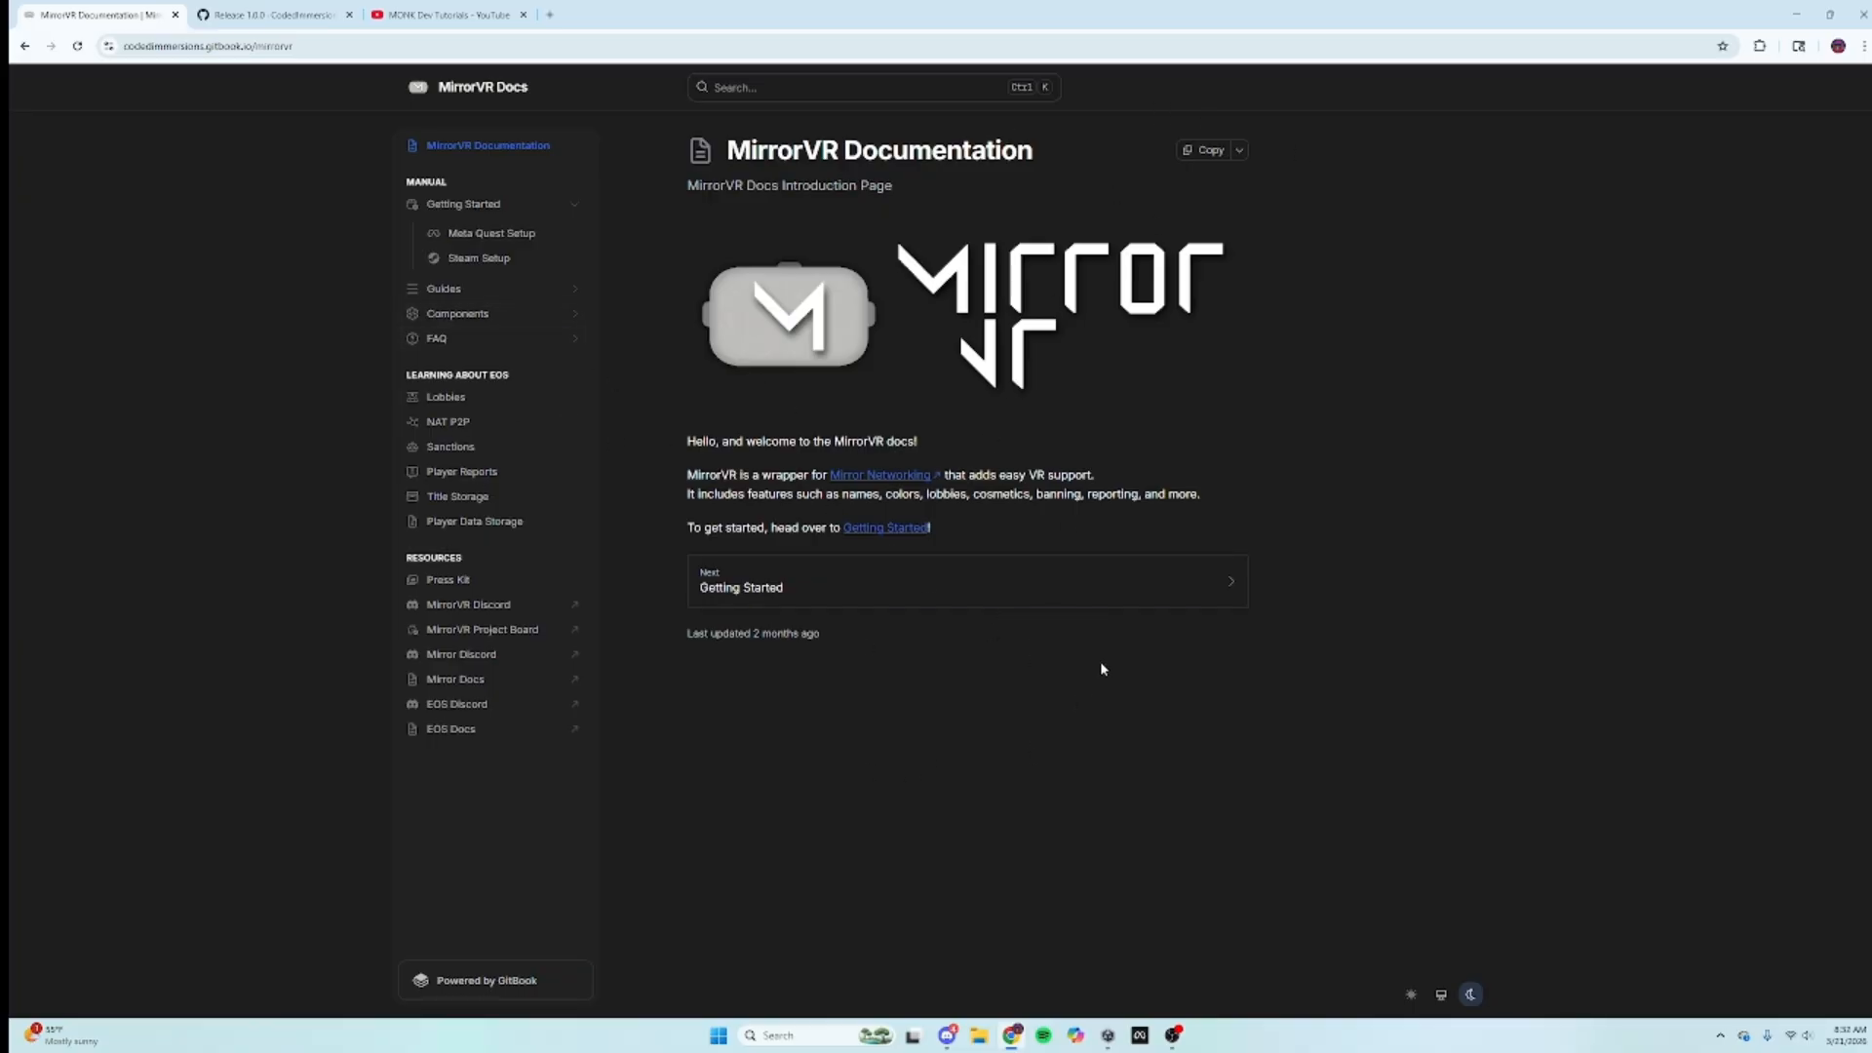
Step: Bring Unity Hub's Projects list up from the taskbar over the MirrorVR Docs page
click(1108, 1038)
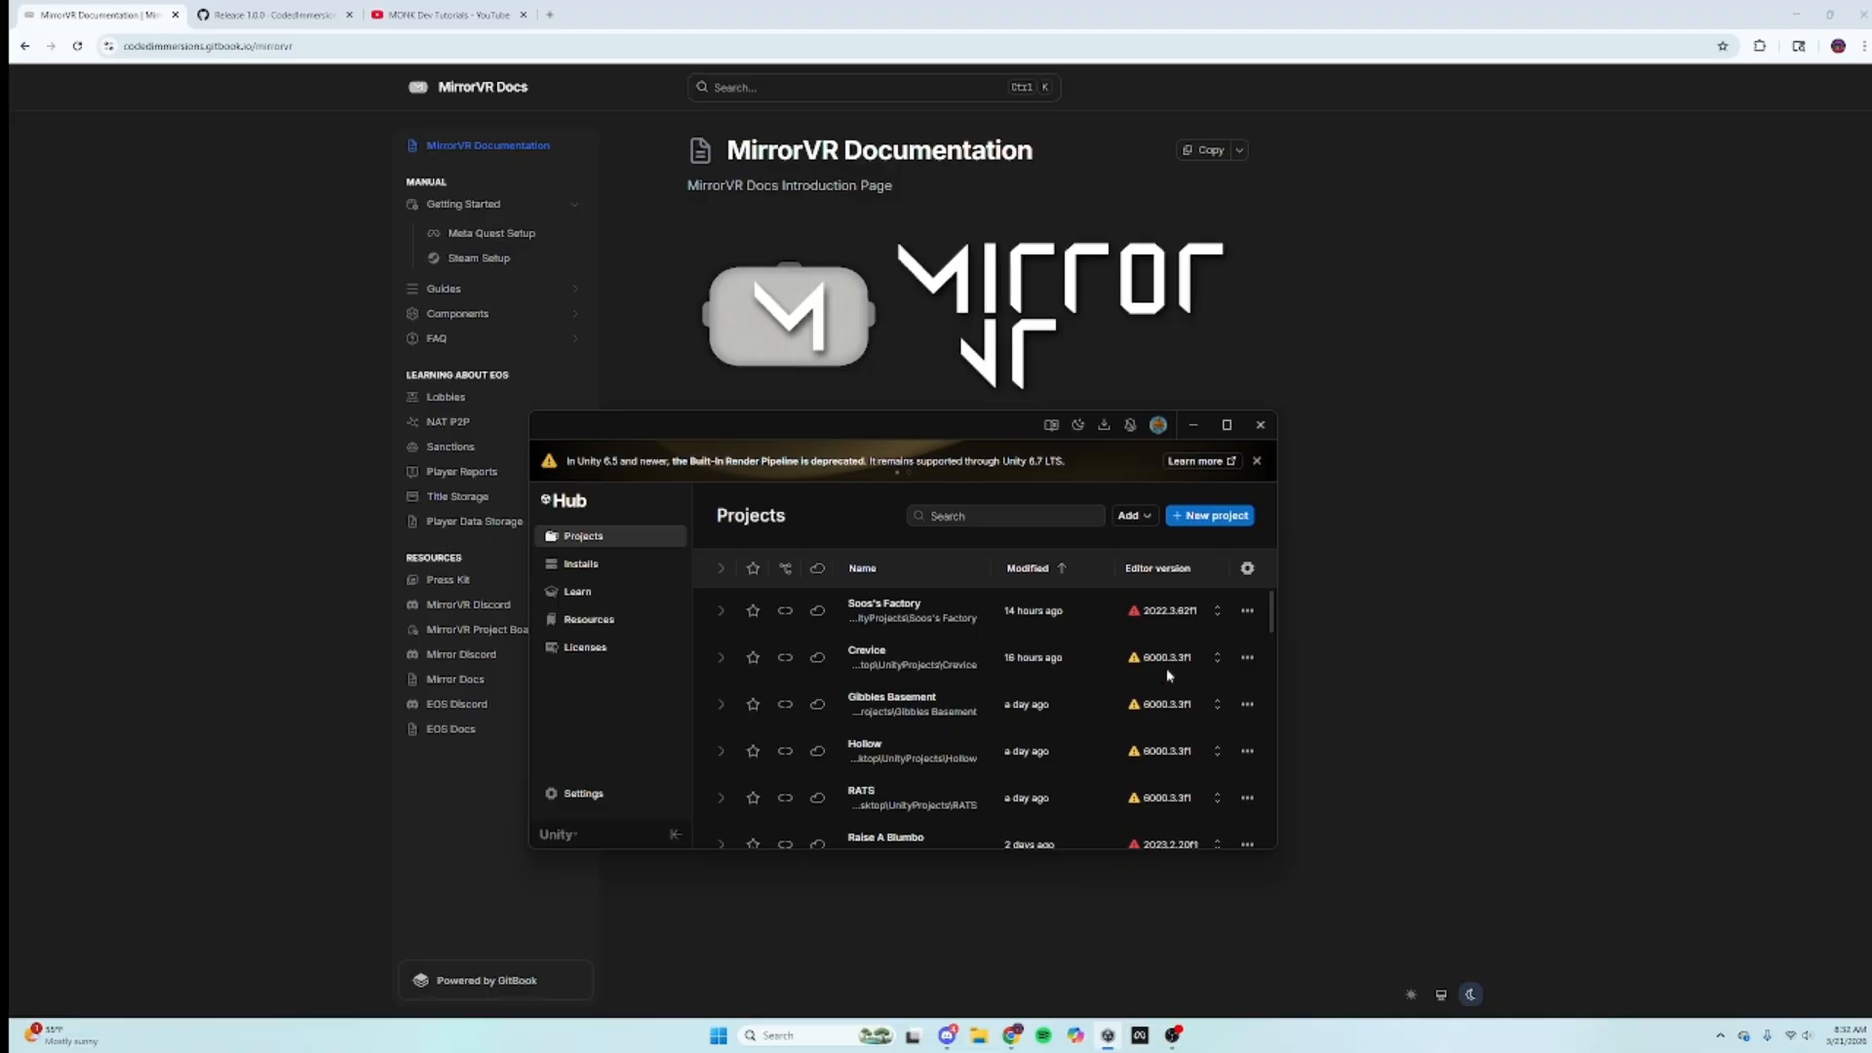
Step: Browse the Unity editor releases available to install, then return to the installed editors list
click(607, 565)
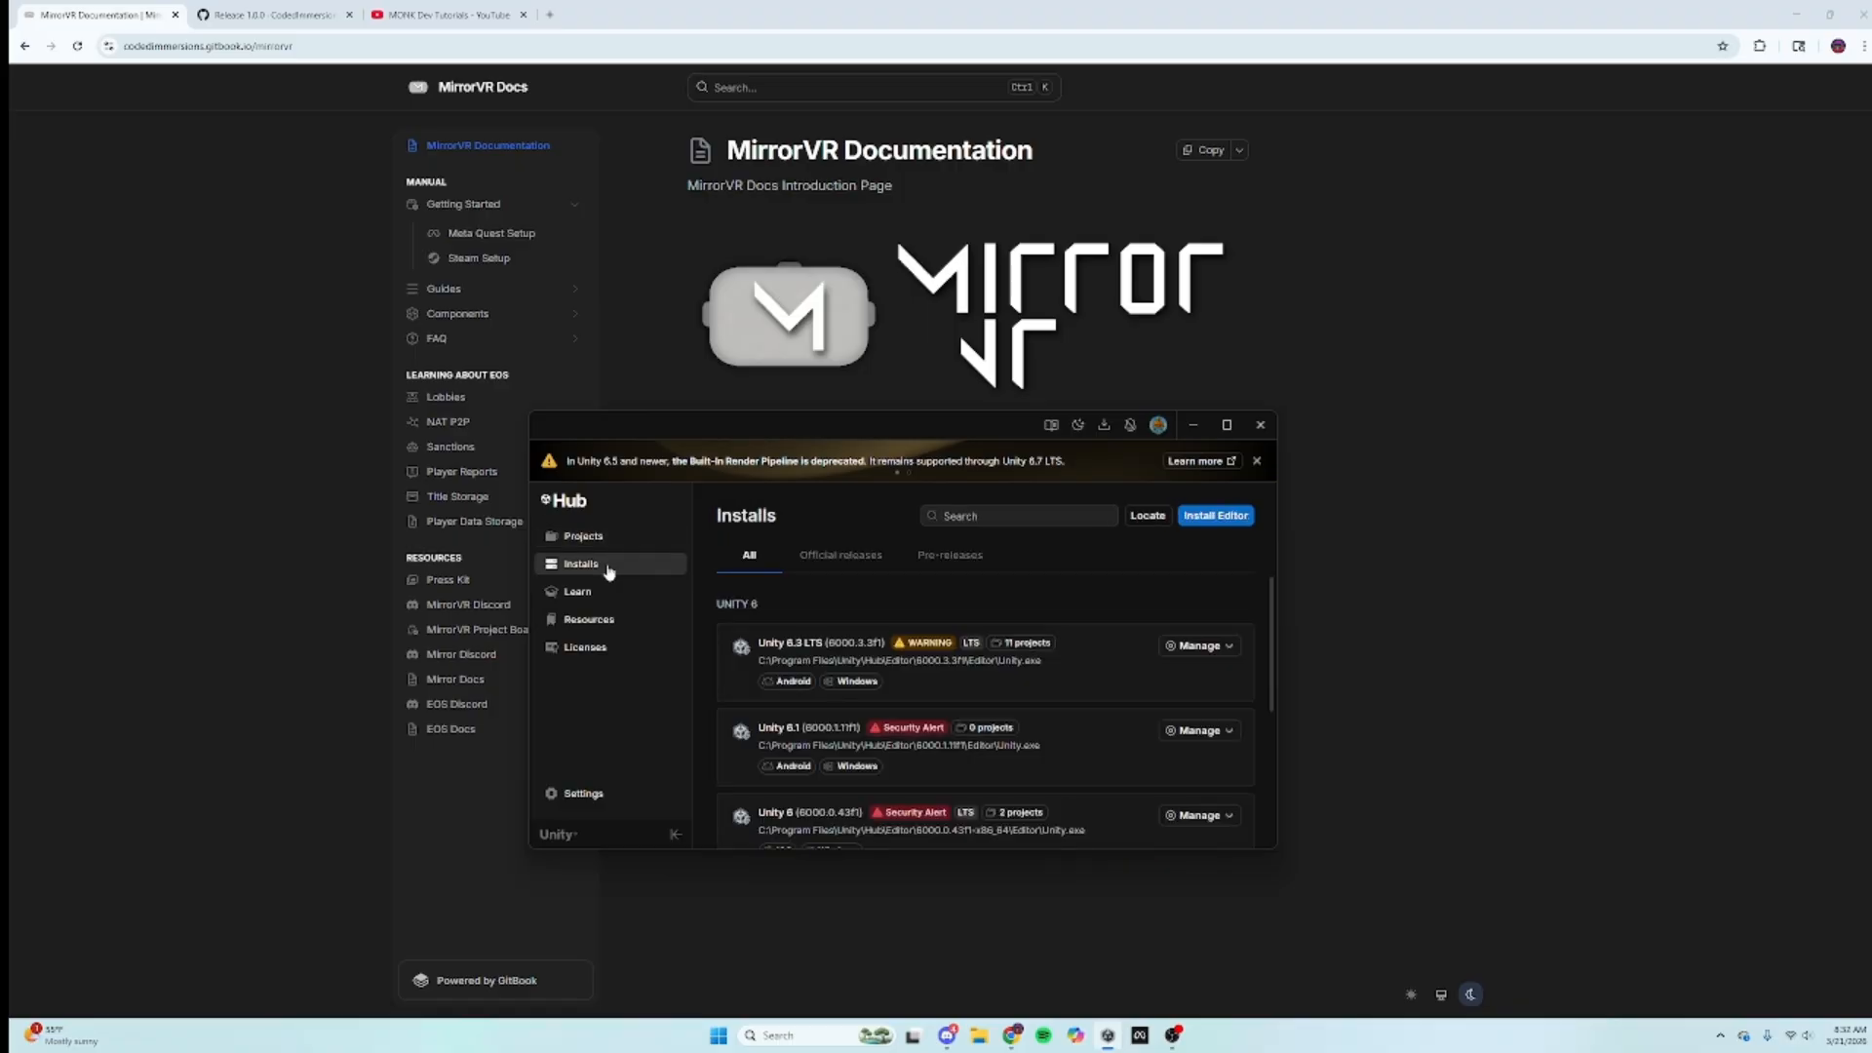
click(1240, 523)
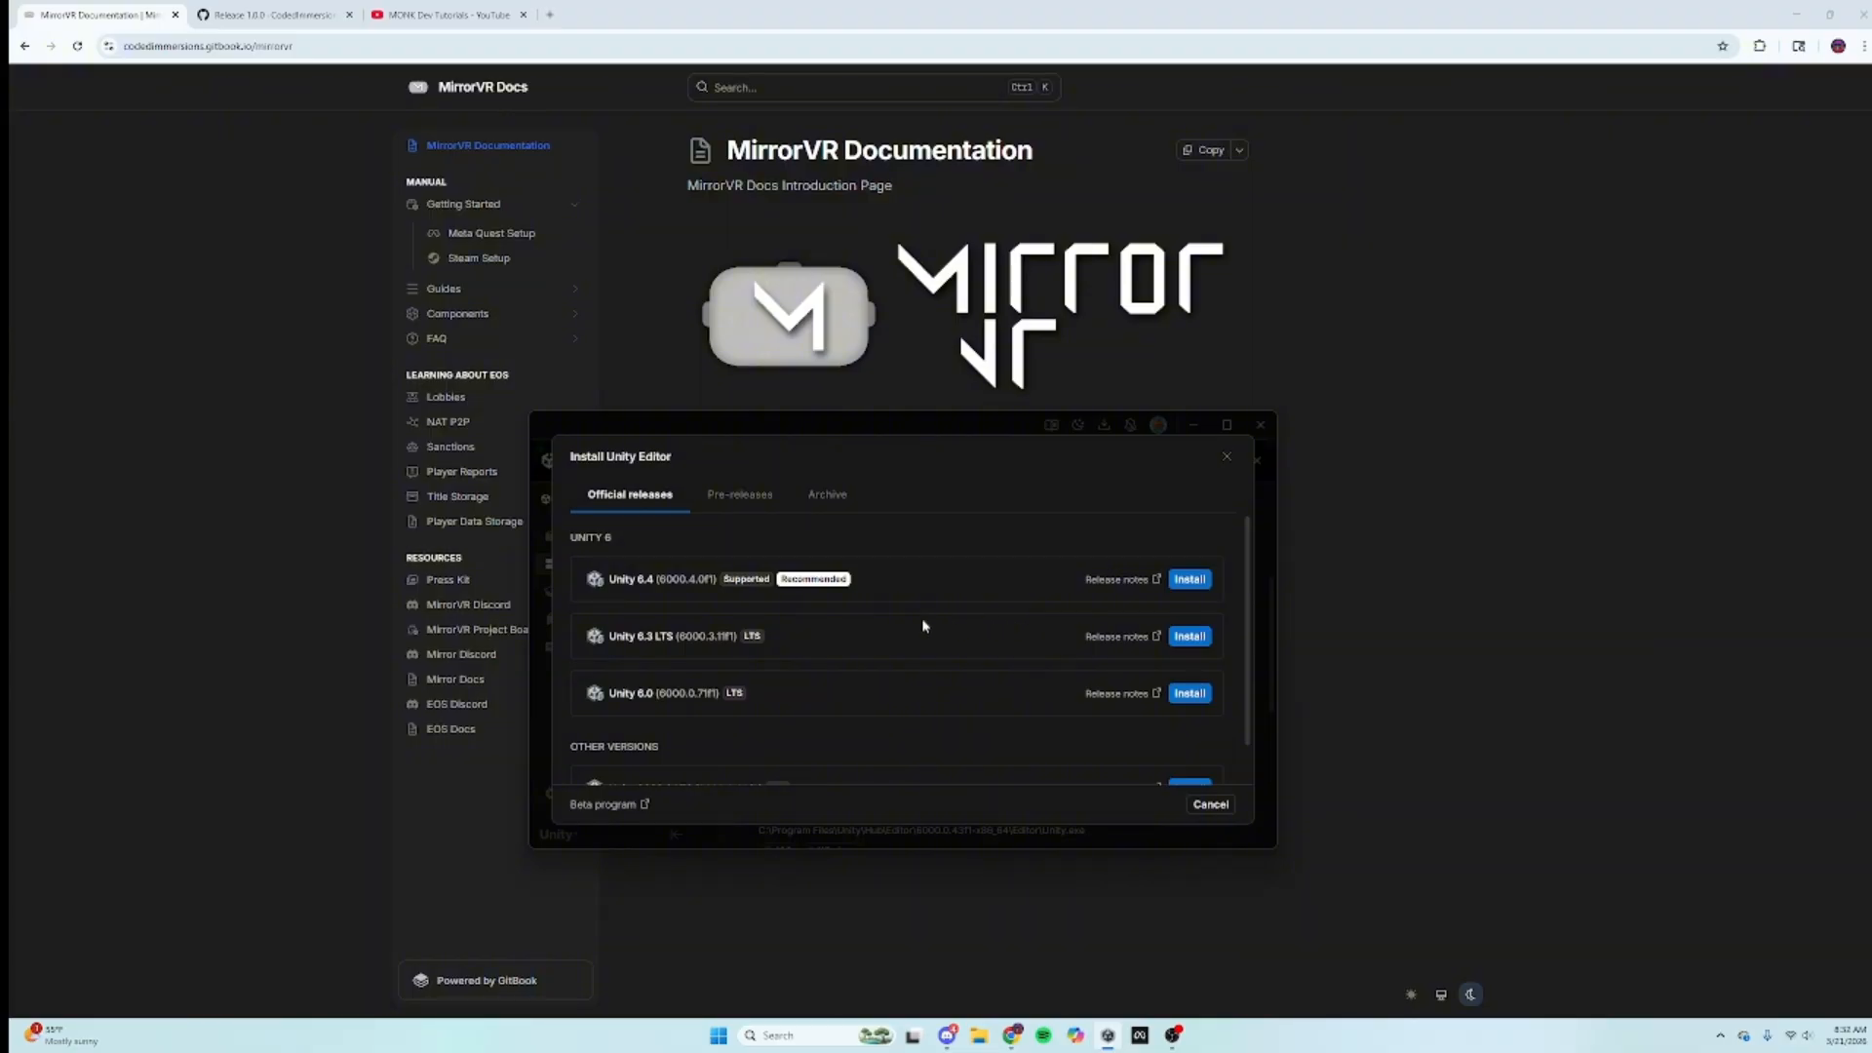
scroll(849, 638, down, 1)
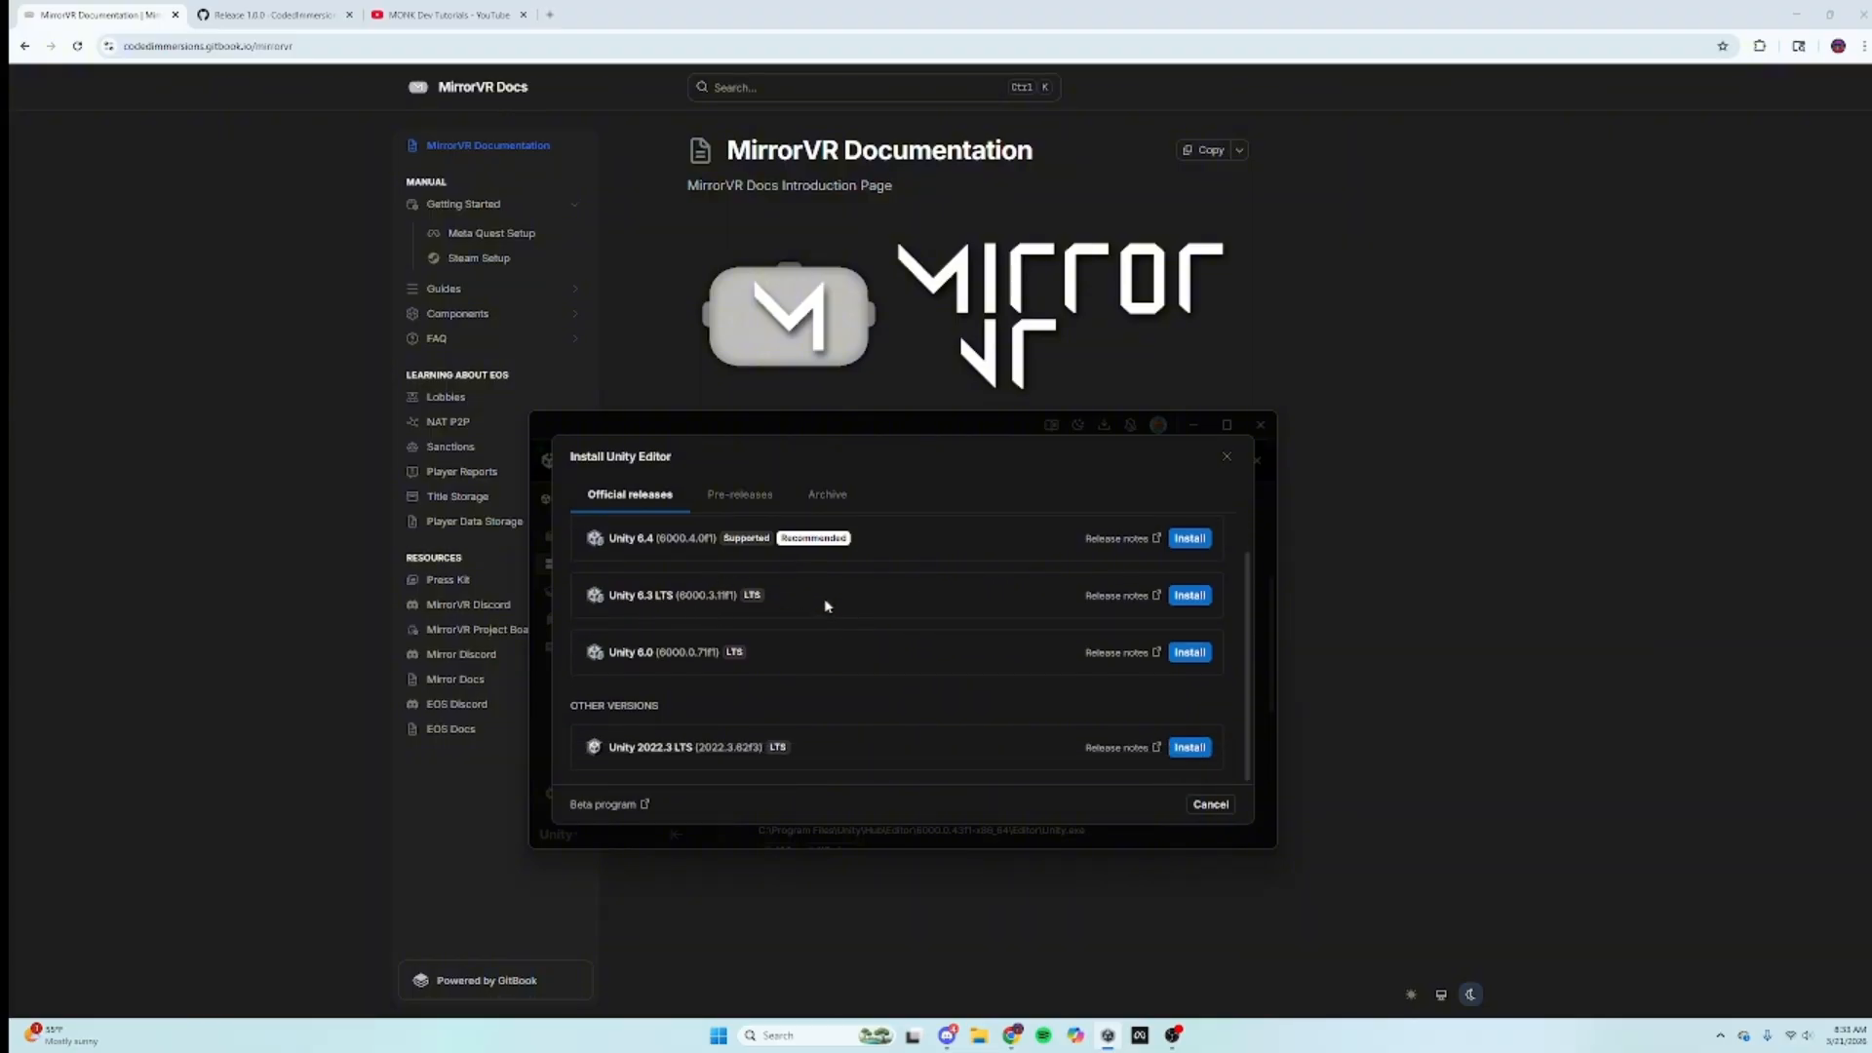
scroll(866, 733, up, 1)
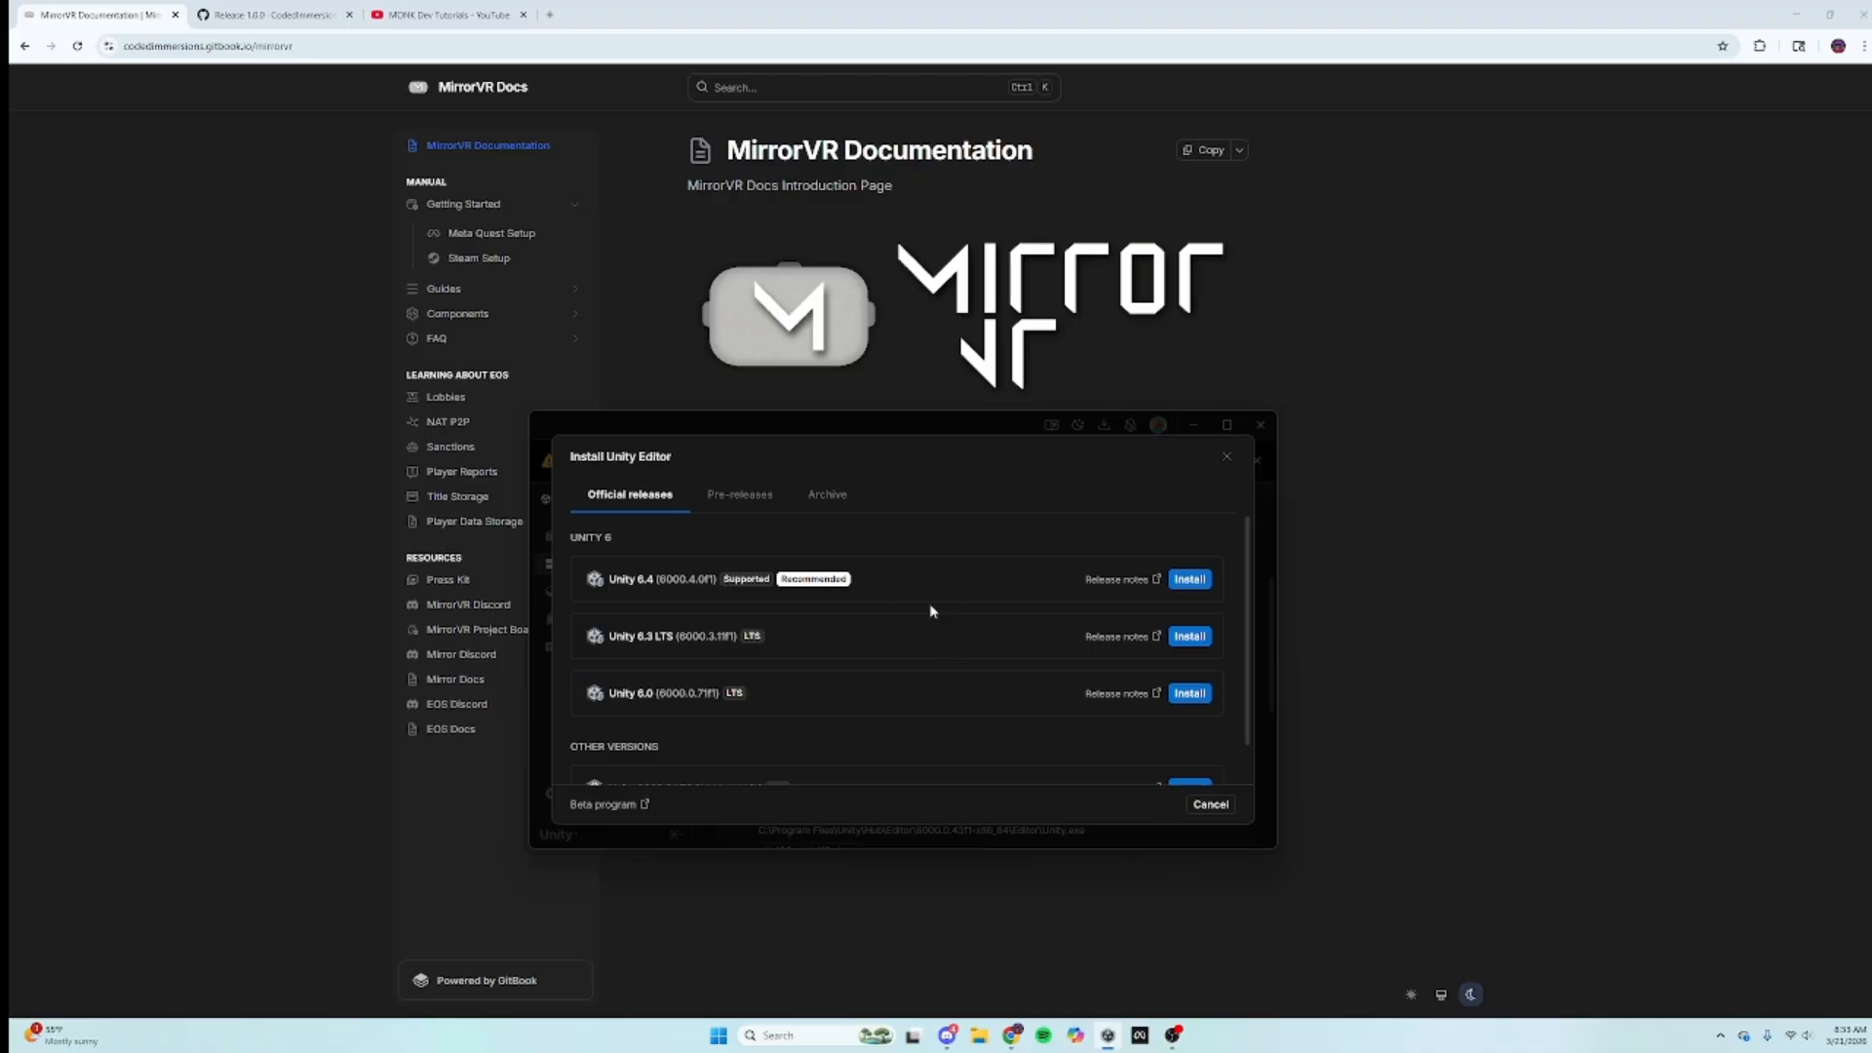
click(1228, 457)
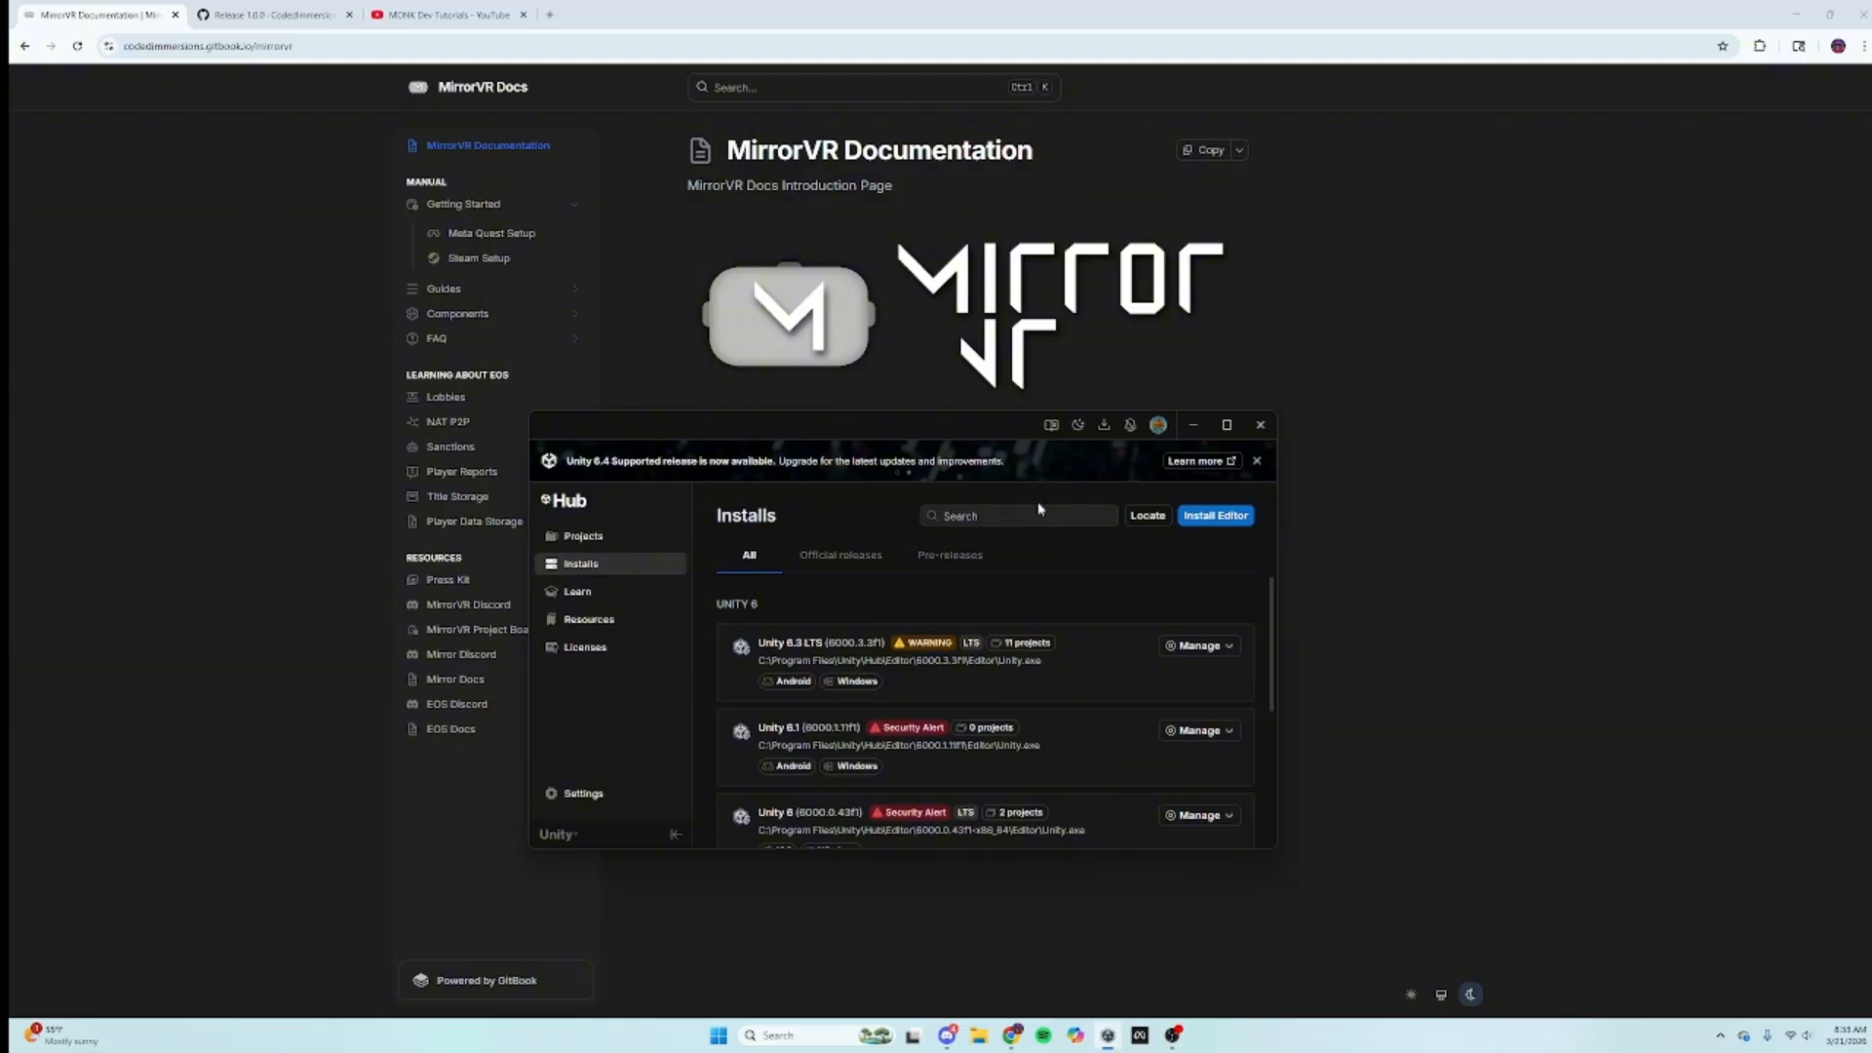
Step: Create a new Universal 3D project from the Projects list, renamed to 'Mirror Monk'
click(551, 540)
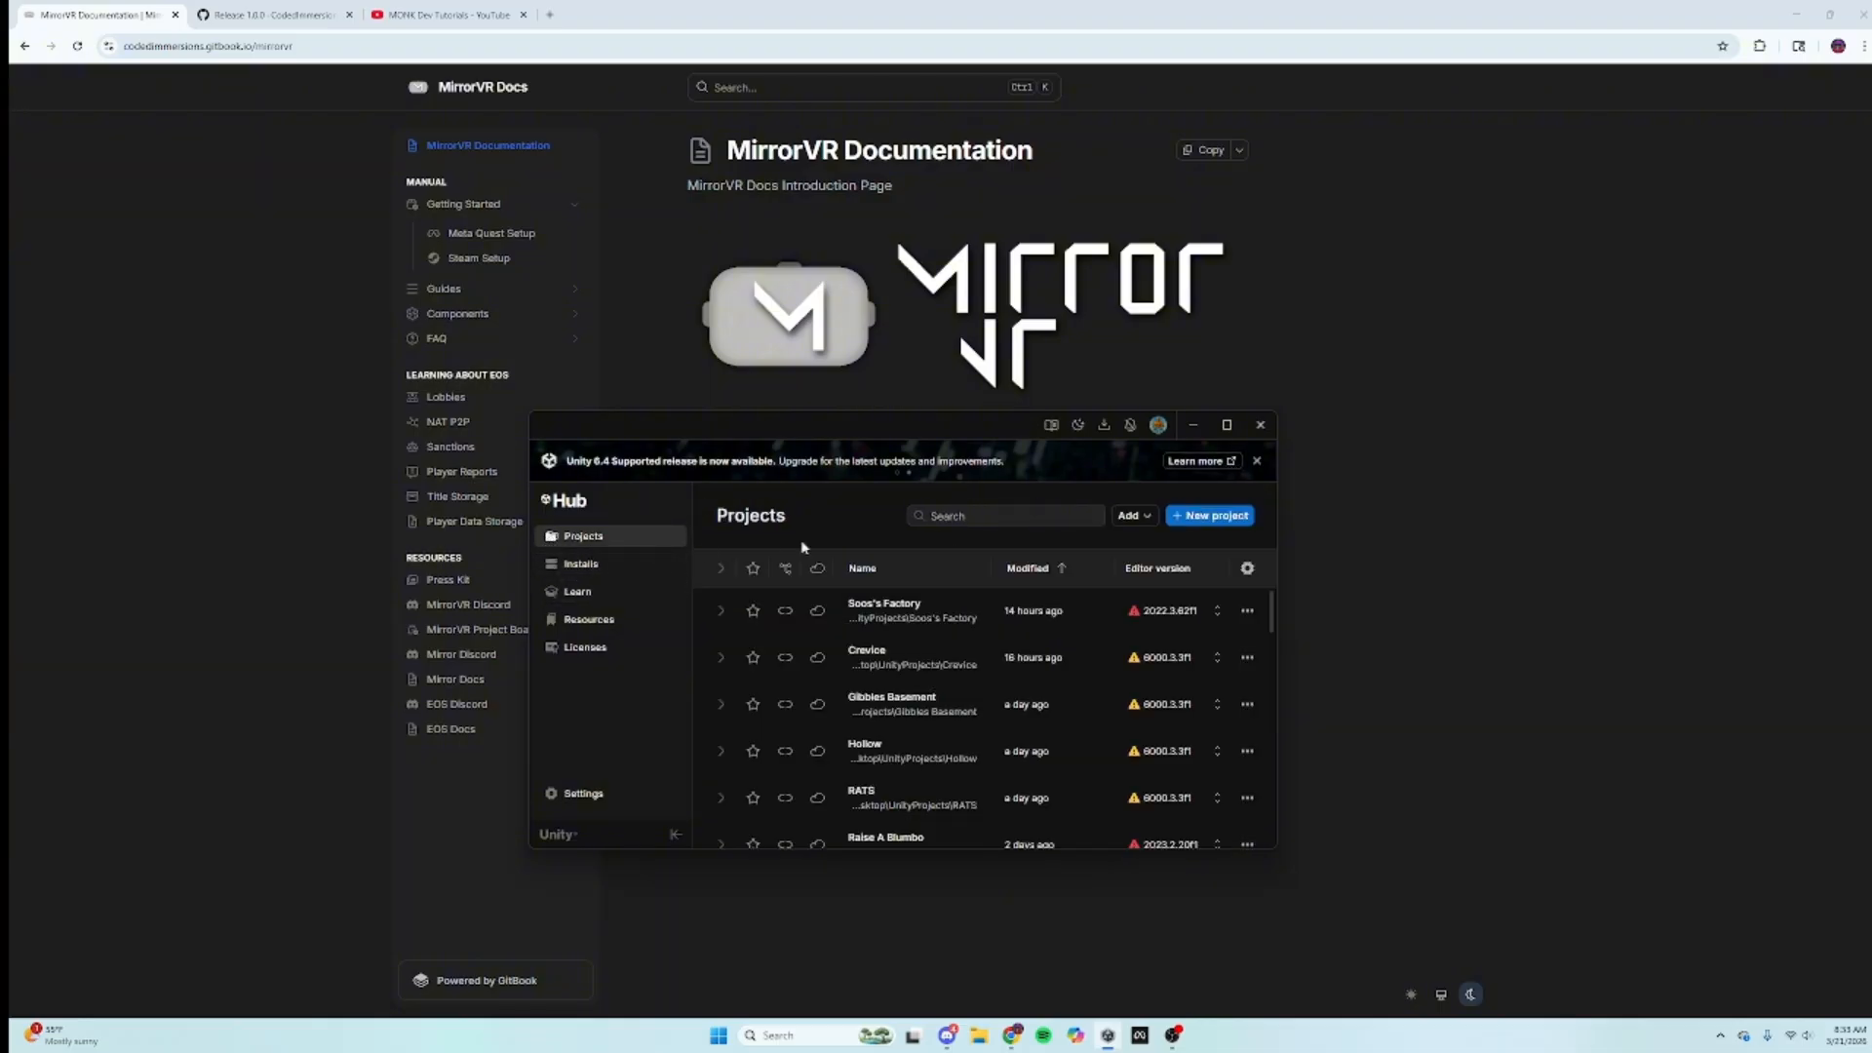
click(1185, 526)
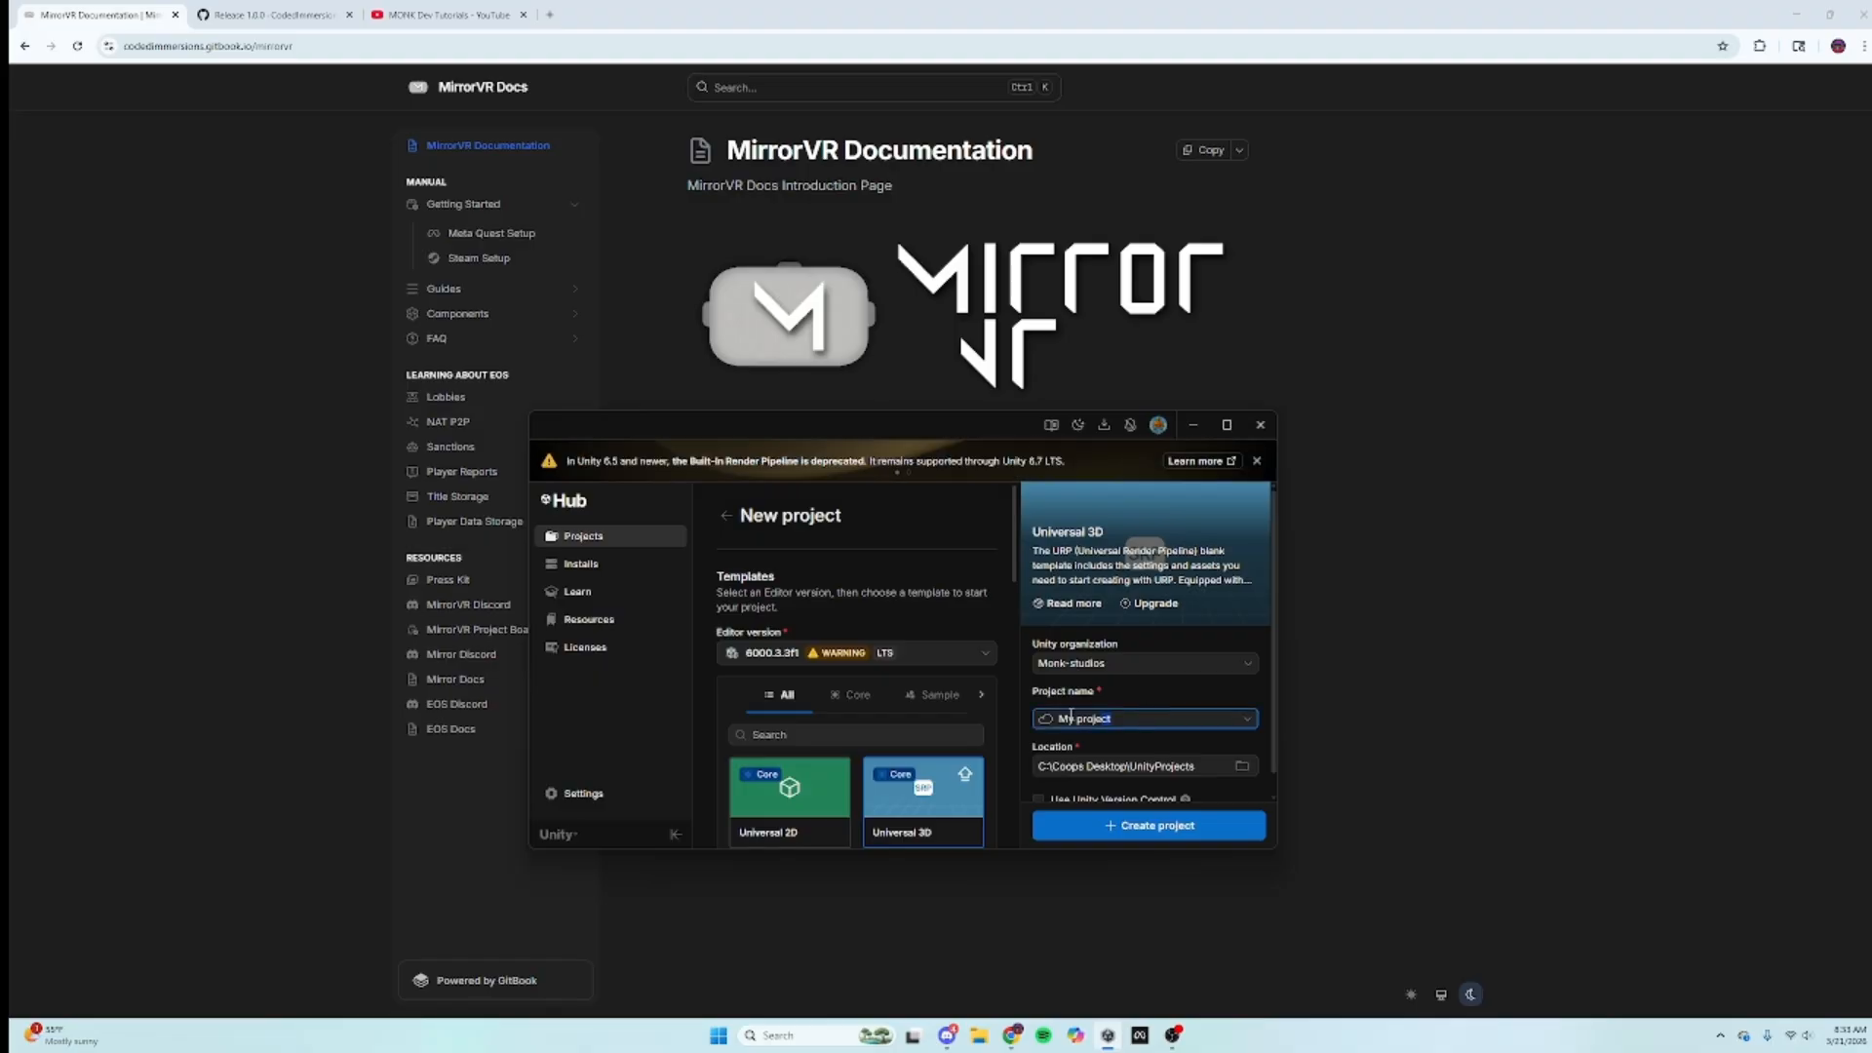
key(BackSpace)
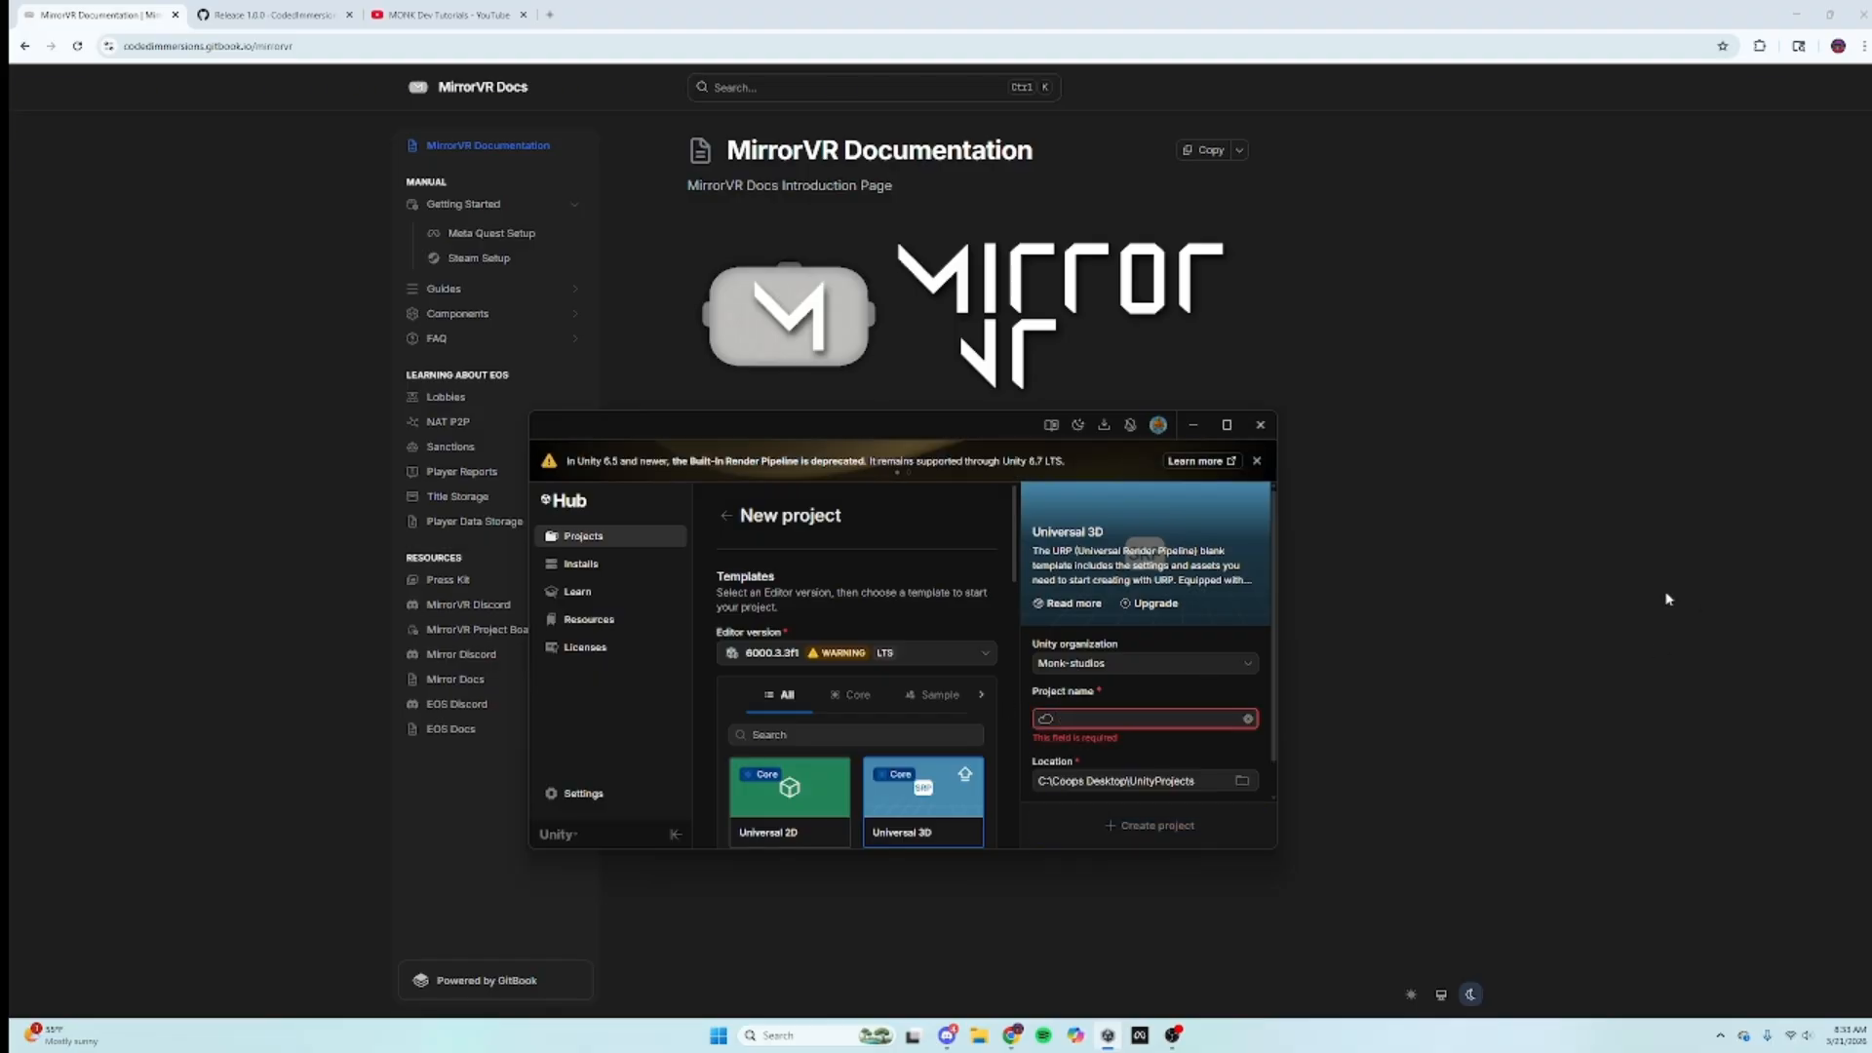
text(Mirror )
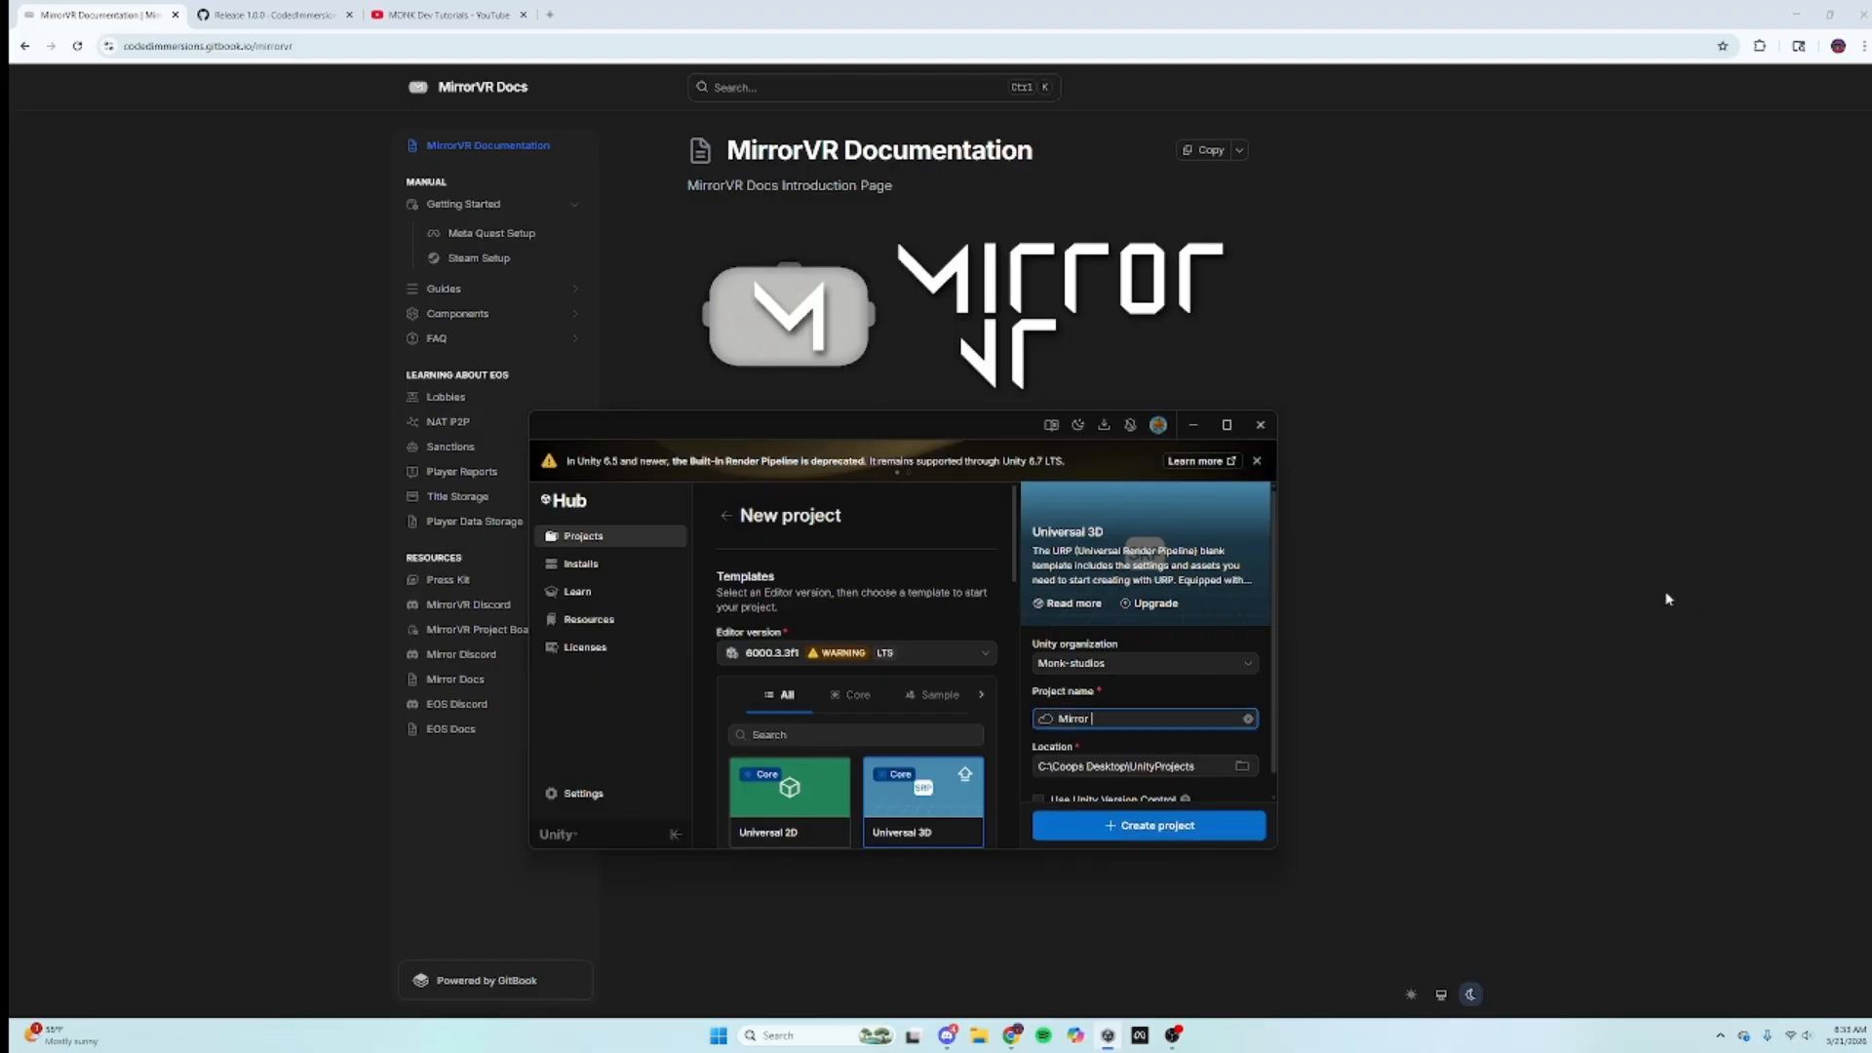
text(Monk)
click(1170, 840)
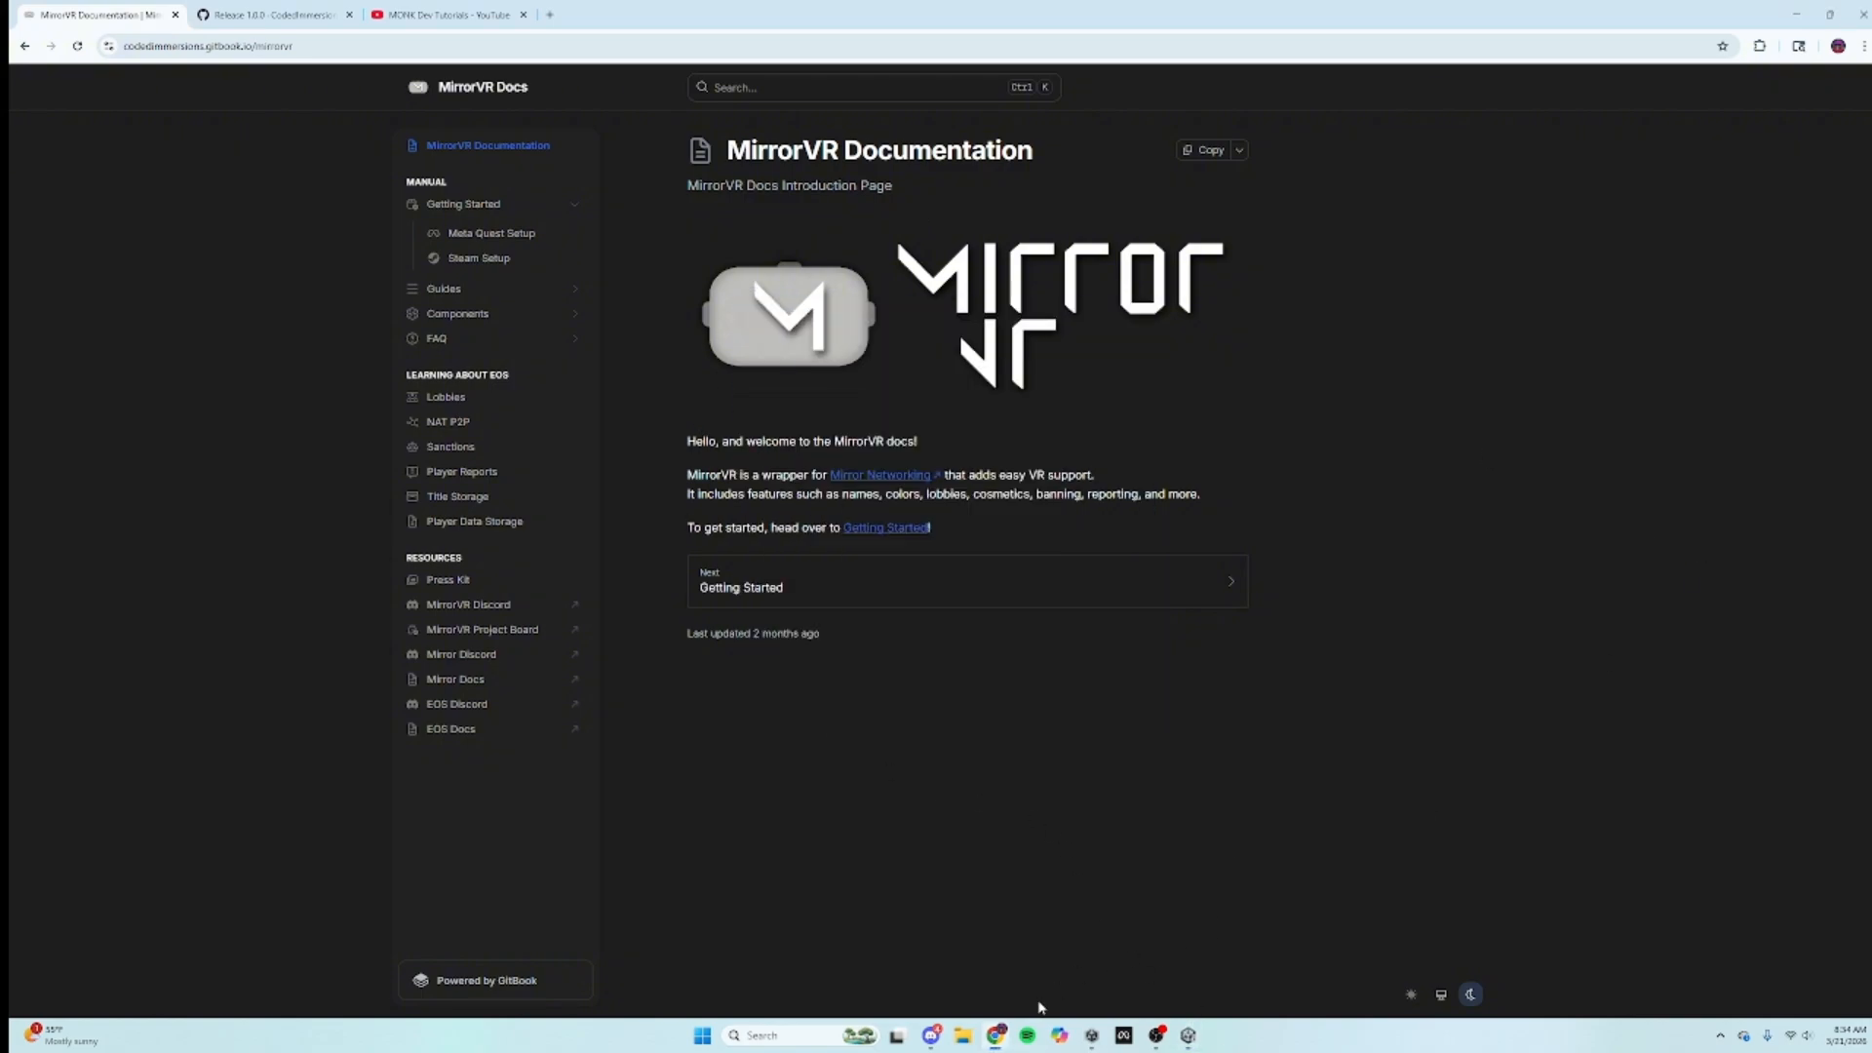
Step: Glance at the MirrorVR 1.0.0 release, skim the Getting Started guide, then switch to the Unity editor
click(261, 8)
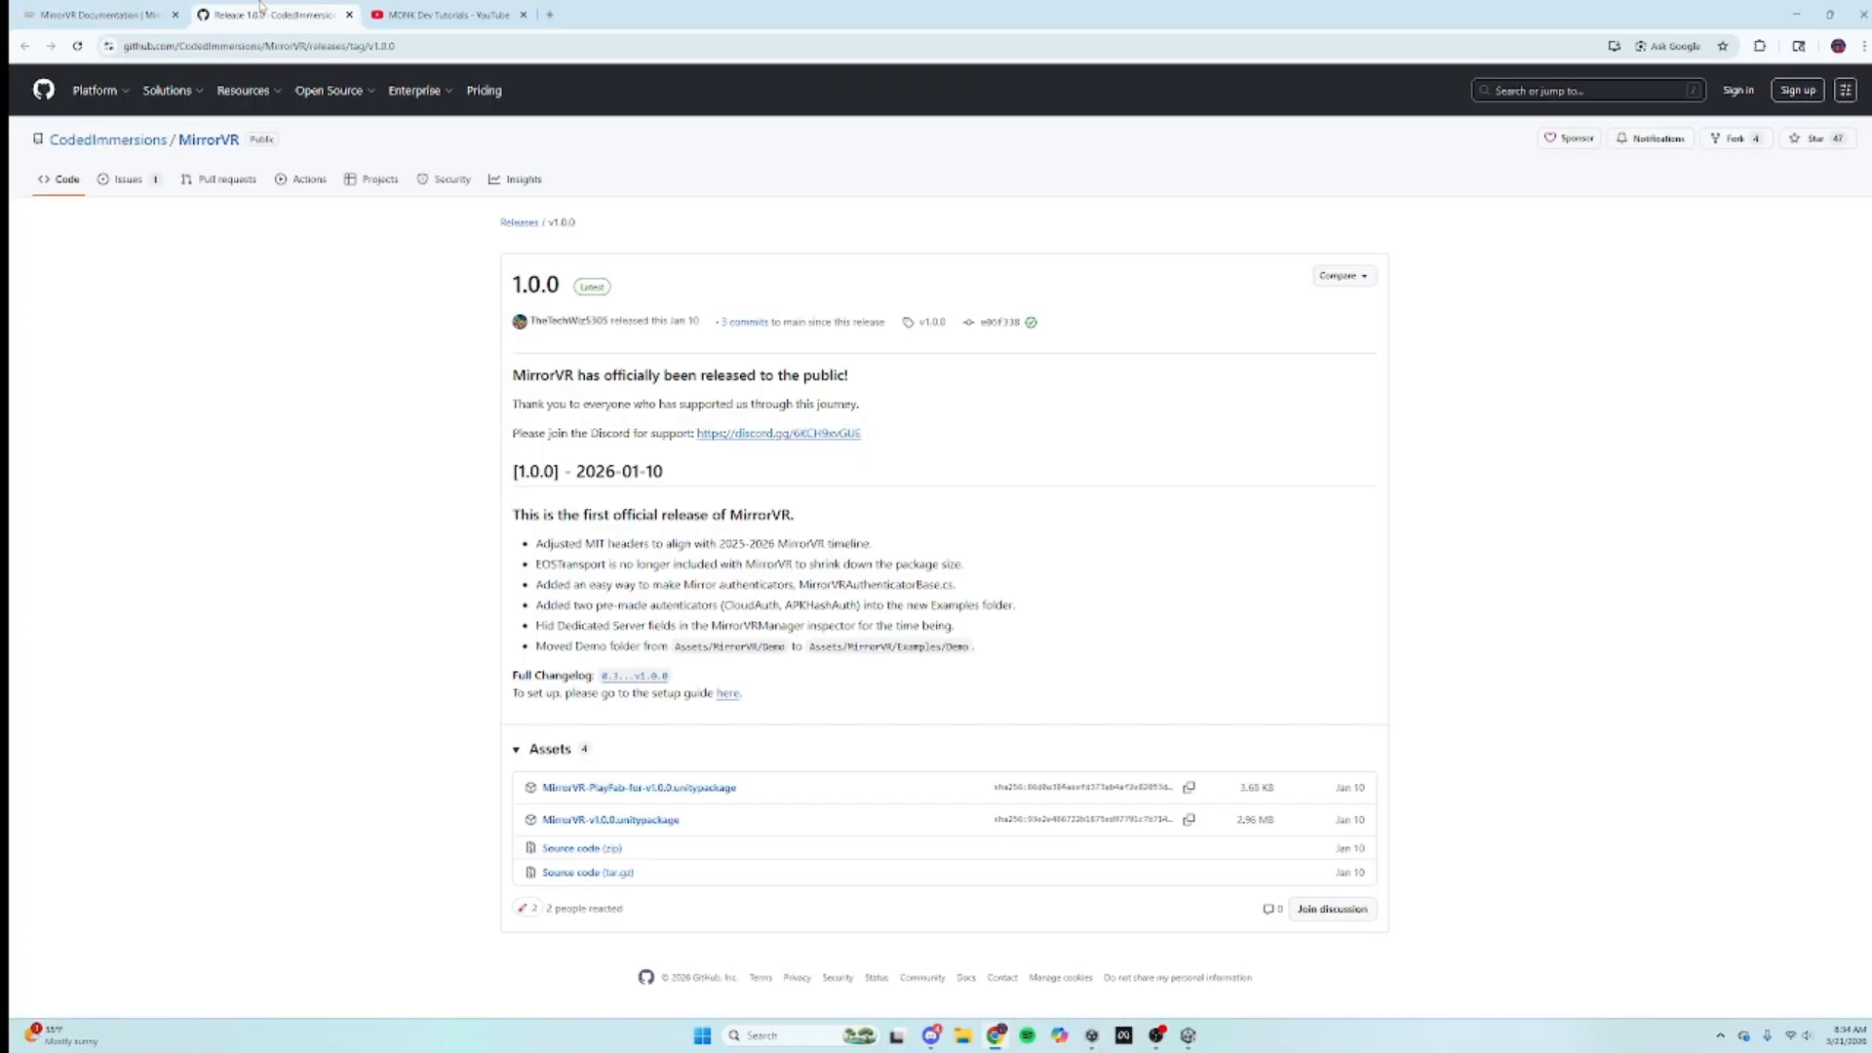
click(161, 15)
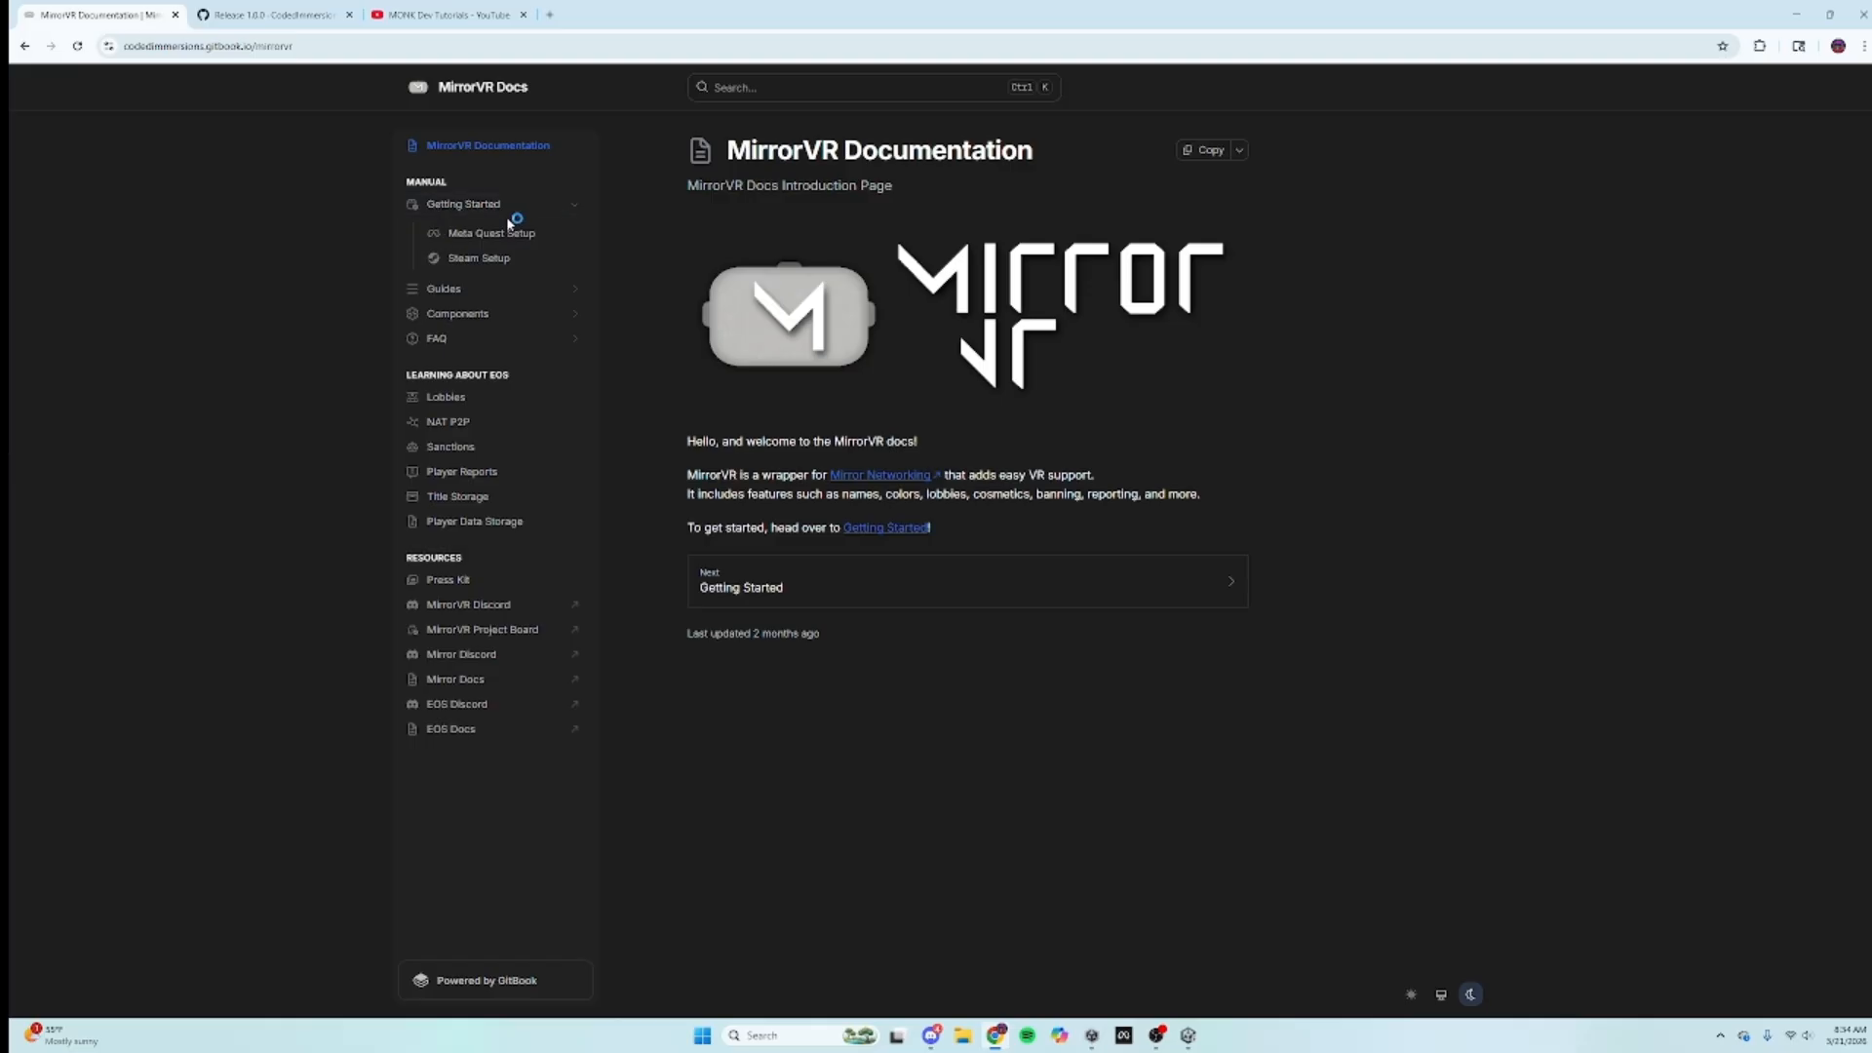
click(468, 206)
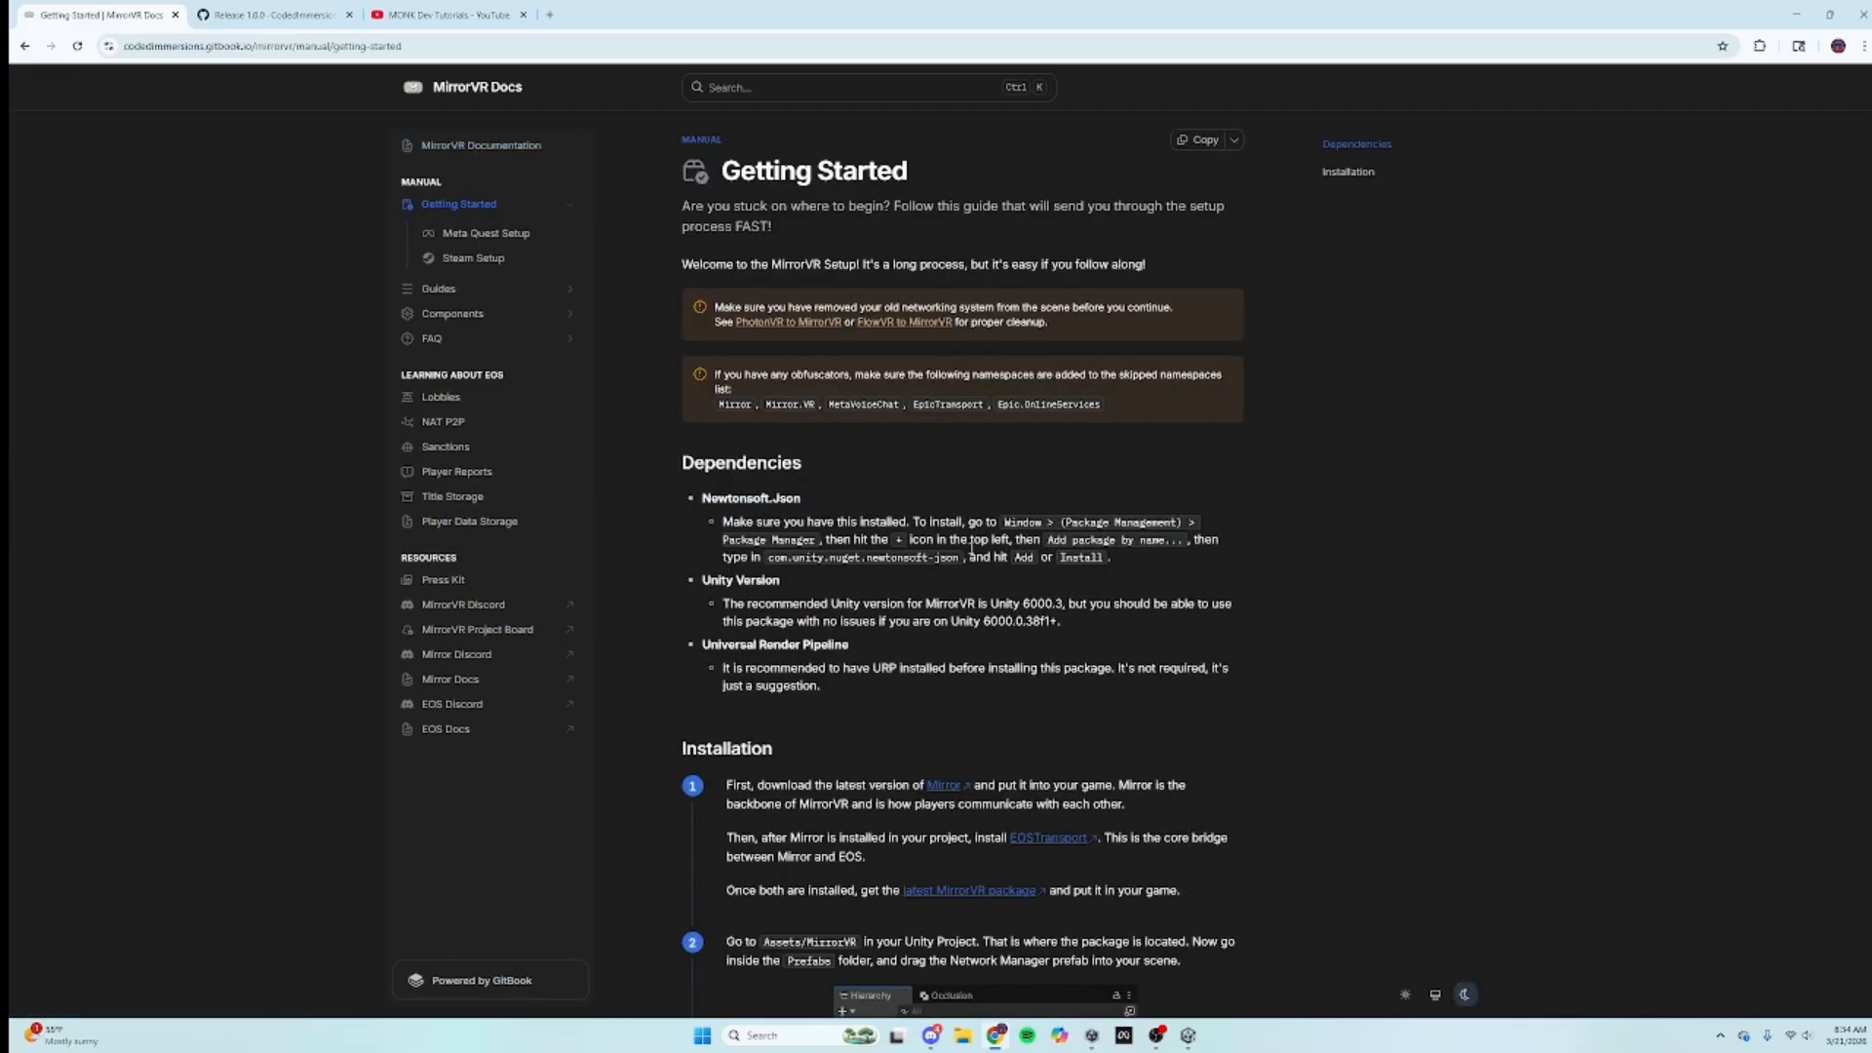
scroll(1014, 488, down, 5)
scroll(943, 830, up, 5)
click(1187, 1036)
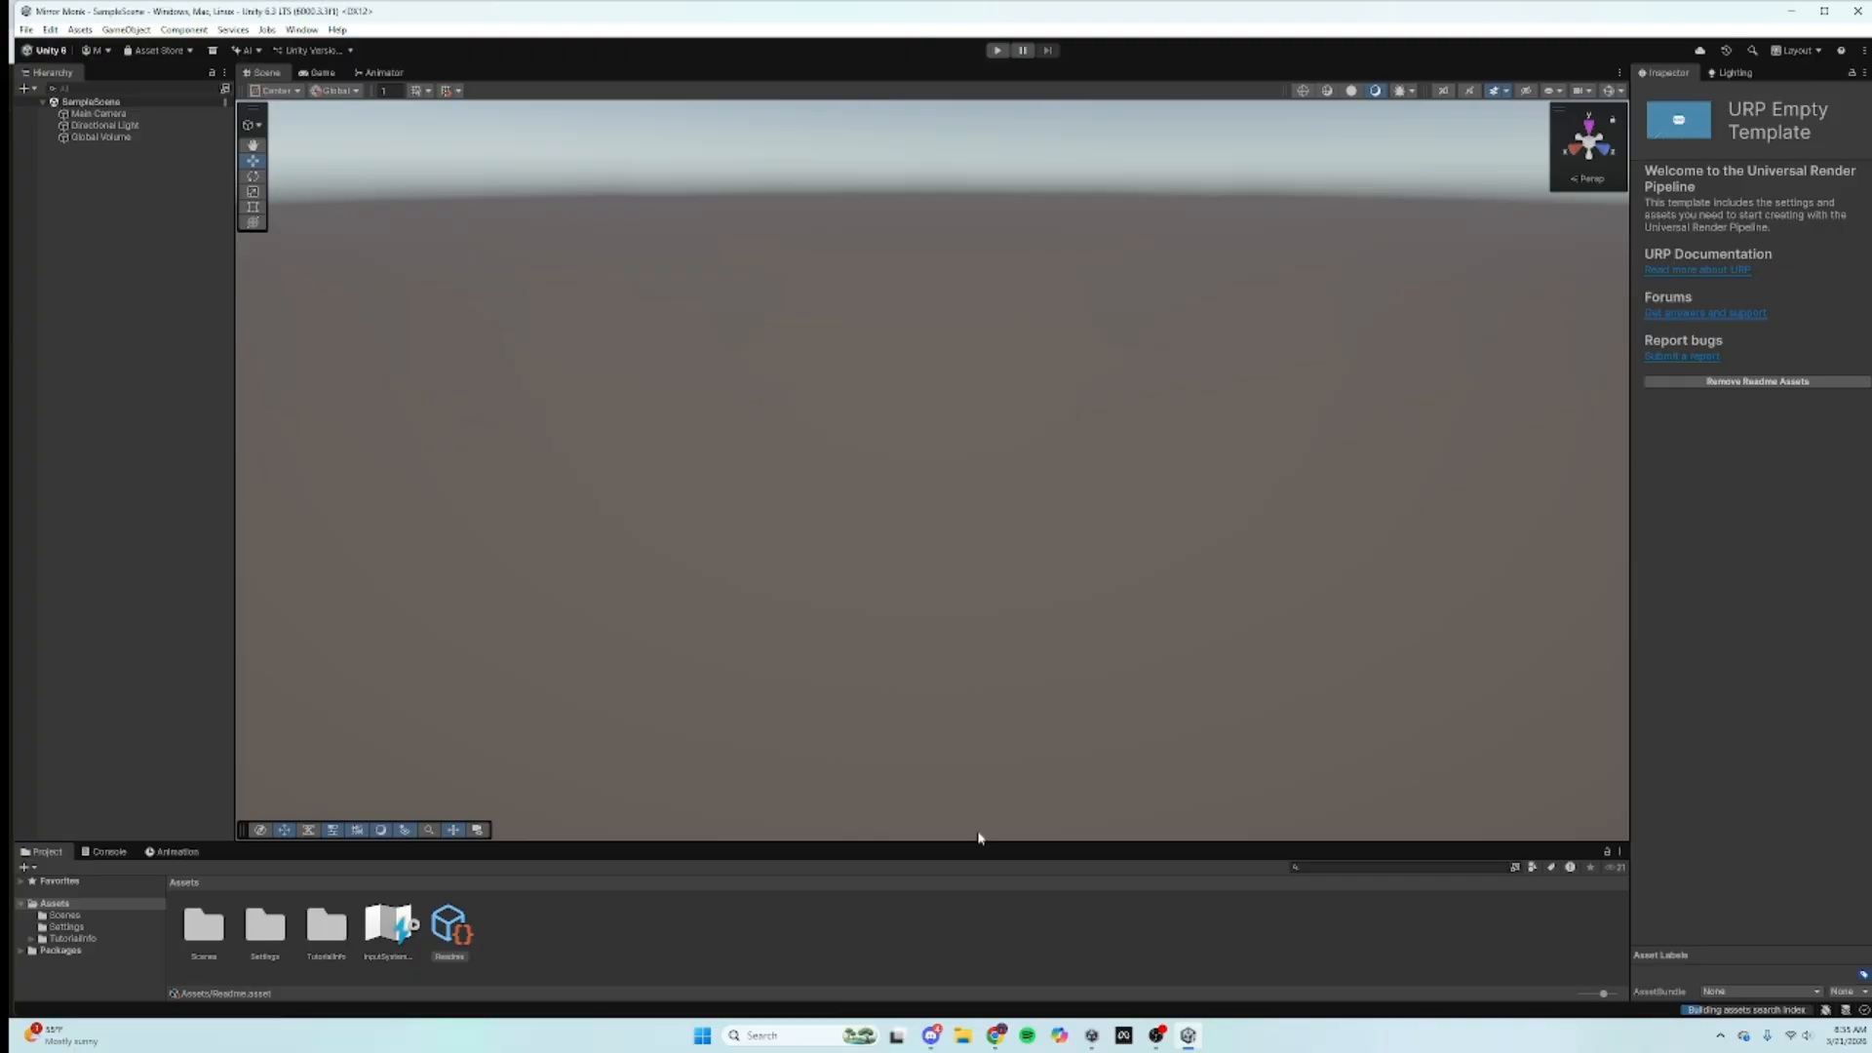
right_drag(601, 546, 636, 433)
right_drag(900, 440, 1058, 507)
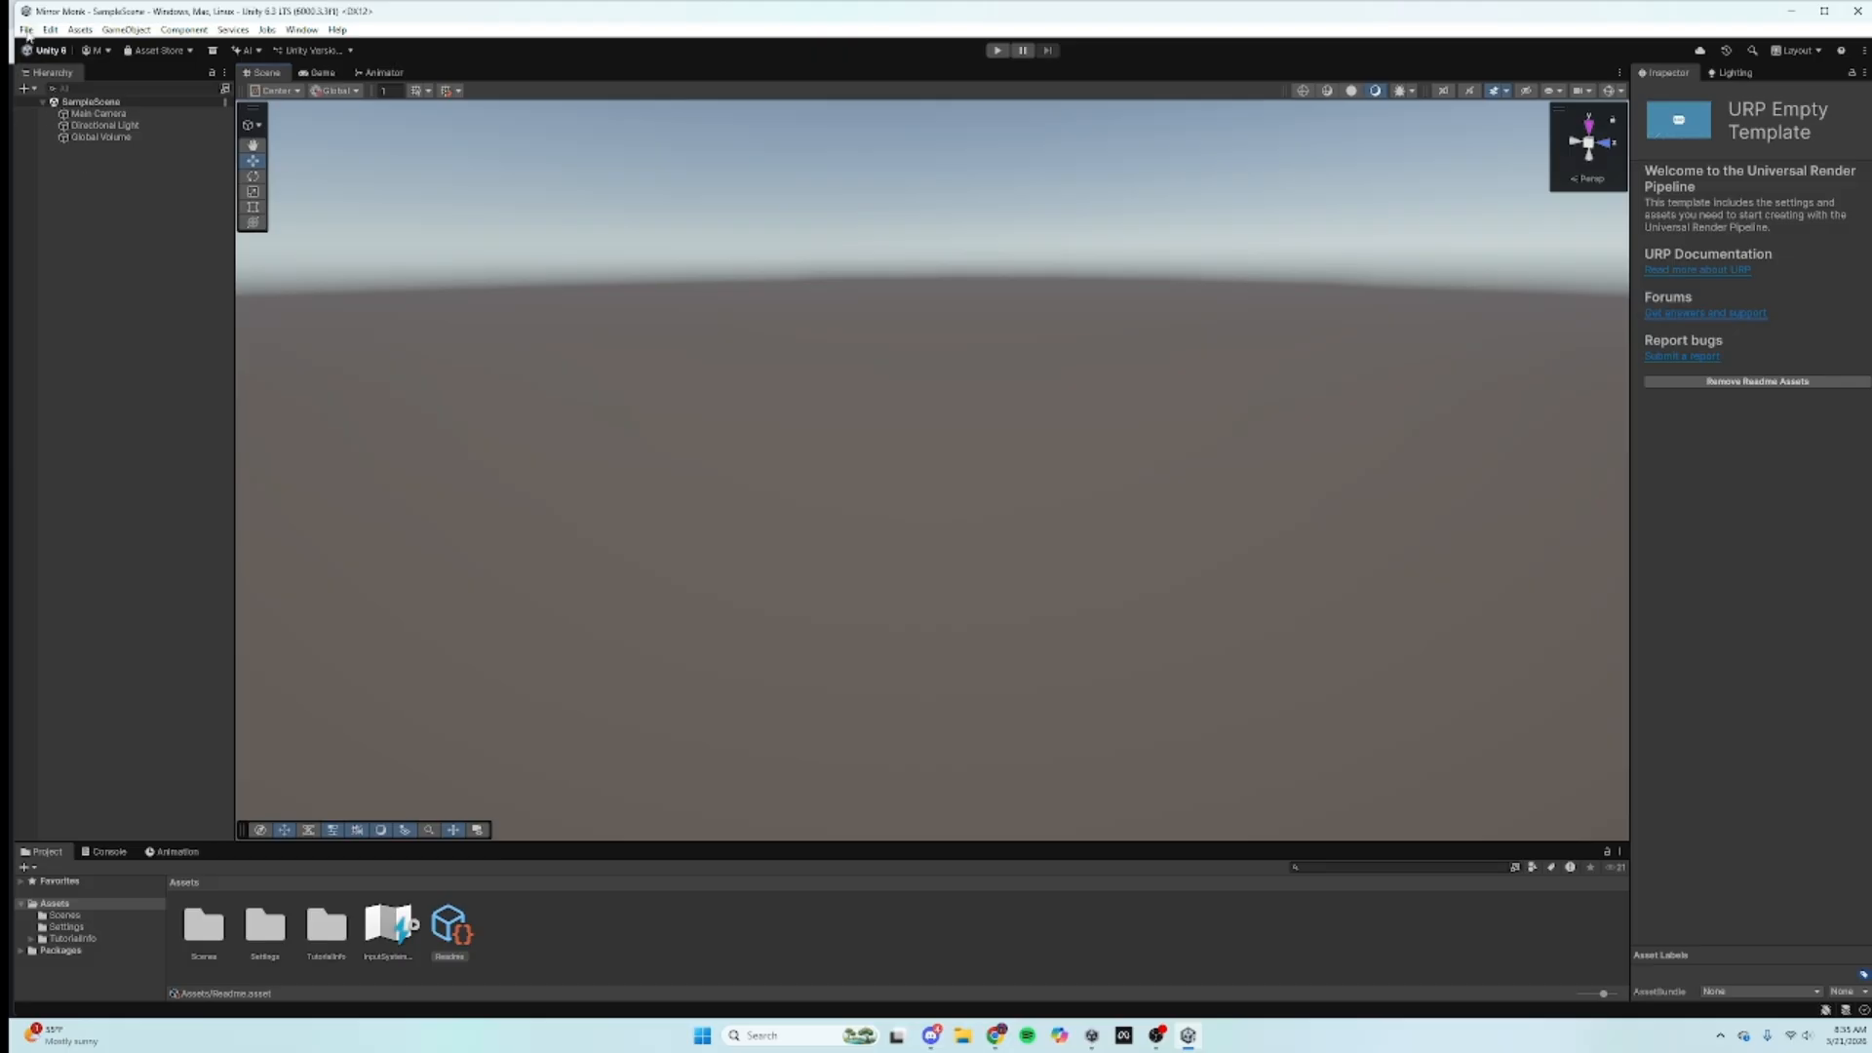
Step: With Unity maximized, install XR Plug-in Management in Project Settings and tick OpenXR as provider
click(1825, 12)
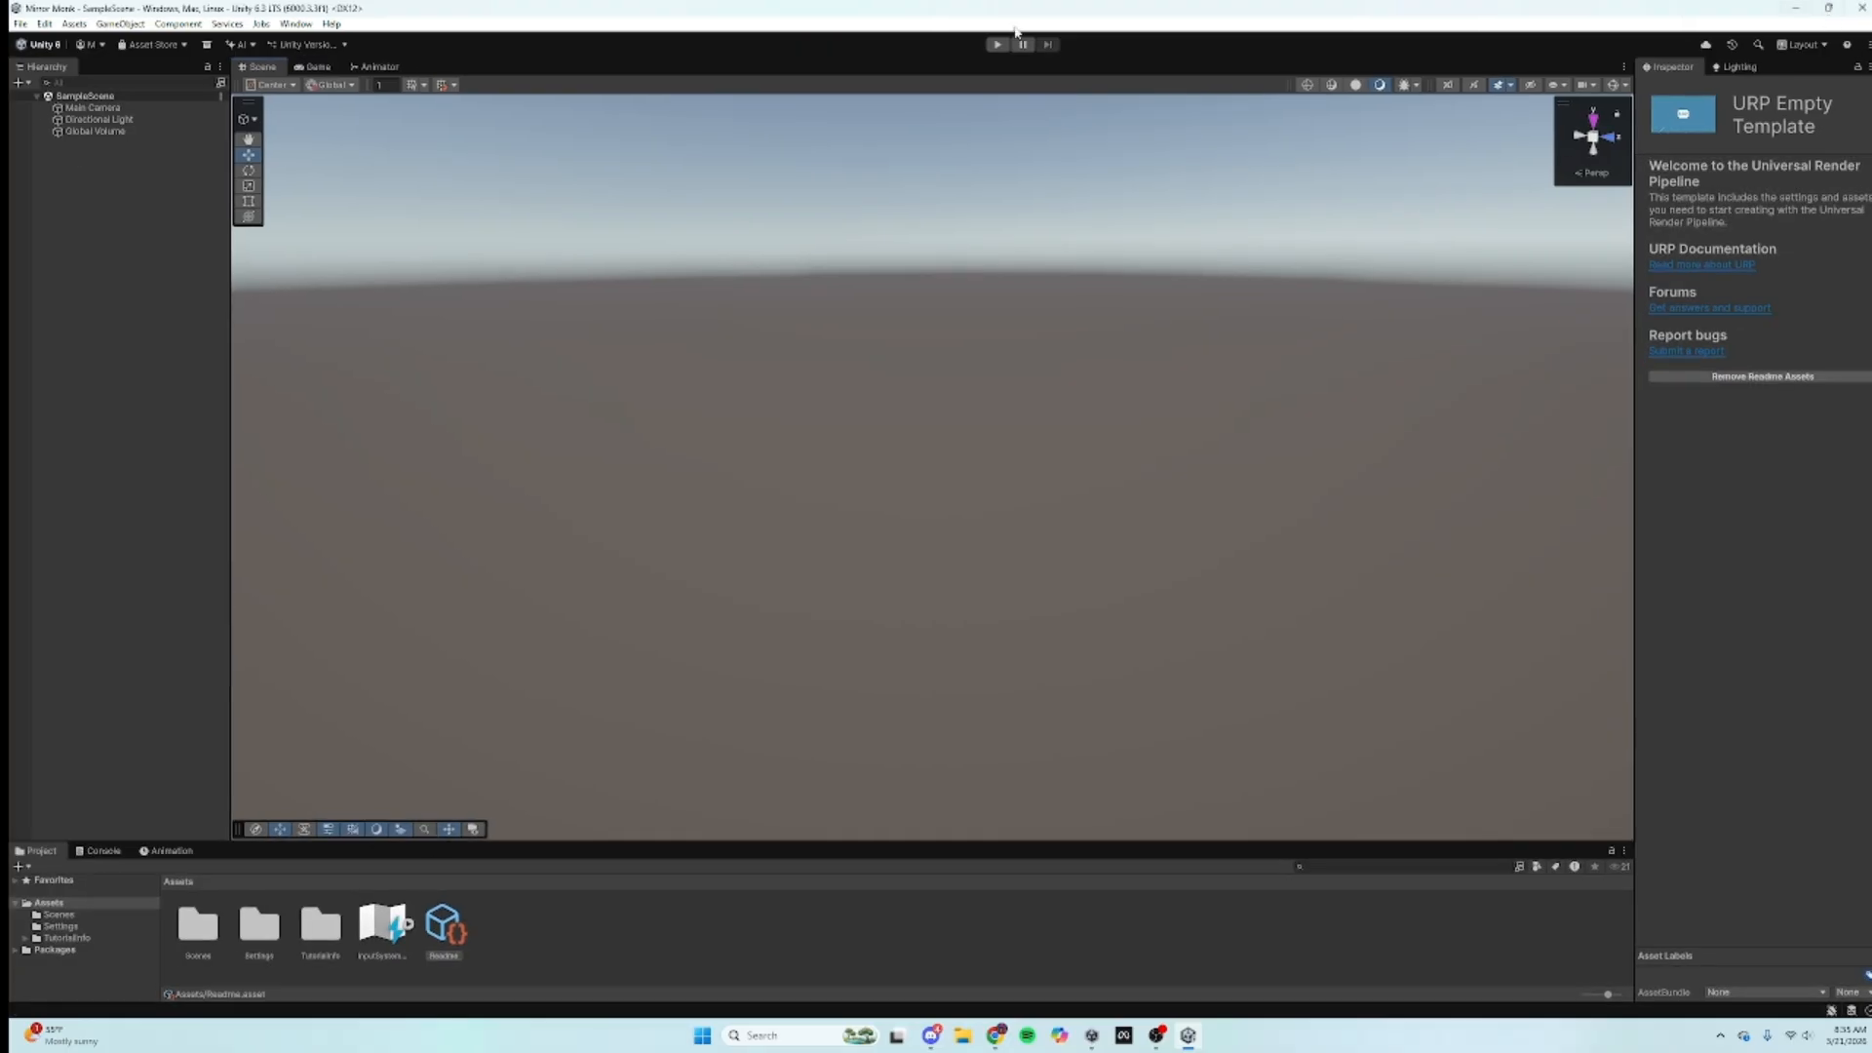
click(44, 23)
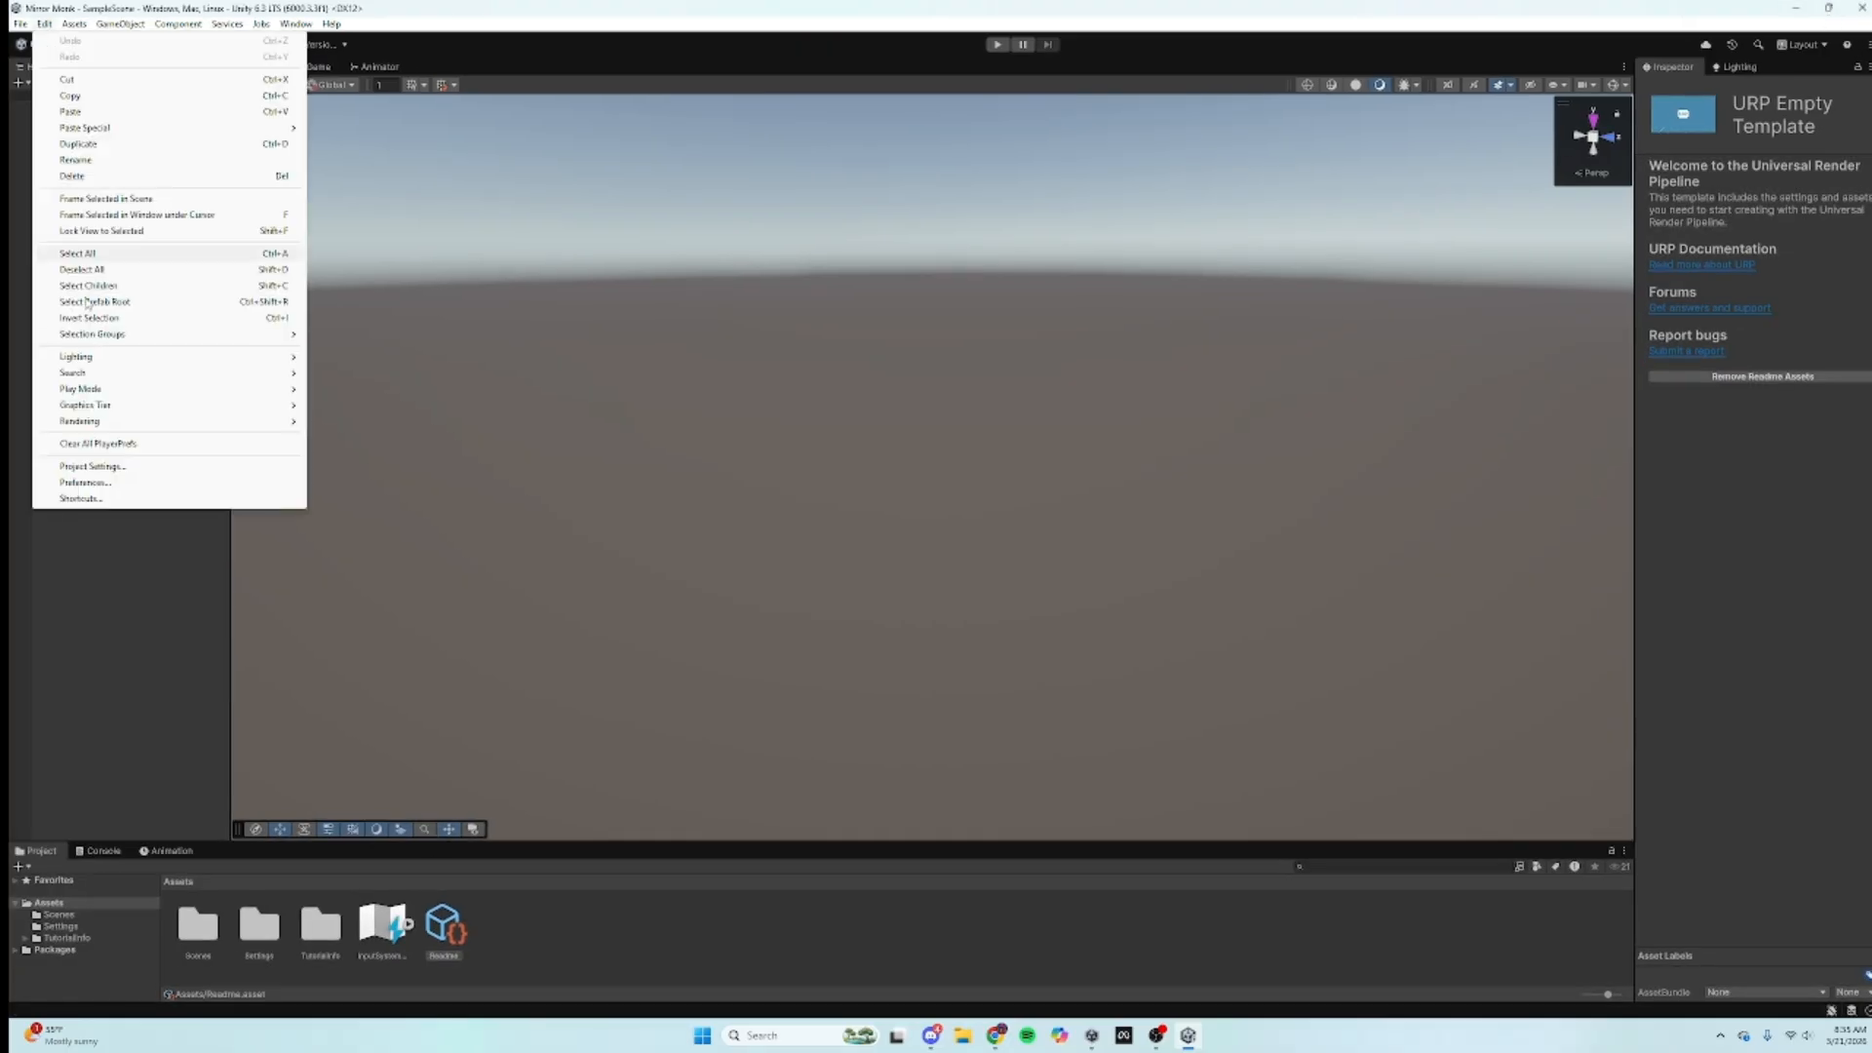
click(92, 466)
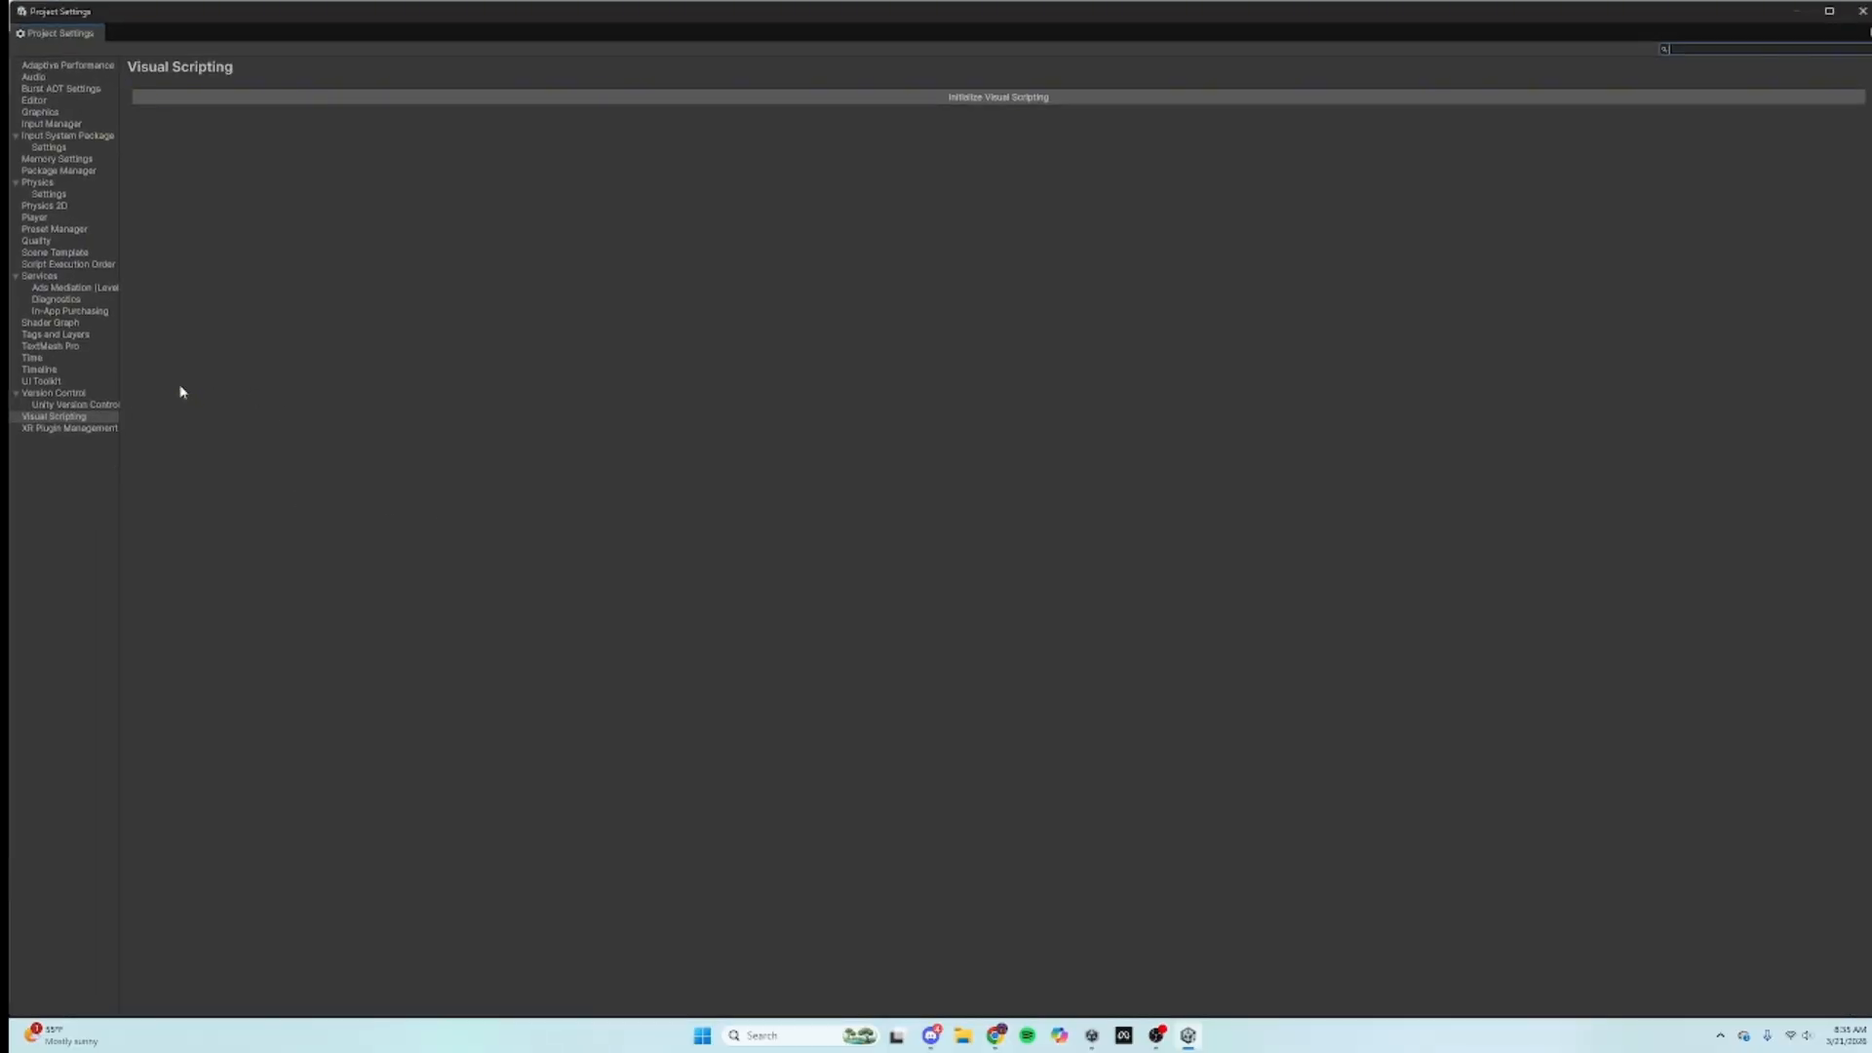
click(70, 428)
click(860, 115)
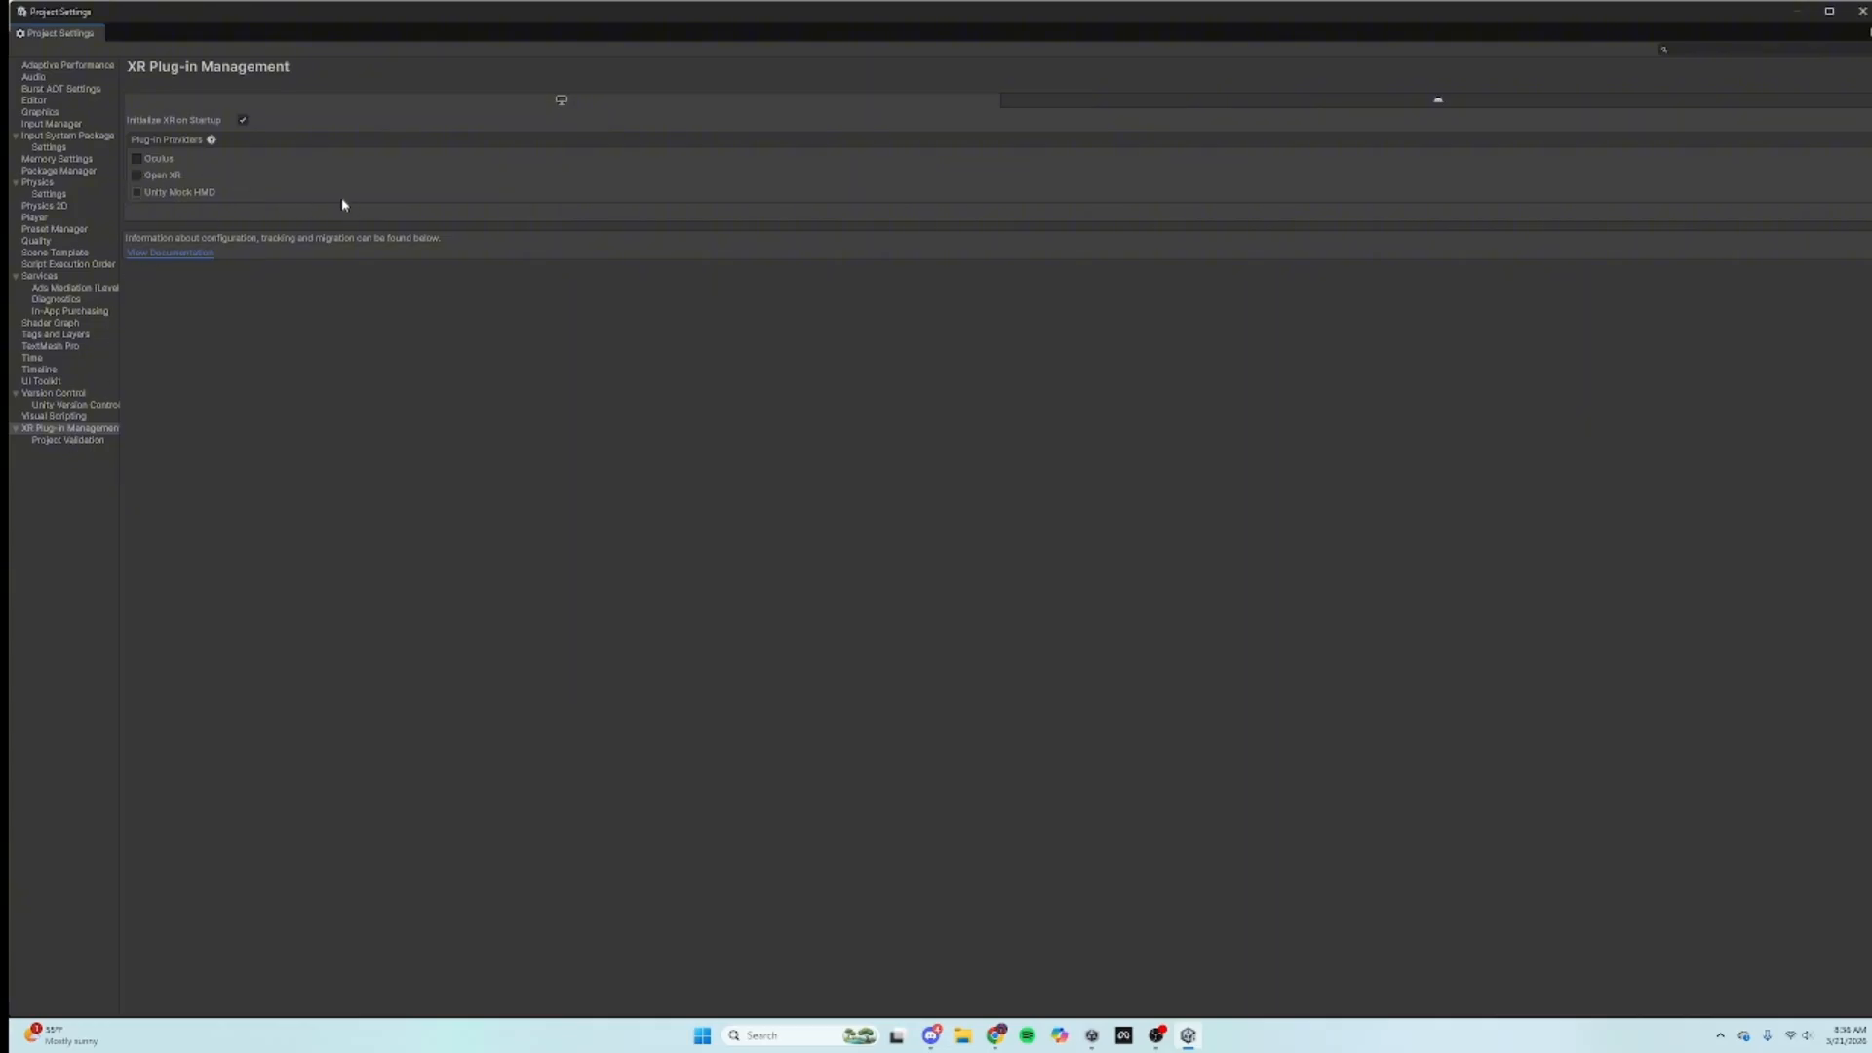
click(136, 175)
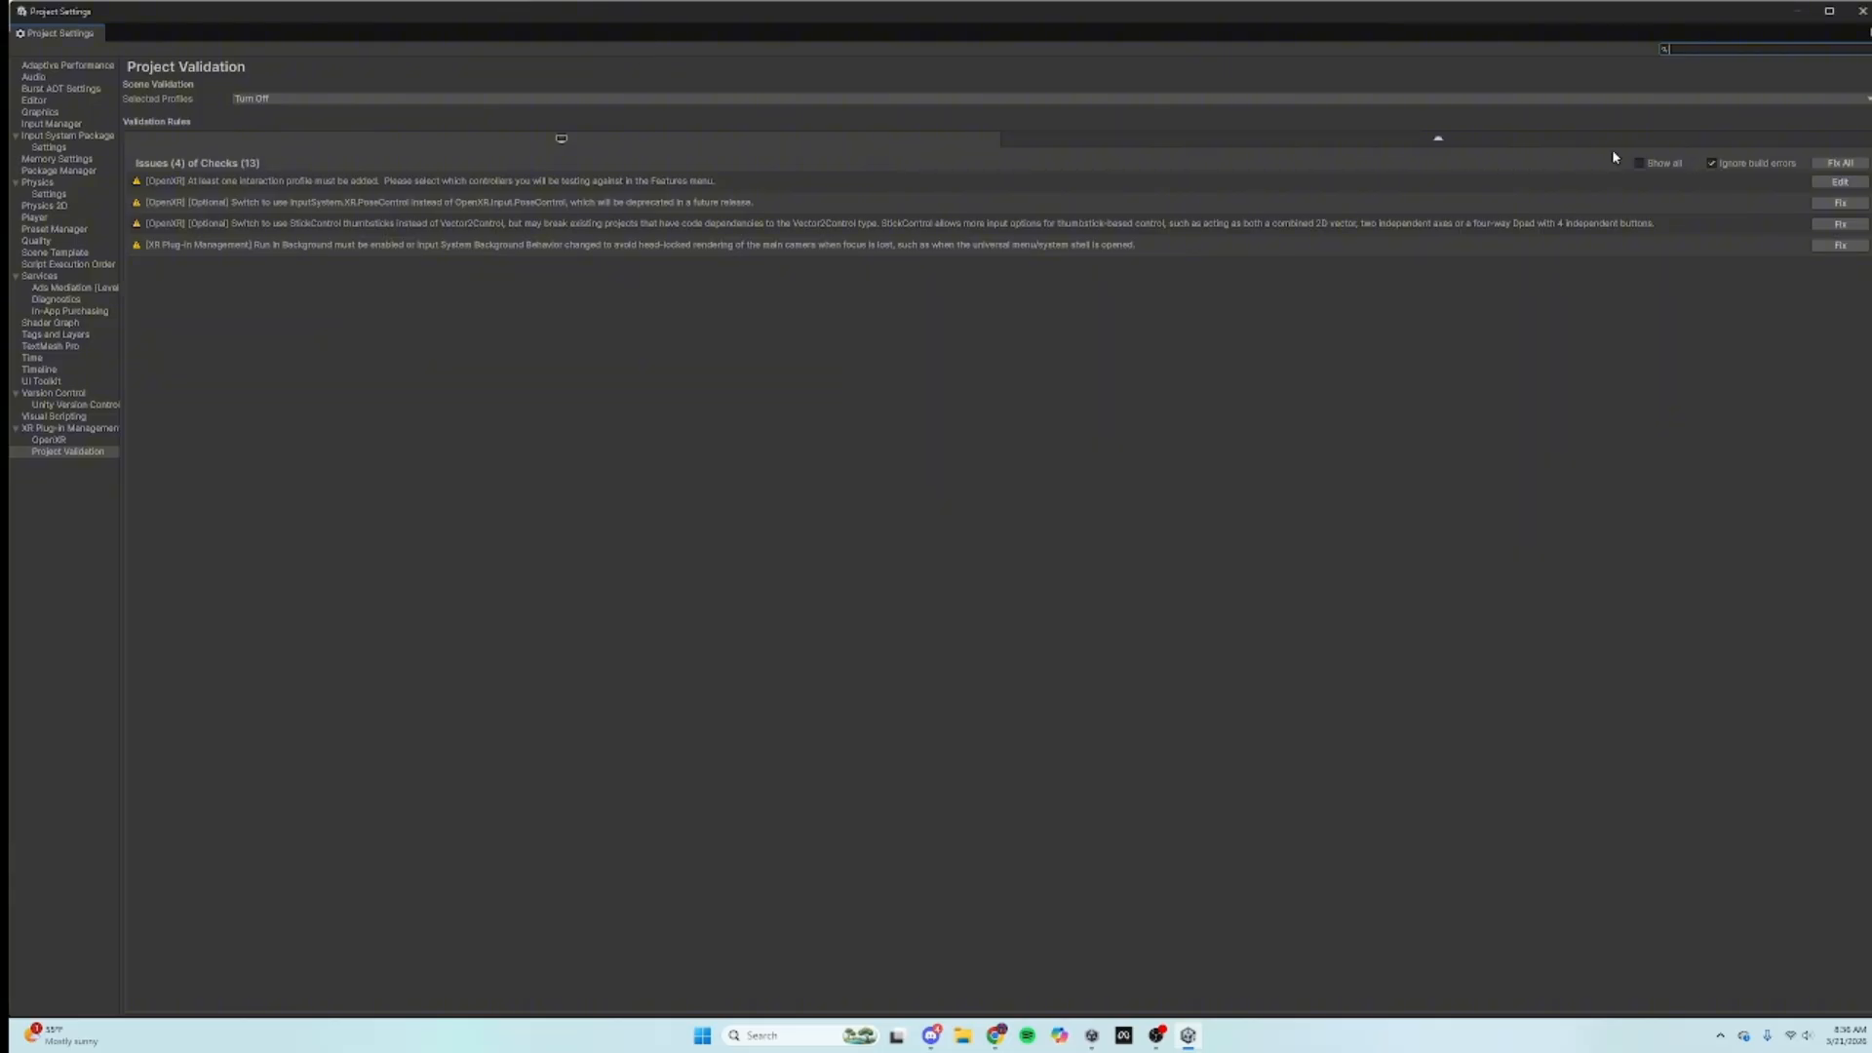
Step: Run Fix All in Project Validation until only the interaction profile warning (1 of 13) remains
click(1838, 164)
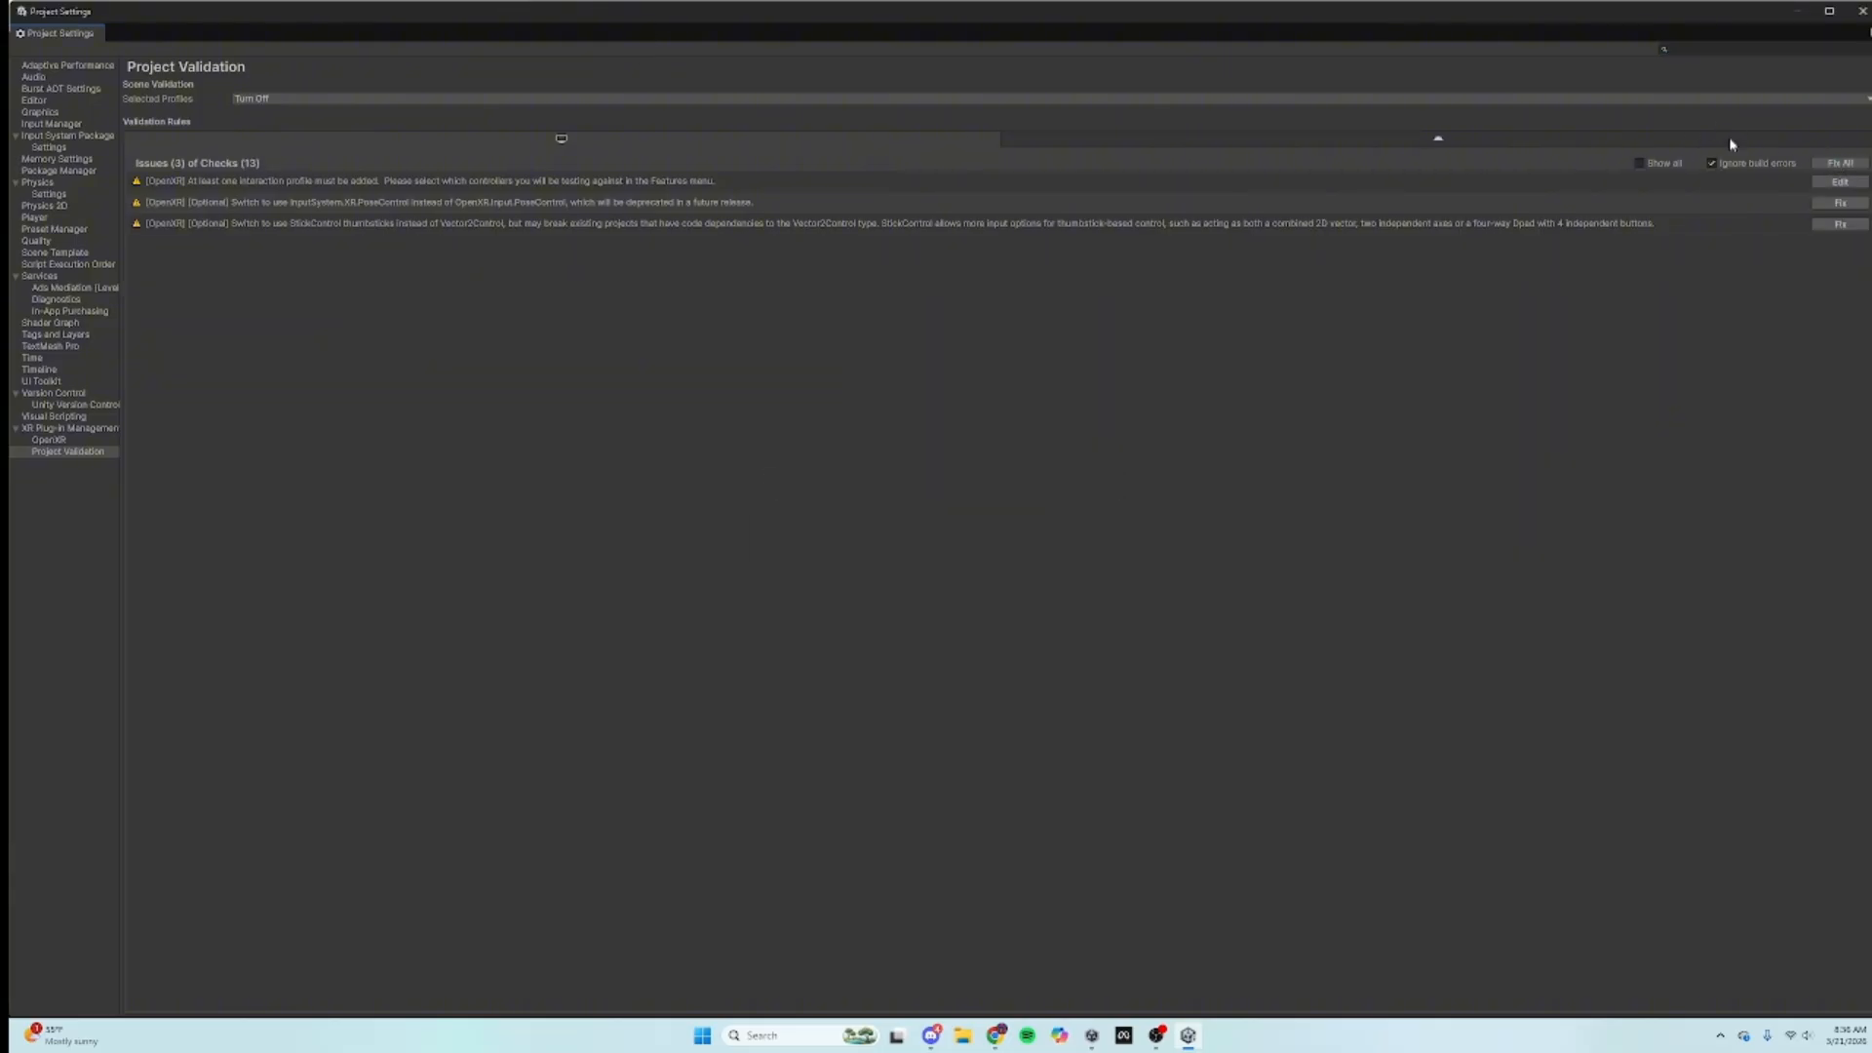
click(1838, 161)
click(1842, 166)
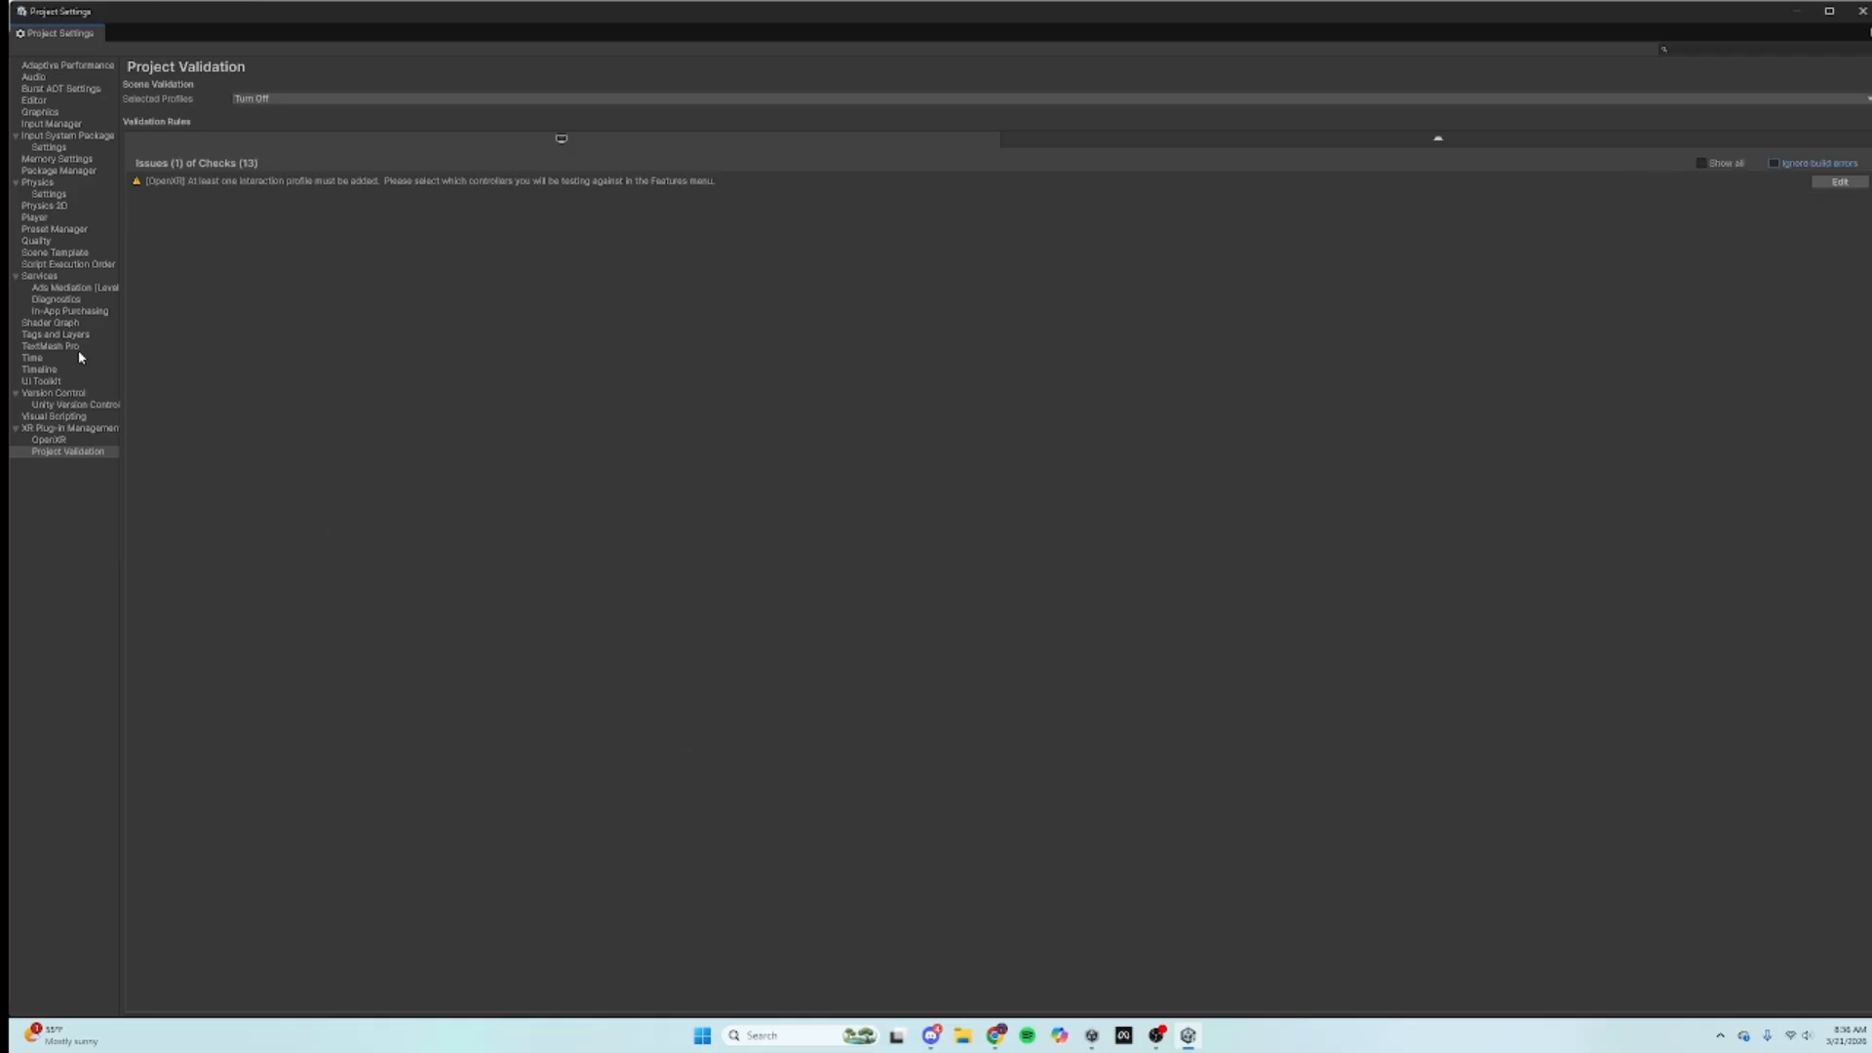
click(67, 418)
click(67, 453)
Step: For PC standalone OpenXR, set Render Mode to Multi-pass and add Valve Index and Oculus Touch profiles
click(55, 440)
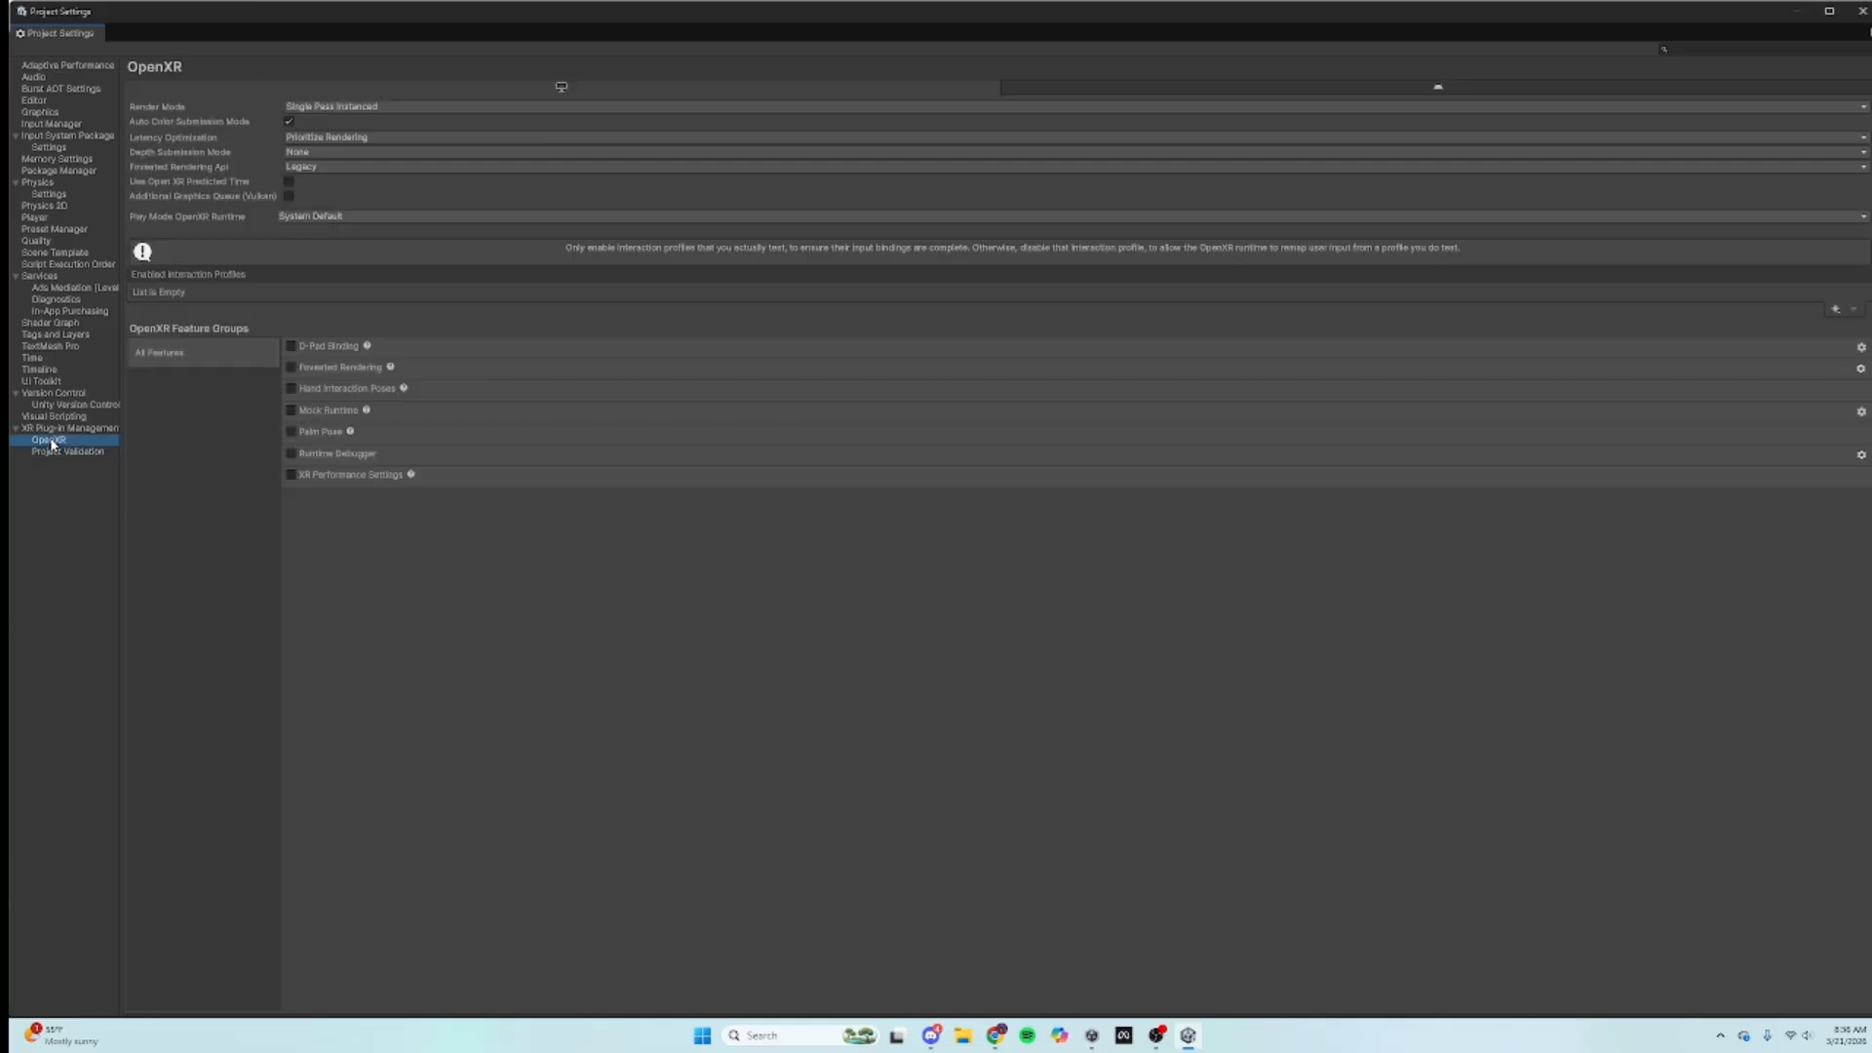
click(58, 432)
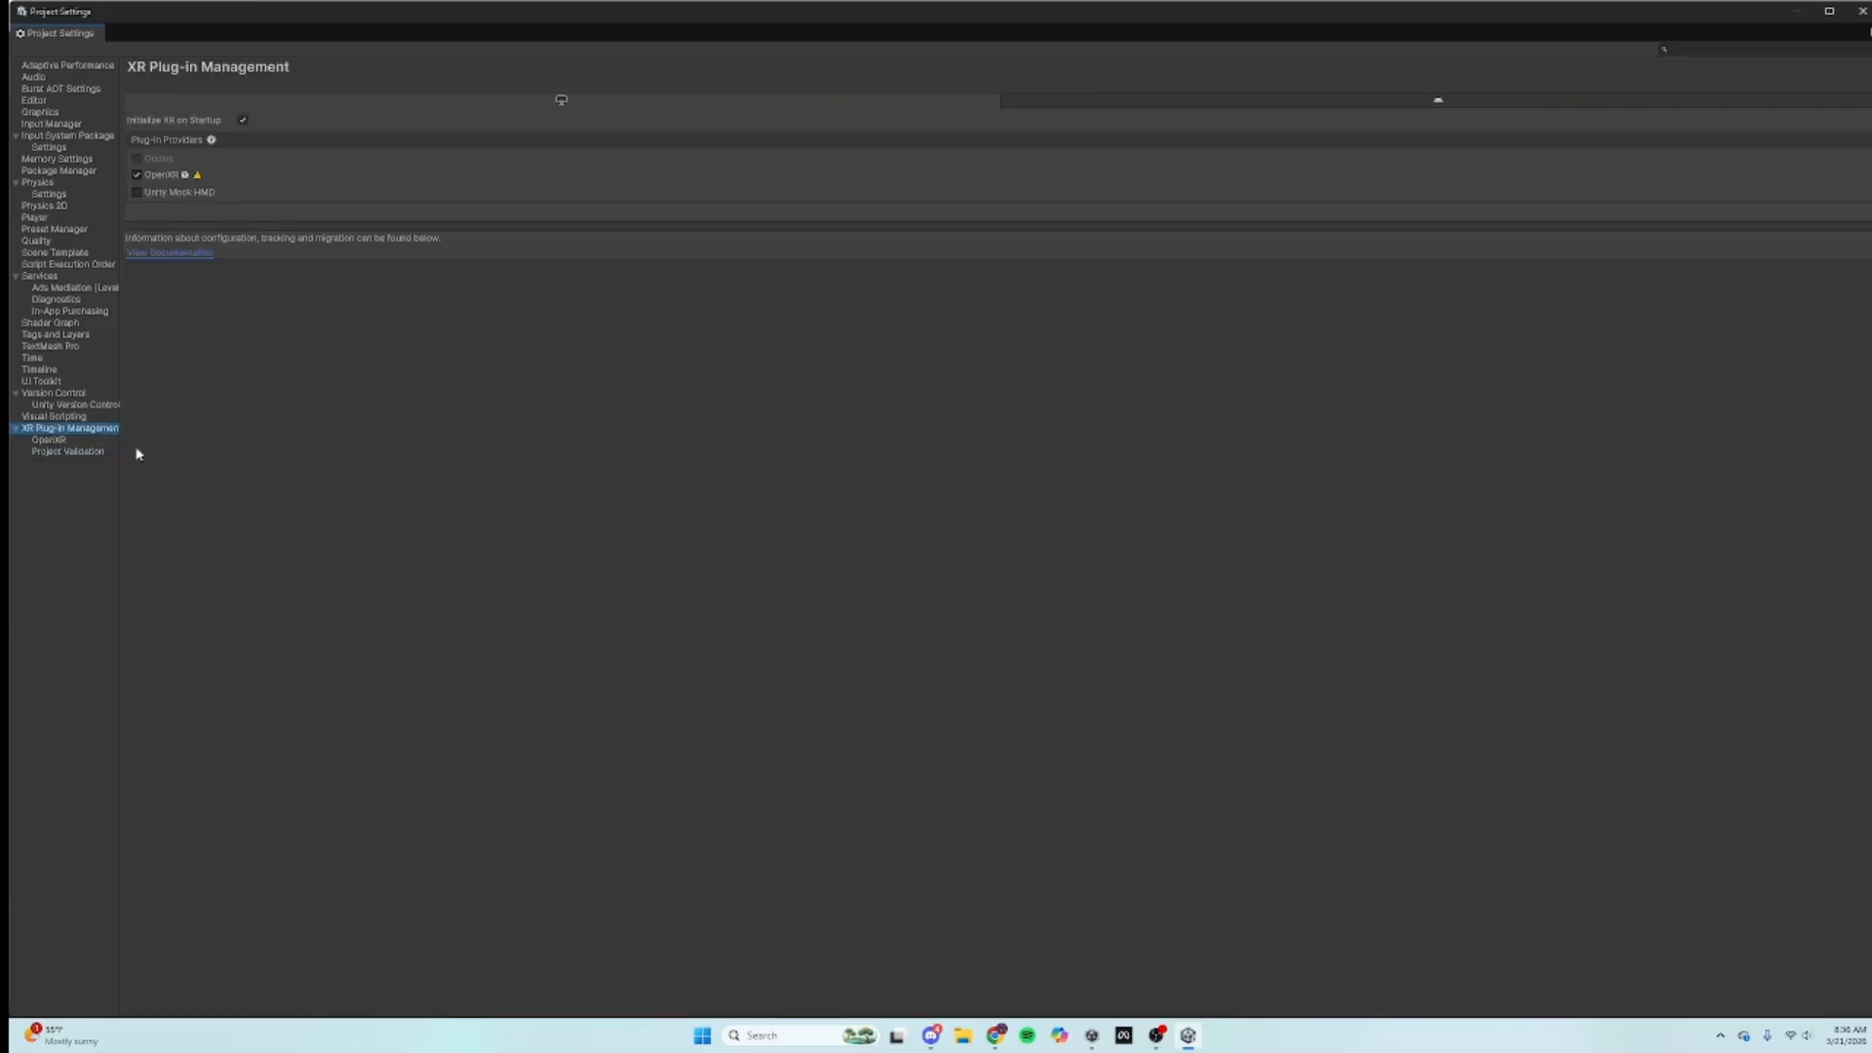
click(68, 441)
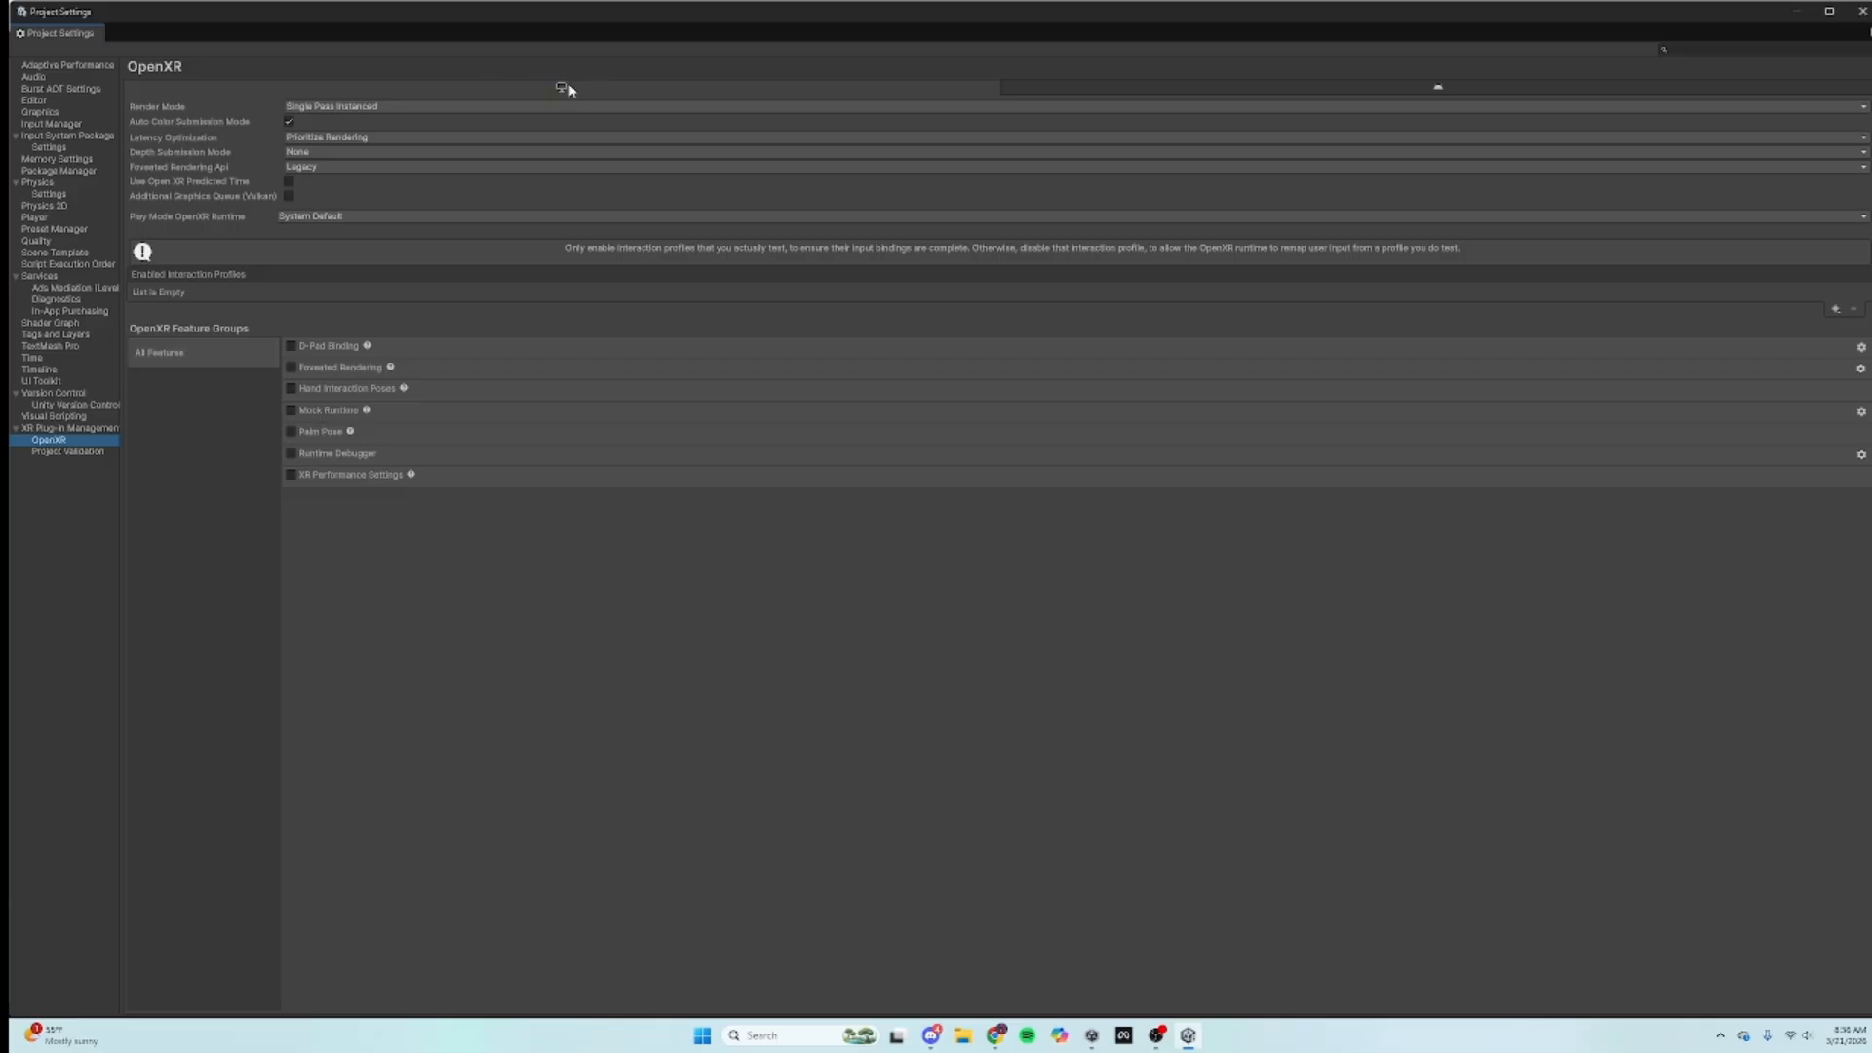
click(1437, 89)
click(672, 92)
click(305, 107)
click(337, 122)
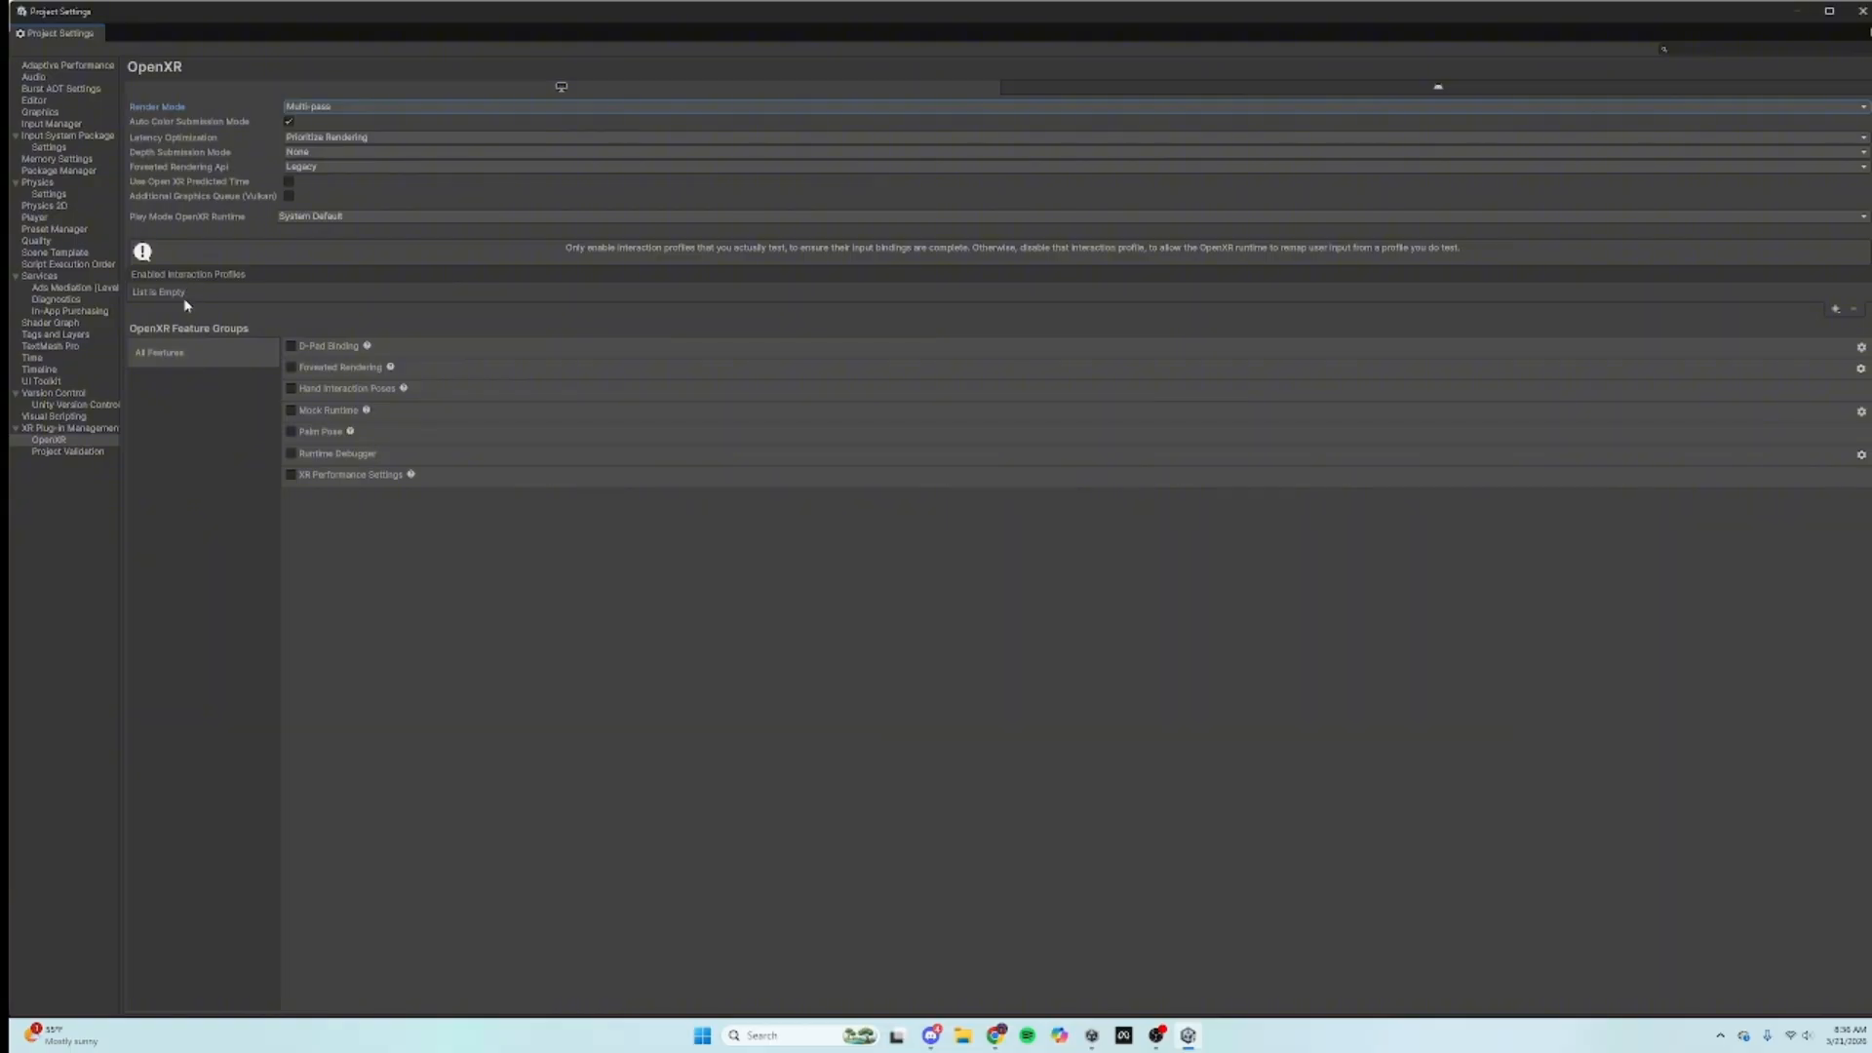
click(1835, 308)
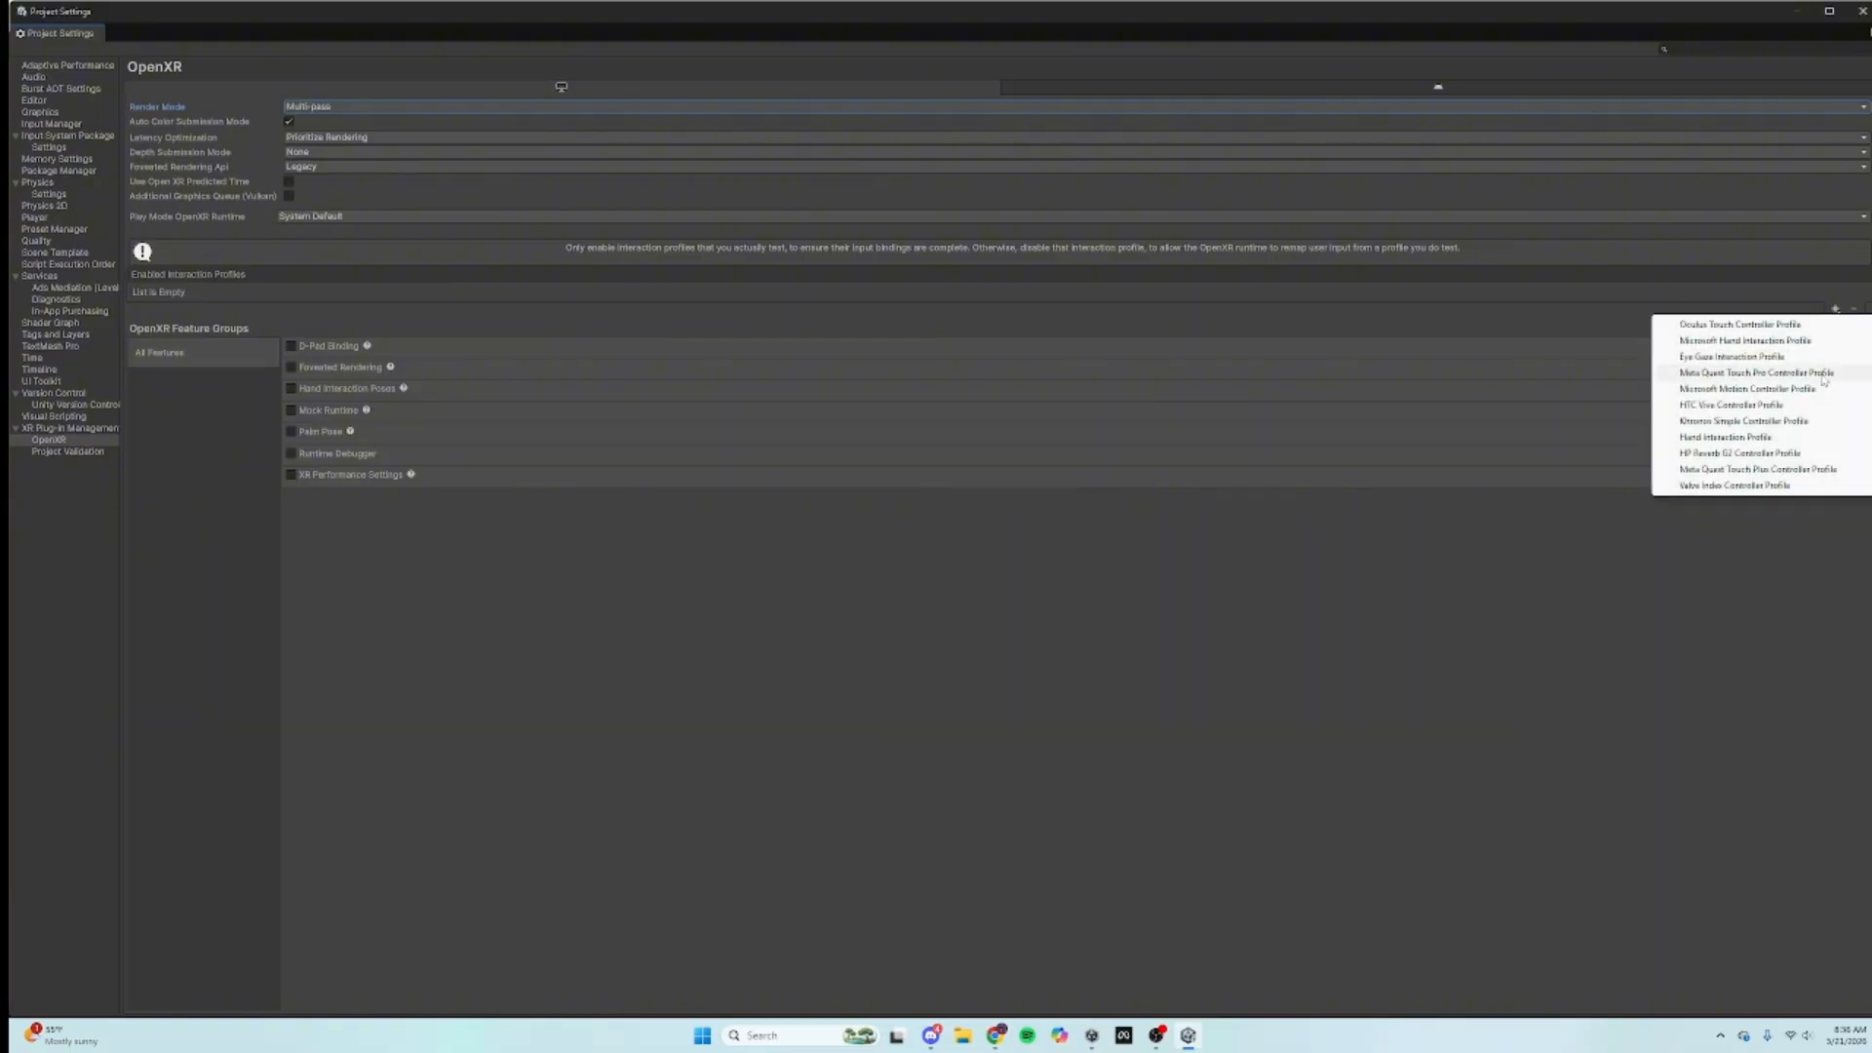
click(1753, 487)
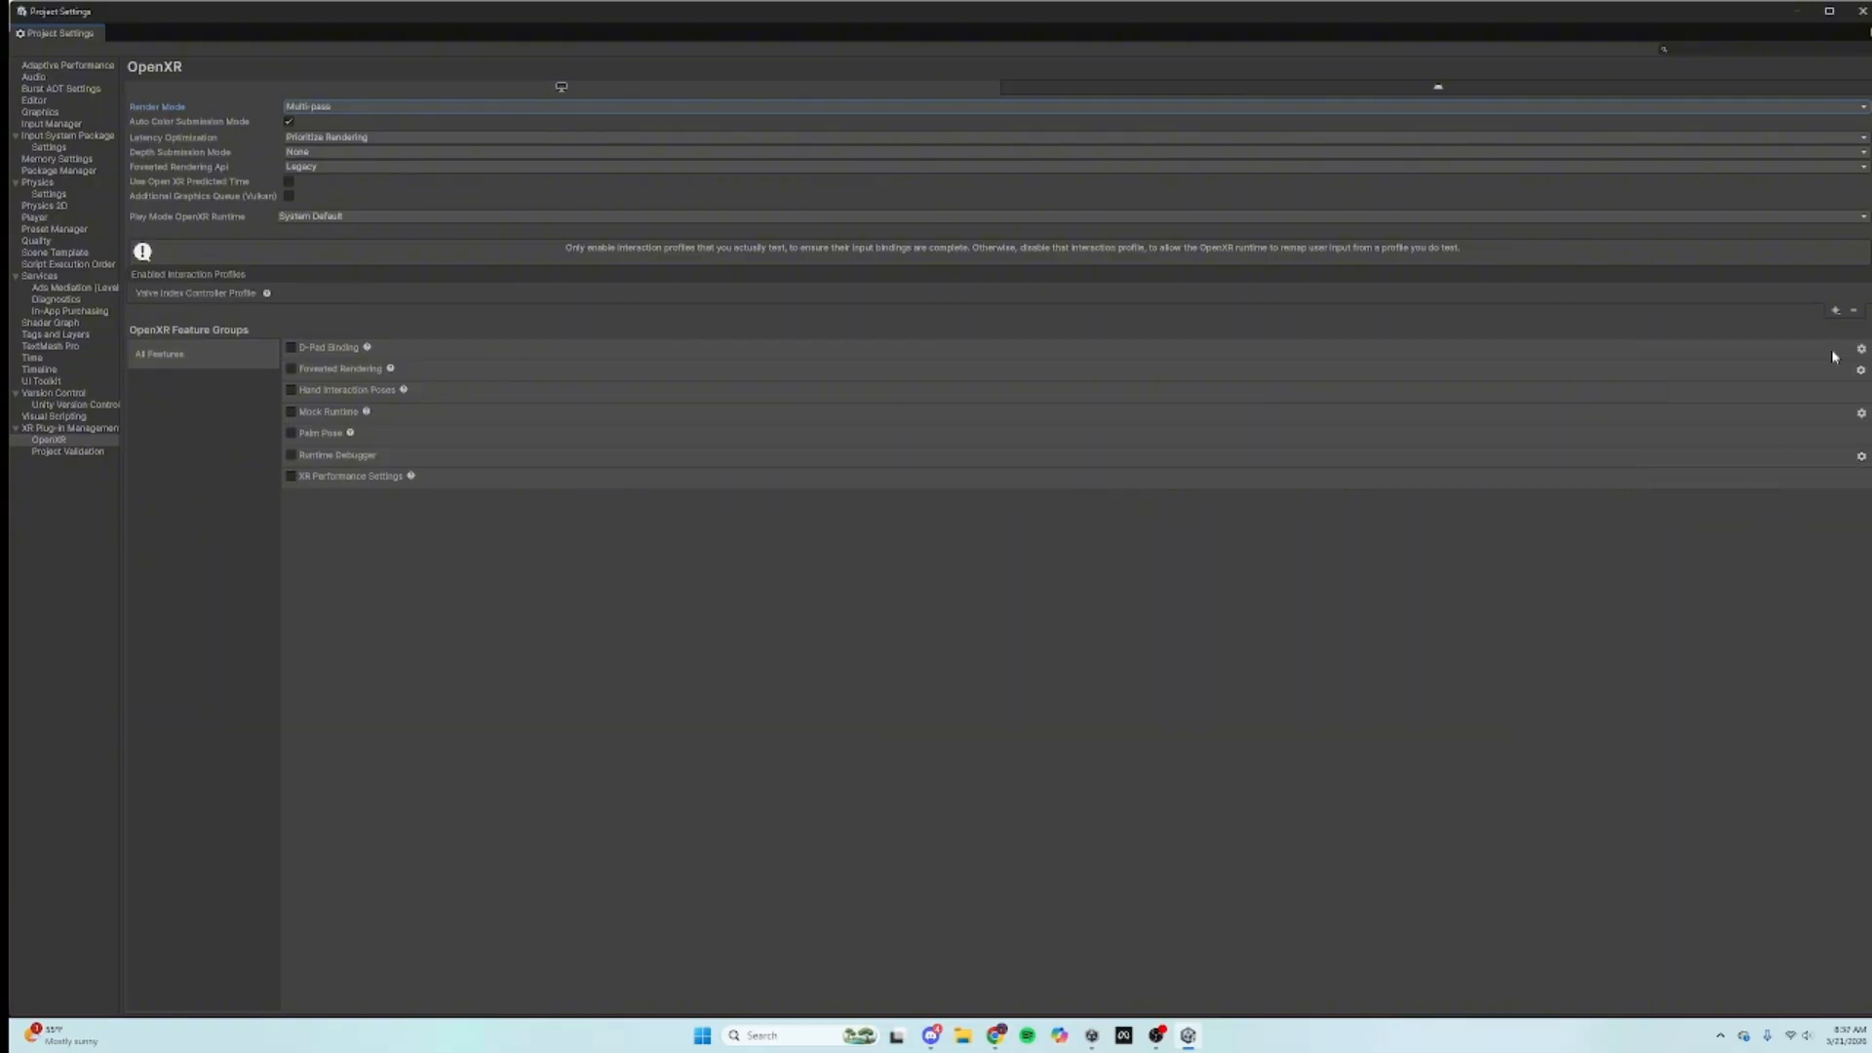
click(1835, 310)
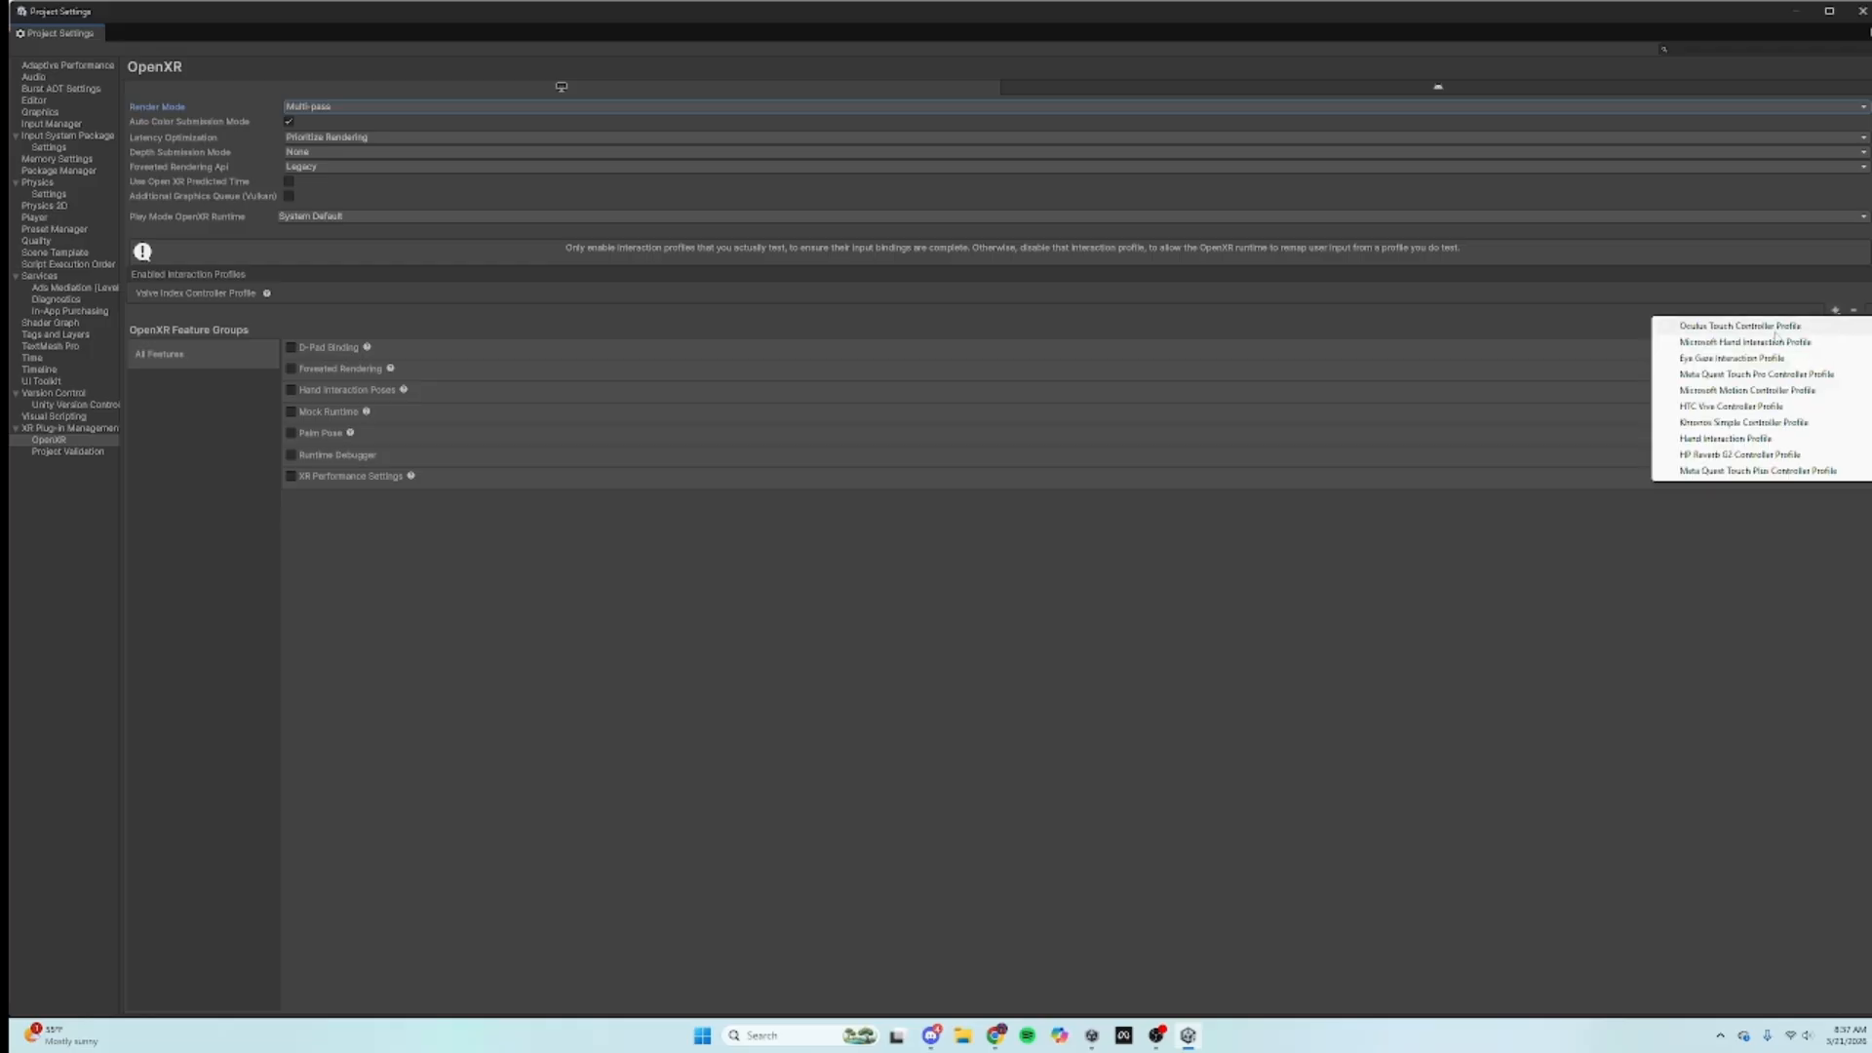
click(1775, 329)
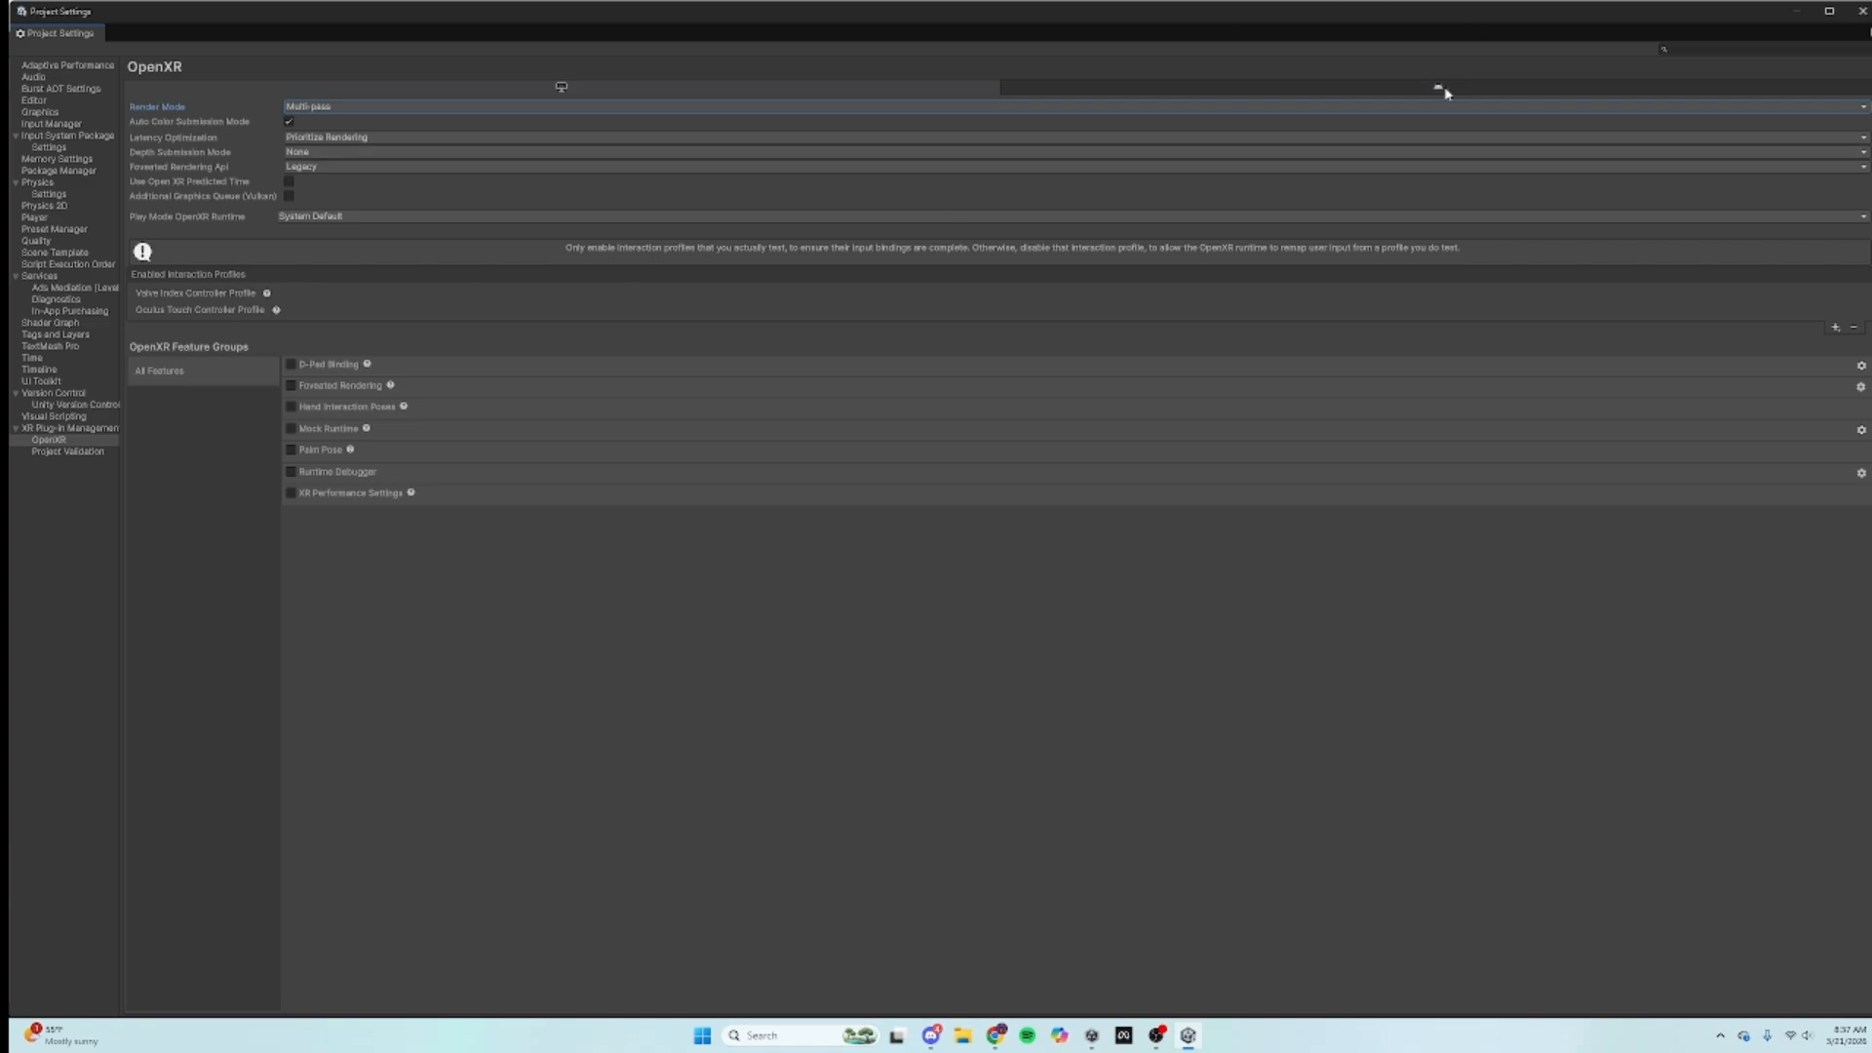
Step: For Android OpenXR, set Multi-pass render mode, enable Oculus Touch Controller Profile, and close Project Settings
click(1389, 89)
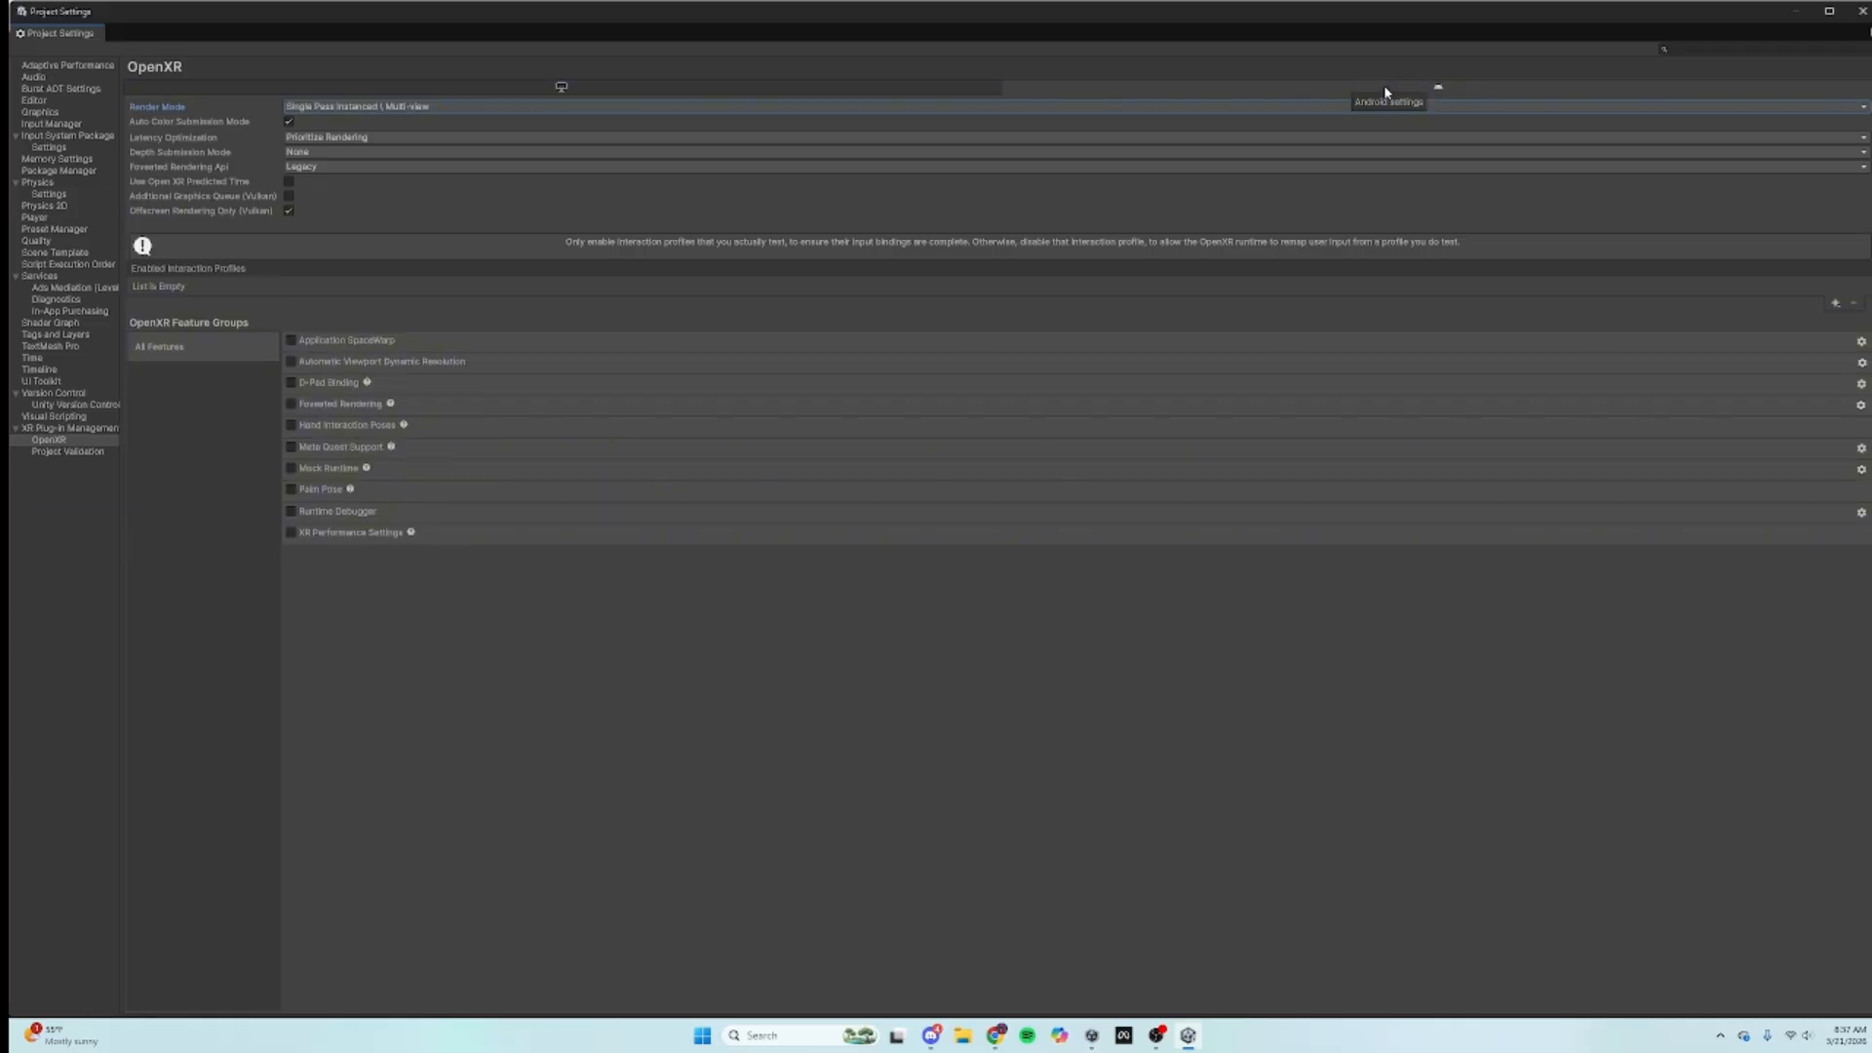
click(325, 107)
click(344, 123)
click(1835, 304)
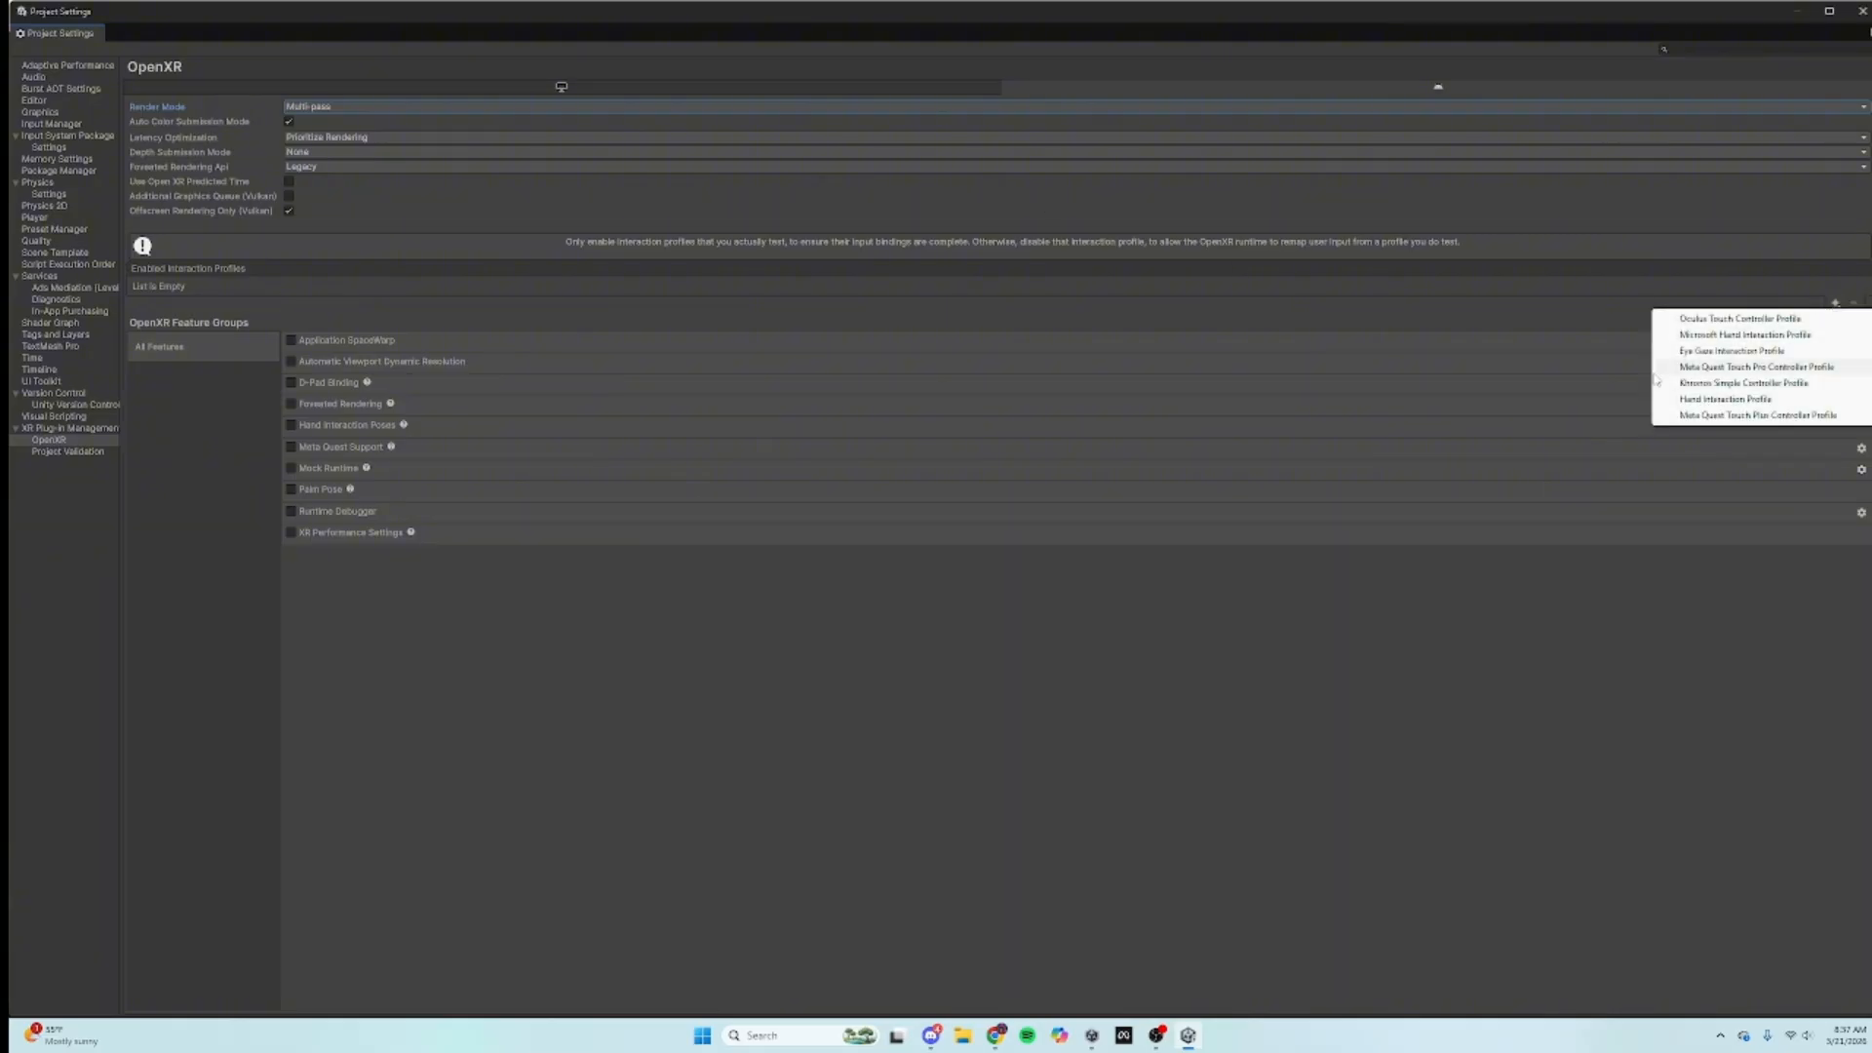
click(1694, 319)
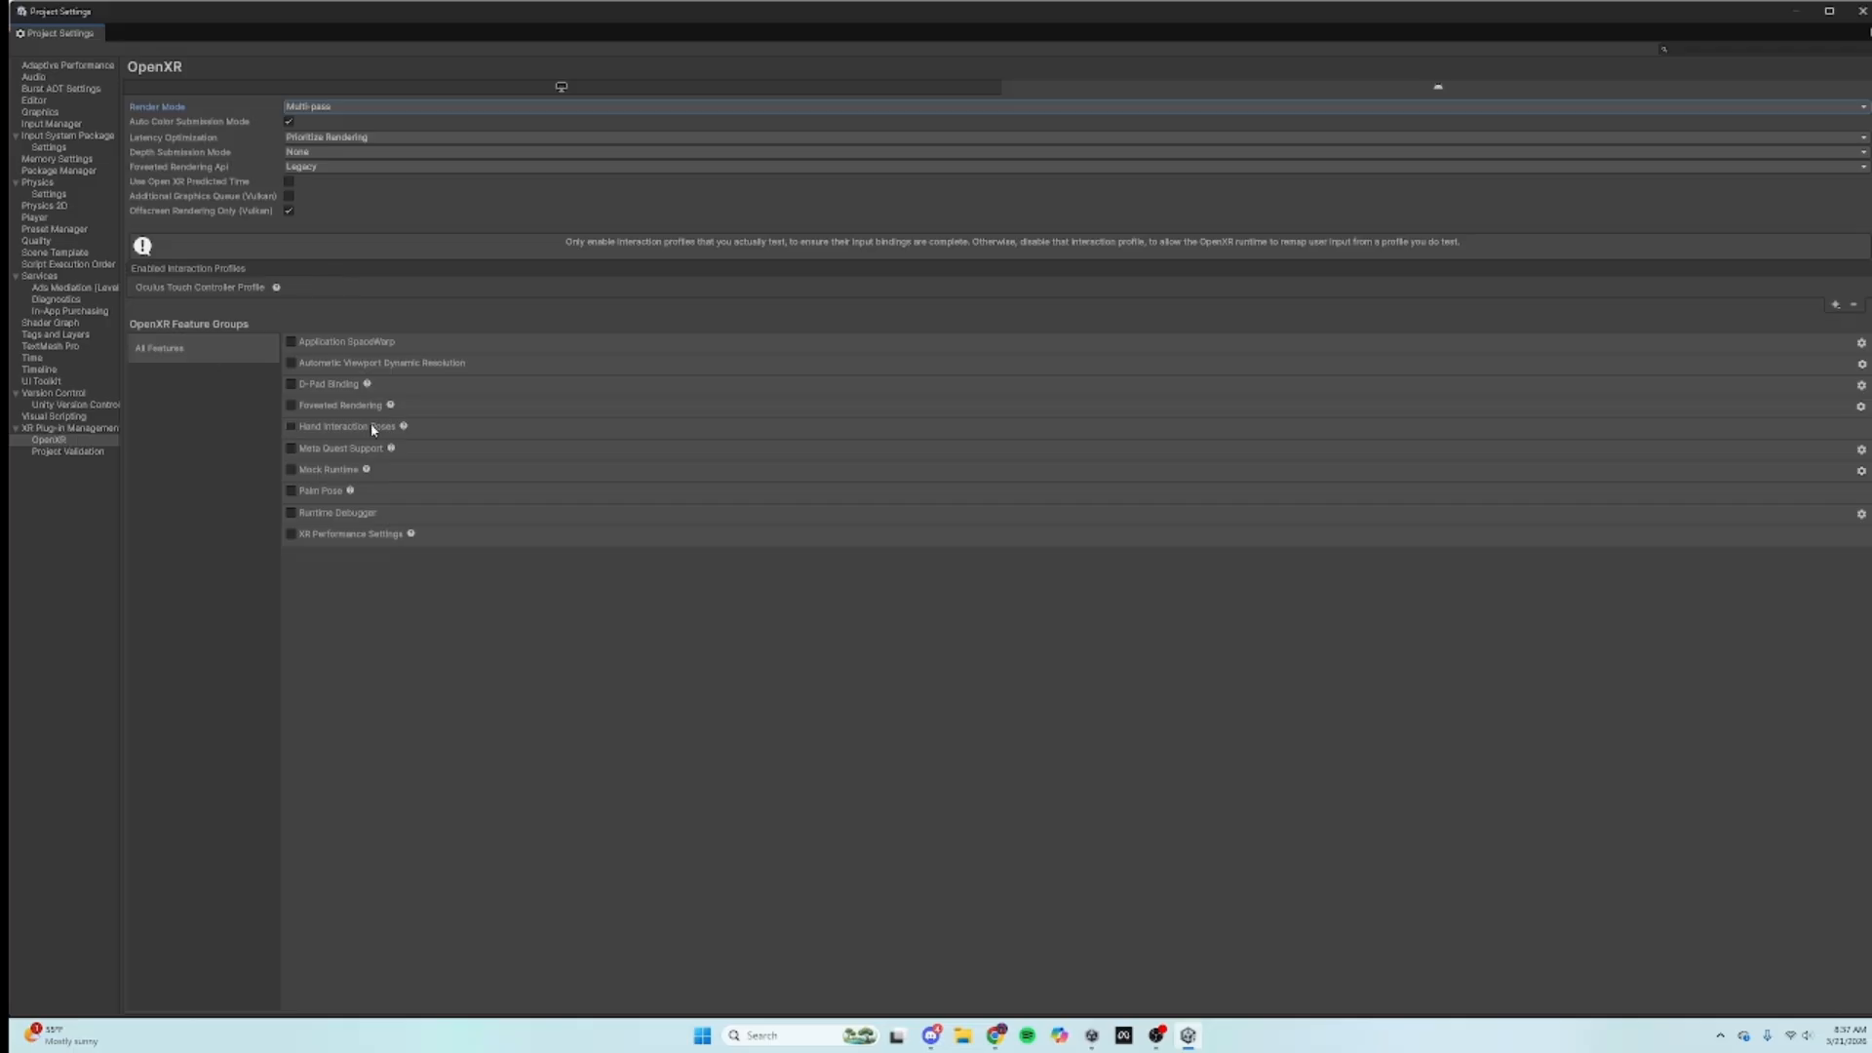
click(1860, 11)
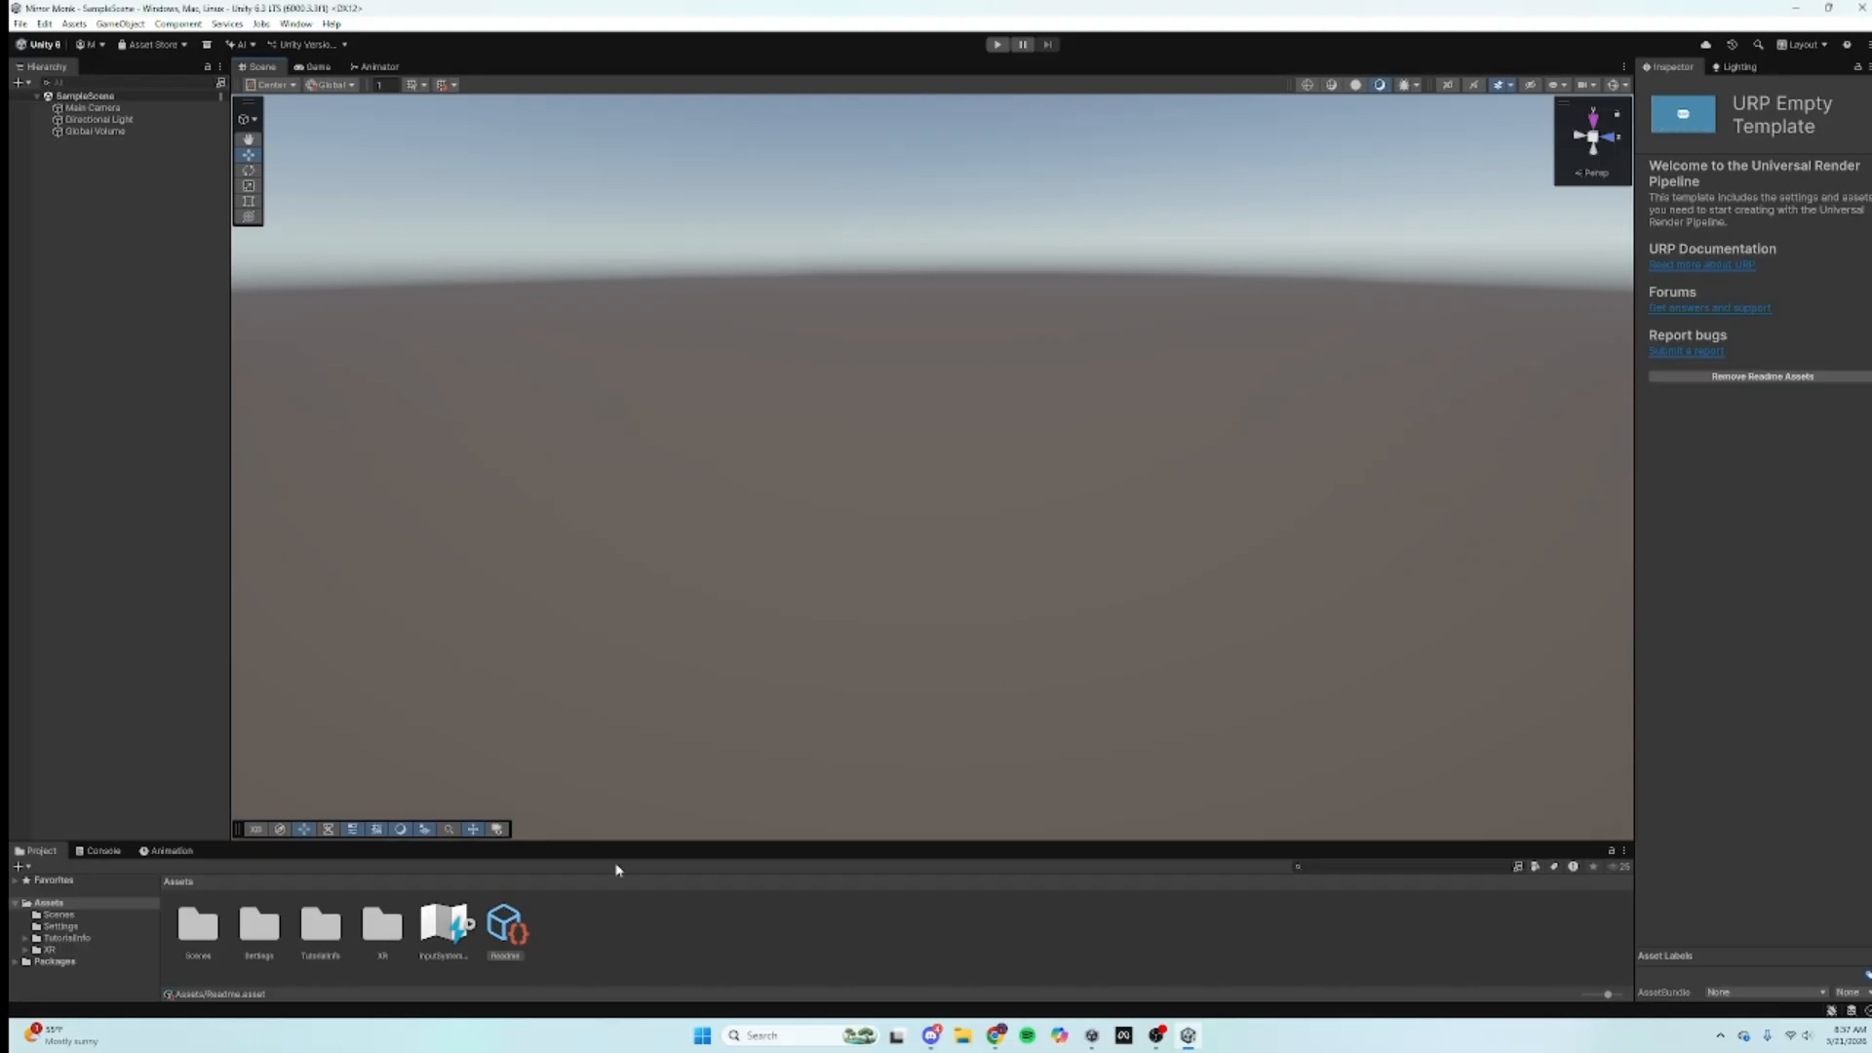
Step: Open the Package Manager maximized and enter com.unity.xr.interaction.toolkit as a git URL package
click(297, 24)
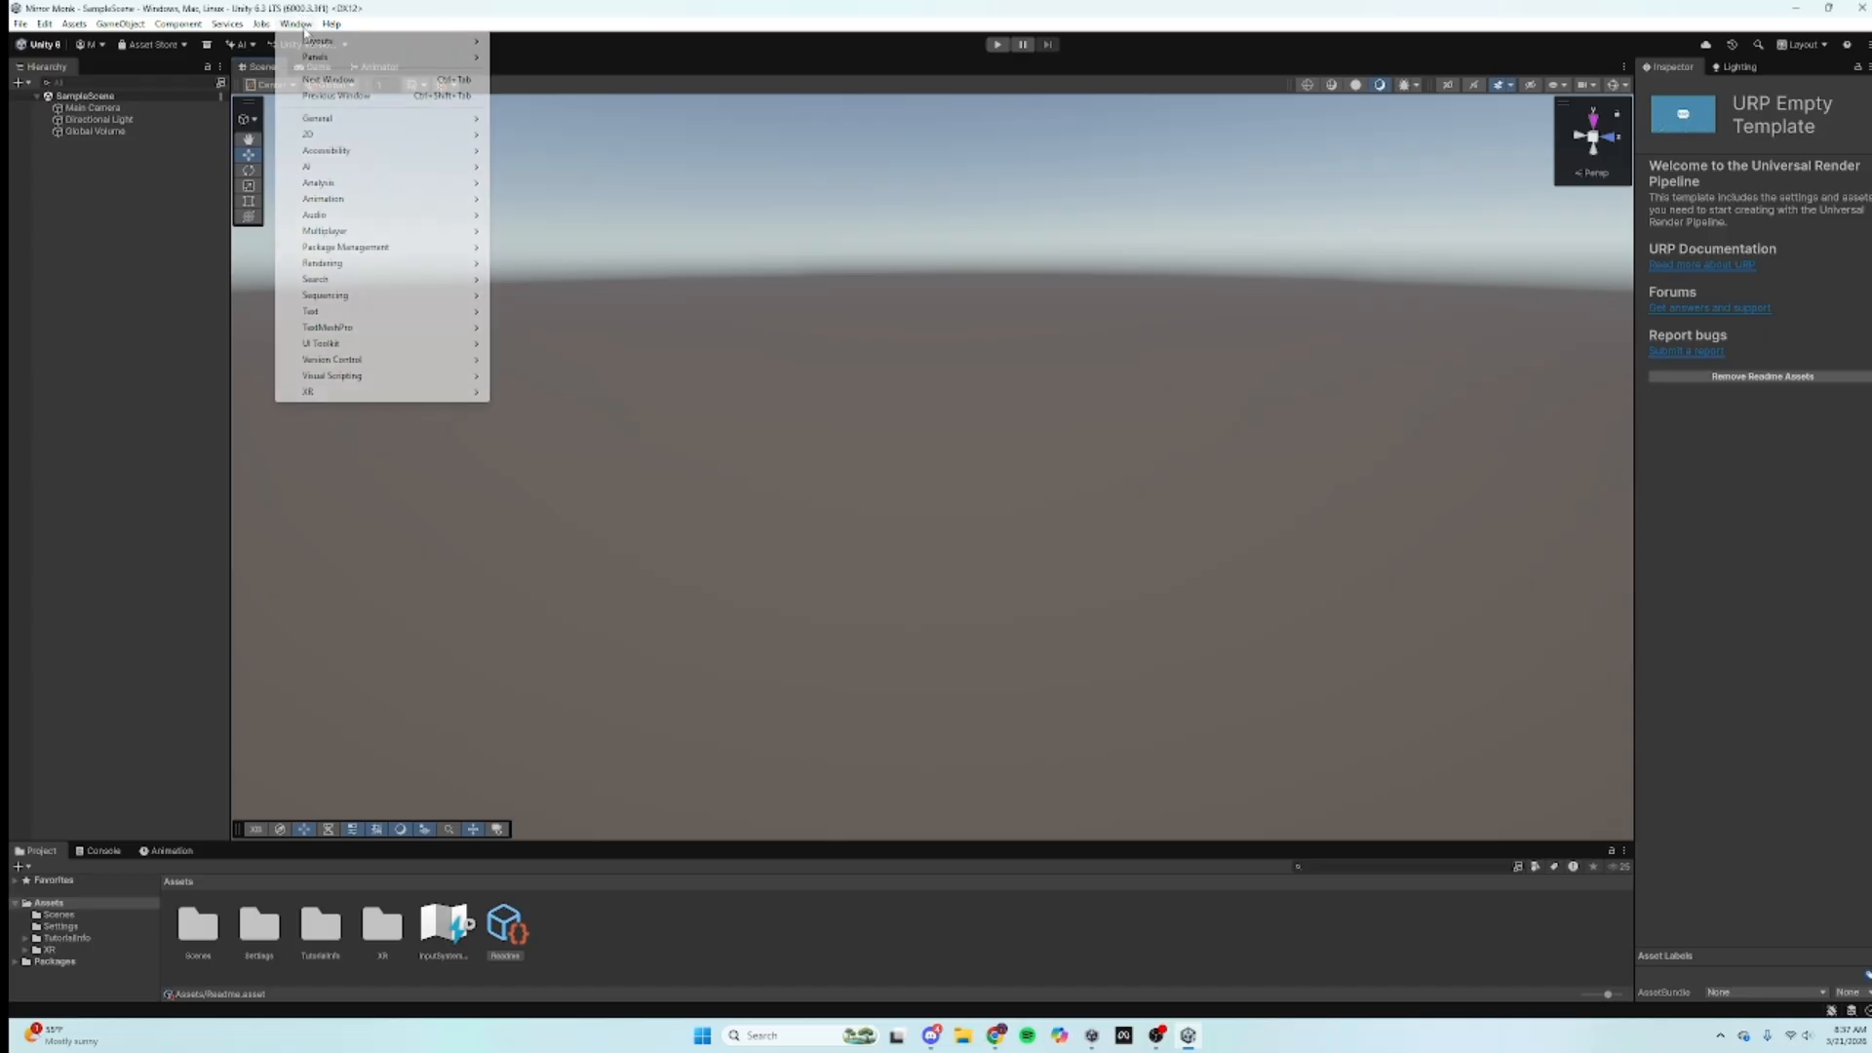
mouse_move(333, 249)
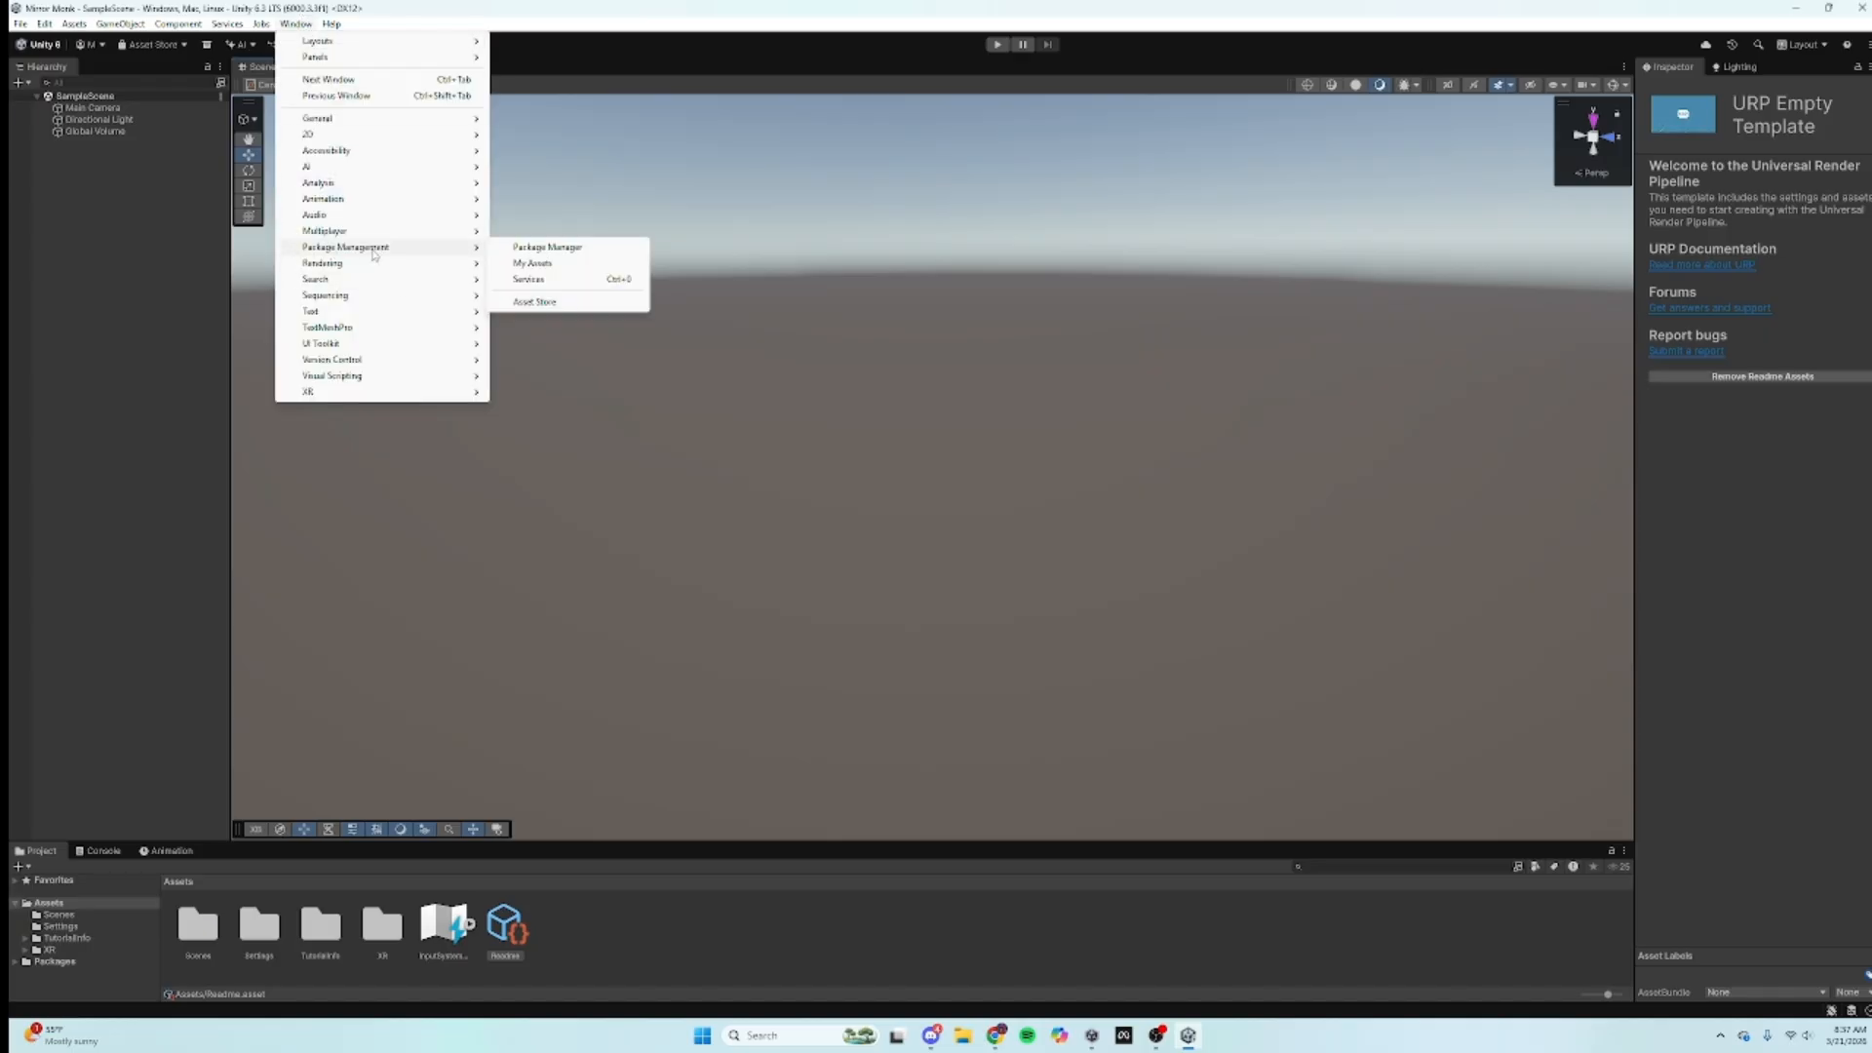
click(534, 251)
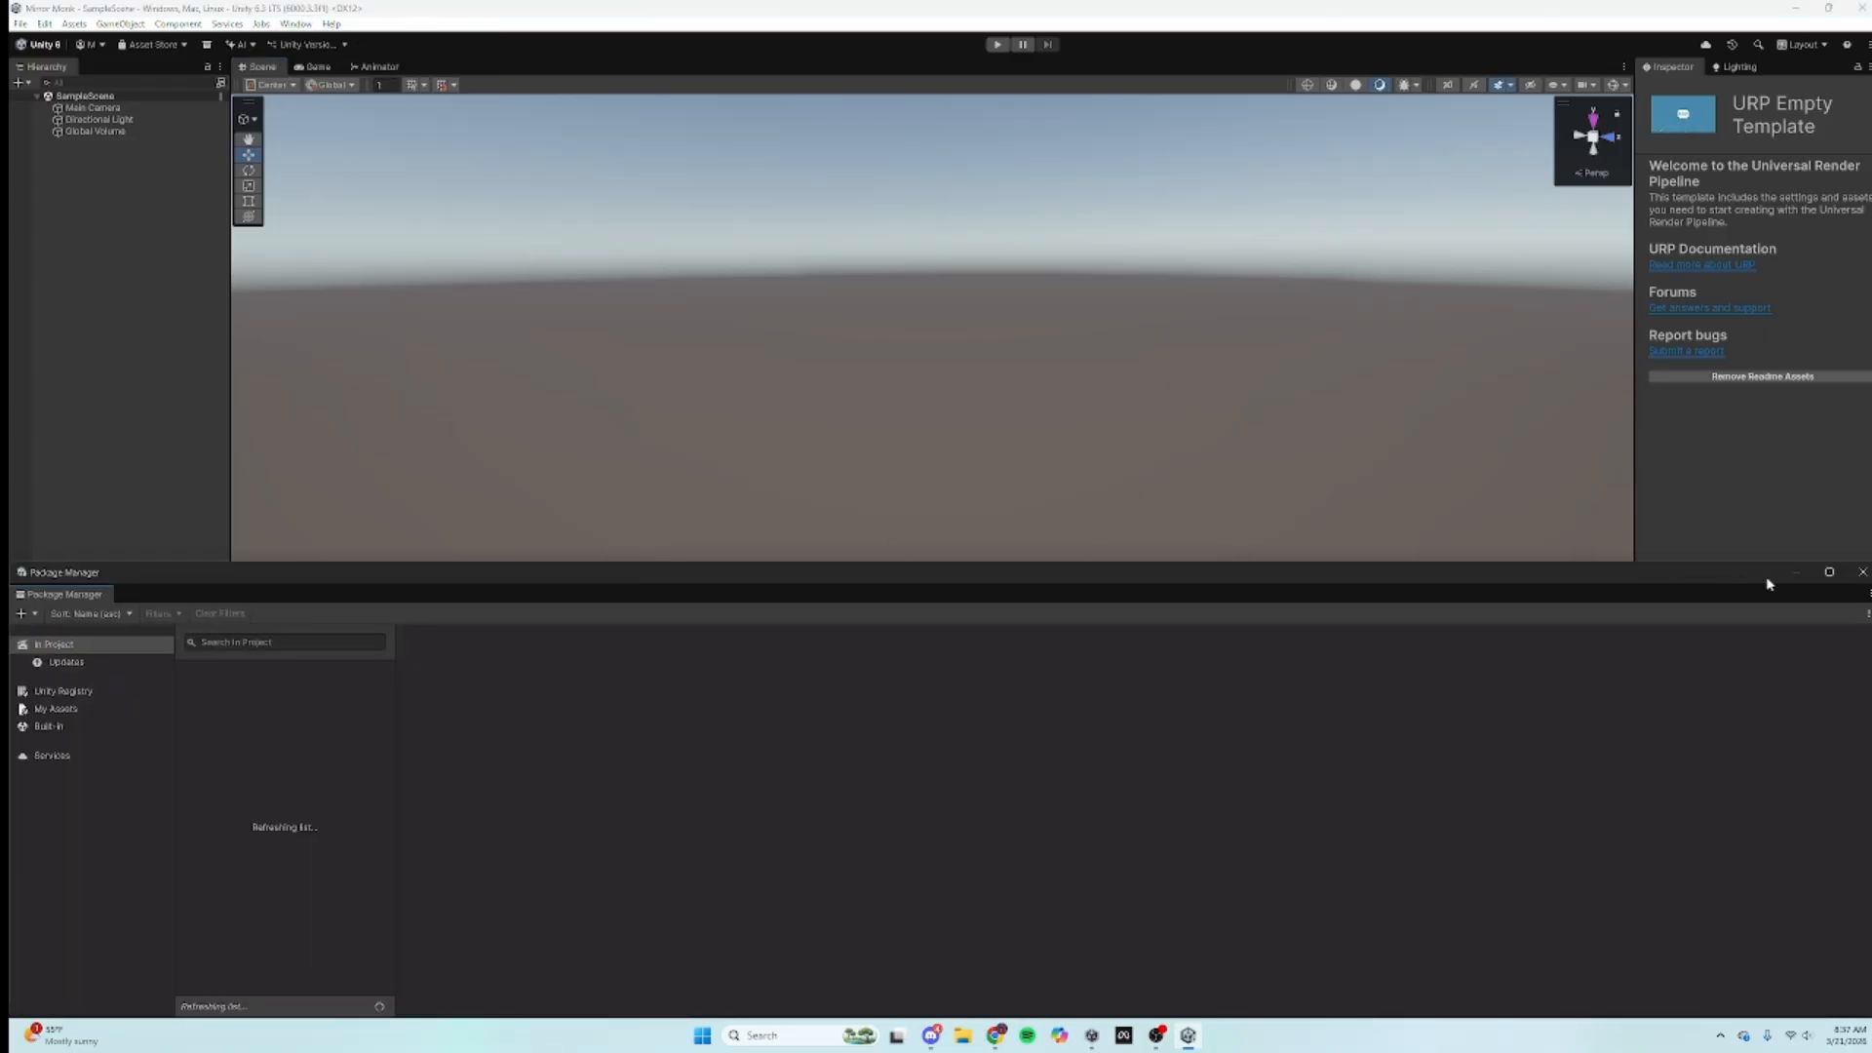
click(1829, 572)
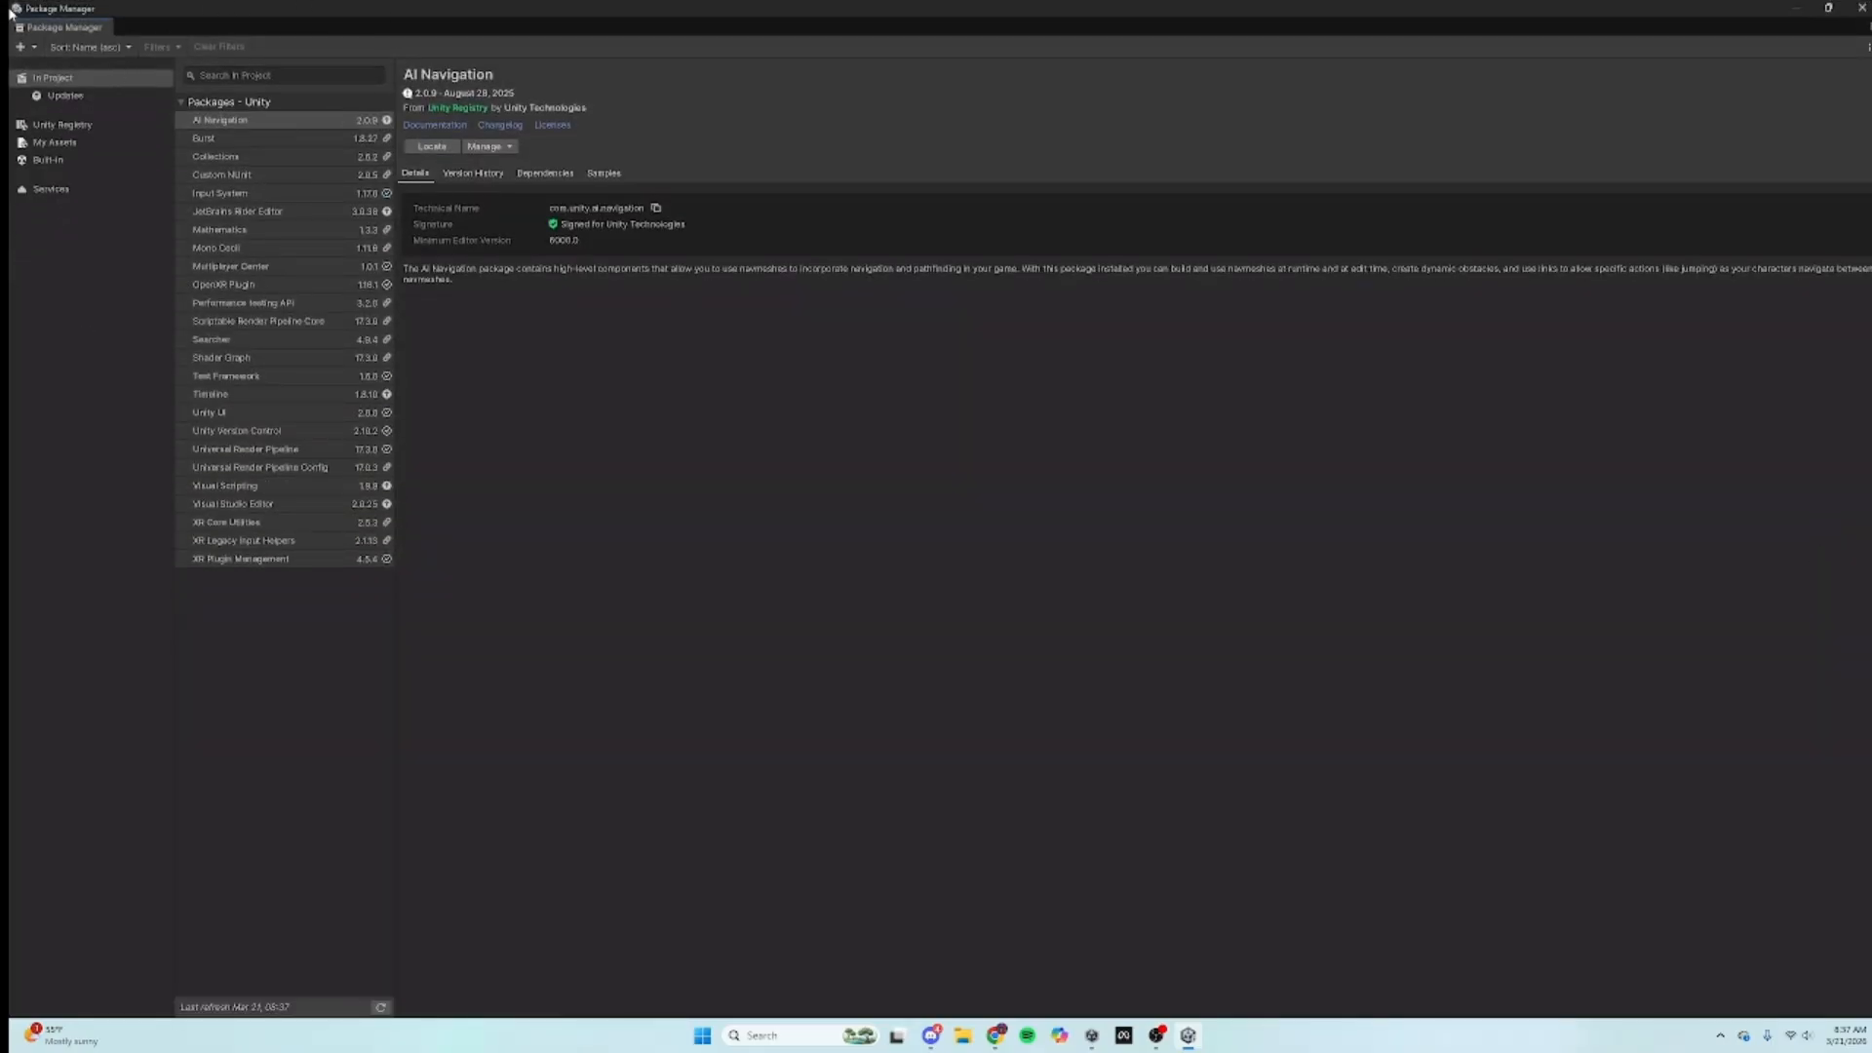
click(21, 47)
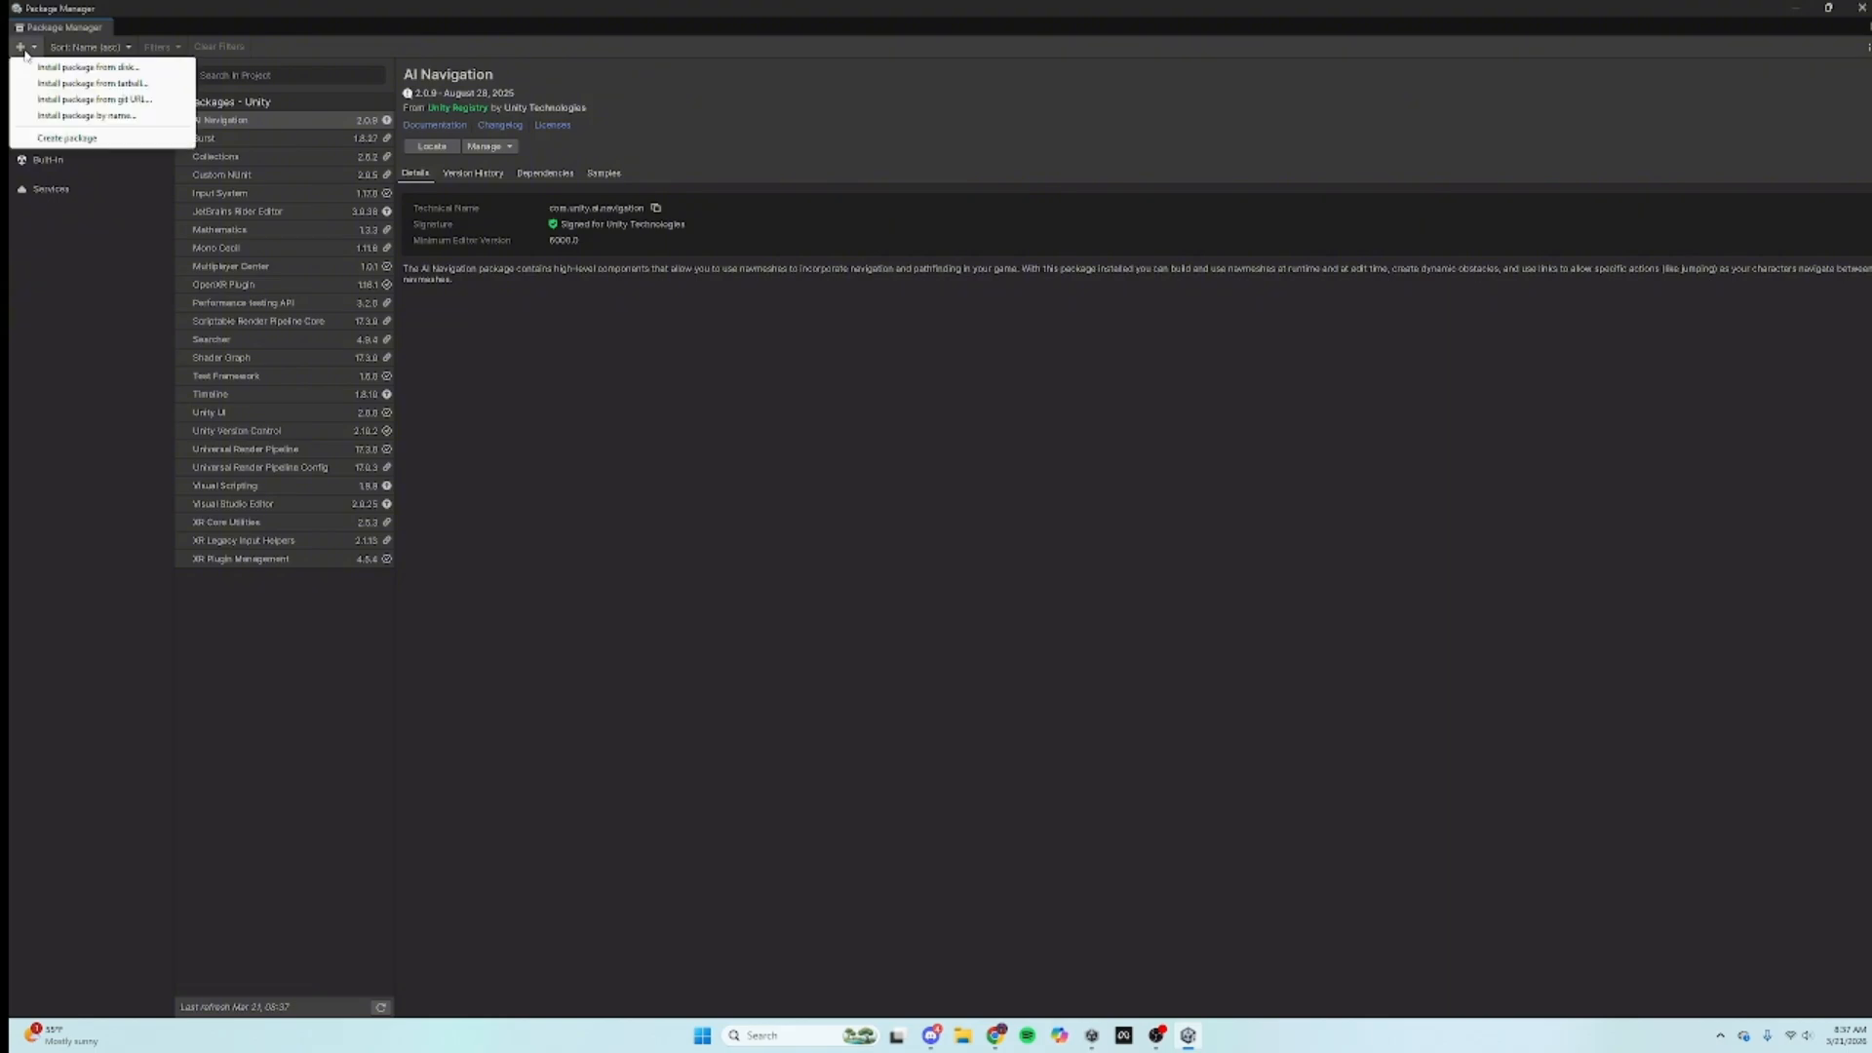
click(118, 102)
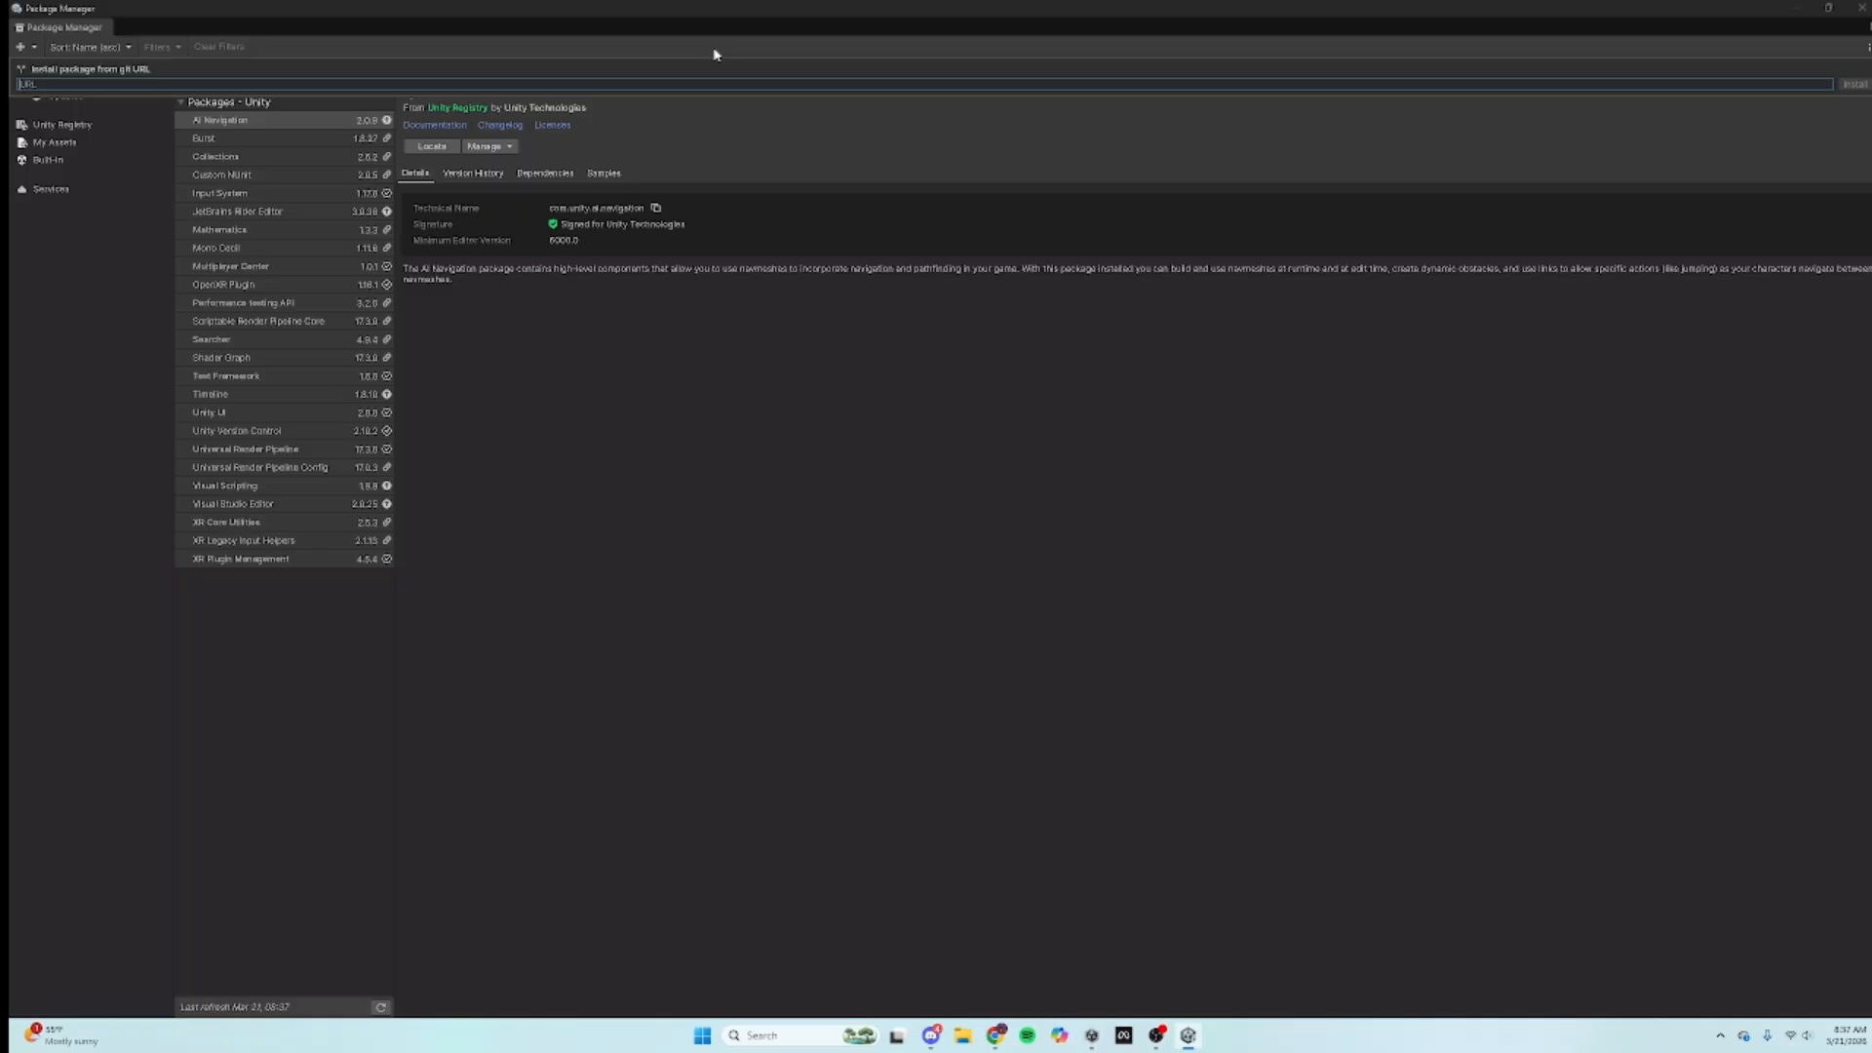
text(com.unity.xr.interaction.toolkit)
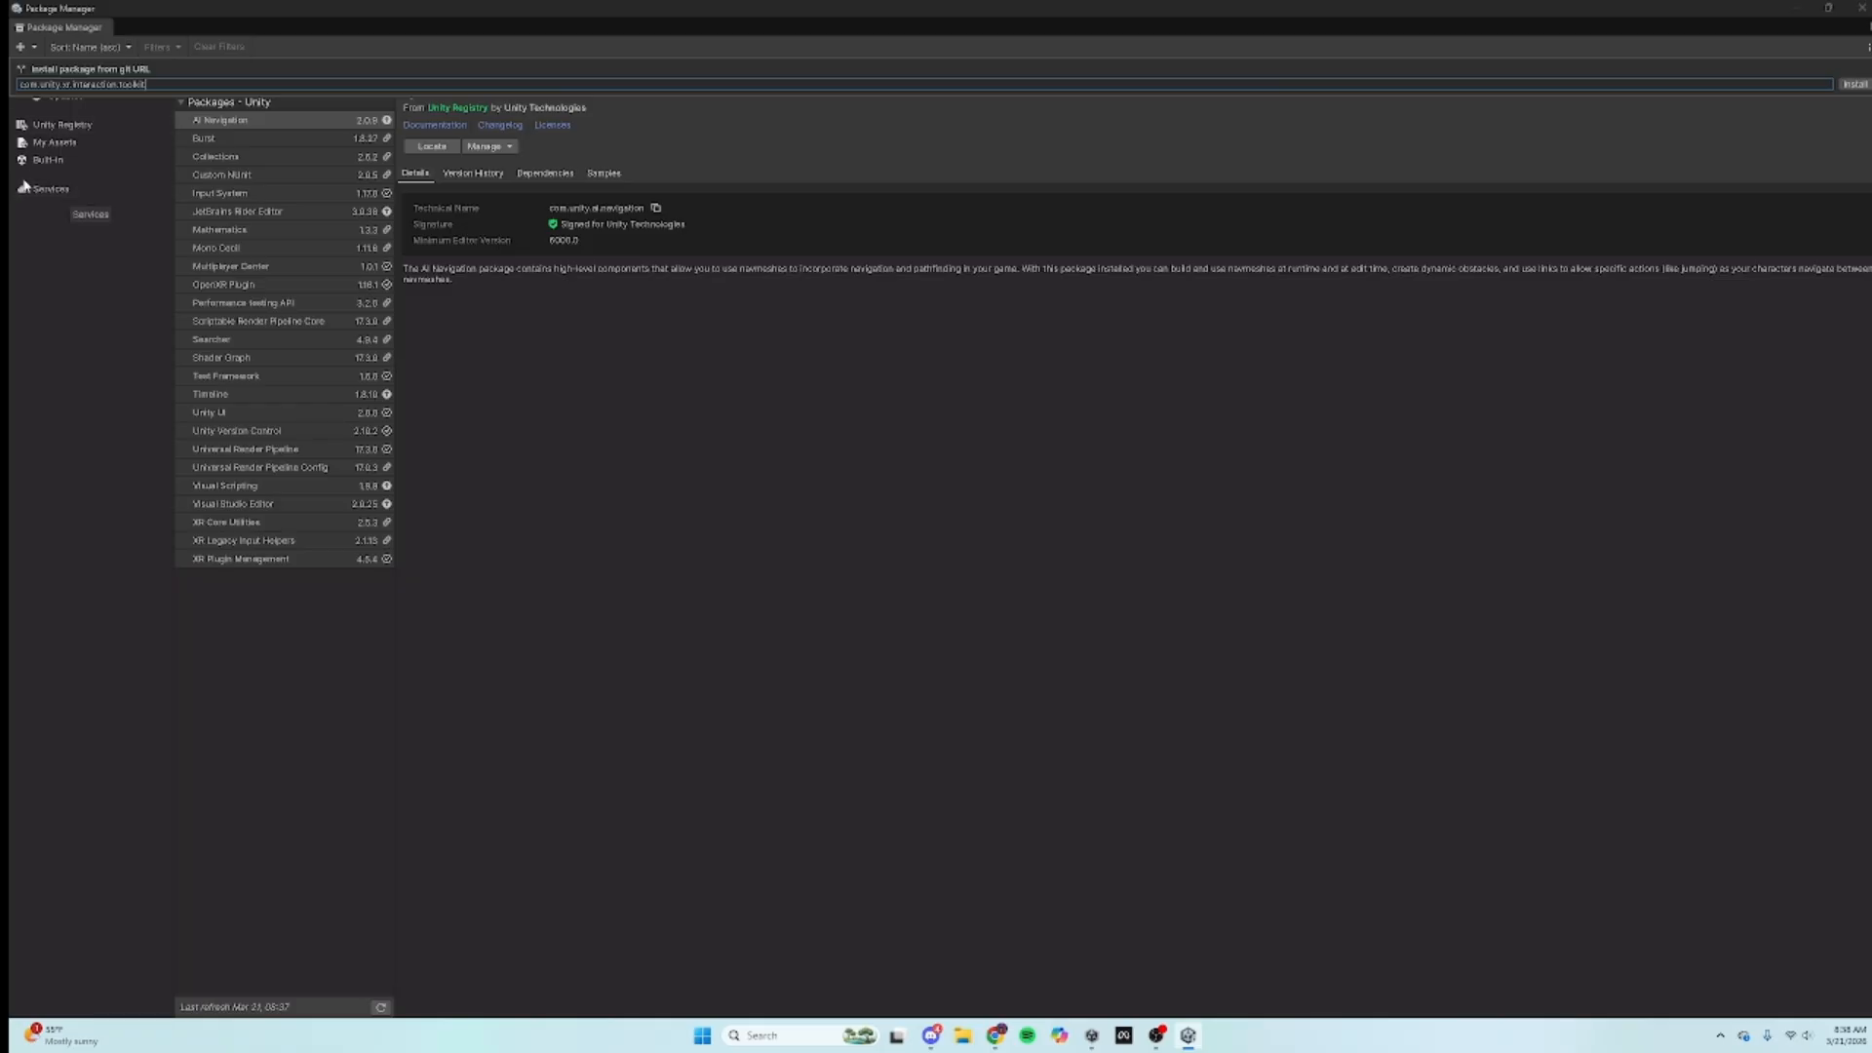
Step: Install XR Interaction Toolkit 3.4.0 and check its XR Legacy Input Helpers 2.1.13 dependency
click(1855, 85)
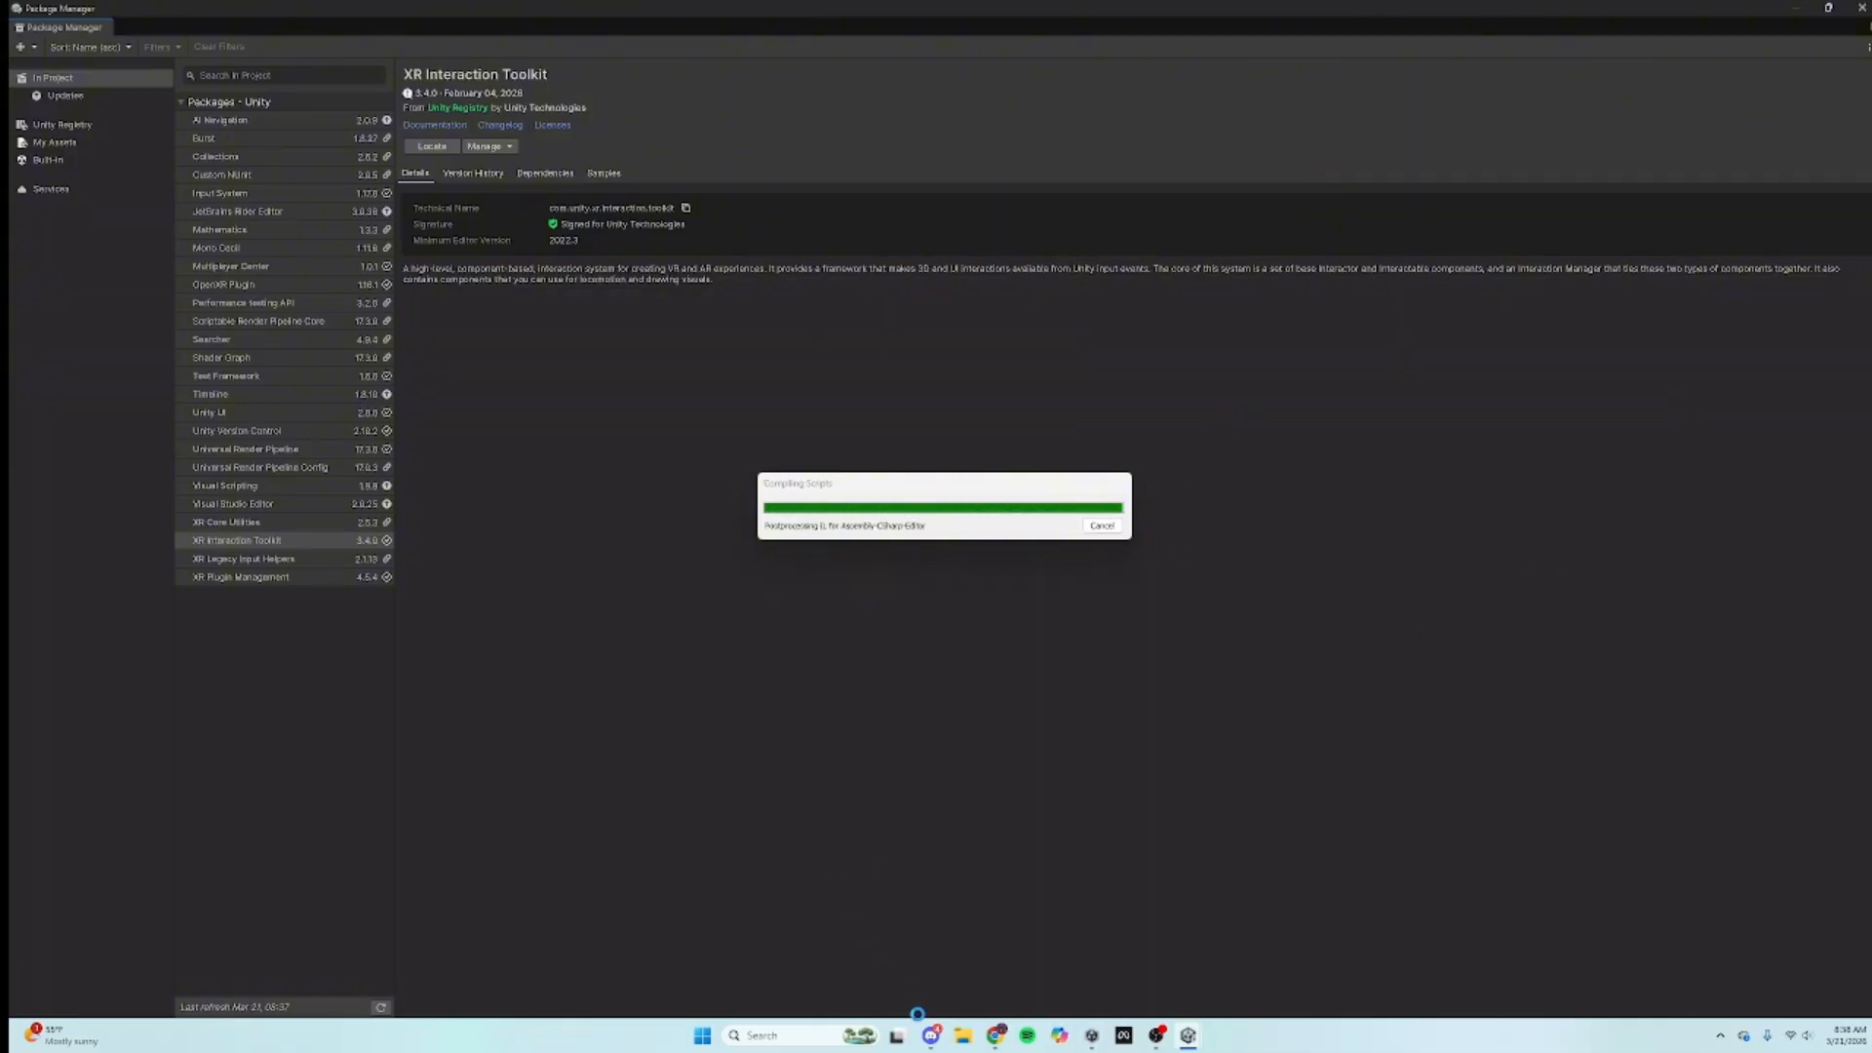
mouse_move(931, 1040)
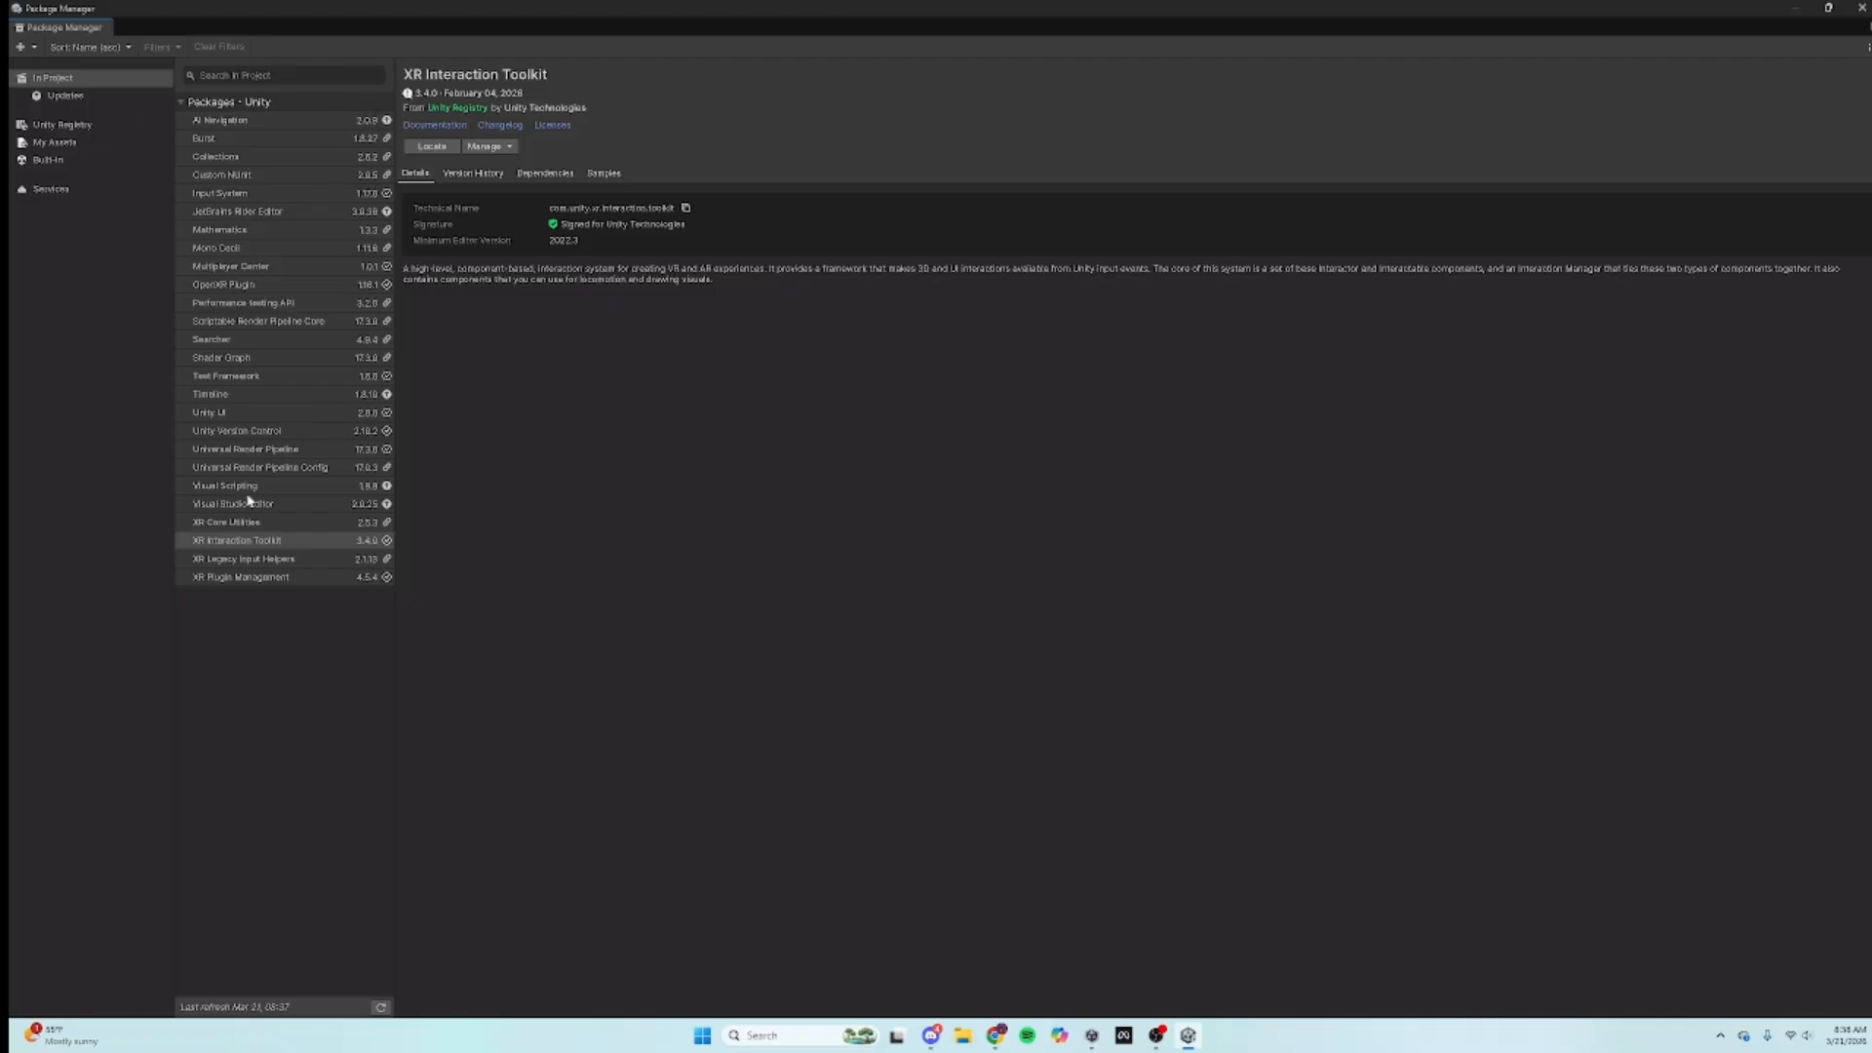
click(199, 542)
click(214, 559)
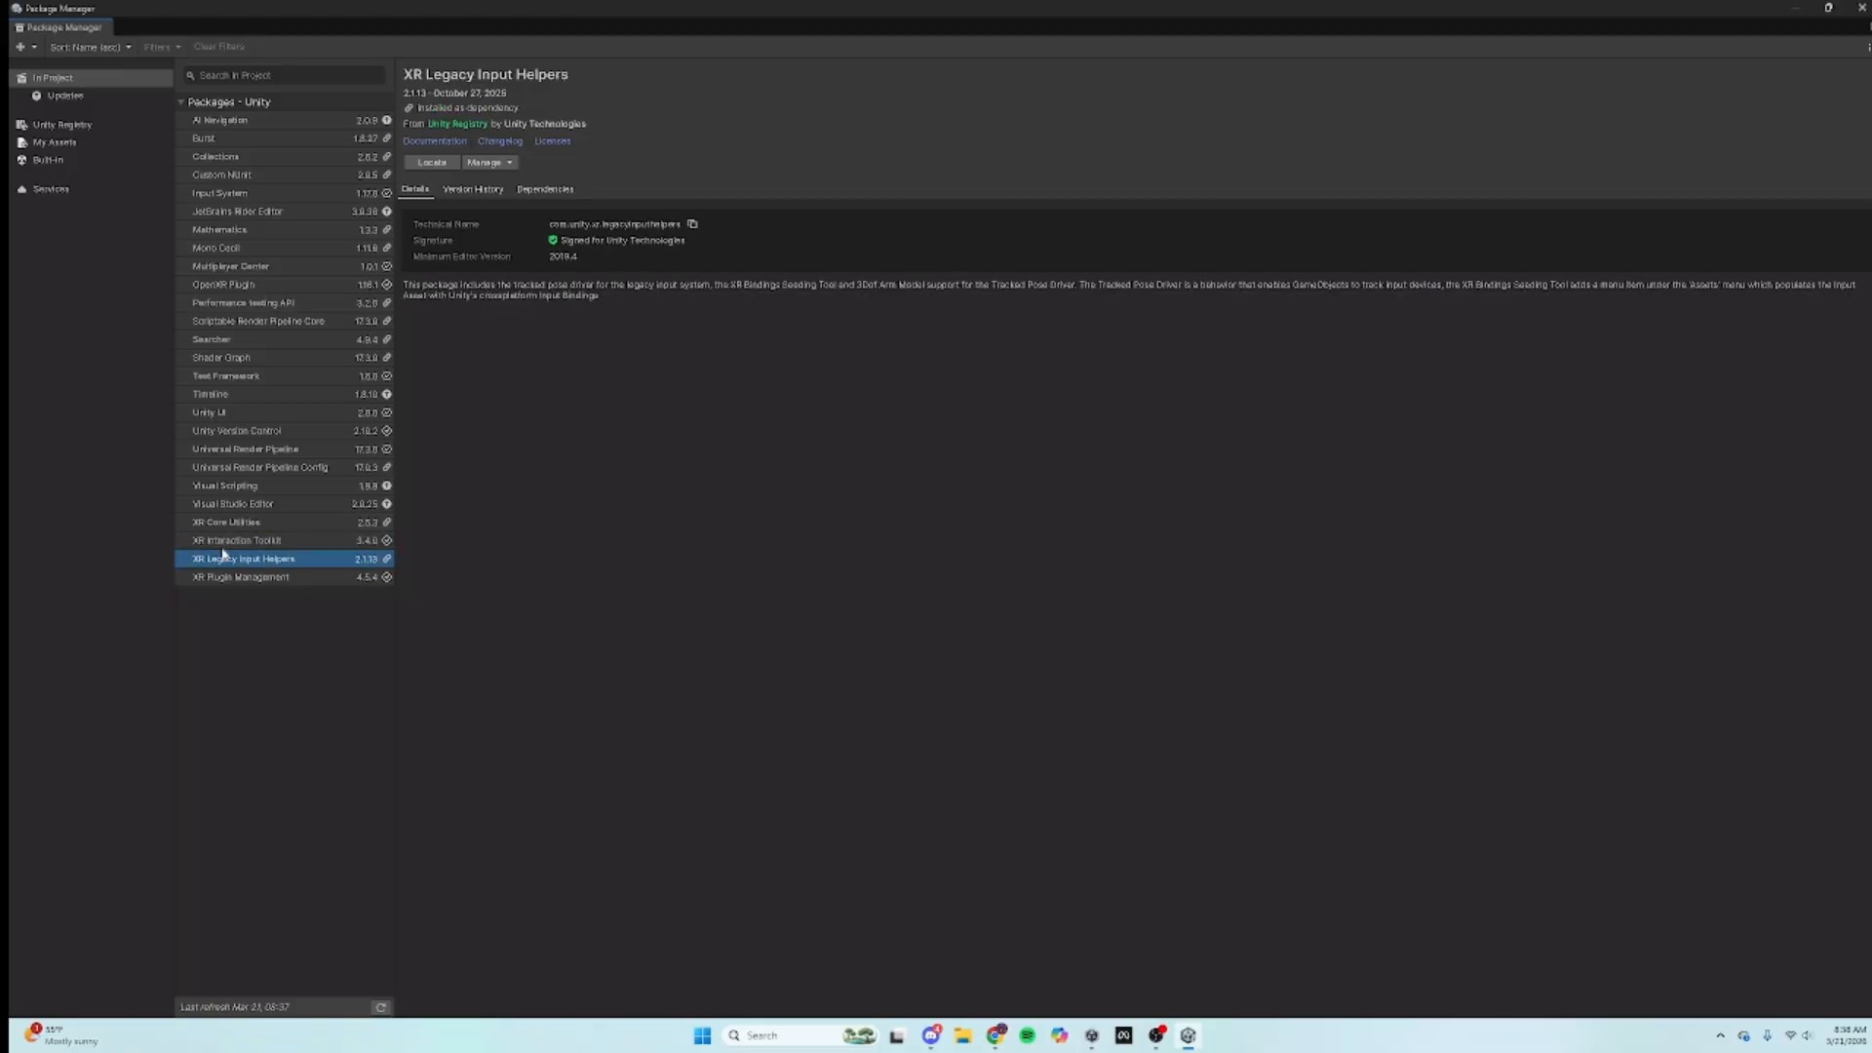
click(226, 543)
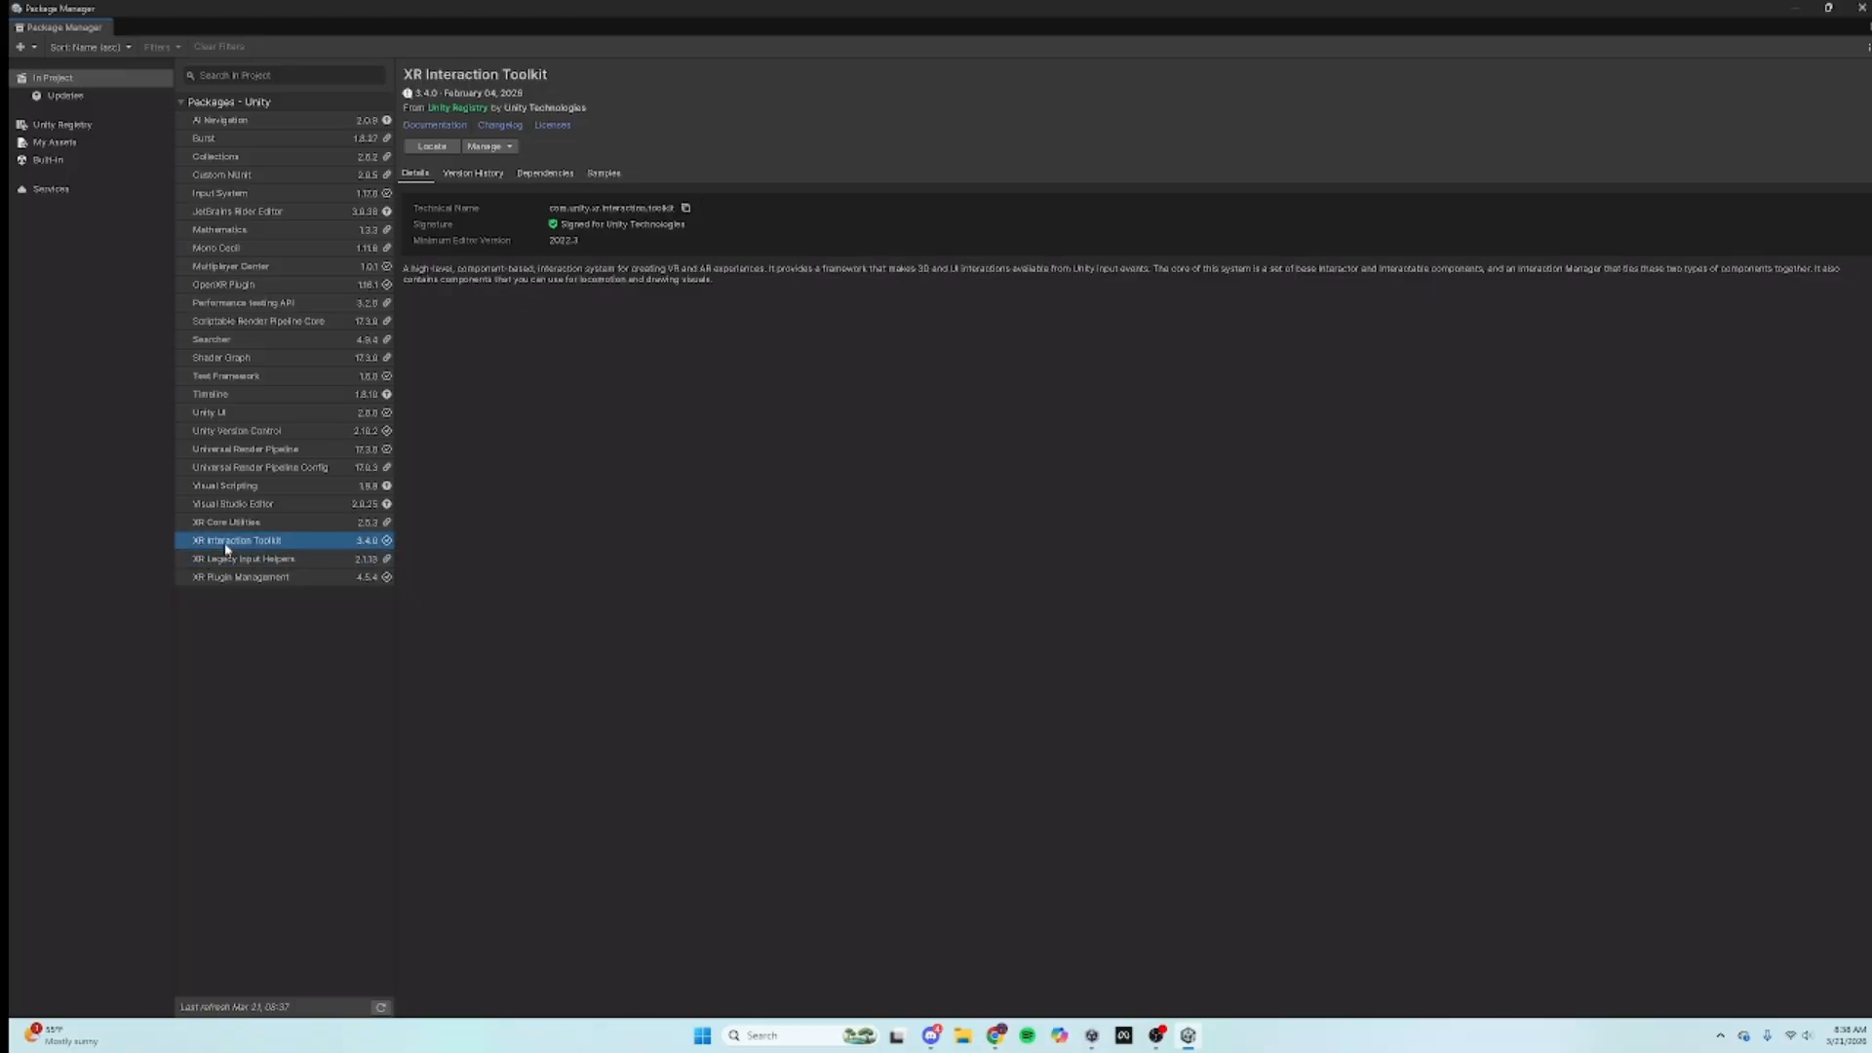
Step: Import the Starter Assets sample, fix the teleport layer warning, and close Project Settings and Package Manager
click(605, 173)
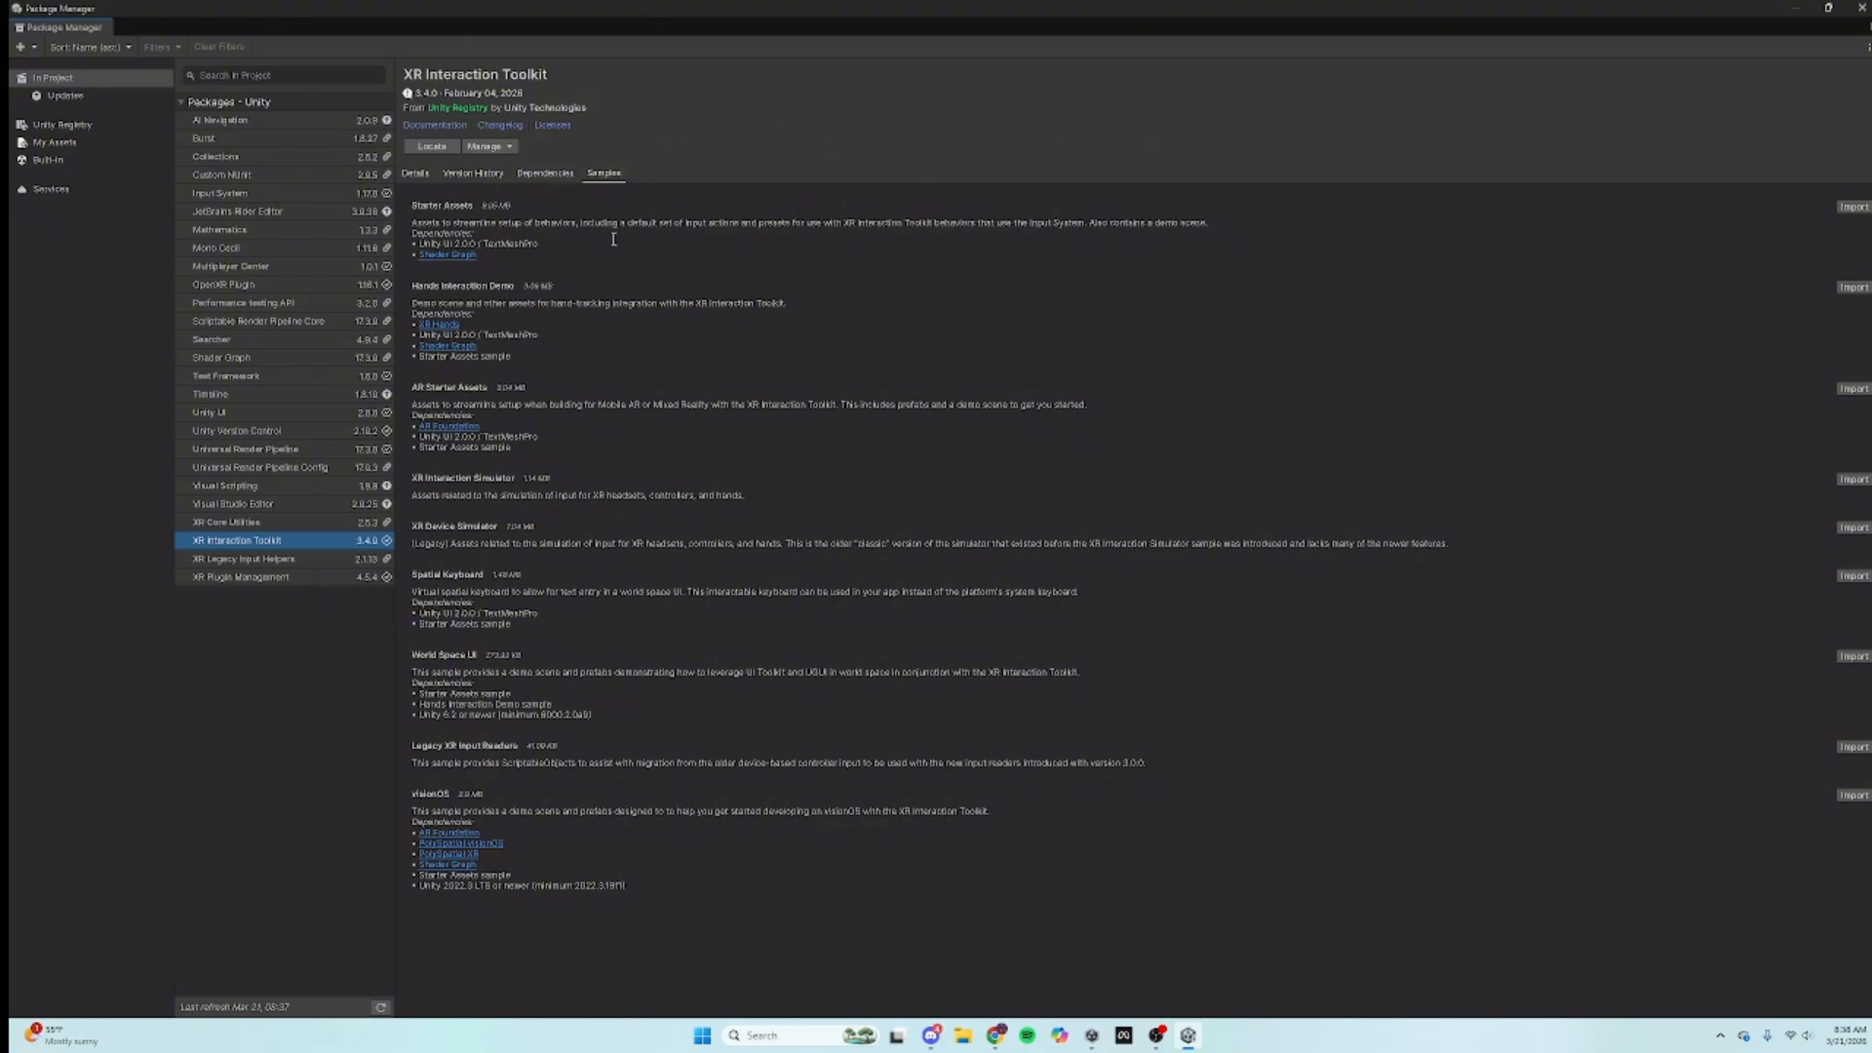
click(1863, 207)
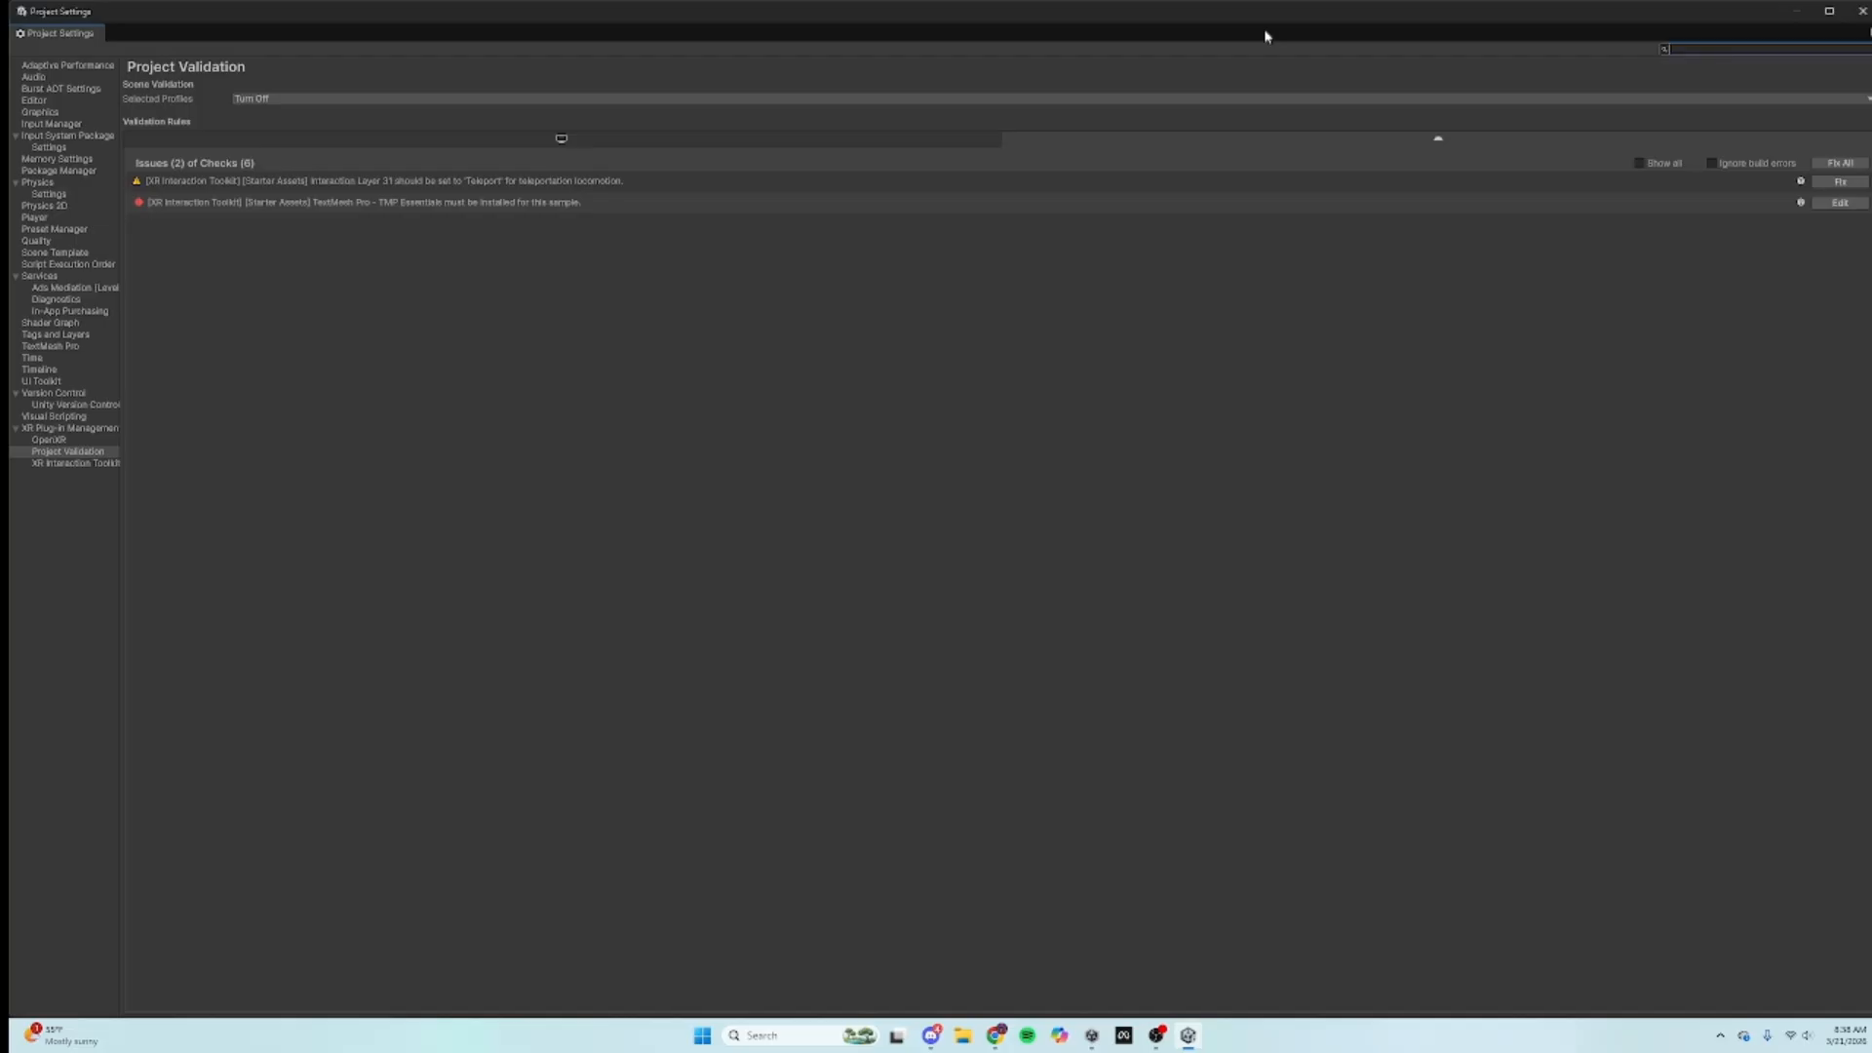
click(1847, 161)
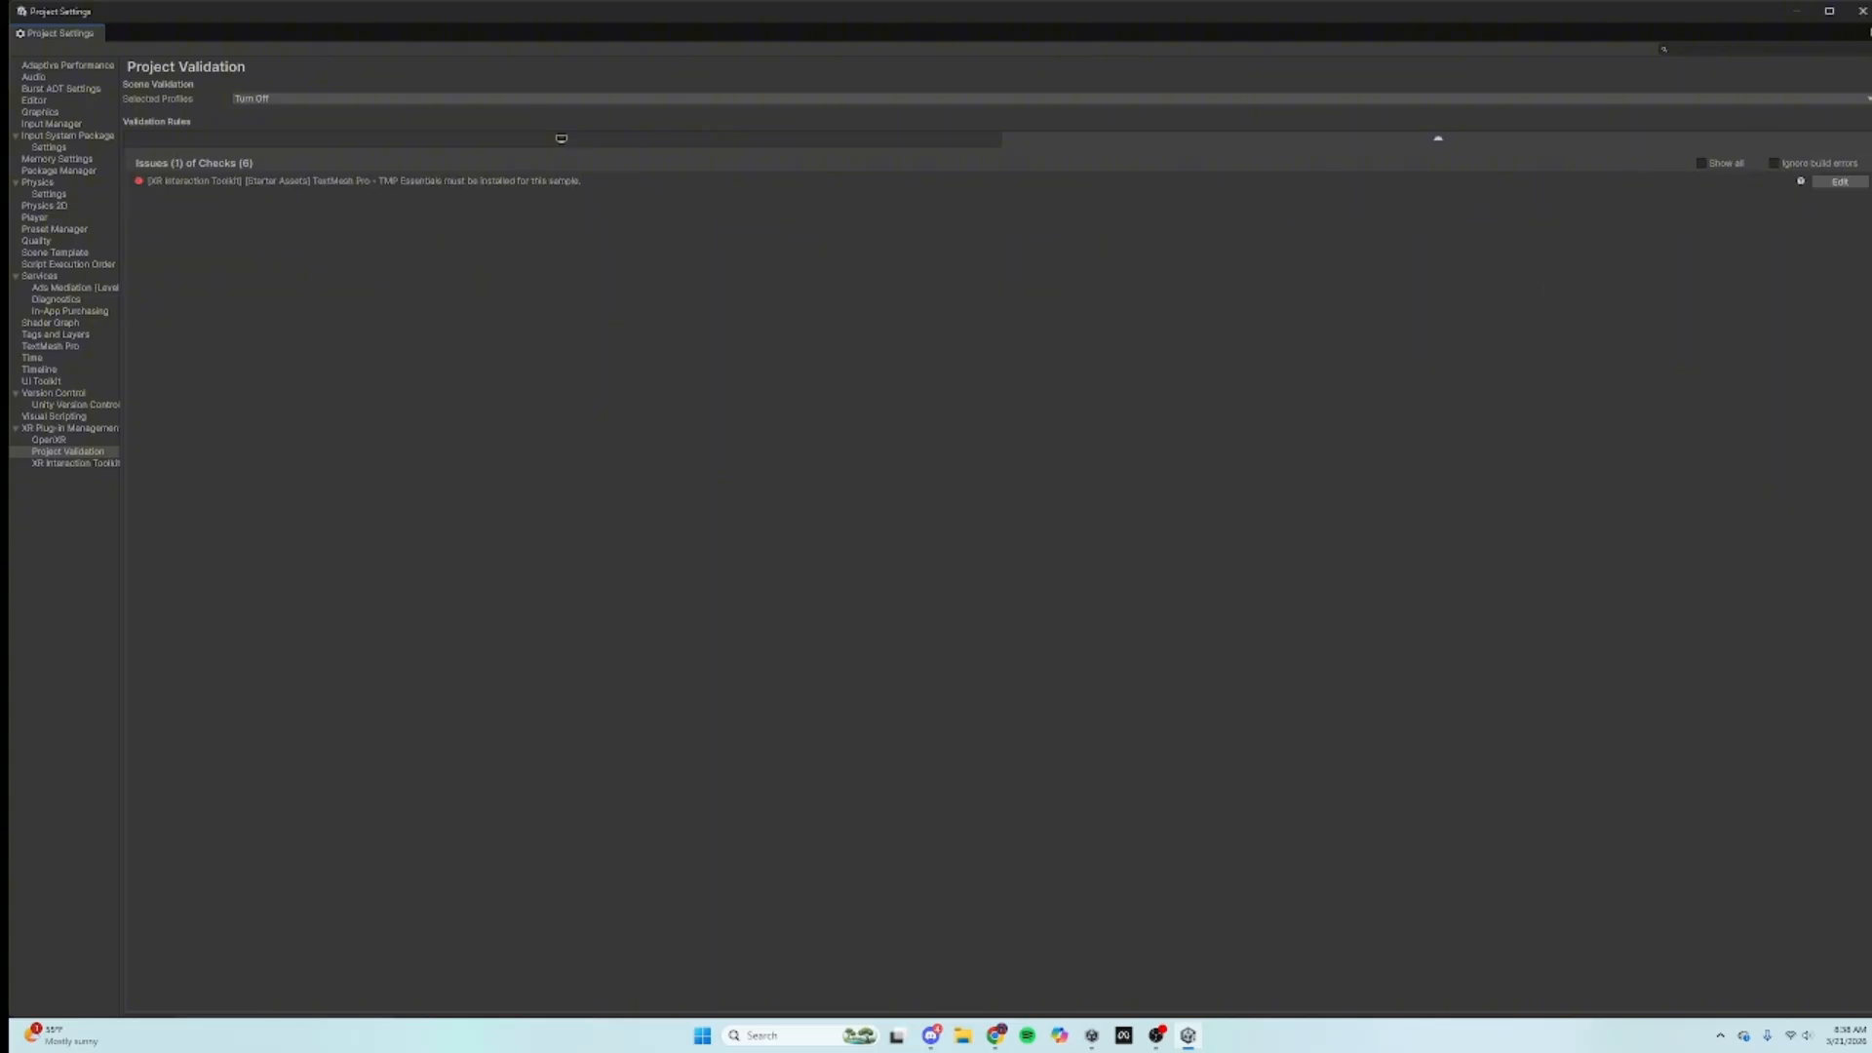
click(1862, 11)
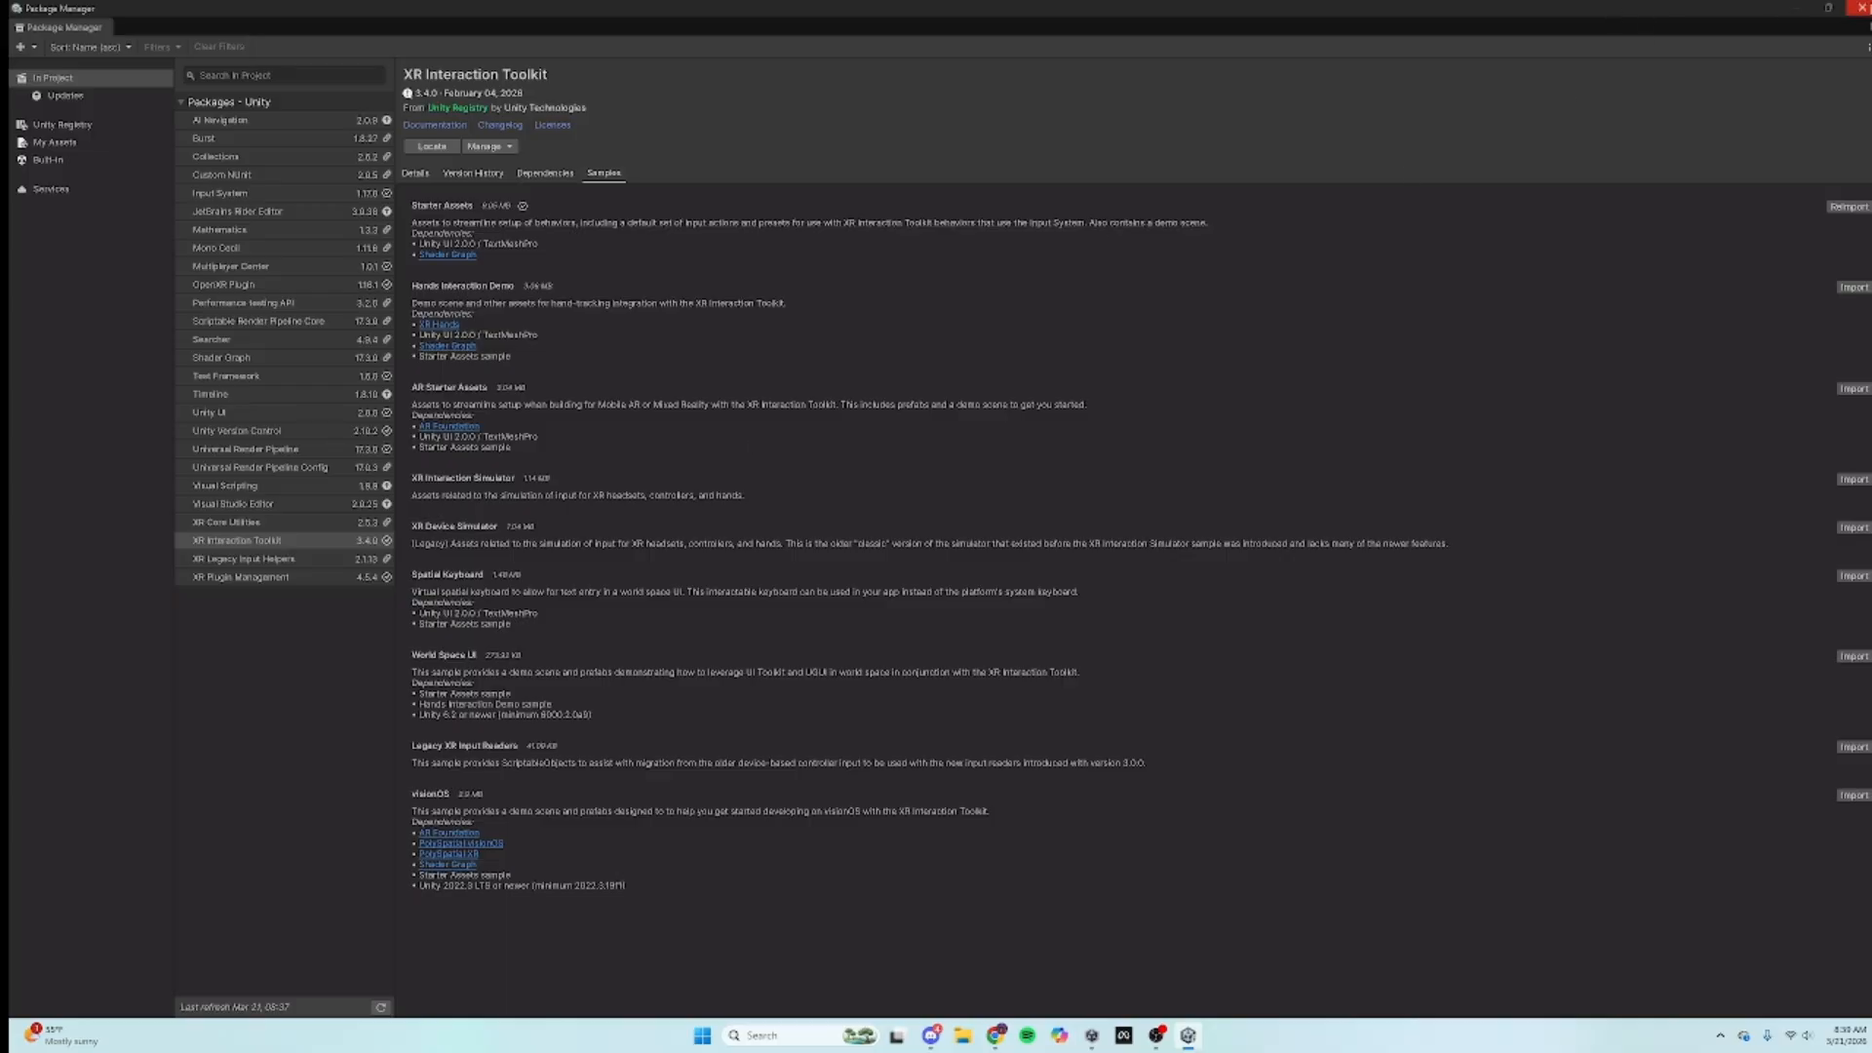
click(1857, 12)
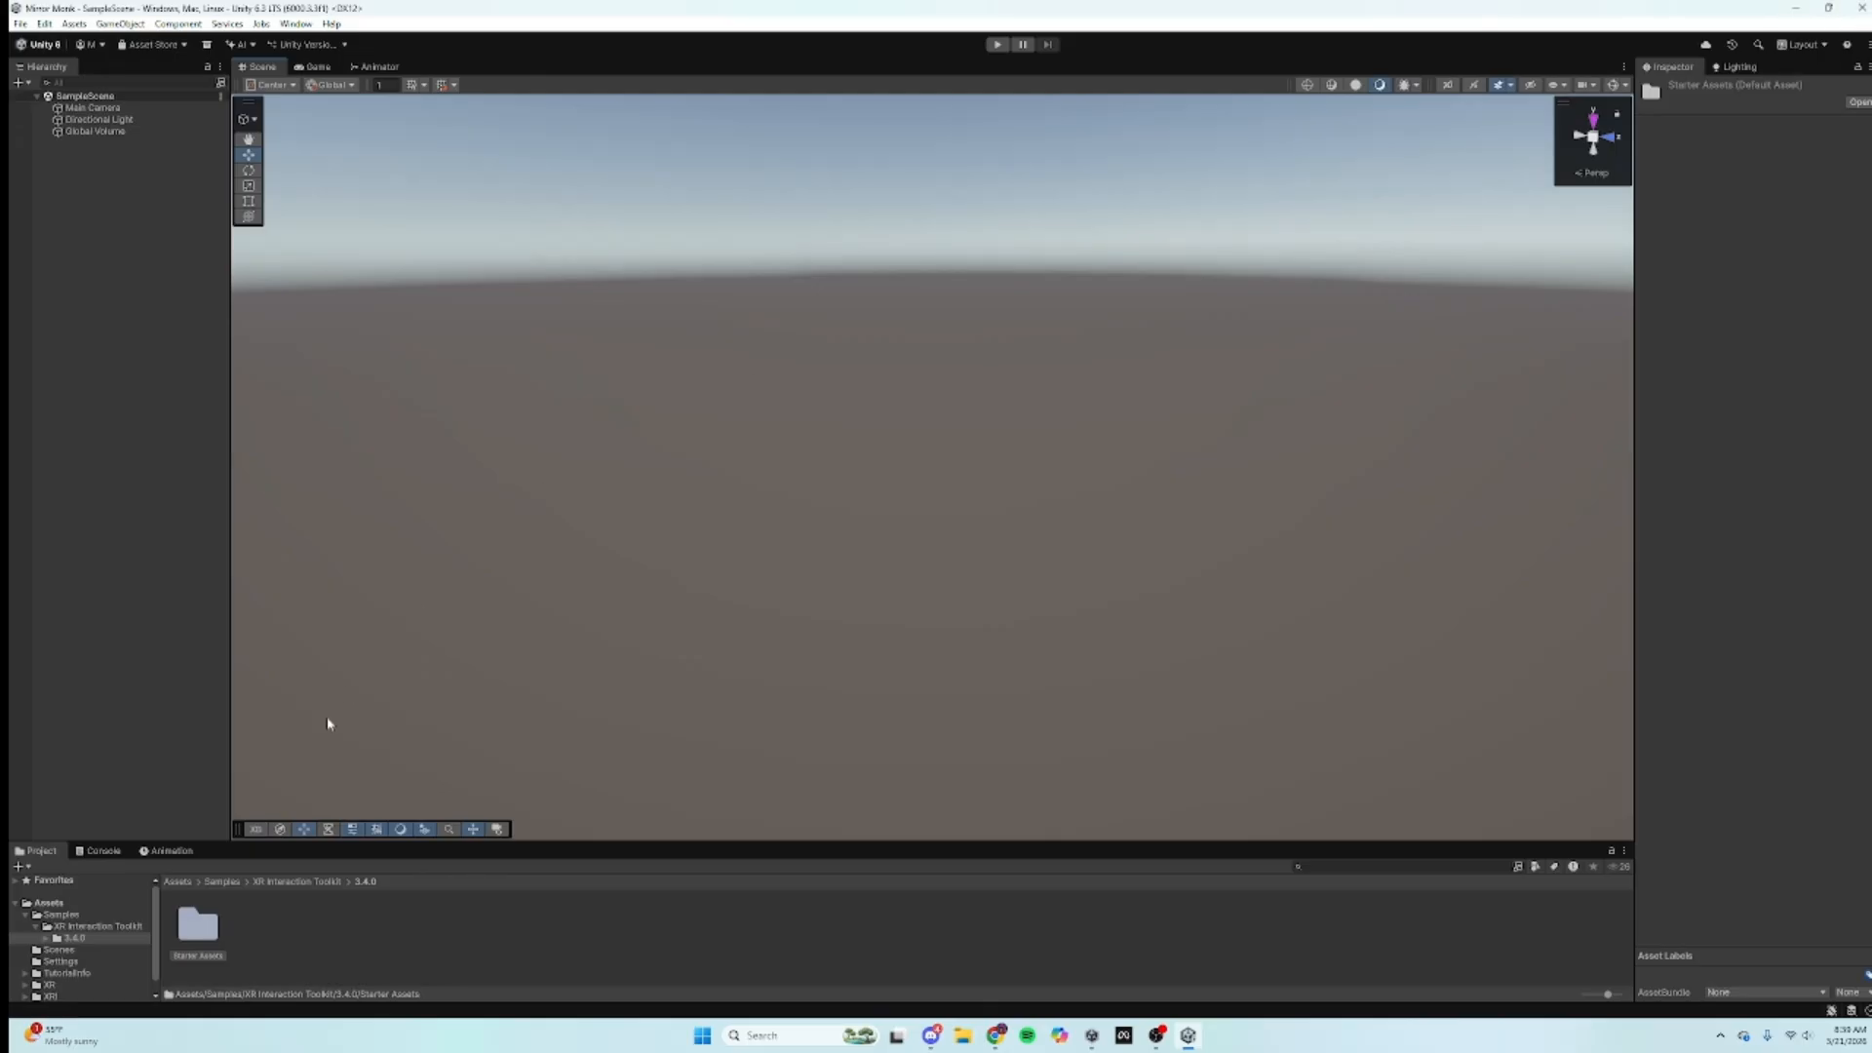
Step: Navigate to Samples > XR Interaction Toolkit > 3.4.0 > Starter Assets > Presets
click(136, 395)
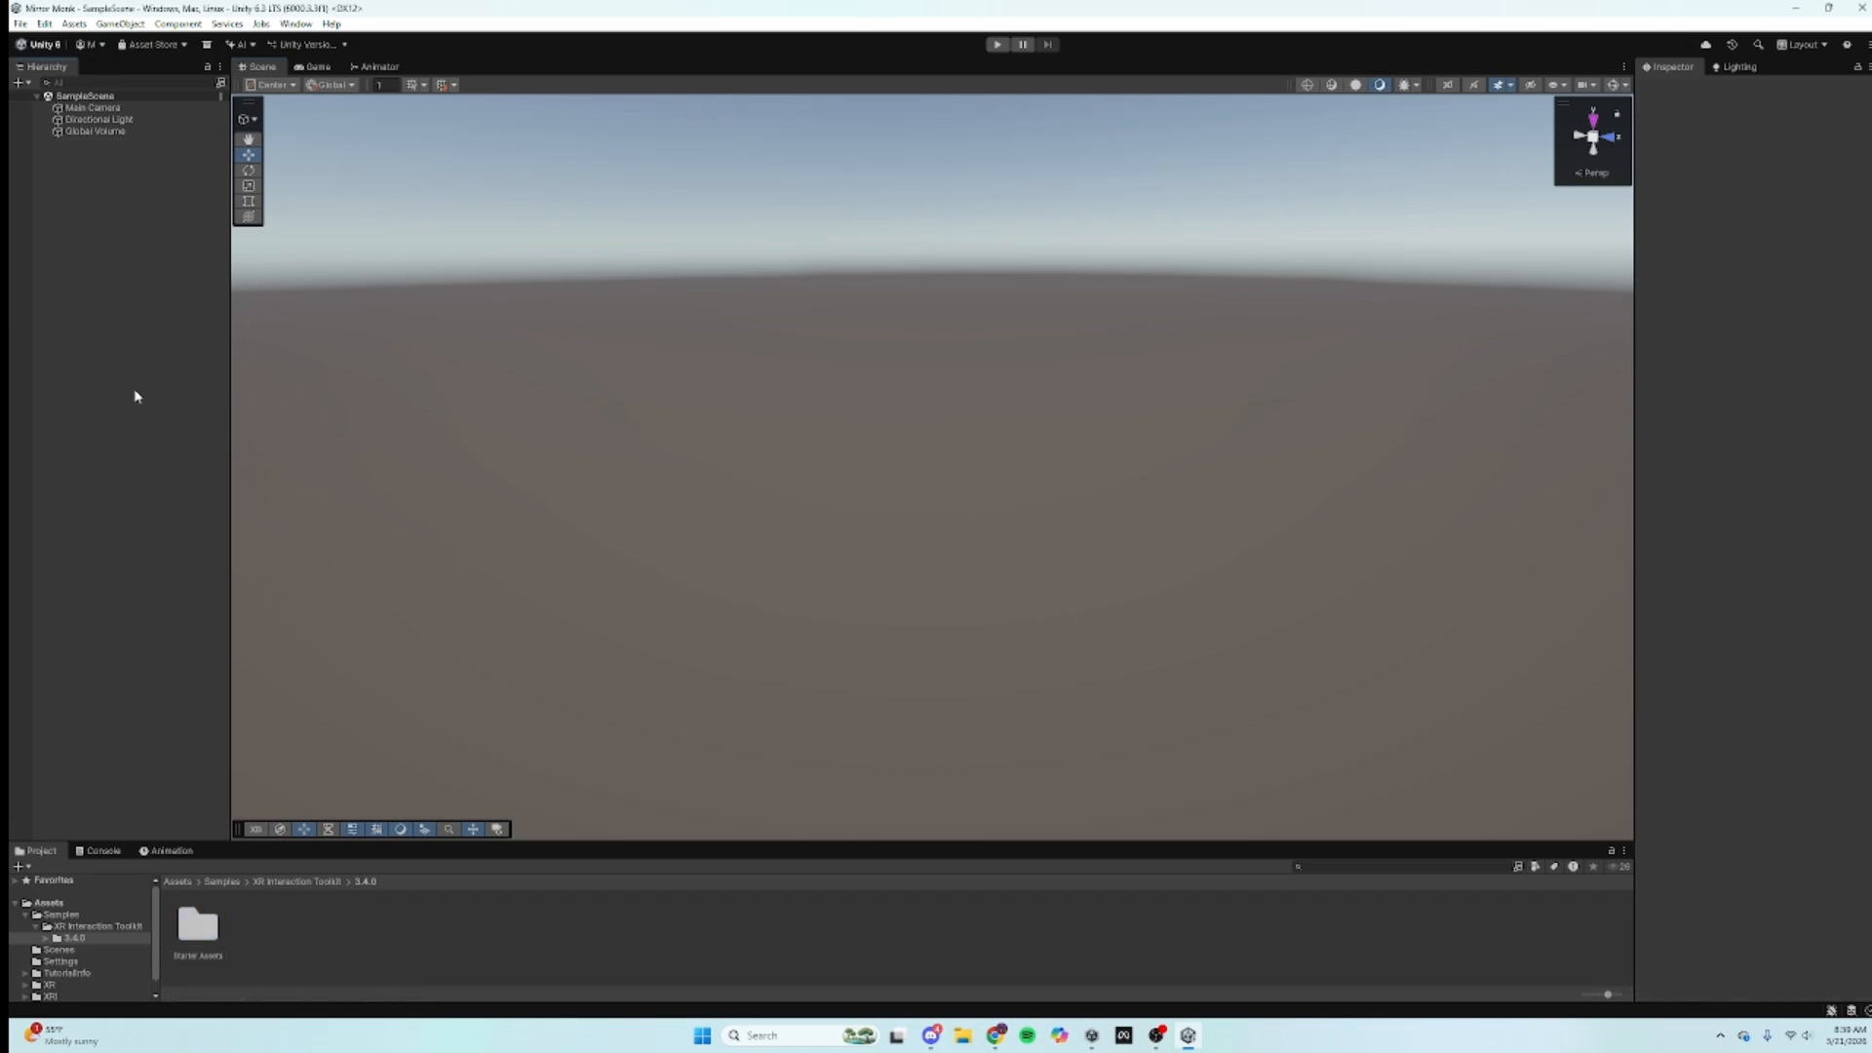
click(50, 903)
double_click(181, 927)
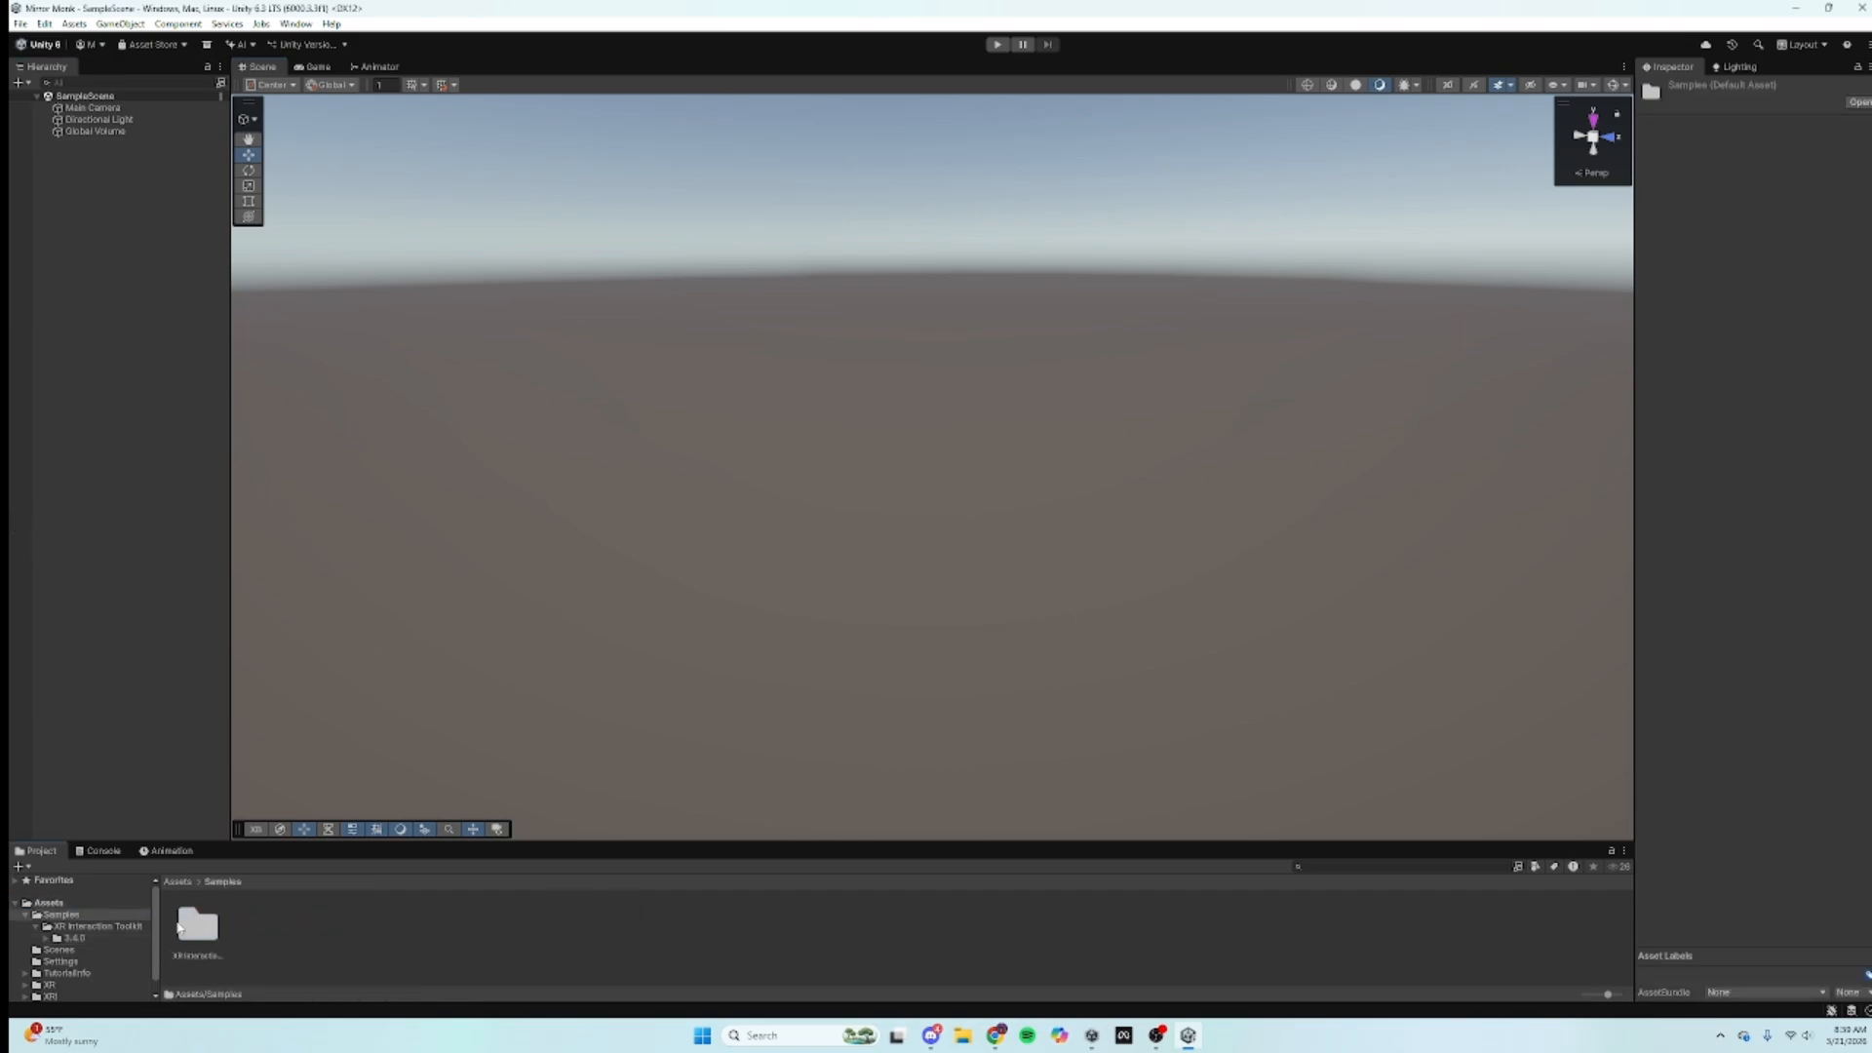
double_click(189, 927)
double_click(190, 926)
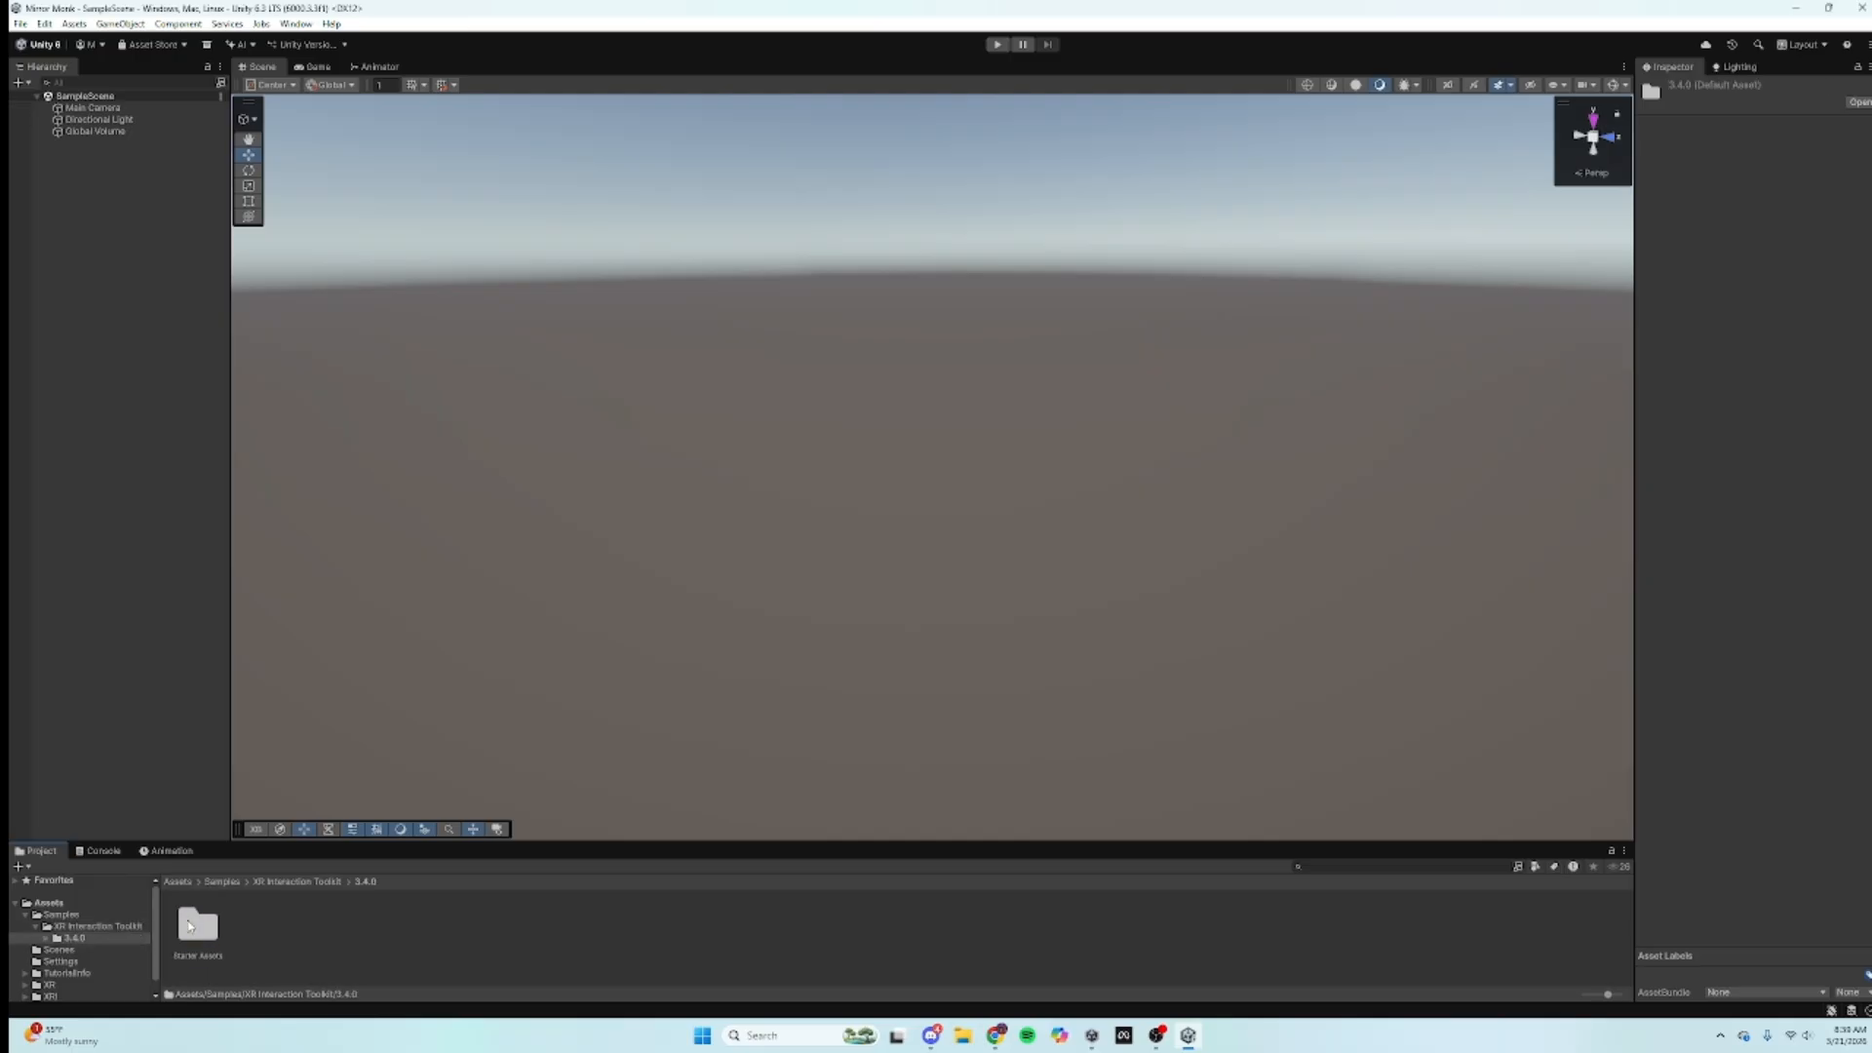
double_click(191, 926)
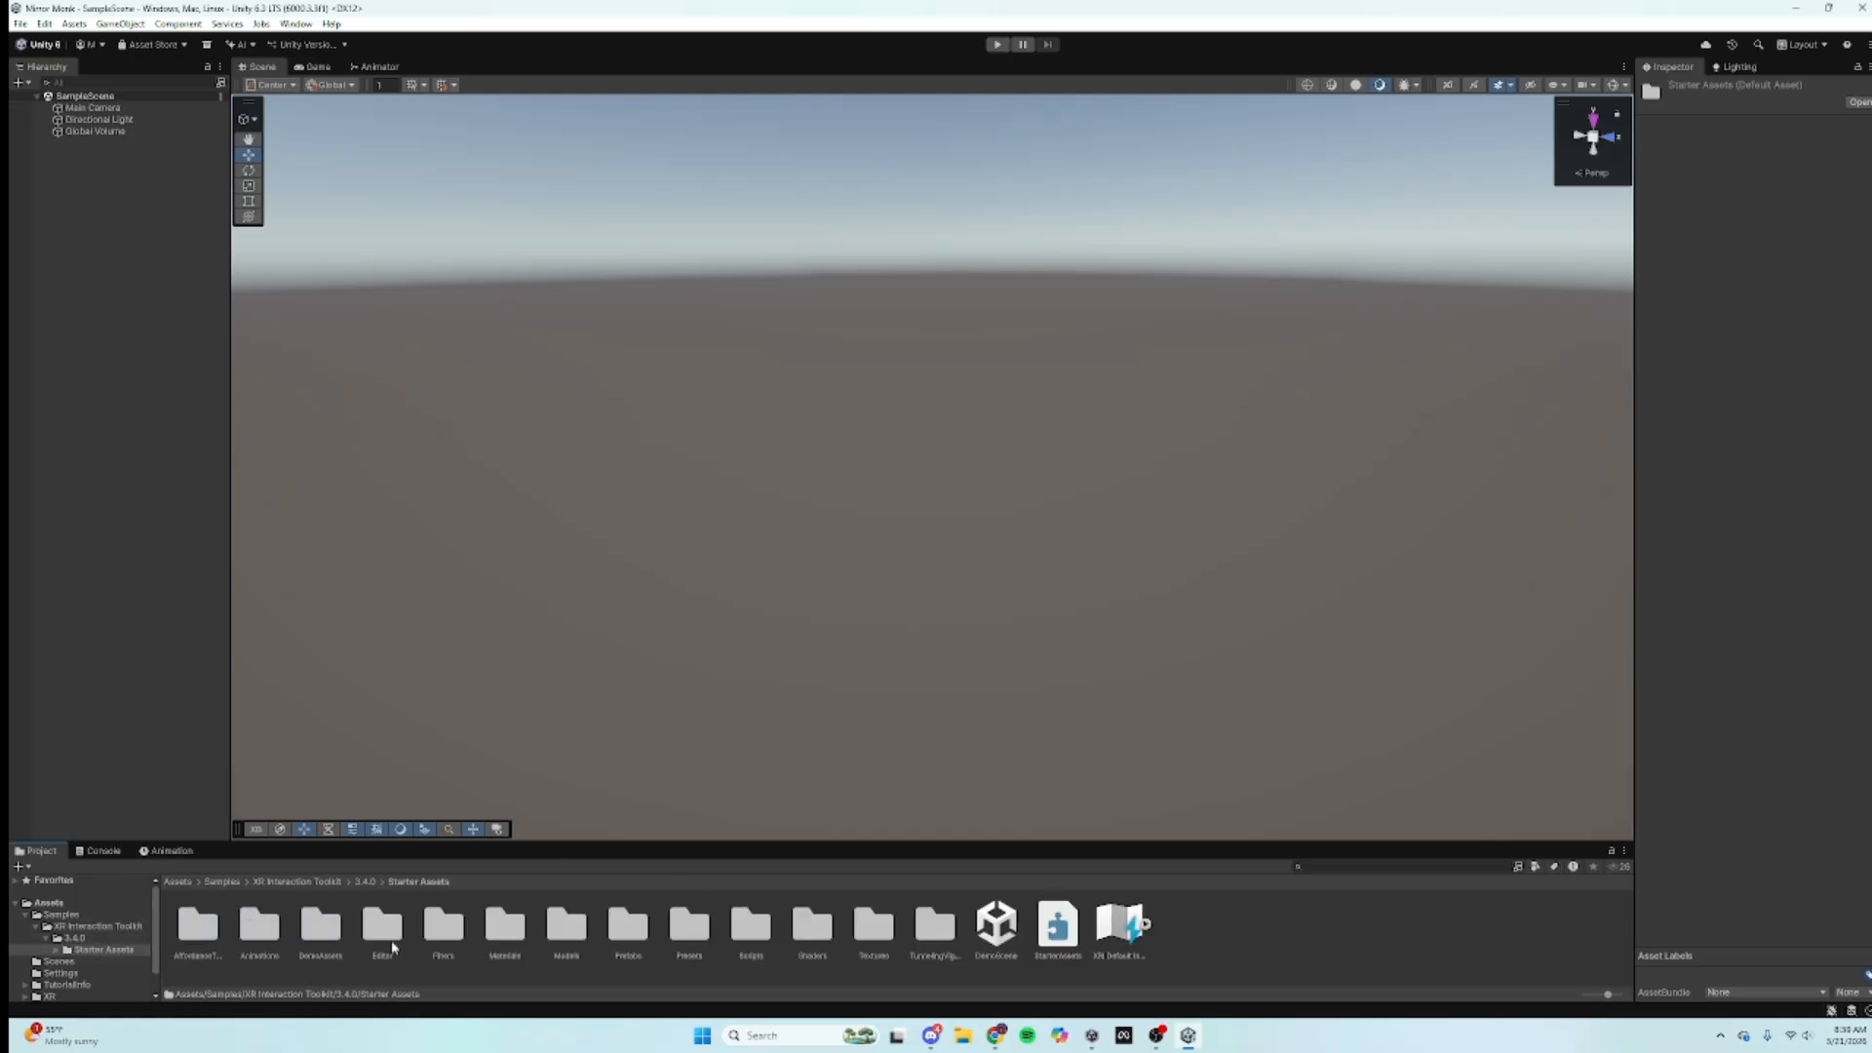
double_click(693, 926)
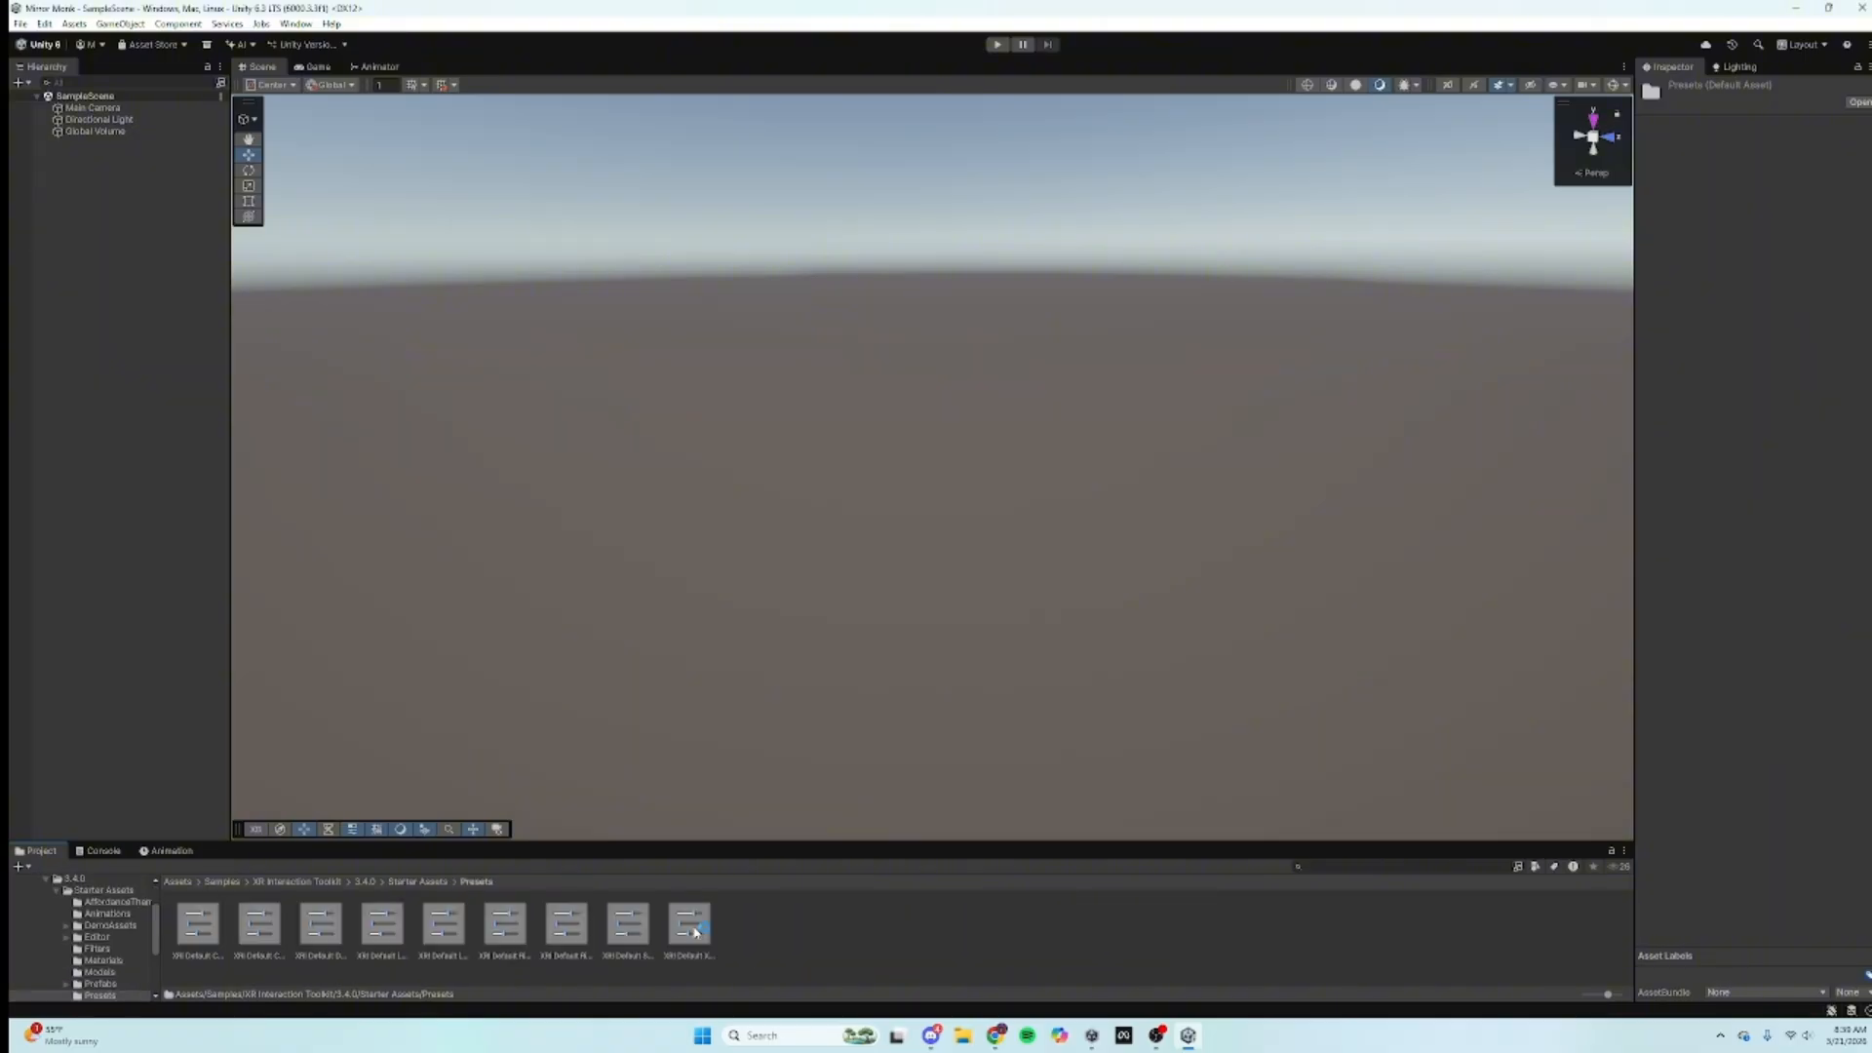
Step: Make the XR UI Input Module and Left Controller InputActionManager presets component defaults
click(690, 924)
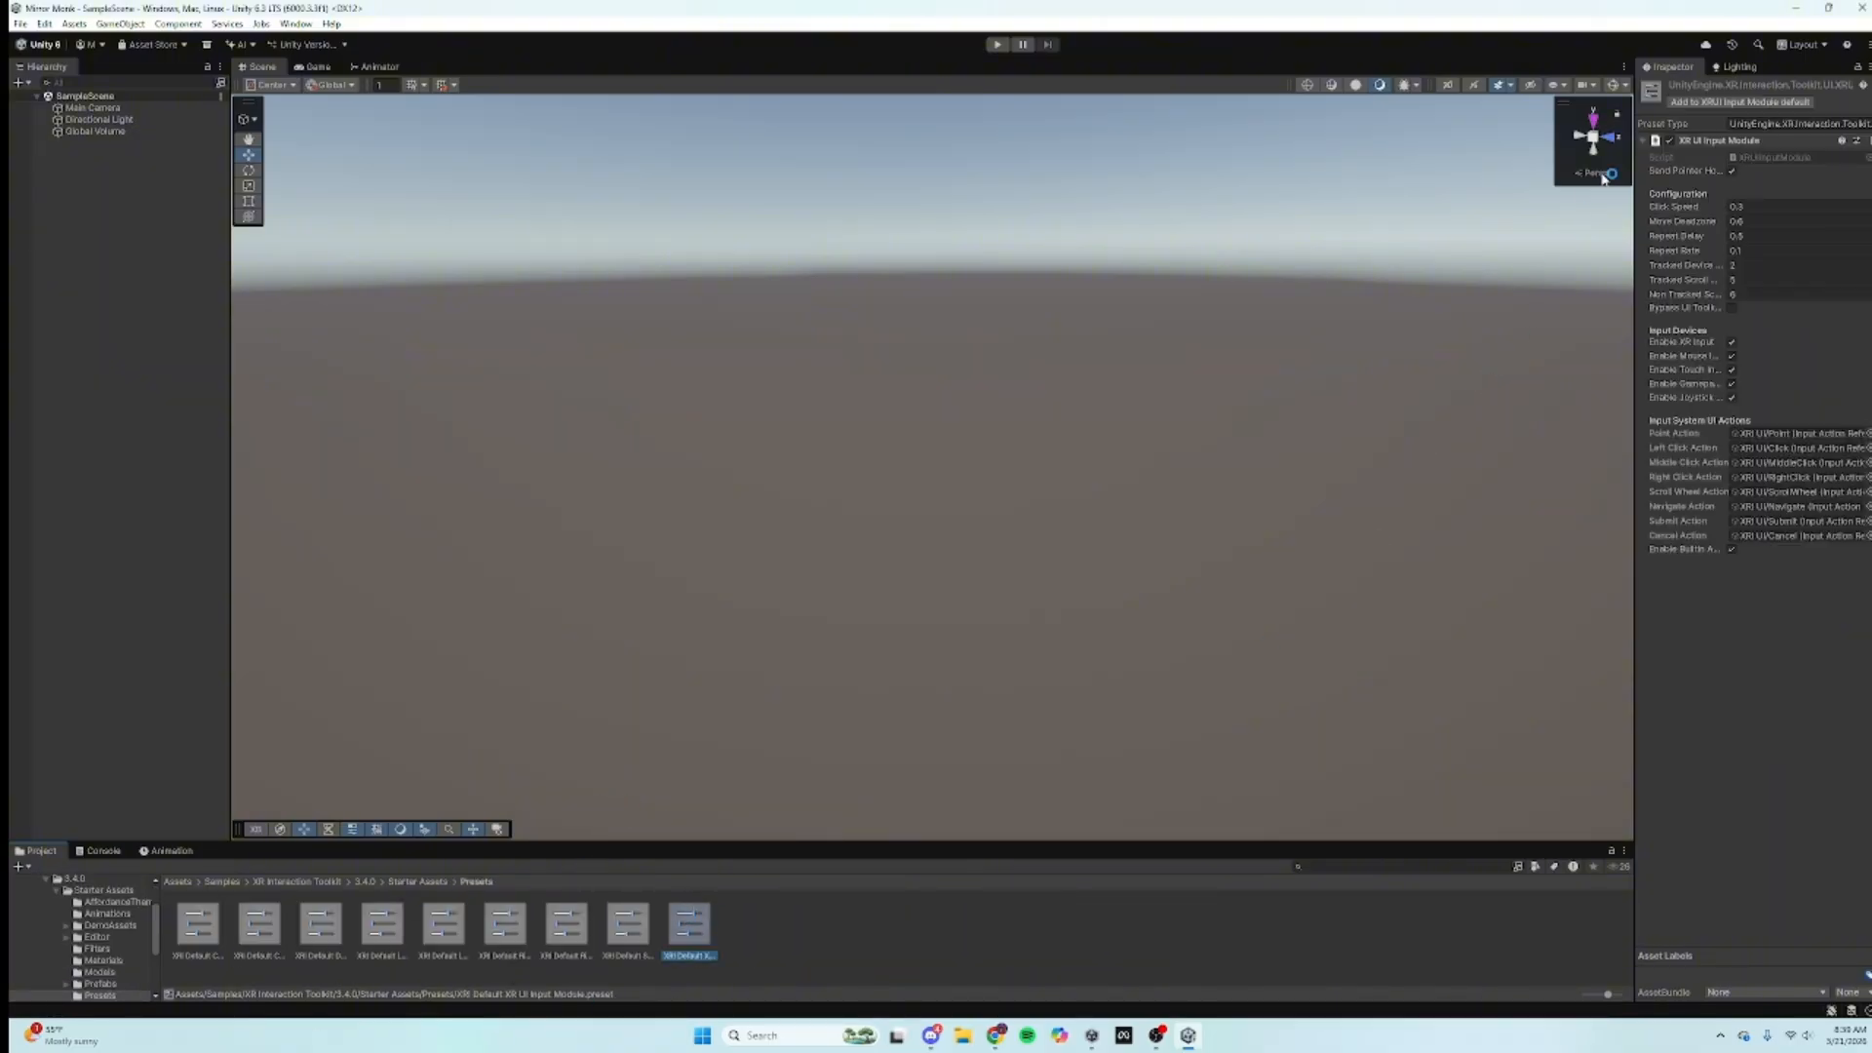
click(1716, 102)
click(628, 927)
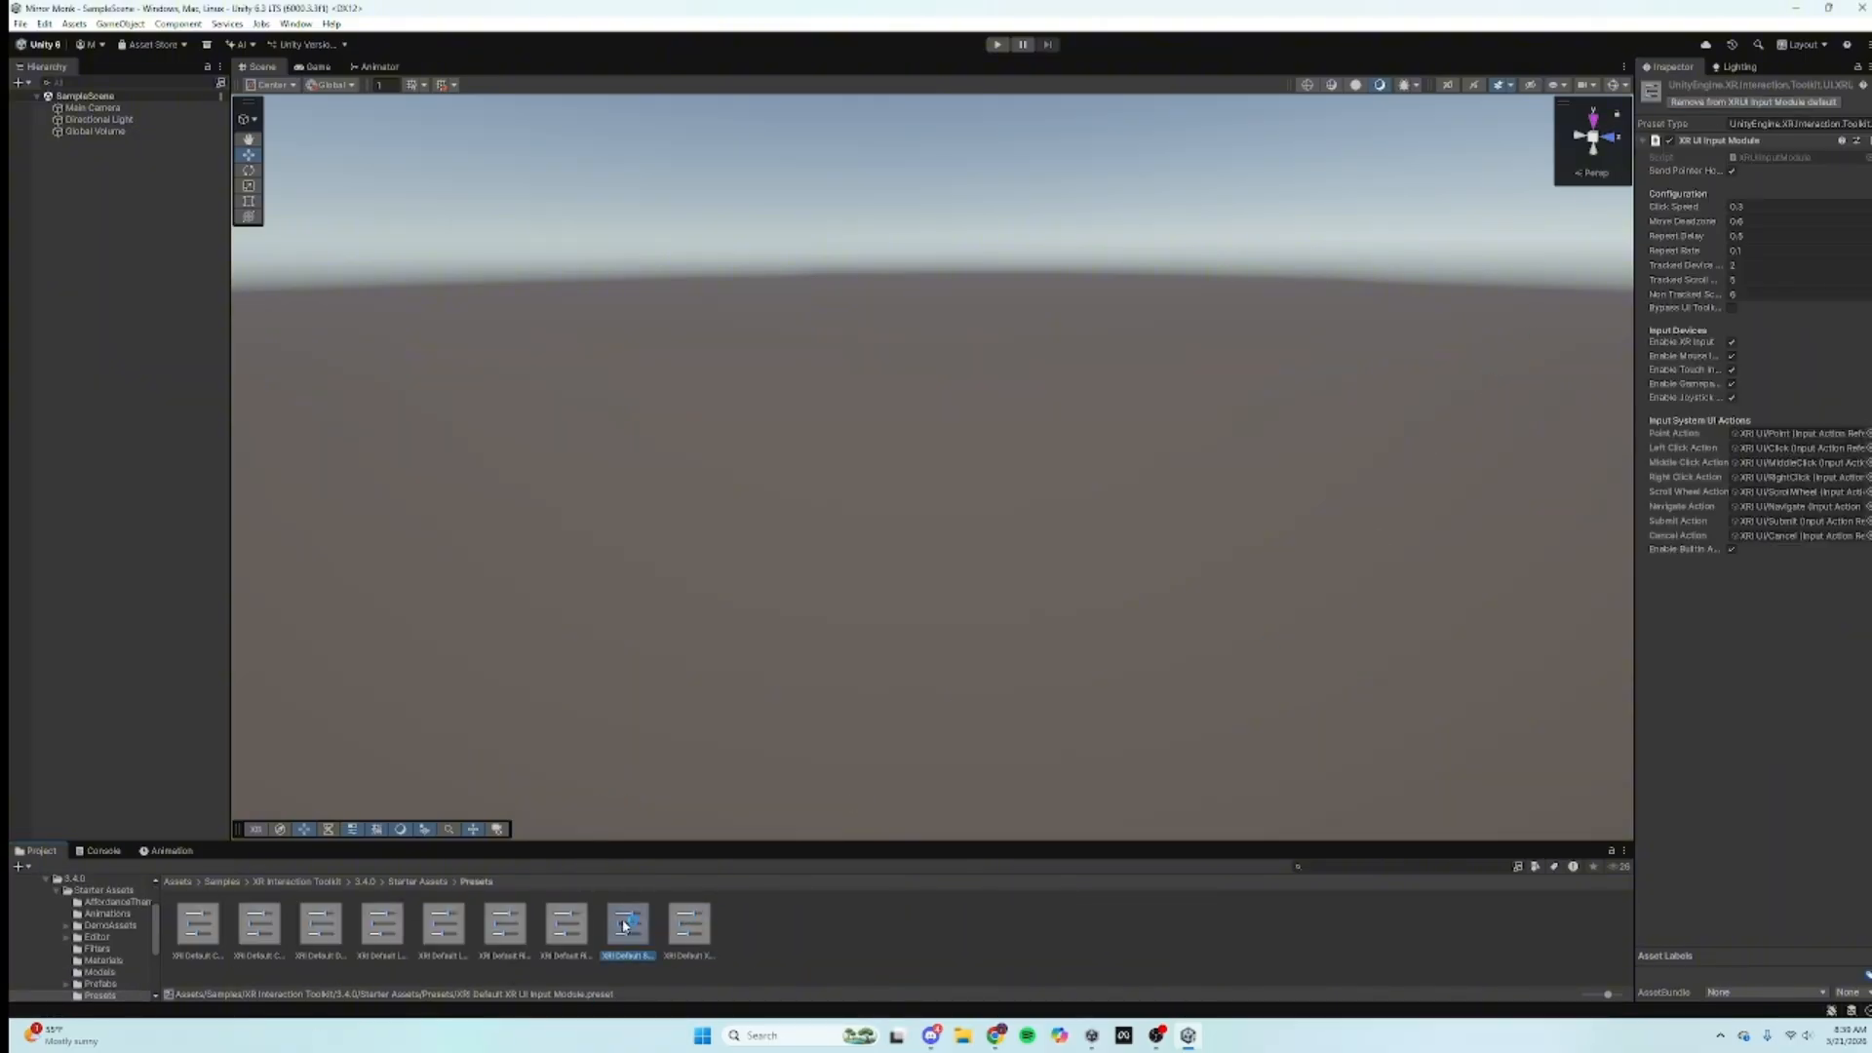
click(691, 926)
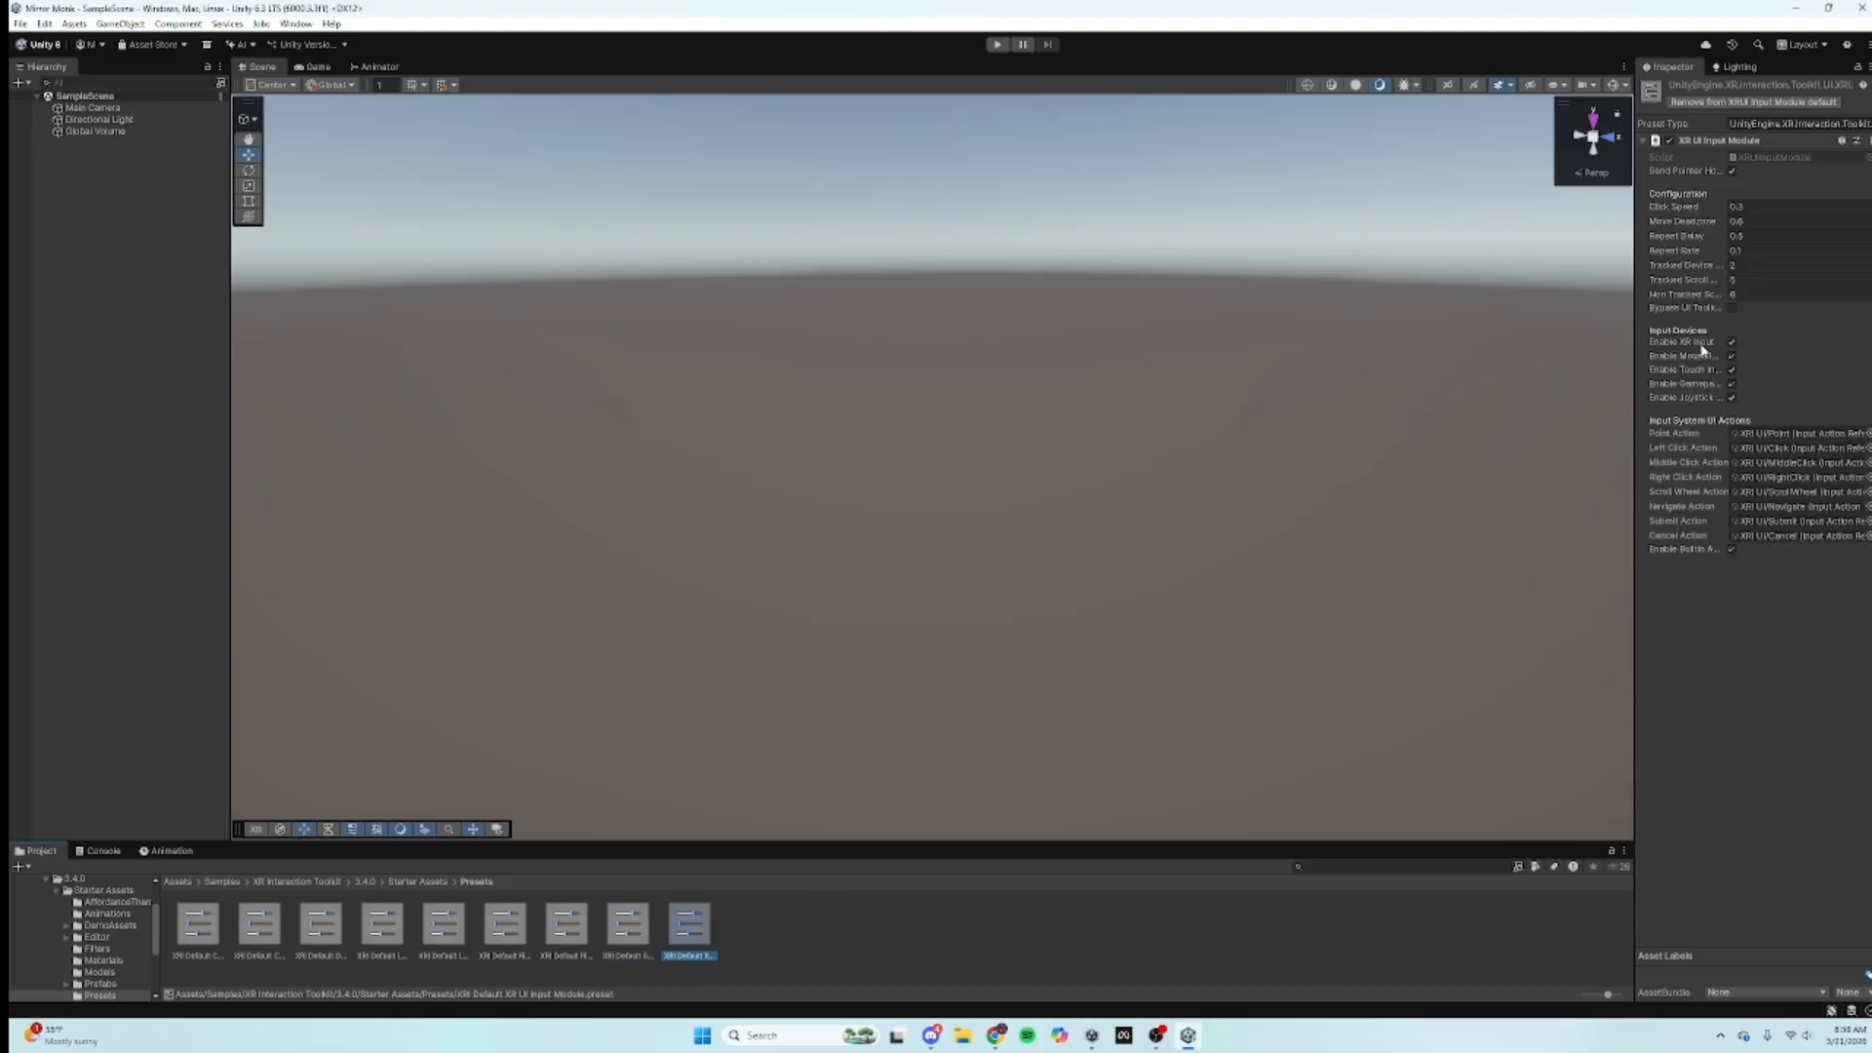
click(637, 928)
click(563, 912)
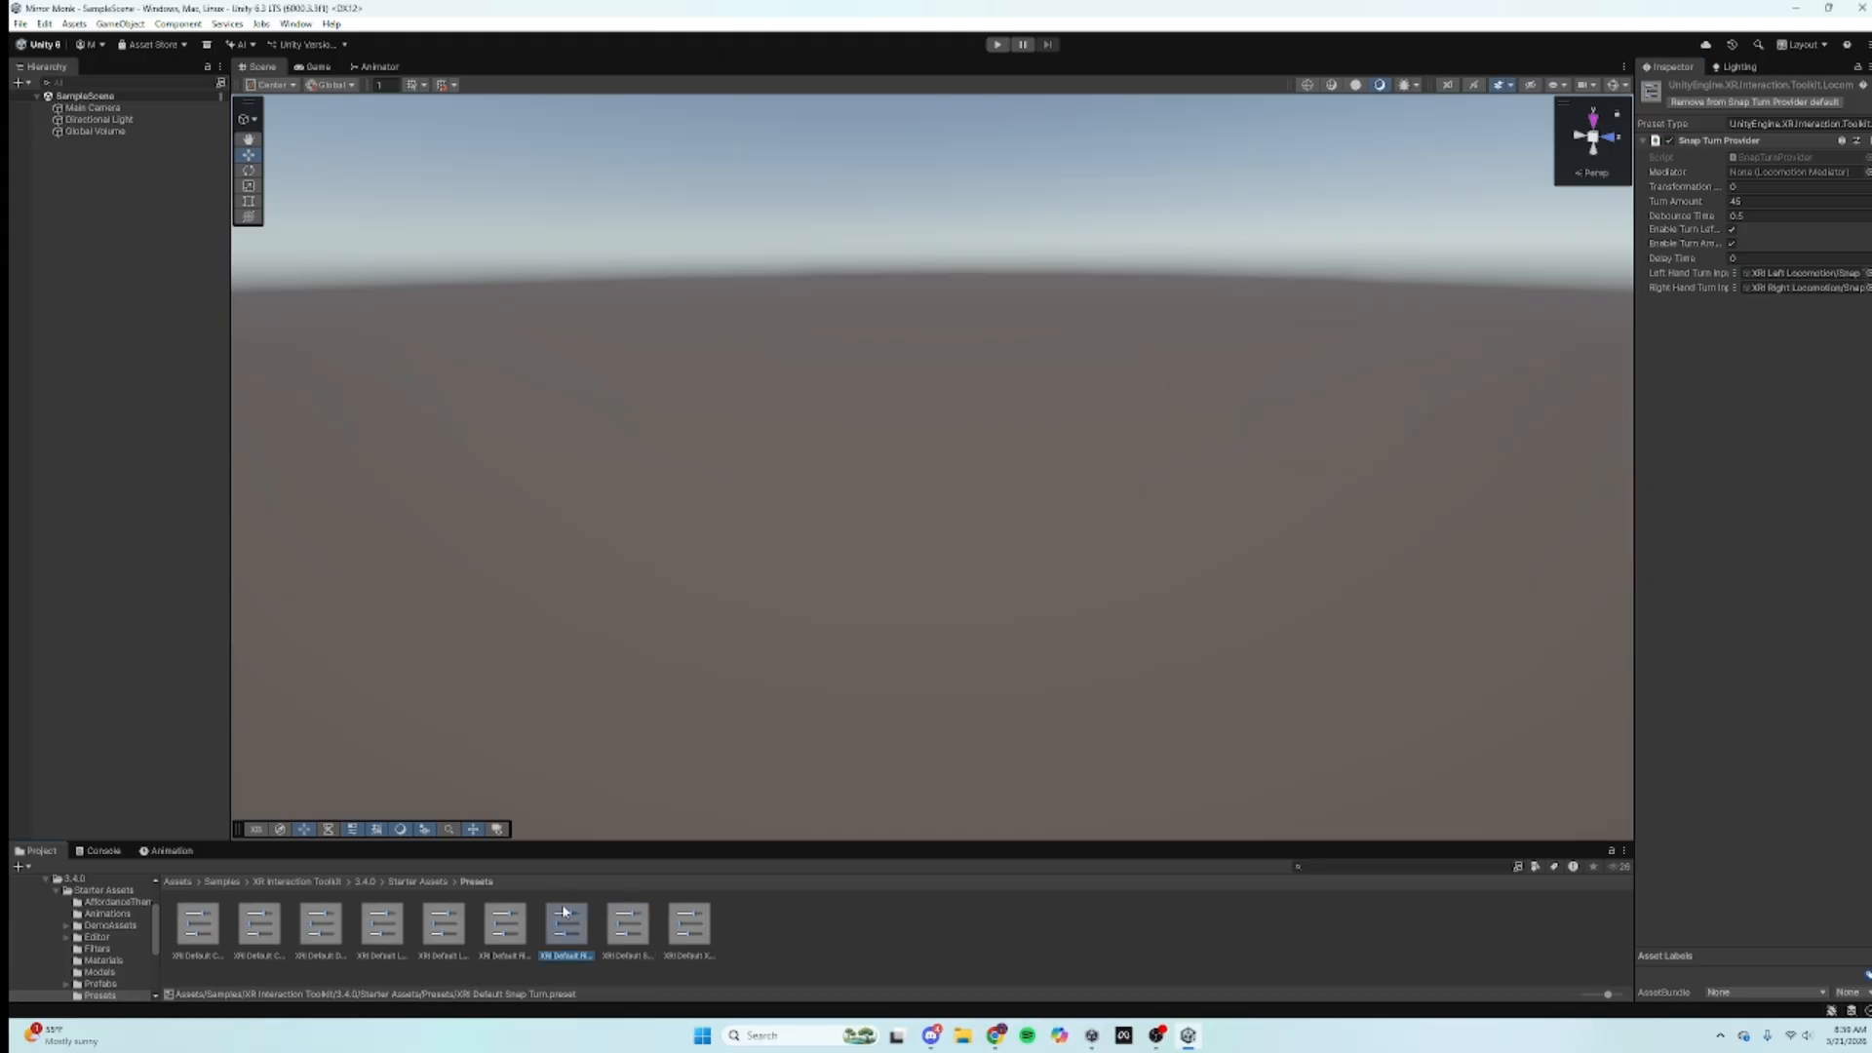
click(502, 927)
key(Left)
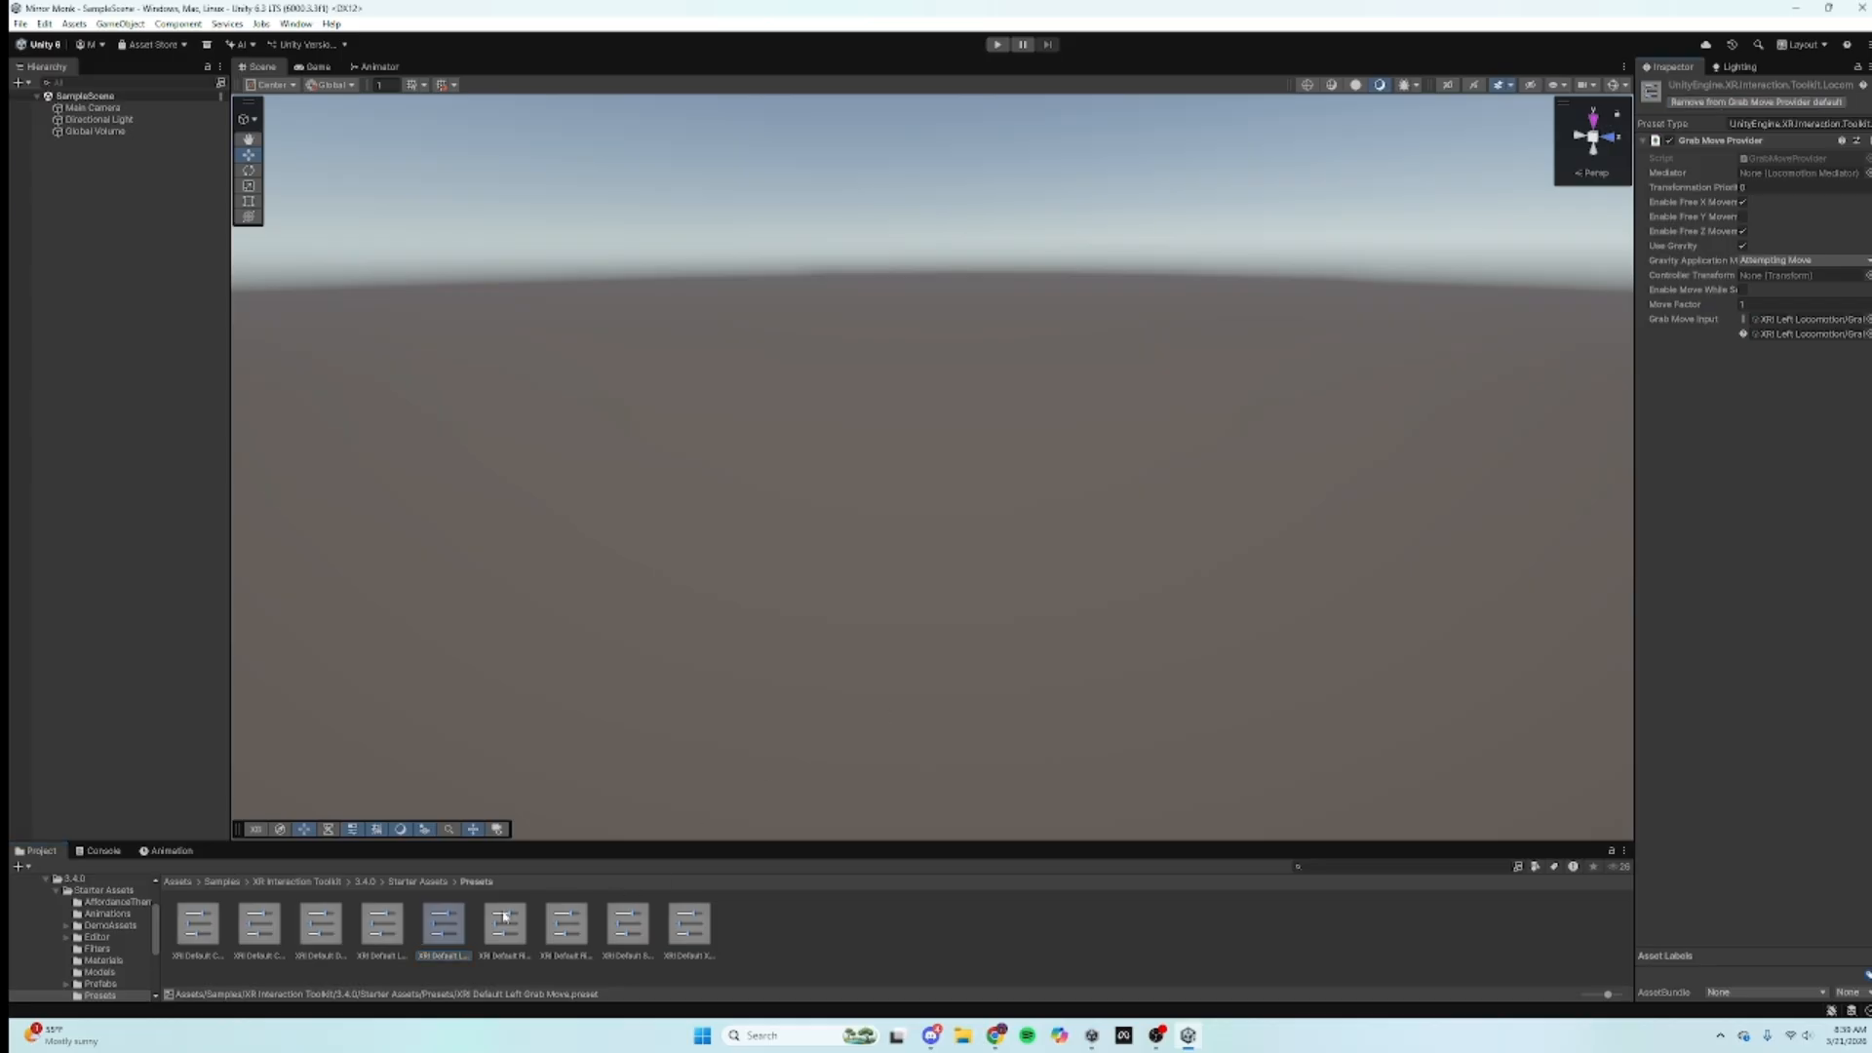
key(Left)
click(1737, 103)
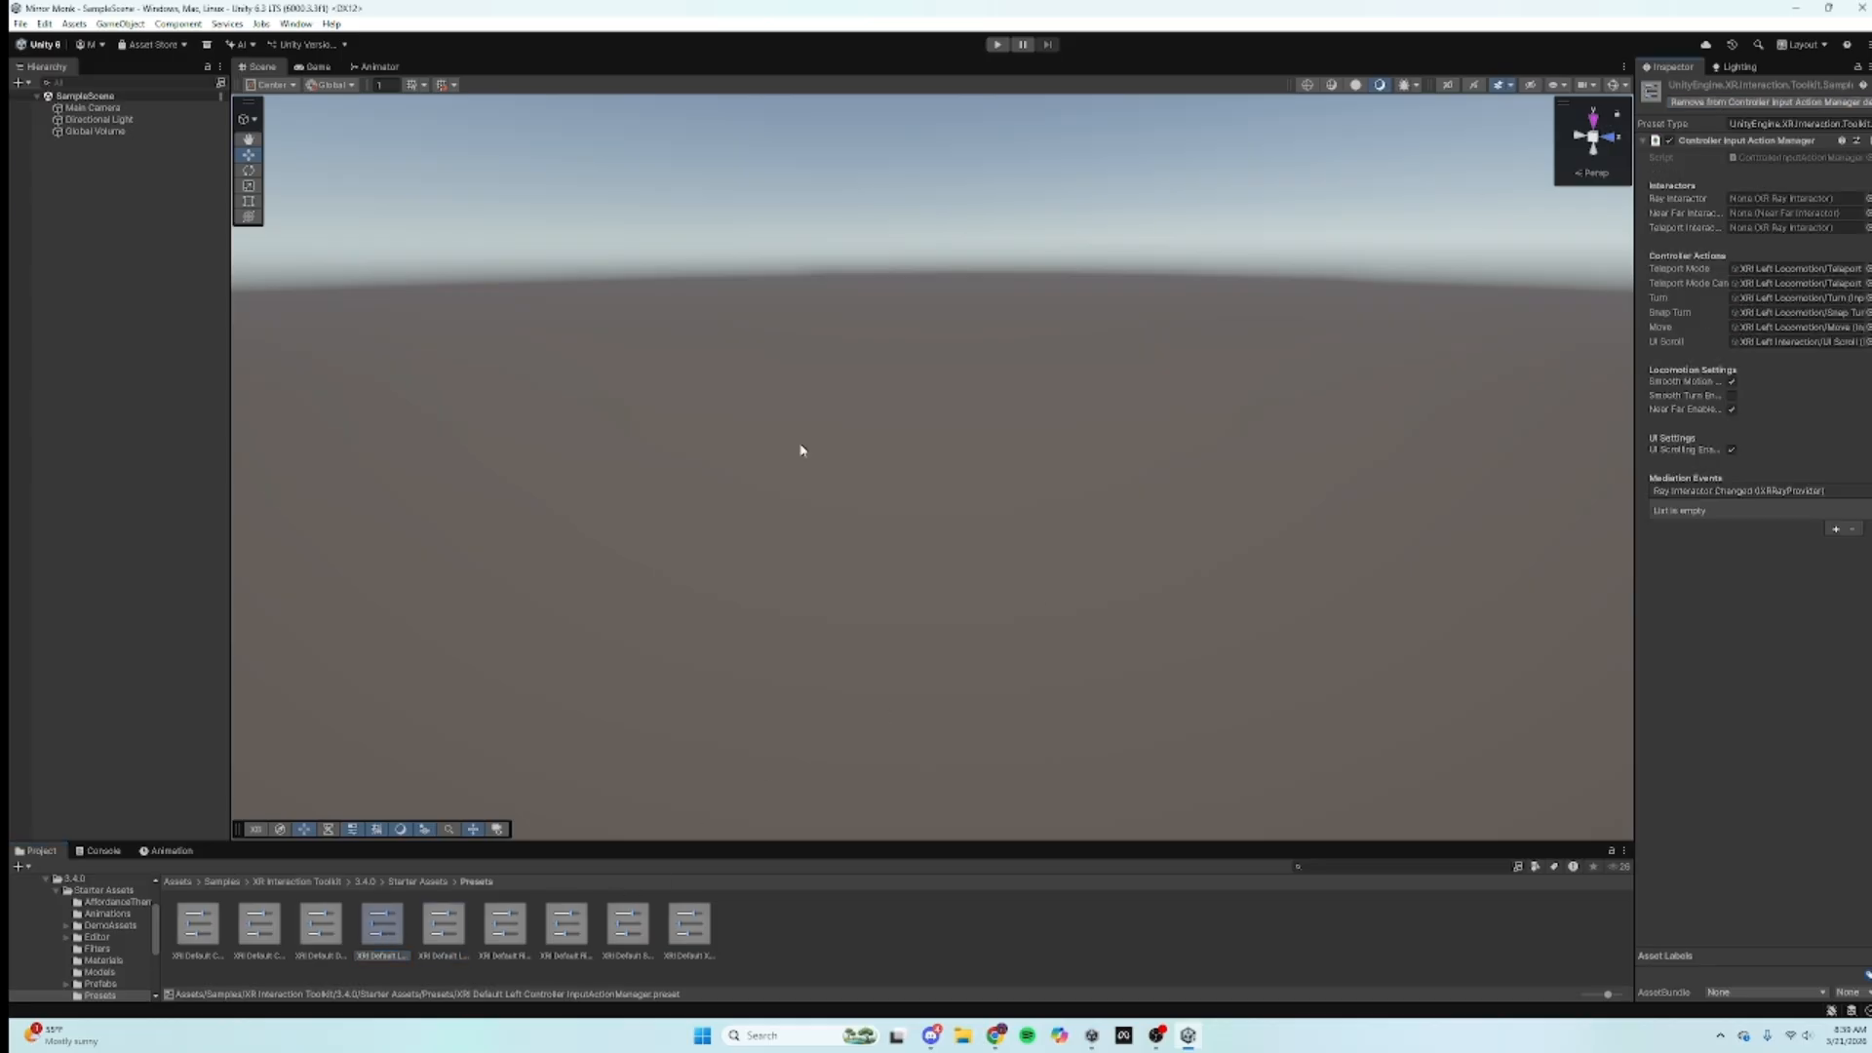
Step: Add XRI Default Continuous Turn and Continuous Move presets as their providers' defaults
click(341, 899)
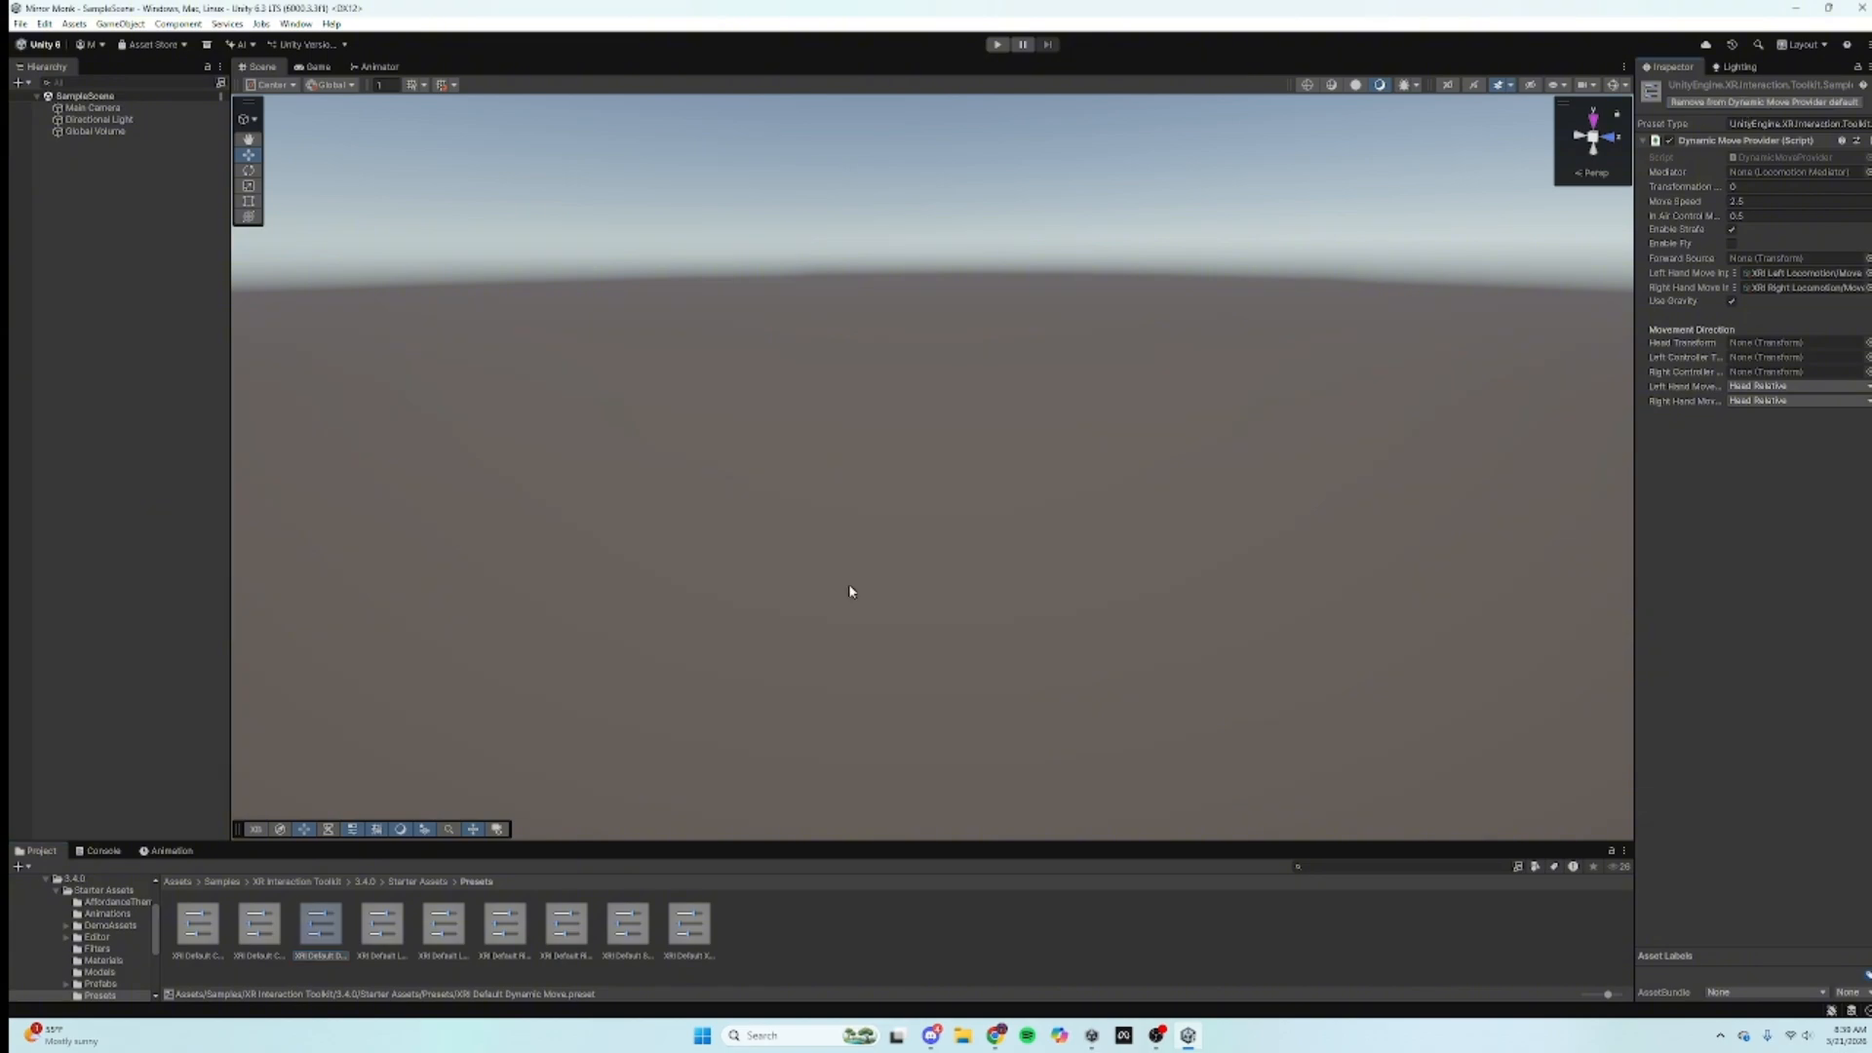
click(259, 926)
click(1716, 103)
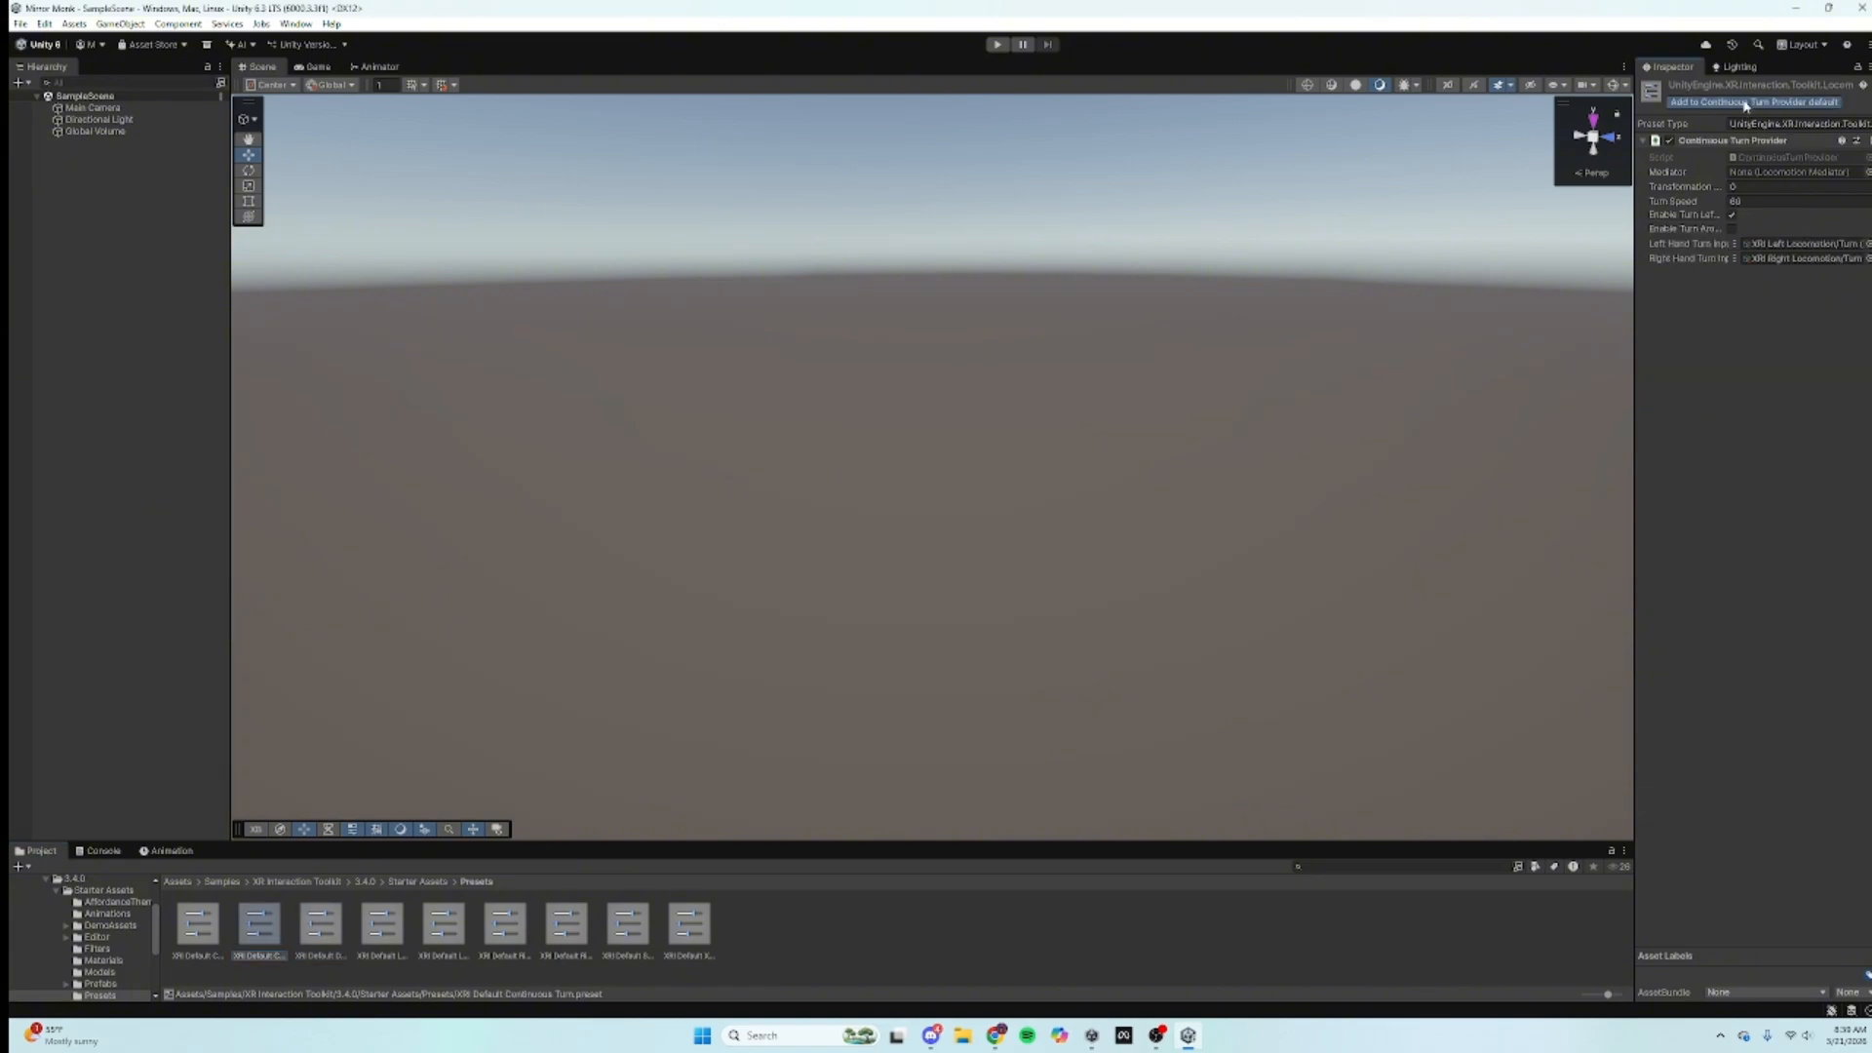
click(188, 936)
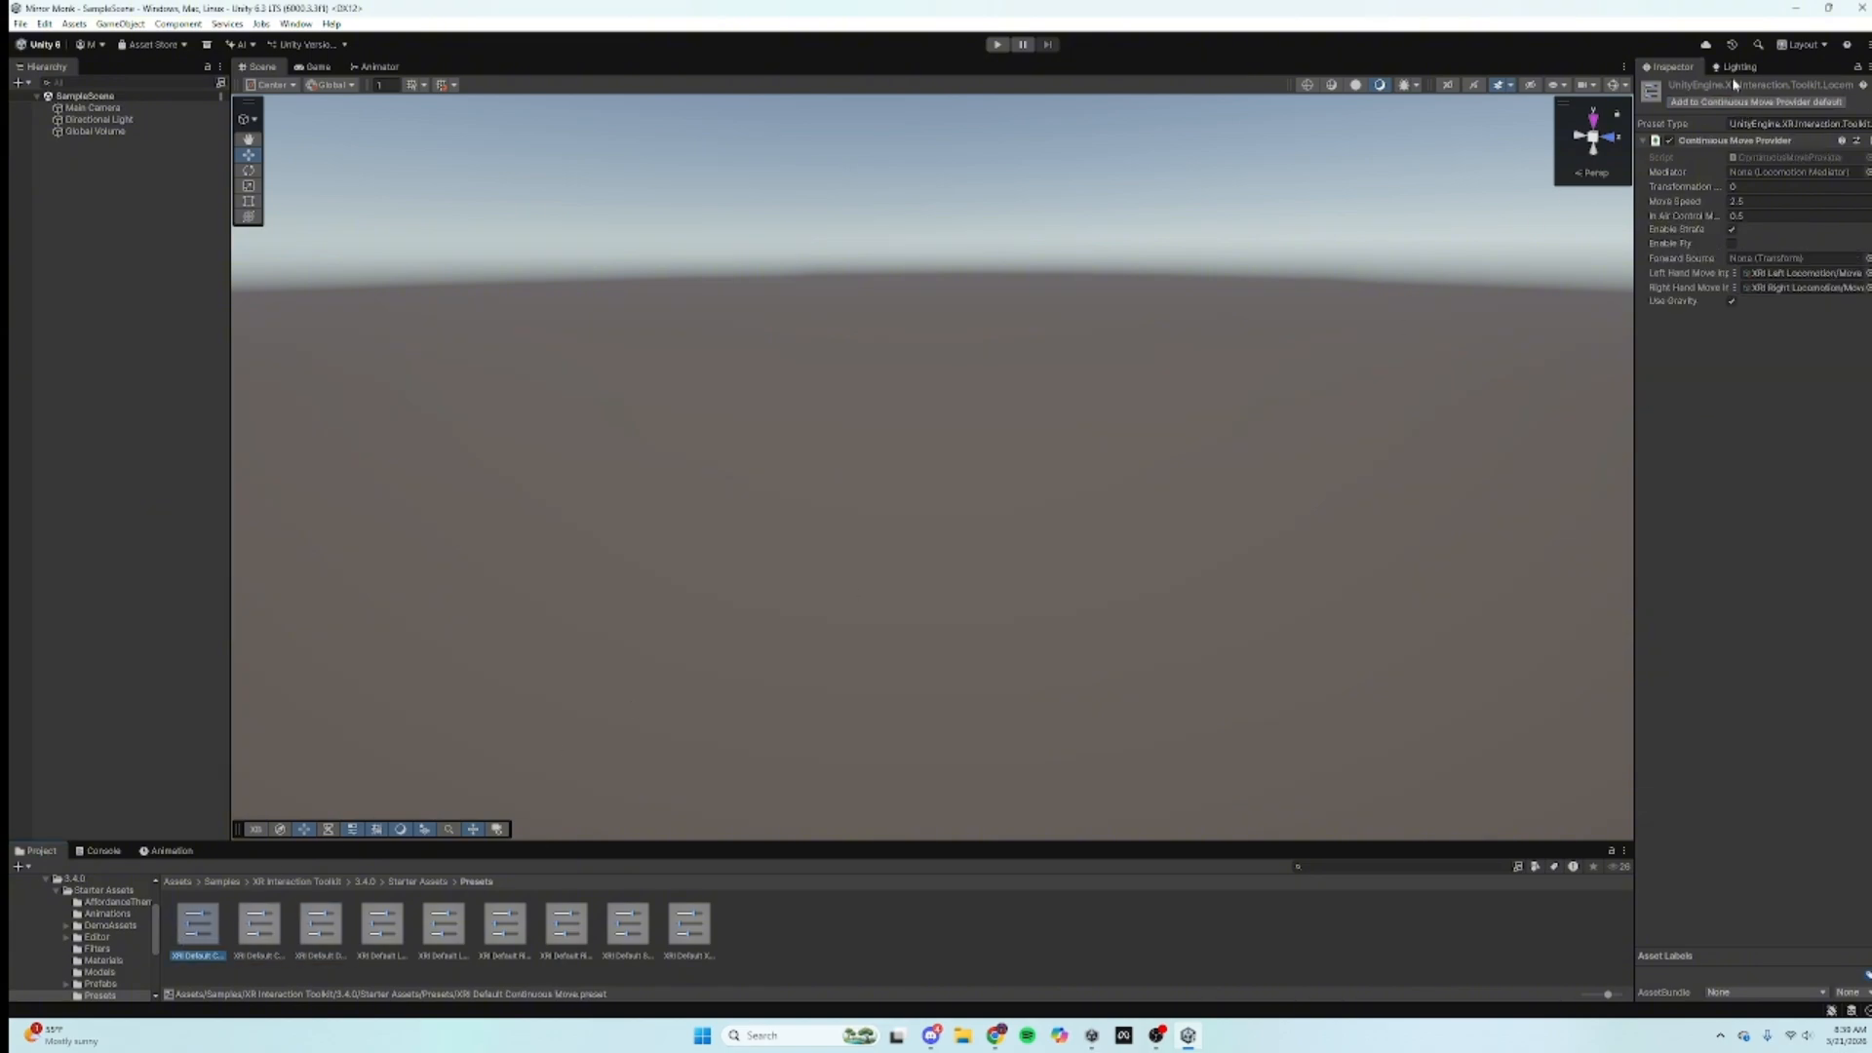
click(1738, 103)
Step: Collapse the Project folder tree back to the Assets root folders
scroll(35, 943, up, 2)
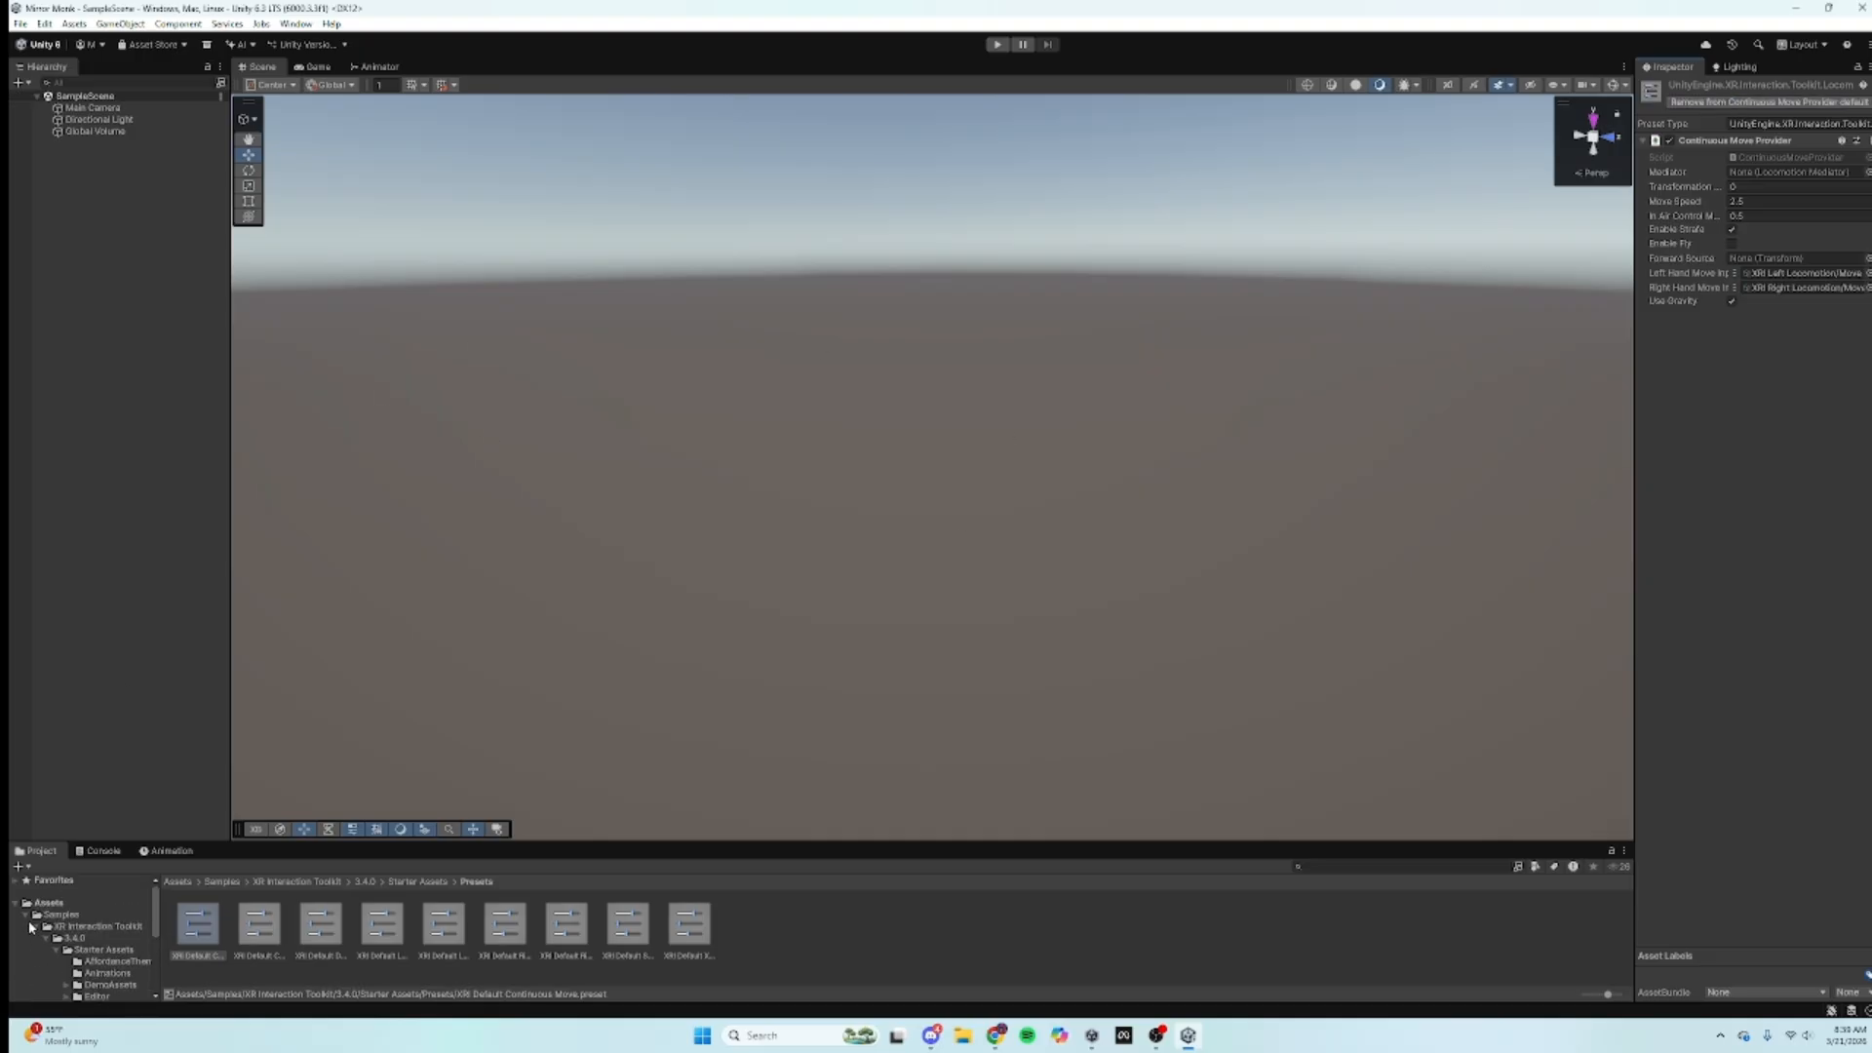
click(32, 926)
click(15, 904)
click(39, 904)
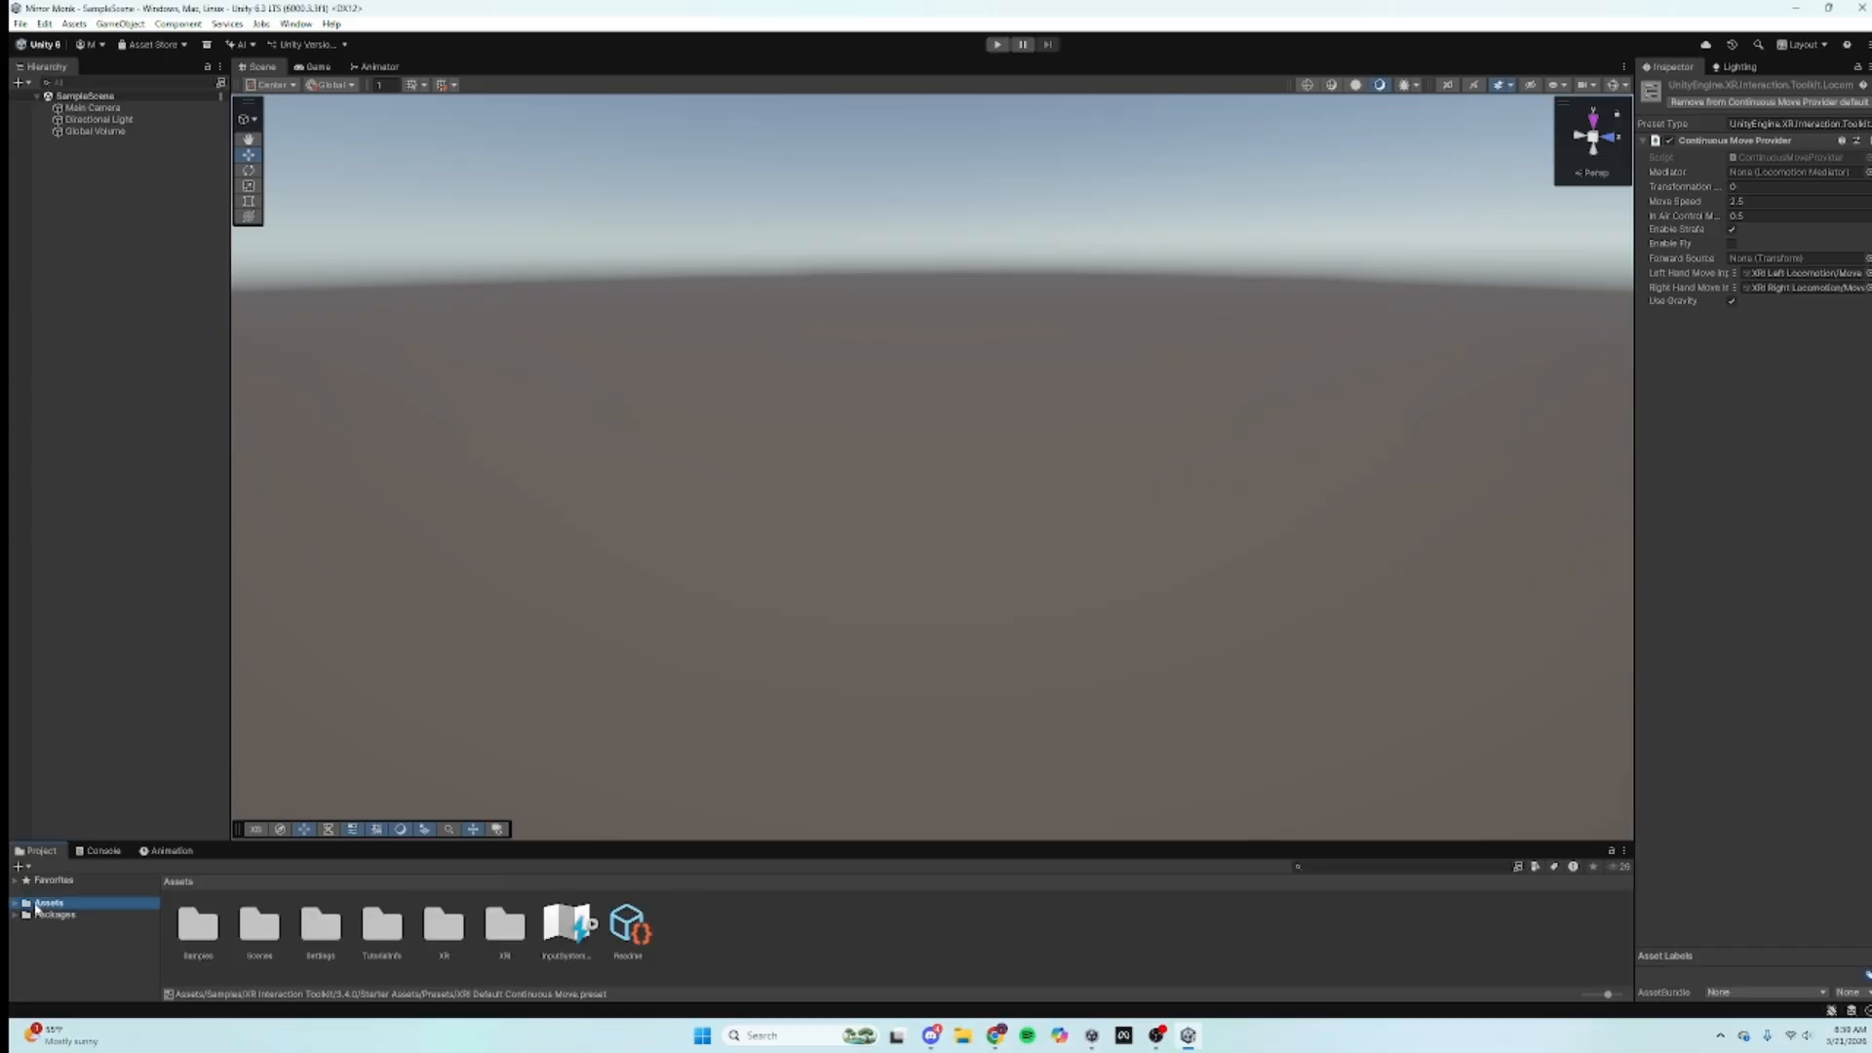
click(162, 635)
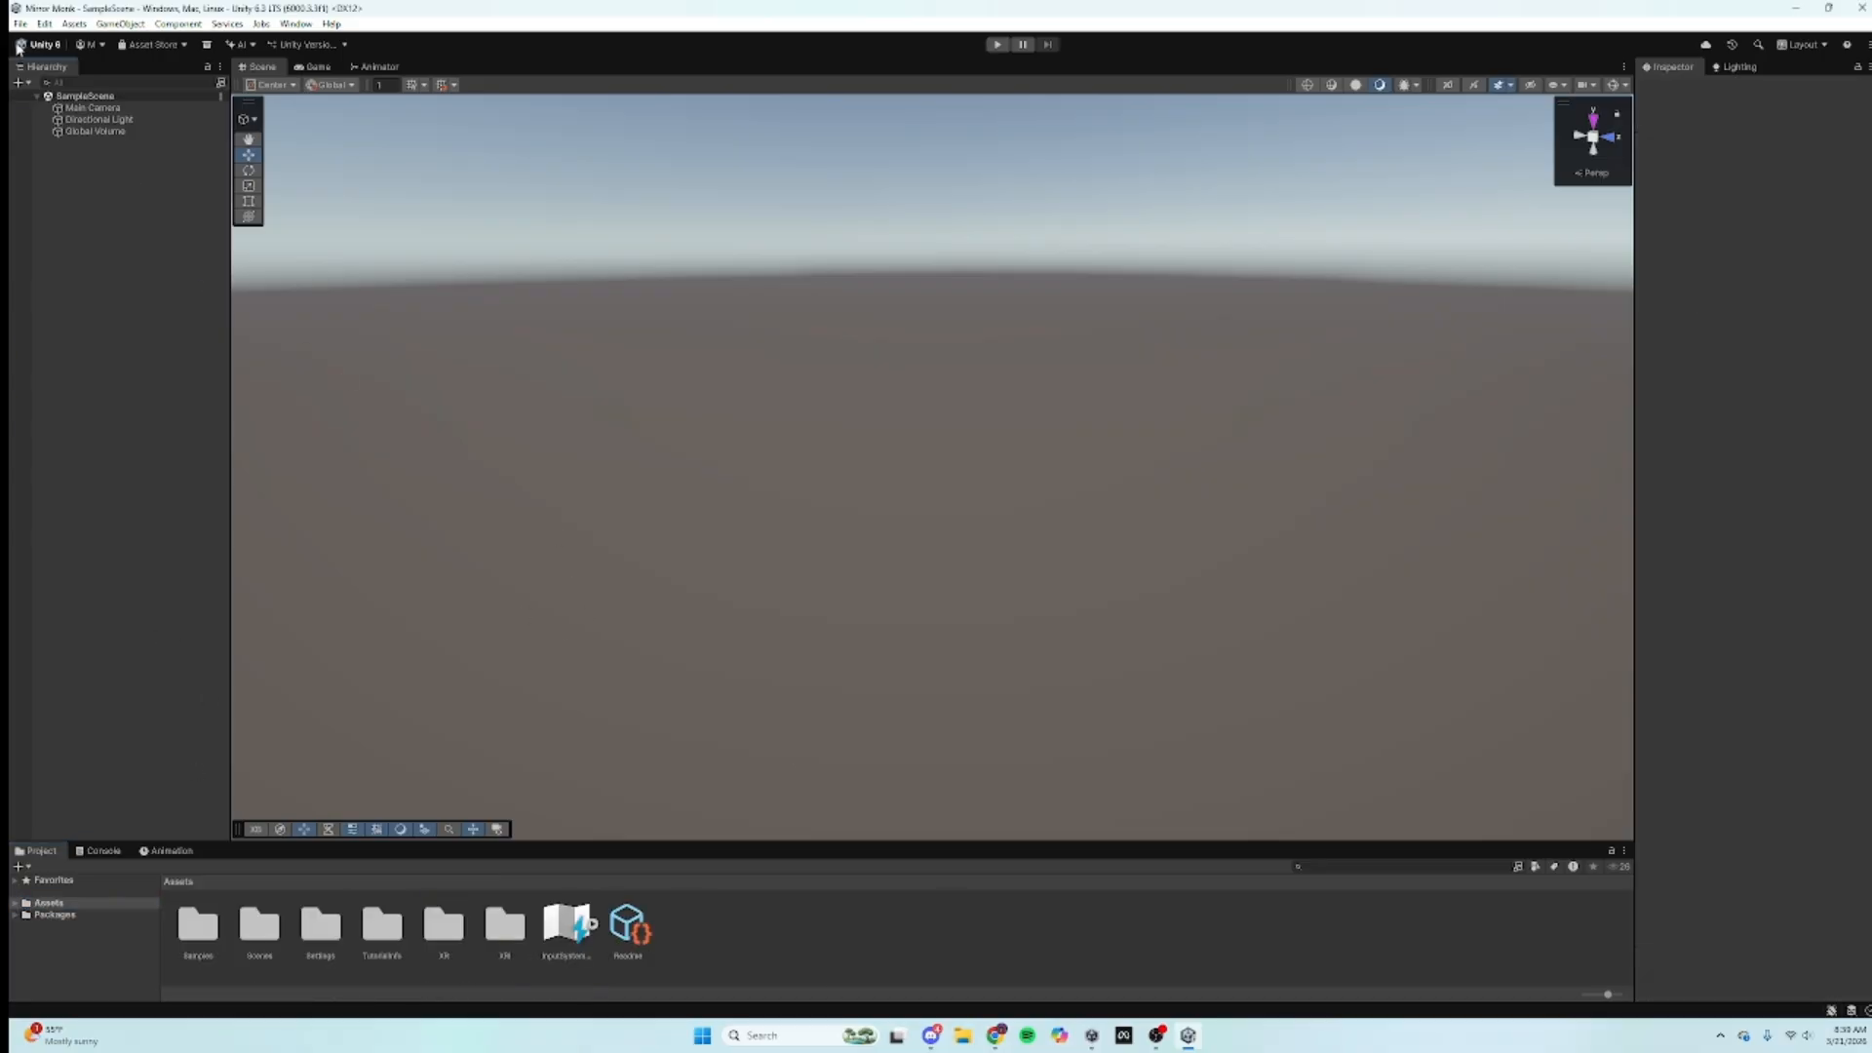
Step: In Preset Manager, filter the Left and Right ControllerInputActionManager presets by 'left' and 'right'
click(44, 23)
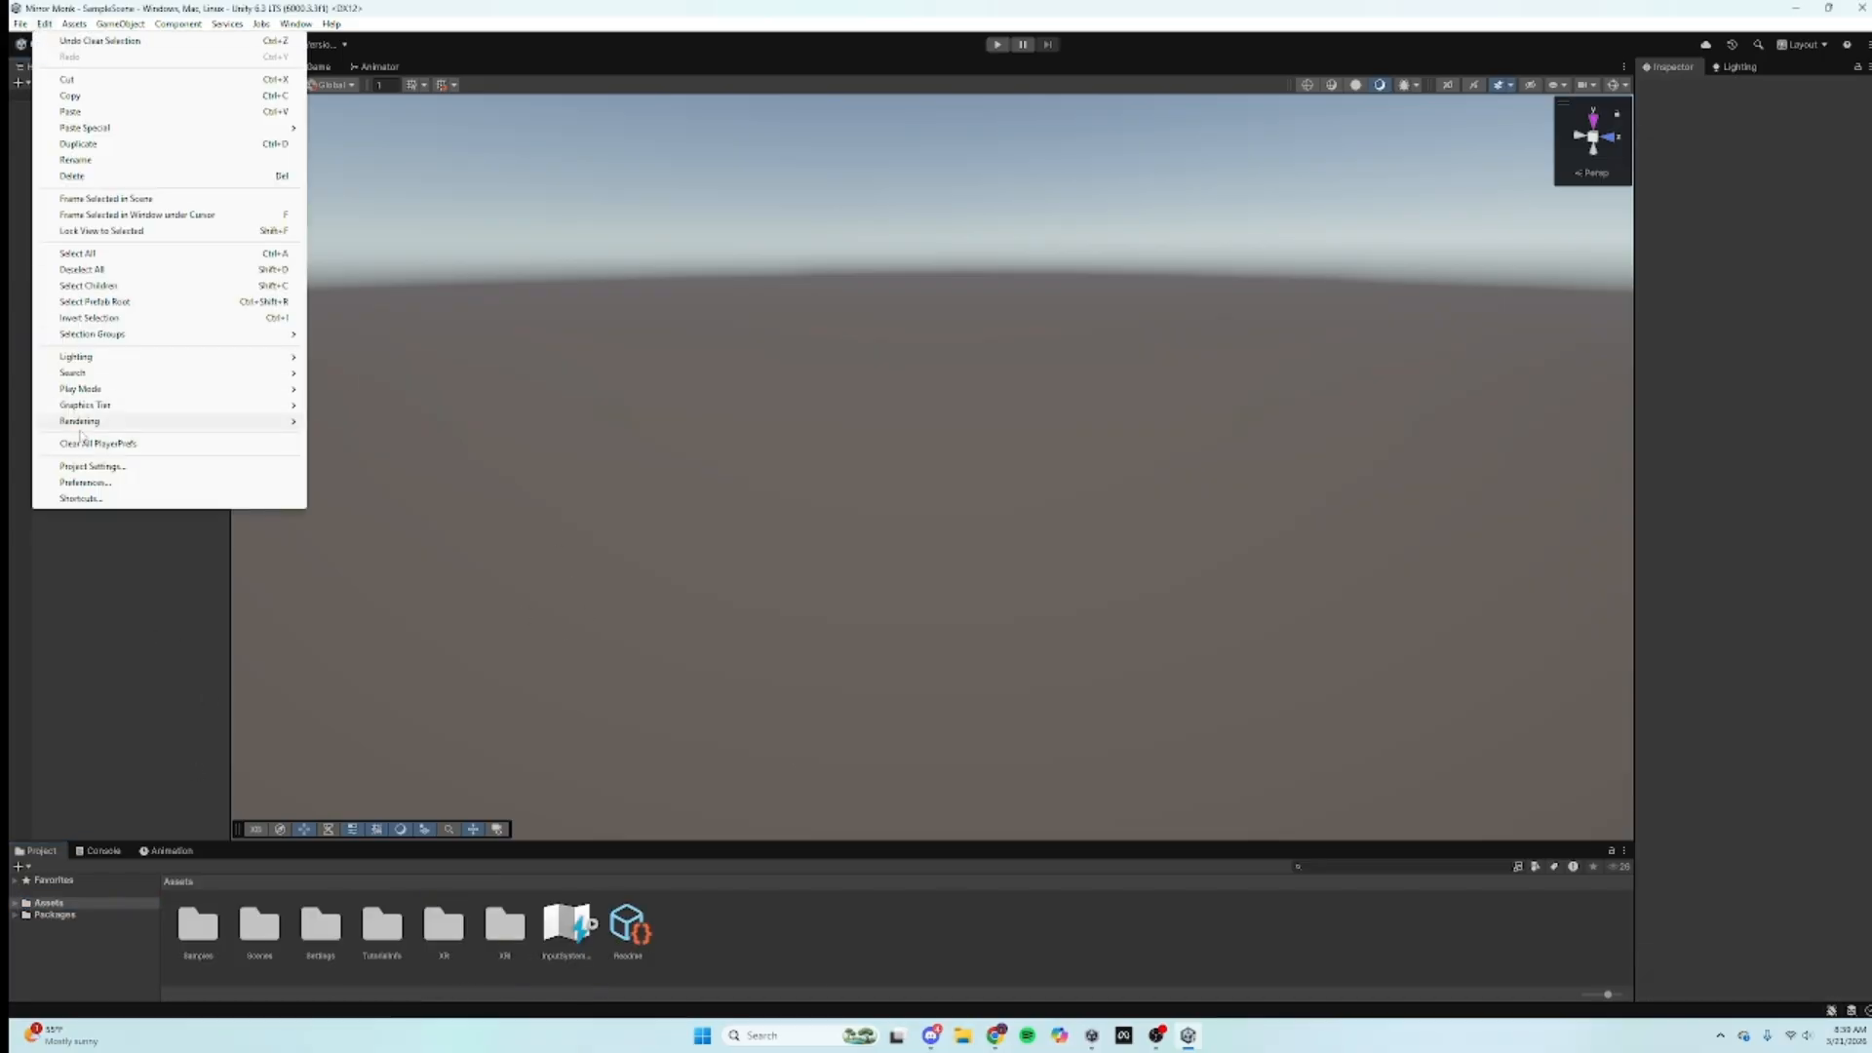
click(93, 466)
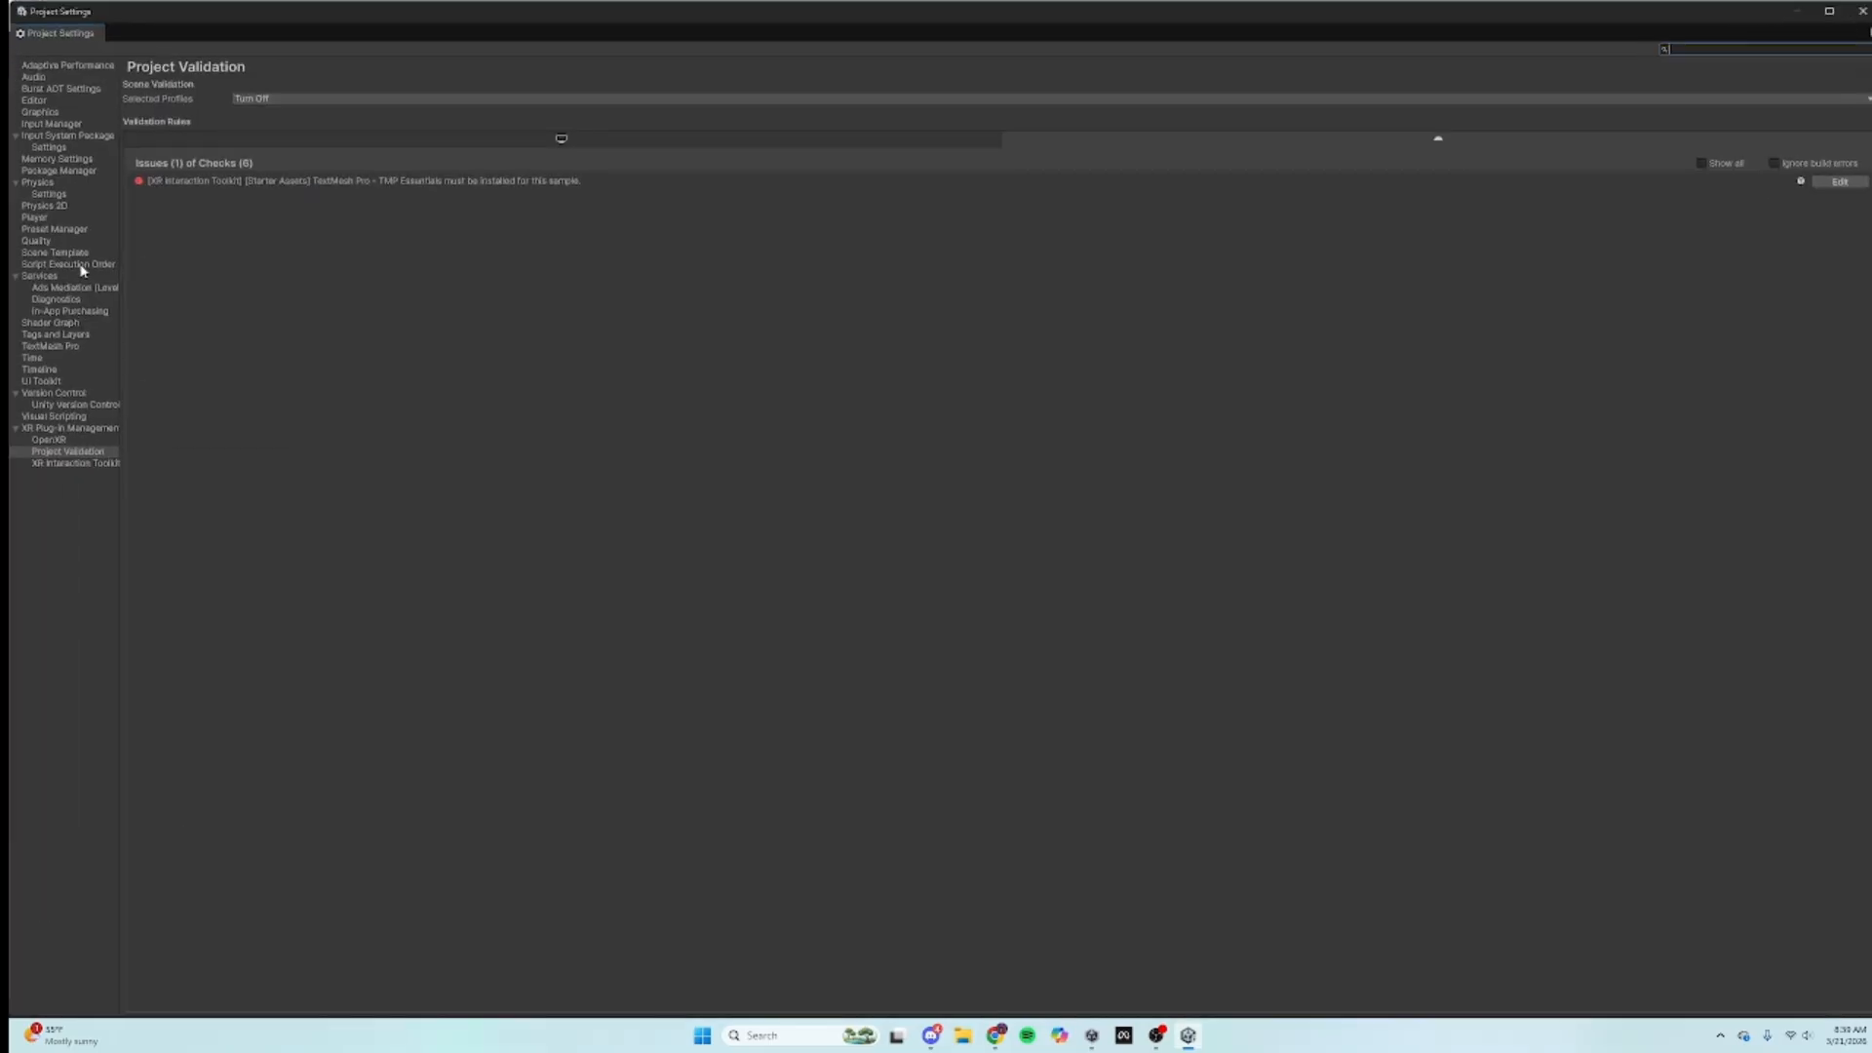
click(68, 232)
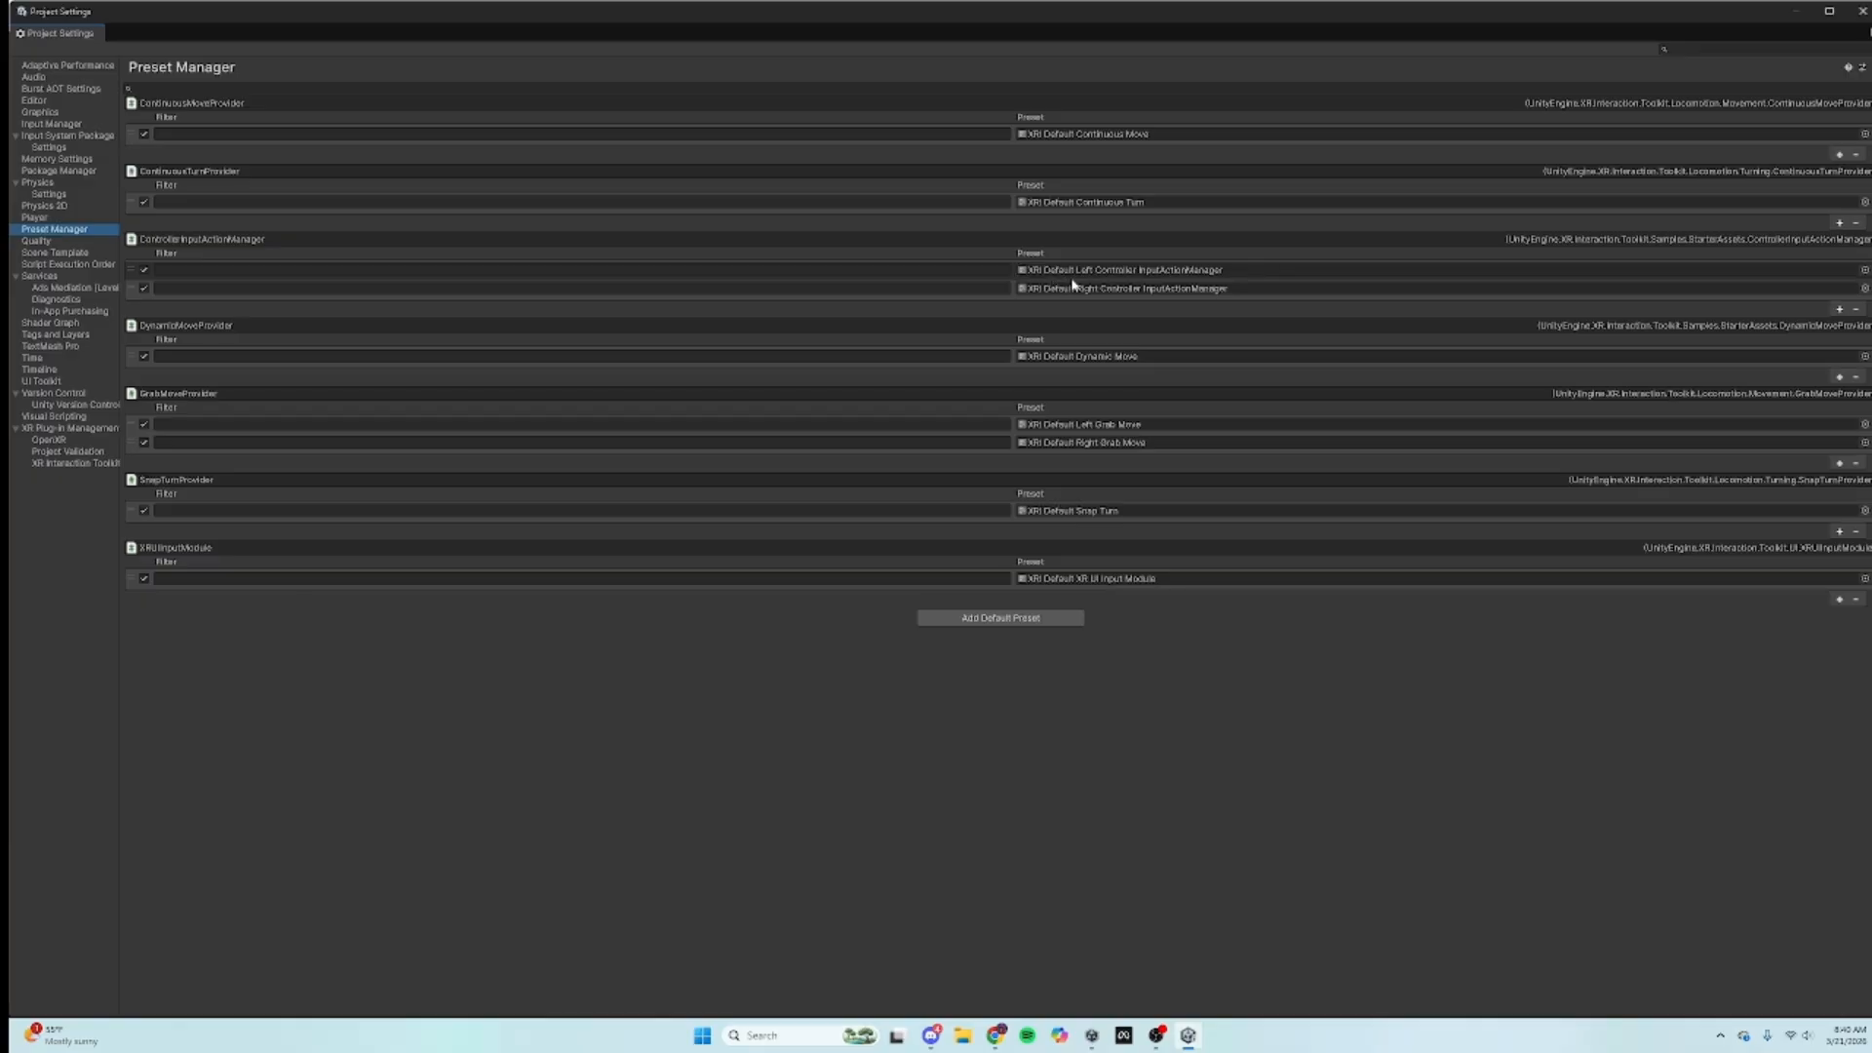
click(899, 272)
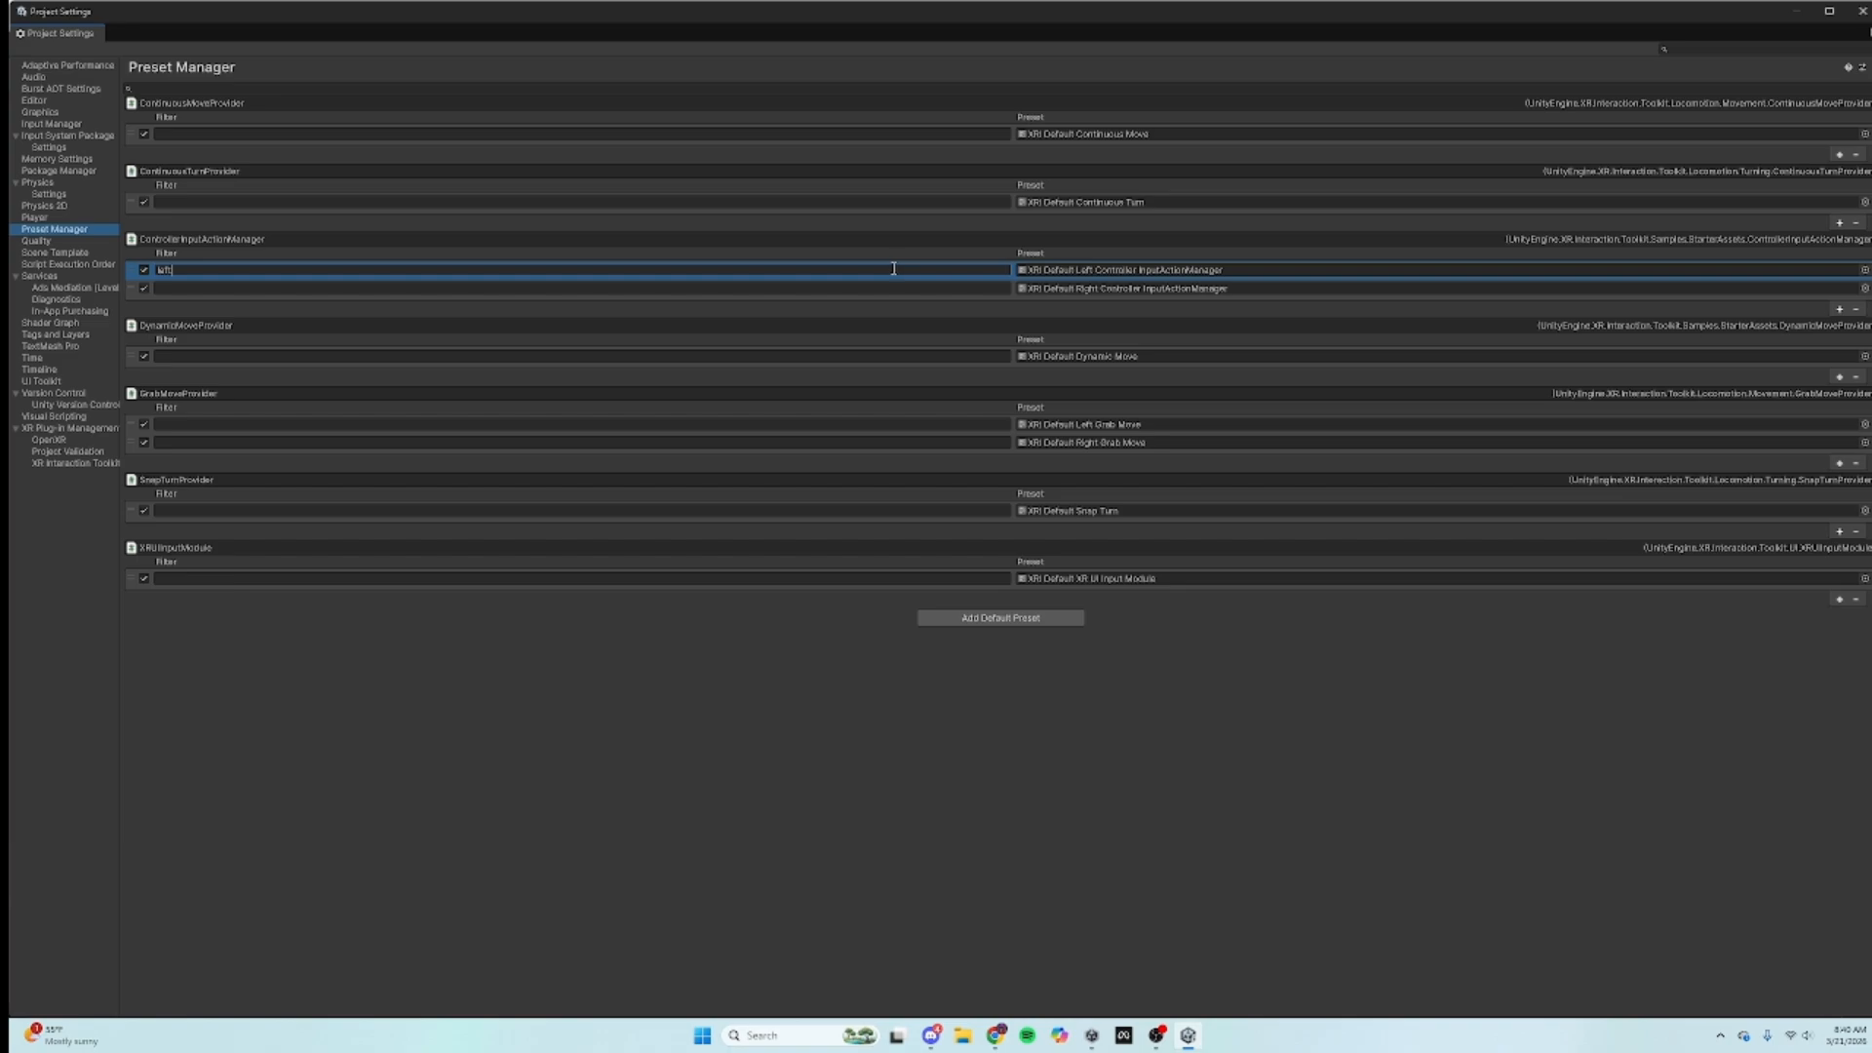
click(879, 290)
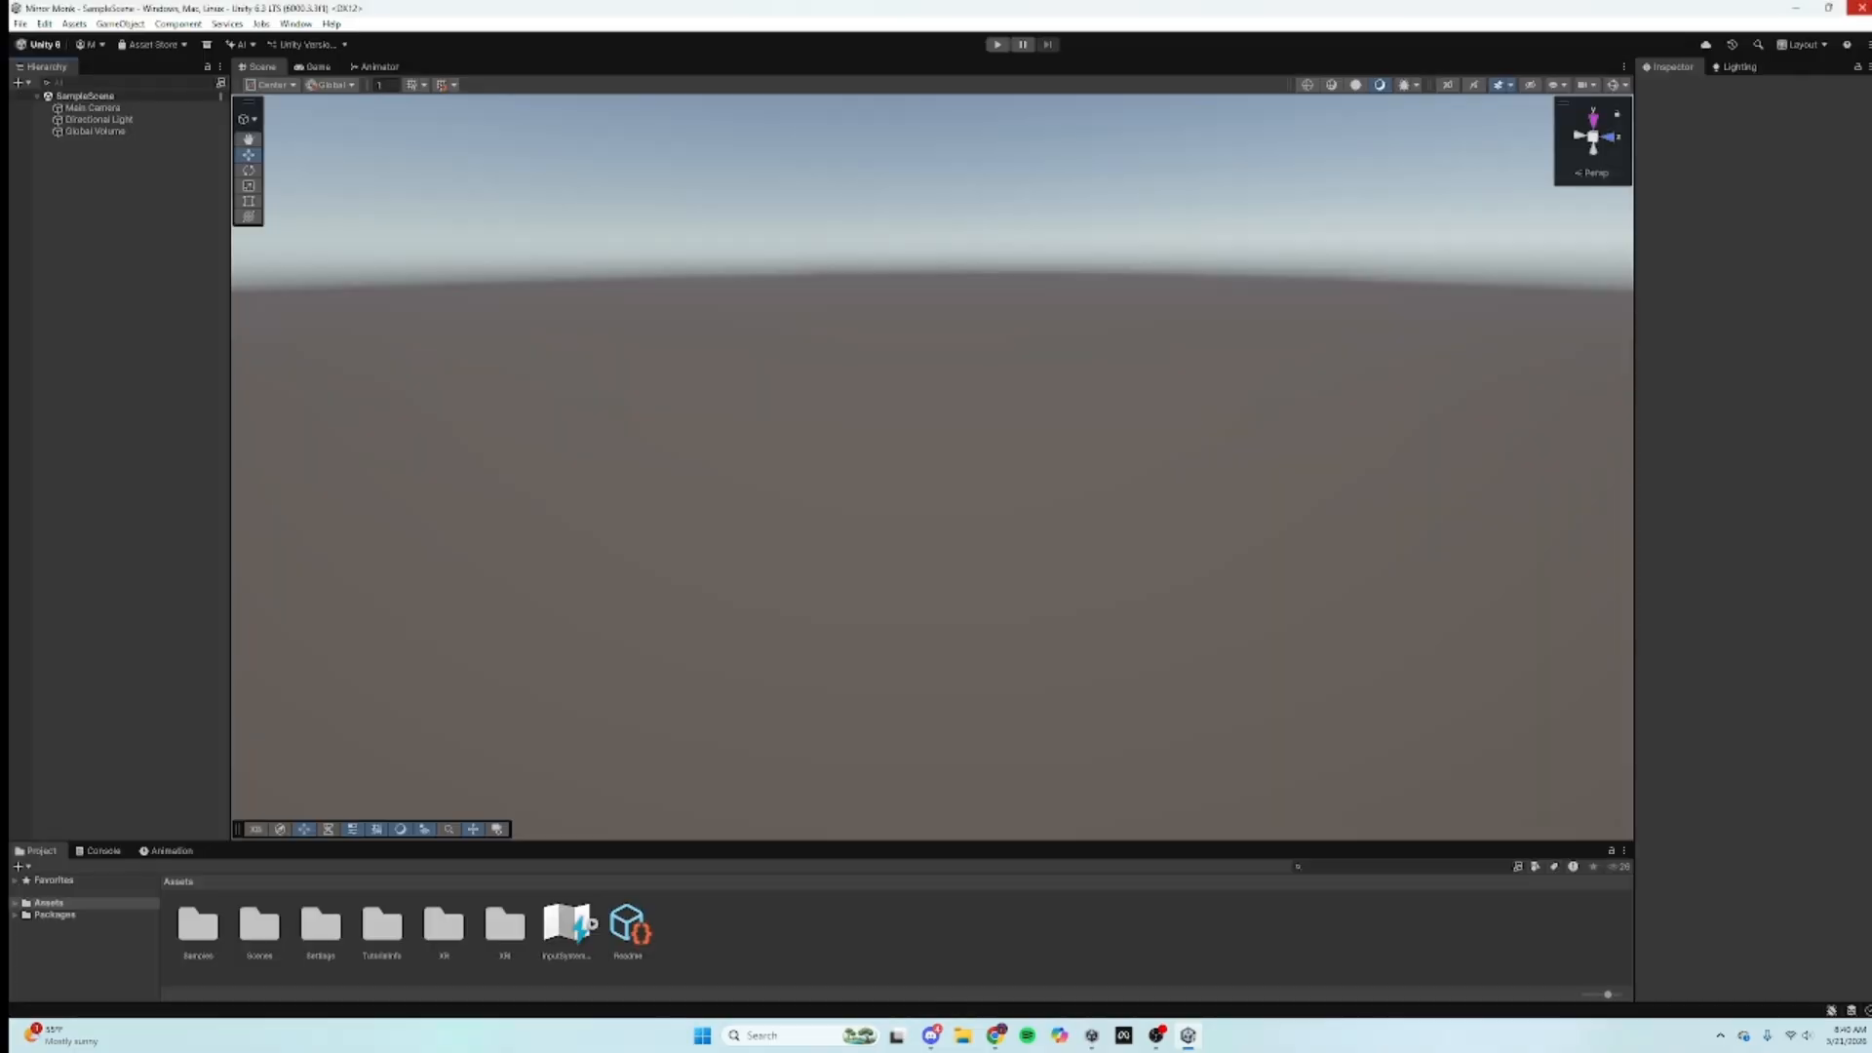
click(1864, 12)
Step: Import all contents of GorillaLocomotion.unitypackage as a custom package, allowing script updates
right_click(776, 935)
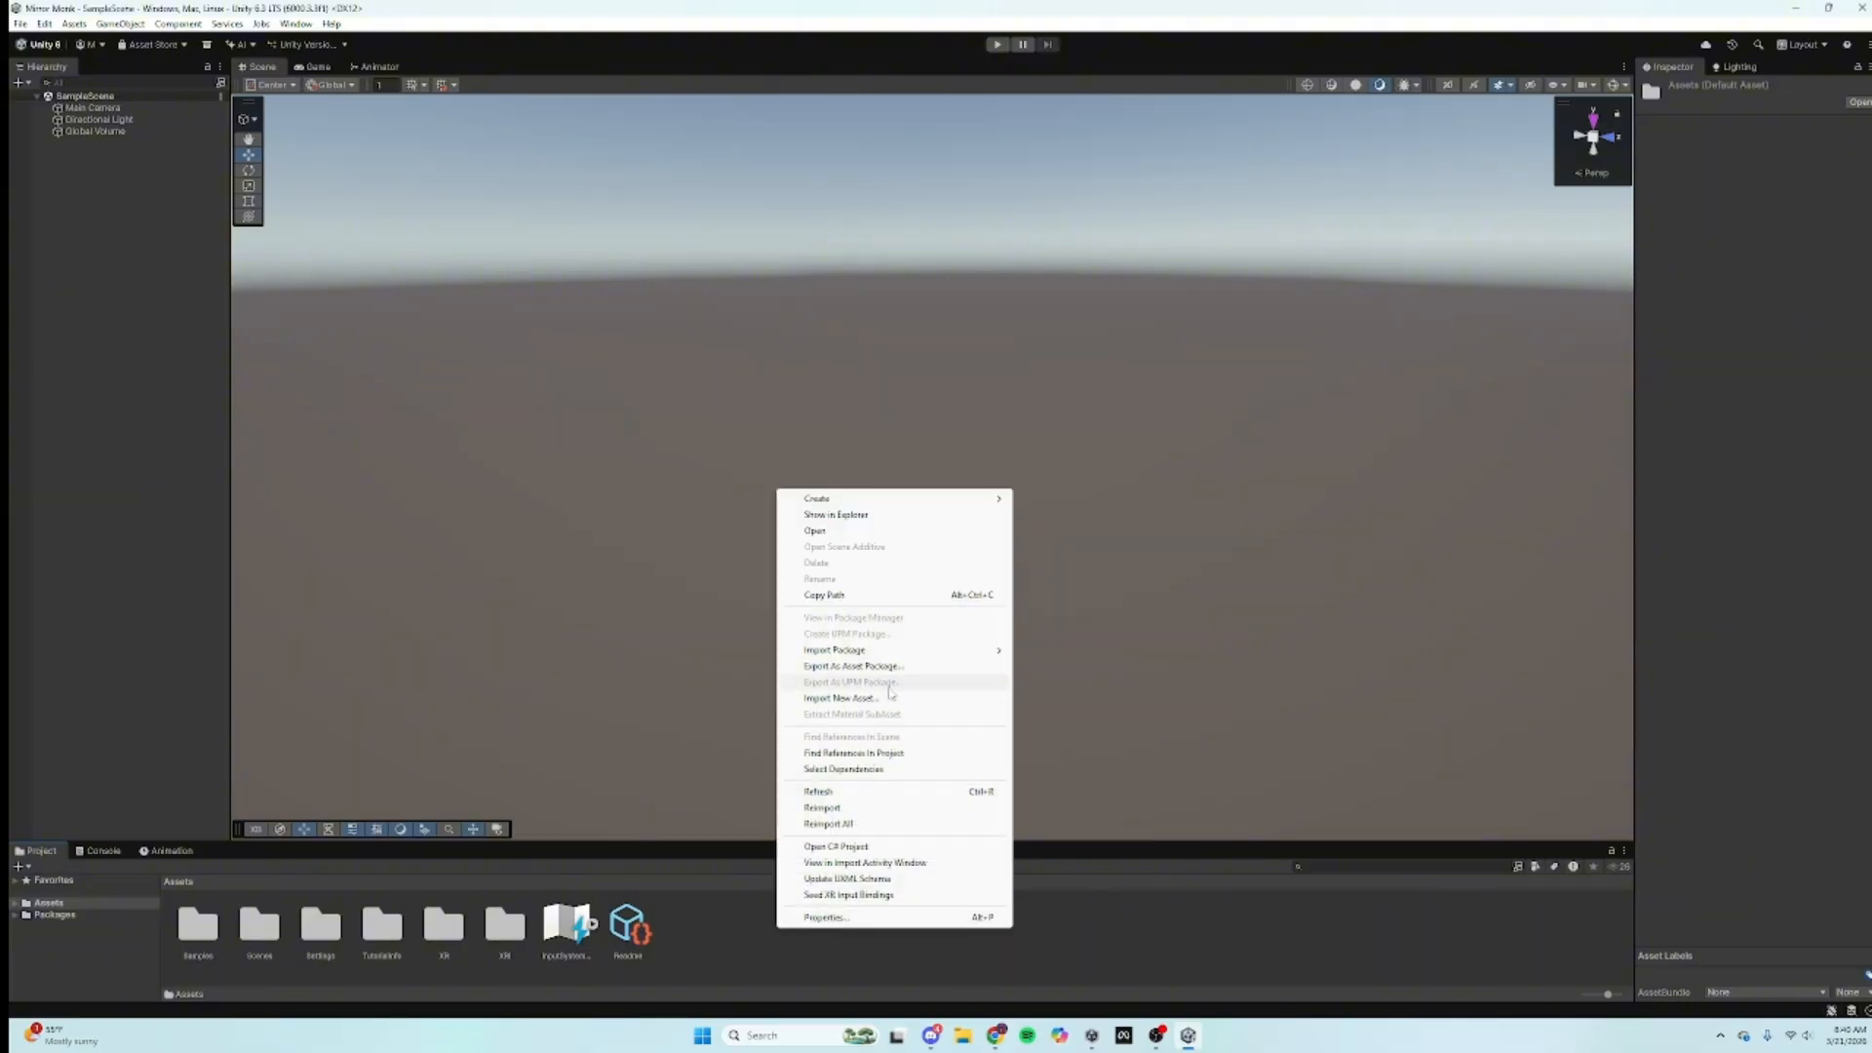
mouse_move(936, 650)
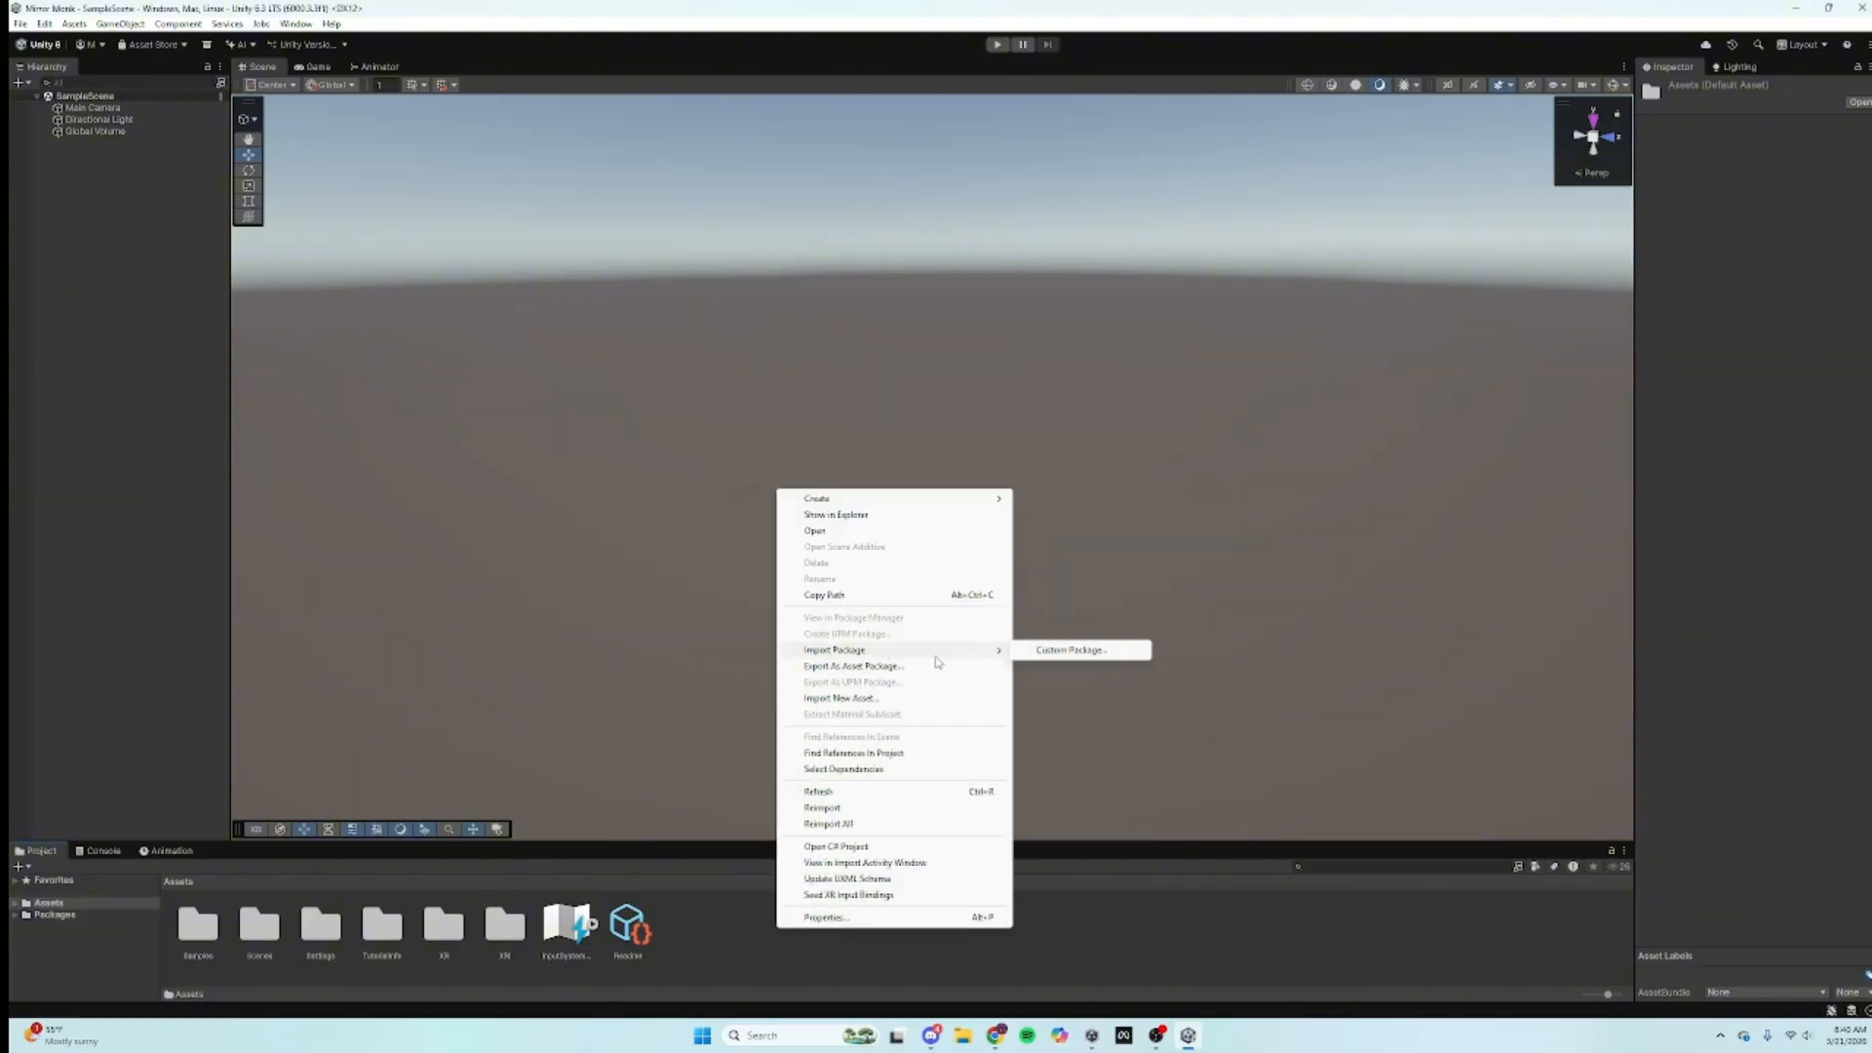
click(1072, 651)
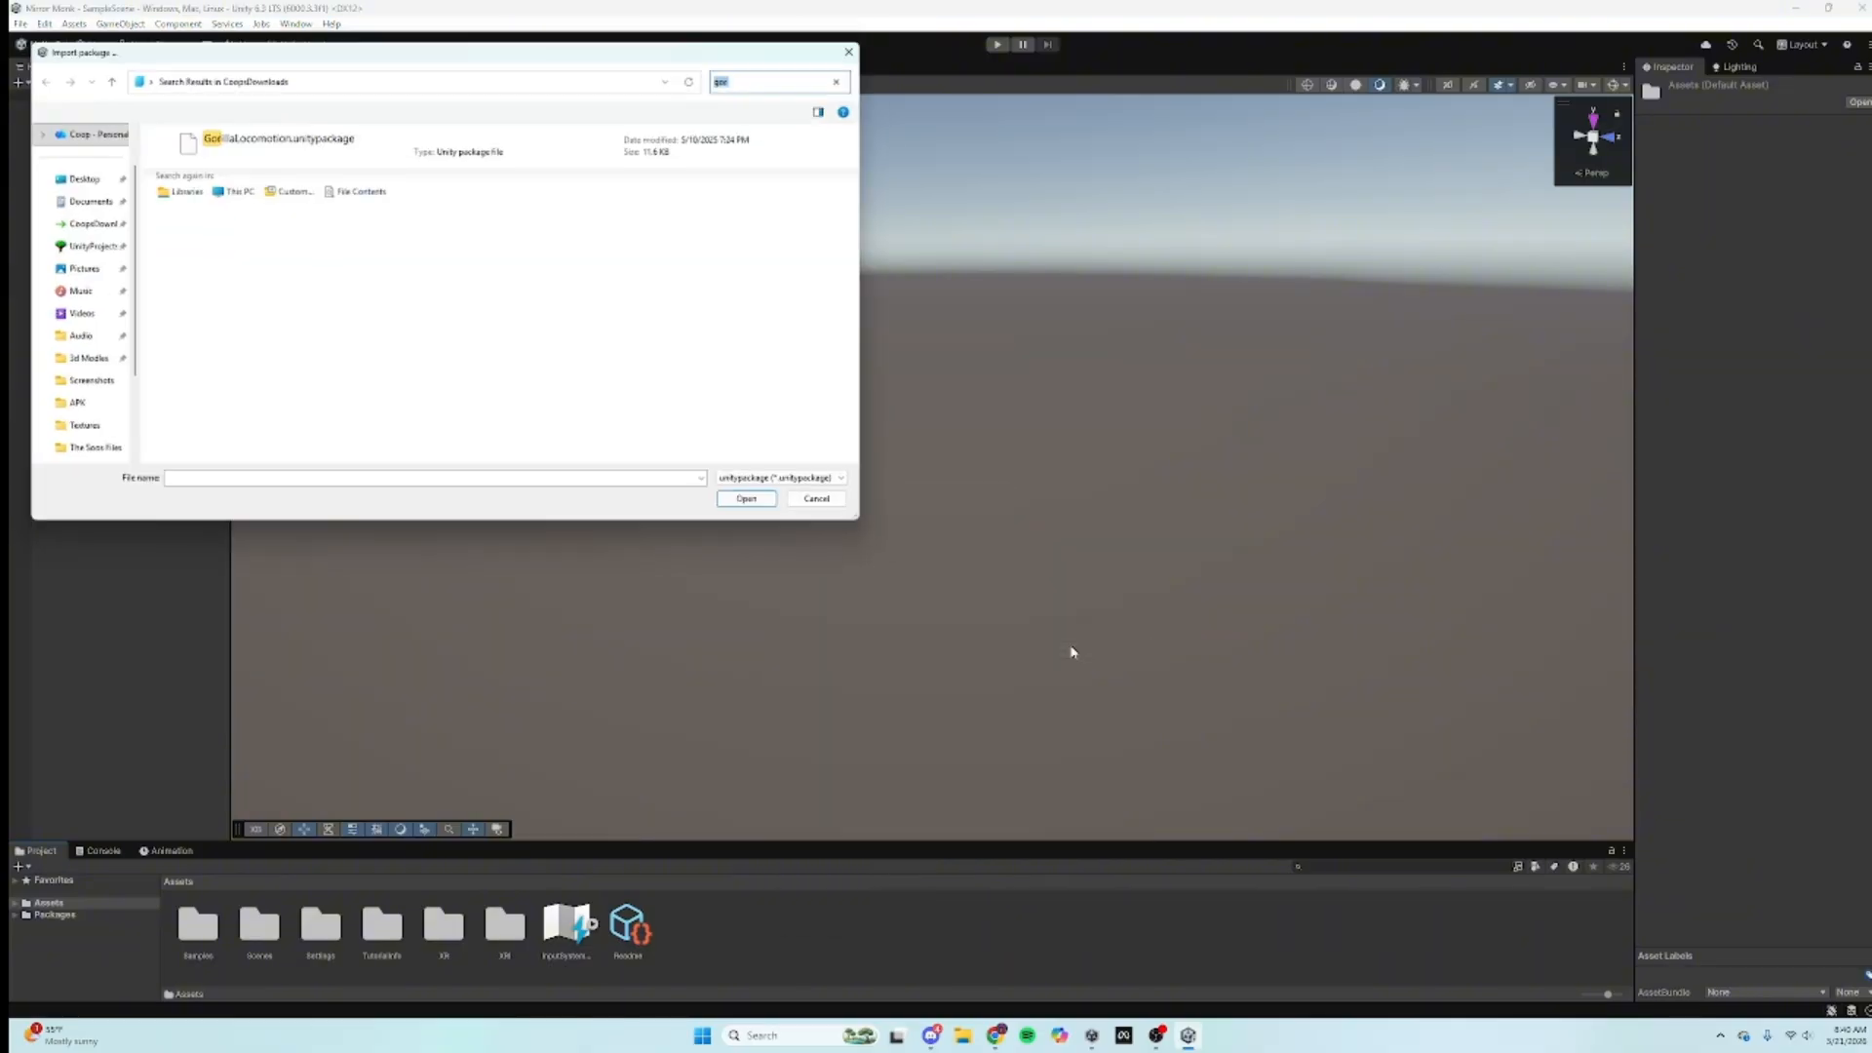
click(358, 144)
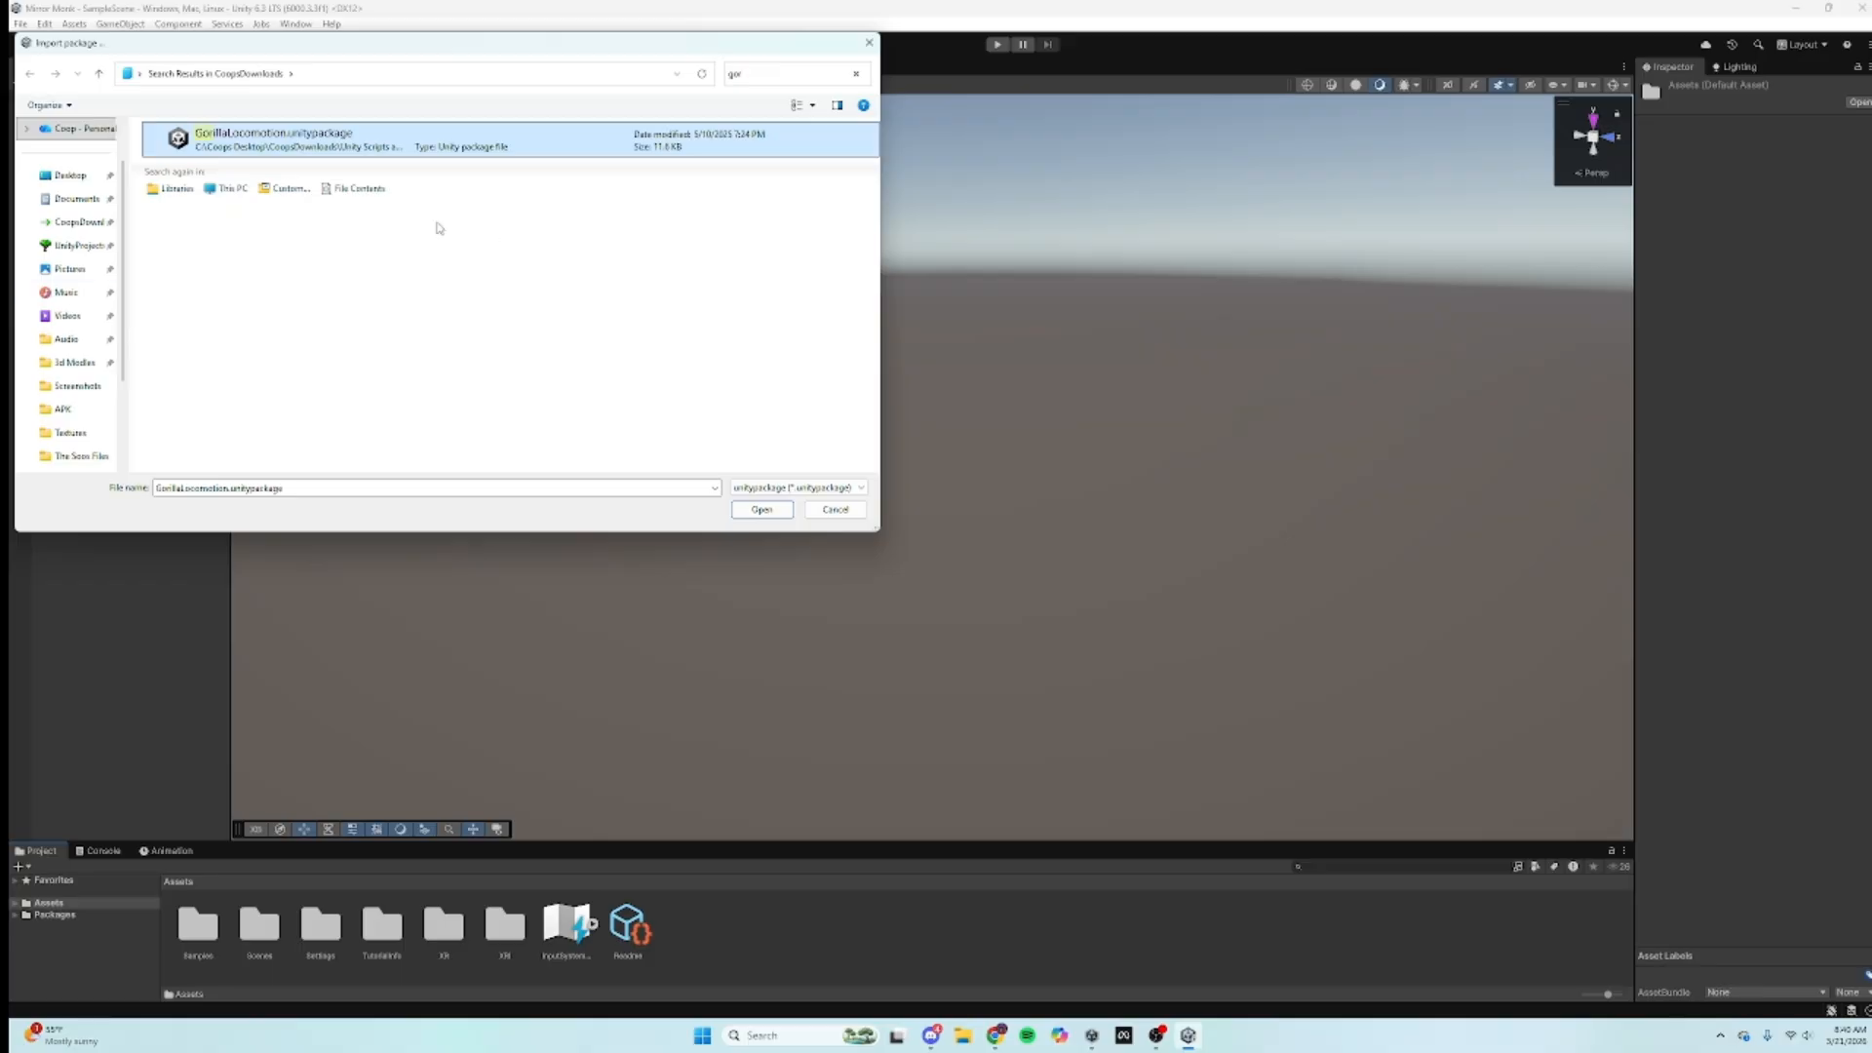
click(778, 508)
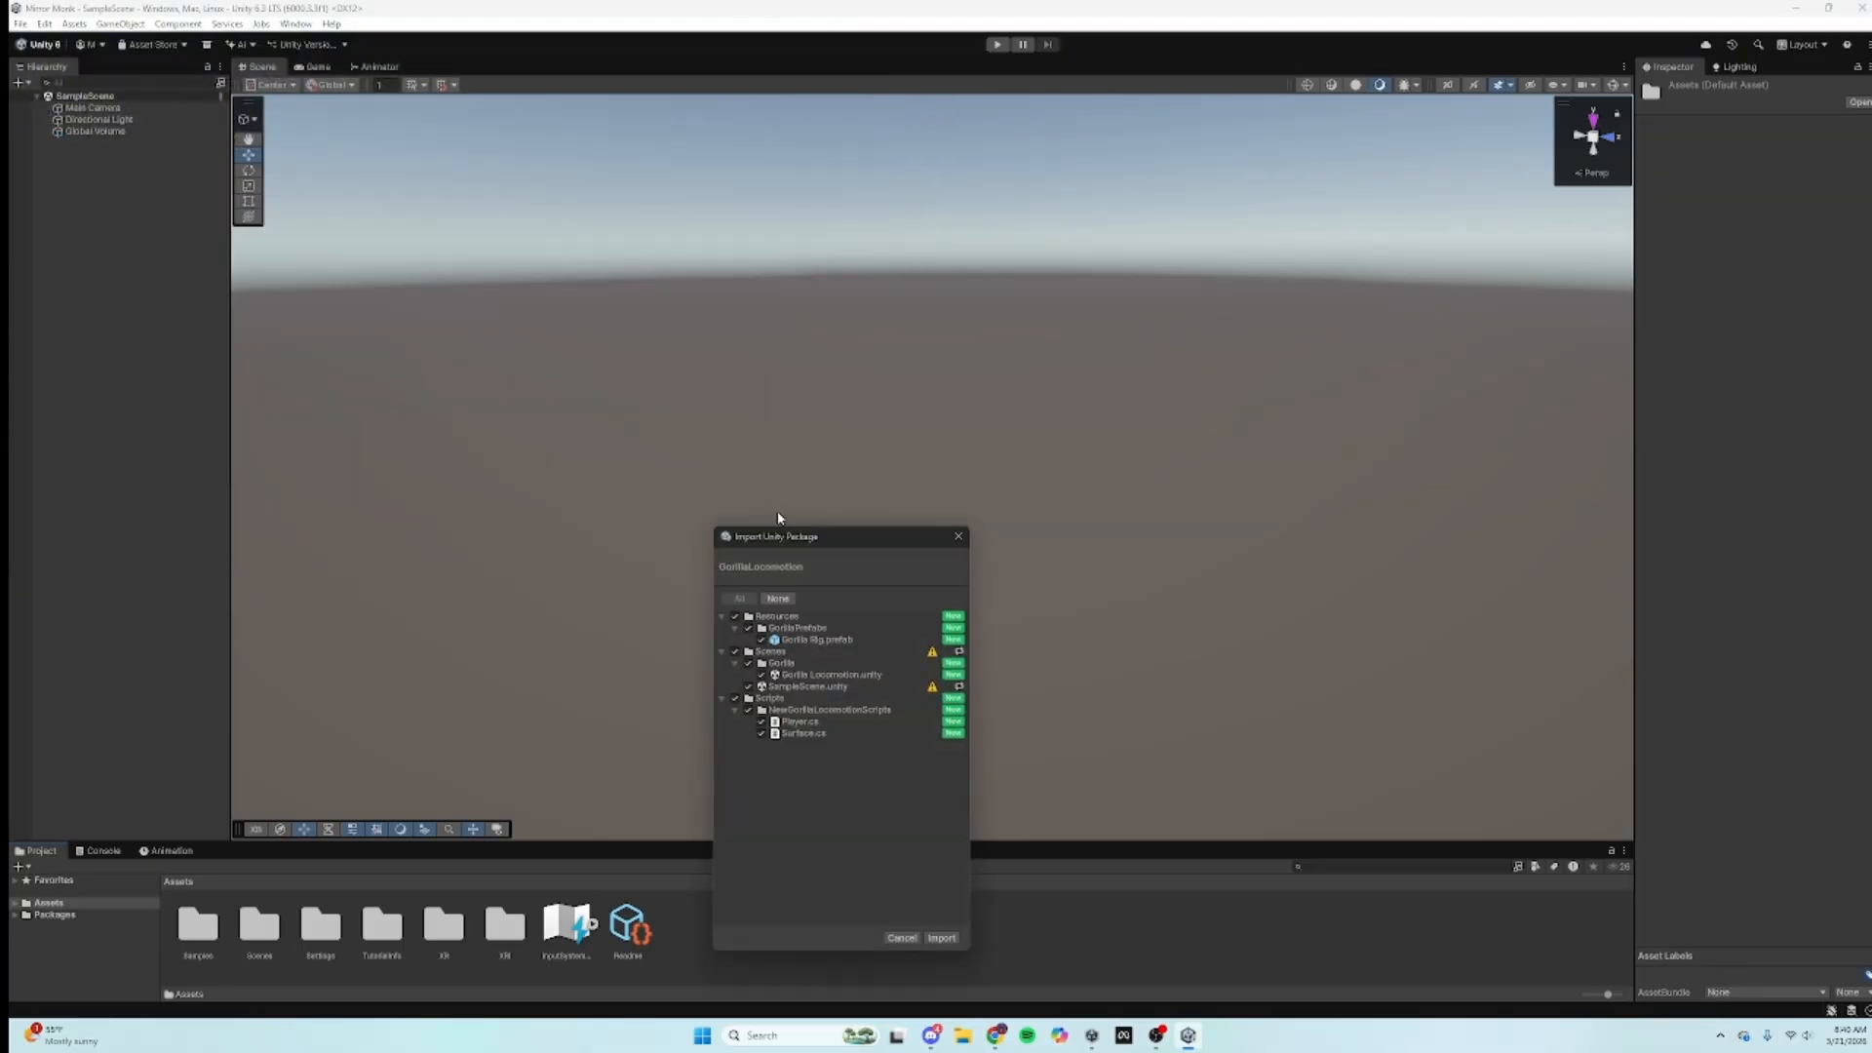
click(939, 938)
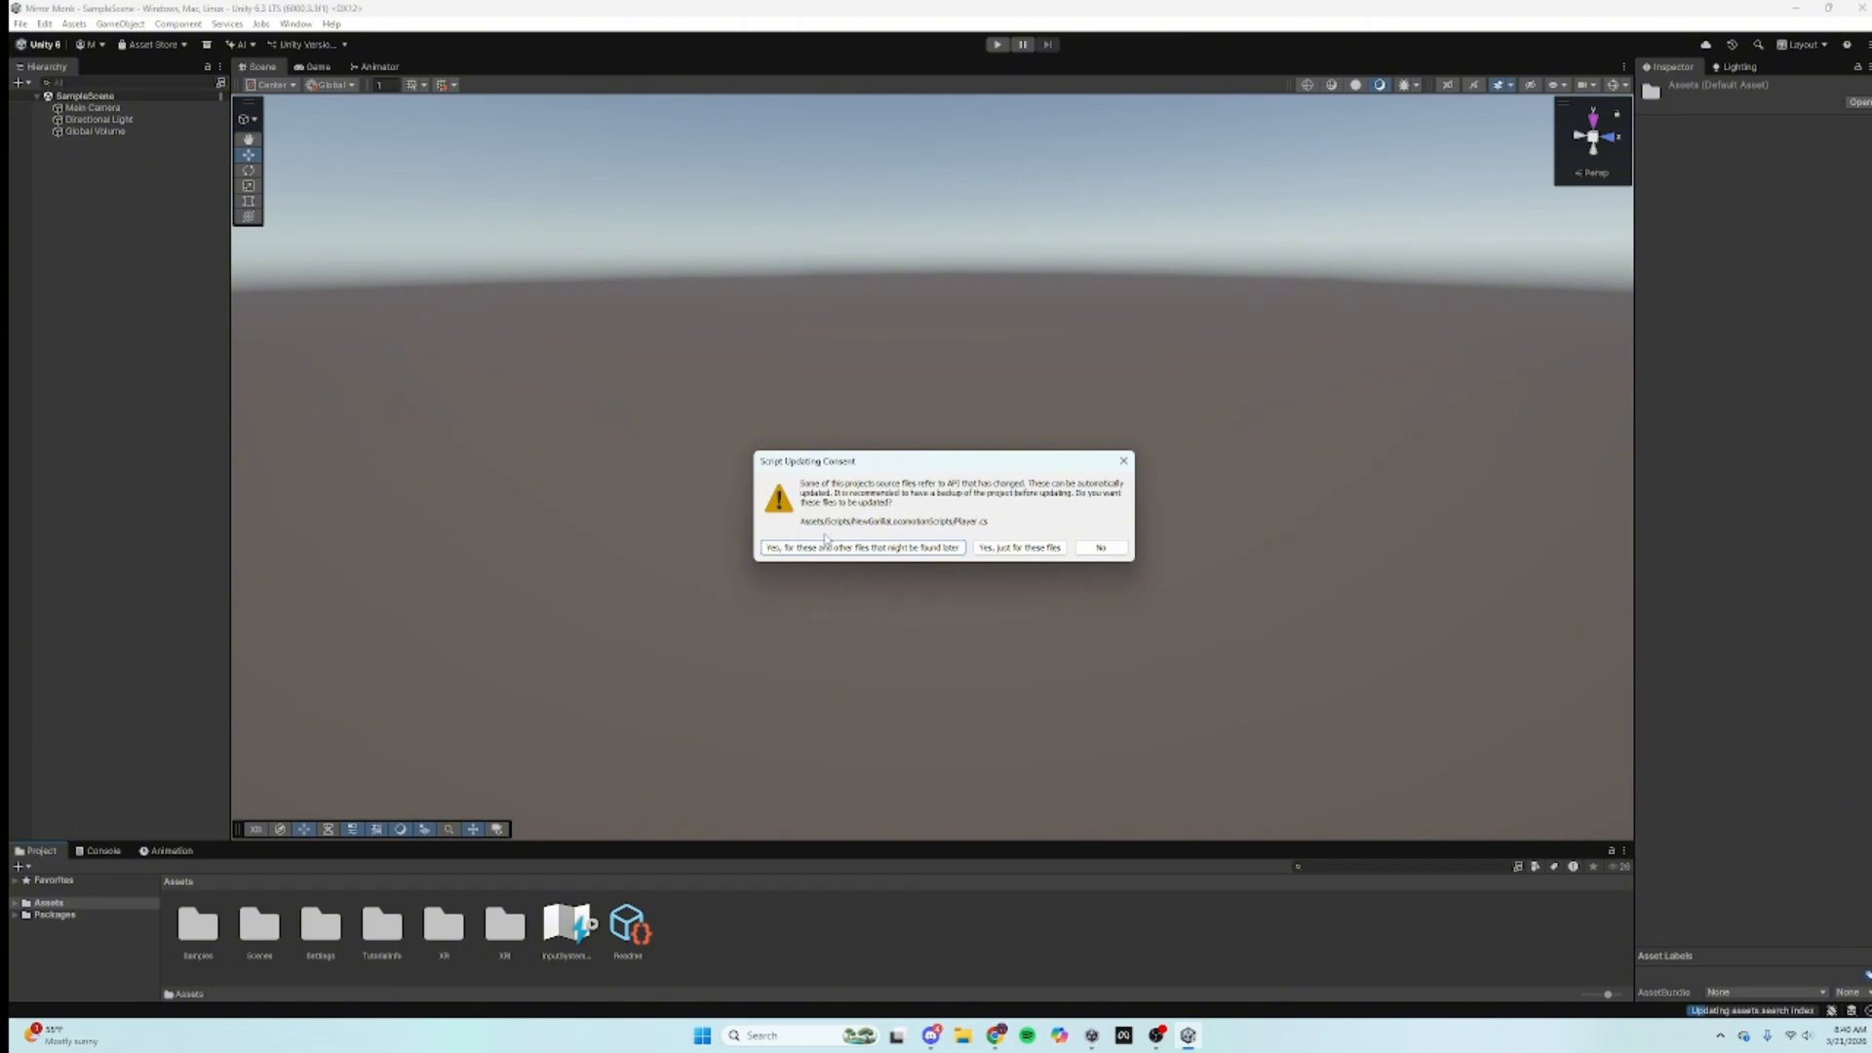
click(827, 547)
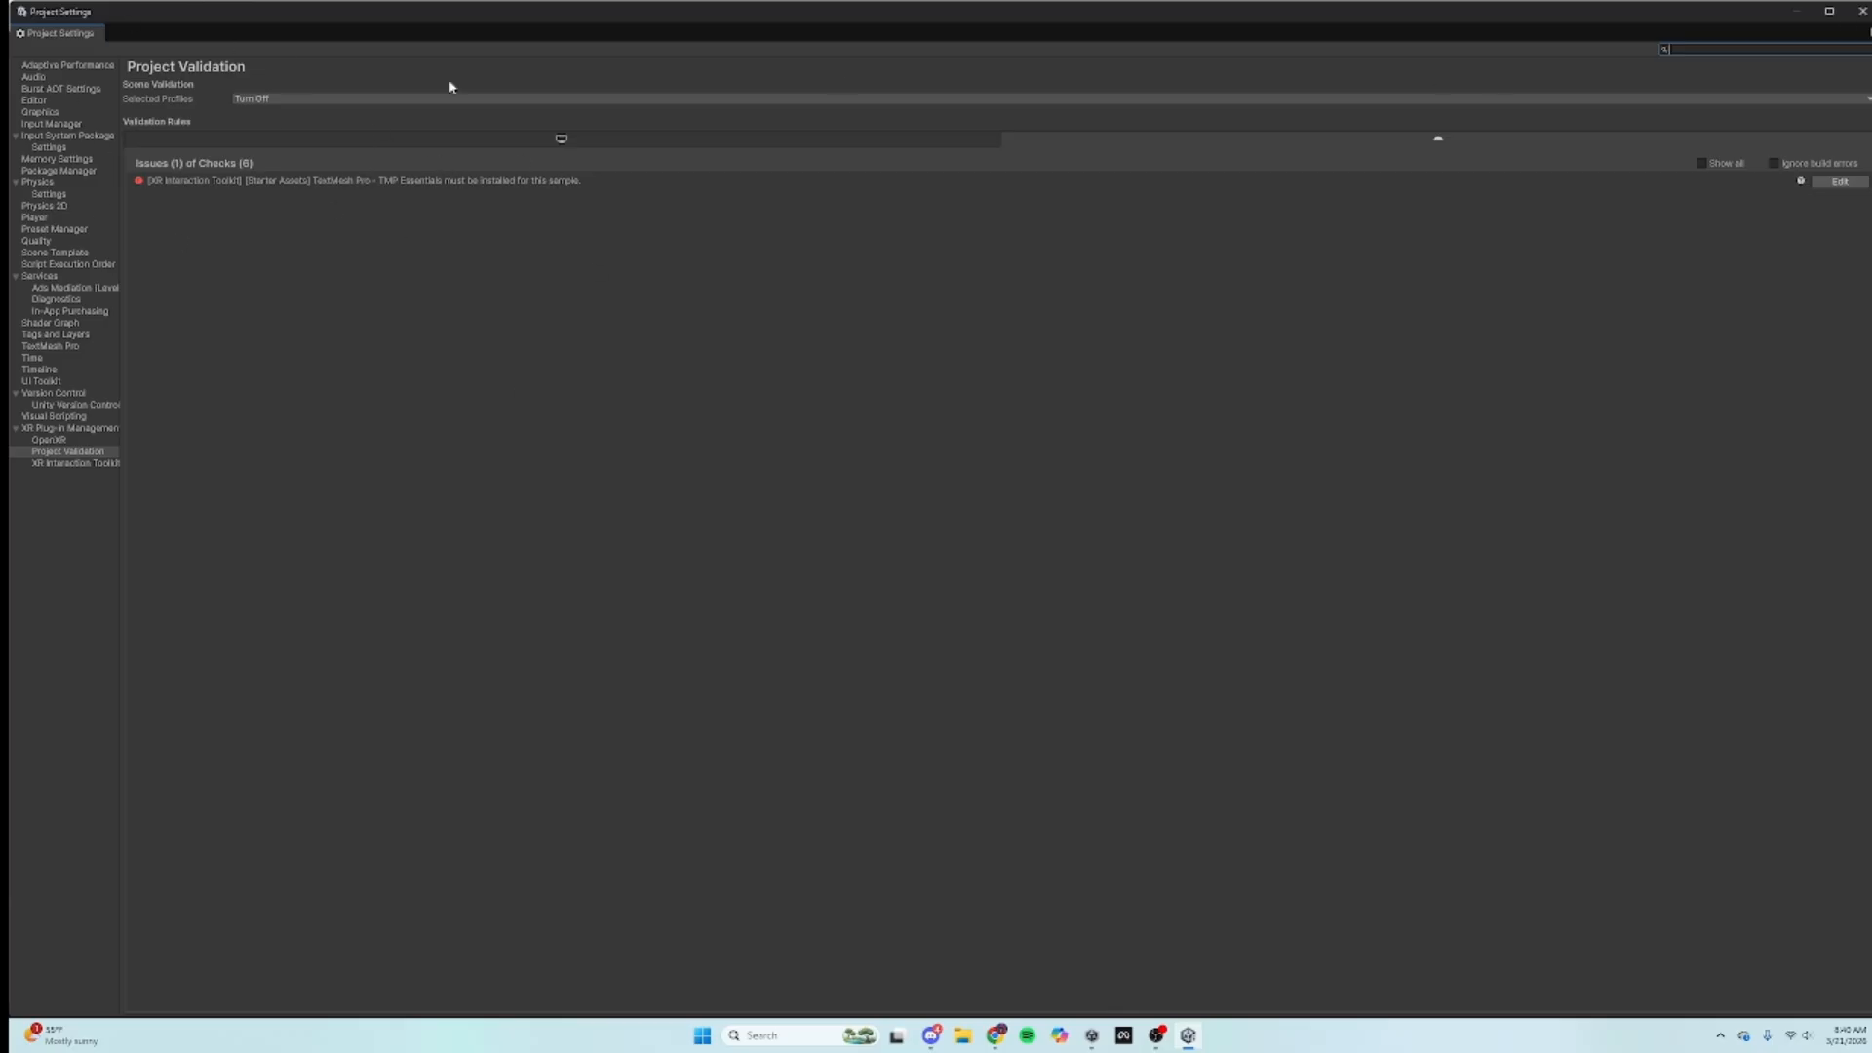
Step: Place the Gorilla Rig prefab from Resources/GorillaPrefabs into the scene
click(1864, 9)
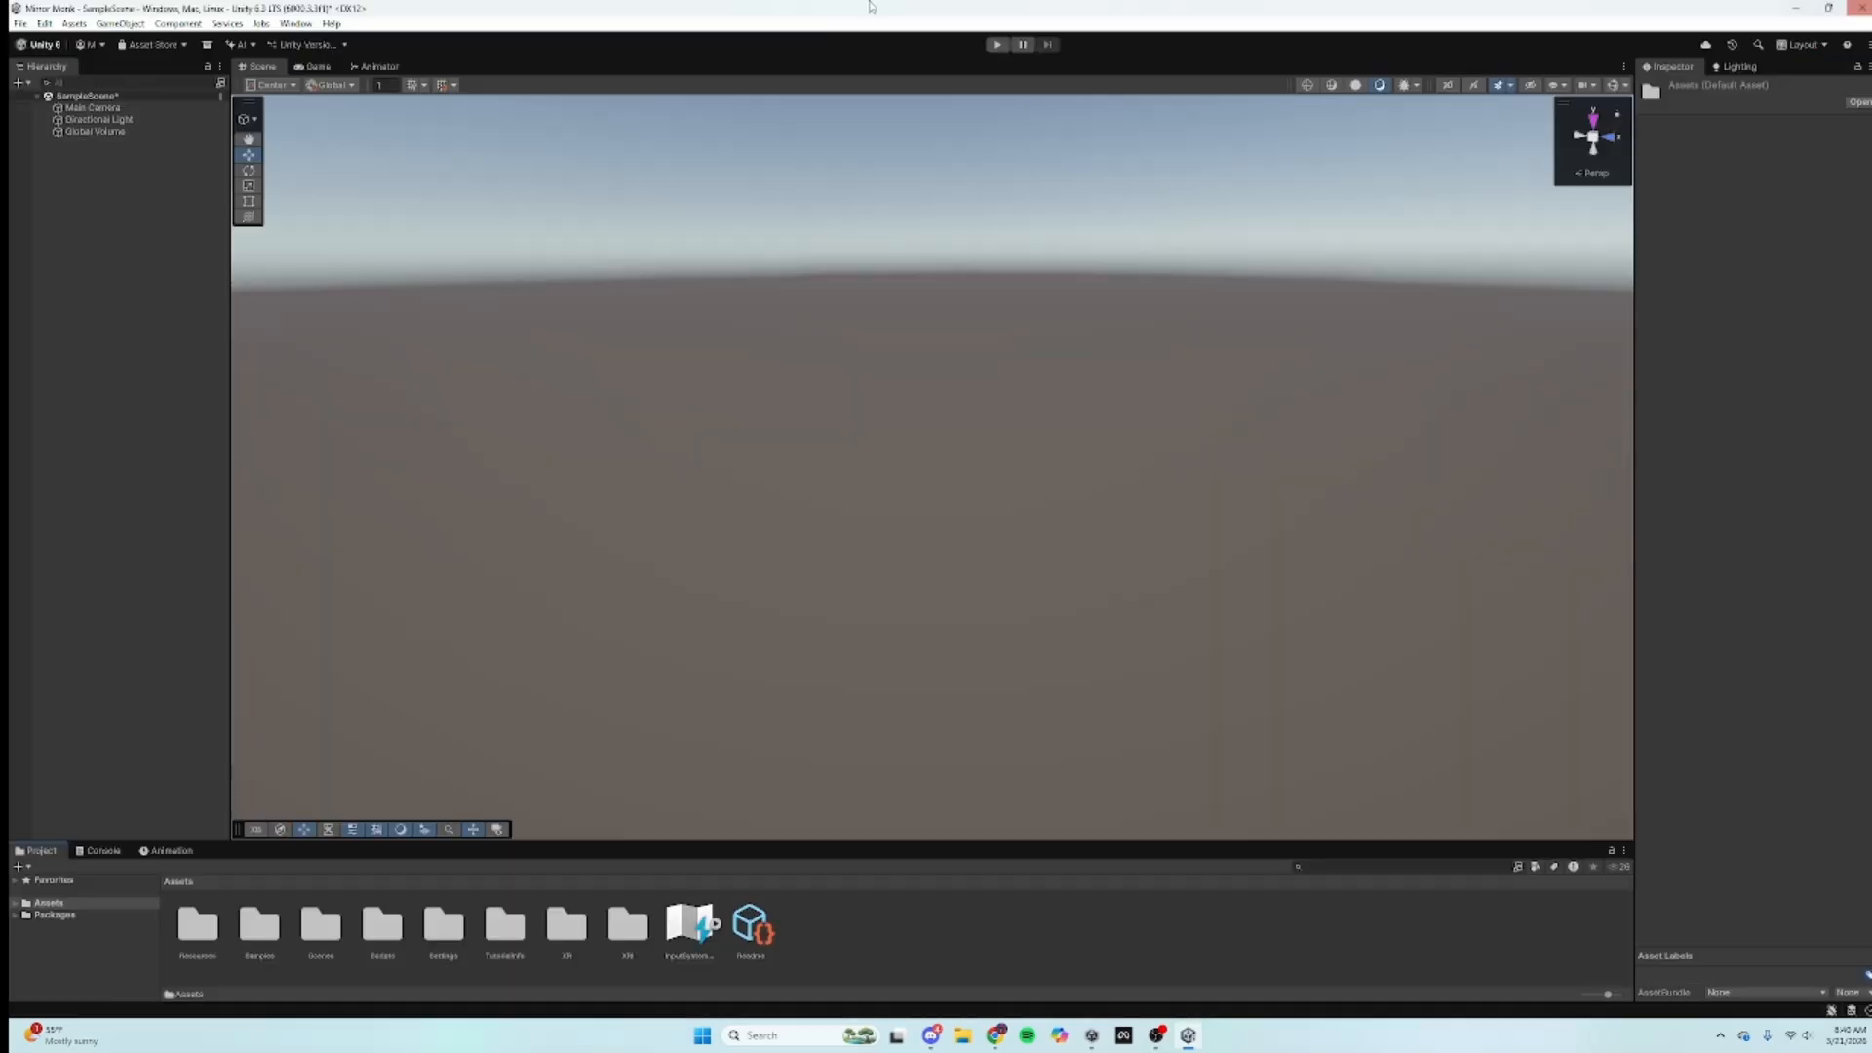
double_click(198, 925)
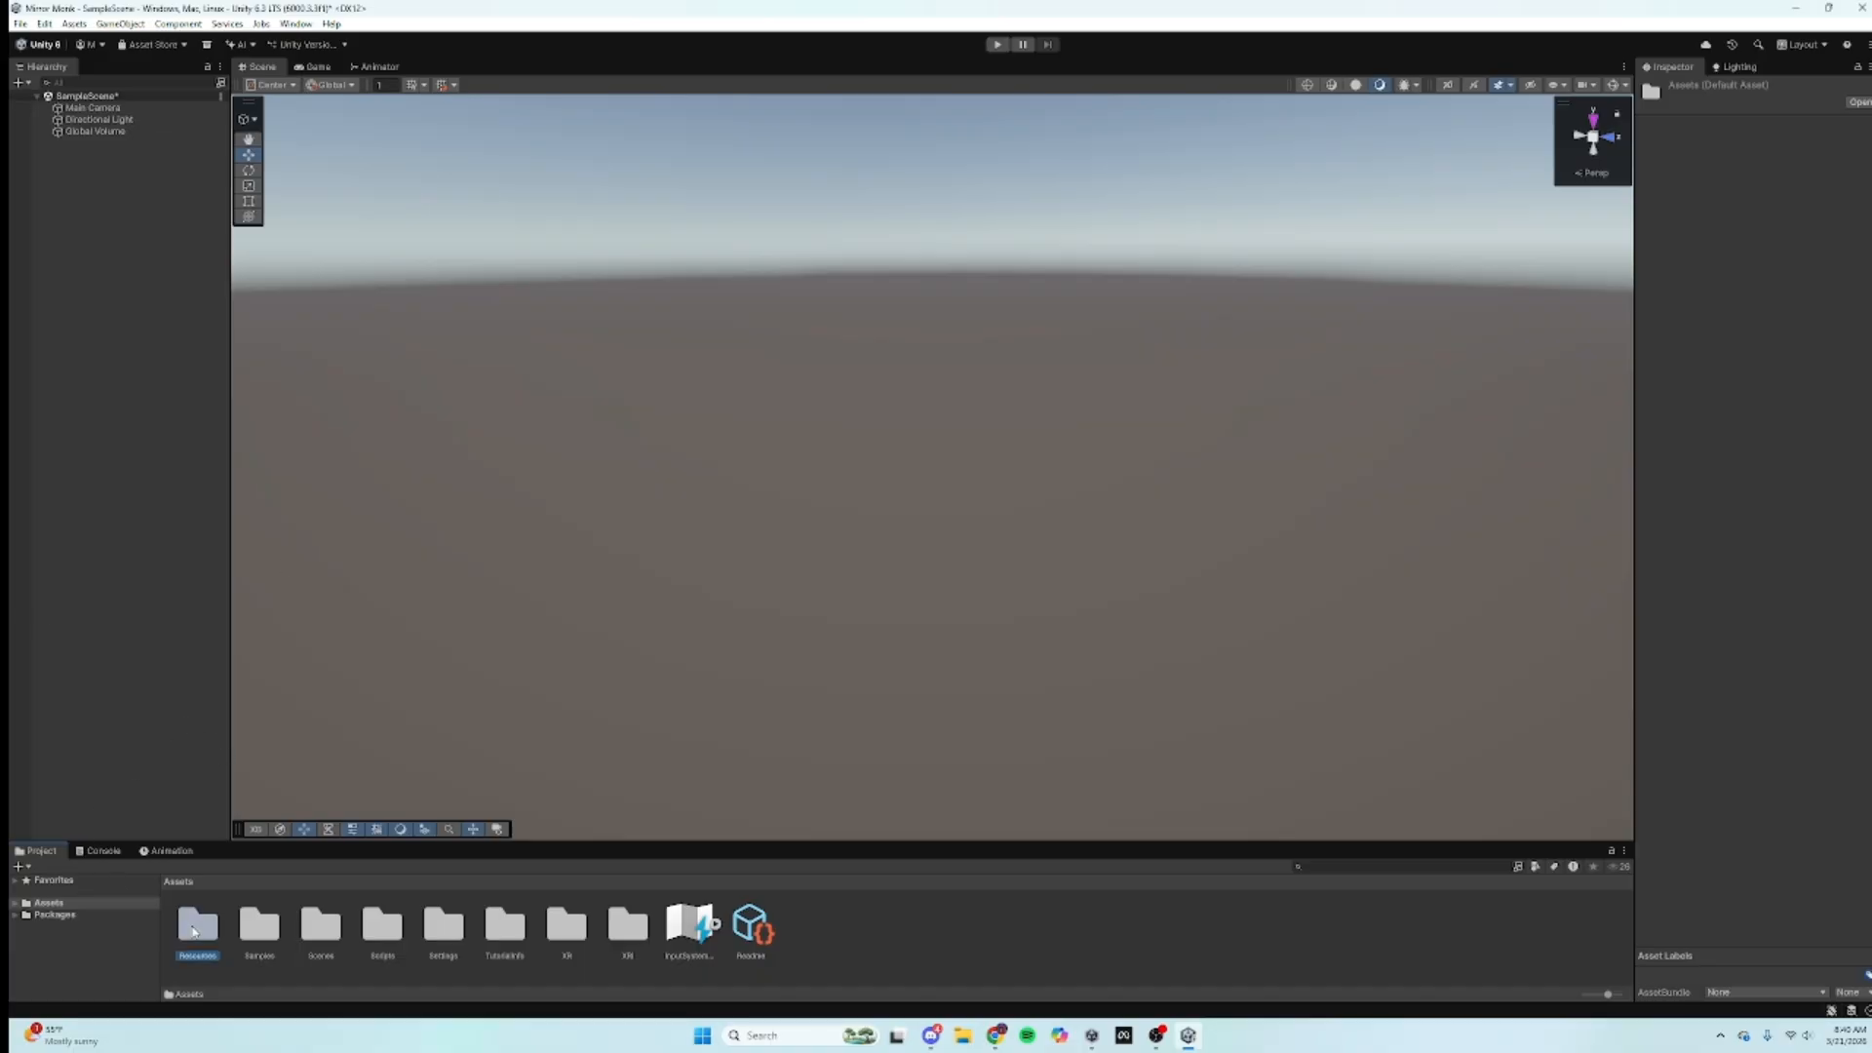
double_click(194, 931)
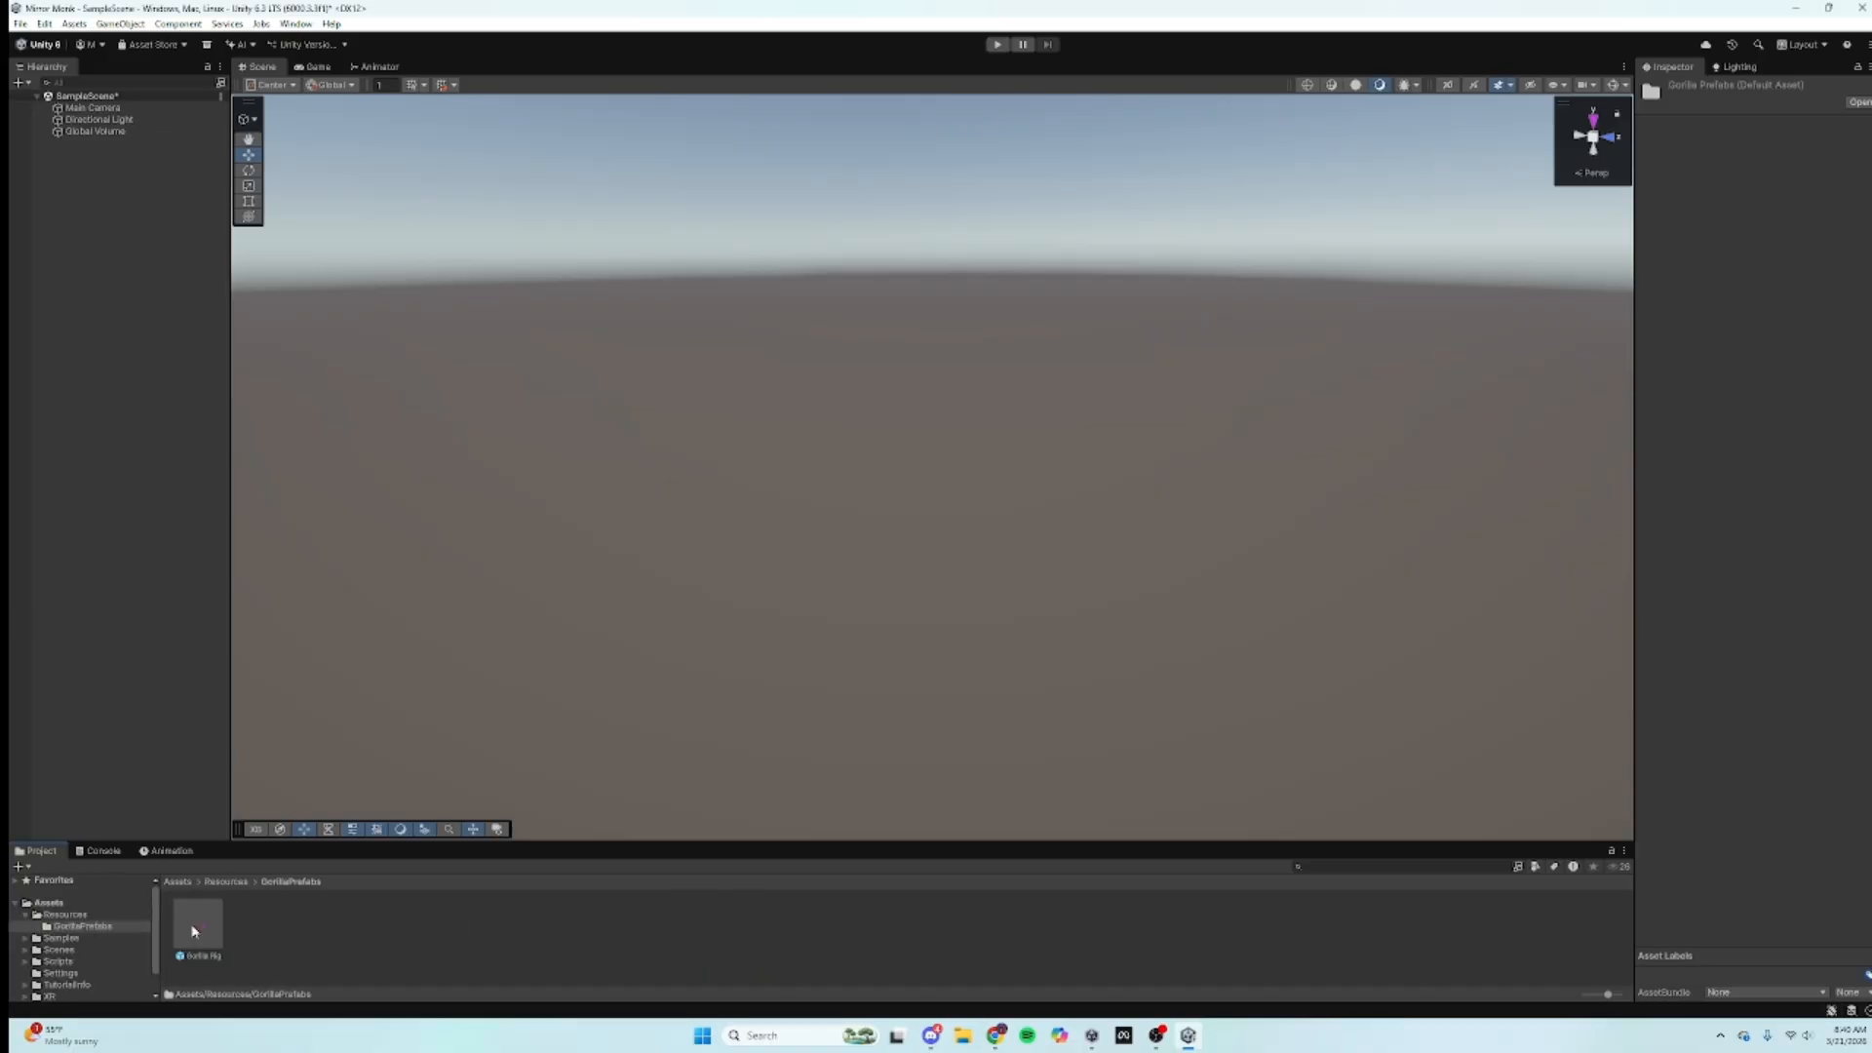
drag(198, 924, 656, 775)
Step: Add a 3D Cube and scale it into a thin flat slab
click(44, 185)
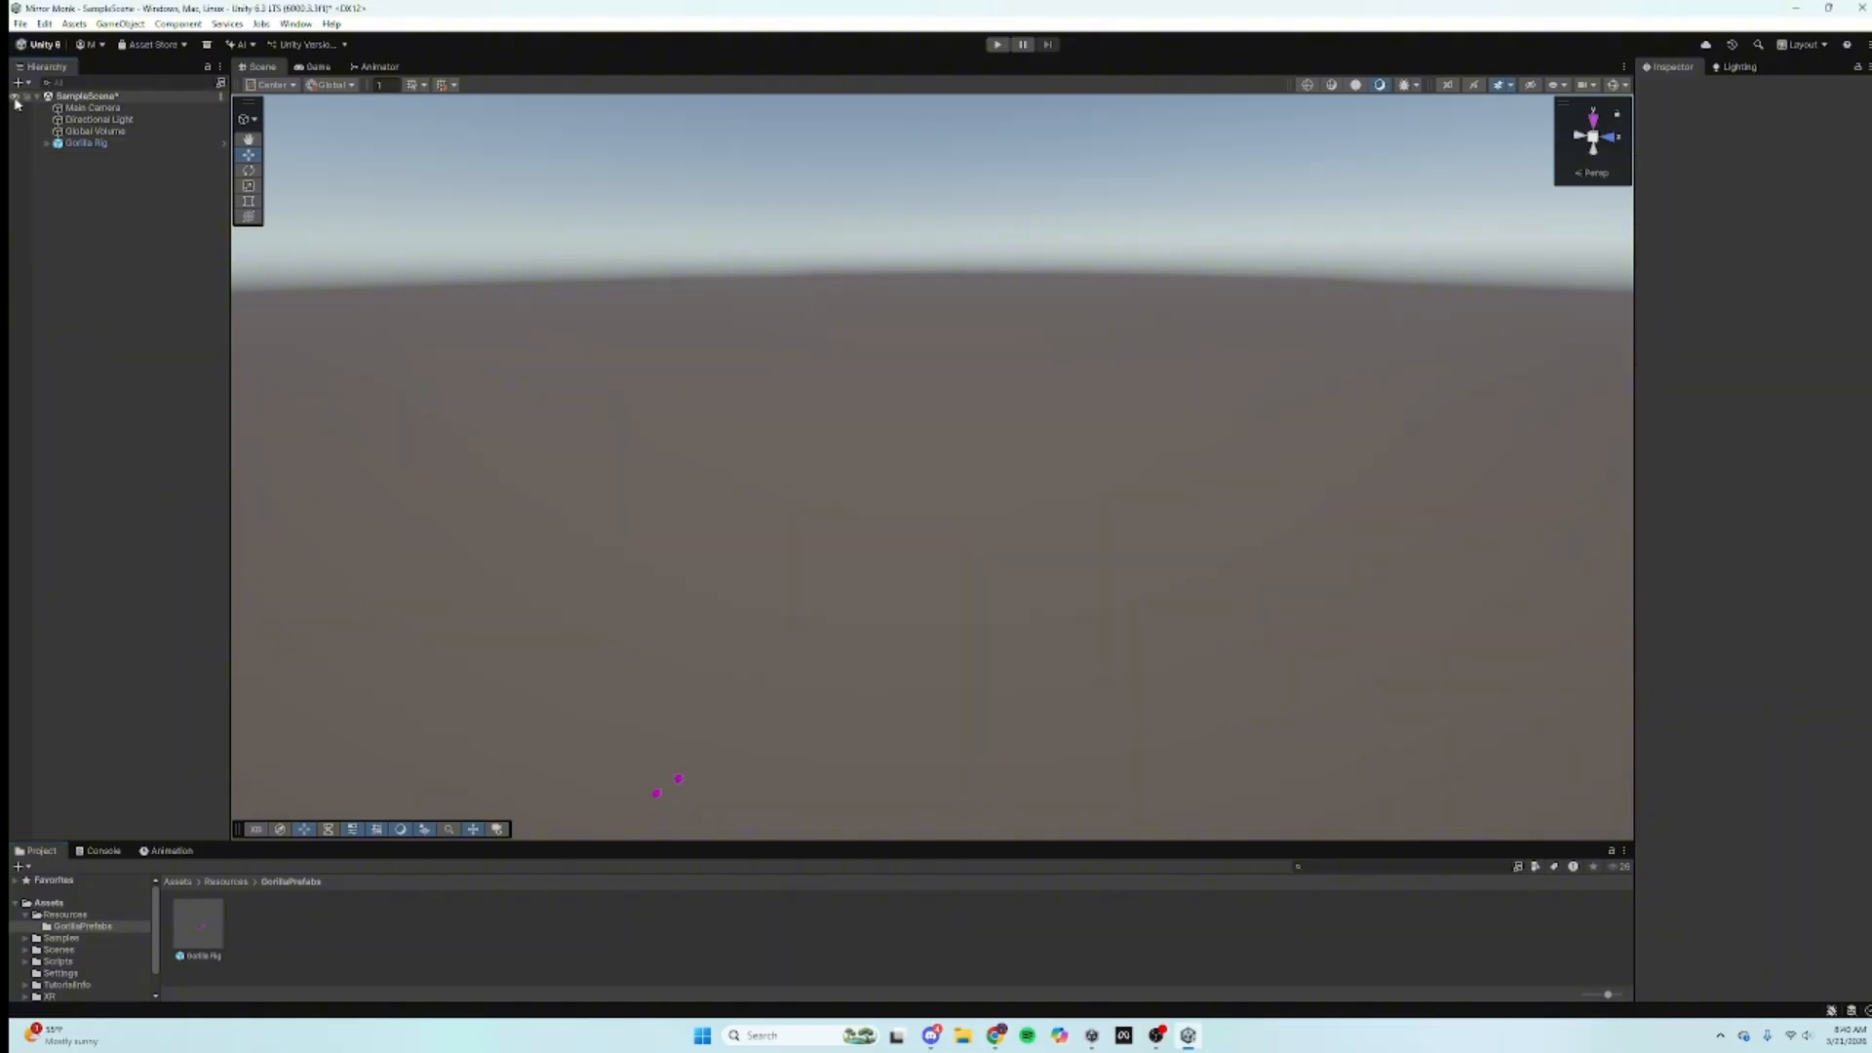
click(17, 83)
mouse_move(60, 154)
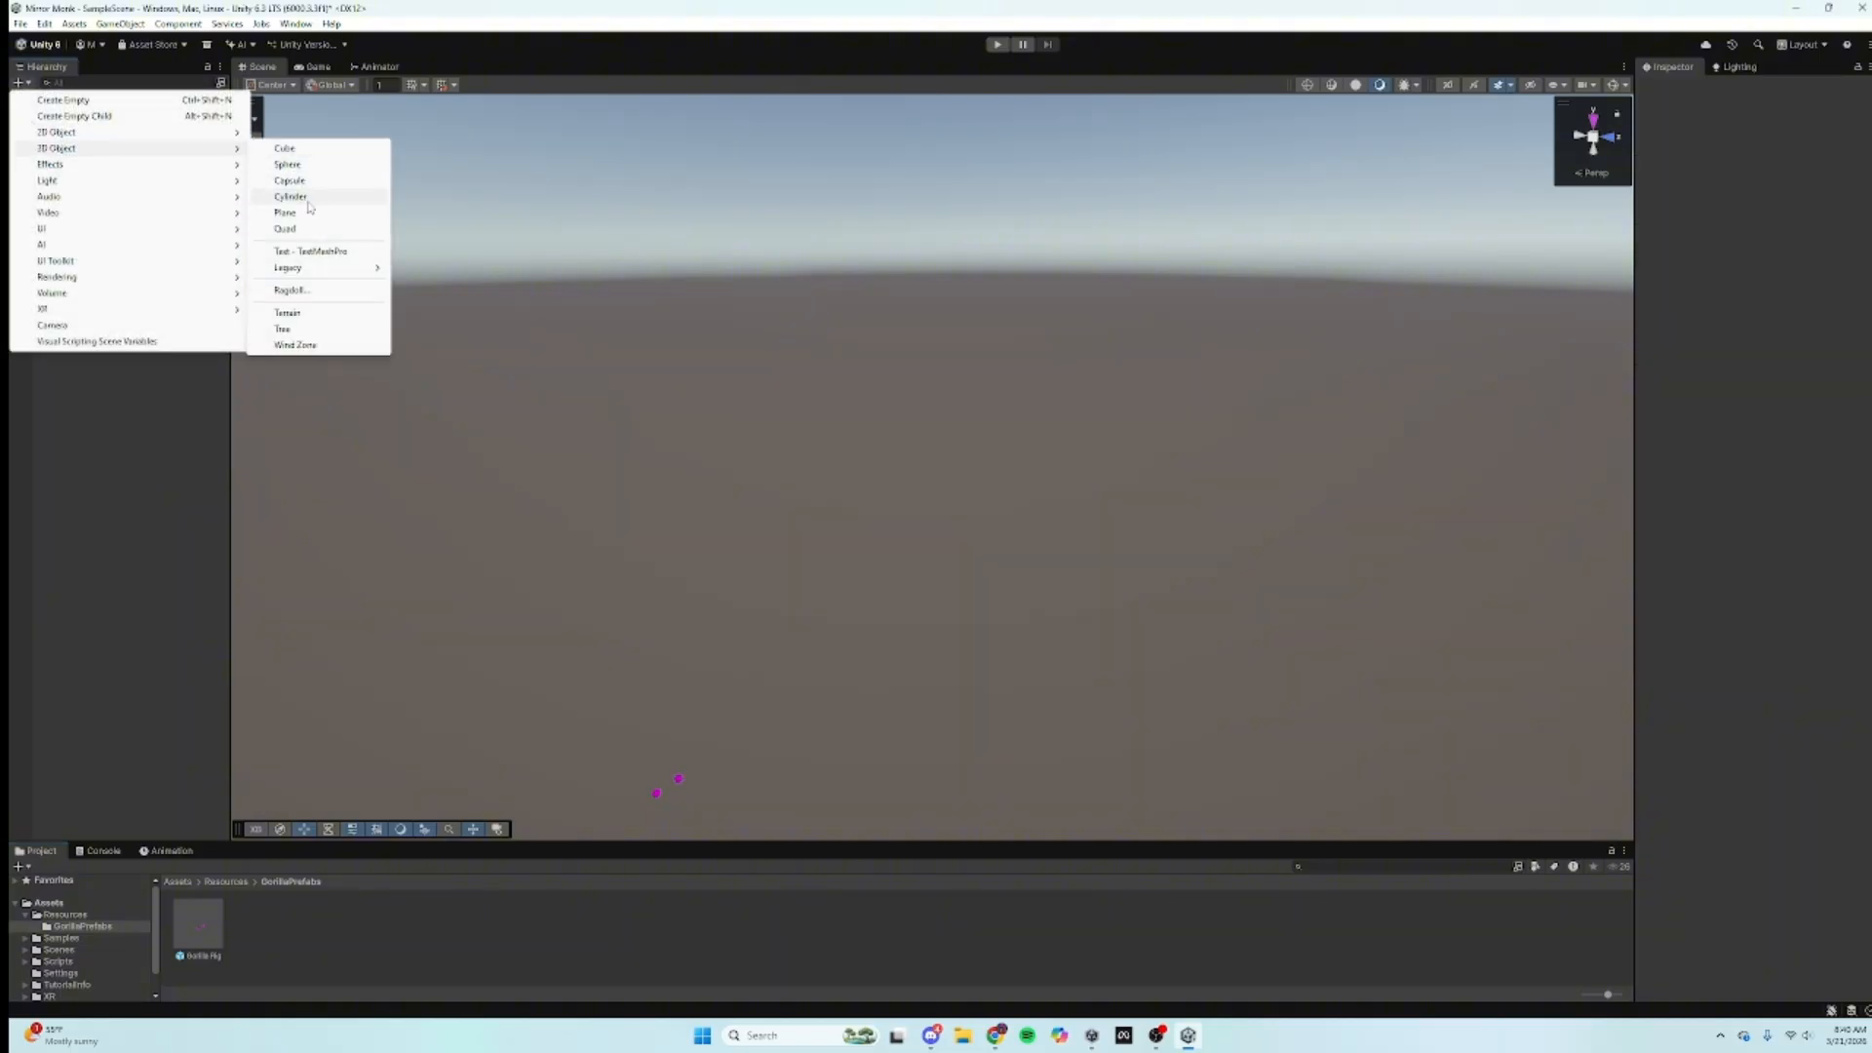
click(301, 153)
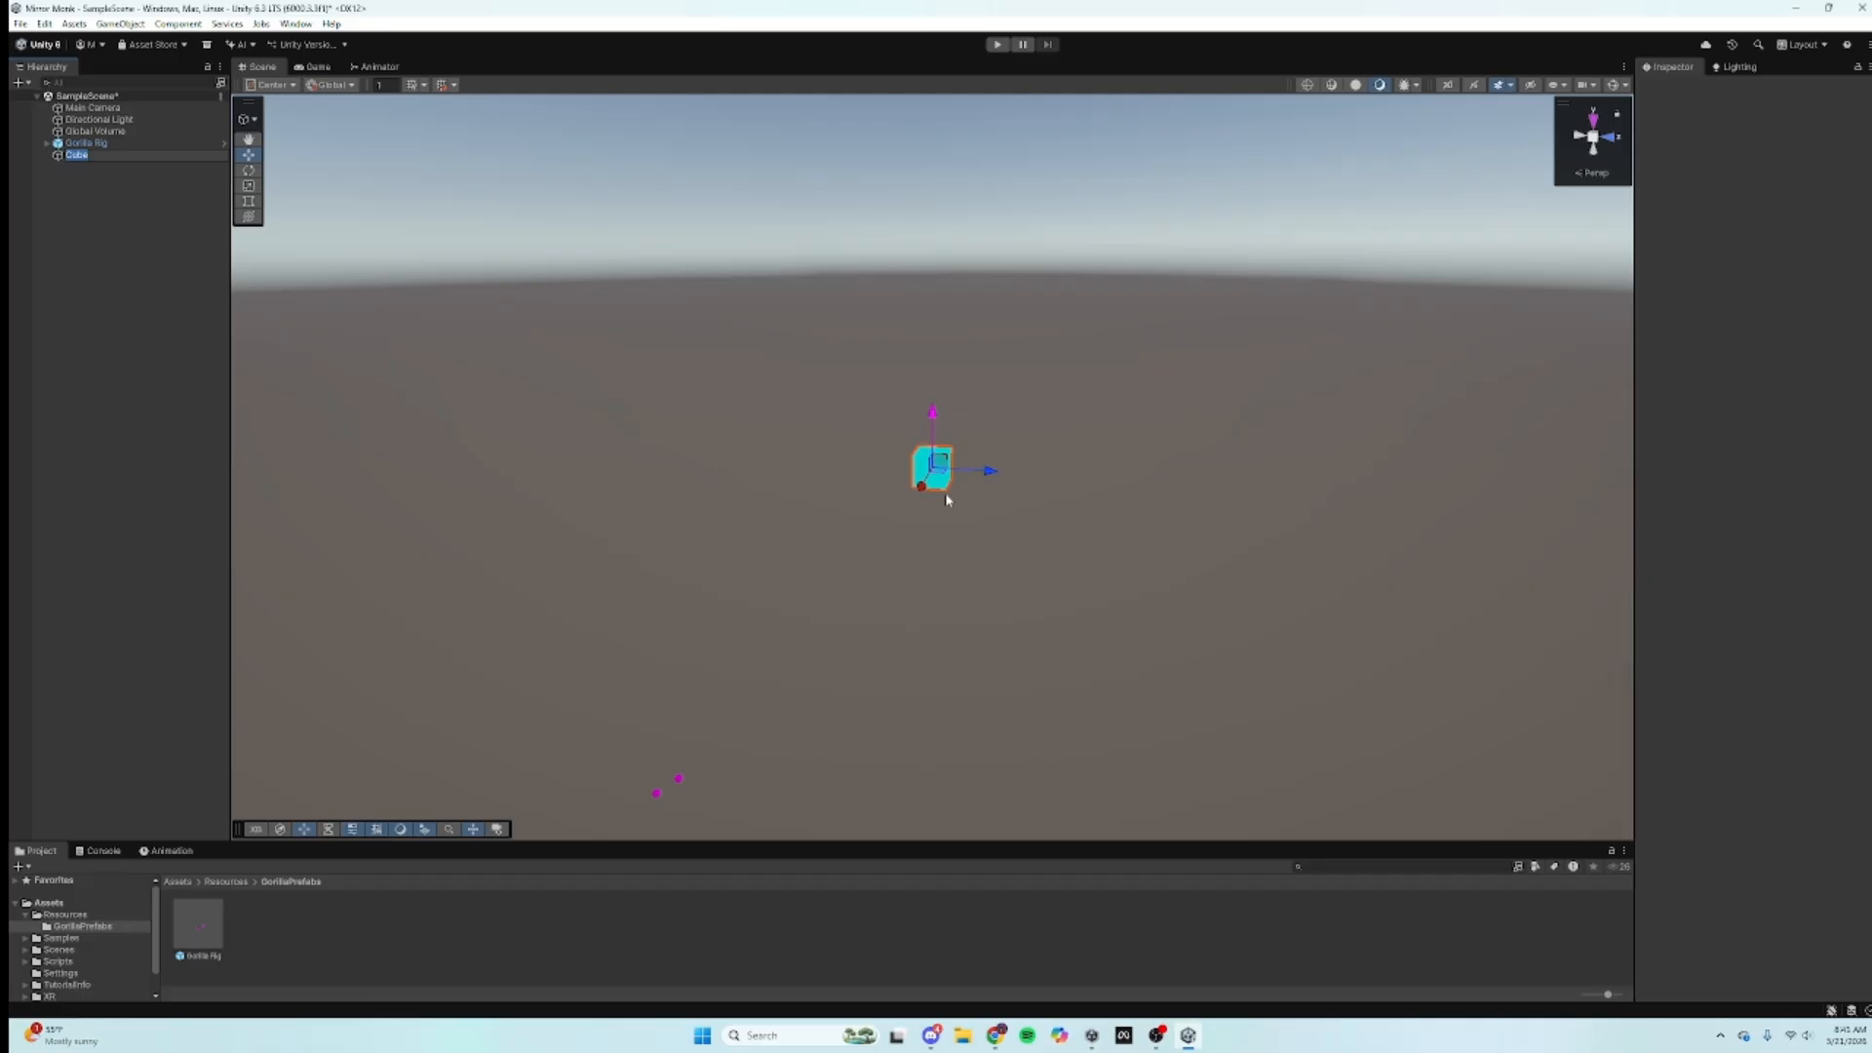
right_drag(945, 499, 751, 548)
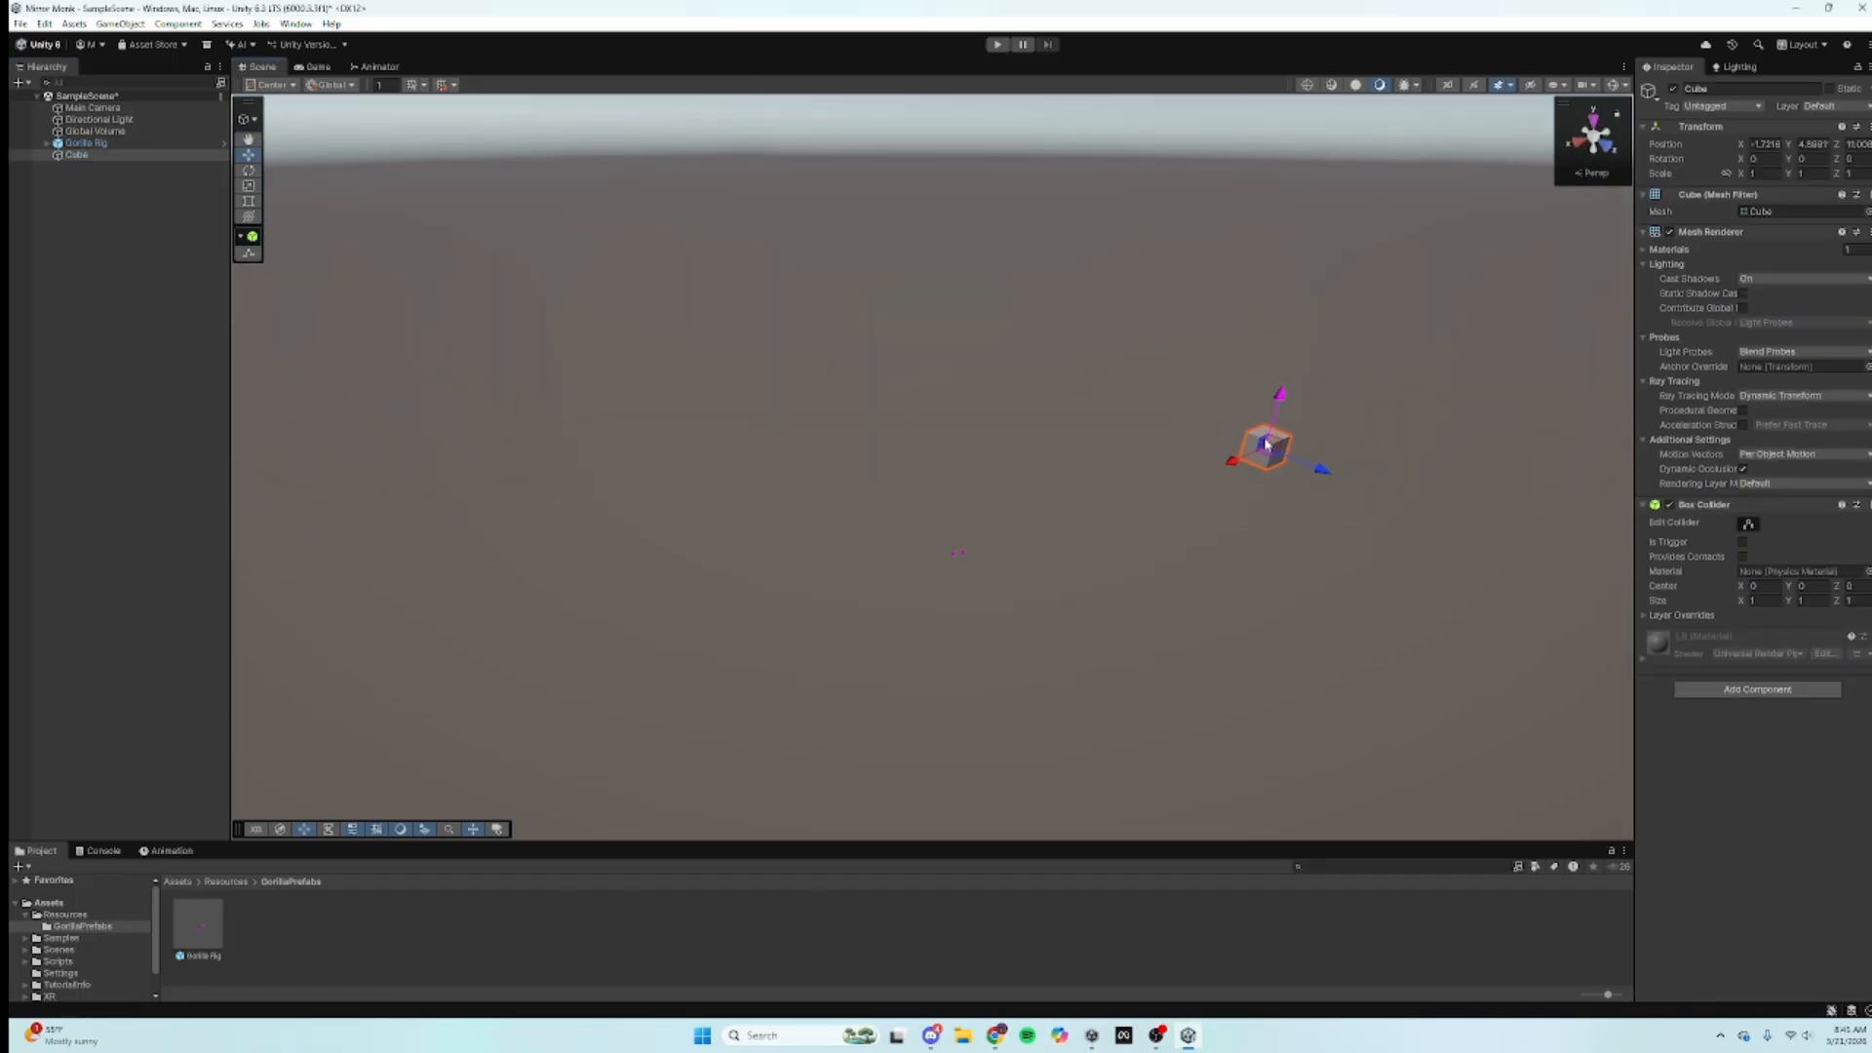
drag(1265, 445, 1018, 347)
click(247, 186)
mouse_move(977, 524)
mouse_down()
mouse_move(999, 580)
mouse_move(991, 552)
mouse_up()
Step: Lower and slide the flattened cube into position as the platform
click(249, 155)
key(w)
right_drag(996, 552, 1105, 583)
key(a)
key(w)
drag(1114, 616, 1027, 615)
Step: Run the scene in Play mode, then close Project Settings
click(918, 366)
right_drag(918, 366, 1078, 322)
key(w)
key(s)
key(a)
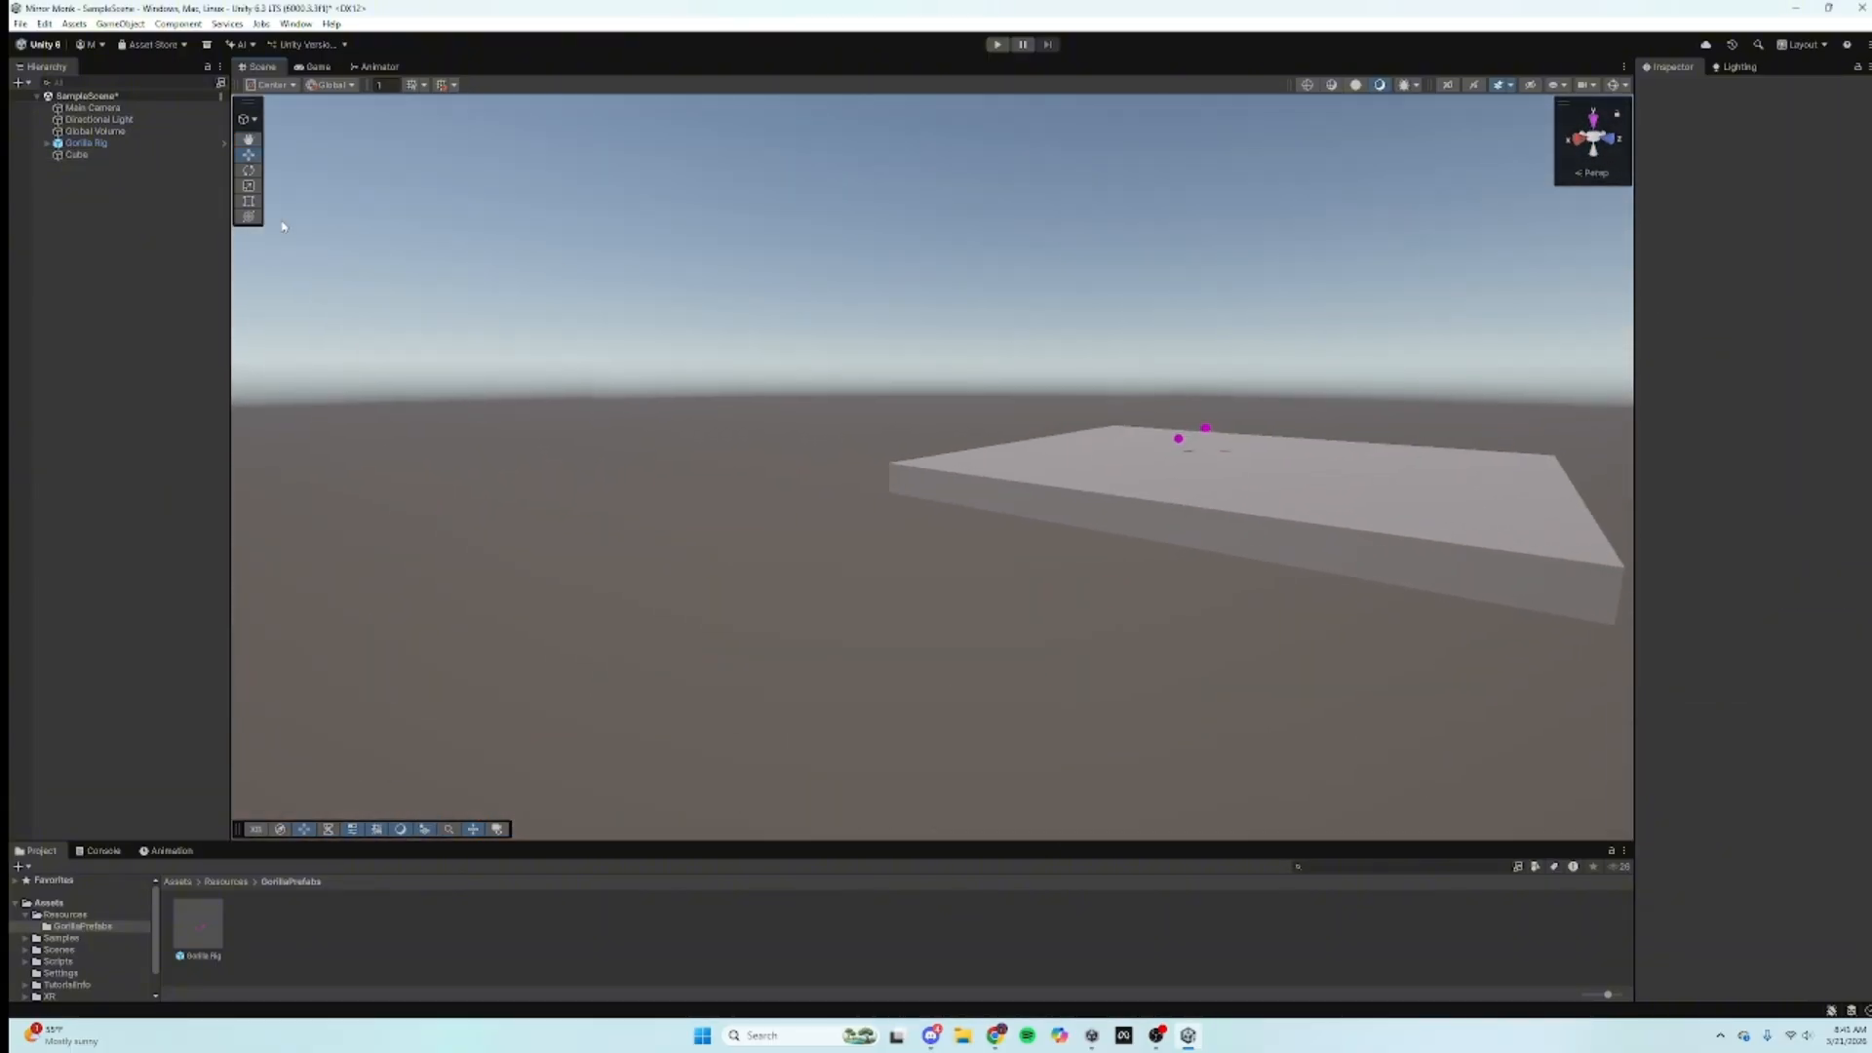
click(999, 44)
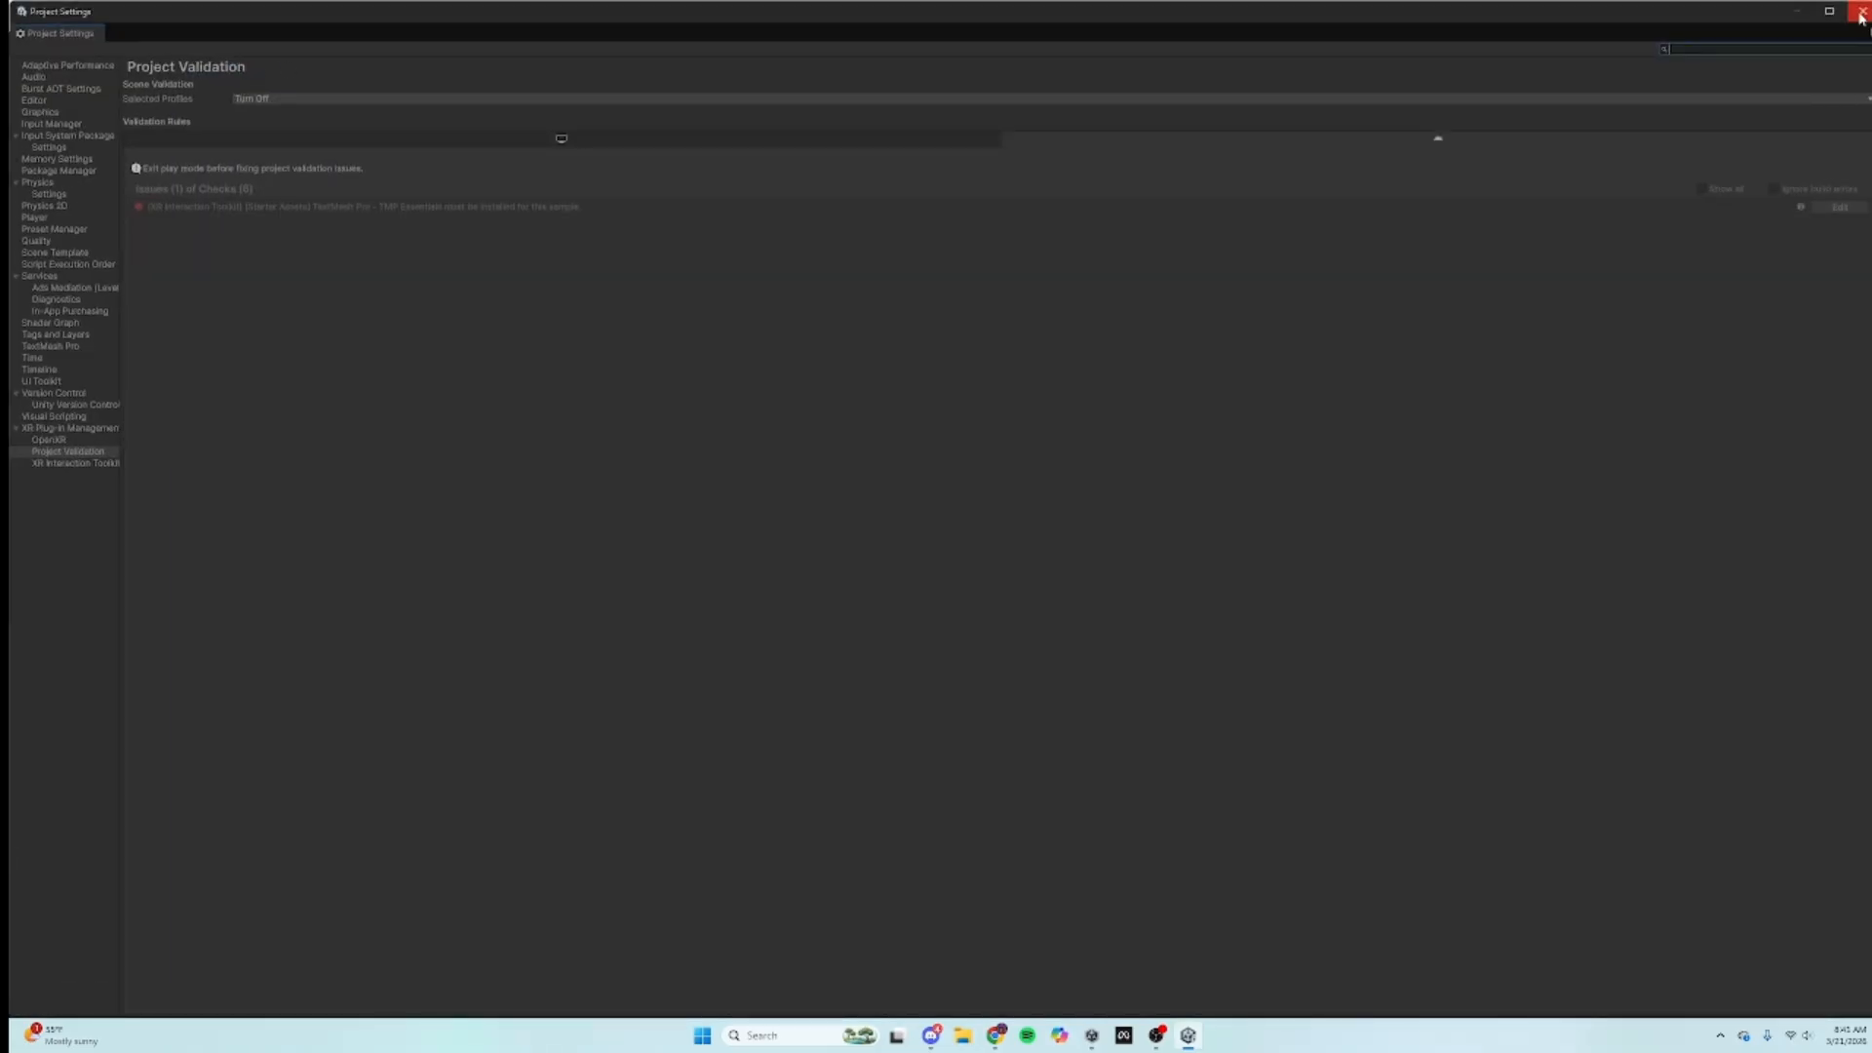
click(1861, 12)
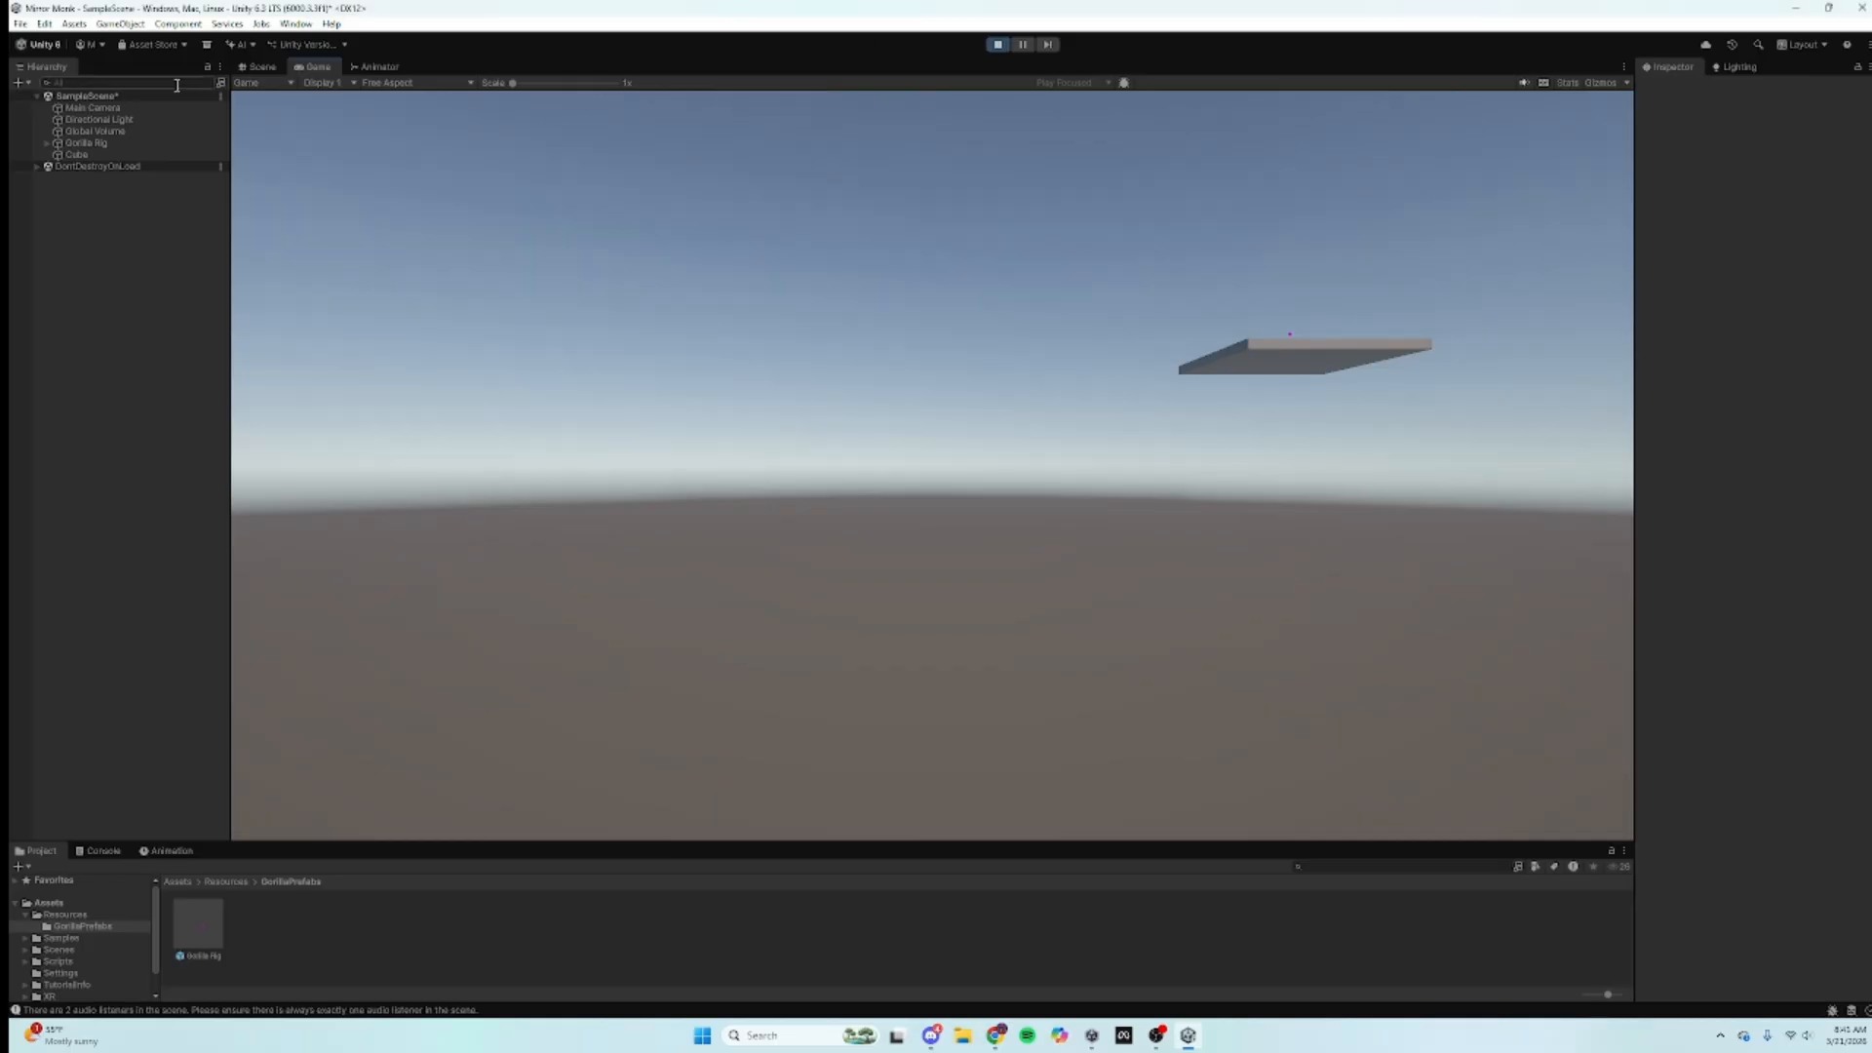
Step: Expand Gorilla Rig down to the LeftHand Controller, then stop Play mode
click(261, 67)
click(45, 142)
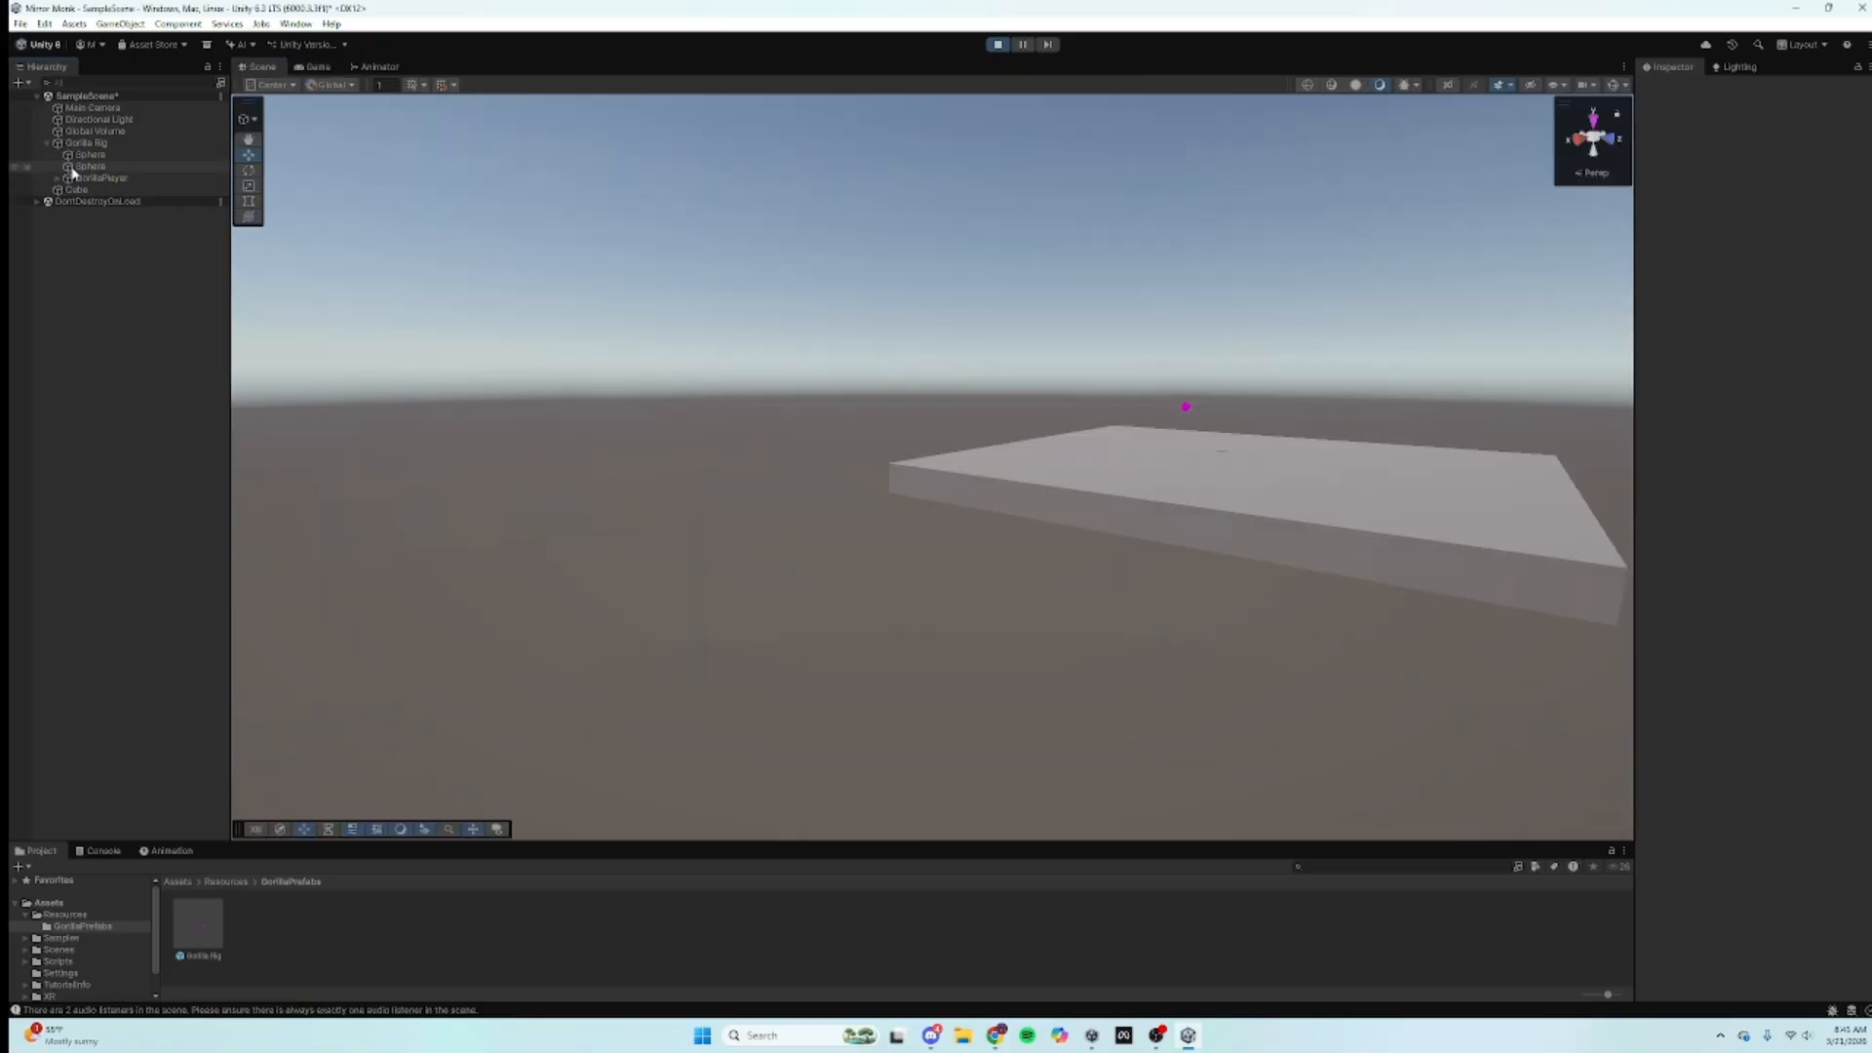
click(57, 178)
double_click(127, 200)
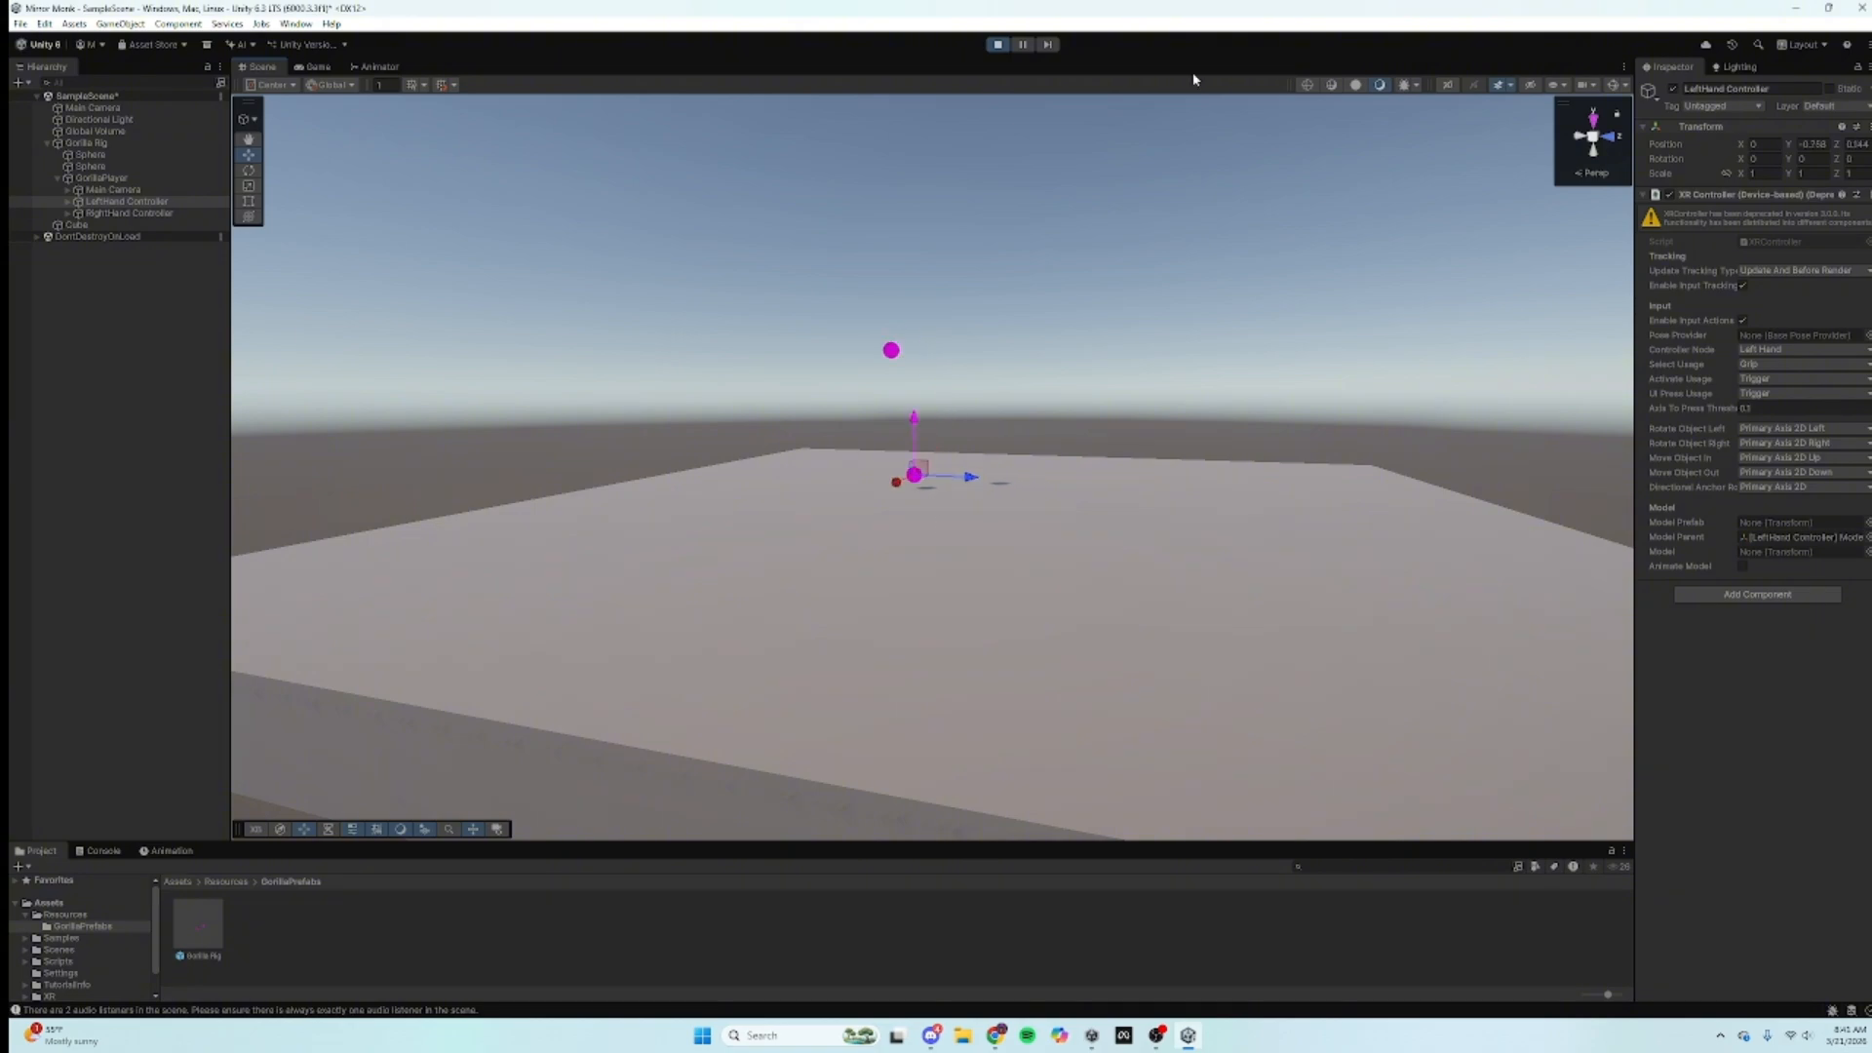
click(998, 43)
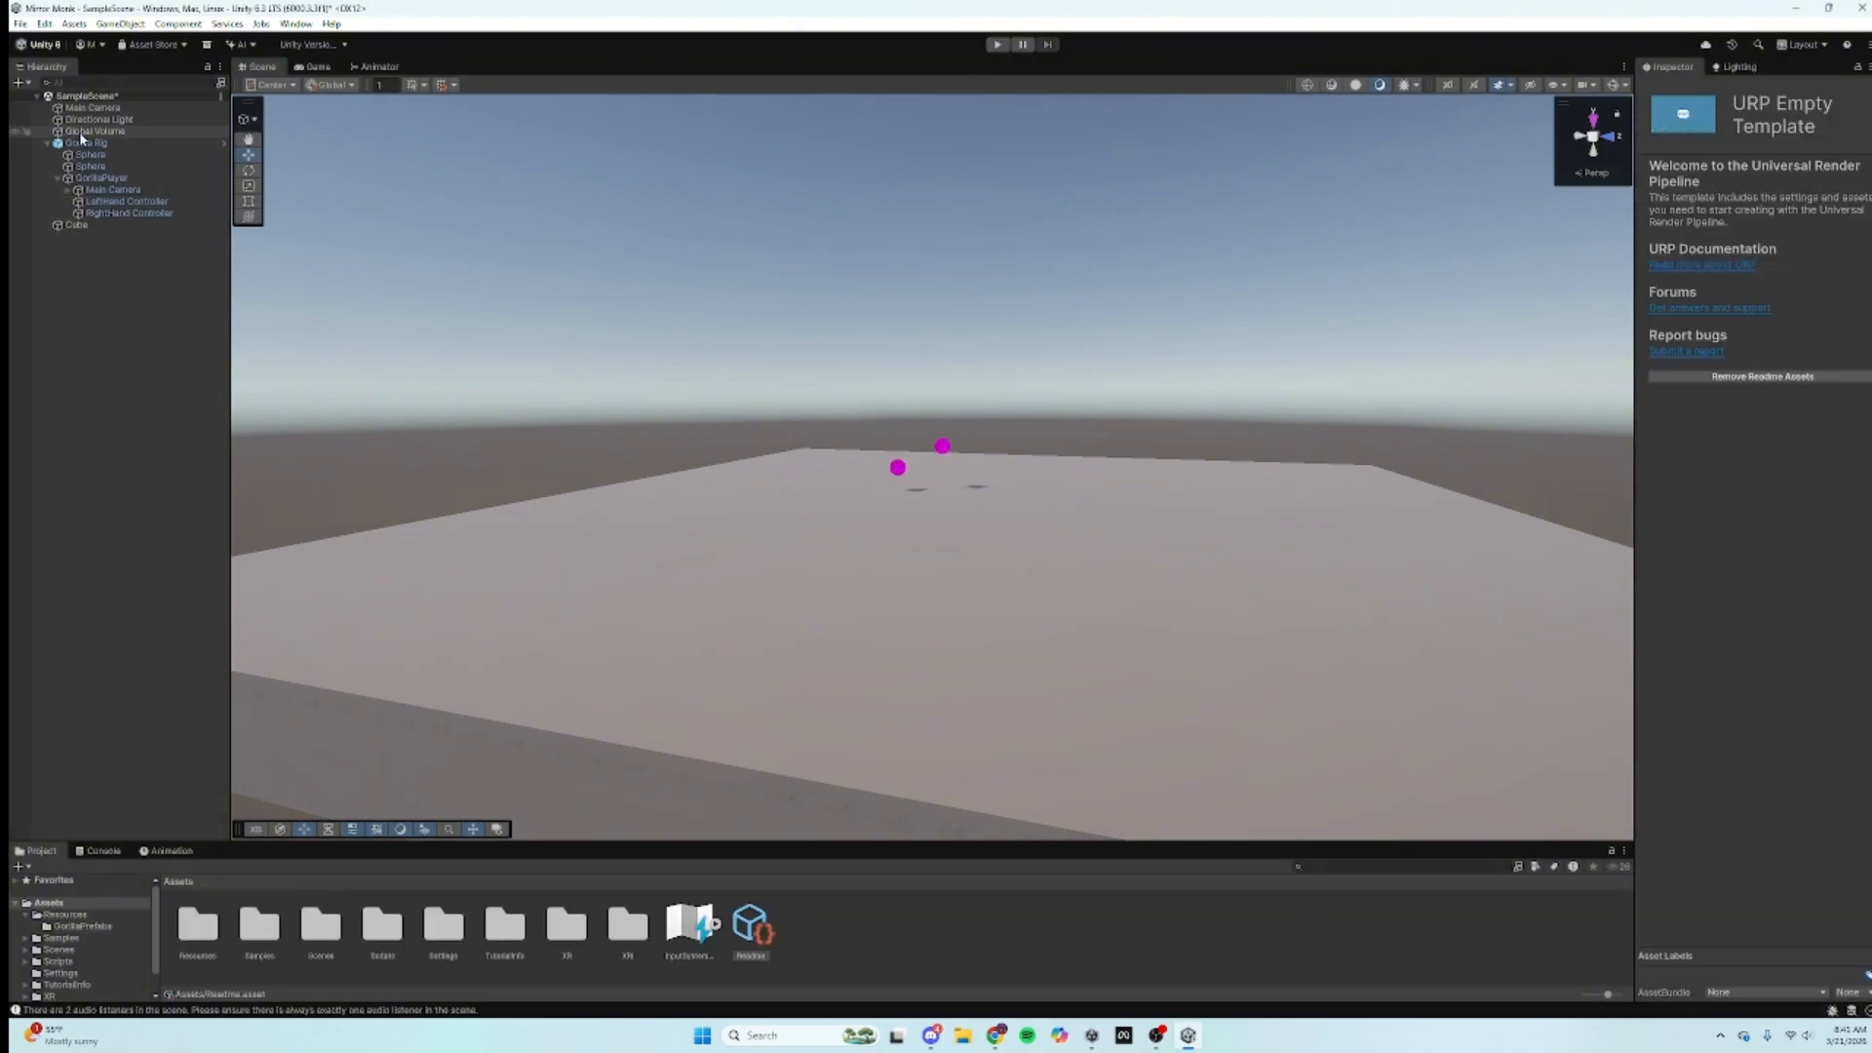
Step: Delete the top-level Main Camera and swap Gorilla Rig's XR Rig component for XR Origin
right_click(97, 110)
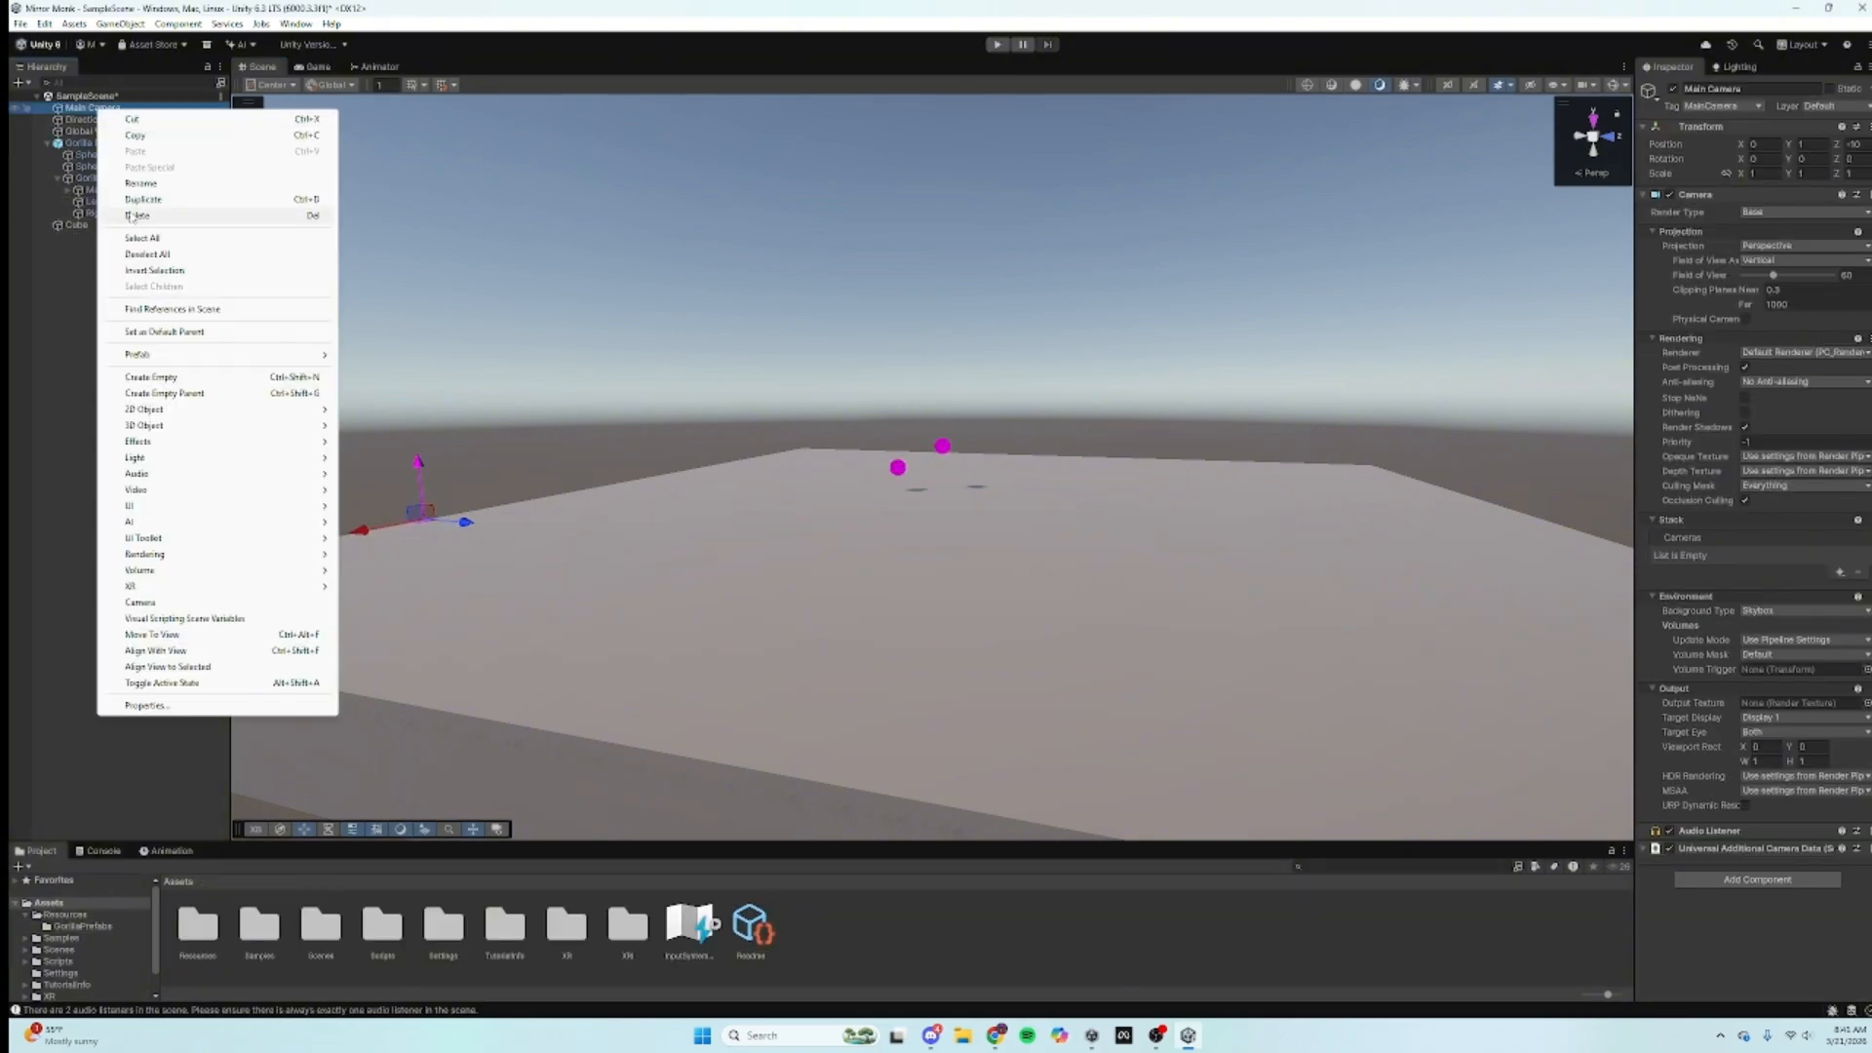
click(134, 215)
click(148, 132)
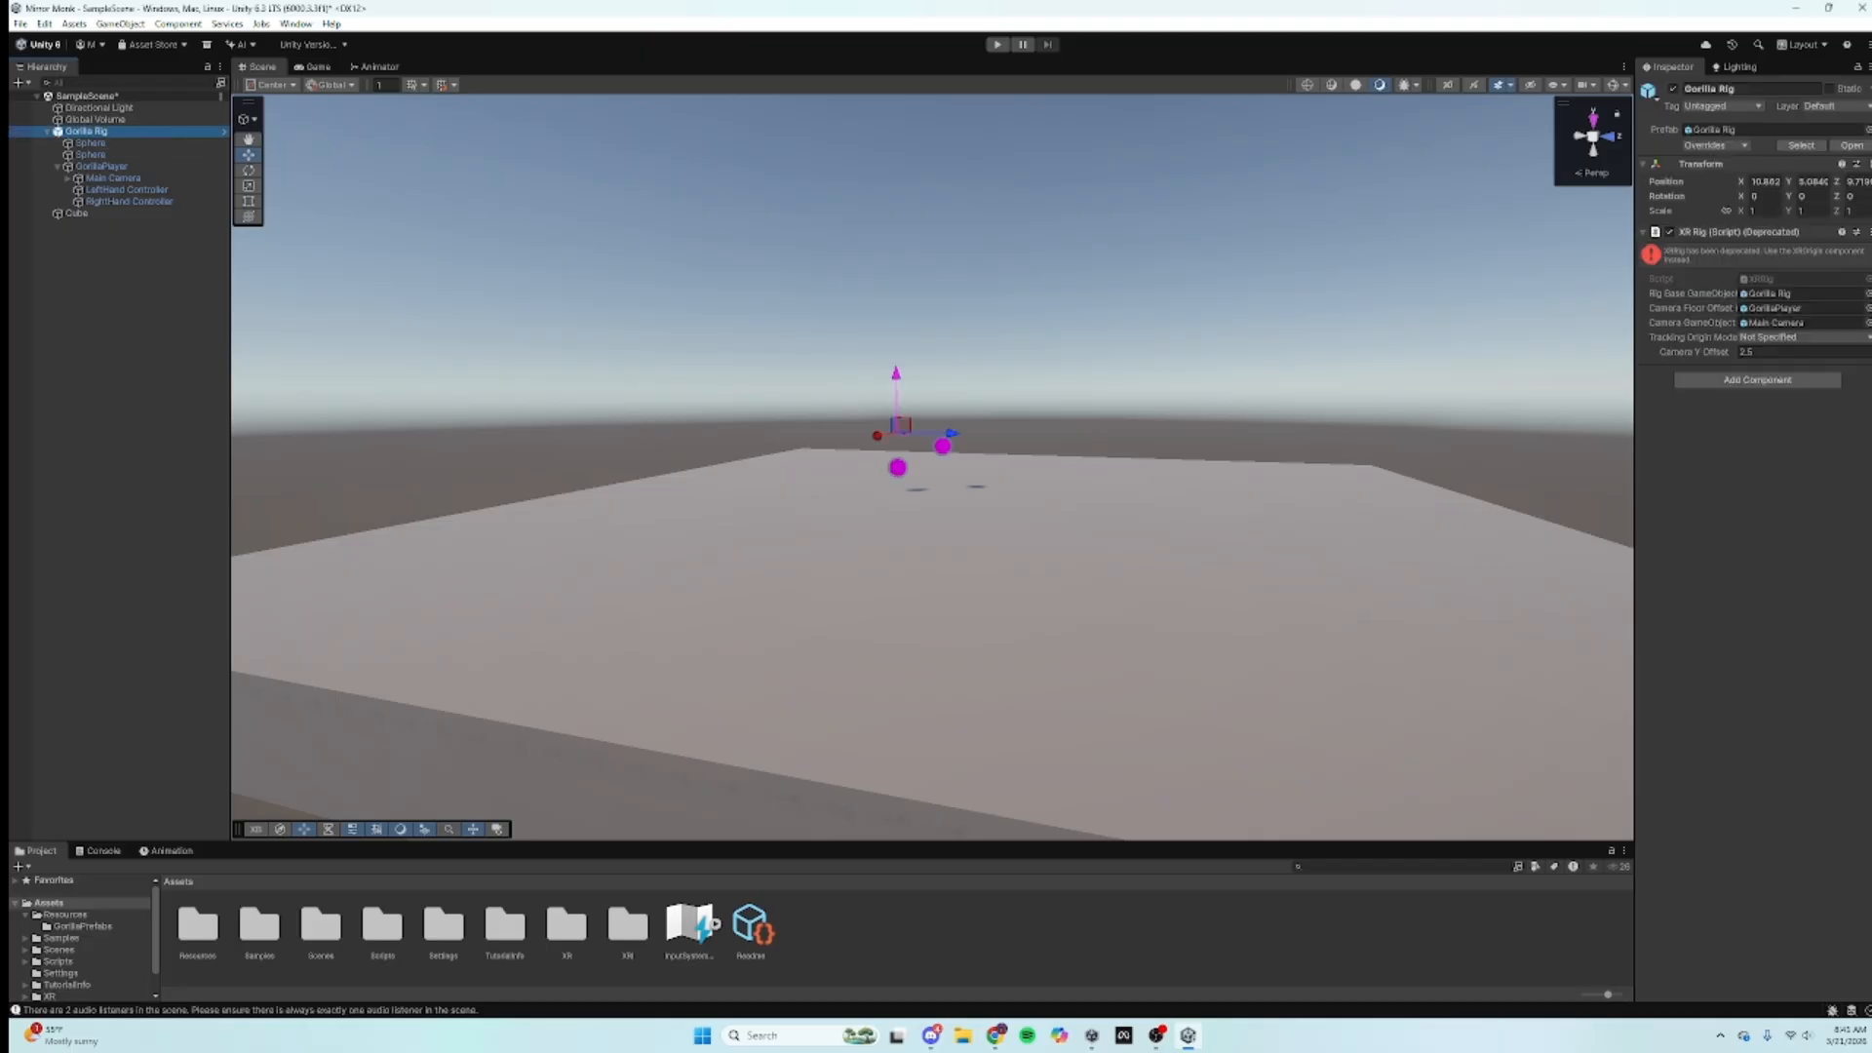
click(1868, 233)
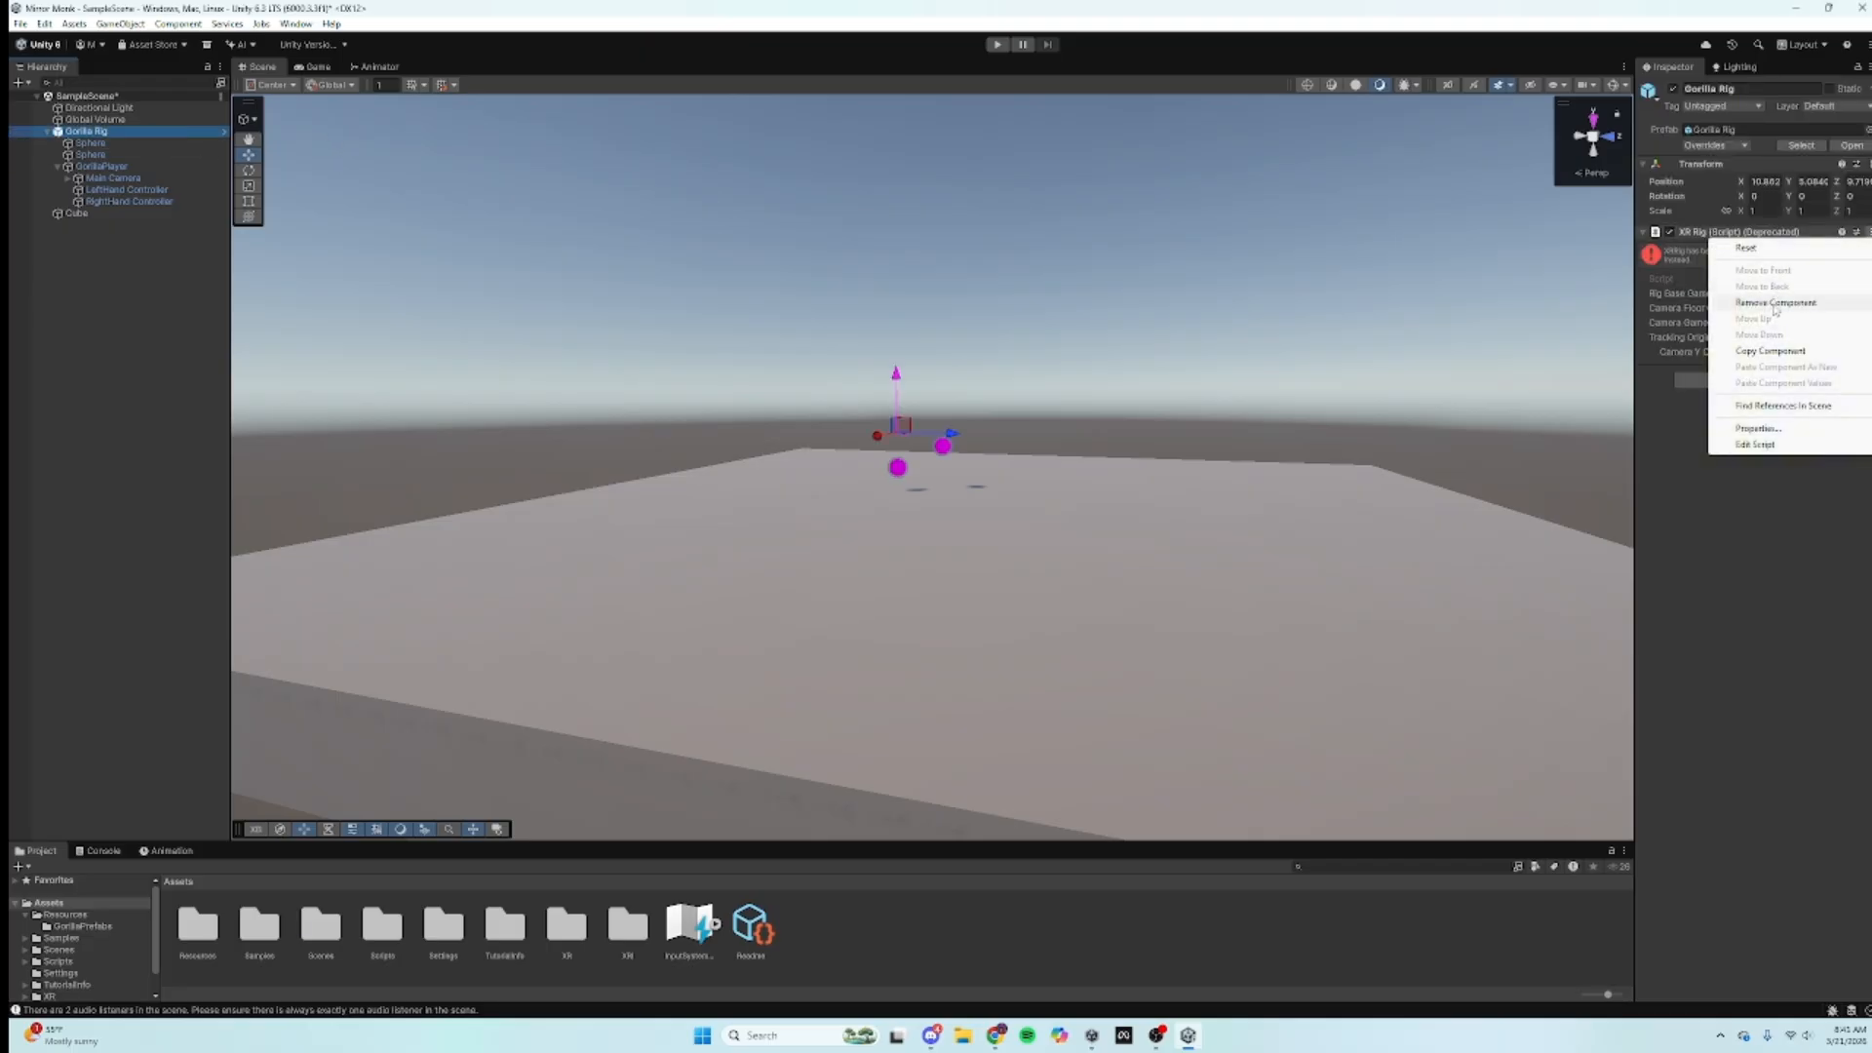
click(1760, 277)
click(1758, 258)
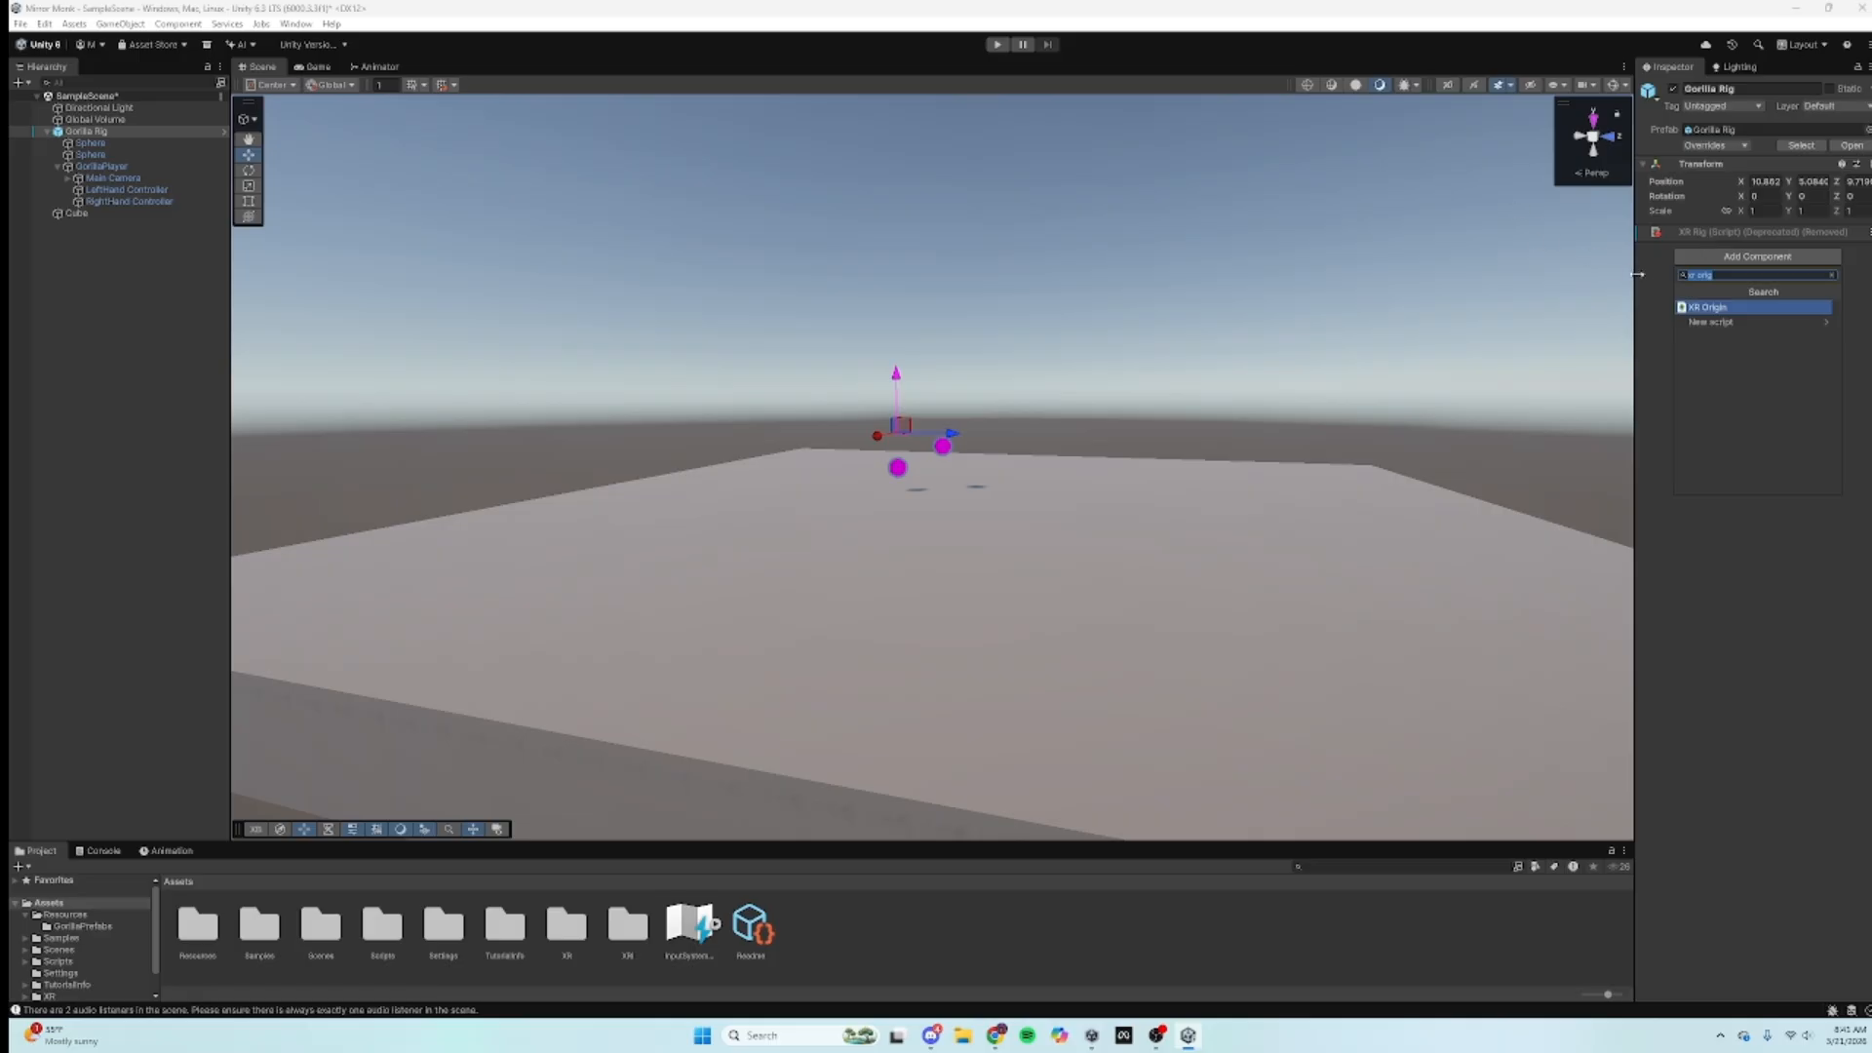
click(1712, 307)
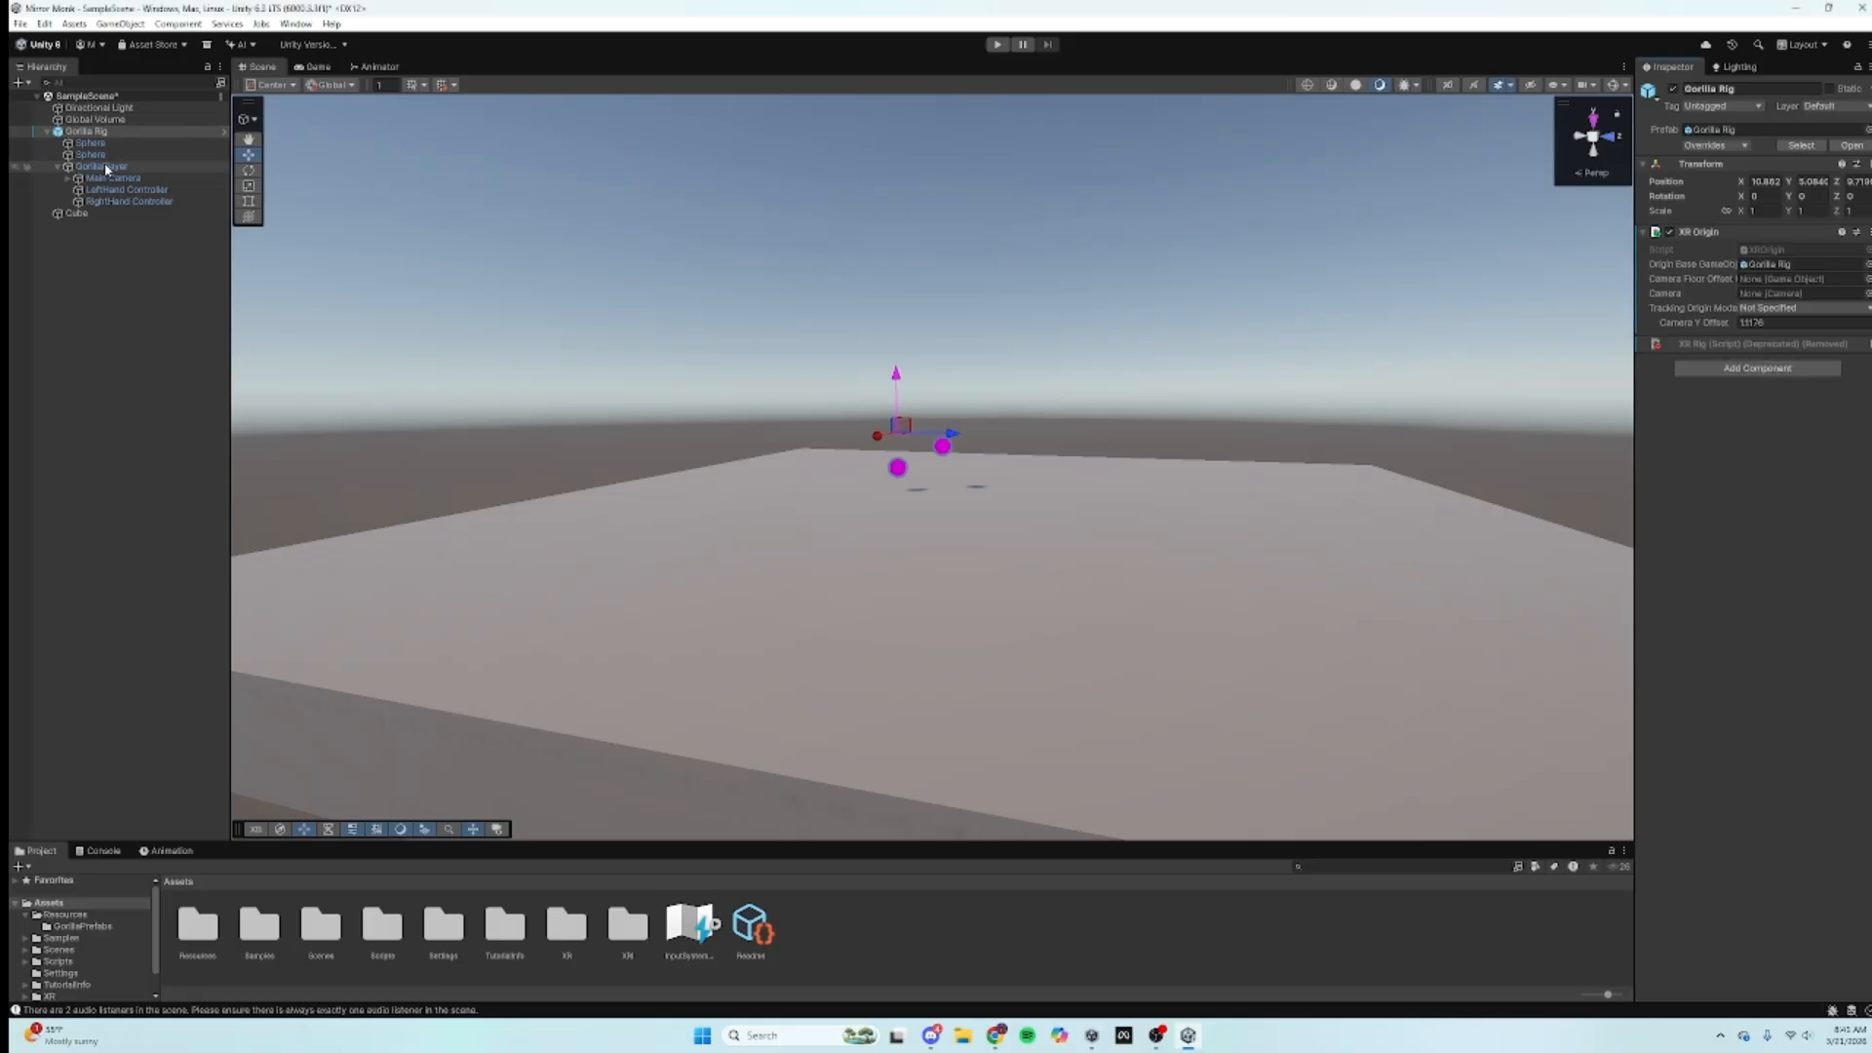
Step: Set XR Origin's floor offset to GorillaPlayer, camera to Main Camera, tracking mode Floor
drag(105, 168, 1804, 282)
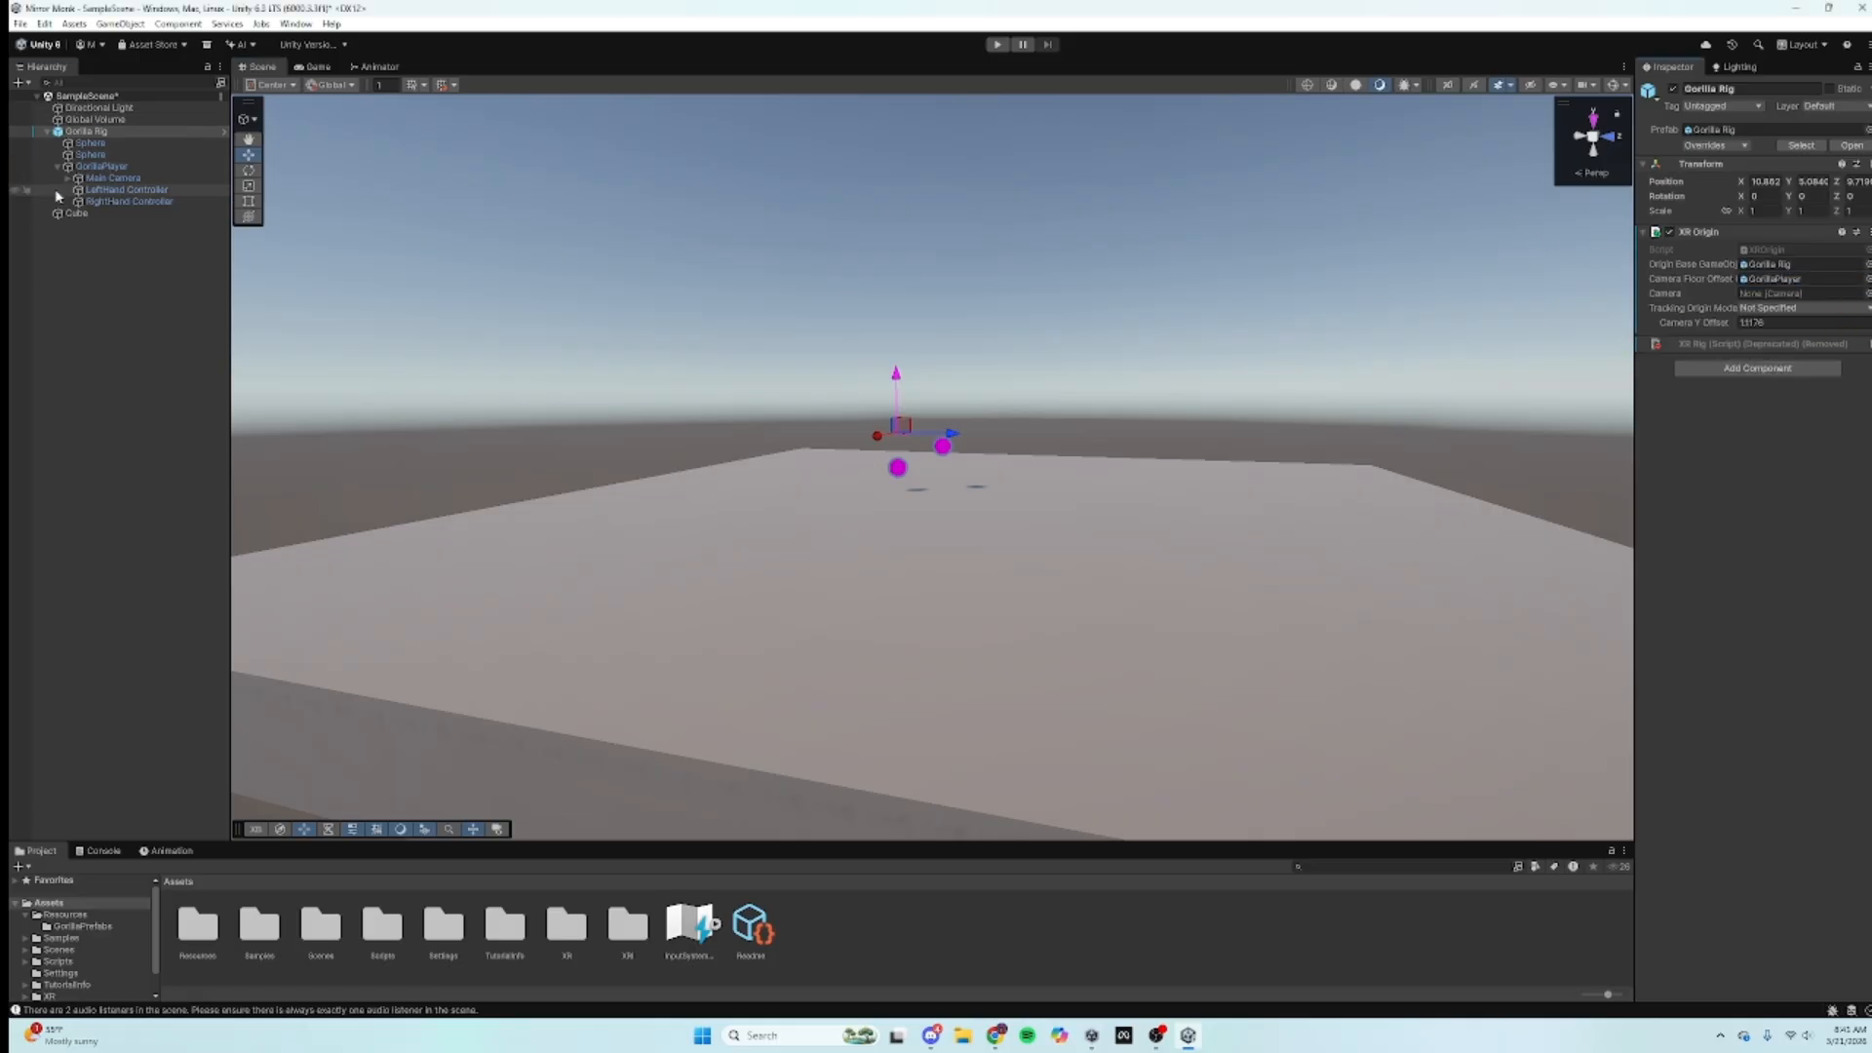
drag(107, 178, 1821, 298)
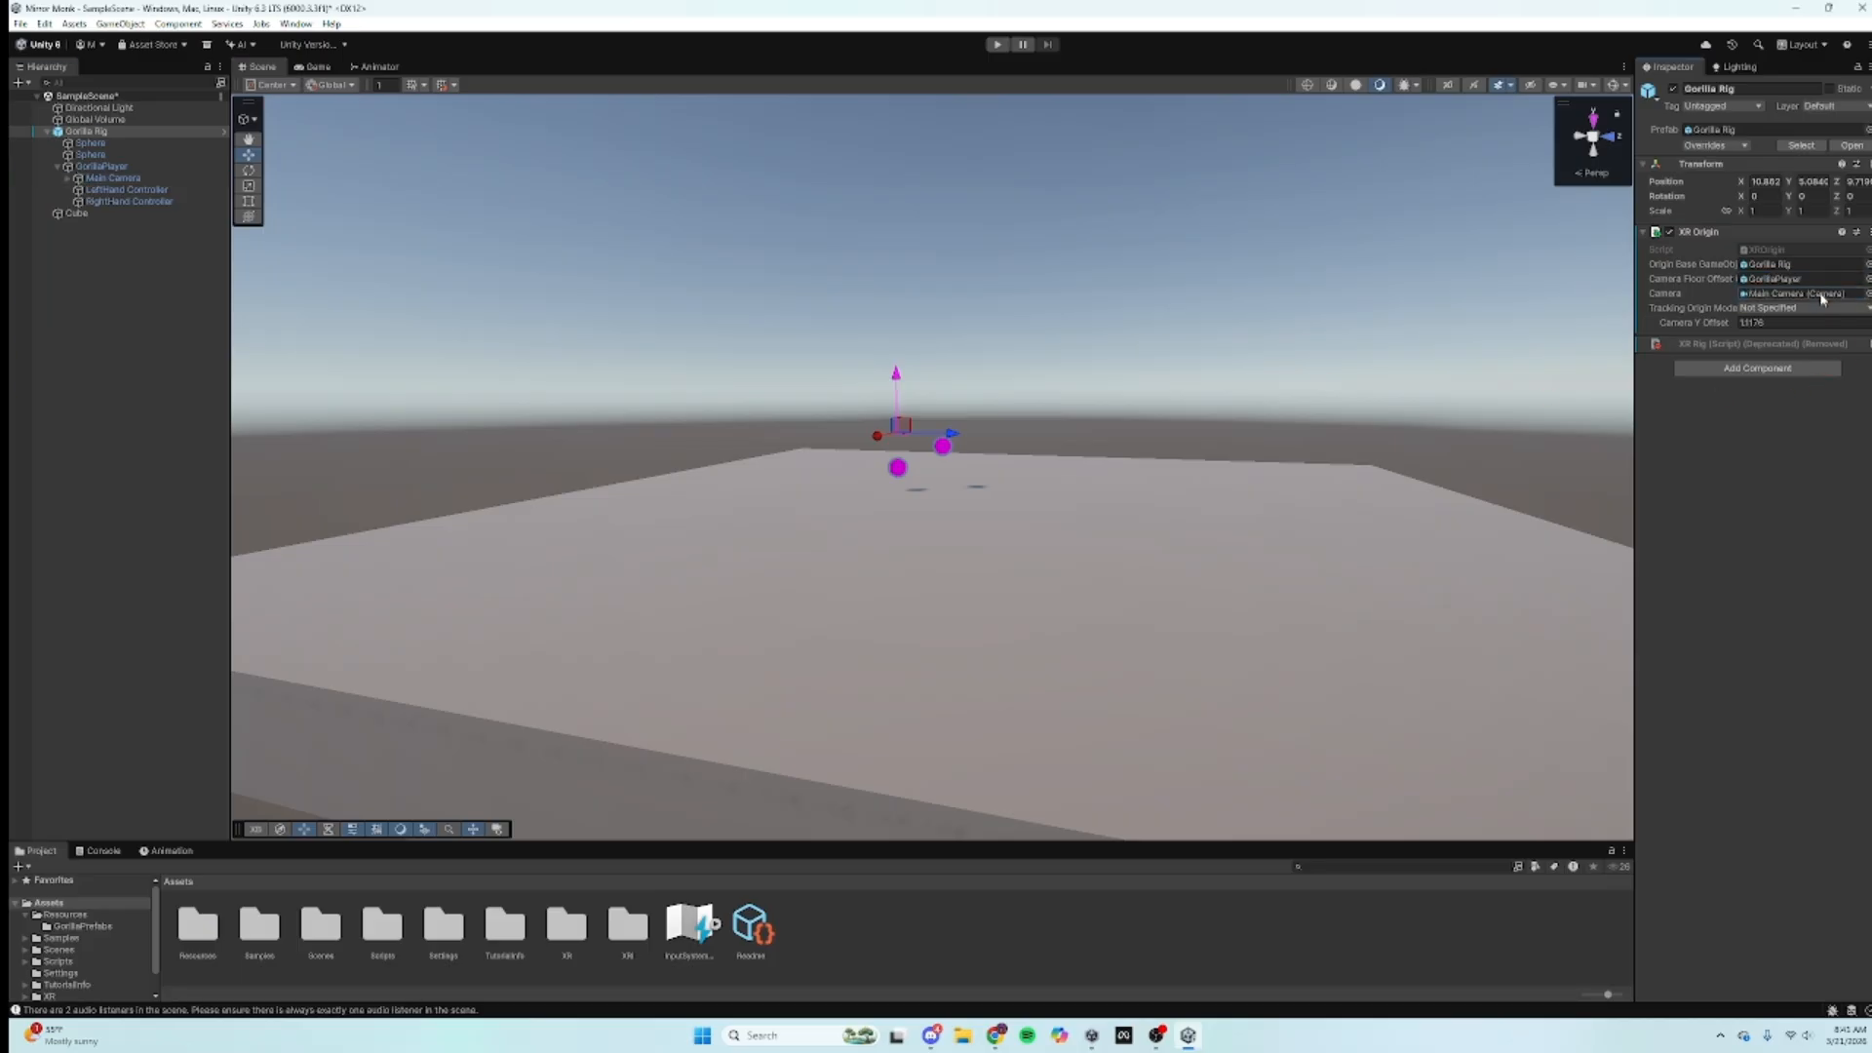
click(1804, 309)
click(1804, 357)
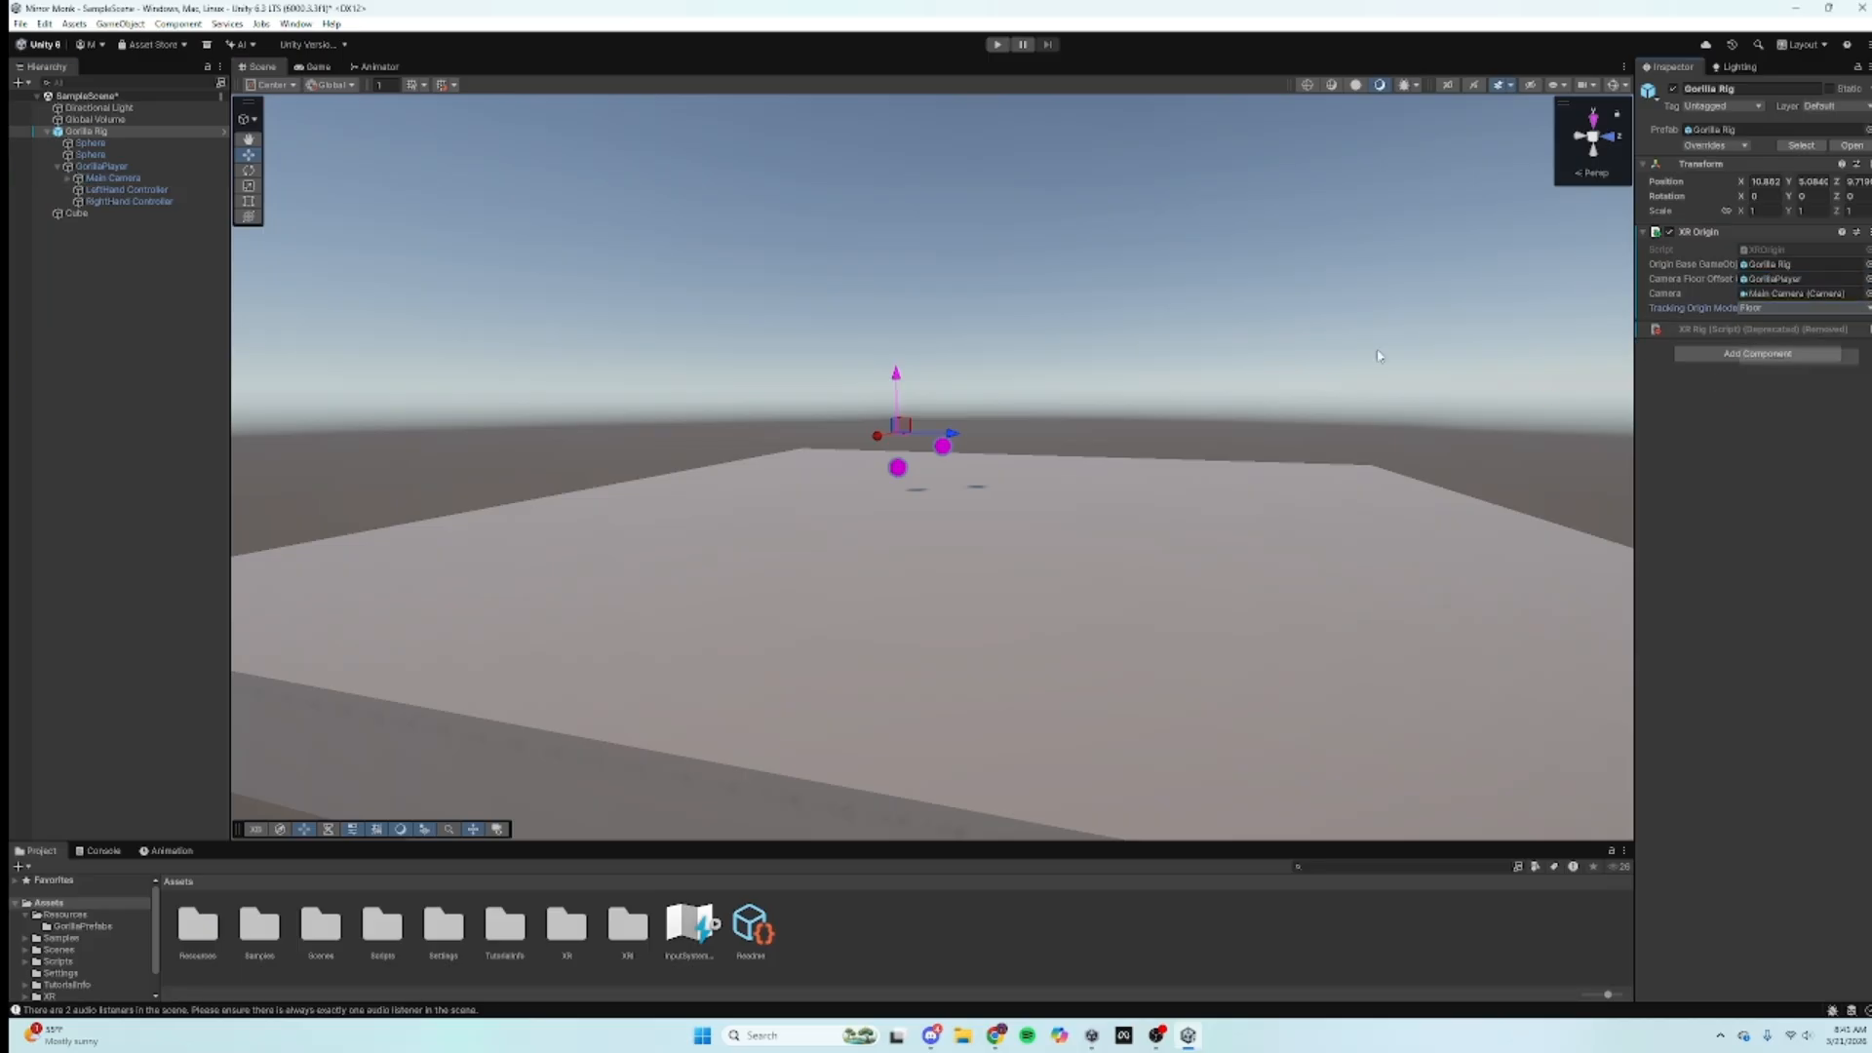
click(156, 480)
Step: Save the scene and look over the rig's hands resting on the platform
click(21, 24)
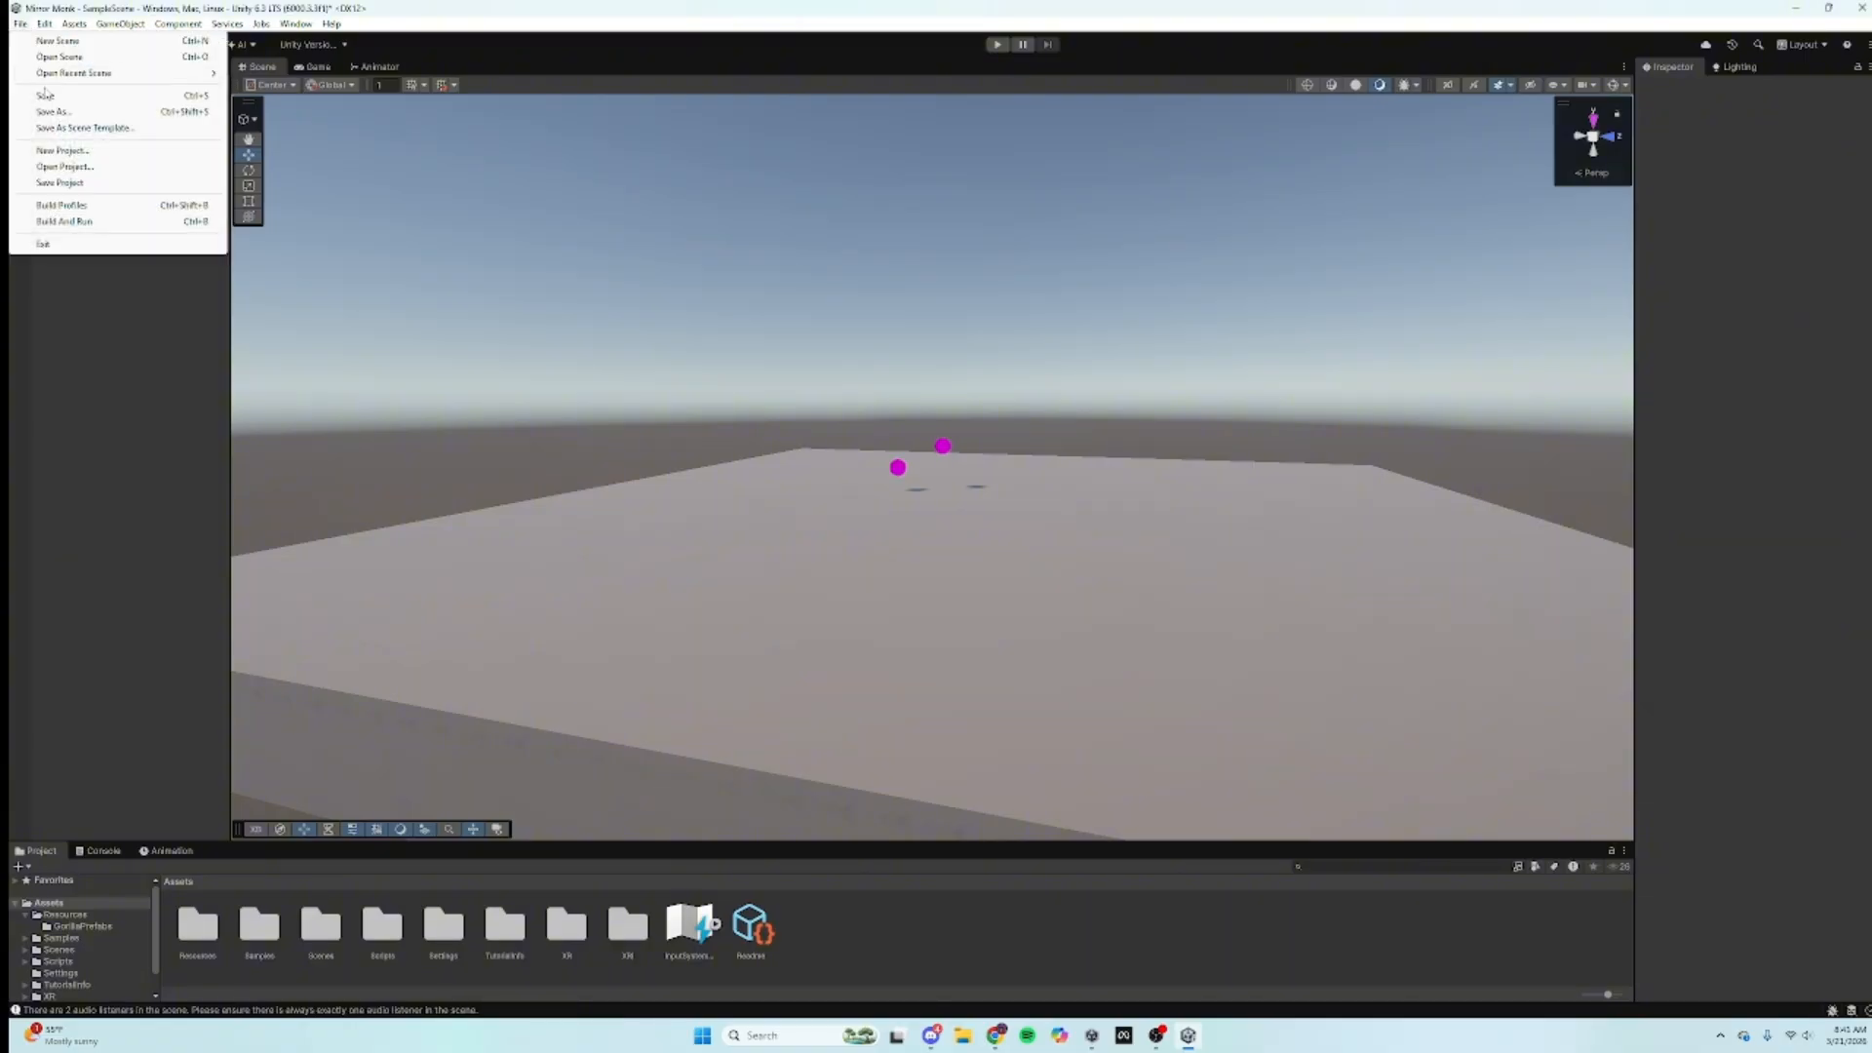
click(44, 95)
key(s)
right_drag(980, 427, 1024, 517)
key(a)
click(21, 24)
click(606, 343)
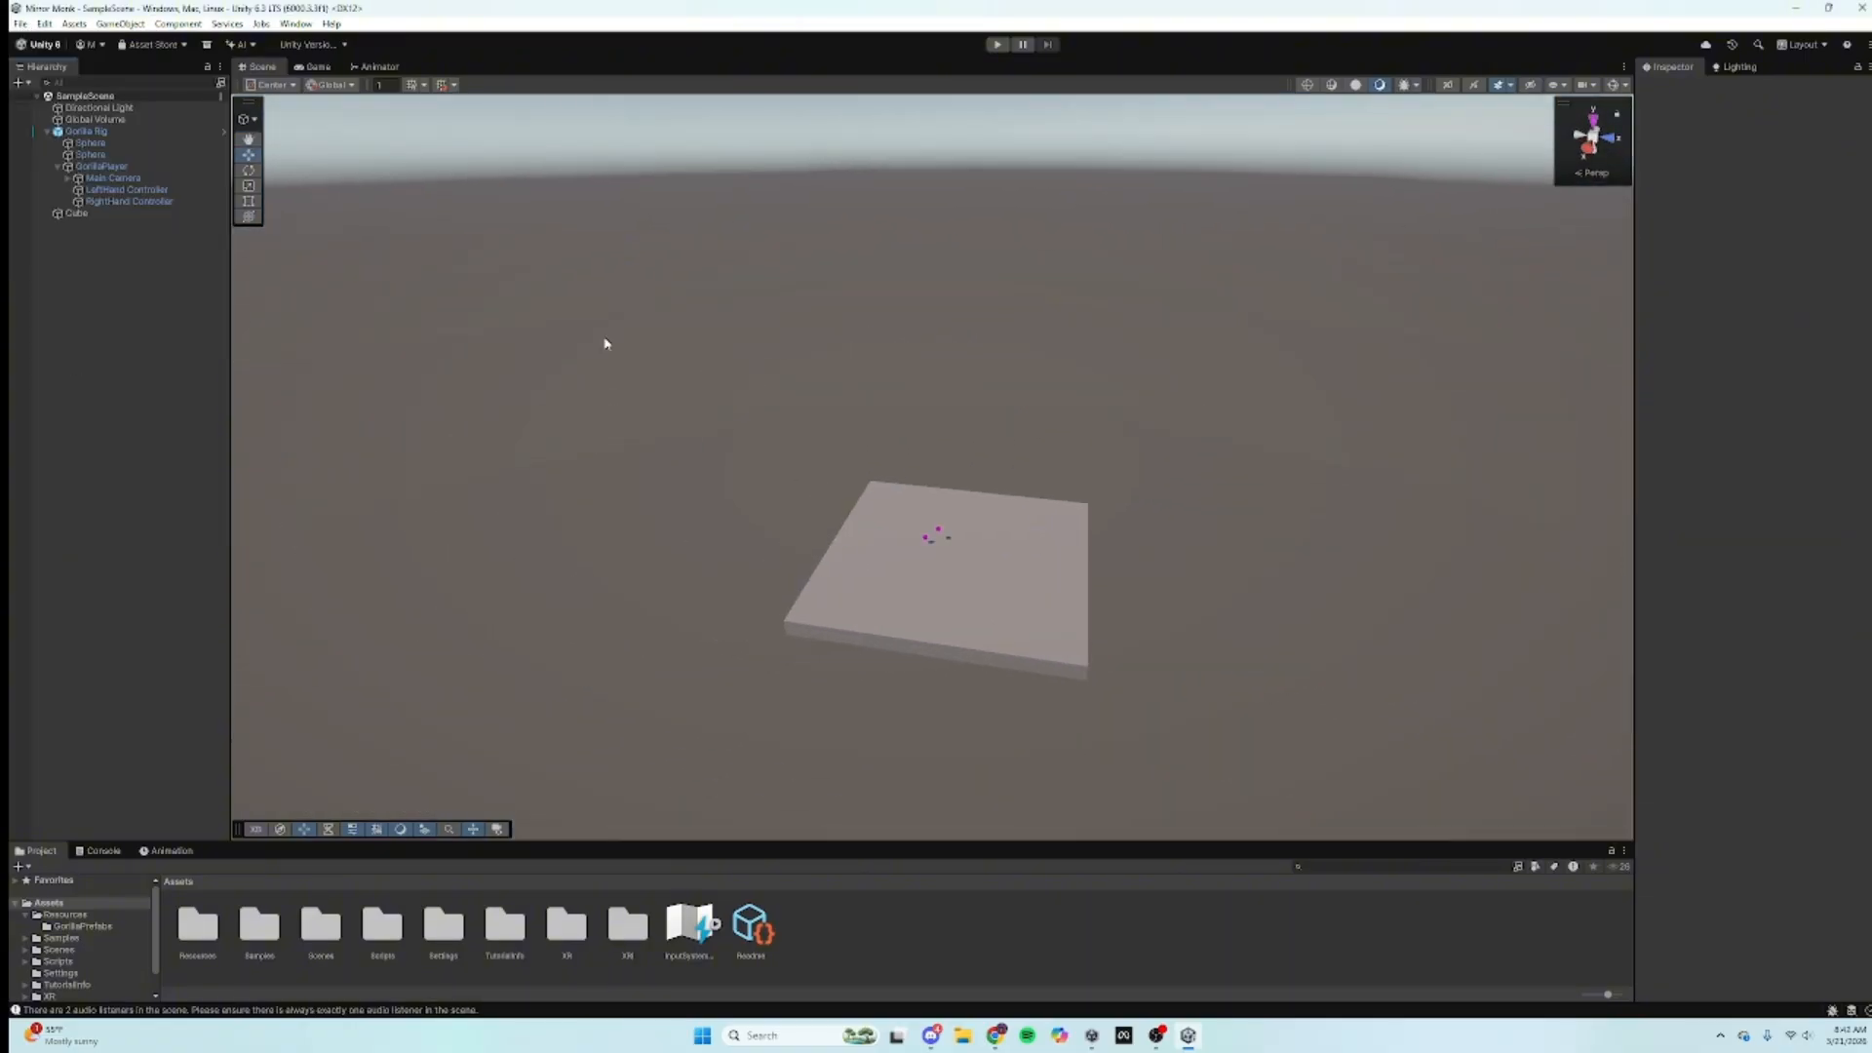
right_drag(605, 343, 610, 404)
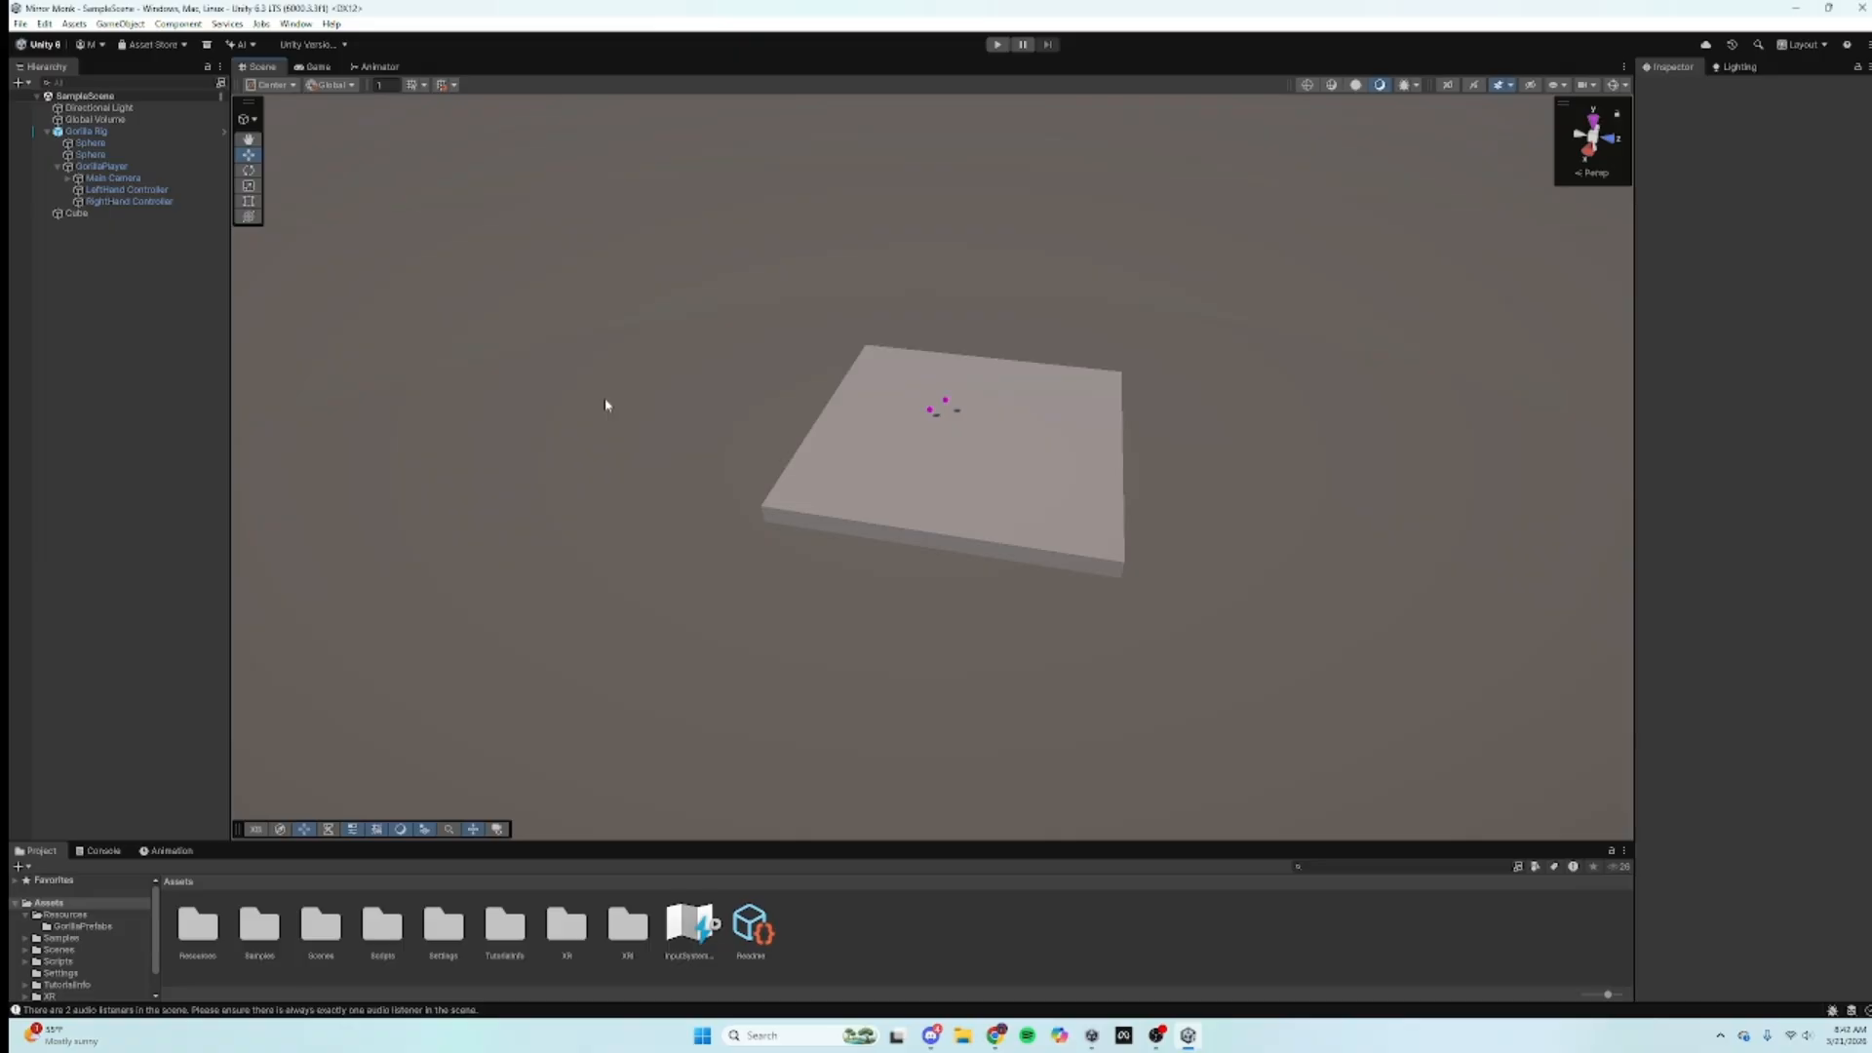
click(94, 860)
click(37, 850)
right_drag(926, 322, 1154, 302)
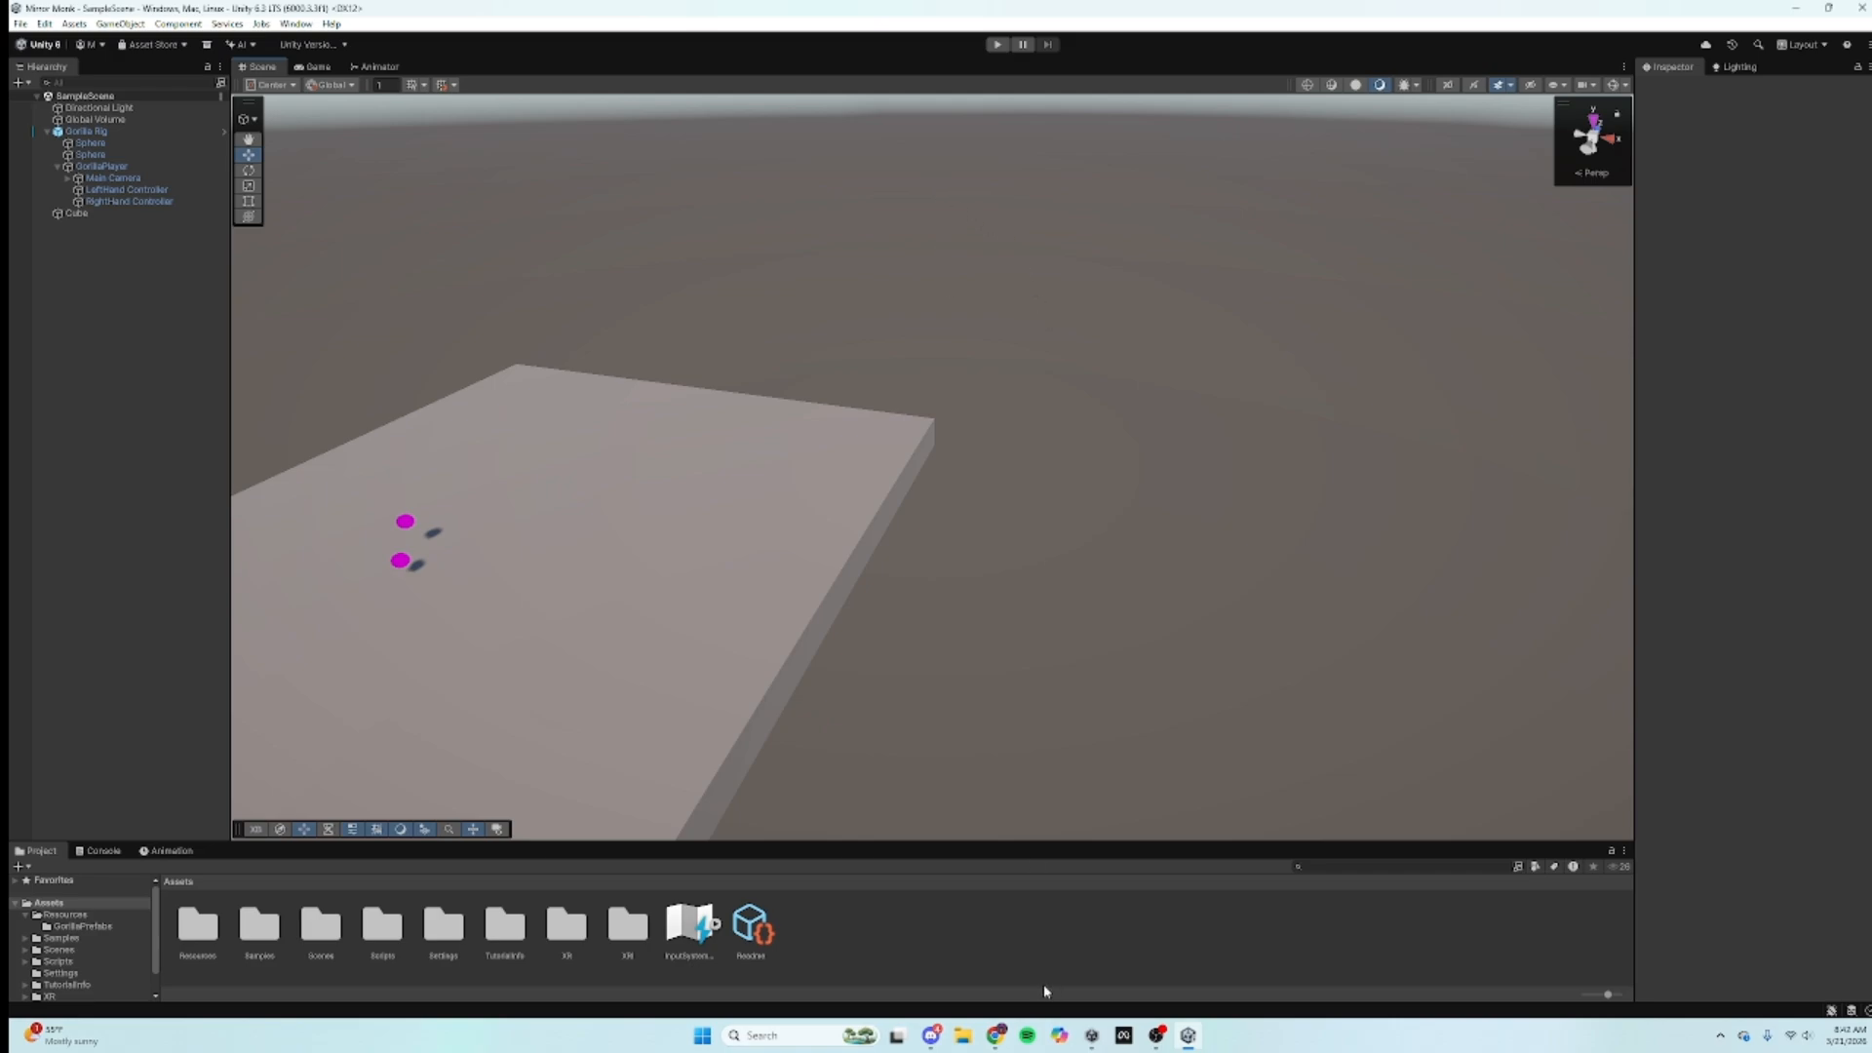
Step: Copy com.unity.nuget.newtonsoft-json from the MirrorVR Getting Started guide and return to Unity
click(993, 1038)
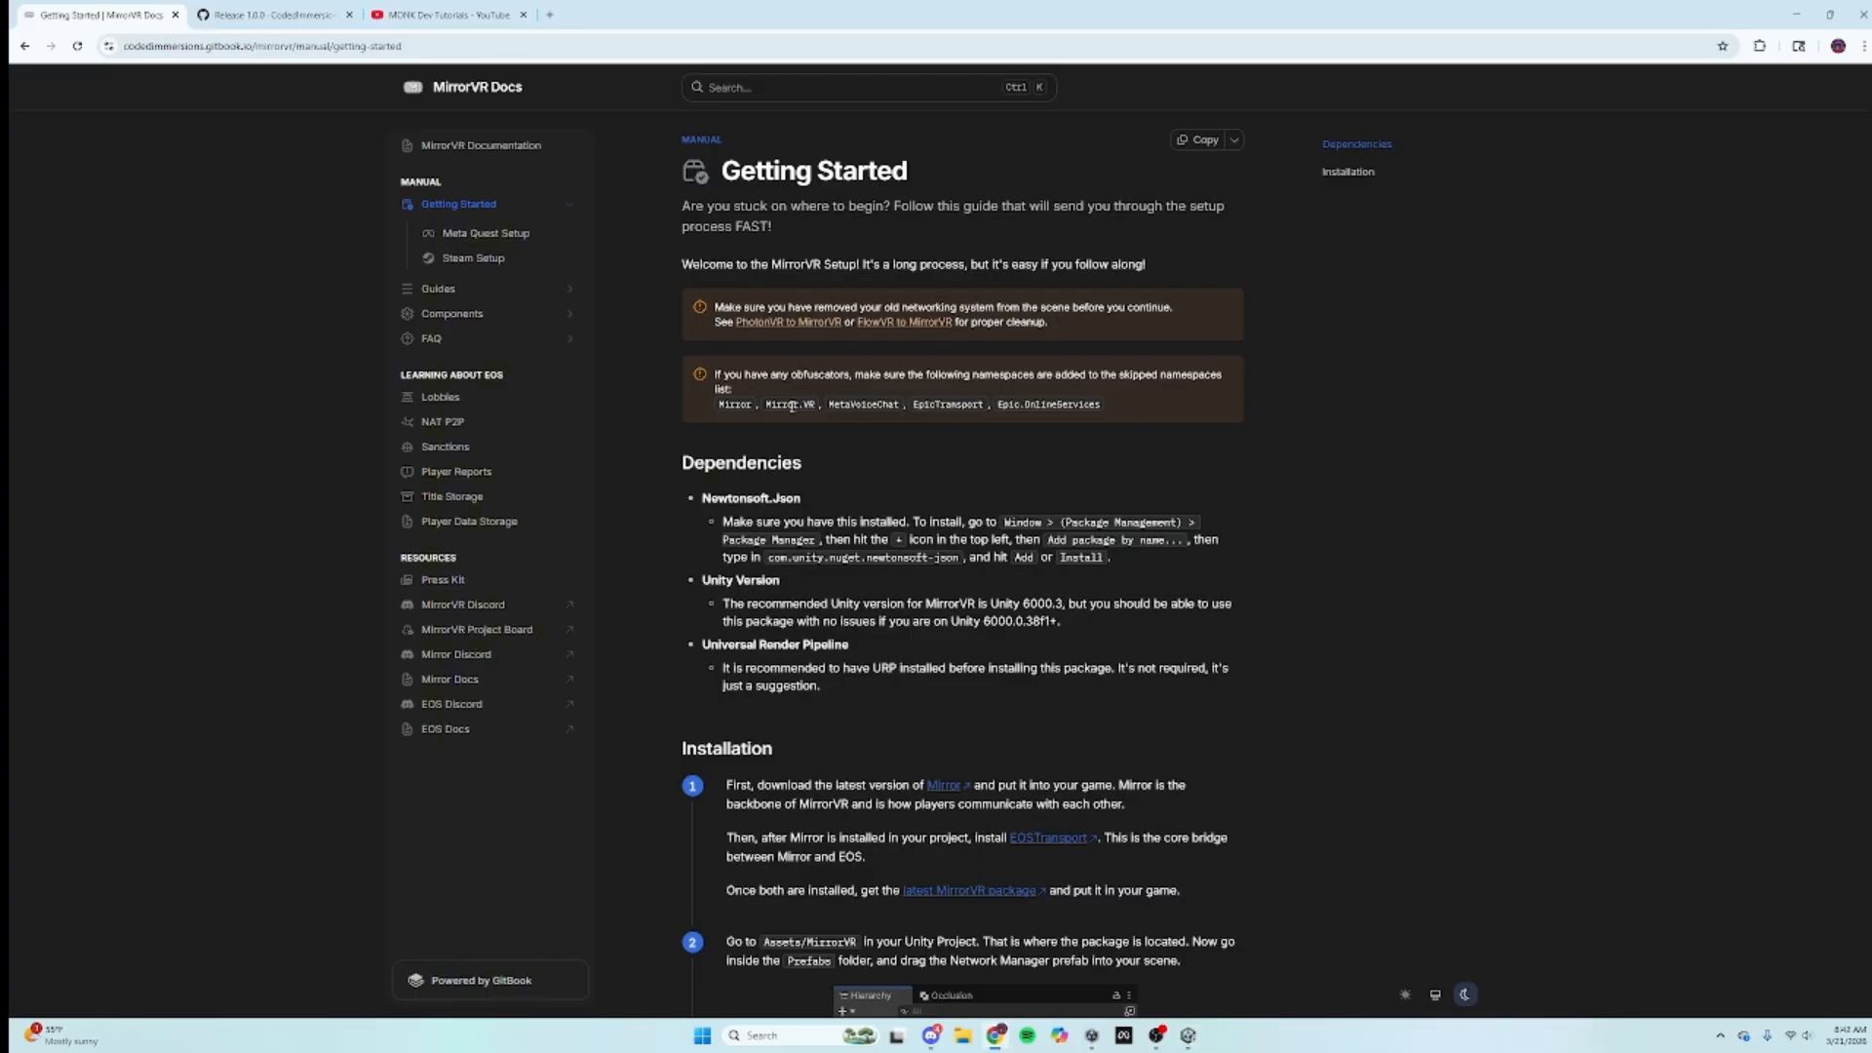
click(499, 147)
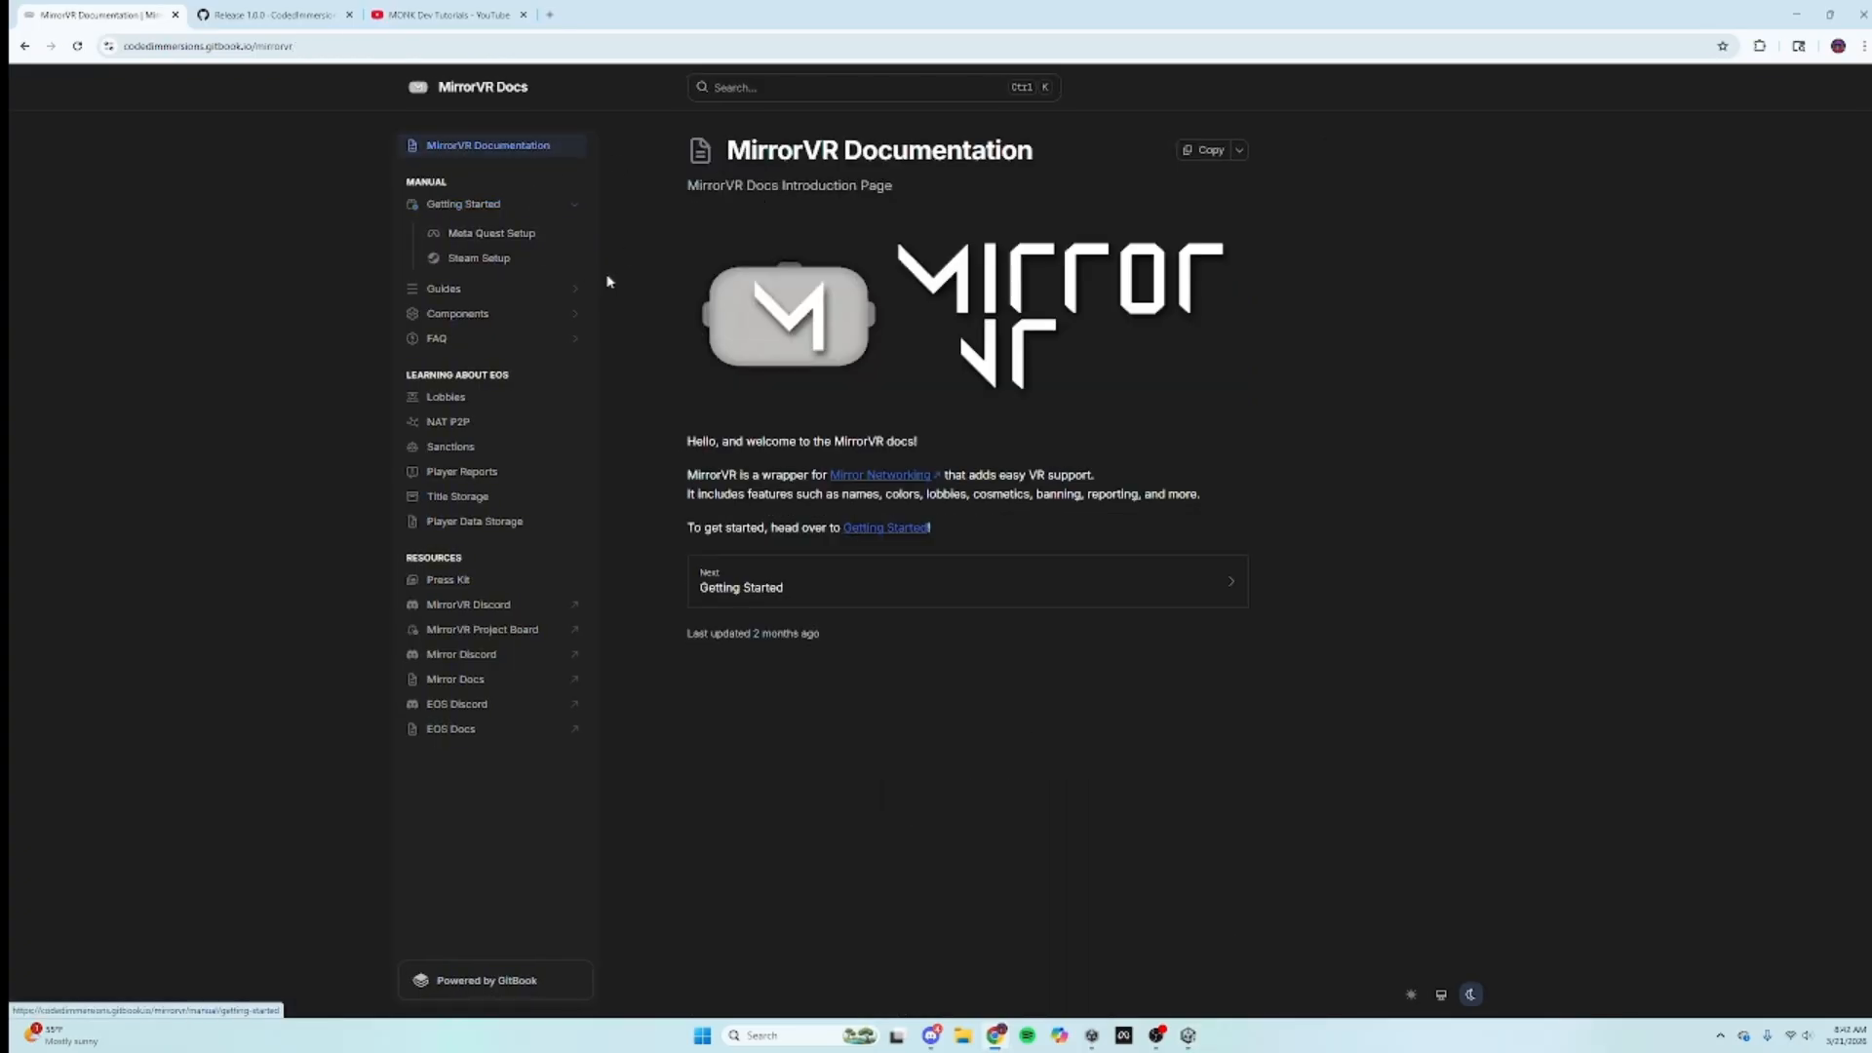
click(735, 597)
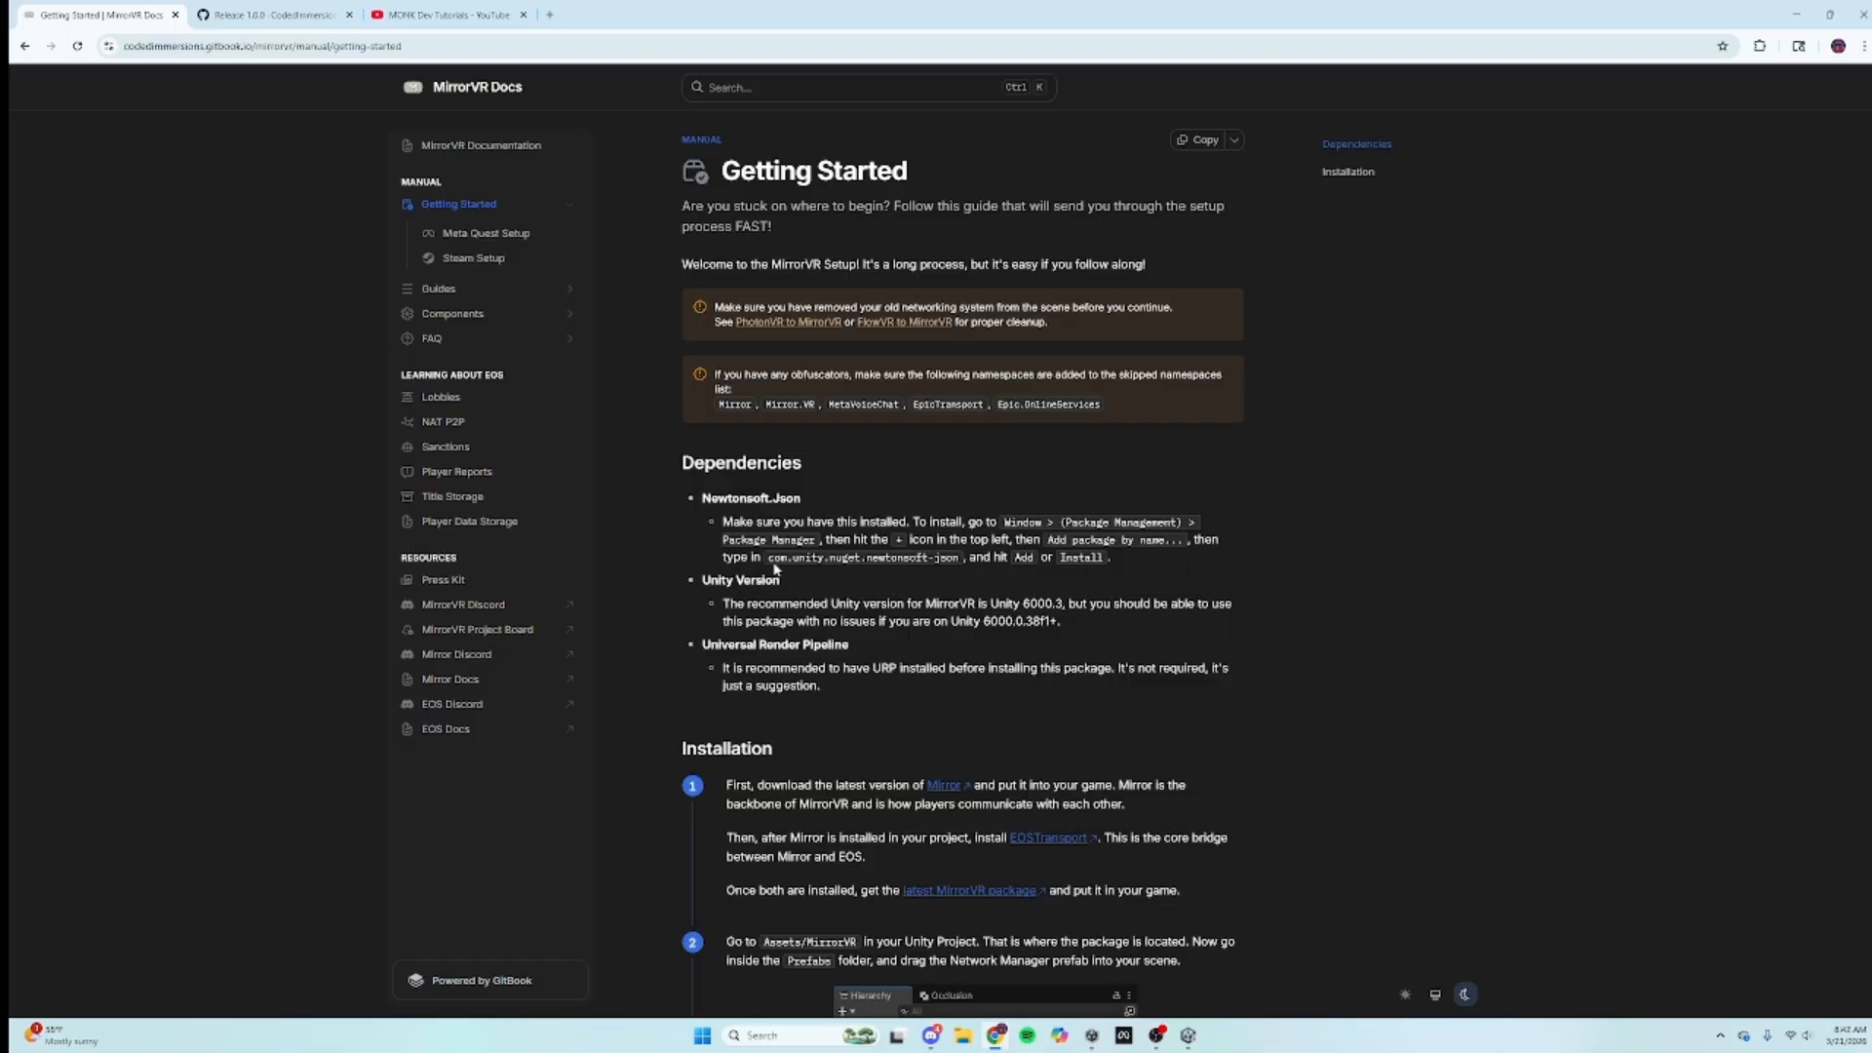
drag(768, 557, 960, 563)
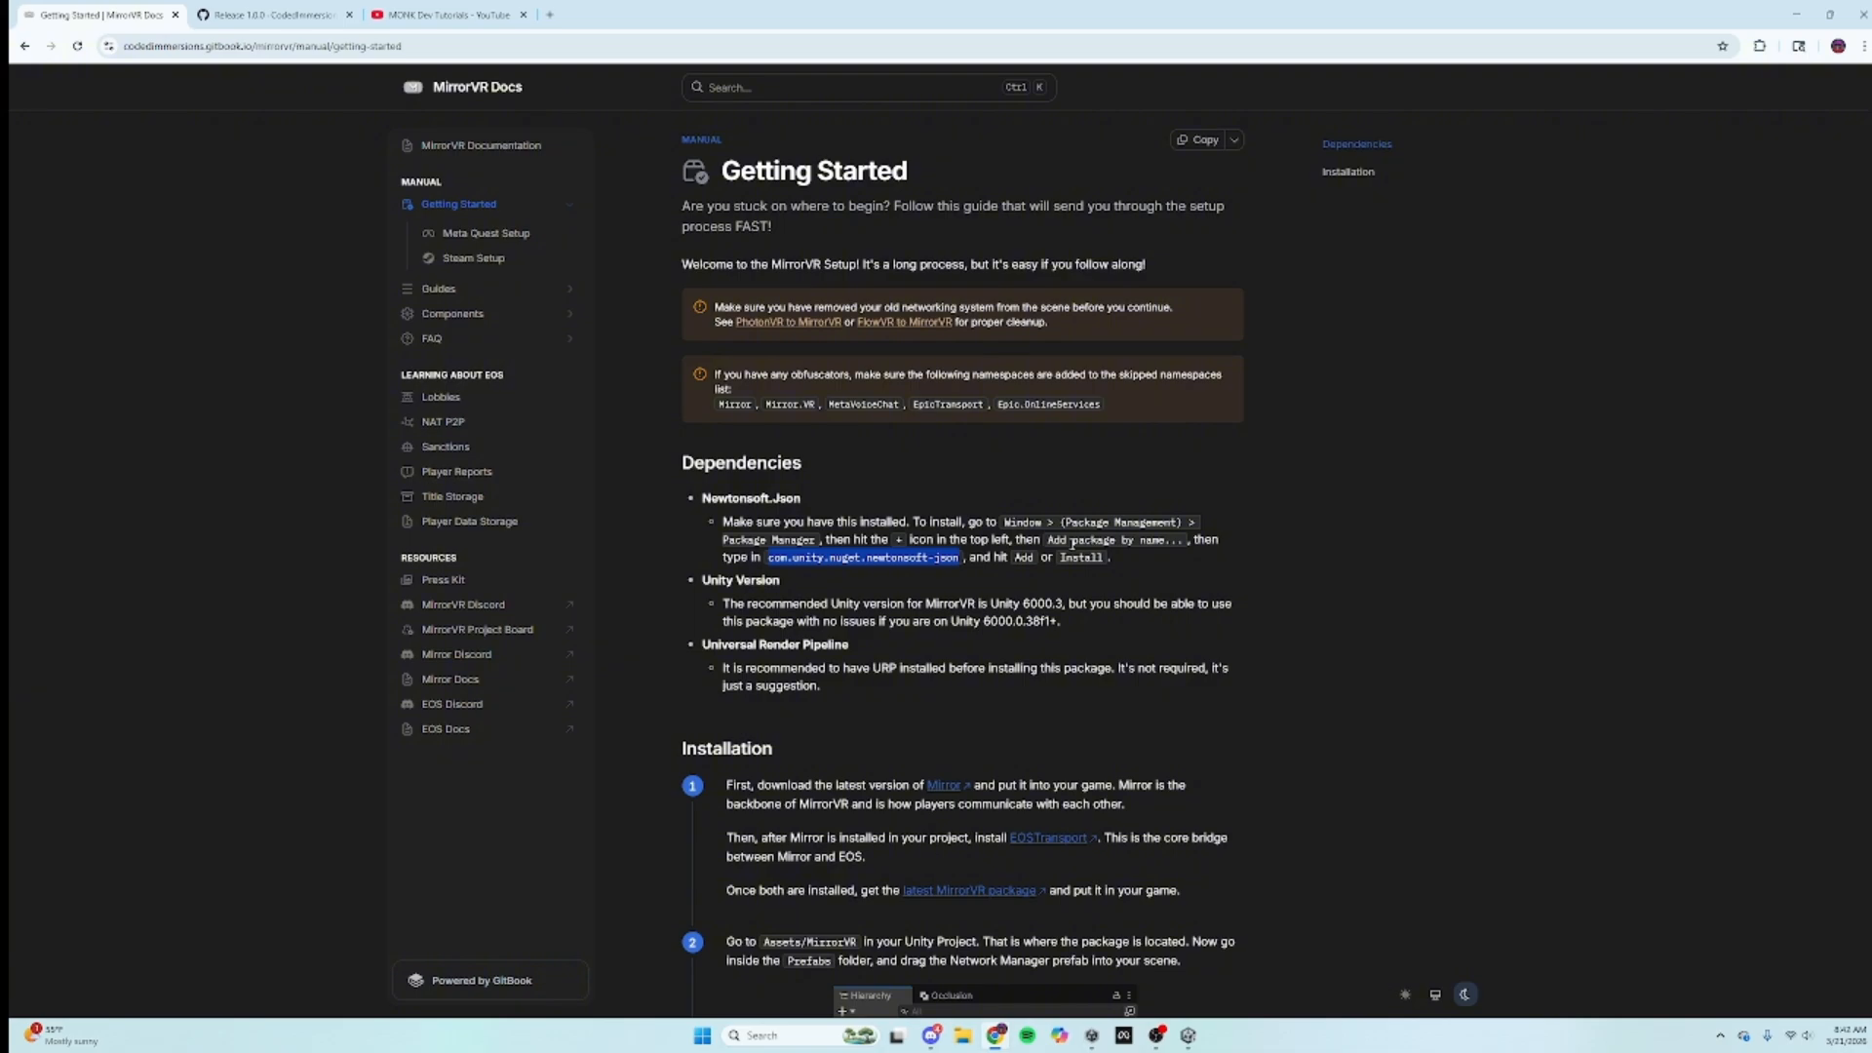
click(1187, 1036)
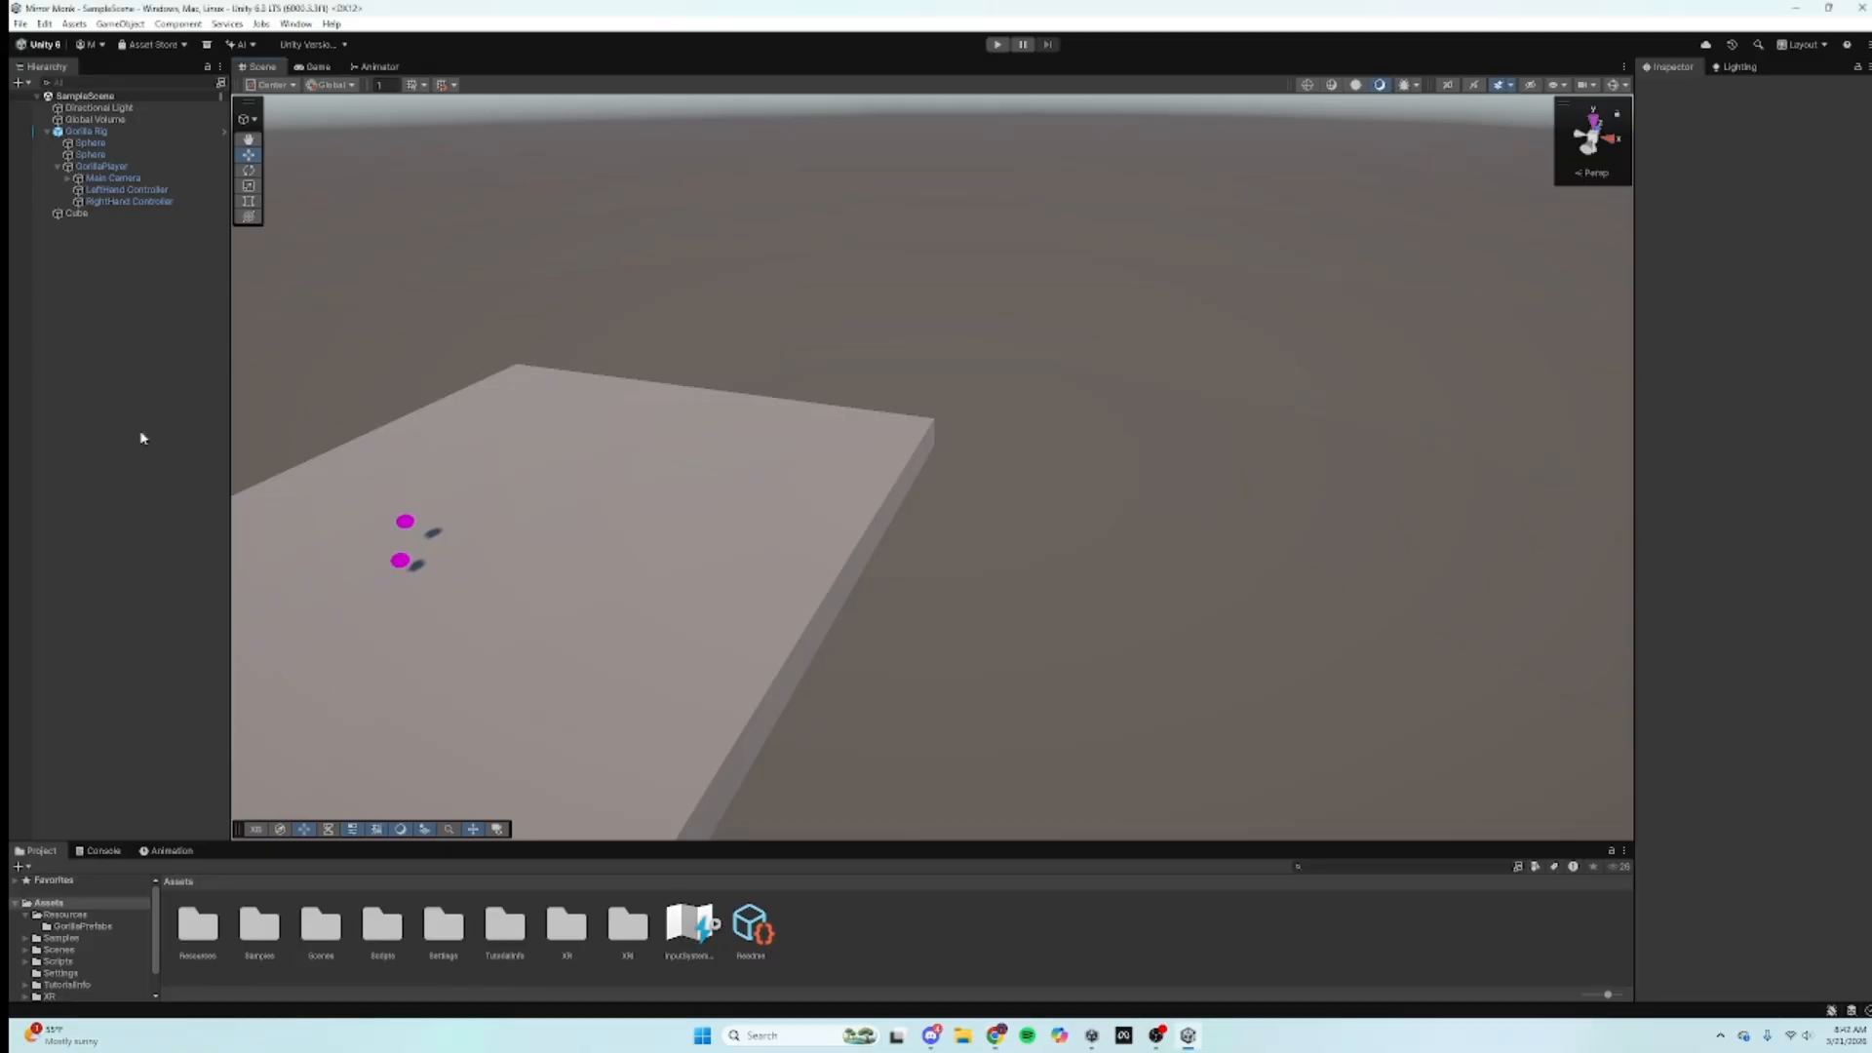
Step: Install com.unity.nuget.newtonsoft-json by name through the Package Manager
click(296, 24)
mouse_move(353, 250)
click(547, 248)
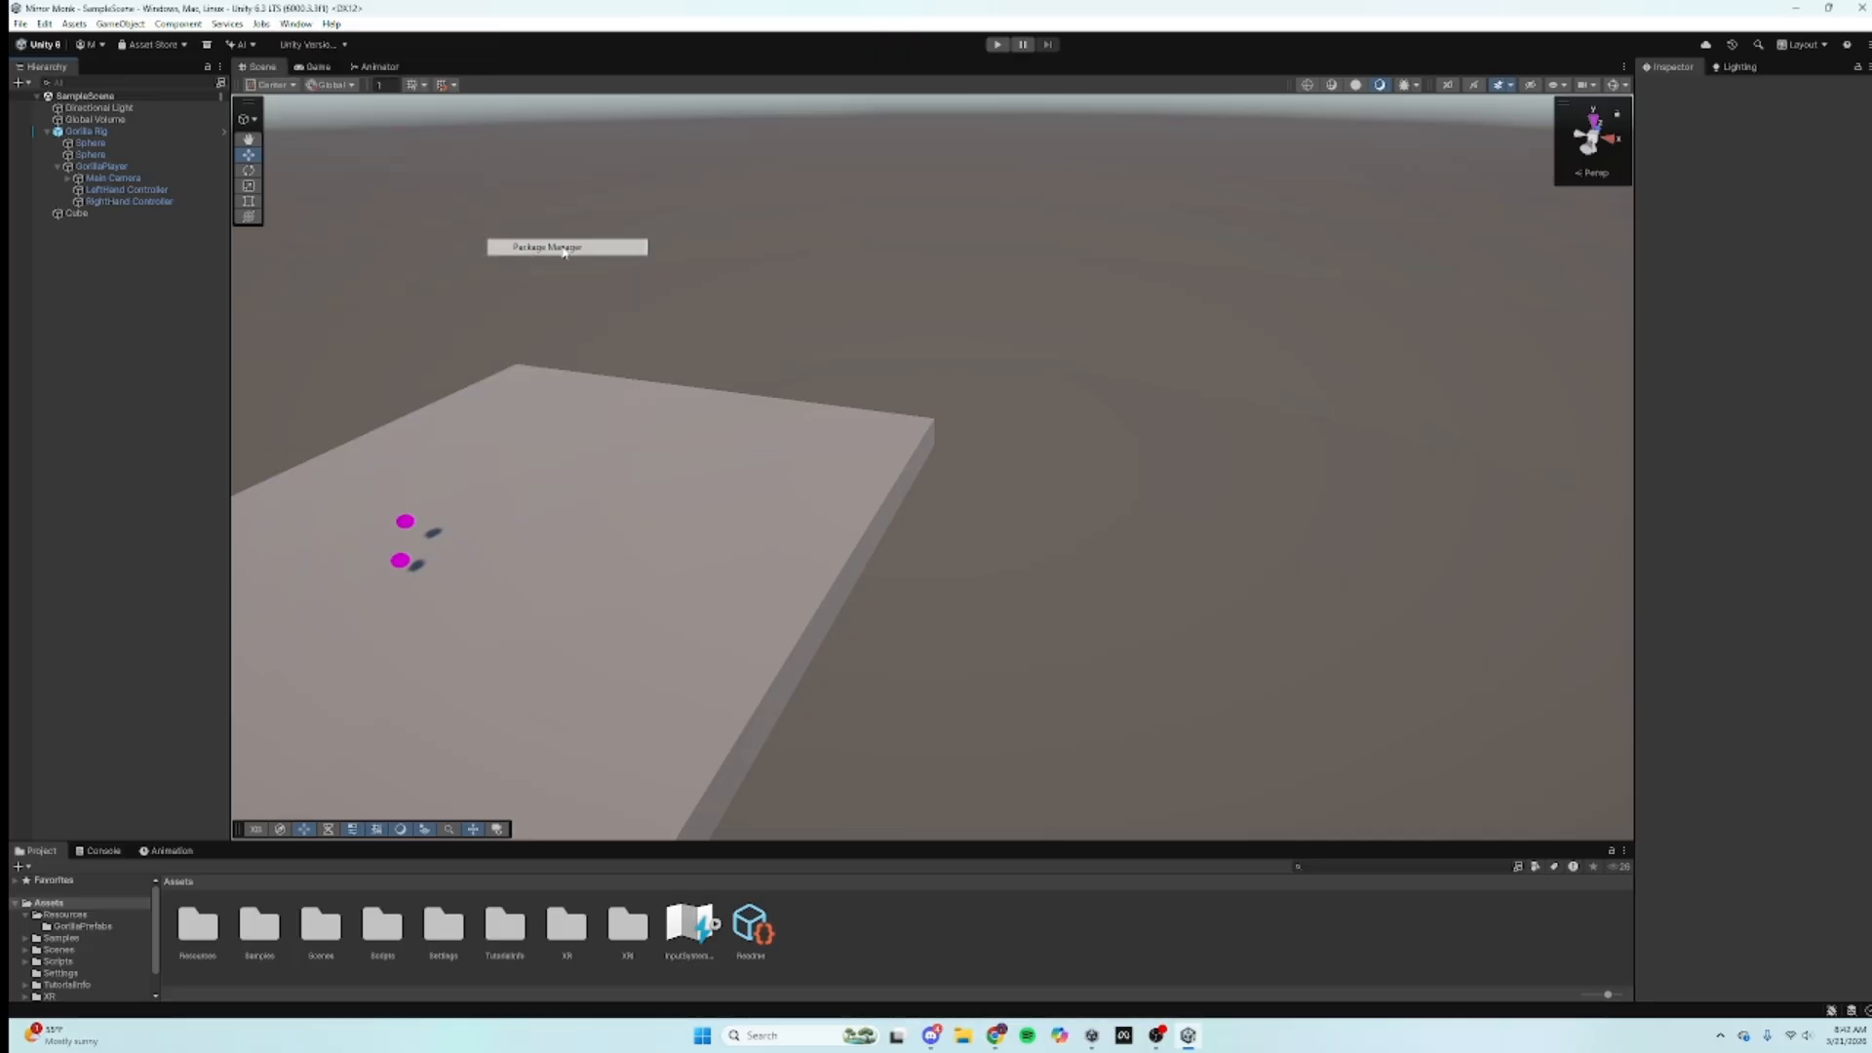
click(21, 53)
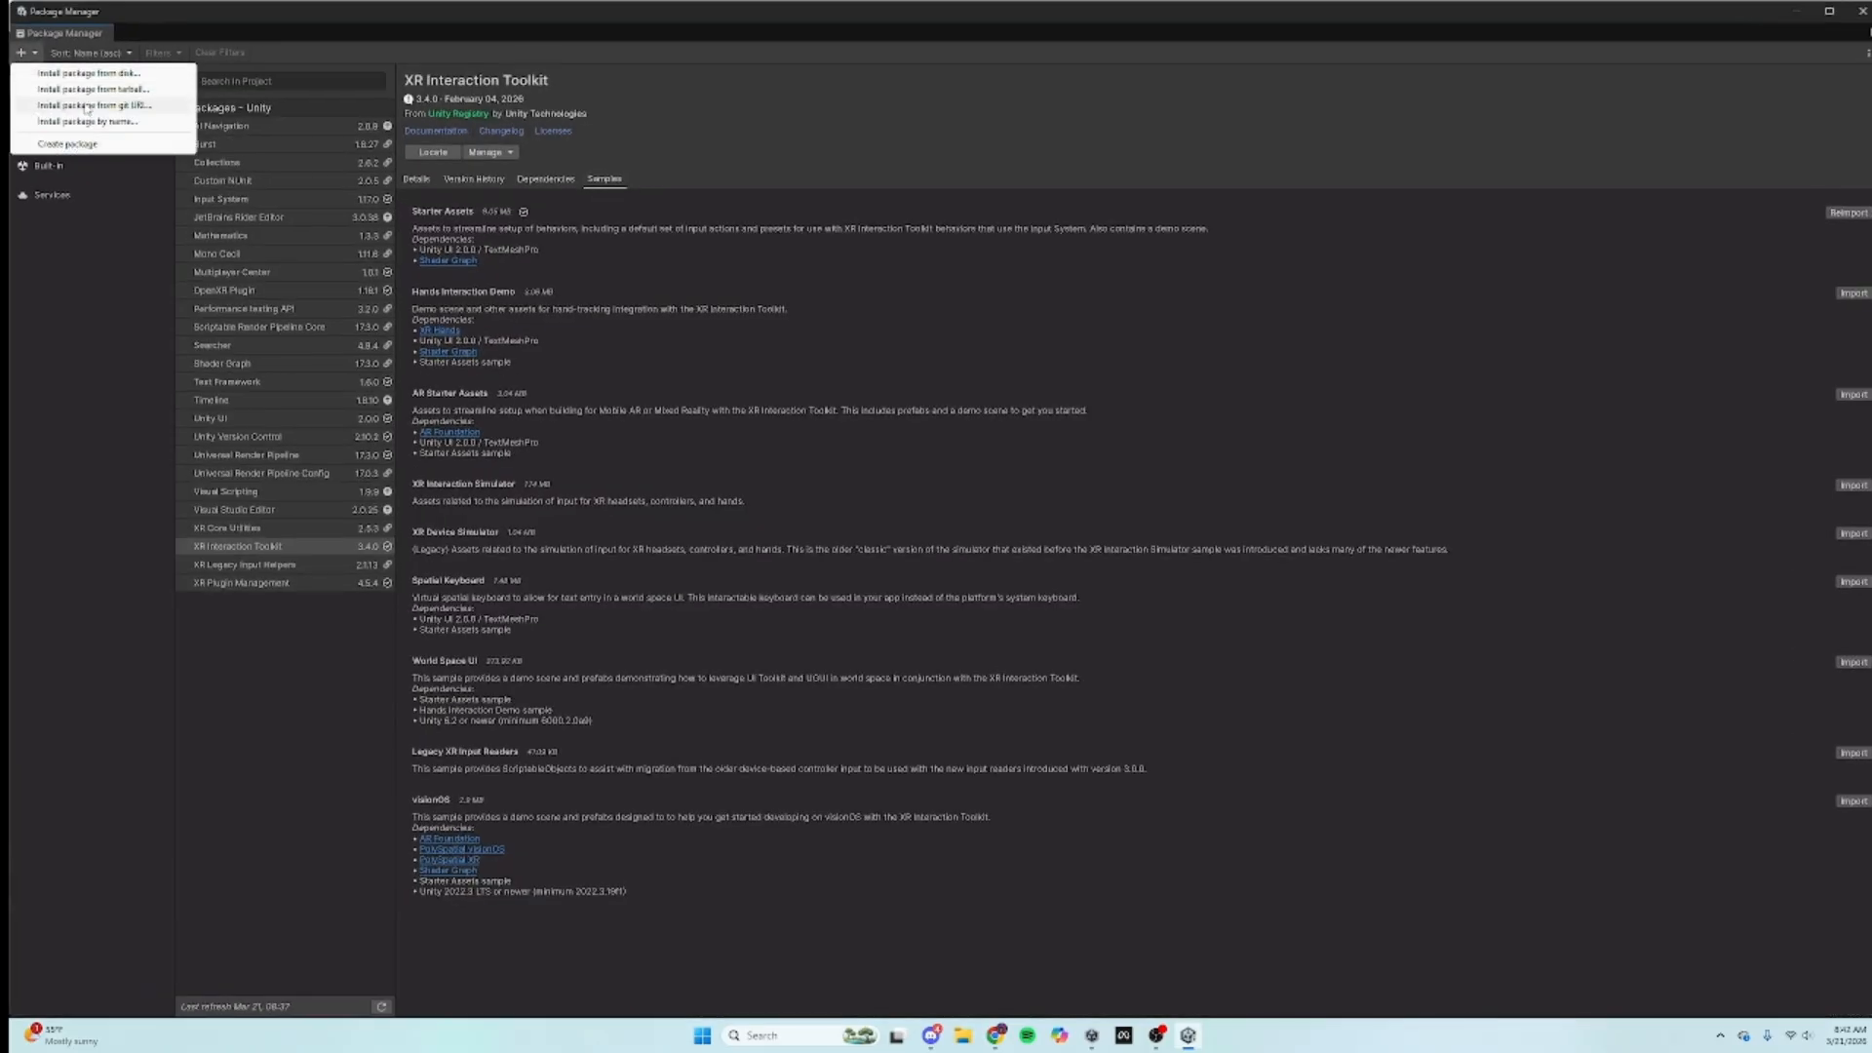
click(172, 121)
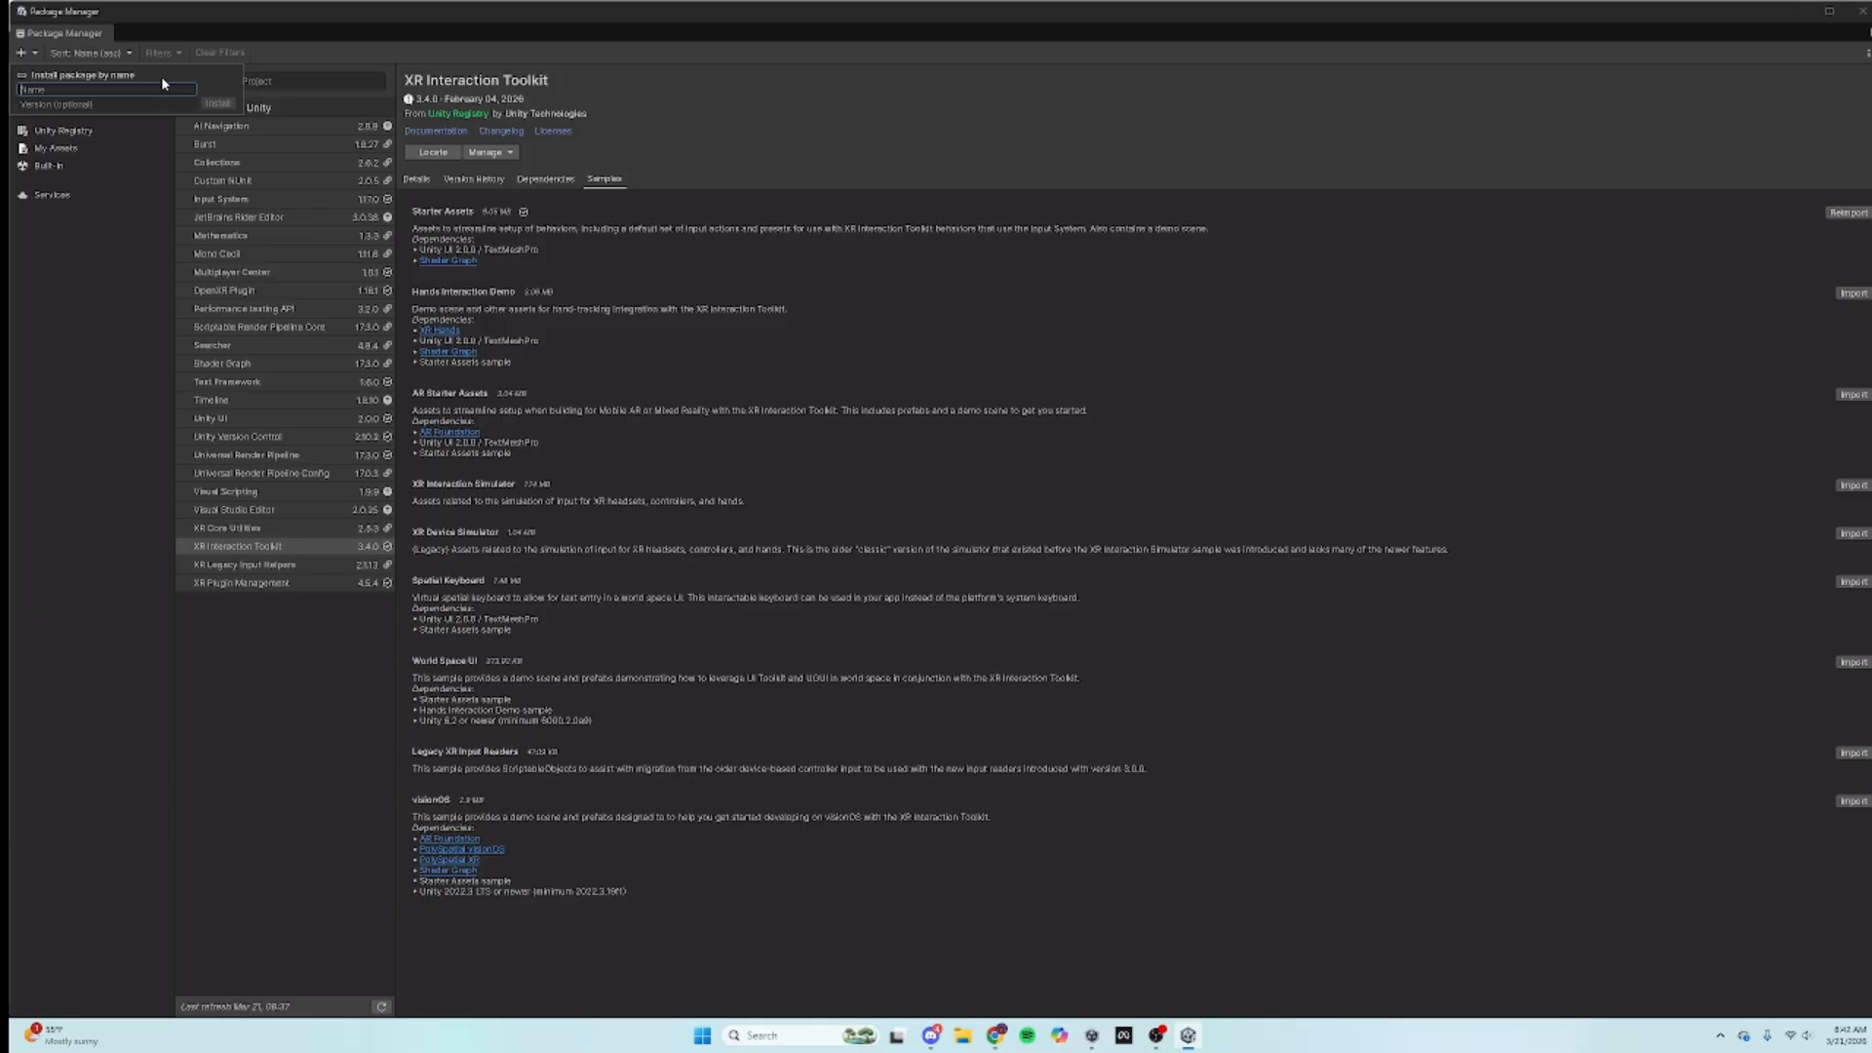
key(ctrl+v)
click(219, 104)
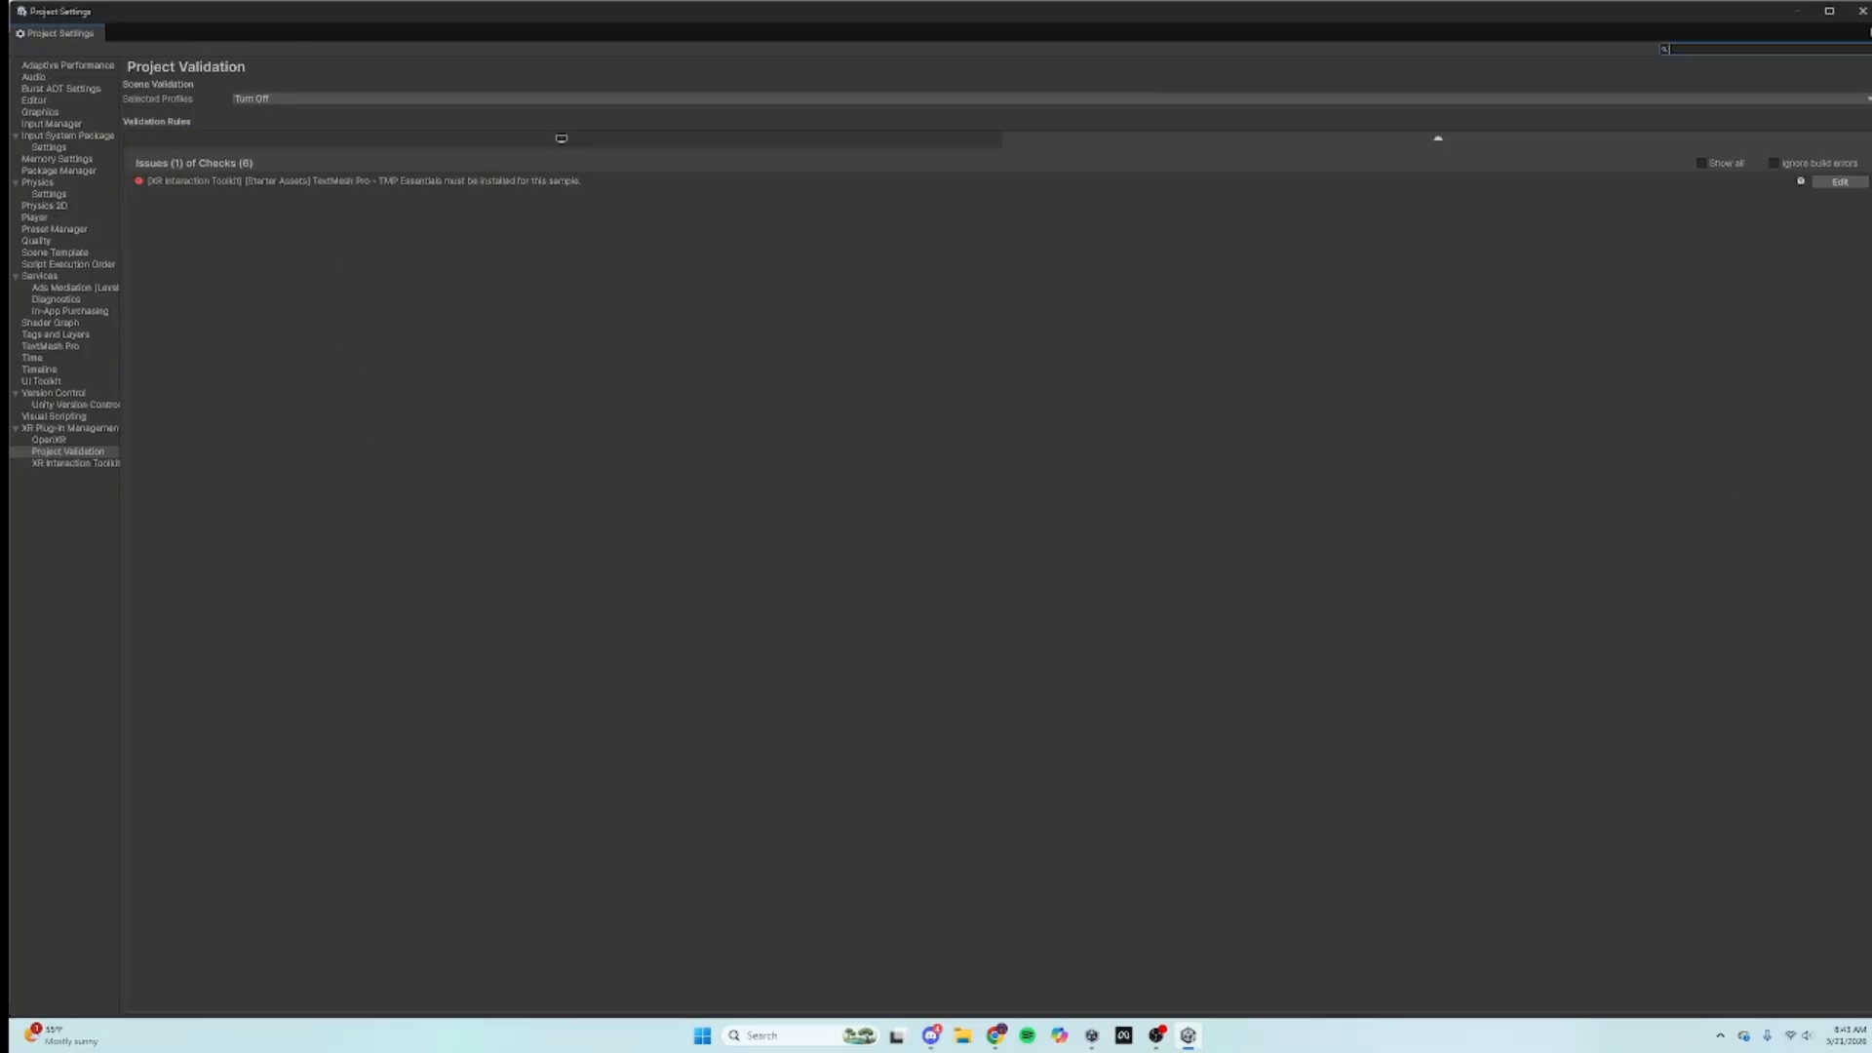
Step: Confirm Newtonsoft Json 3.2.2 is installed, then close the Package Manager
click(1862, 11)
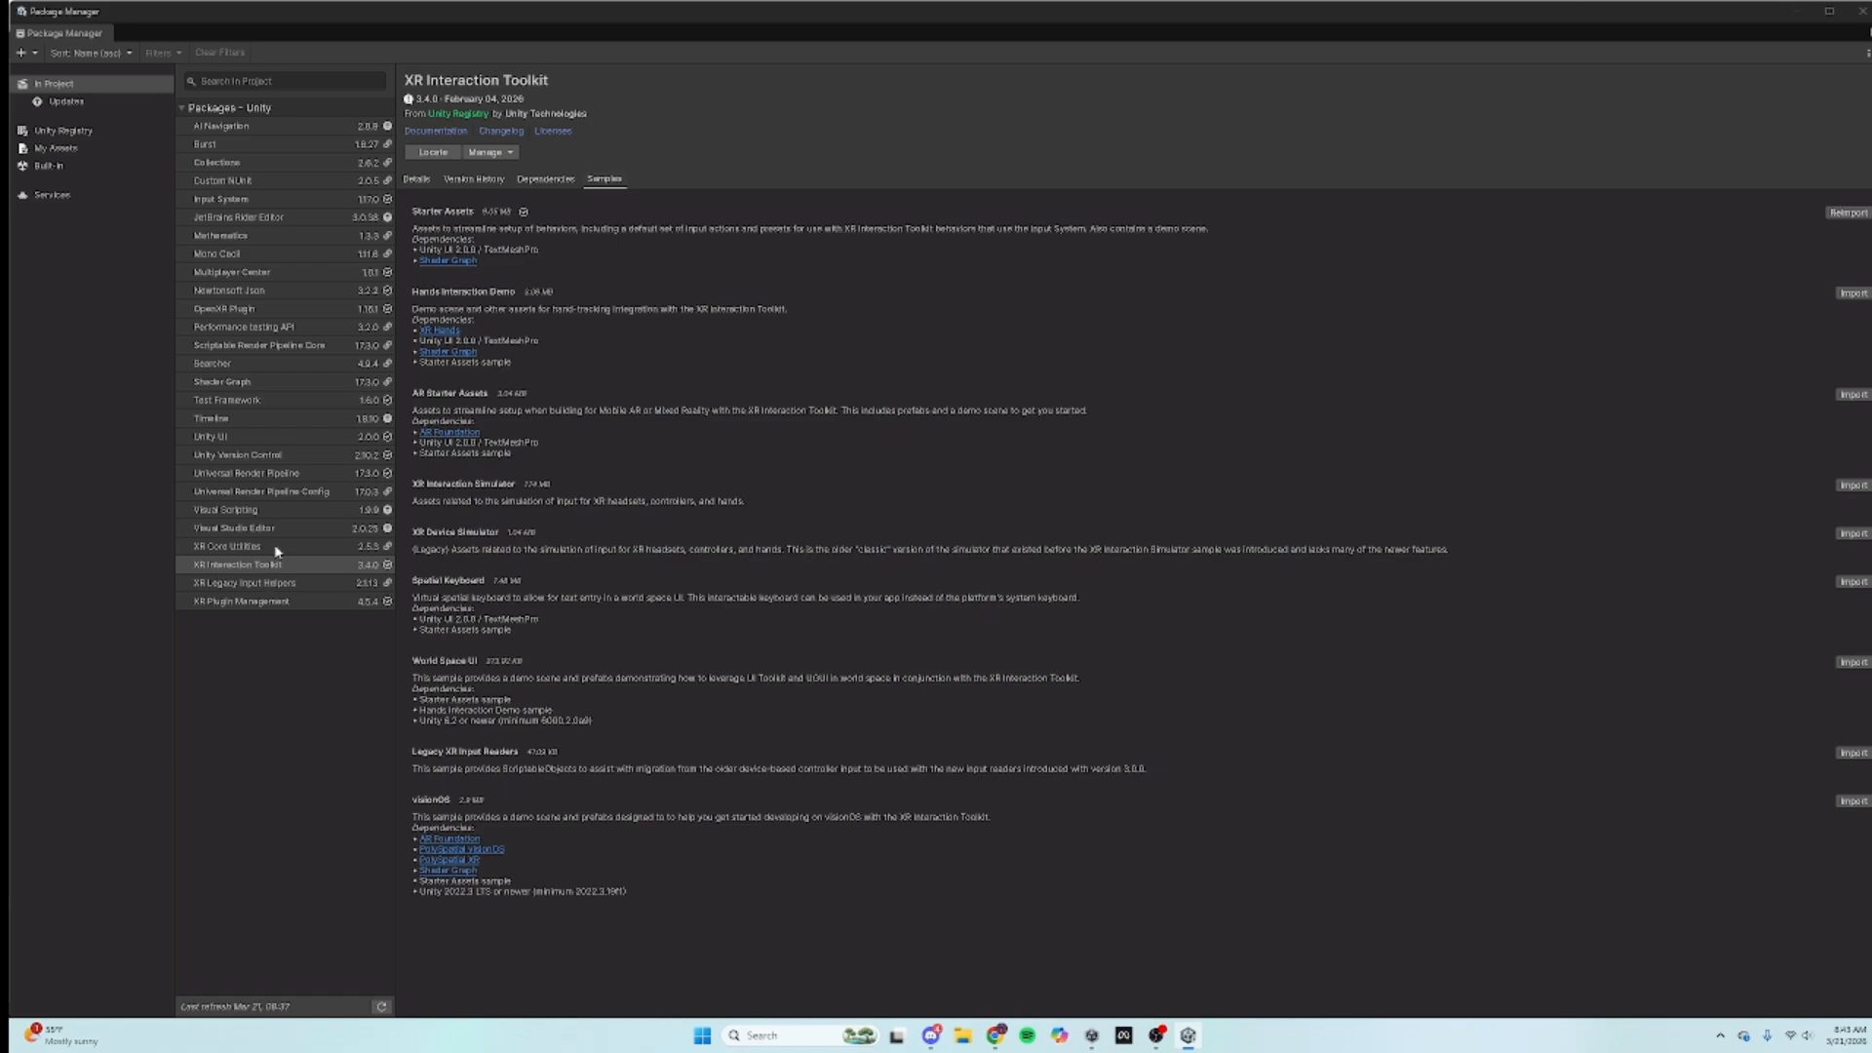
click(252, 291)
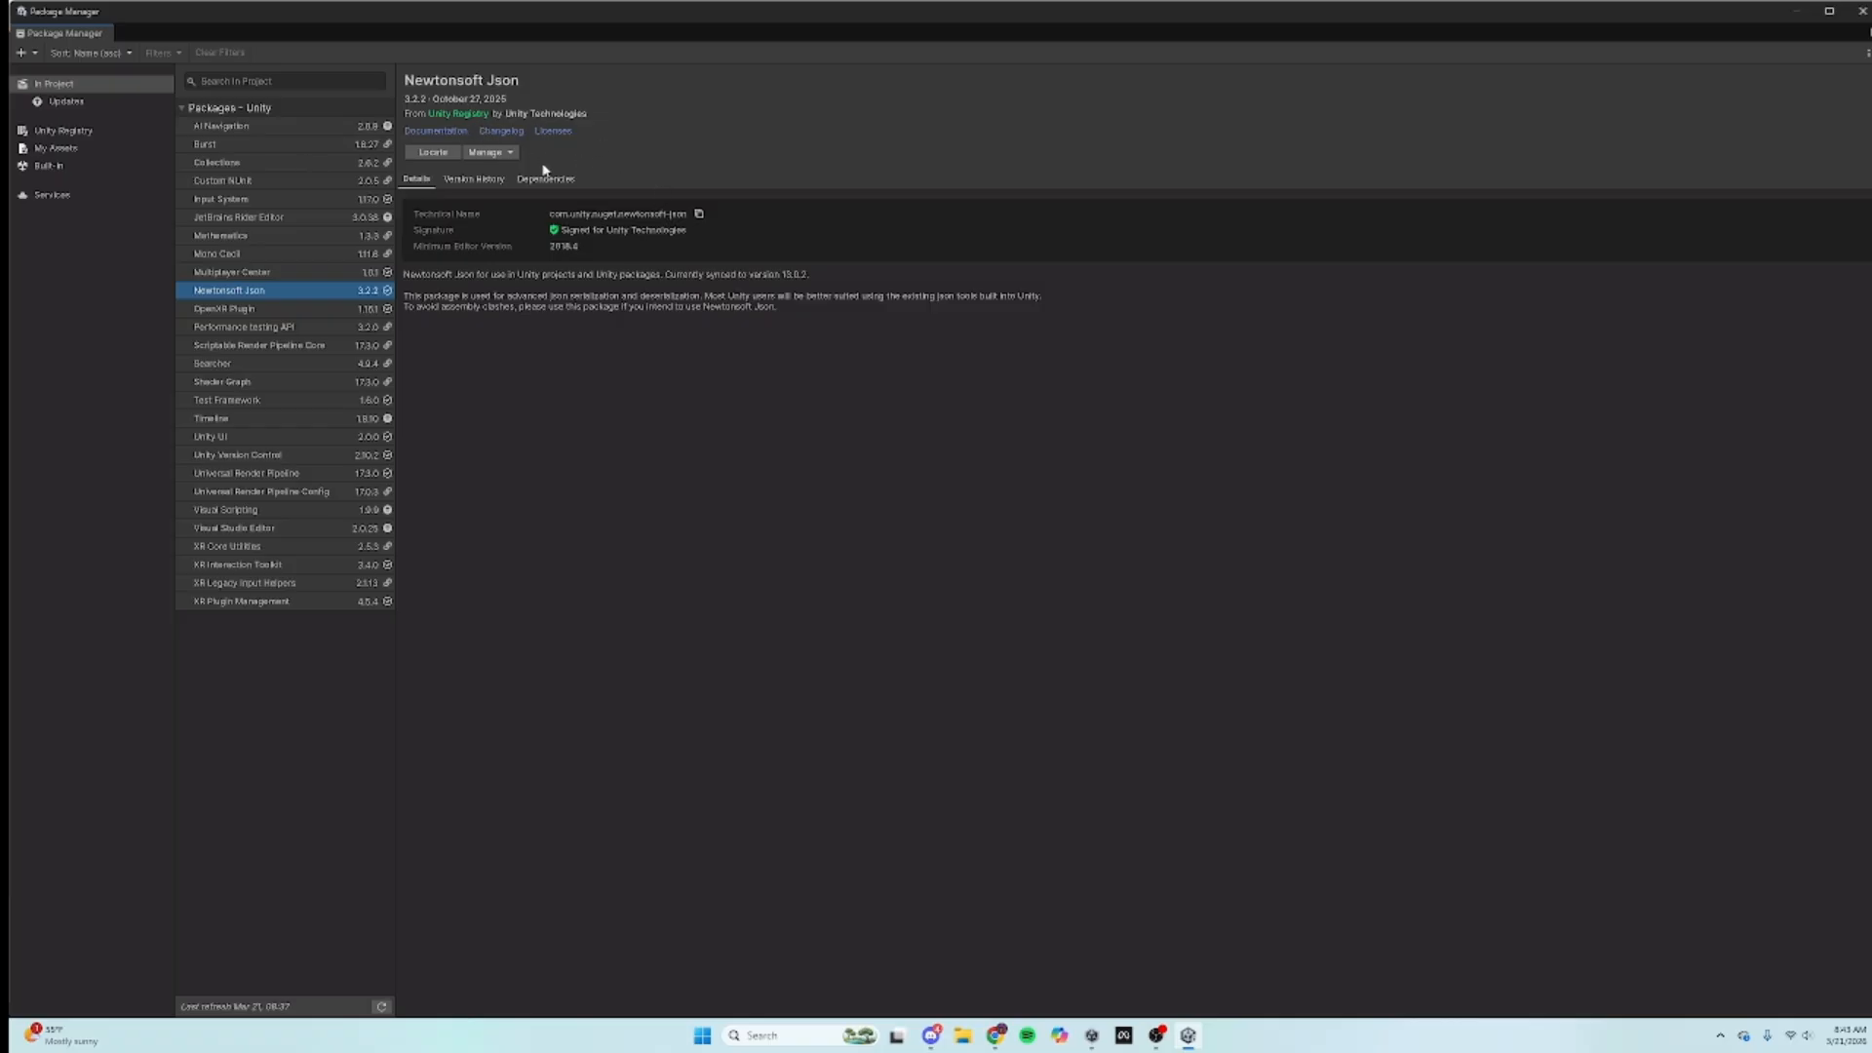
click(1862, 11)
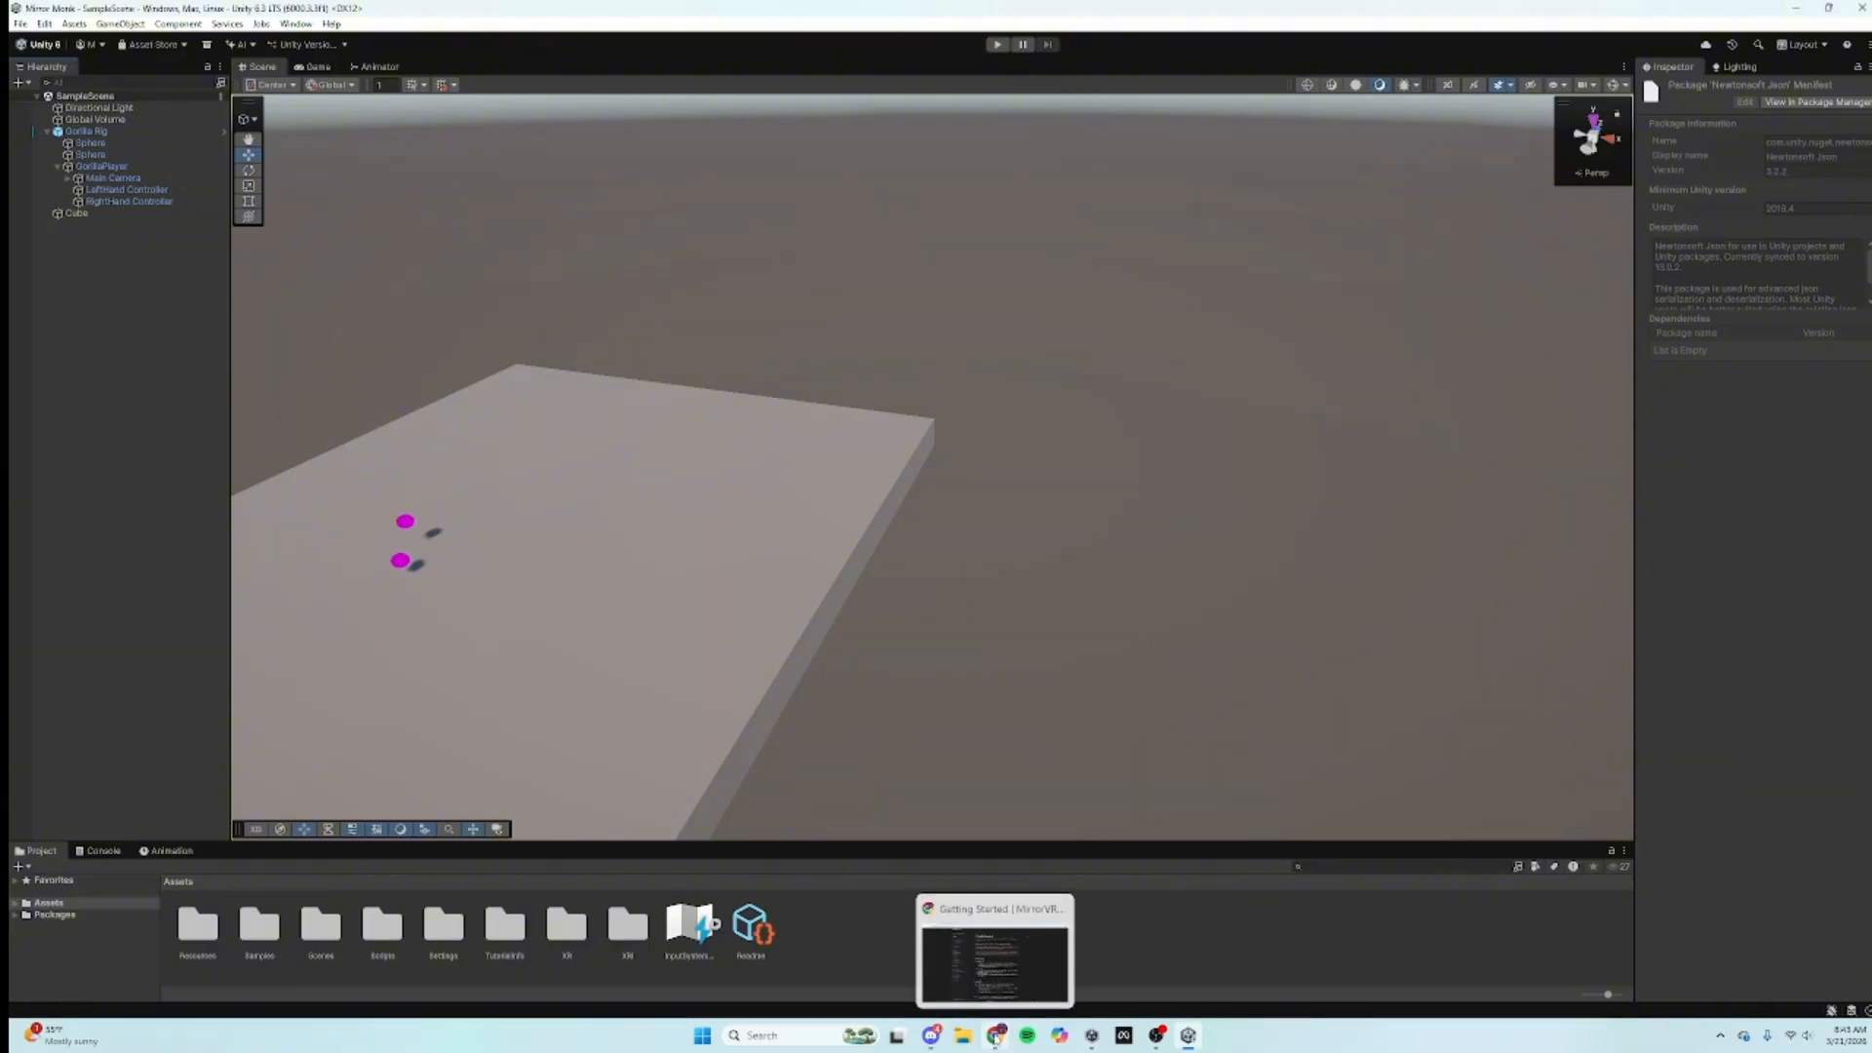
Step: Add a Text - TextMeshPro object and import the TMP Essentials
click(17, 84)
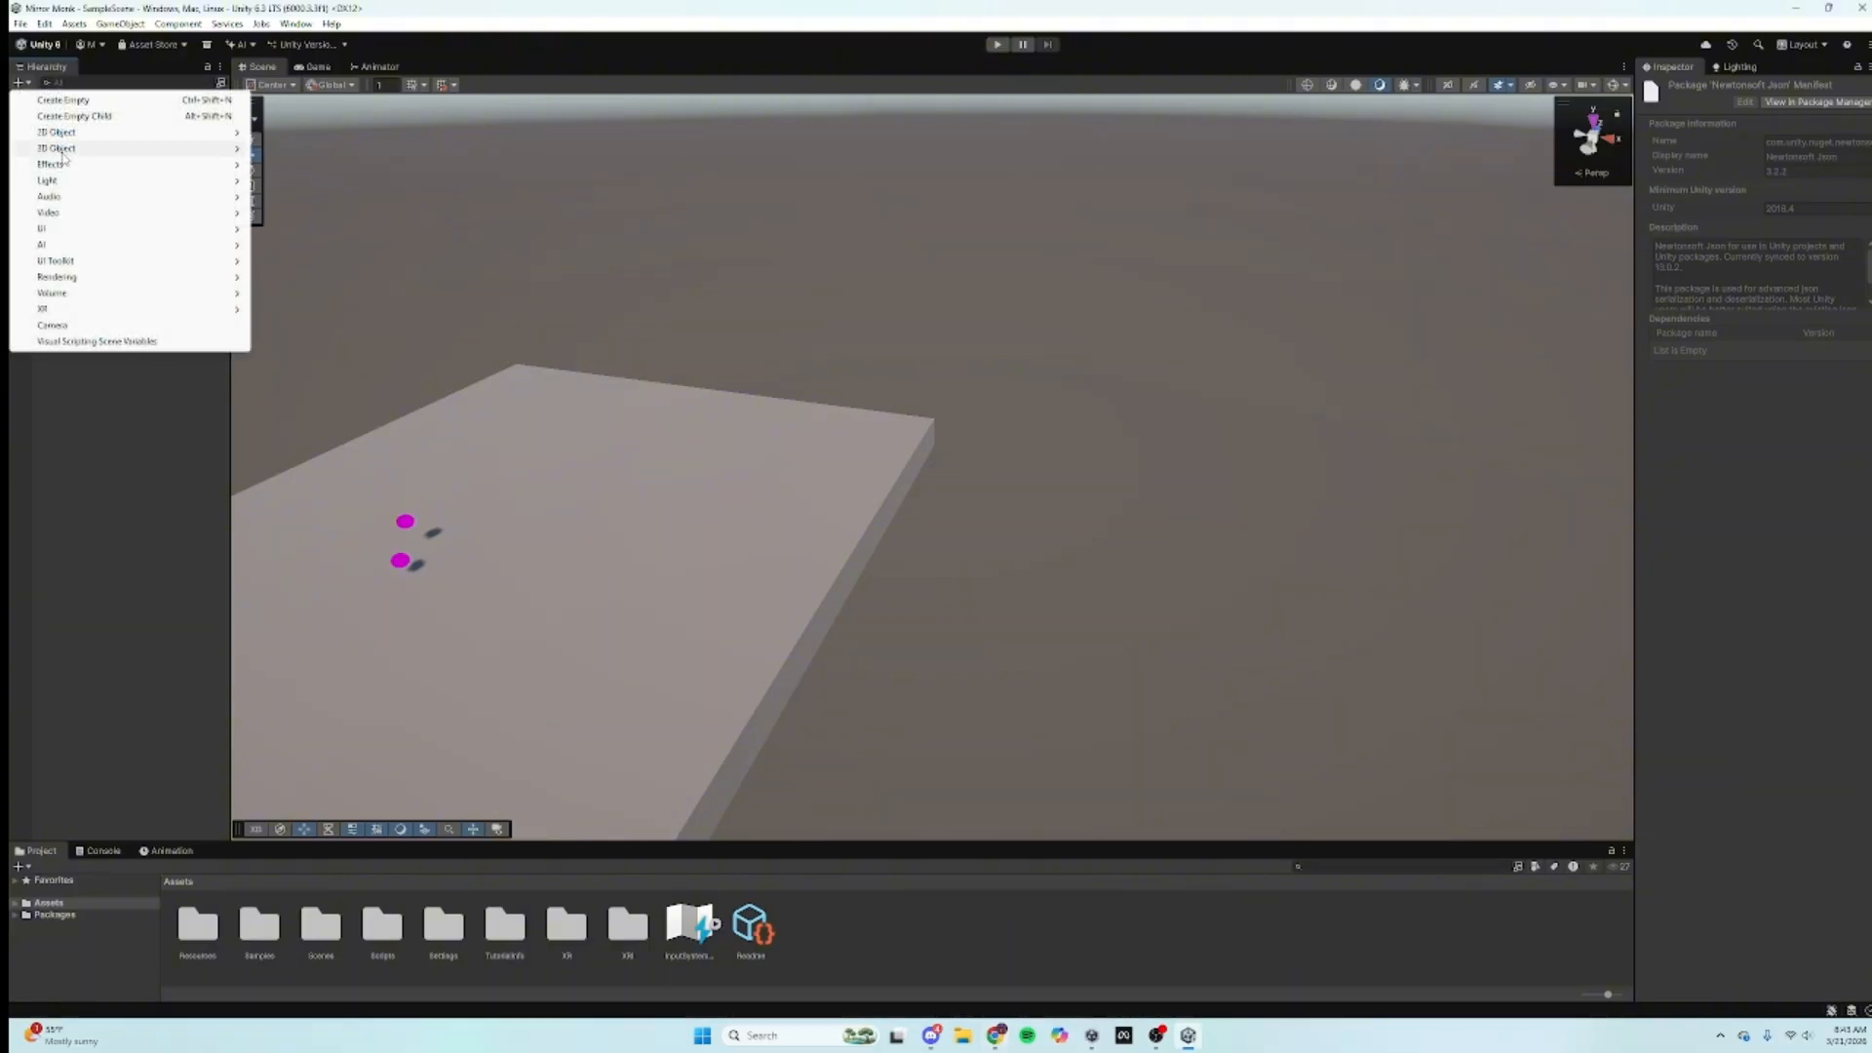
mouse_move(146, 148)
click(283, 250)
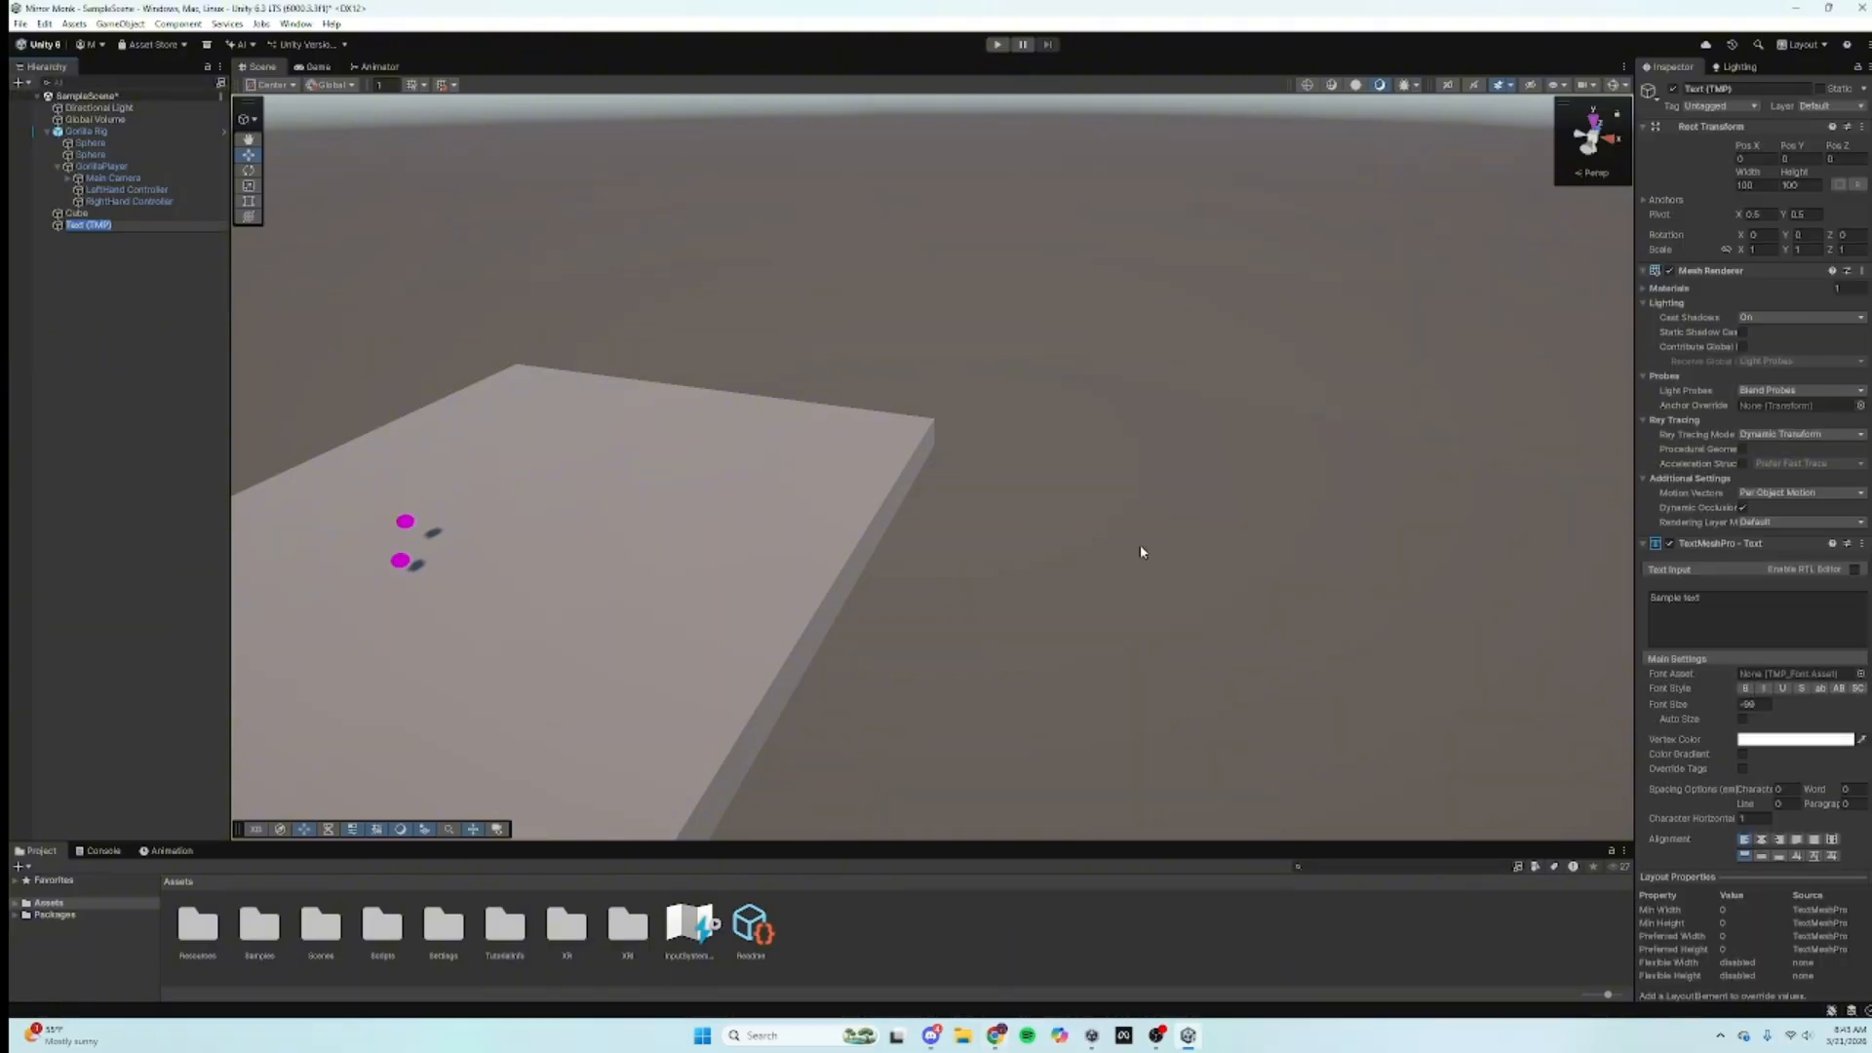
click(1212, 437)
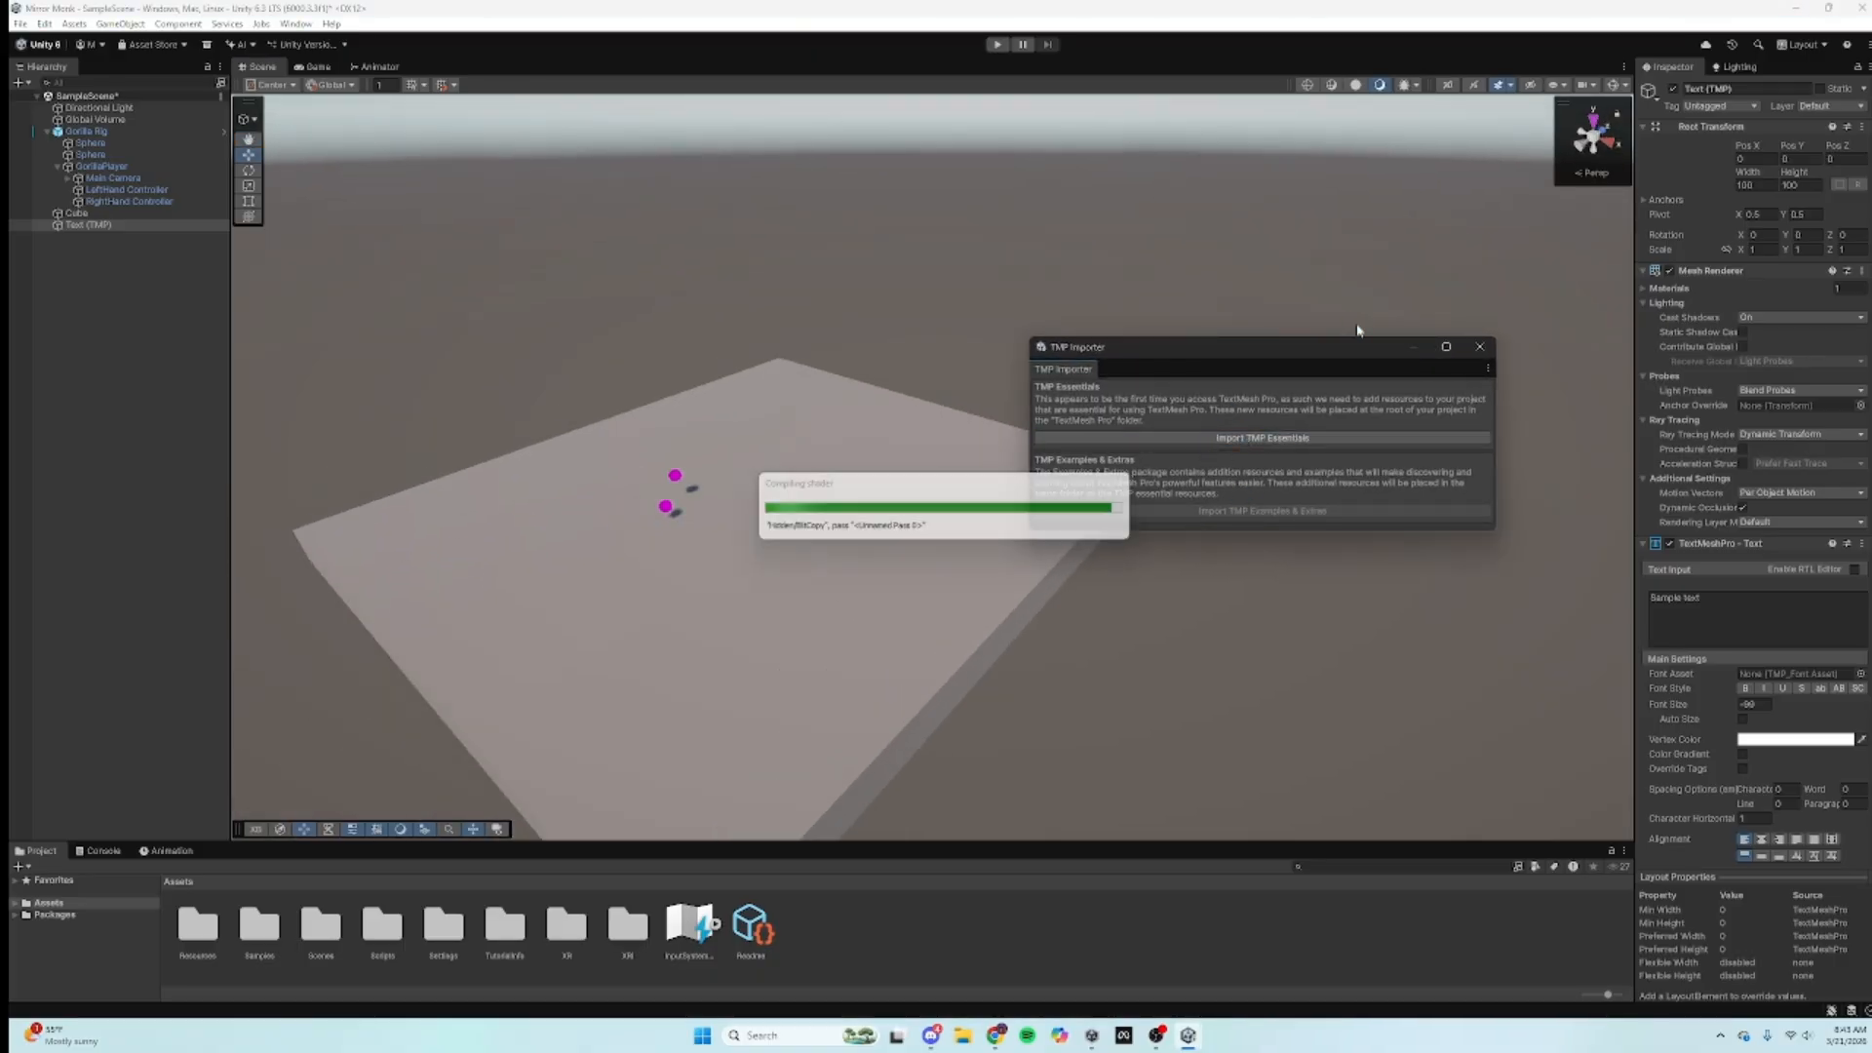
click(1480, 348)
Step: Delete the temporary Text (TMP) object and return to the MirrorVR docs in Chrome
right_drag(1007, 364, 716, 336)
right_click(78, 226)
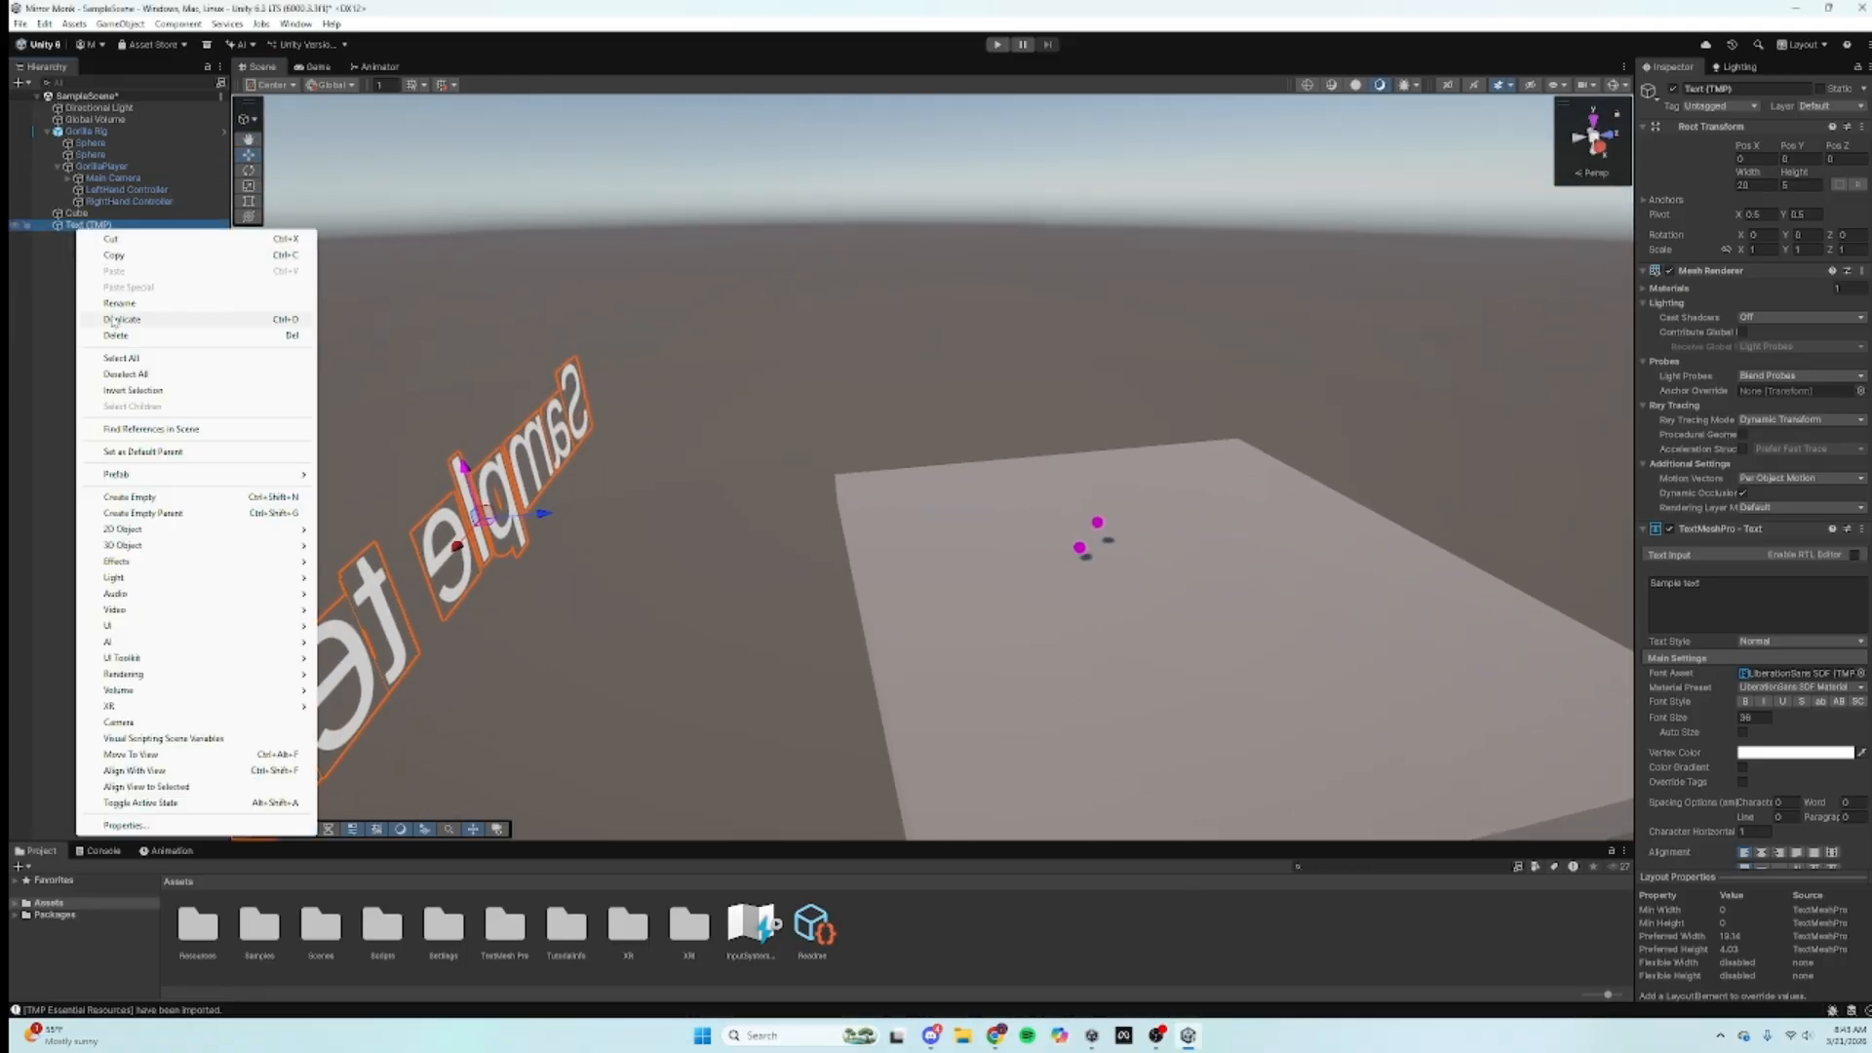
click(114, 337)
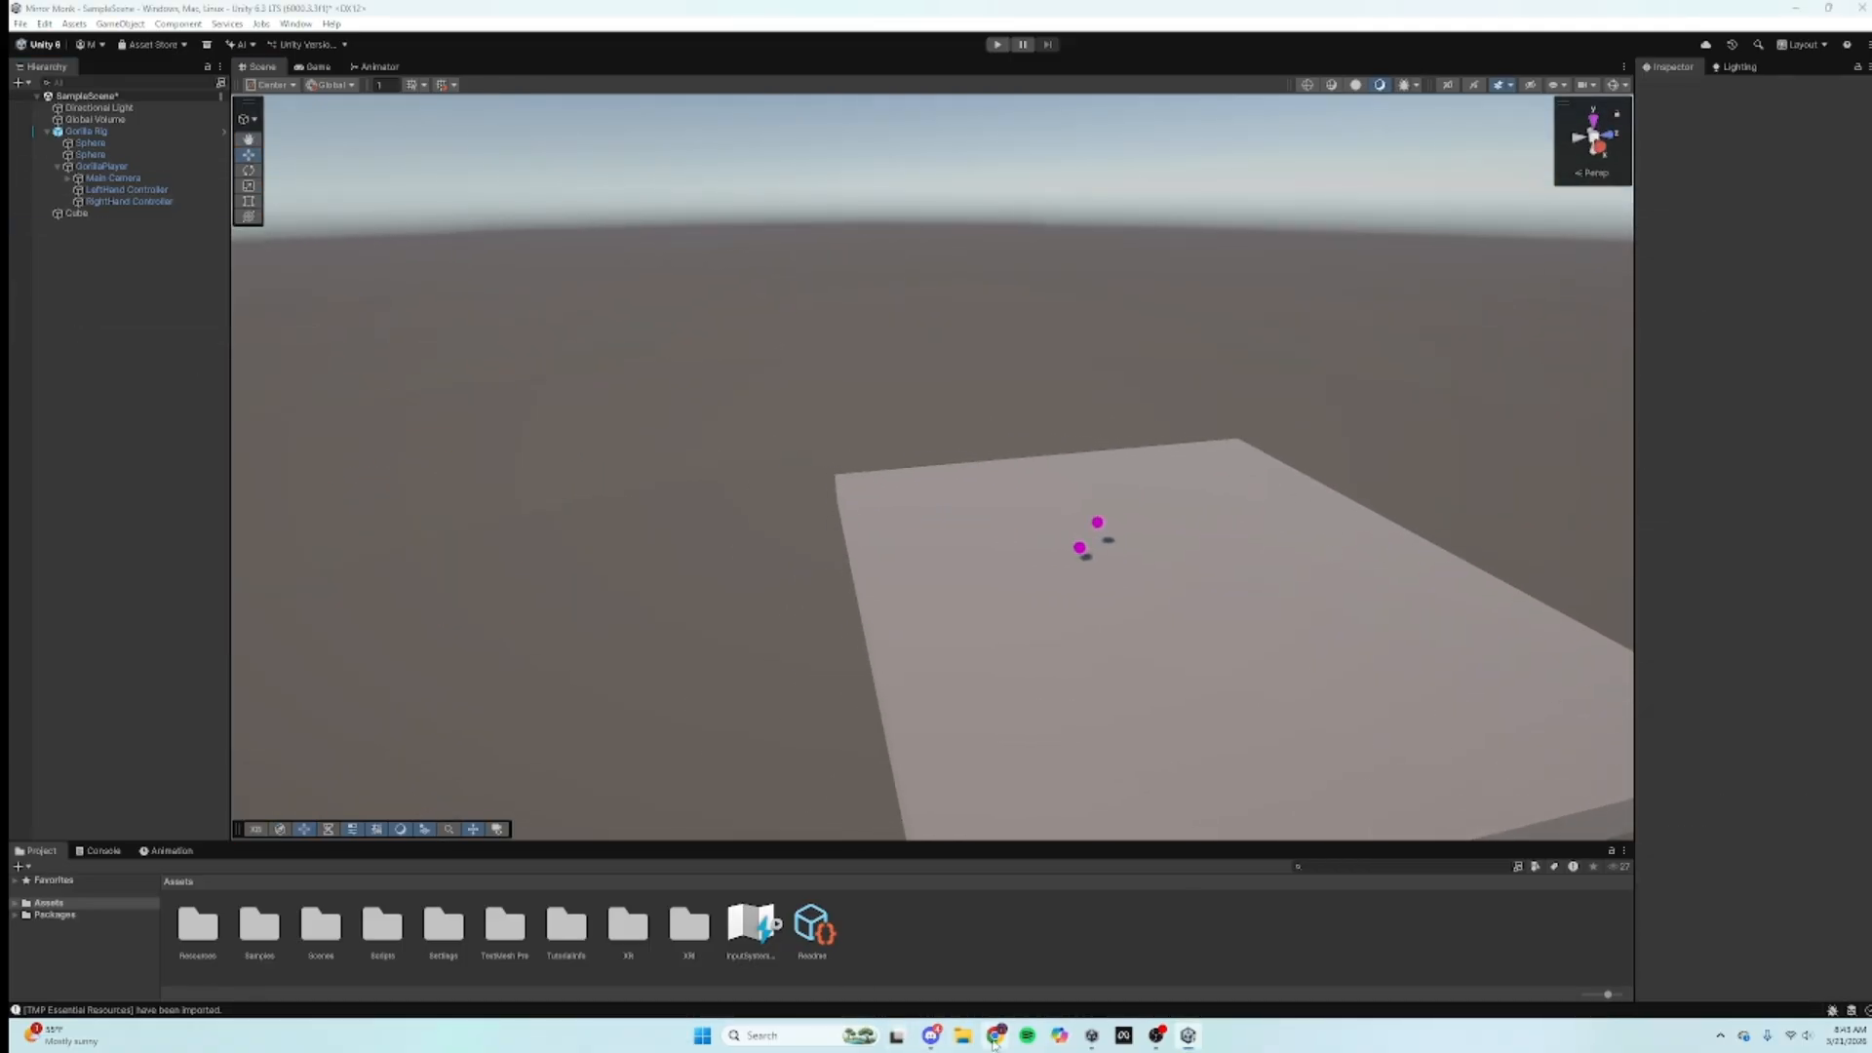
click(995, 1036)
click(1489, 639)
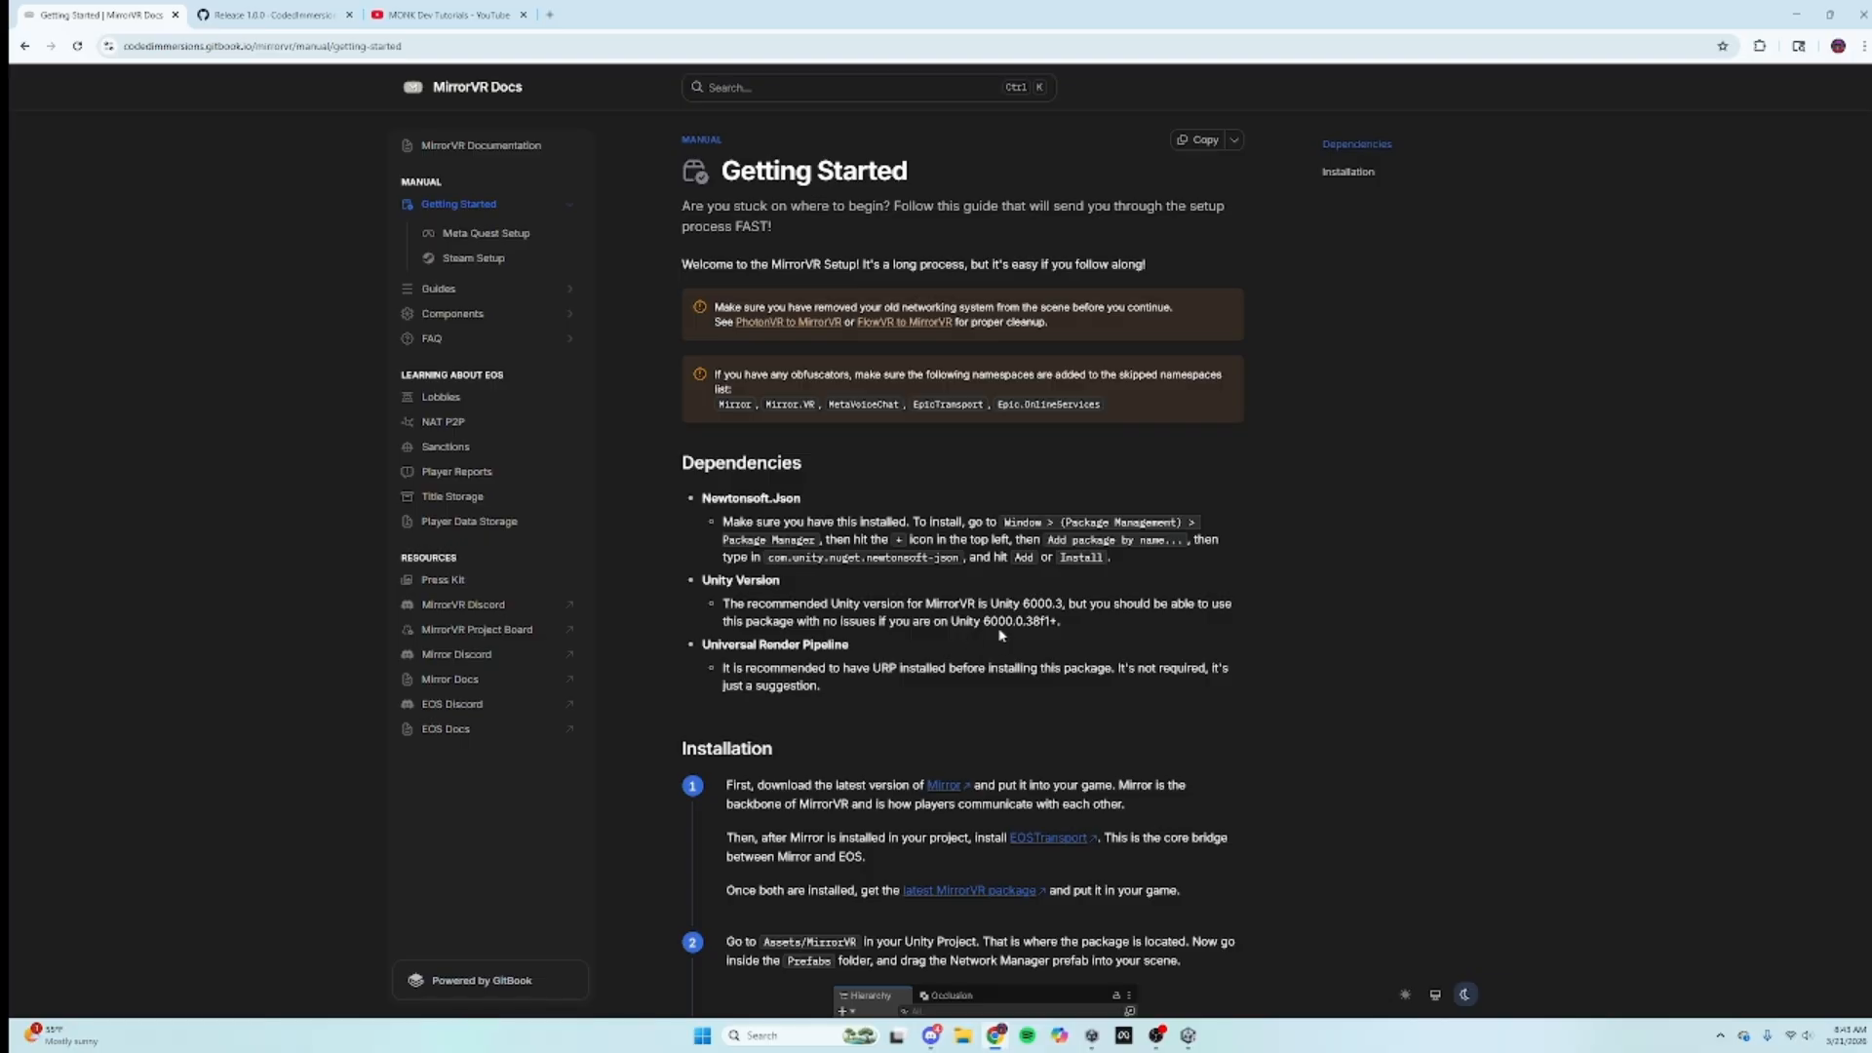
Step: Download the Mirror Unity Package from the v96.9.19 release and show it in Downloads
scroll(939, 673, down, 1)
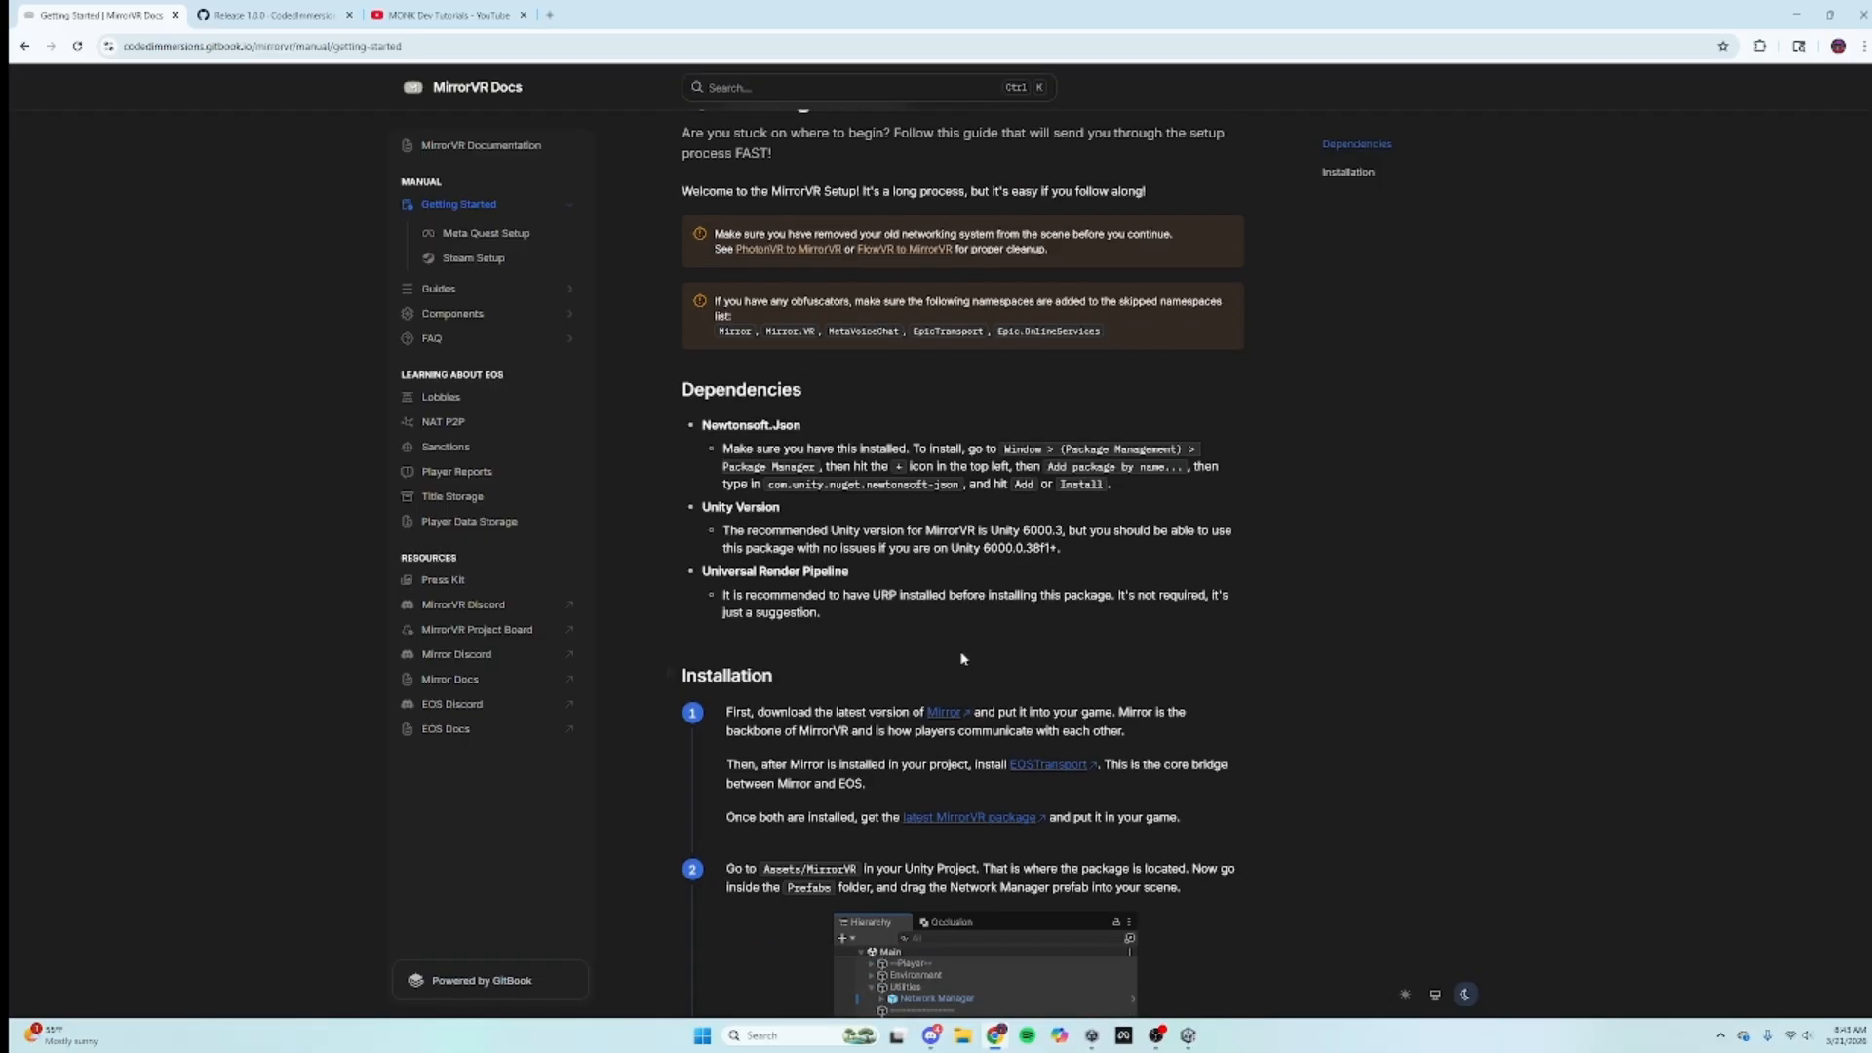
click(942, 712)
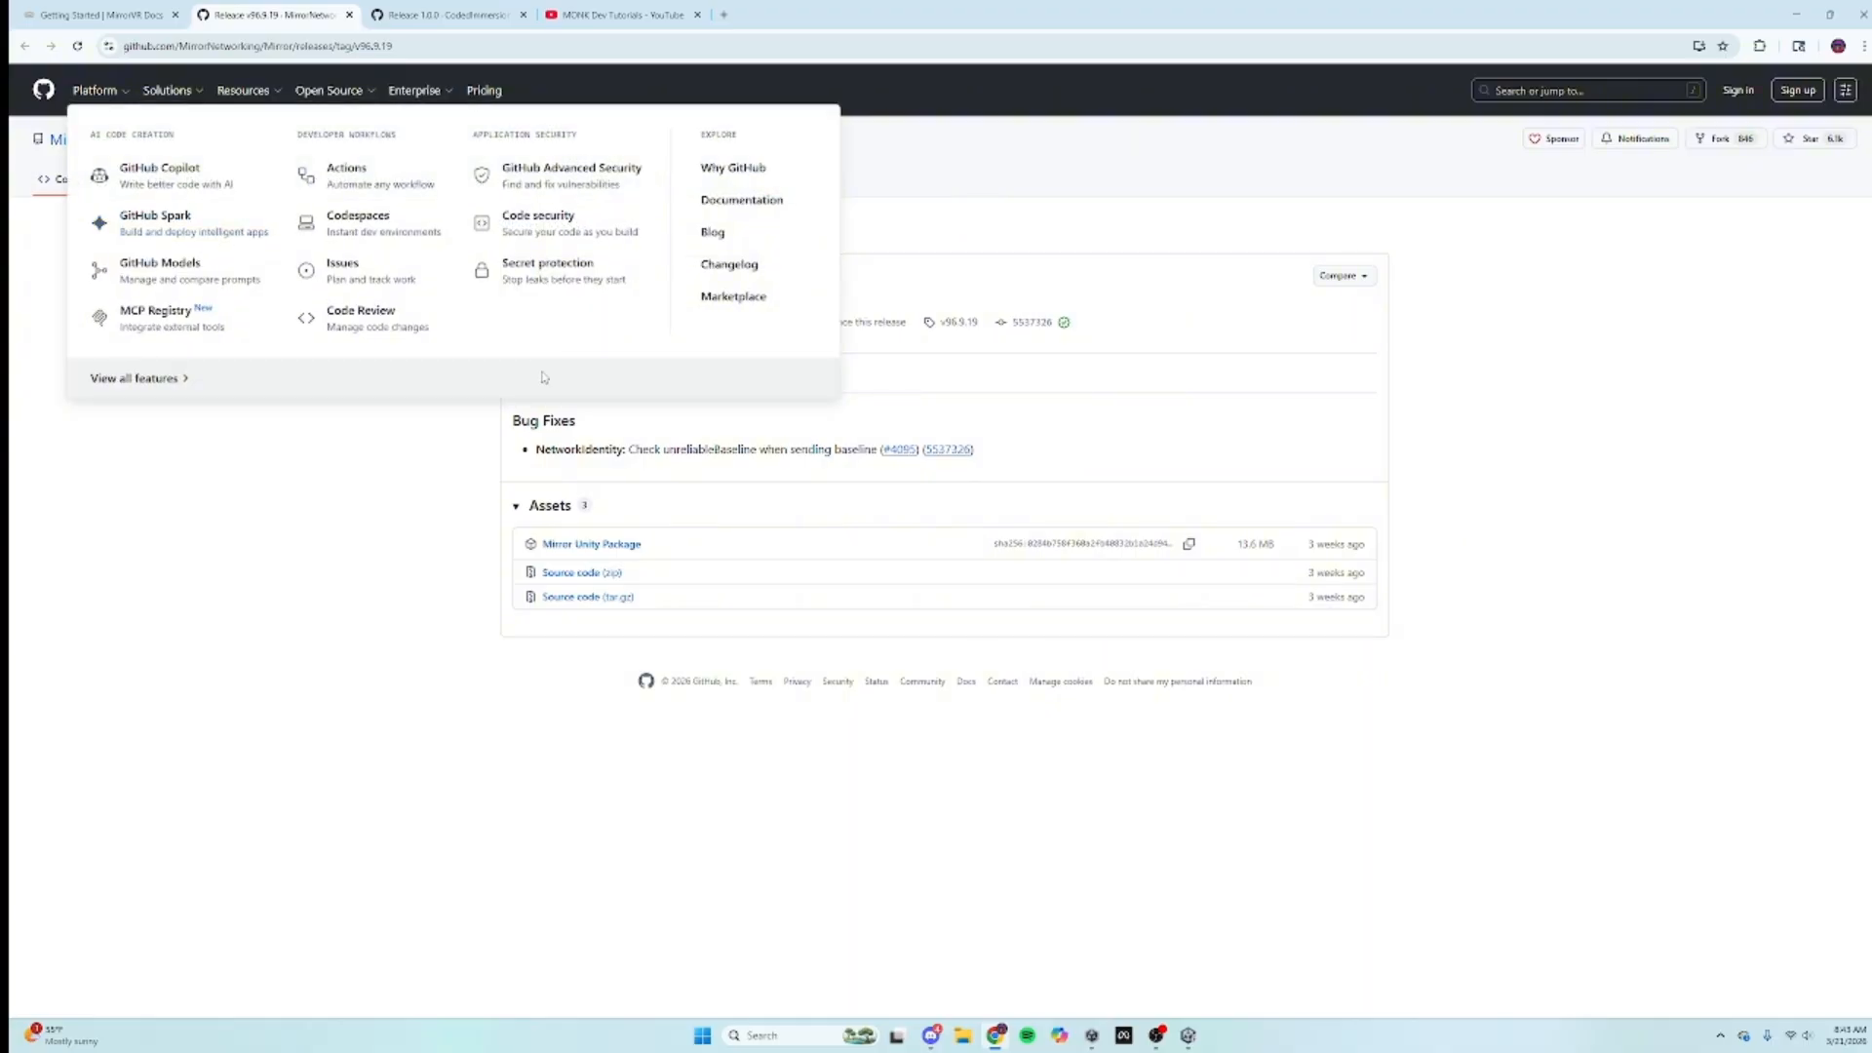
click(606, 548)
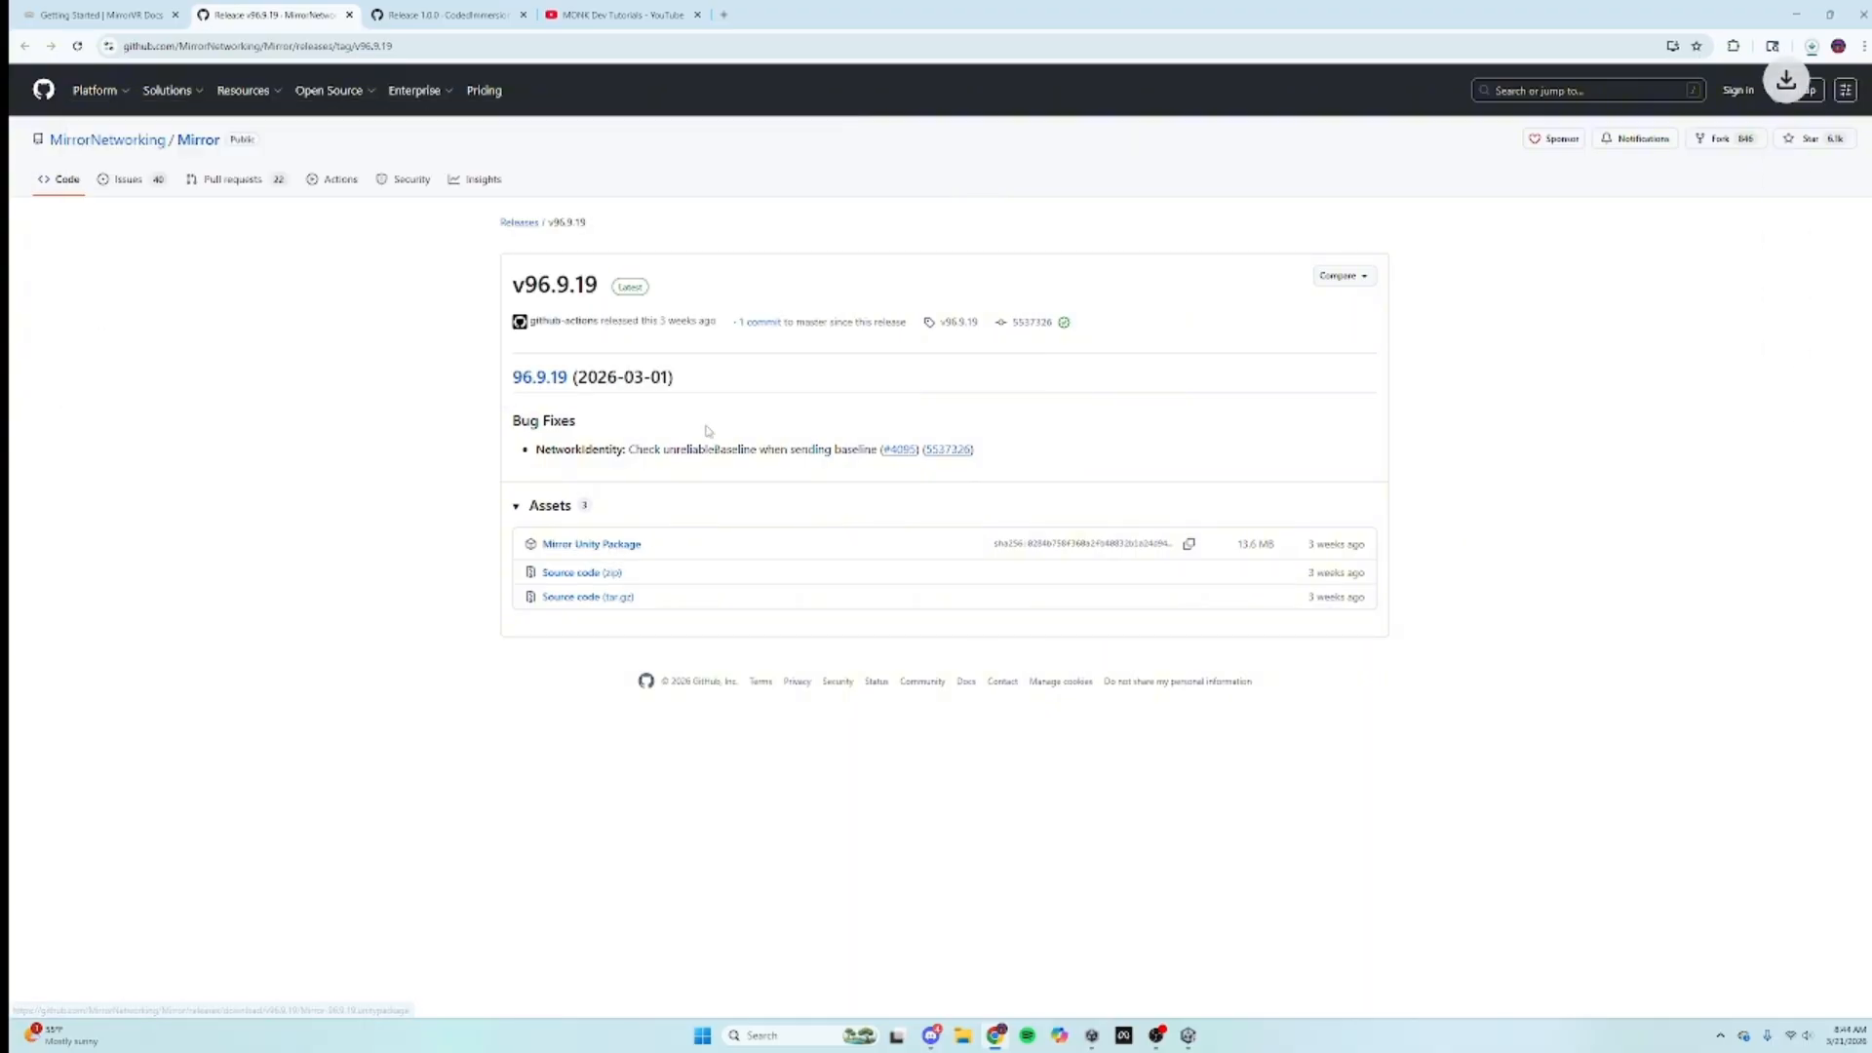
click(1811, 47)
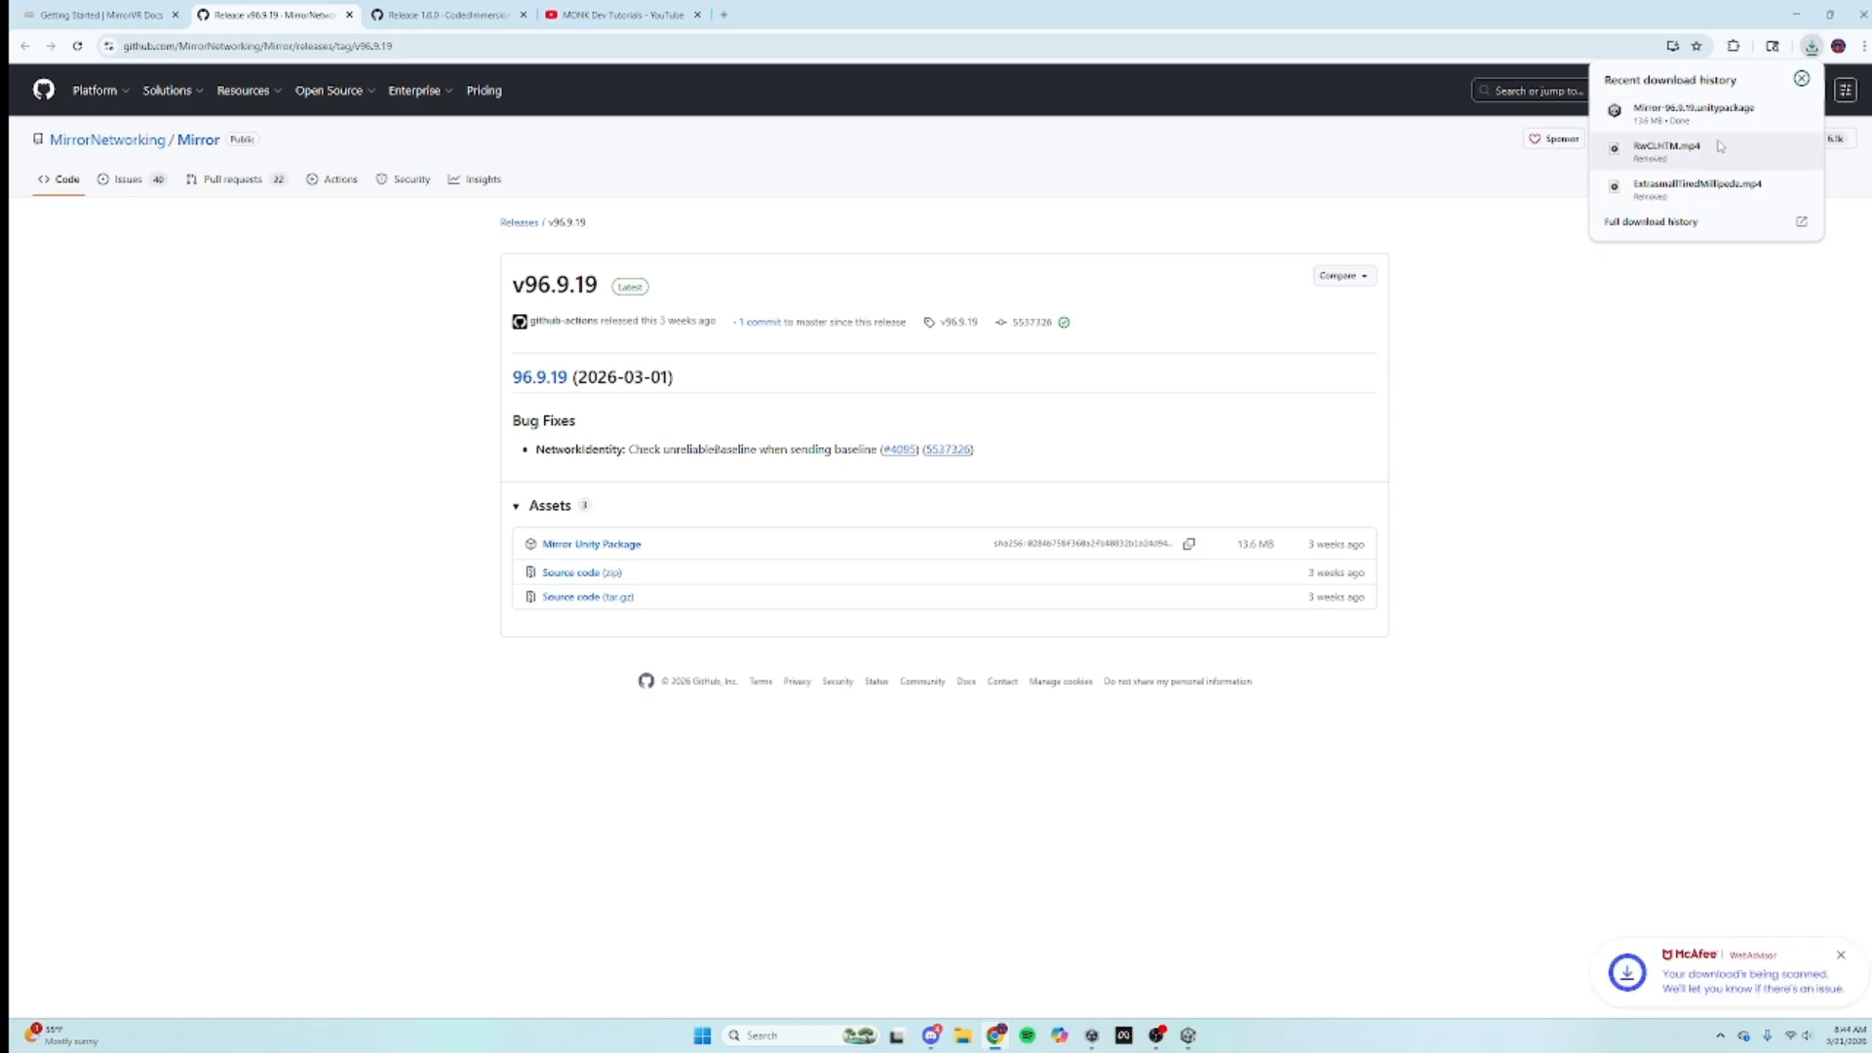
click(1772, 110)
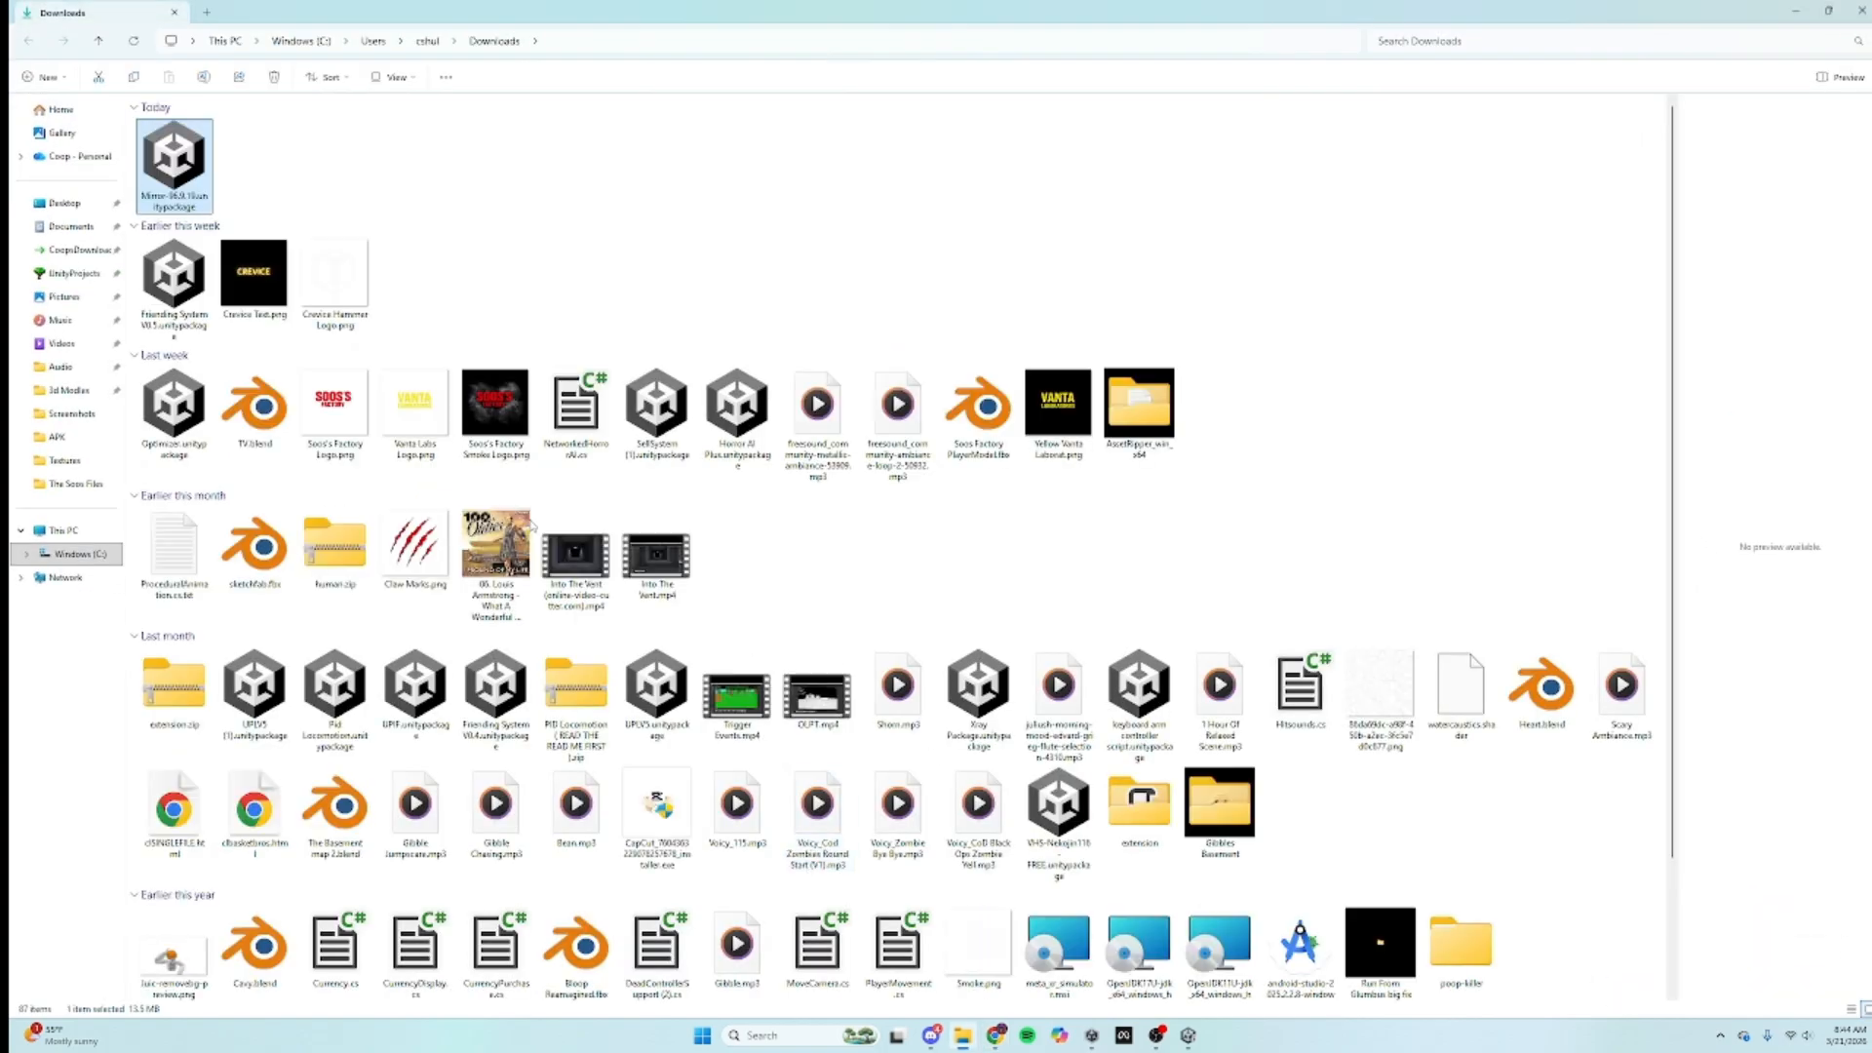
Step: Drag Mirror-96.9.19.unitypackage from Downloads into the Unity editor
drag(175, 160, 1230, 575)
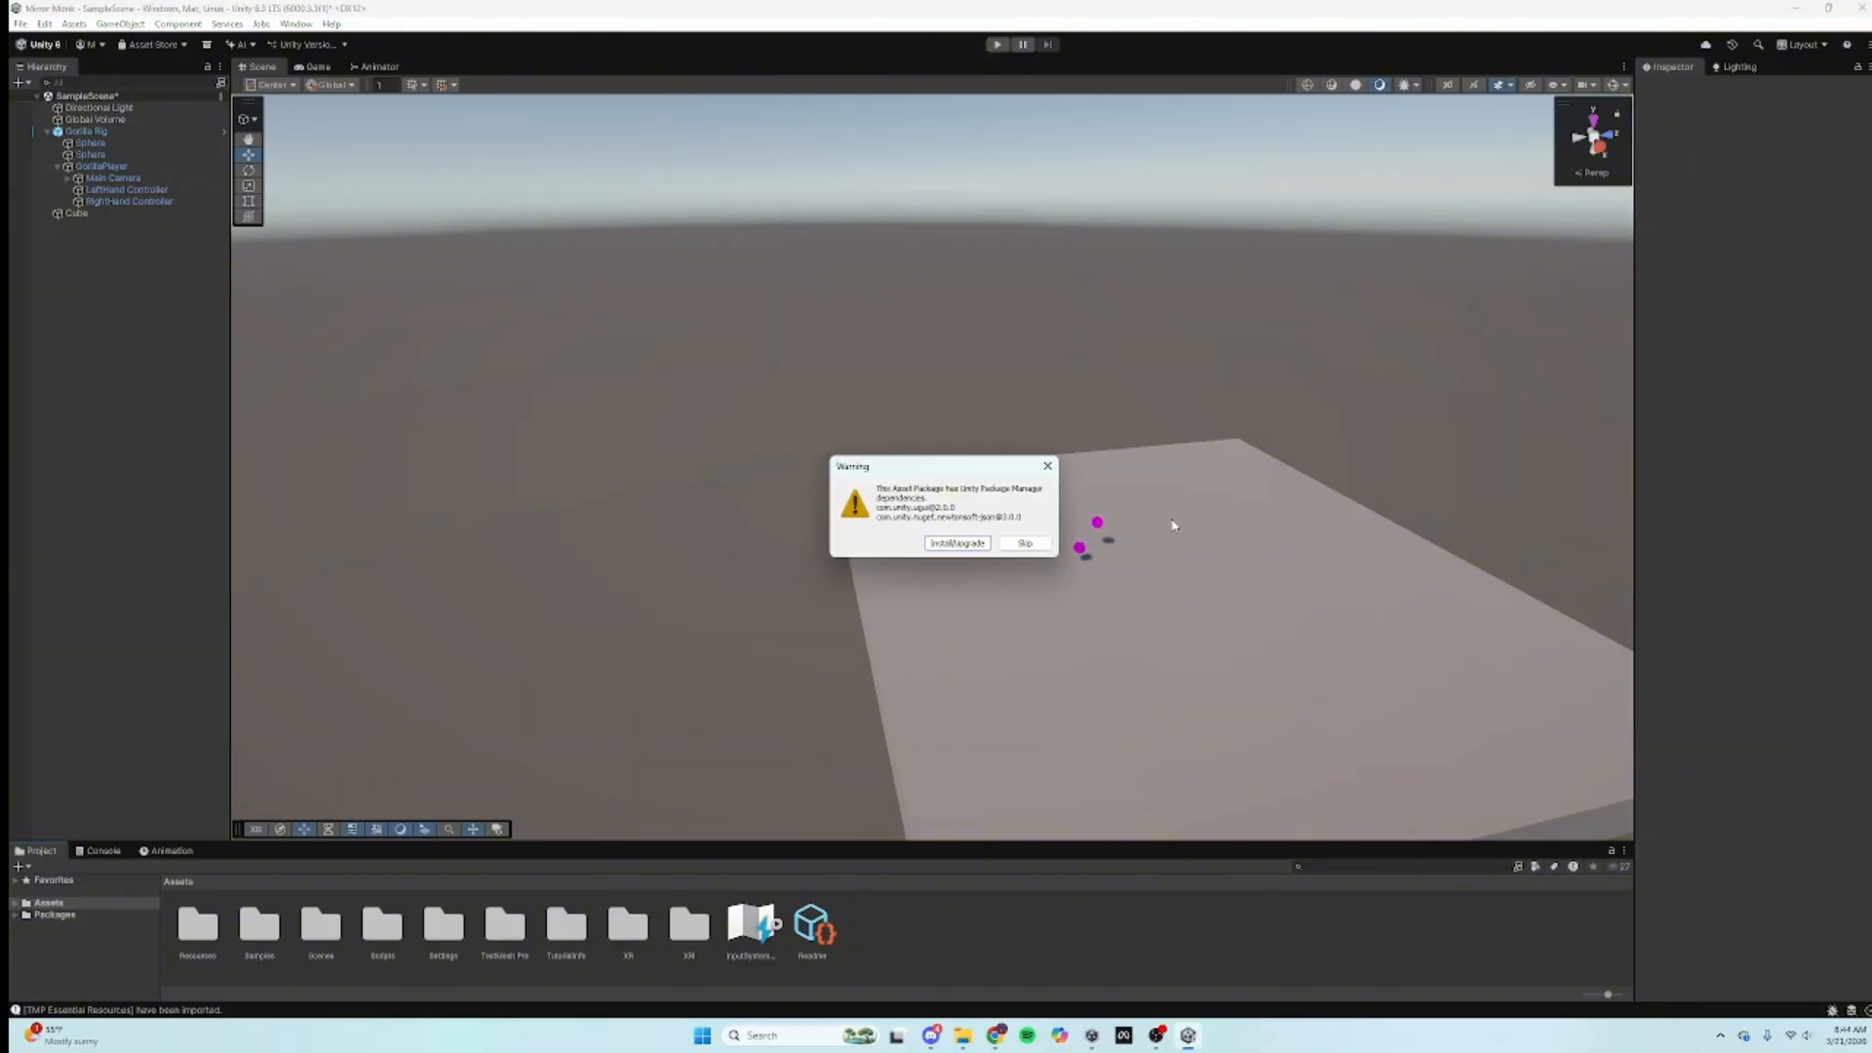
Step: Install the Newtonsoft dependency via Install/Upgrade and import all Mirror 96.9.19 package files
click(946, 544)
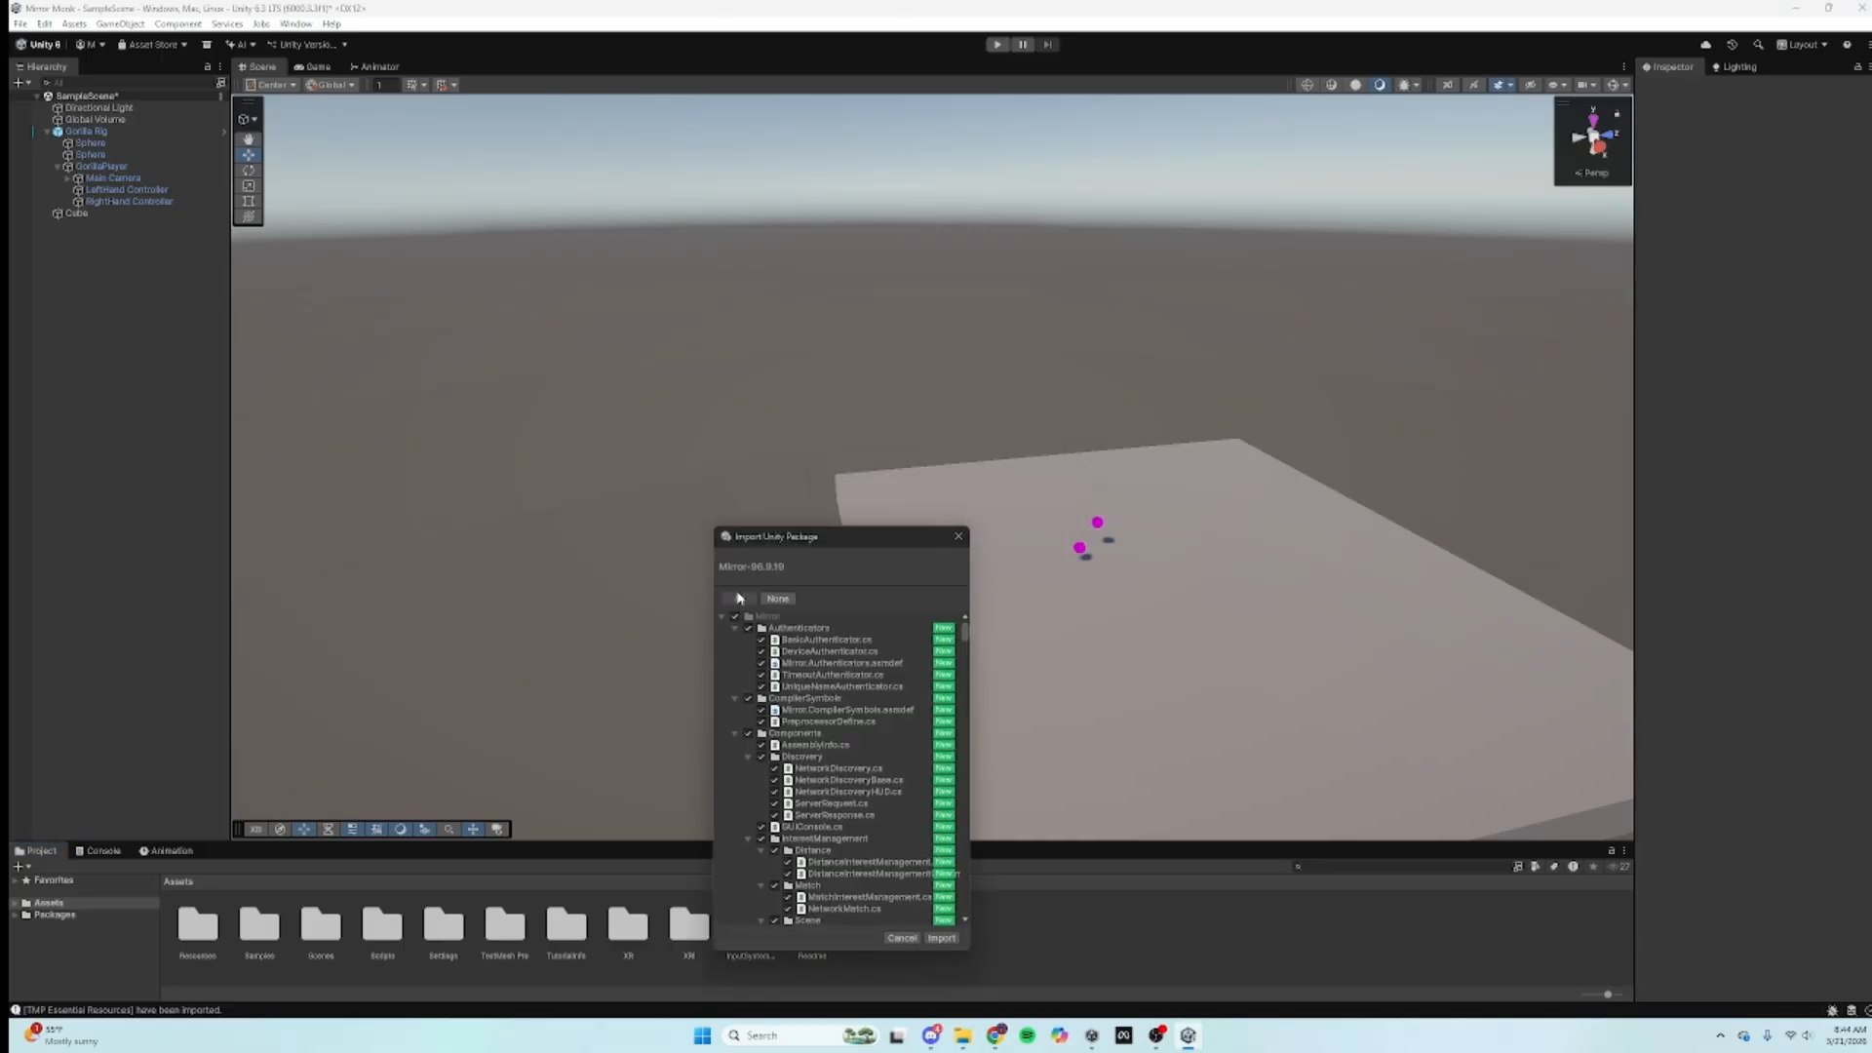
click(942, 940)
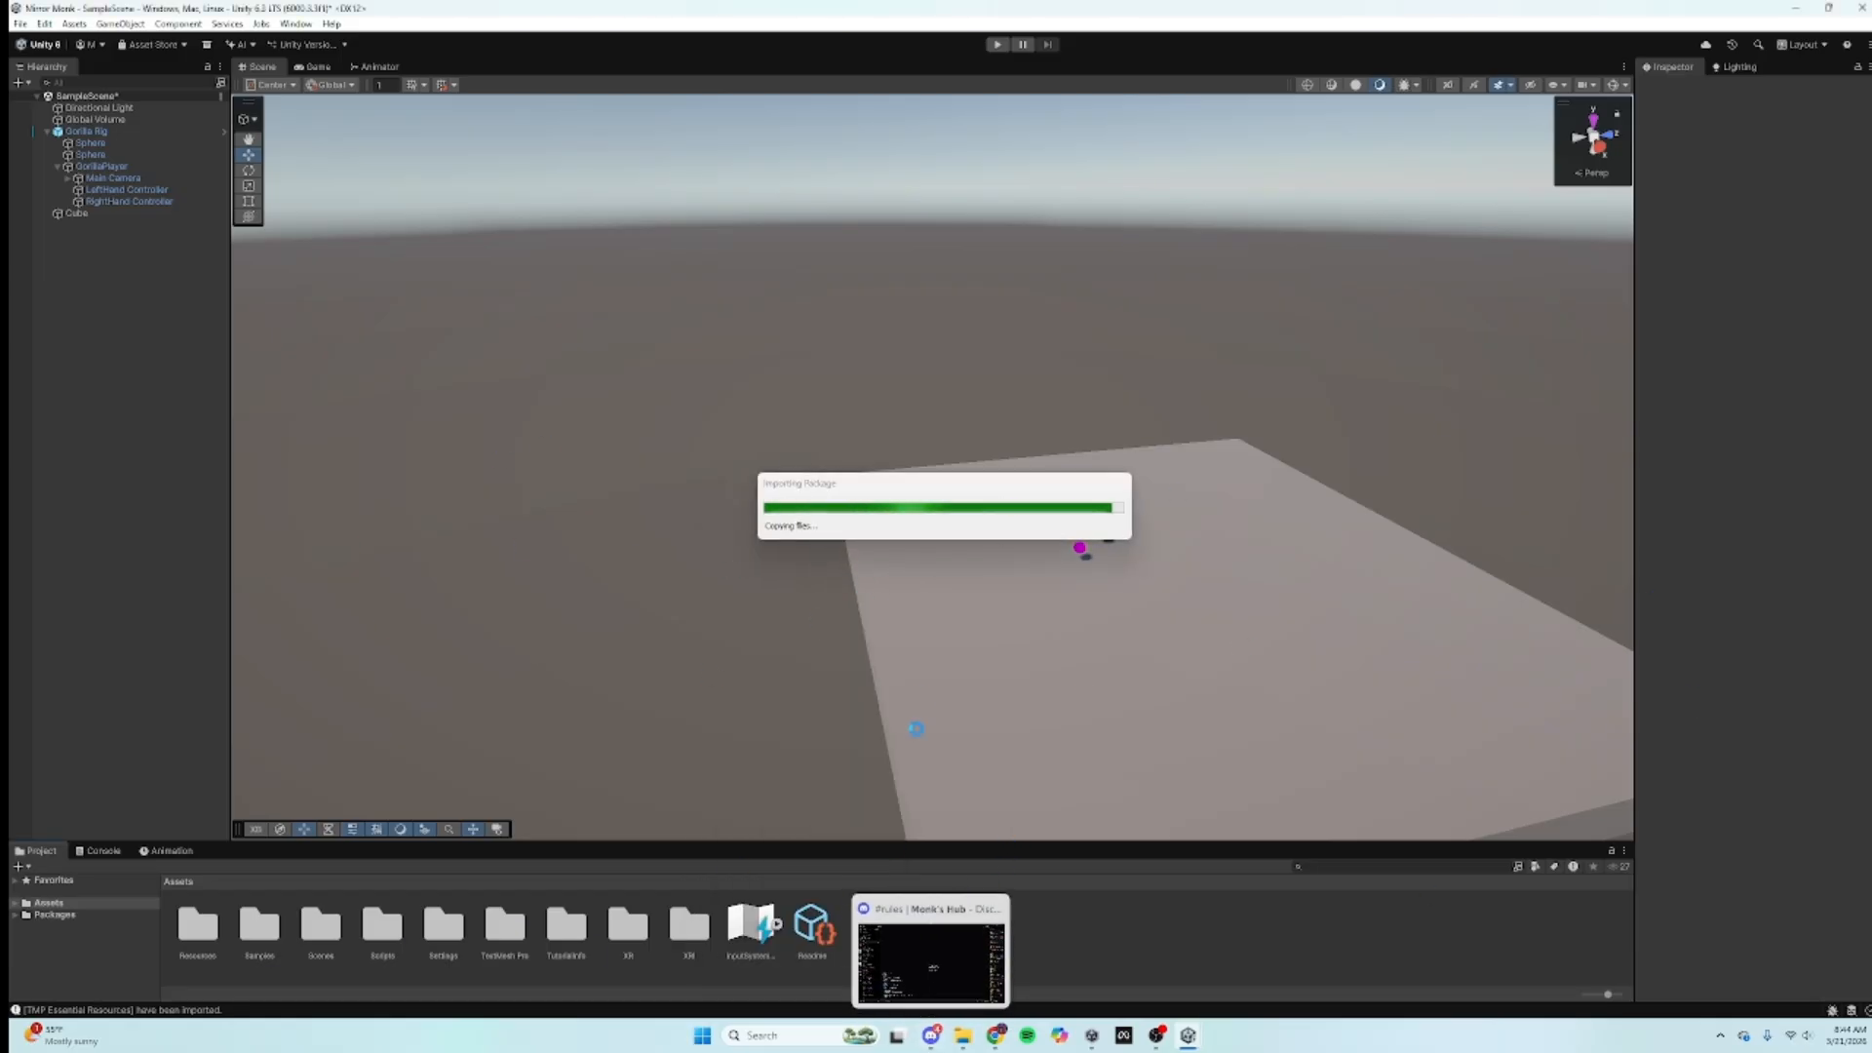
mouse_move(1000, 1046)
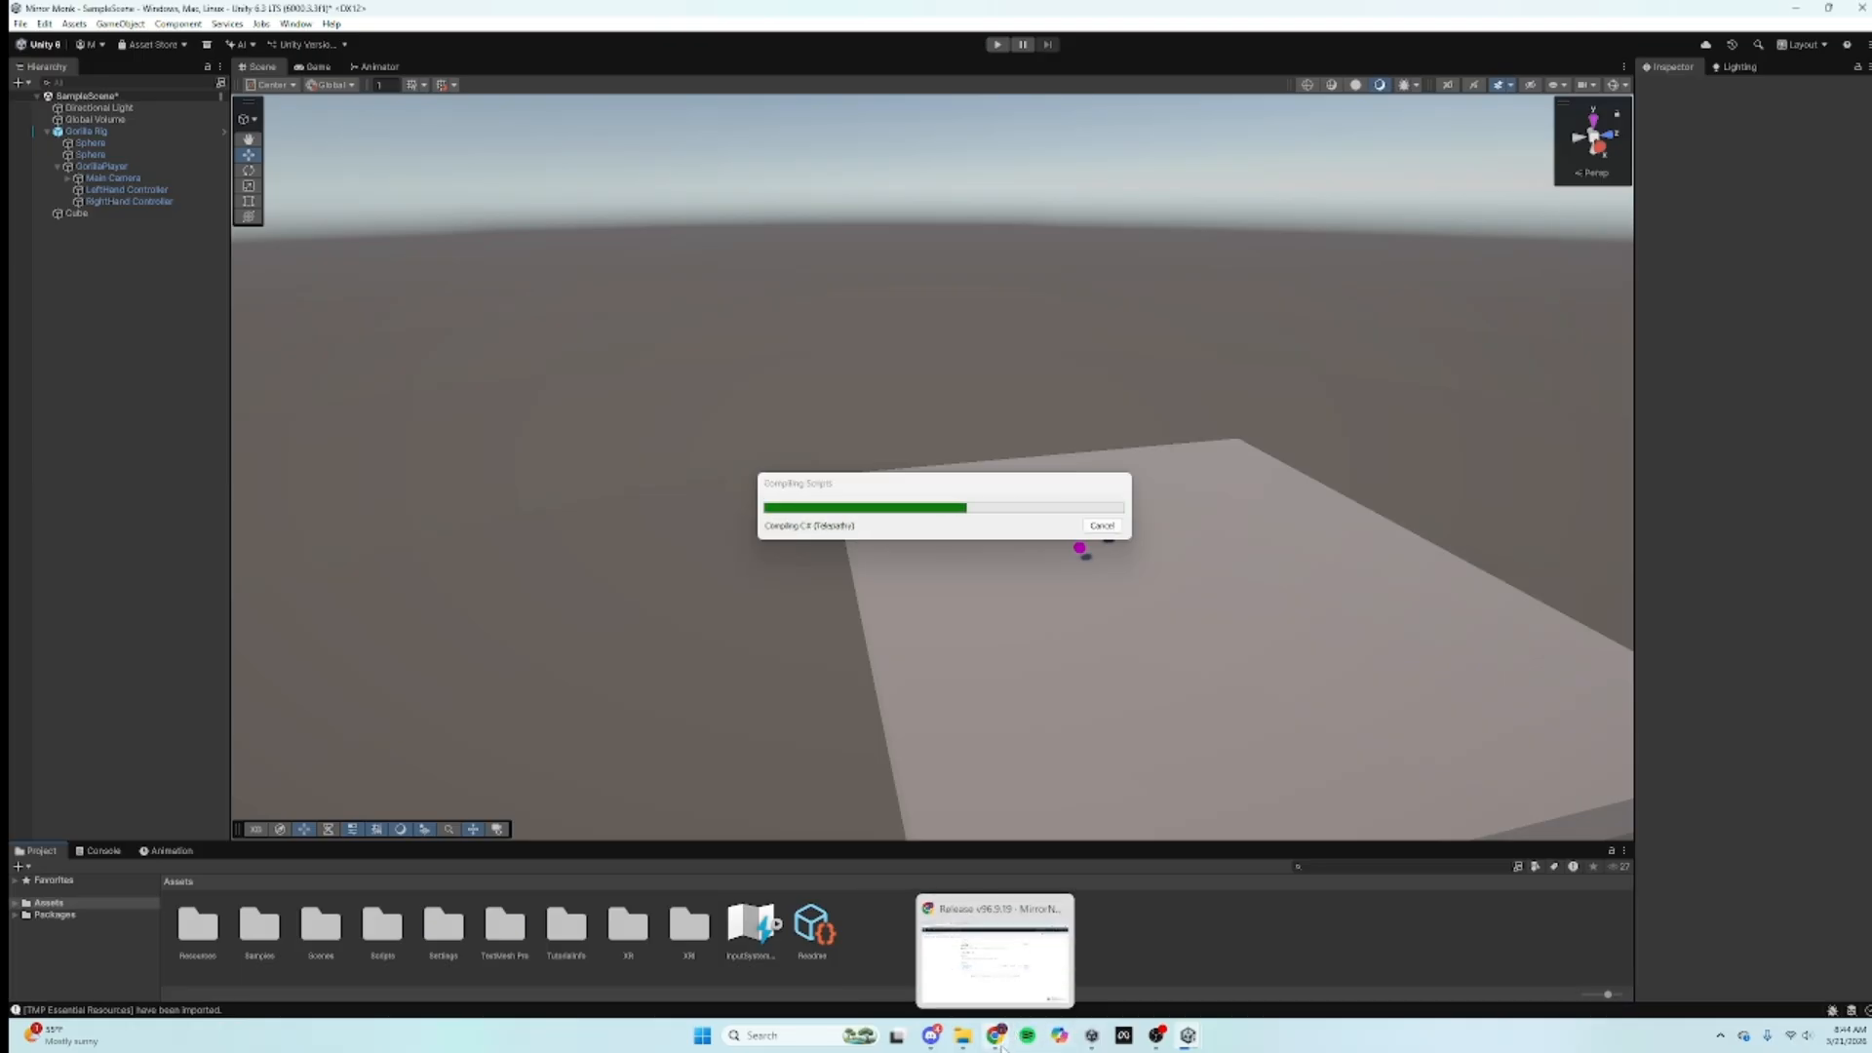
click(996, 1035)
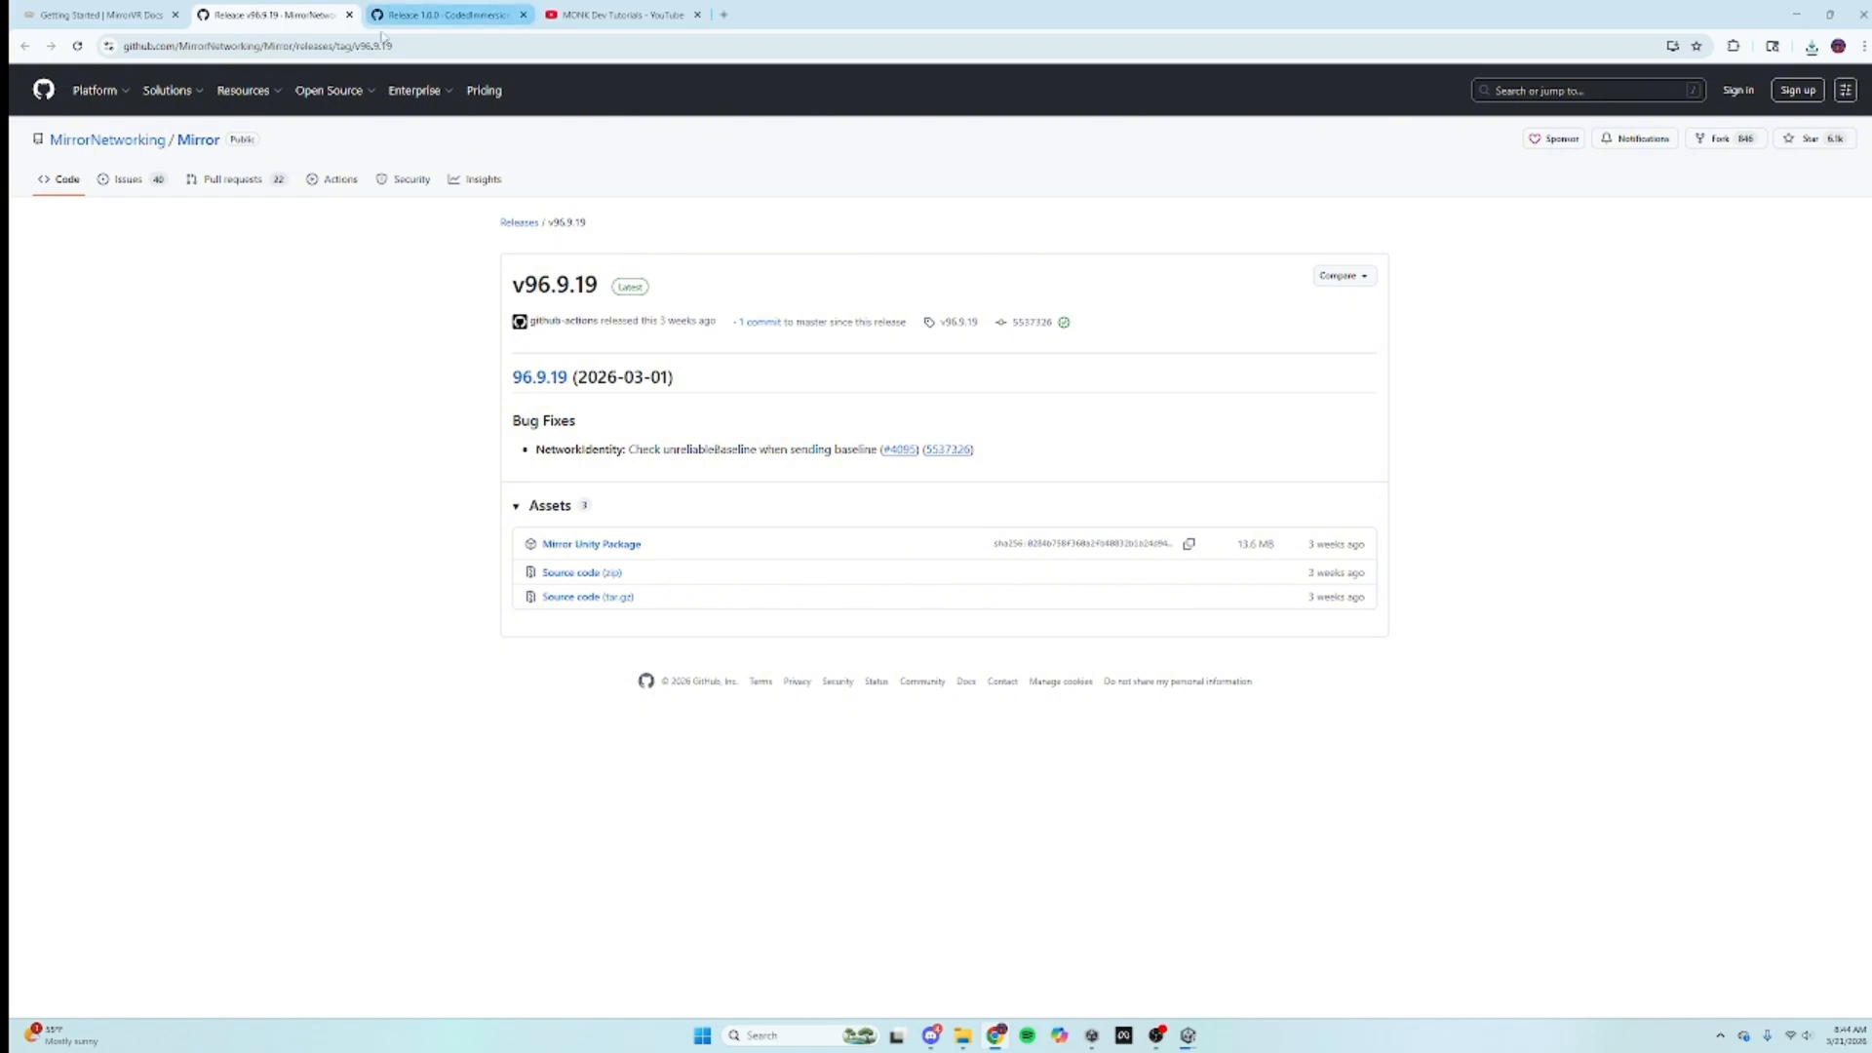
Step: Close the Mirror release tab and open the EOSTransport releases page from the docs
click(349, 15)
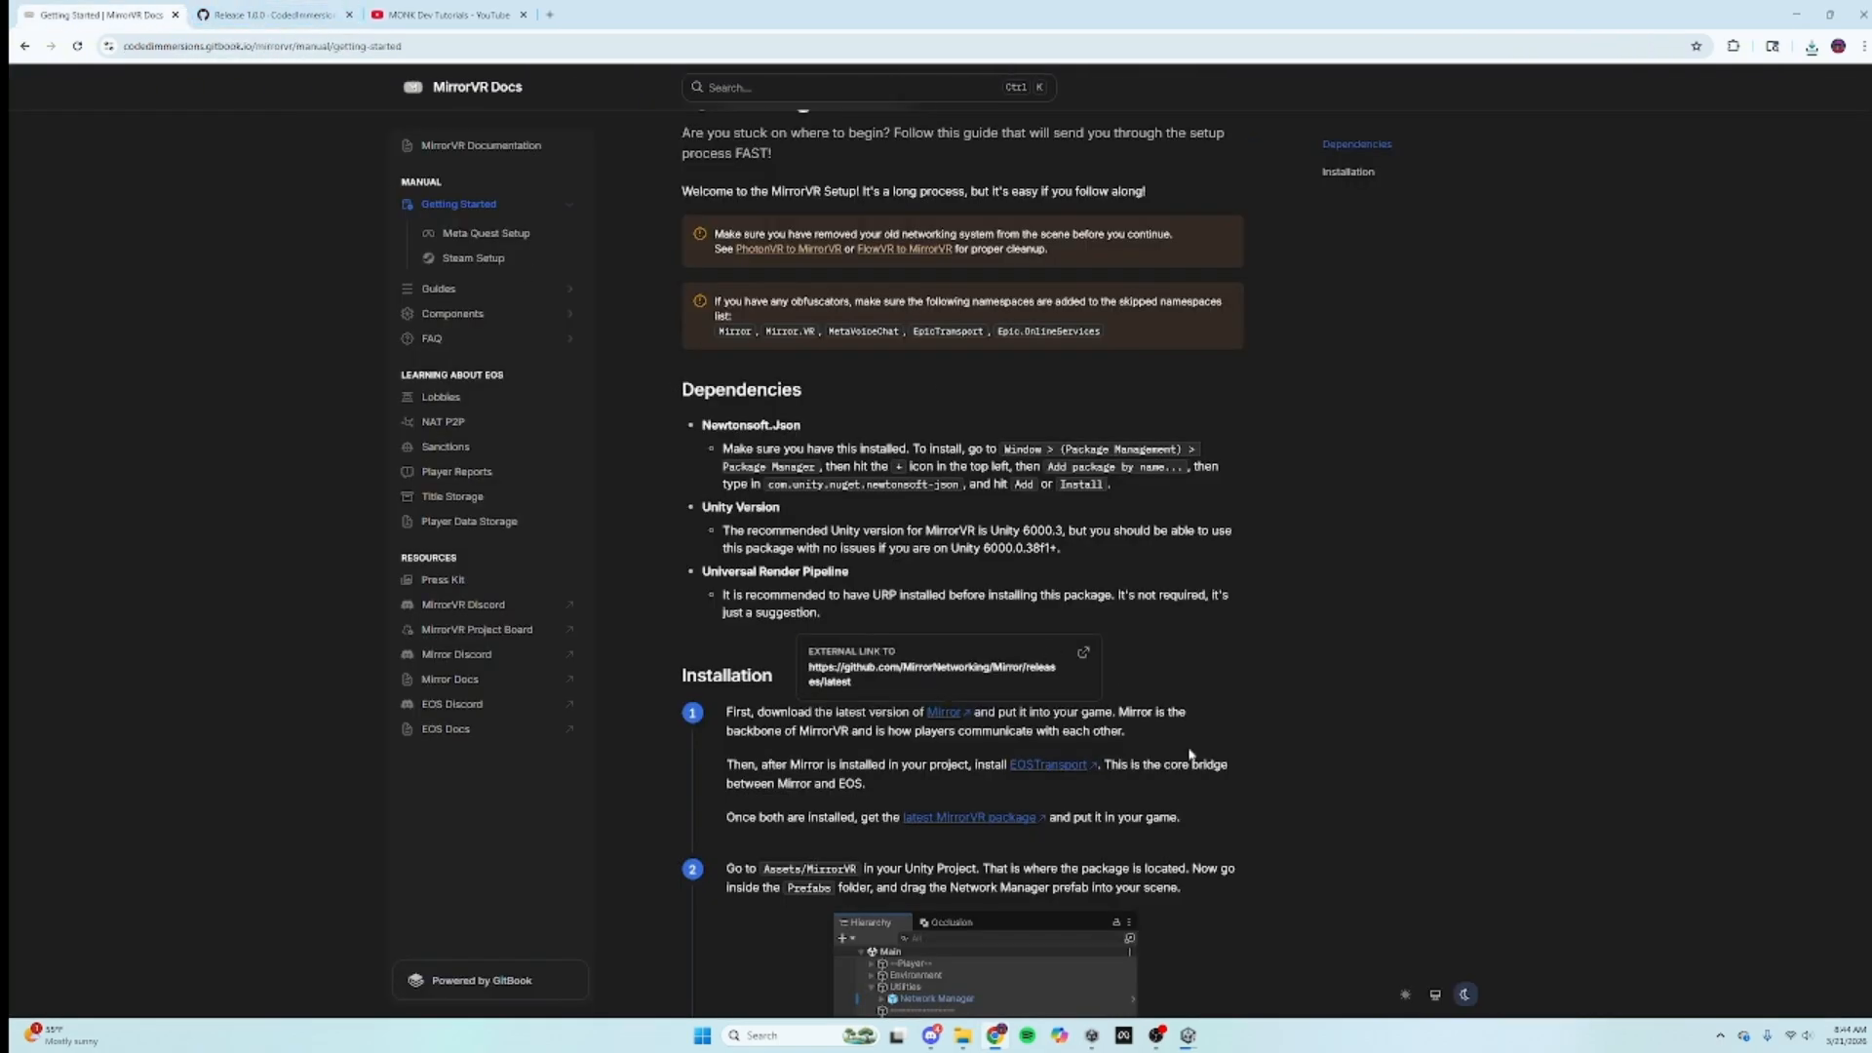
click(1036, 769)
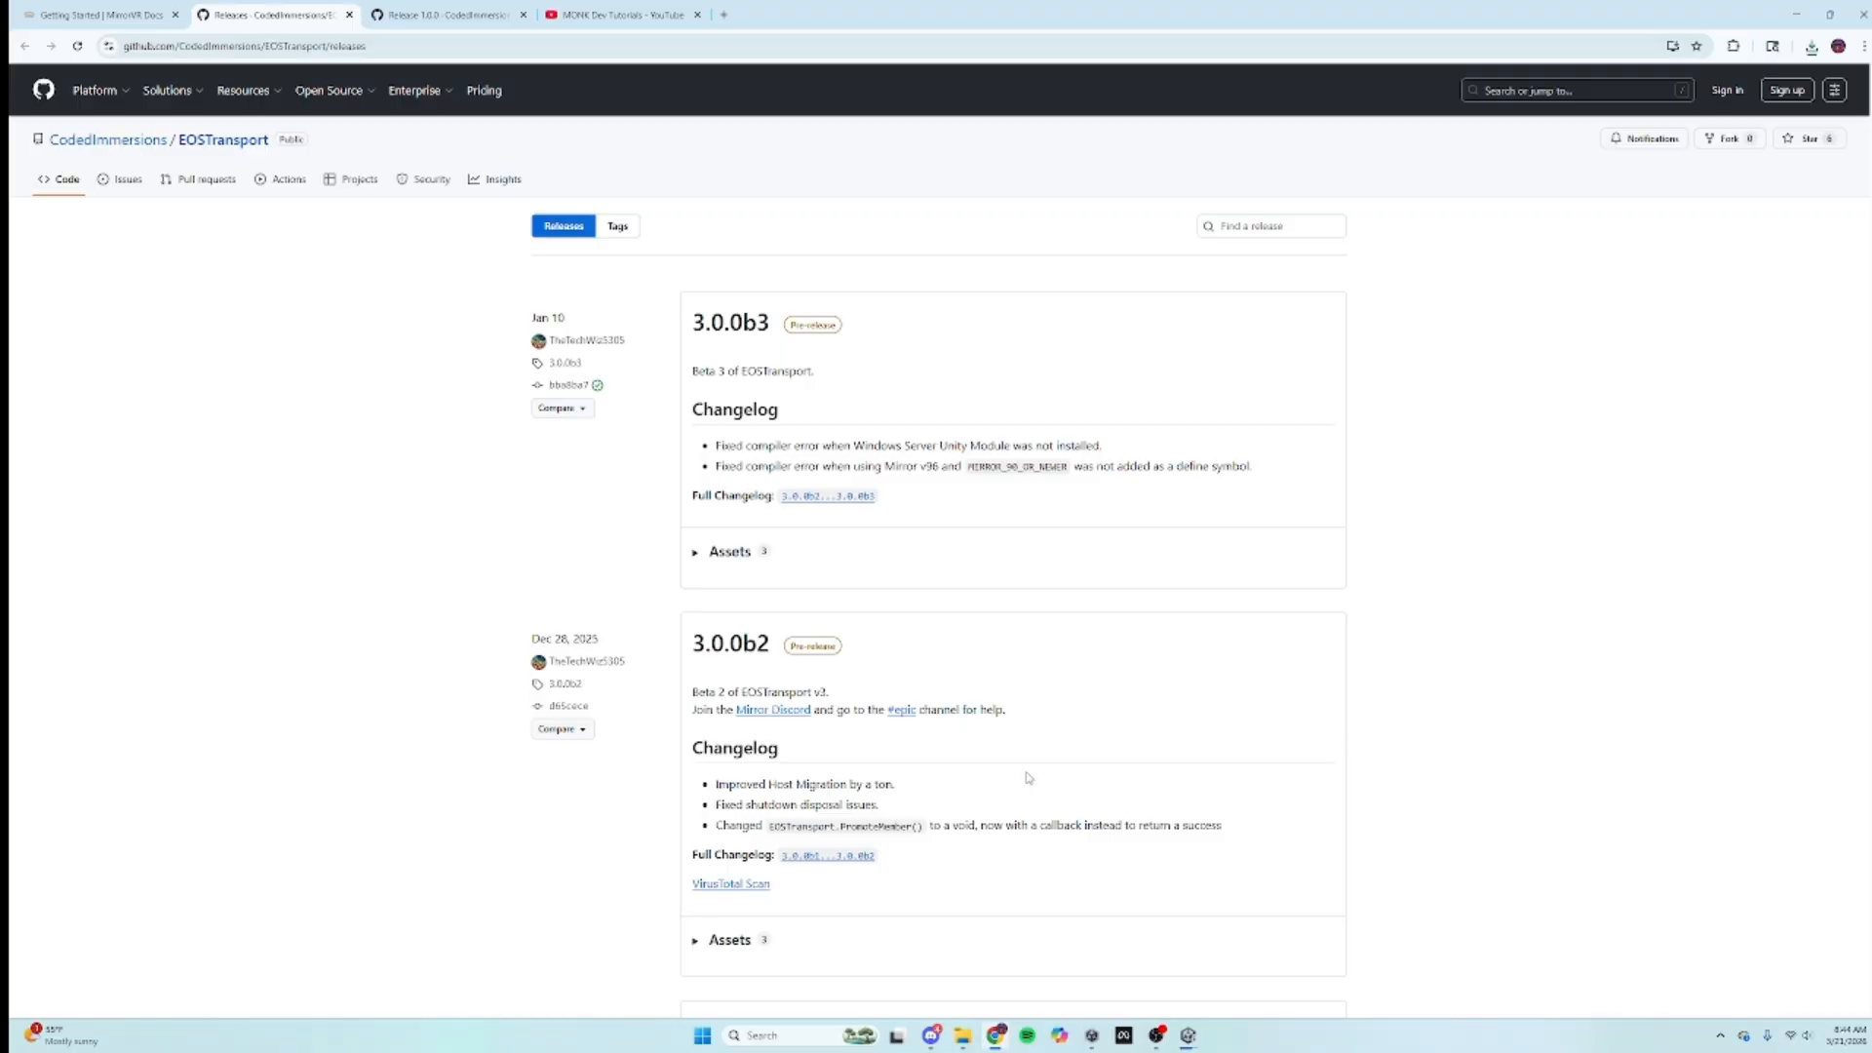
scroll(846, 601, down, 5)
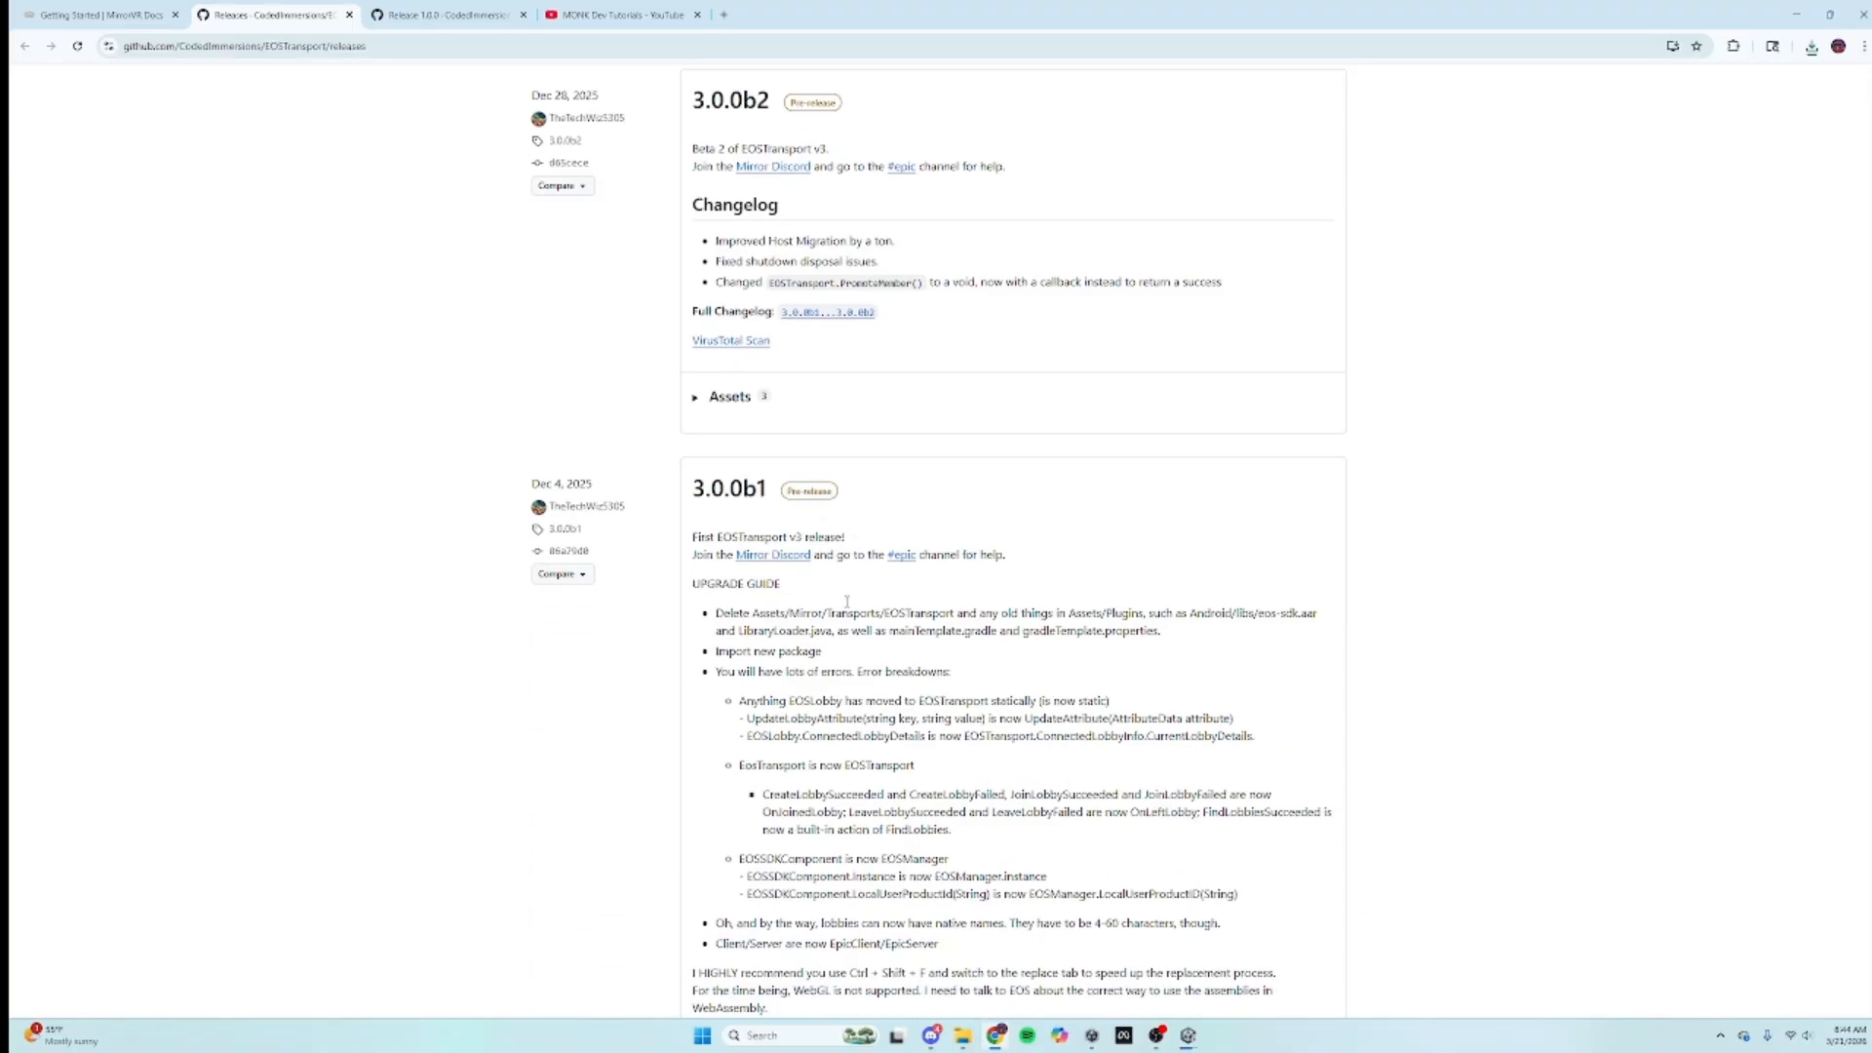
scroll(846, 602, down, 2)
scroll(866, 597, up, 7)
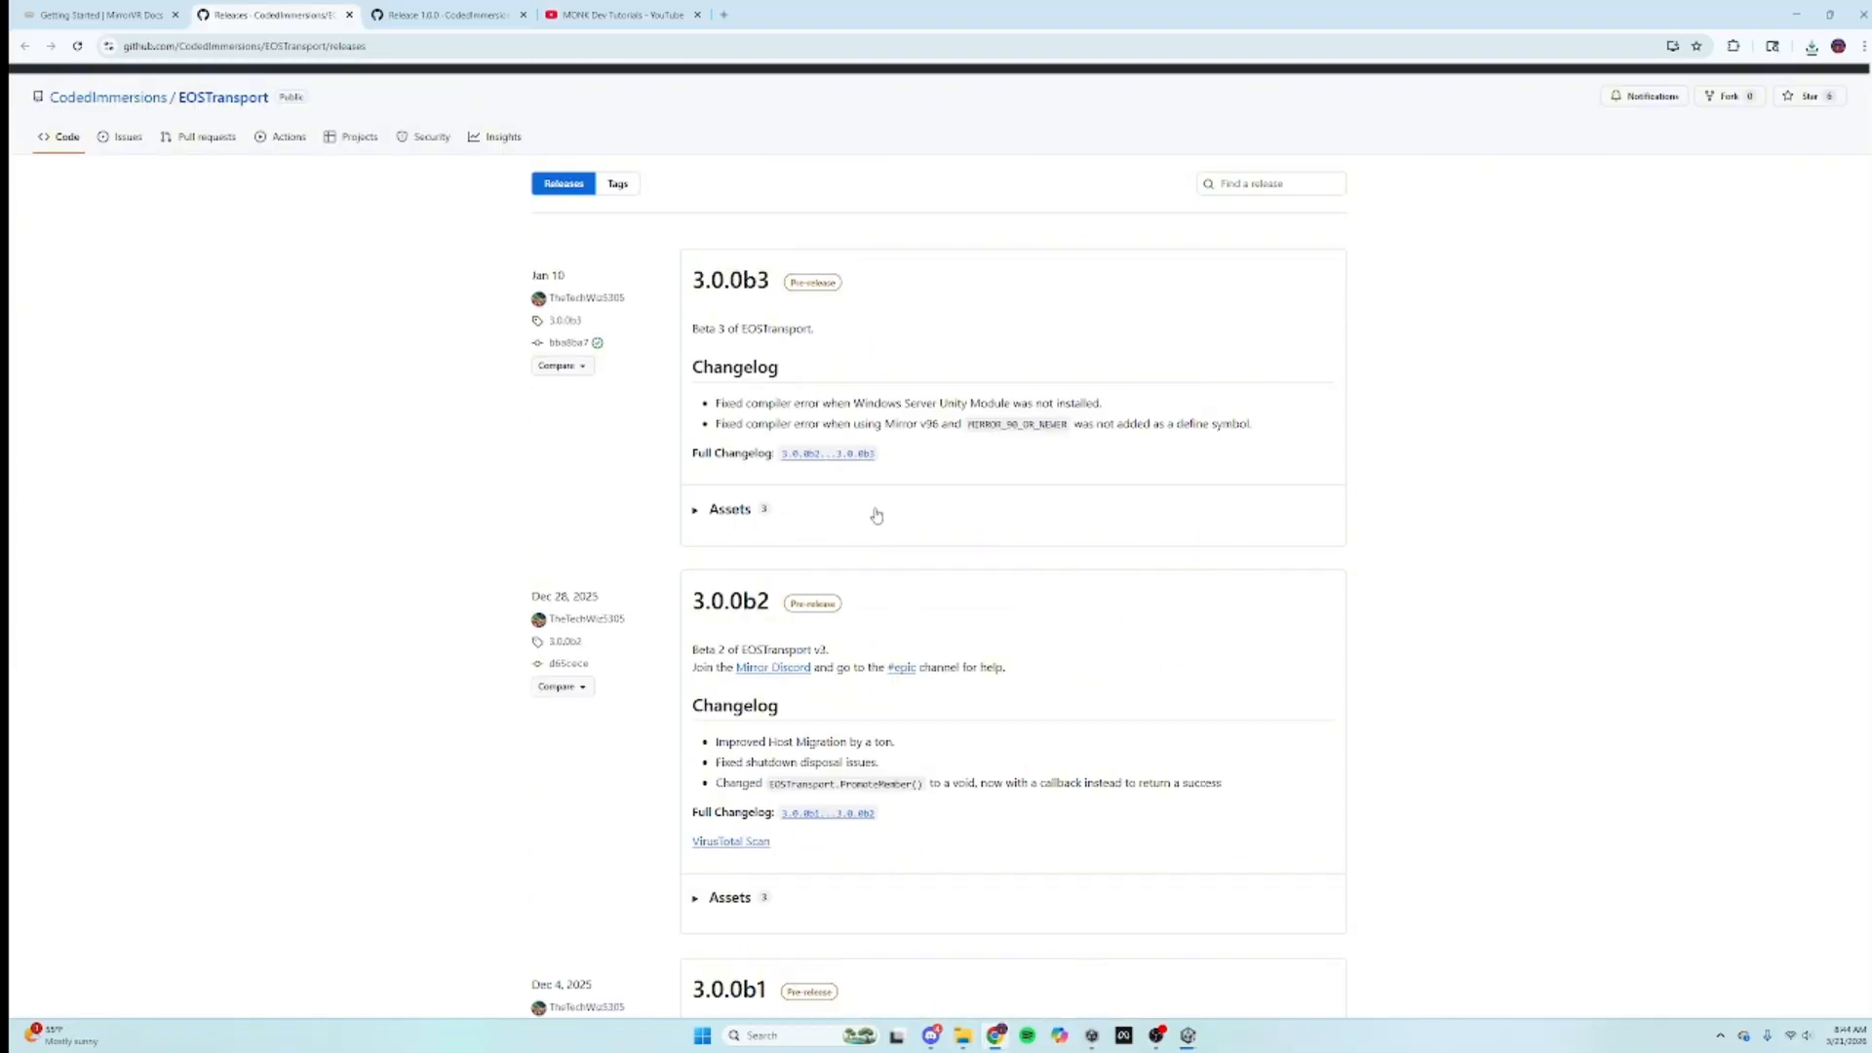
Step: Review the five changed files in the EOSTransport 3.0.0b2...3.0.0b3 comparison, then close it
click(844, 455)
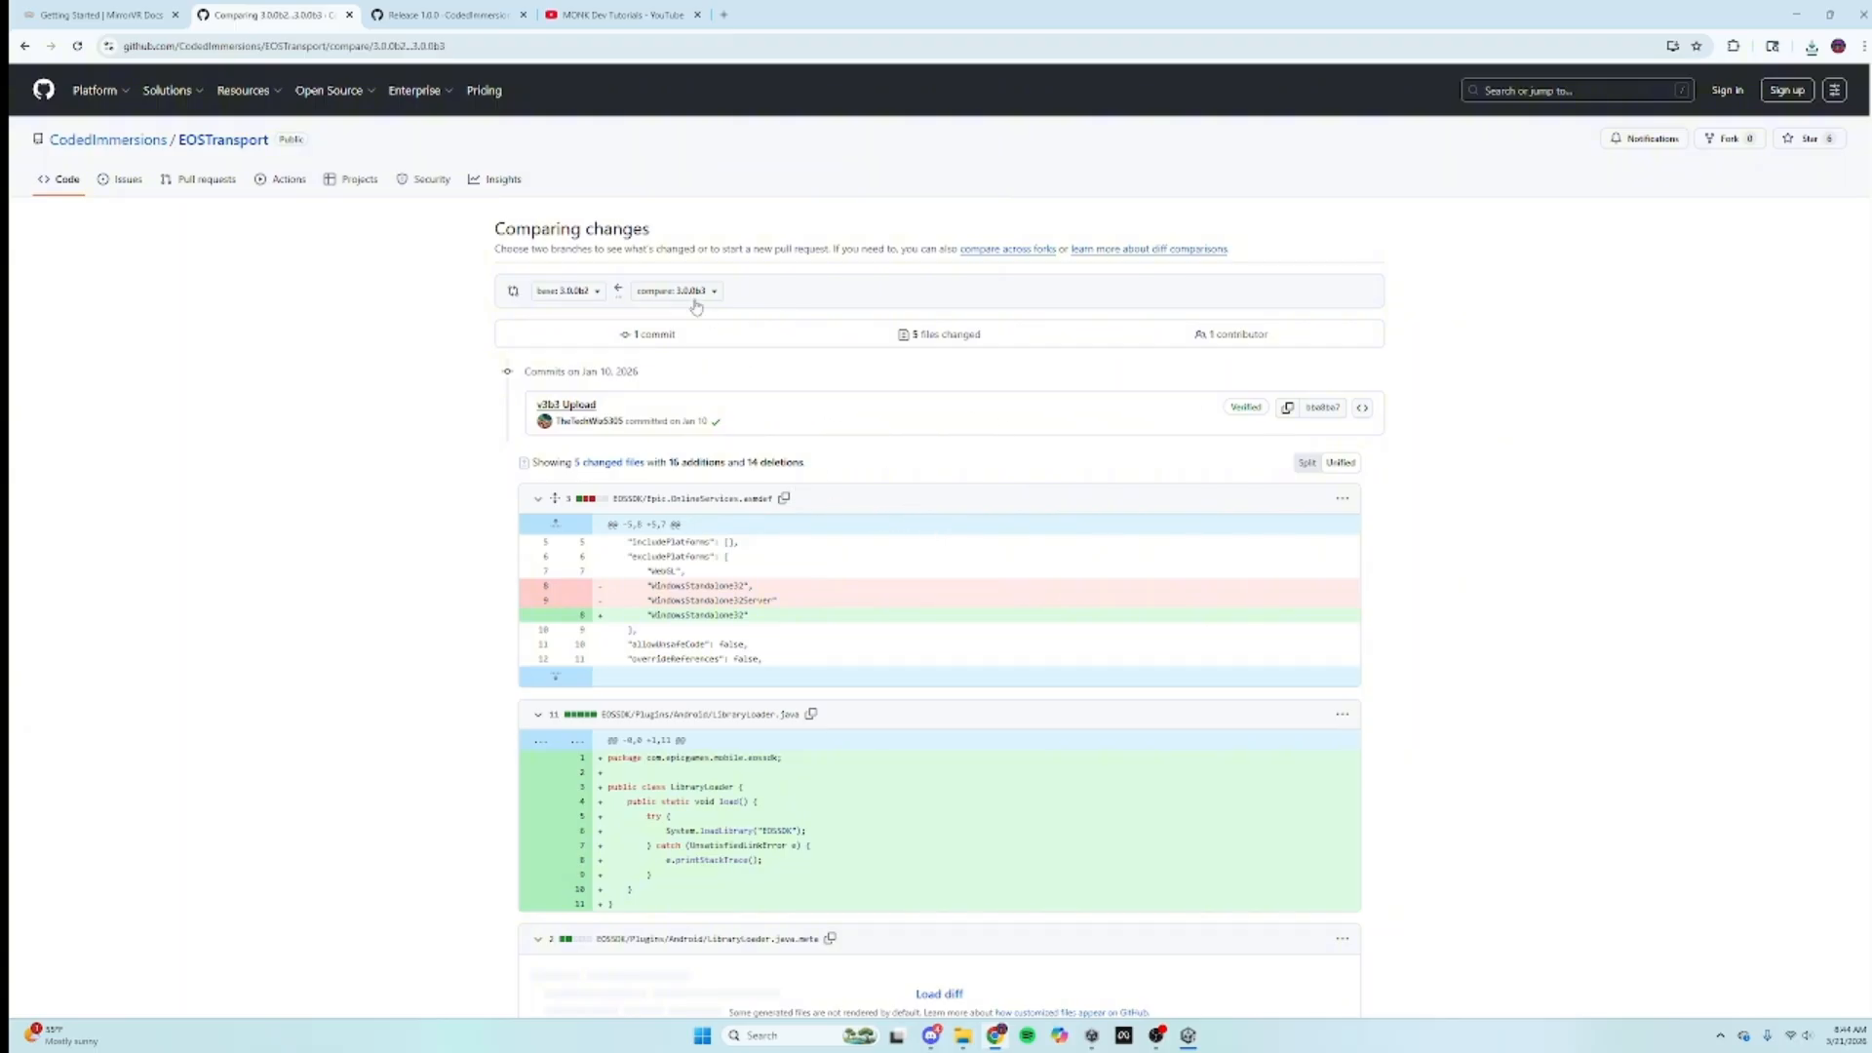
scroll(1125, 539, down, 8)
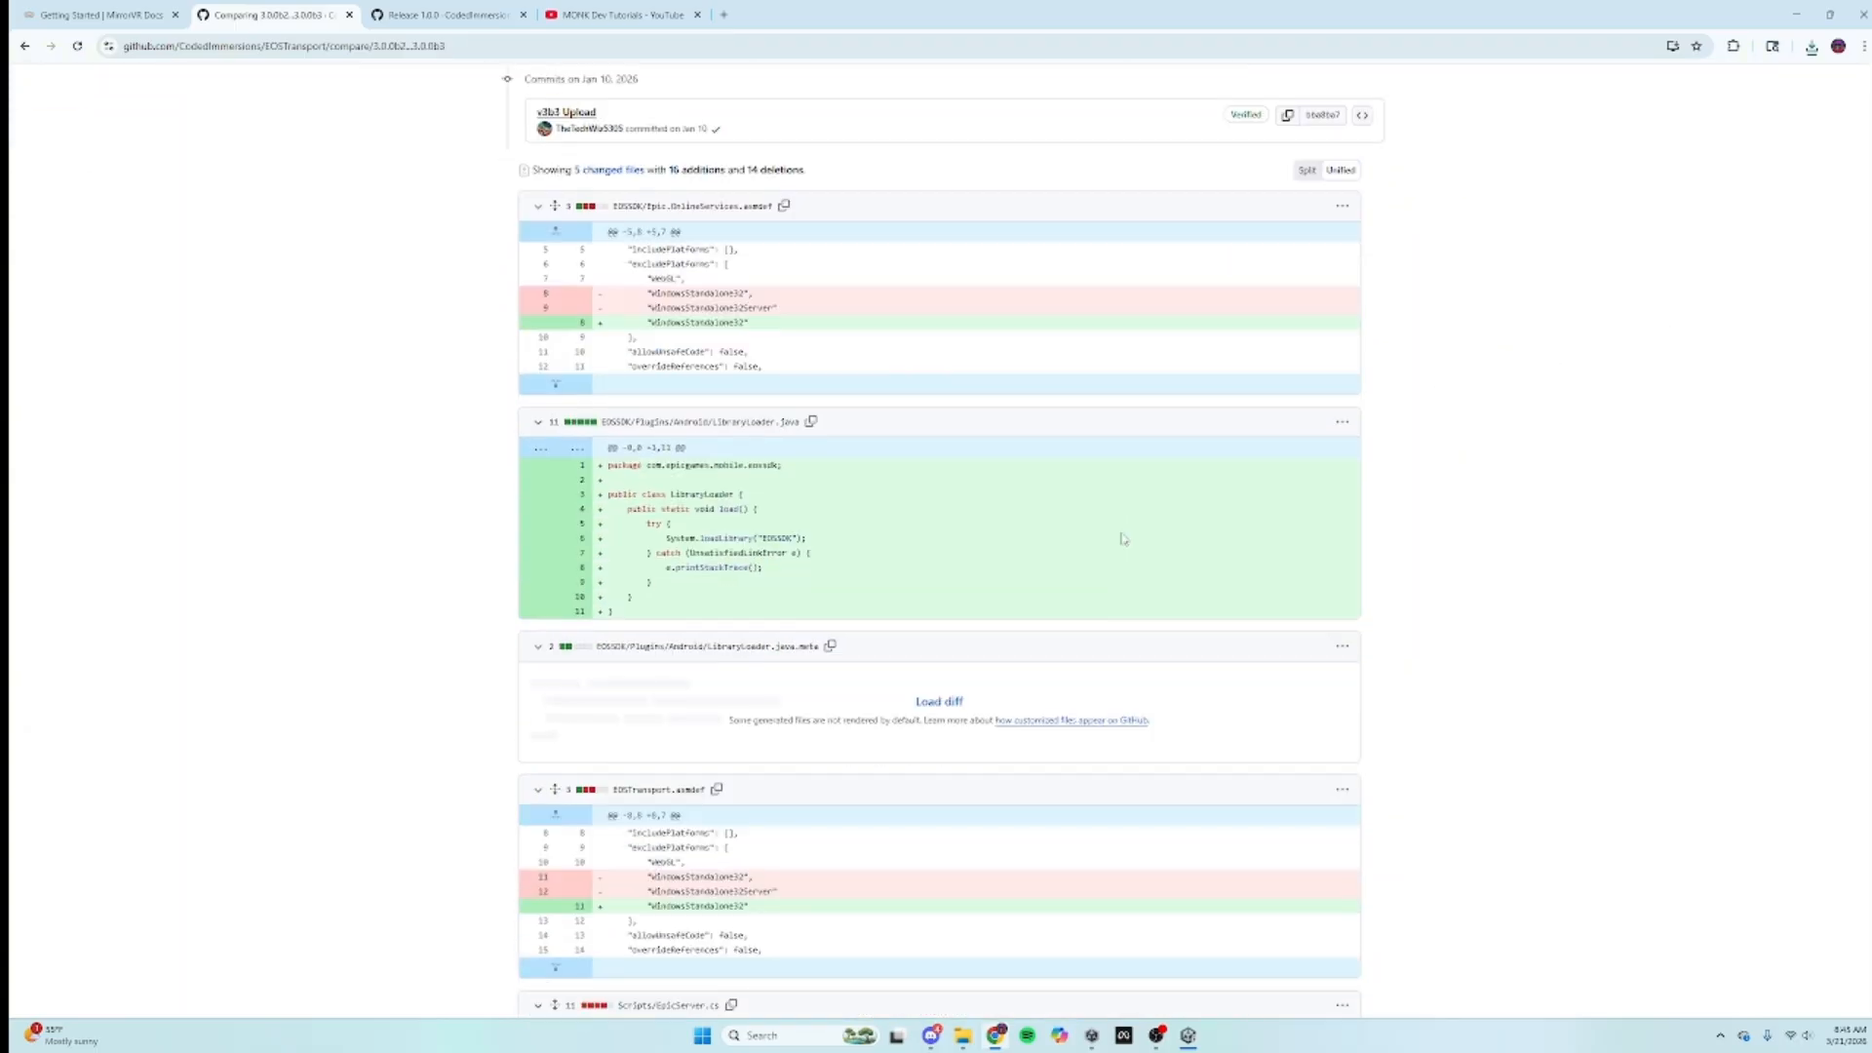
scroll(1124, 539, up, 8)
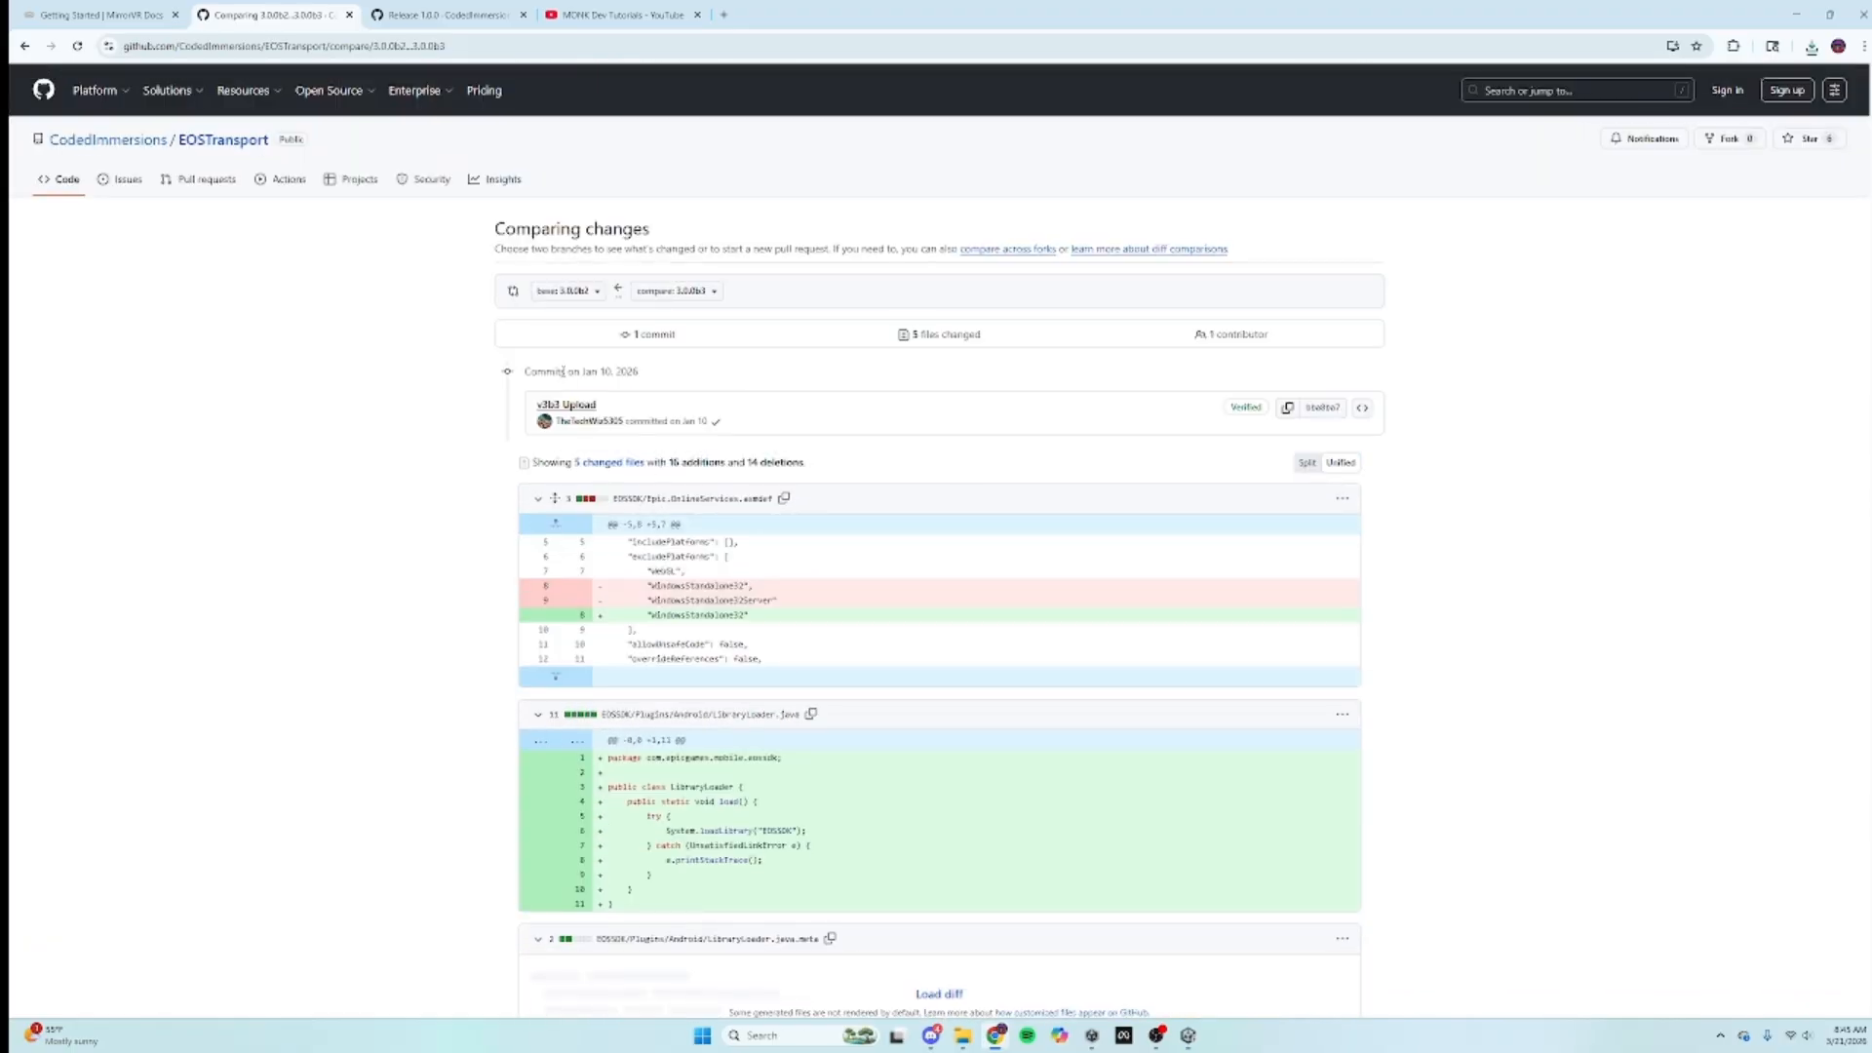
click(597, 464)
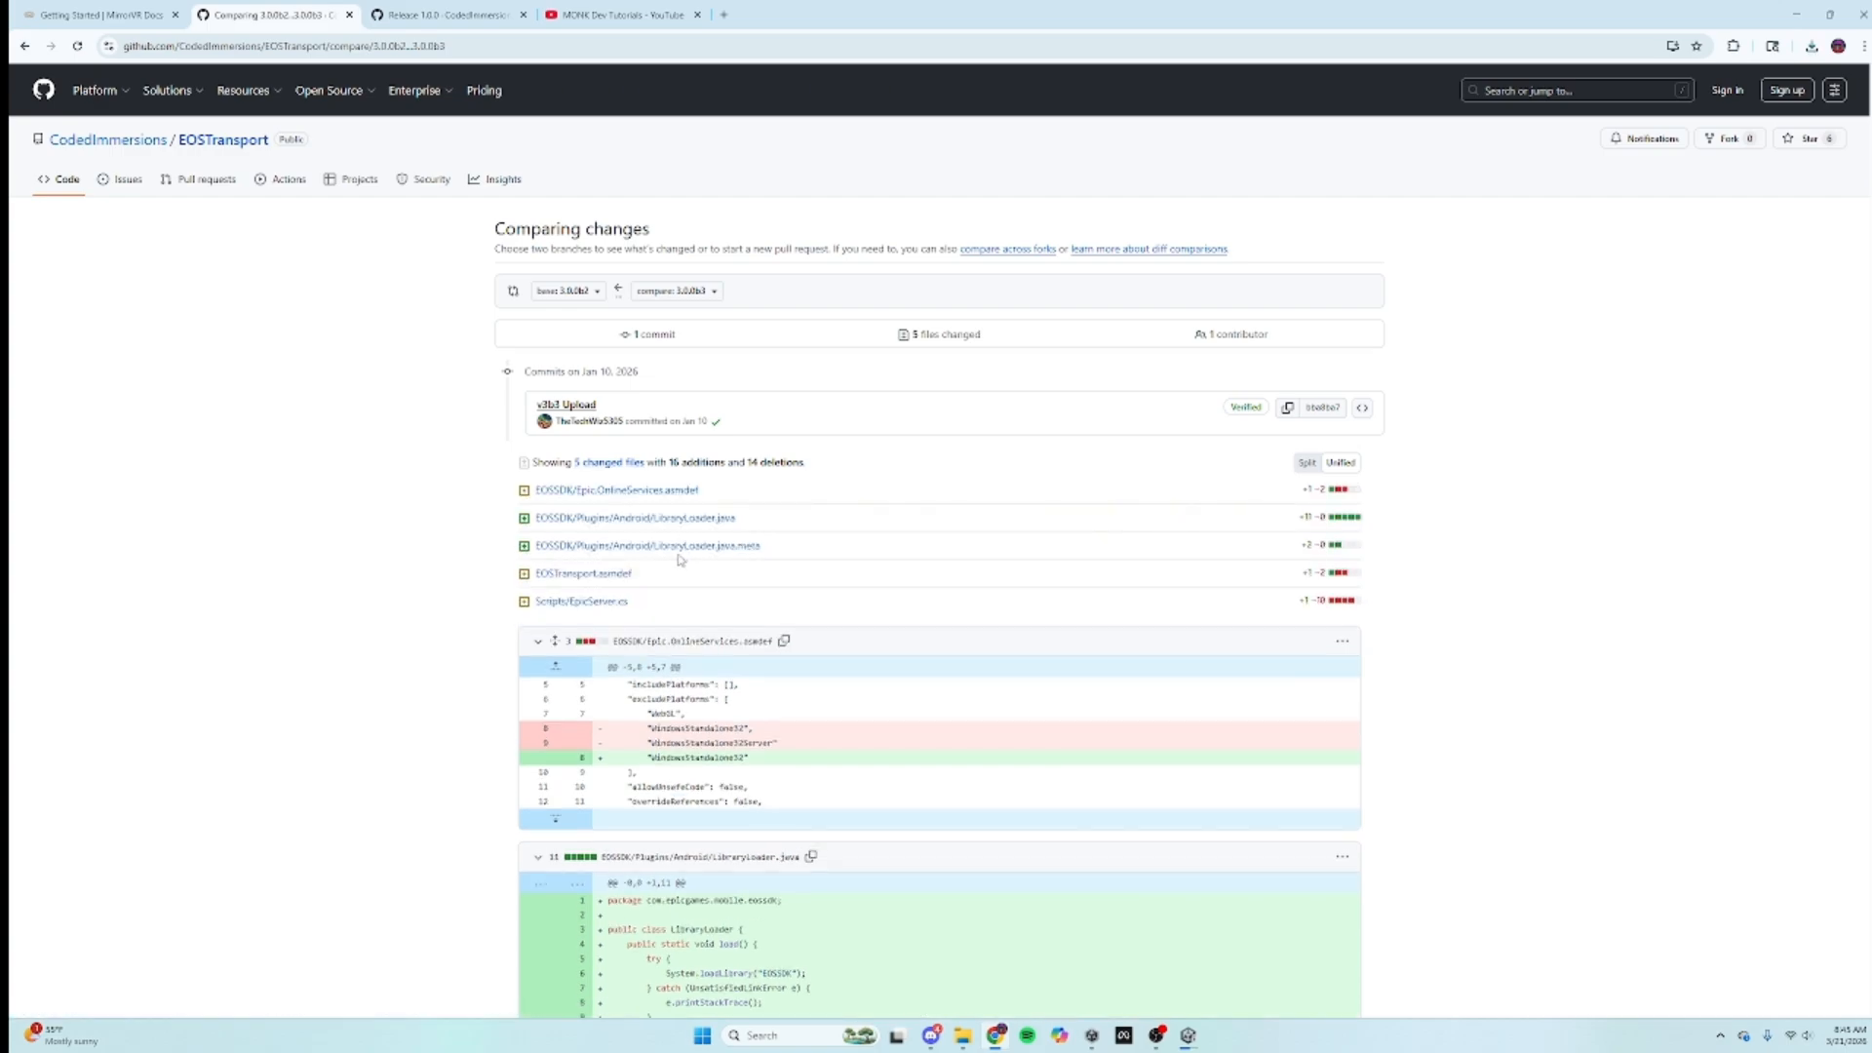
click(102, 15)
click(349, 14)
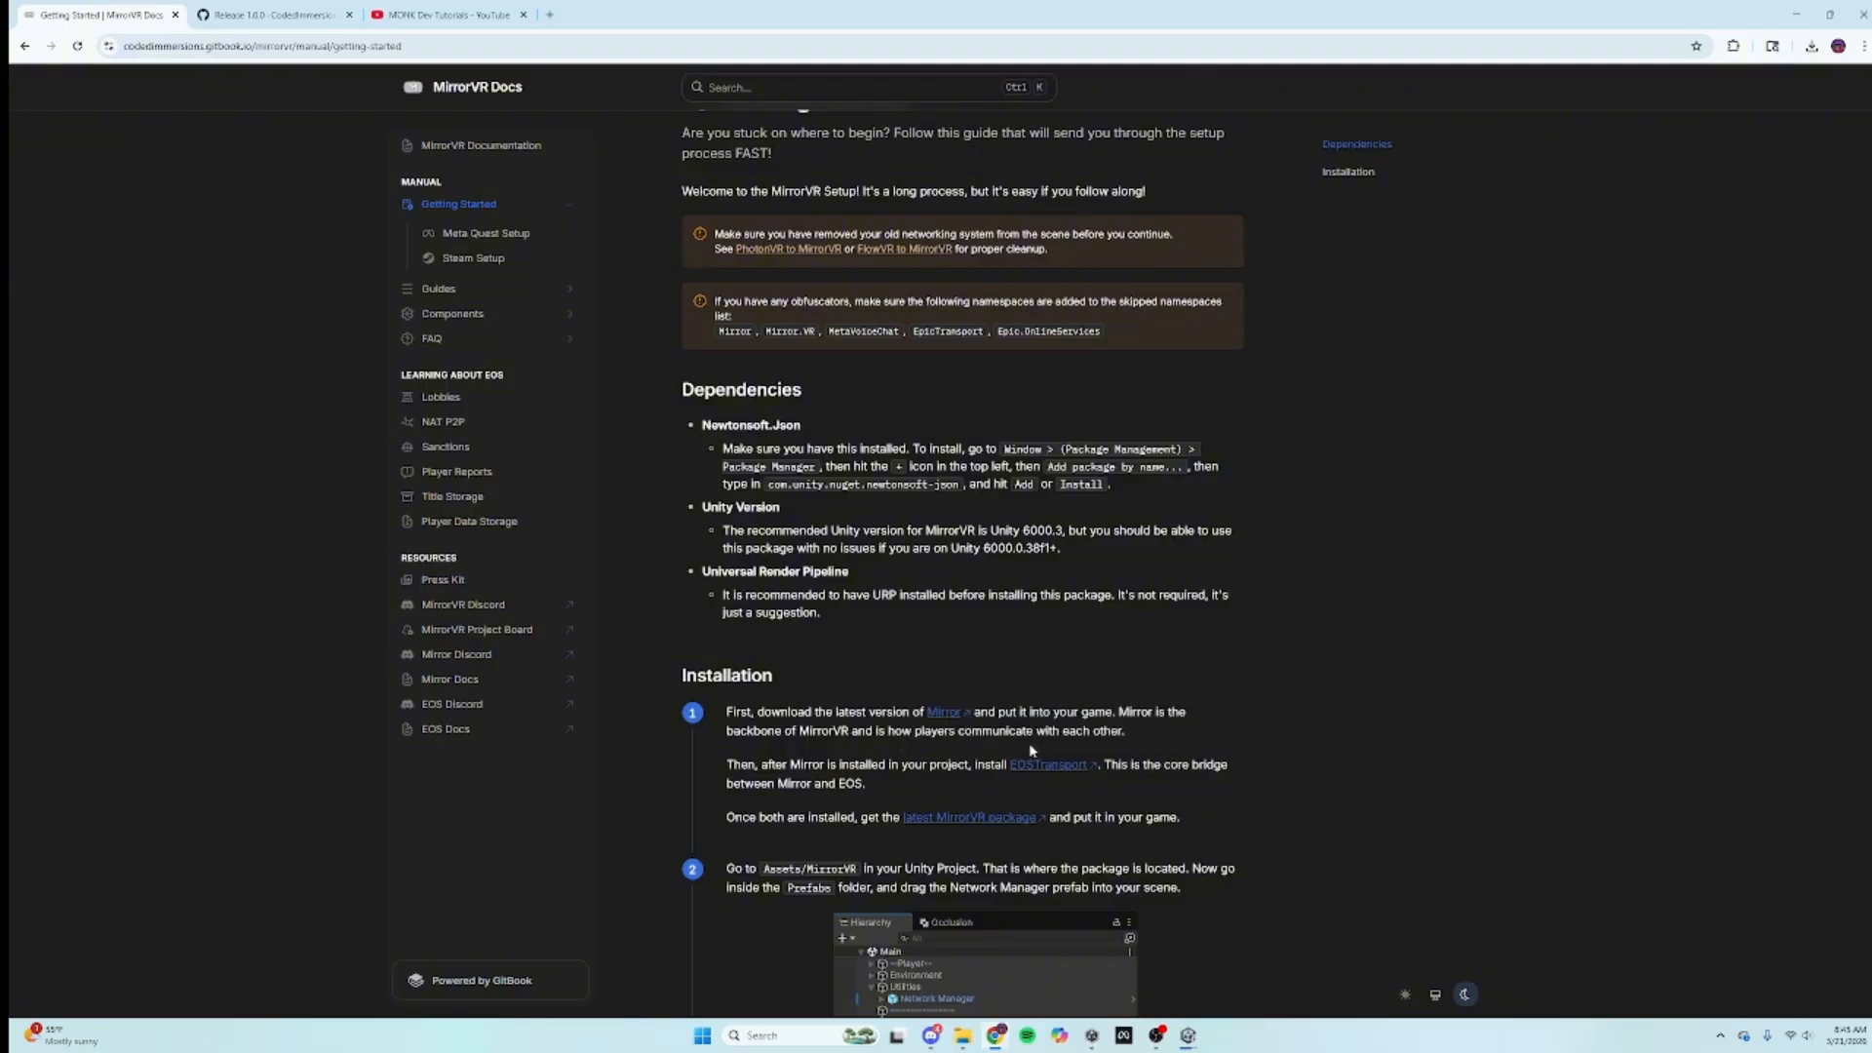
Step: Download EOSTransport-v3-Public-Beta-3.unitypackage from release 3.0.0b3 and show it in Downloads
click(1048, 765)
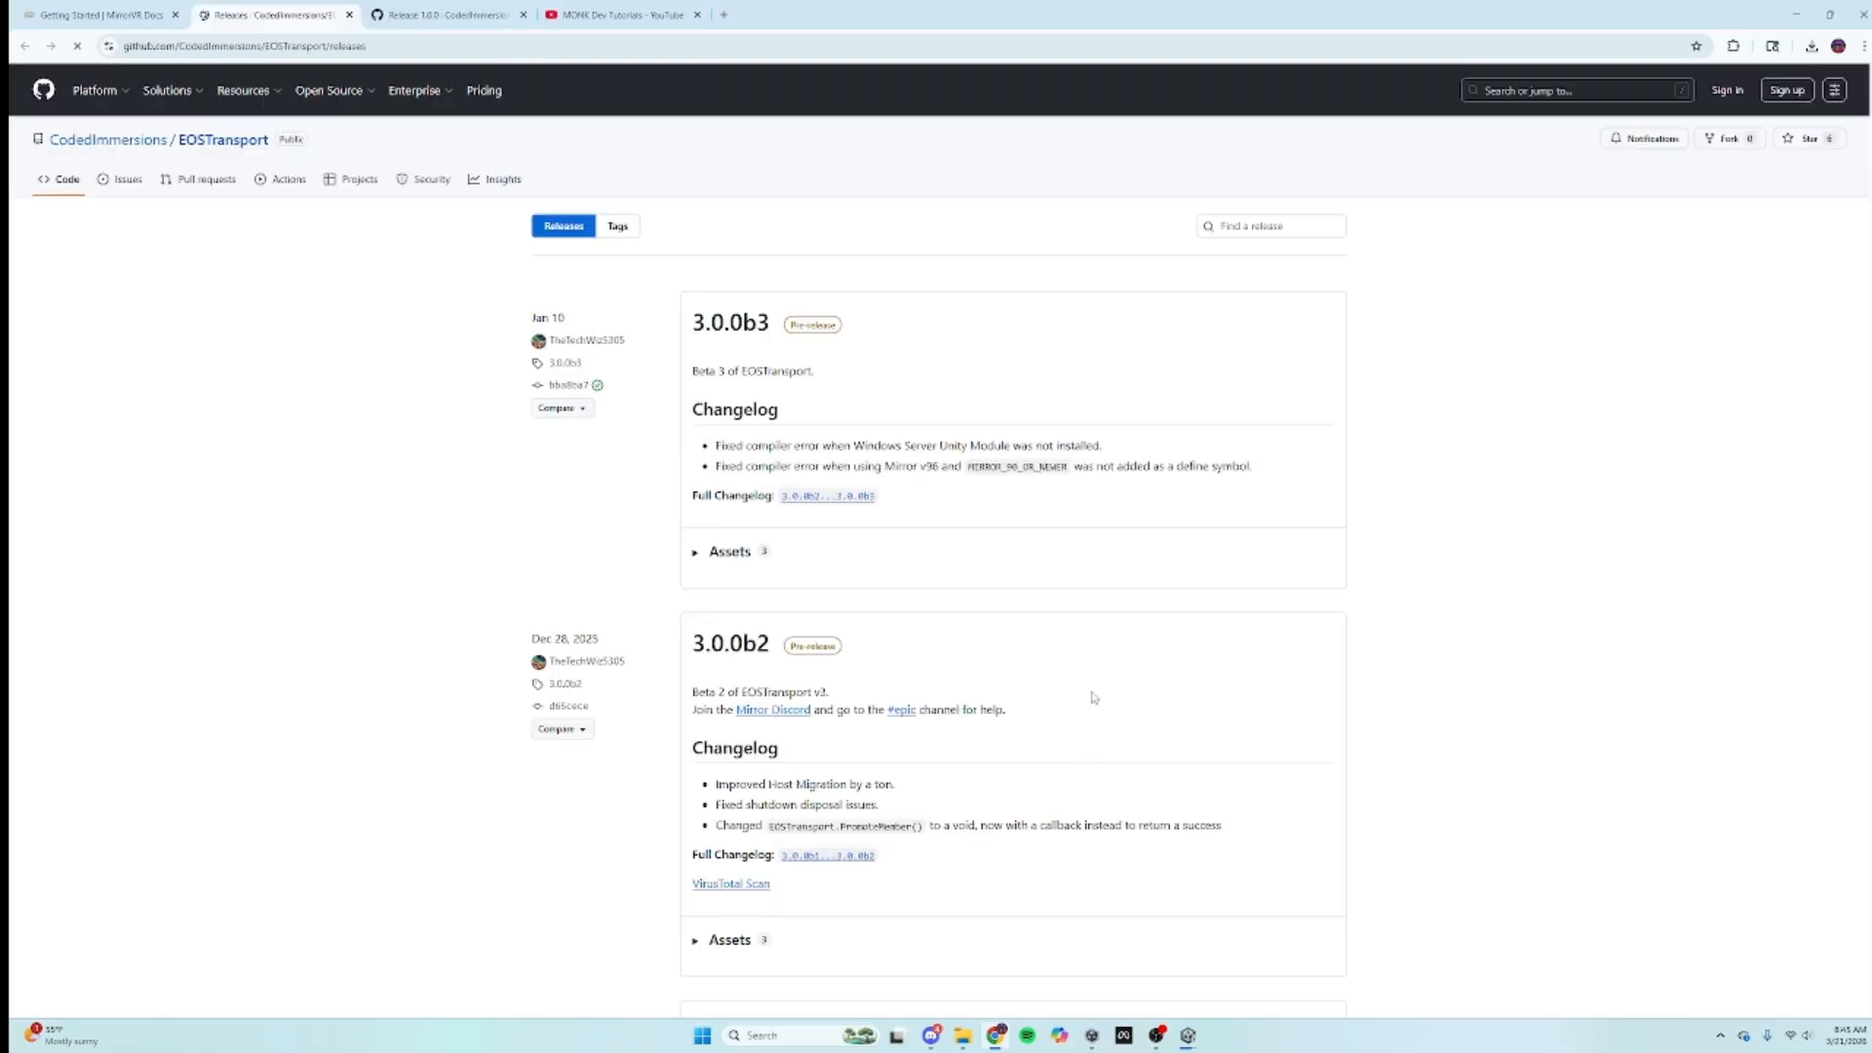
click(719, 551)
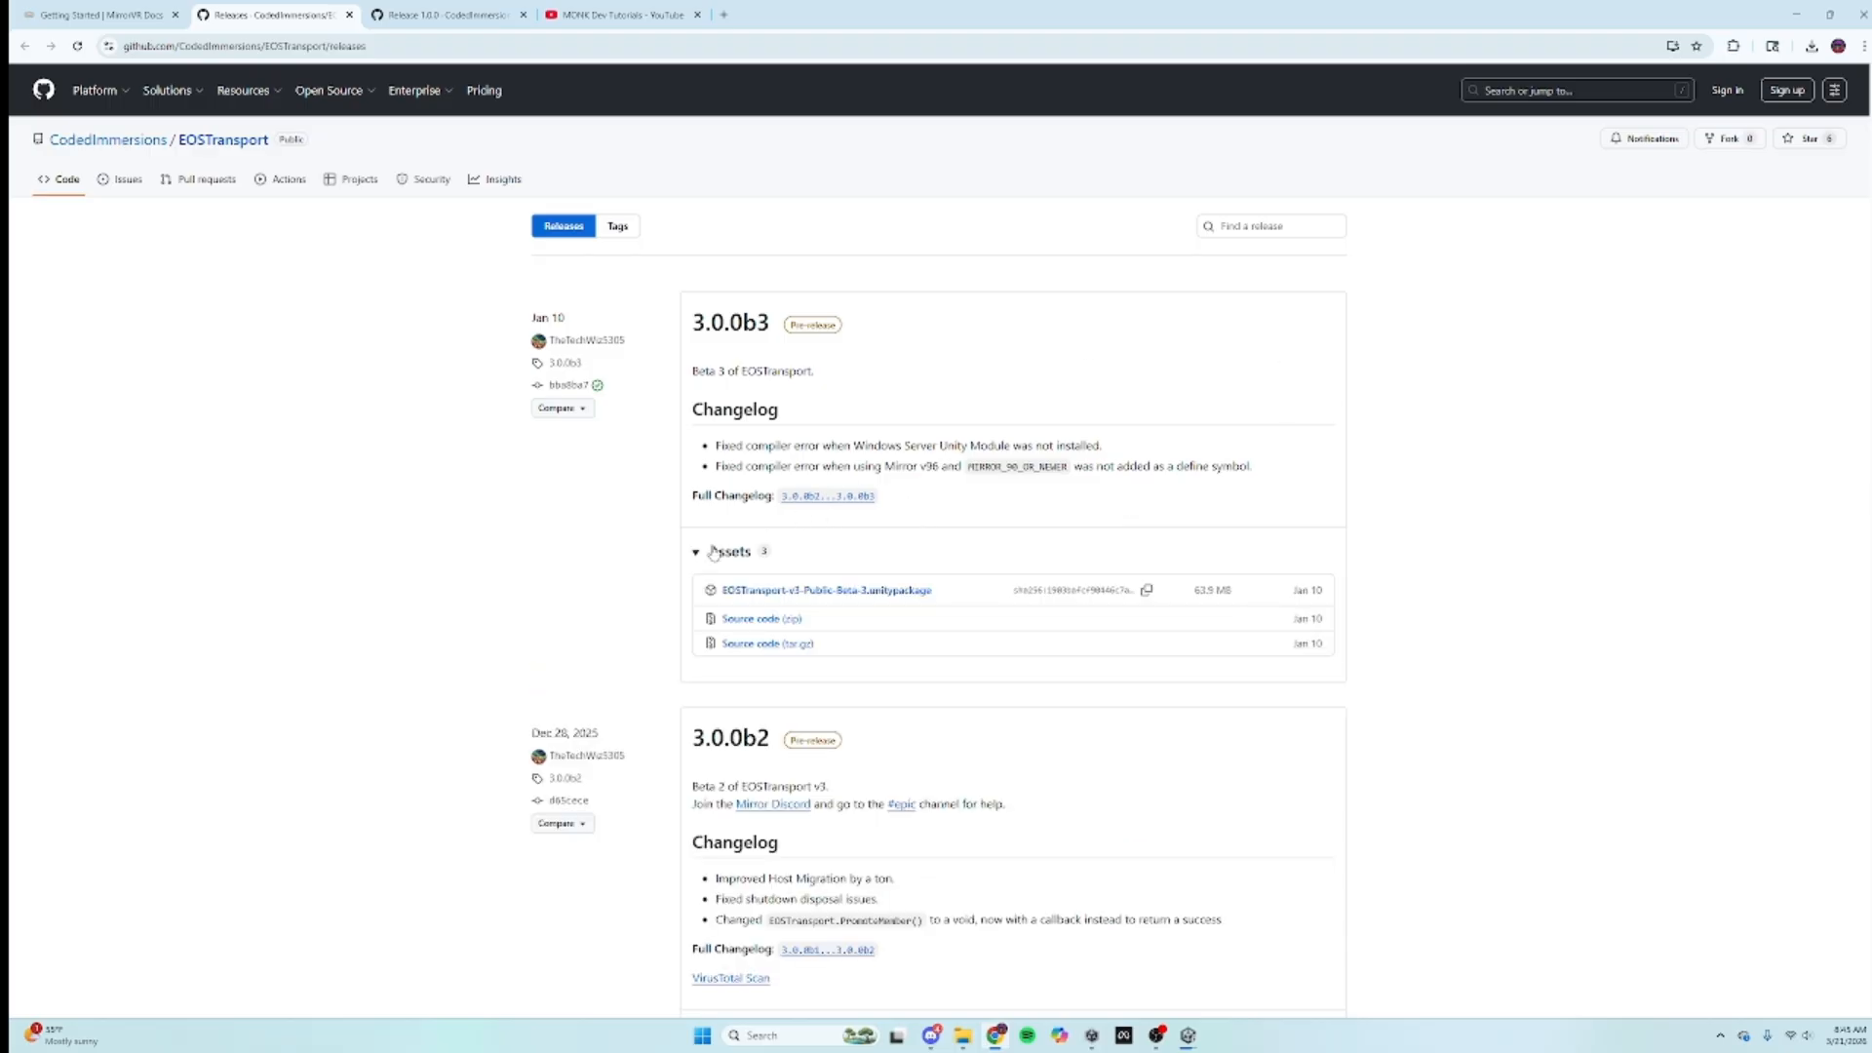
click(795, 596)
click(1811, 47)
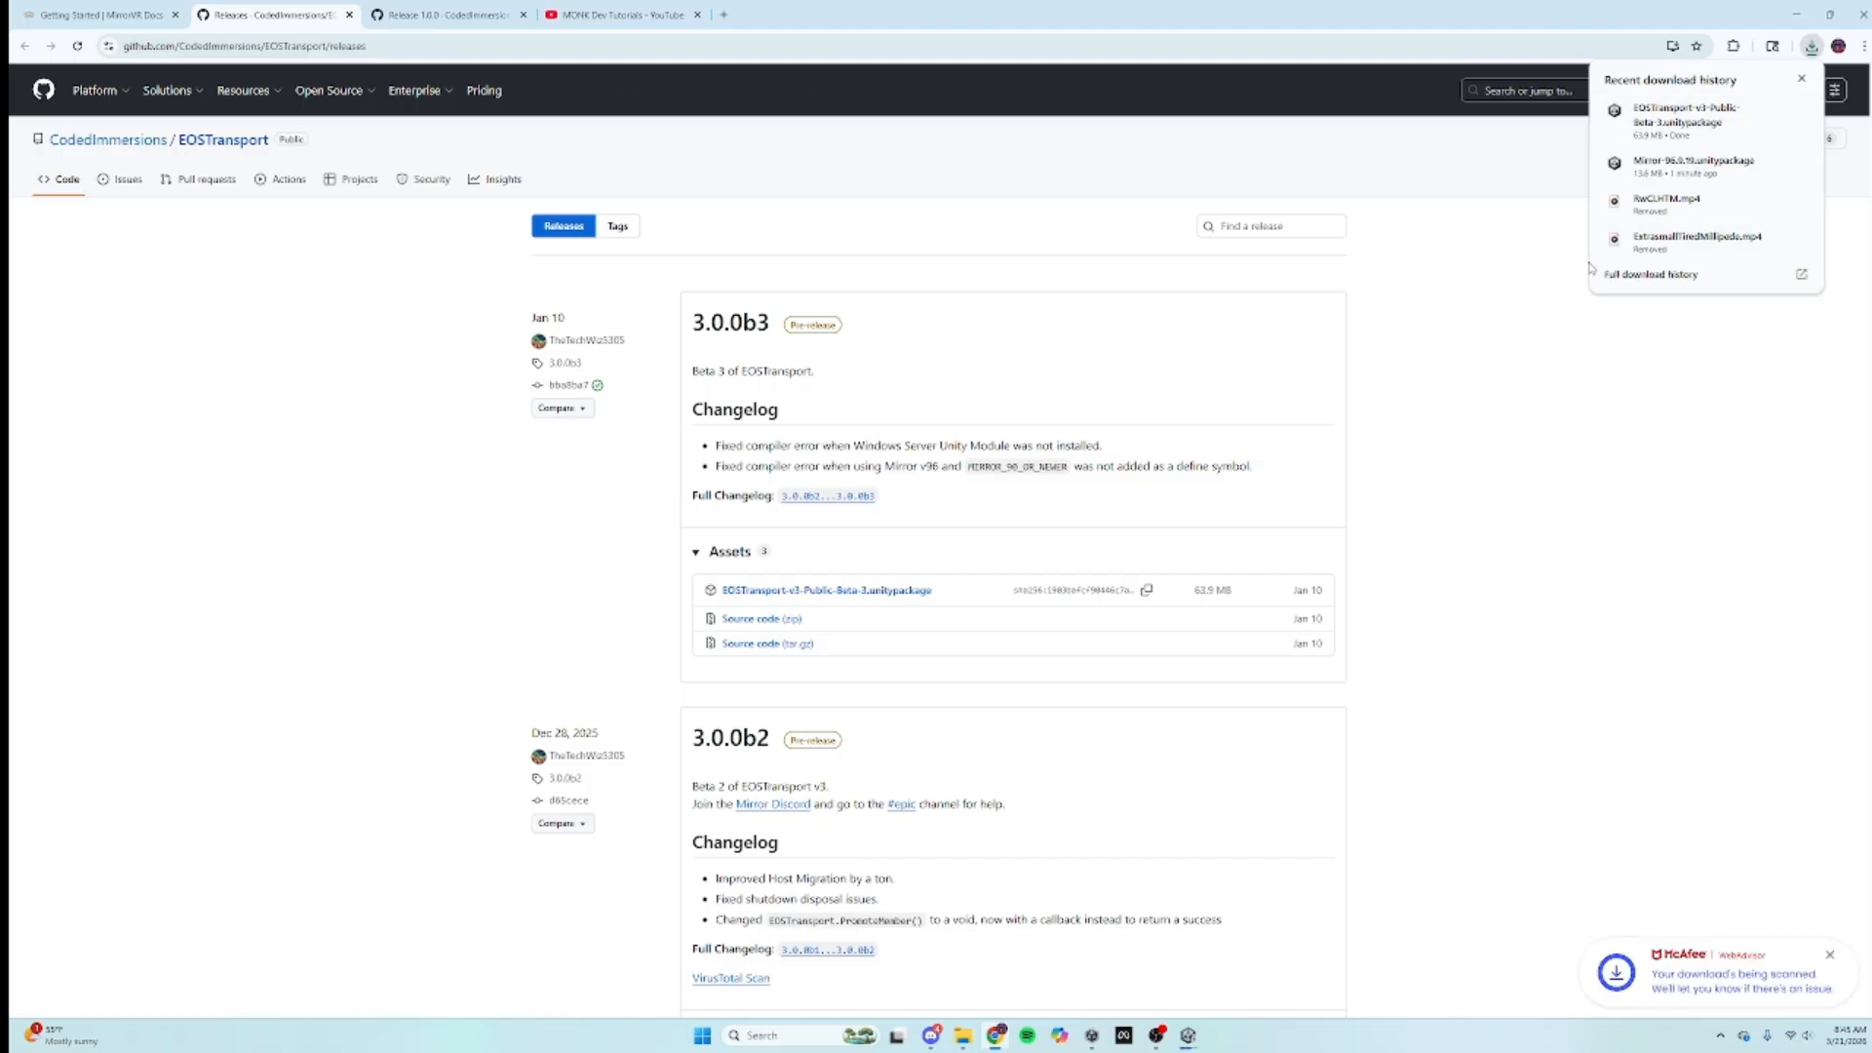
click(1773, 112)
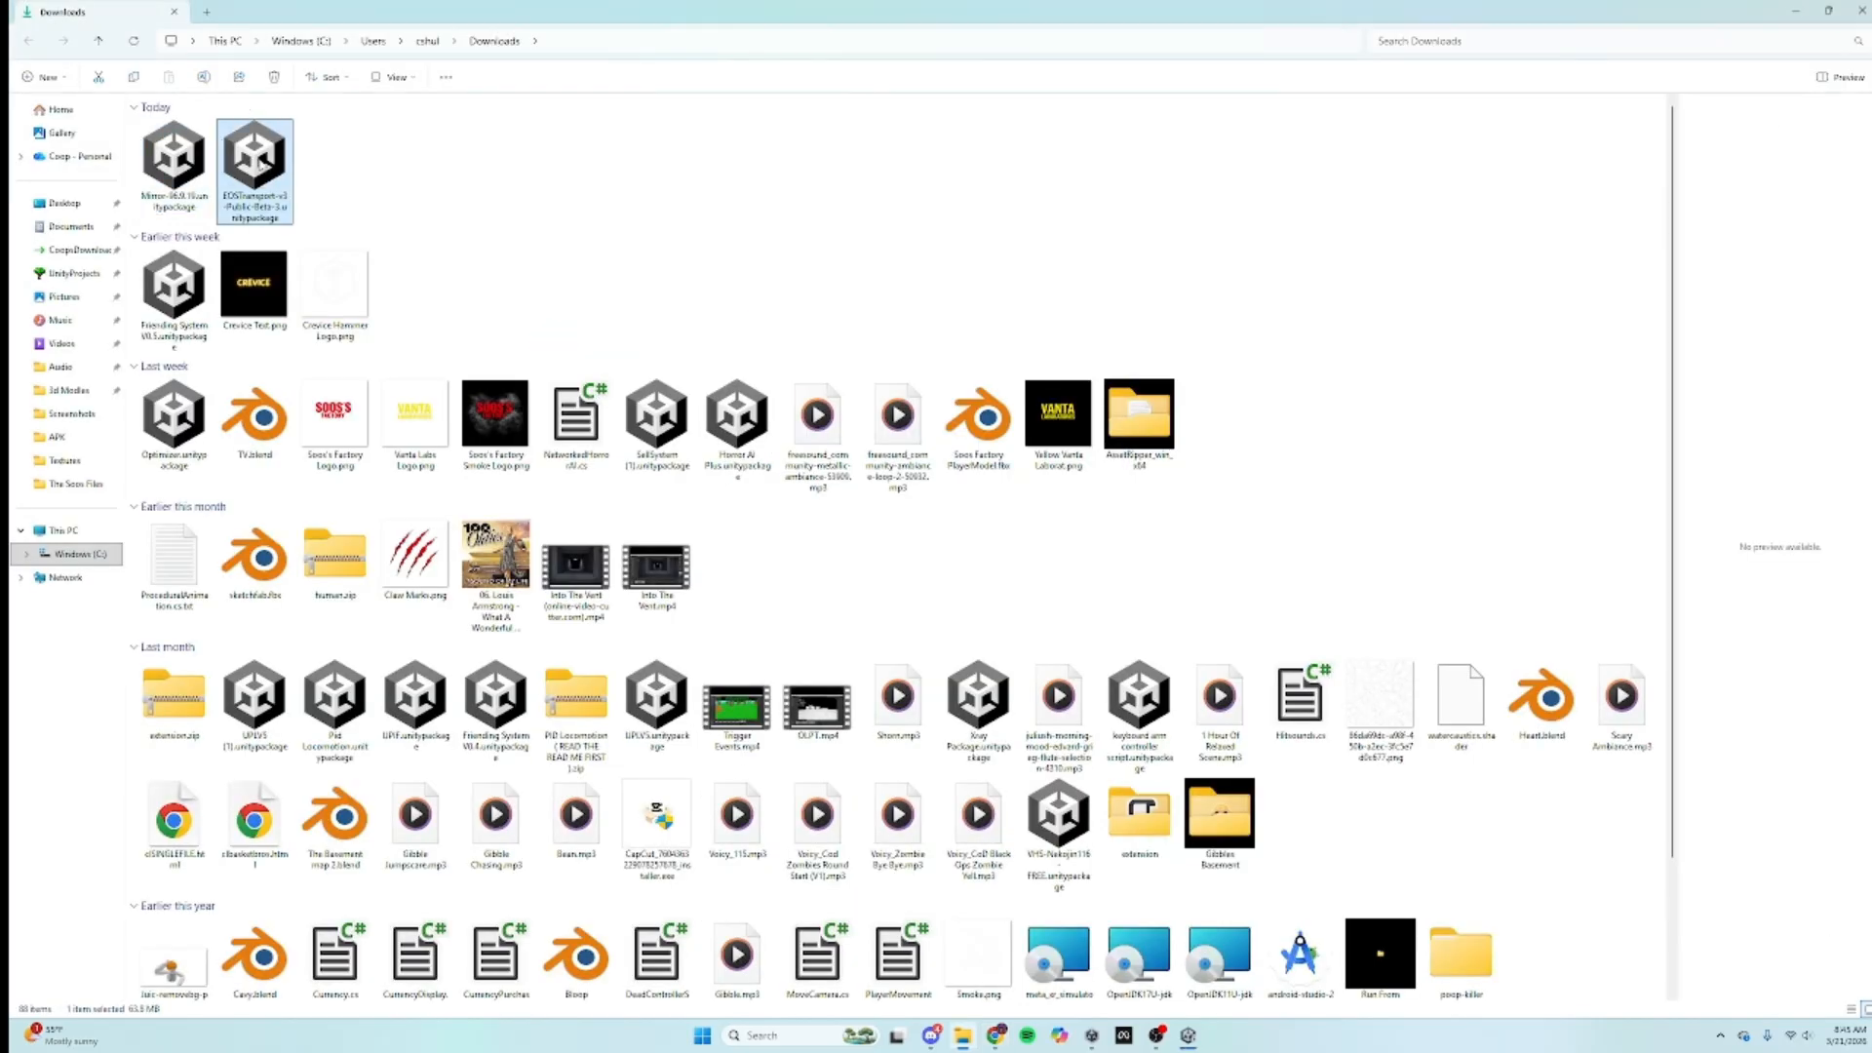
Step: Convert Mirror's example materials to URP, then import the EOSTransport package with its Newtonsoft dependency
drag(256, 163, 1255, 978)
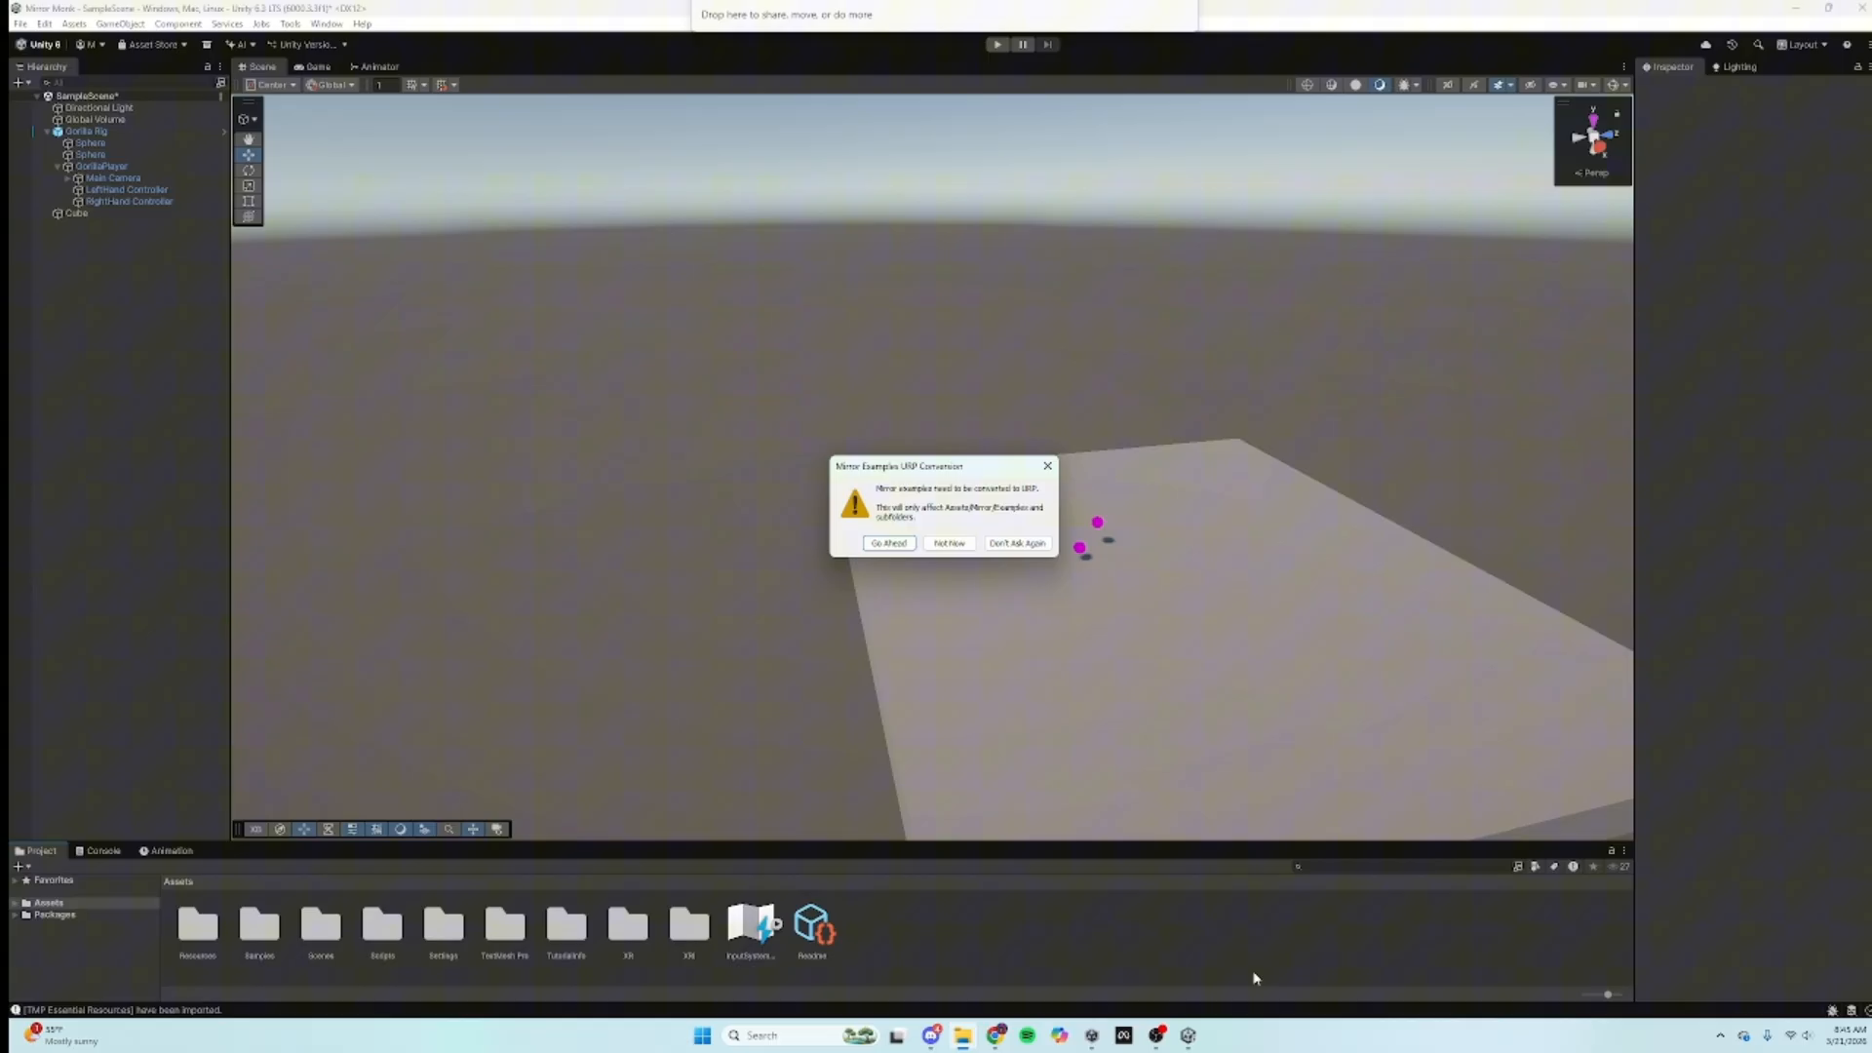
click(886, 544)
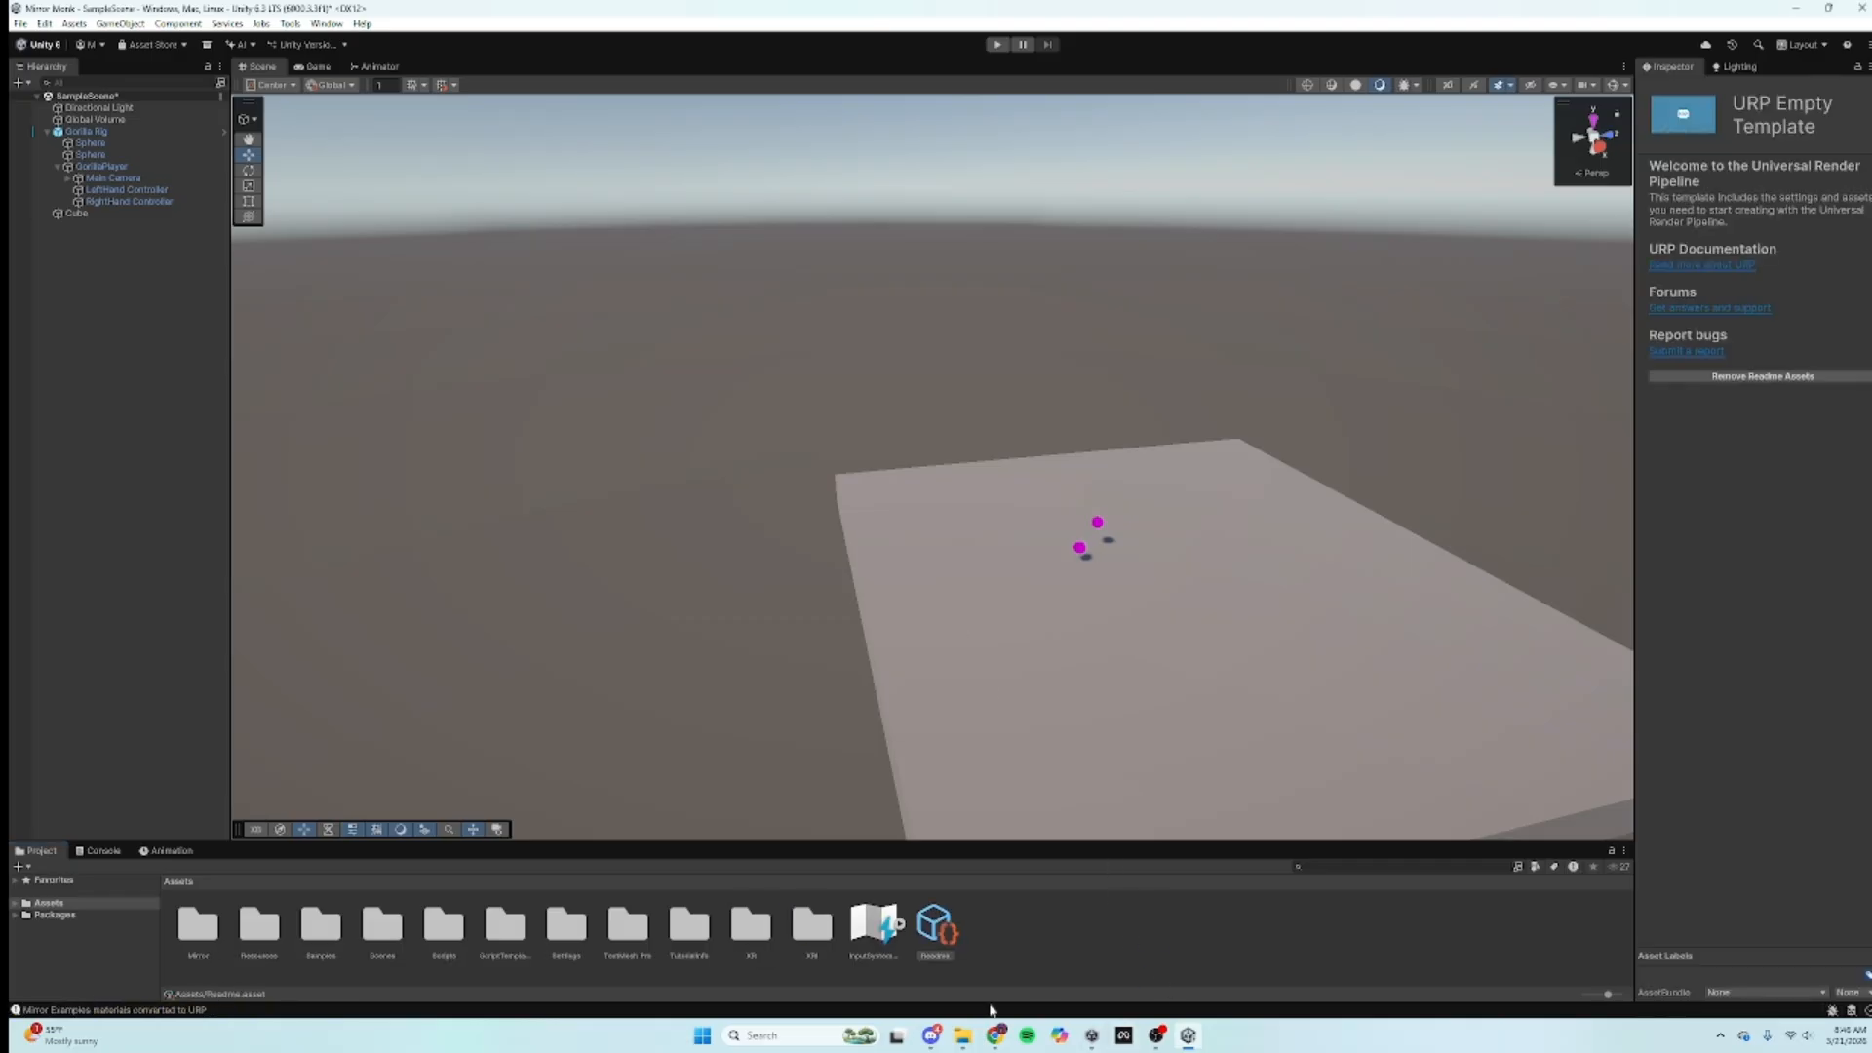
click(963, 1036)
drag(258, 171, 842, 780)
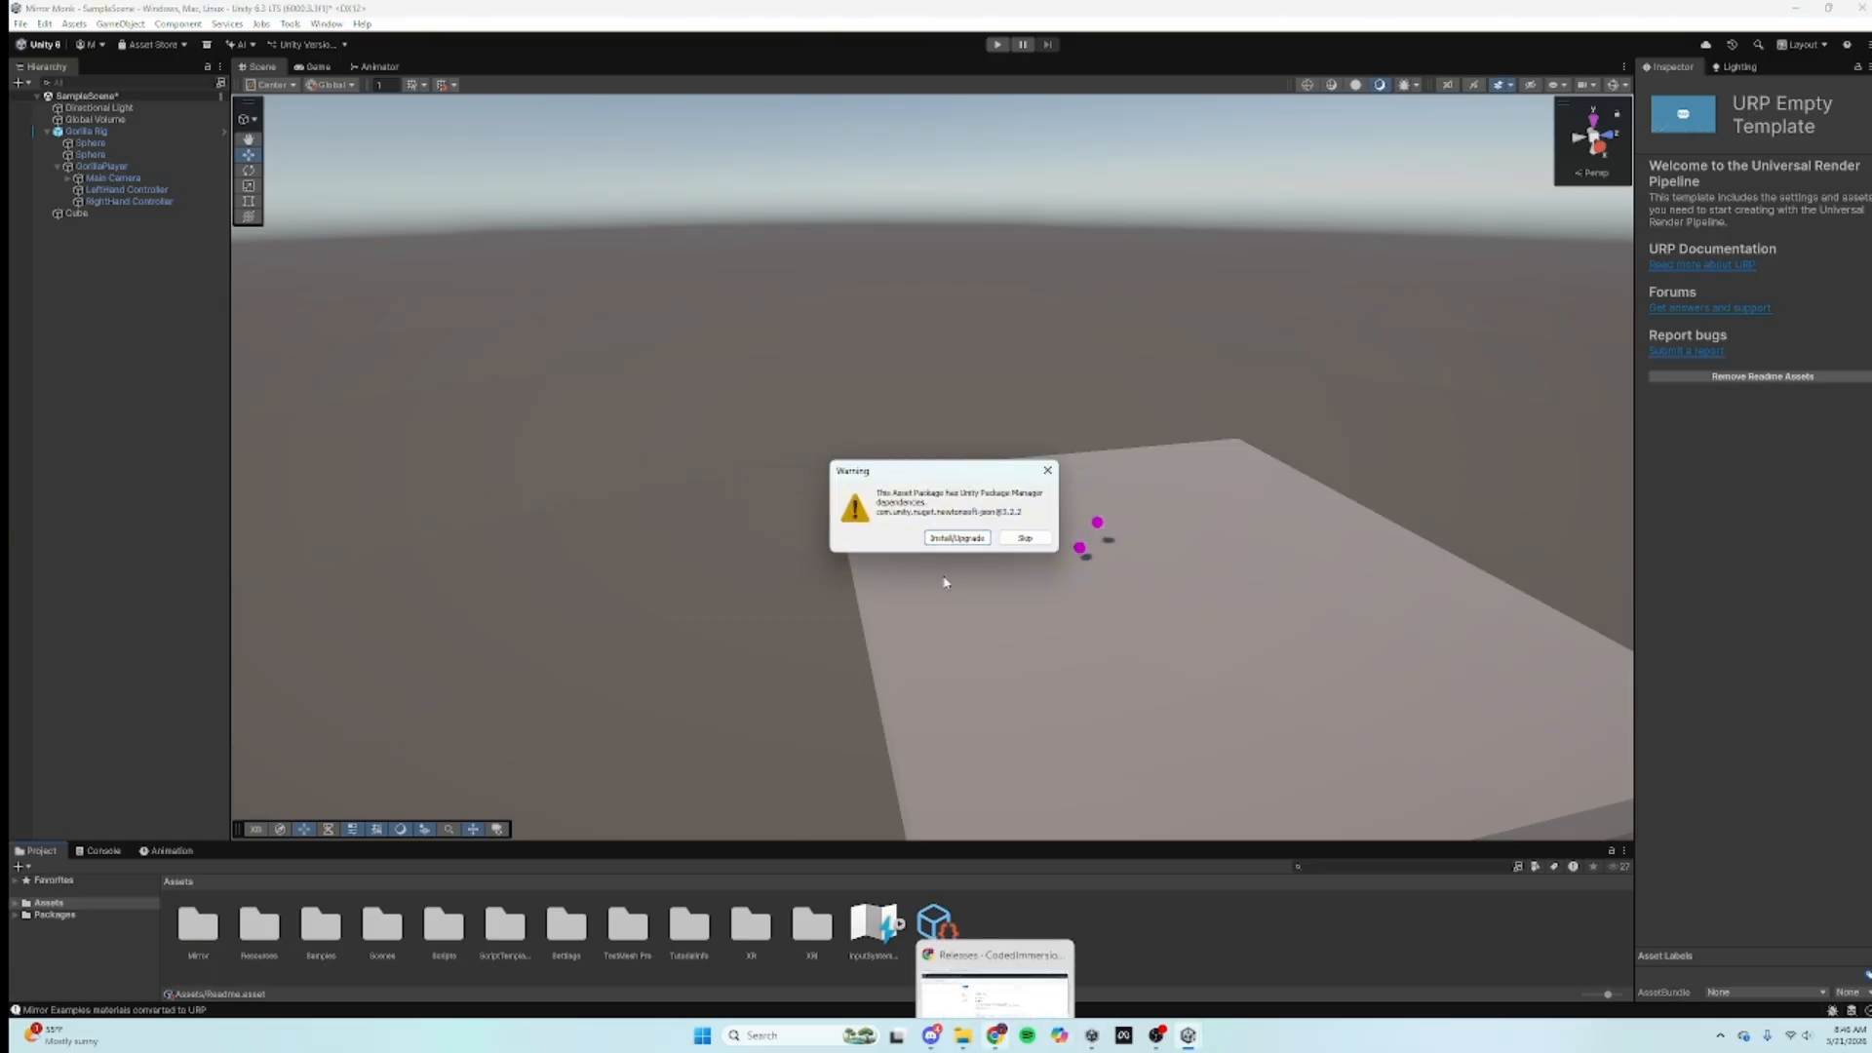
click(954, 539)
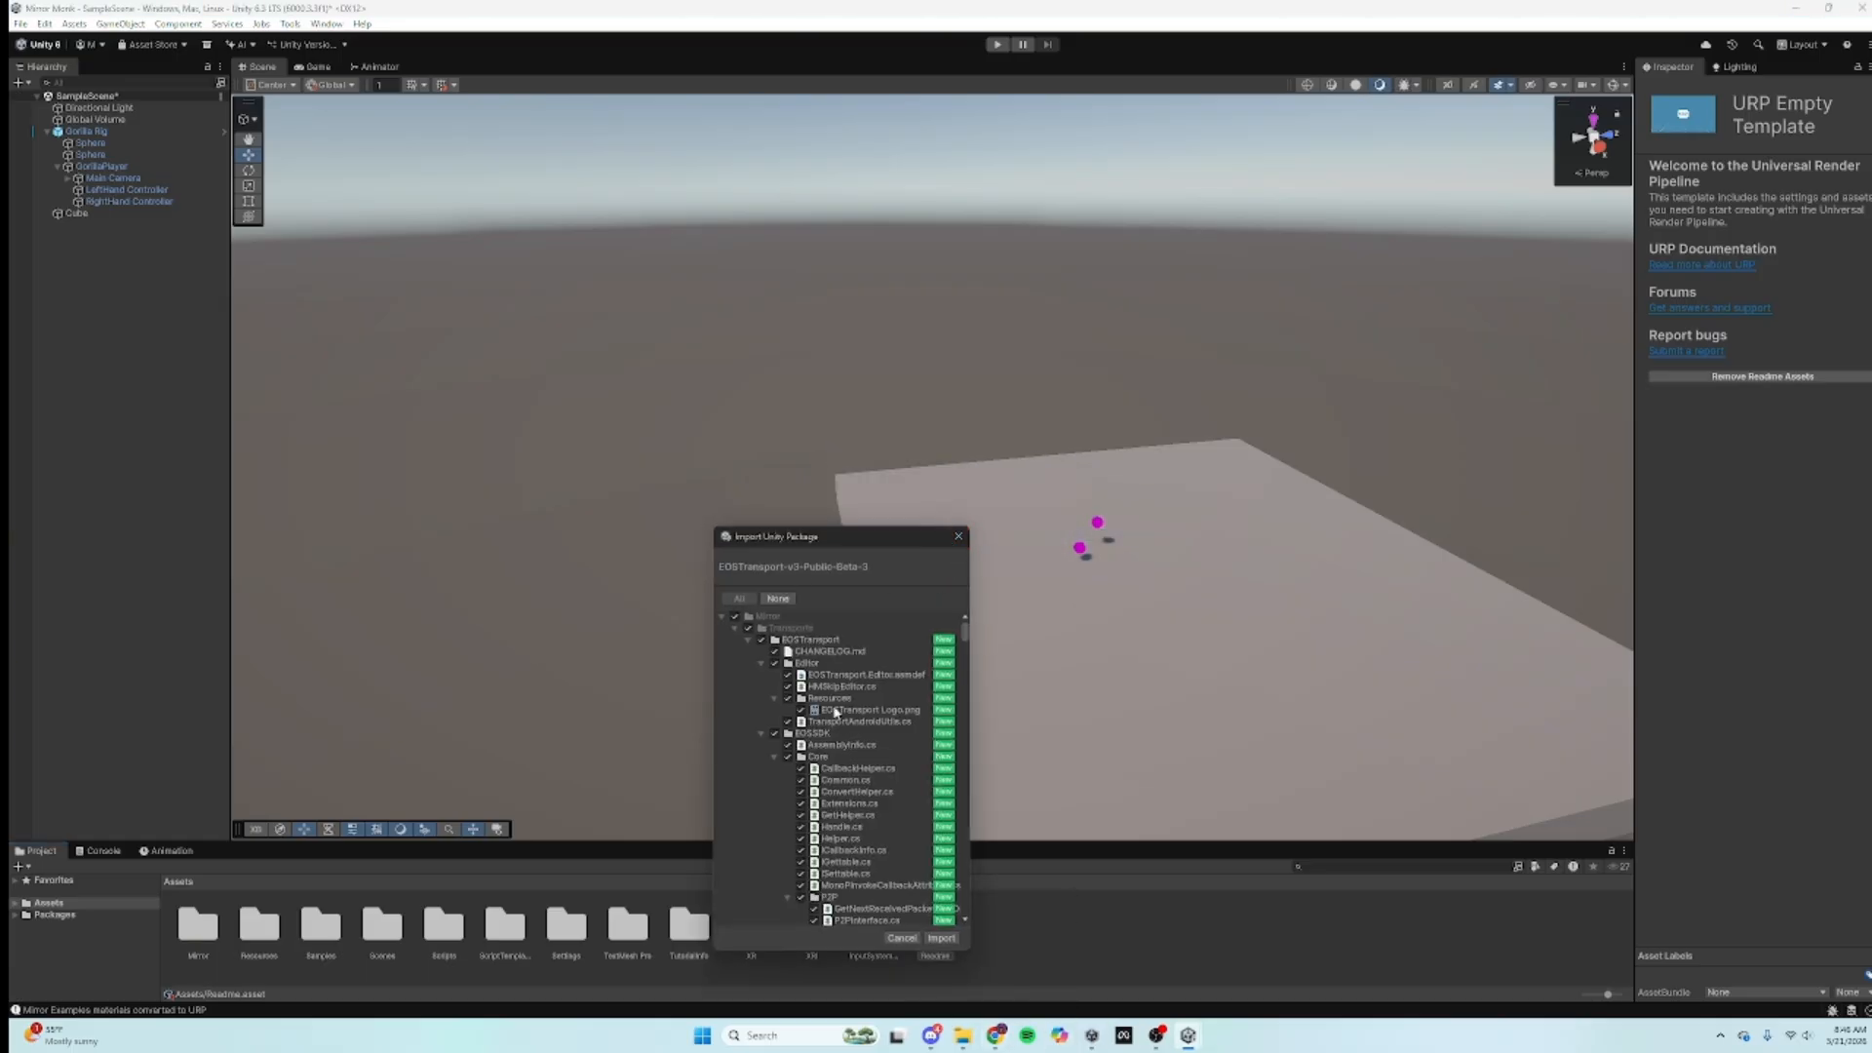
click(941, 938)
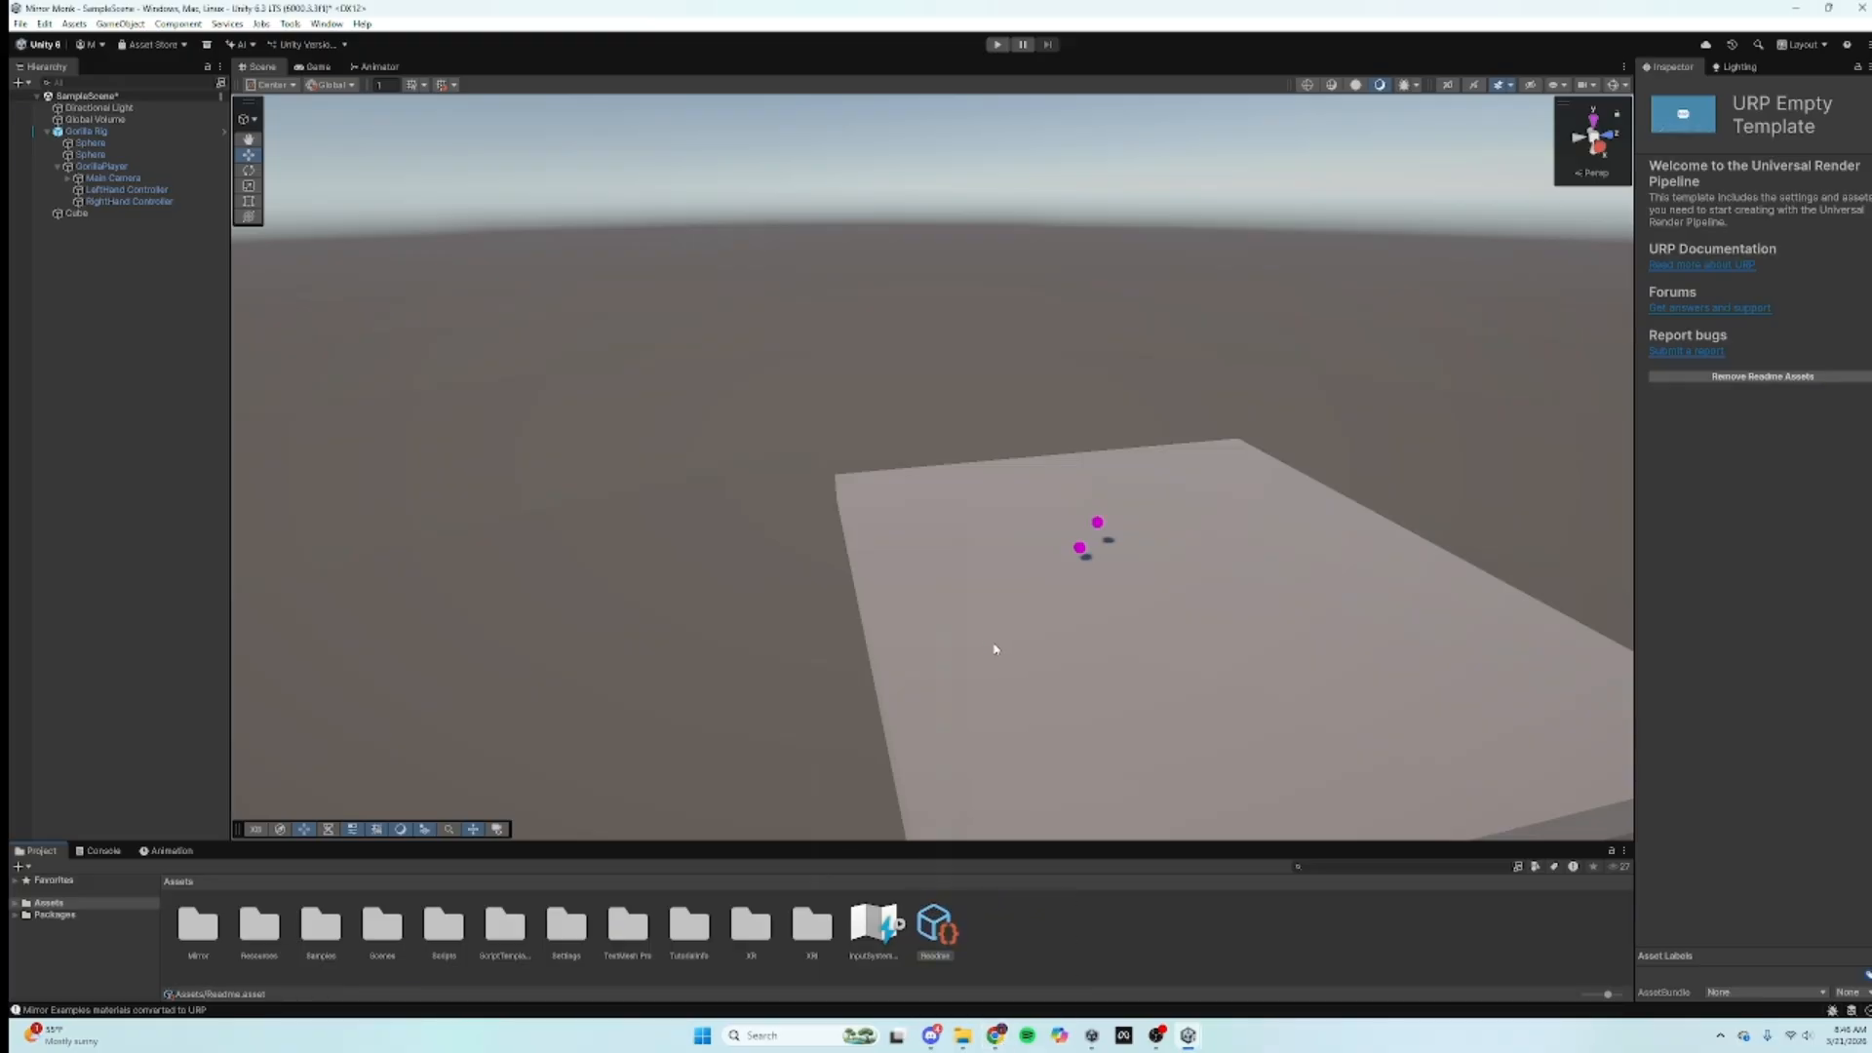
alt+drag(927, 740, 1039, 880)
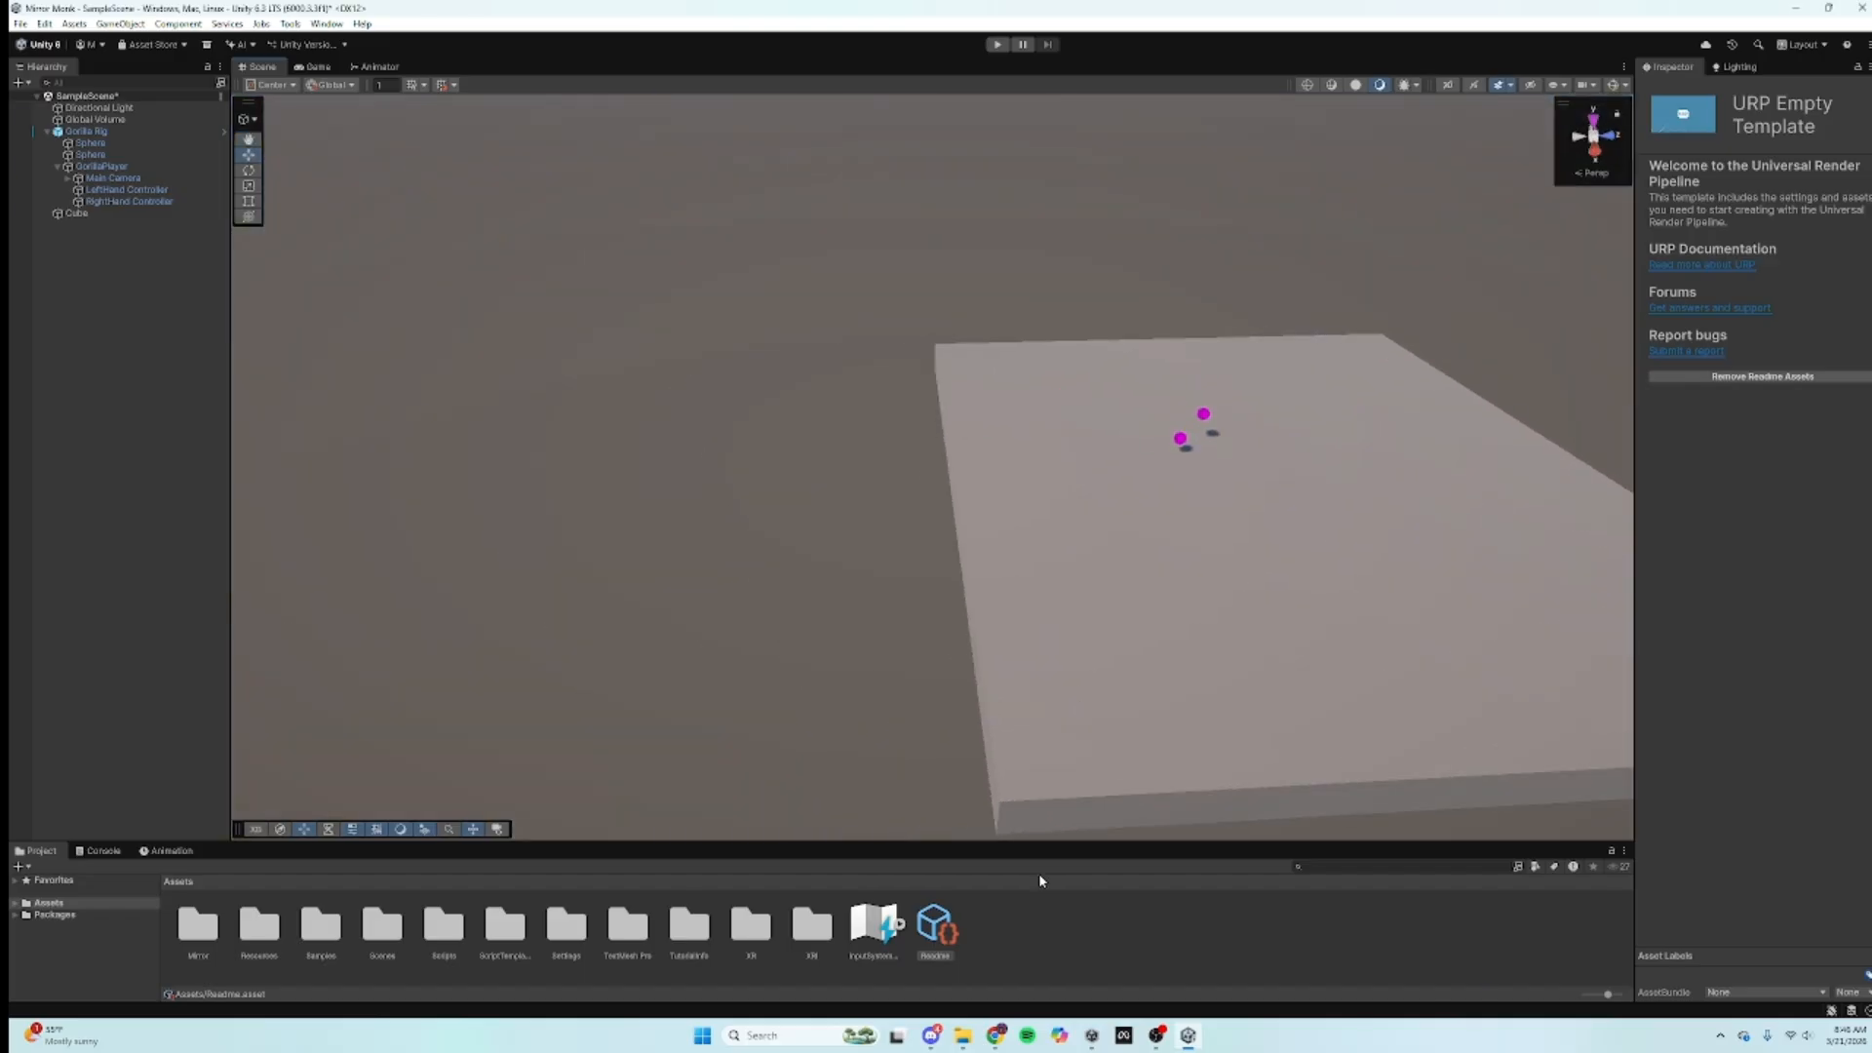
Step: Close the EOSTransport tab, download MirrorVR-v1.0.0.unitypackage, and show it in Downloads
click(997, 1034)
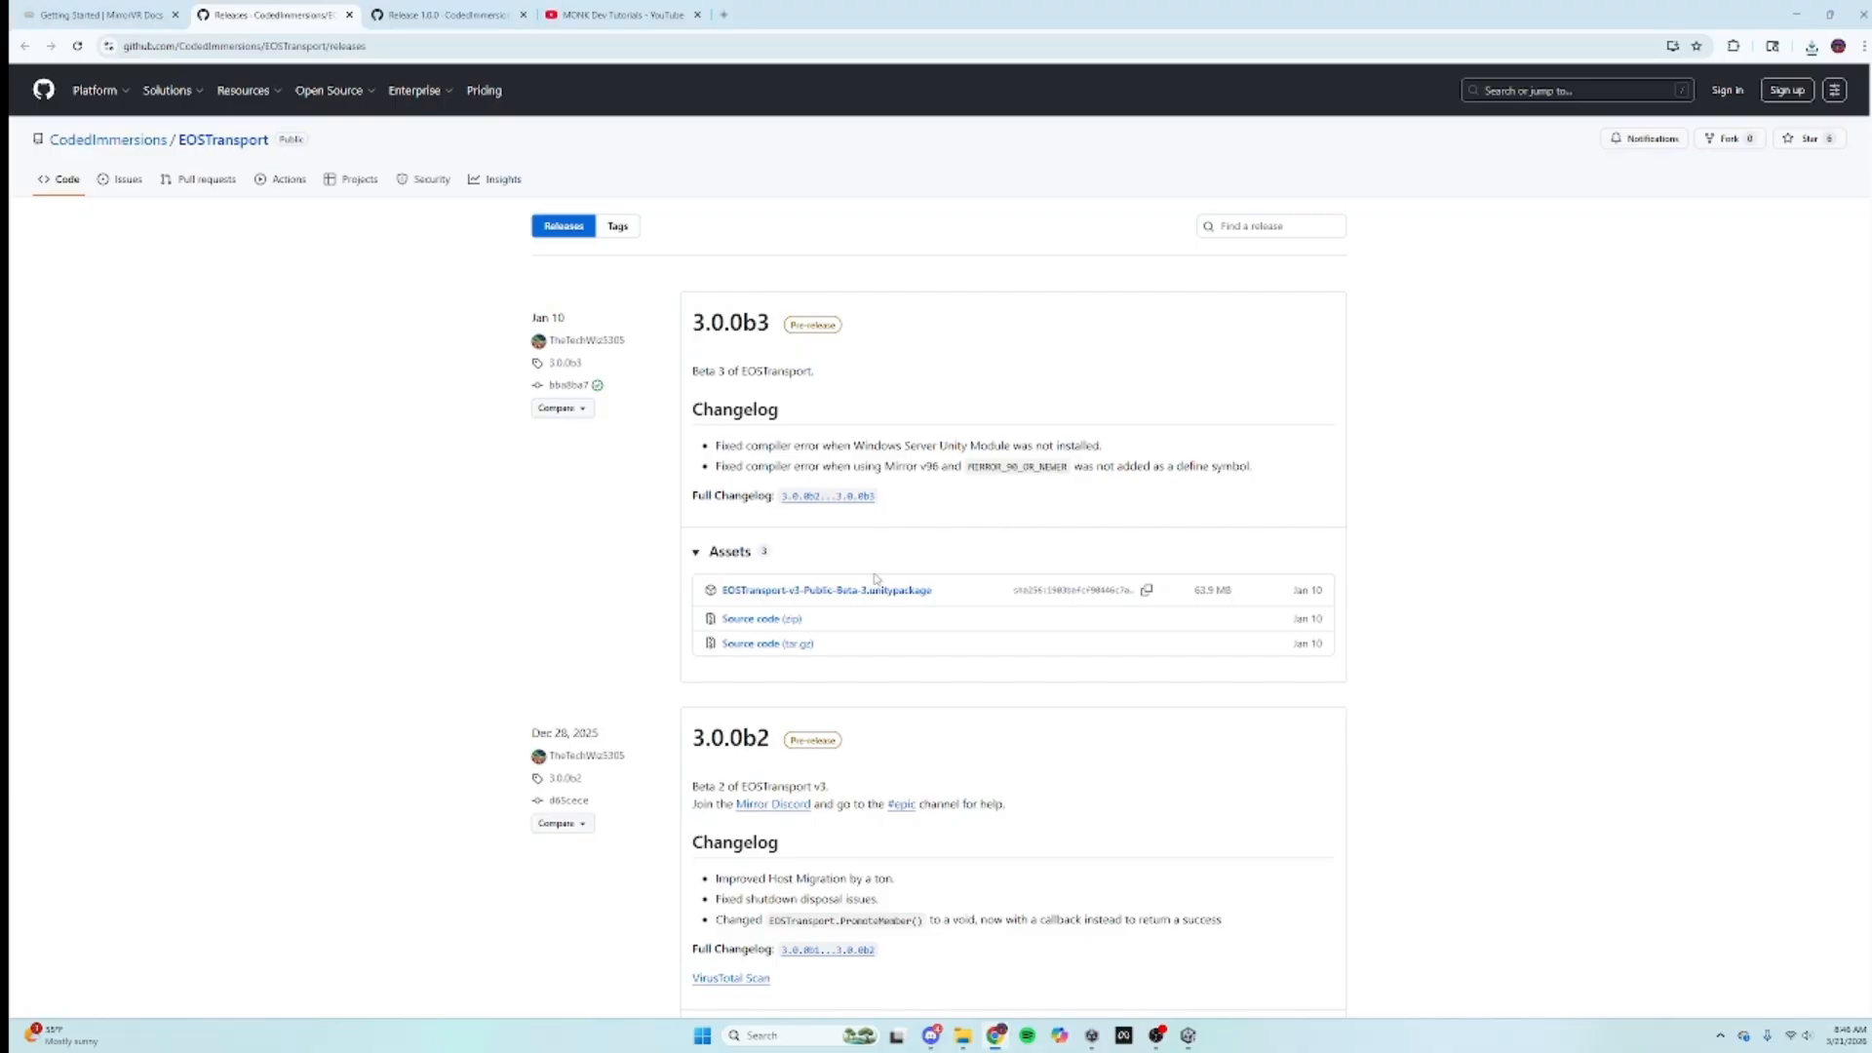
click(349, 16)
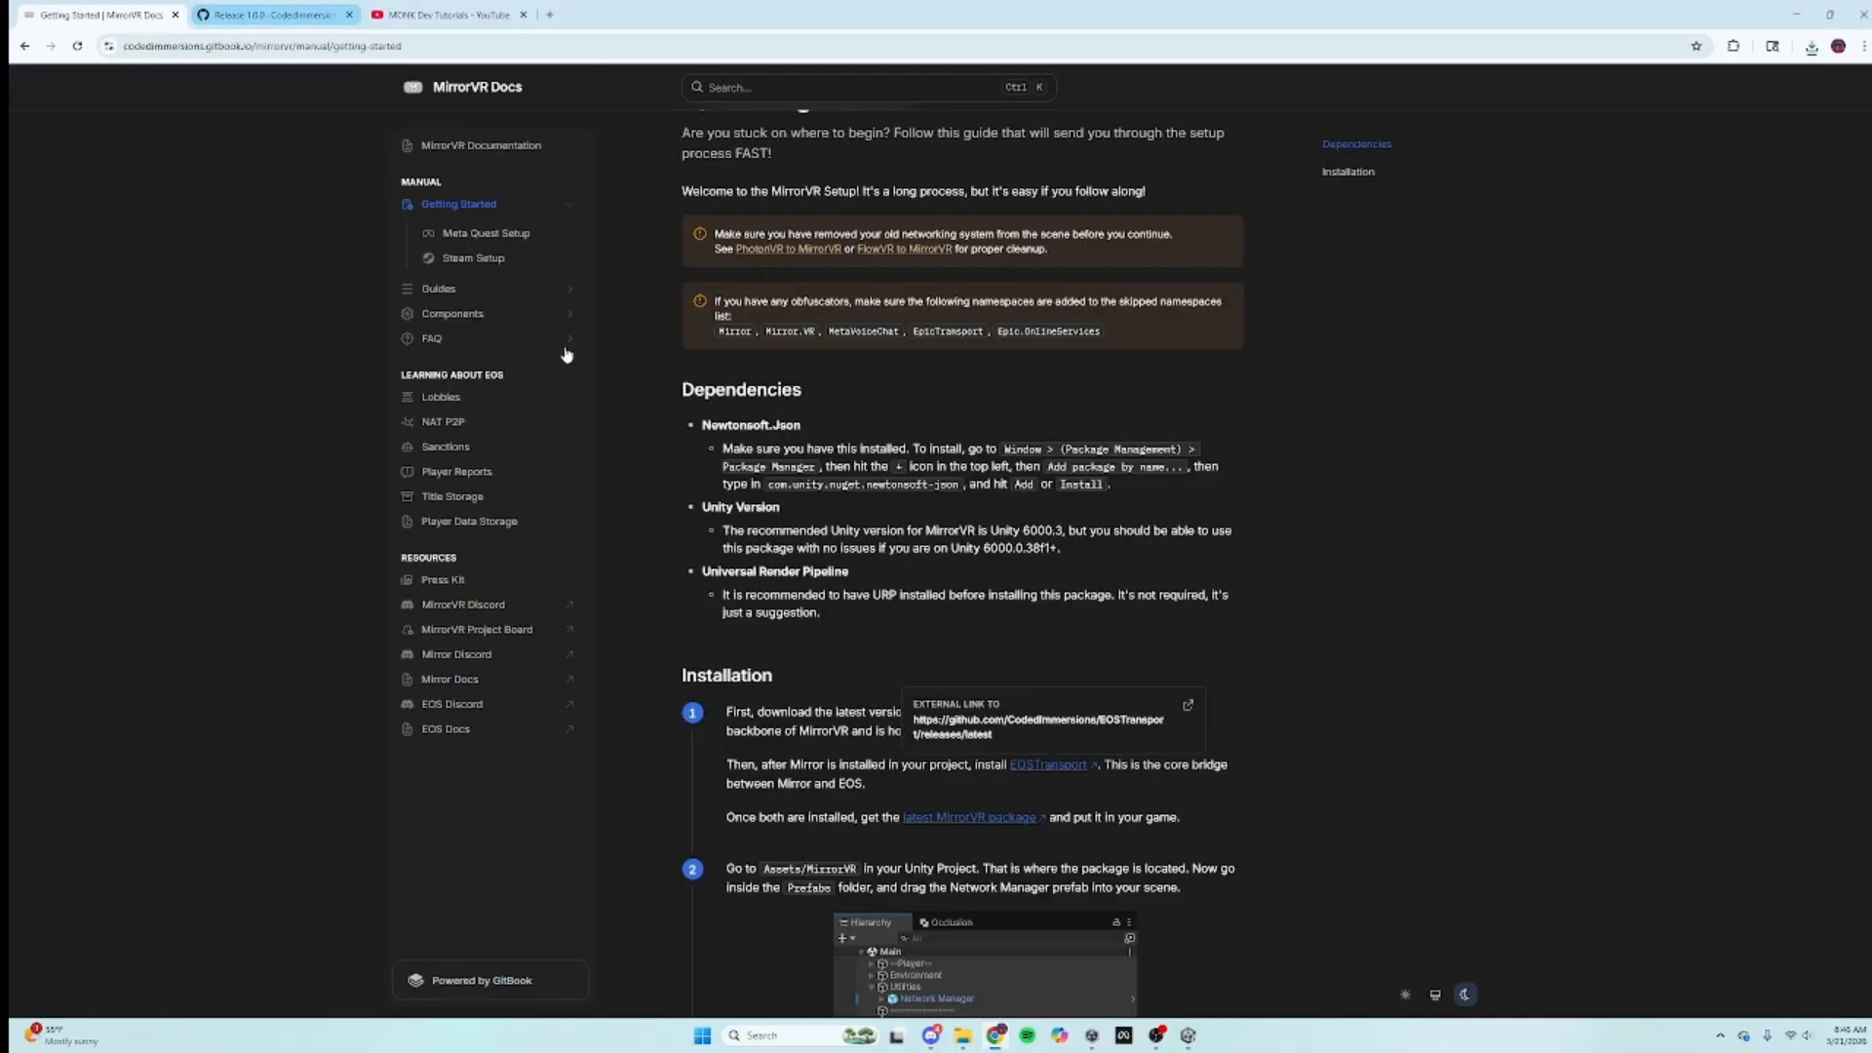
click(942, 822)
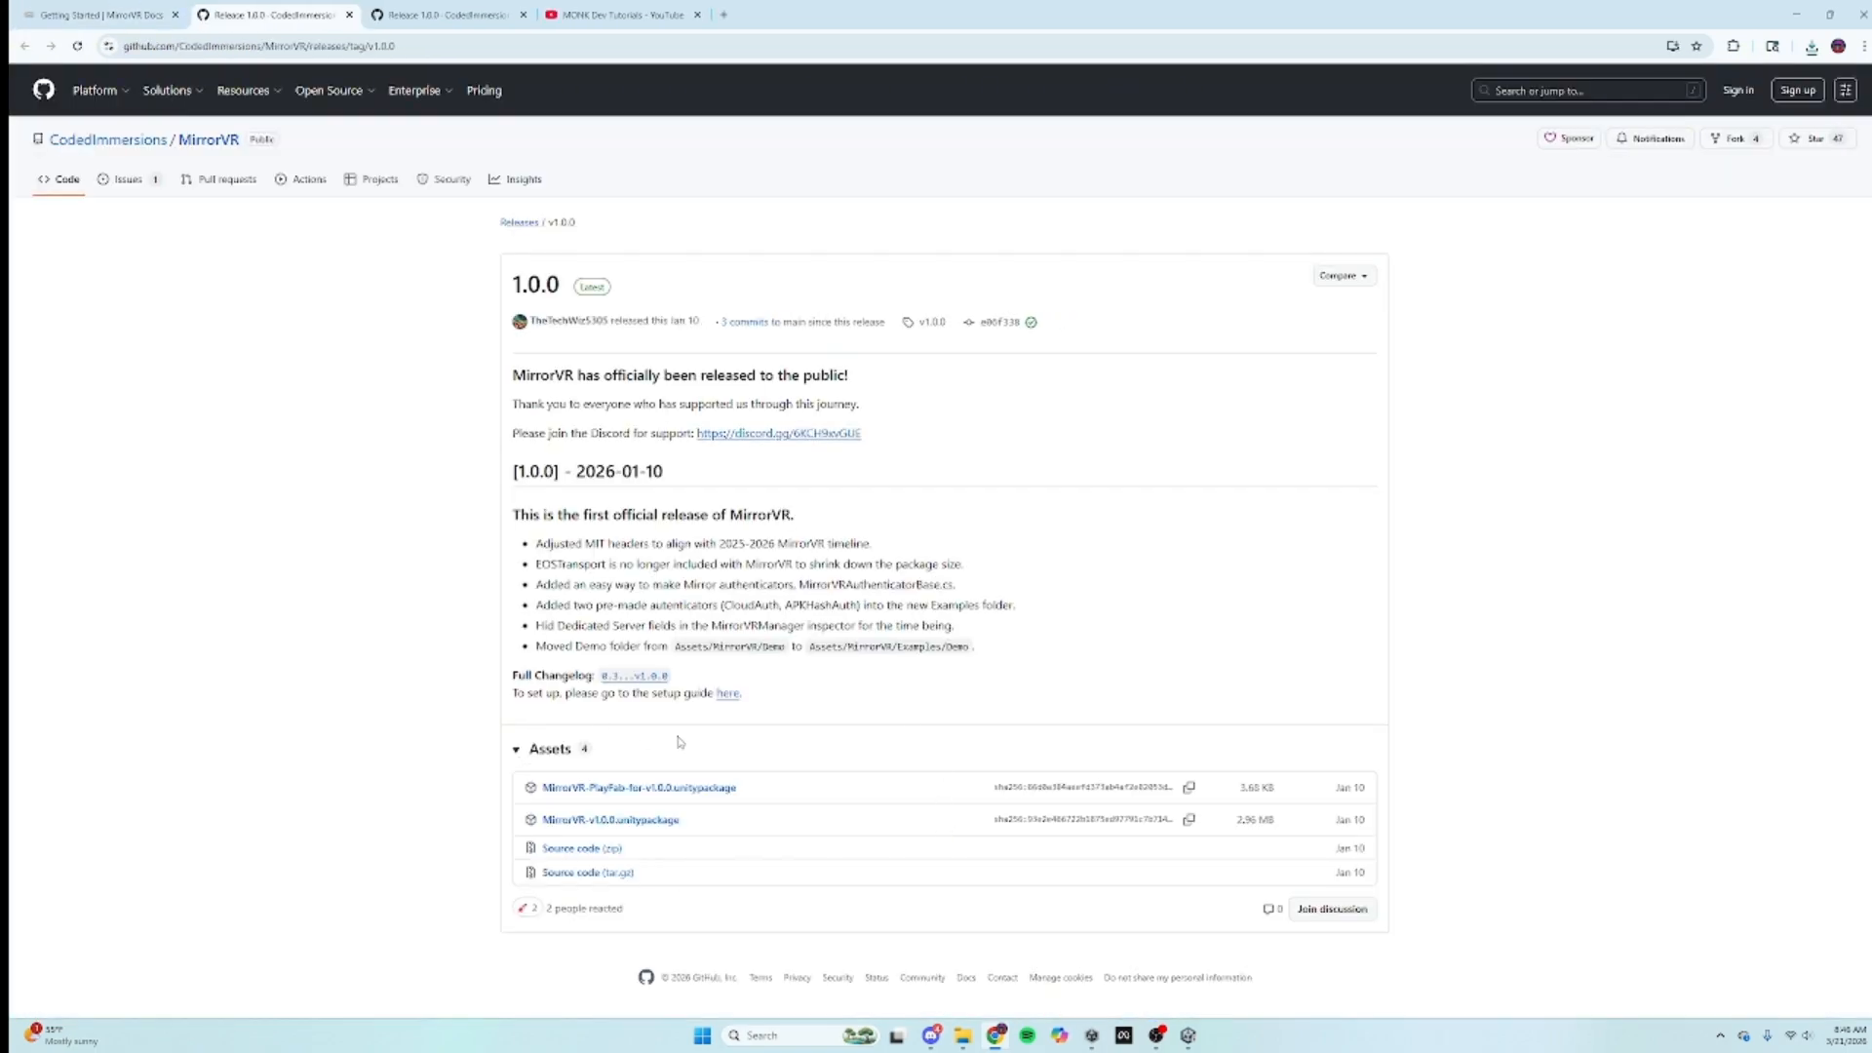
click(569, 829)
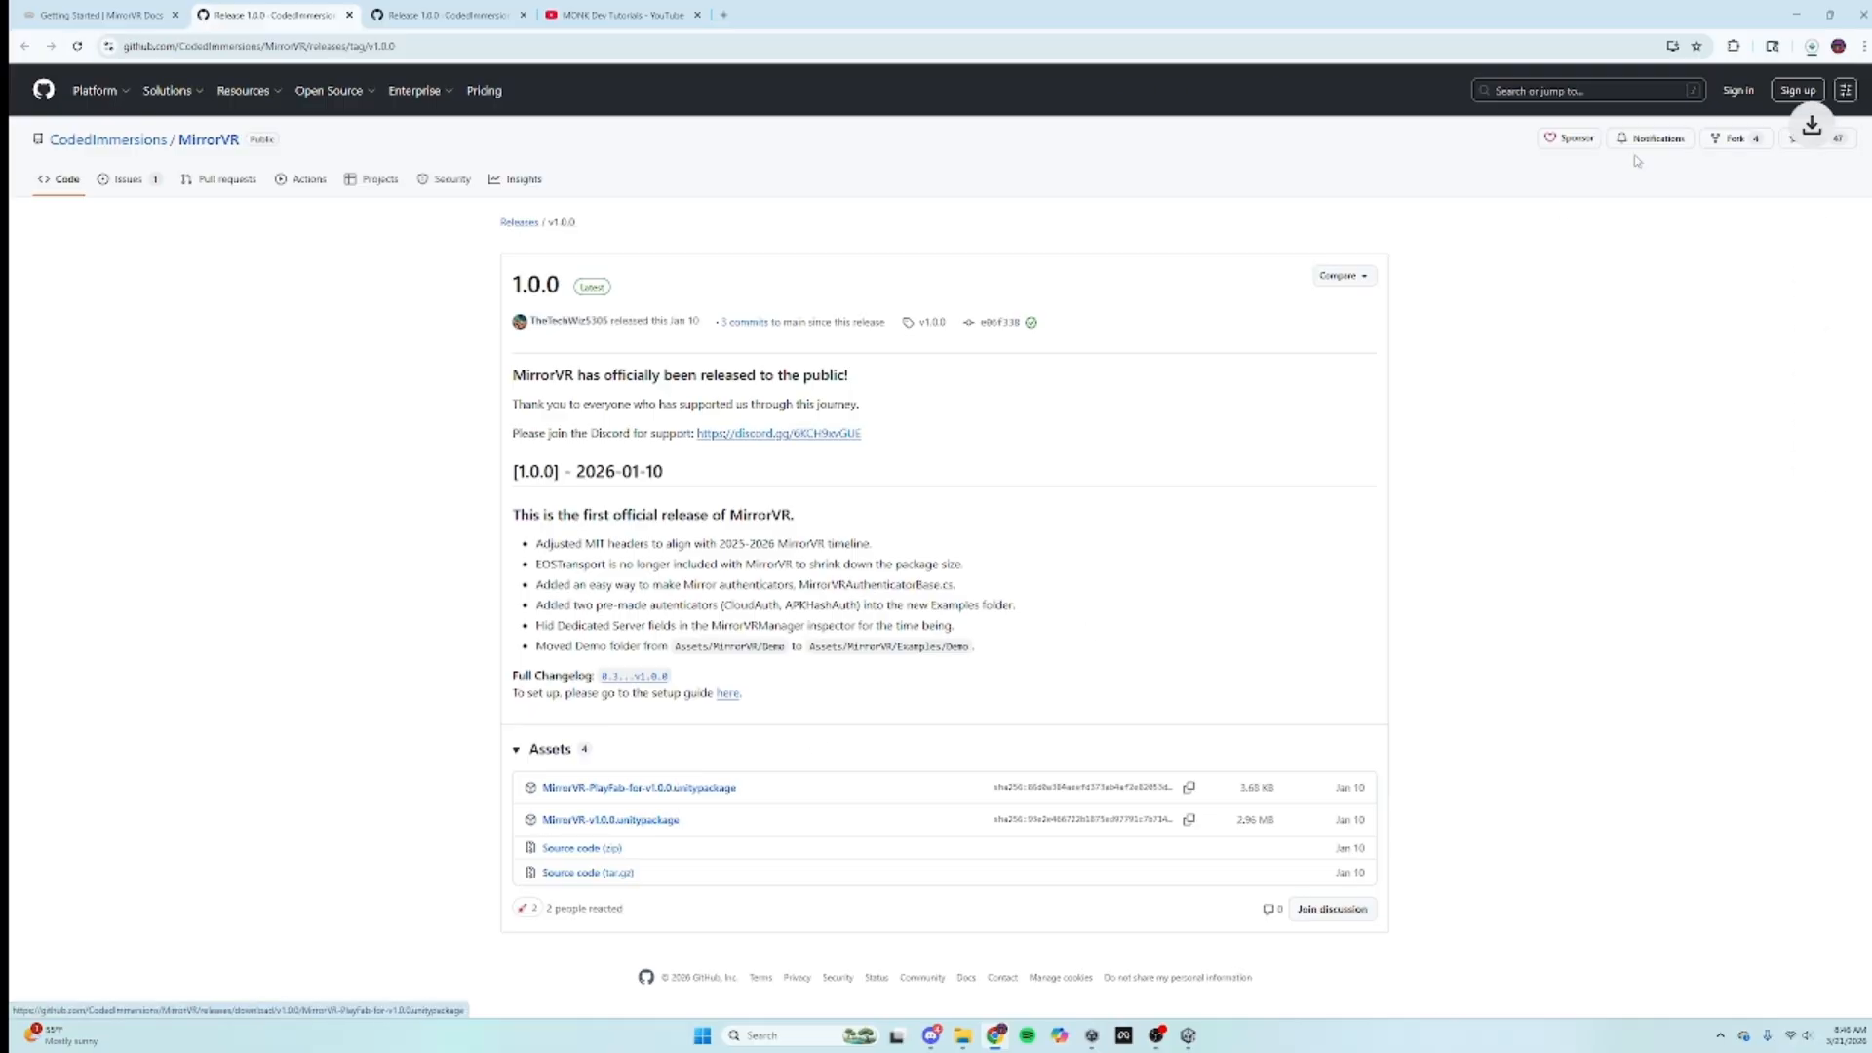
click(1812, 47)
click(1769, 115)
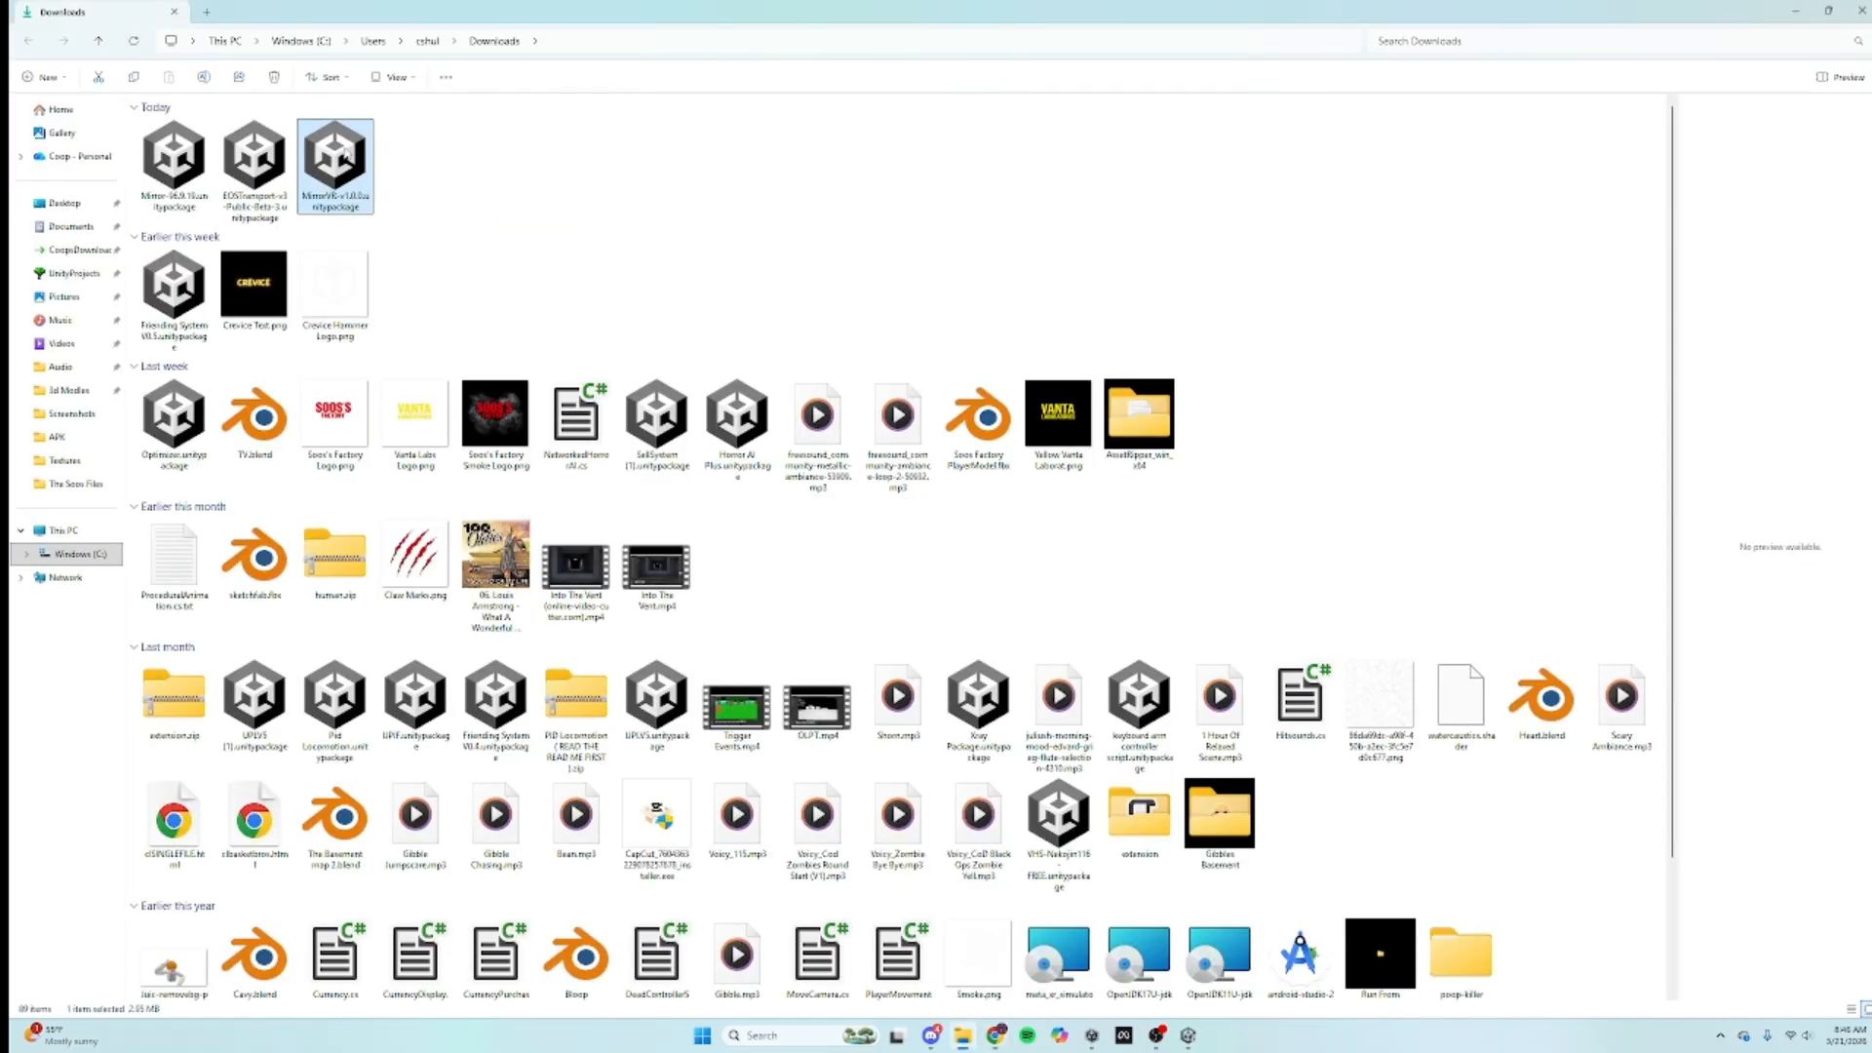
Step: Drag MirrorVR-v1.0.0.unitypackage into Unity, install Newtonsoft, and import all its files
drag(322, 161, 1026, 928)
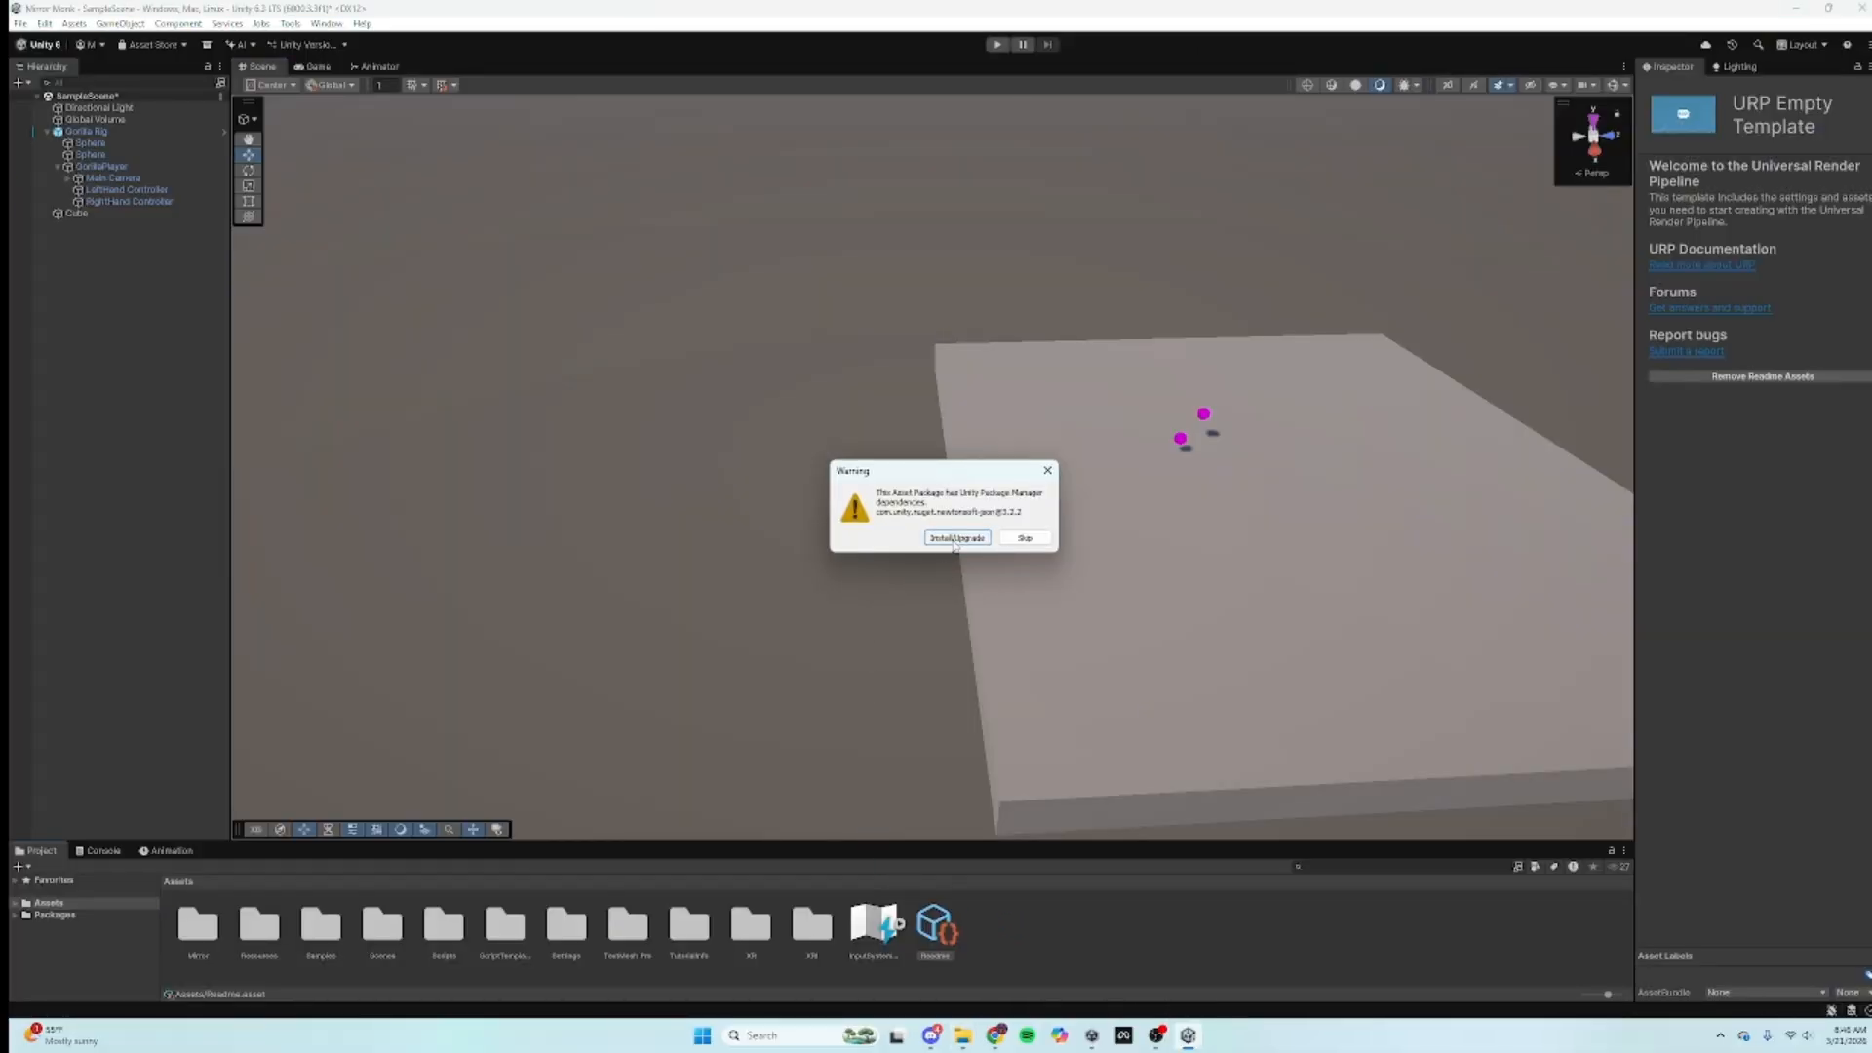
click(954, 538)
click(941, 938)
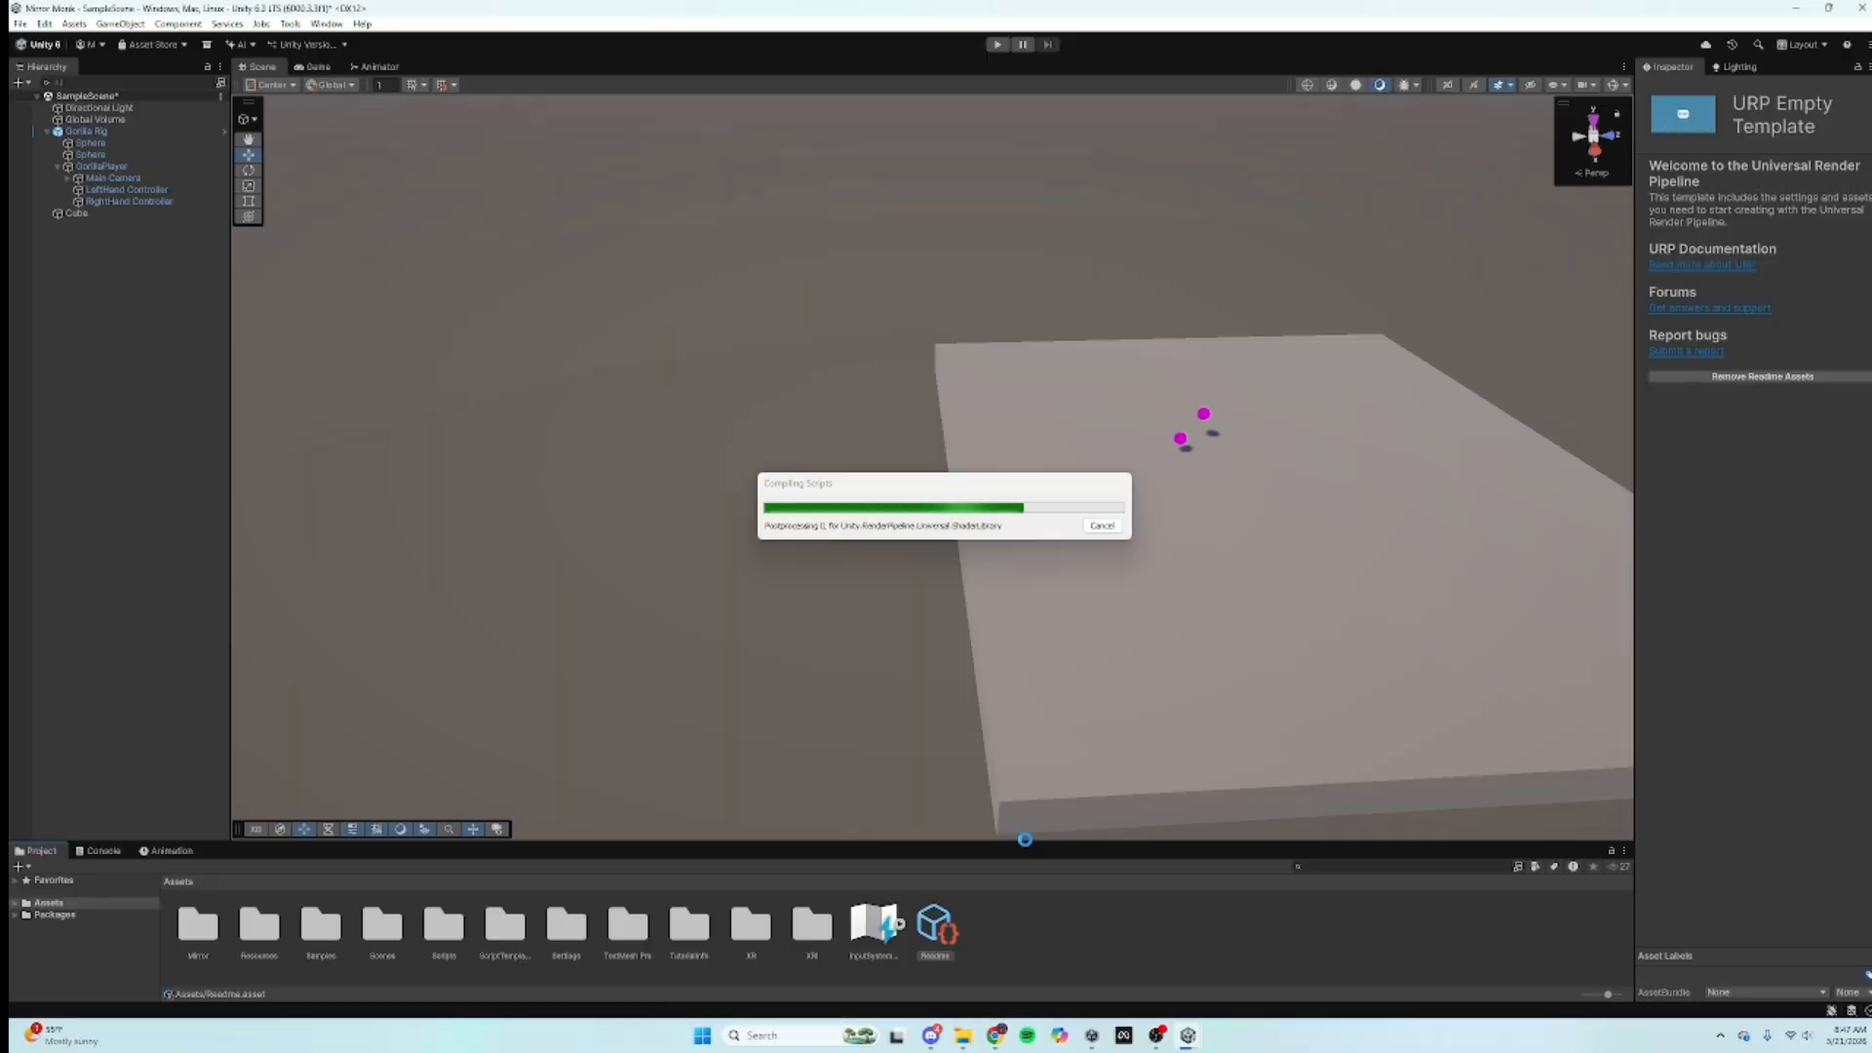
Step: Review the Getting Started Installation steps and close the MirrorVR 1.0.0 release tab
key(alt+Tab)
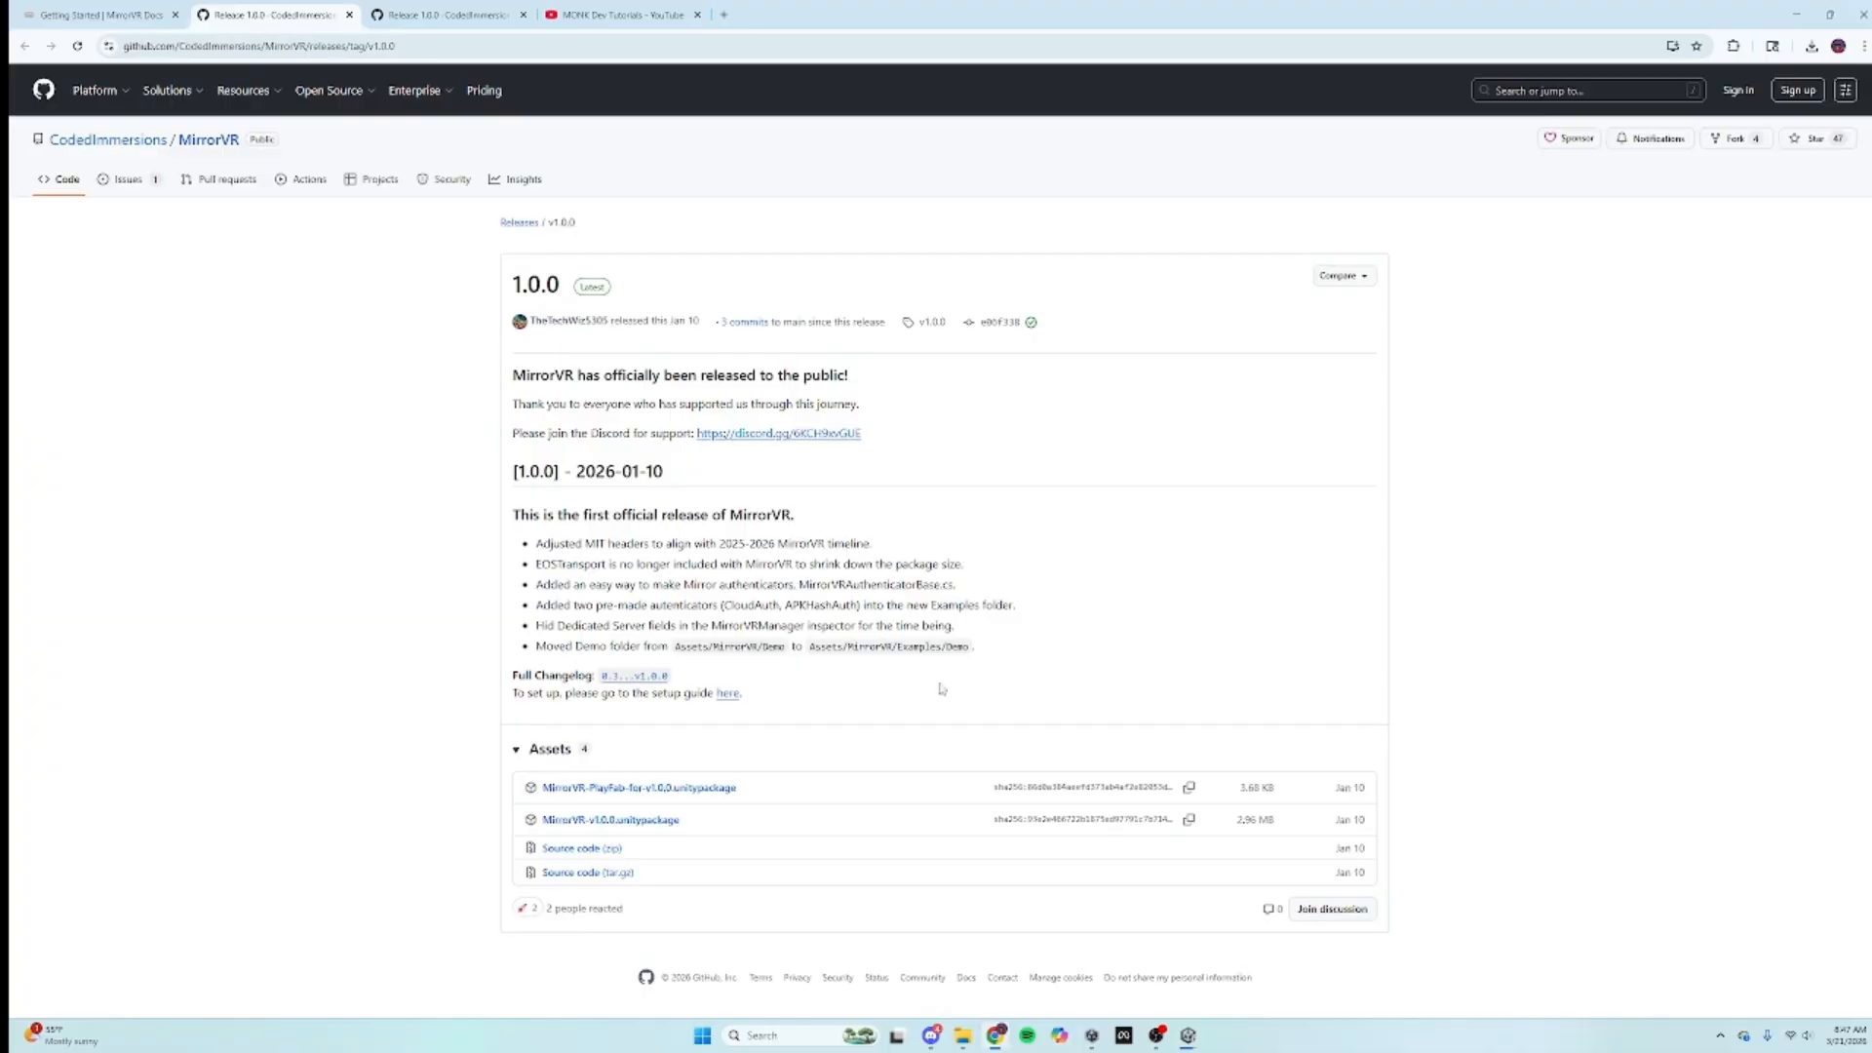
click(154, 12)
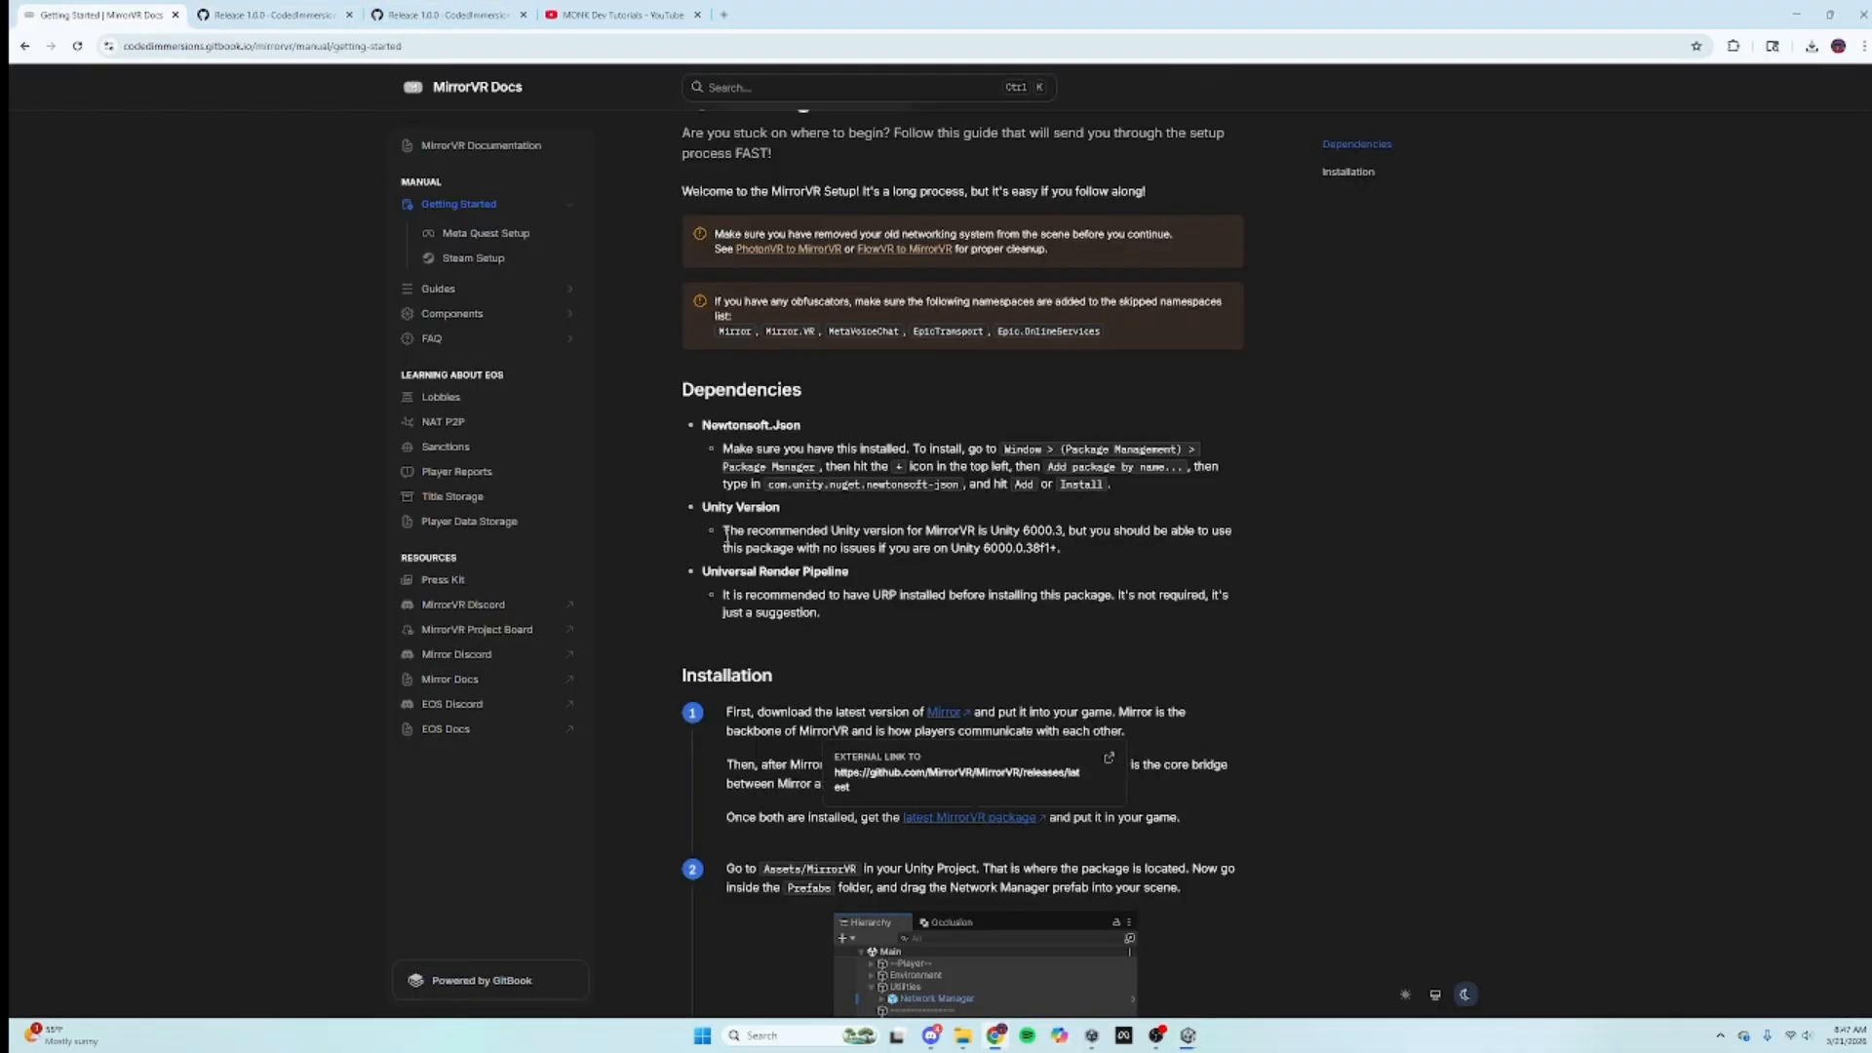
scroll(733, 542, down, 1)
scroll(733, 542, down, 2)
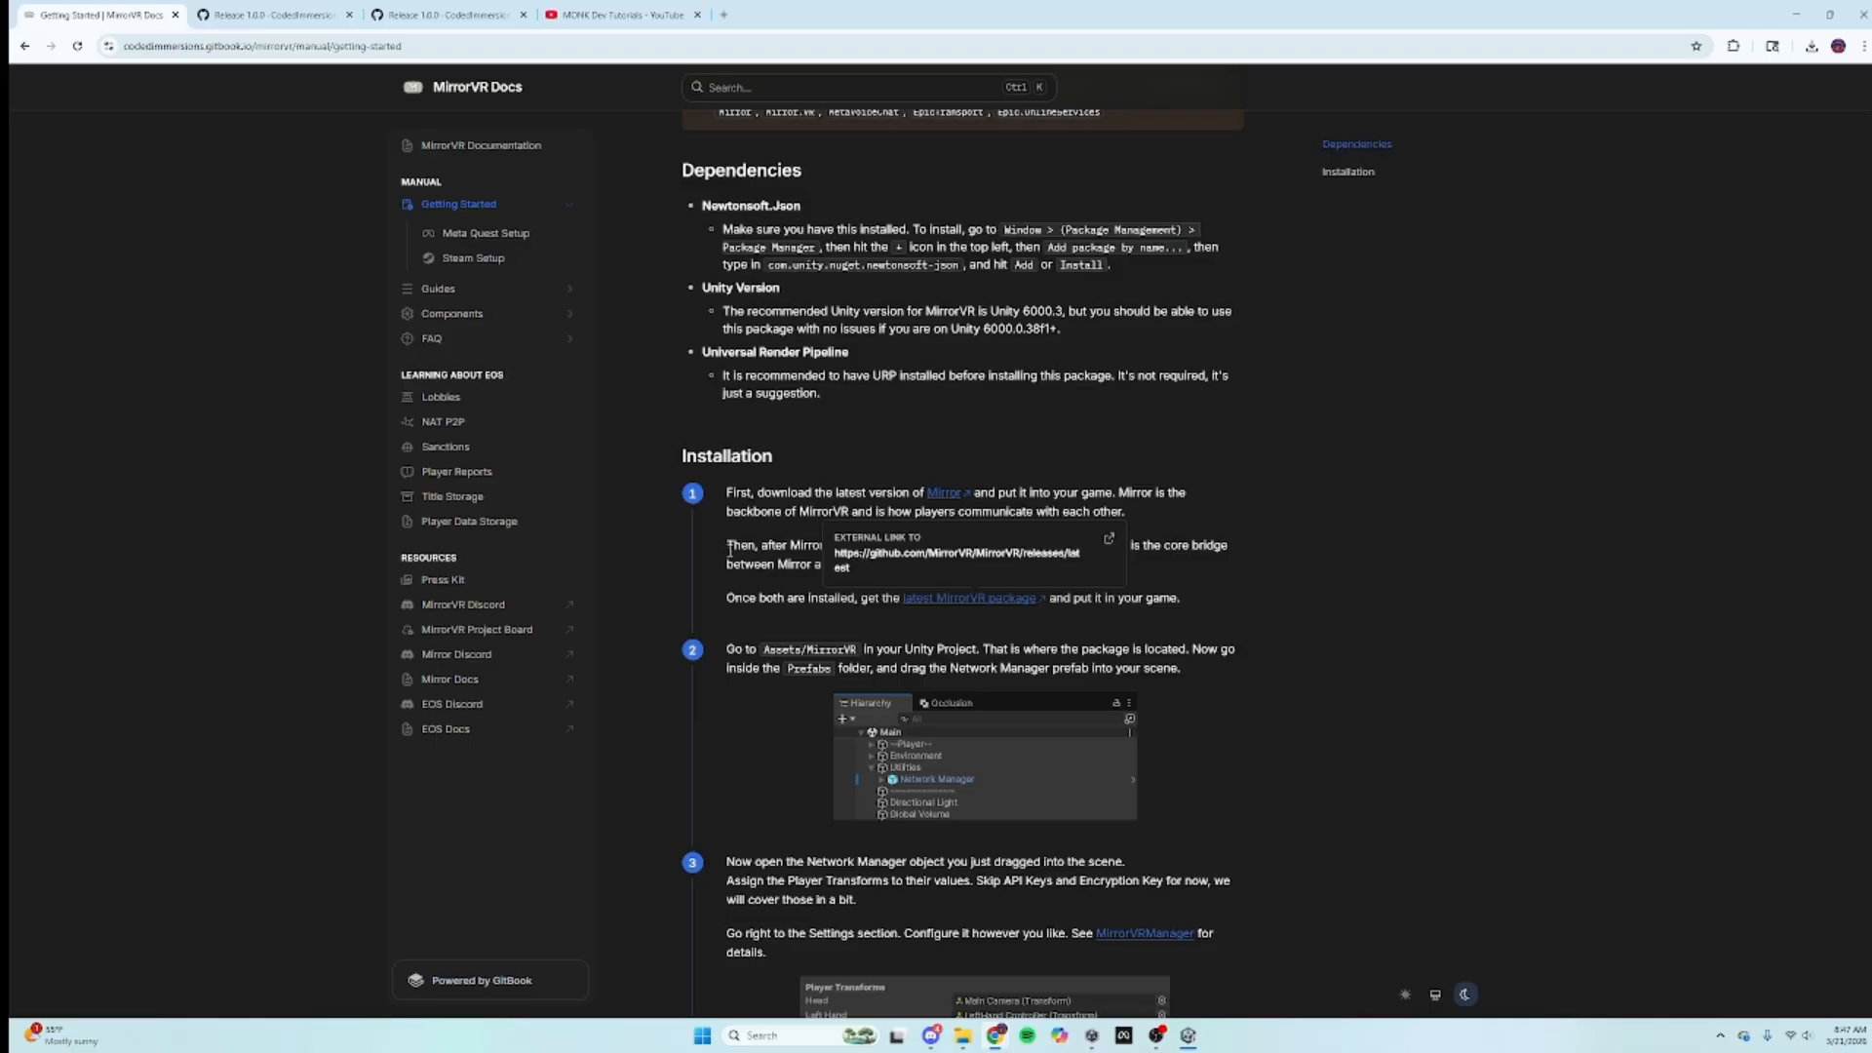
scroll(730, 550, down, 3)
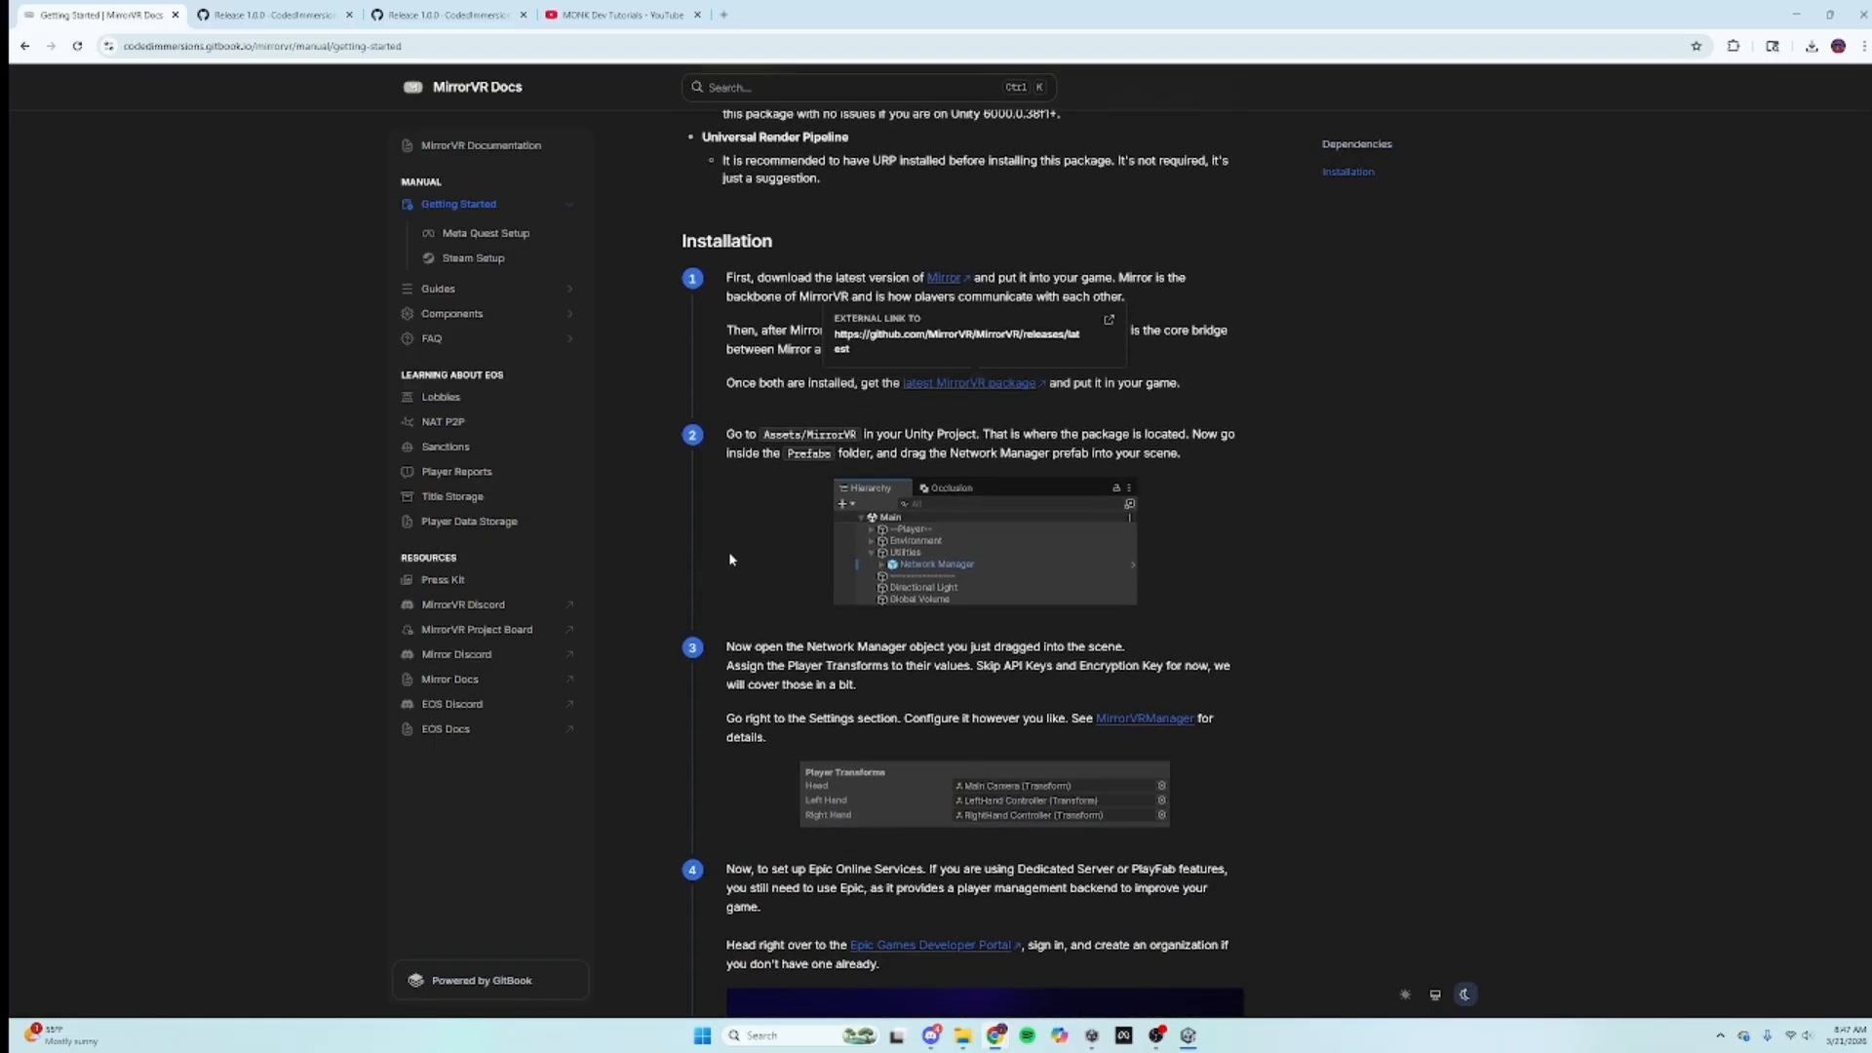
scroll(728, 552, up, 1)
click(273, 15)
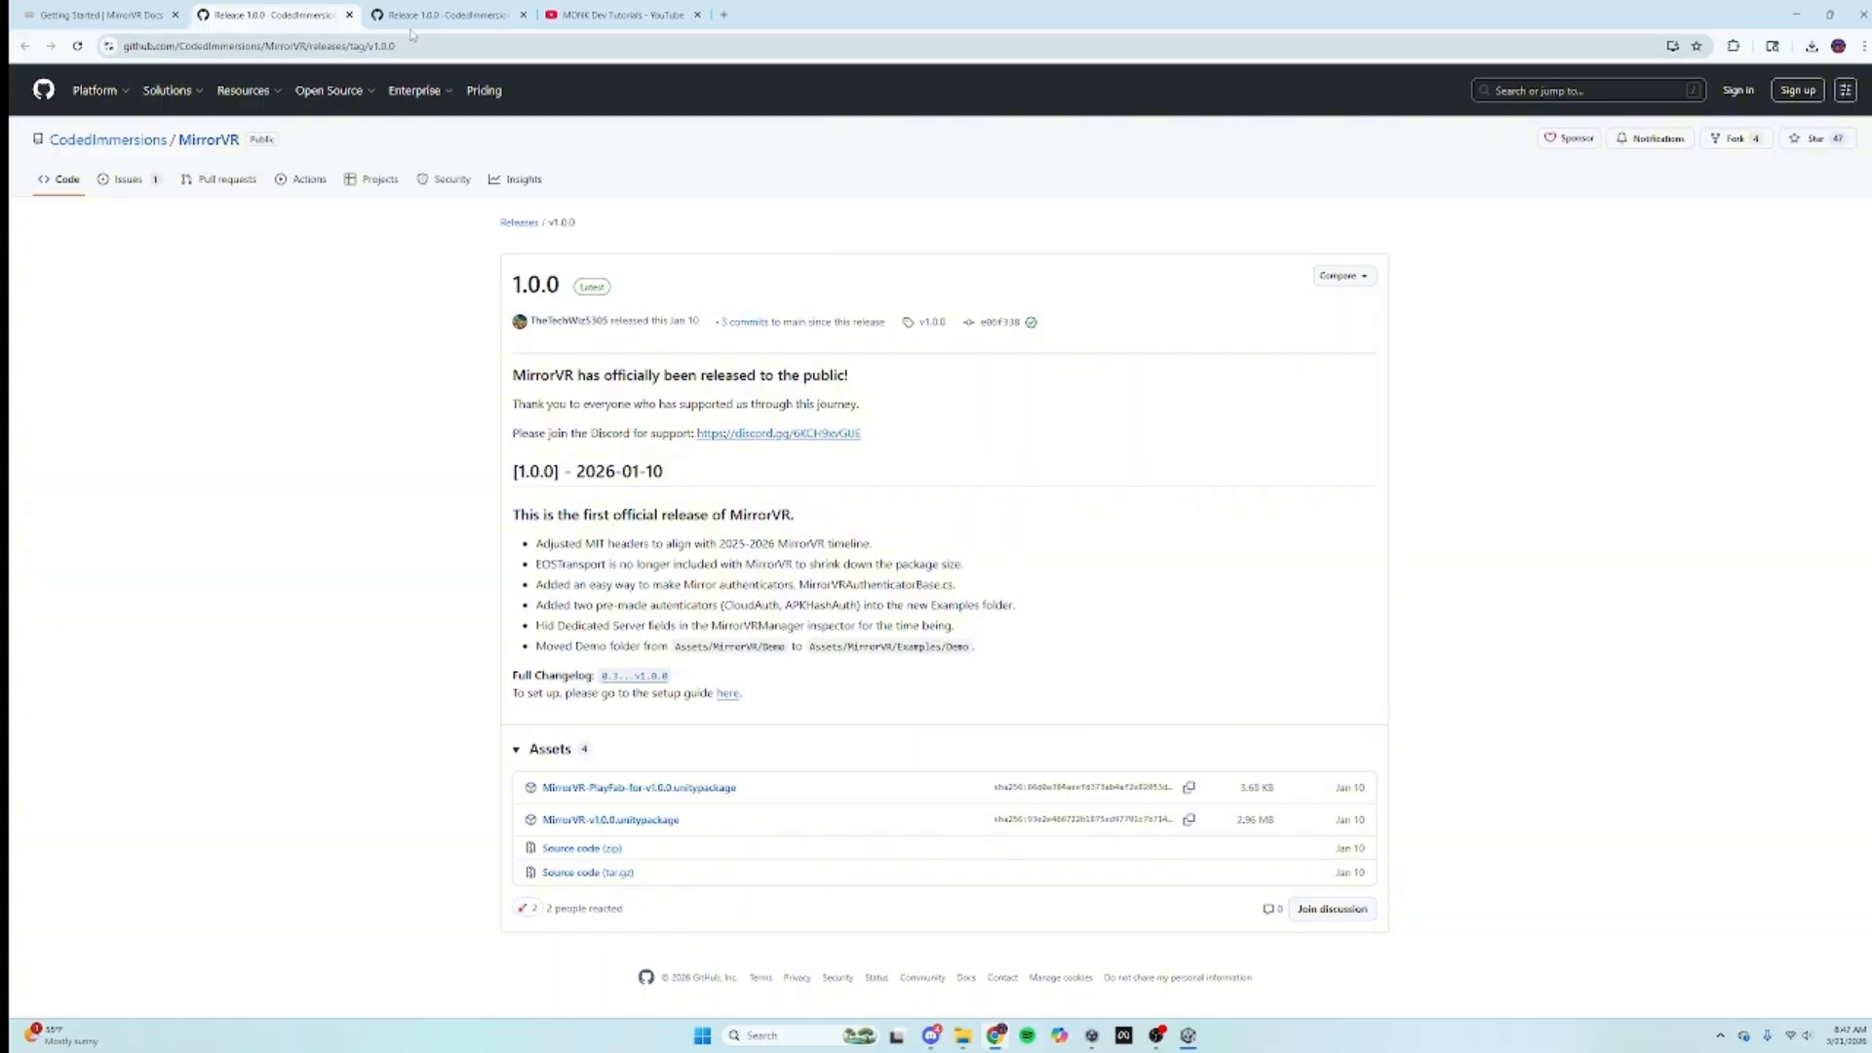
click(349, 15)
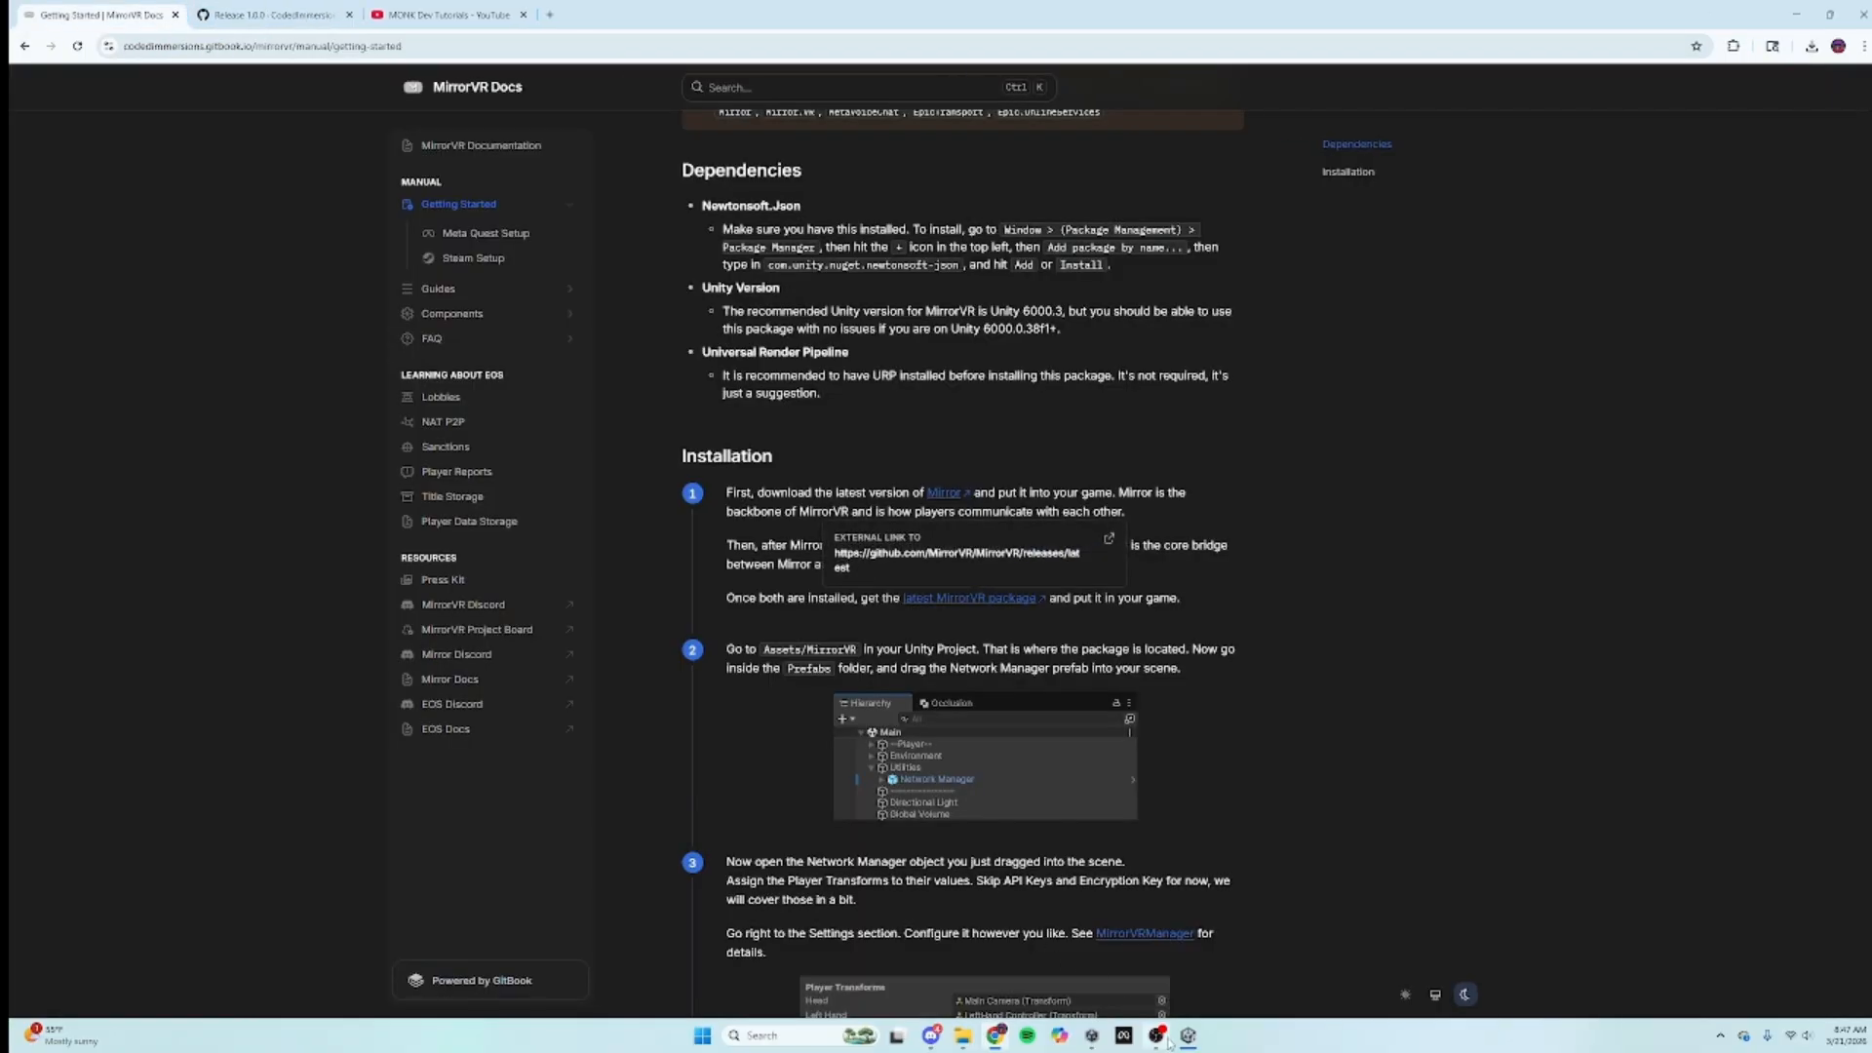
mouse_move(1187, 1035)
mouse_move(1141, 963)
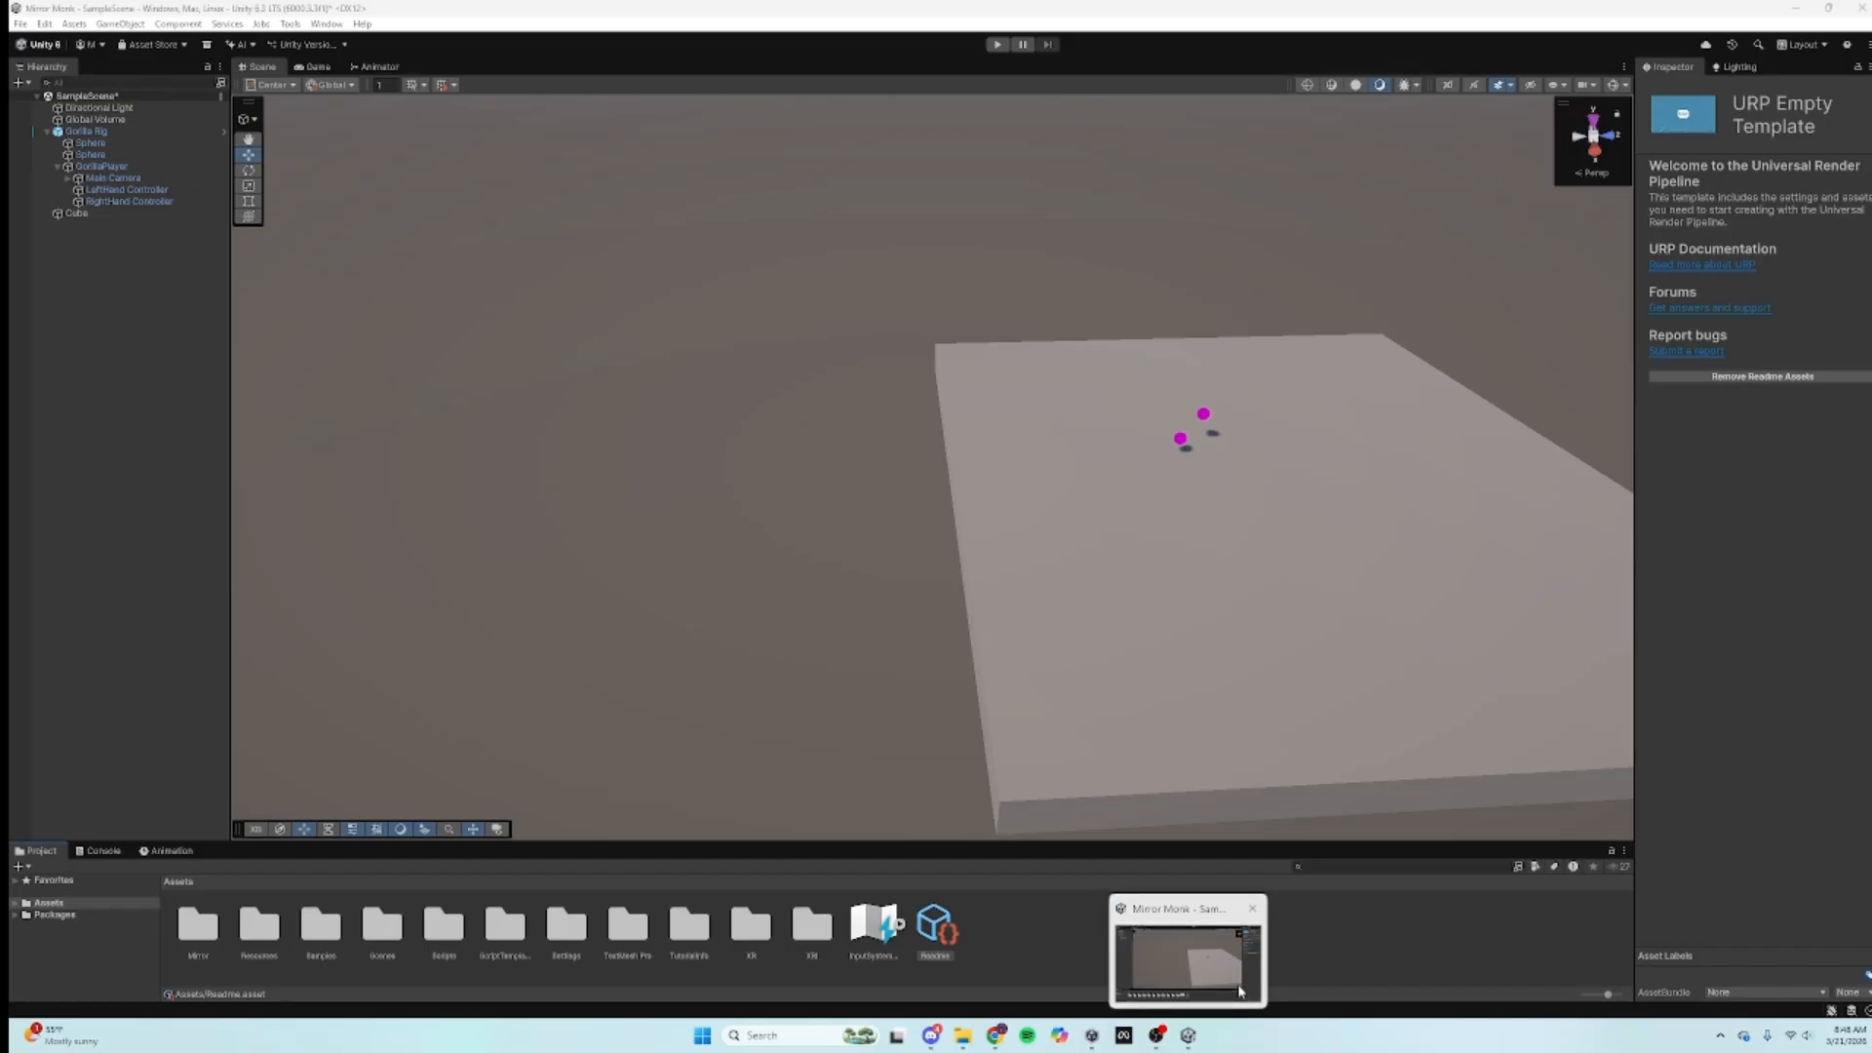
Step: Clear the XR warning in the Console and browse to Assets/MirrorVR/Prefabs
click(1240, 987)
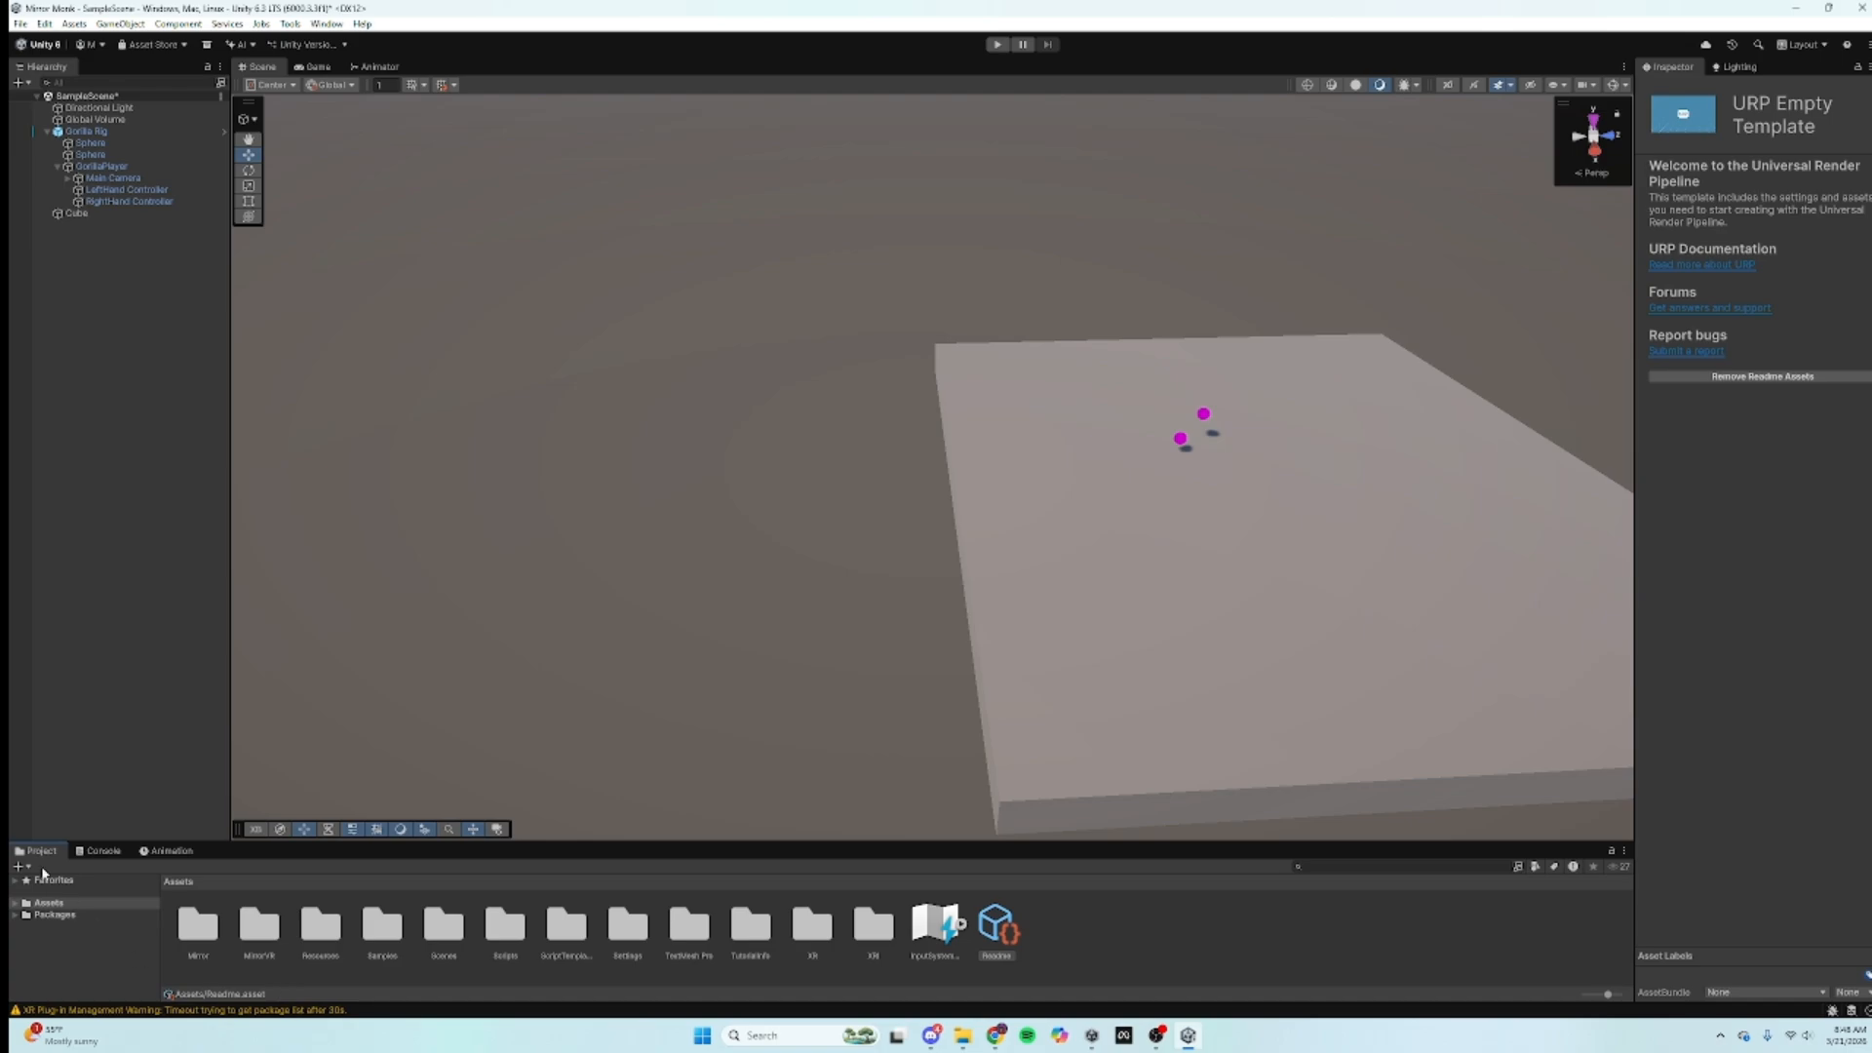
click(98, 851)
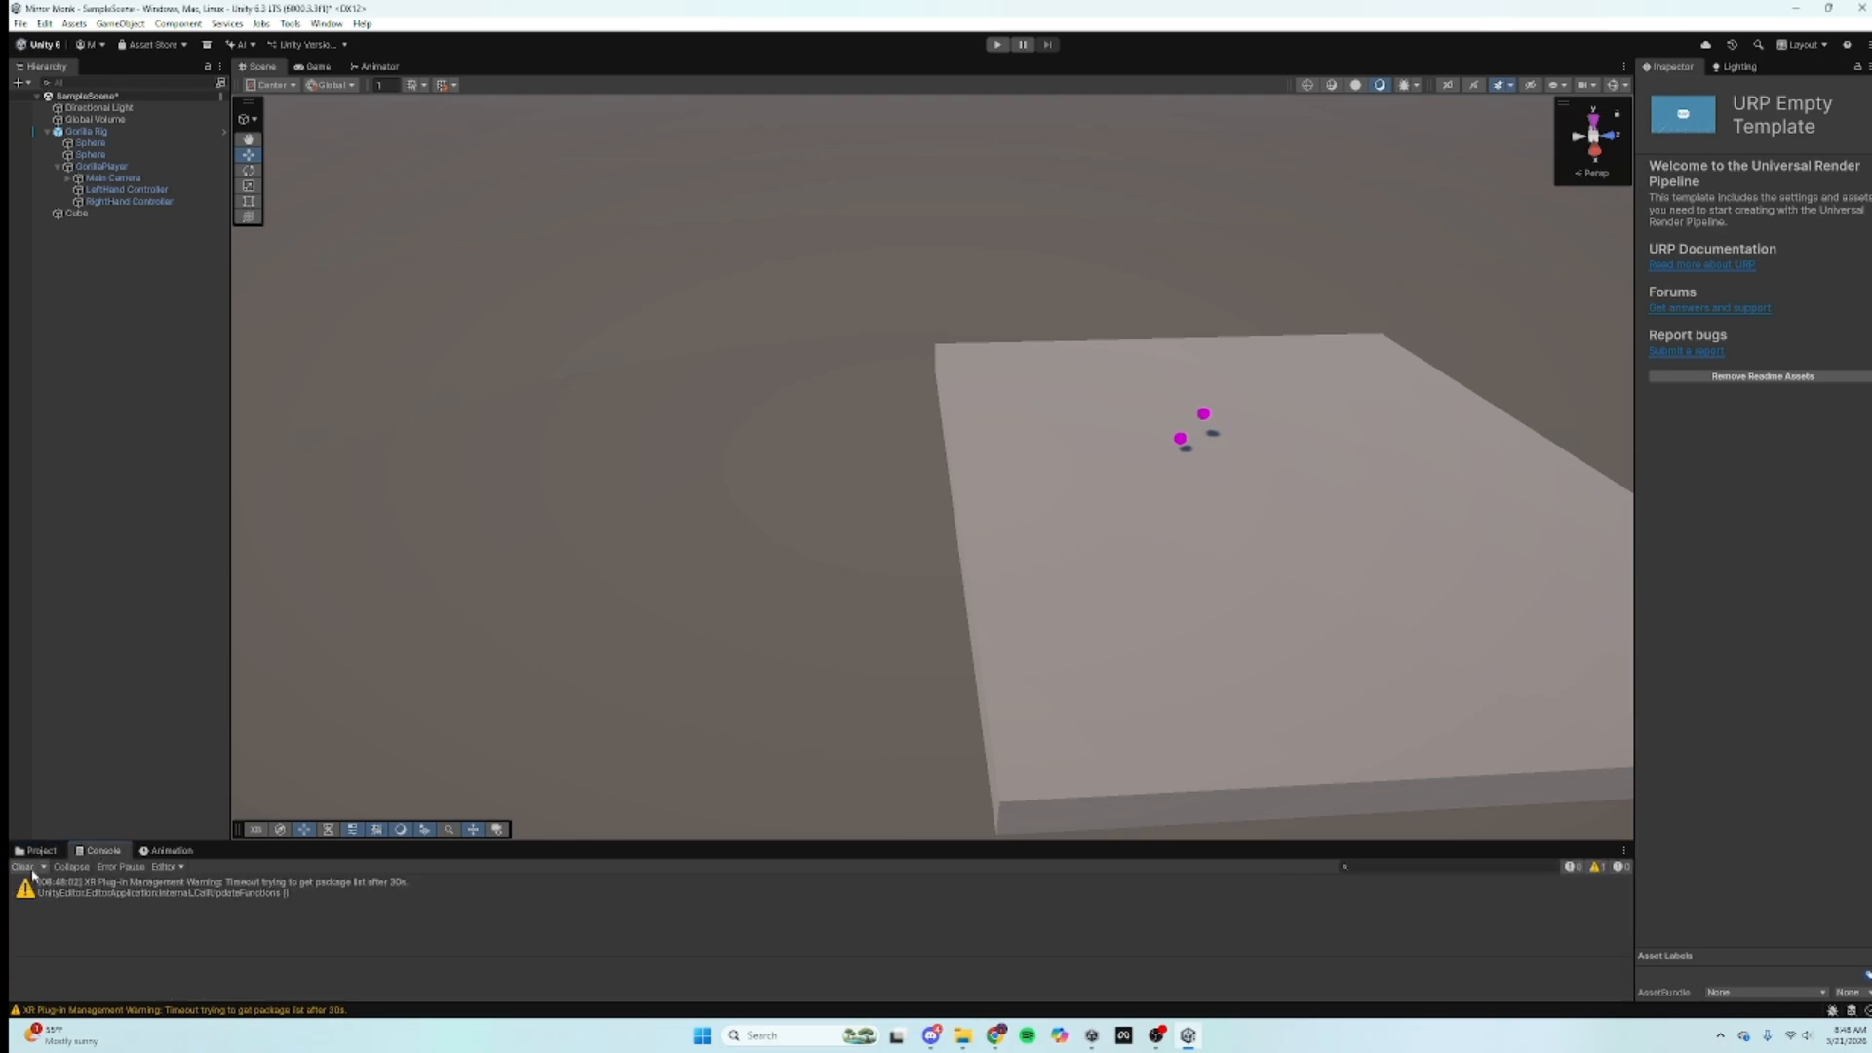
click(33, 866)
click(39, 851)
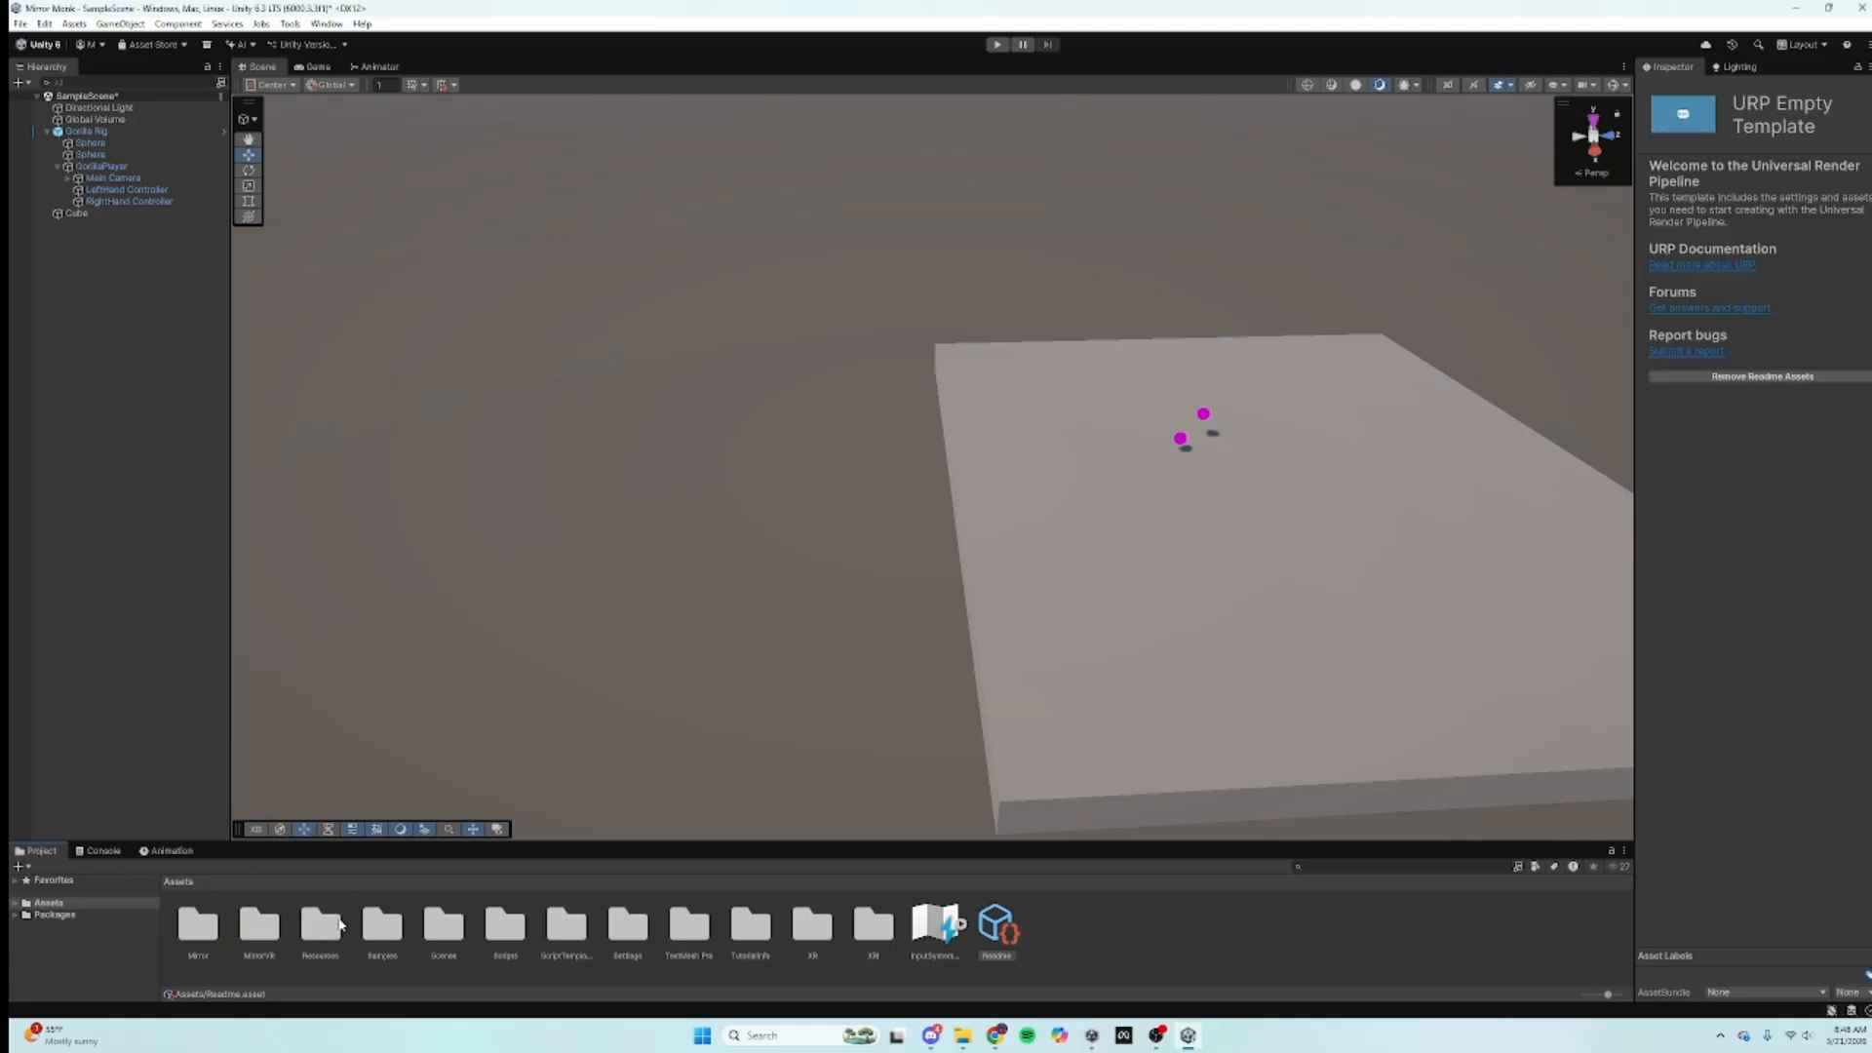
double_click(258, 924)
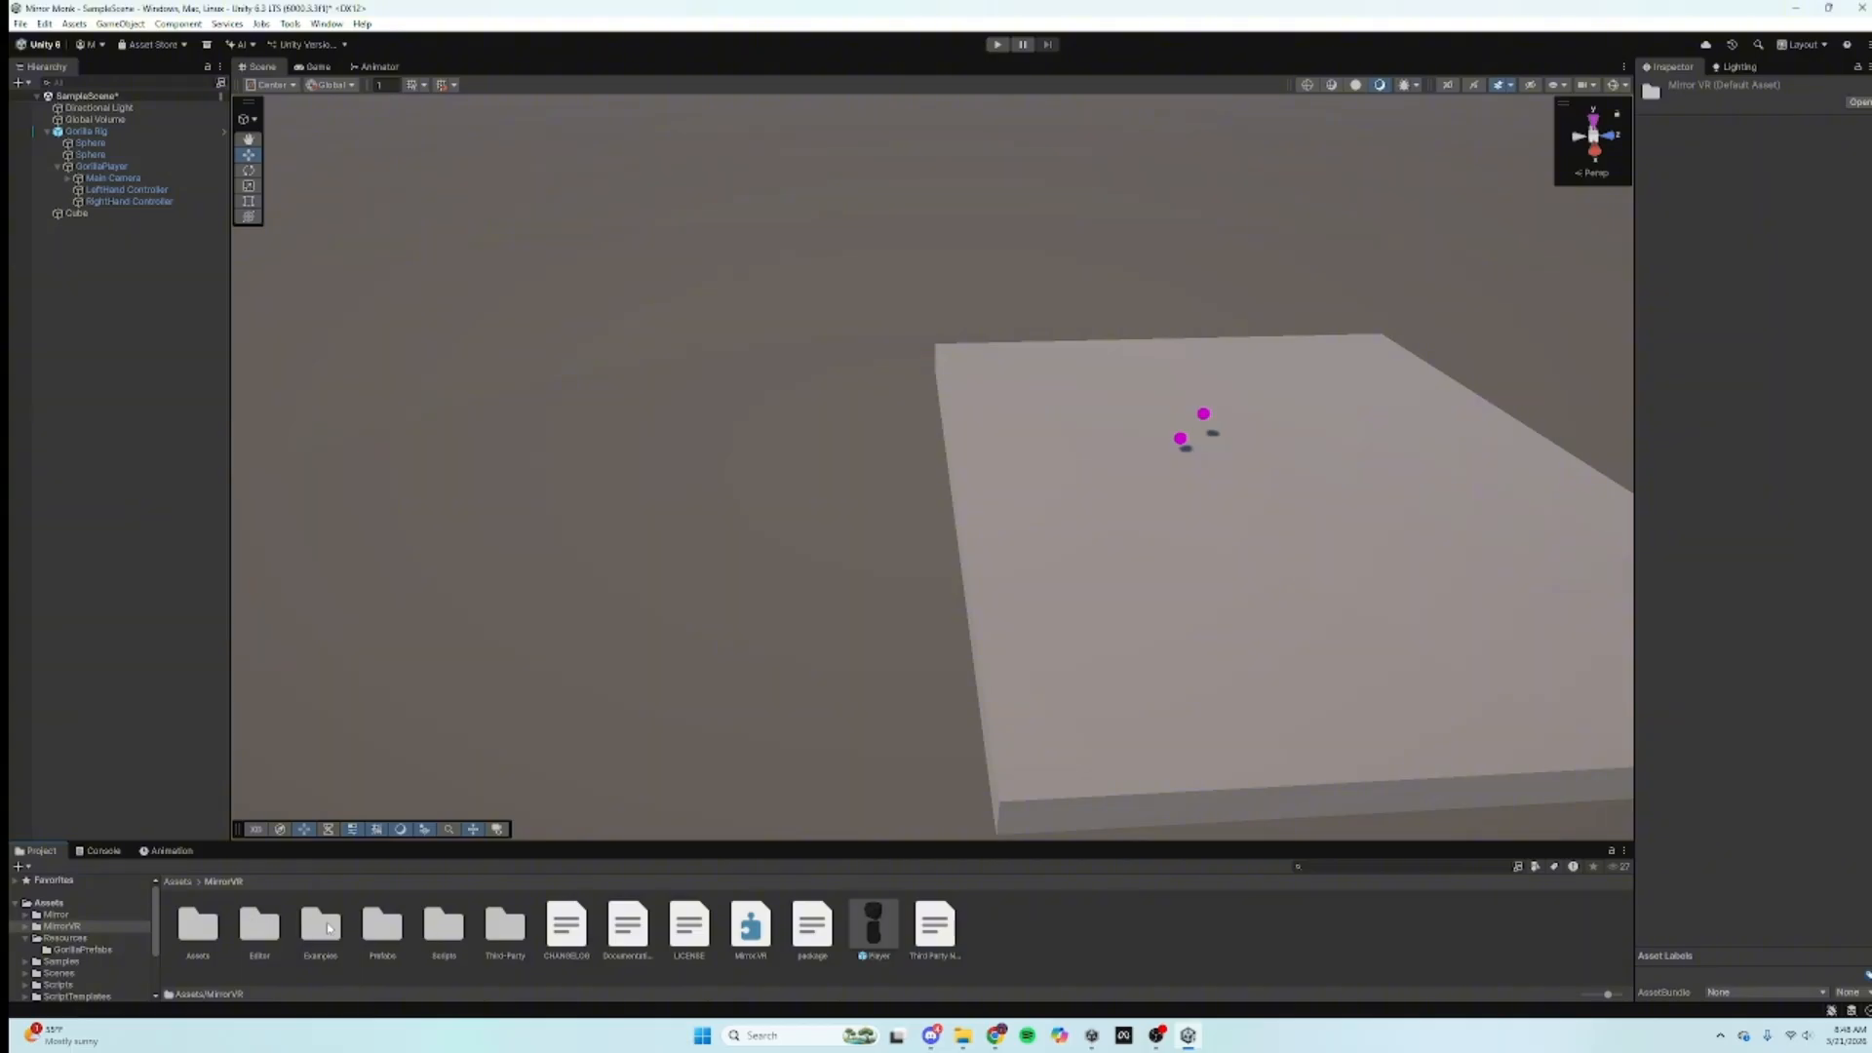
double_click(383, 924)
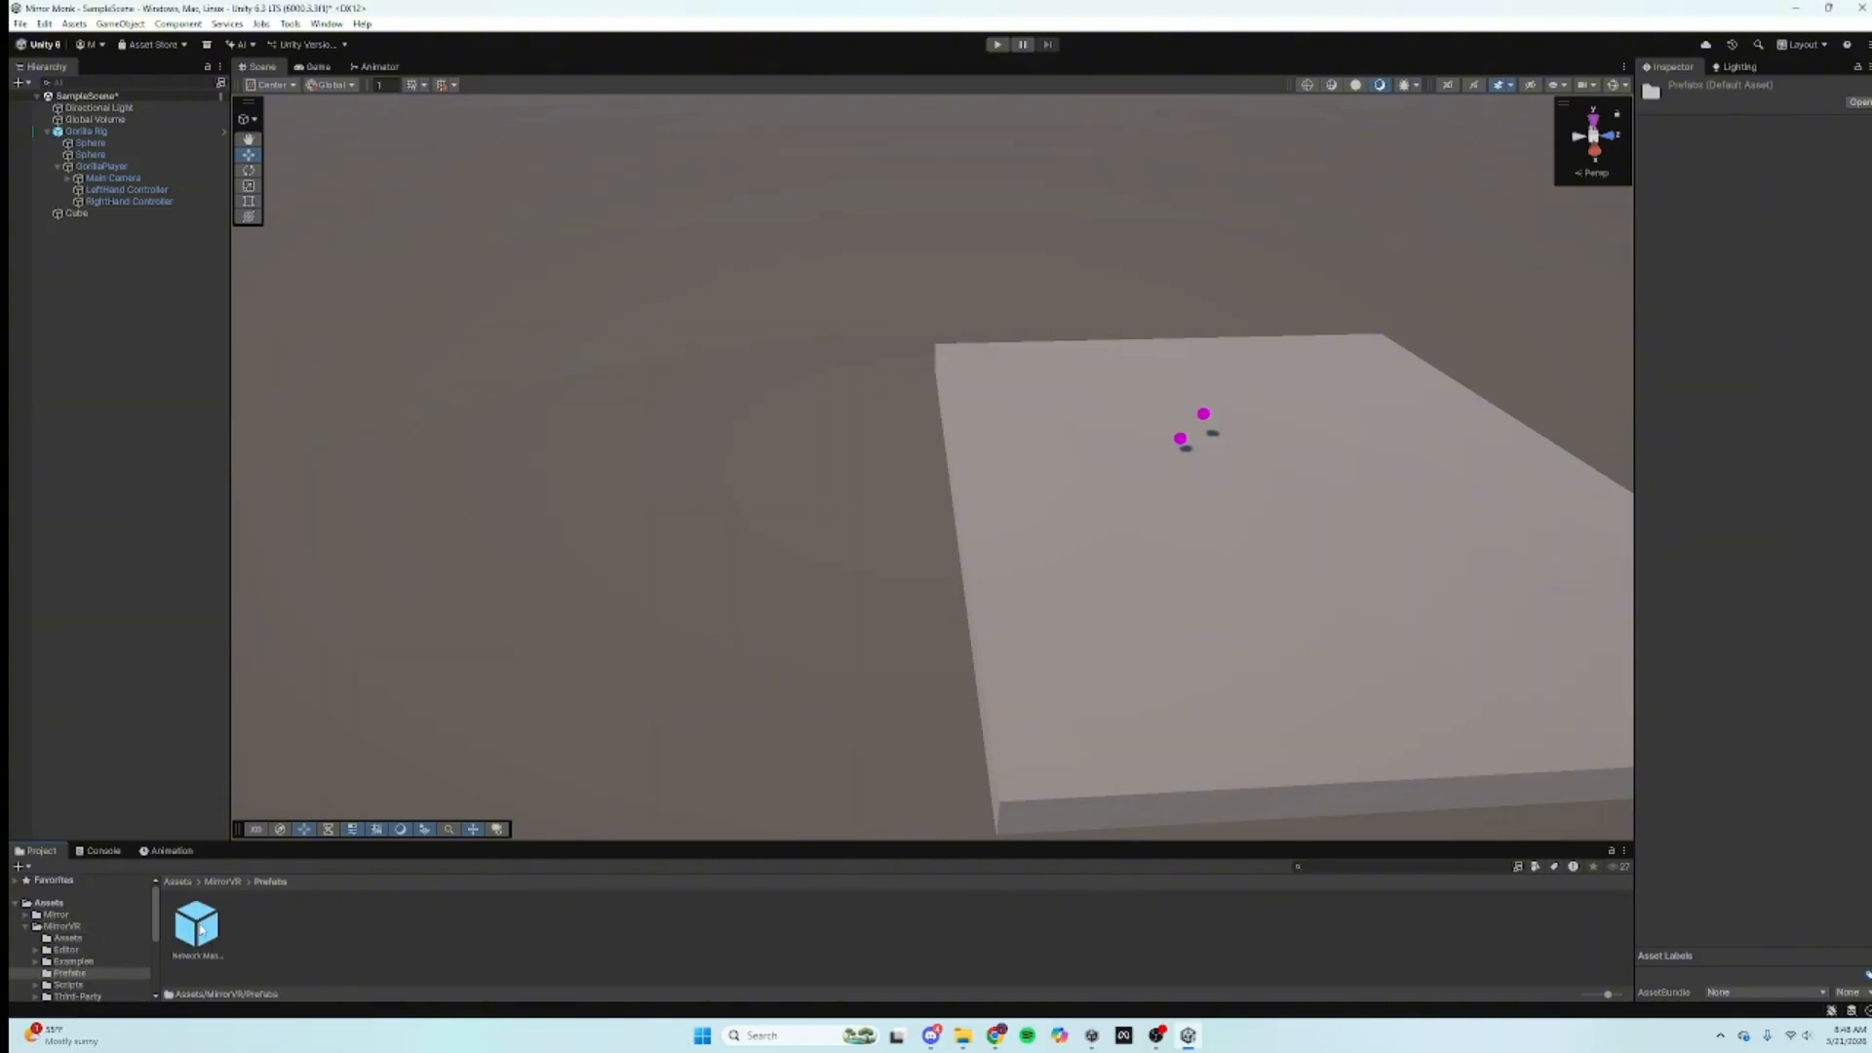
Step: Place the Network Manager prefab in the scene and move it to the top of the Hierarchy
drag(201, 932, 1350, 526)
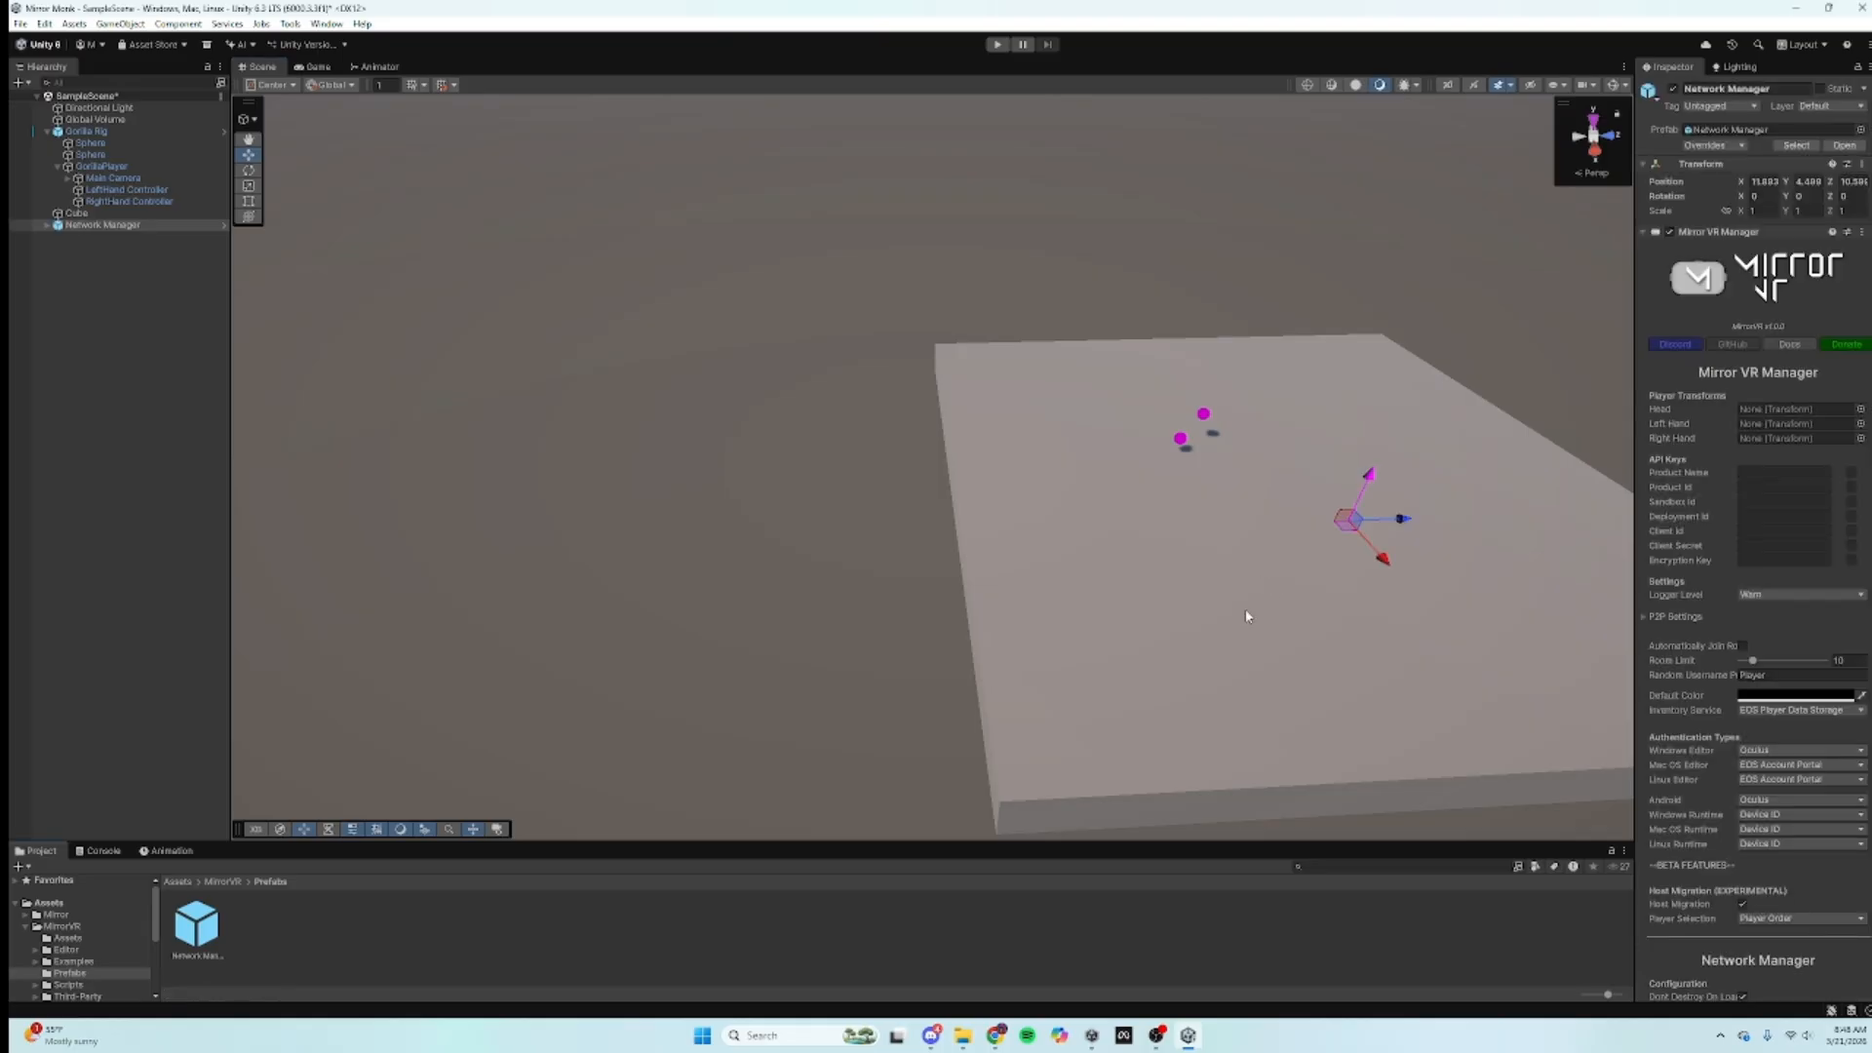
right_drag(1245, 612, 872, 523)
scroll(872, 524, up, 3)
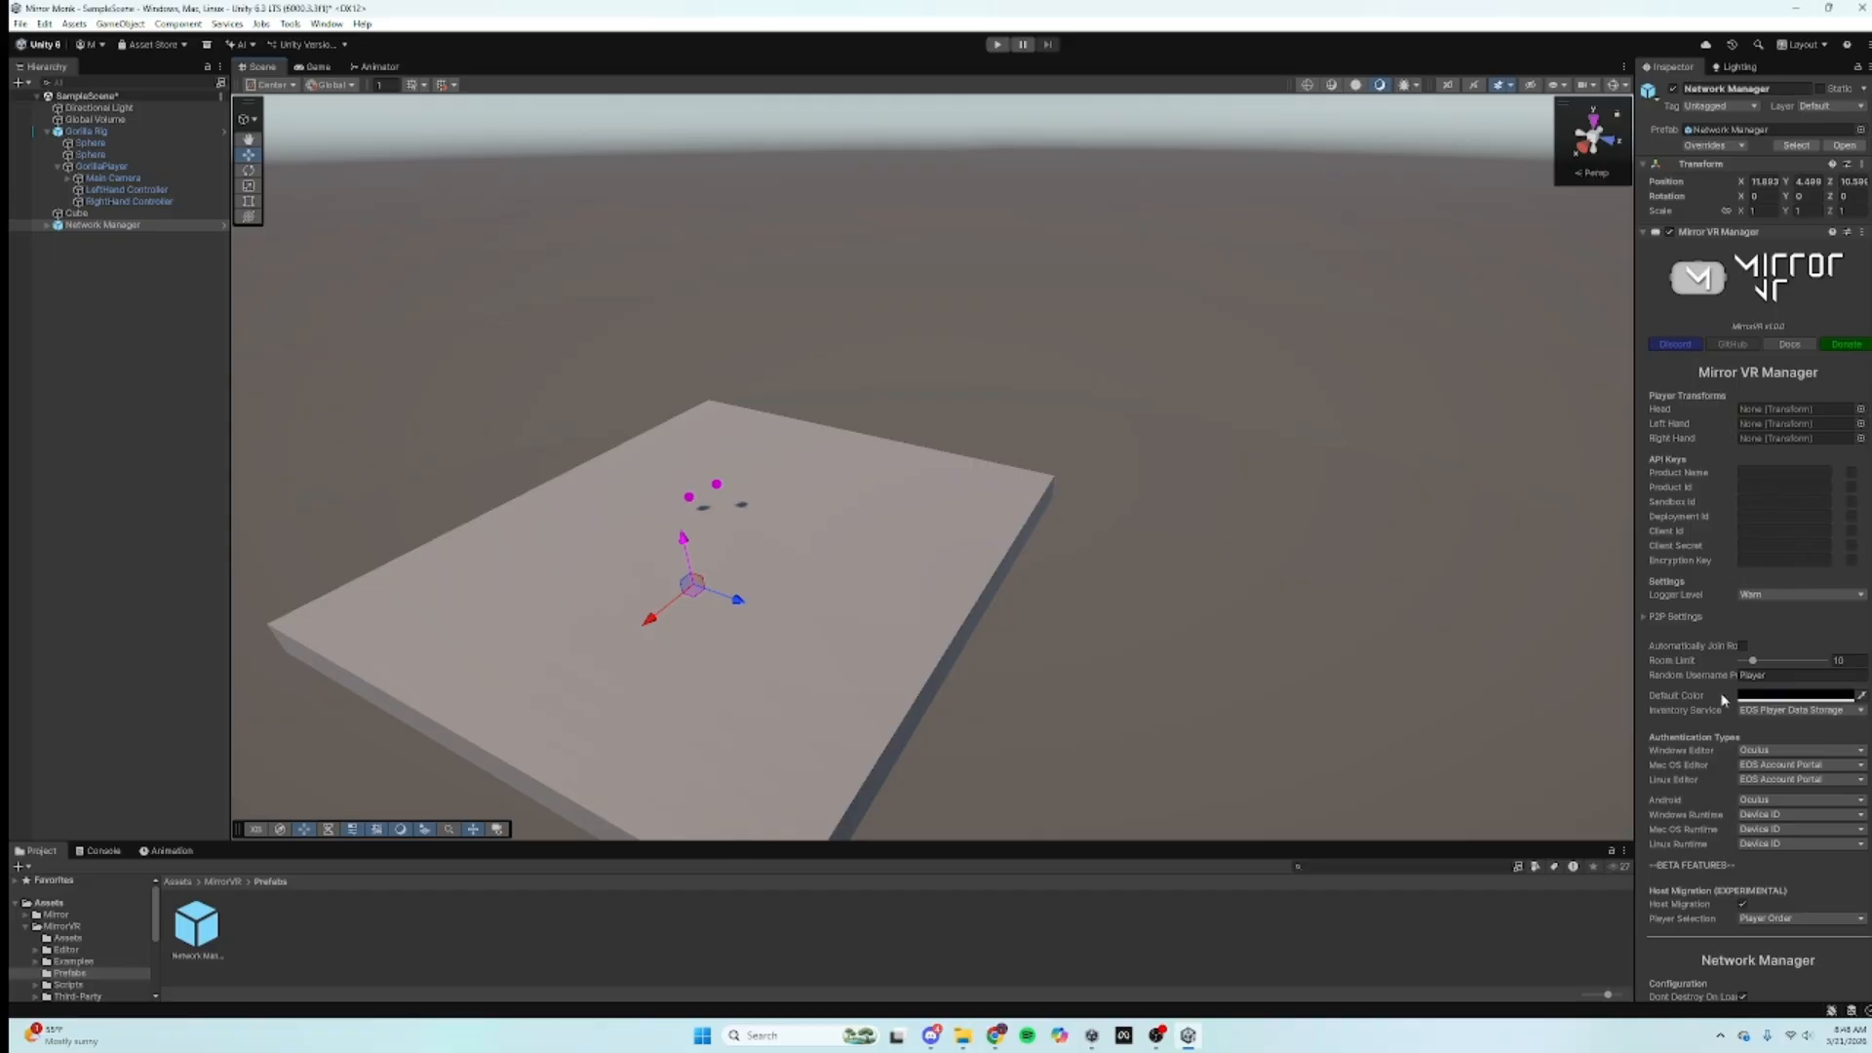
scroll(1725, 696, down, 1)
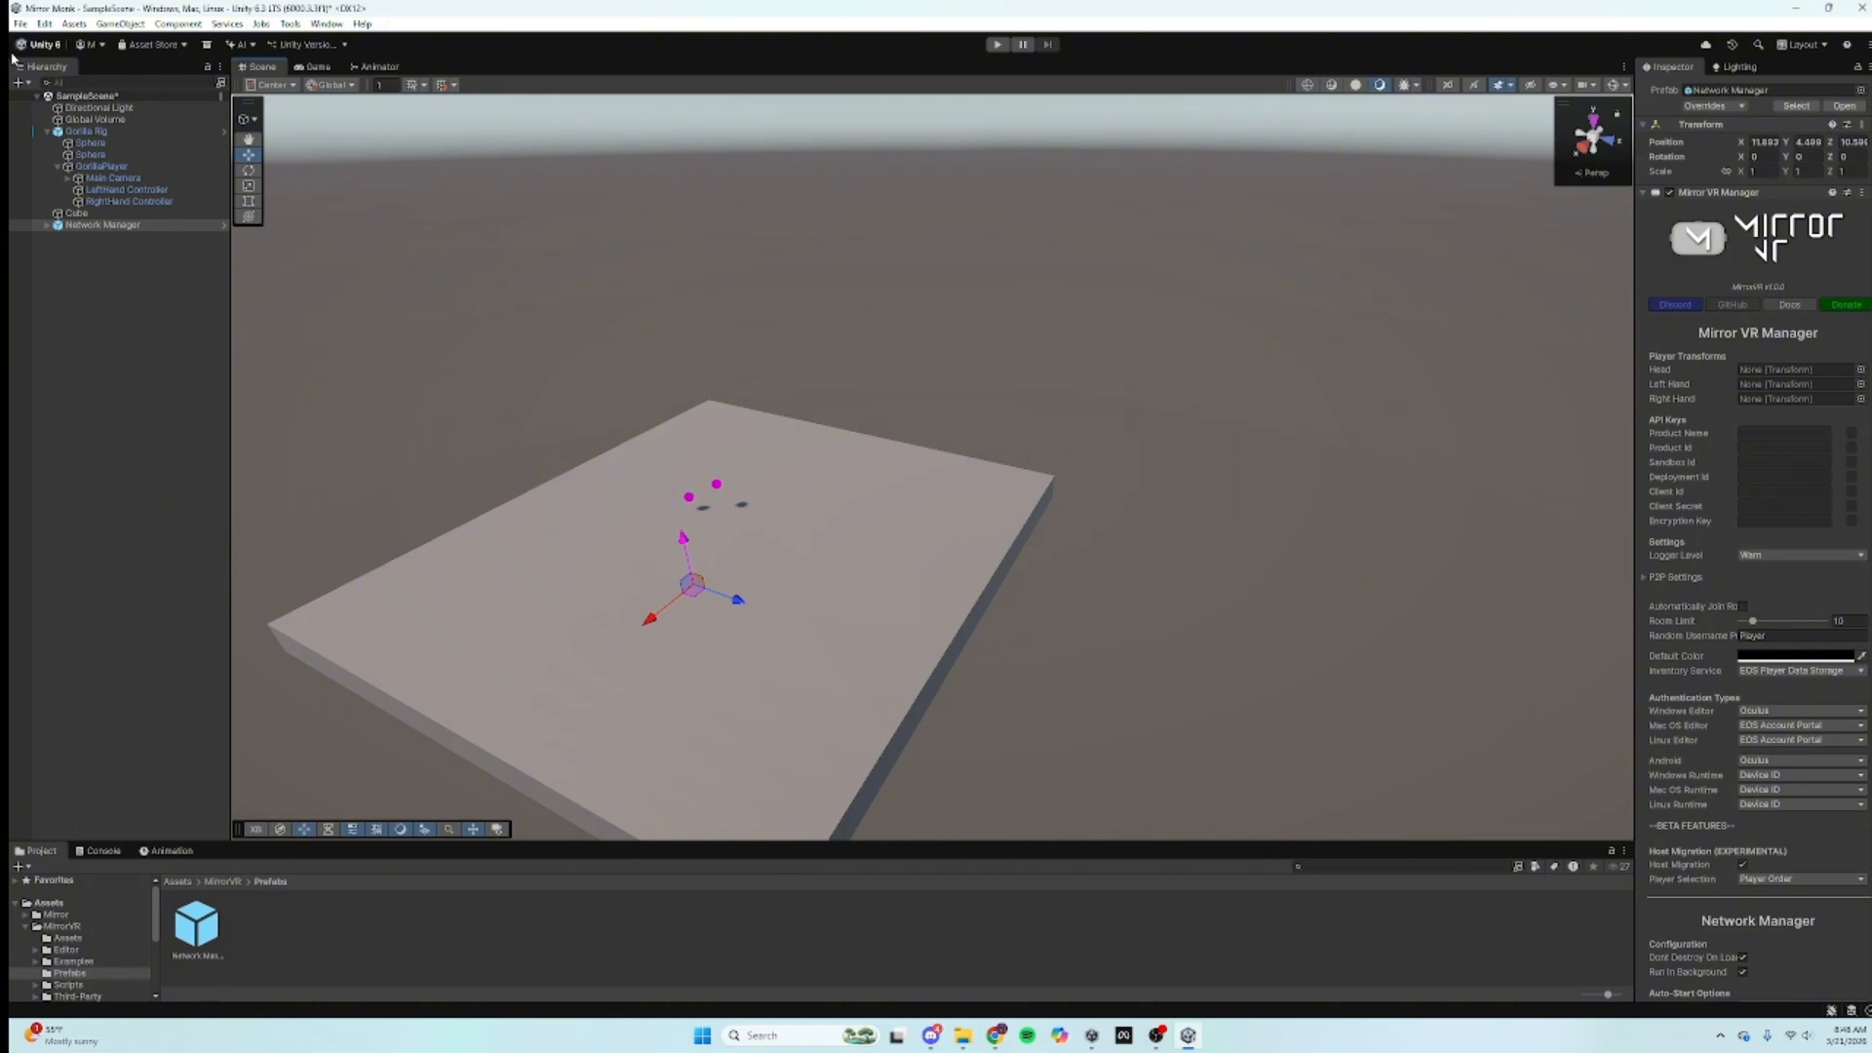
drag(82, 225, 76, 109)
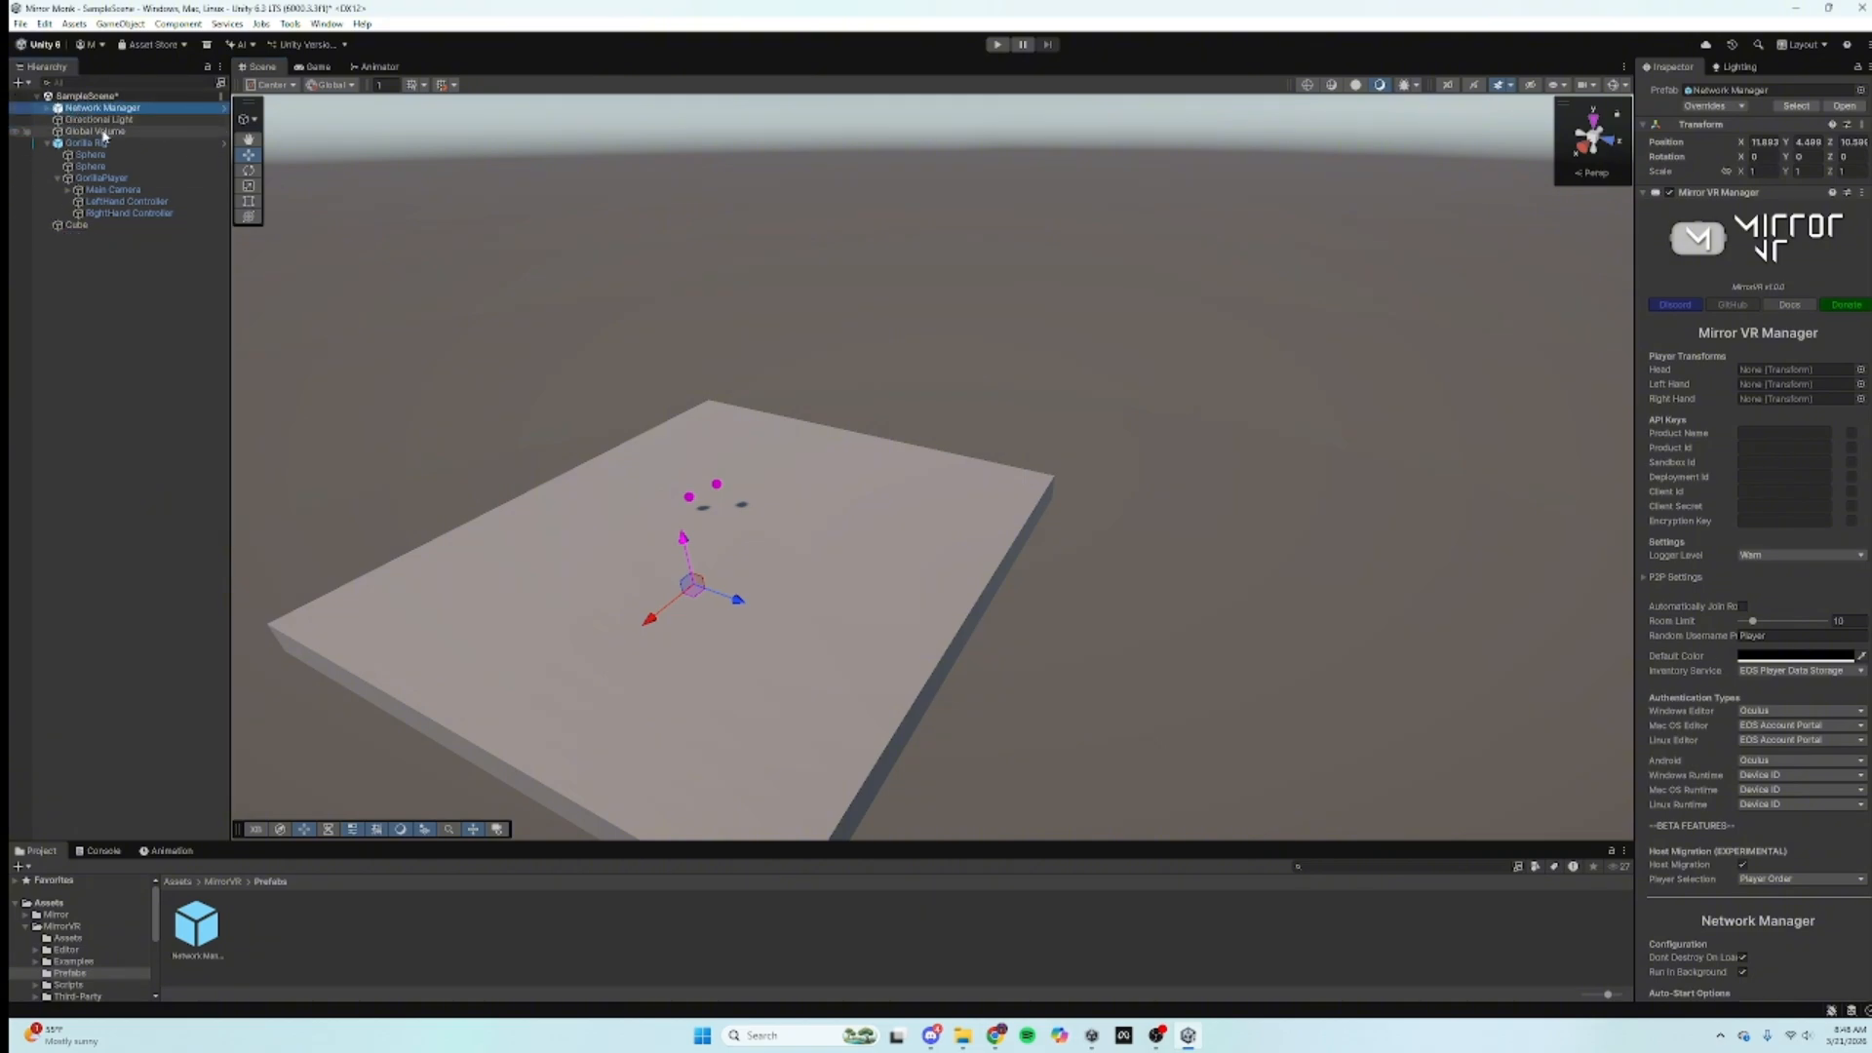
right_click(82, 114)
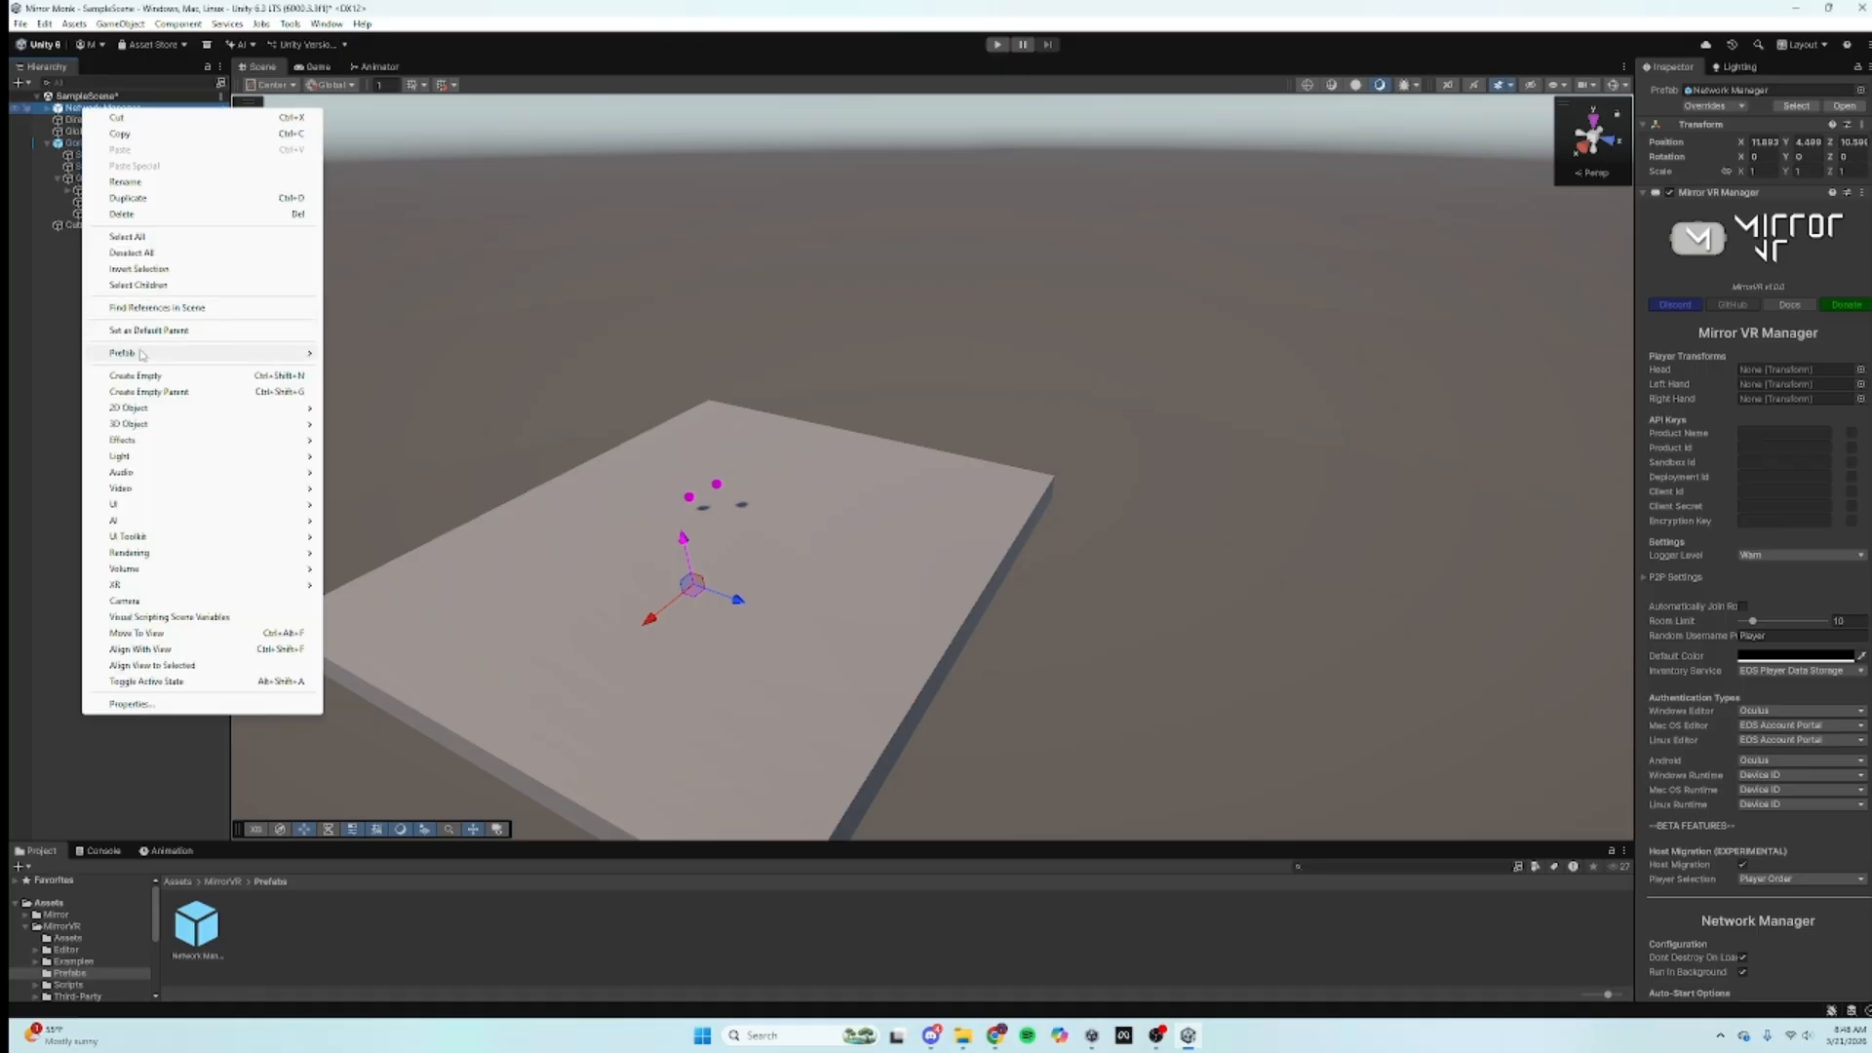
click(55, 365)
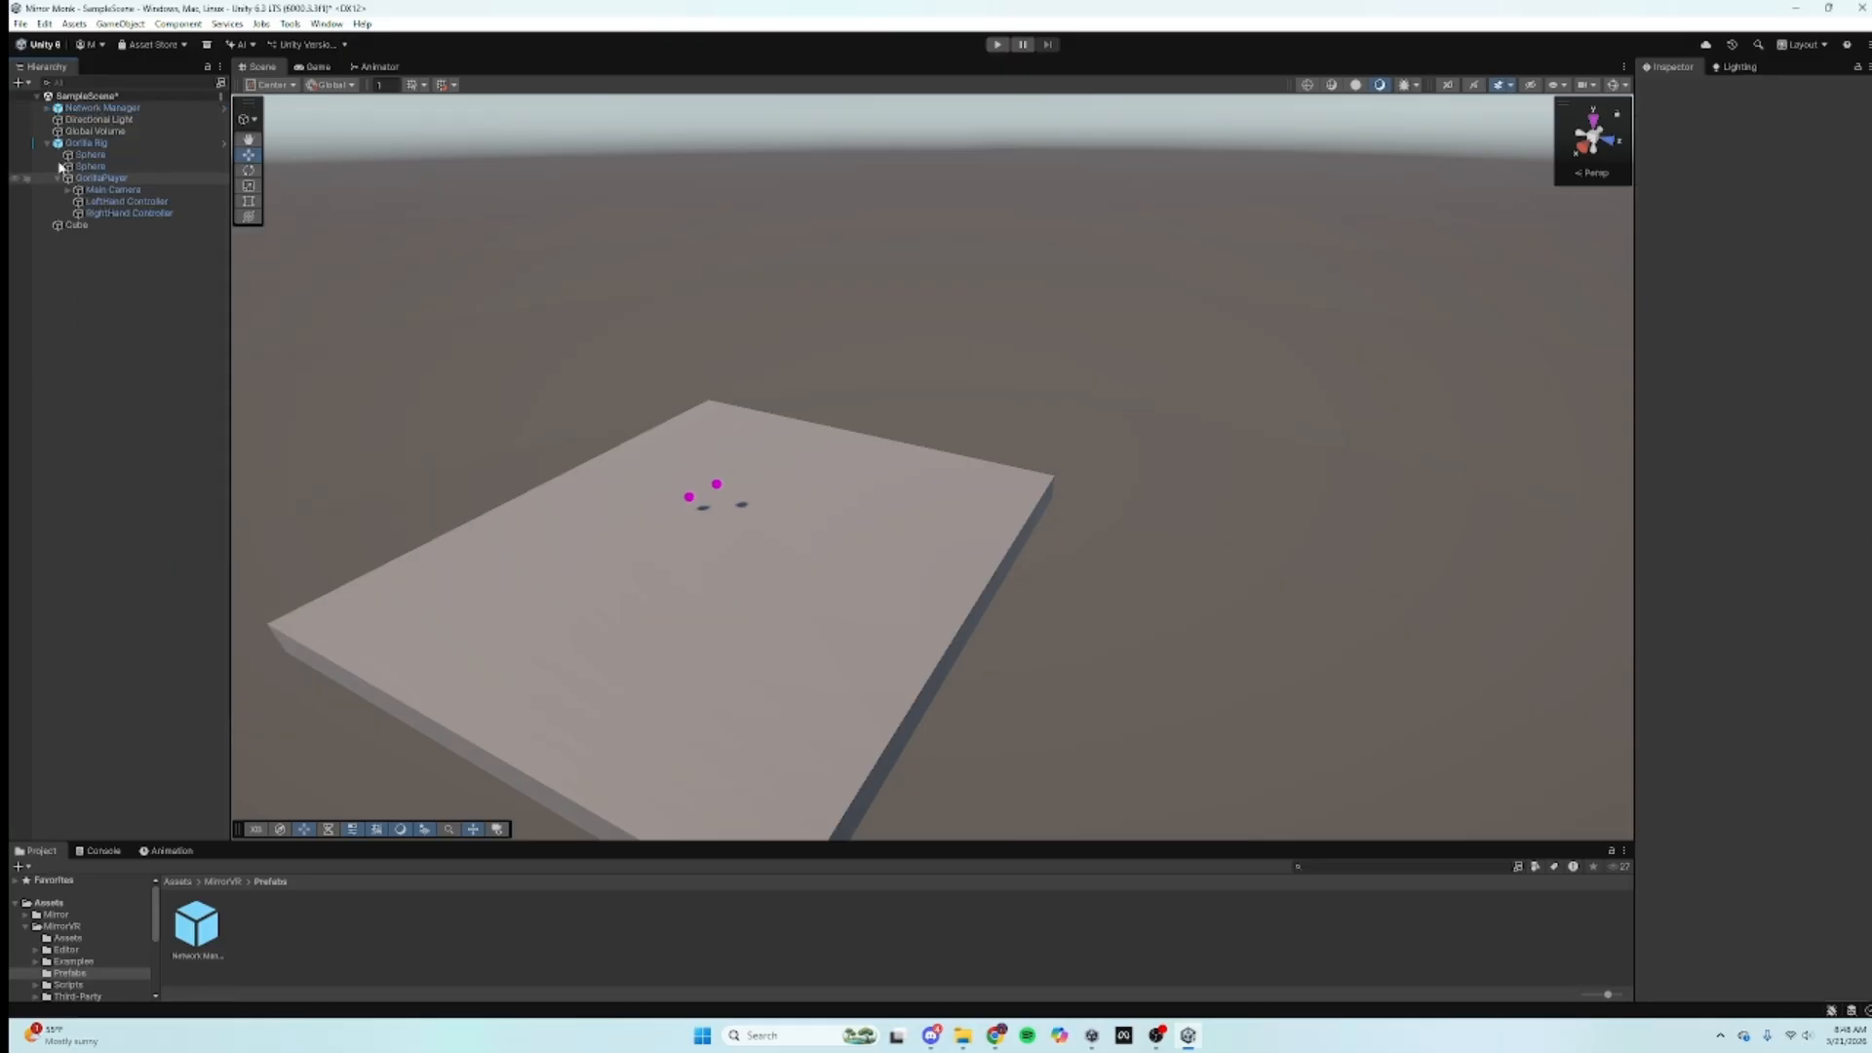
click(48, 109)
click(97, 122)
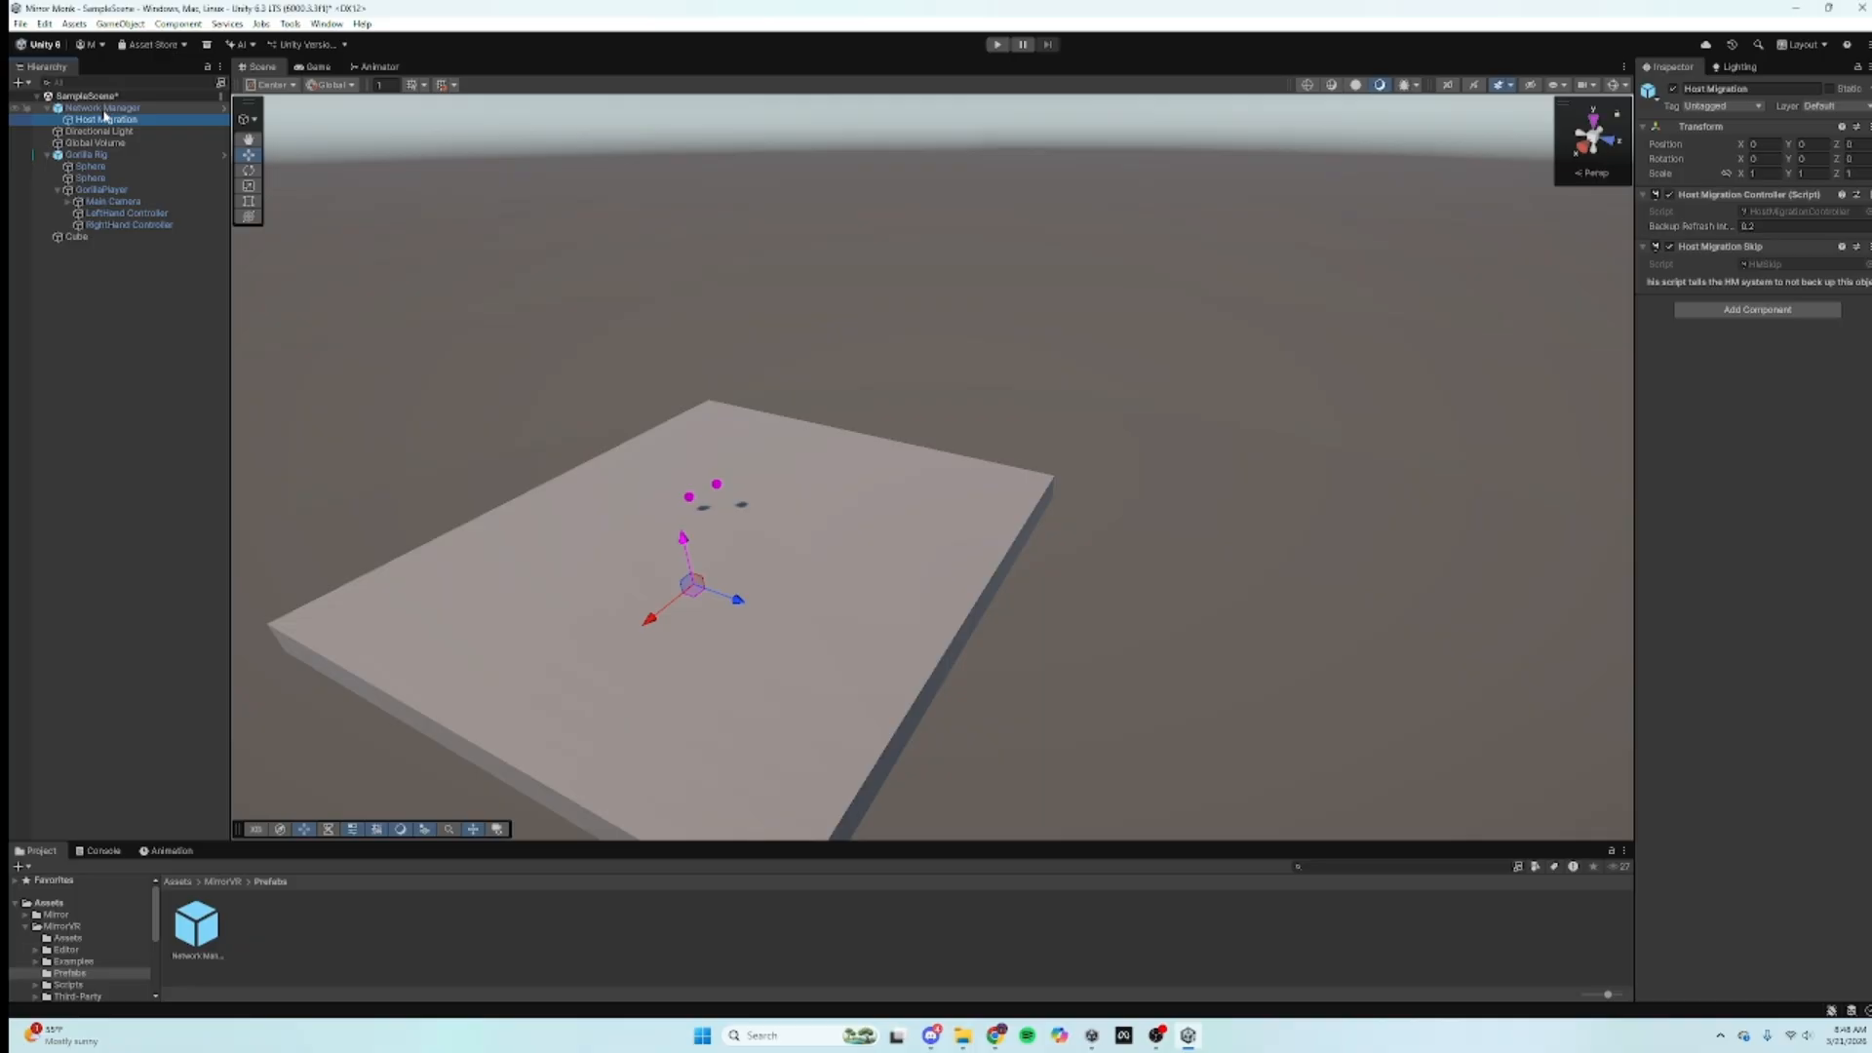
click(97, 108)
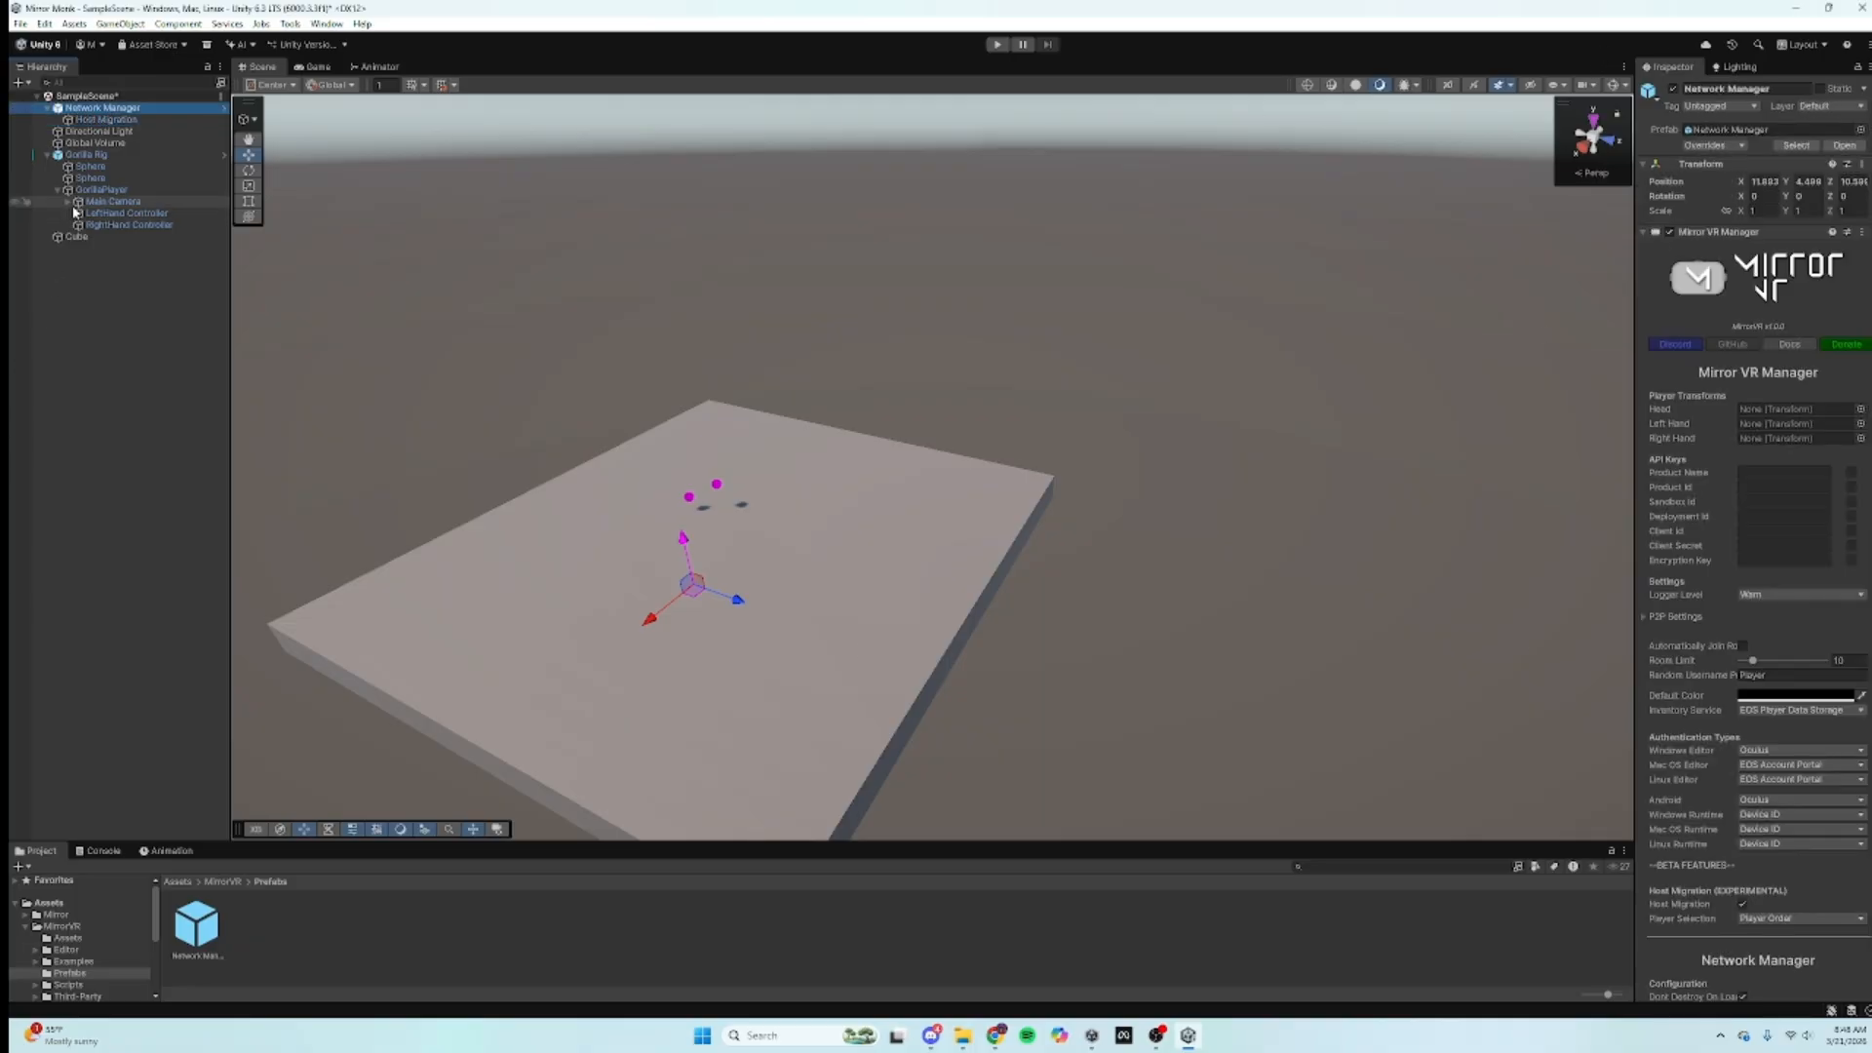
Step: Assign Main Camera, LeftHand Controller and RightHand Controller as Head, Left Hand and Right Hand
drag(95, 208, 1794, 409)
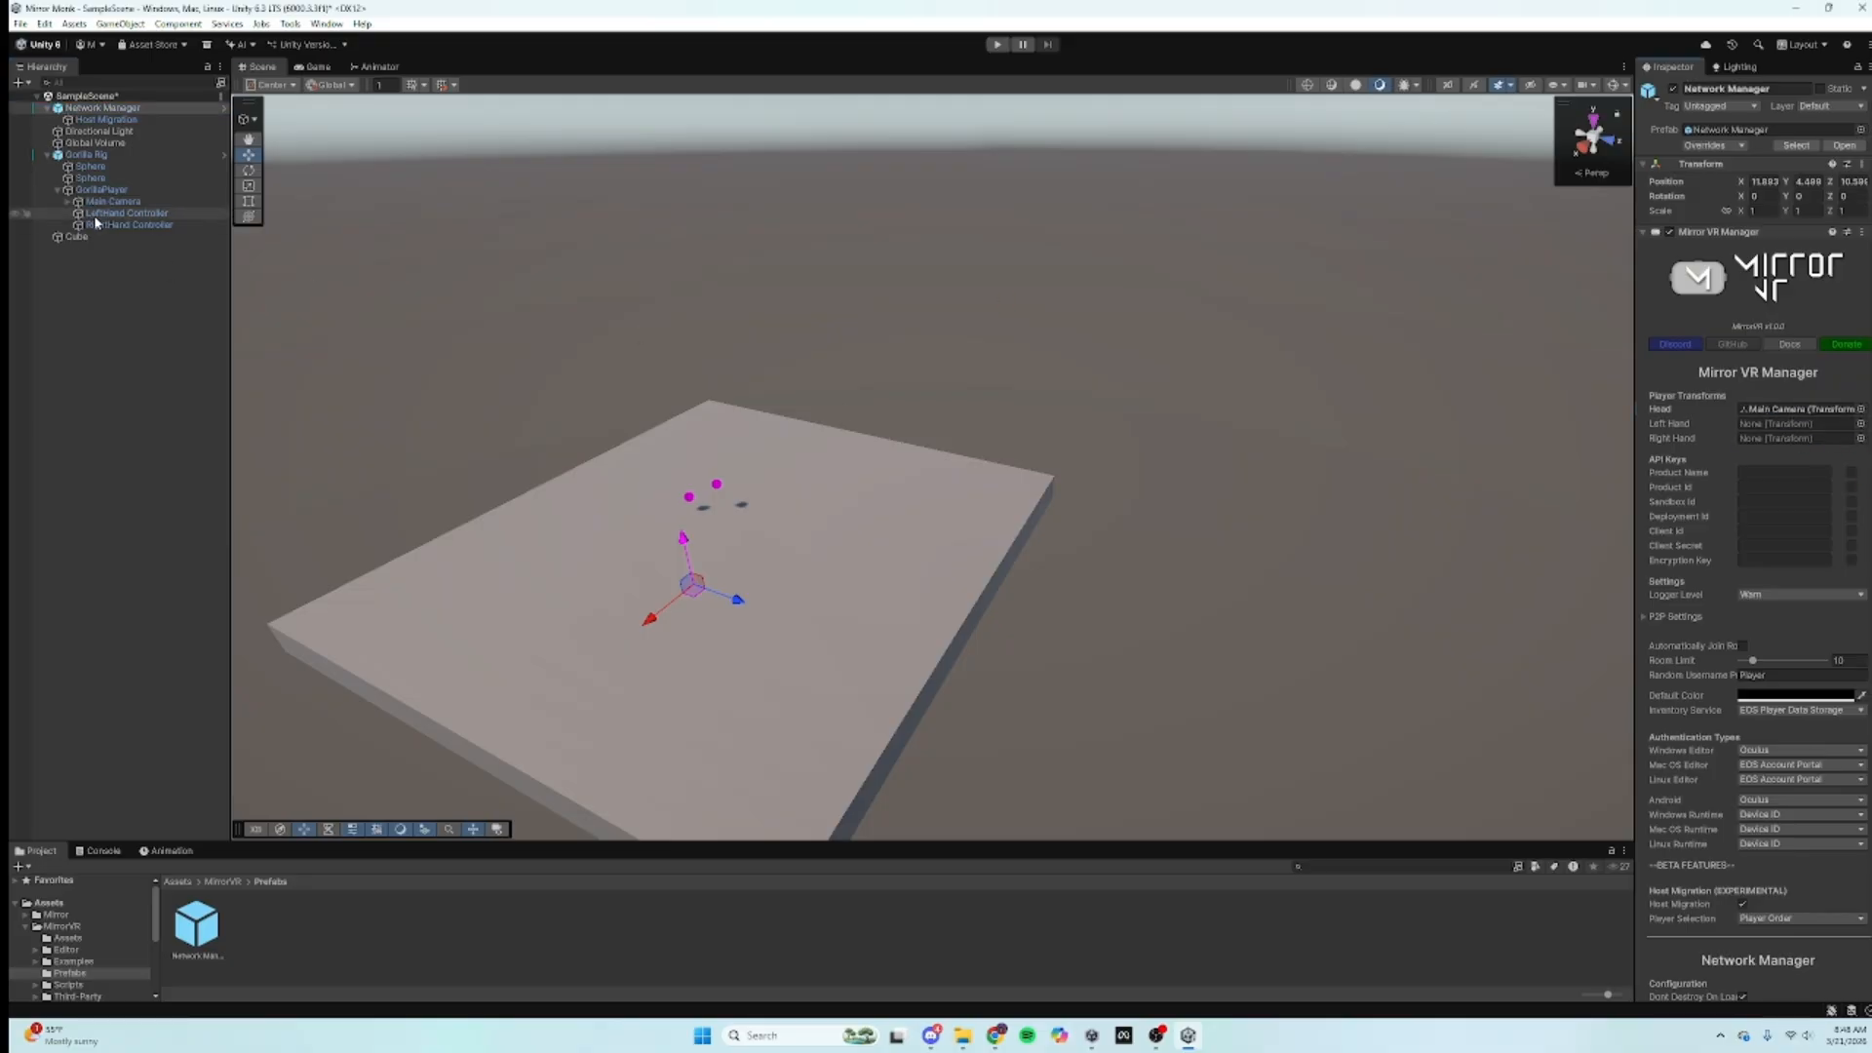
drag(94, 214, 1821, 433)
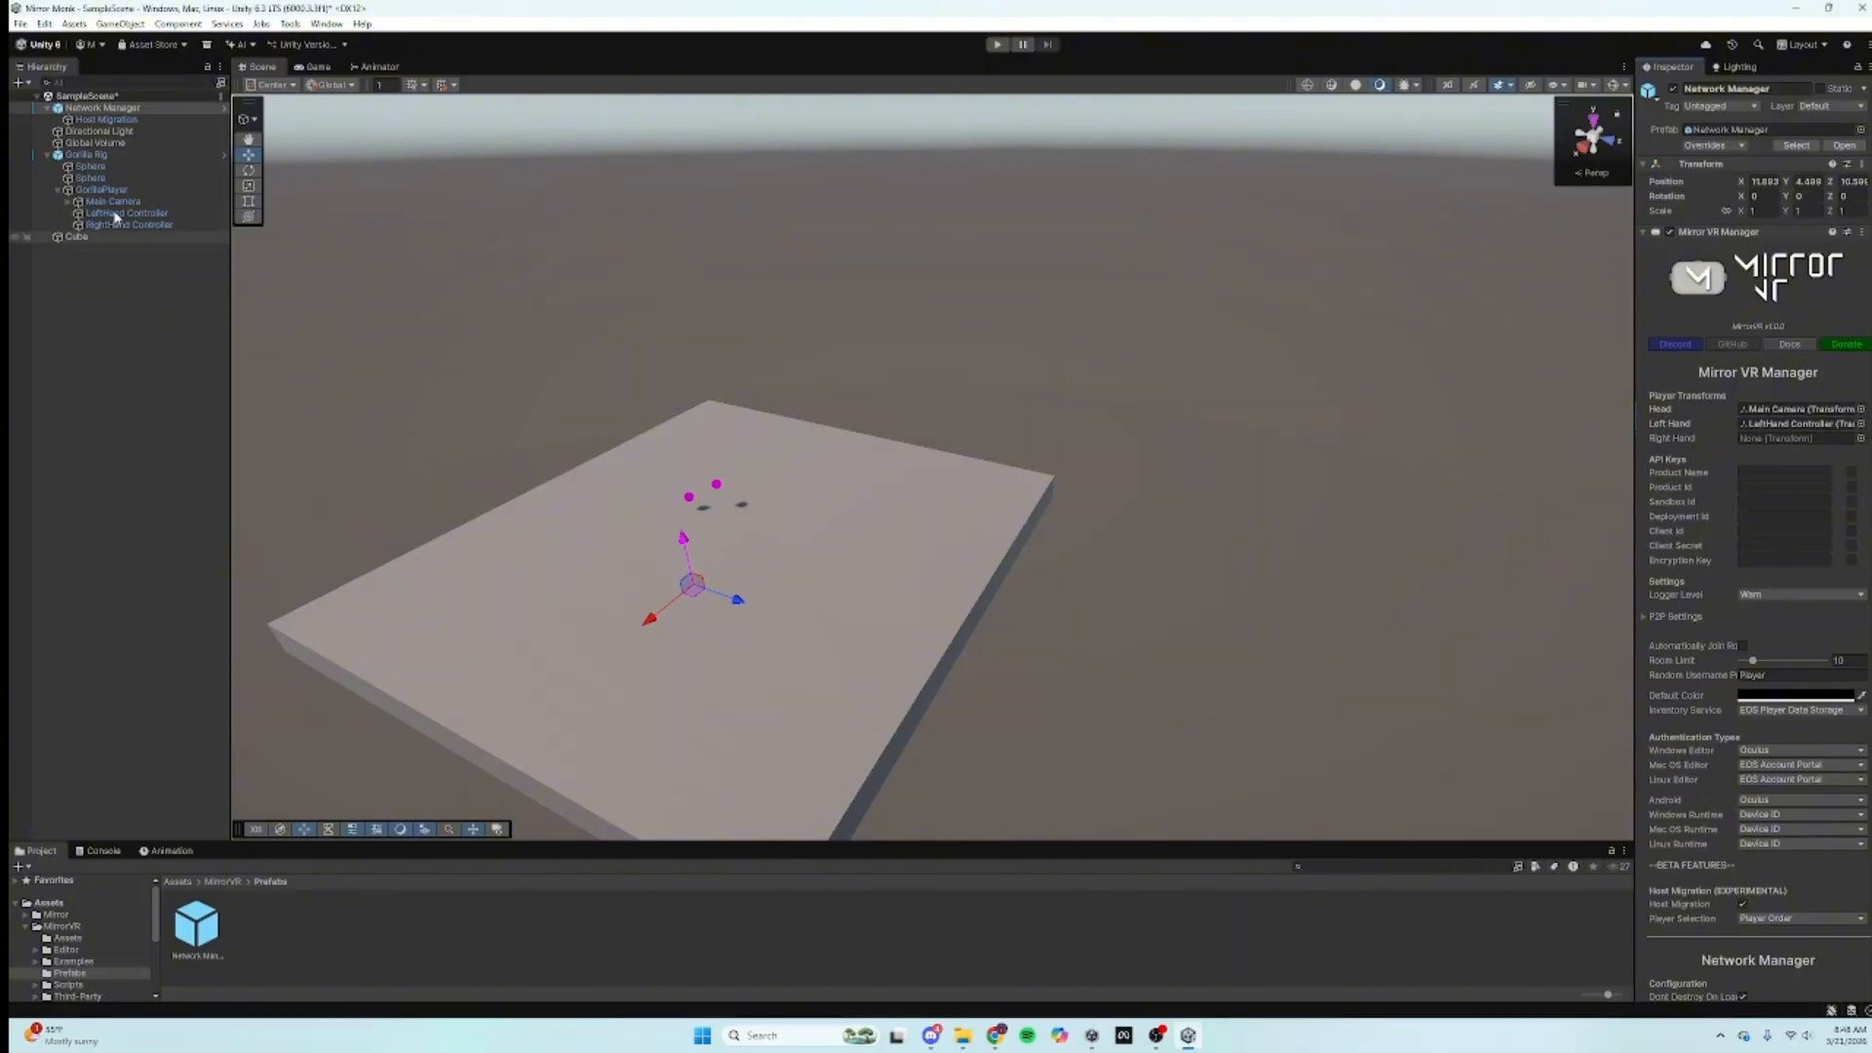
drag(127, 224, 1792, 447)
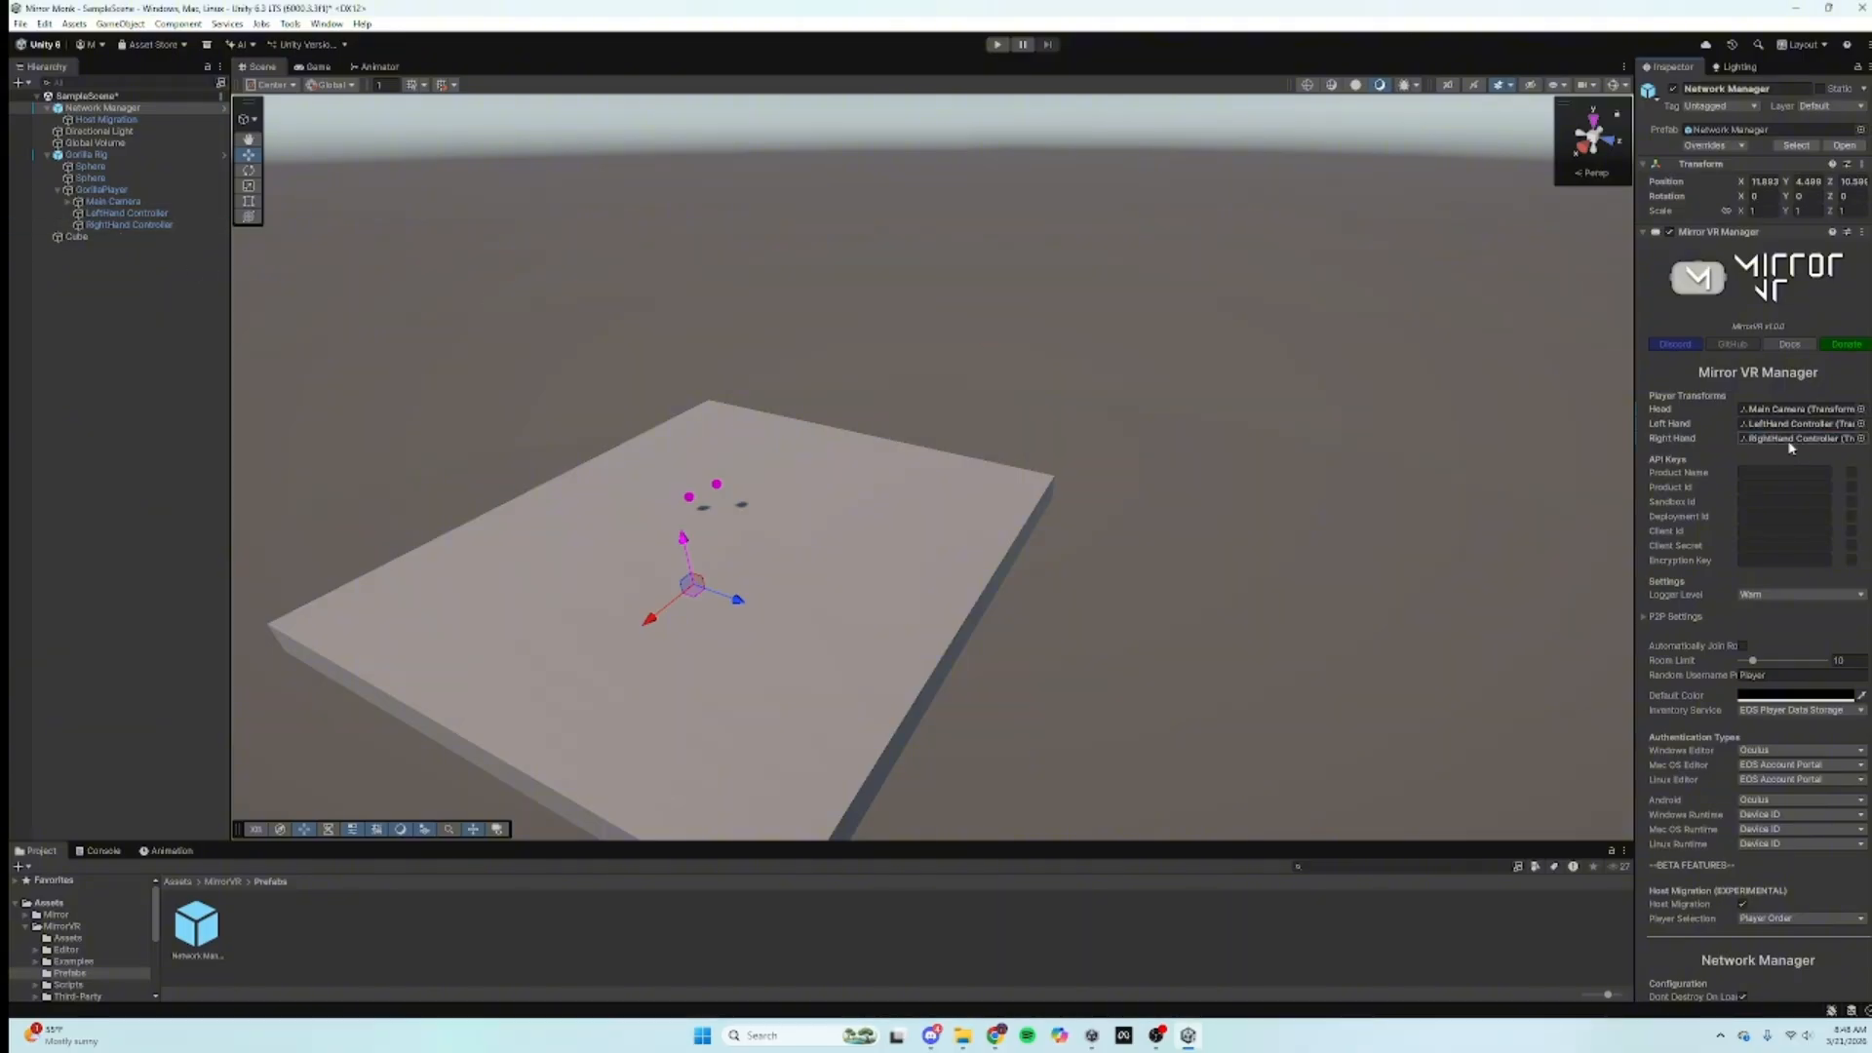
scroll(1852, 502, down, 3)
Step: On the Network Manager's Mirror VR HUD, enter Lobby Name 'MirrorMonk' and Max Players 20
scroll(1858, 536, down, 15)
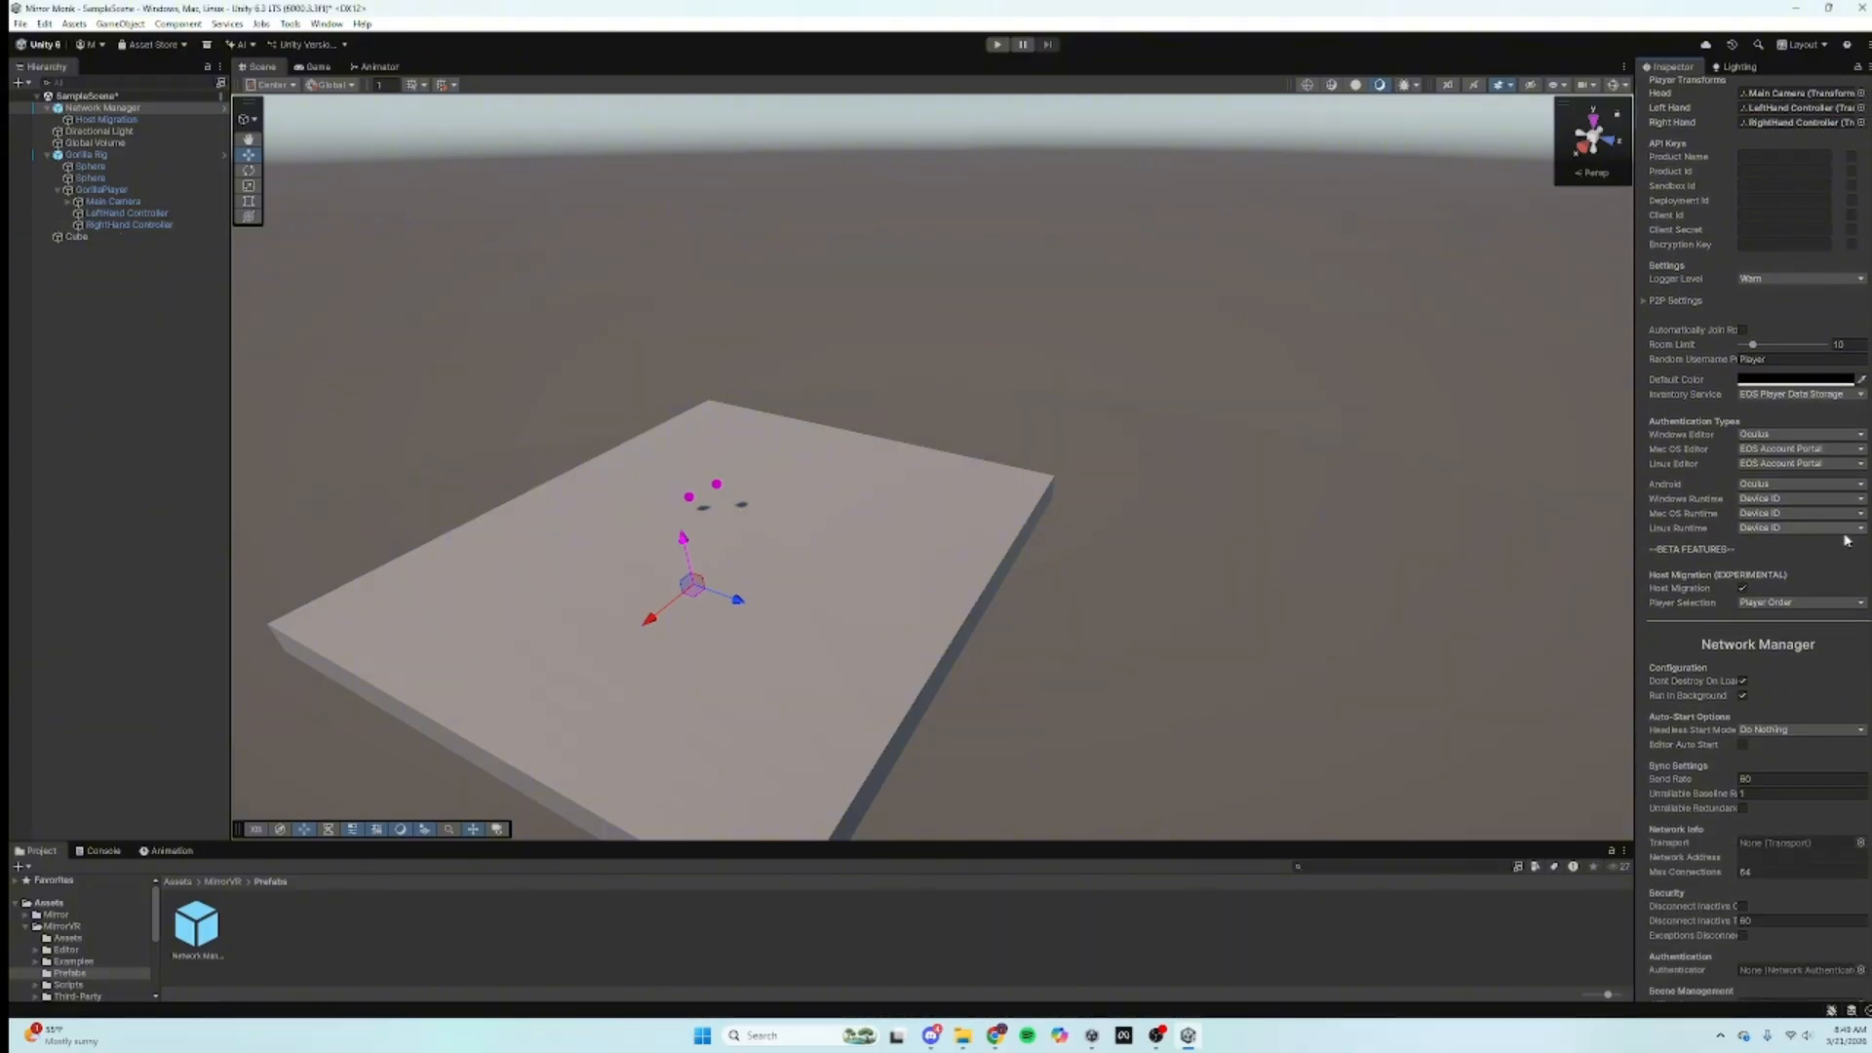
scroll(1828, 654, down, 3)
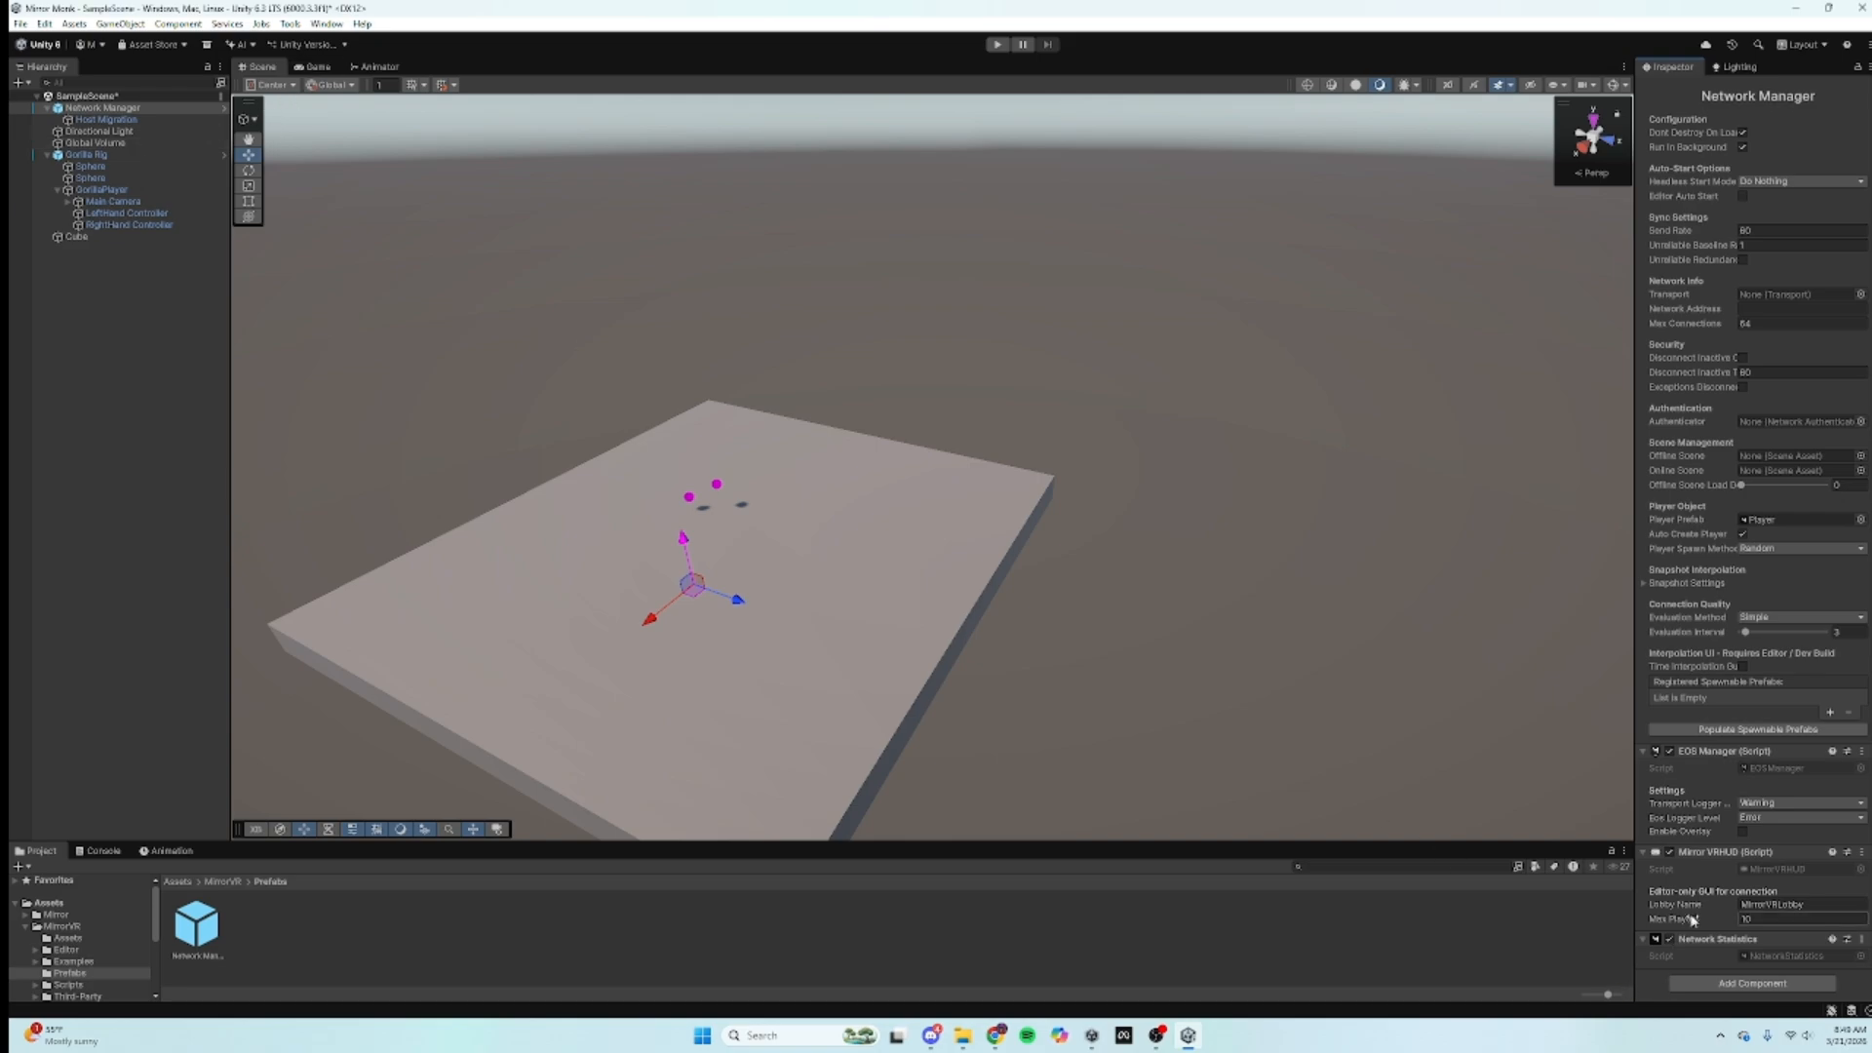
click(1836, 904)
text(MirrorMonk)
click(1796, 921)
text(20)
scroll(1729, 578, up, 8)
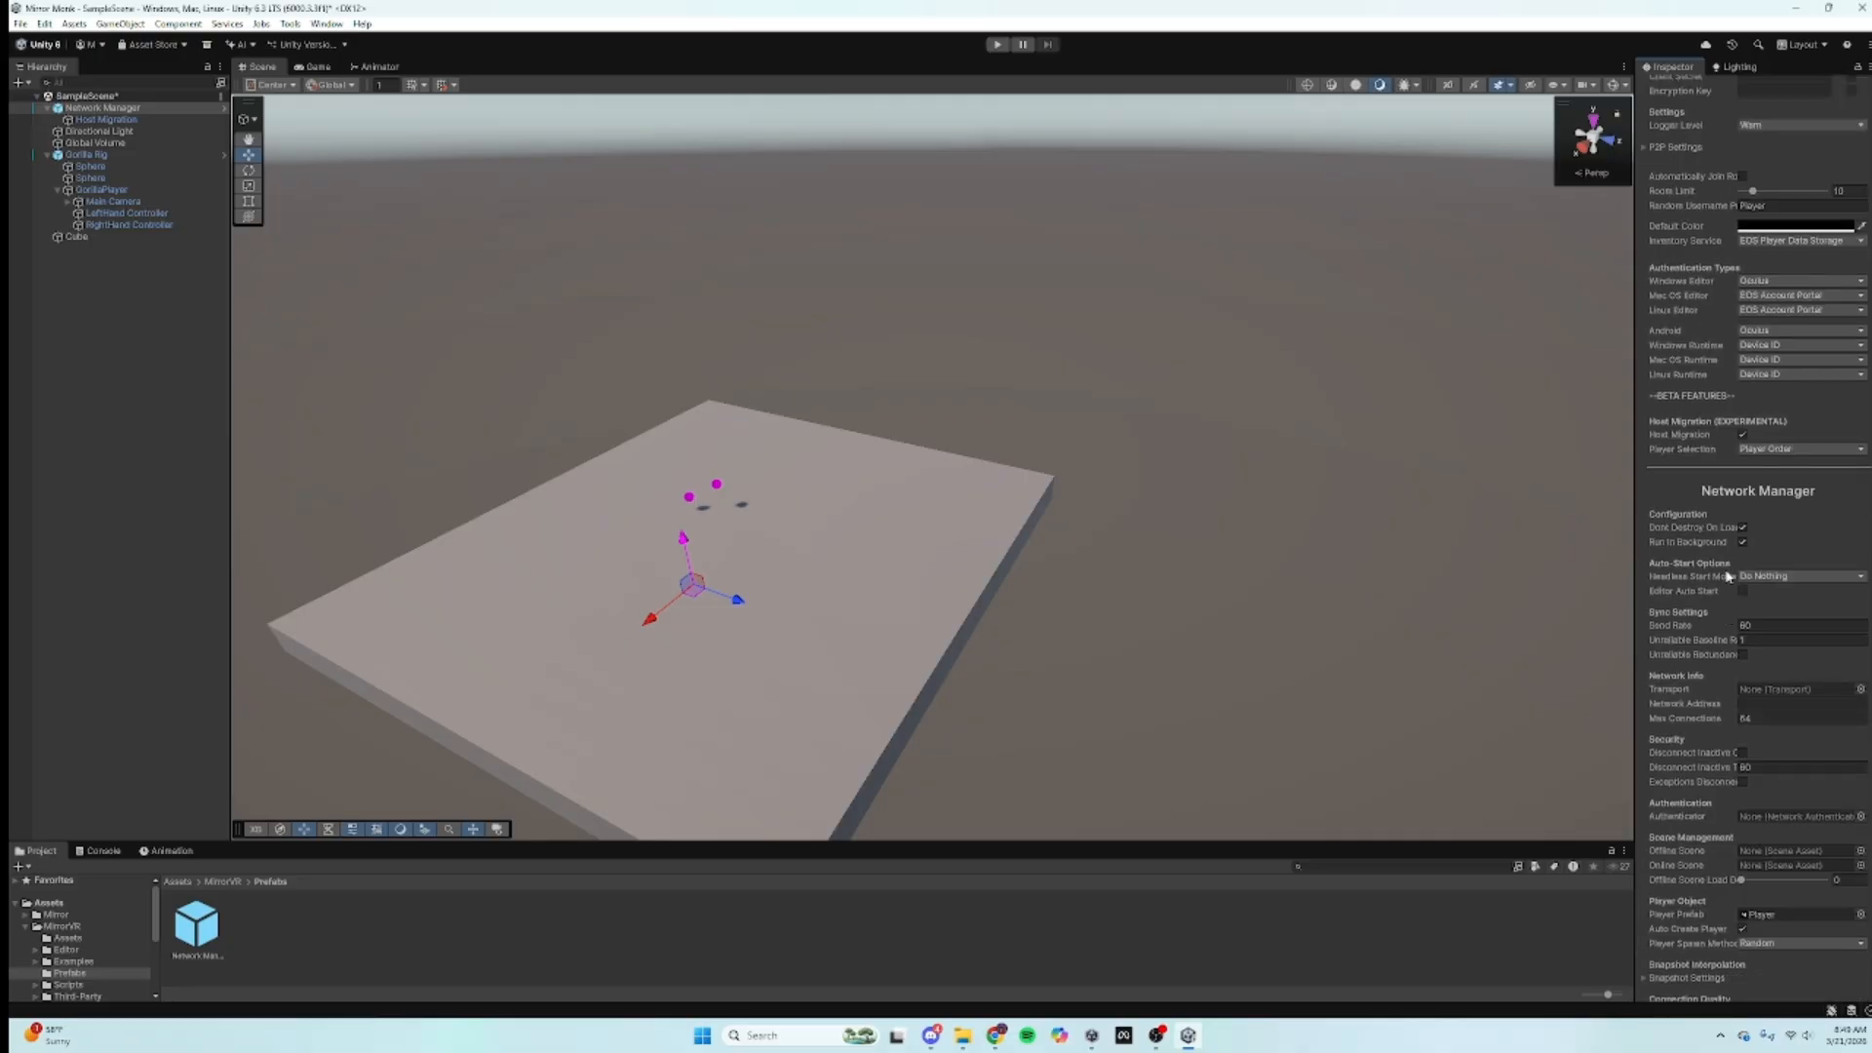
scroll(1728, 578, up, 3)
Step: In Mirror VR Manager, set Random Username Prefix to Monk and Room Limit to 20, then deselect
scroll(1761, 382, up, 2)
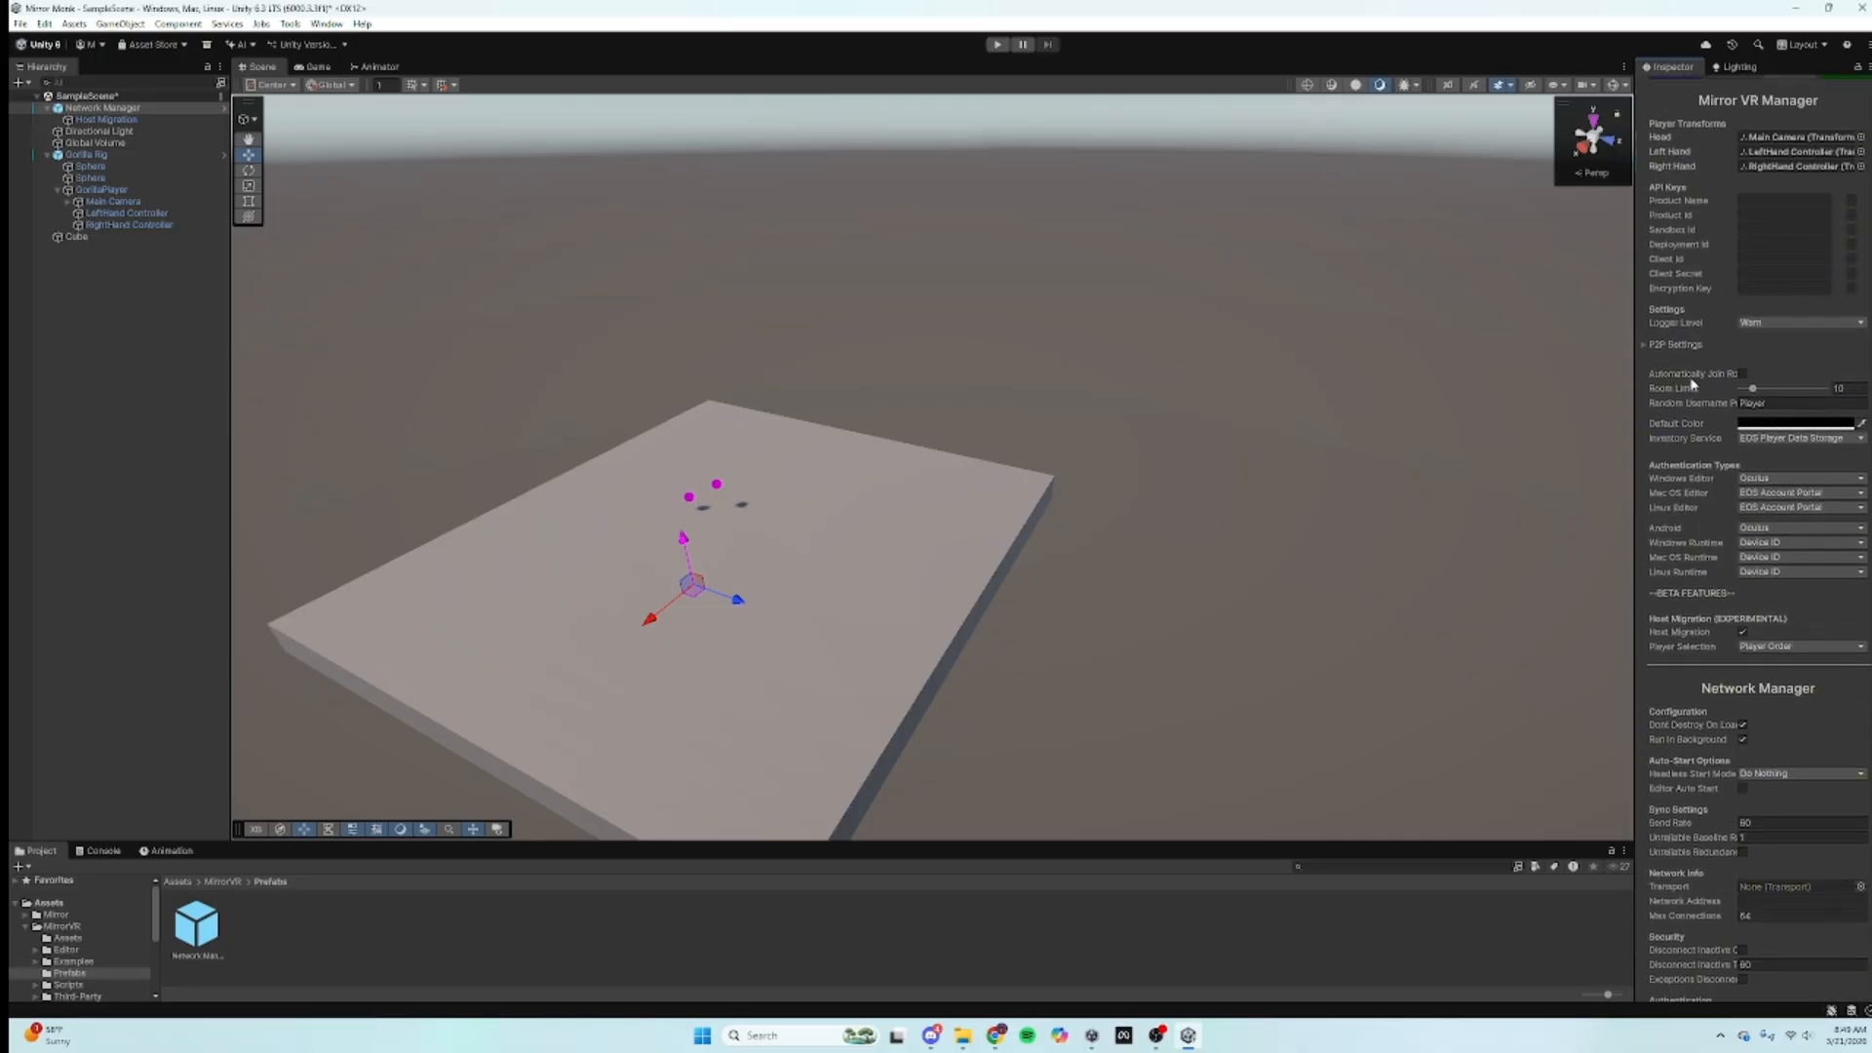
click(1772, 403)
text(Monk)
click(1859, 388)
scroll(1763, 591, up, 4)
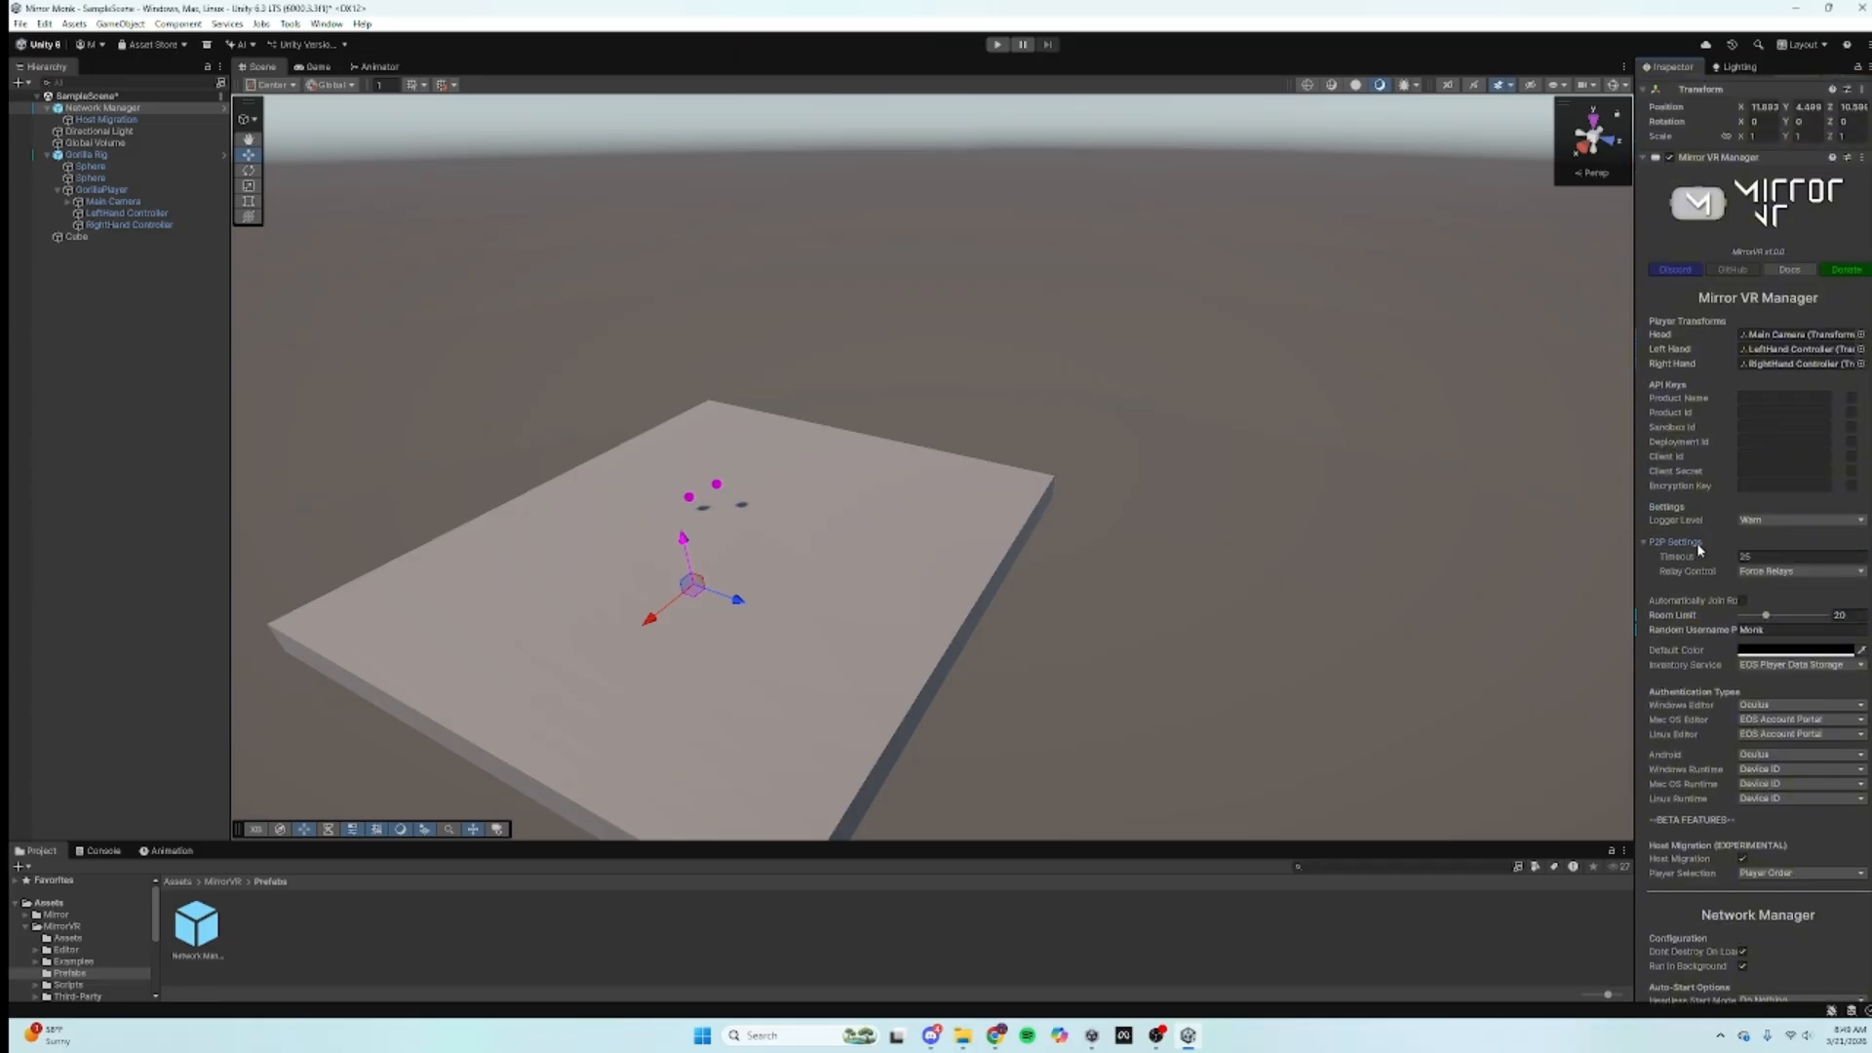
scroll(1697, 542, down, 7)
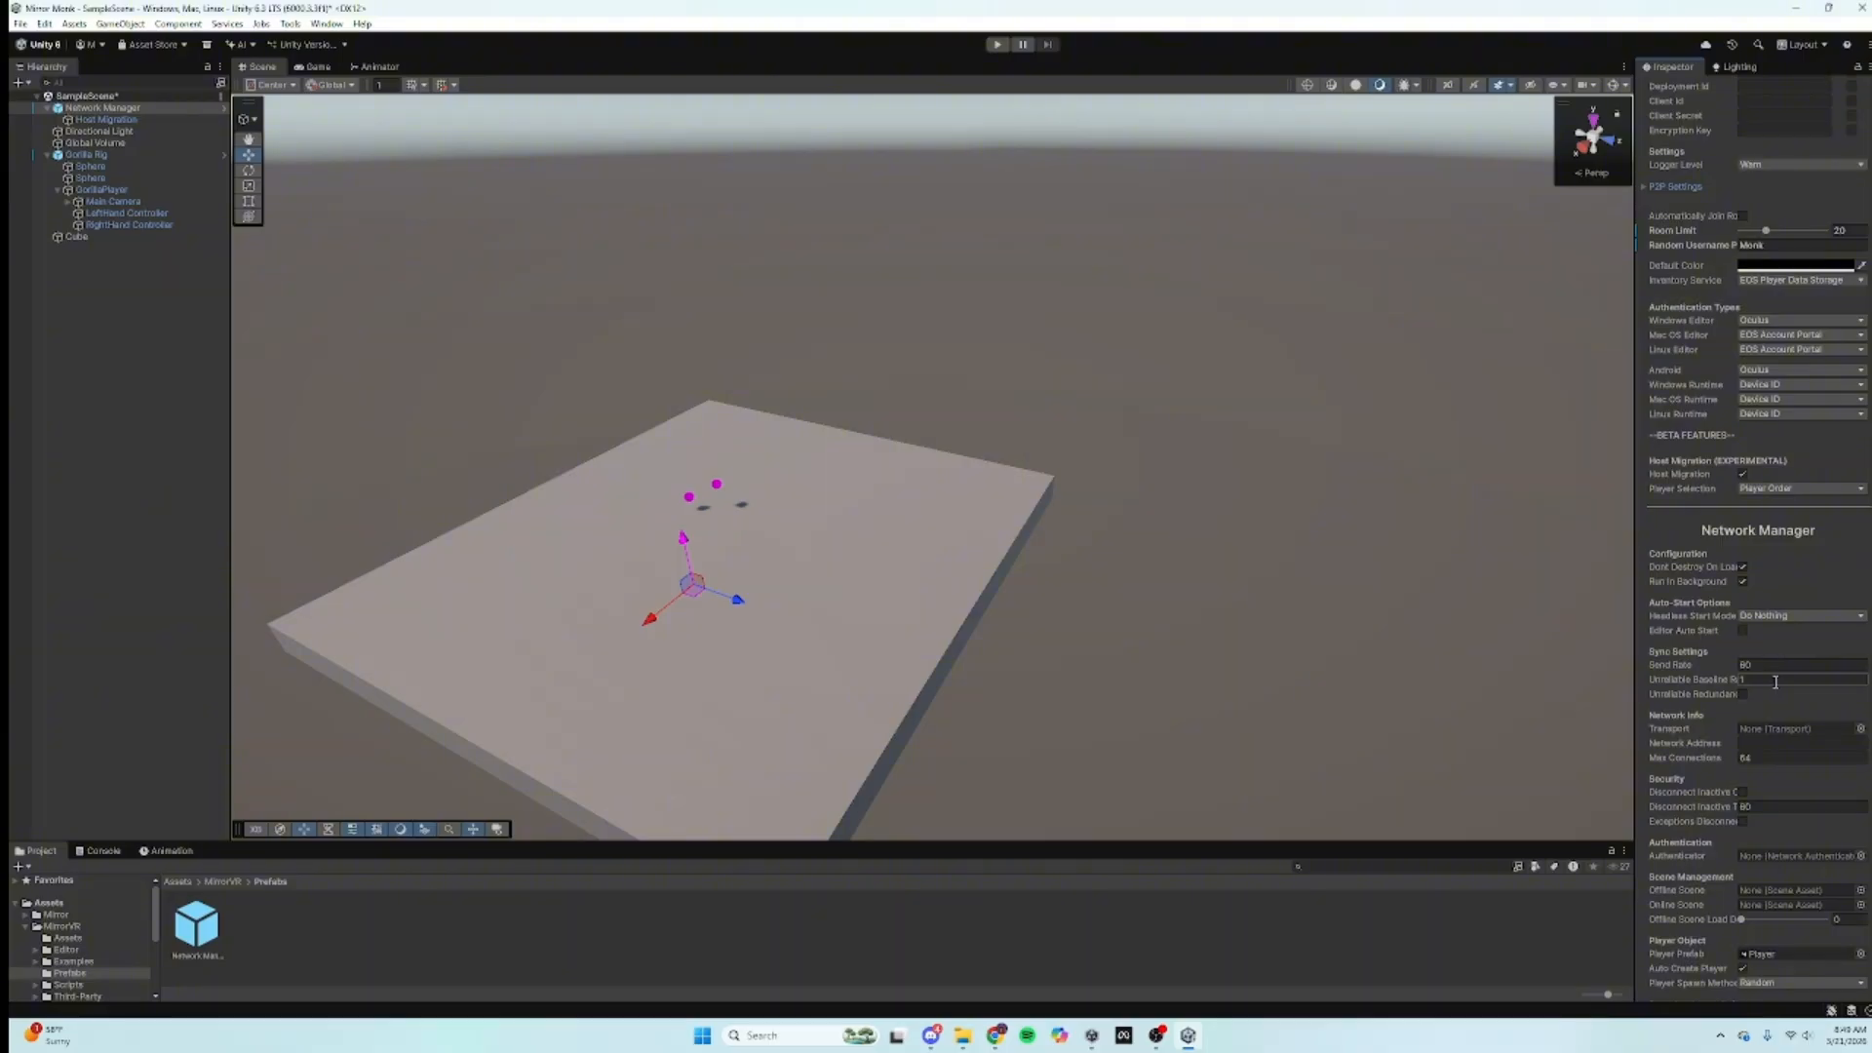
scroll(1775, 682, up, 5)
click(948, 895)
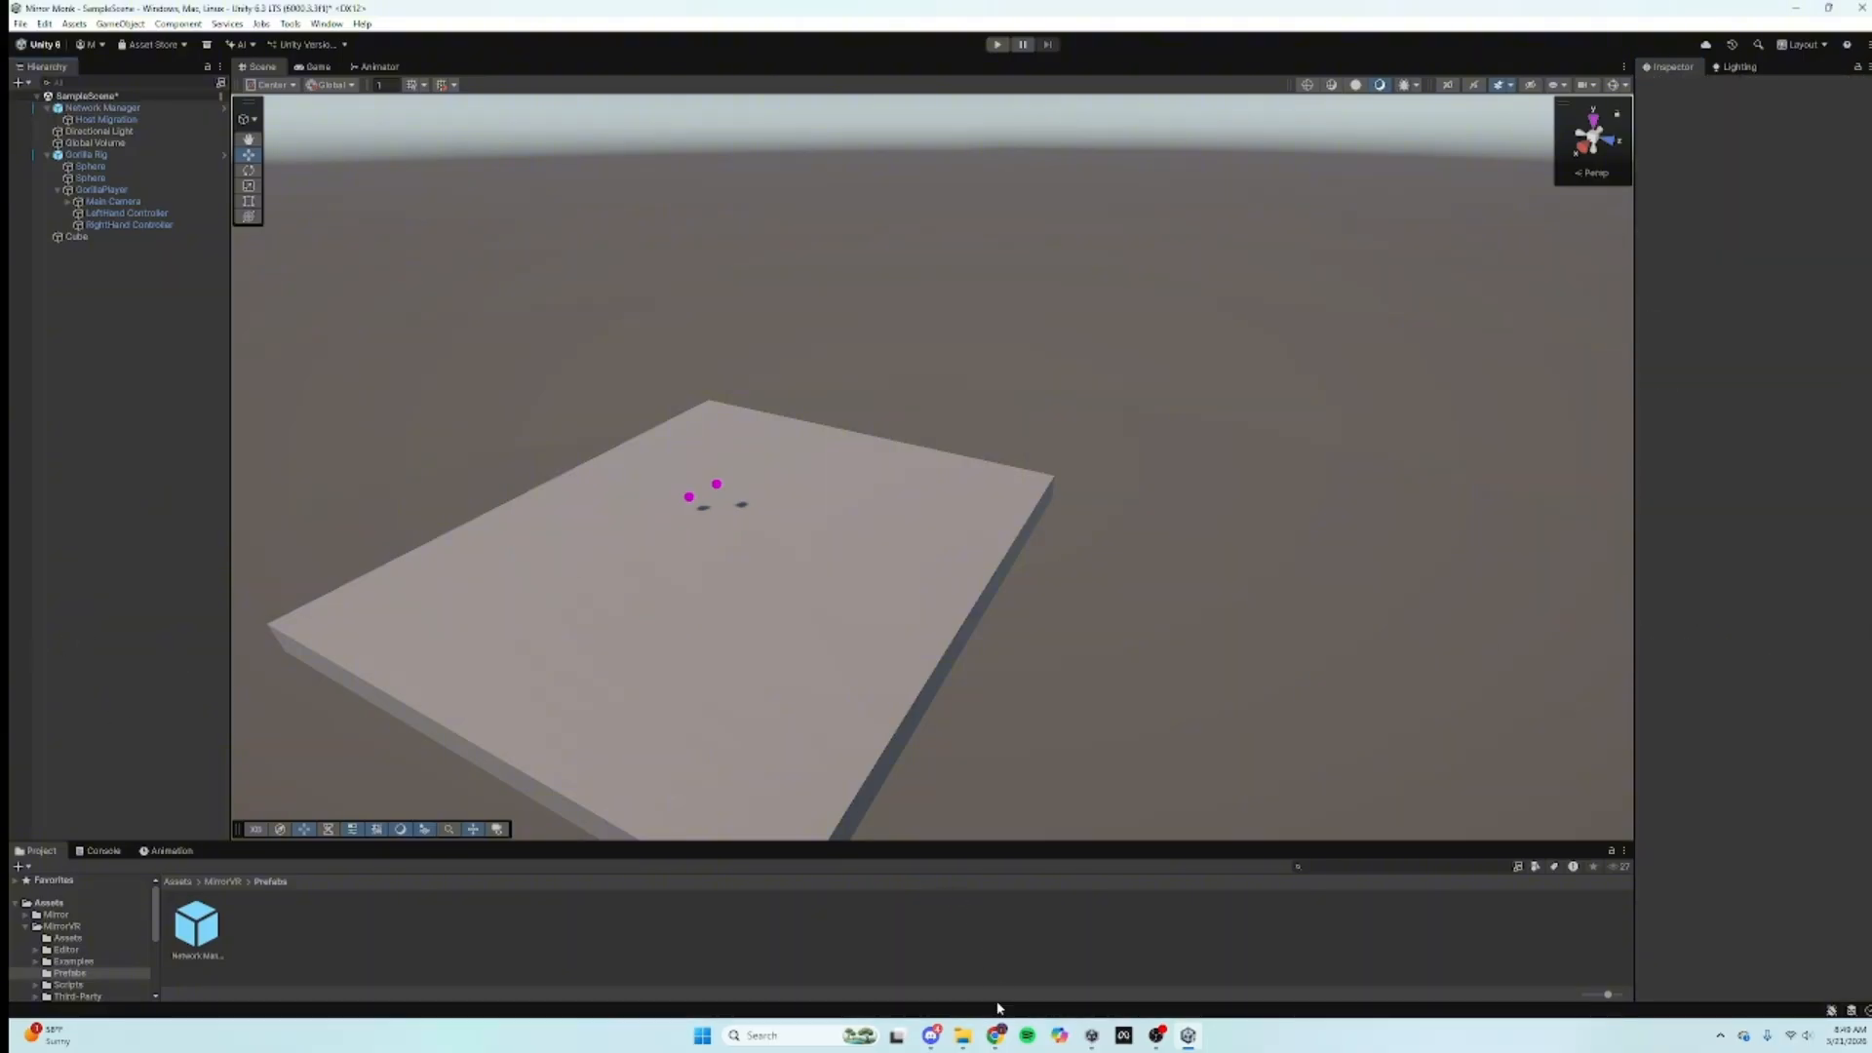
Step: Scroll the MirrorVR Docs guide and open its Epic Games Developer Portal link in a new tab
click(996, 1035)
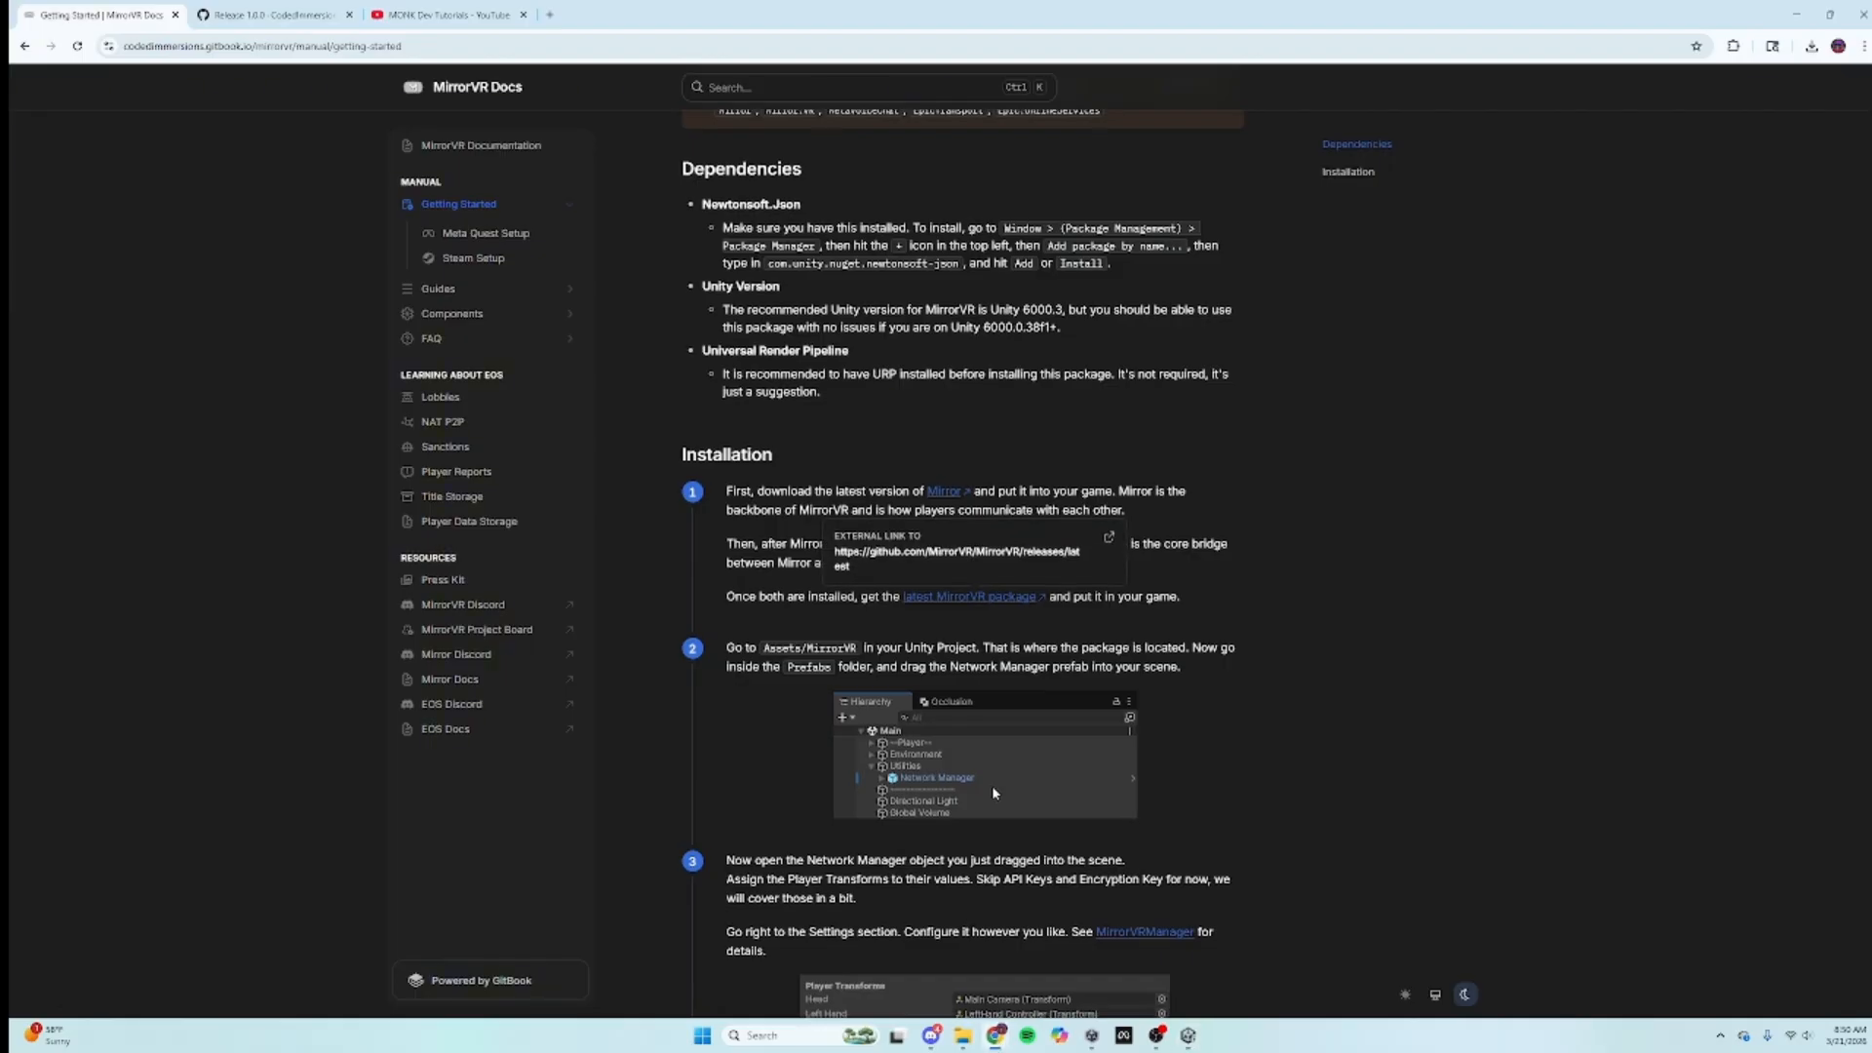
scroll(995, 791, down, 1)
scroll(987, 786, down, 2)
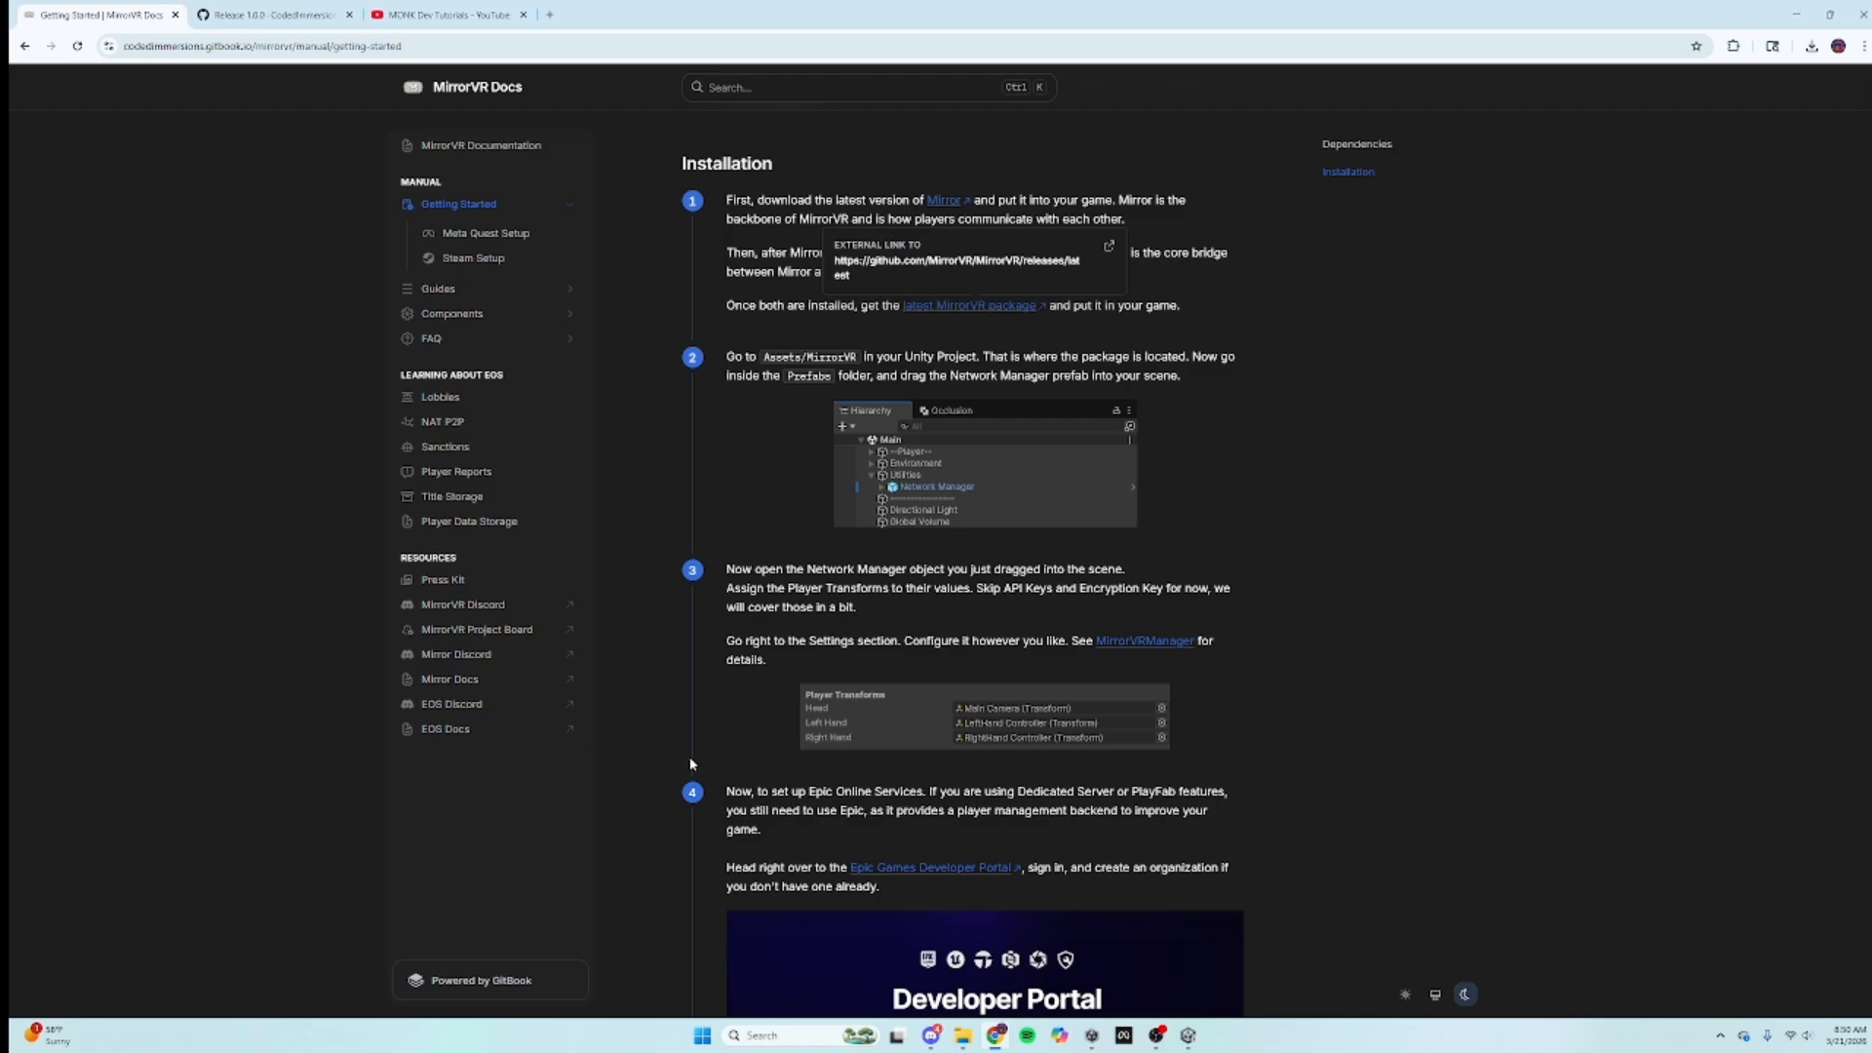
scroll(897, 780, down, 2)
click(931, 648)
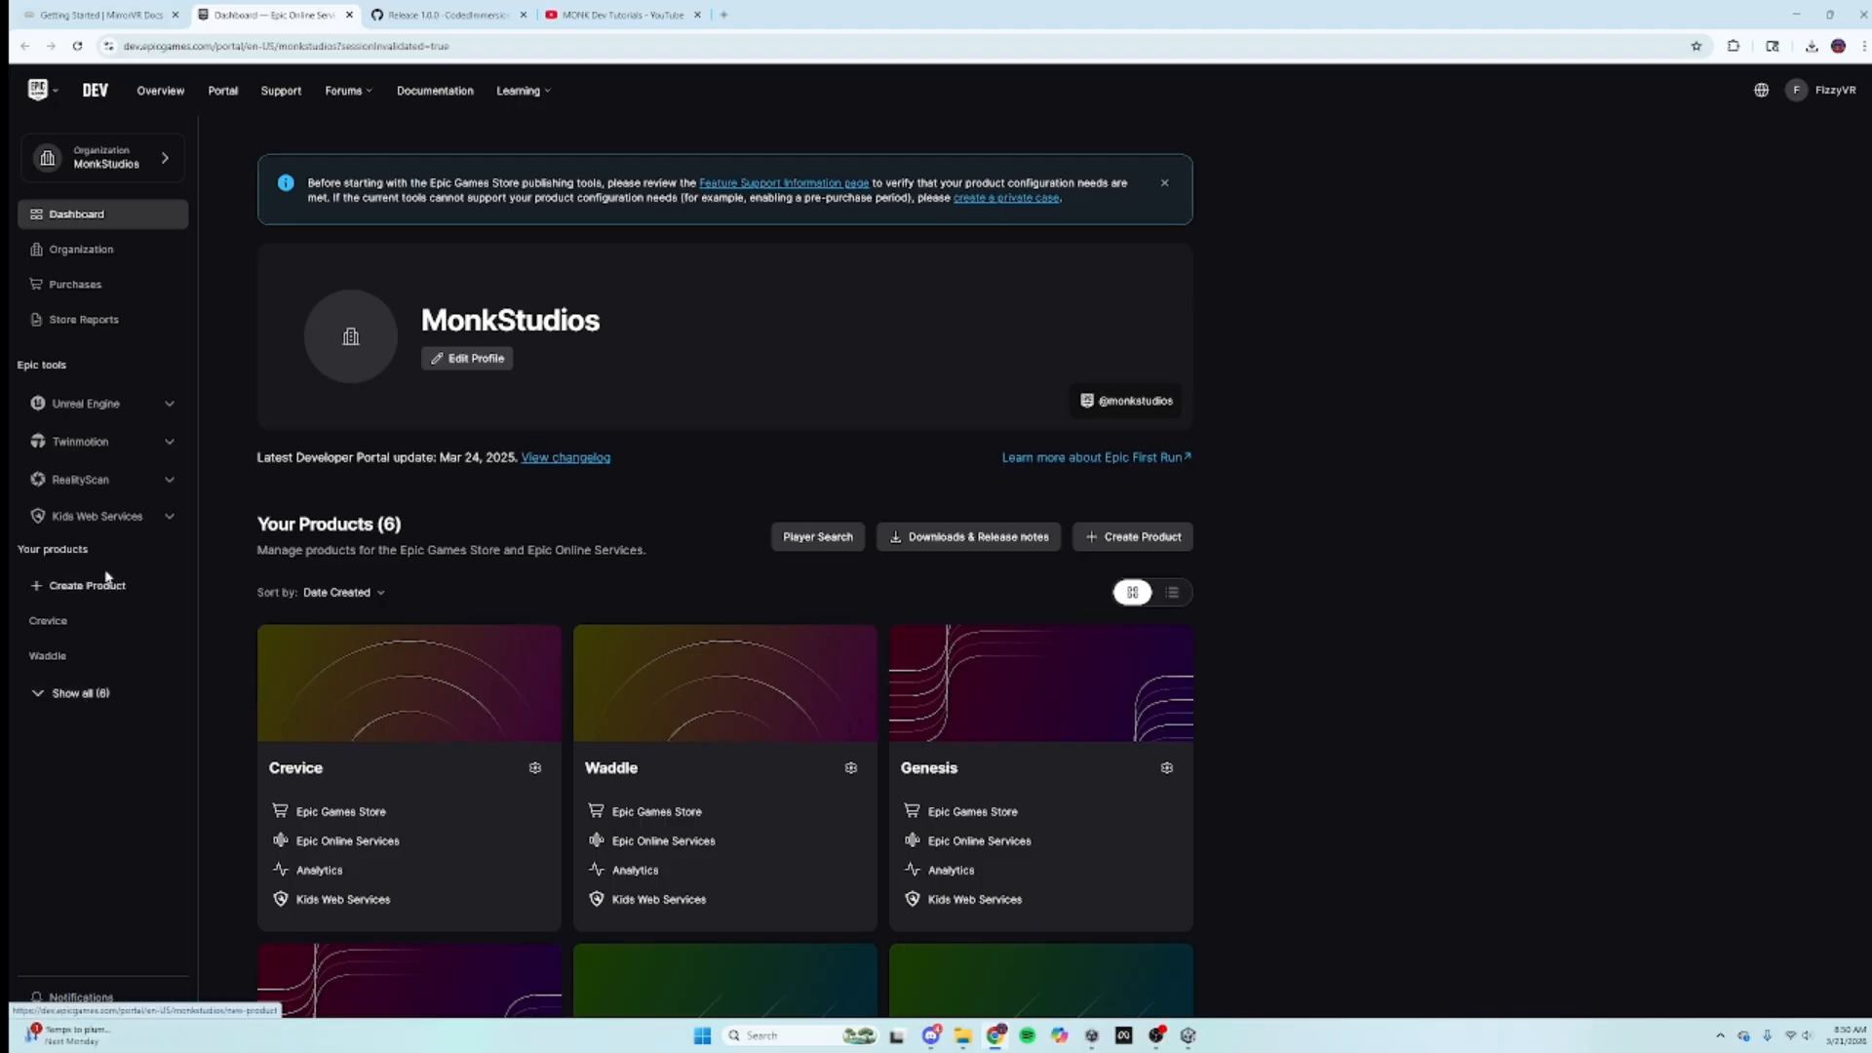
Step: Add a product named 'Mirror Monk' through the dashboard's Create Product form
click(78, 588)
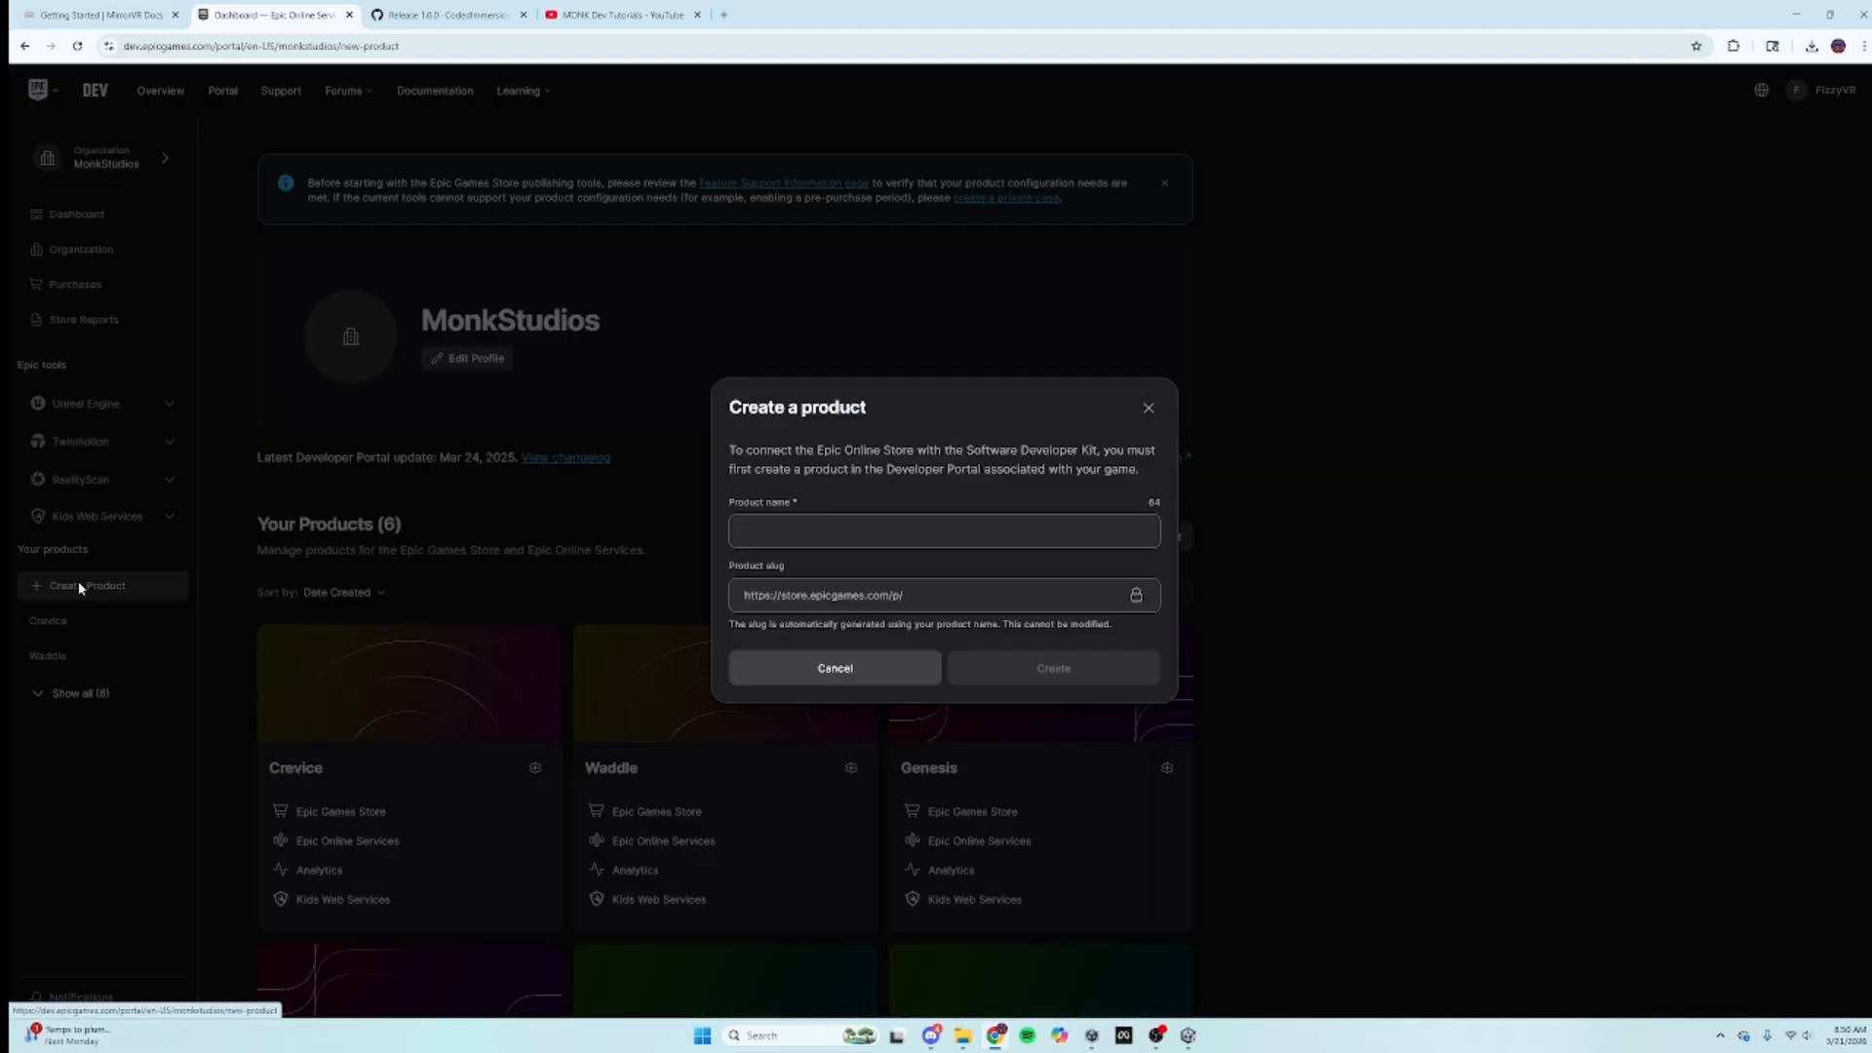
click(792, 537)
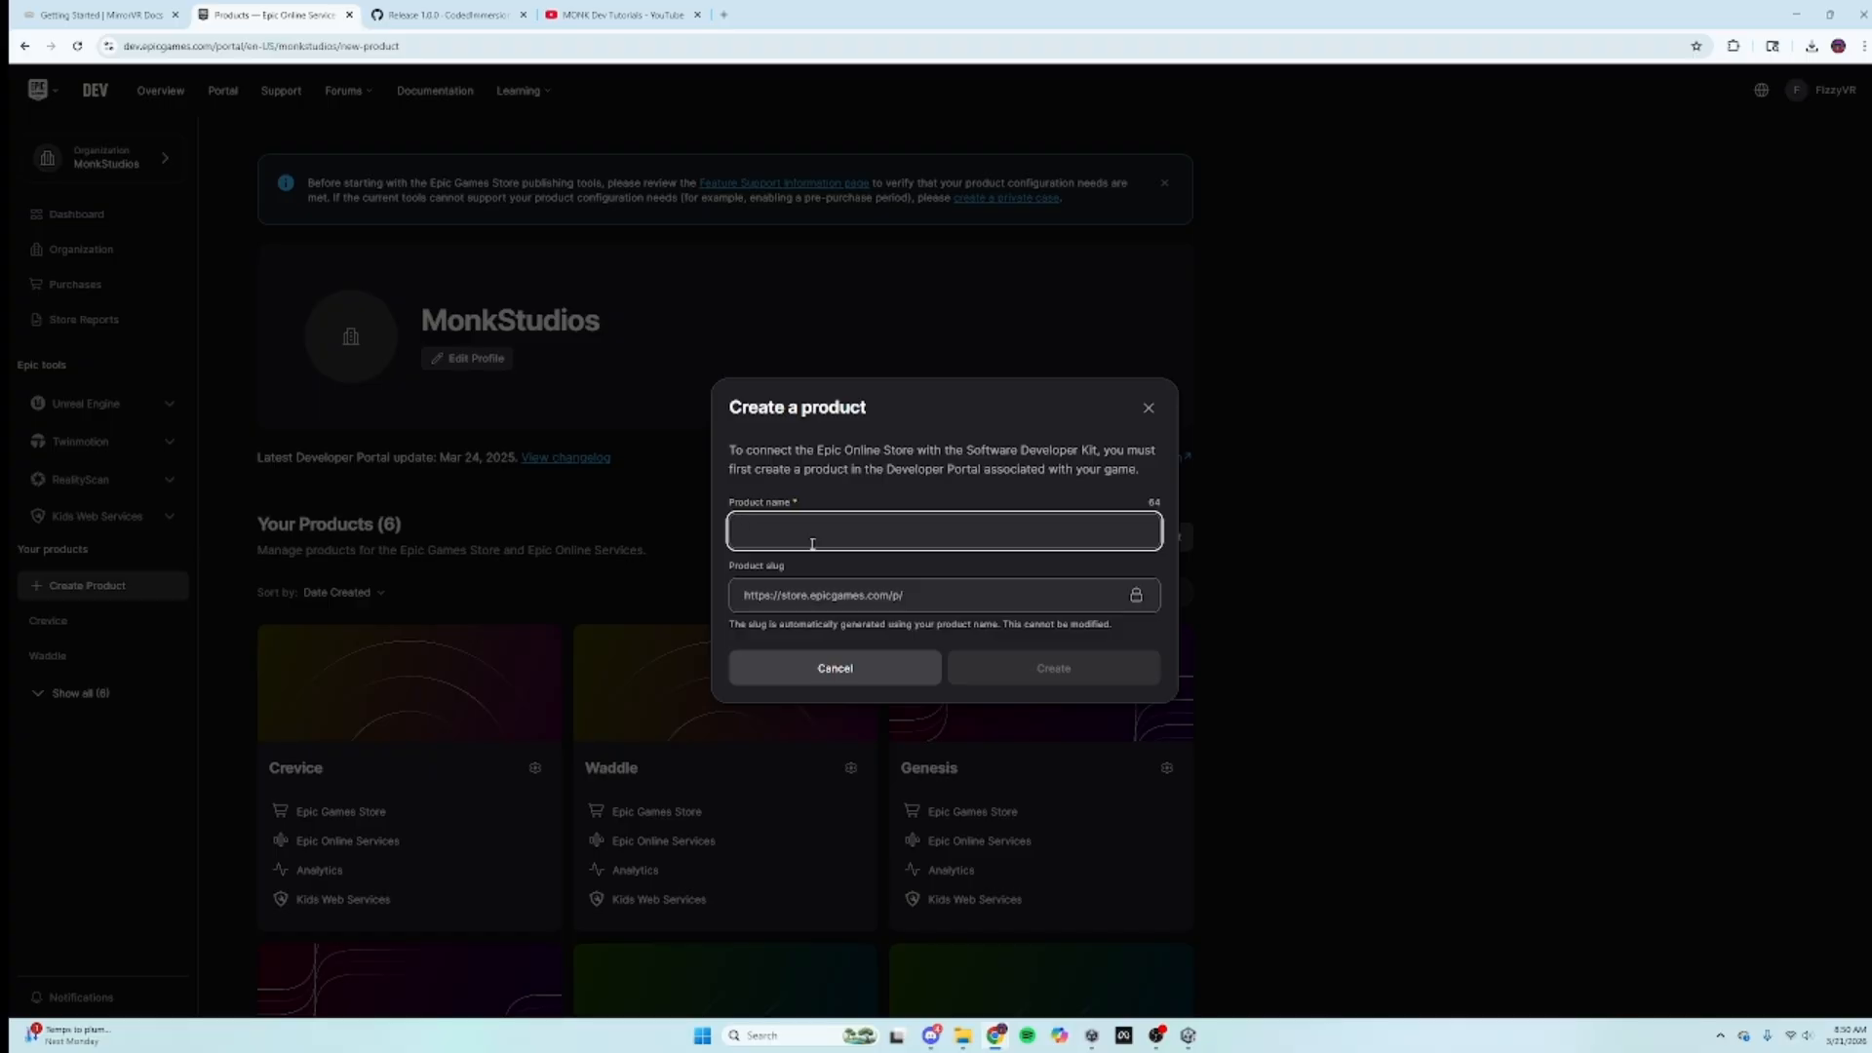
text(Mirror M)
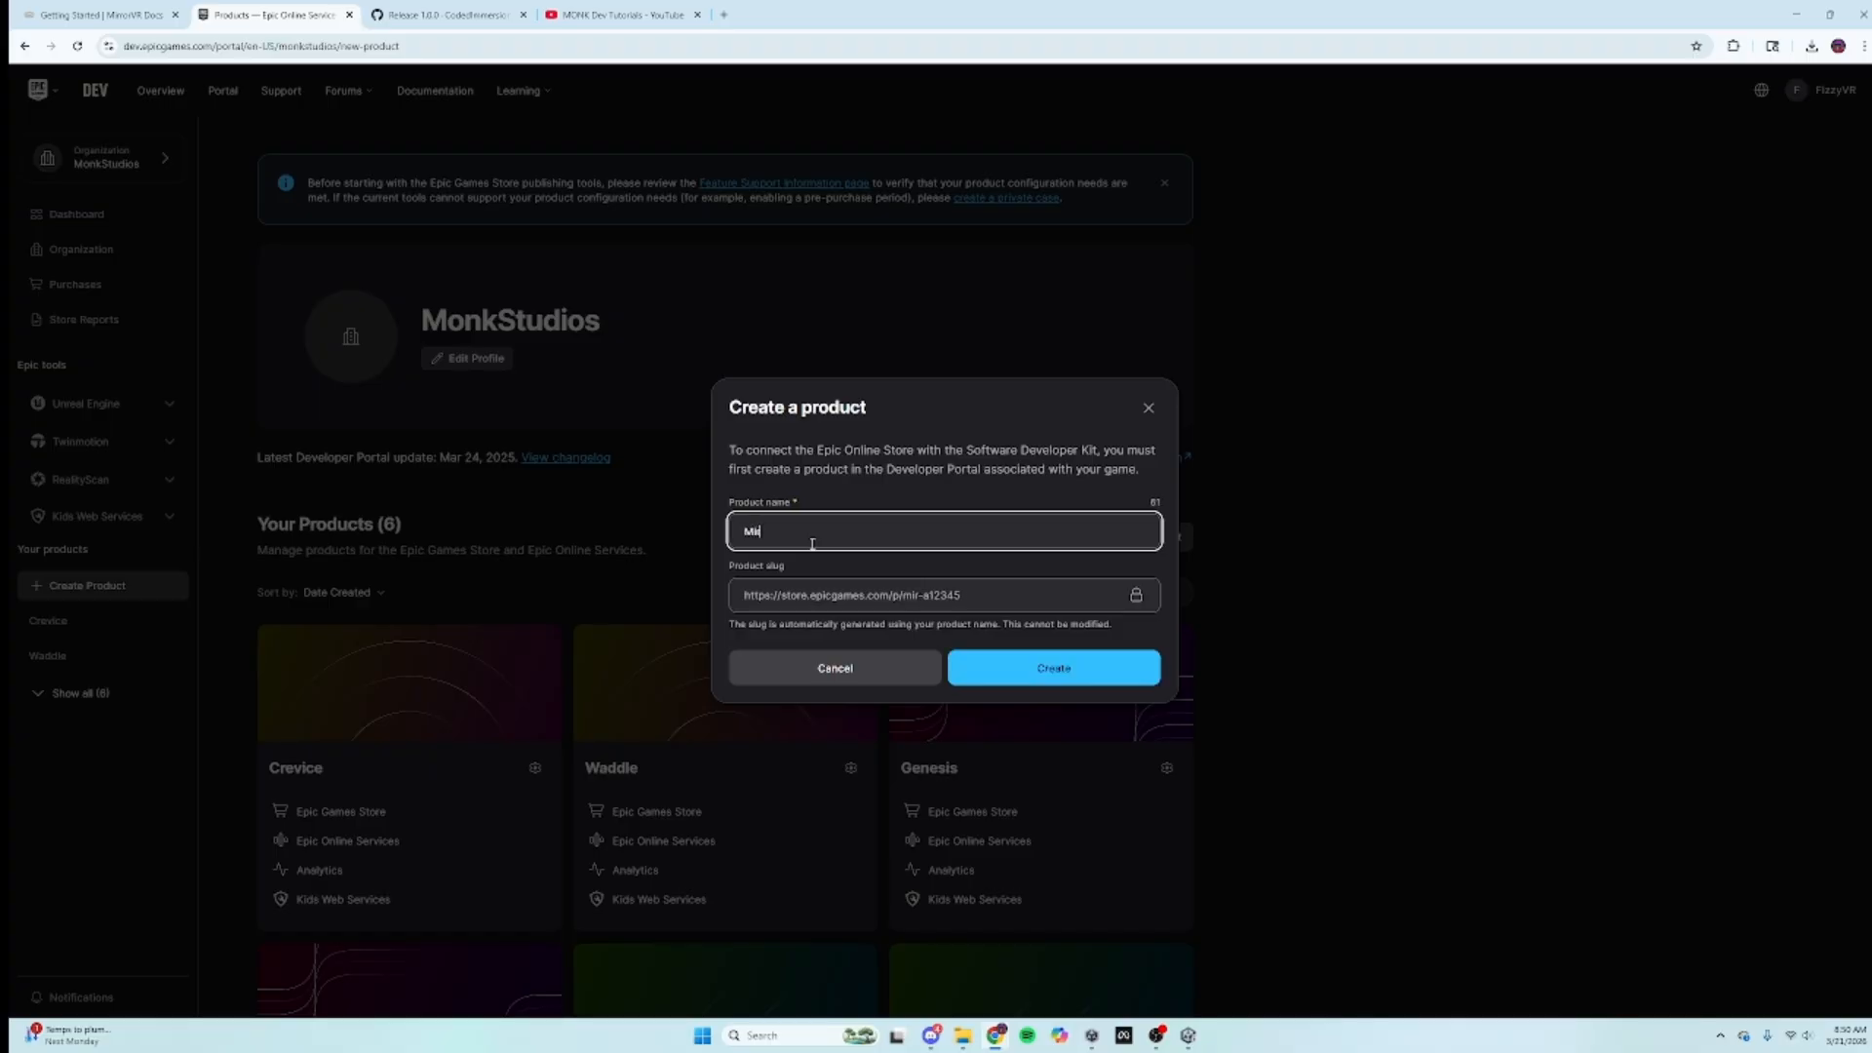
text(onk)
click(1041, 676)
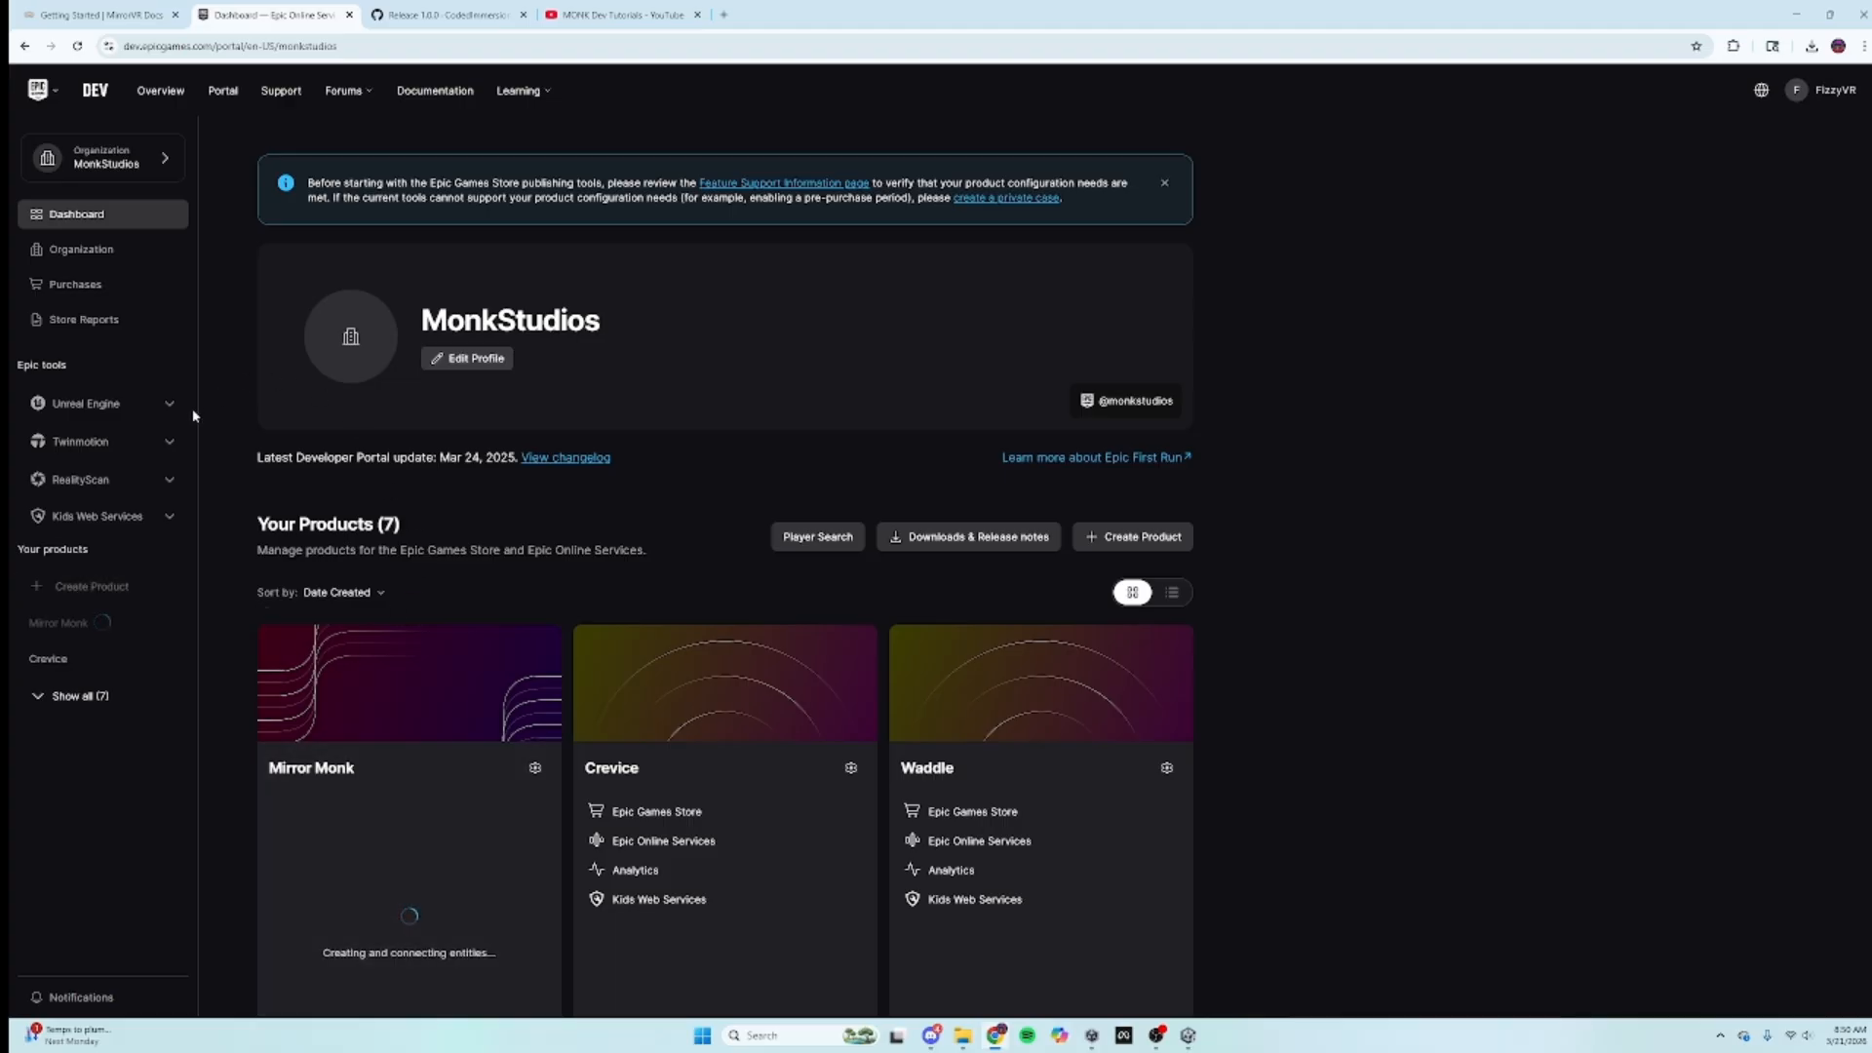
Step: Review steps 4–6 in MirrorVR Docs, then return to the dashboard showing Mirror Monk set up
click(97, 14)
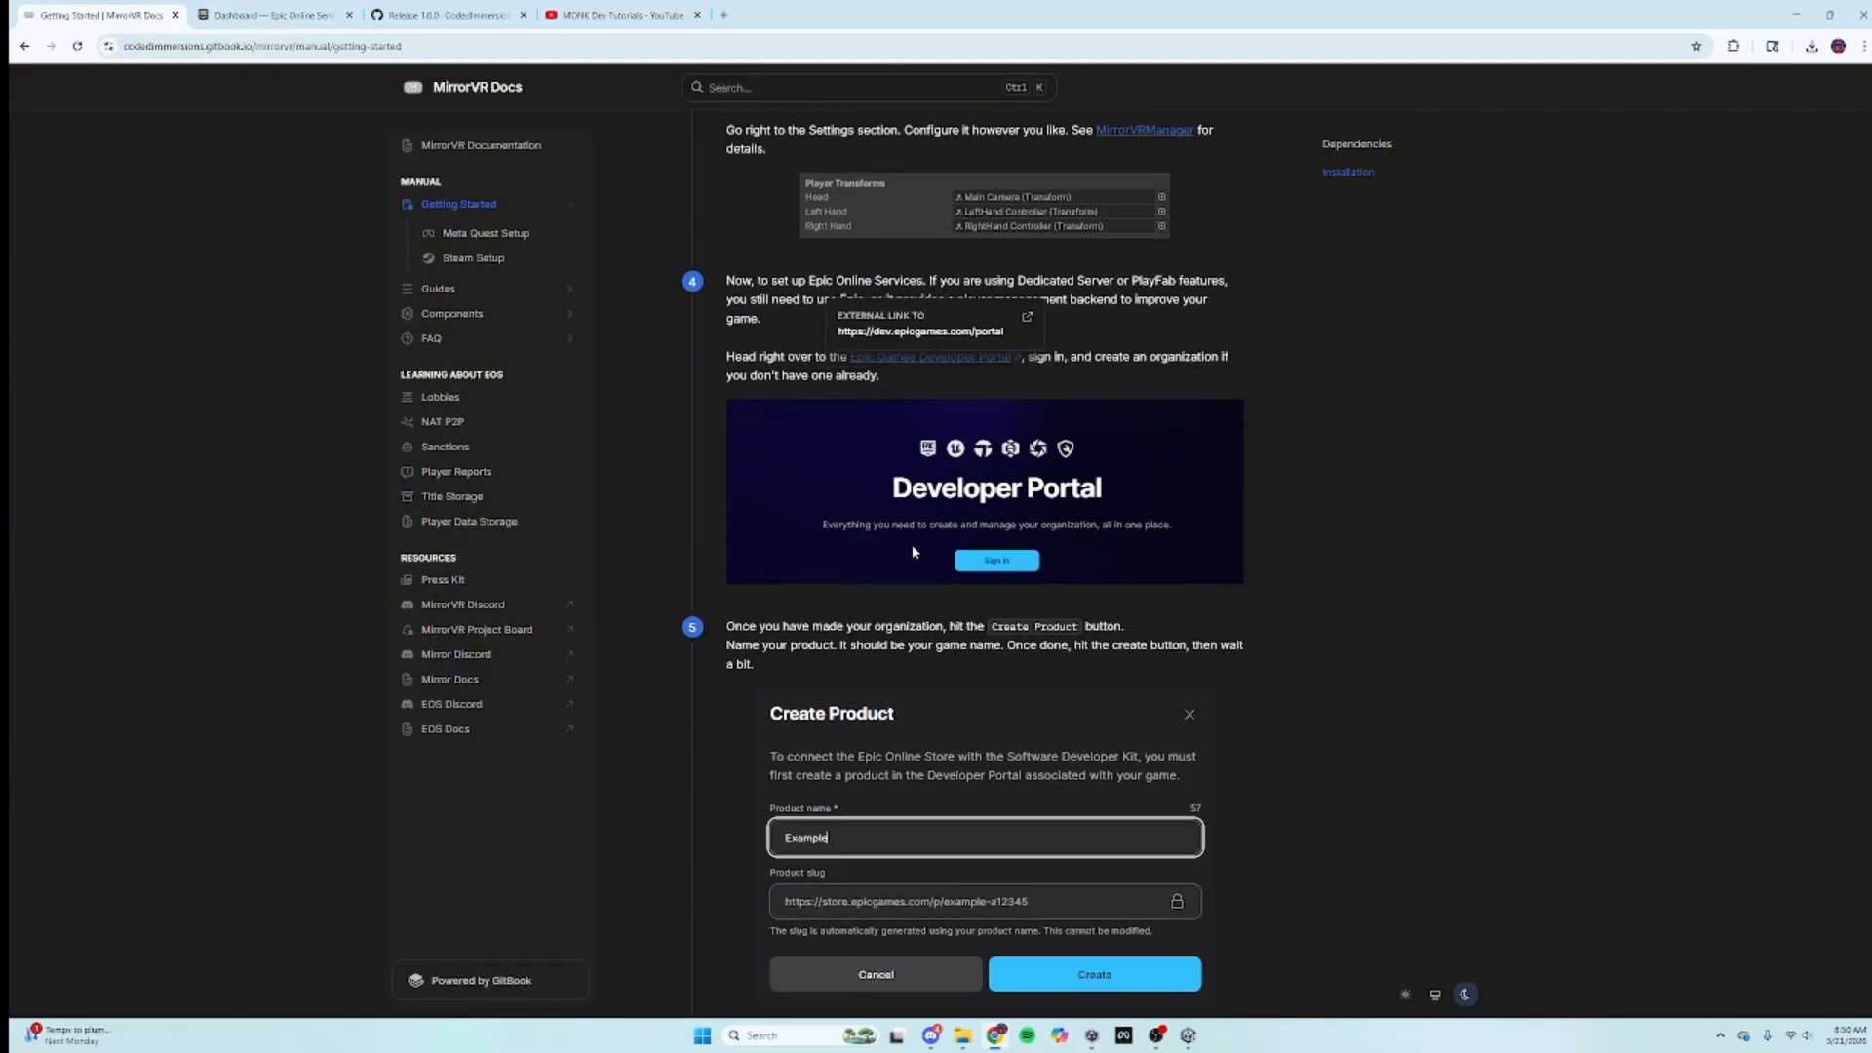
scroll(913, 552, down, 3)
scroll(944, 572, up, 4)
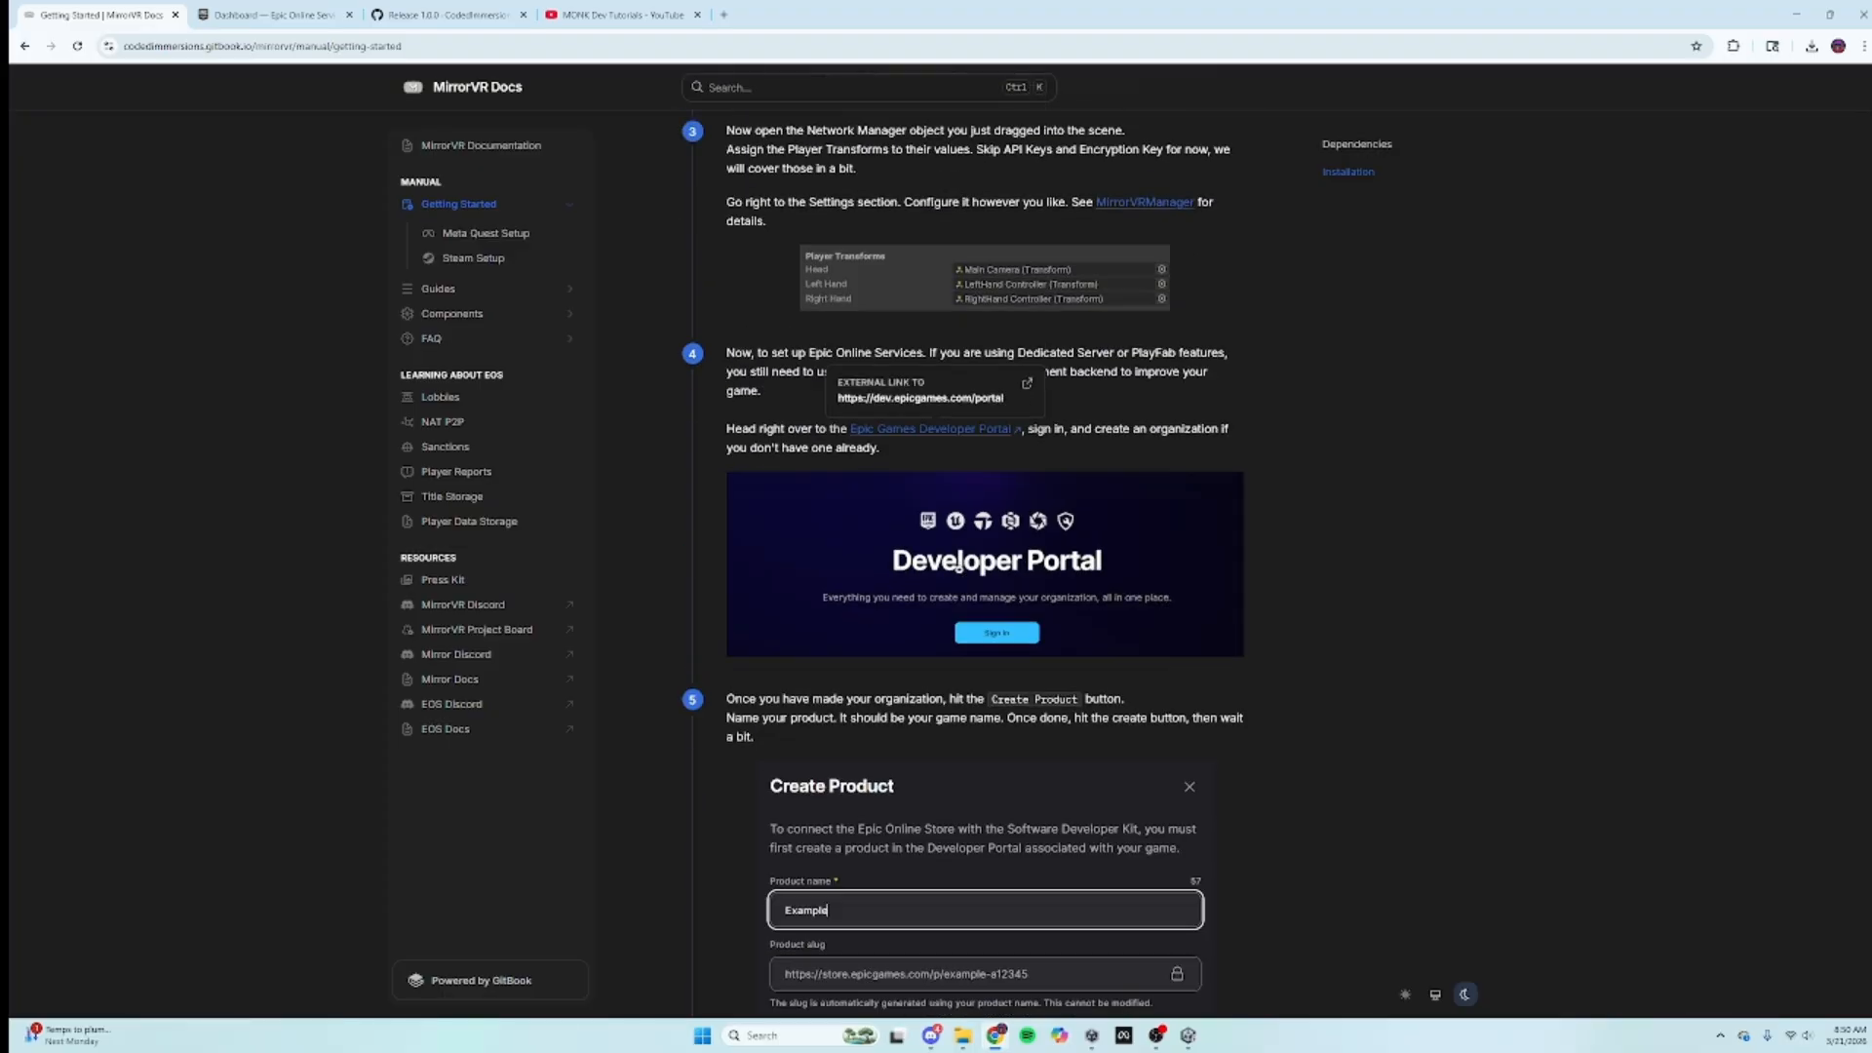
click(302, 9)
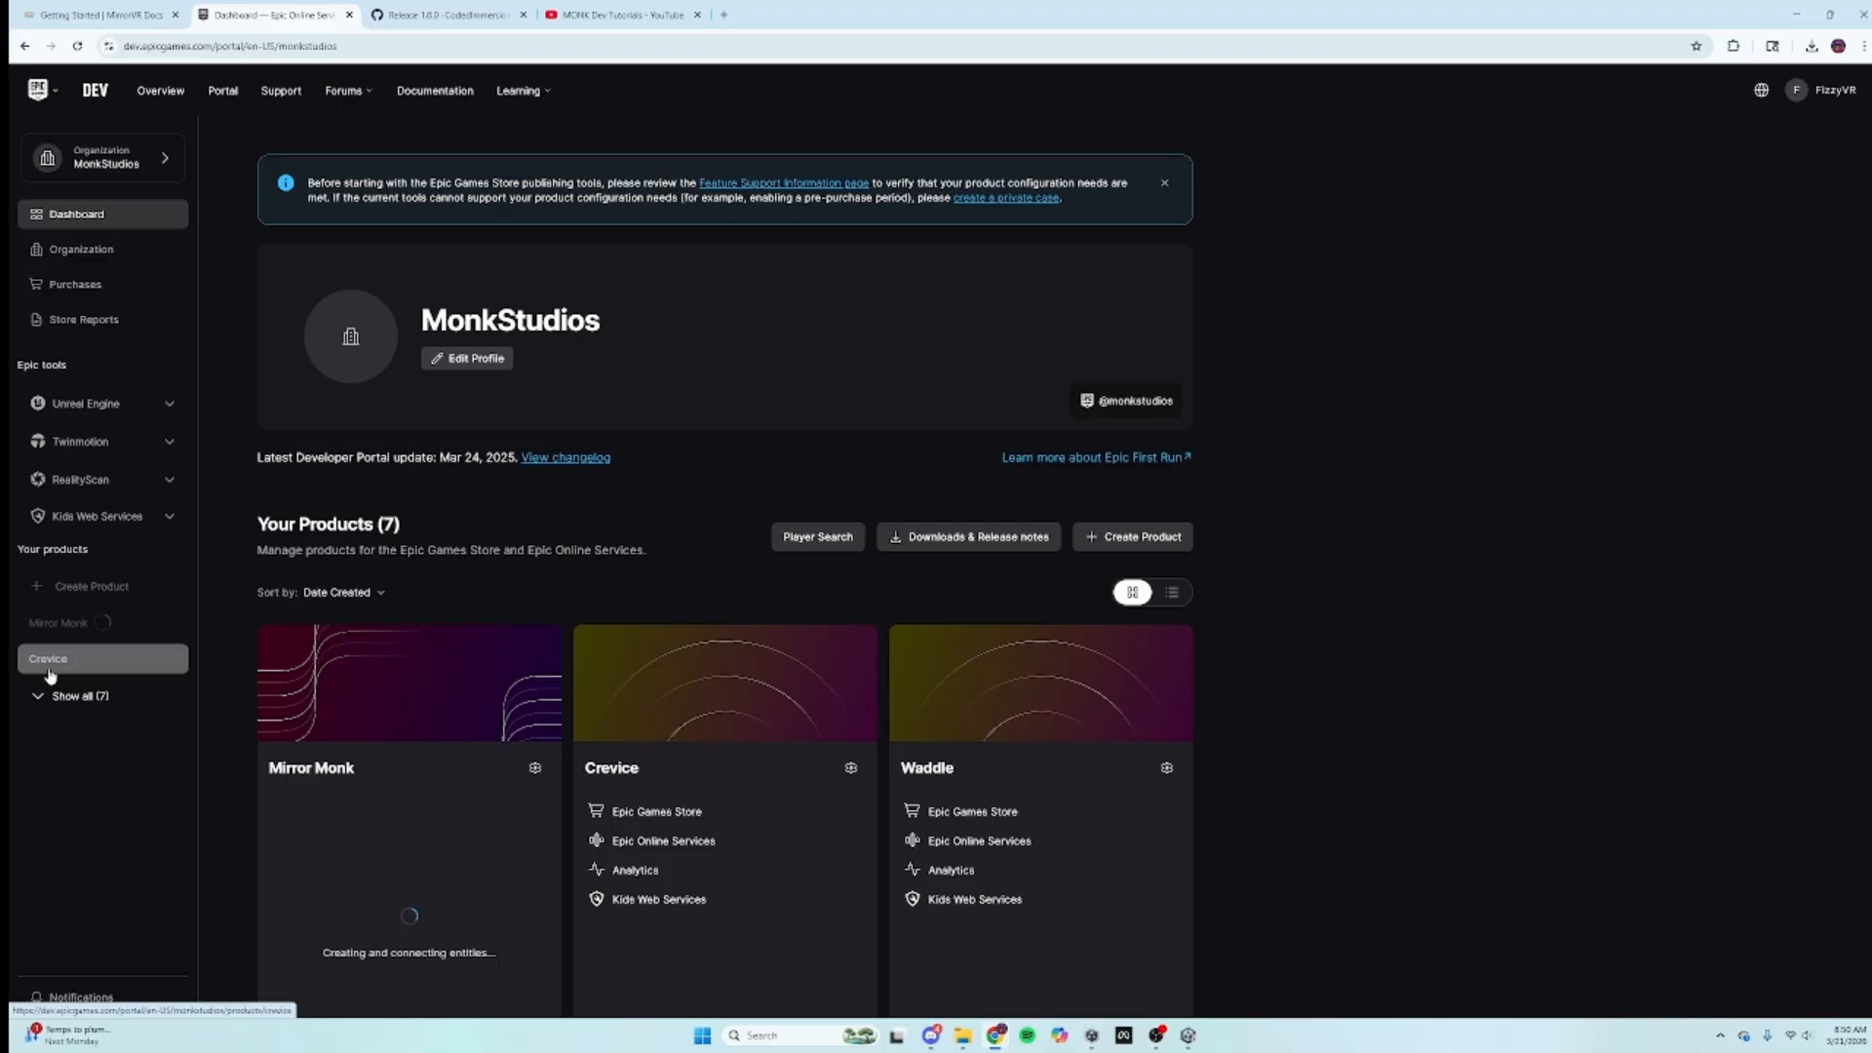
scroll(727, 668, down, 3)
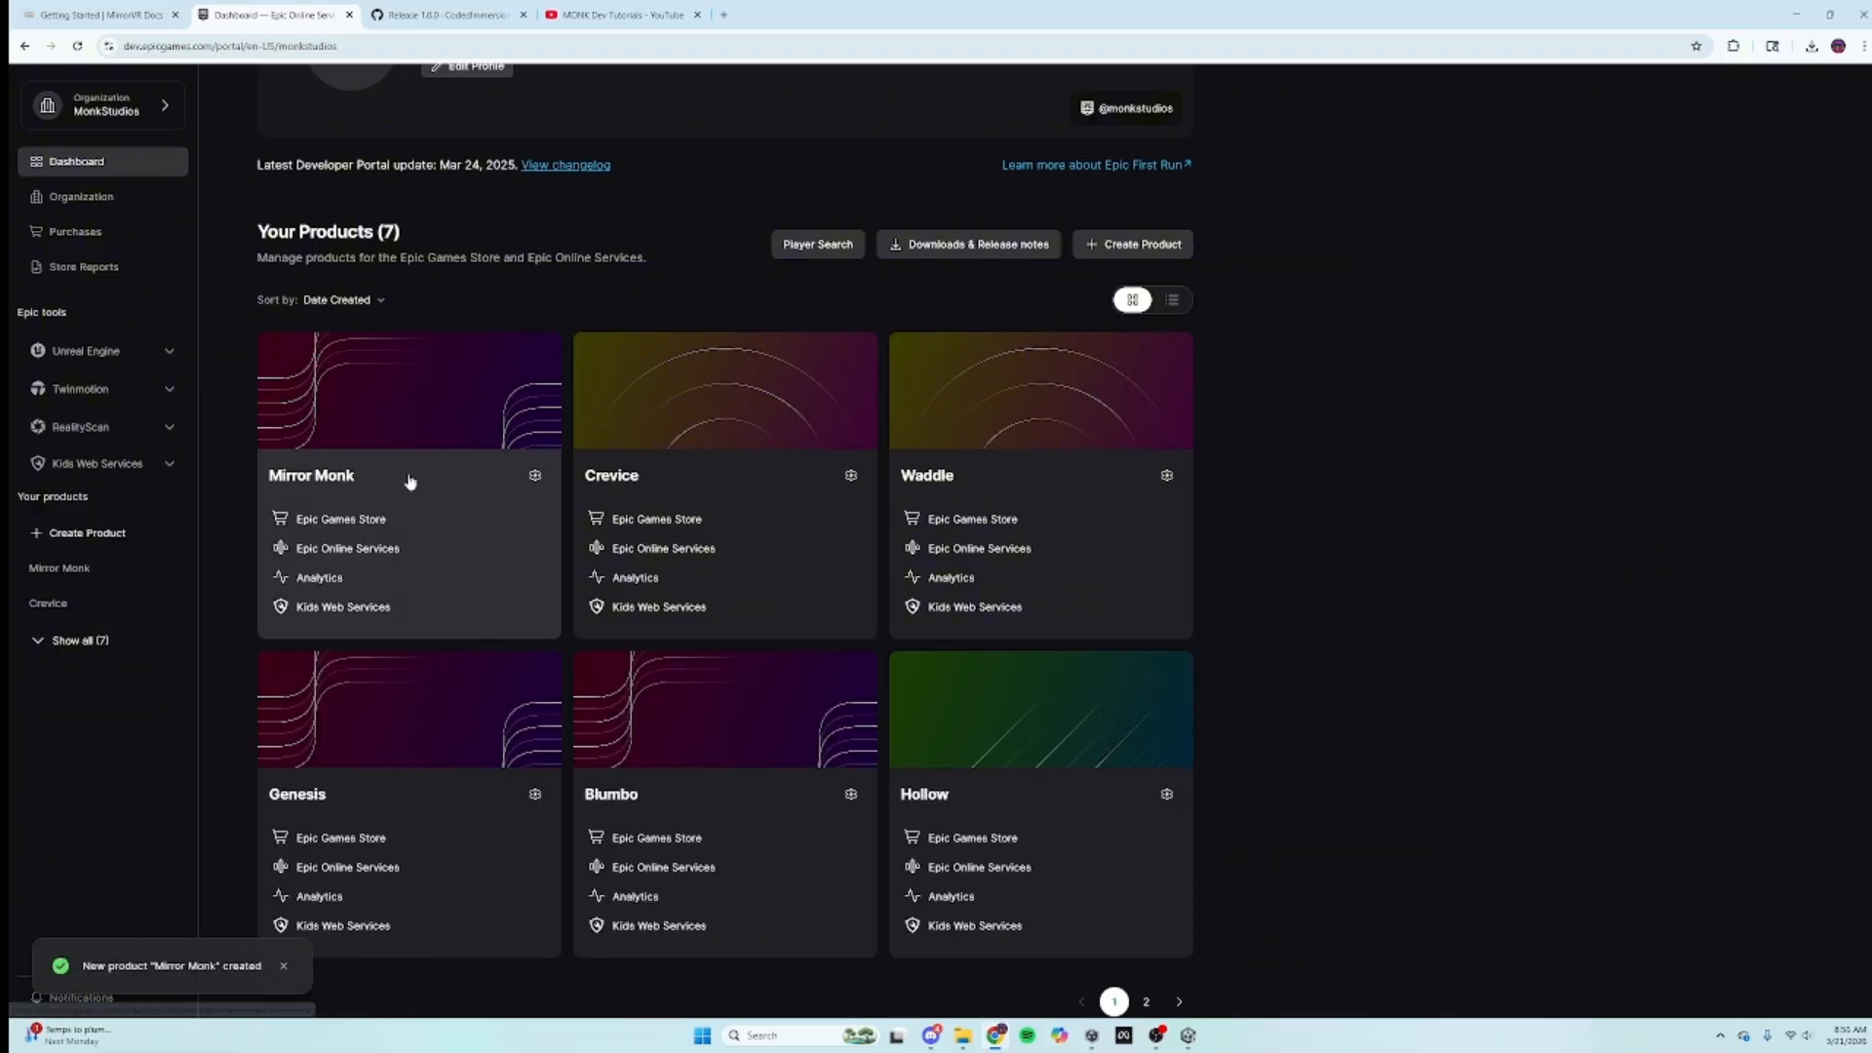
Step: Open the Mirror Monk product page, checking step 6 of the setup guide
click(349, 443)
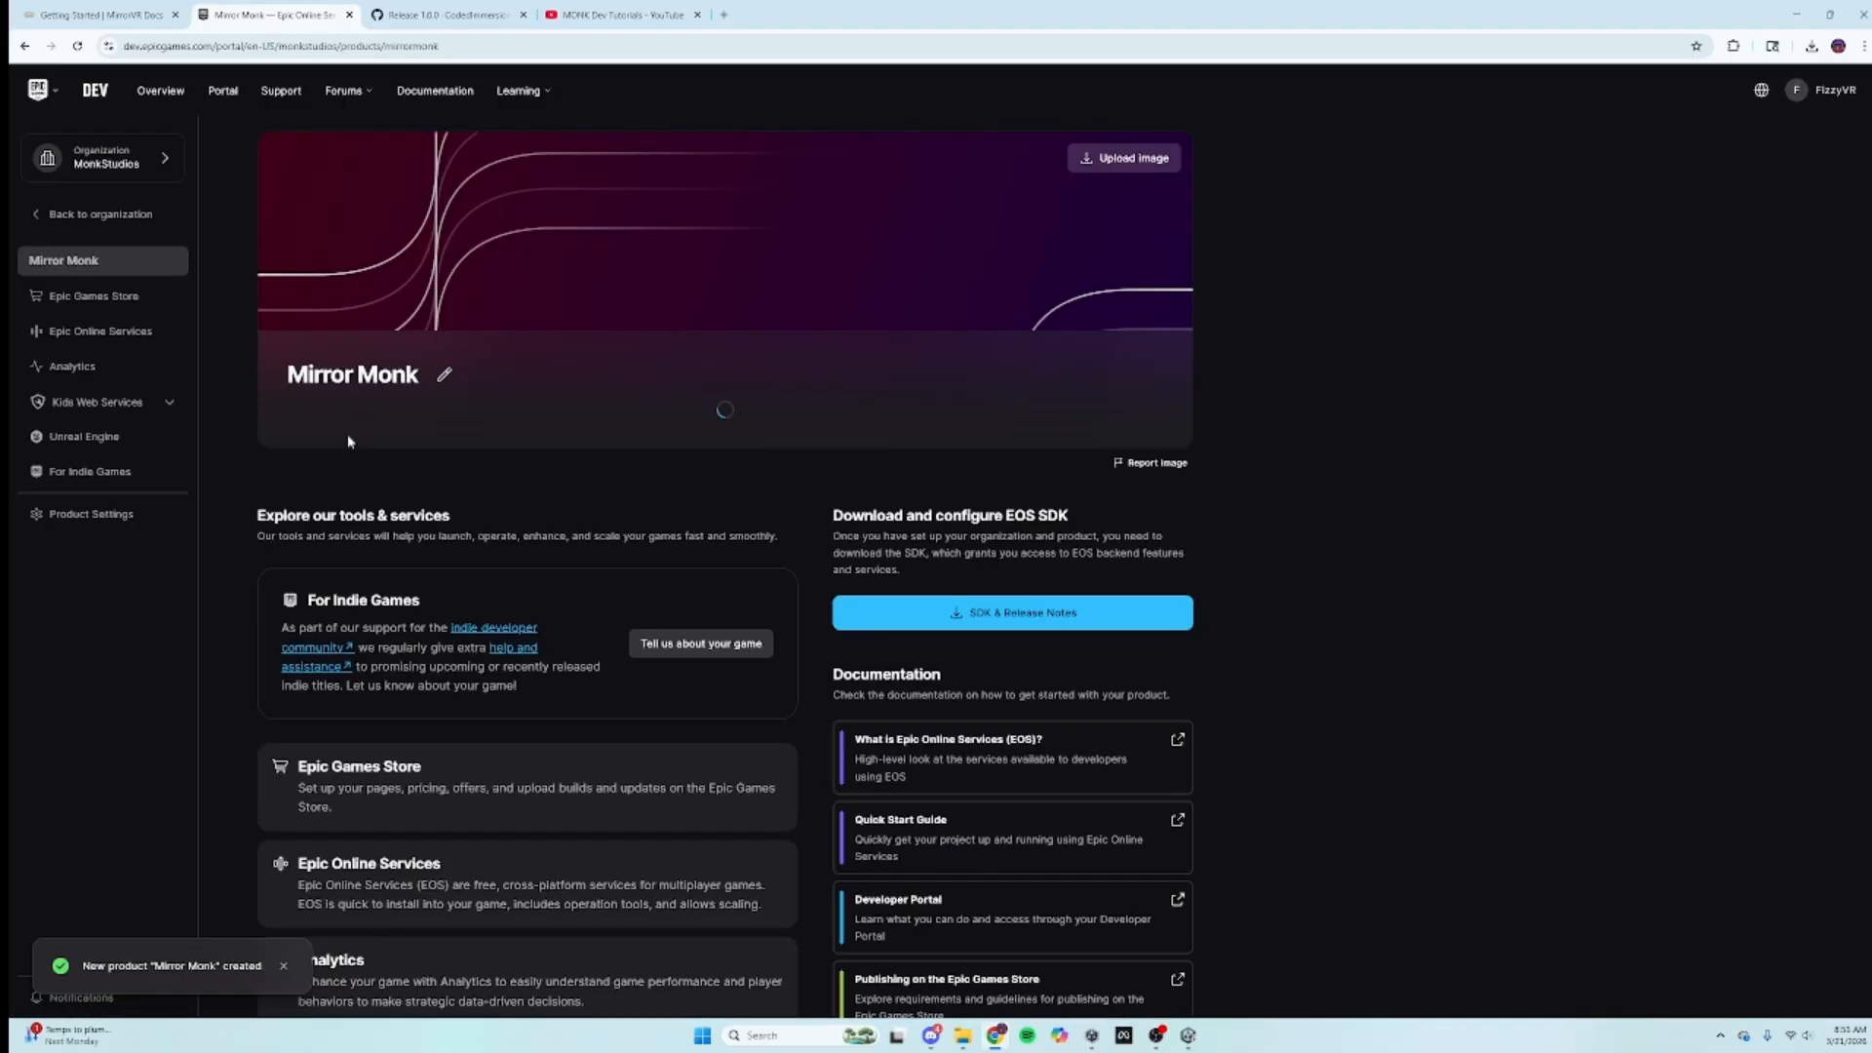
scroll(680, 435, down, 4)
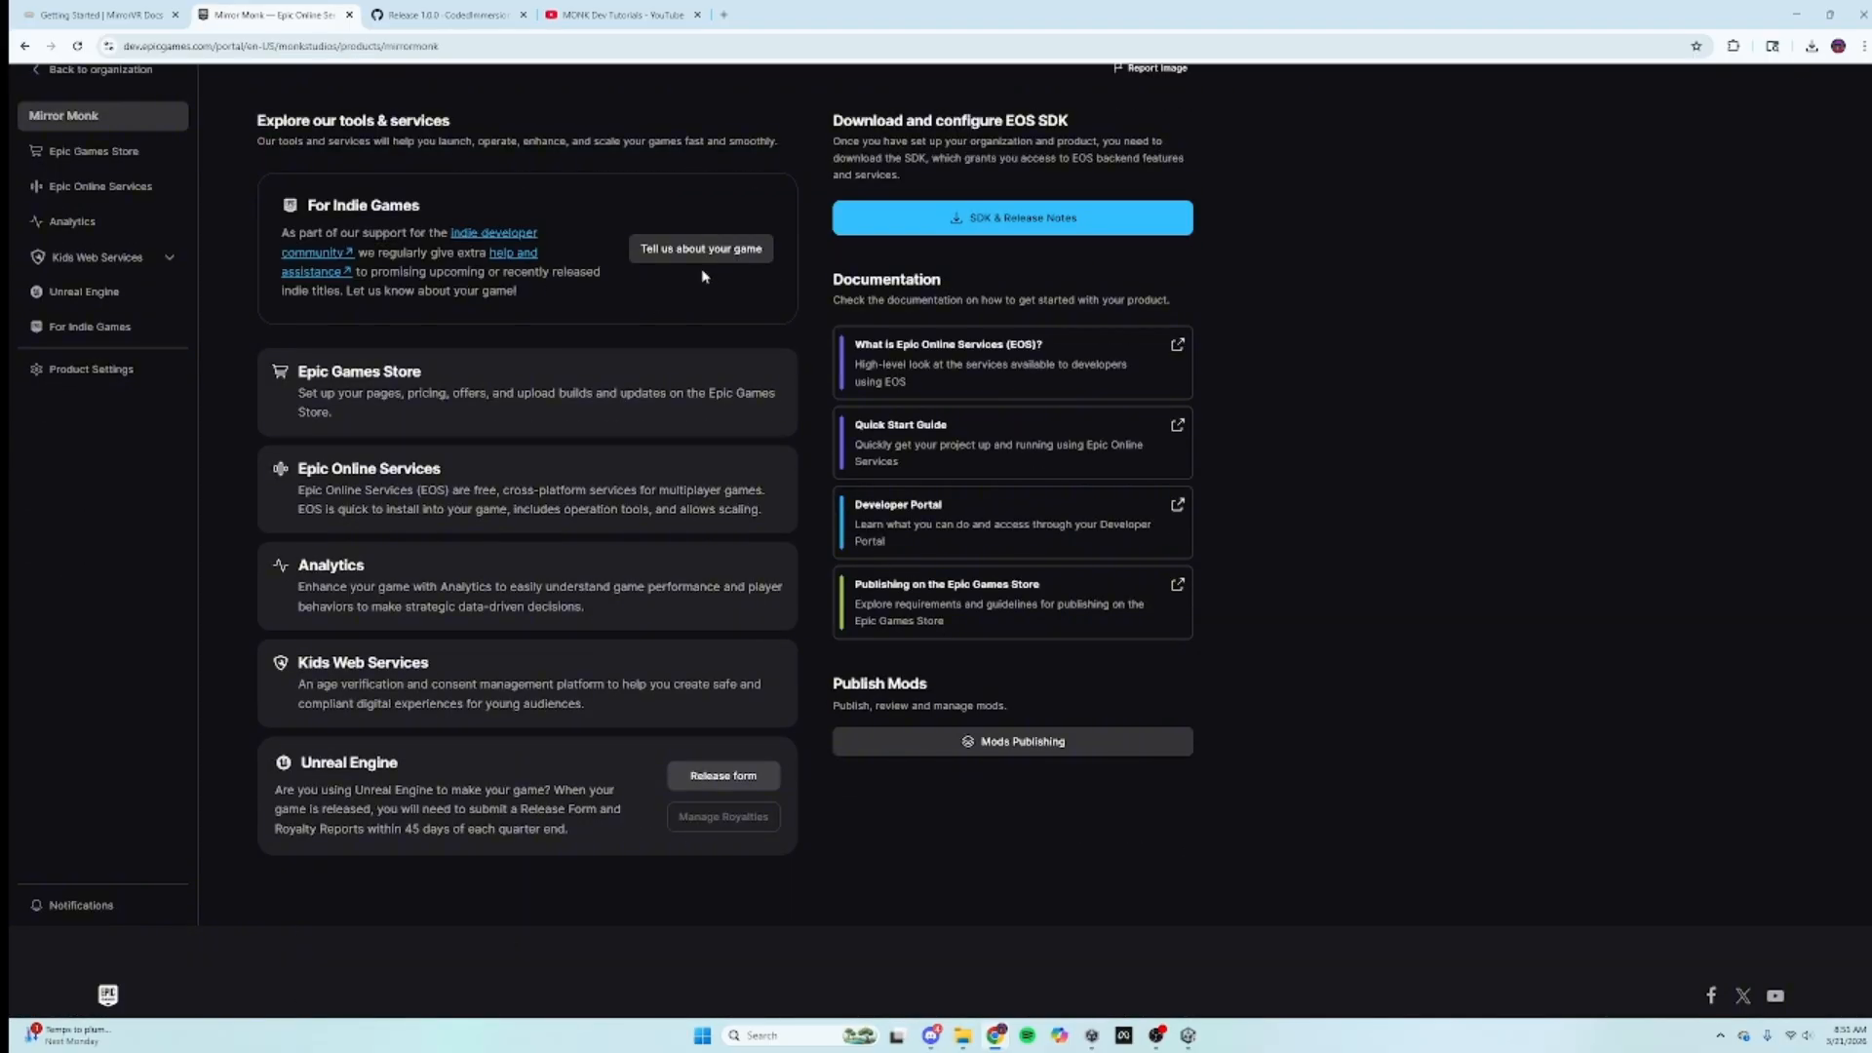
scroll(703, 276, up, 3)
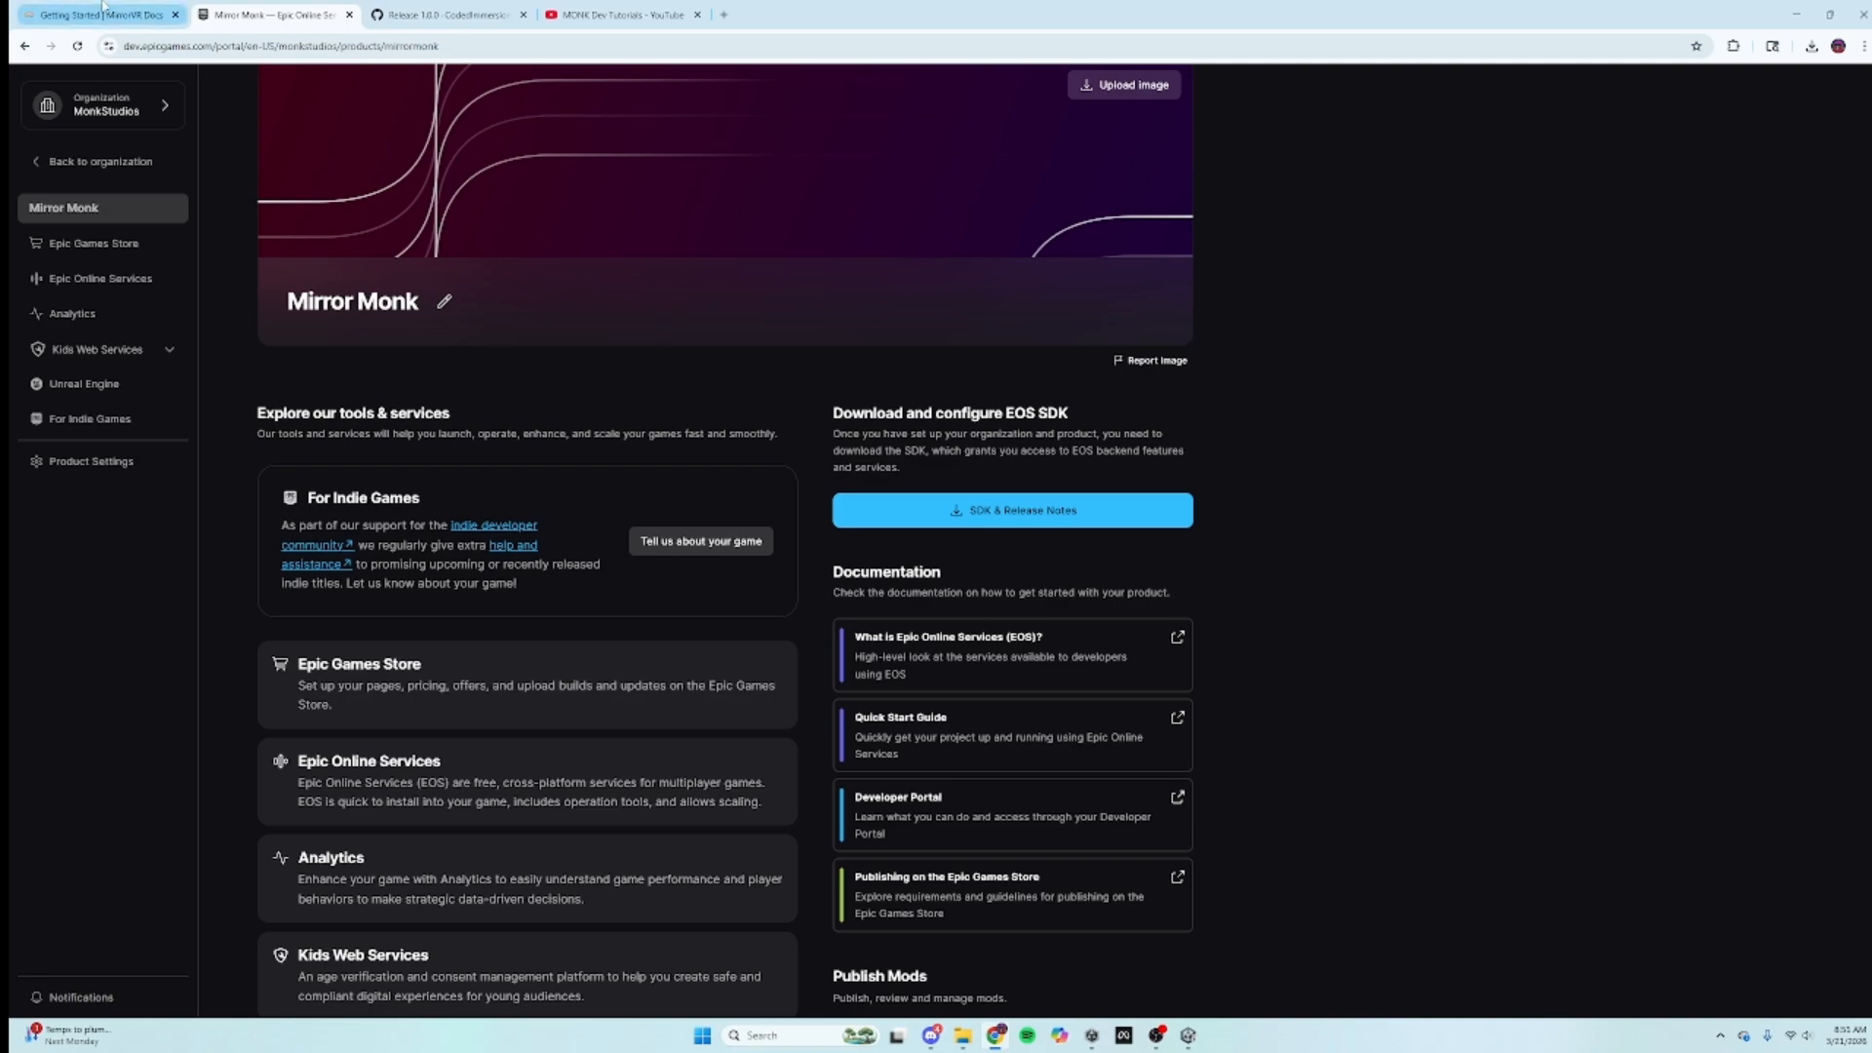
click(102, 15)
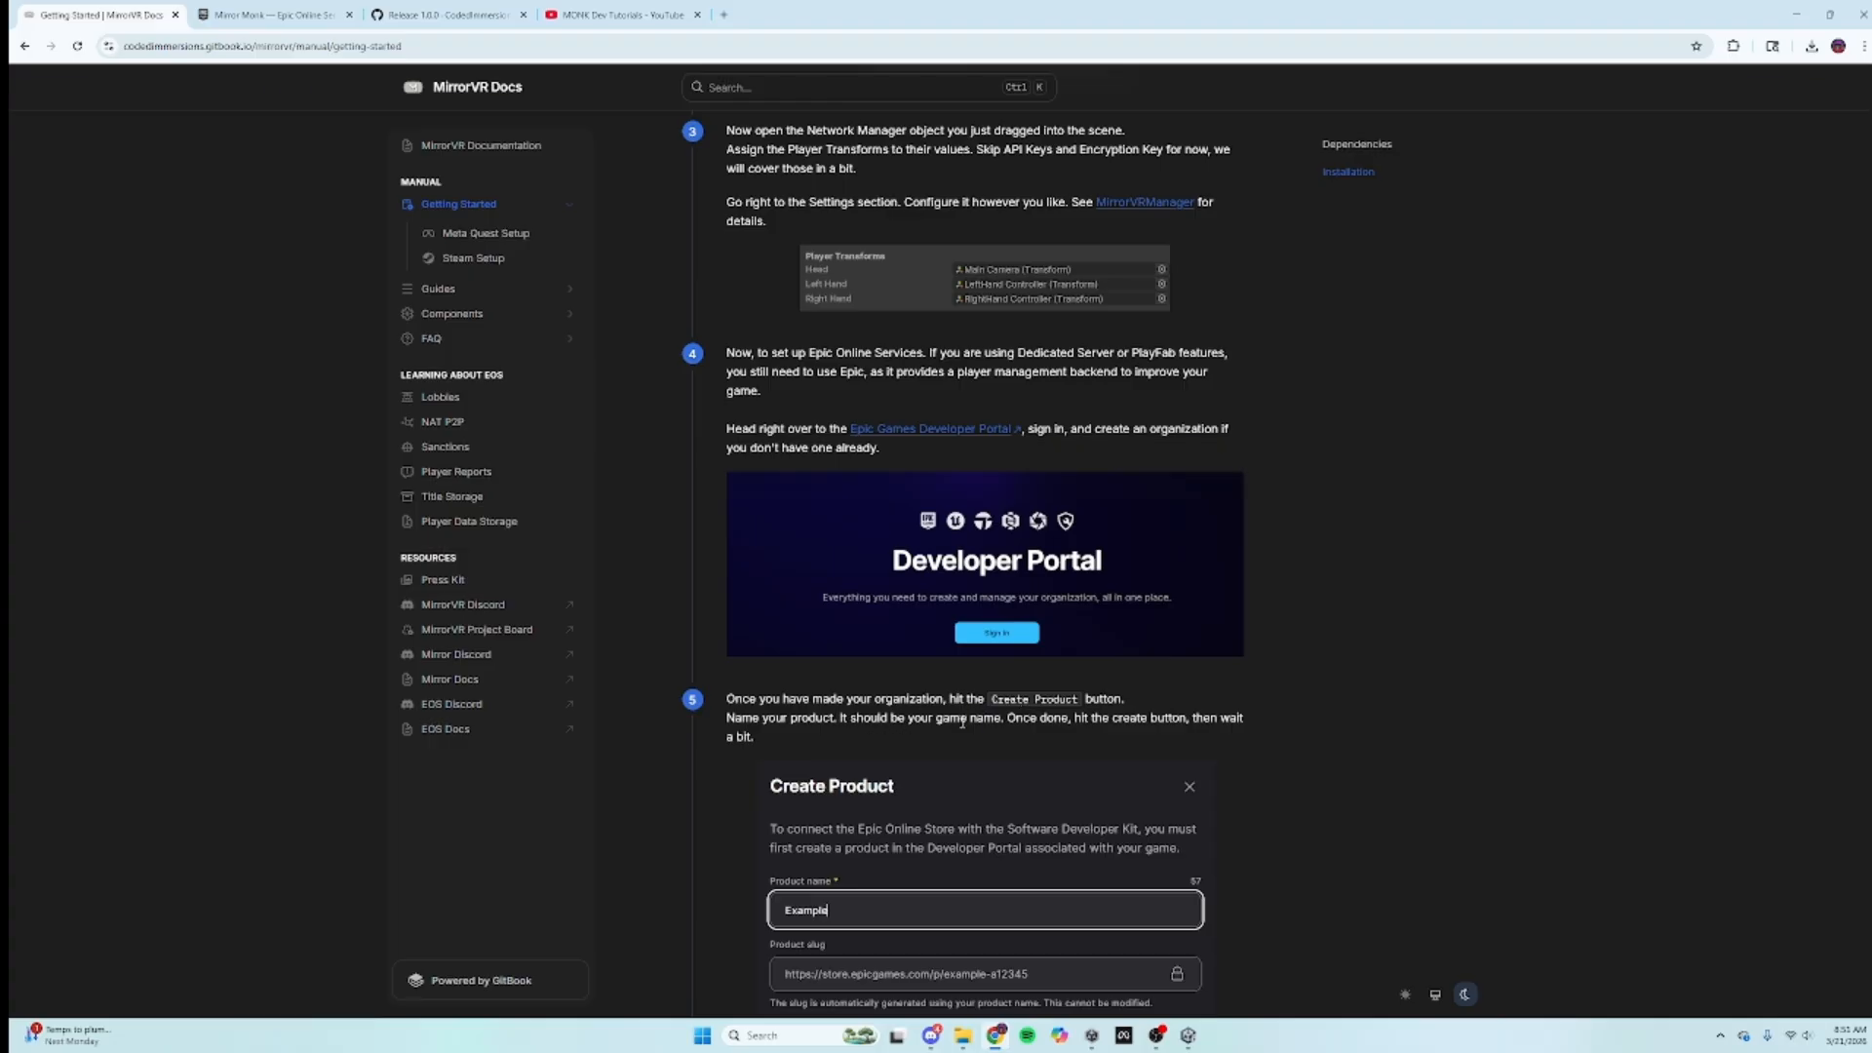
scroll(961, 721, down, 6)
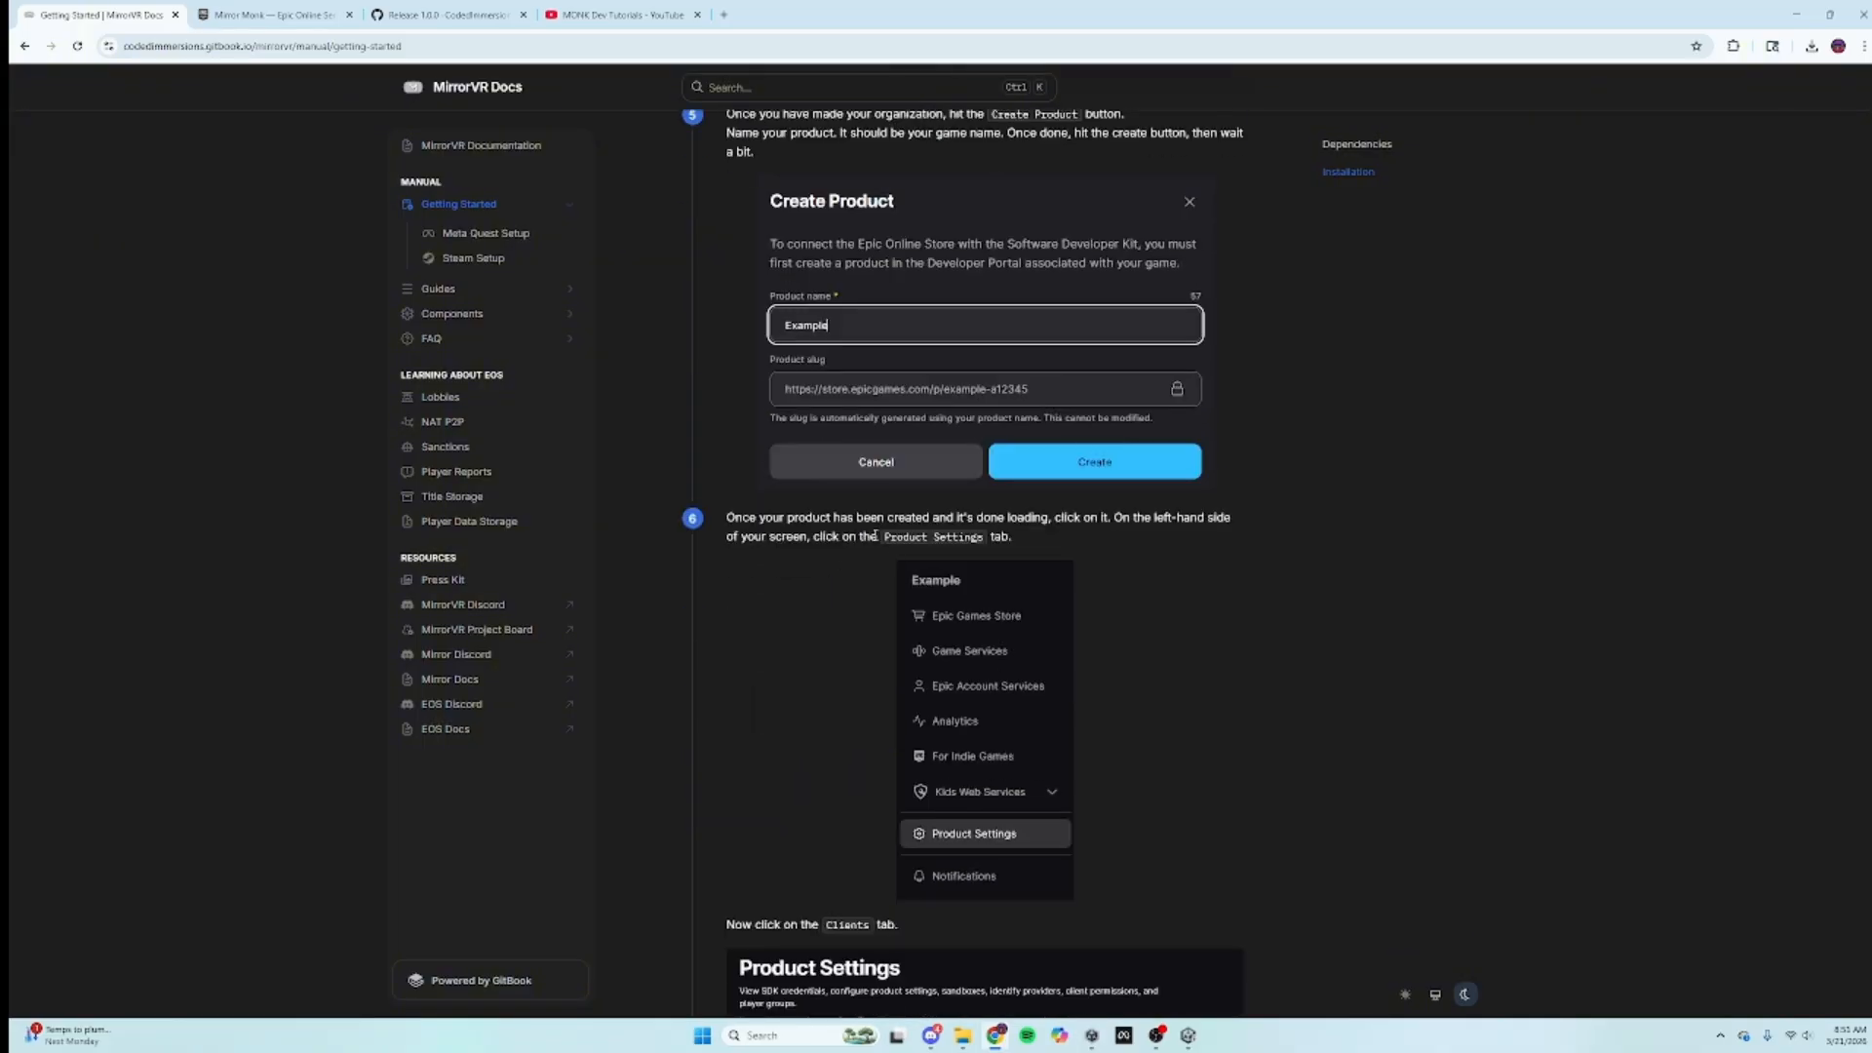
click(268, 15)
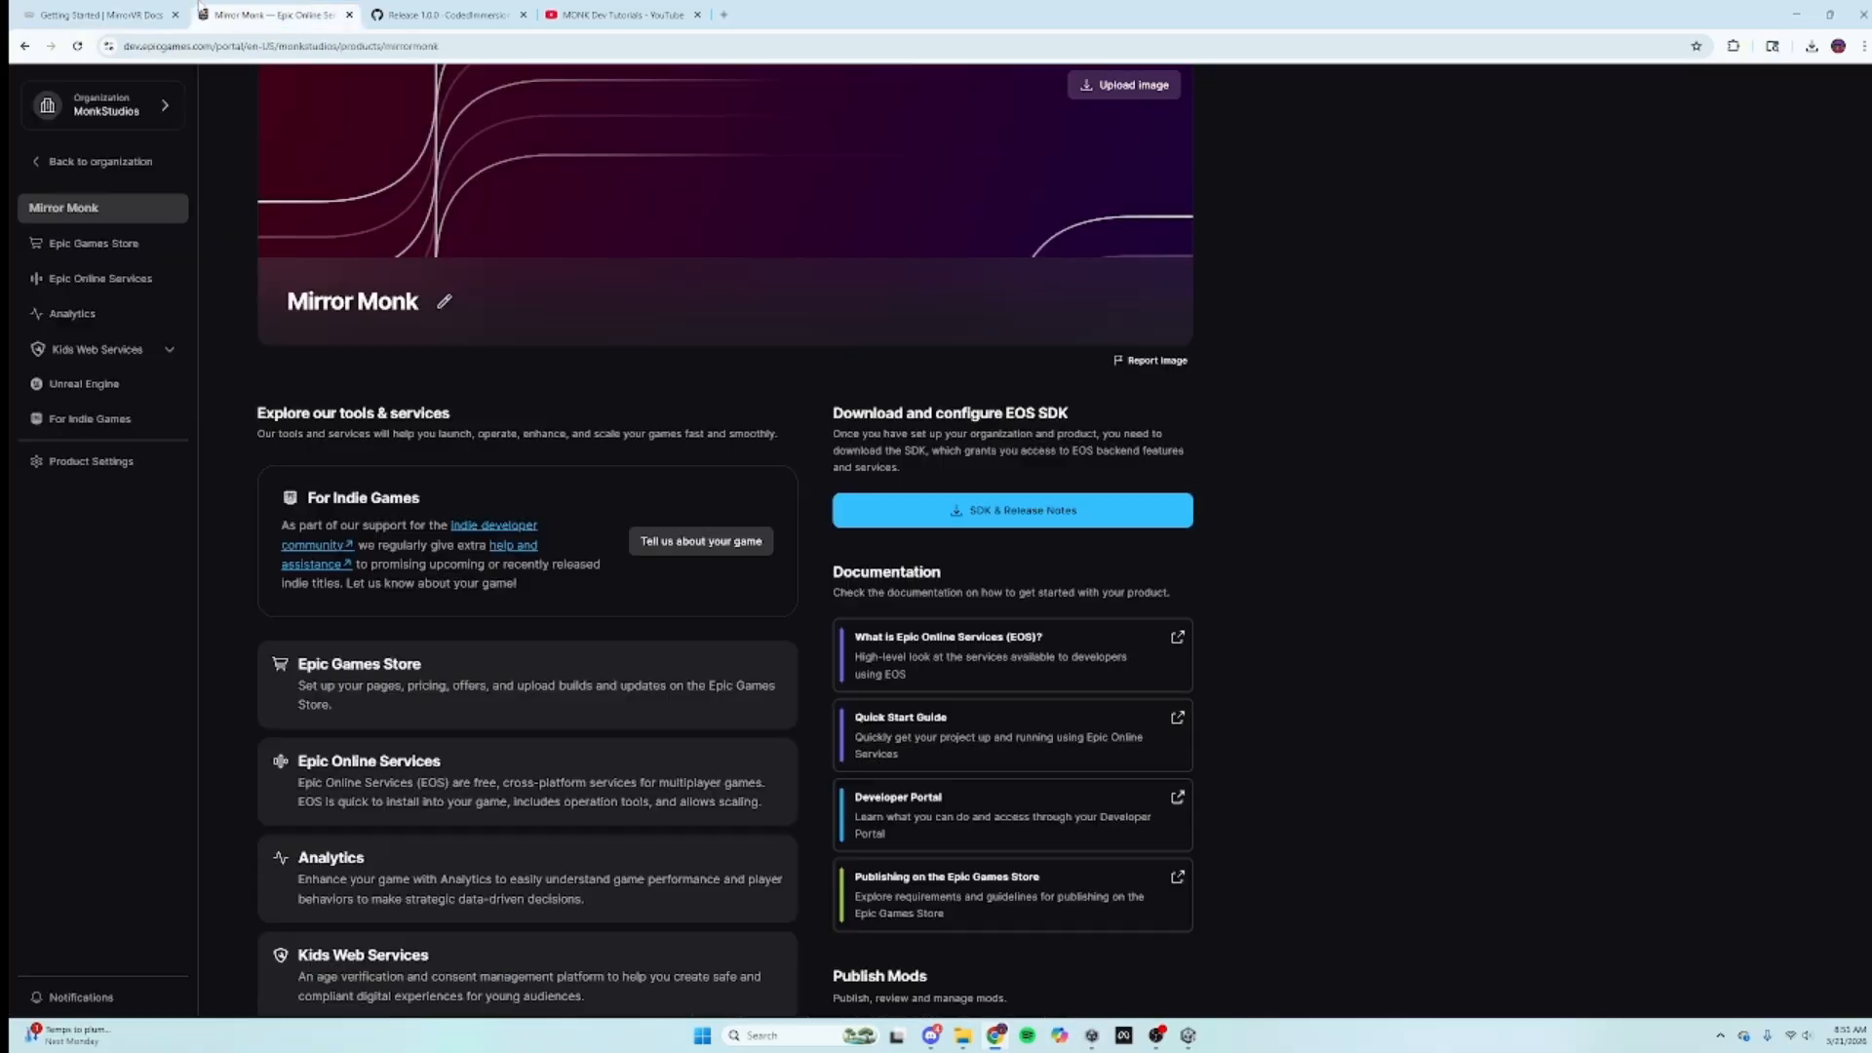
Step: Go to Mirror Monk's Product Settings page, cross-checking the guide along the way
click(128, 459)
key(ctrl+shift+Tab)
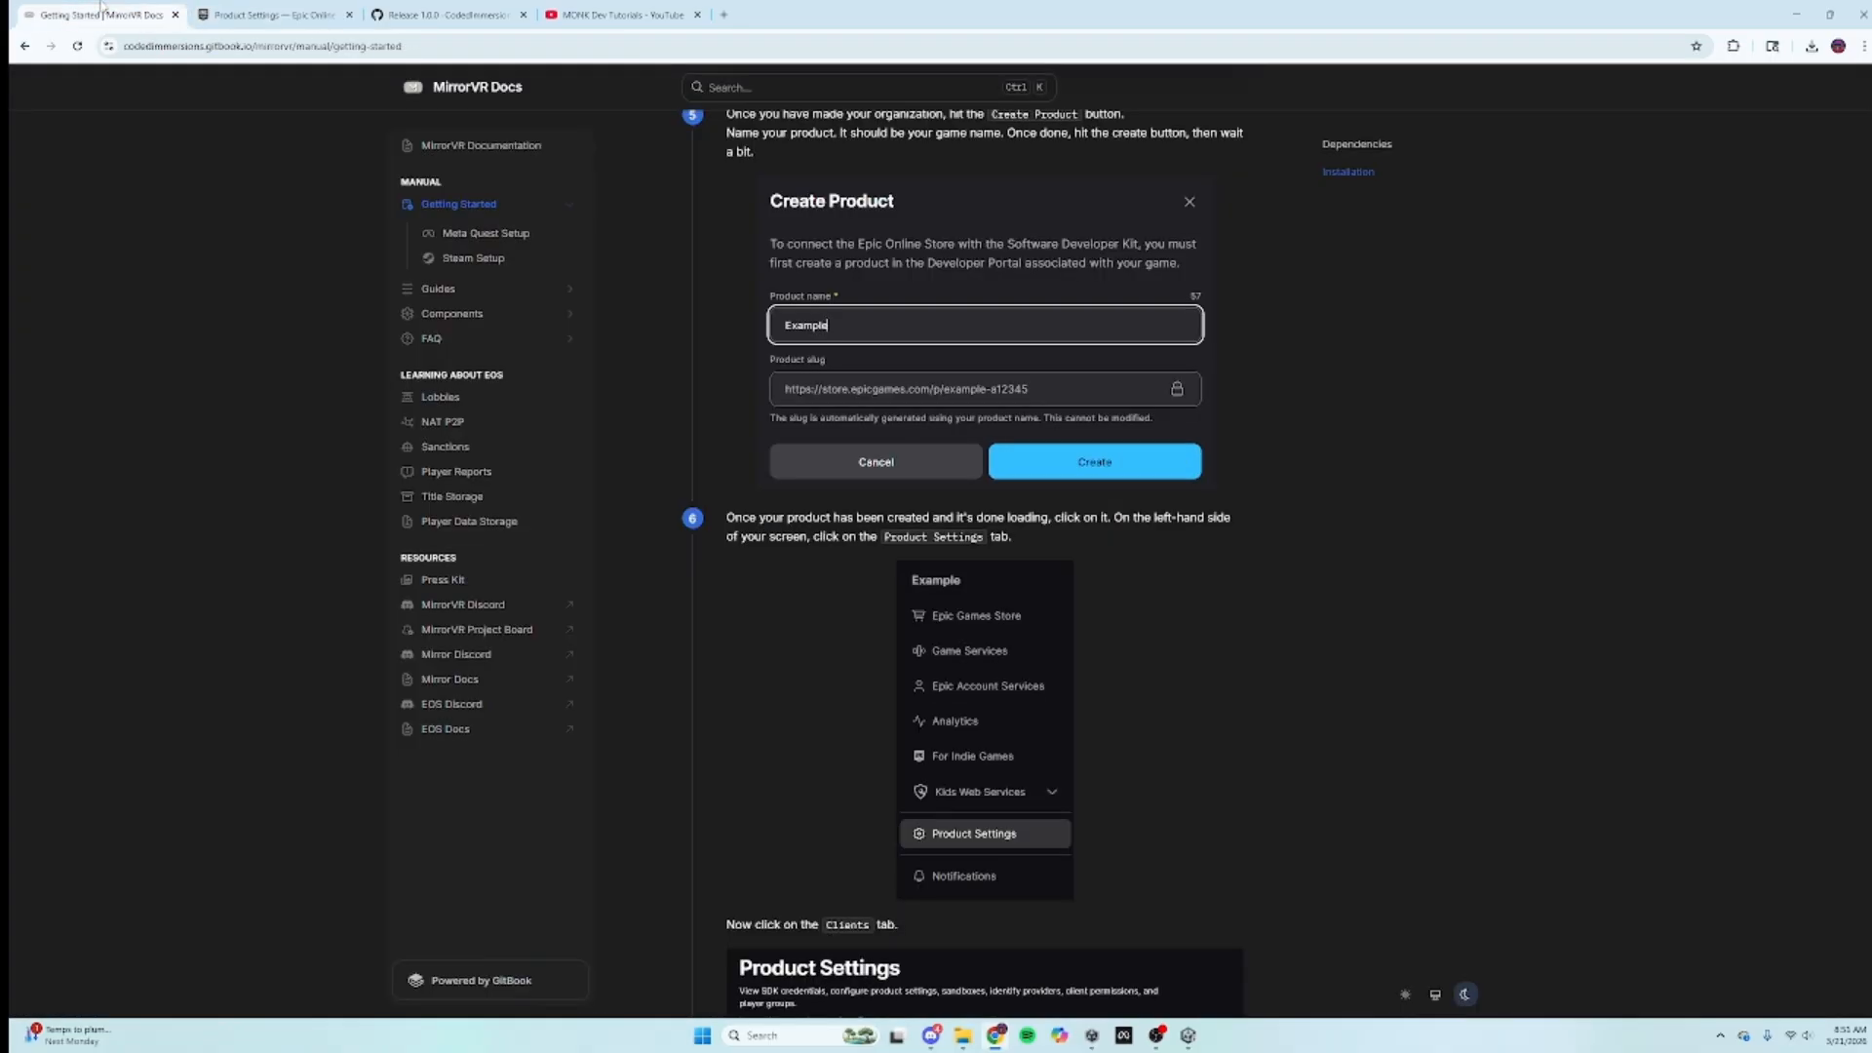
scroll(1128, 838, down, 5)
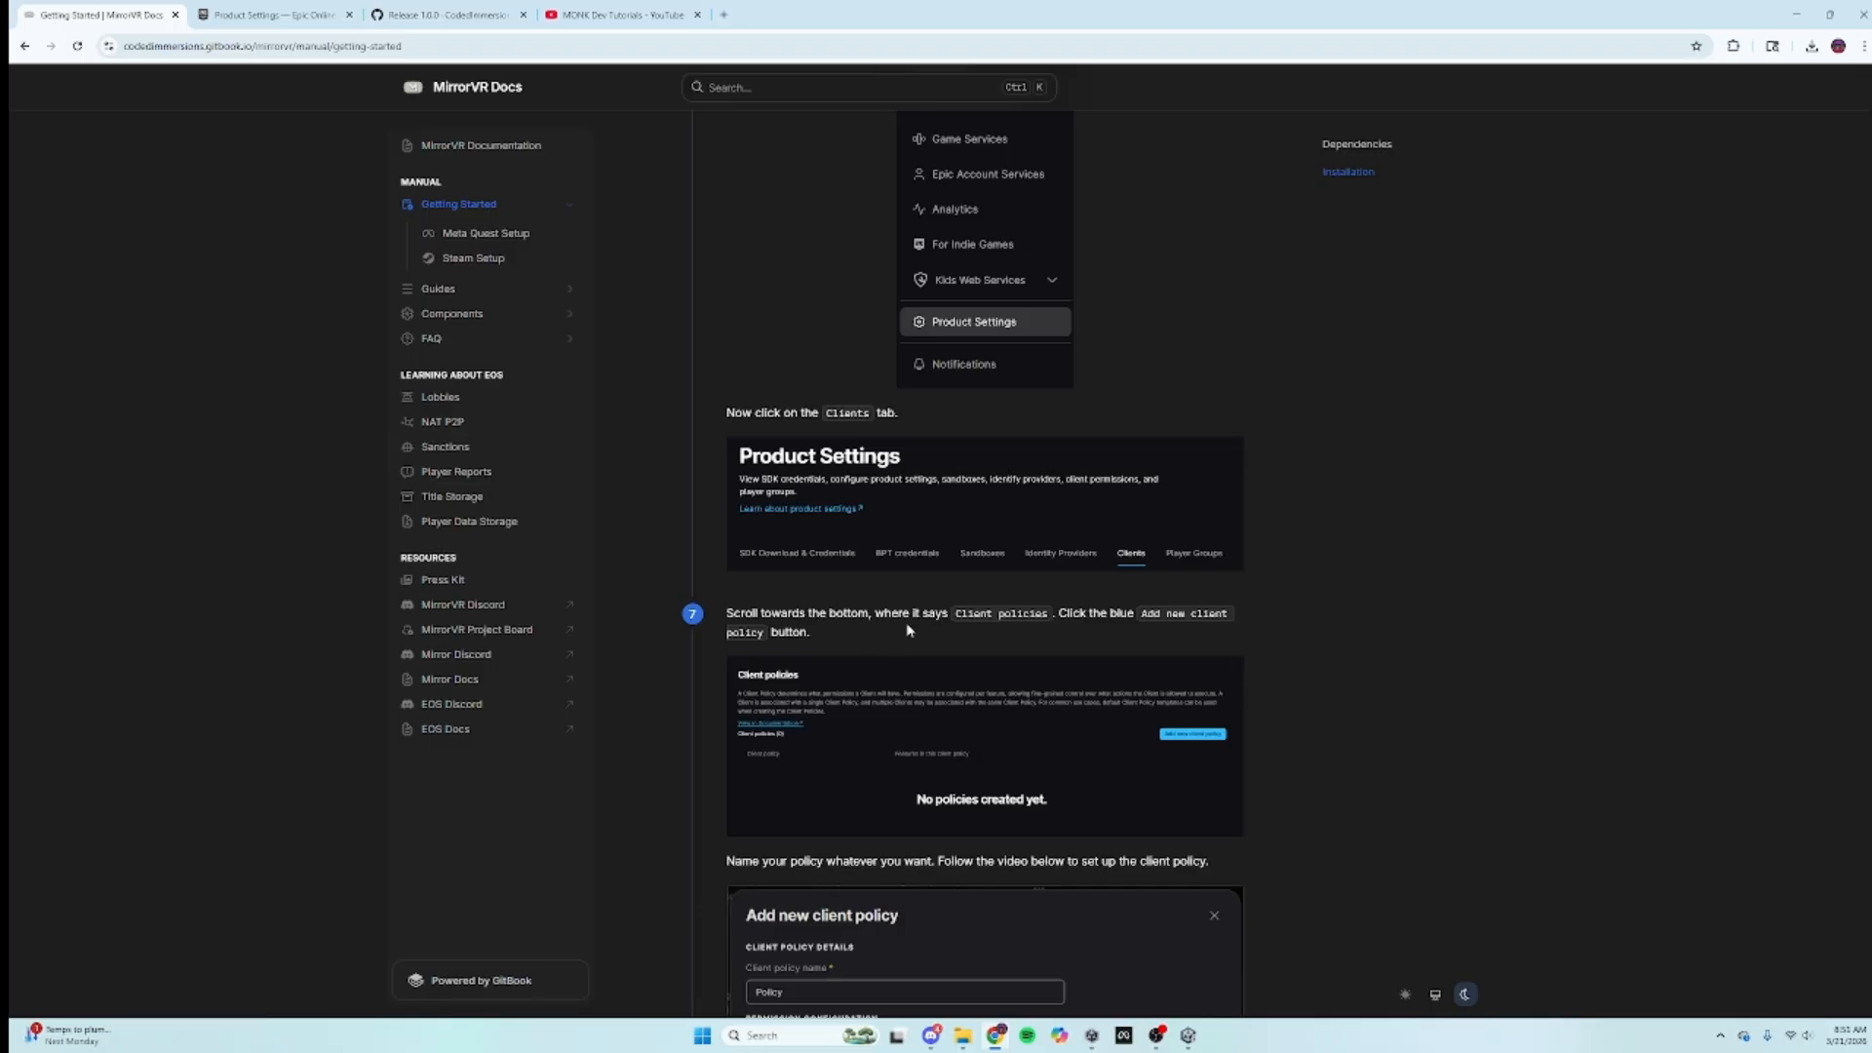
click(322, 15)
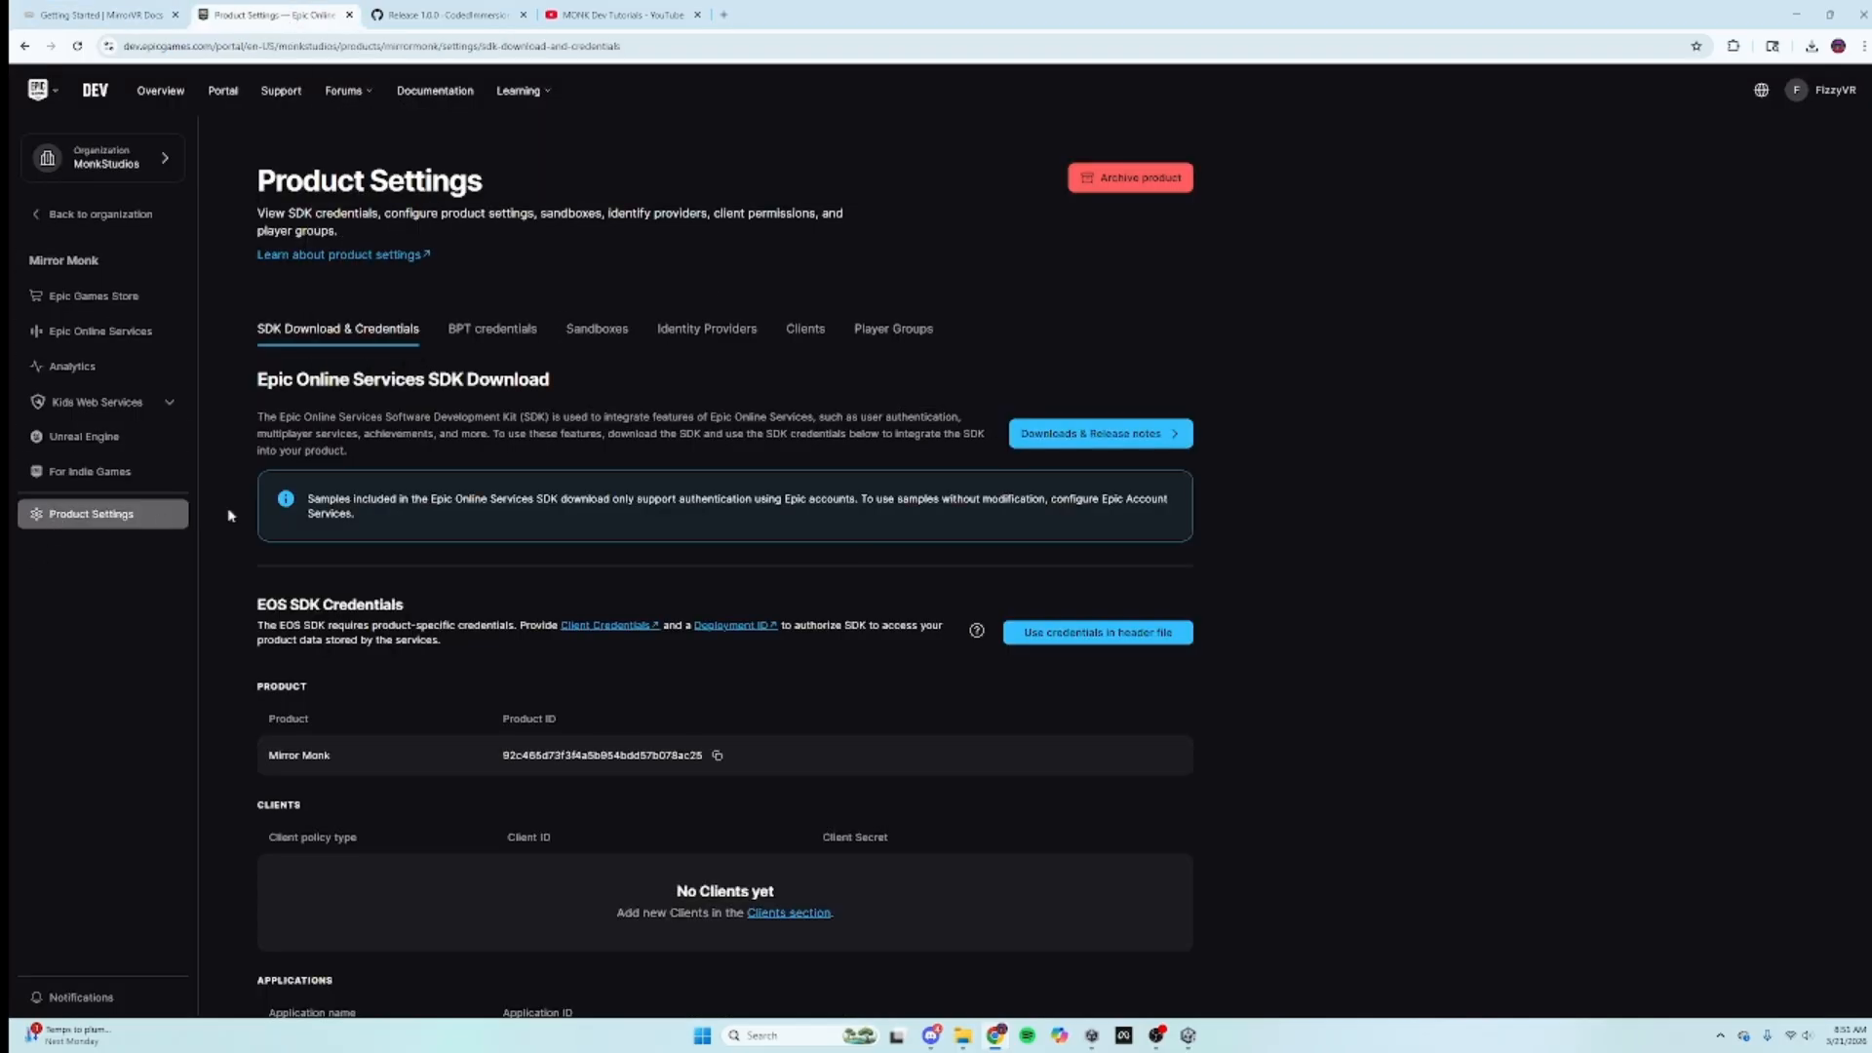
Step: Under Clients, start a new client policy named 'Mirror Monk Policy'
click(805, 329)
scroll(1067, 745, down, 1)
scroll(1068, 745, down, 5)
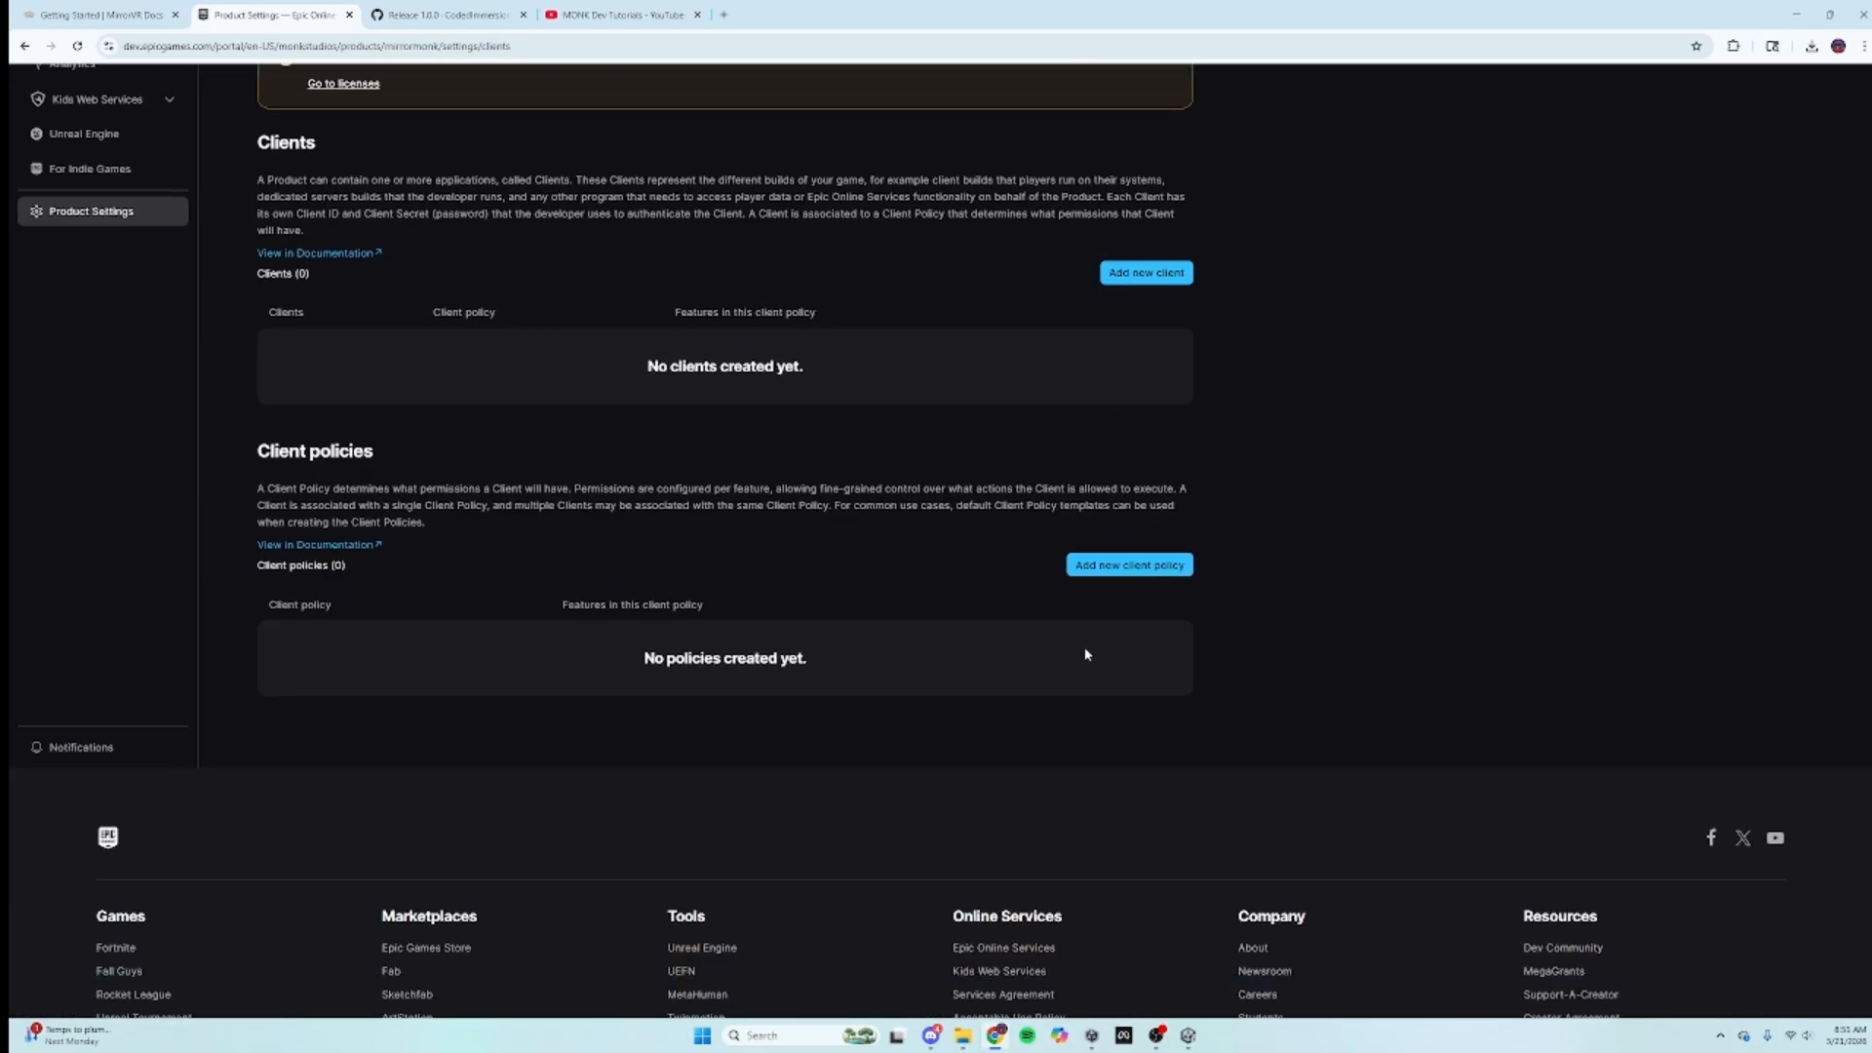
click(1082, 568)
click(1364, 204)
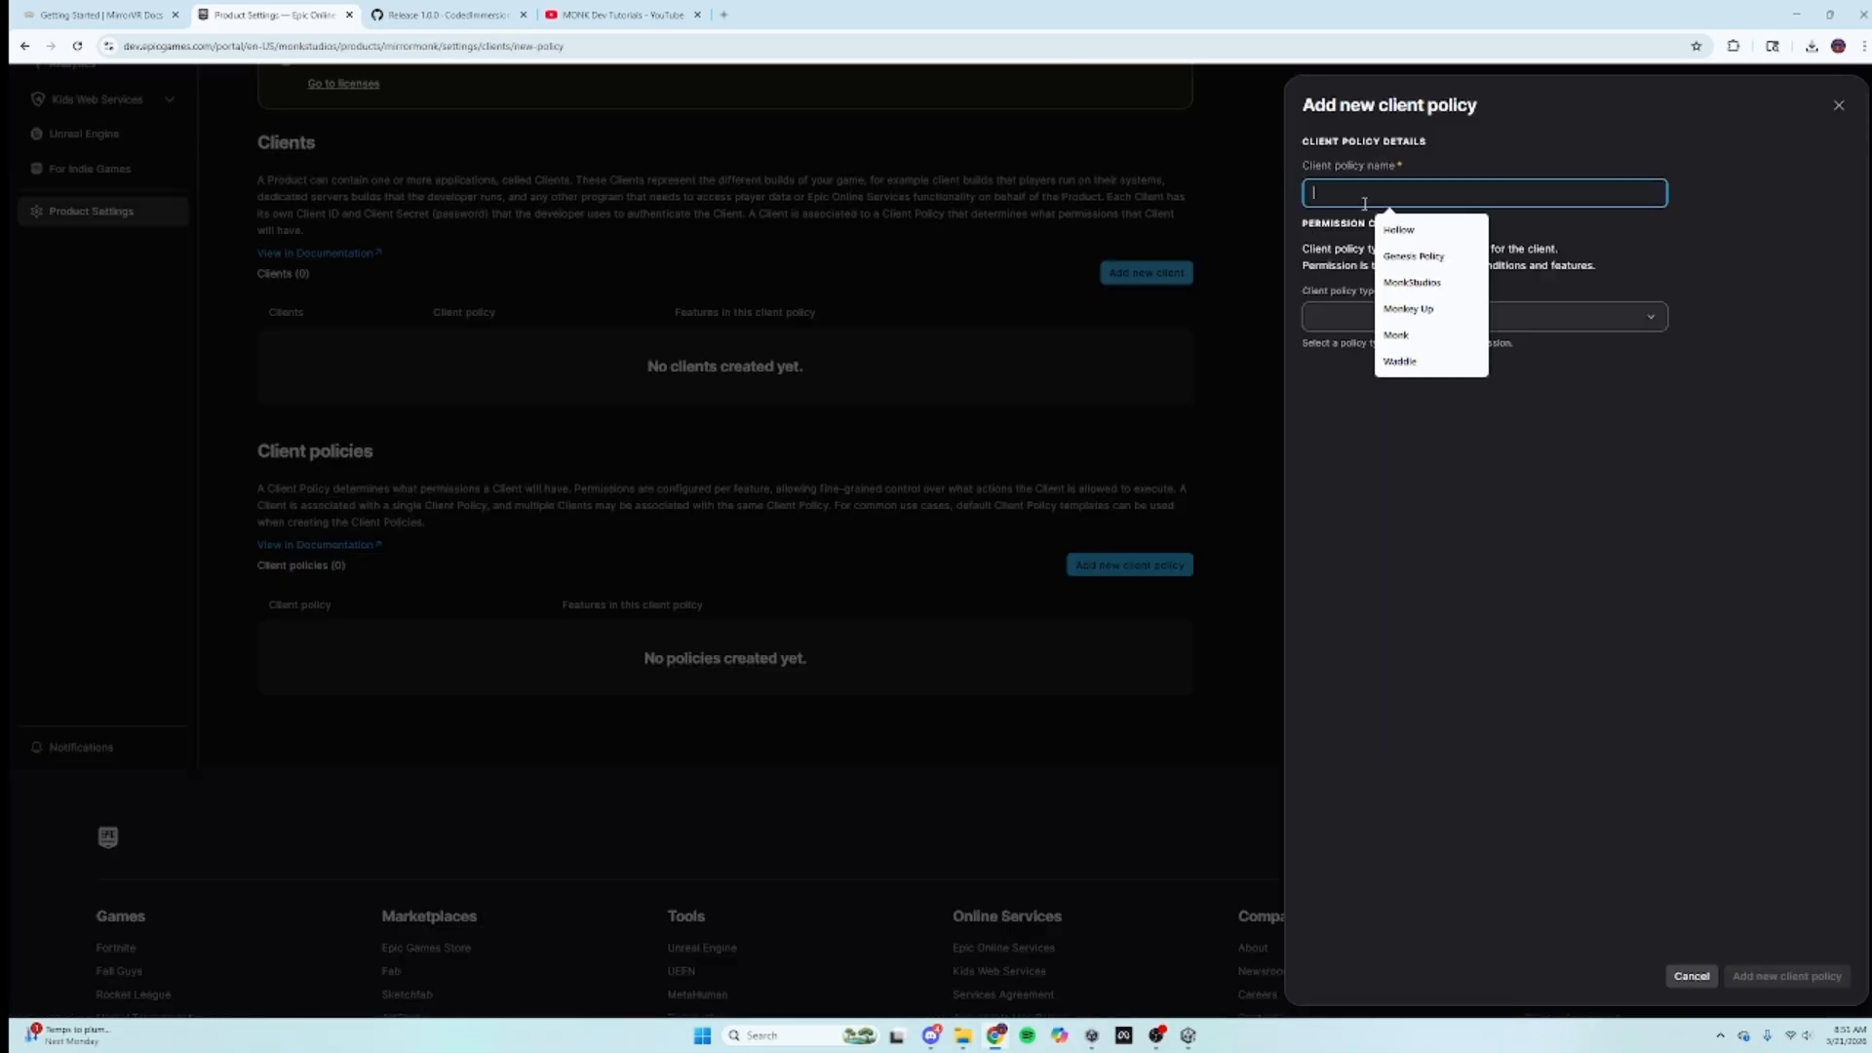
text(Mir)
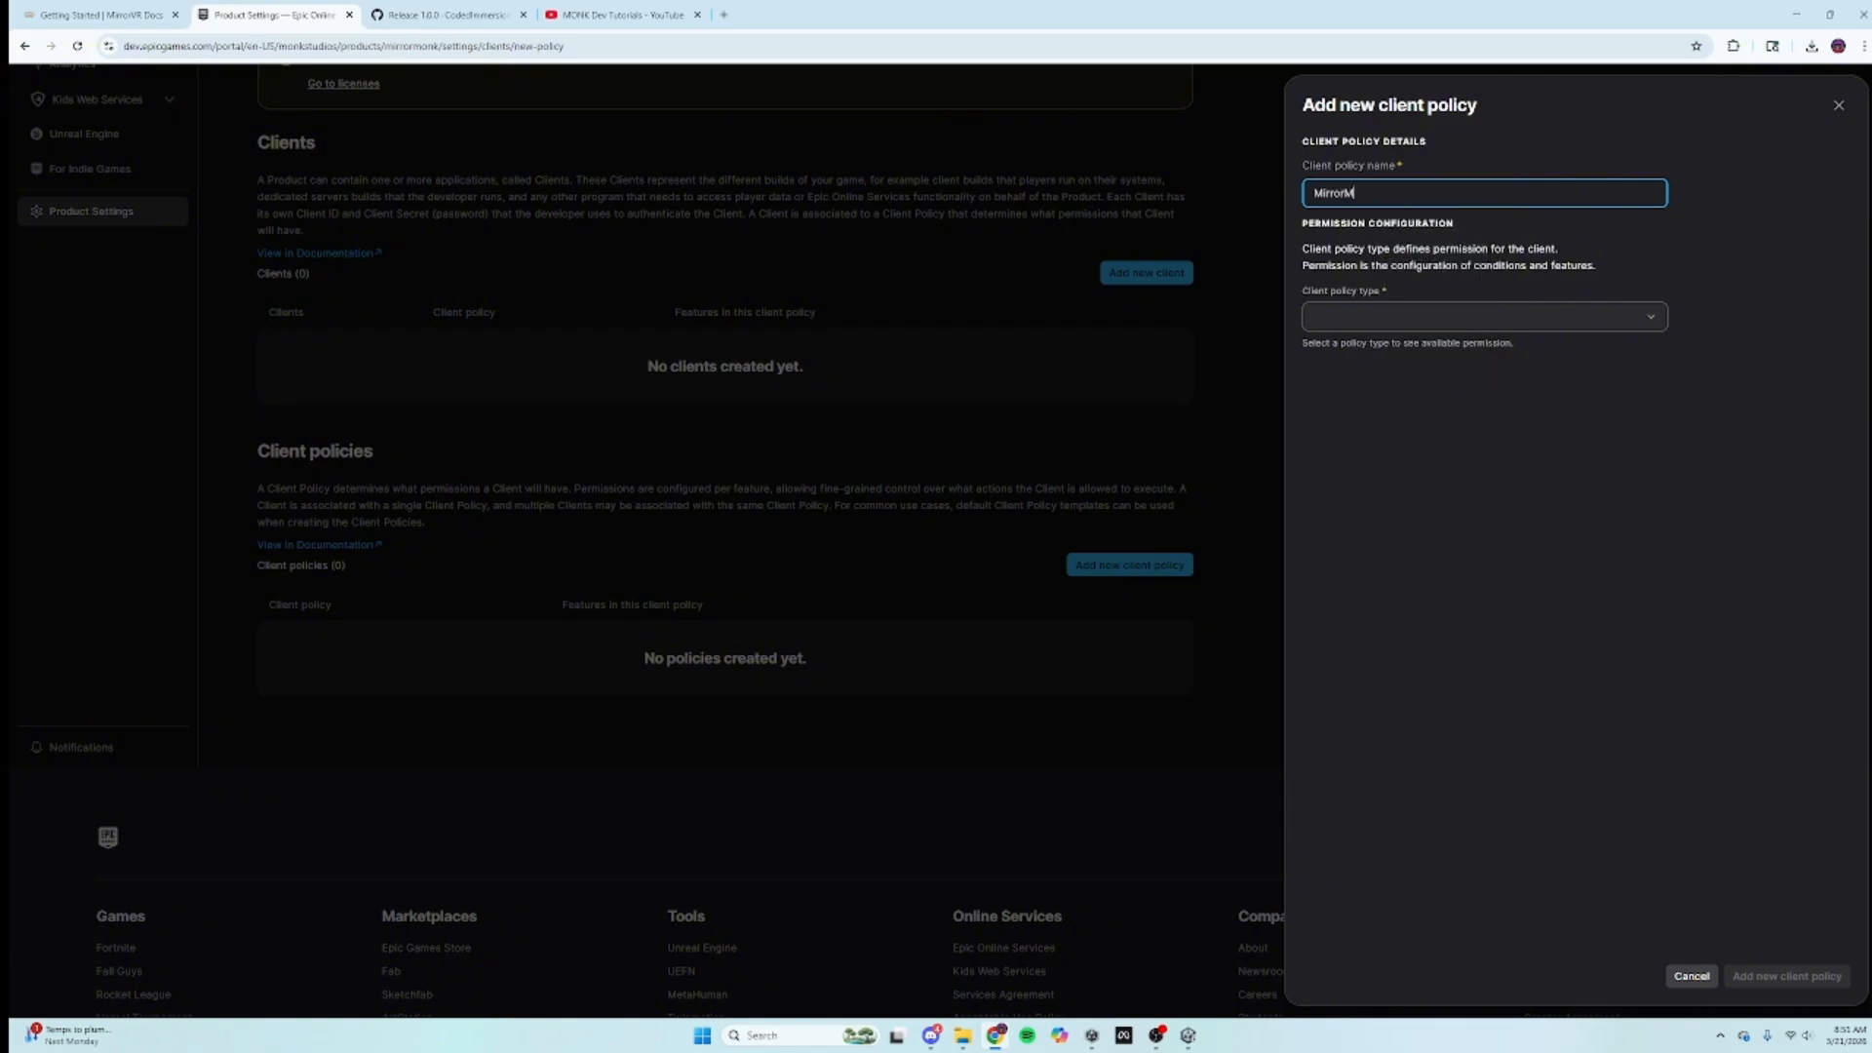
text(ror Monk Policy)
Step: Set the policy type to Custom and inspect the Connect and Achievements actions
click(1489, 317)
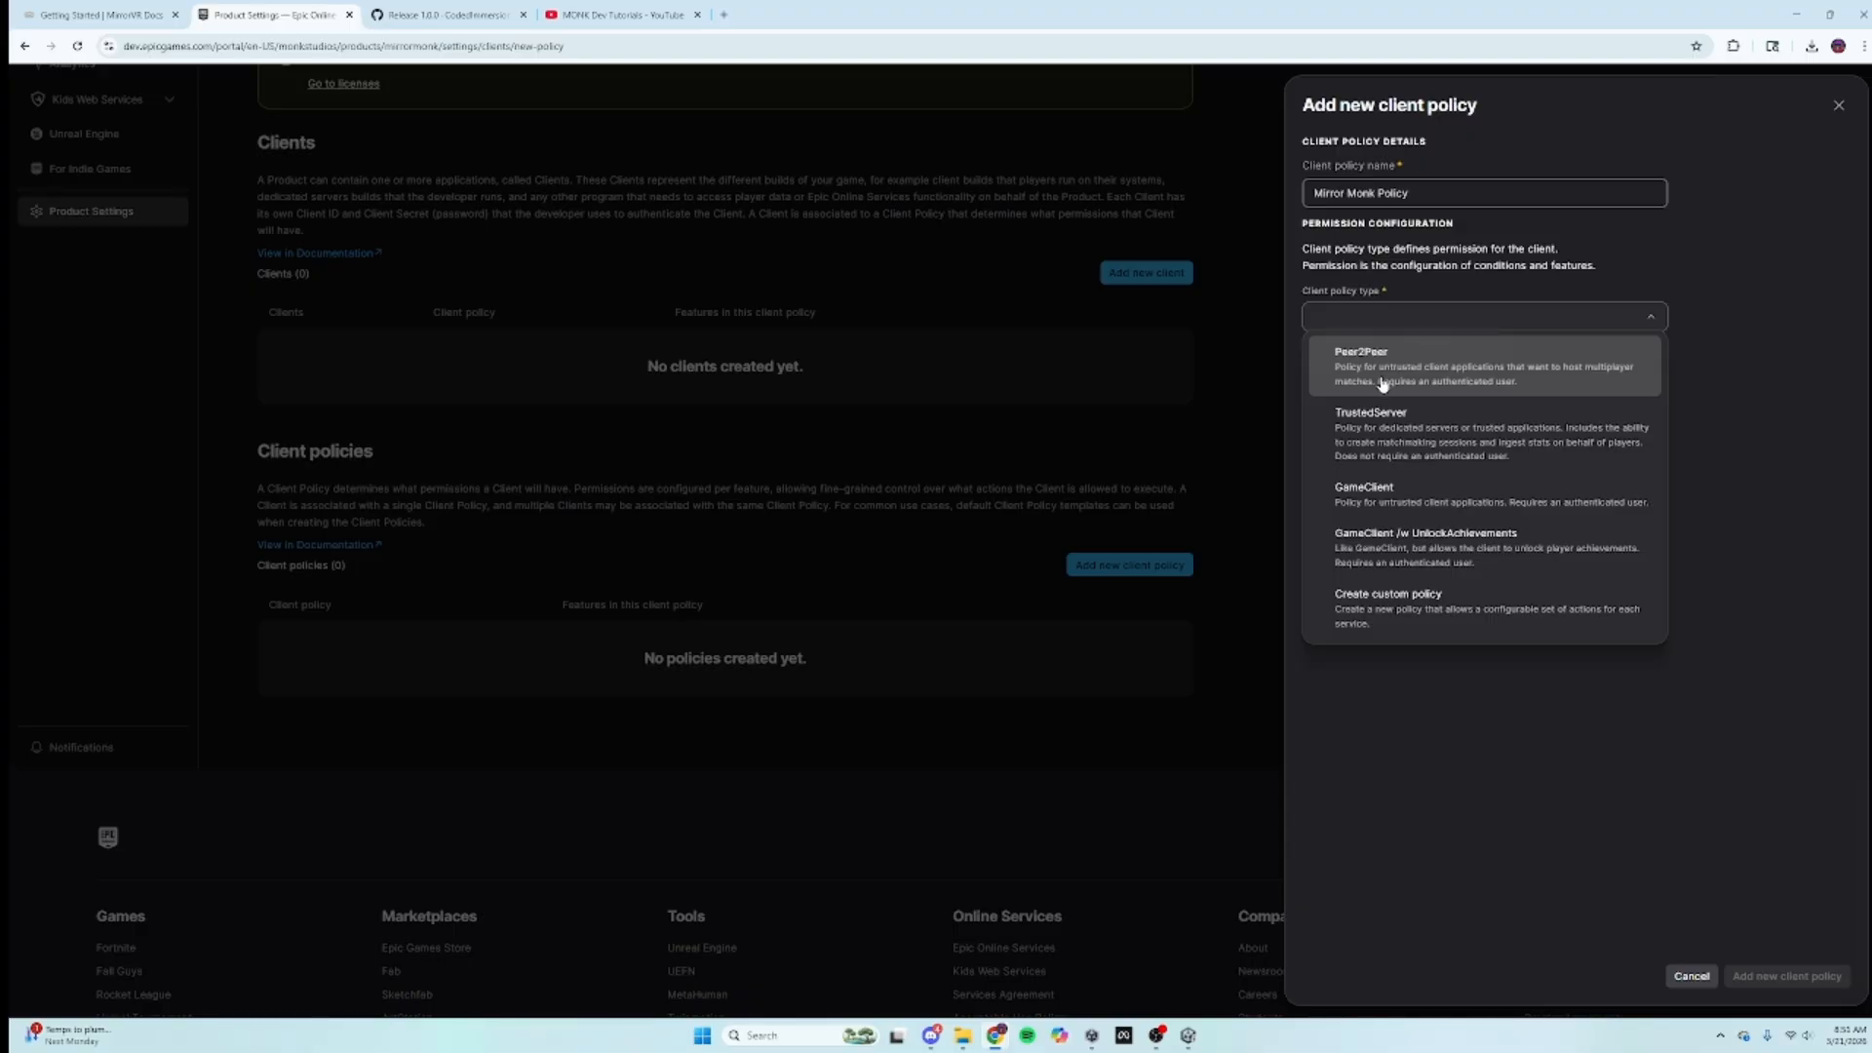
click(1379, 386)
click(1482, 317)
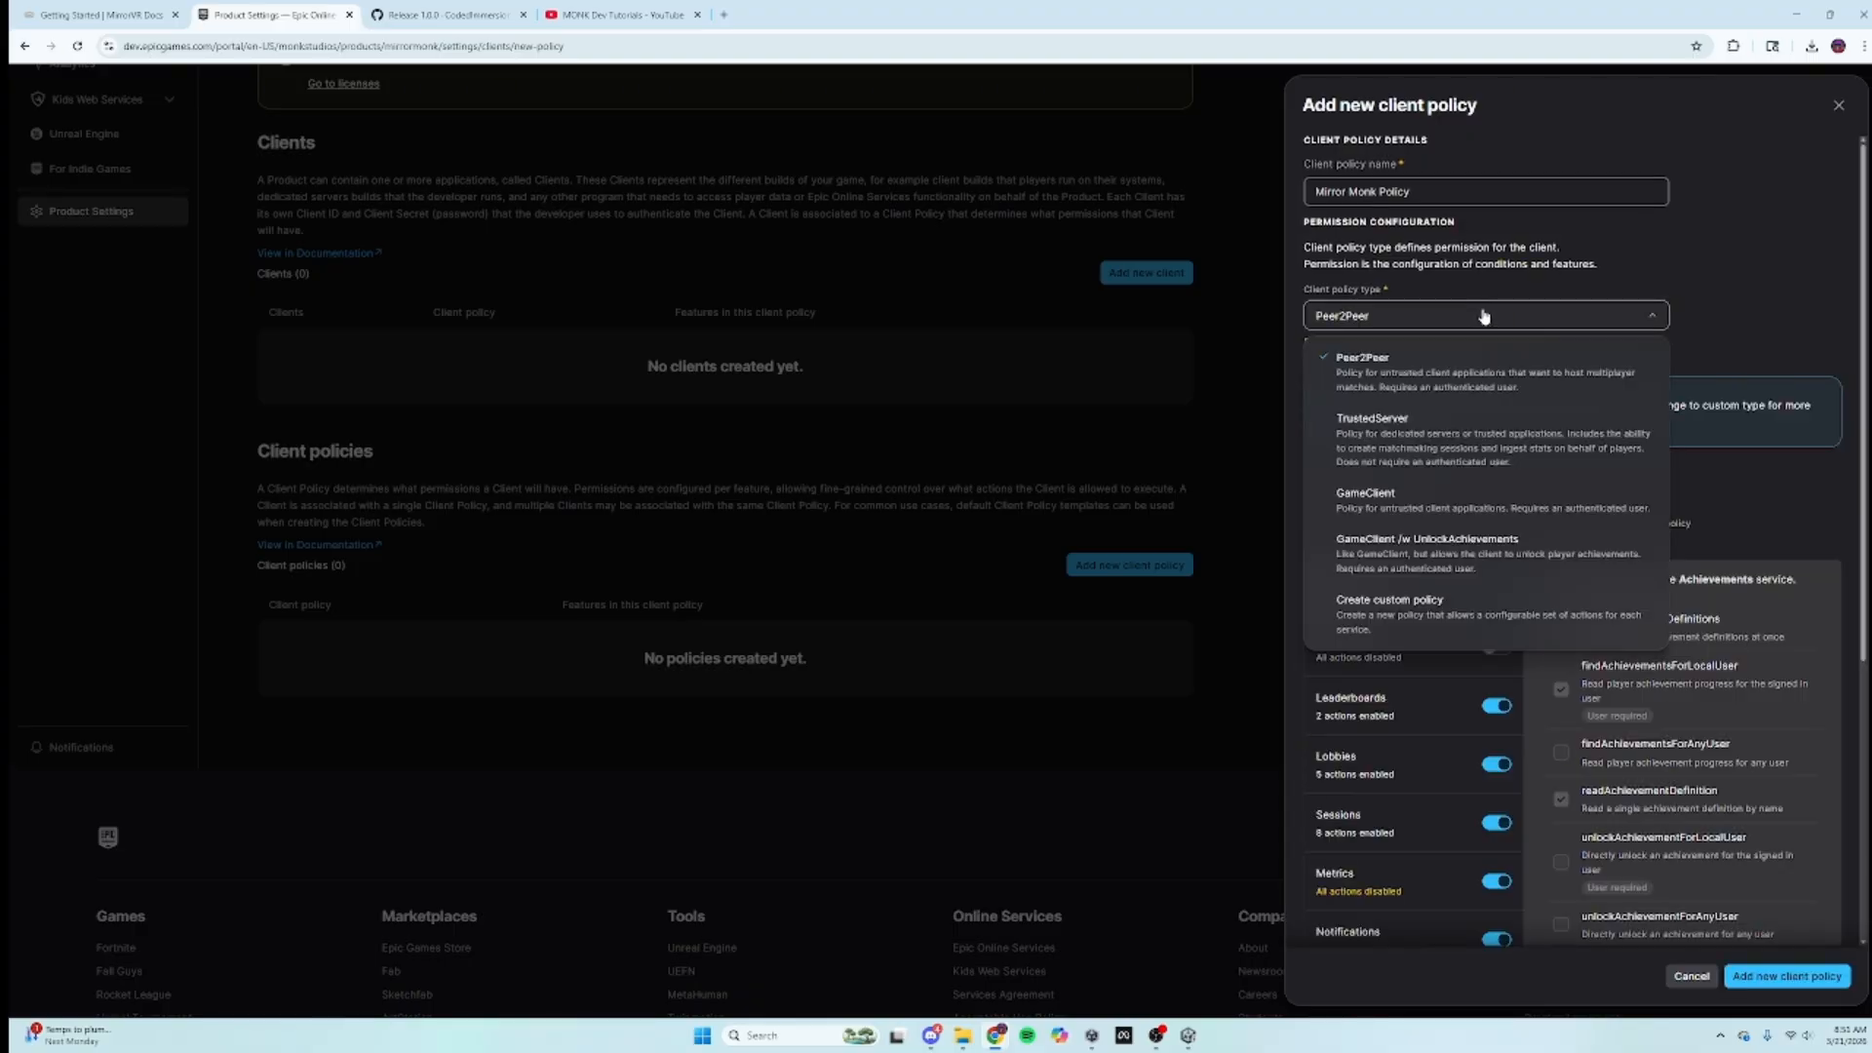
click(1450, 606)
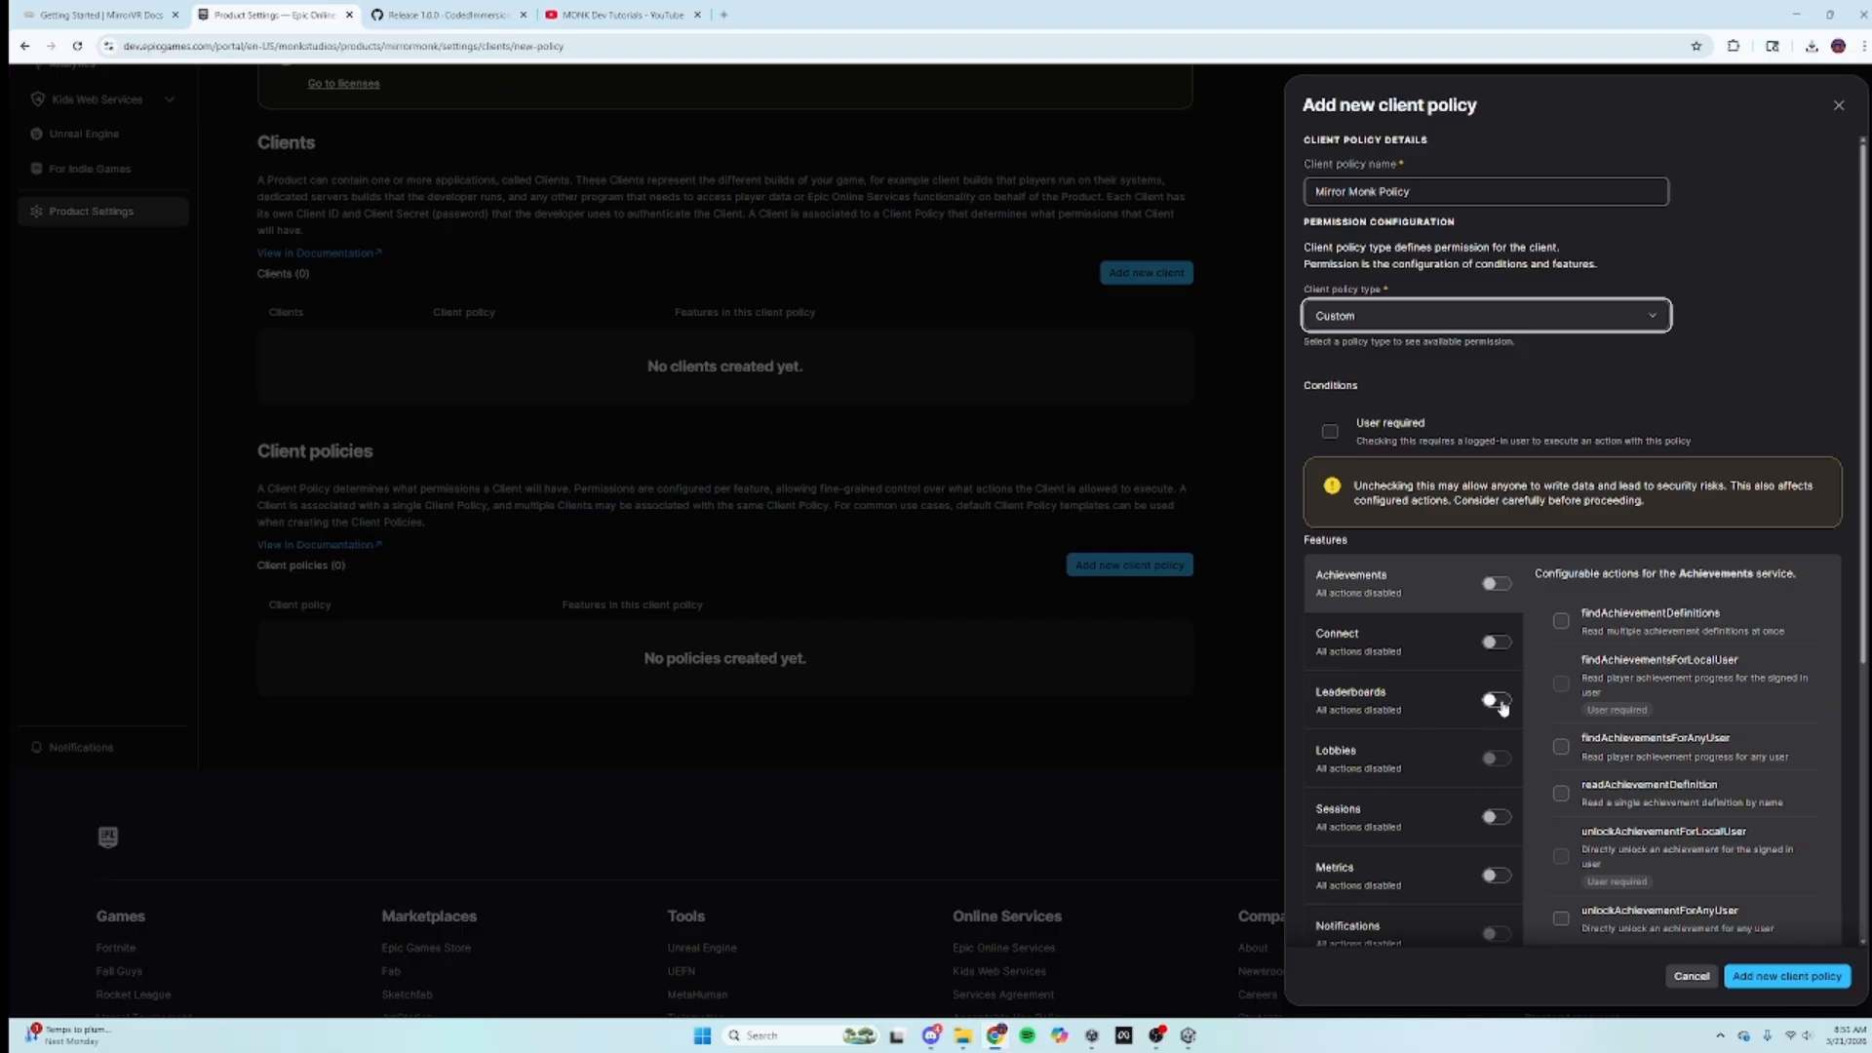
scroll(1521, 582, down, 3)
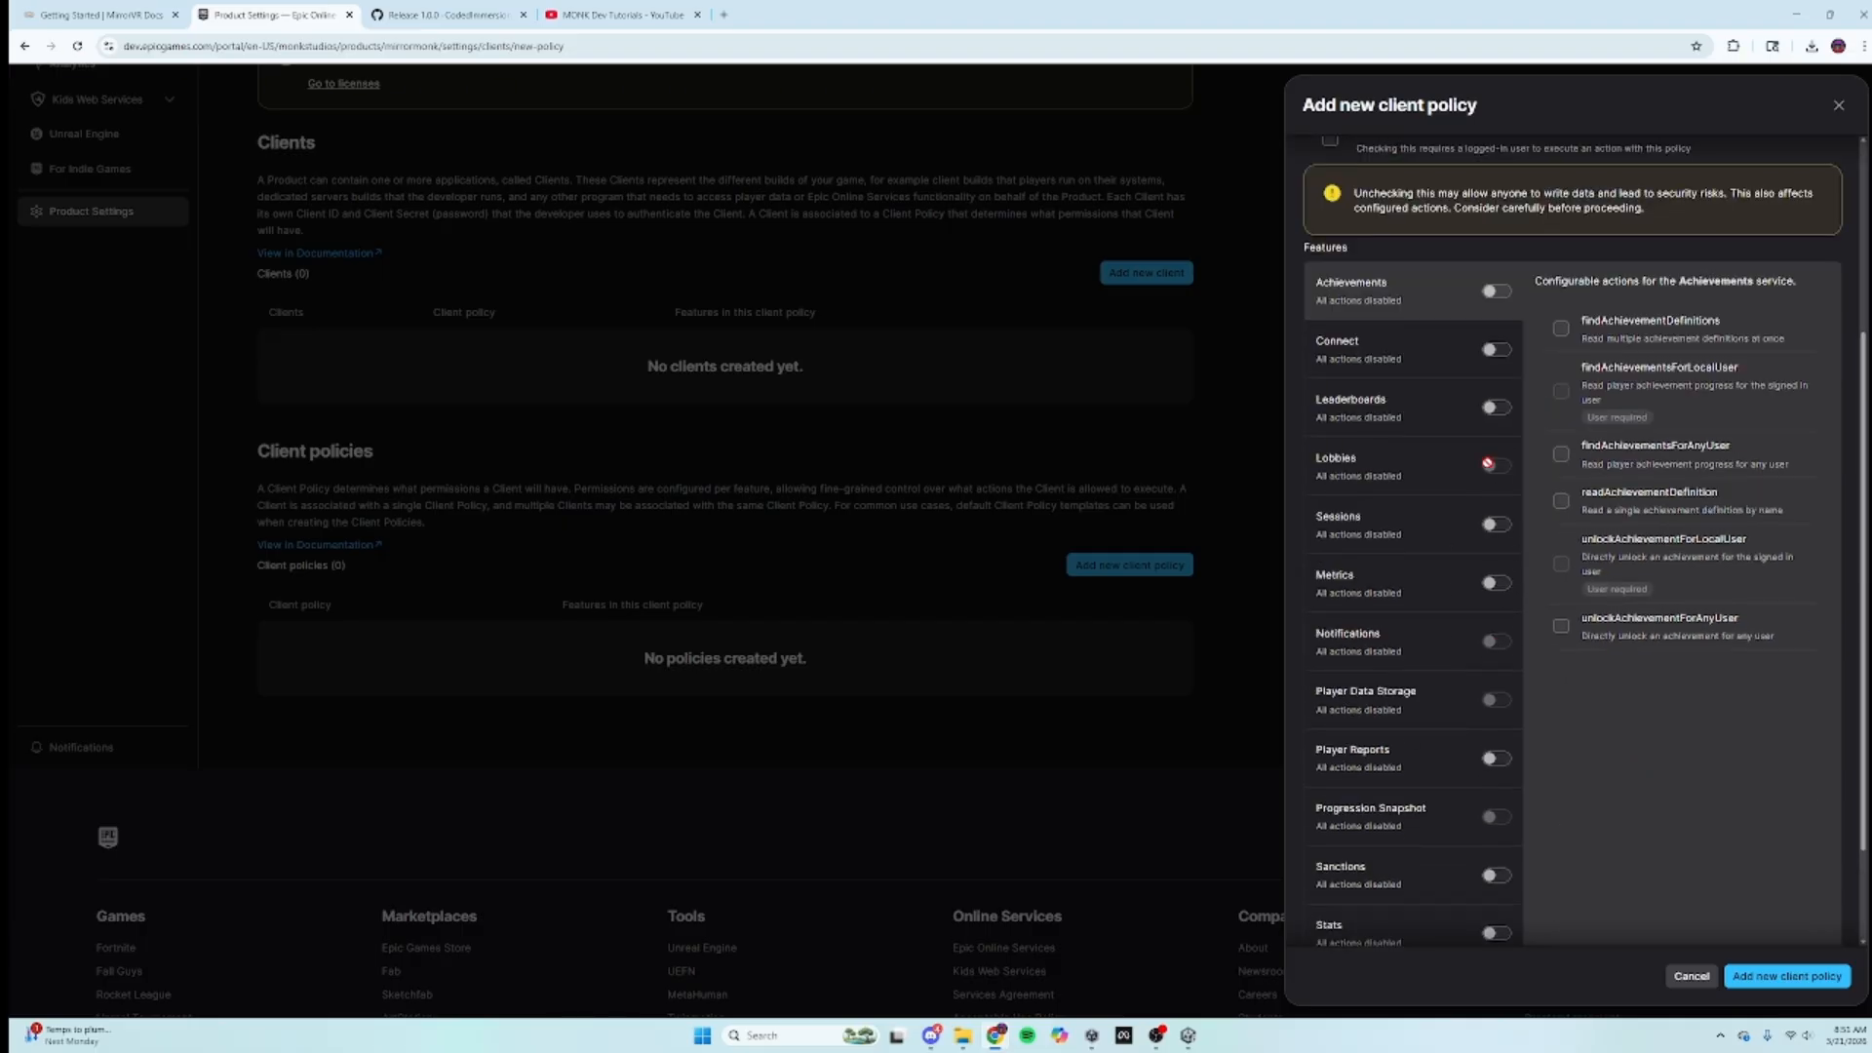
click(1337, 347)
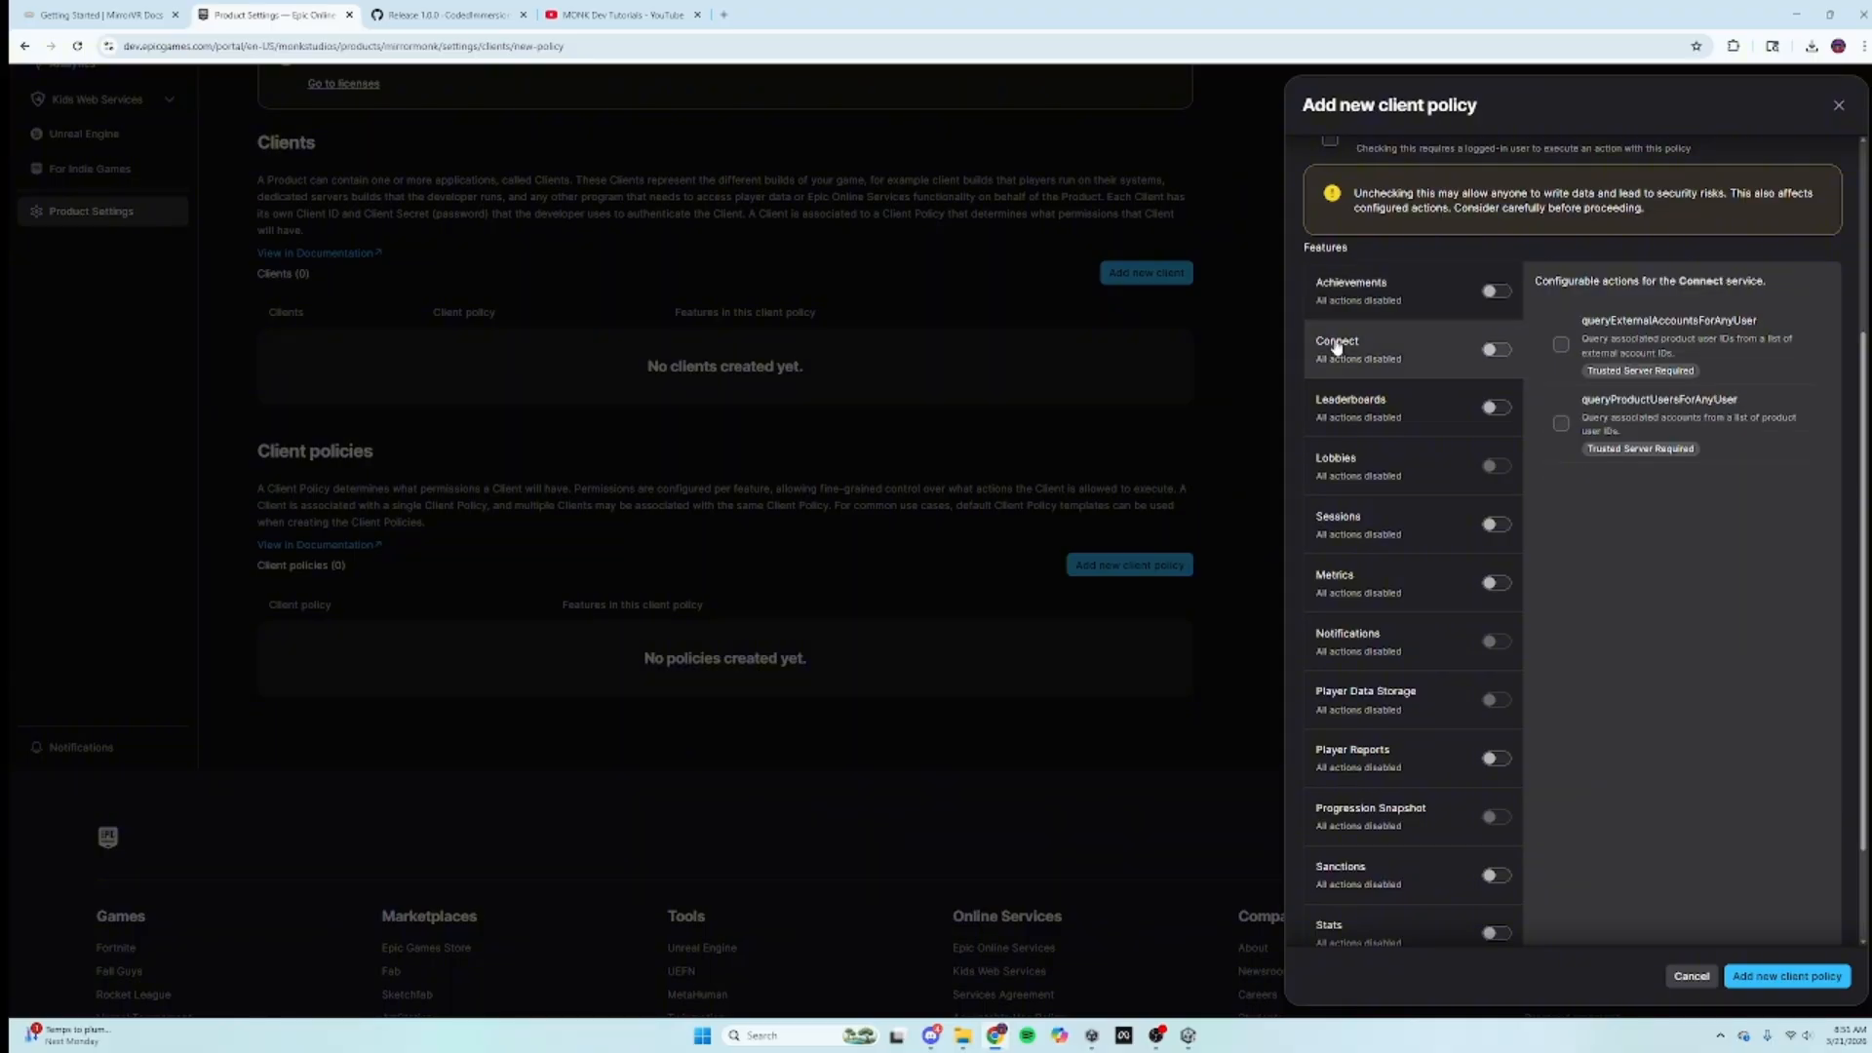
click(1387, 285)
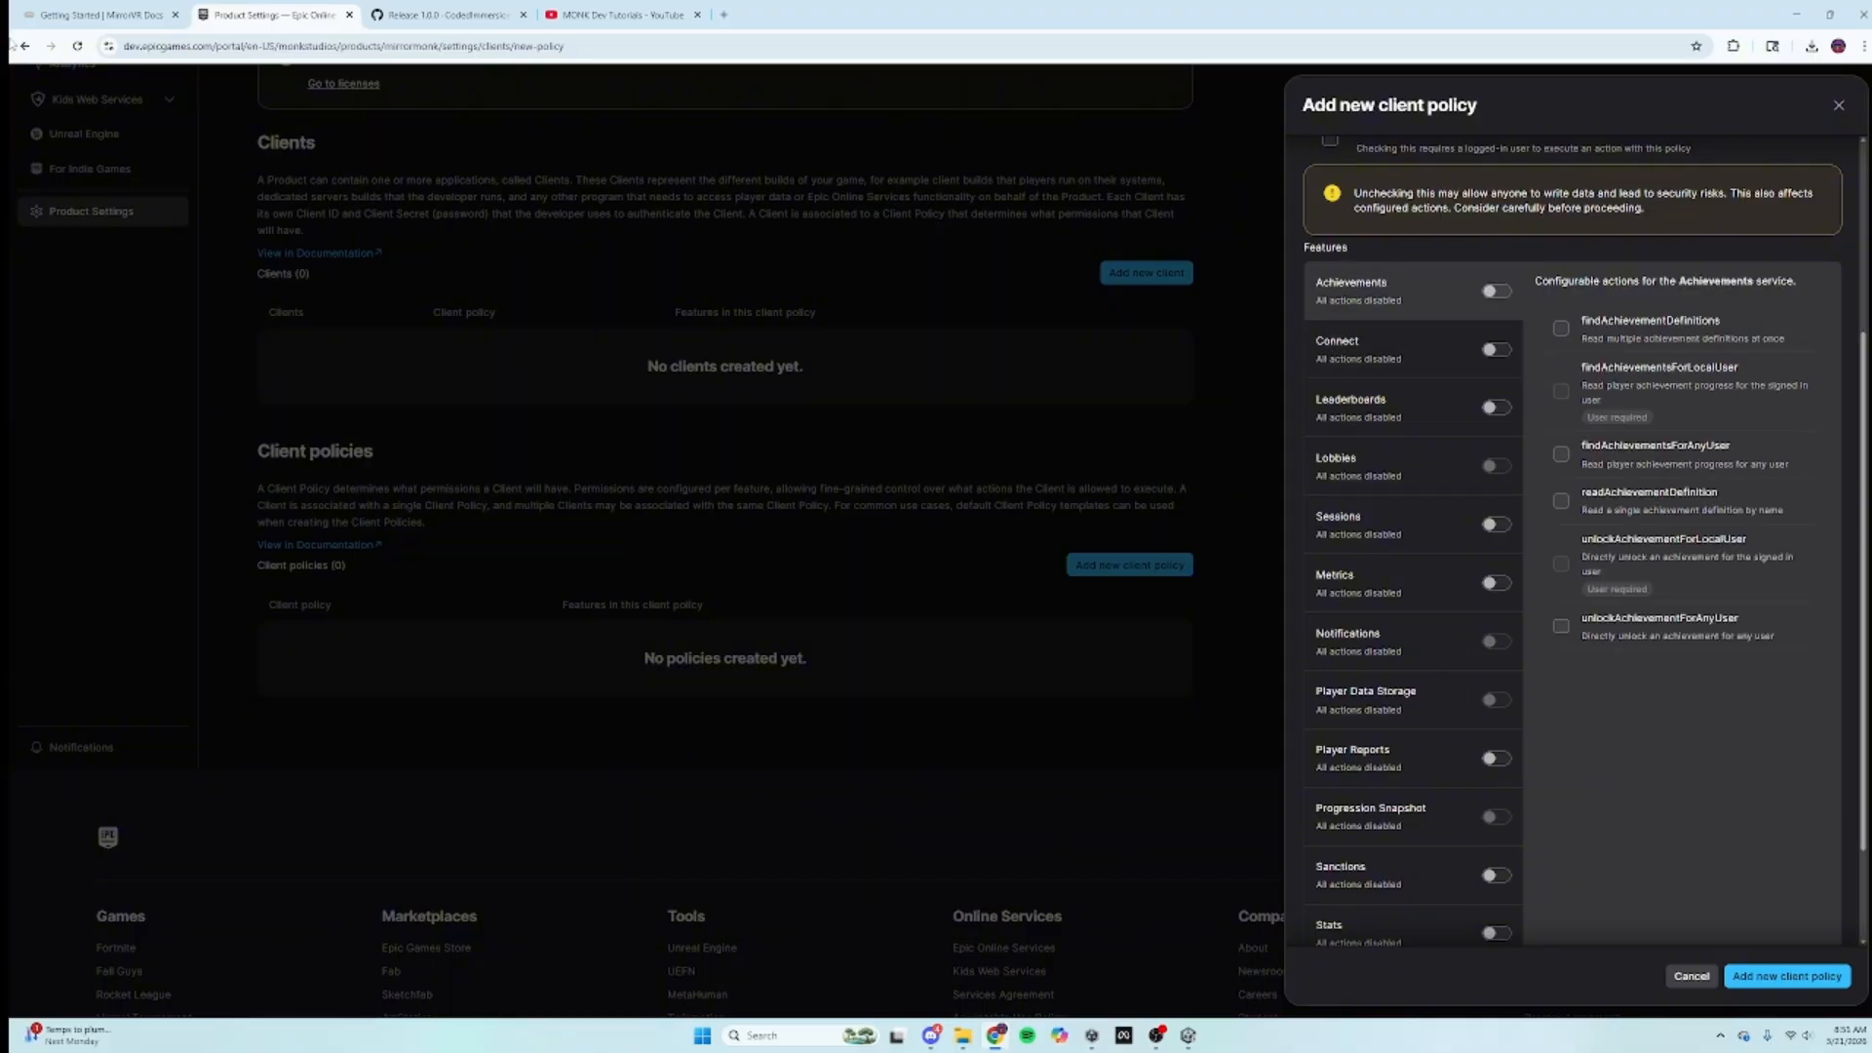
Step: Play the client policy setup video in the MirrorVR Docs guide
click(139, 8)
scroll(928, 575, down, 6)
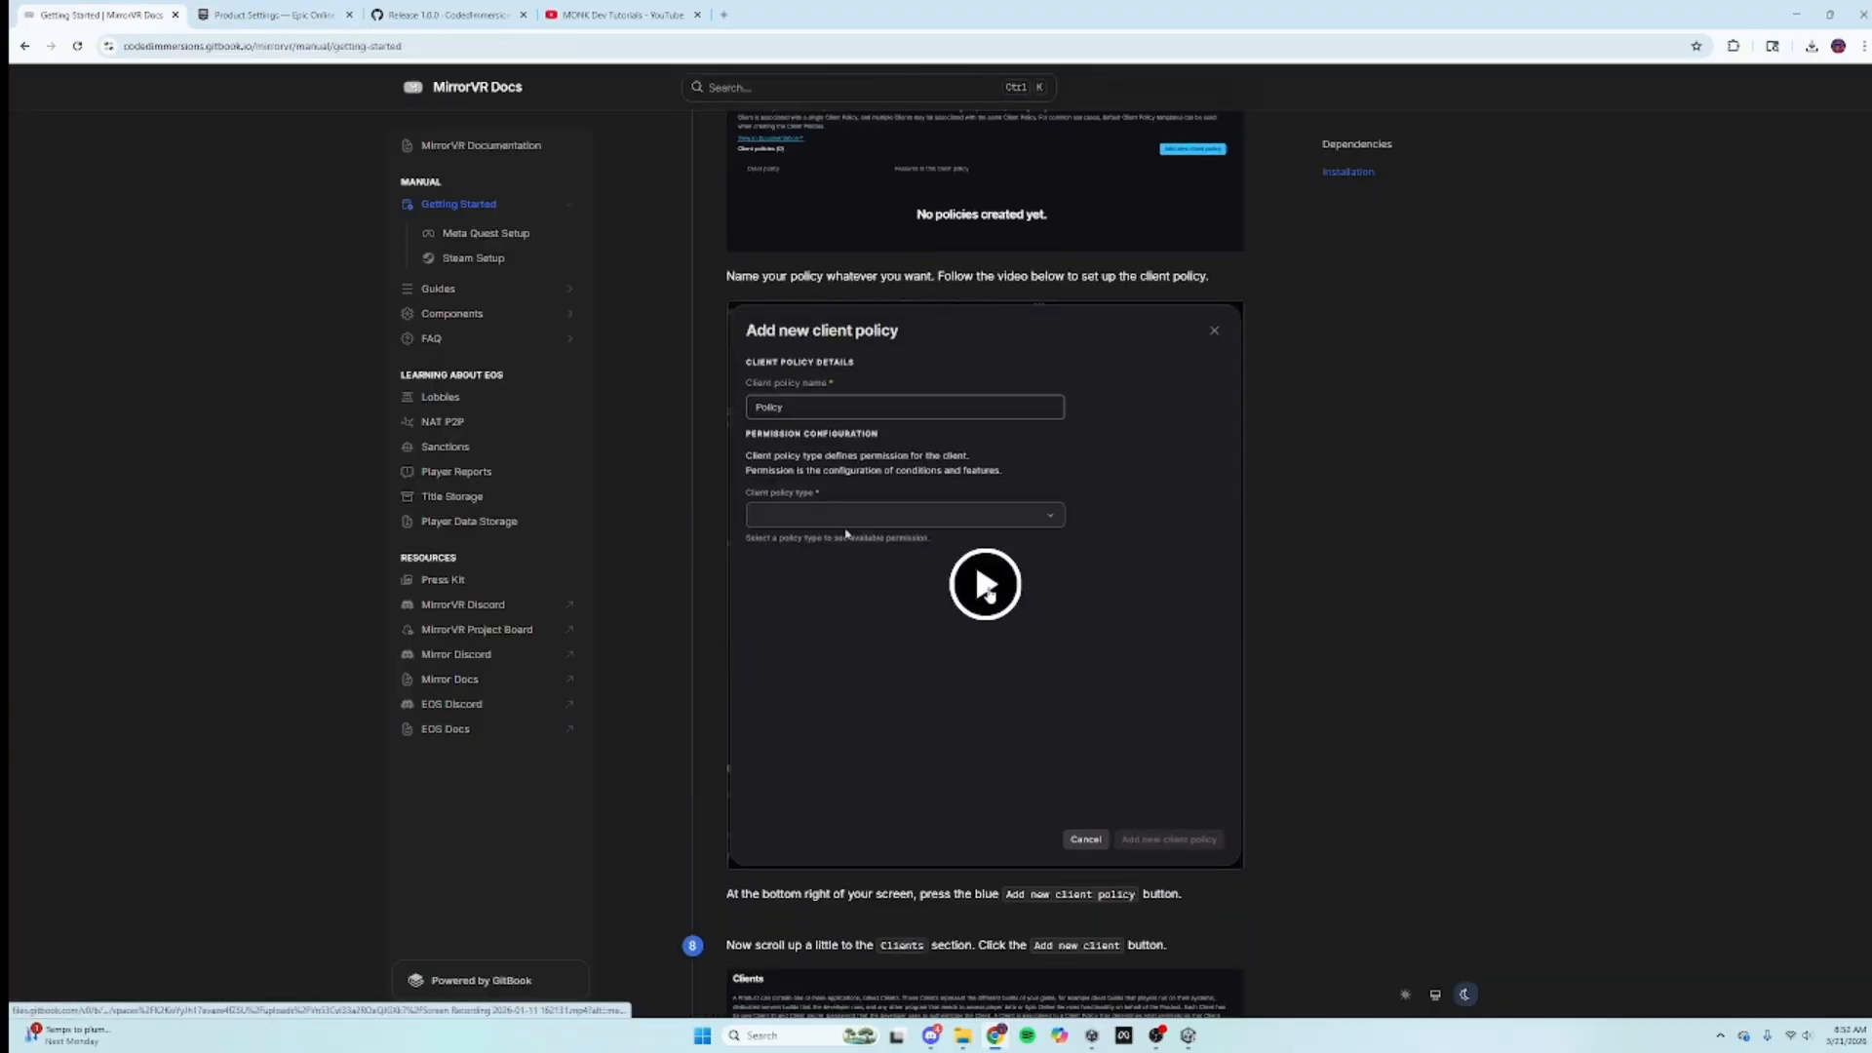
click(944, 642)
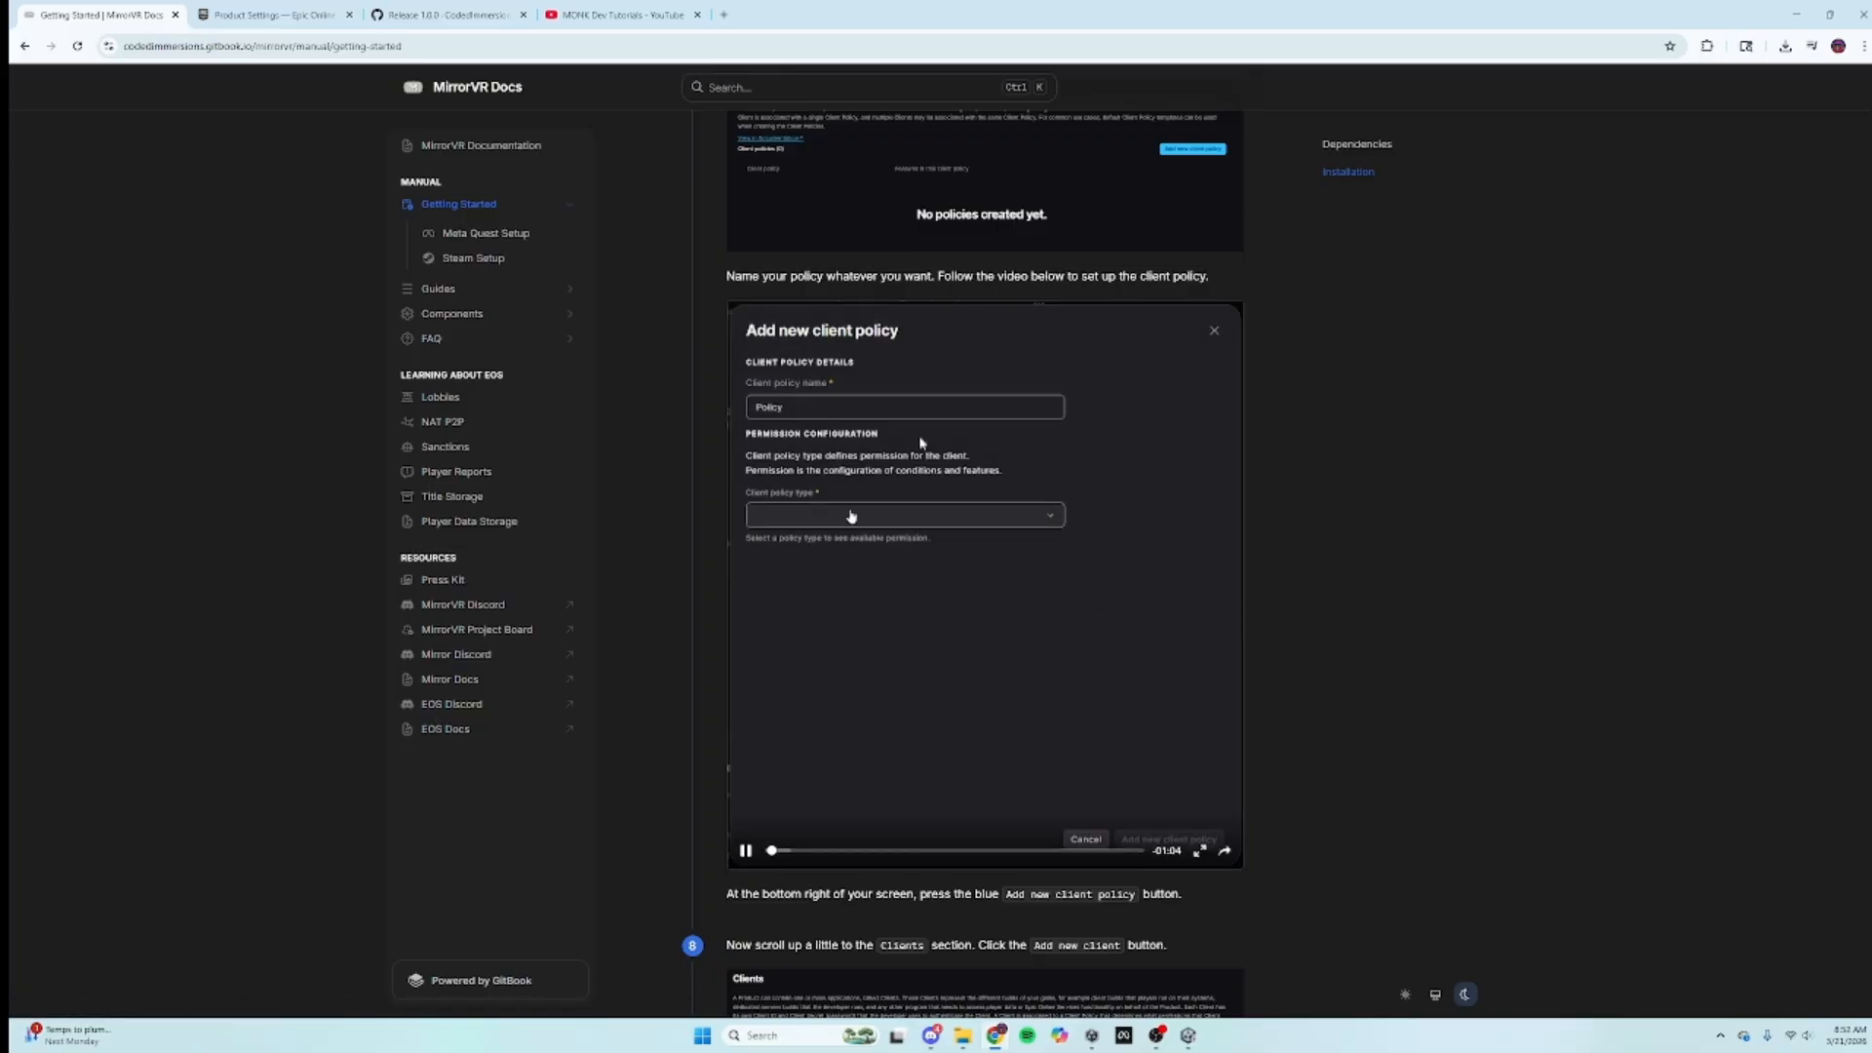
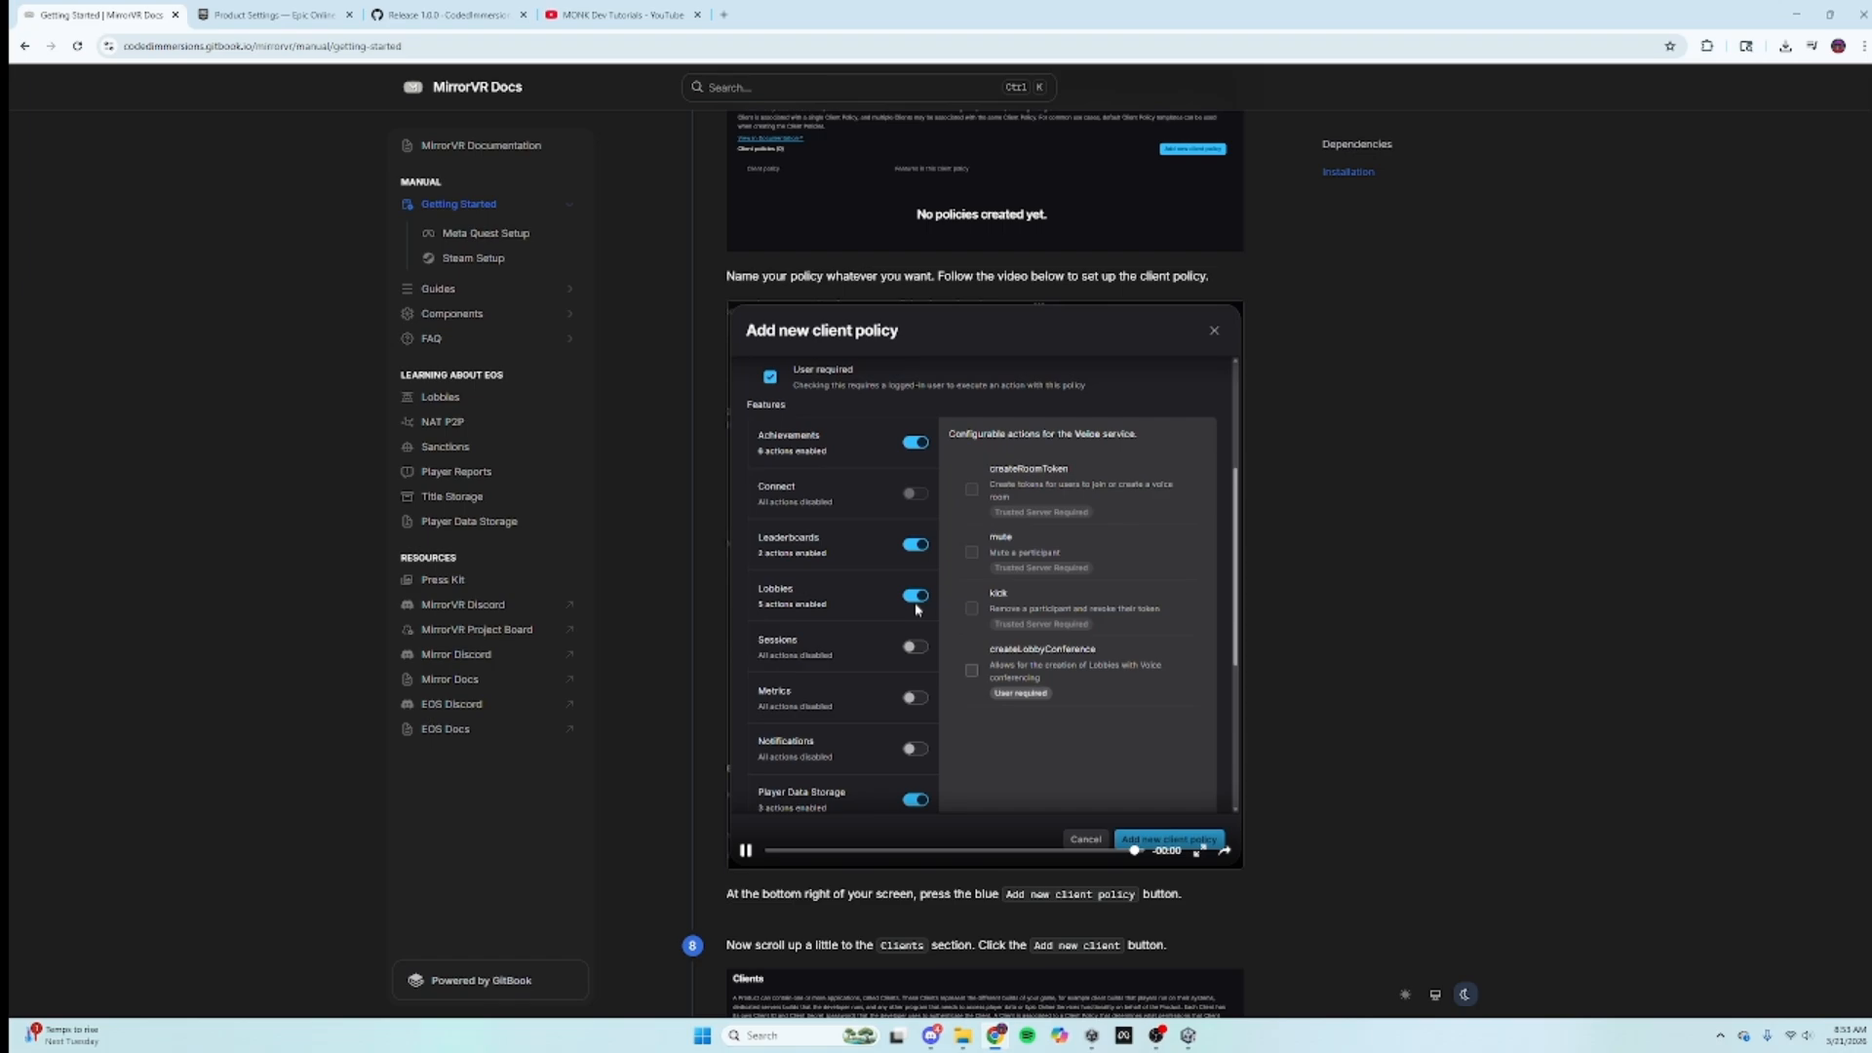
Step: Back on the client policy form, tick User required
click(304, 10)
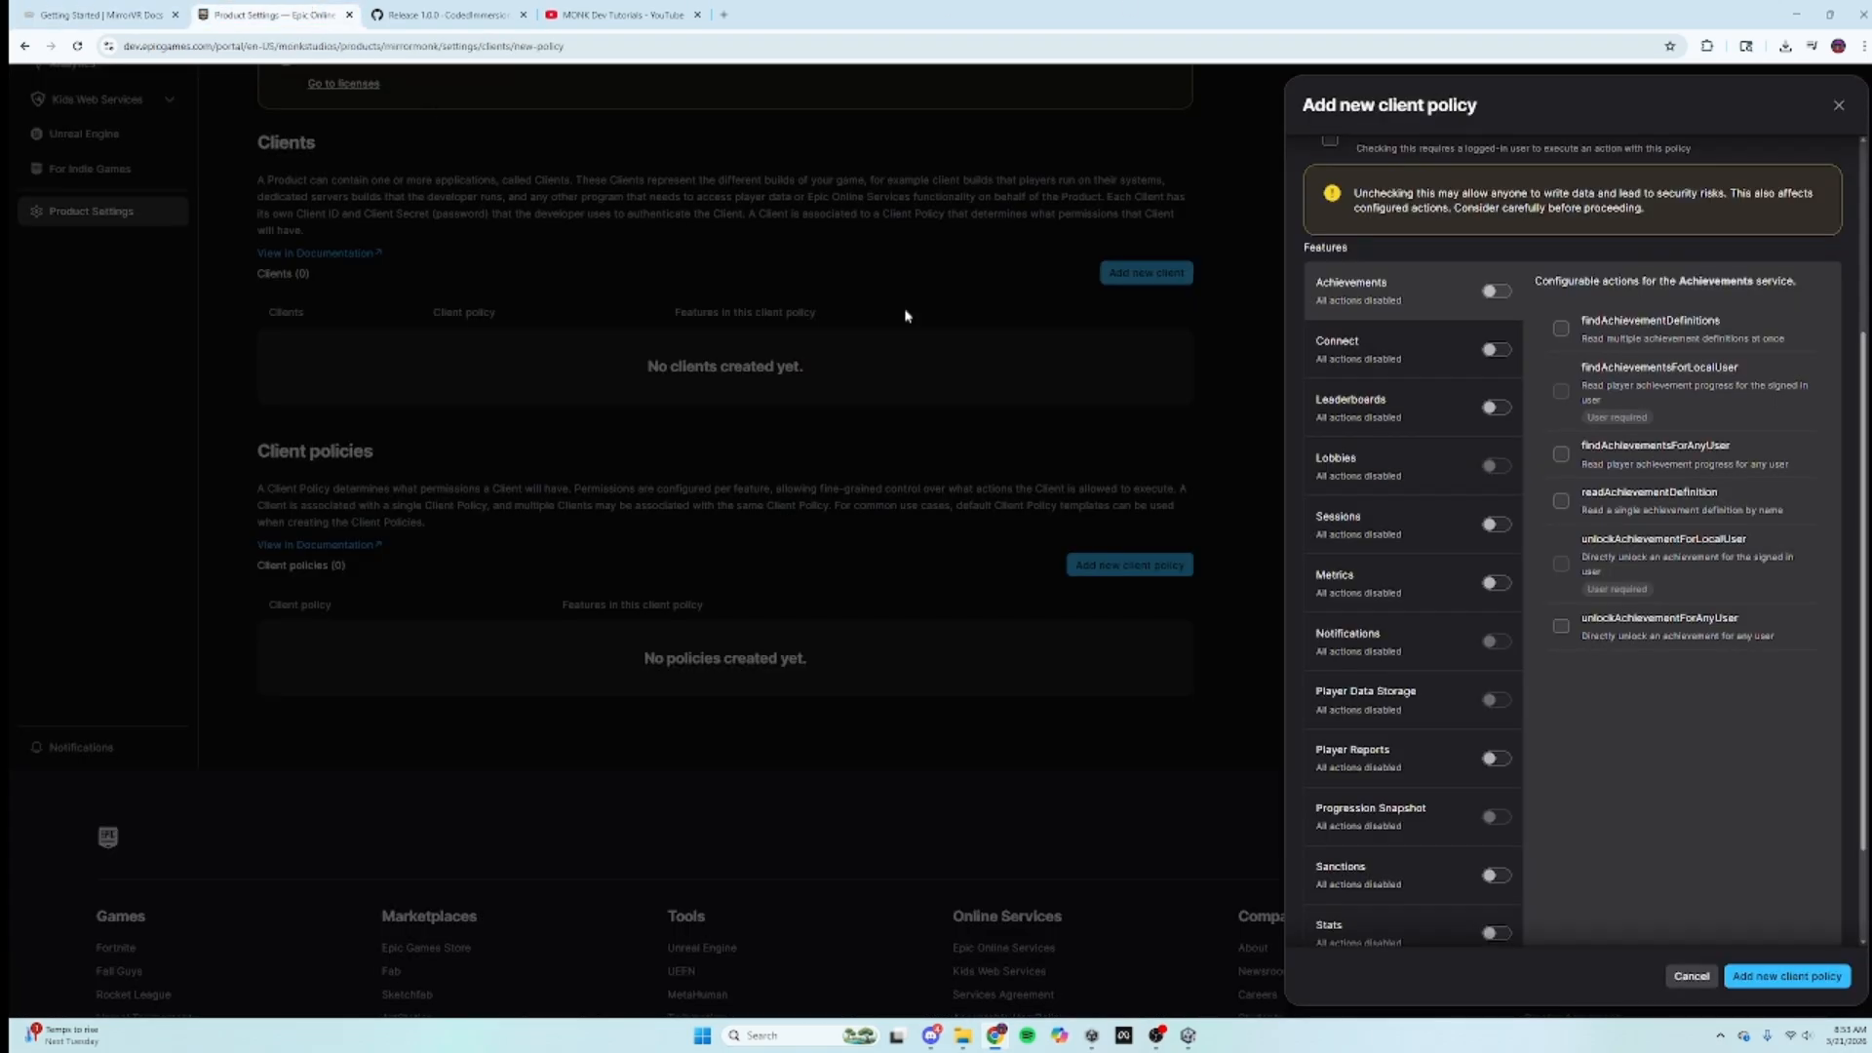
scroll(1700, 406, up, 3)
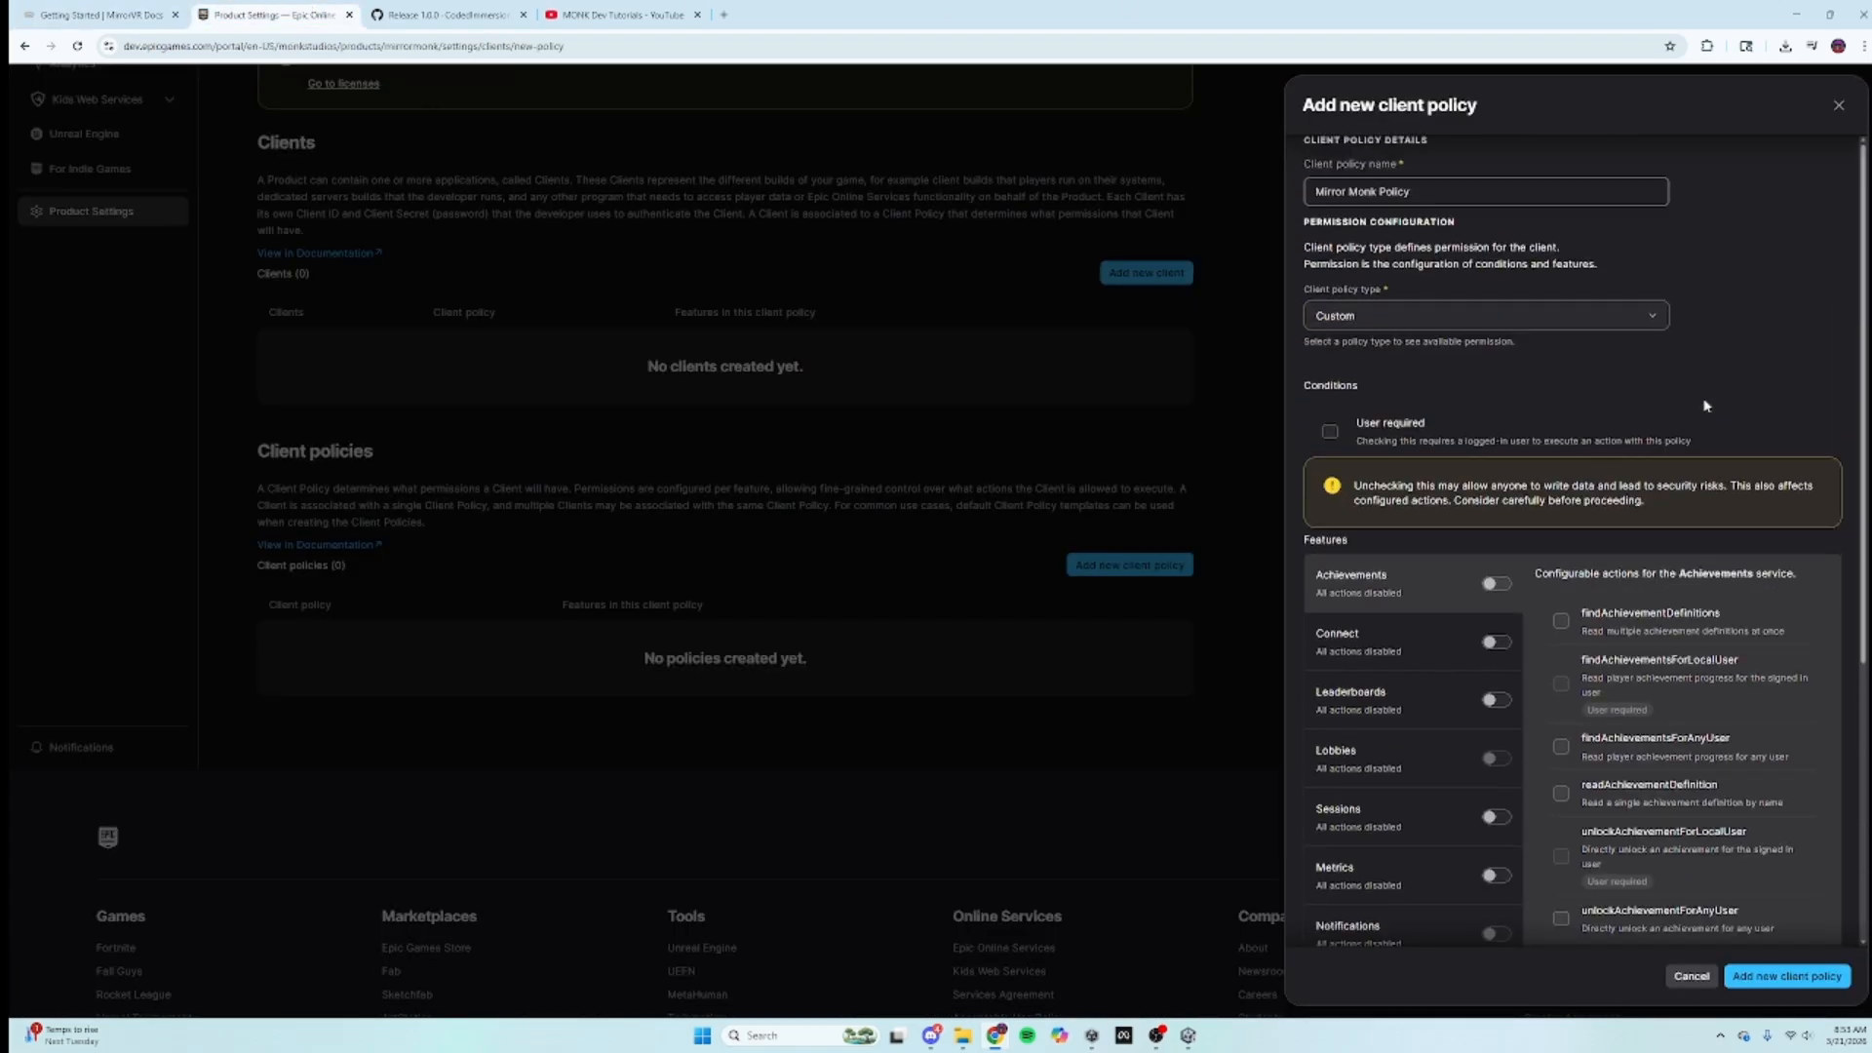
click(1330, 431)
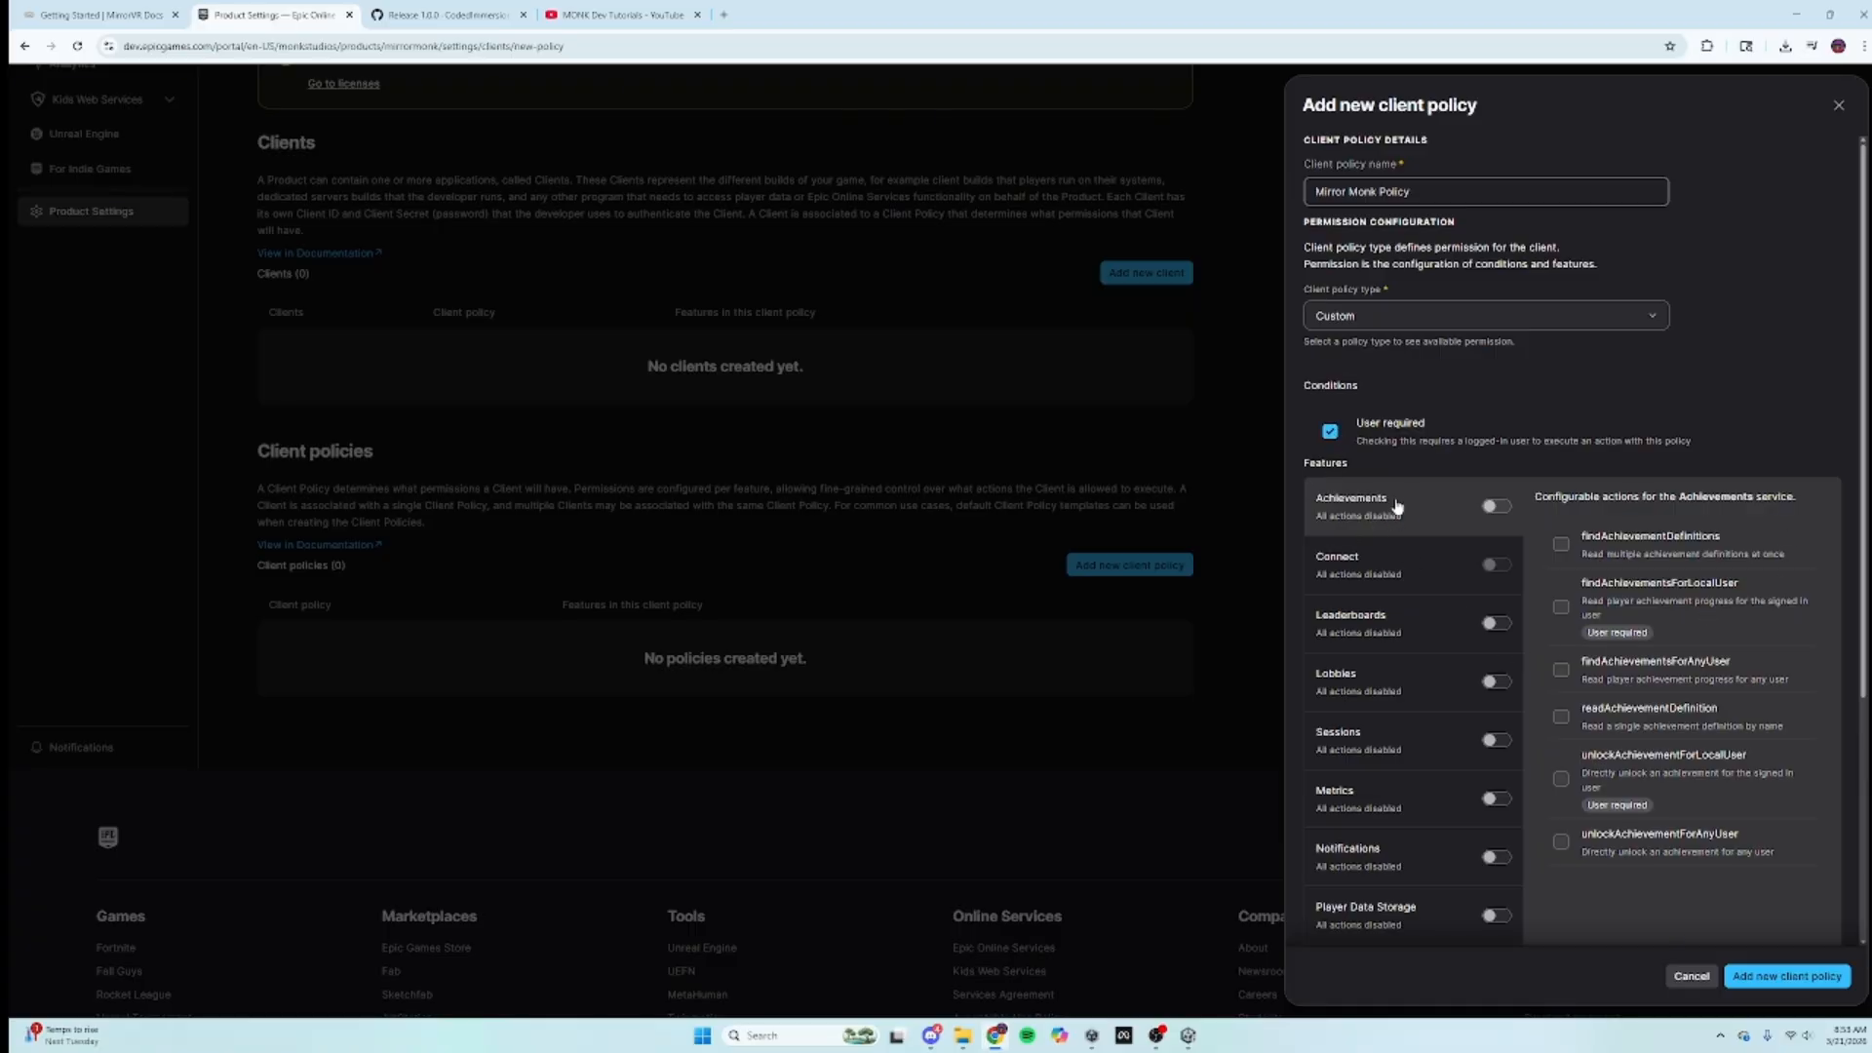
Step: Turn on Achievements and allow its definition, user-search, read and unlock actions
click(1495, 506)
click(1559, 620)
click(1561, 669)
click(1561, 717)
click(1561, 608)
click(1561, 778)
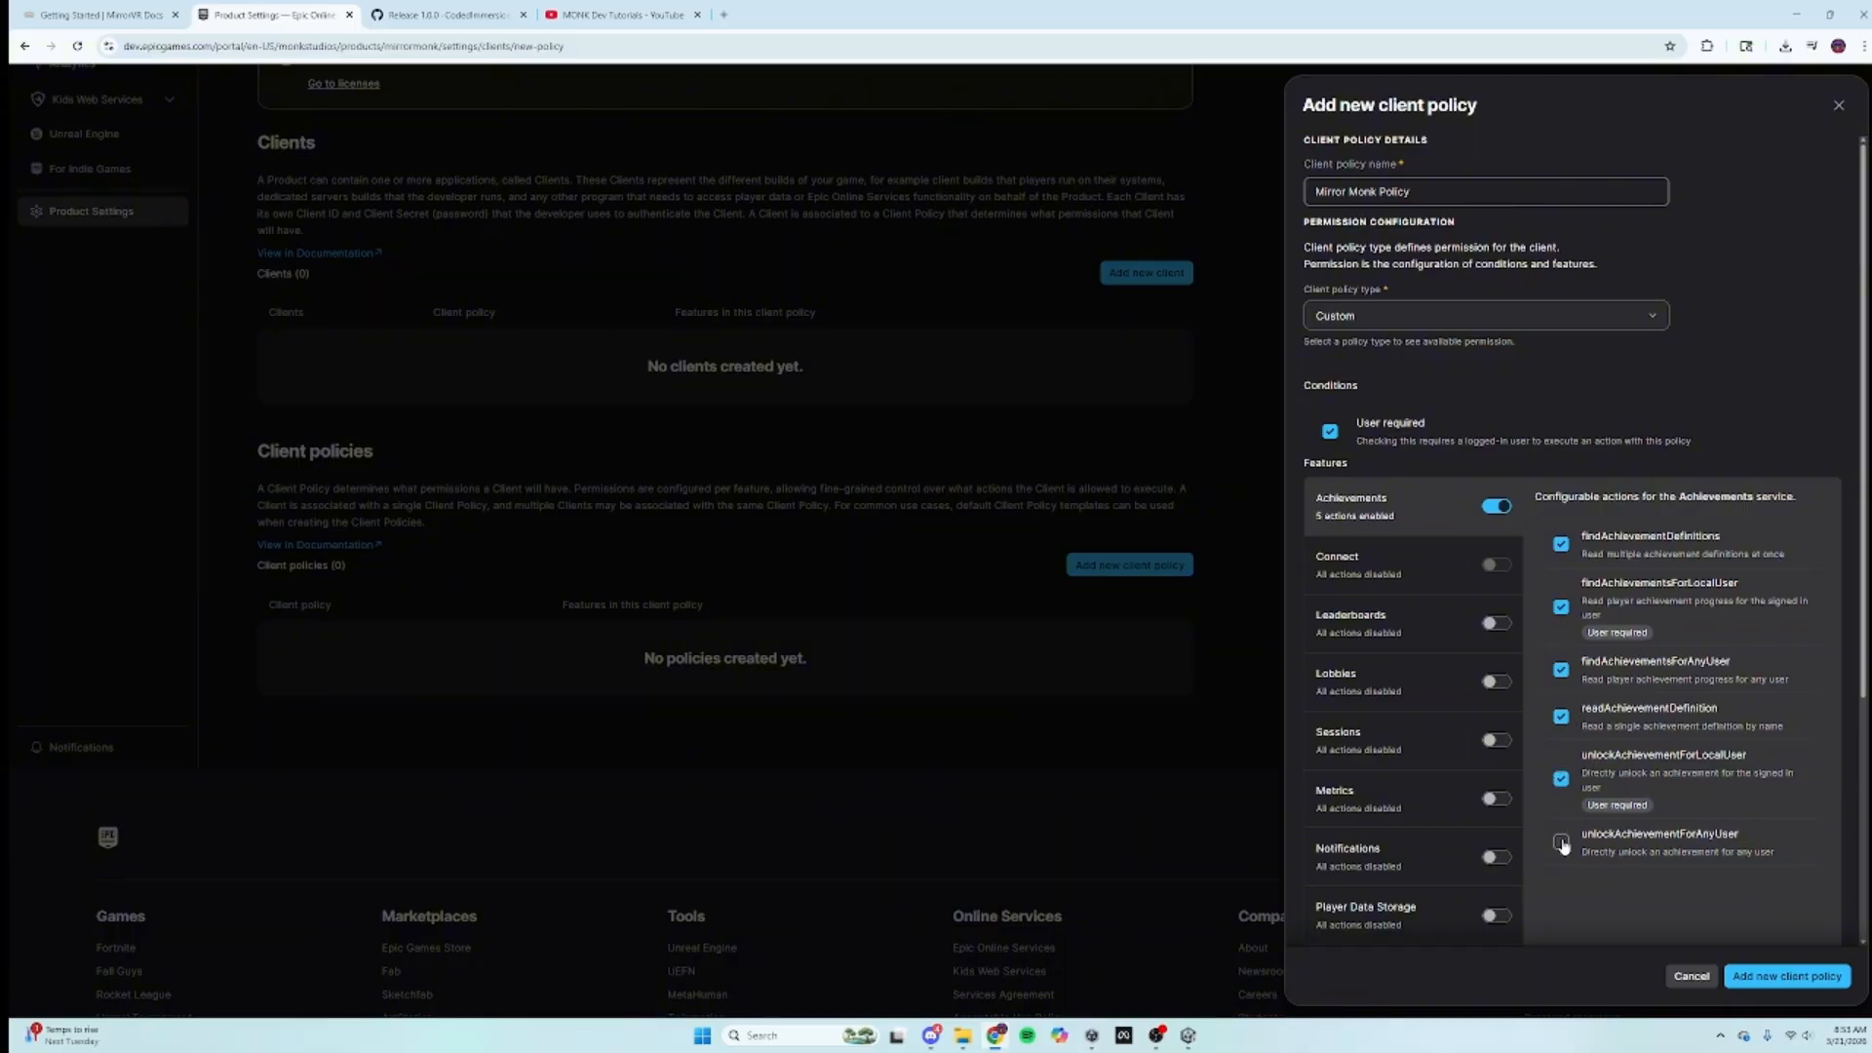
Step: Turn on Leaderboards with findLeaderboardDefinitions and findLeaderboardEntries allowed
click(1435, 581)
click(1429, 630)
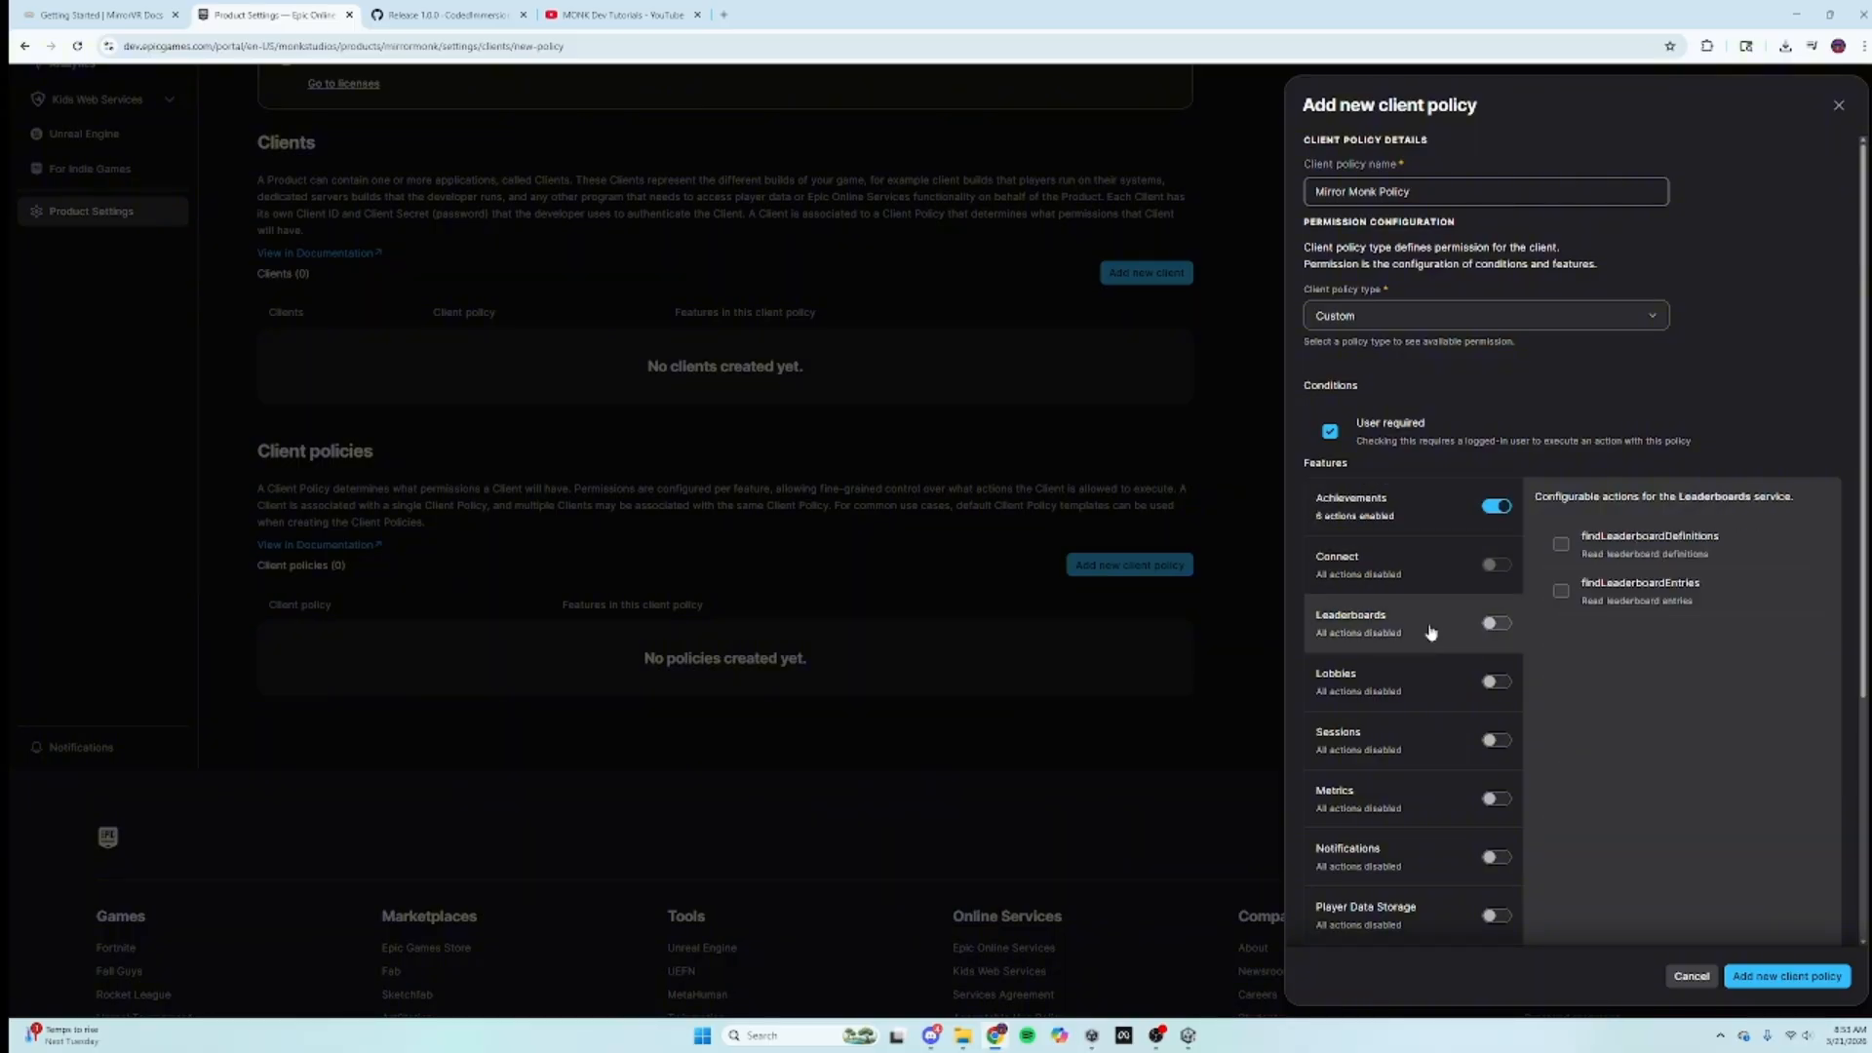
click(1499, 626)
click(1561, 667)
click(1561, 544)
Step: Turn on Lobbies, allowing findInvitesByUserId, readLobby, findLobbies, findLobbiesByUserId and connect
click(1420, 675)
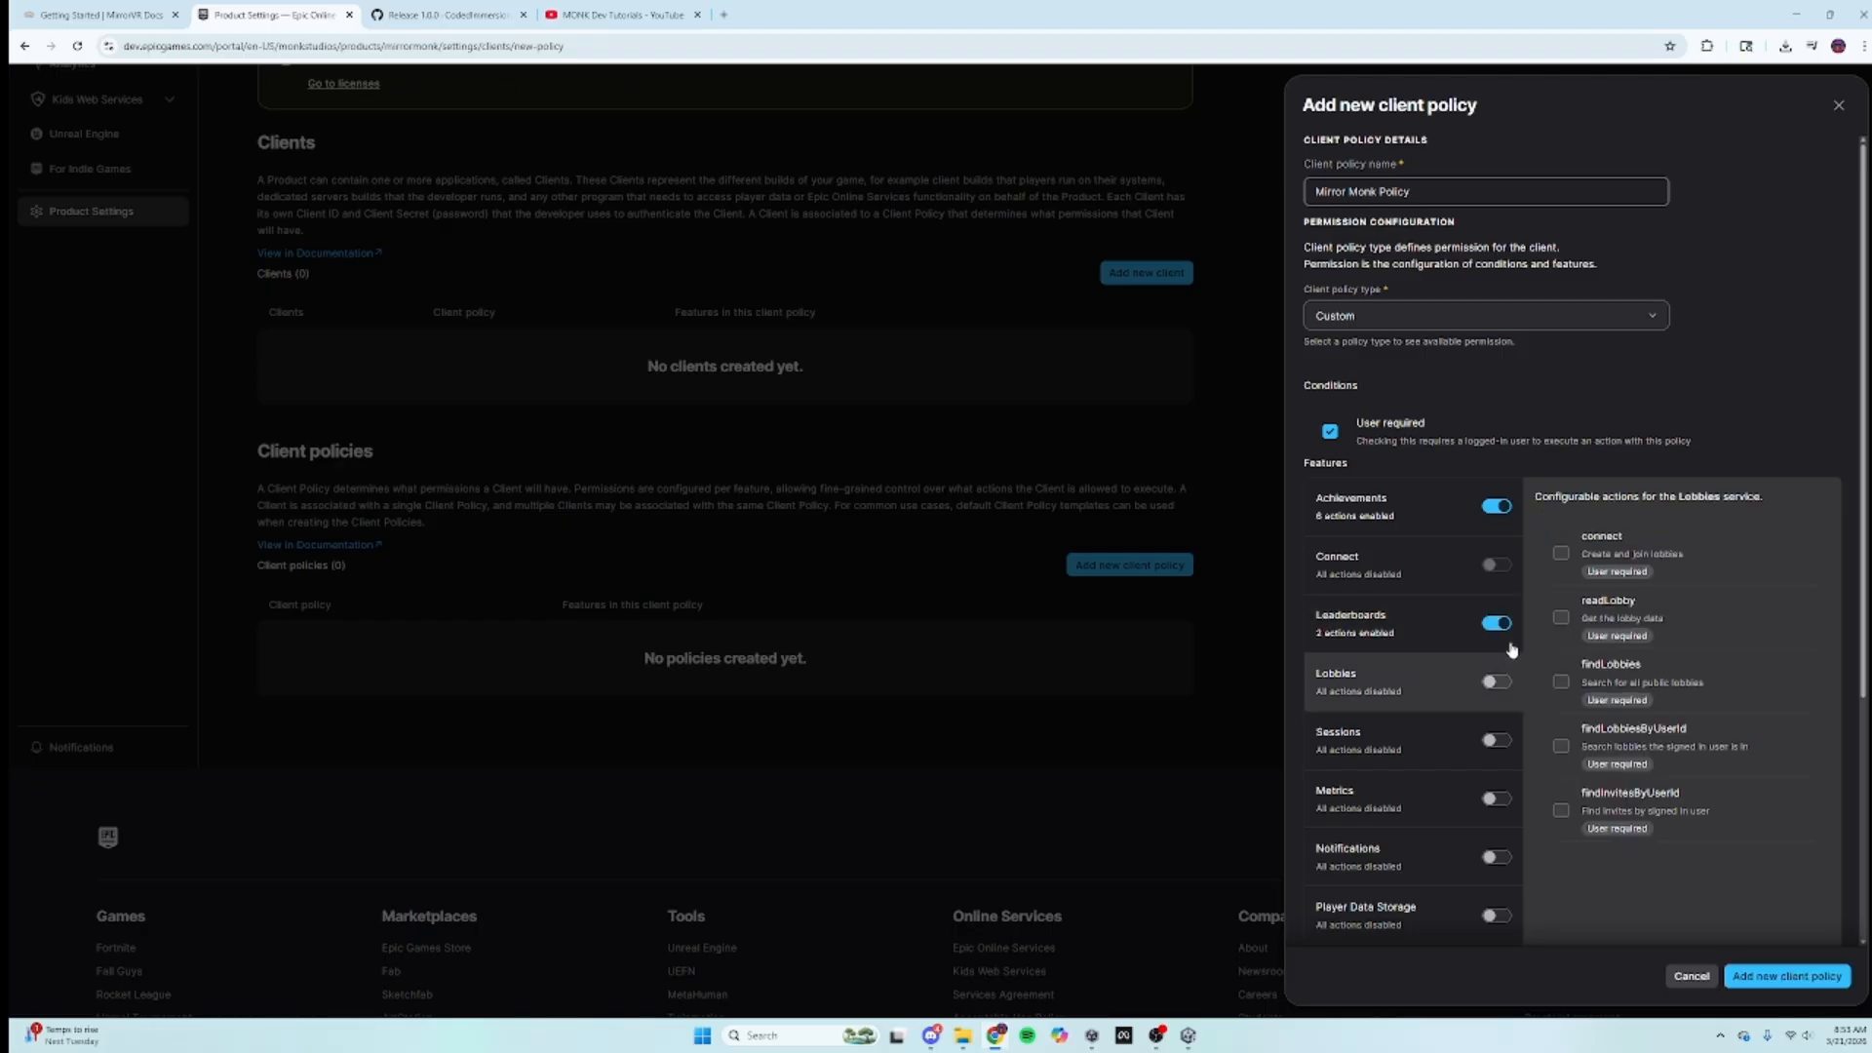
click(1497, 681)
click(1561, 887)
click(1561, 746)
click(1561, 681)
click(1561, 618)
click(1561, 556)
click(1404, 746)
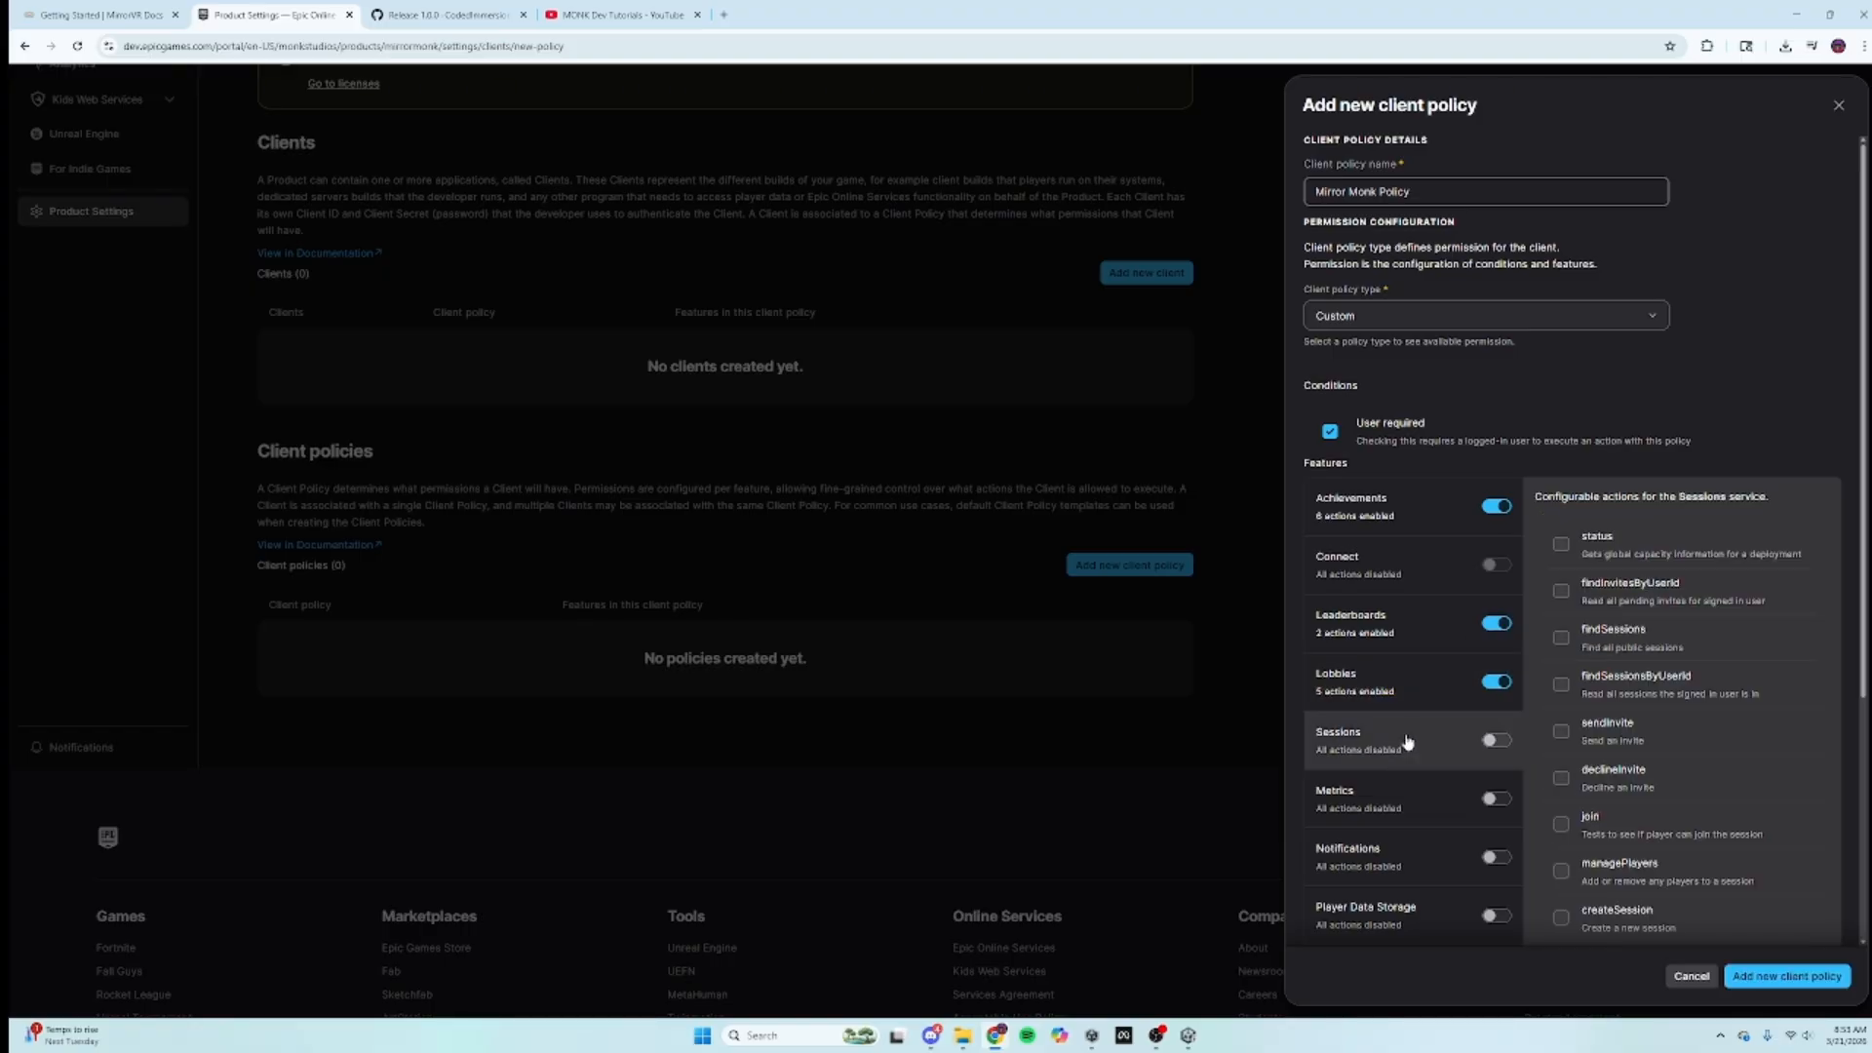
scroll(1409, 738, down, 1)
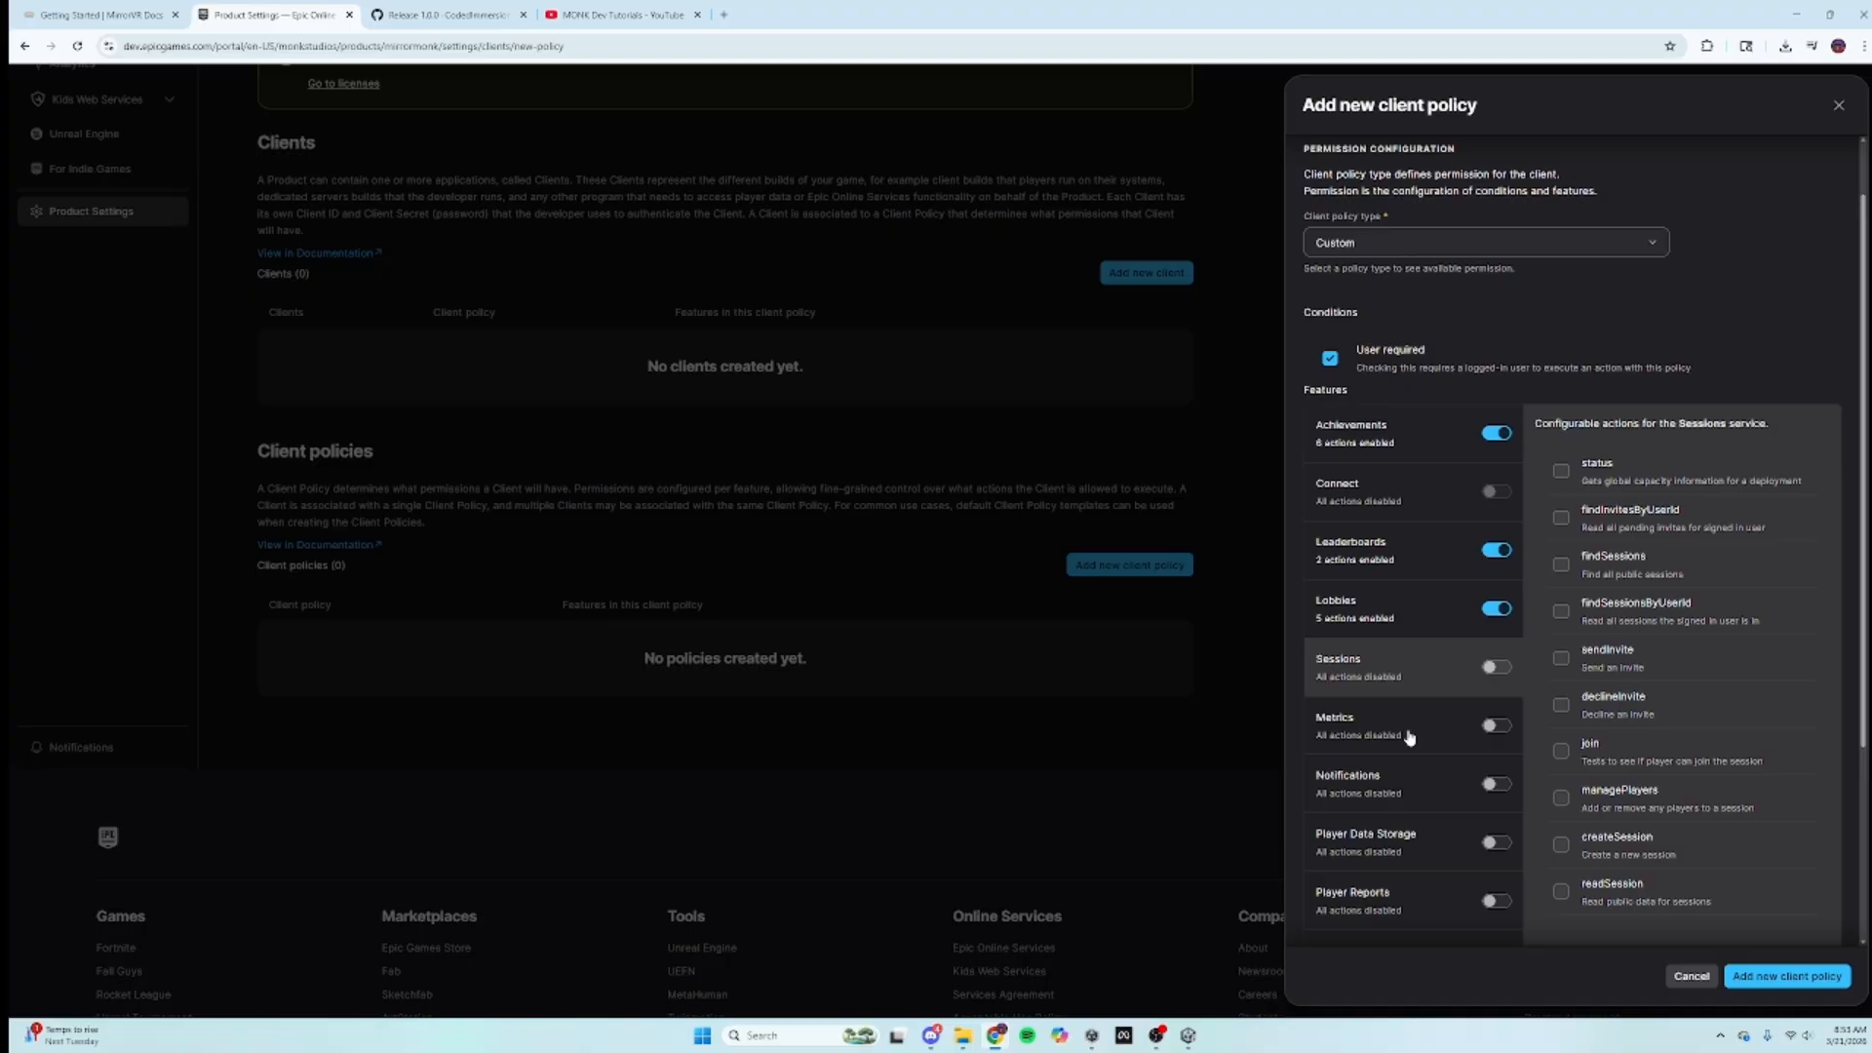
Step: Turn on Player Data Storage with its copy, delete and access actions
click(1419, 846)
click(1501, 843)
click(1561, 623)
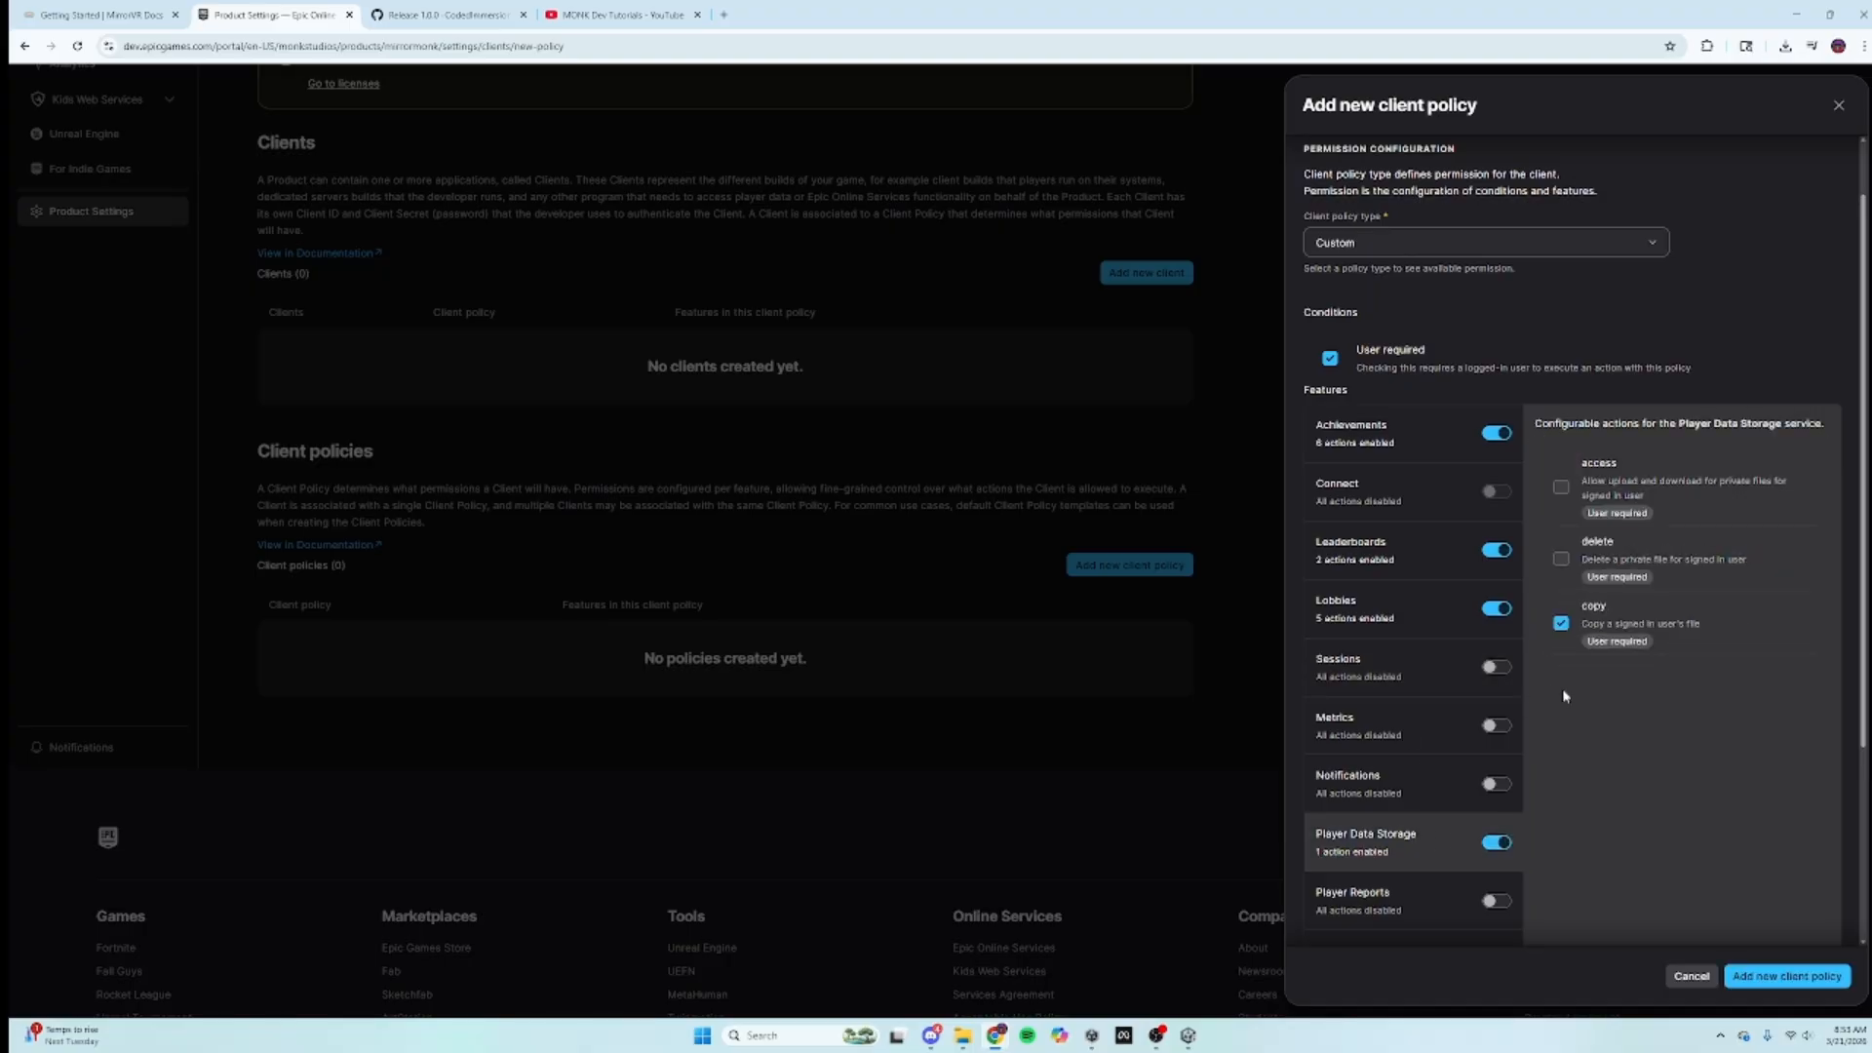
click(1561, 559)
click(1561, 487)
scroll(1477, 597, down, 2)
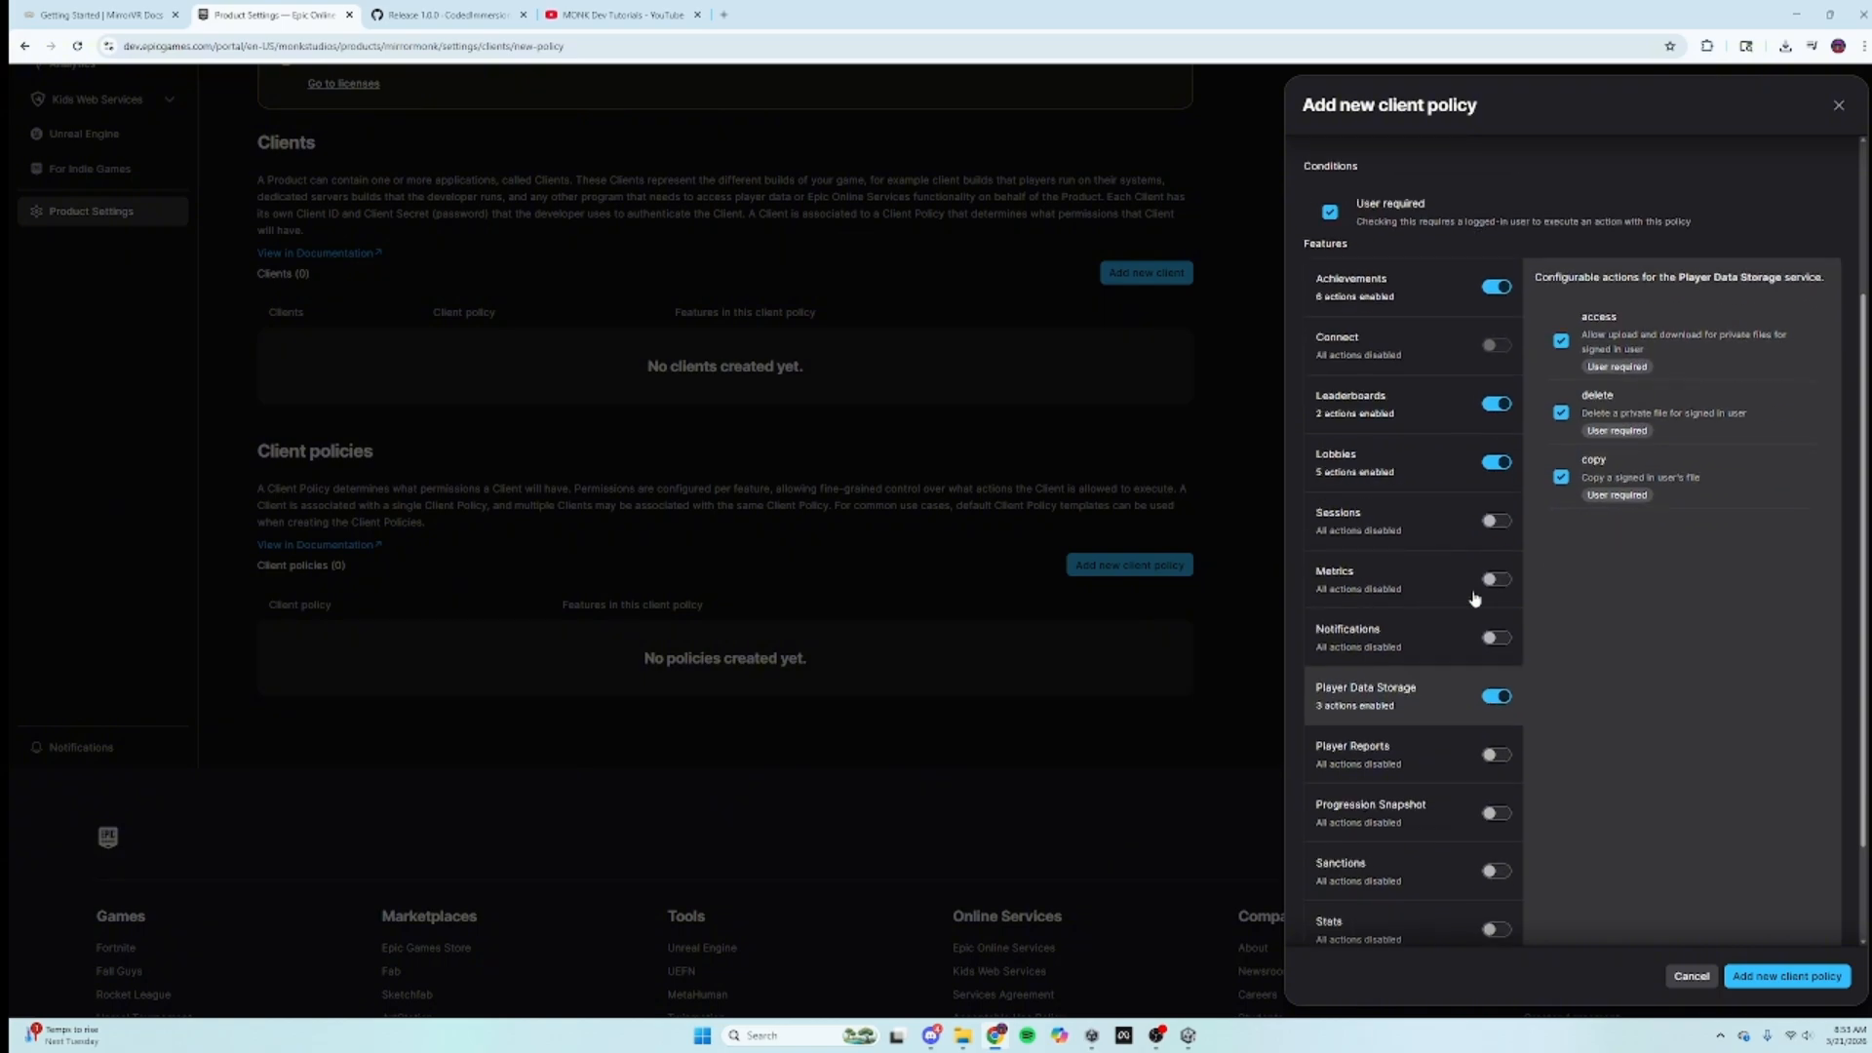
click(1402, 633)
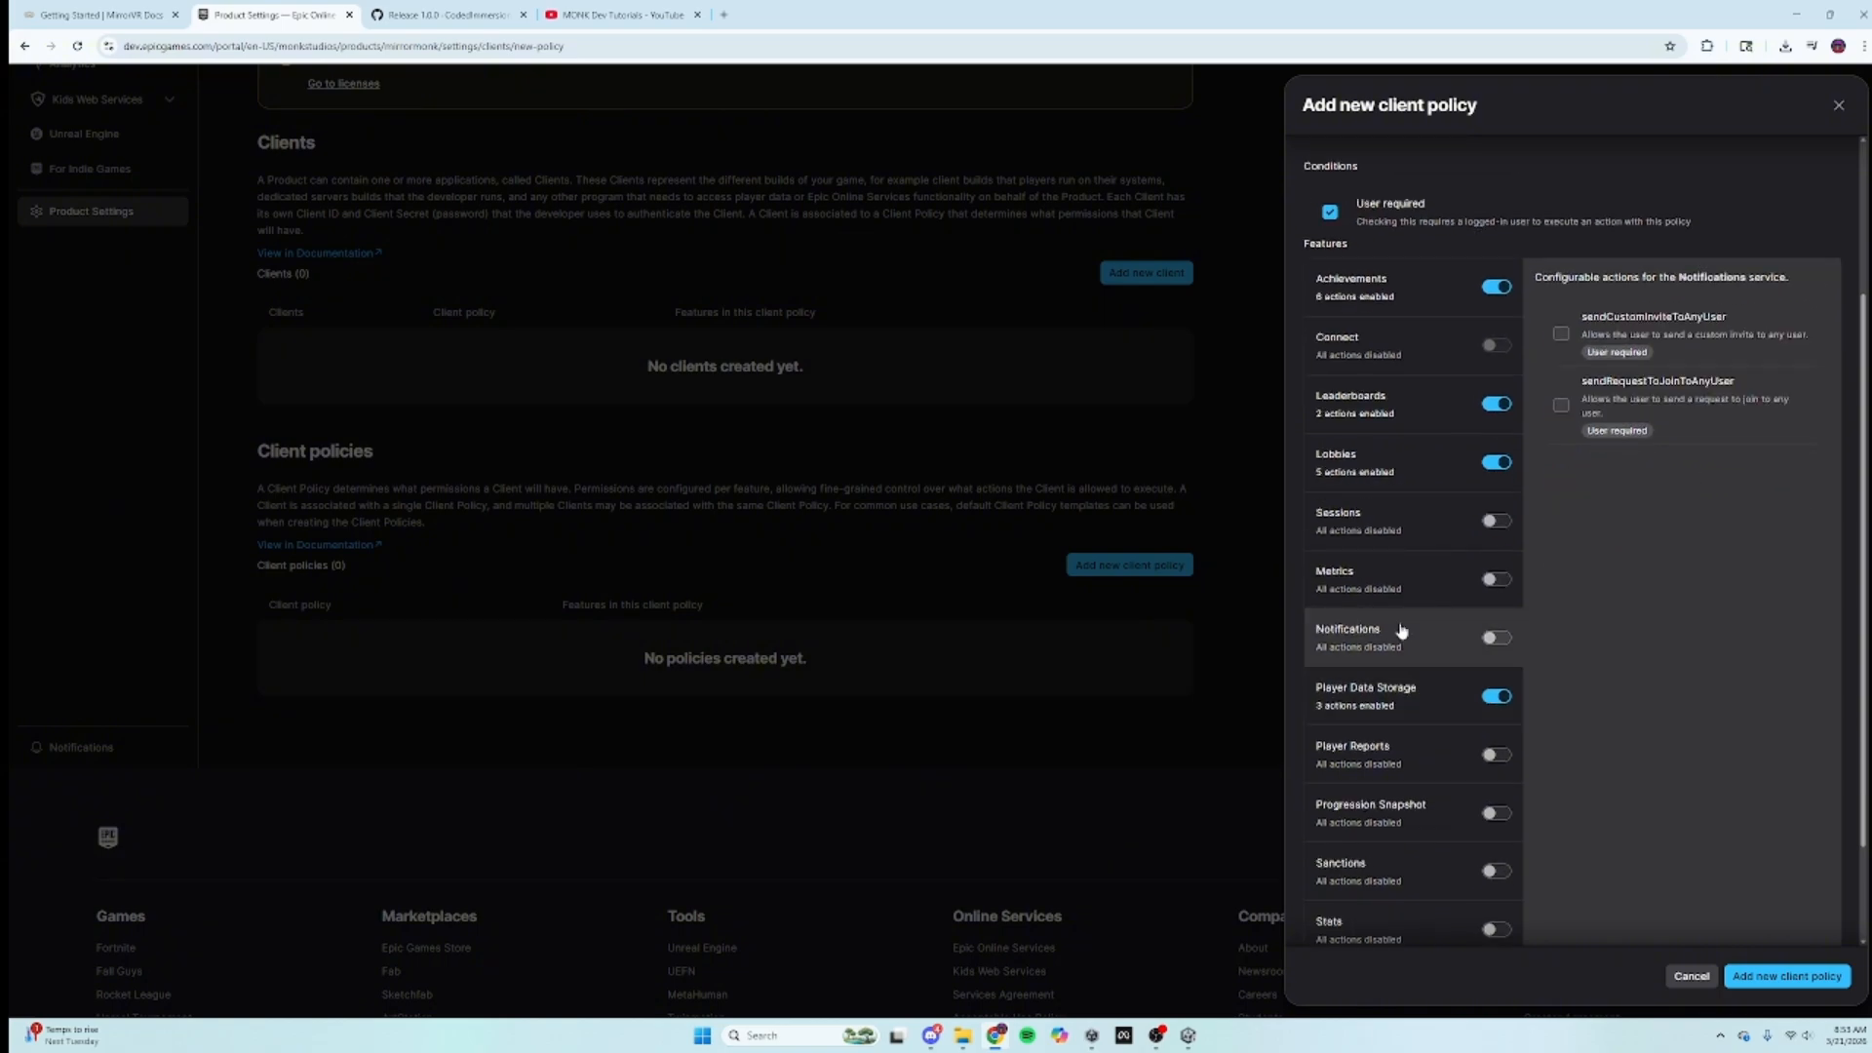
click(1393, 710)
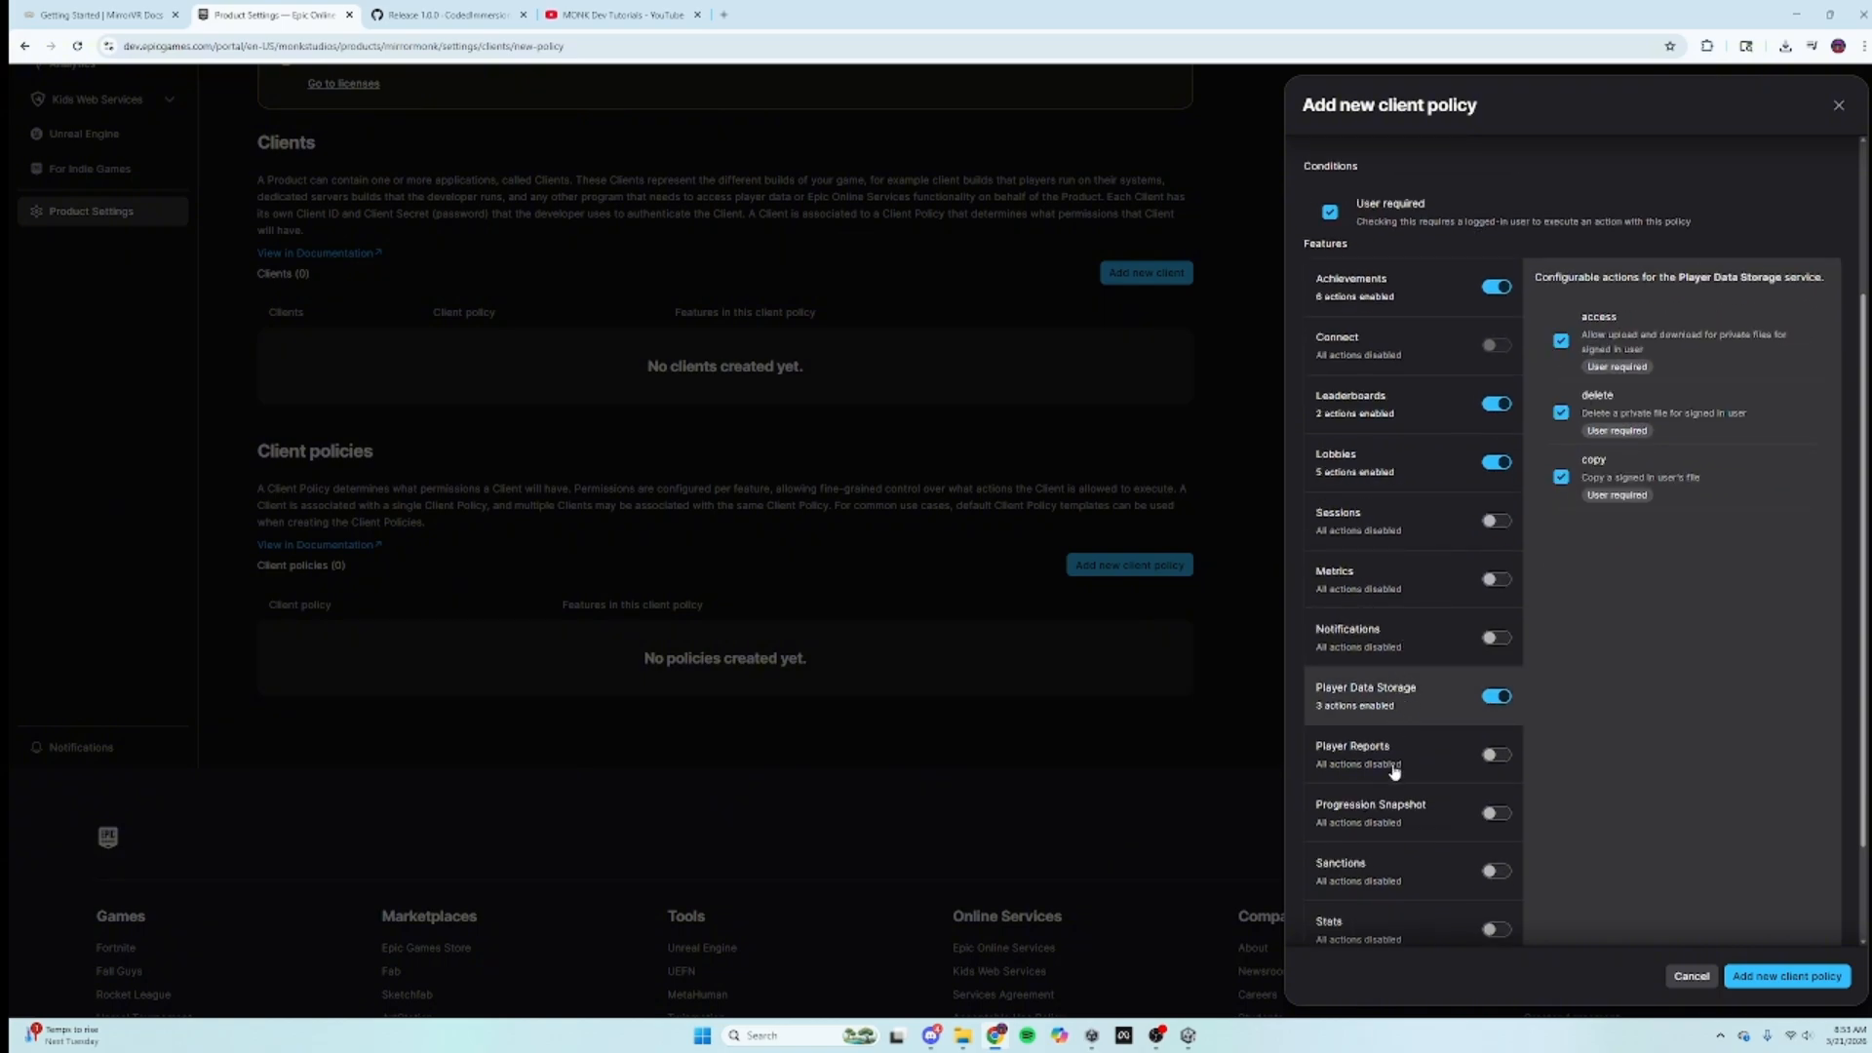
Step: Turn on Player Reports with findReportsForLocalUser and sendReportForLocalUser allowed
click(1395, 772)
click(1495, 754)
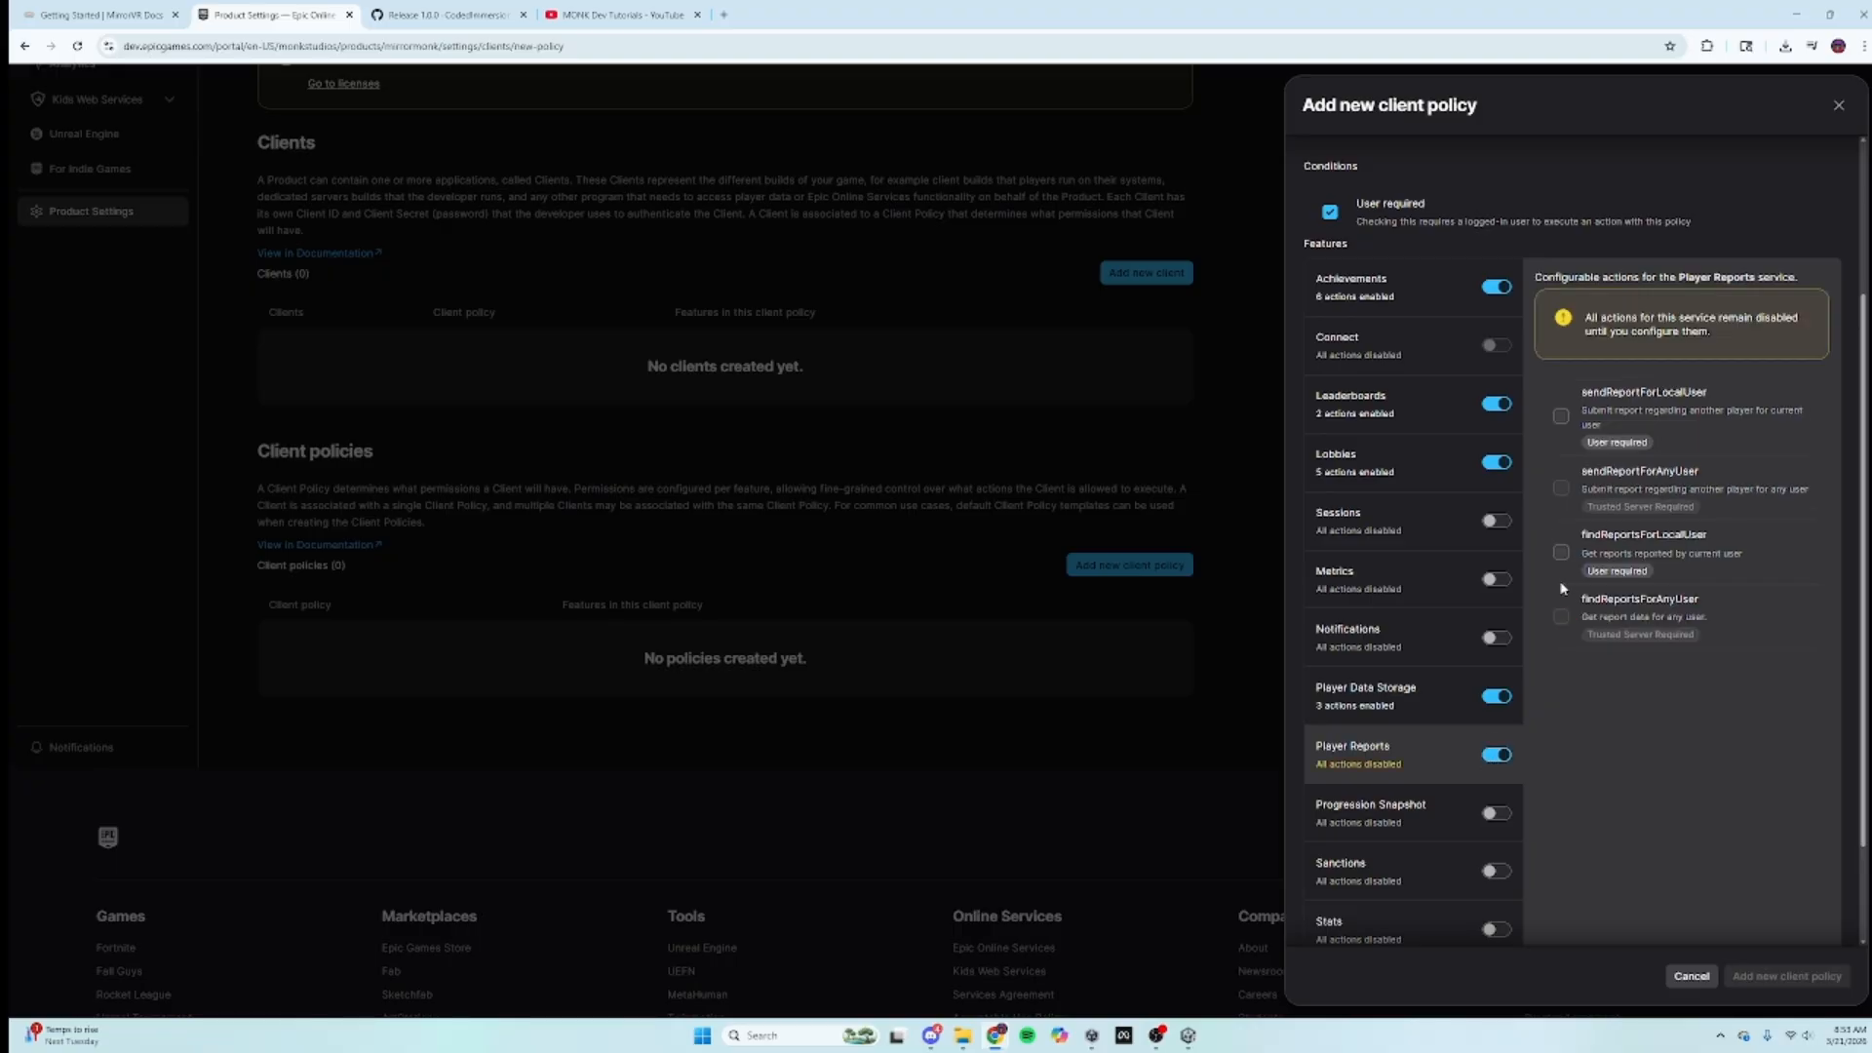
click(1561, 553)
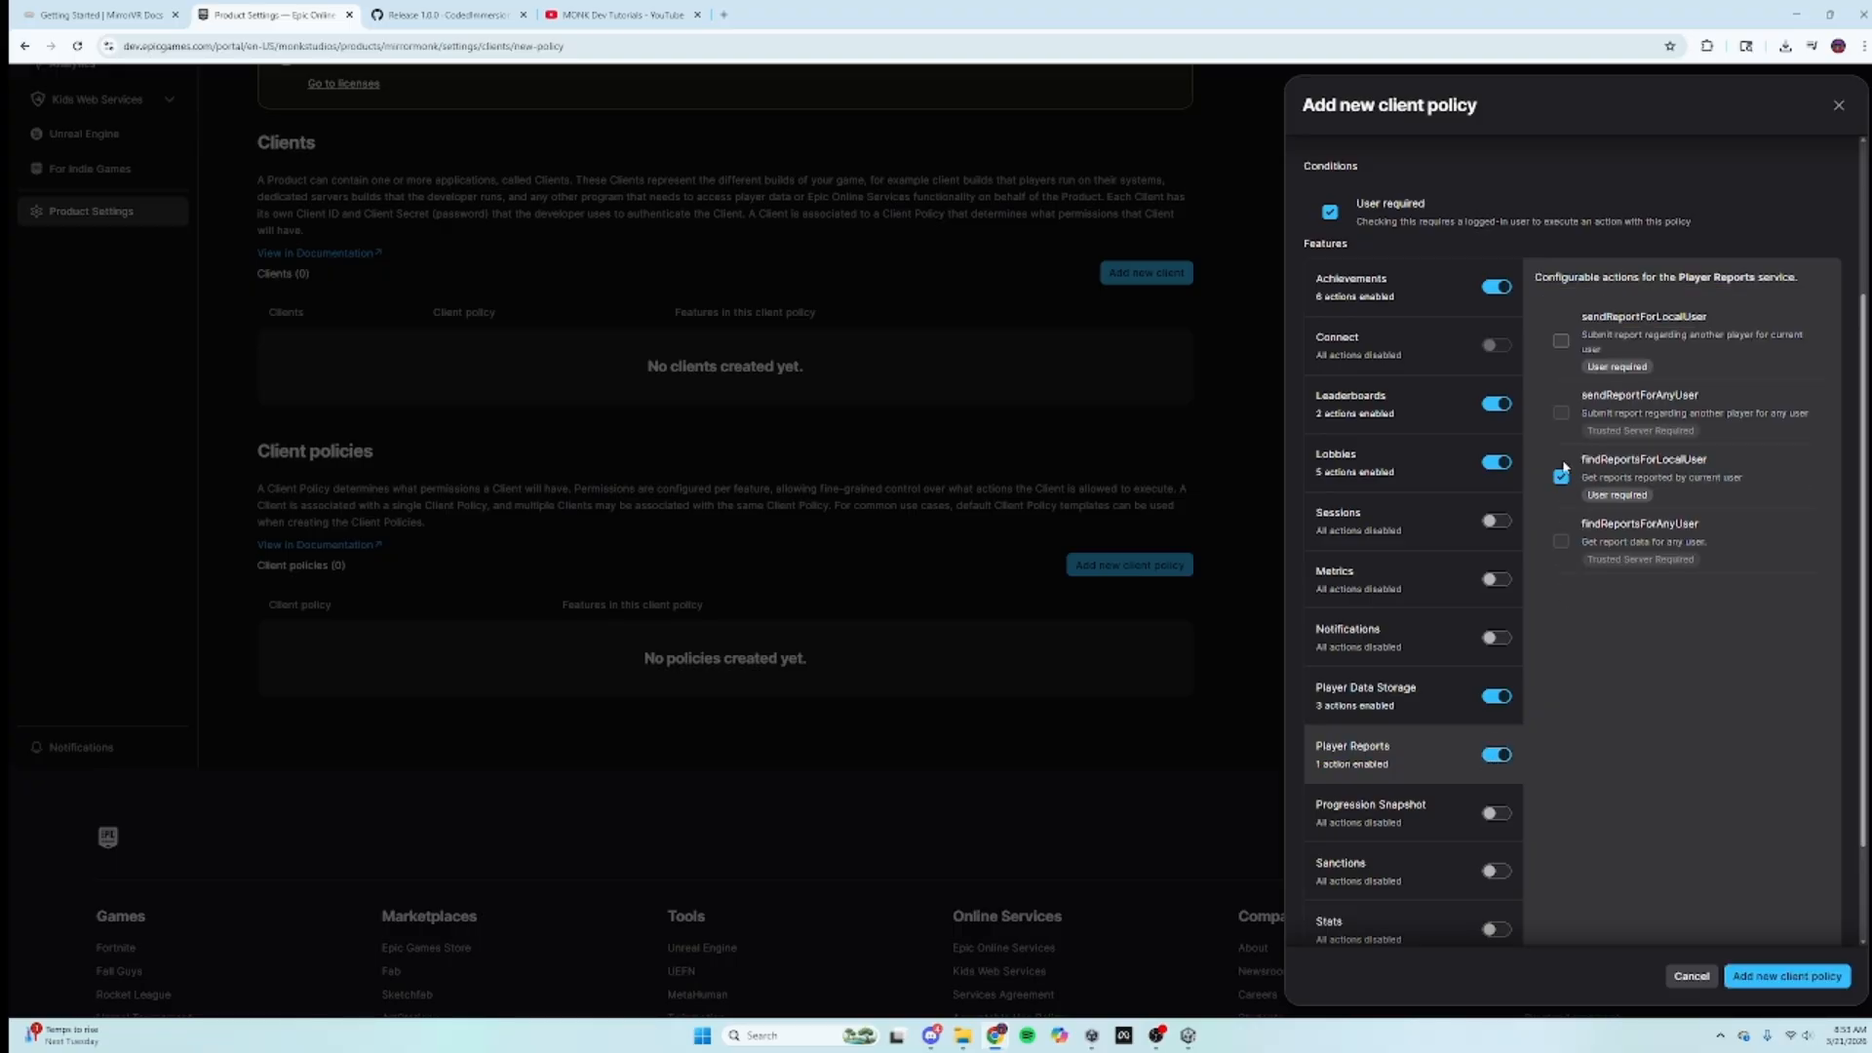
click(1561, 343)
scroll(1413, 785, down, 1)
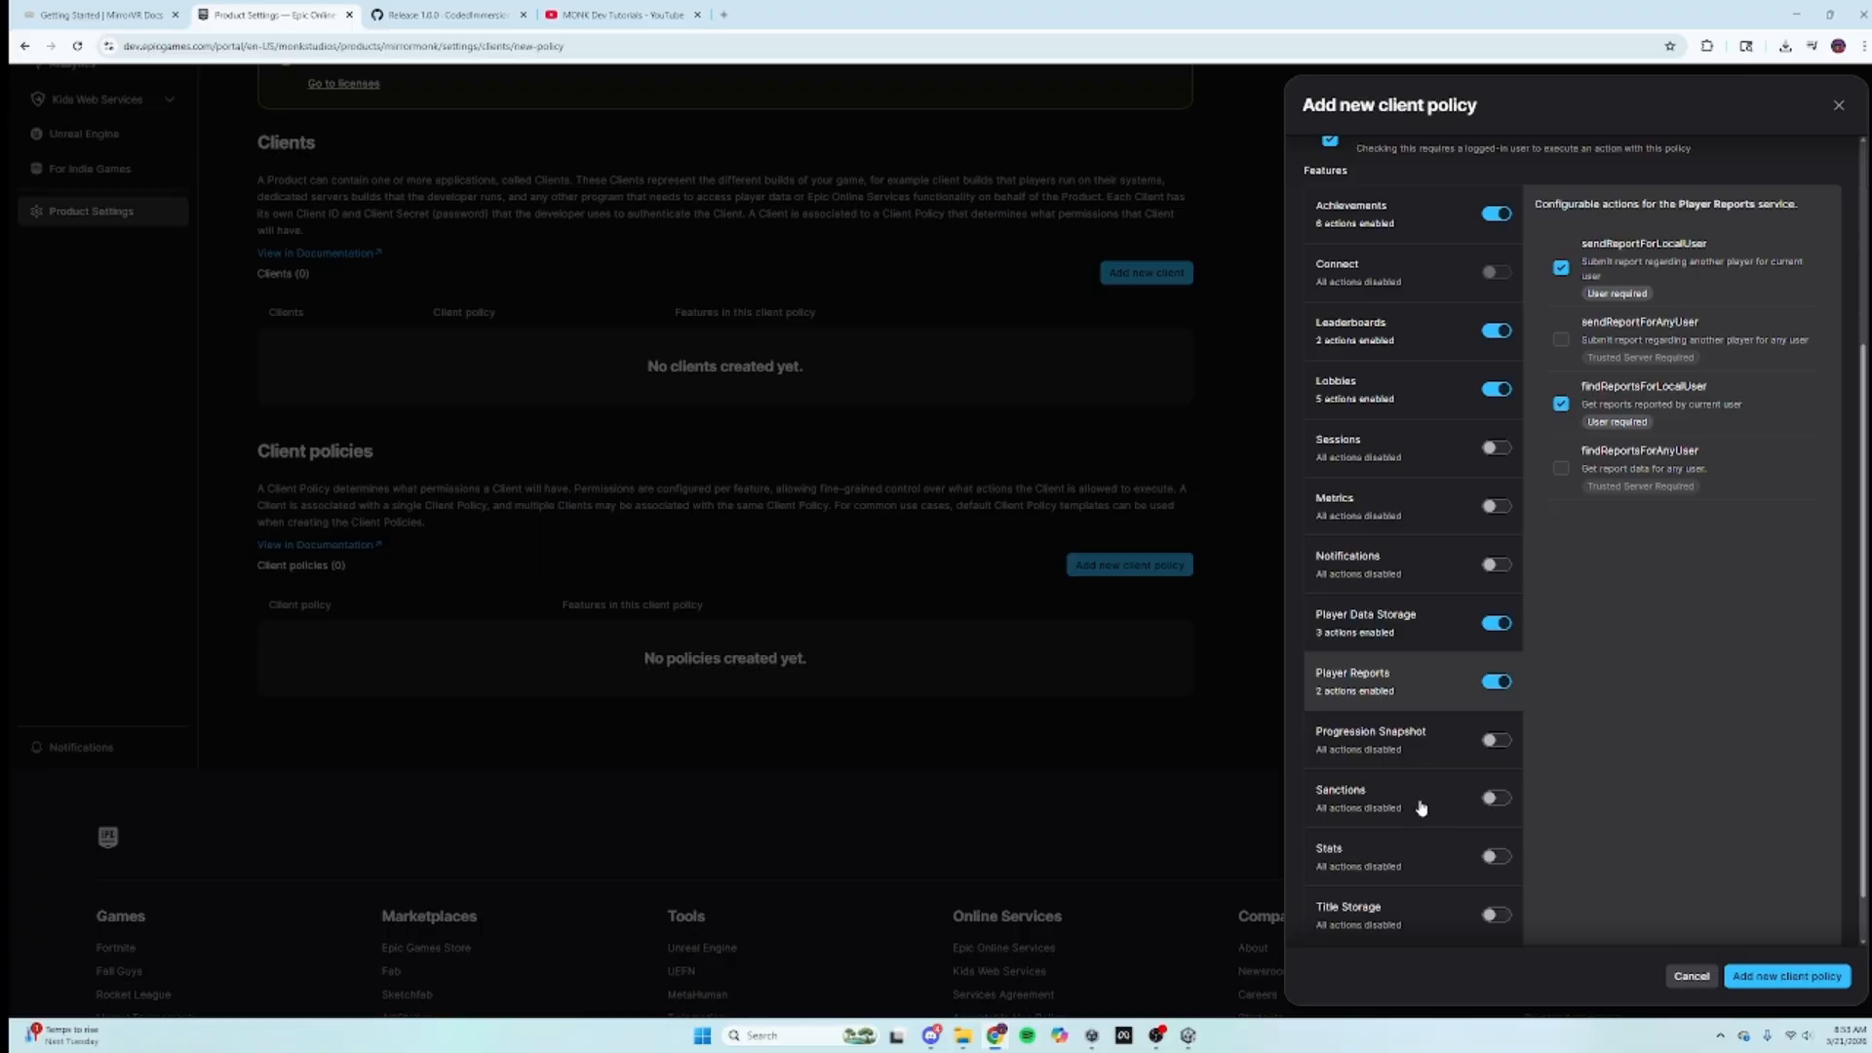
Step: Turn on Sanctions with its three find-sanctions actions, then switch to the MirrorVR guide
click(1420, 807)
click(1497, 797)
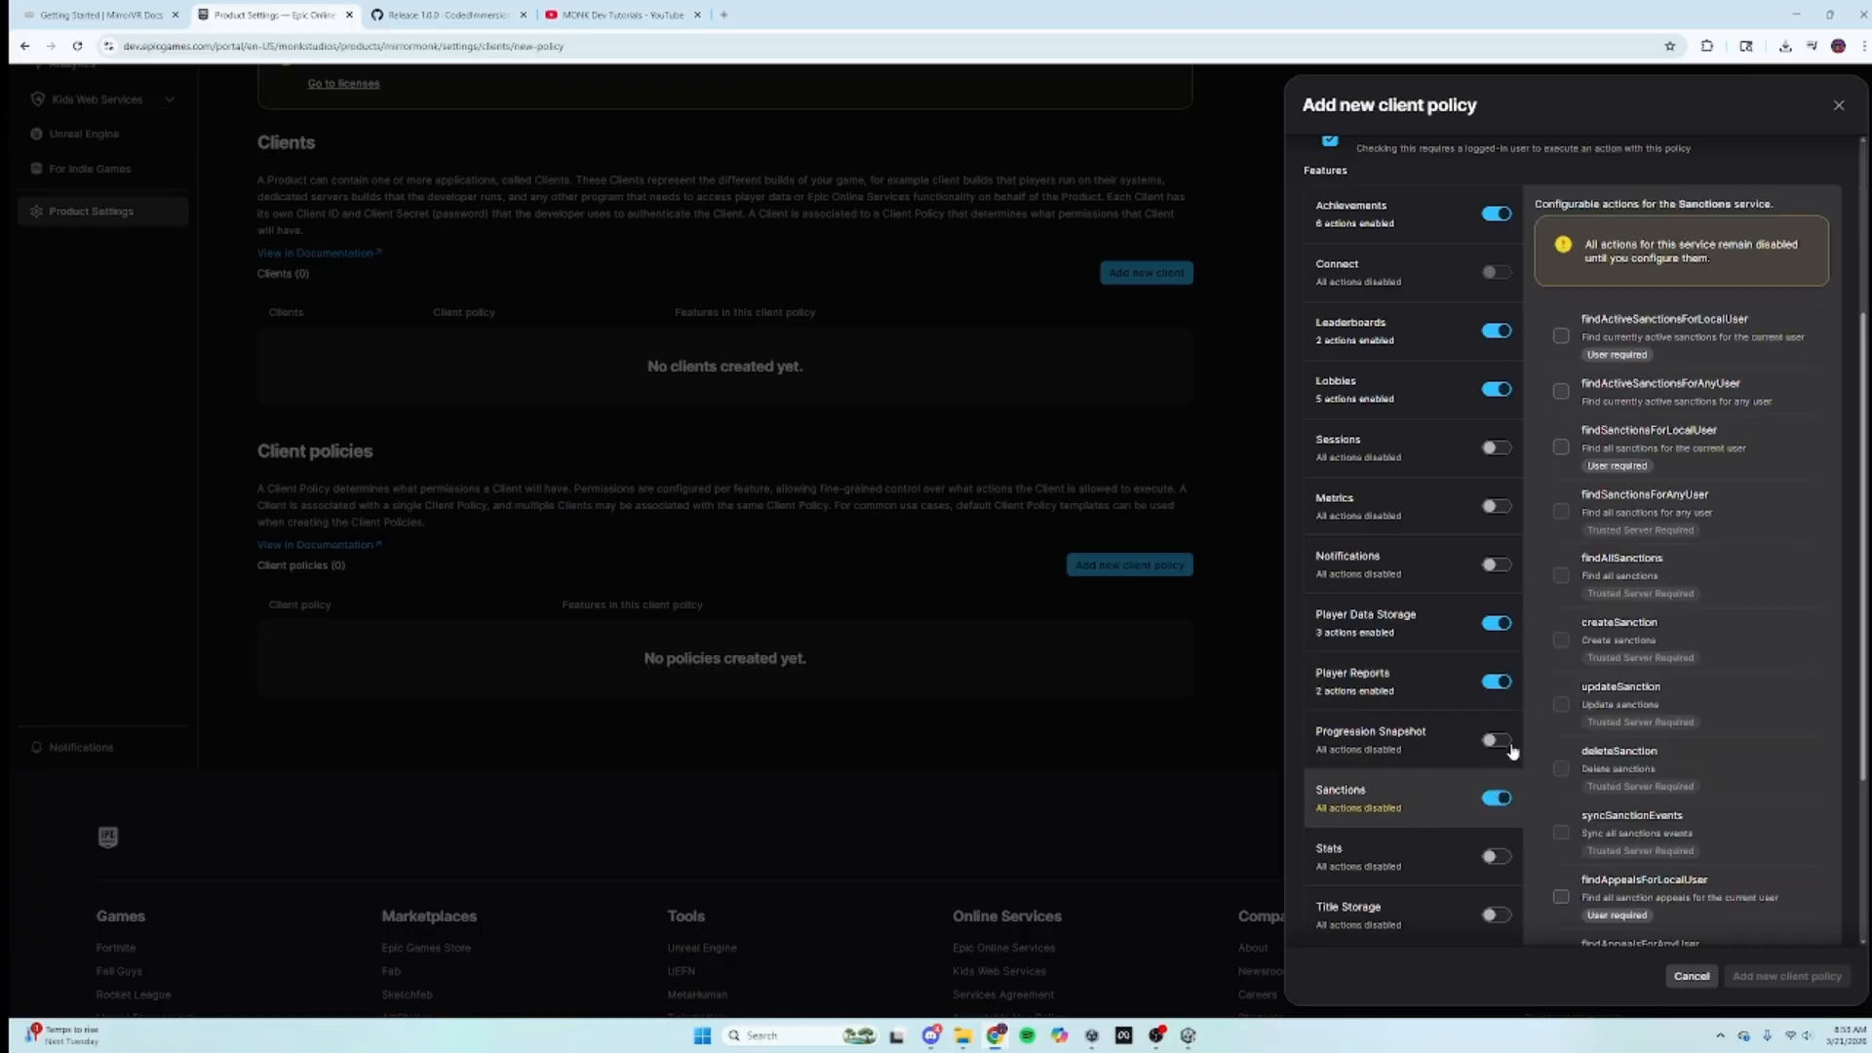
click(1562, 339)
click(1562, 318)
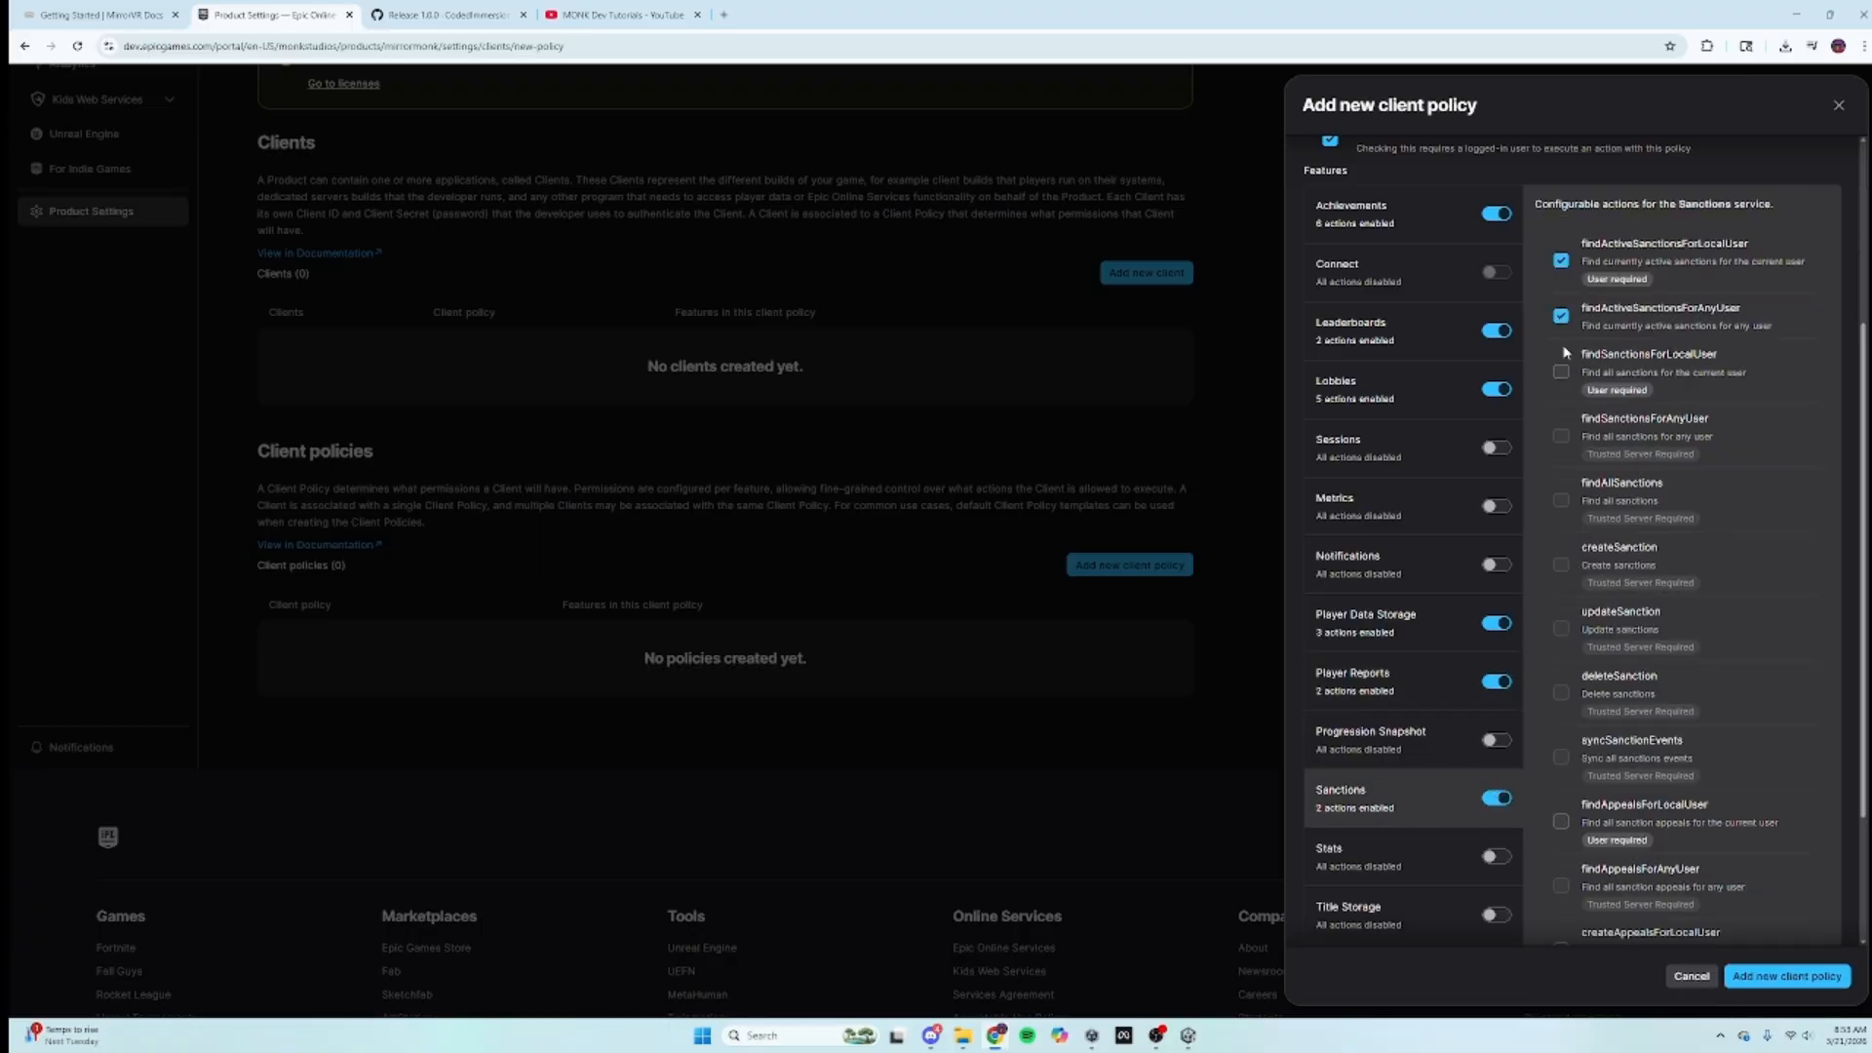
click(1562, 371)
scroll(1550, 702, down, 2)
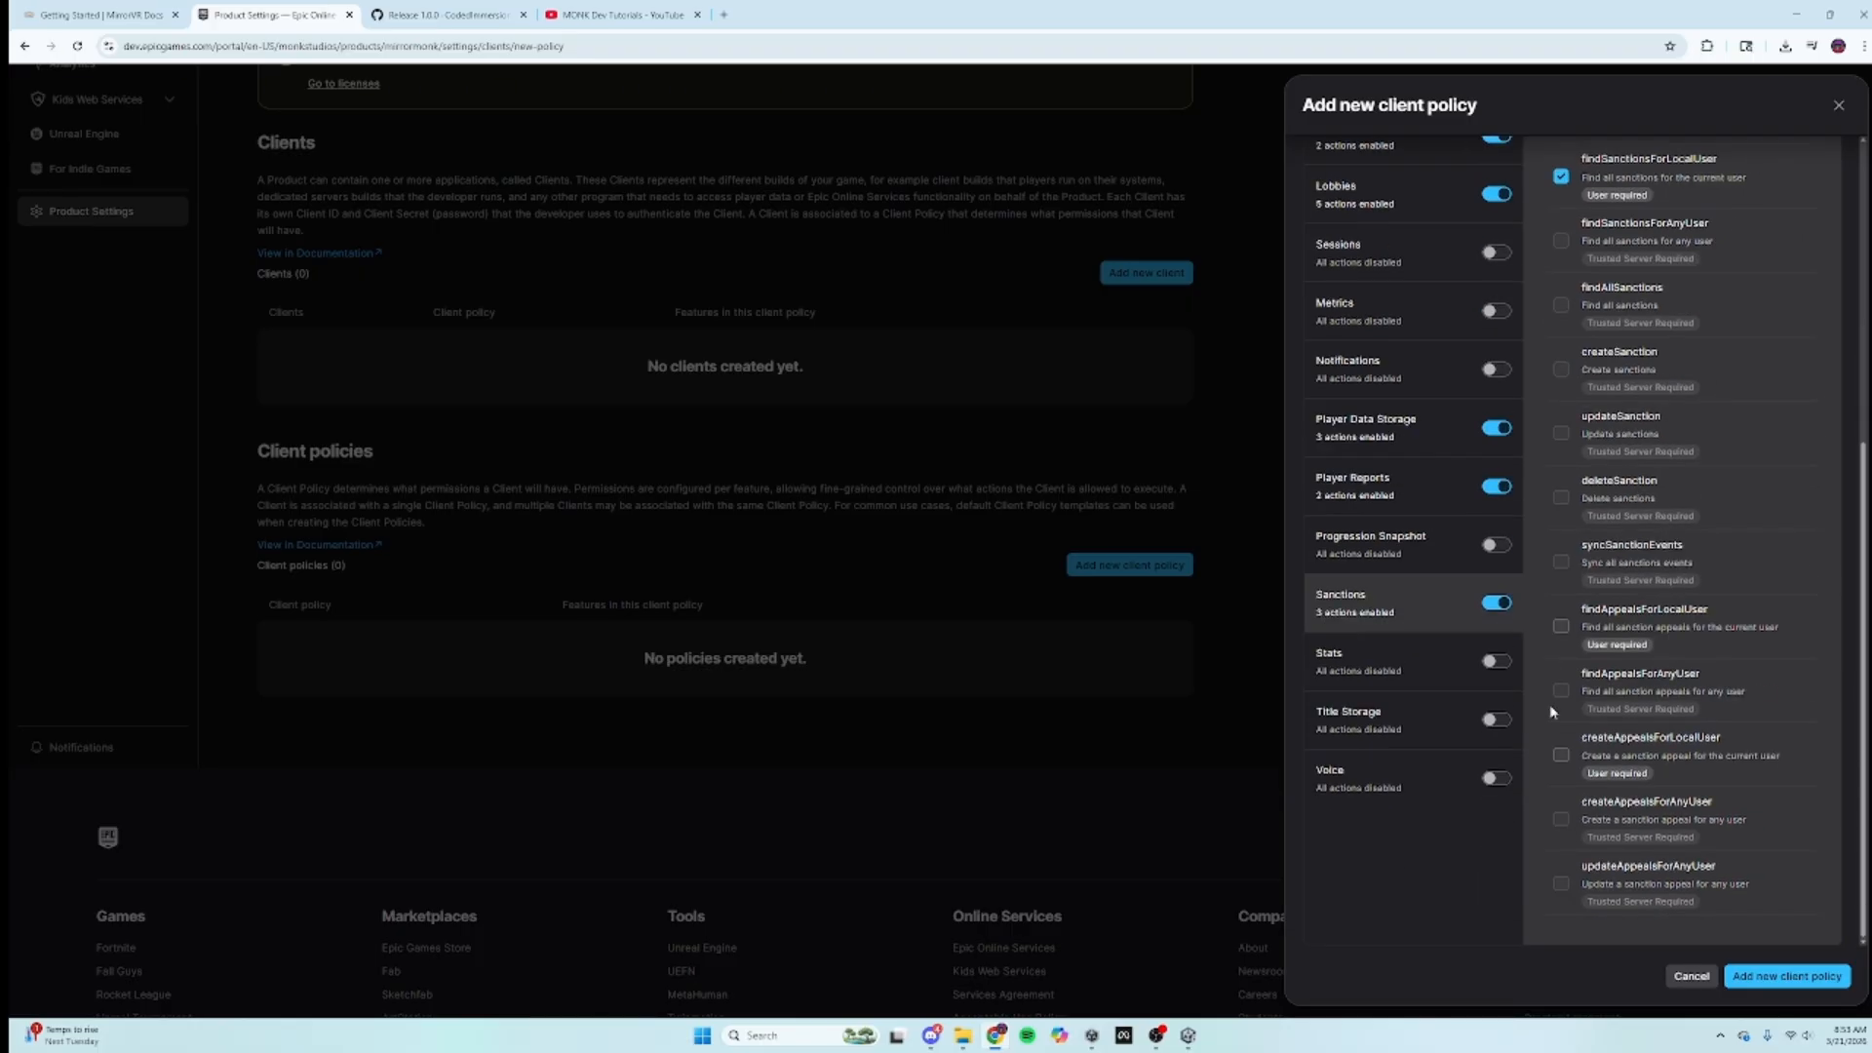
click(98, 15)
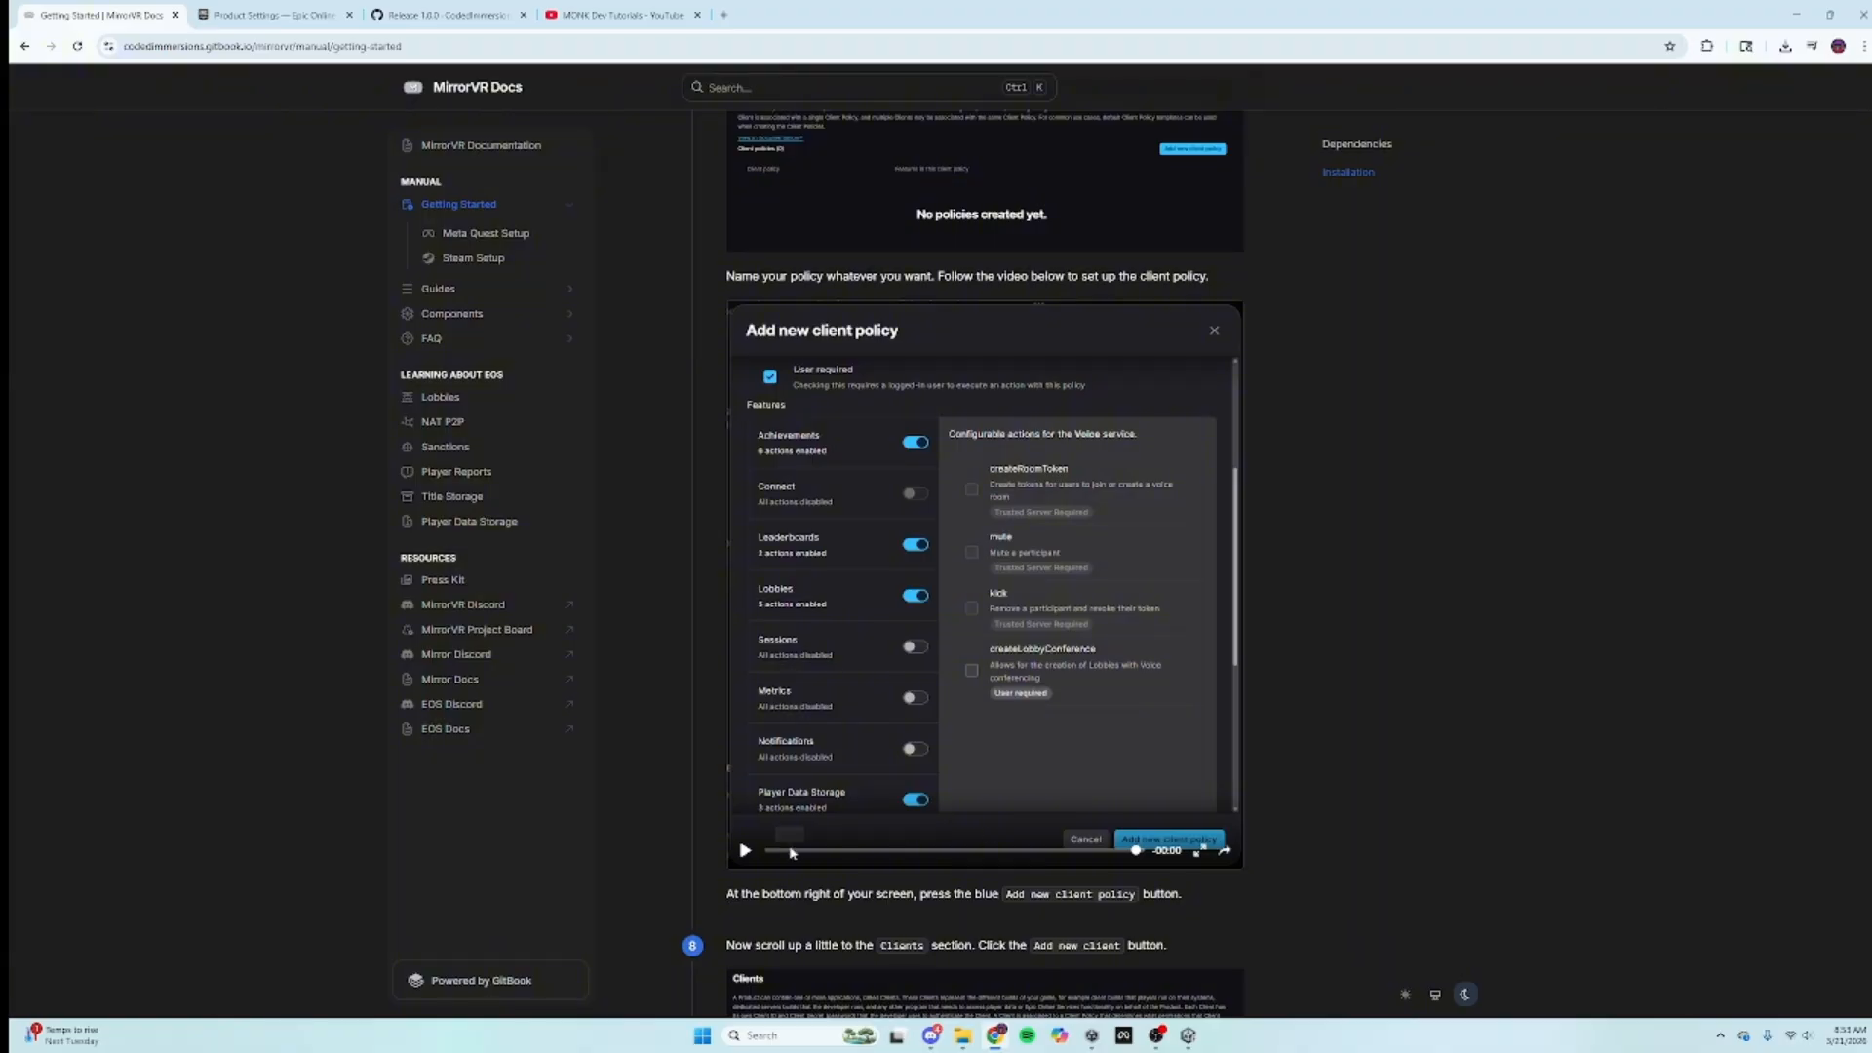
Step: Scrub the guide's tutorial video forward to the Title Storage settings, then return to the policy form
click(1080, 851)
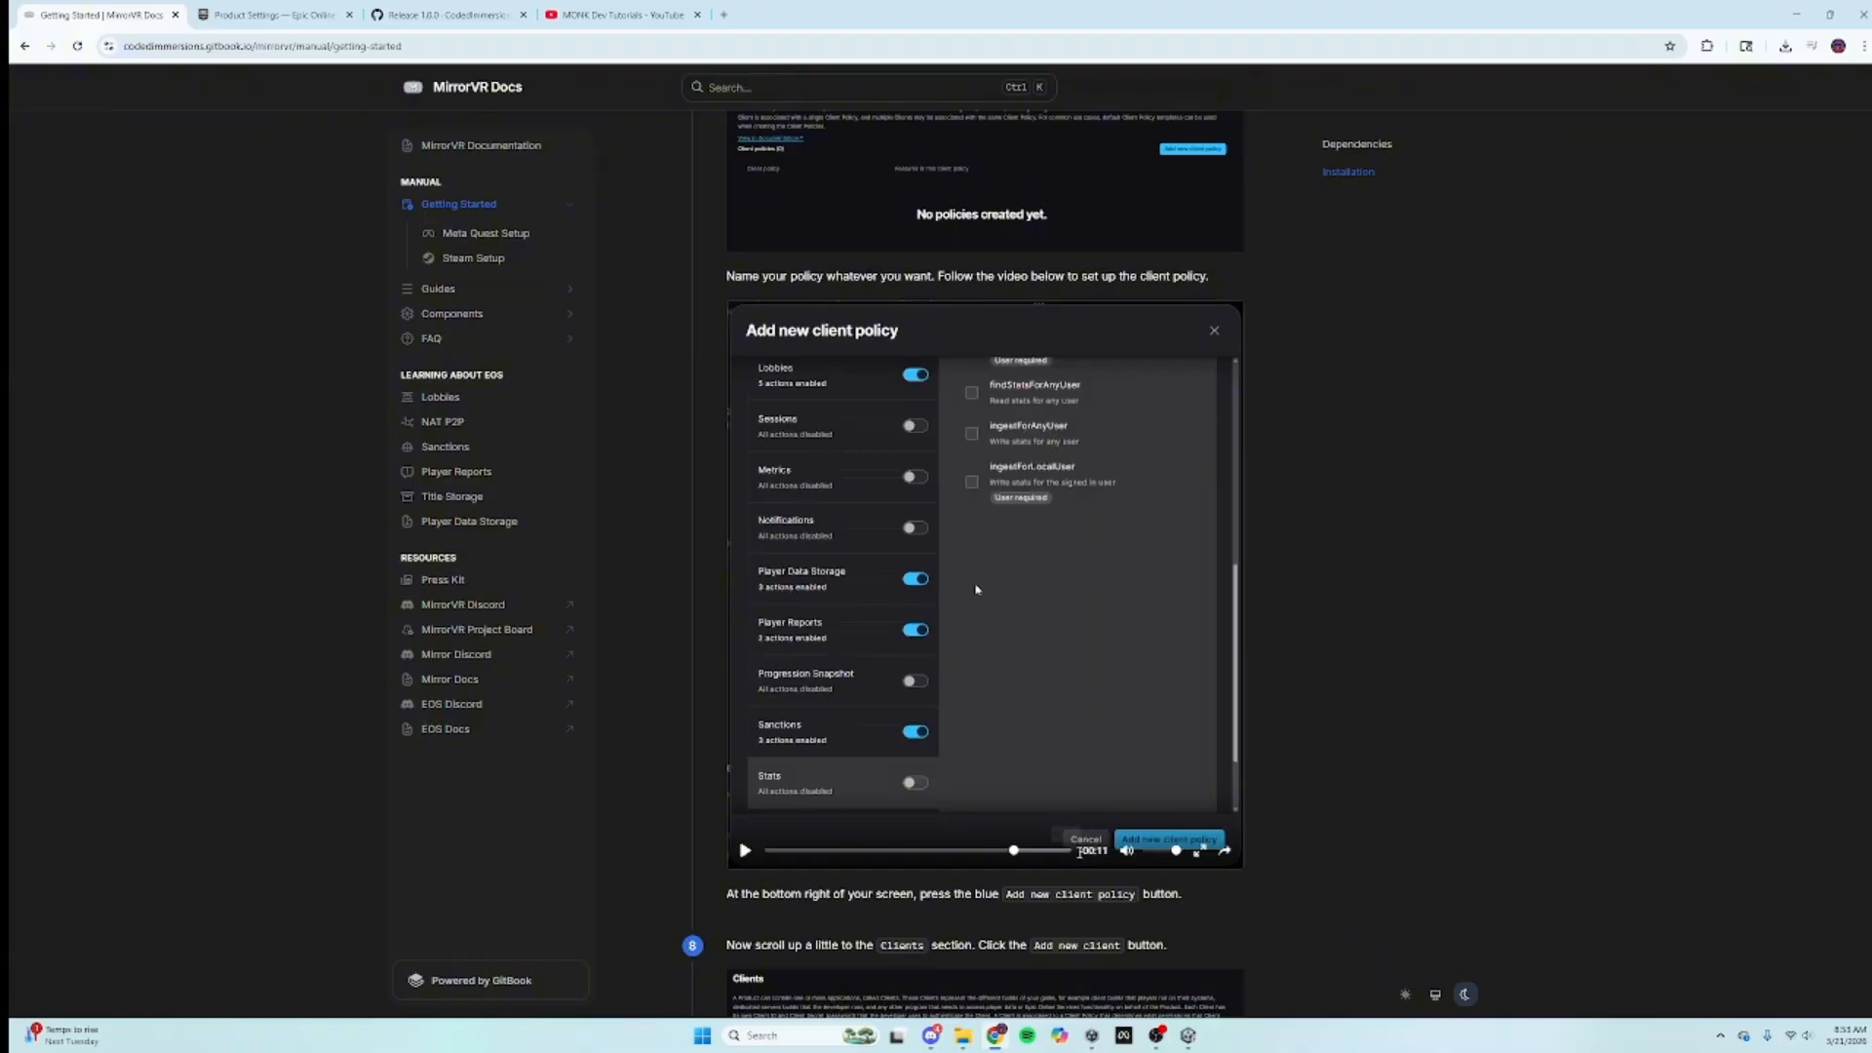
drag(1063, 853, 1011, 853)
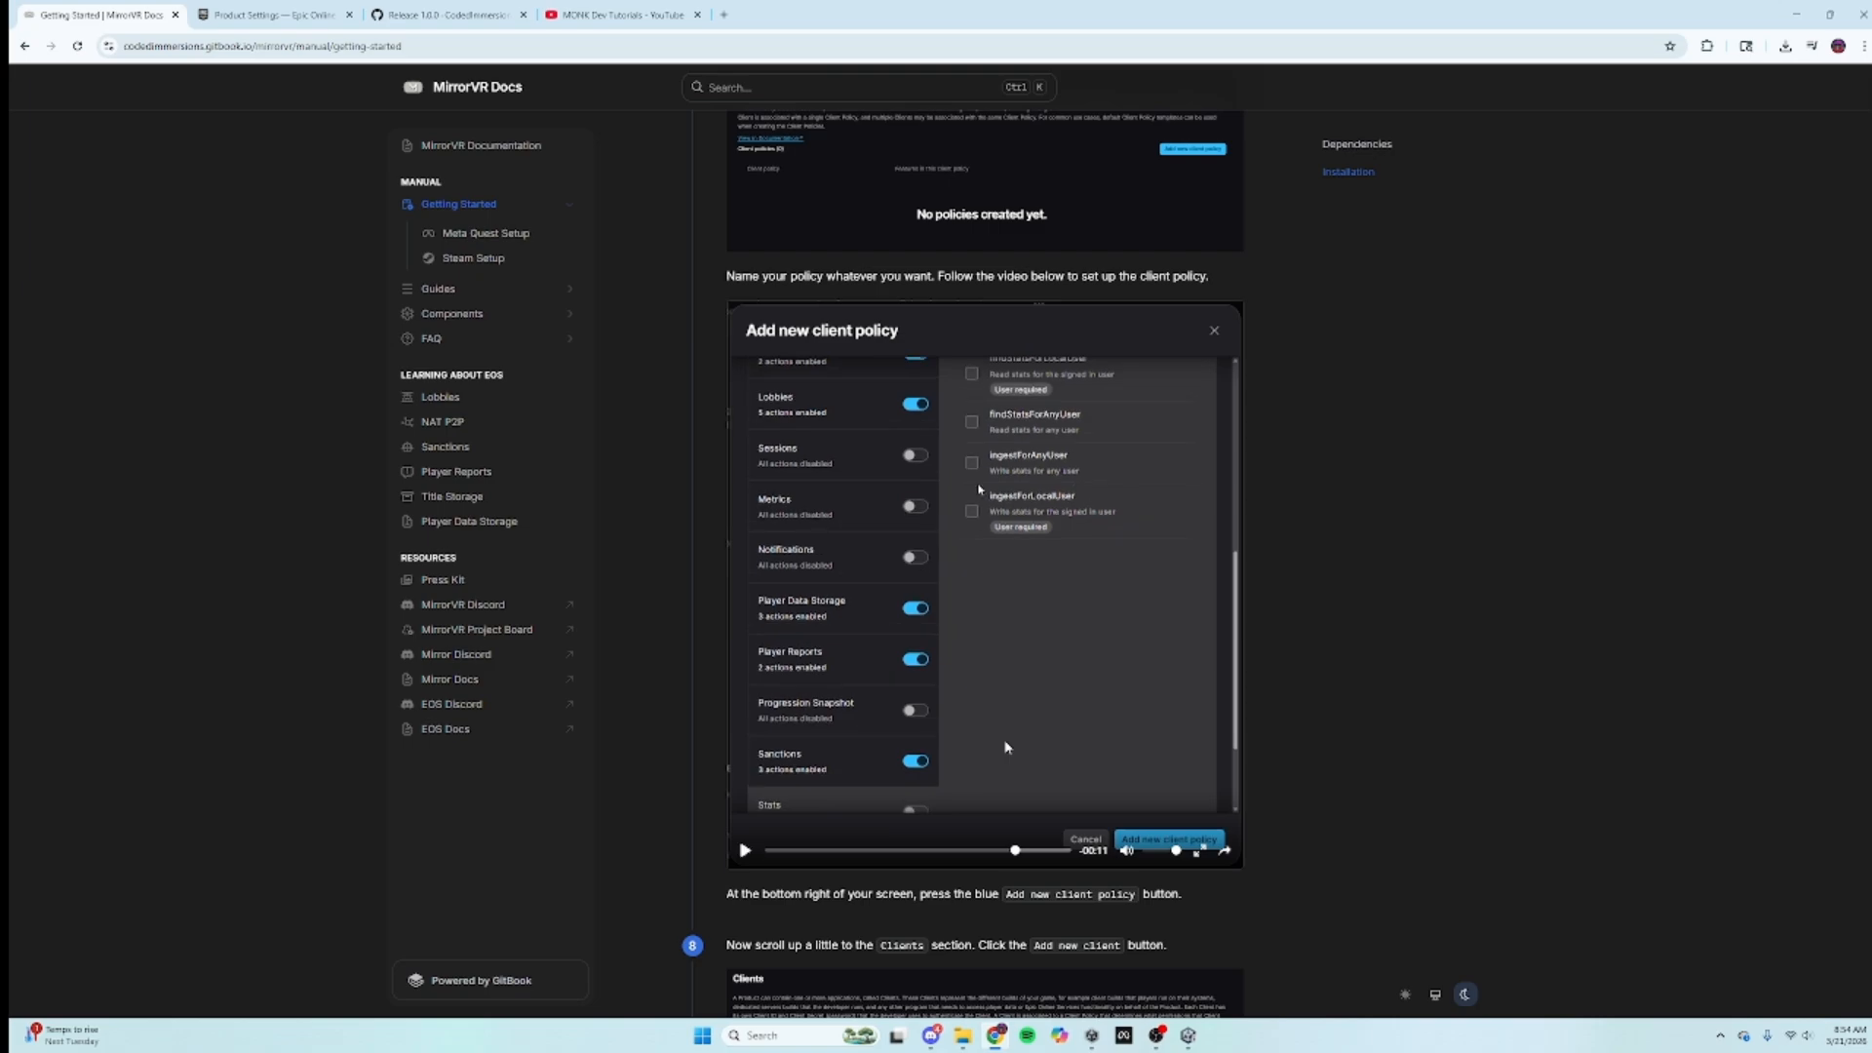
click(288, 11)
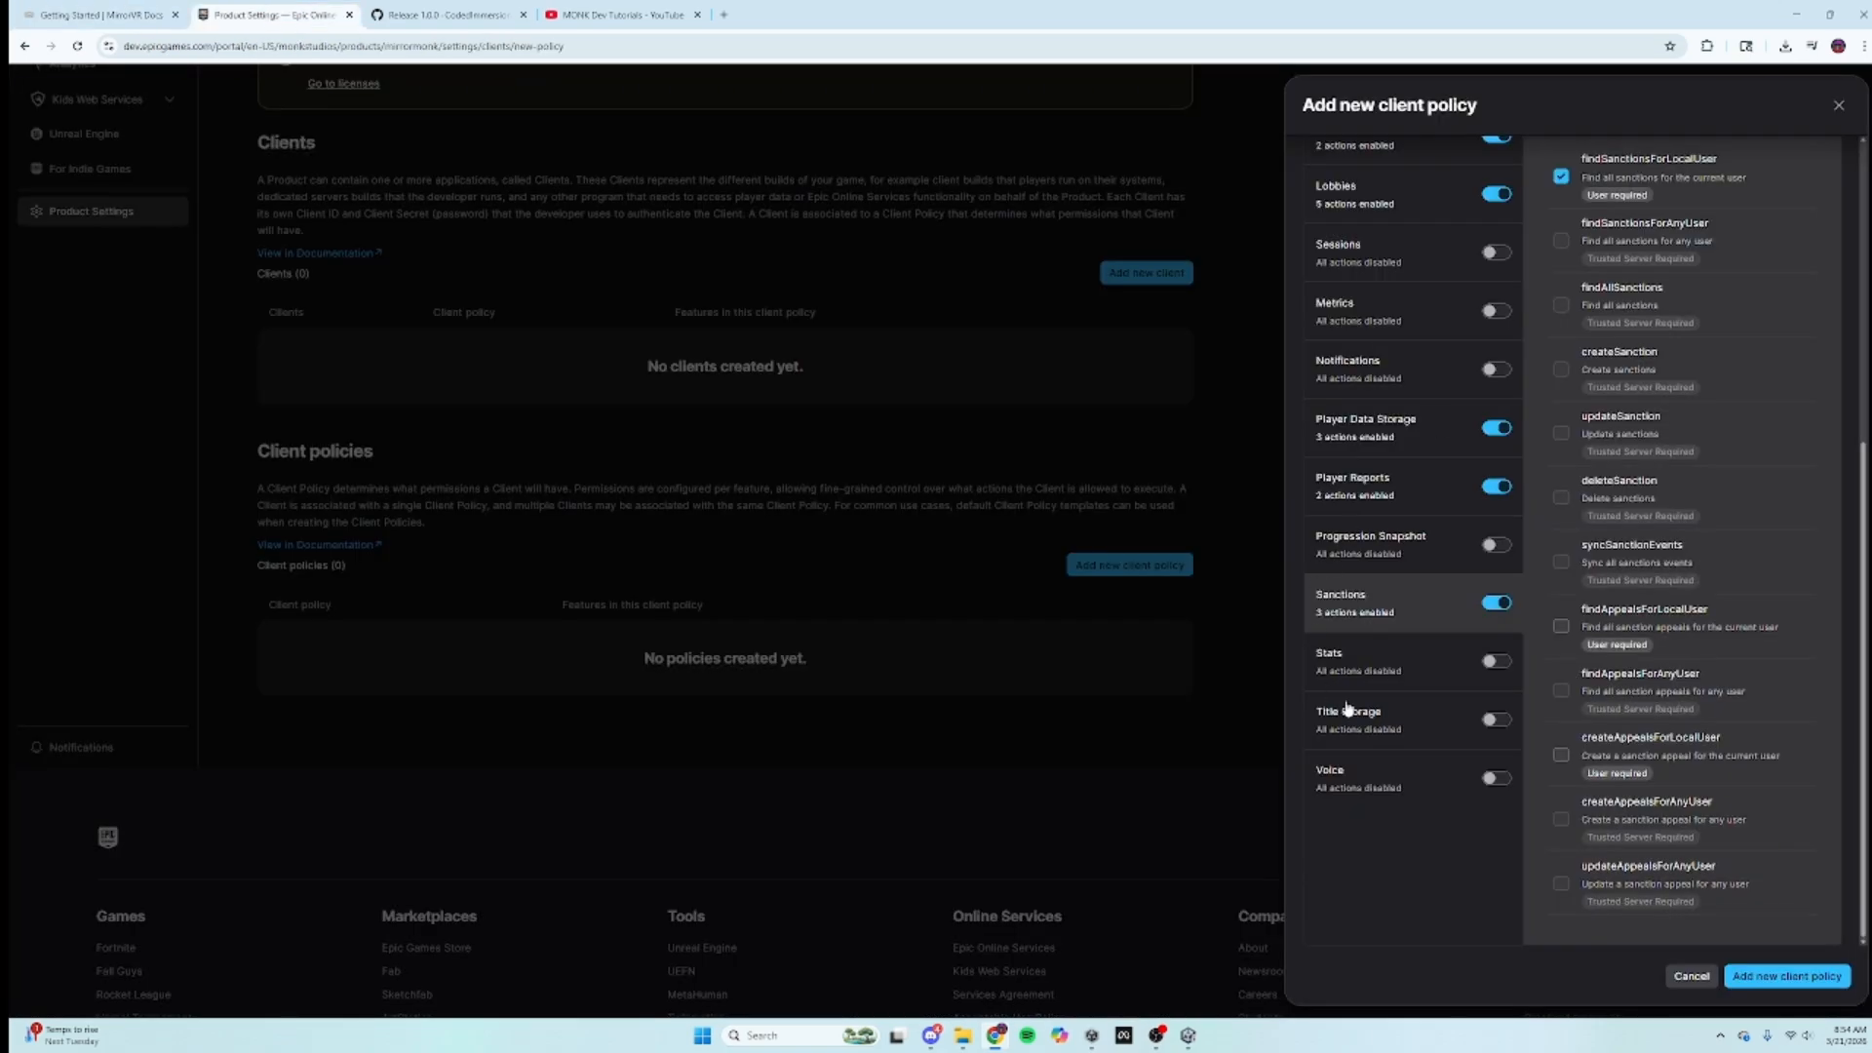
Step: Turn on Stats and Title Storage, allowing the Title Storage access and list actions
click(1497, 799)
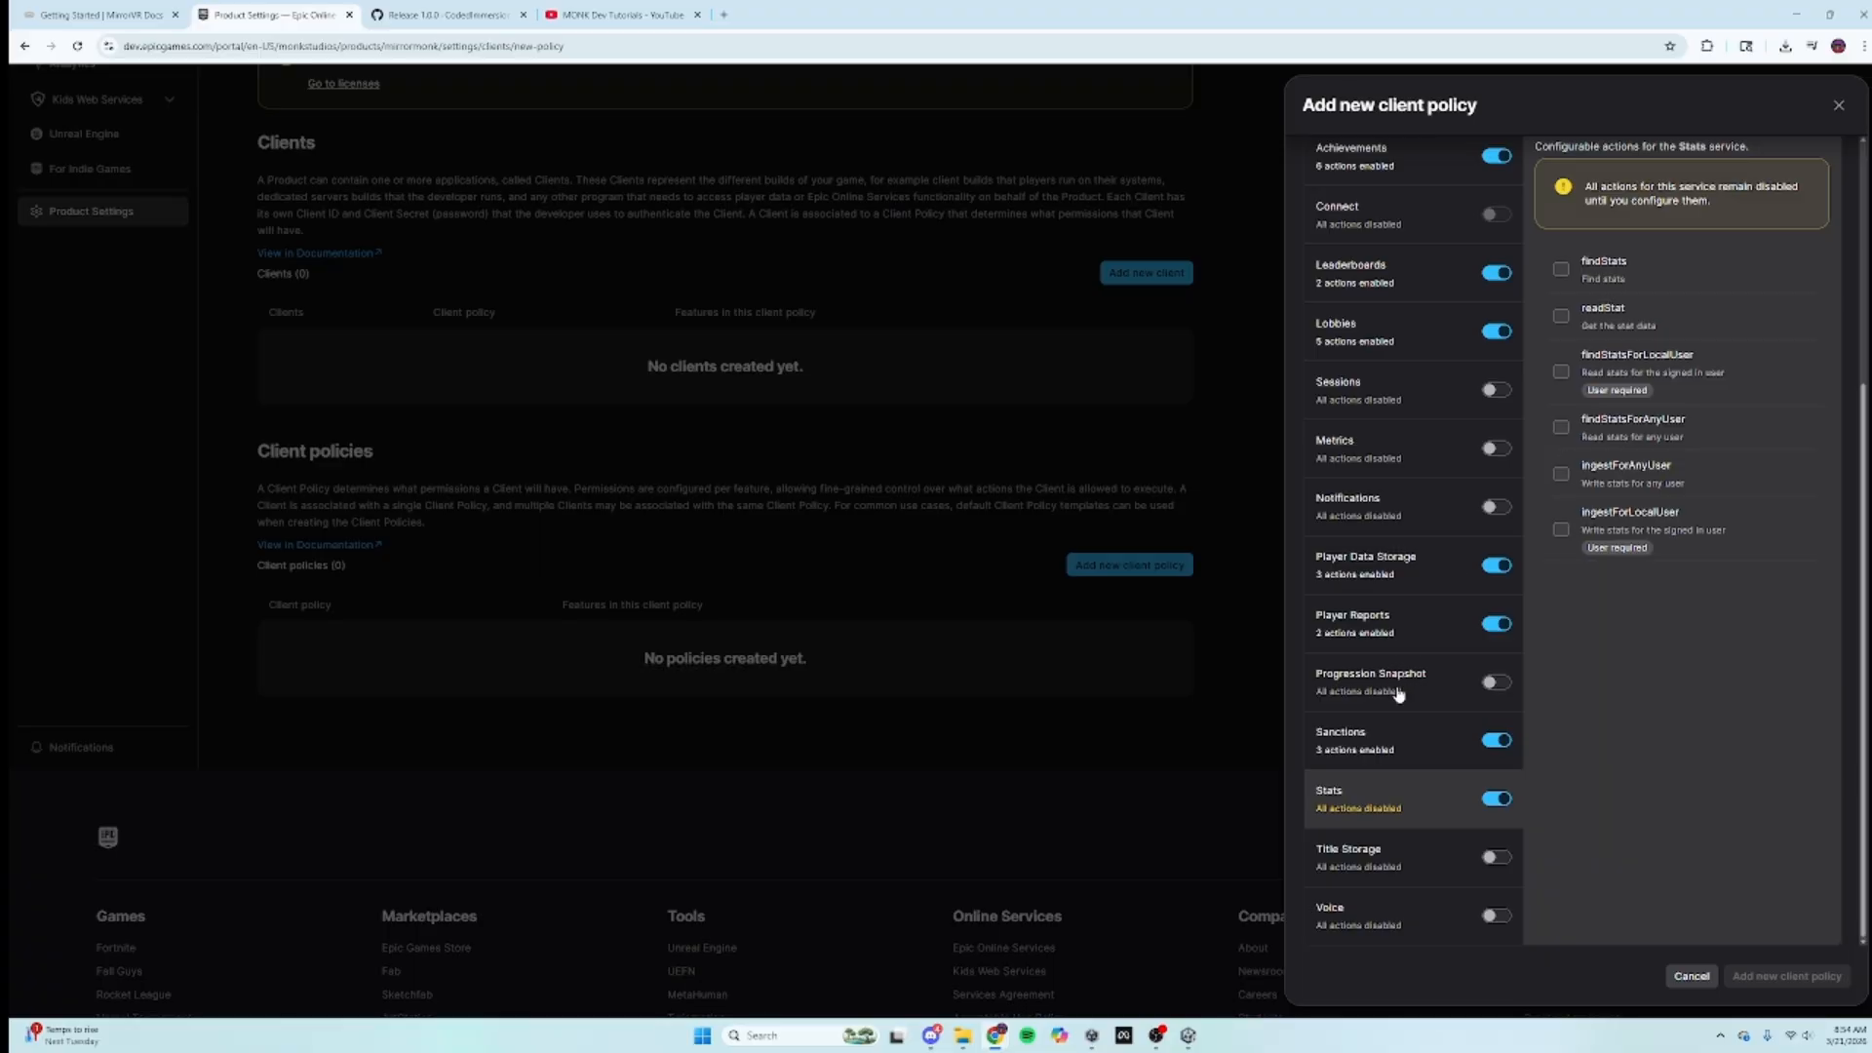
click(1373, 873)
click(1491, 858)
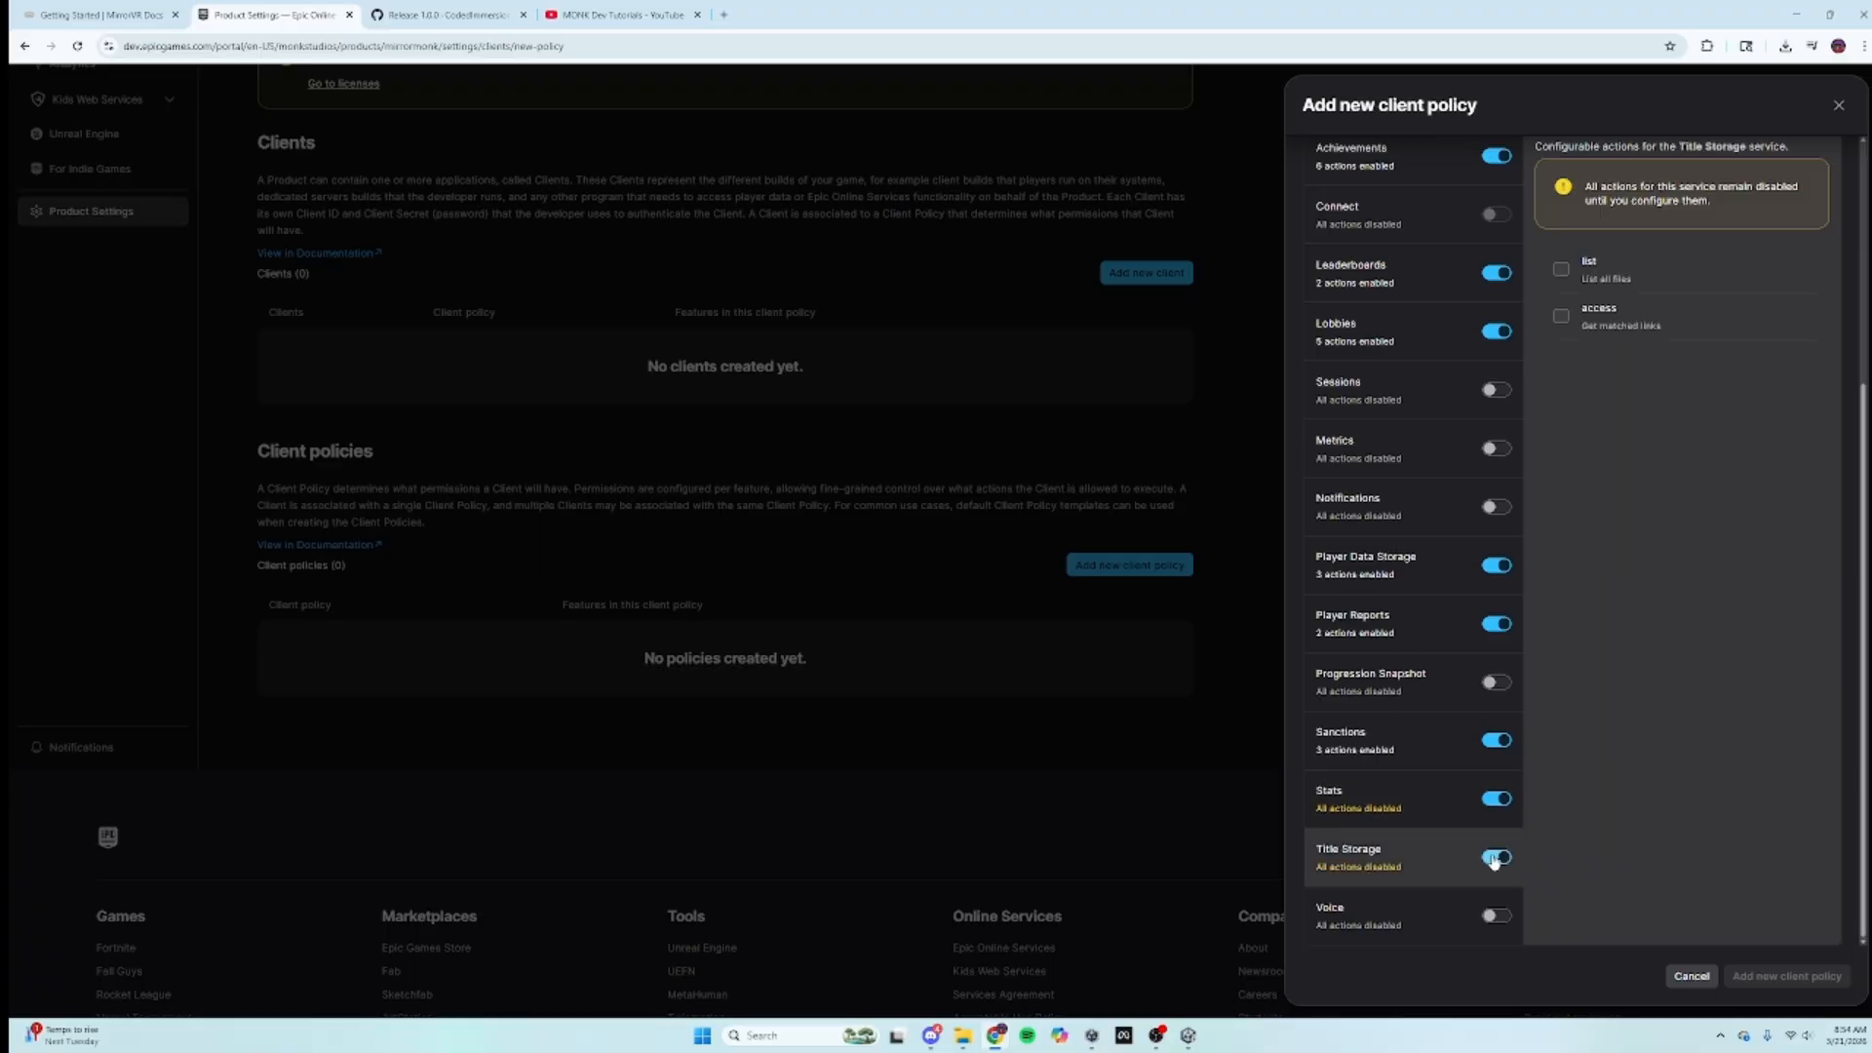
click(1562, 317)
click(1561, 194)
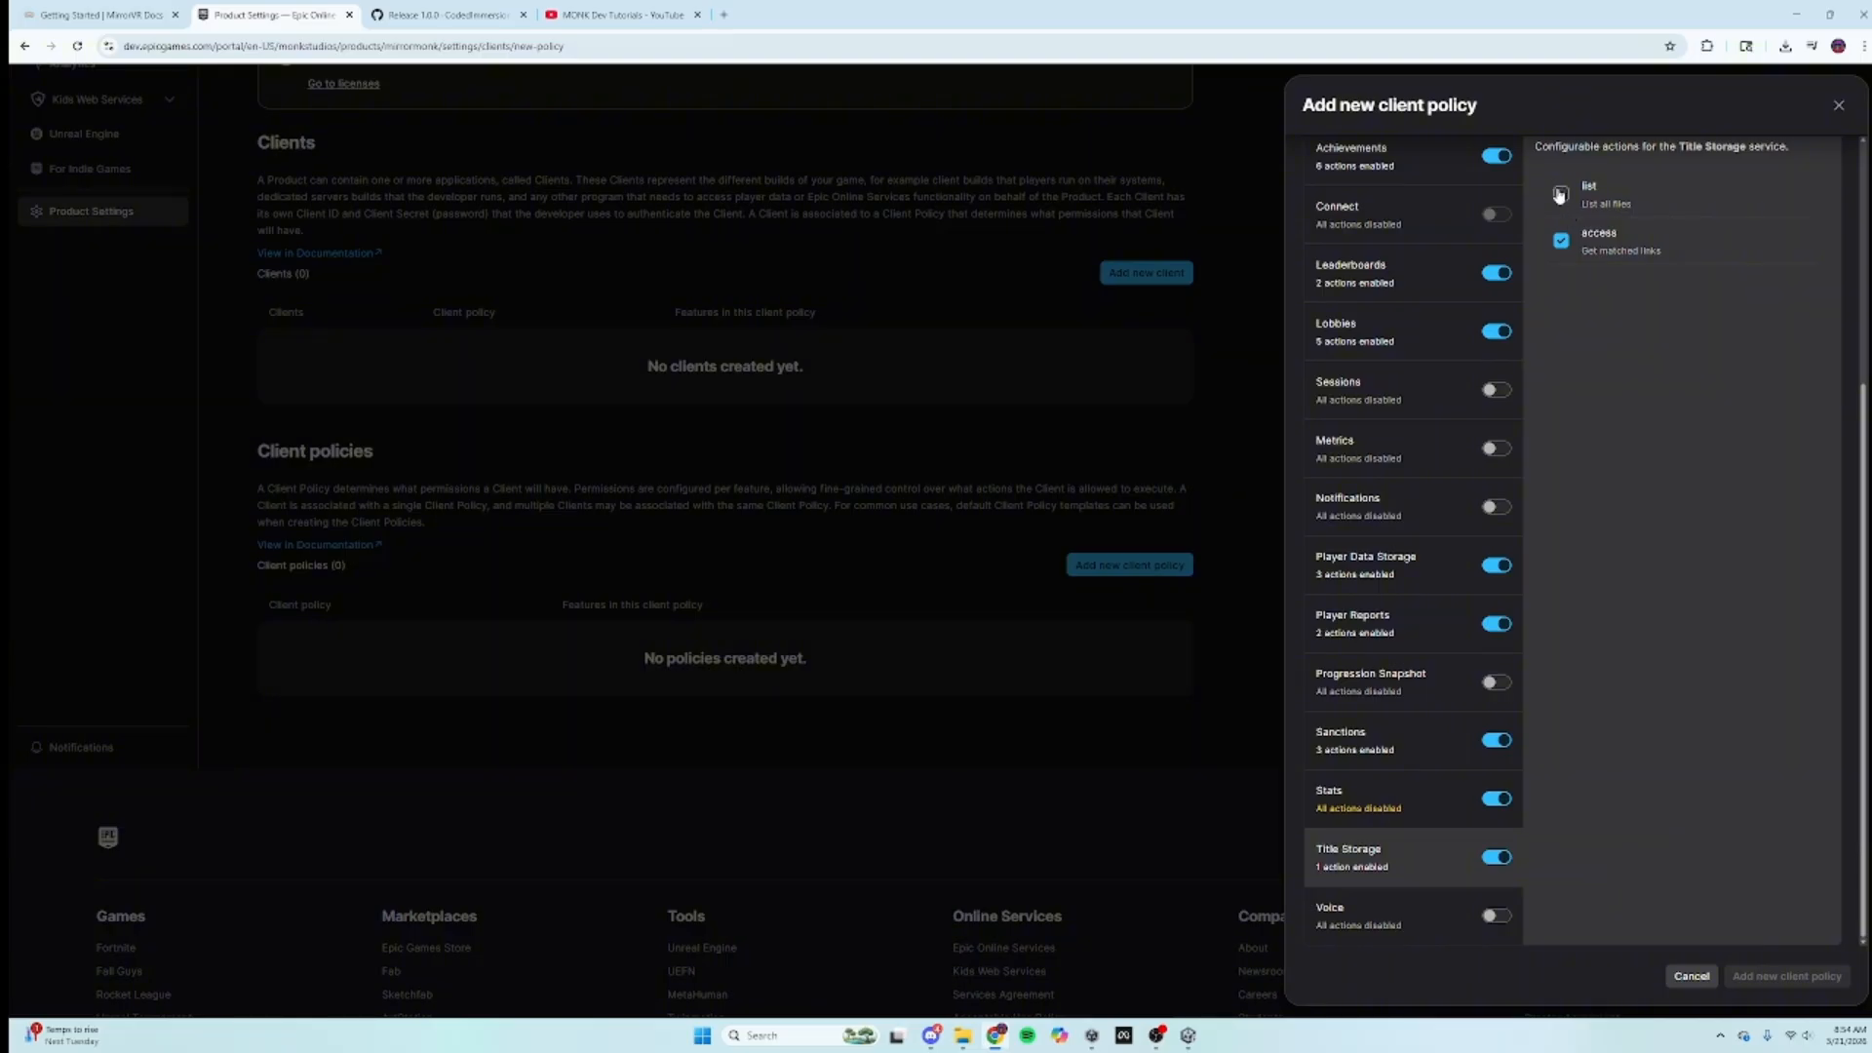
Step: Check the Stats settings in the MirrorVR tutorial video, pausing on them
click(1363, 800)
click(97, 15)
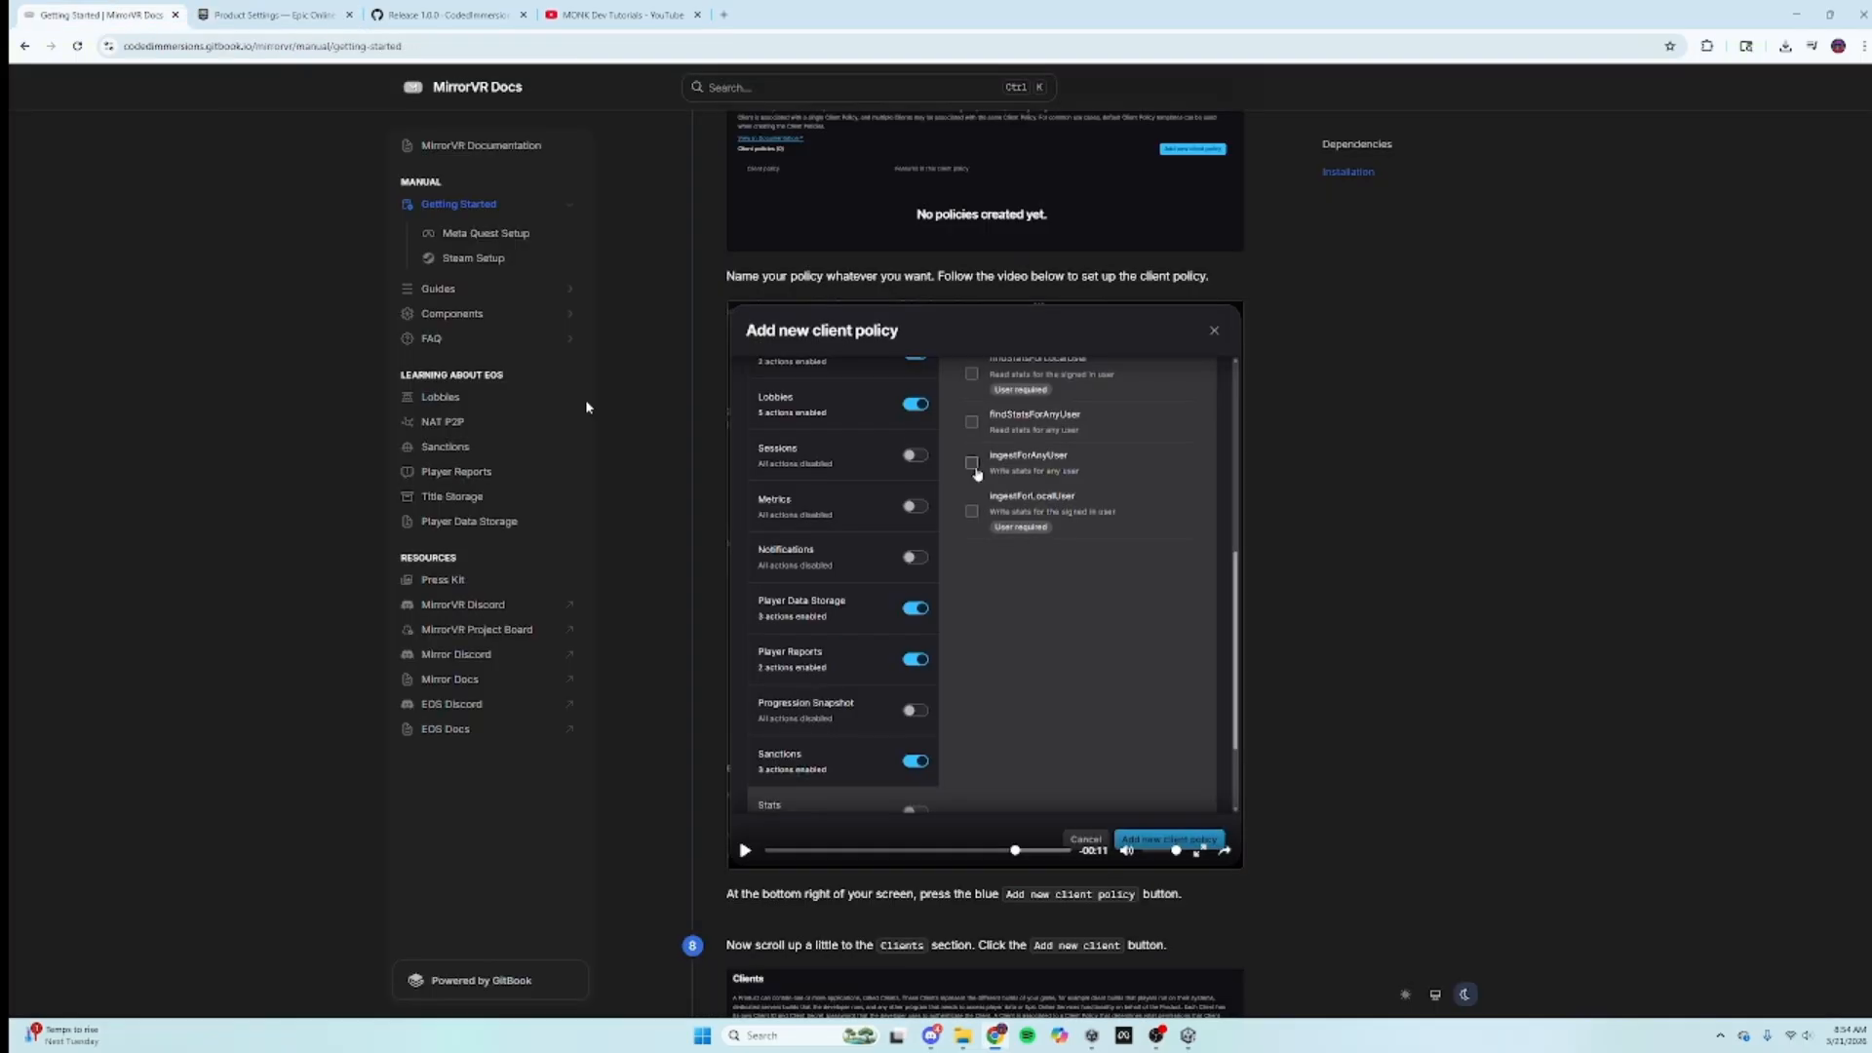
click(1013, 786)
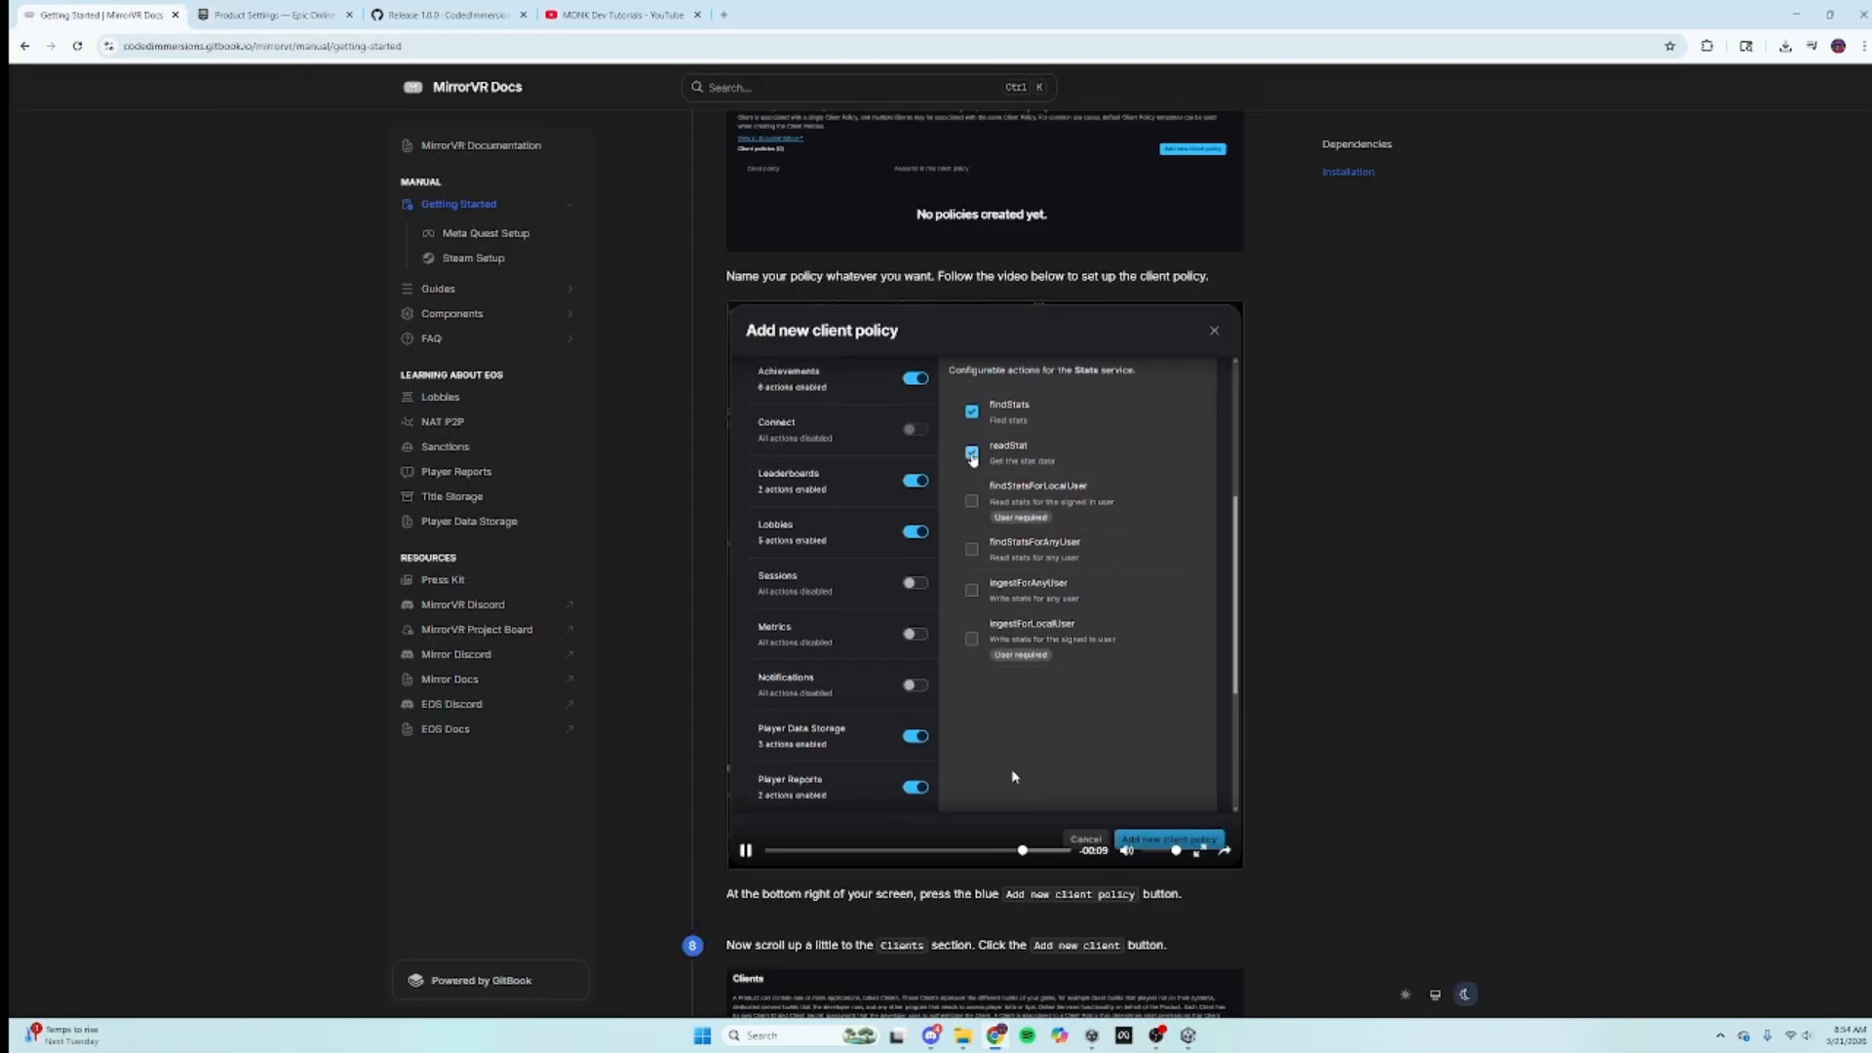
click(1015, 761)
click(330, 8)
Step: Allow the Stats ingest, findStats and readStat actions for local and any user
click(1561, 531)
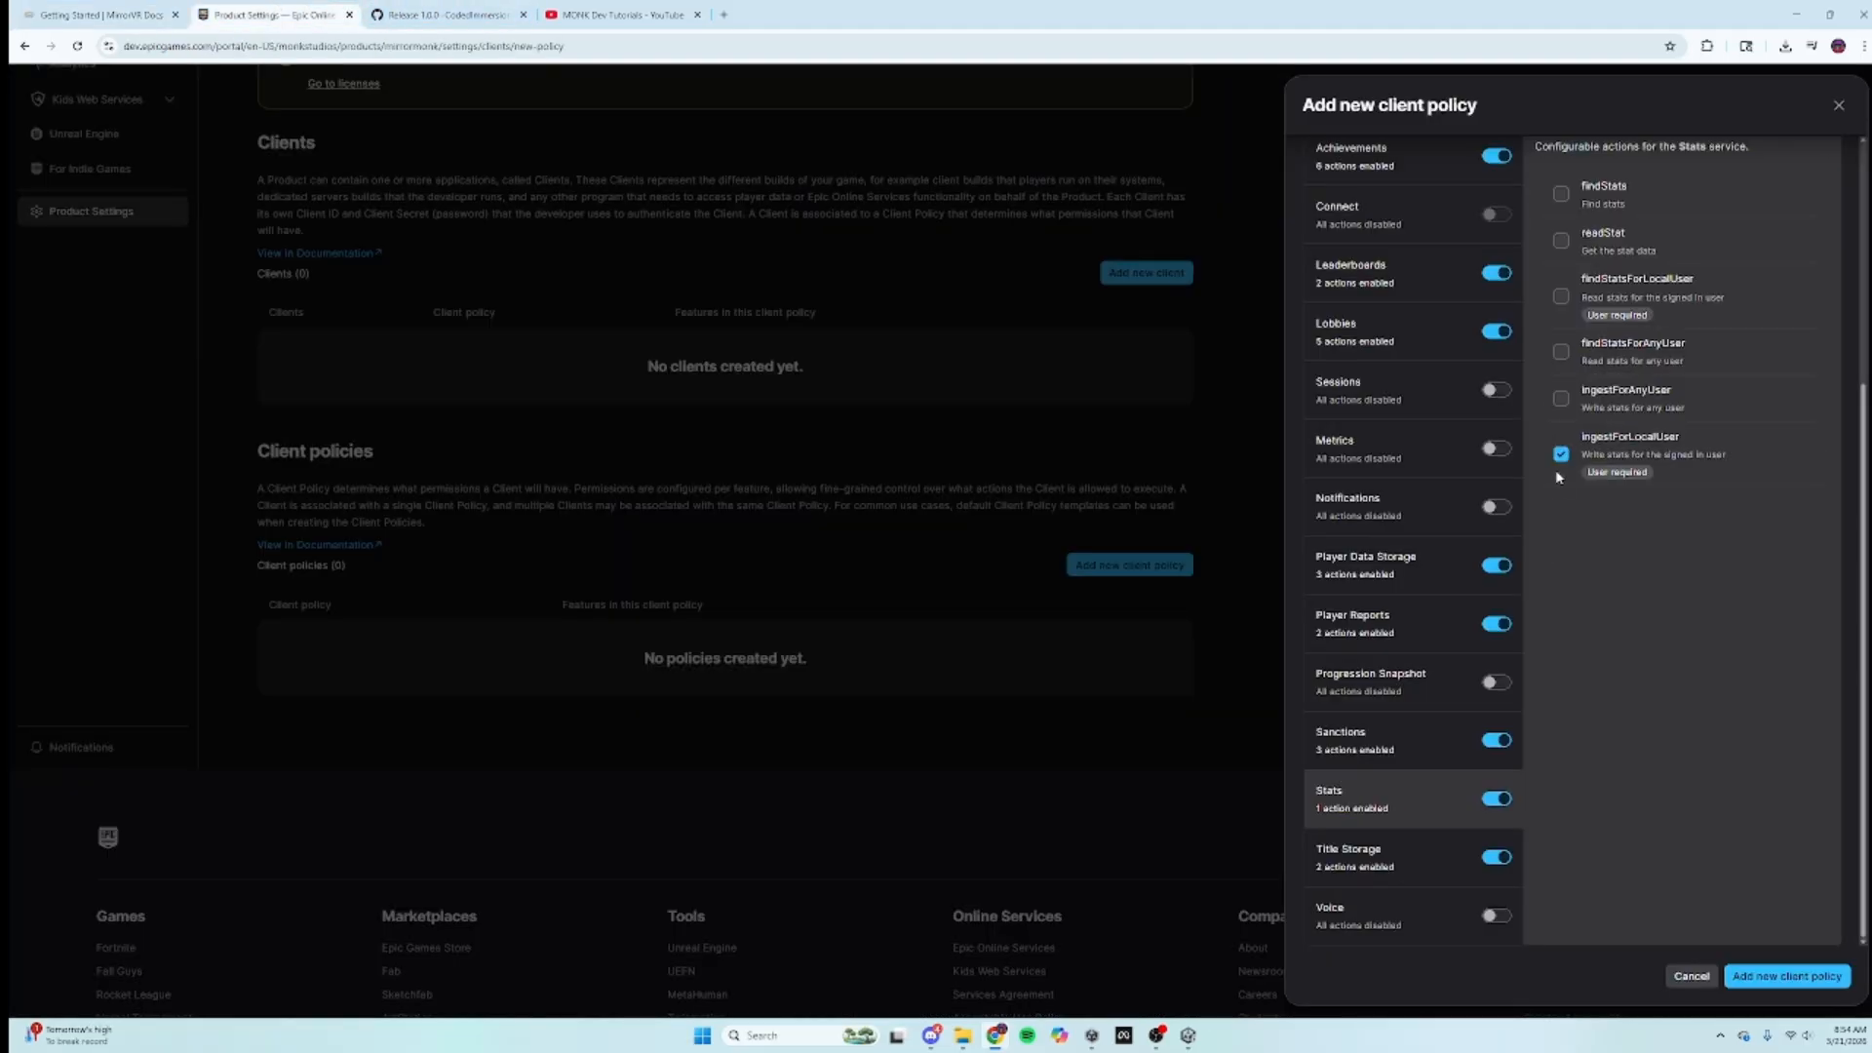
click(1561, 398)
click(1561, 351)
click(1561, 296)
click(1563, 238)
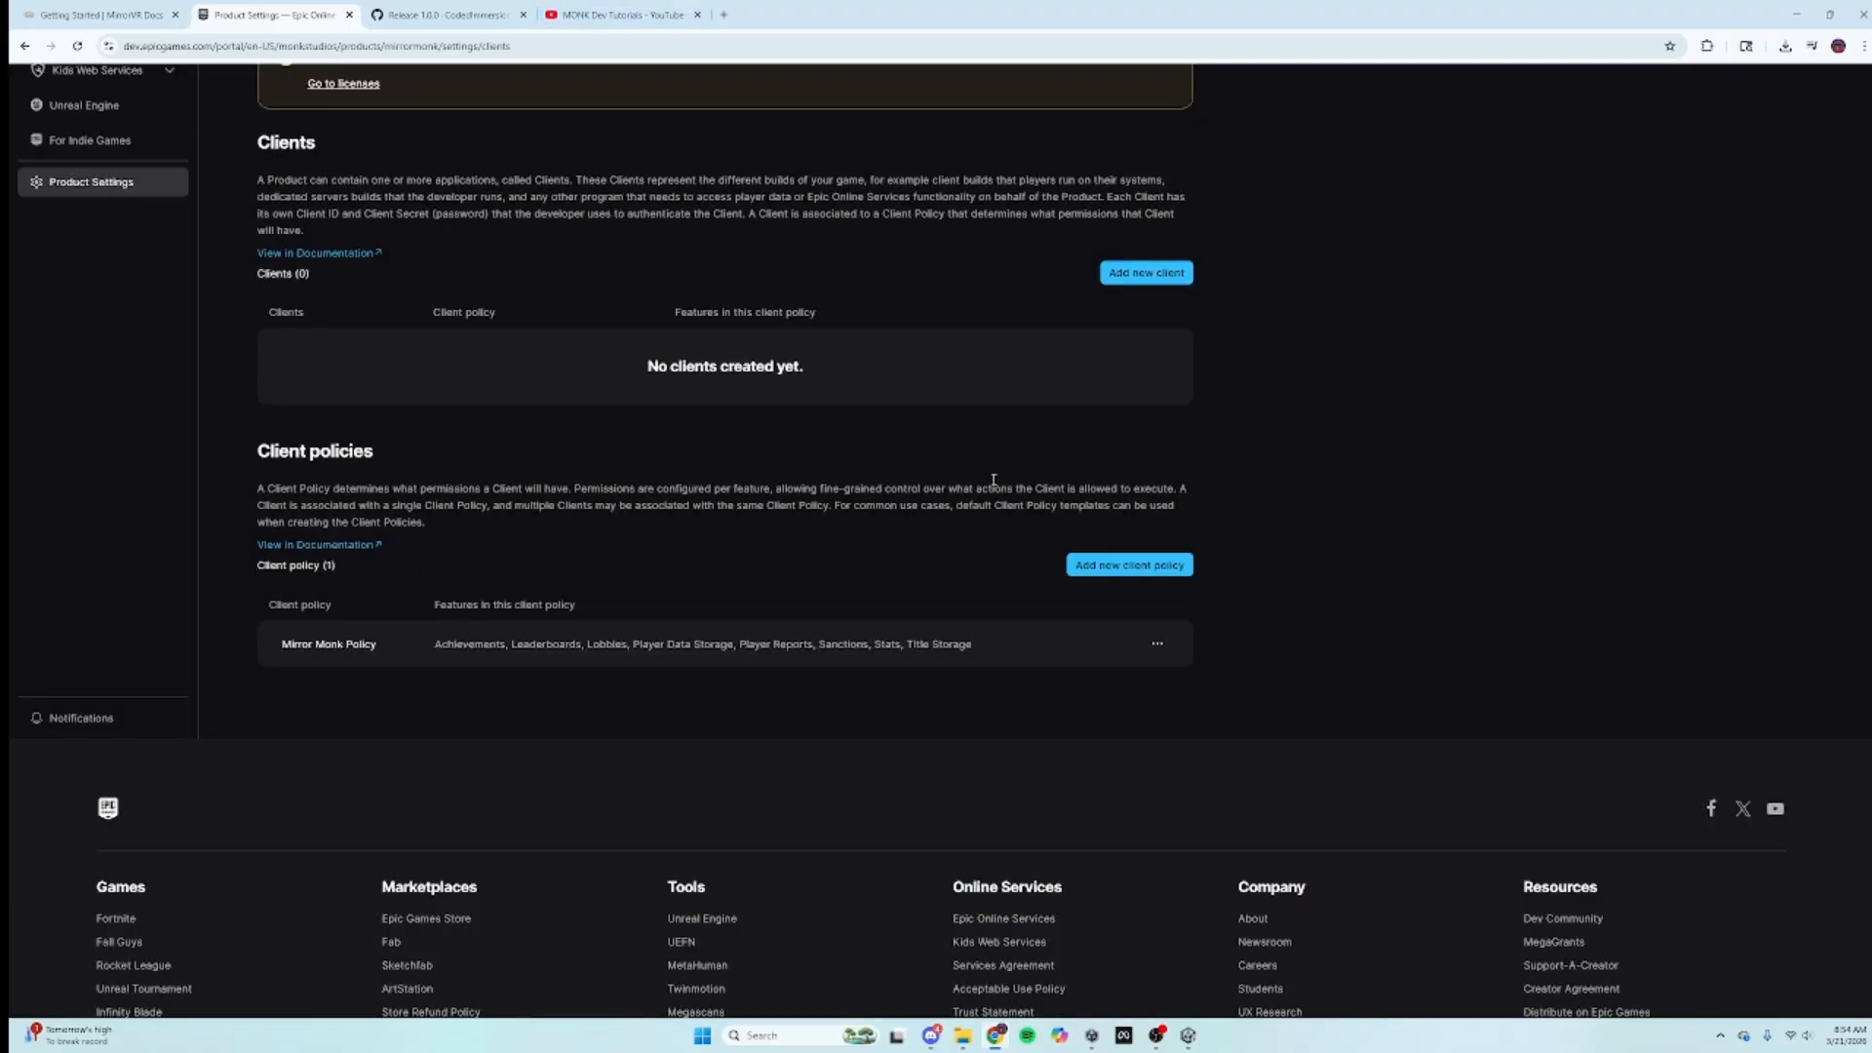
Step: Add client 'Mirror Monk Client' assigned the Mirror Monk Policy, correcting a mistyped name
click(1129, 278)
click(1389, 205)
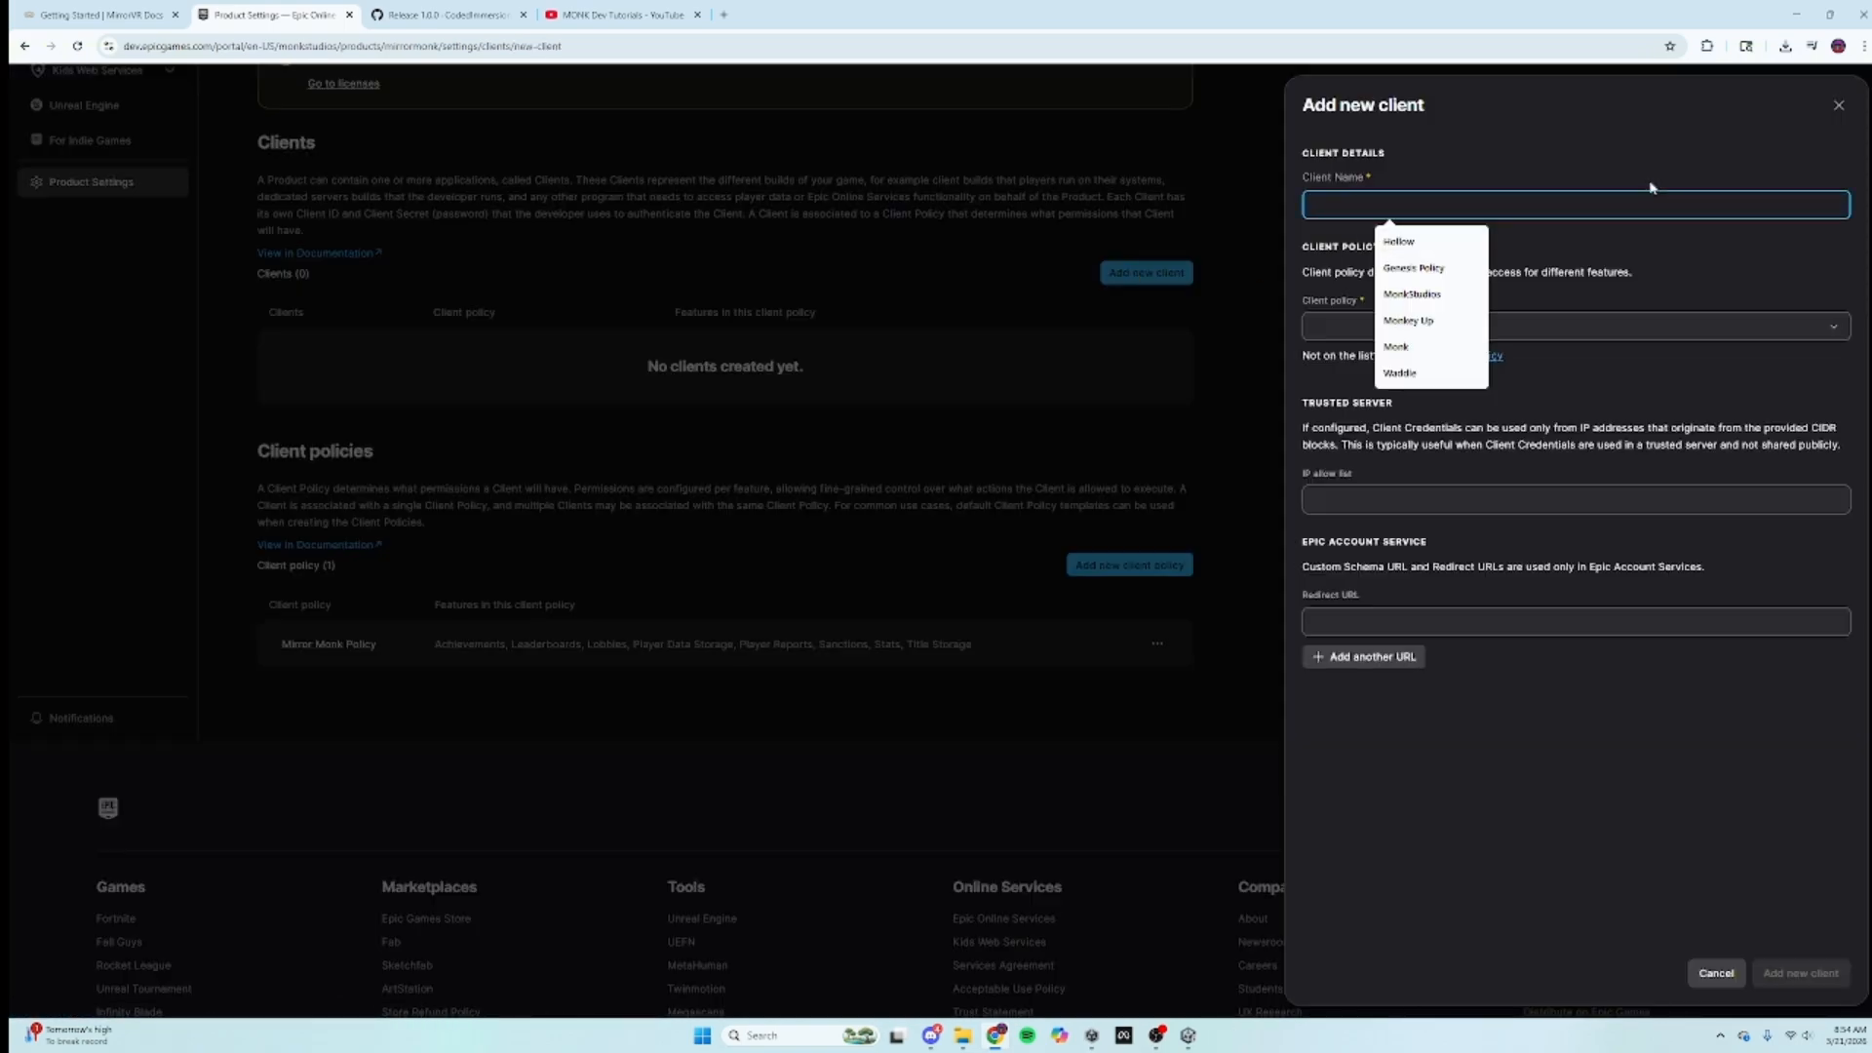
text(M)
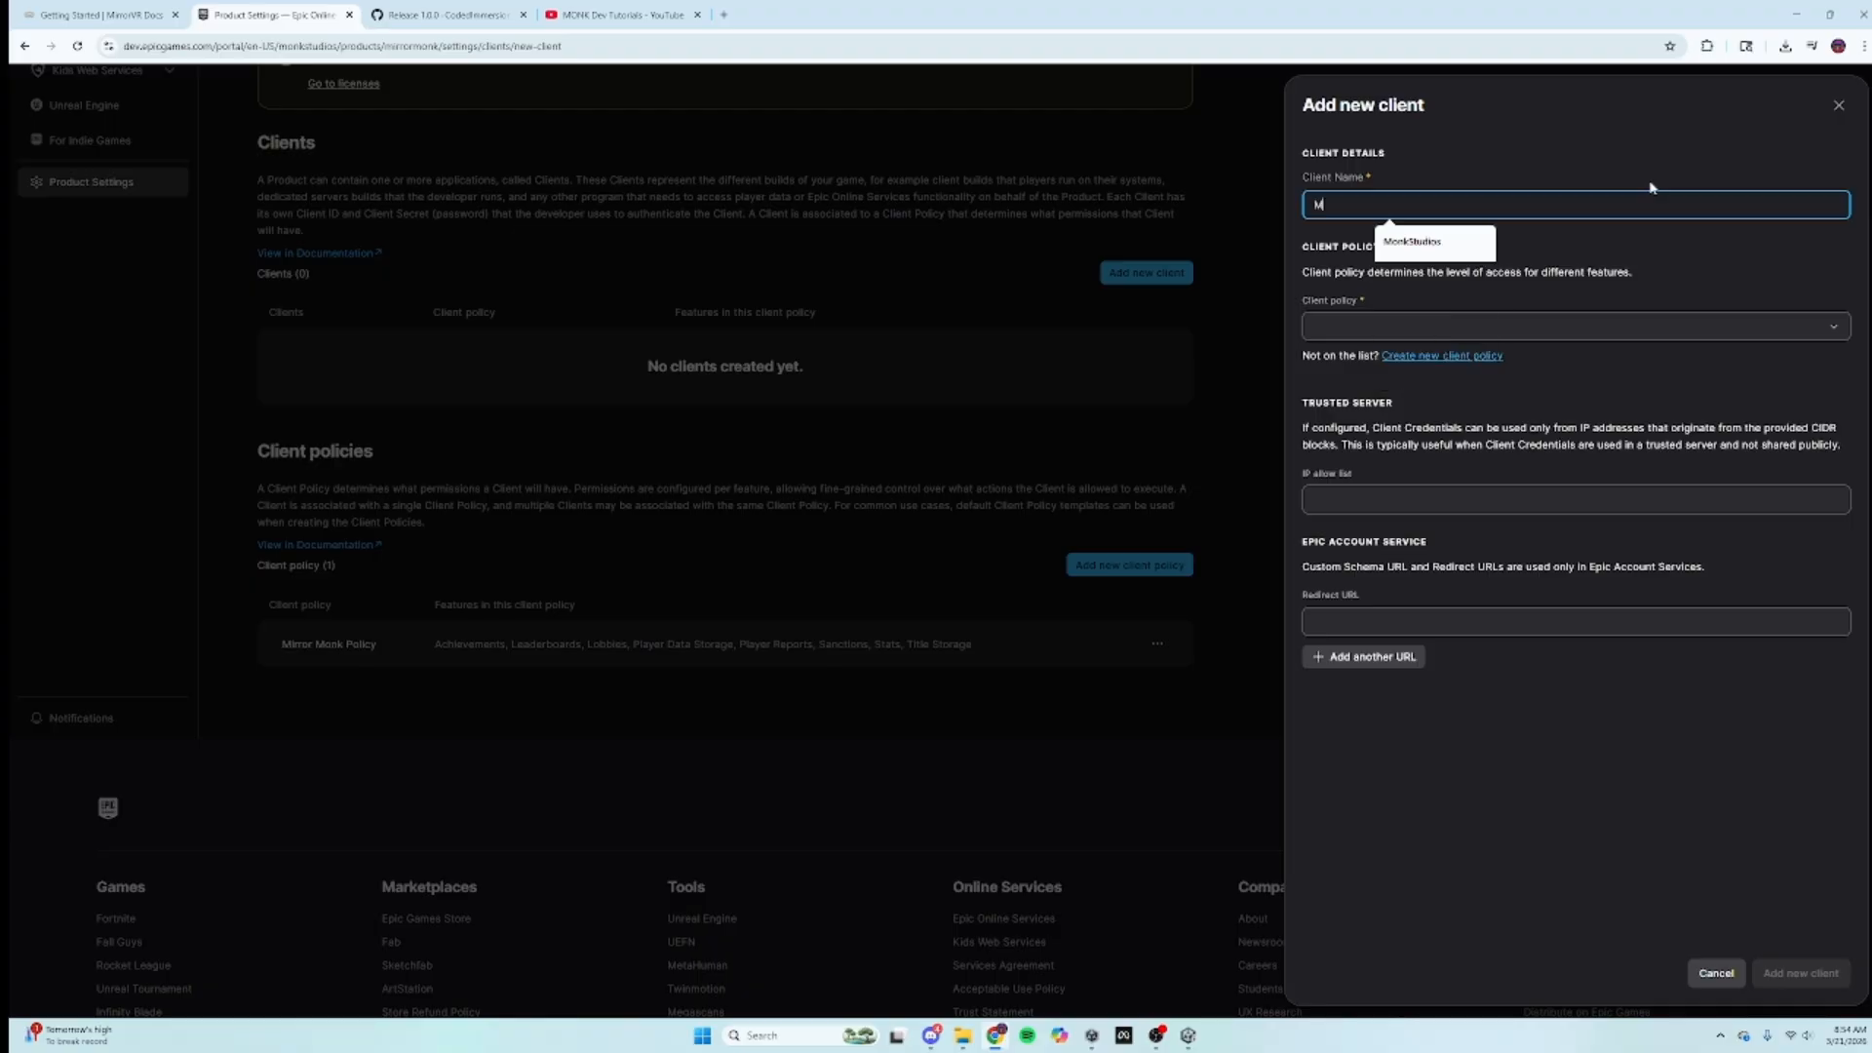
text(irror Monk Polic)
key(BackSpace)
text(Client)
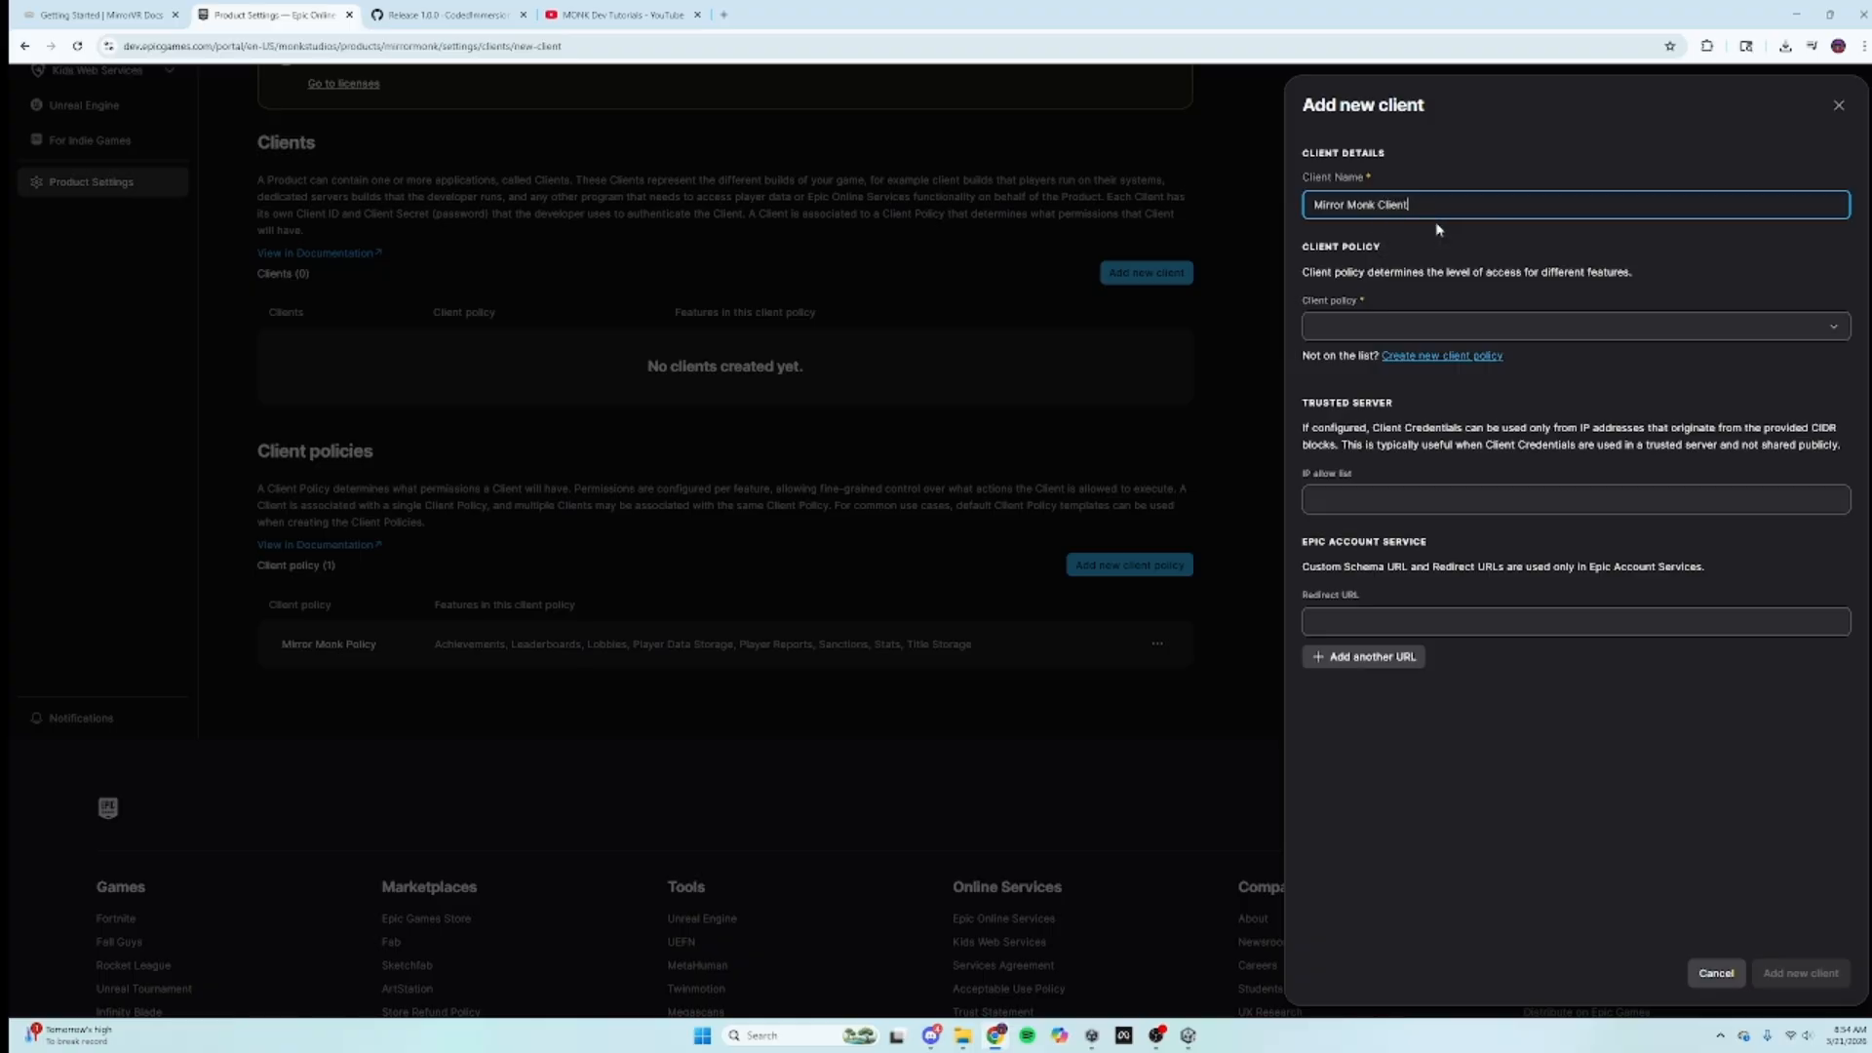
key(Tab)
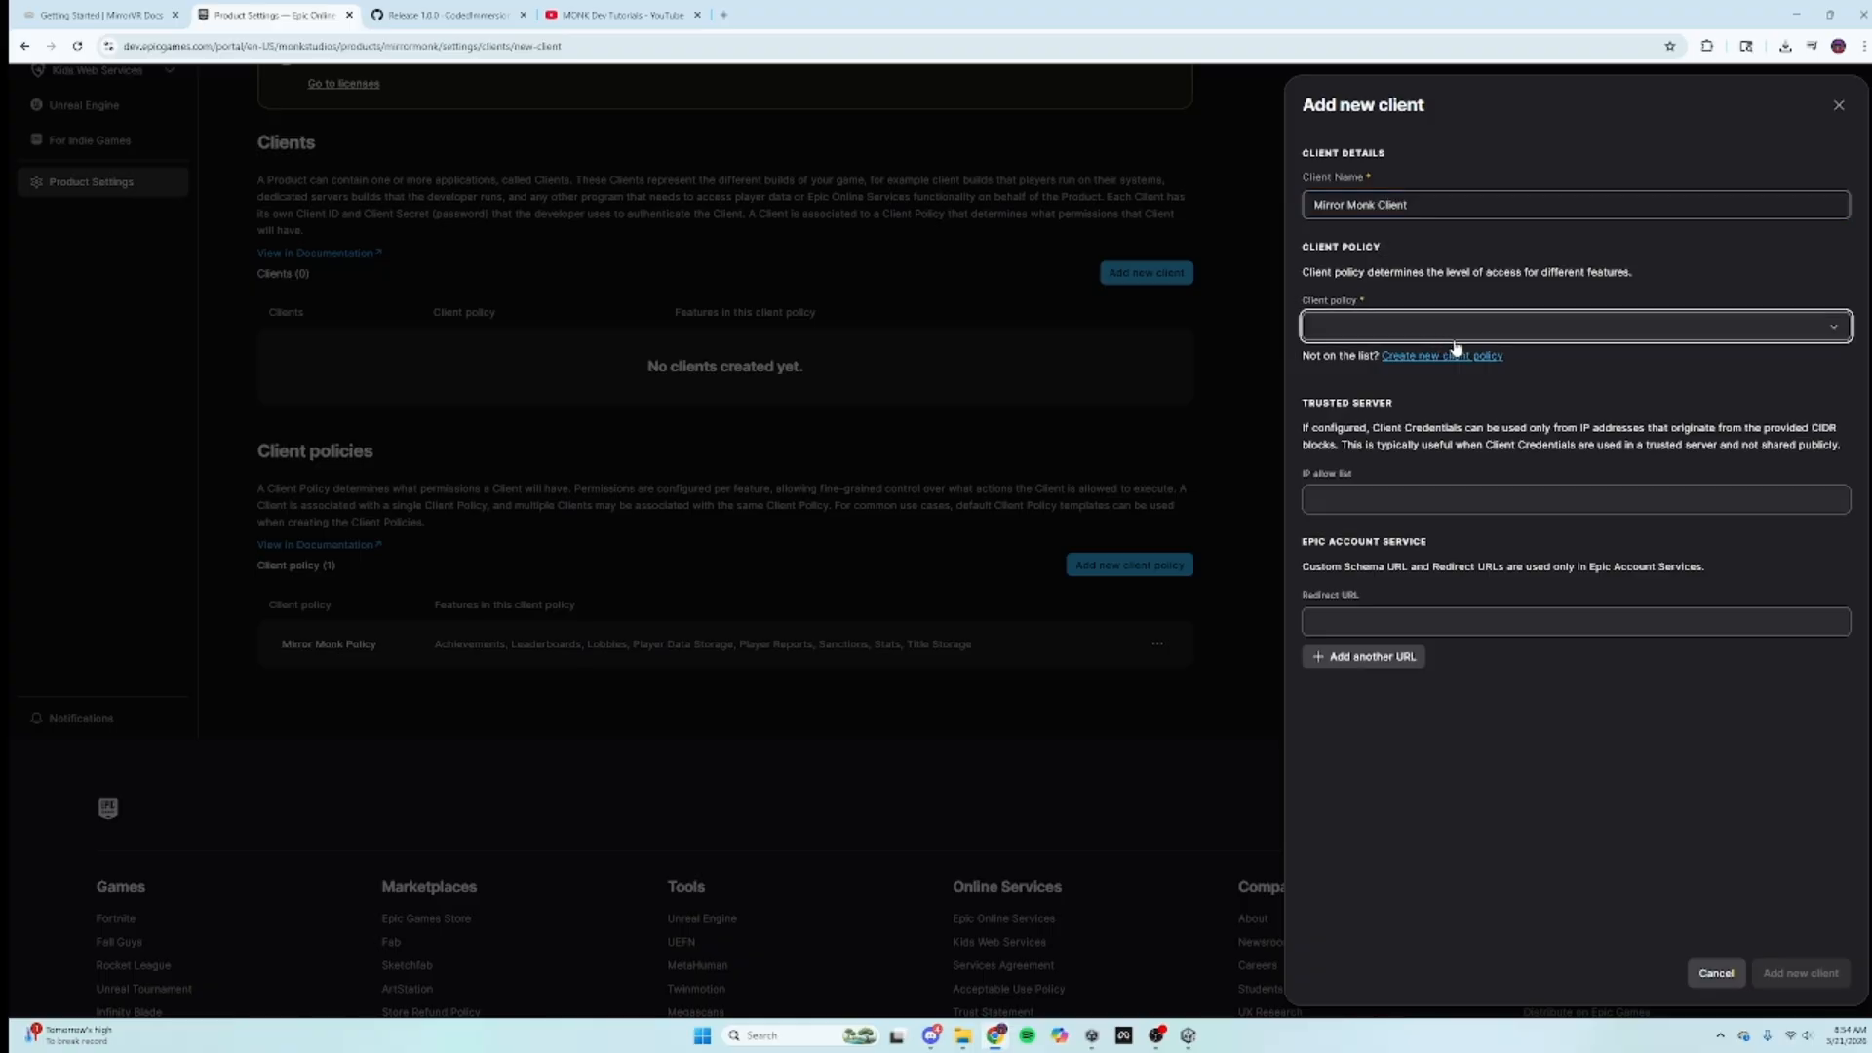
click(1773, 331)
click(1379, 359)
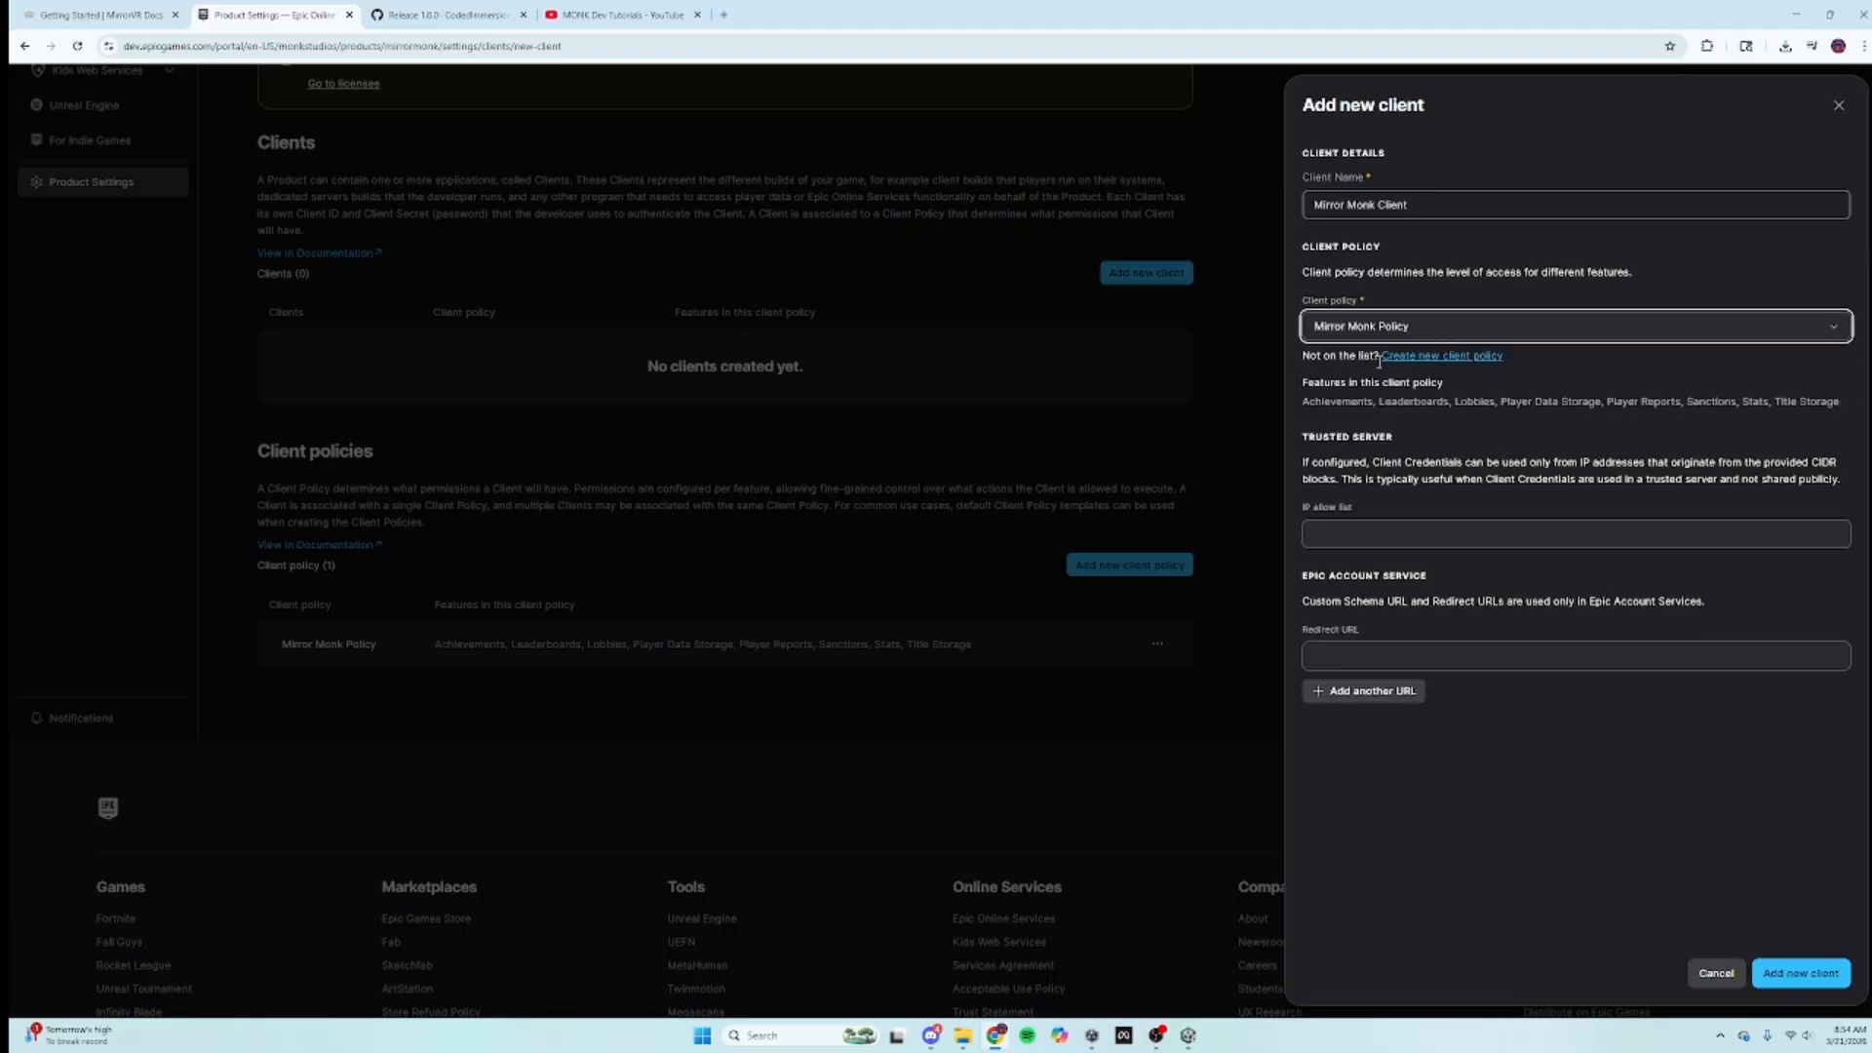
click(1410, 534)
click(1443, 655)
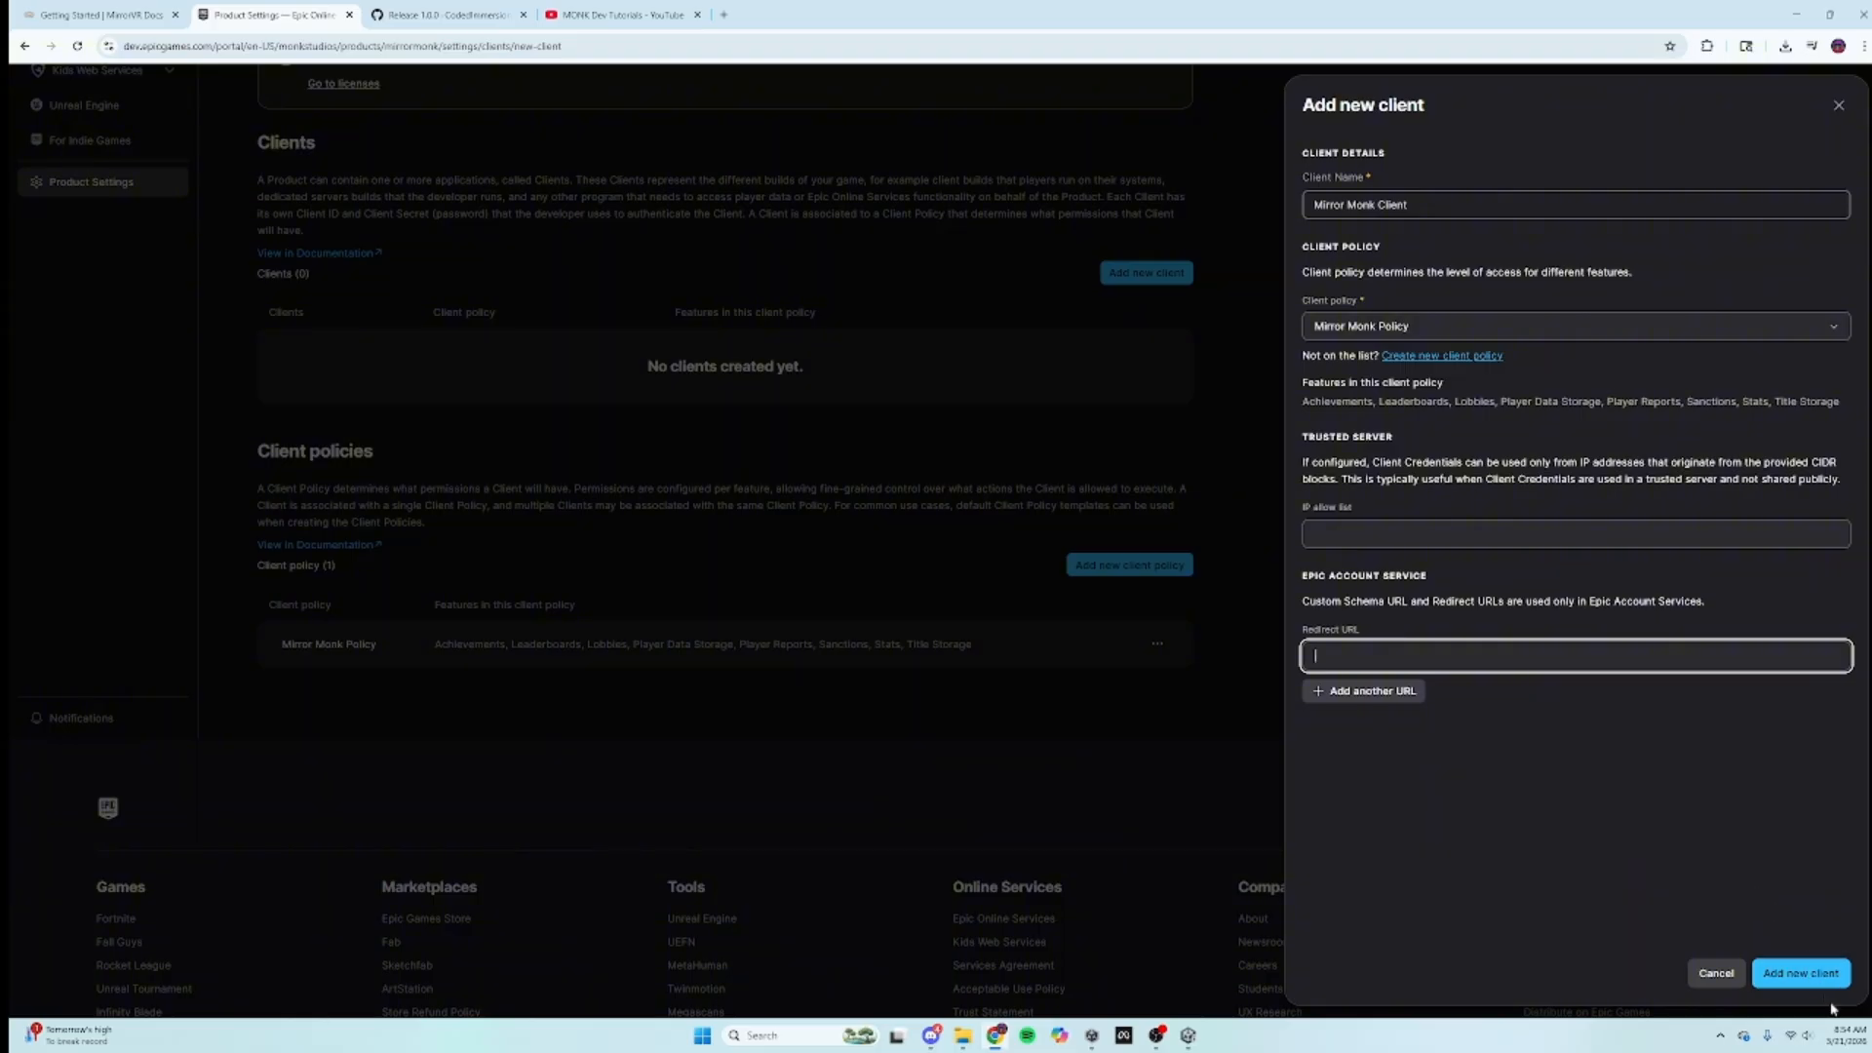
click(1801, 973)
Step: Read the MirrorVR guide's steps 9–11 on Epic Account Services and application permissions
click(37, 8)
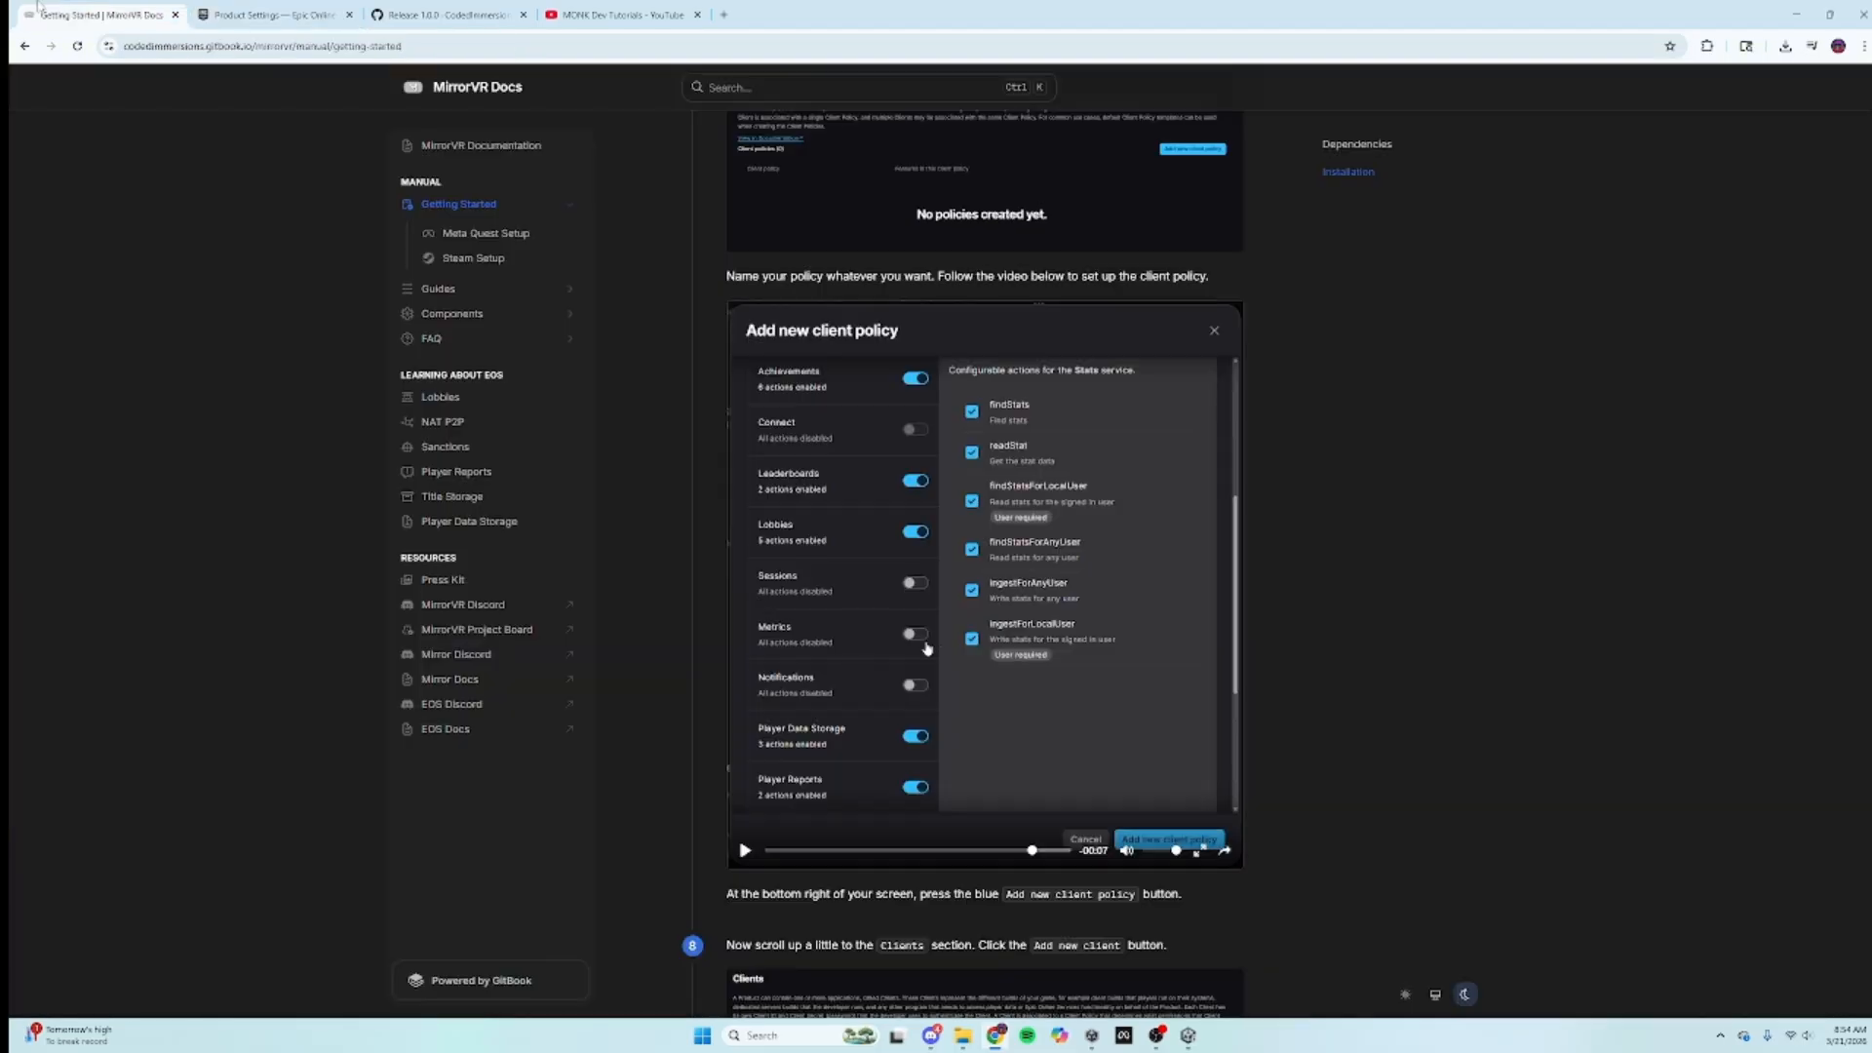
scroll(956, 814, down, 3)
scroll(926, 356, down, 10)
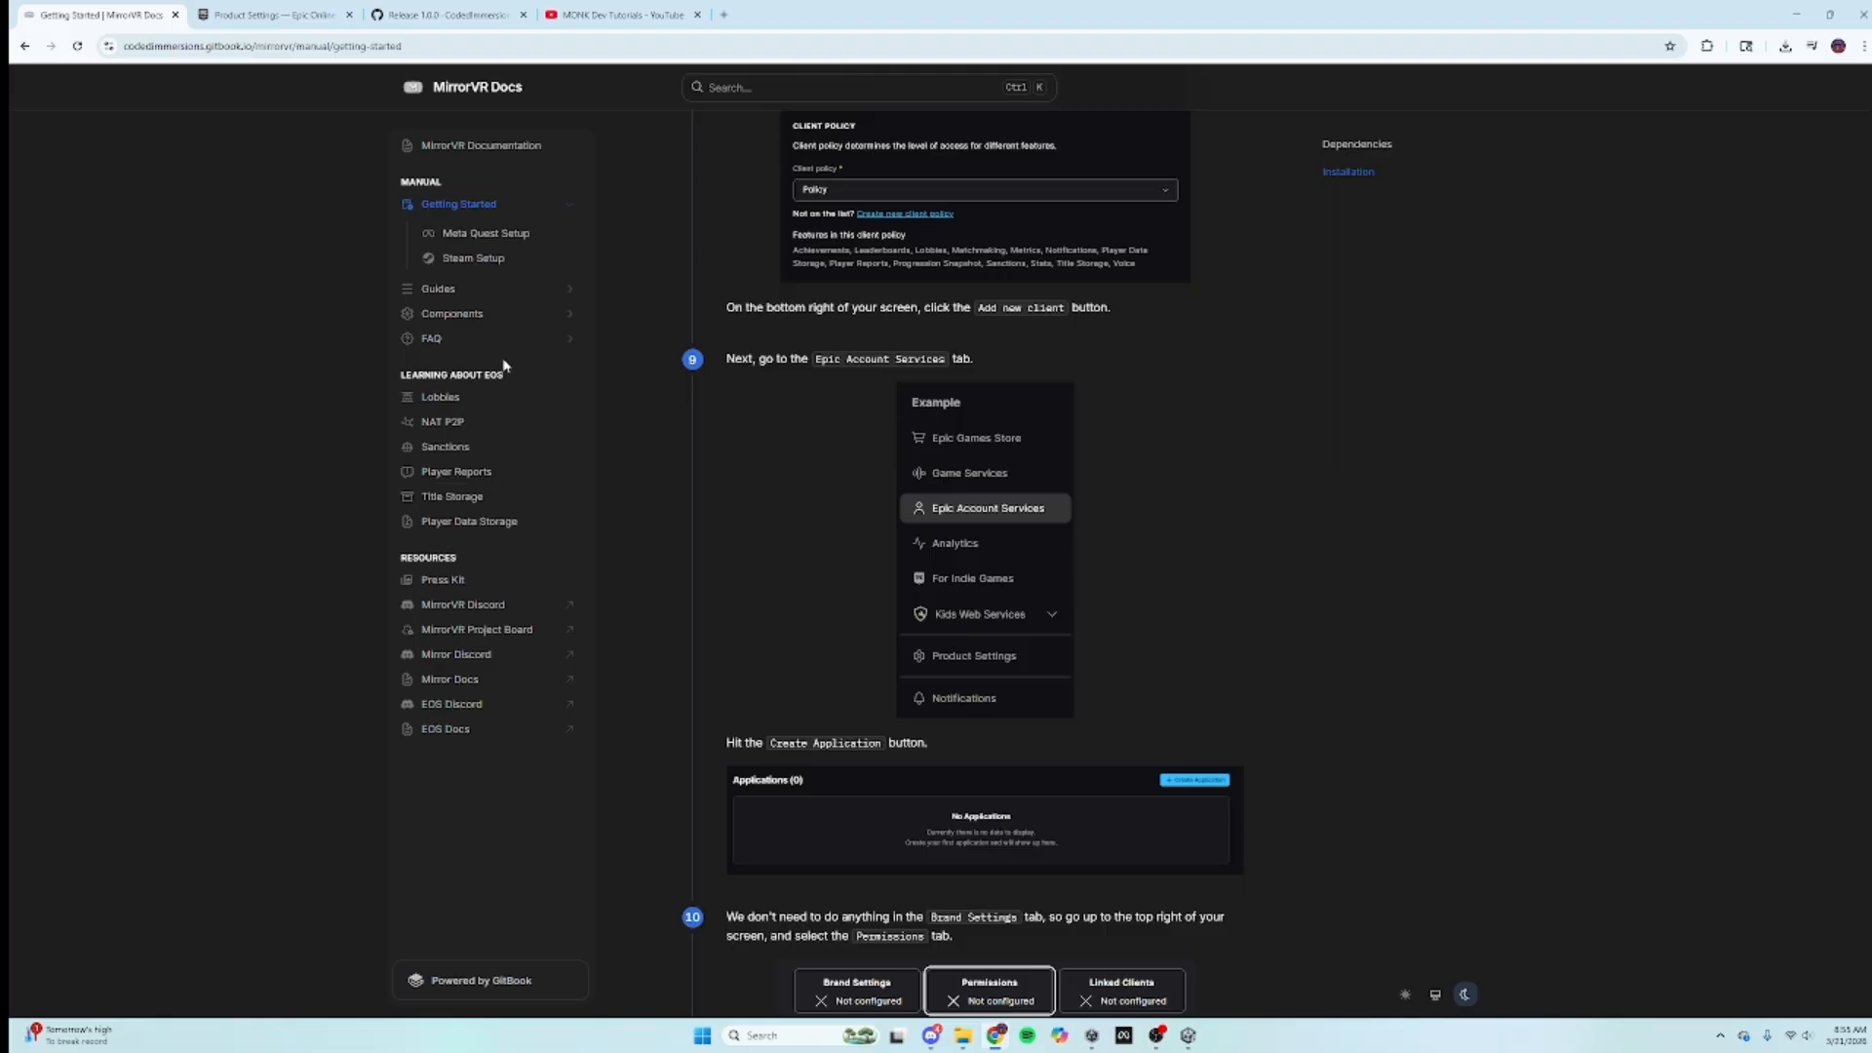
scroll(1290, 673, down, 3)
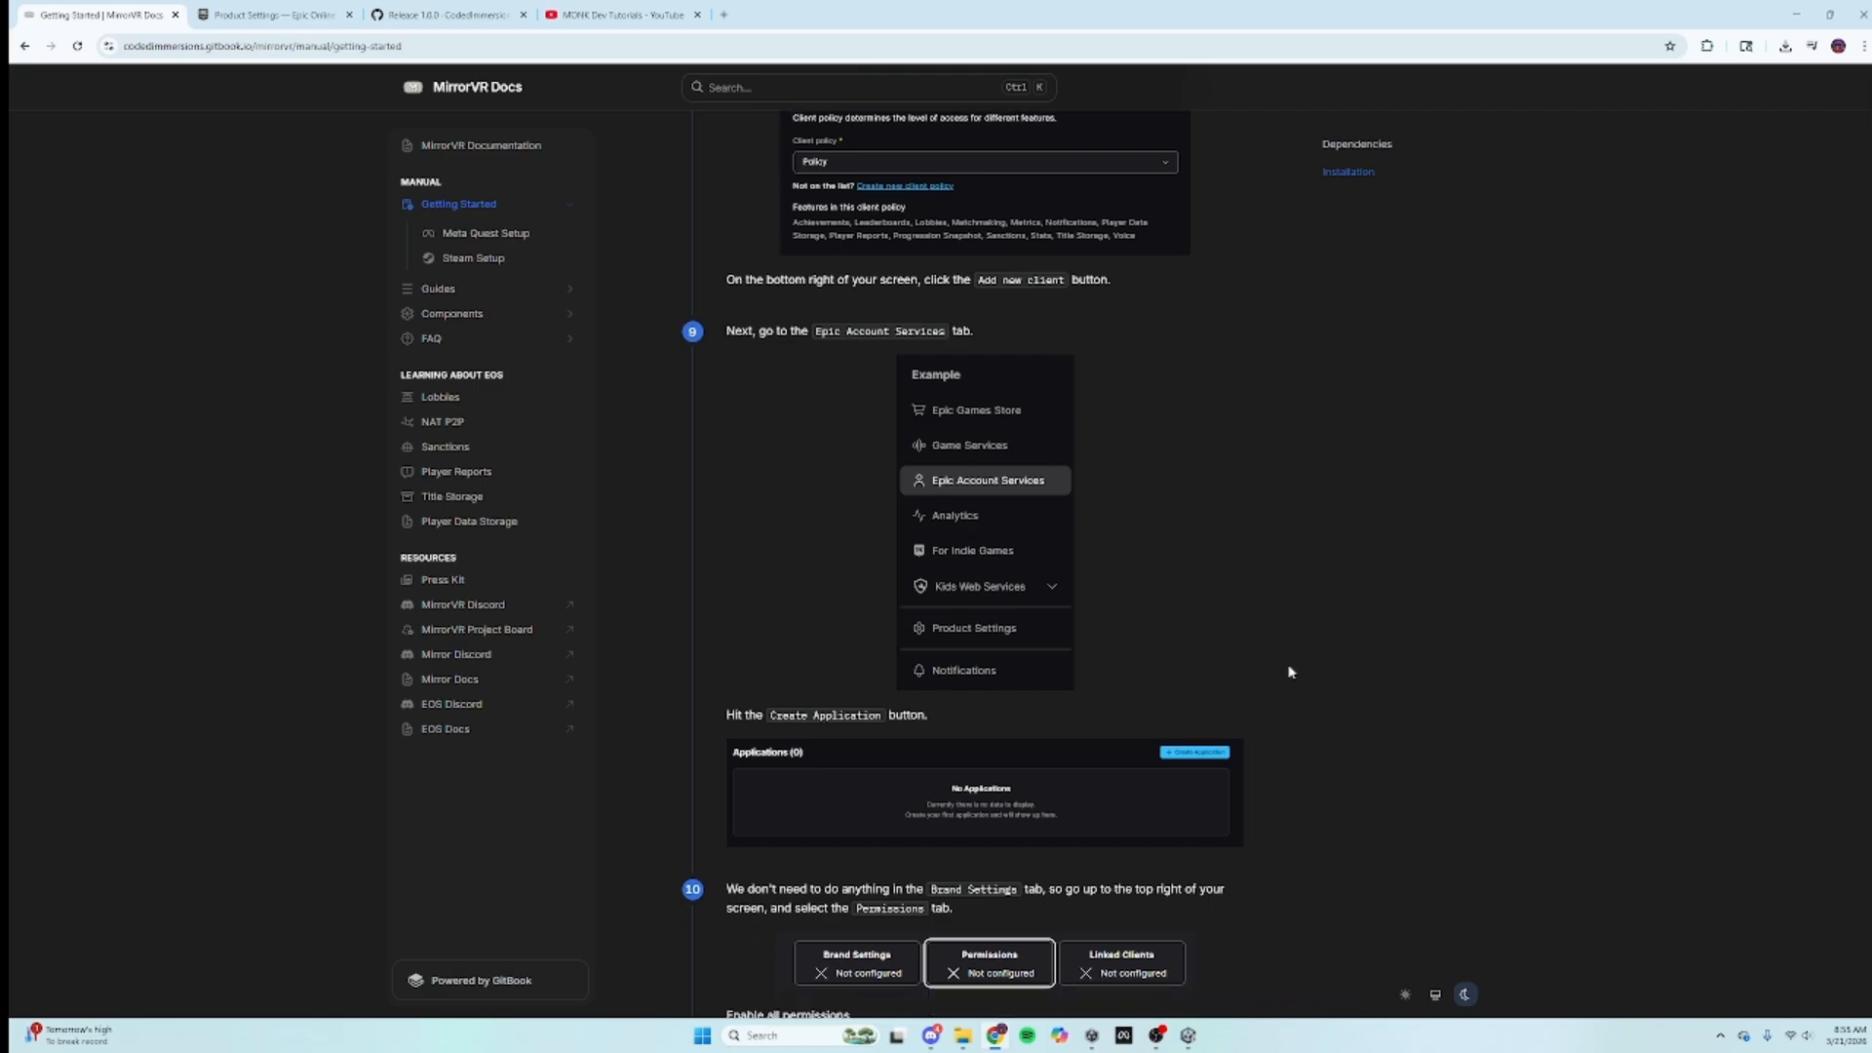
scroll(1290, 672, down, 3)
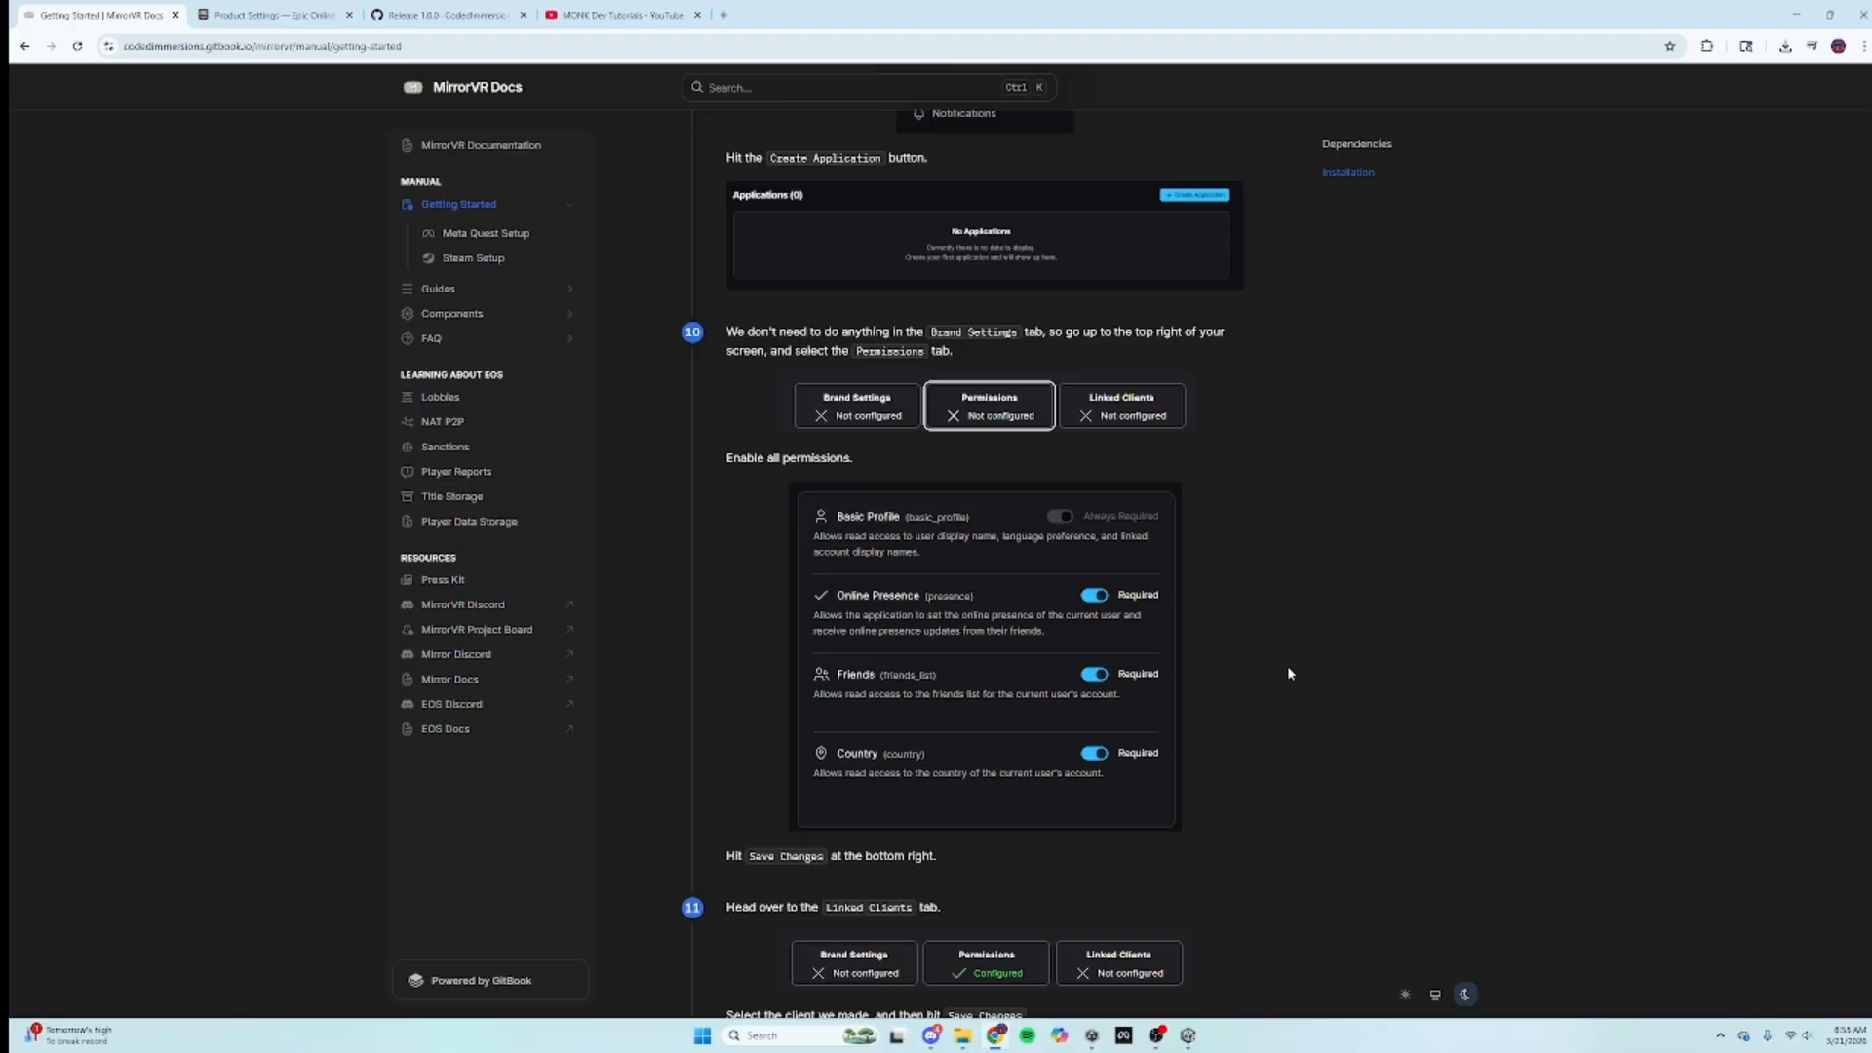
Step: Go to Epic Online Services > Epic Account Services and create a new application
click(268, 15)
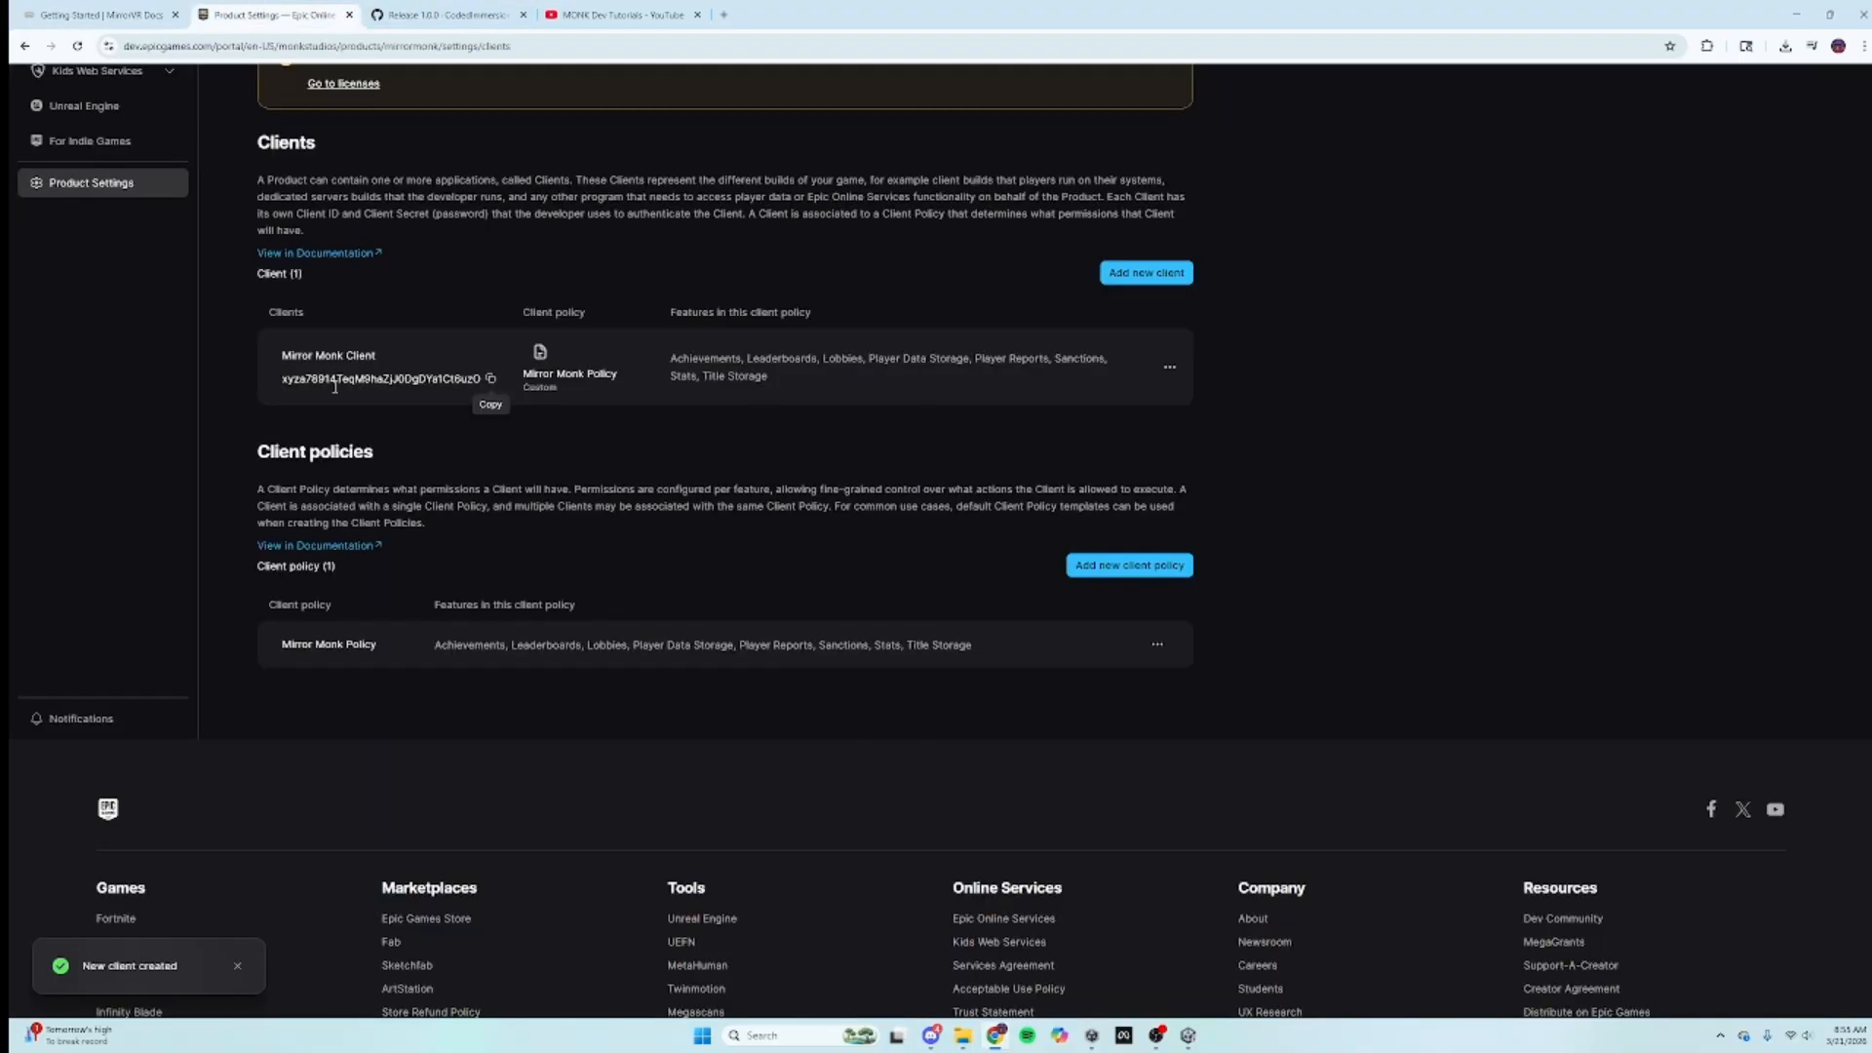
scroll(473, 571, up, 3)
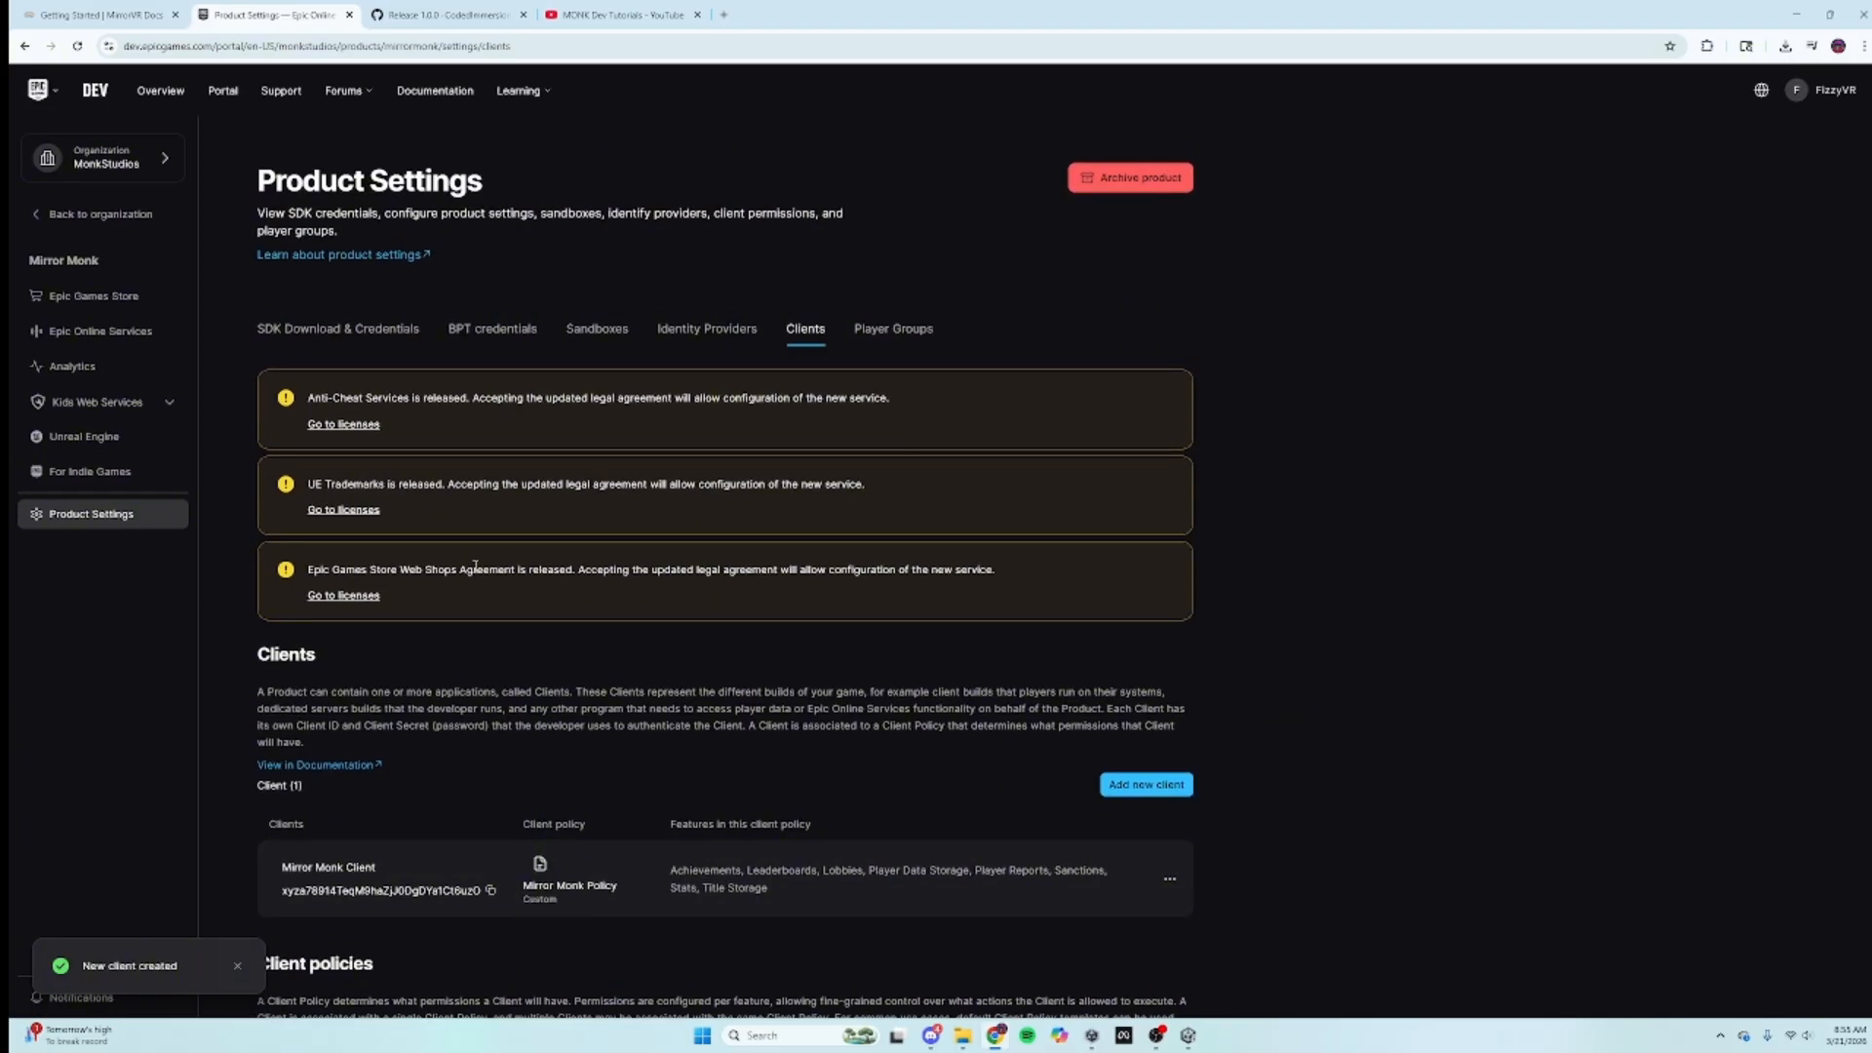
click(137, 346)
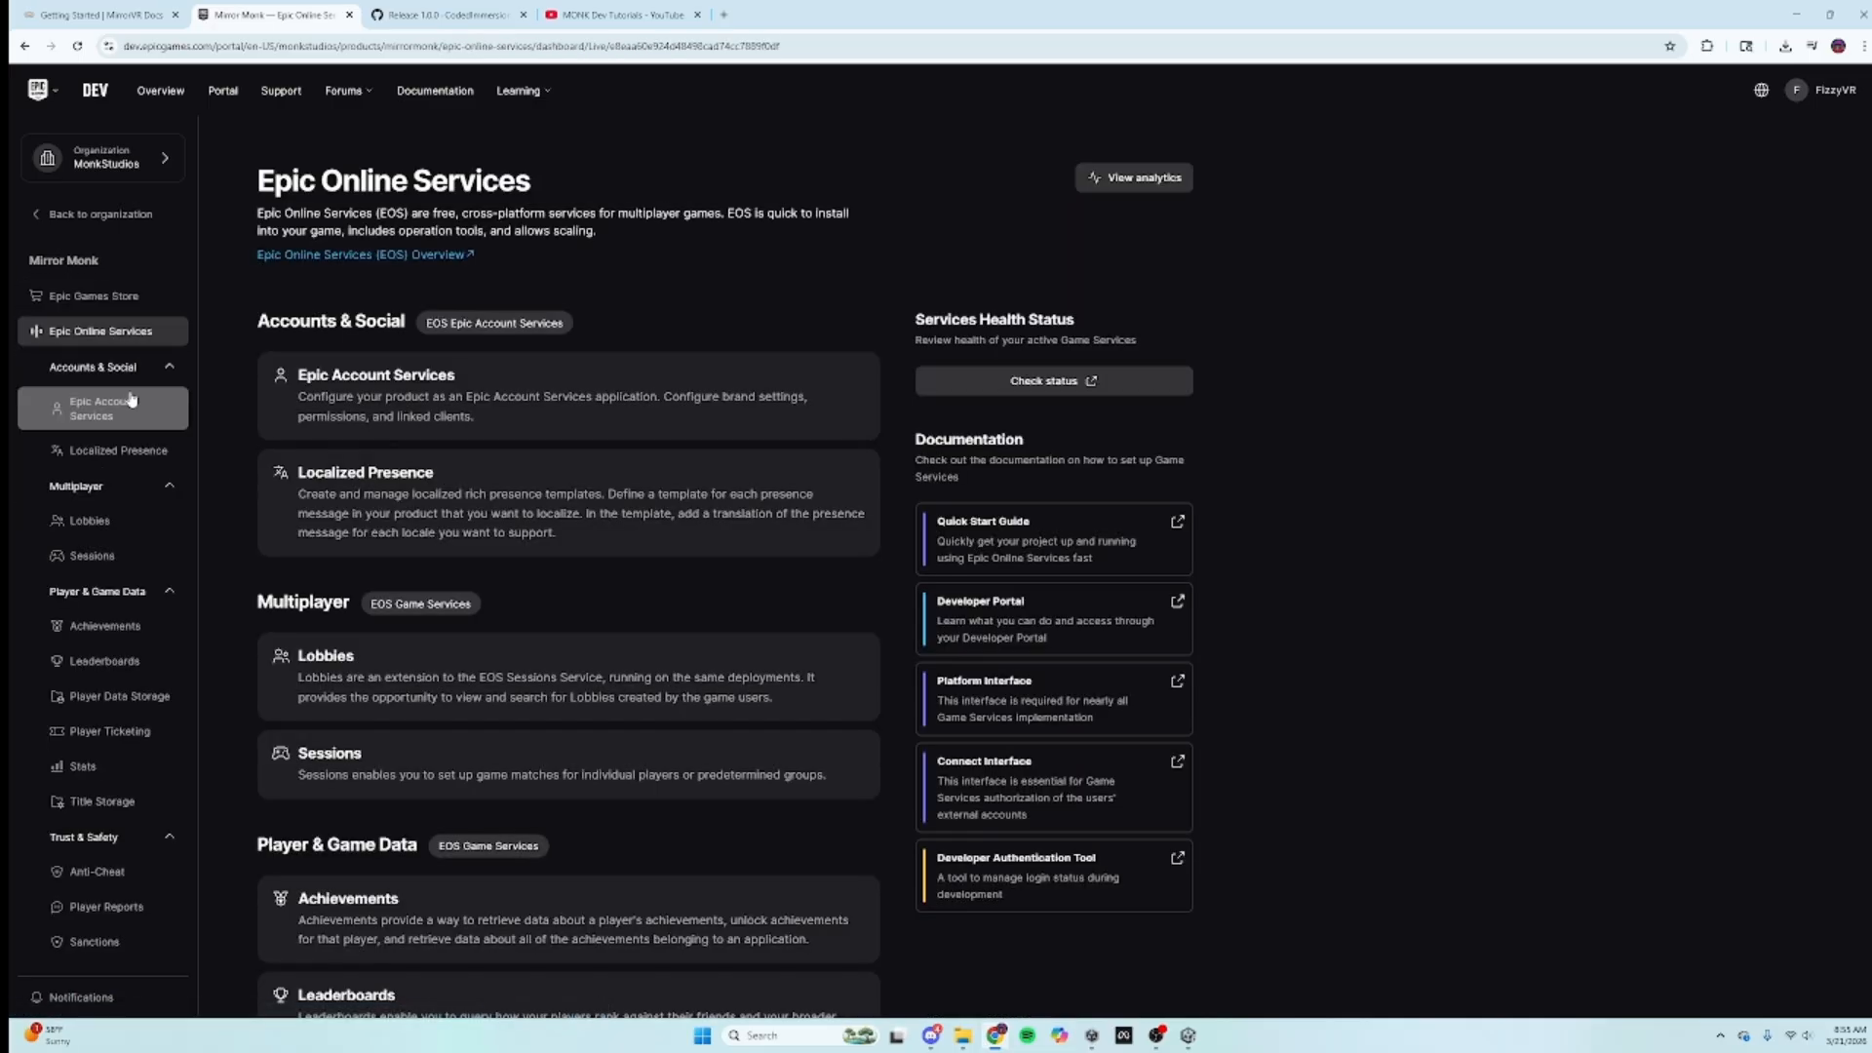
click(116, 419)
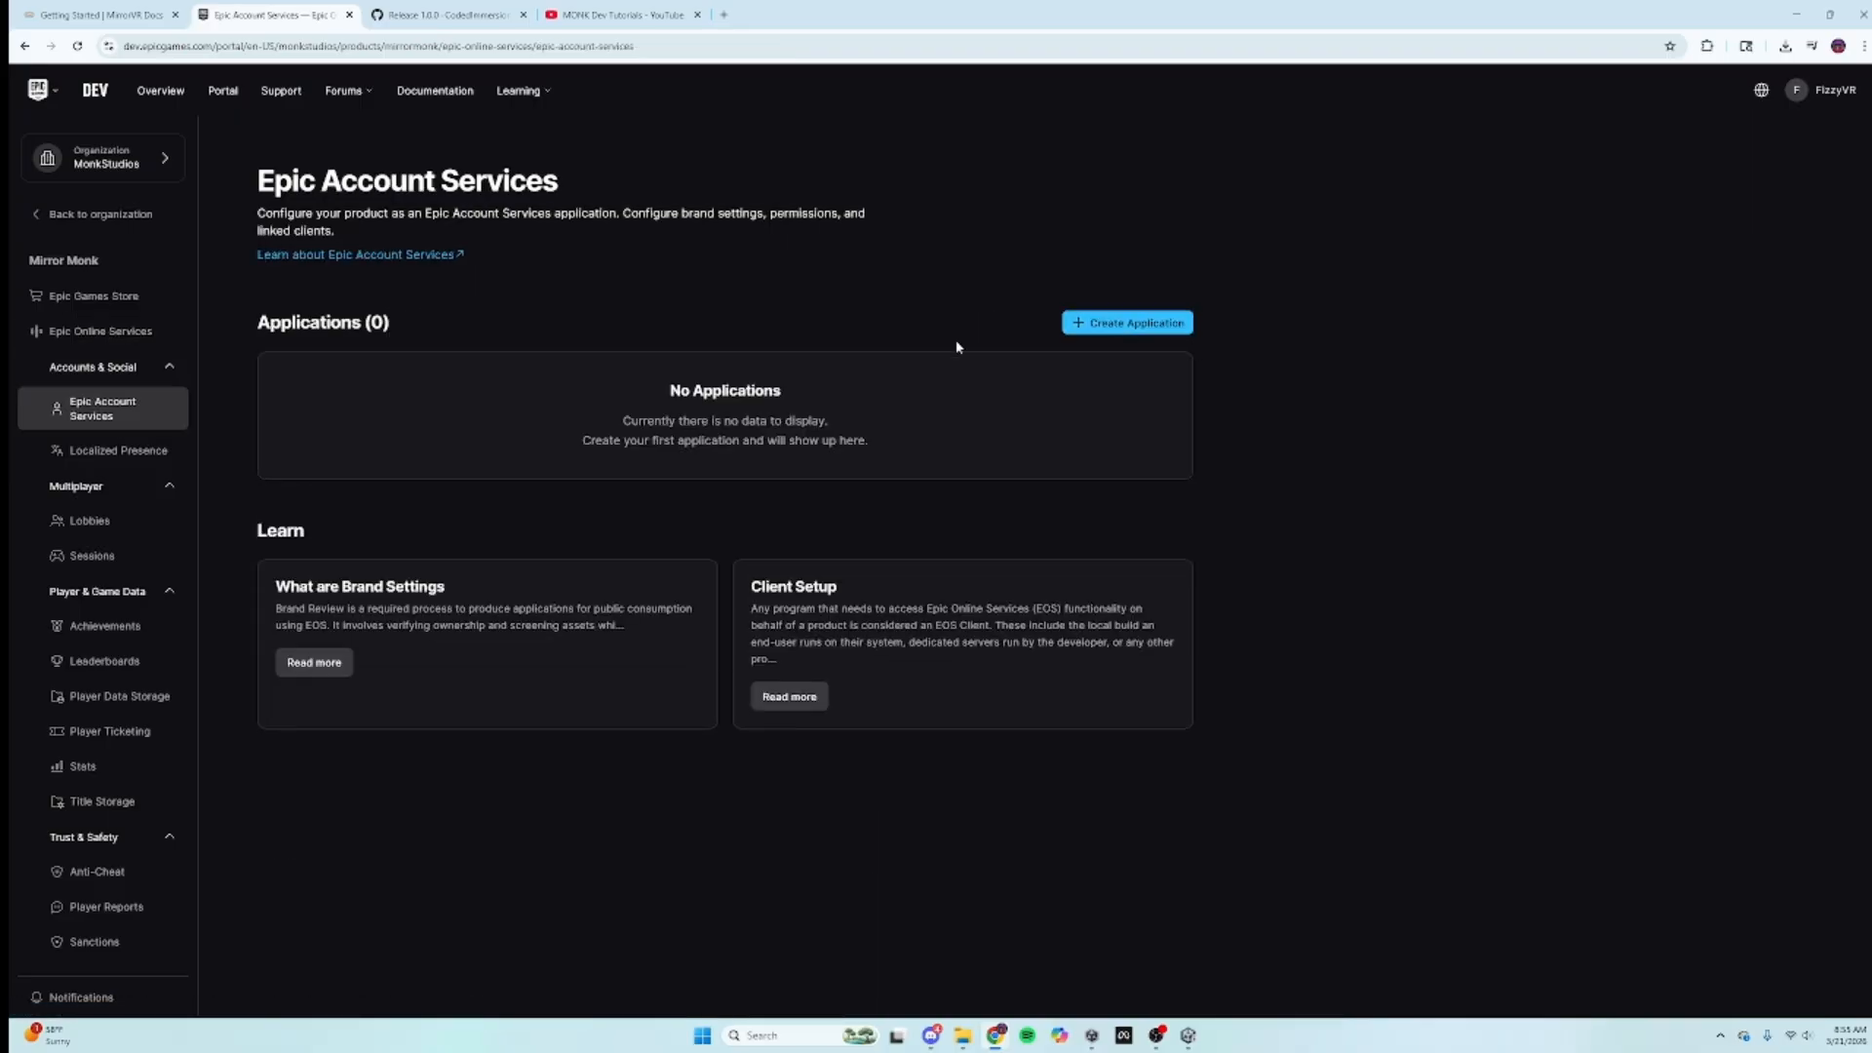
click(1127, 322)
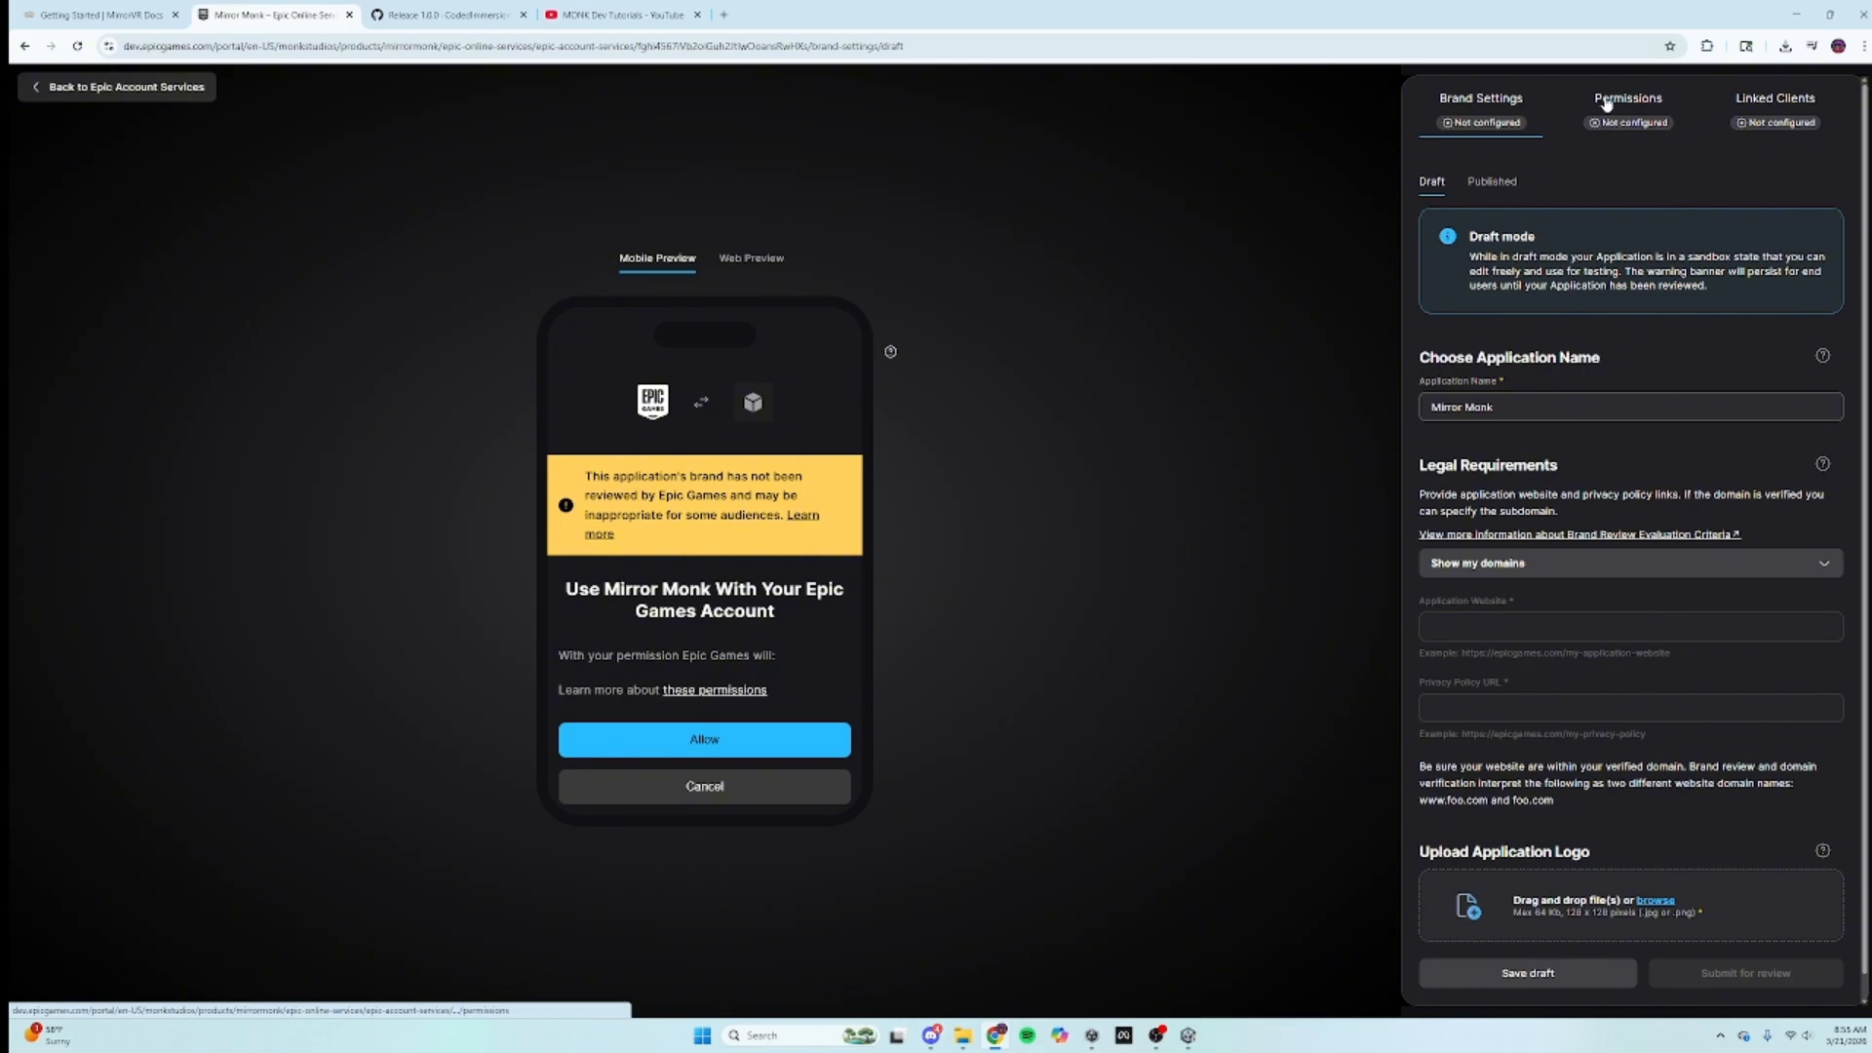
Step: Enable Online Presence, Friends and Country permissions, save, and preview the consent screen layouts
click(1608, 115)
click(1760, 479)
click(1760, 567)
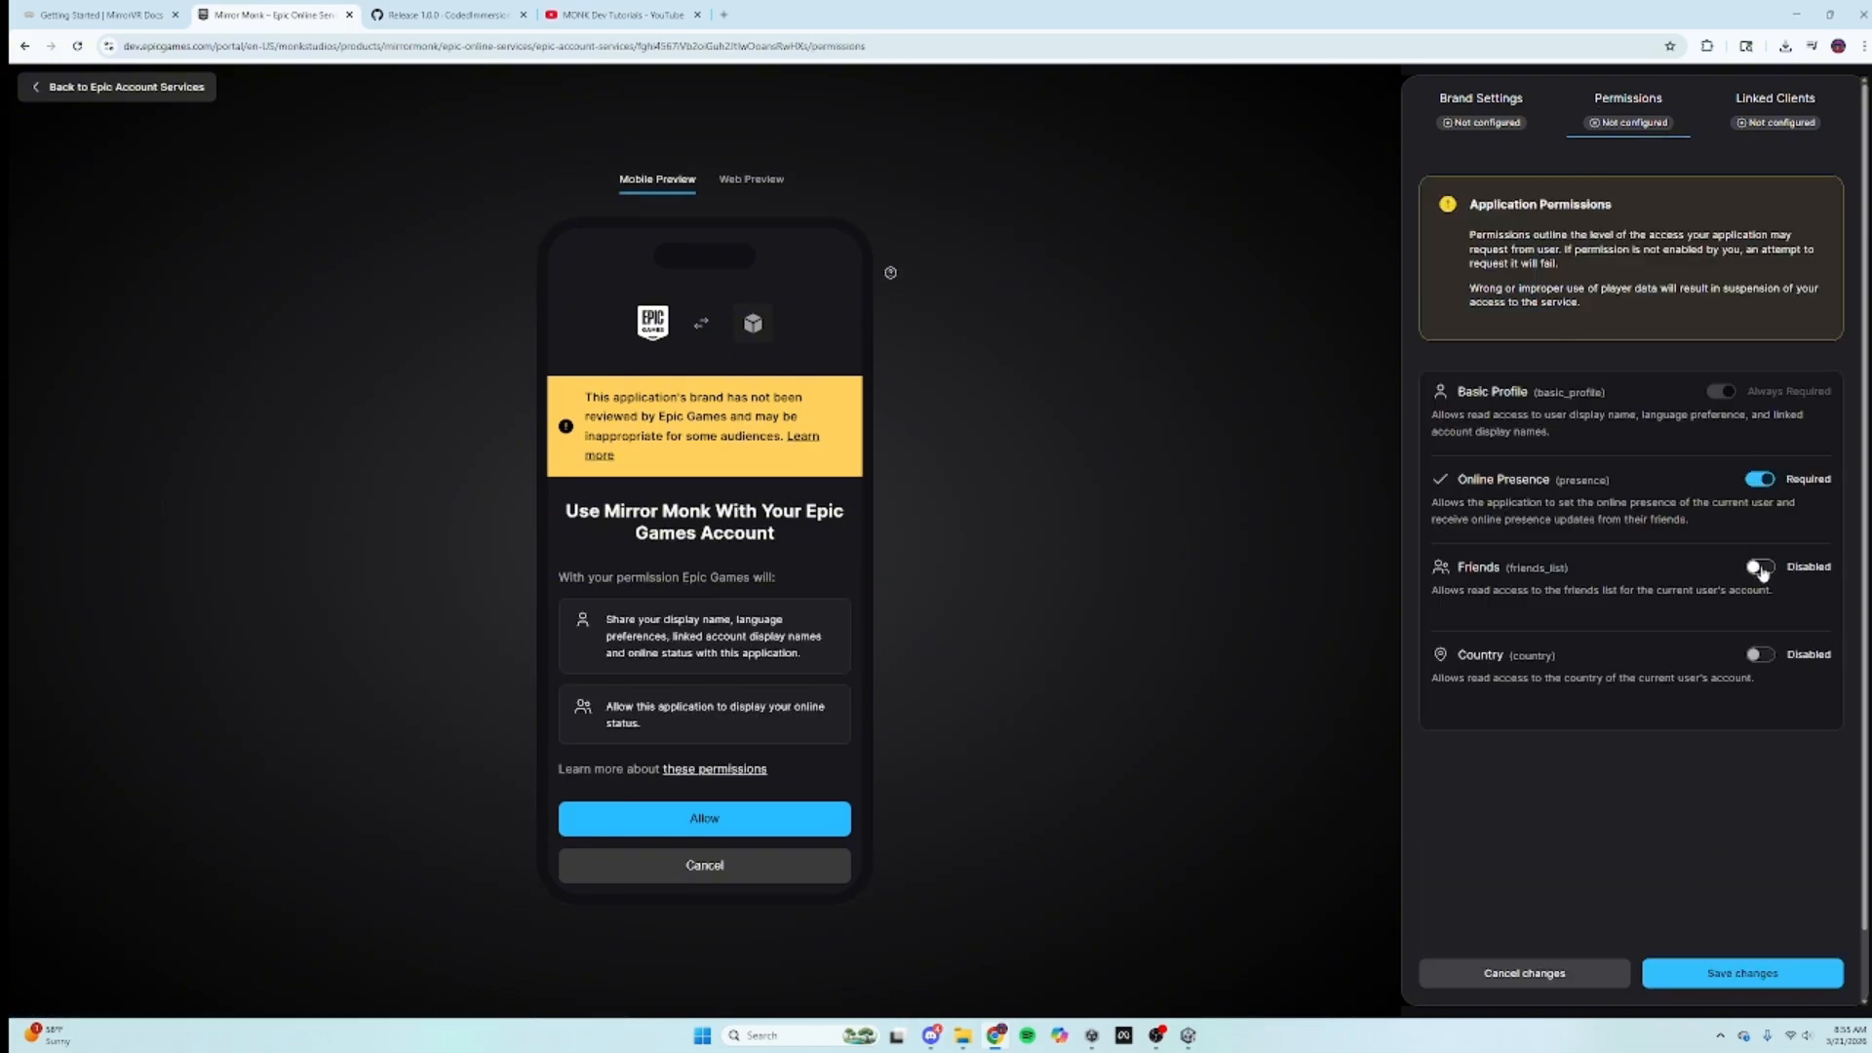
click(1760, 655)
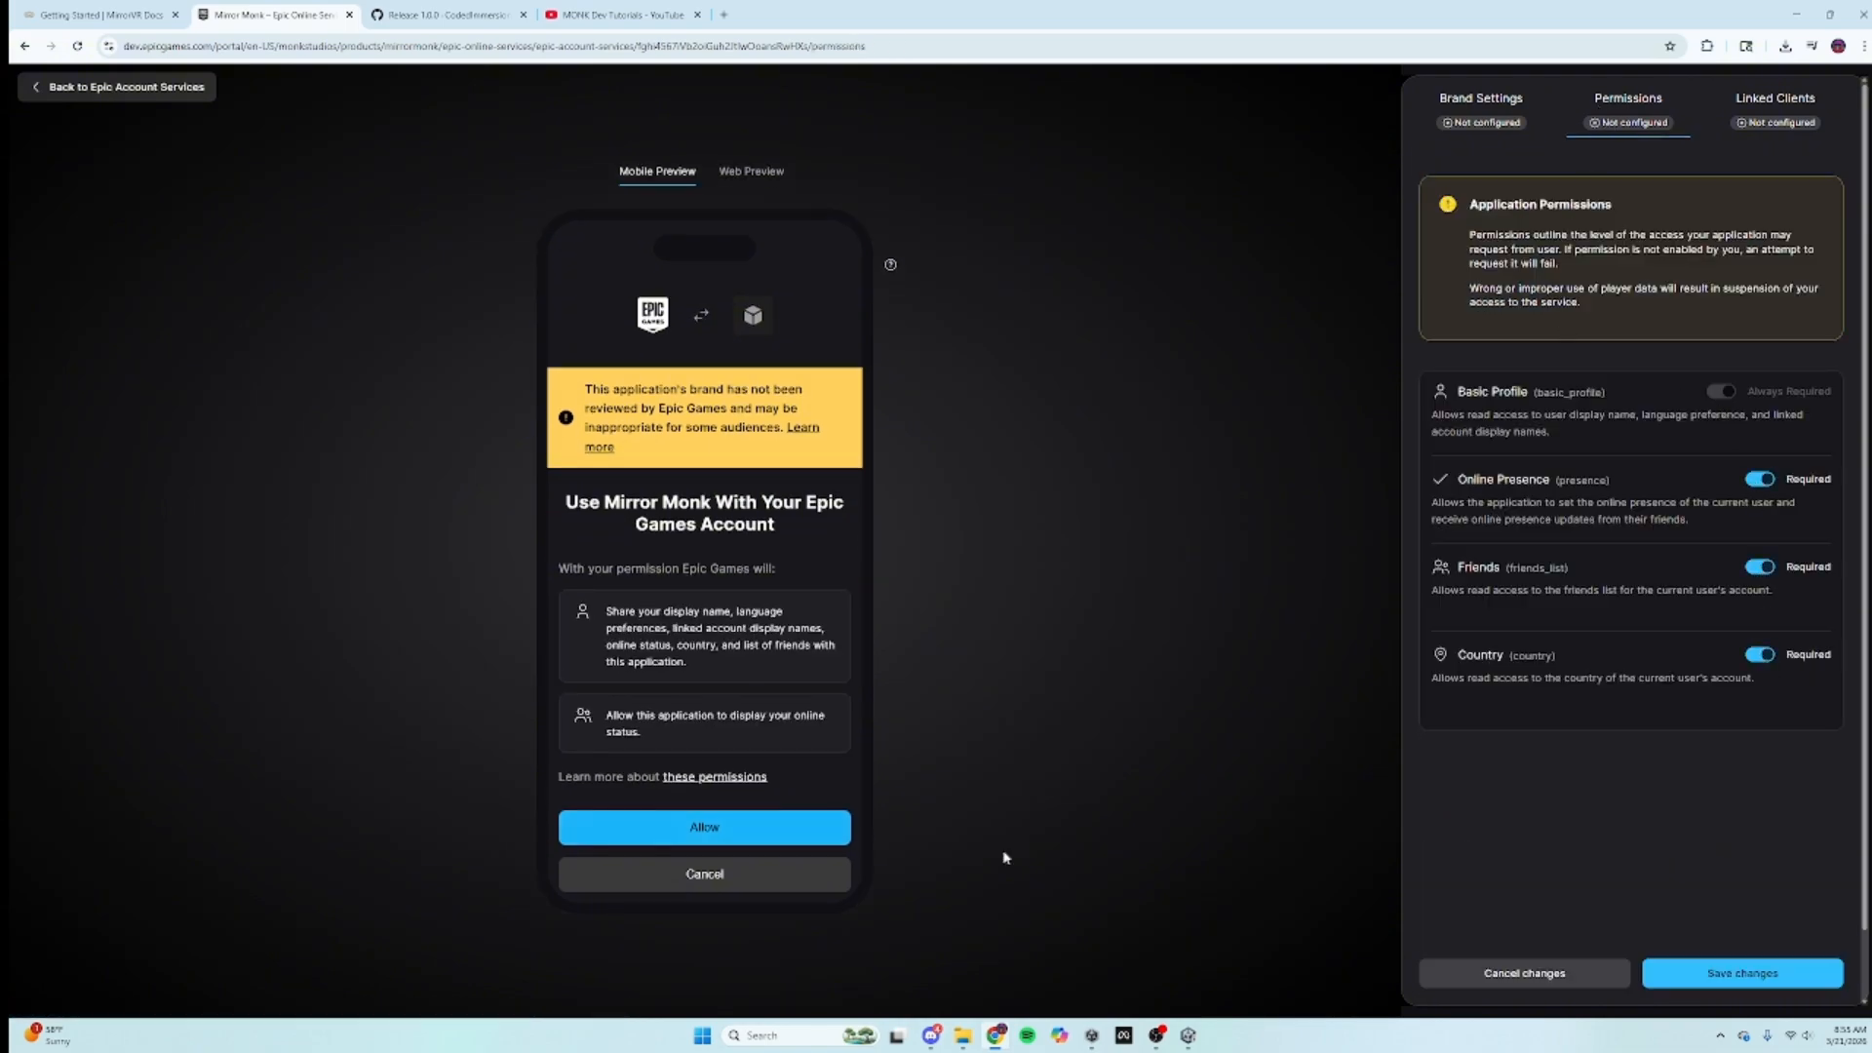
click(1706, 973)
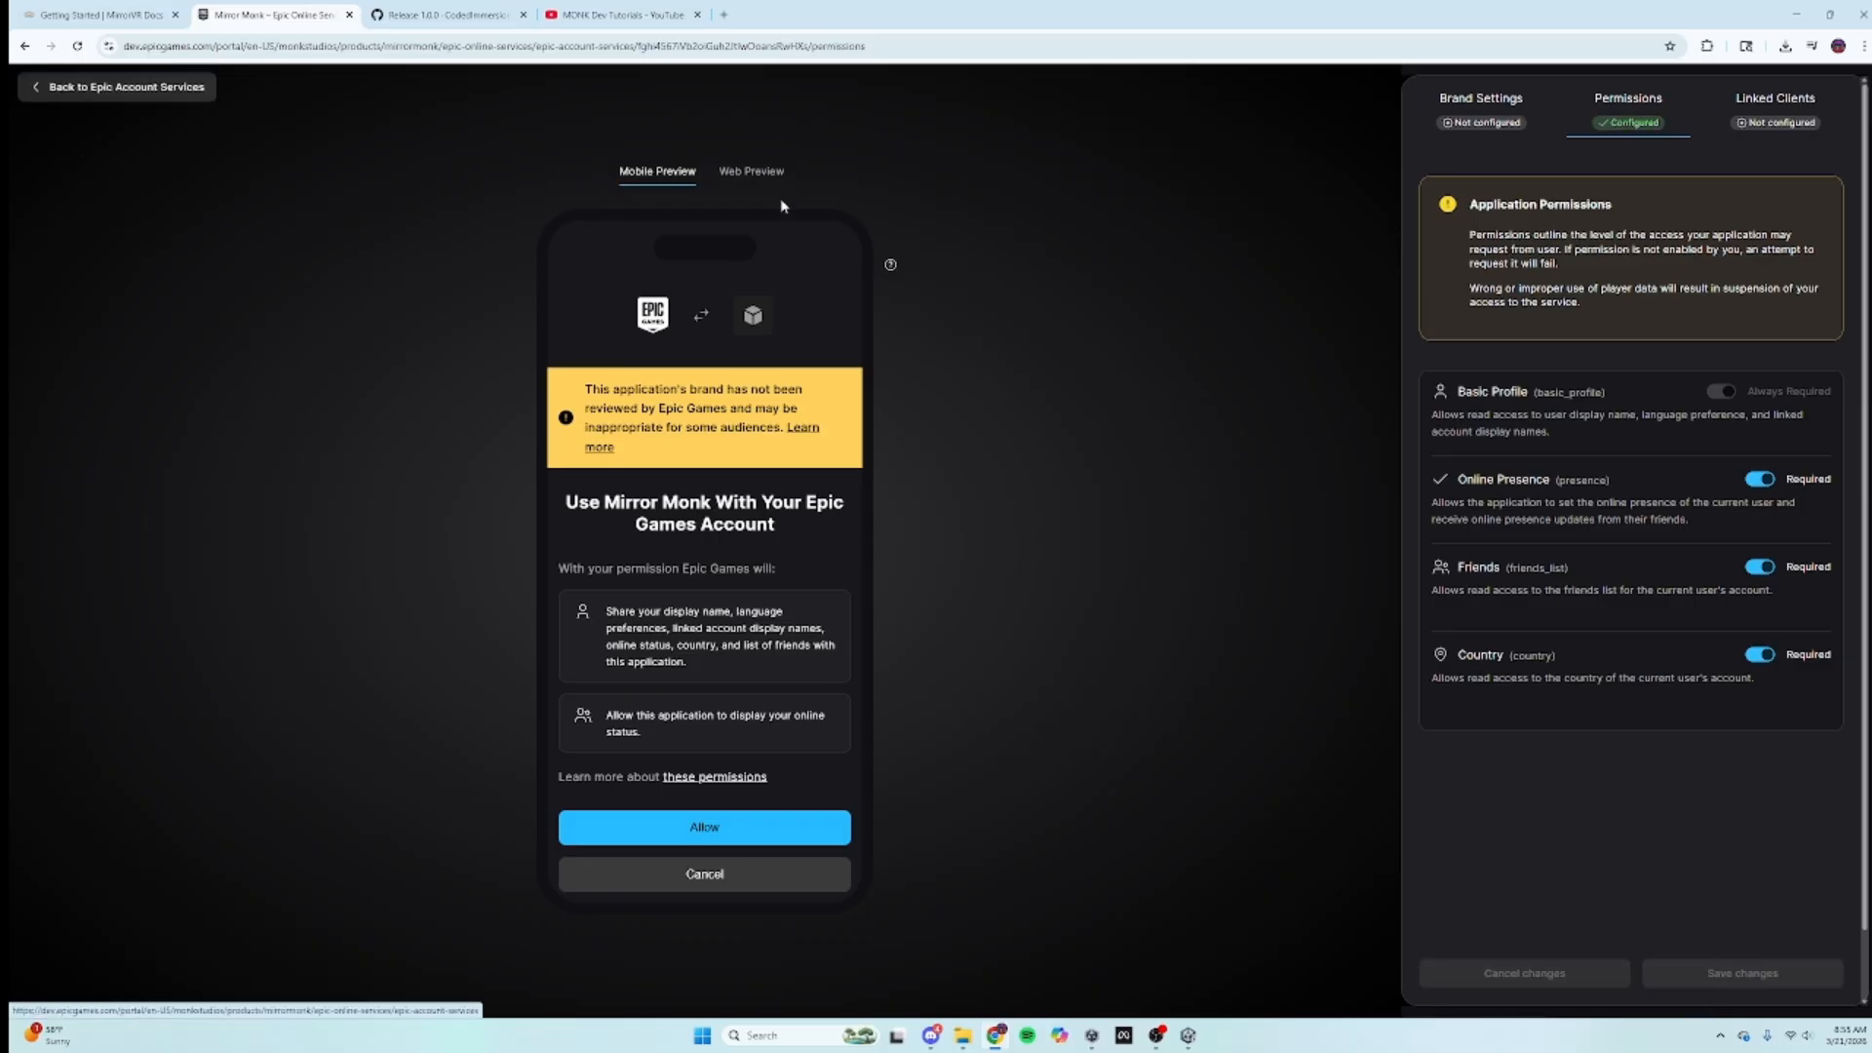
click(751, 173)
click(656, 259)
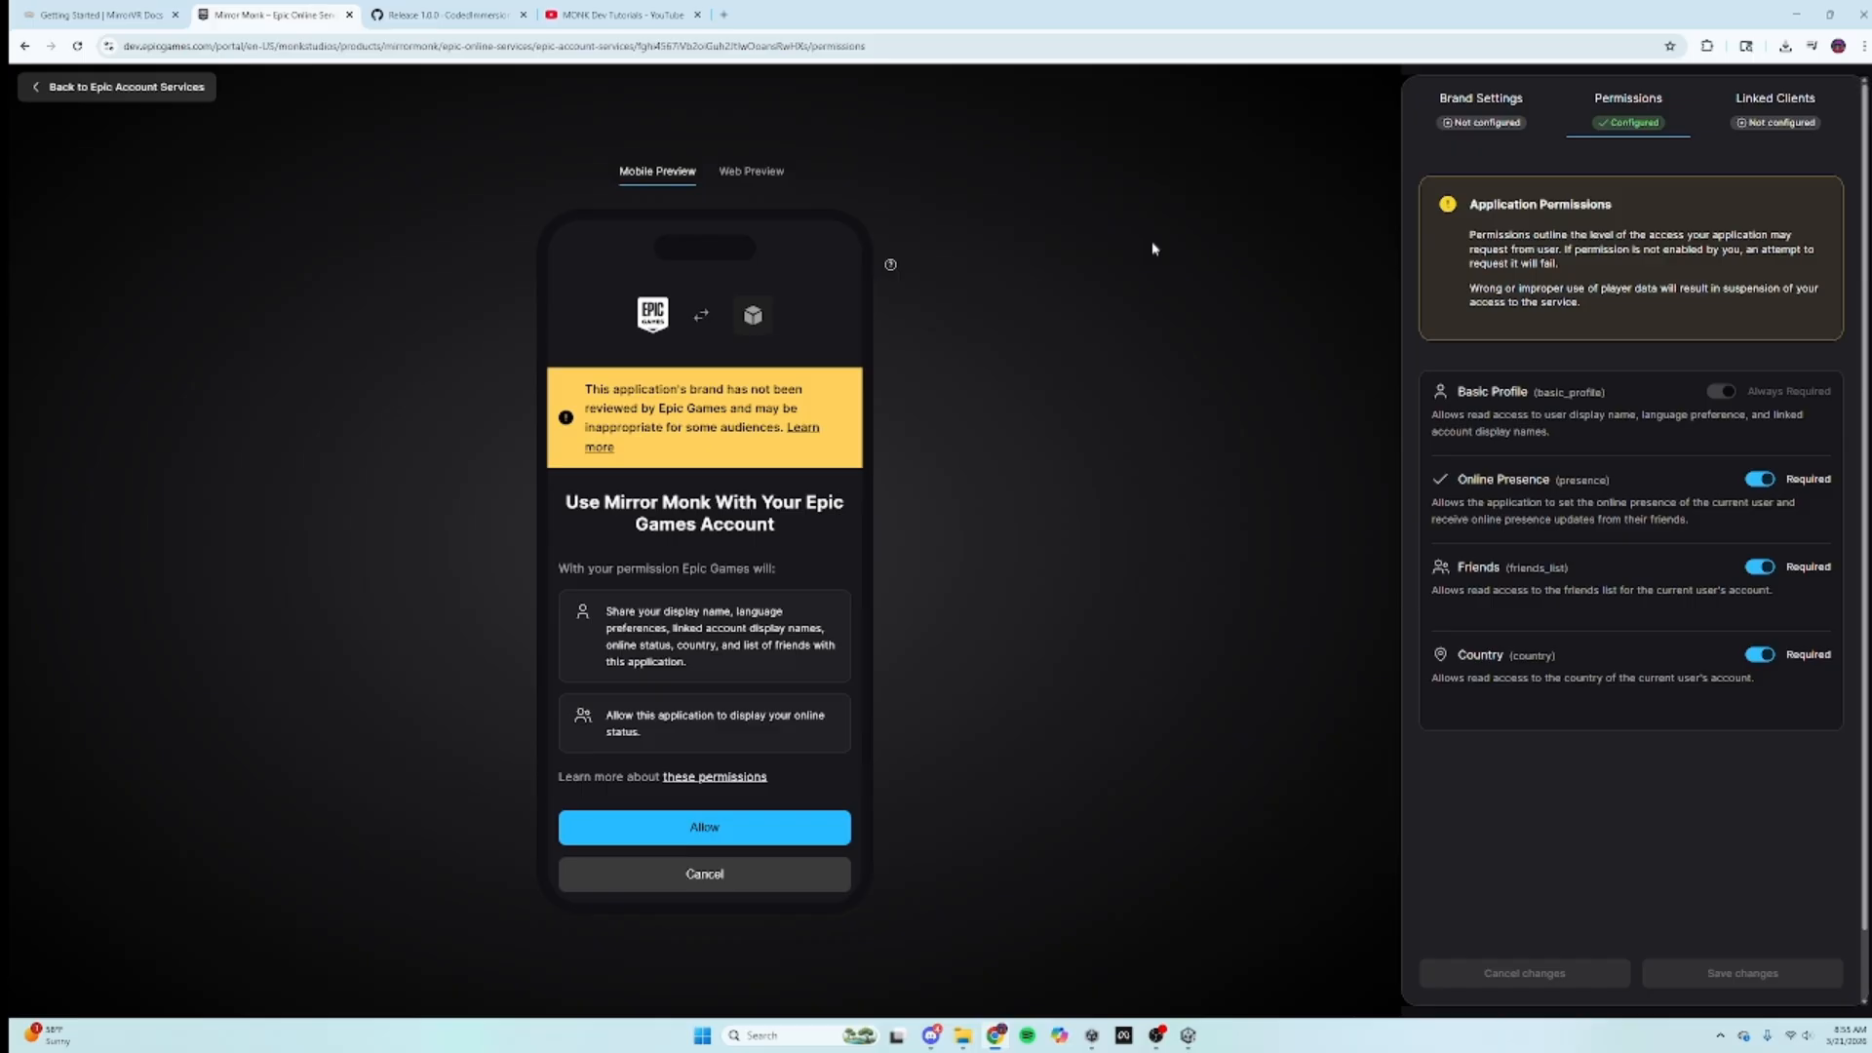
click(1481, 97)
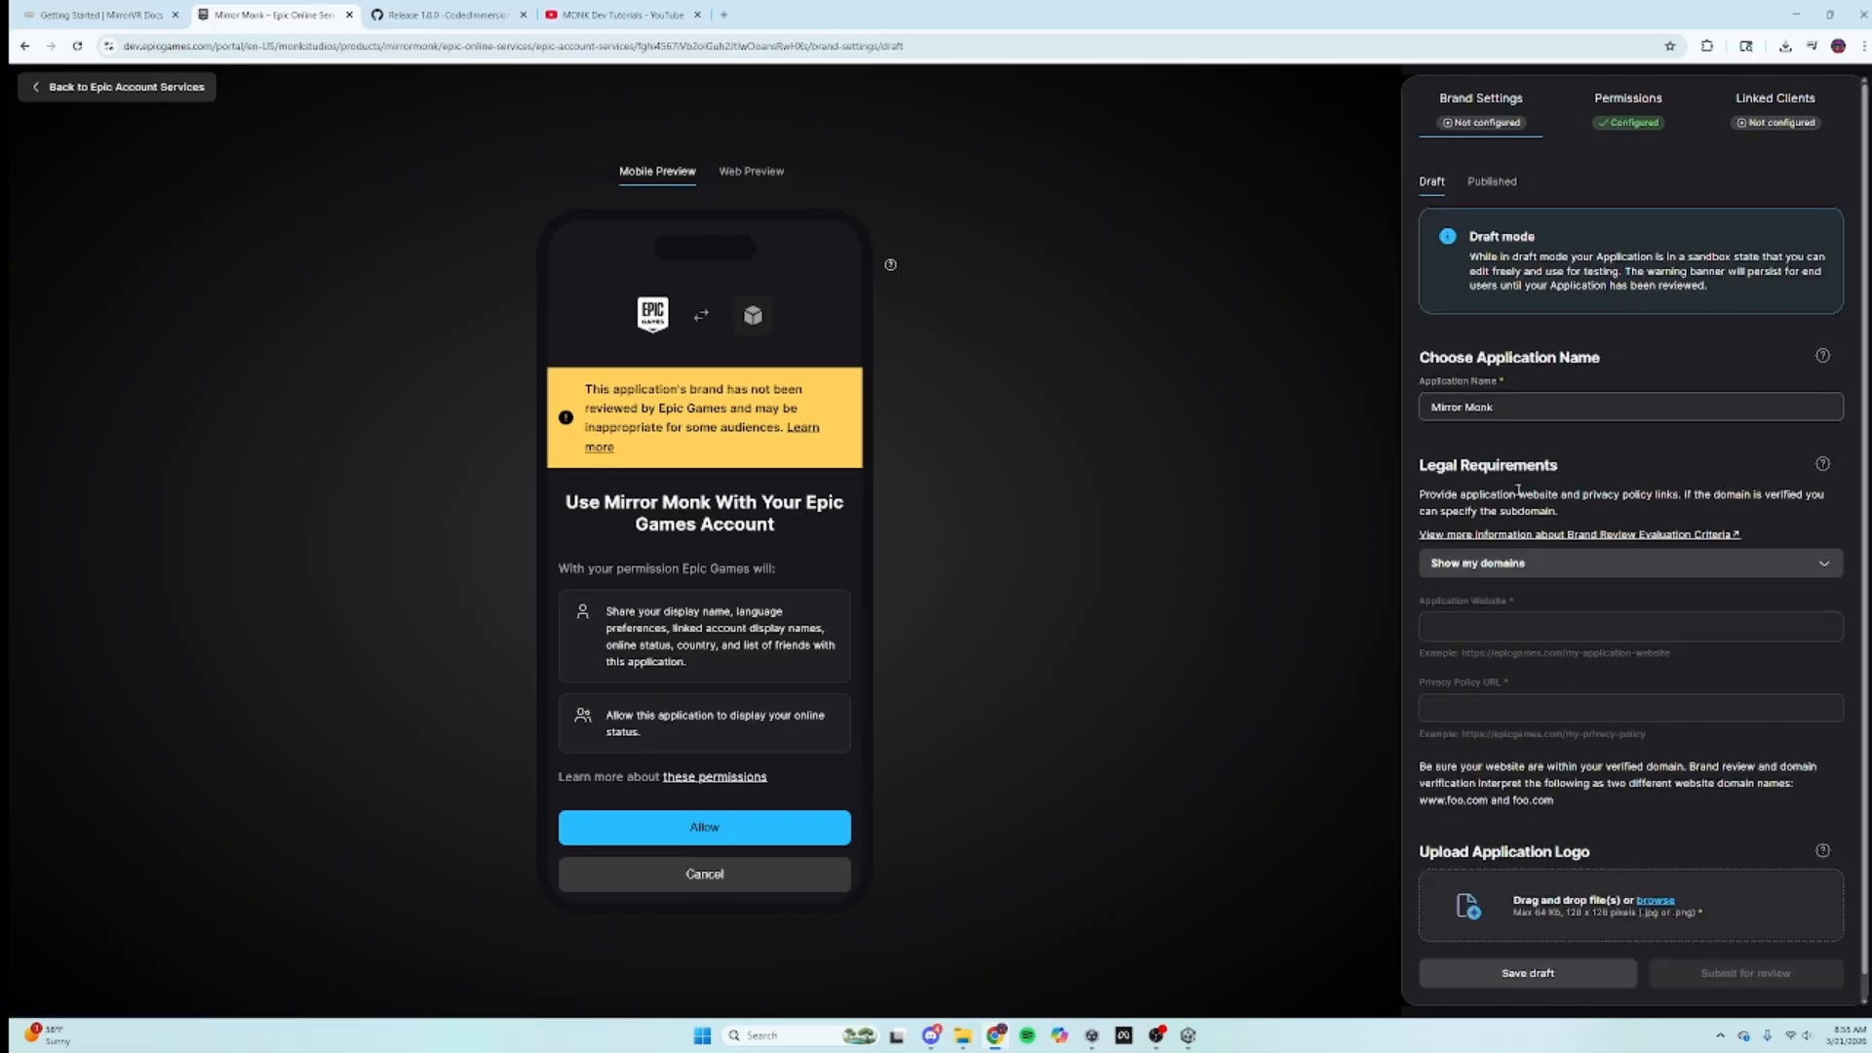
Step: Read the MirrorVR guide's linked-clients and SDK credentials steps 11–13, then return to the portal
click(107, 88)
click(101, 8)
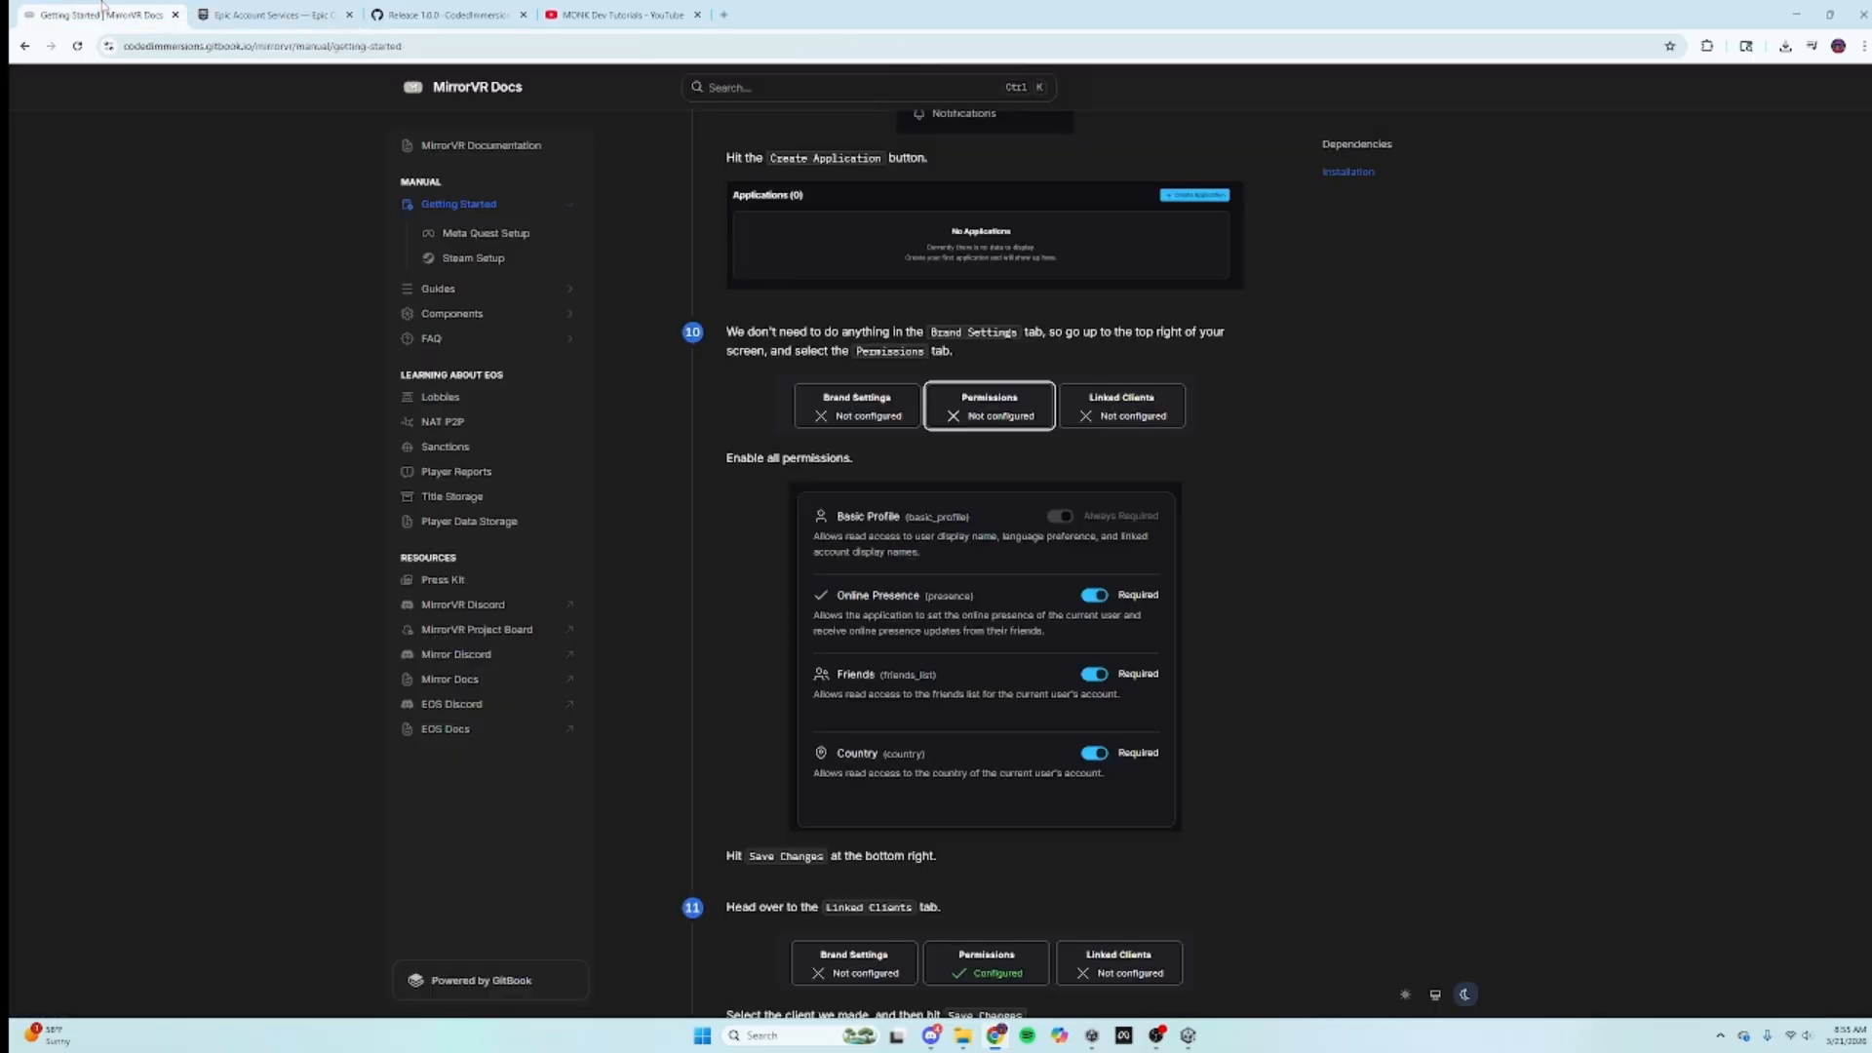
scroll(824, 642, down, 5)
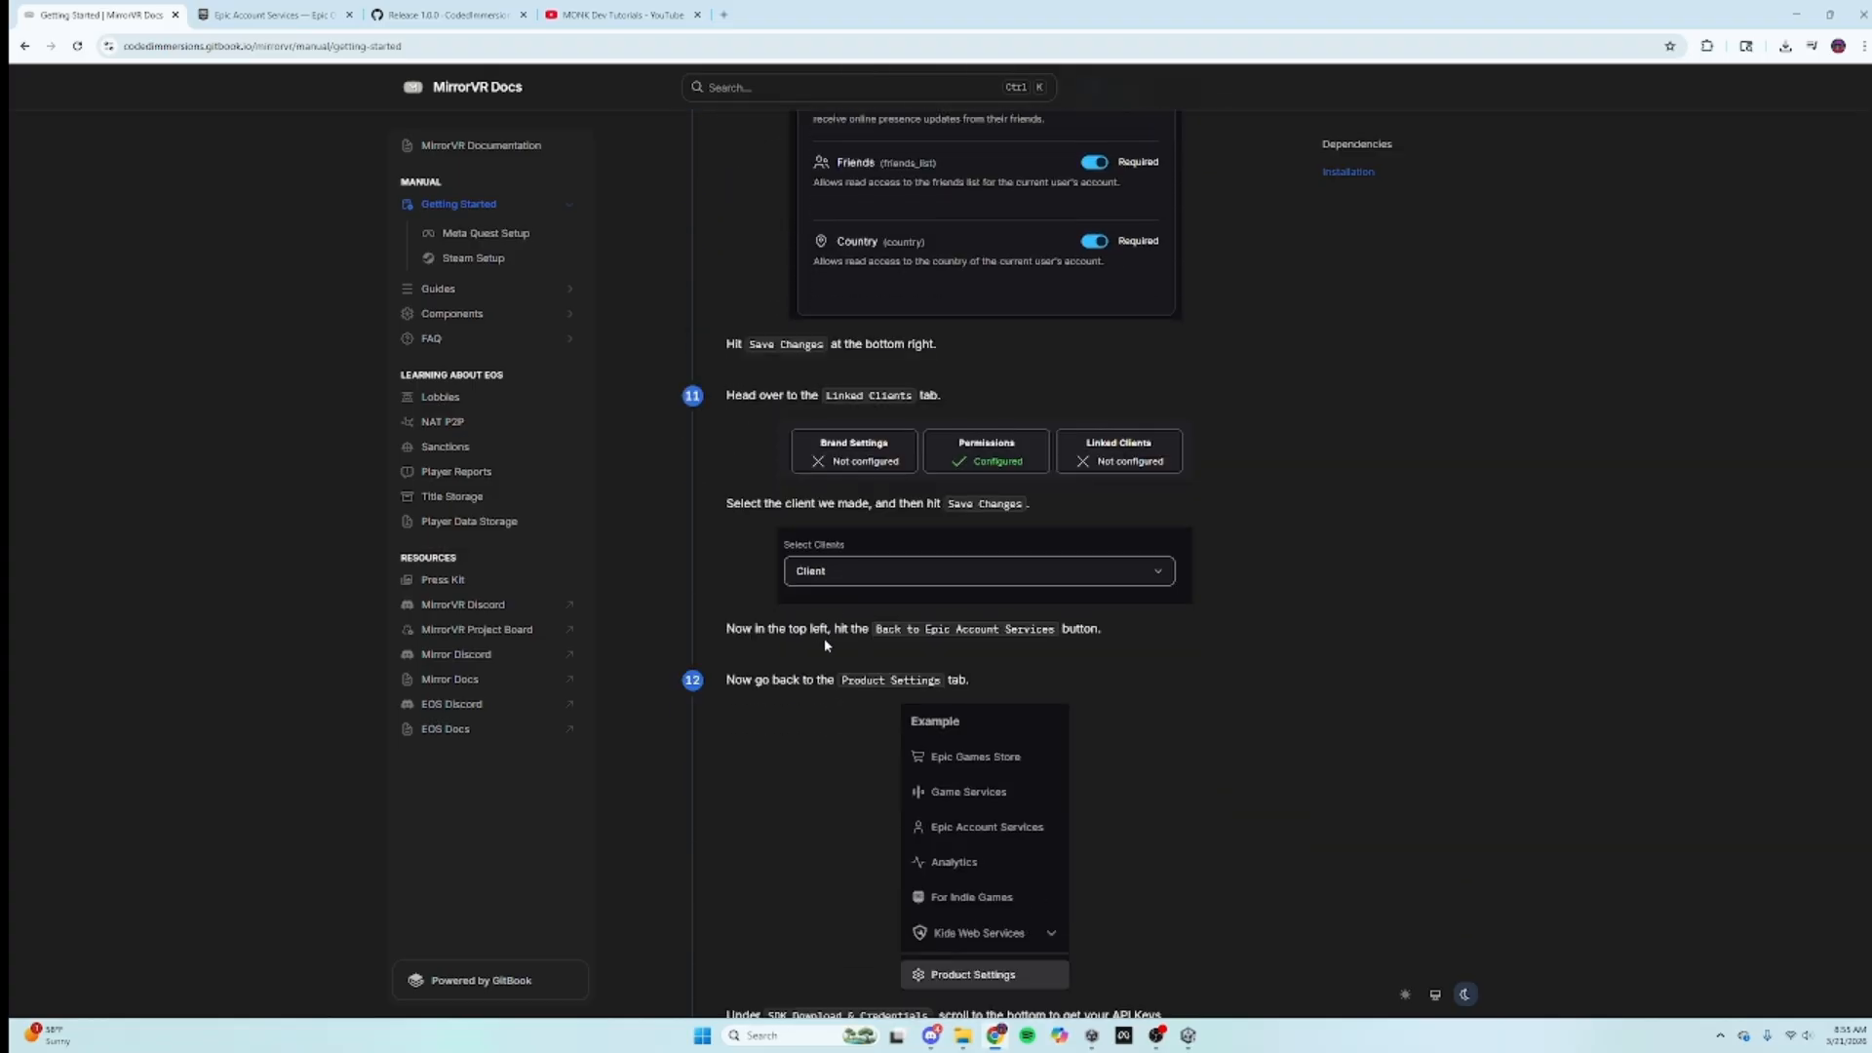
scroll(823, 637, down, 2)
scroll(823, 638, down, 2)
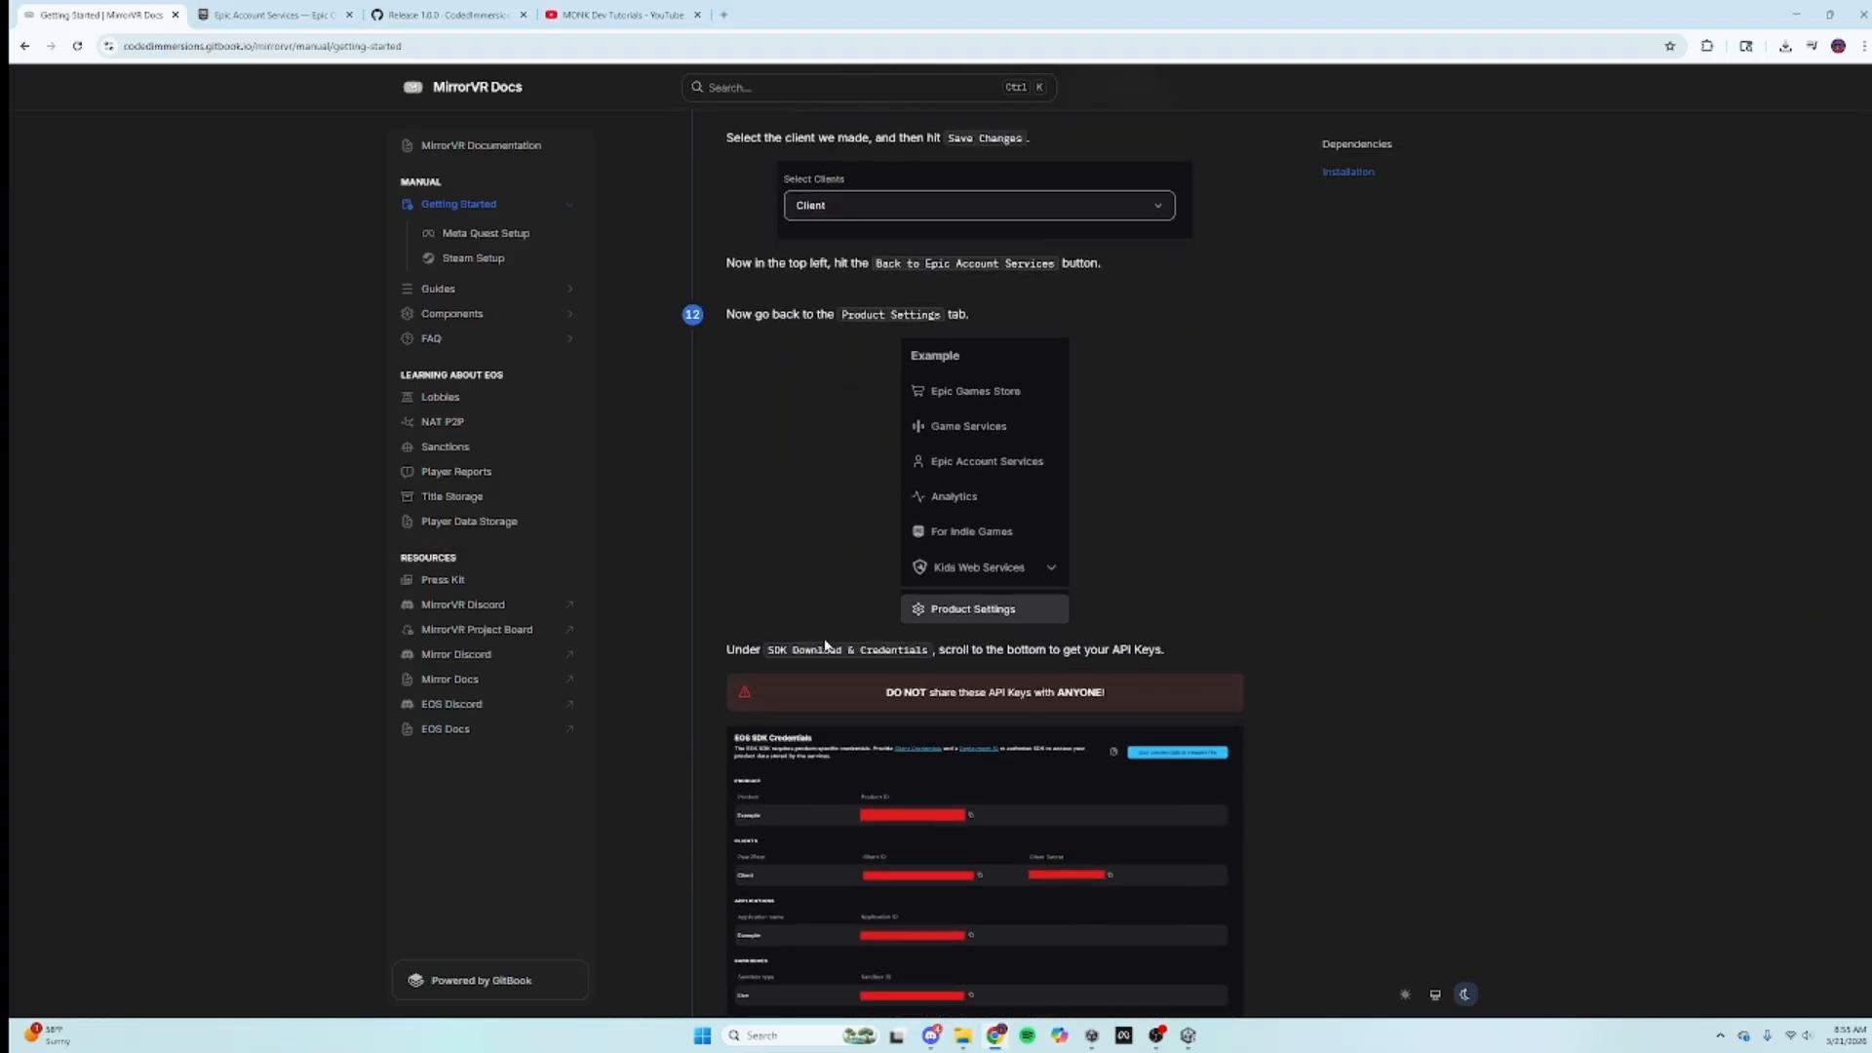
scroll(825, 646, down, 2)
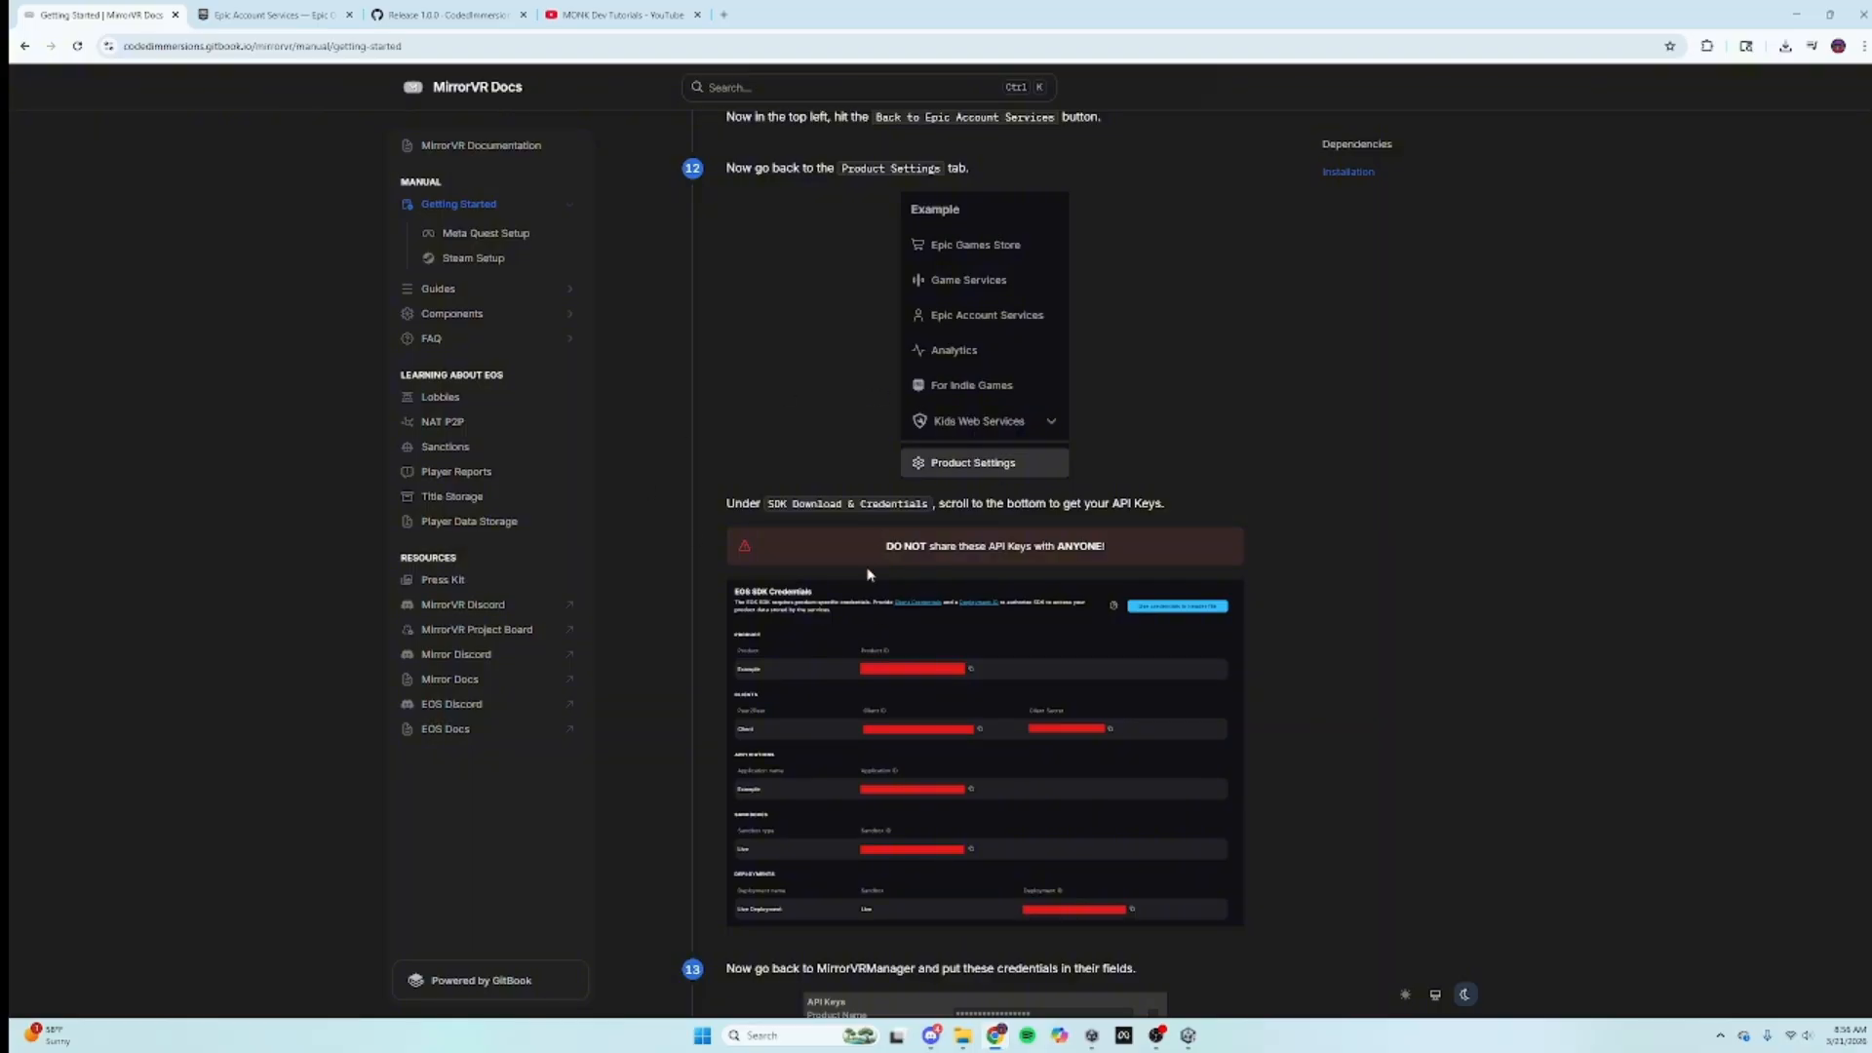
scroll(924, 317, down, 4)
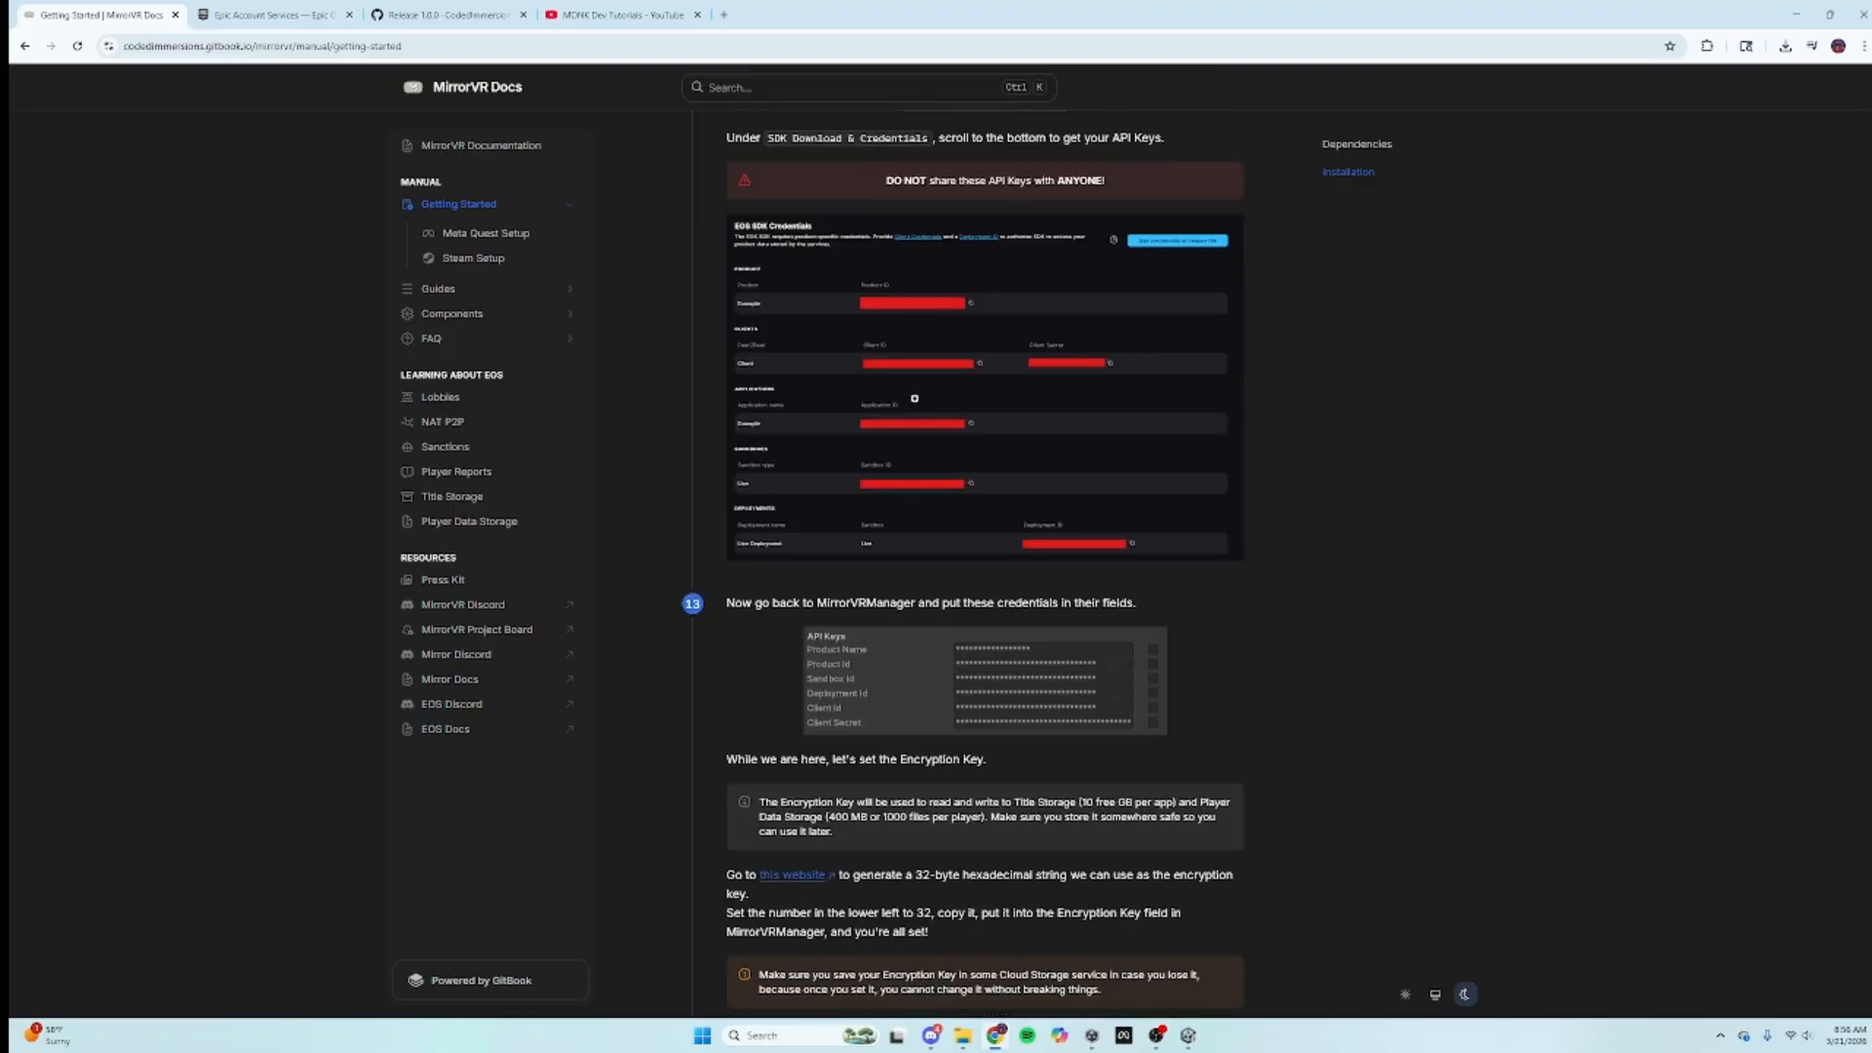
scroll(825, 500, down, 6)
scroll(844, 629, up, 7)
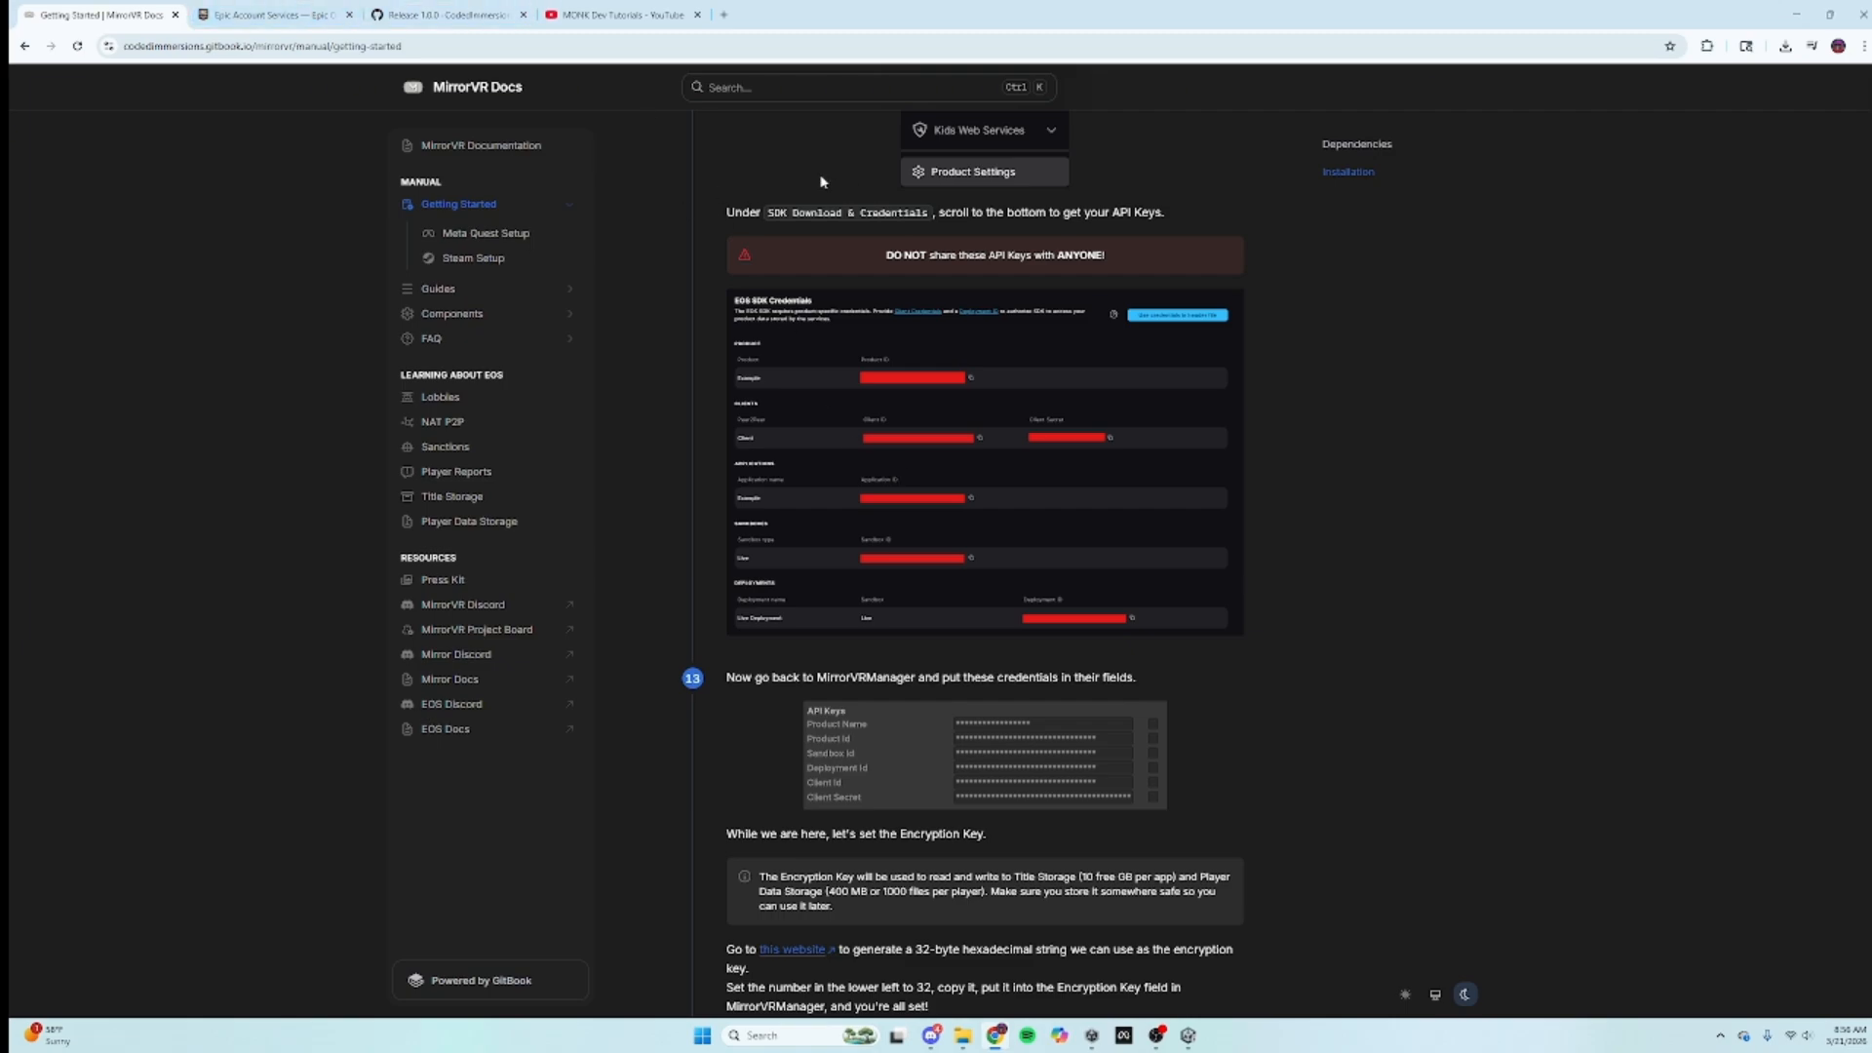
click(209, 8)
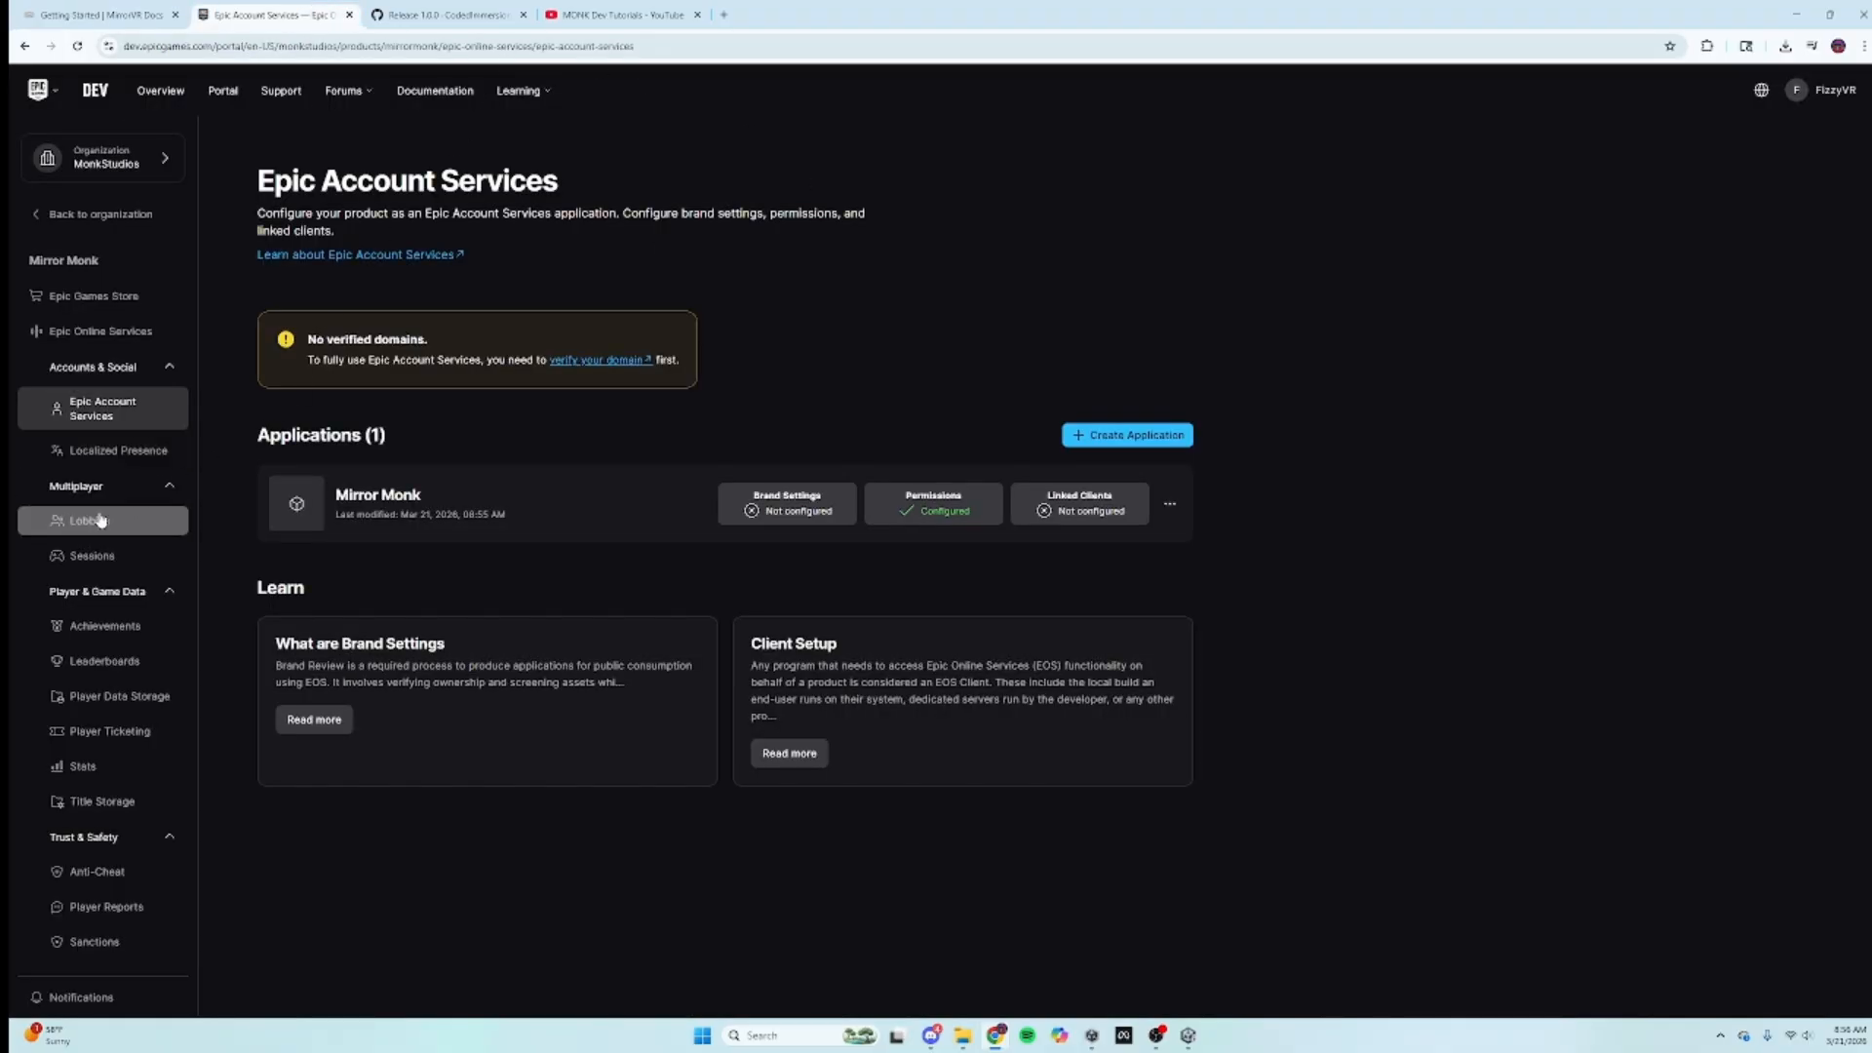
Step: Copy the Product ID from the product settings' EOS SDK credentials and switch back to Unity
click(123, 367)
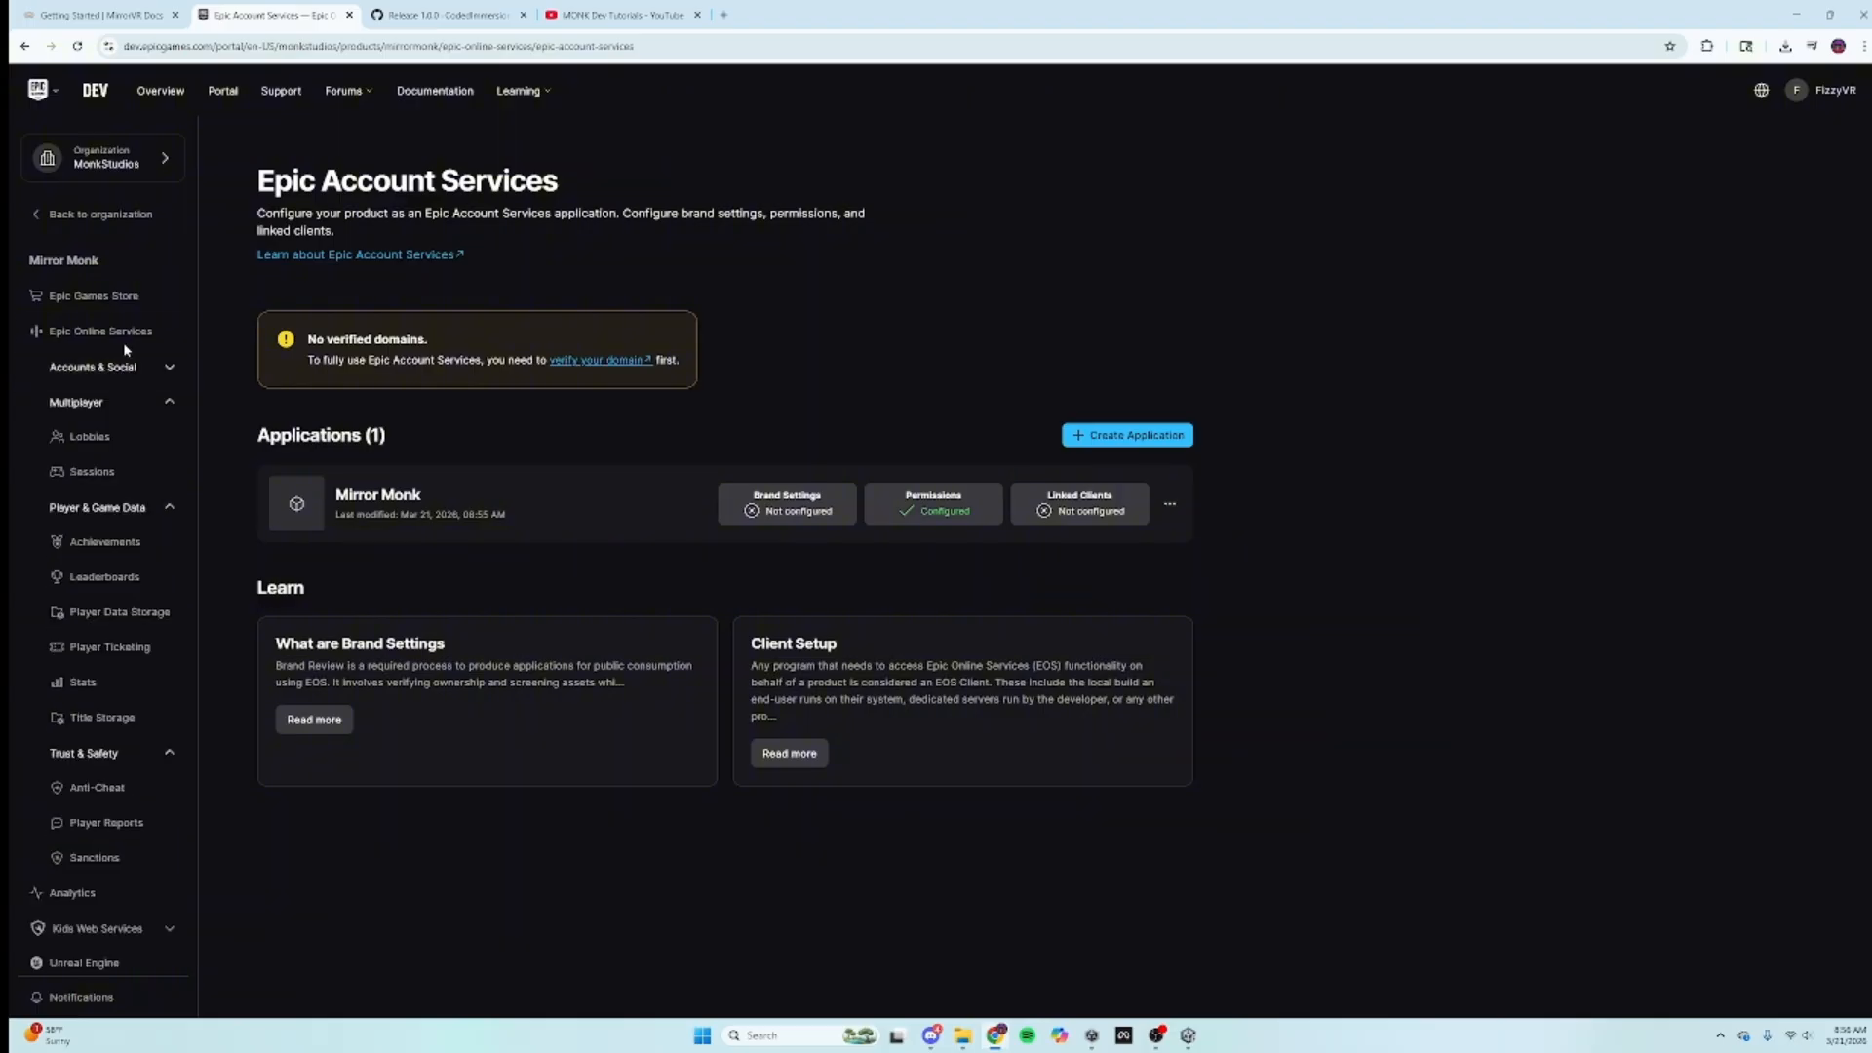
click(121, 334)
scroll(95, 490, down, 3)
scroll(96, 491, down, 3)
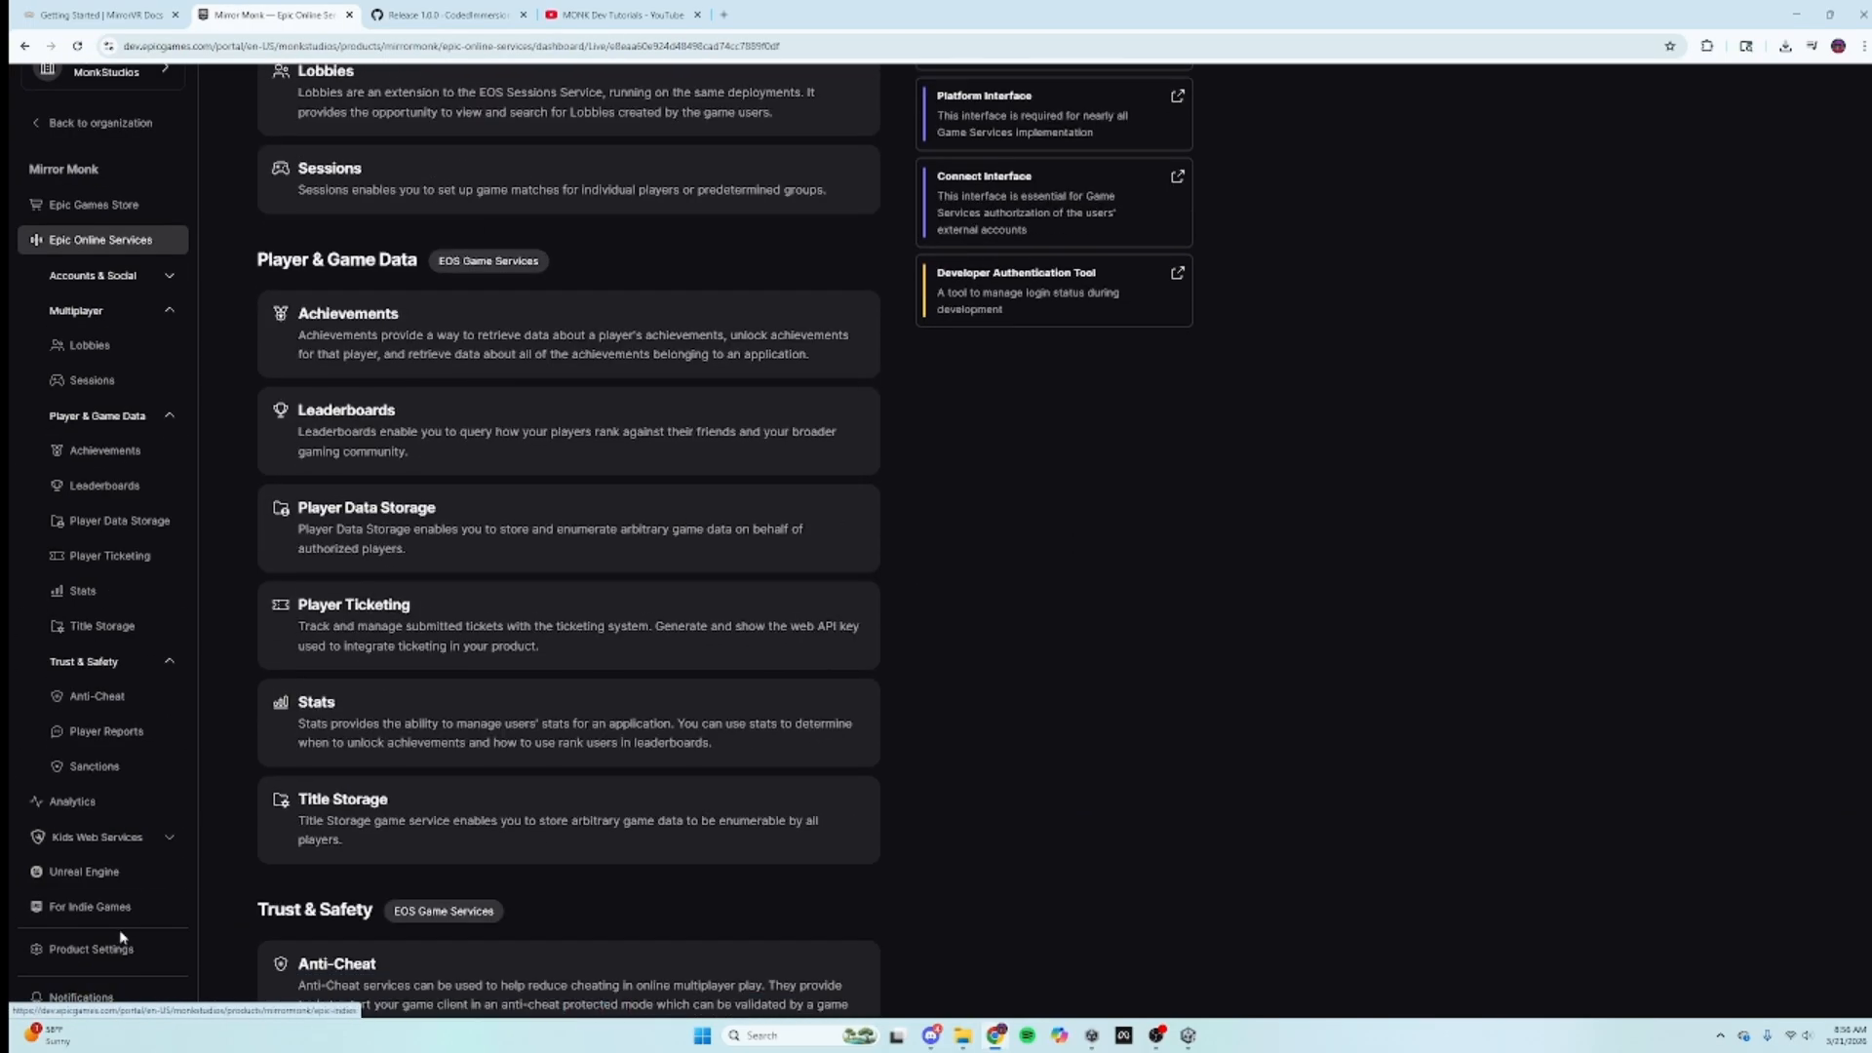
click(103, 951)
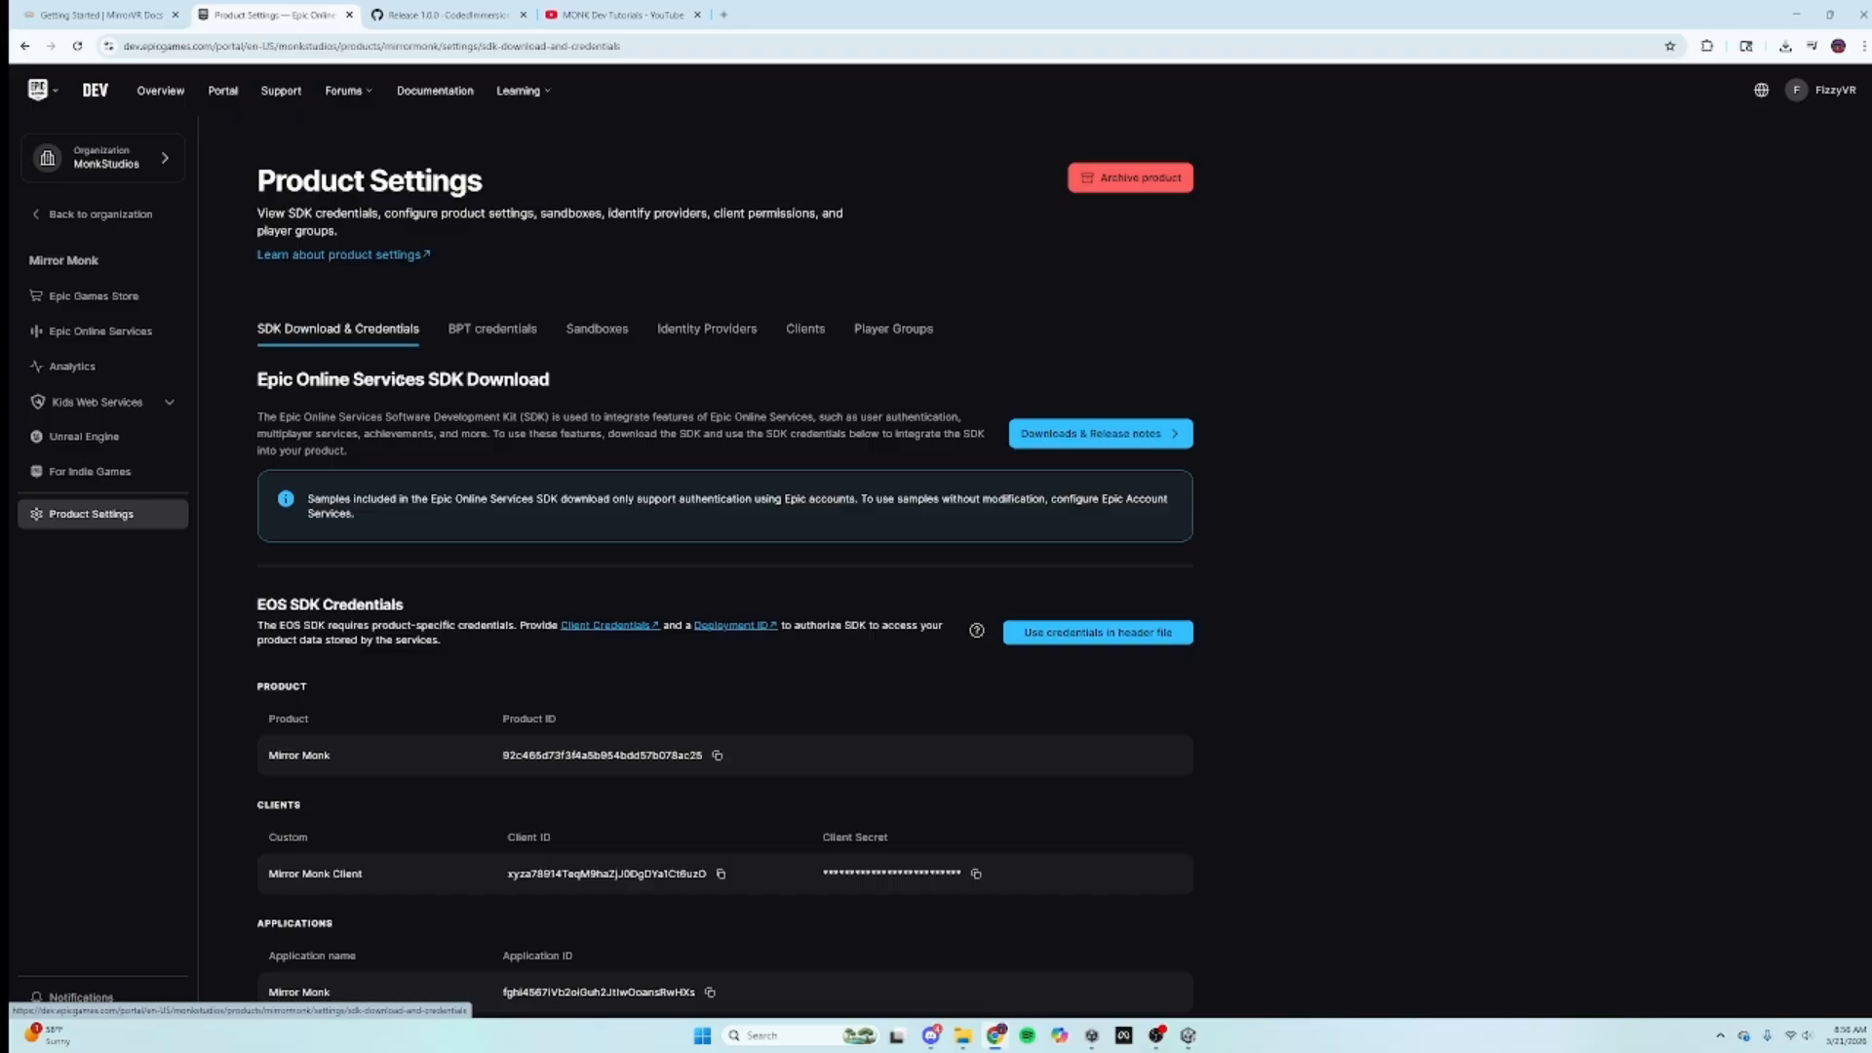
scroll(402, 386, down, 1)
scroll(402, 386, down, 3)
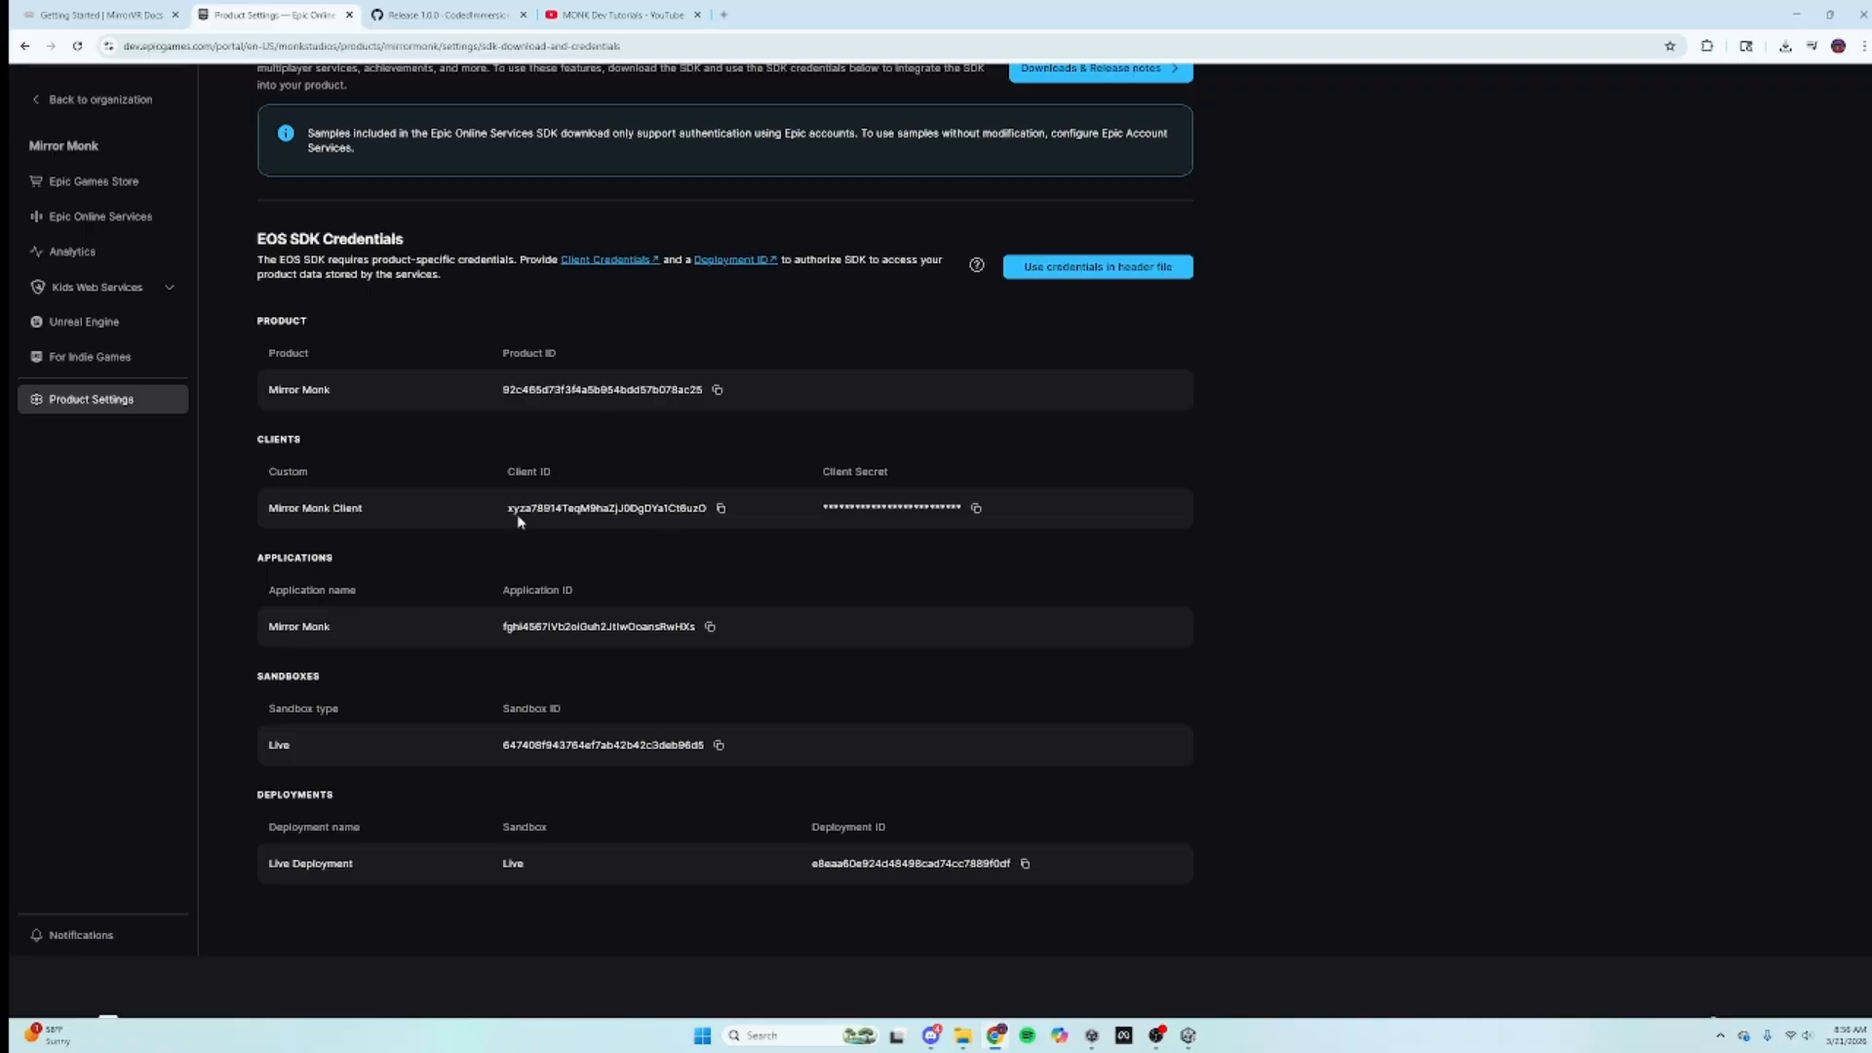
click(718, 390)
click(1187, 1035)
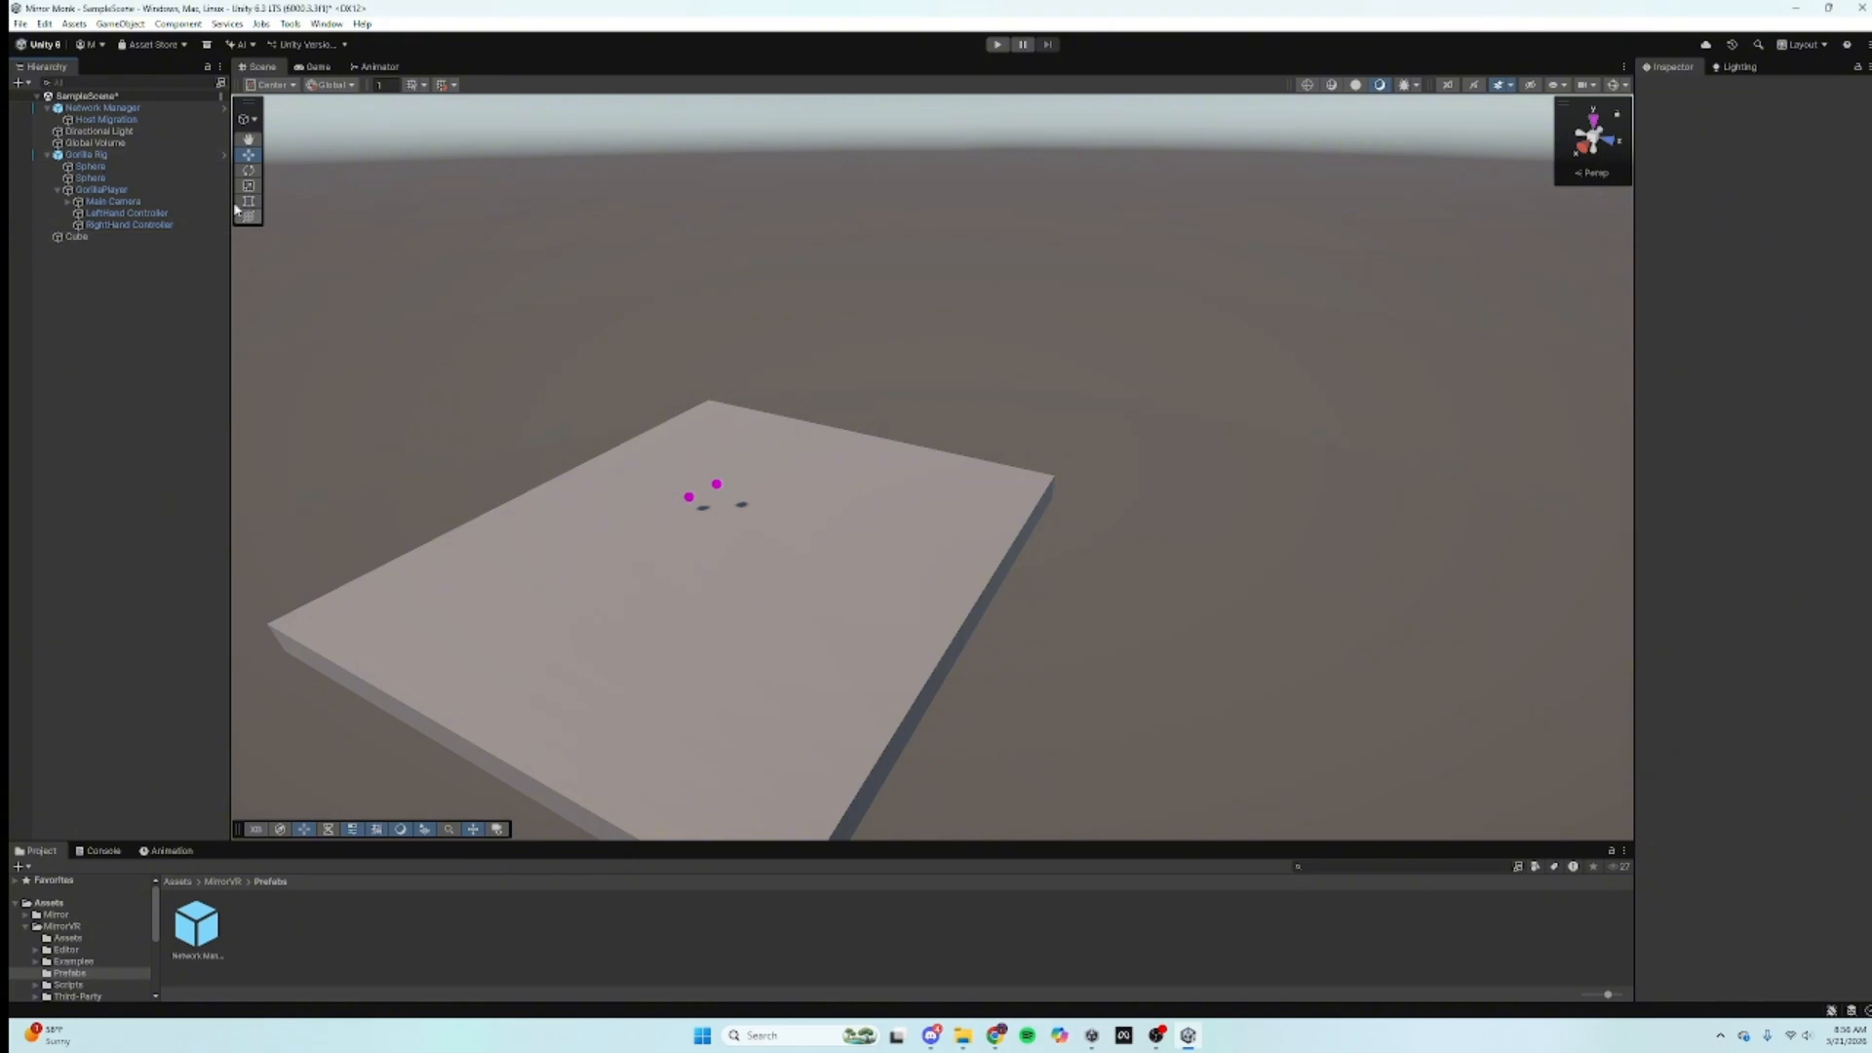
Step: Select the Network Manager and set its Product Name key to 'Mirror Monk'
click(106, 108)
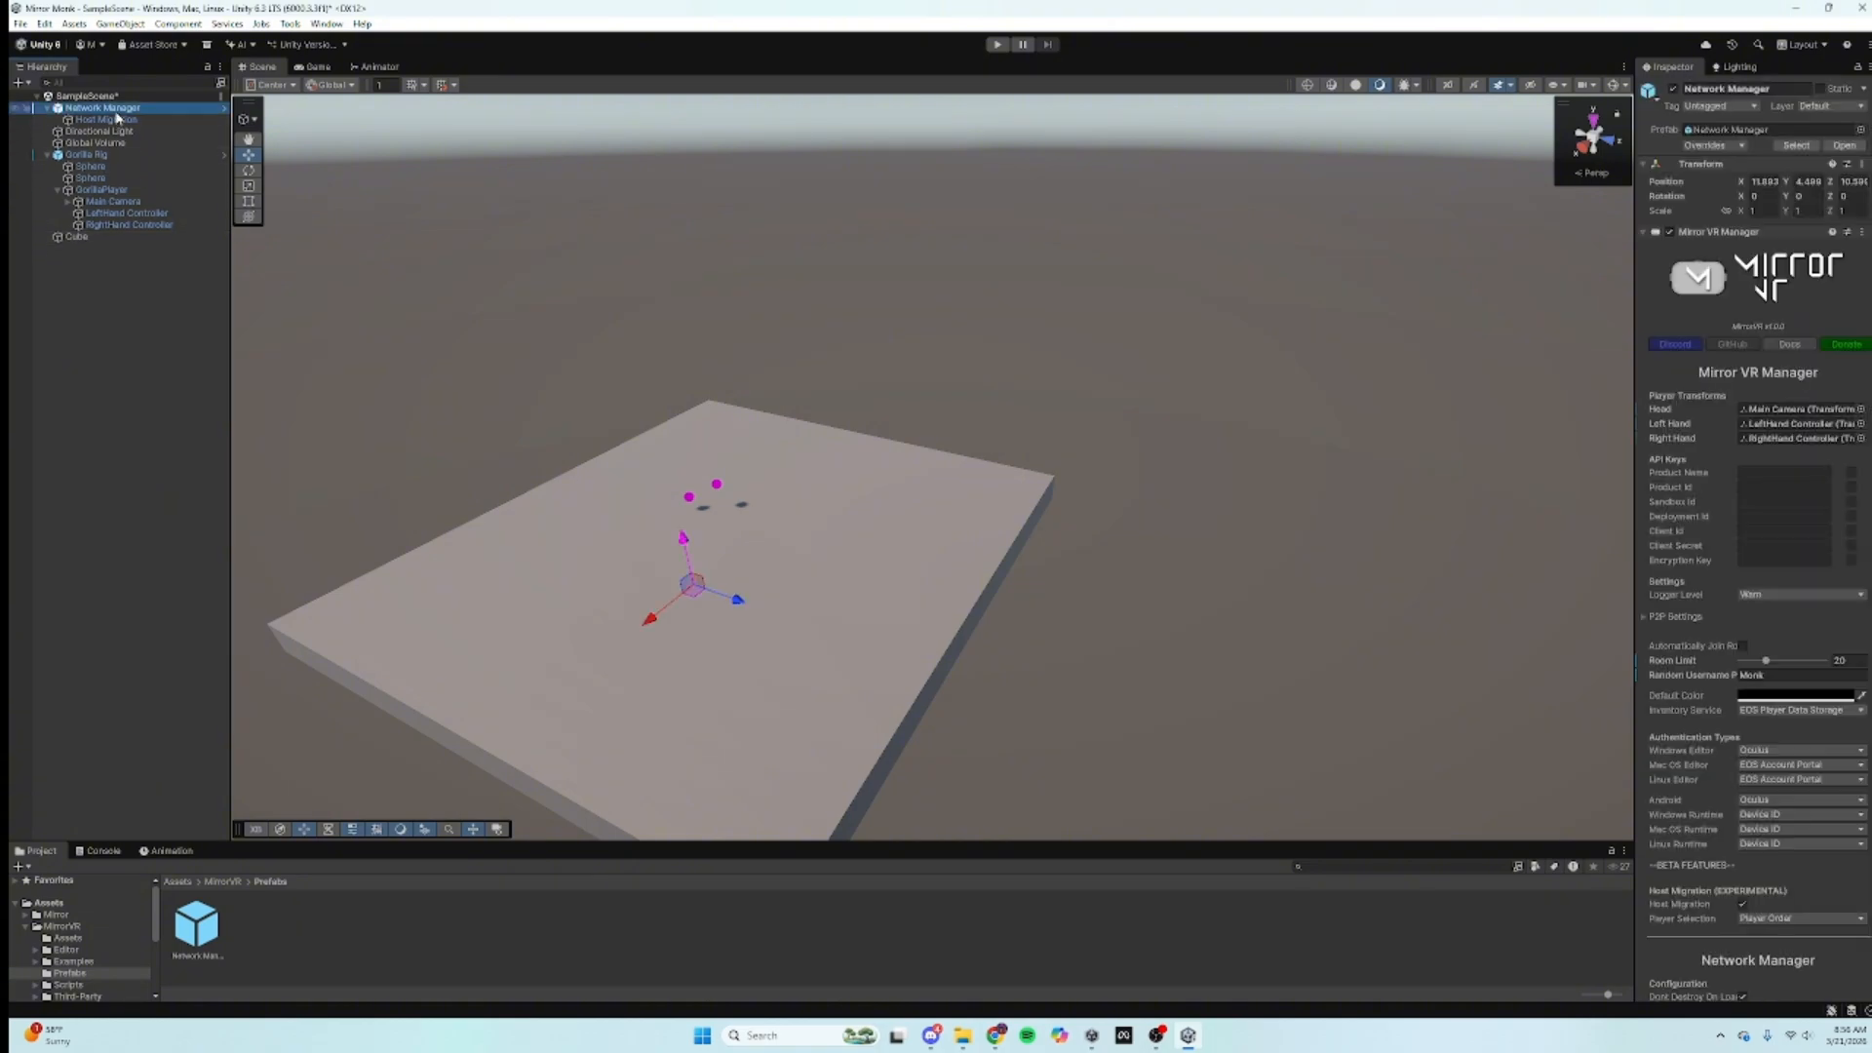
click(1770, 475)
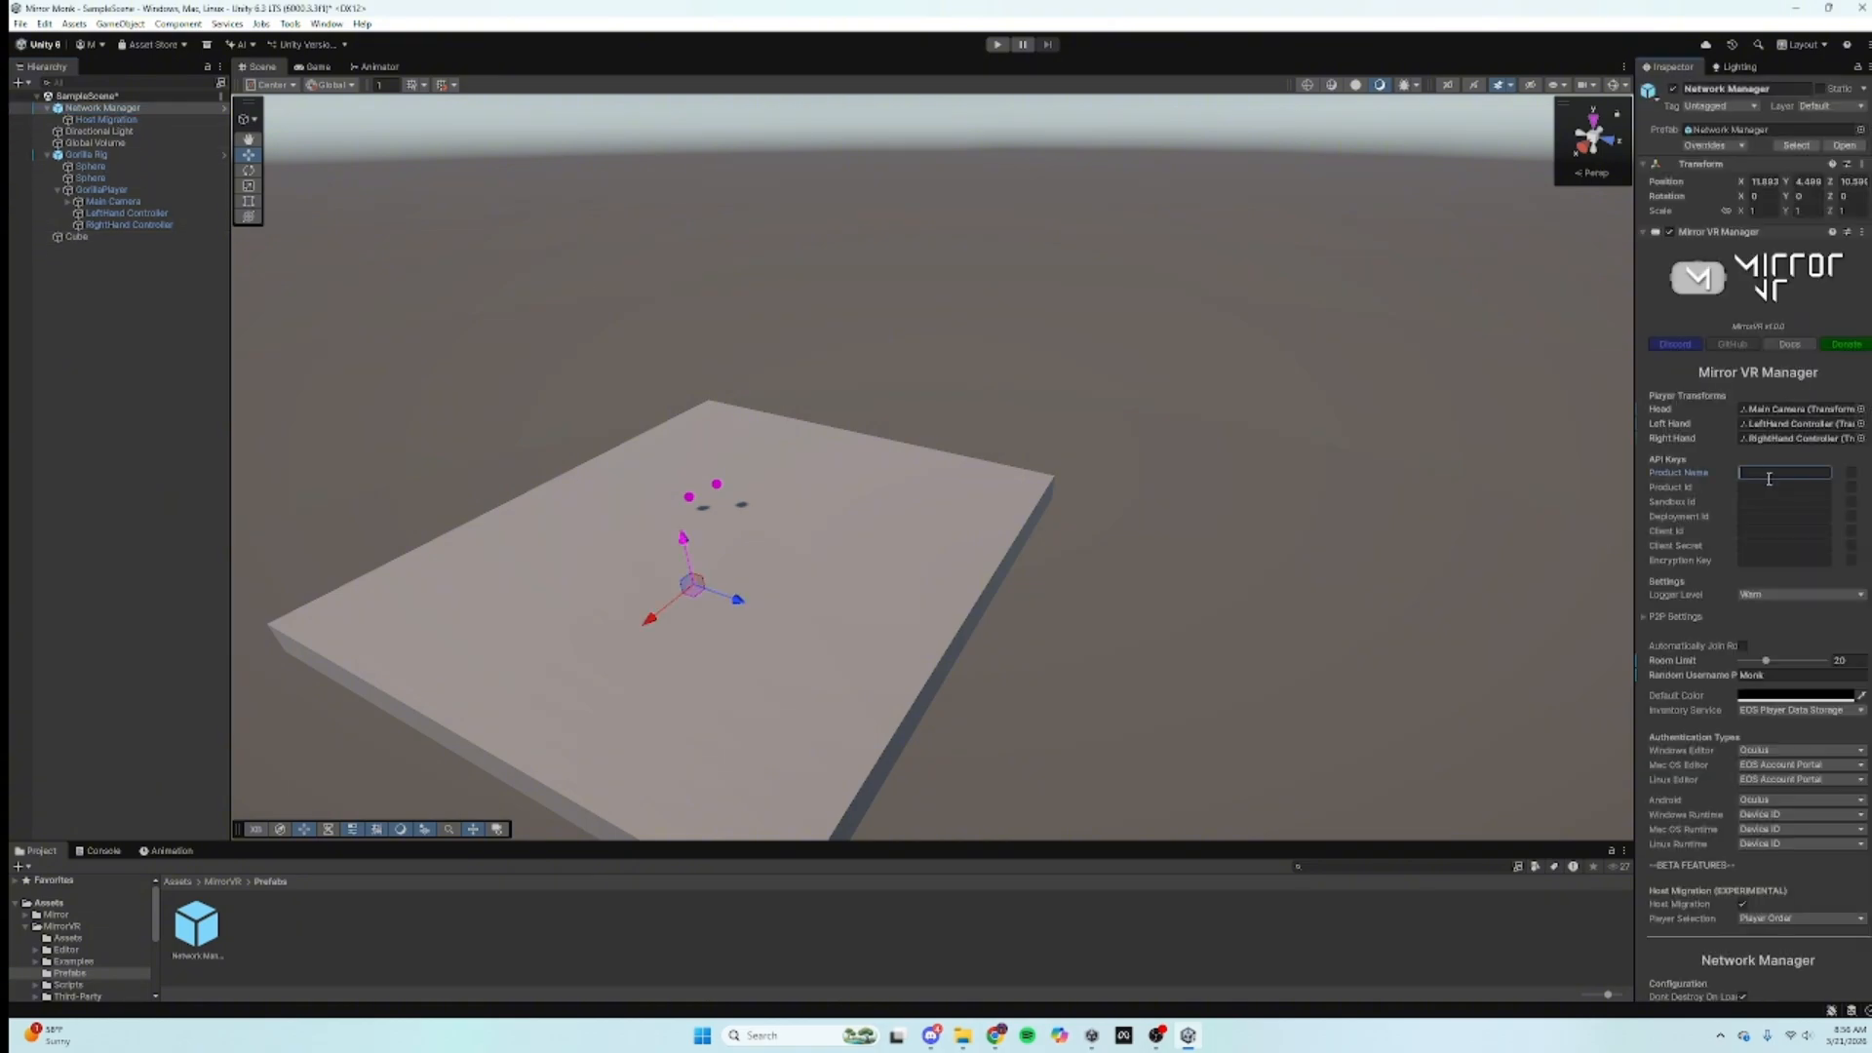
text(*)
click(1849, 473)
click(1827, 472)
click(1827, 472)
text(Mirror Monk)
Step: Paste the copied Epic Product ID and enable the Sandbox, Deployment and Client Secret keys
right_click(1752, 490)
right_click(1745, 490)
click(1772, 532)
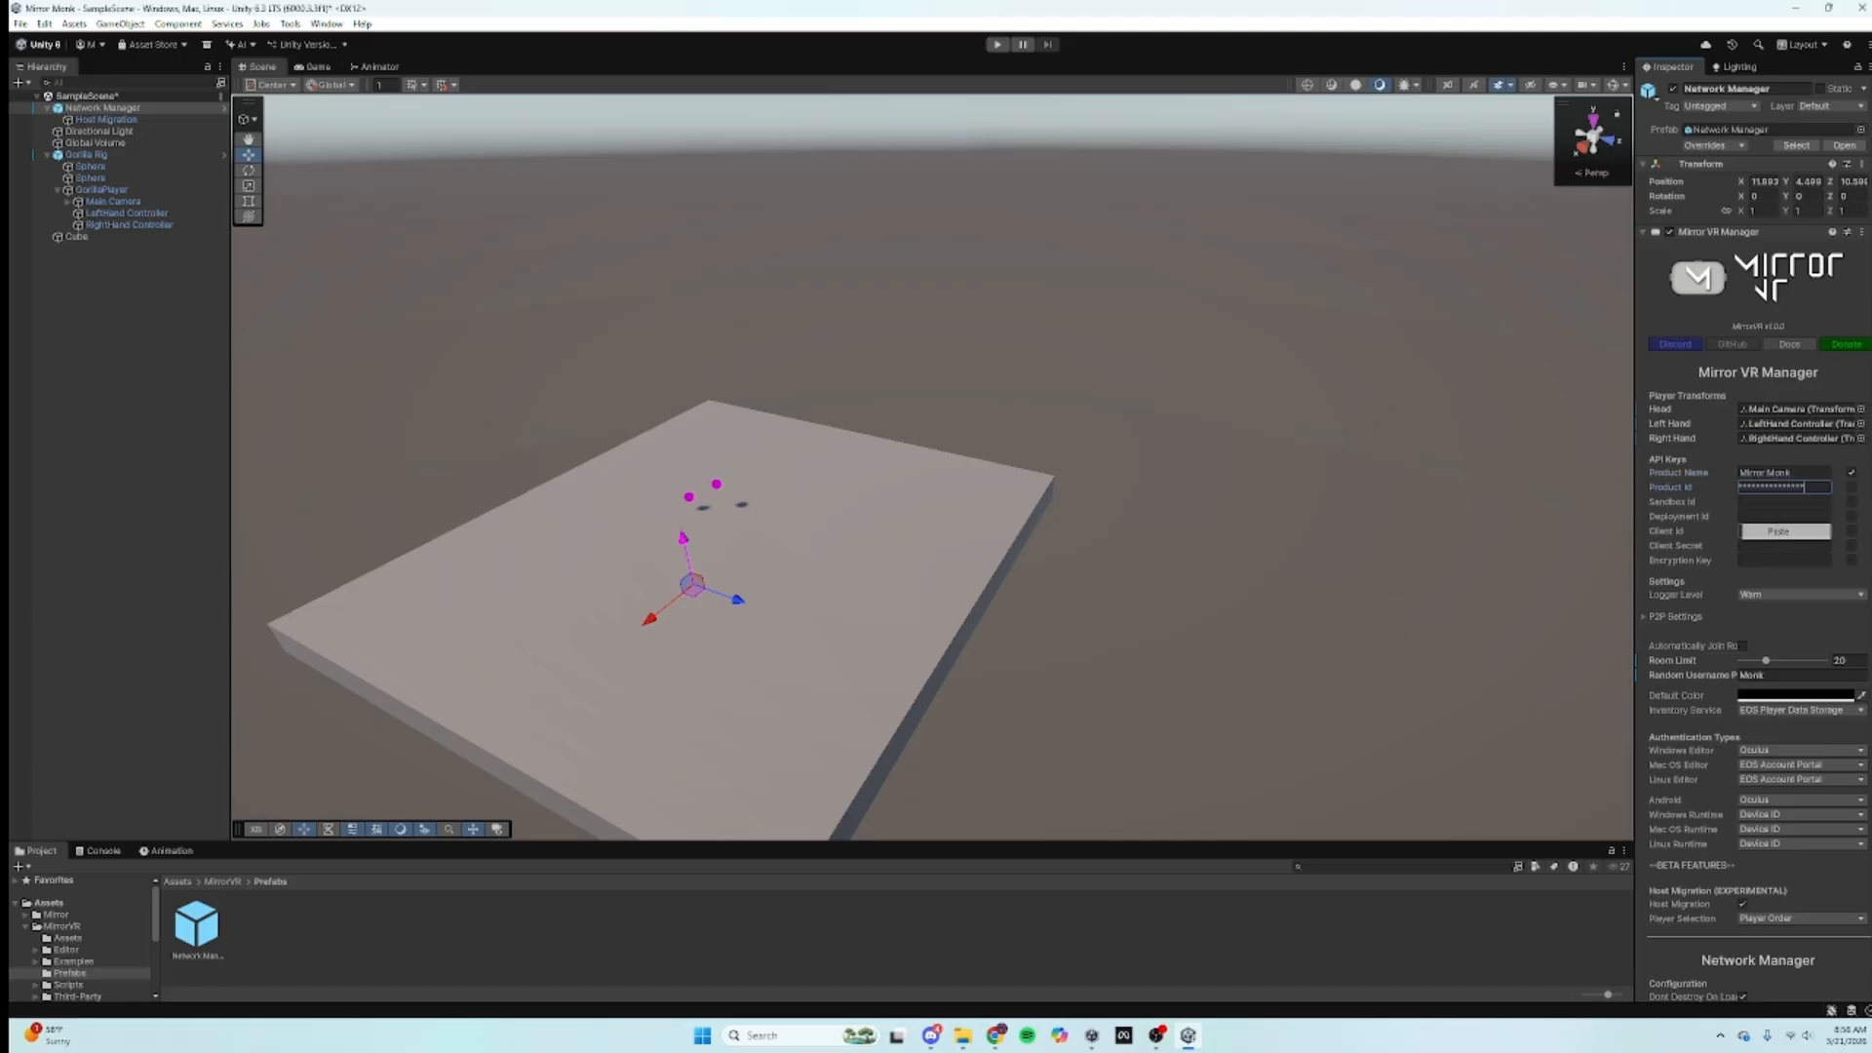
click(1852, 503)
click(1851, 517)
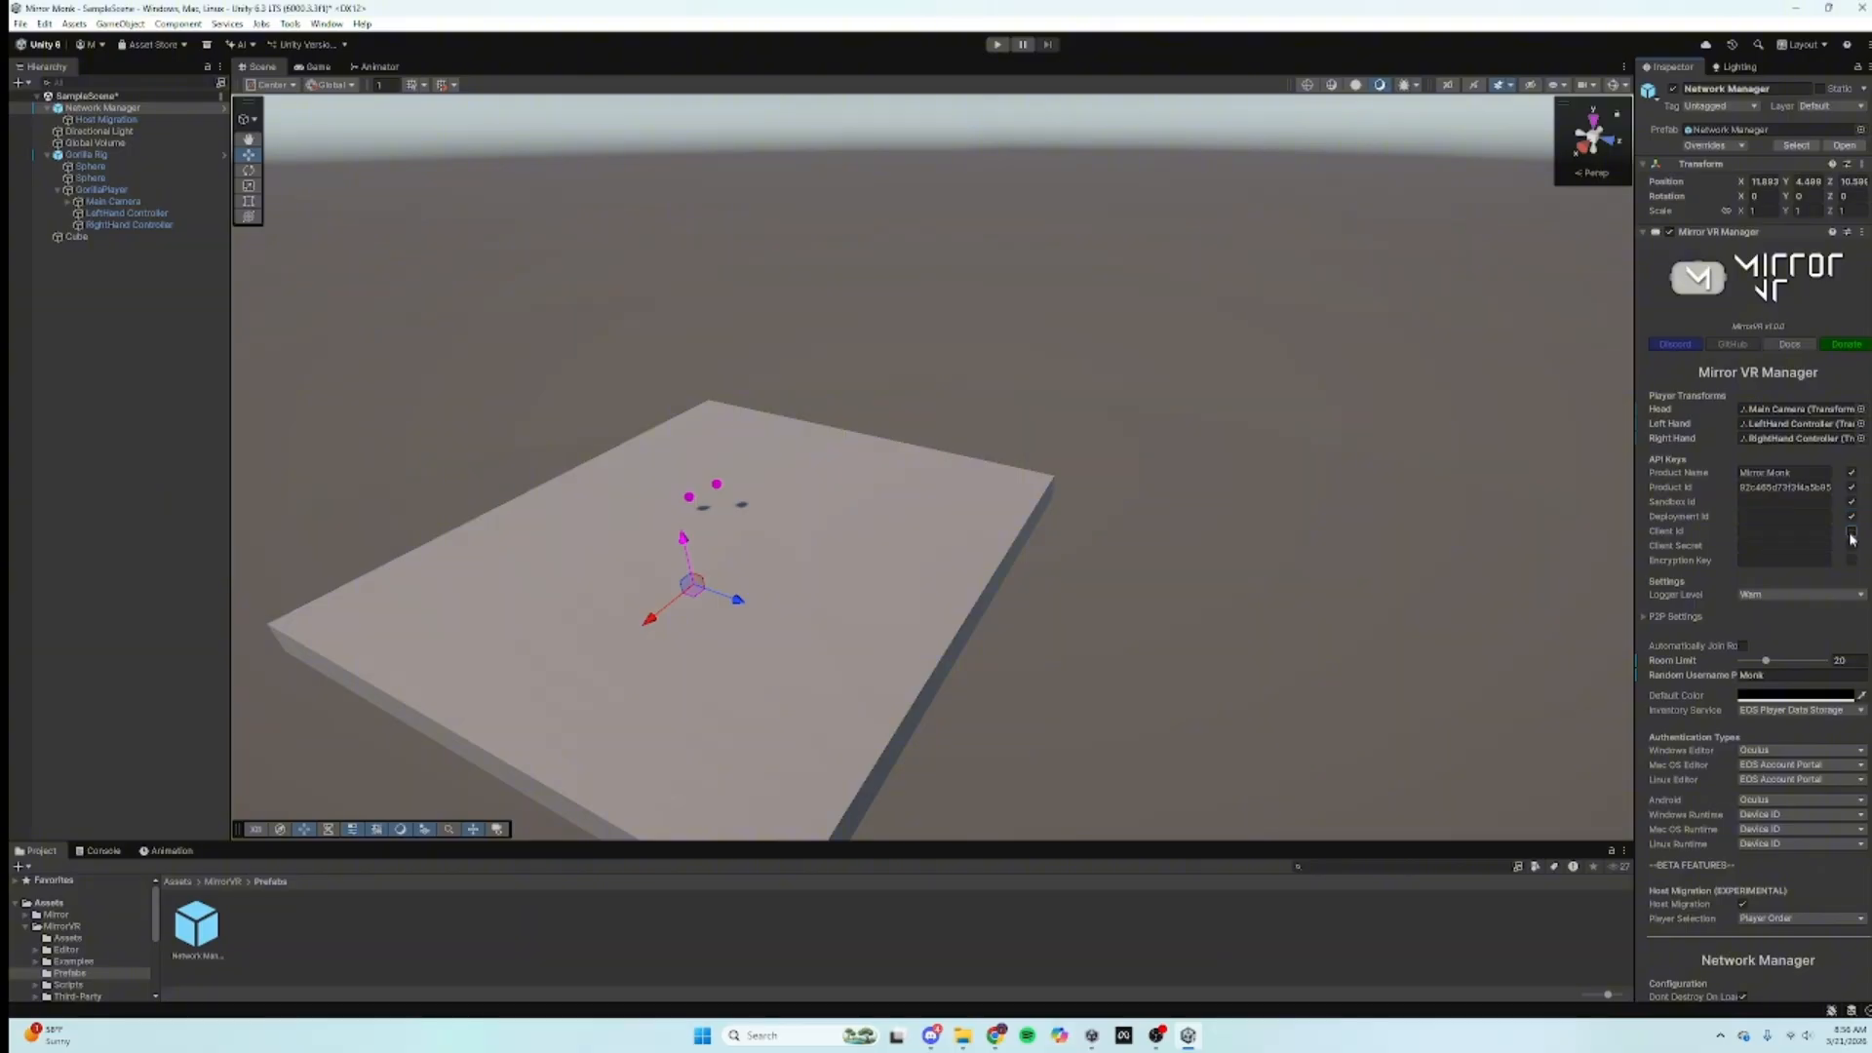
click(1851, 547)
Step: Copy the Live sandbox ID and deployment ID from the Epic portal into their Inspector fields
key(alt+Tab)
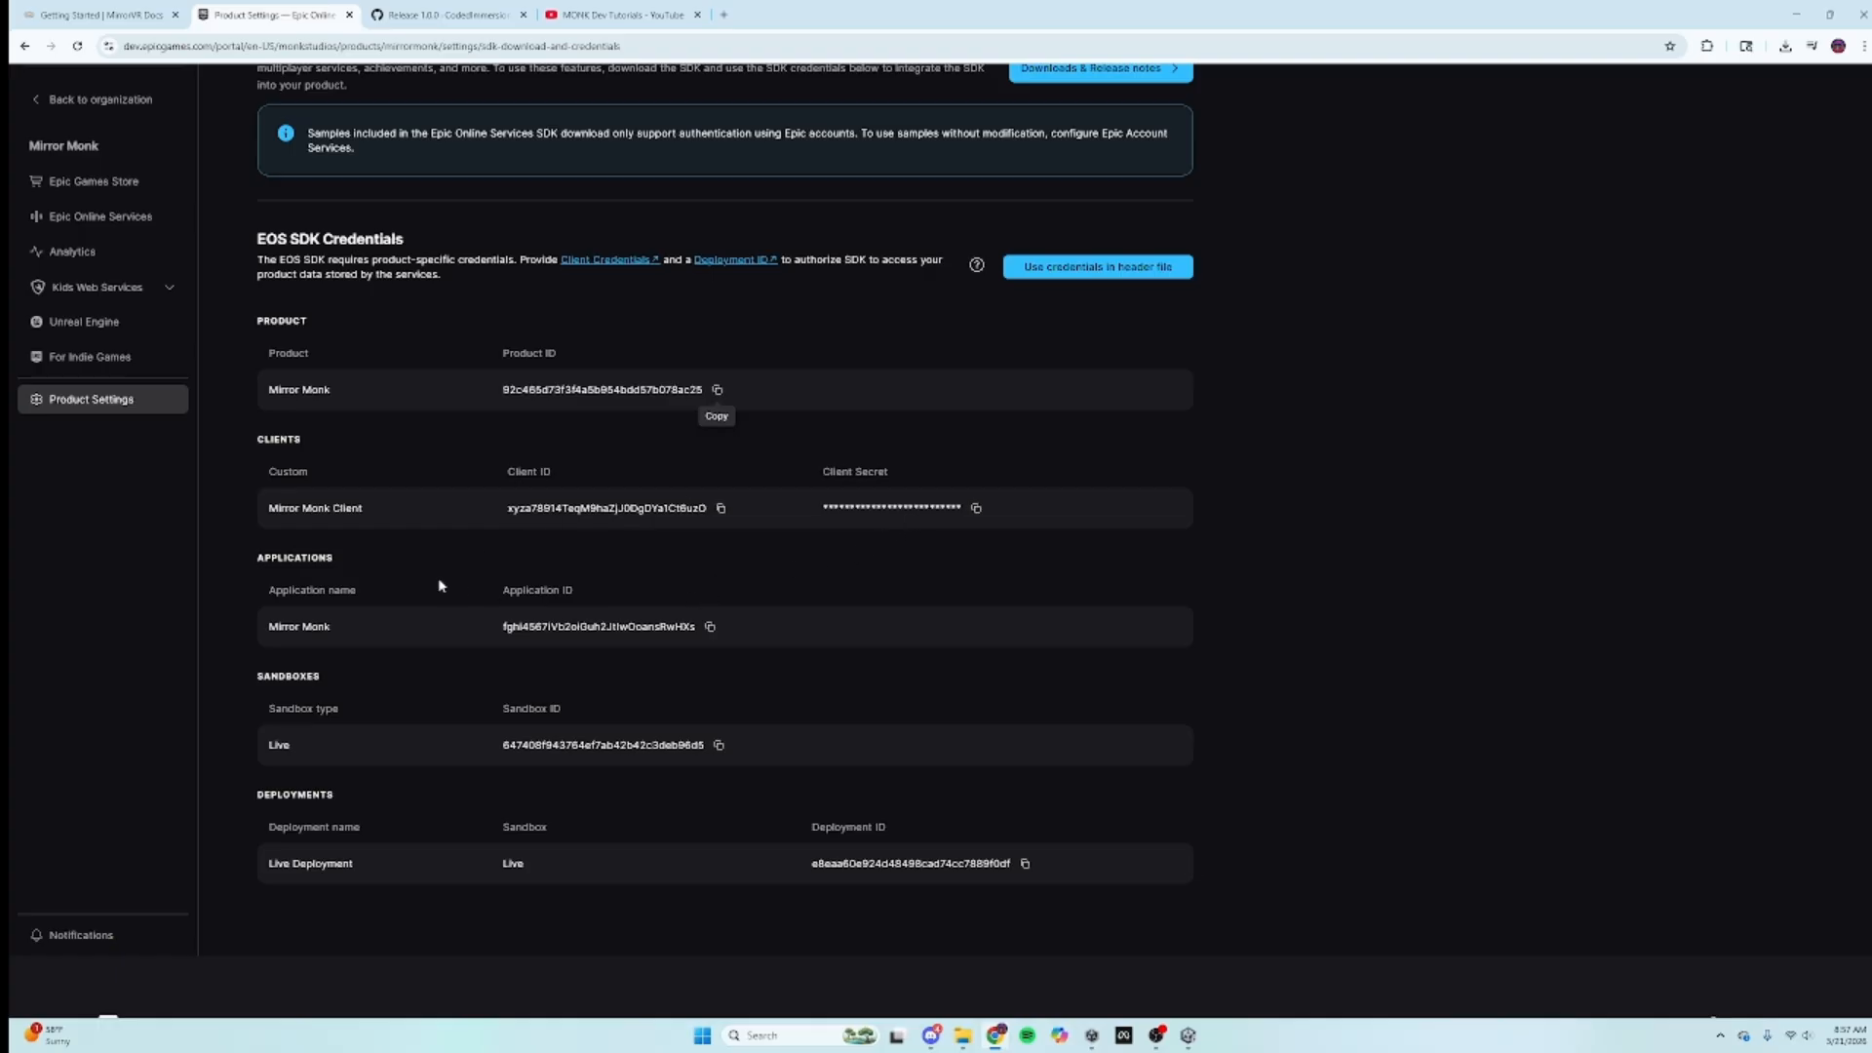
click(721, 750)
click(1187, 1035)
right_click(1768, 504)
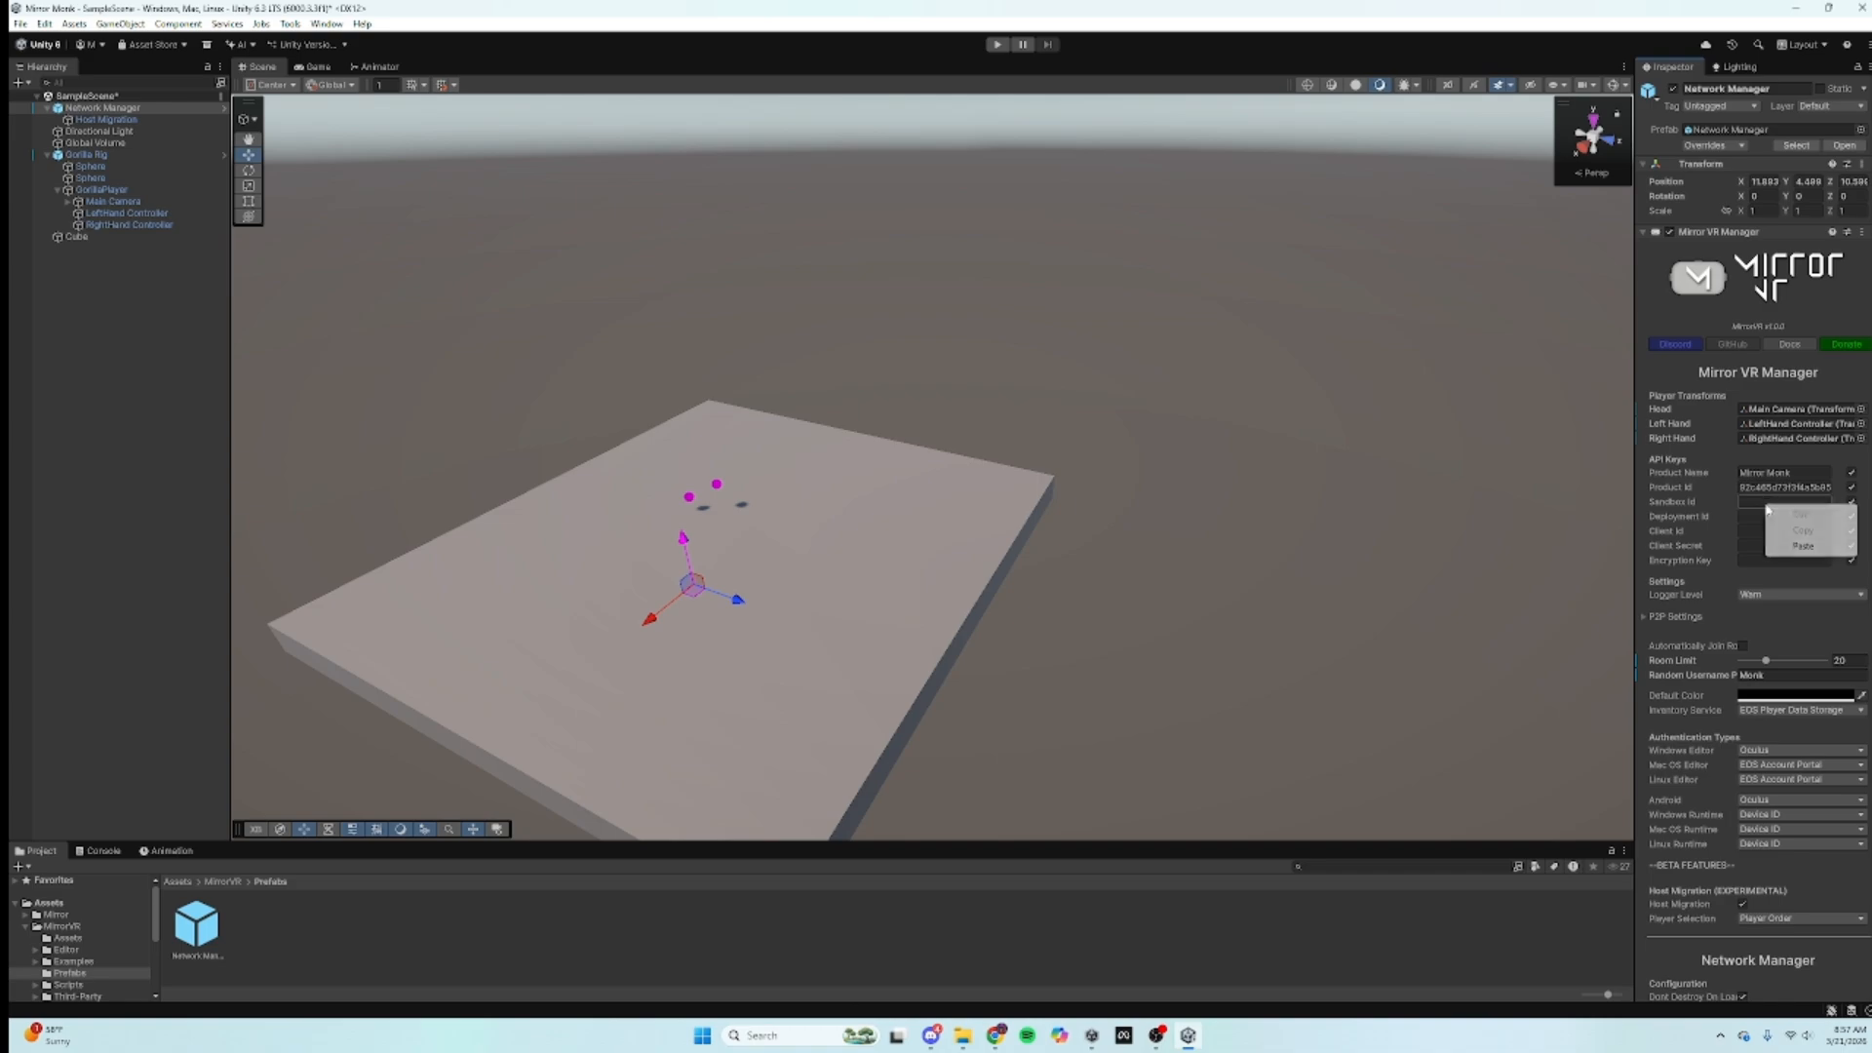
click(1803, 546)
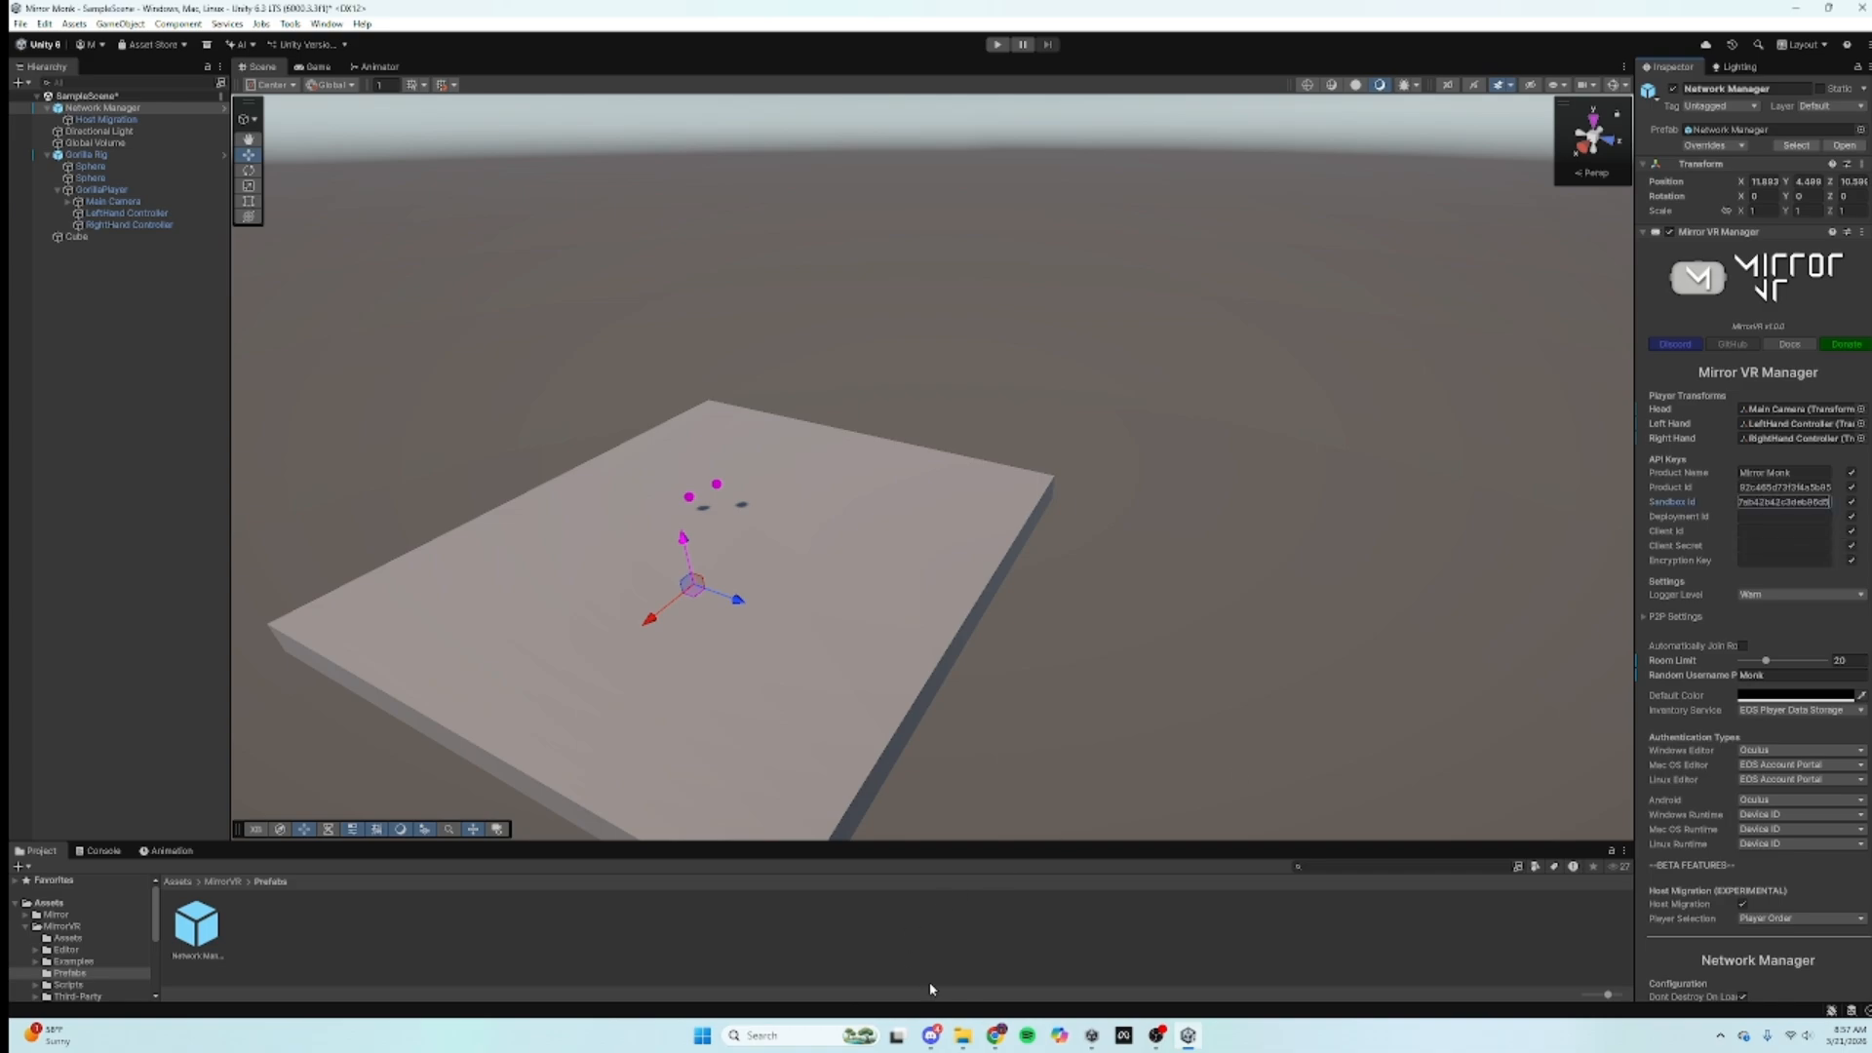
click(996, 1035)
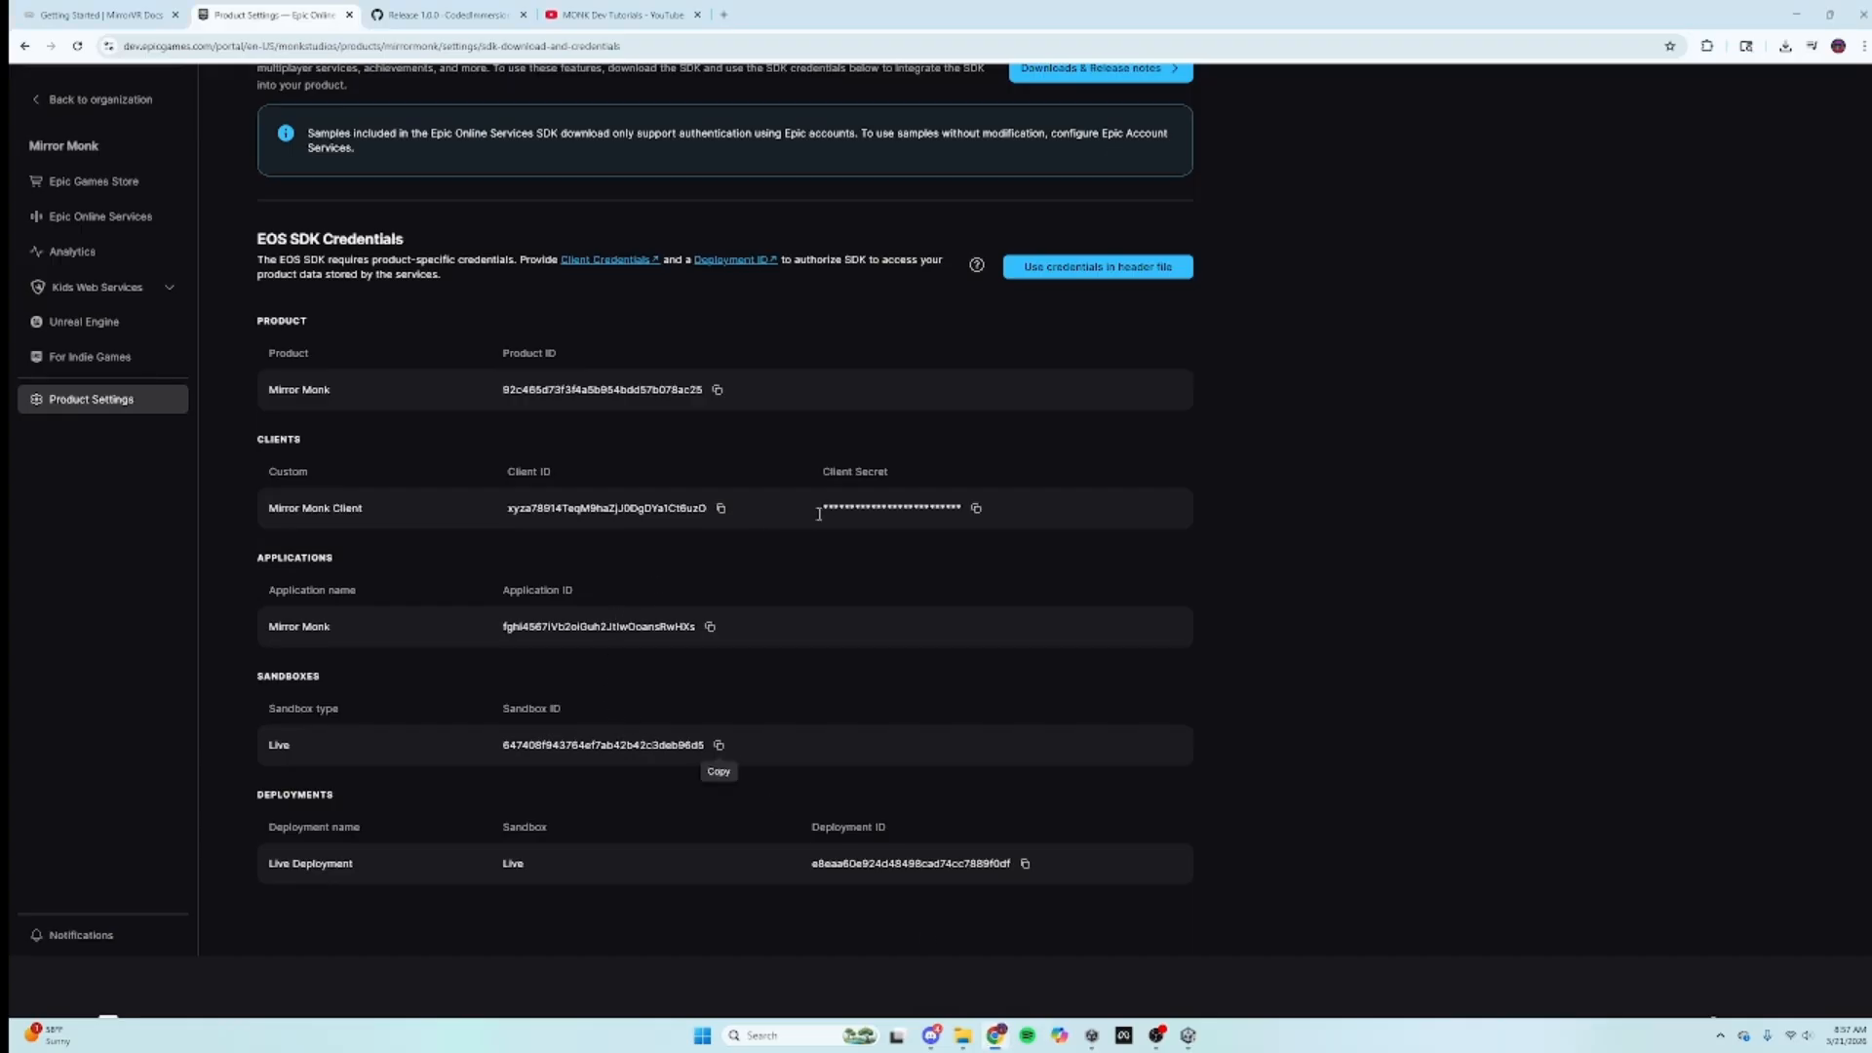
click(1025, 864)
click(1188, 1035)
right_click(1741, 517)
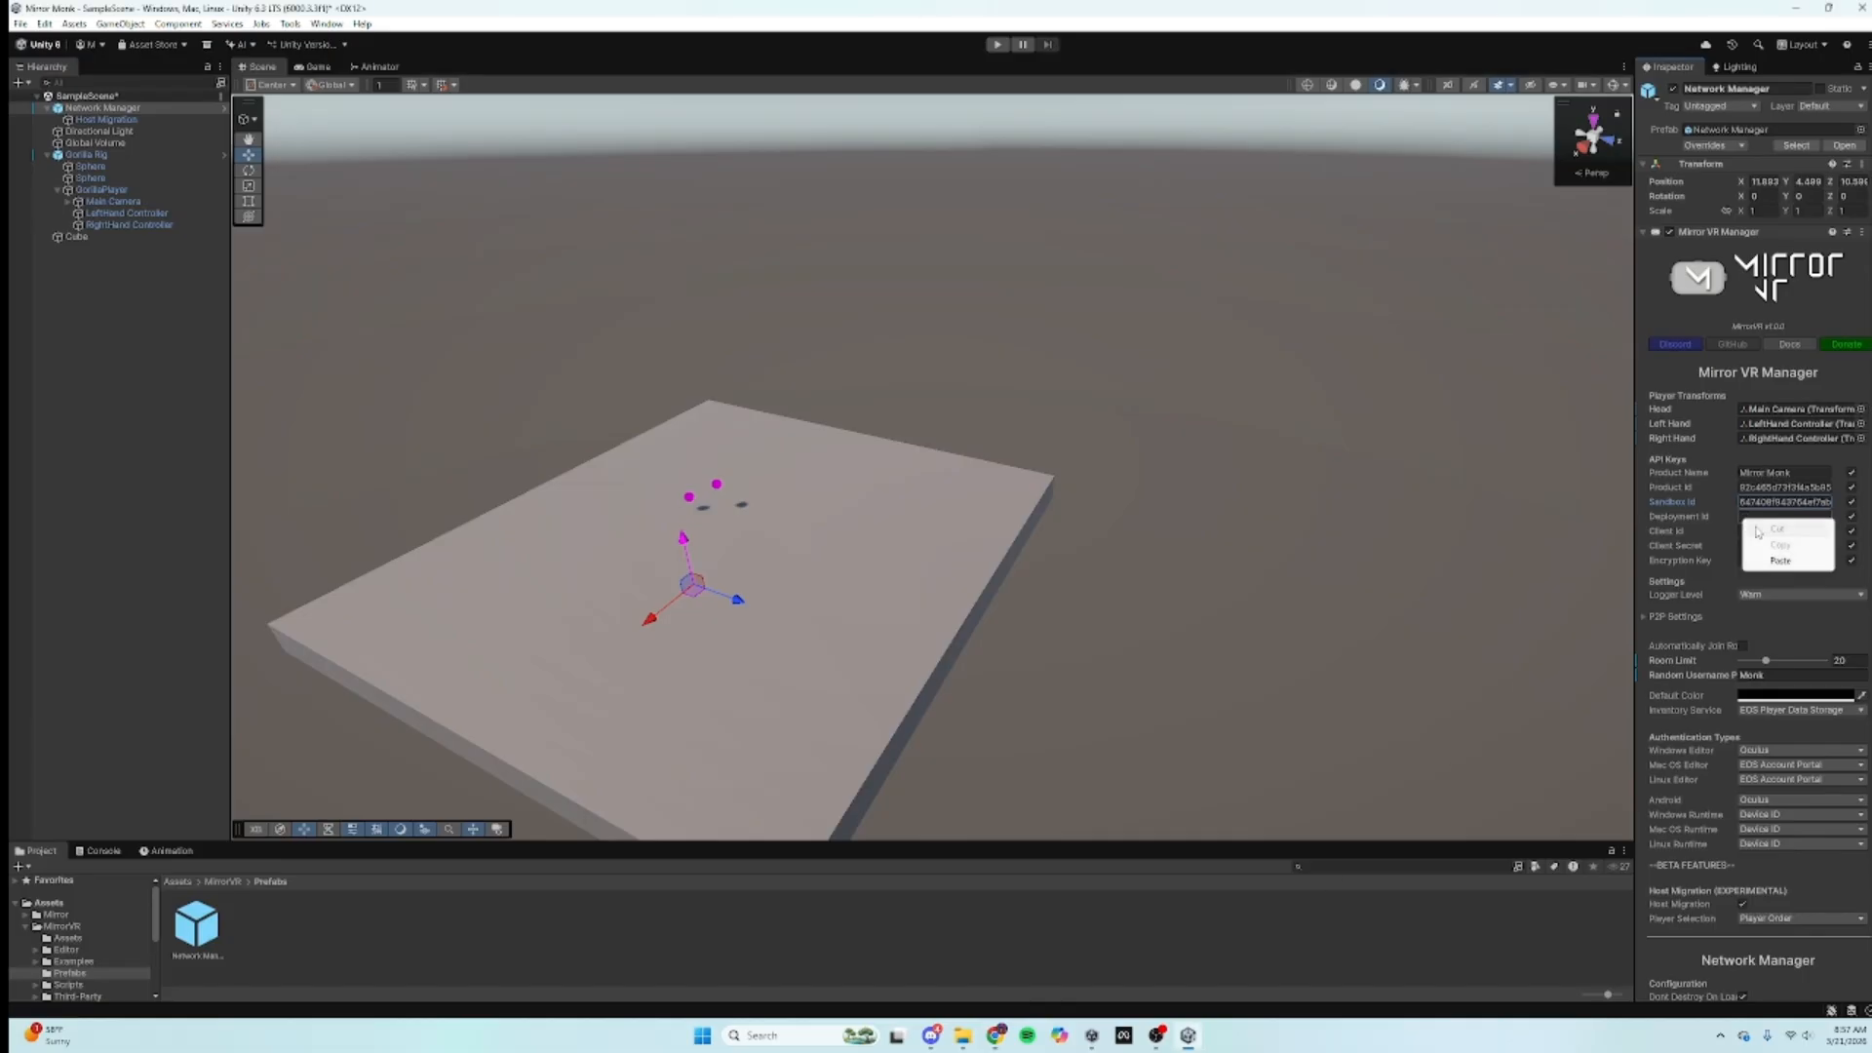
click(1735, 557)
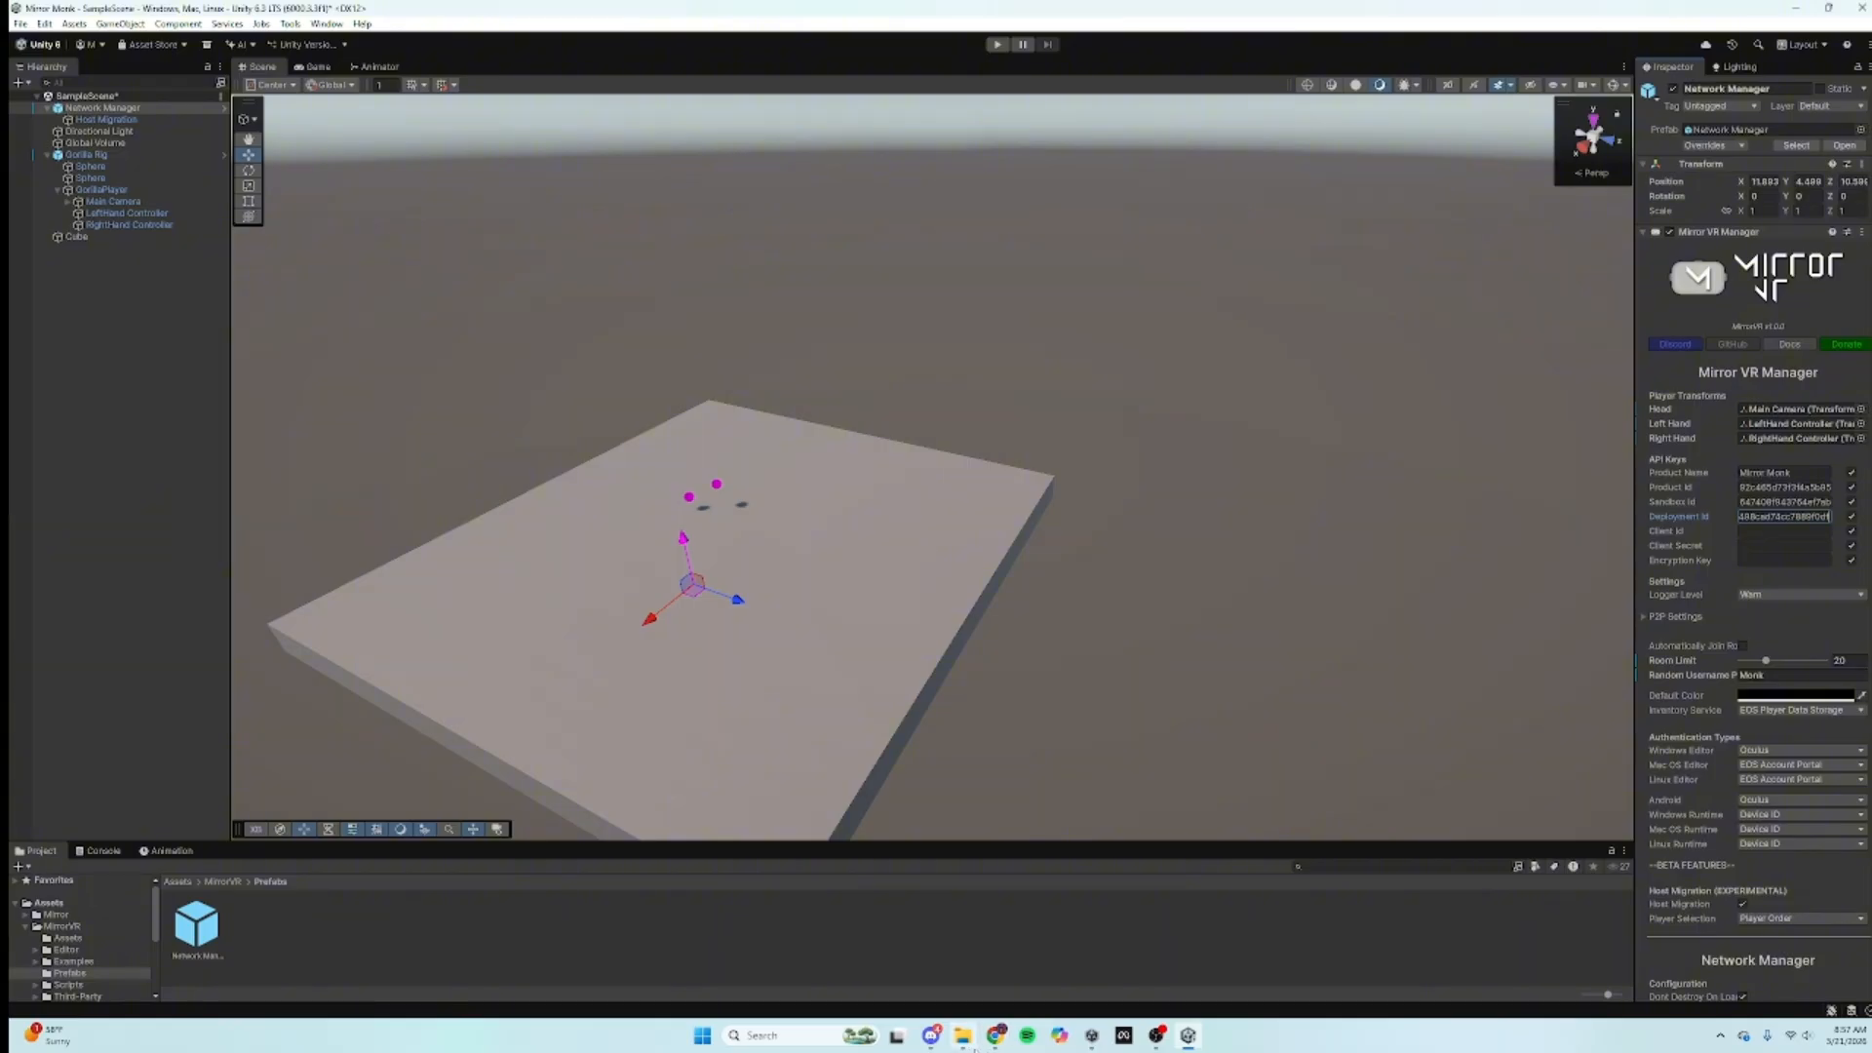
Step: Copy the Epic client ID into the Network Manager's Client Id field
click(994, 1035)
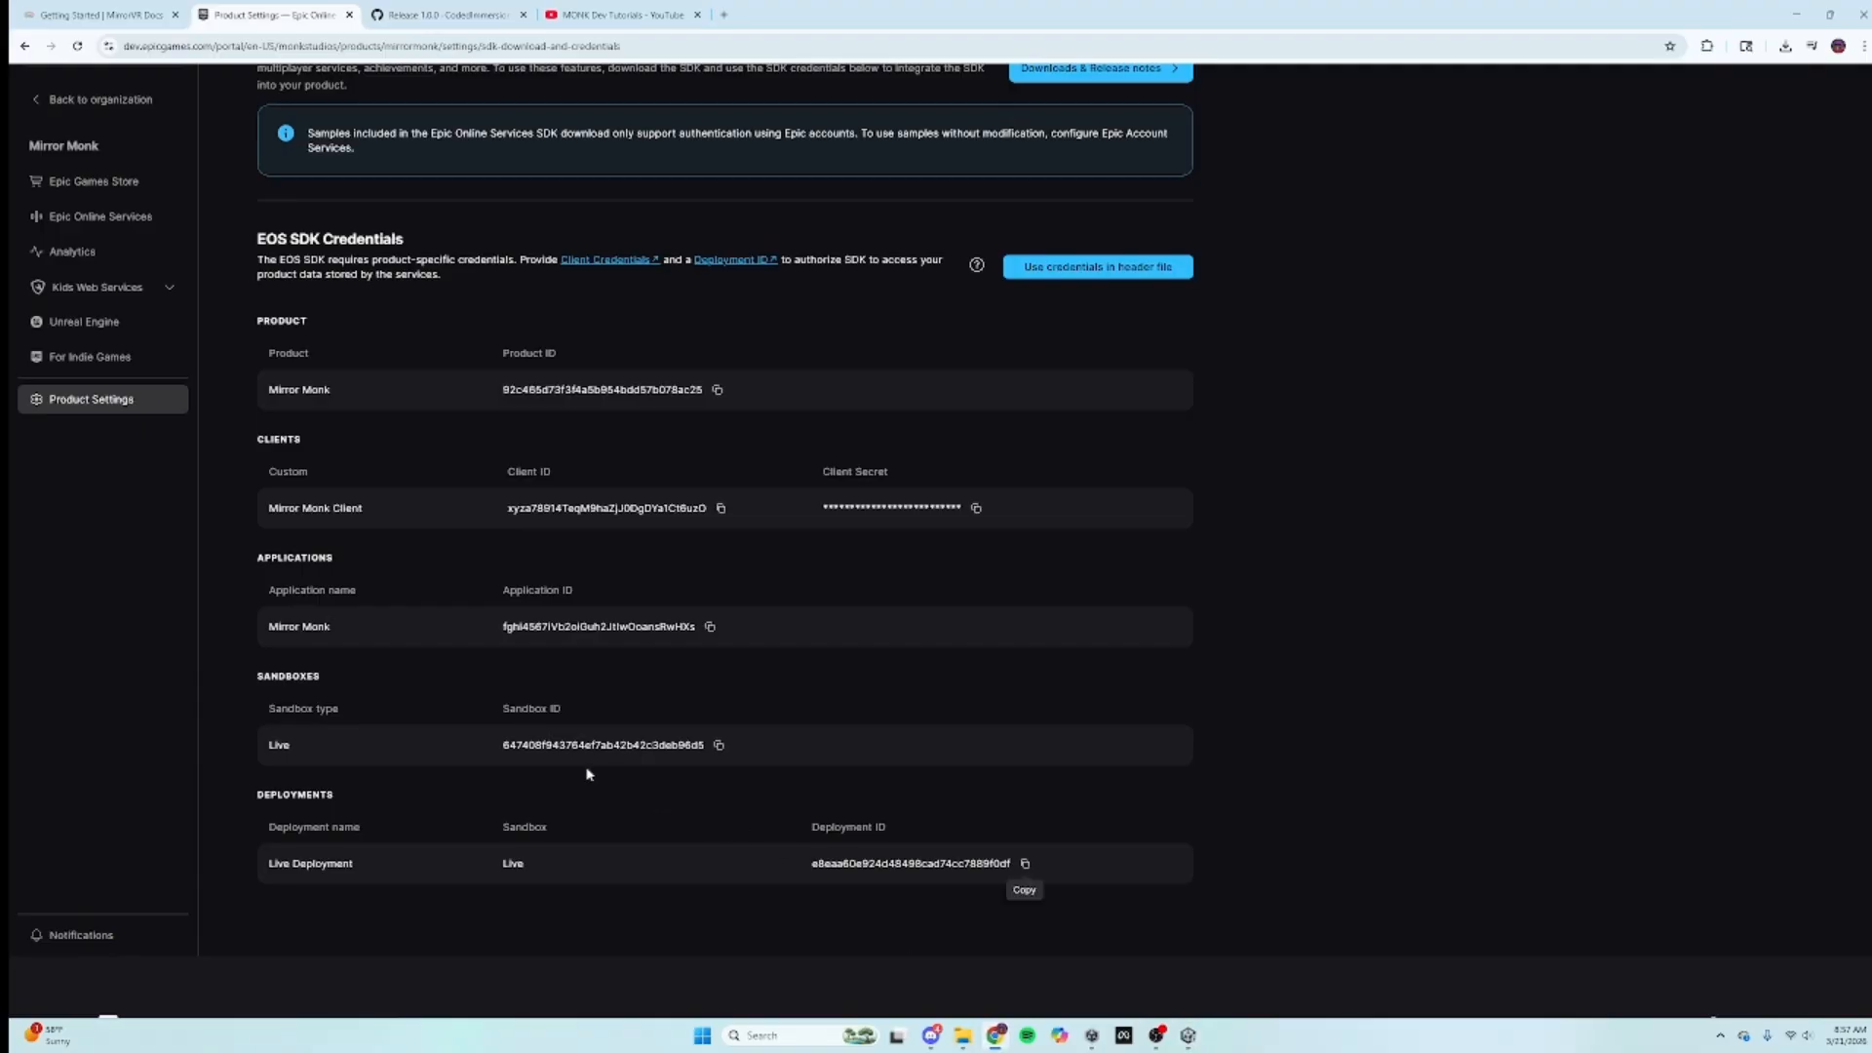
click(718, 510)
click(1187, 1035)
click(1742, 530)
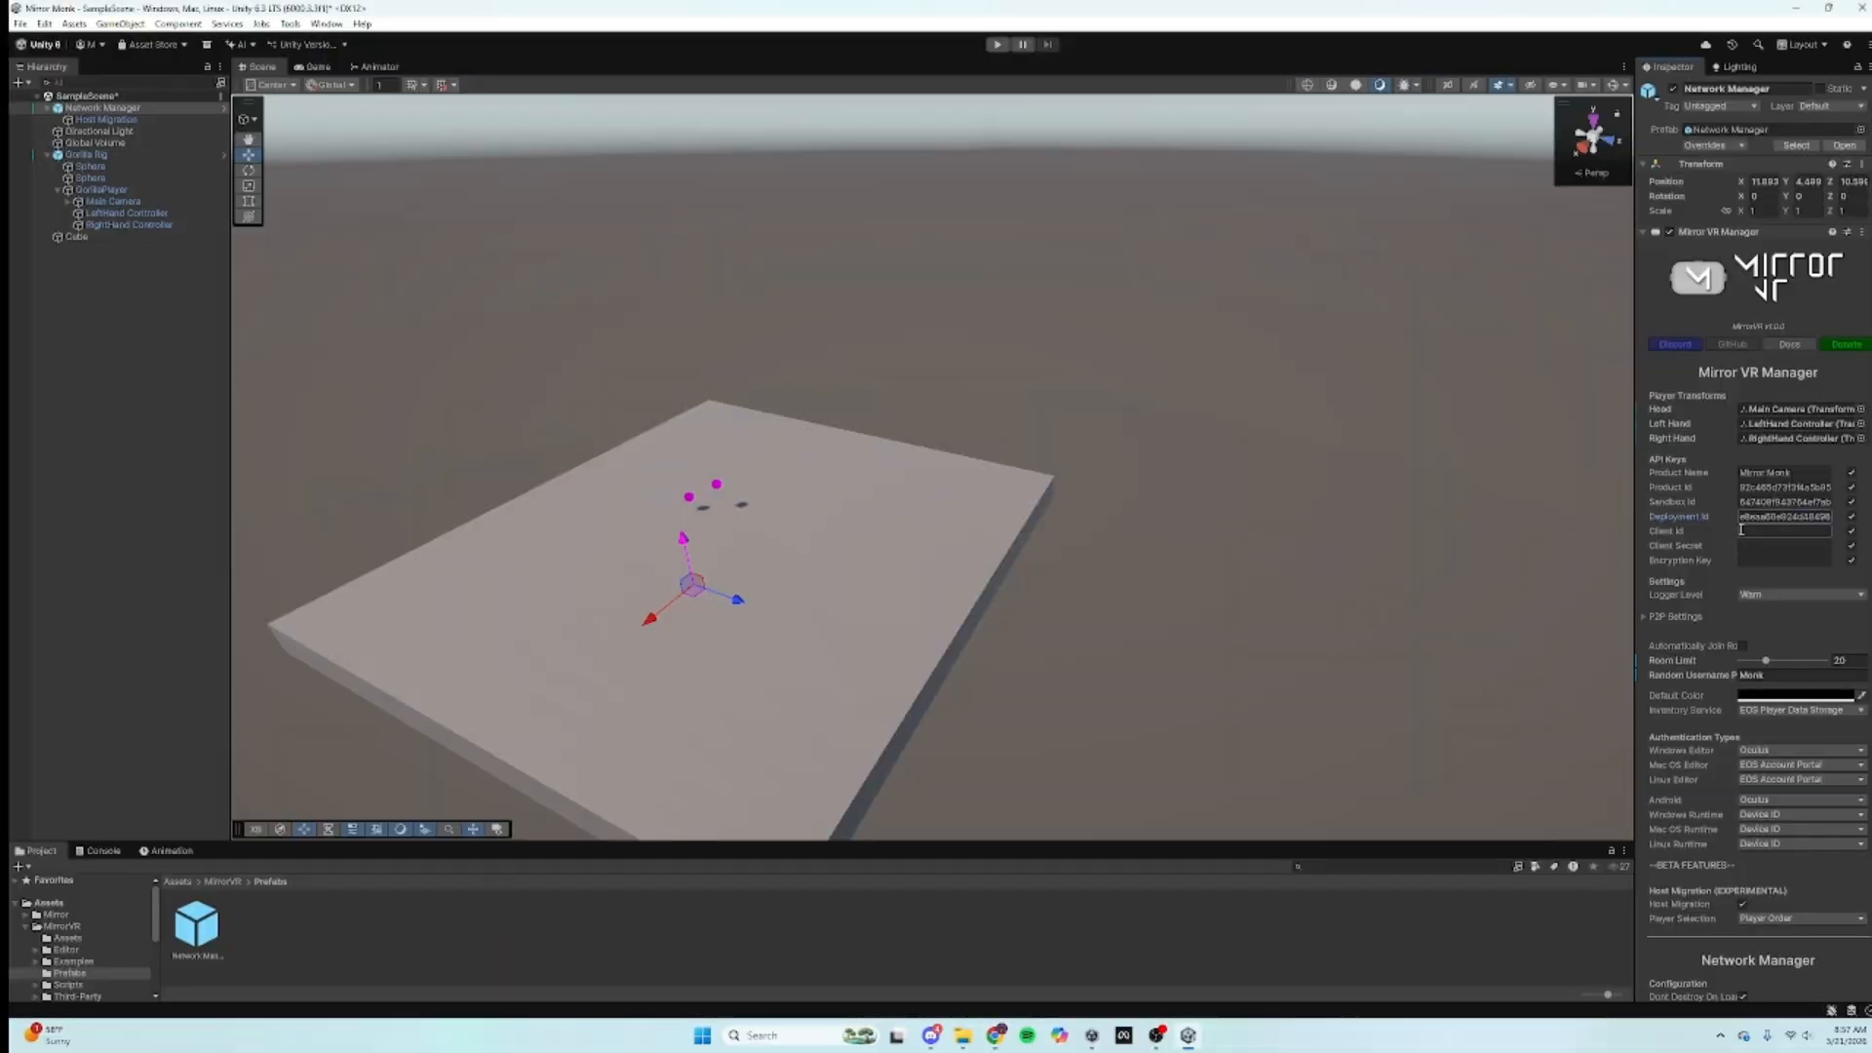
right_click(1741, 529)
click(1769, 567)
Step: Paste the Epic client secret into the Client Secret field, then return to the MirrorVR docs
click(996, 1035)
click(975, 508)
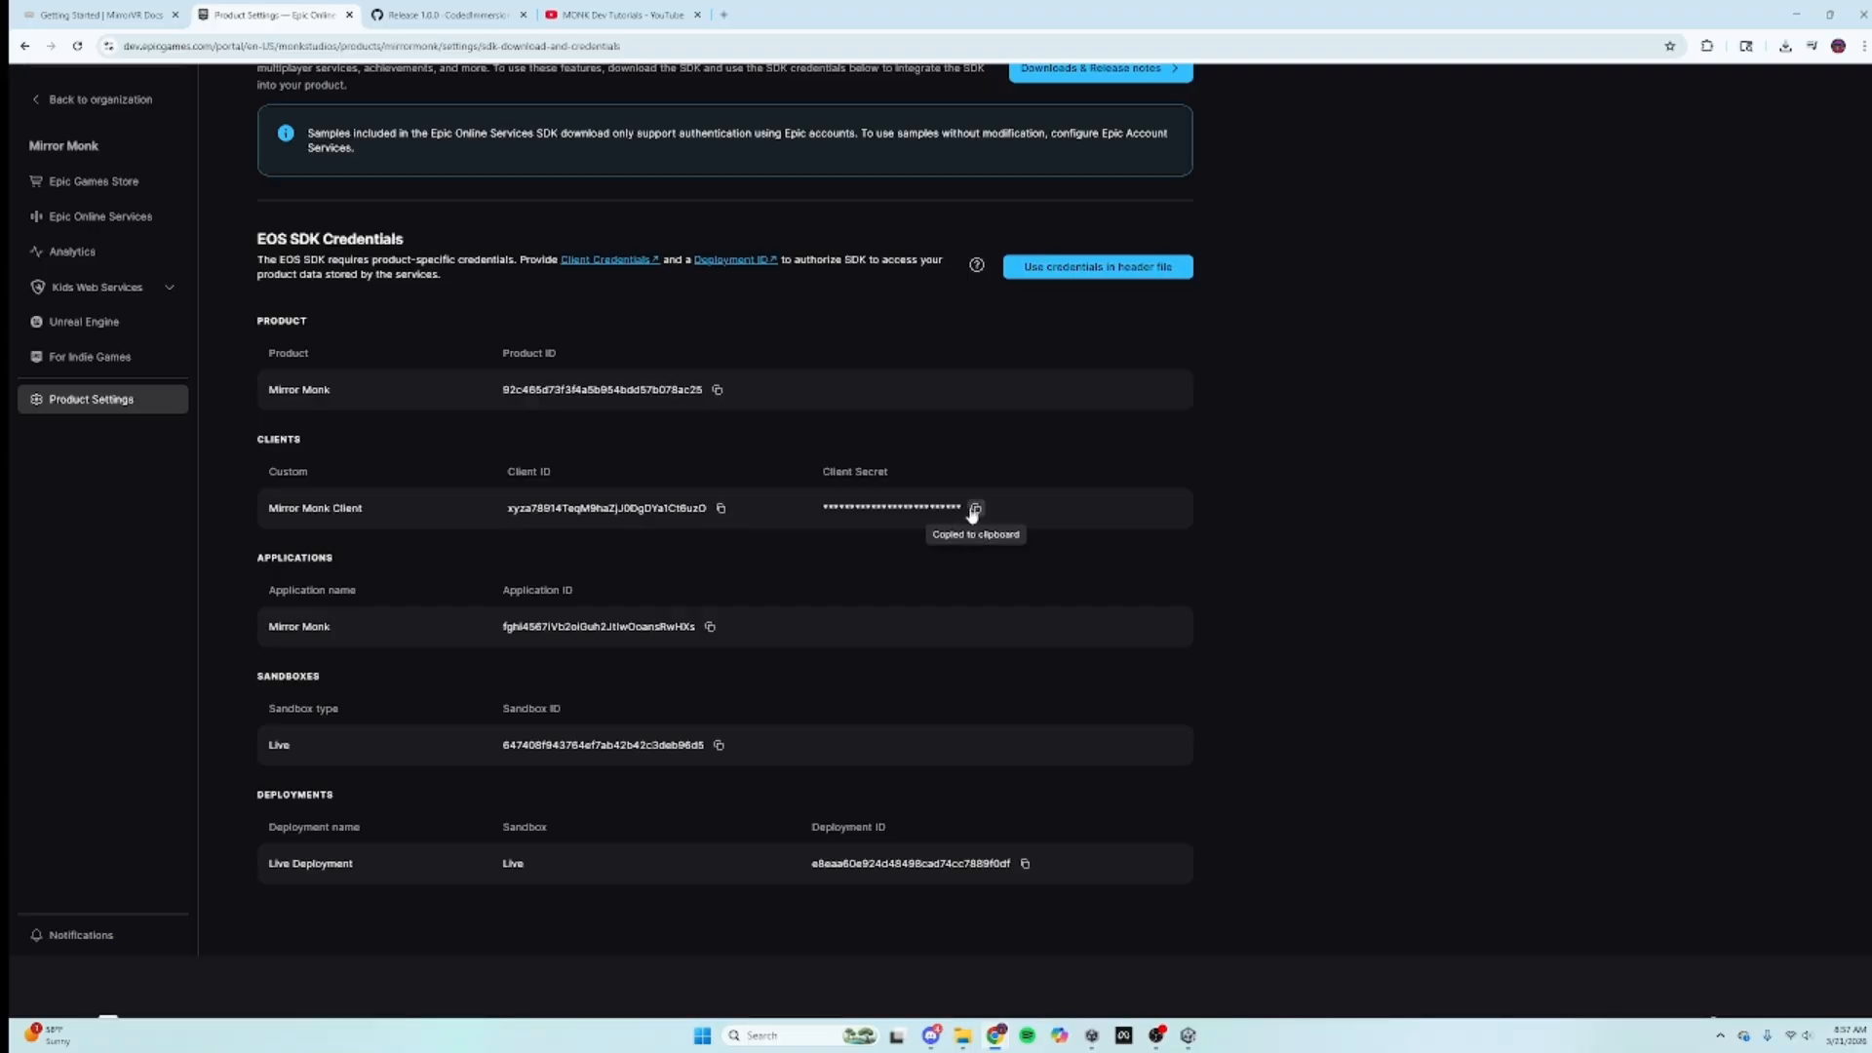
click(1188, 1035)
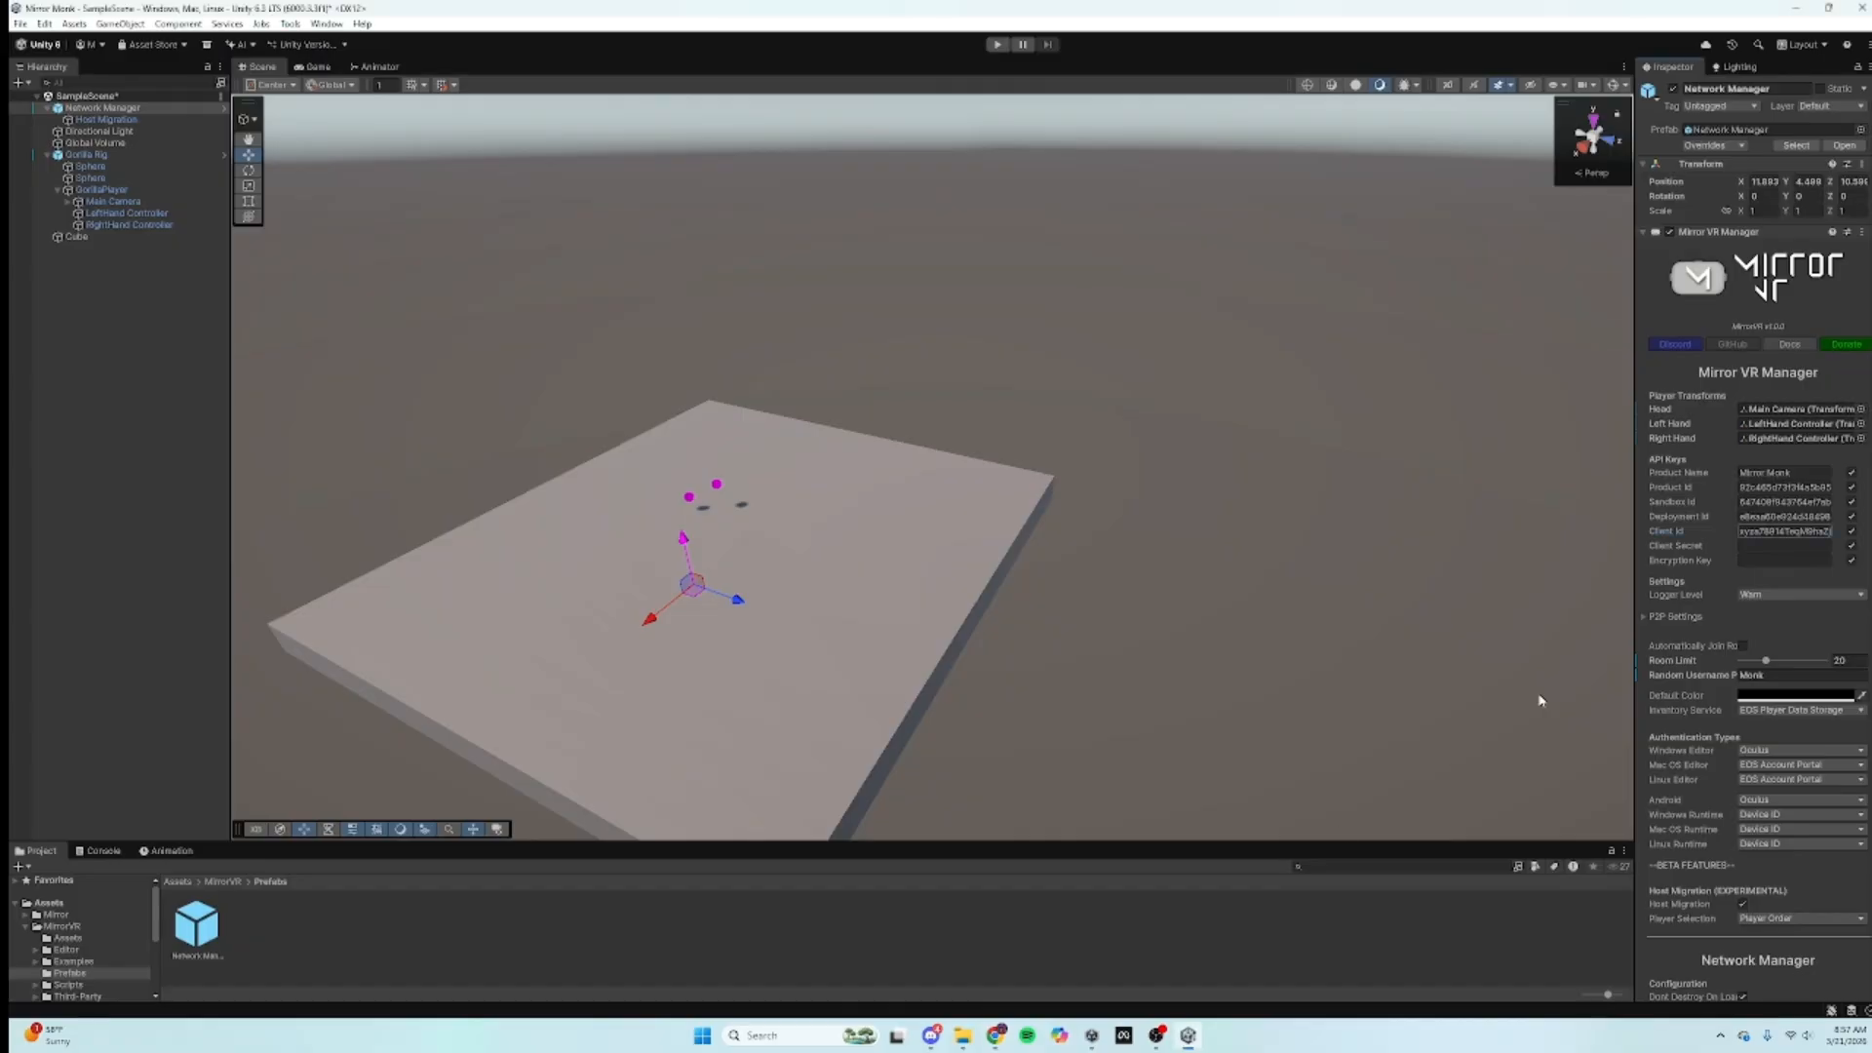
right_click(1743, 545)
click(1770, 575)
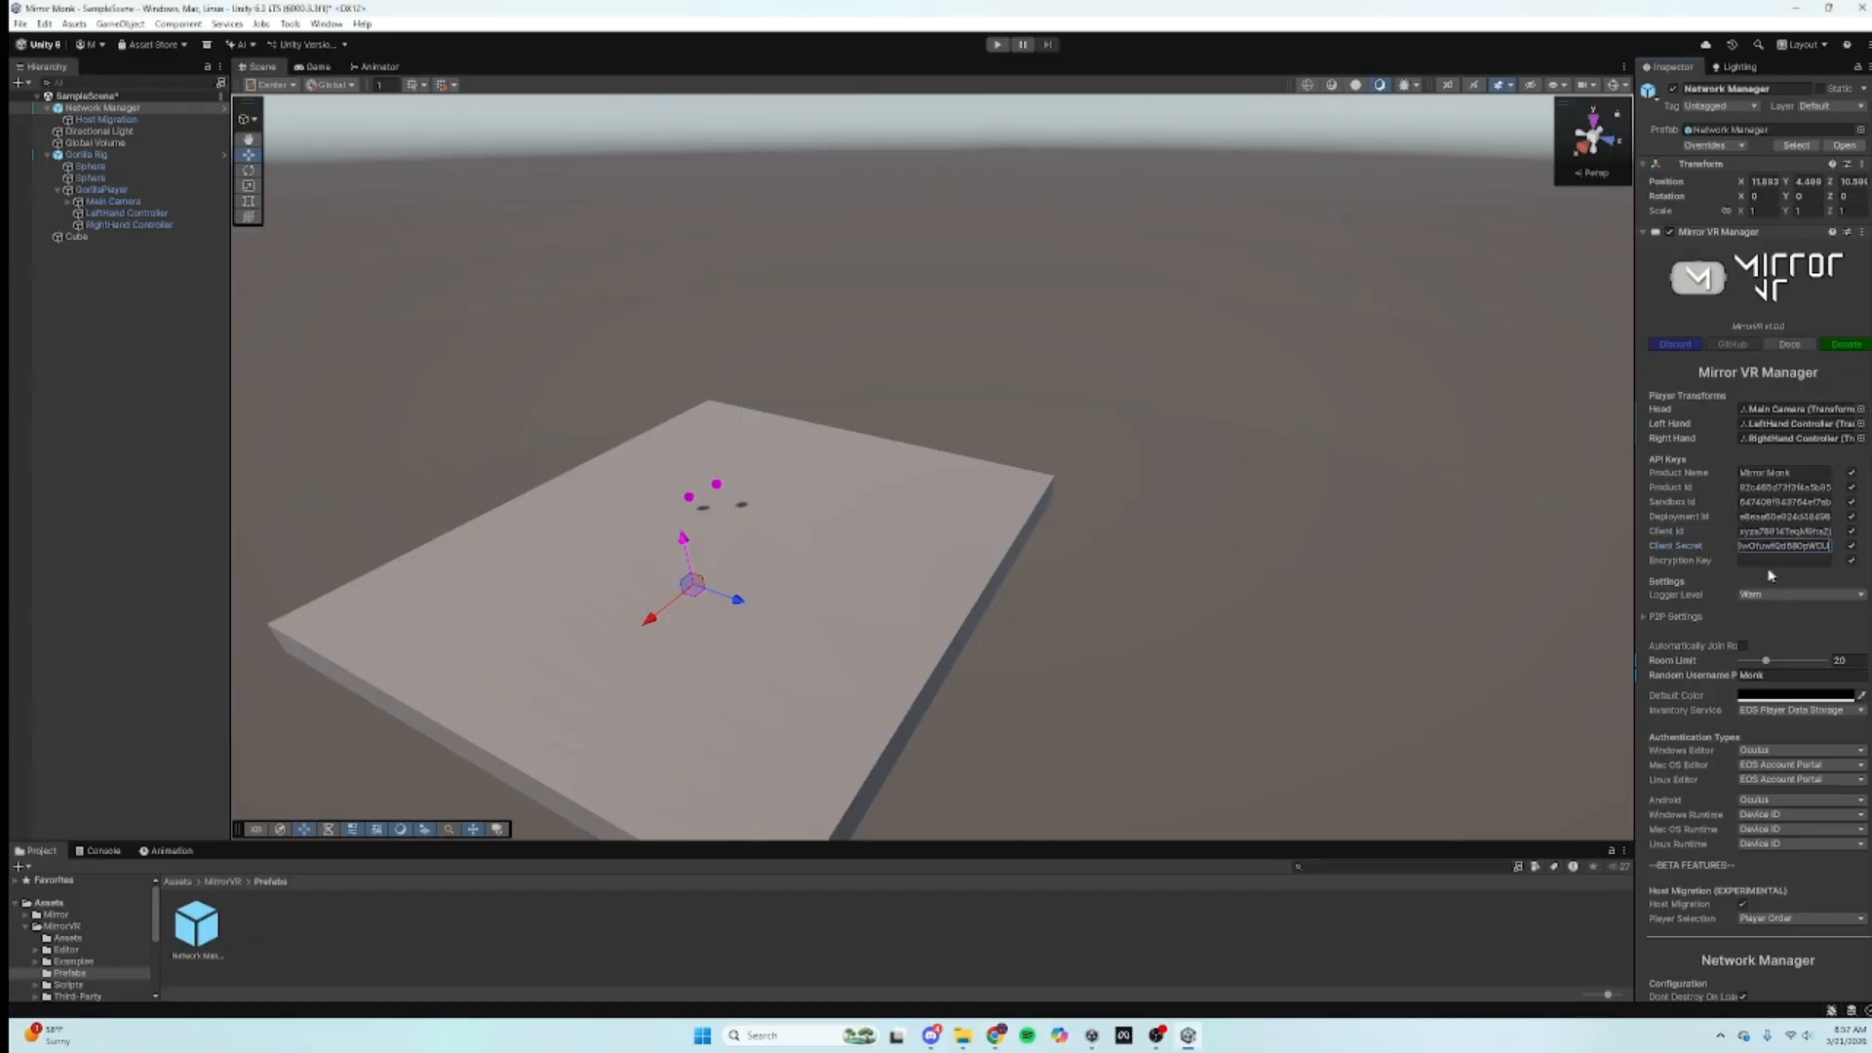
click(996, 1036)
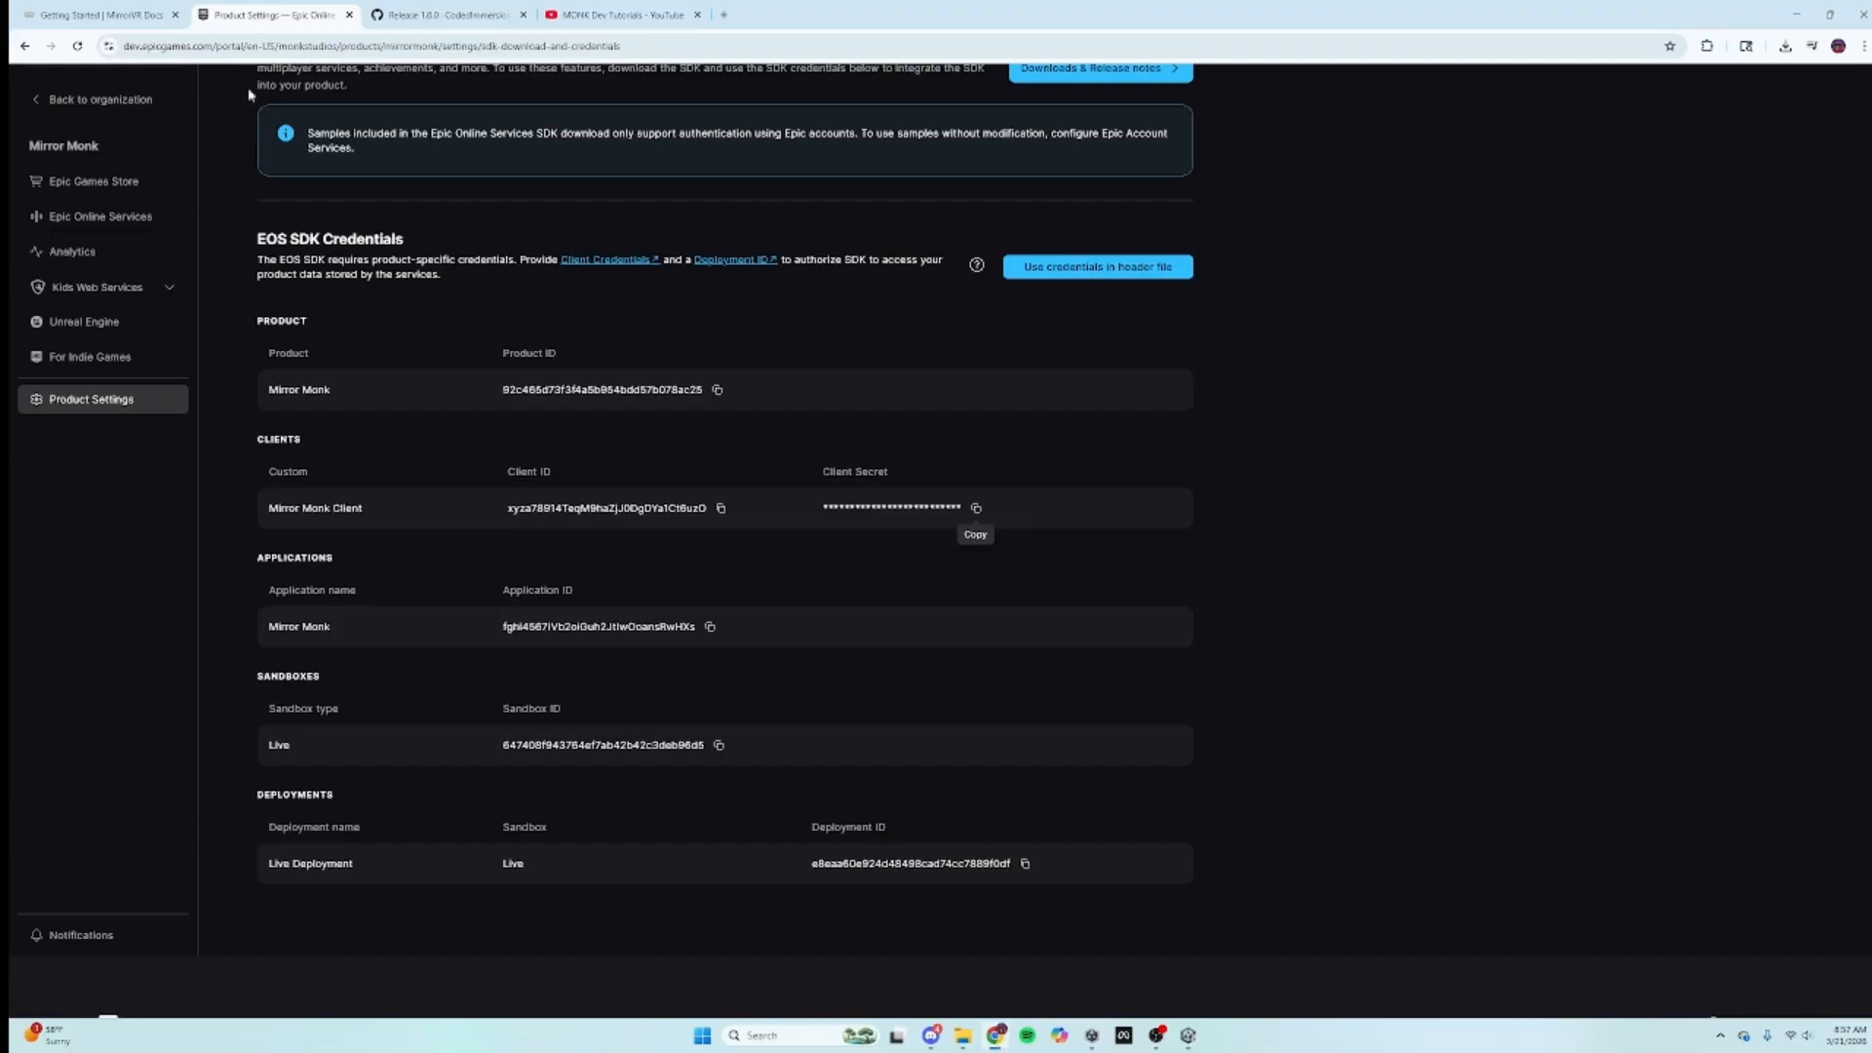
click(25, 12)
Step: Generate a 32-byte hex string on GeneratePlus, copy it, and go back to Unity
scroll(959, 607, down, 5)
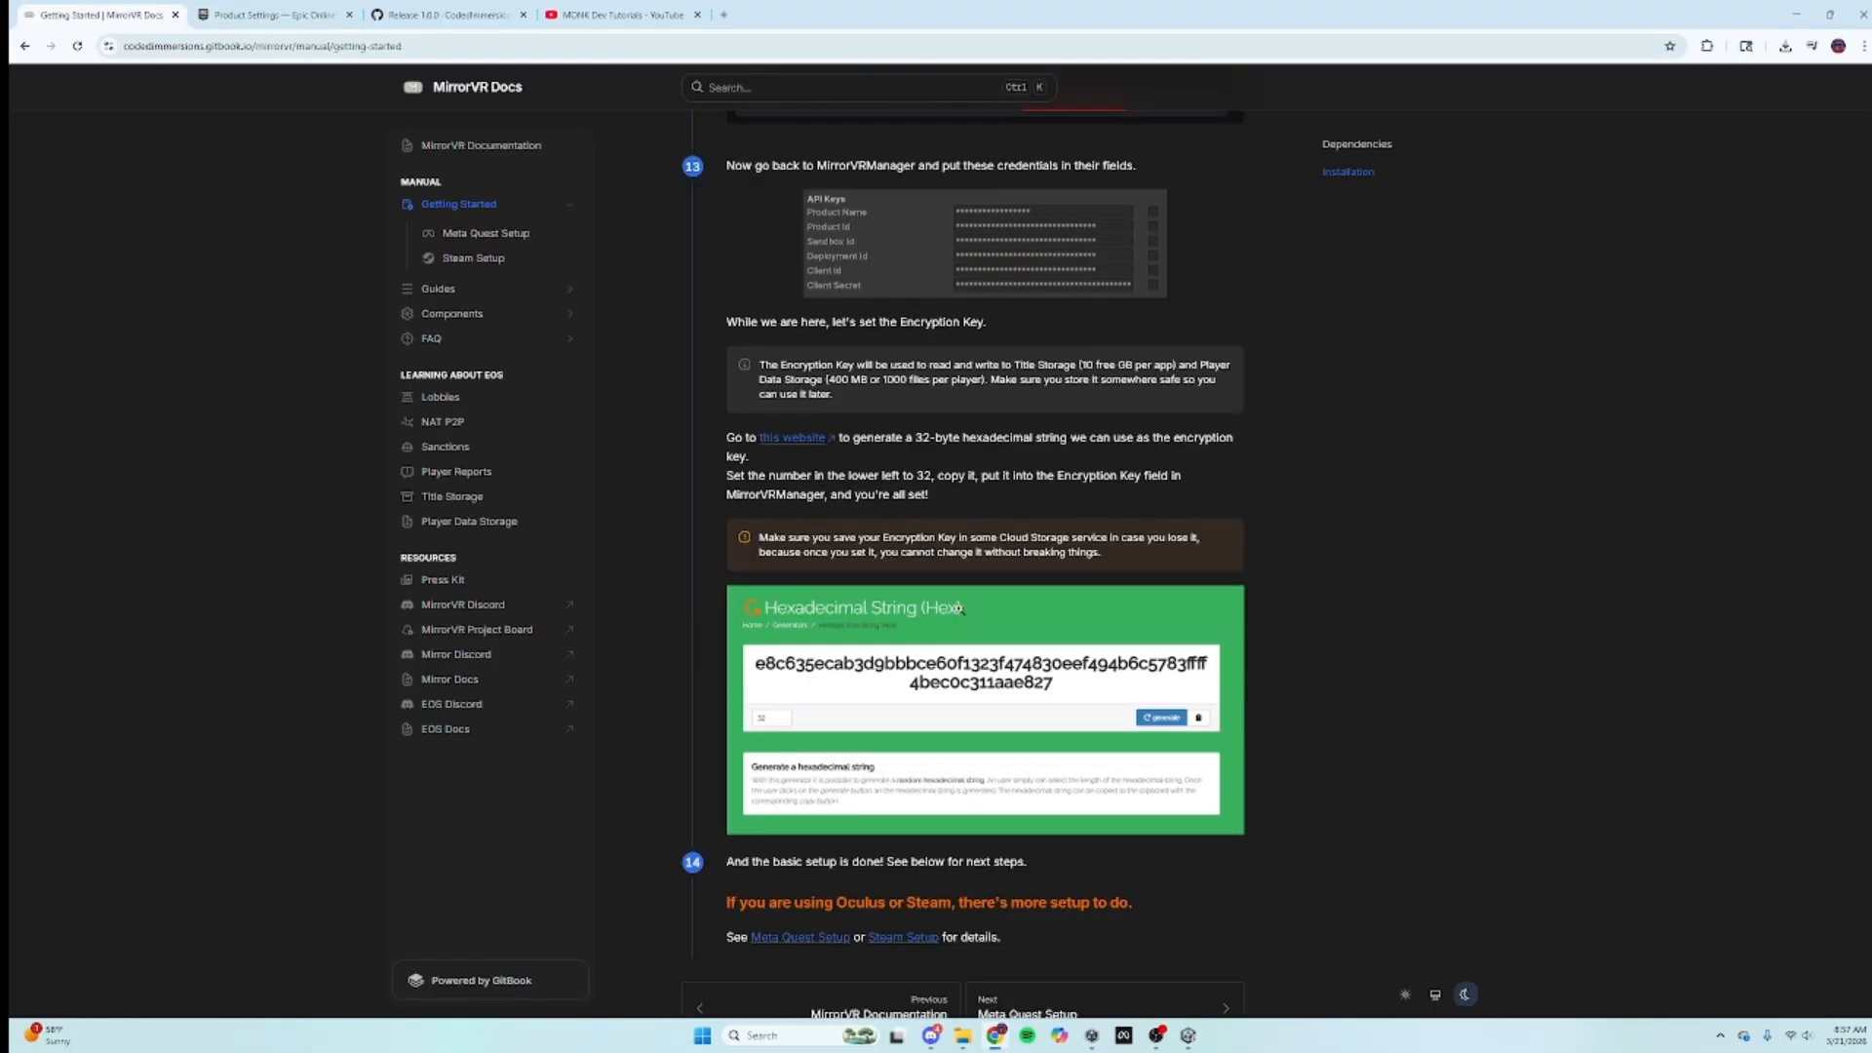
click(780, 437)
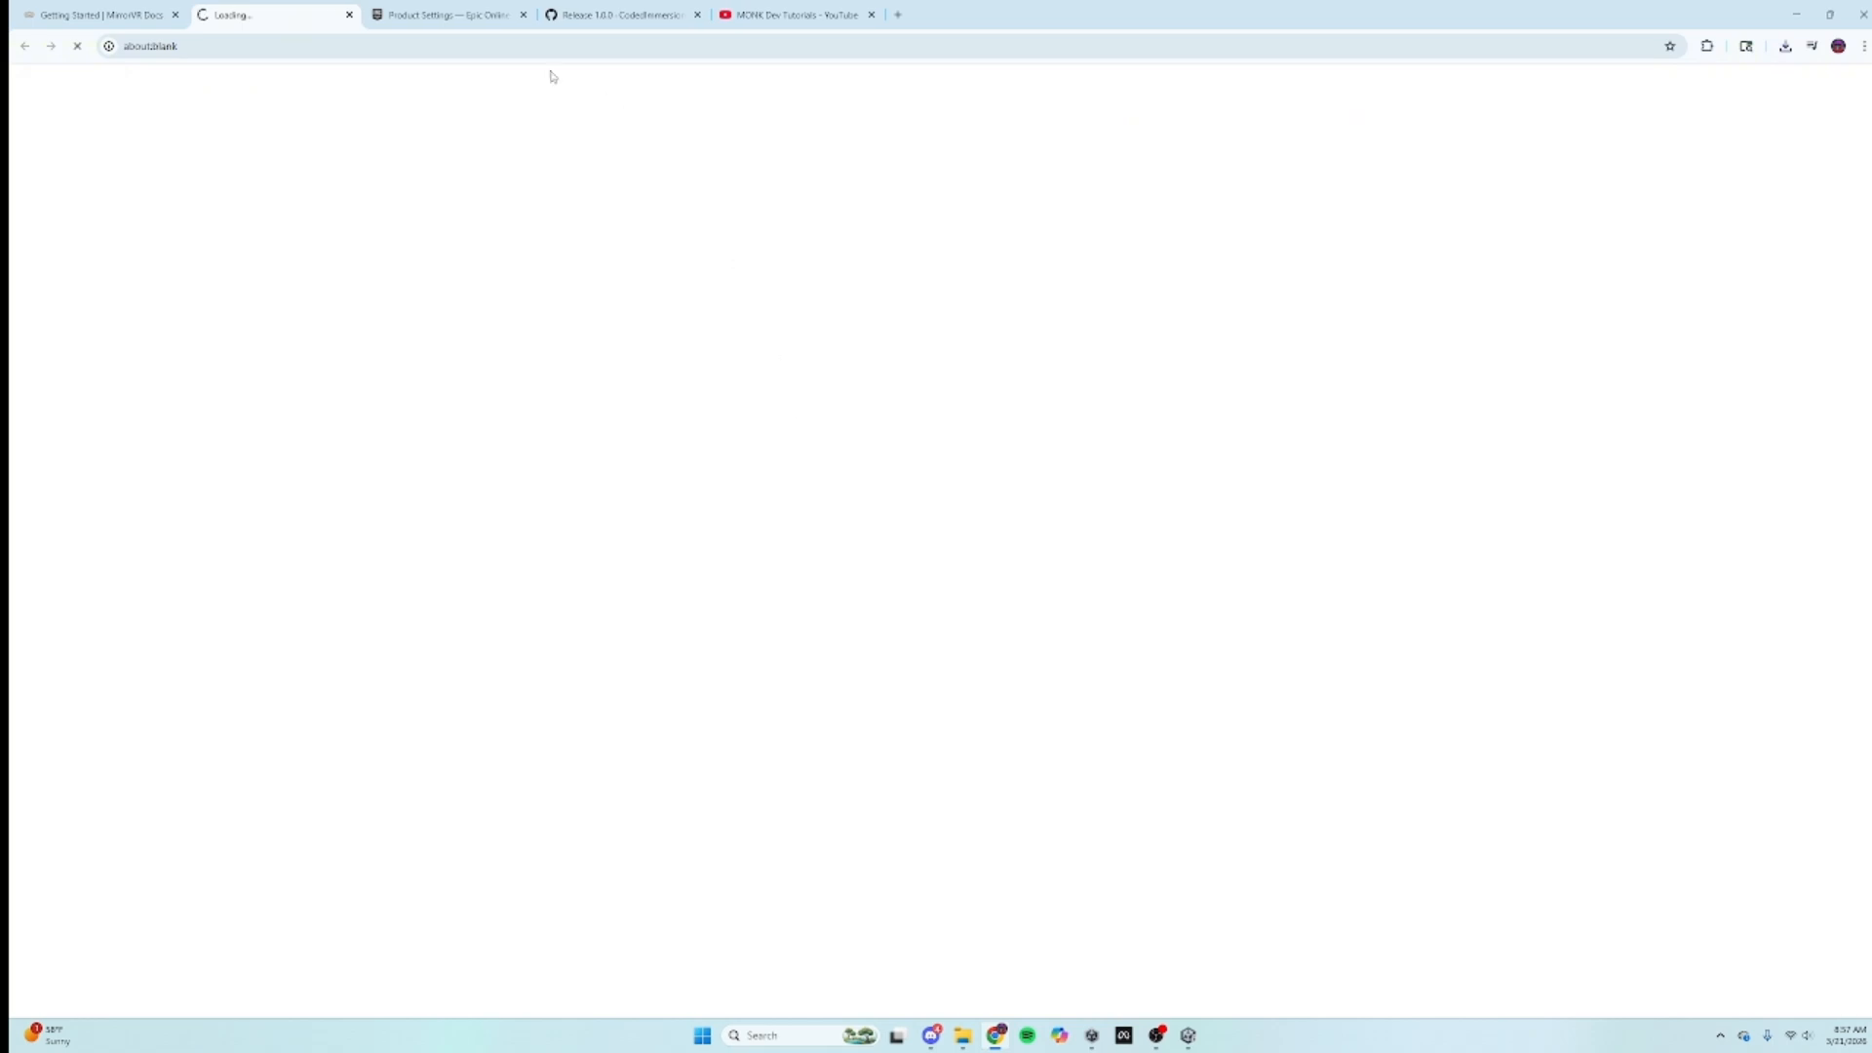
click(143, 5)
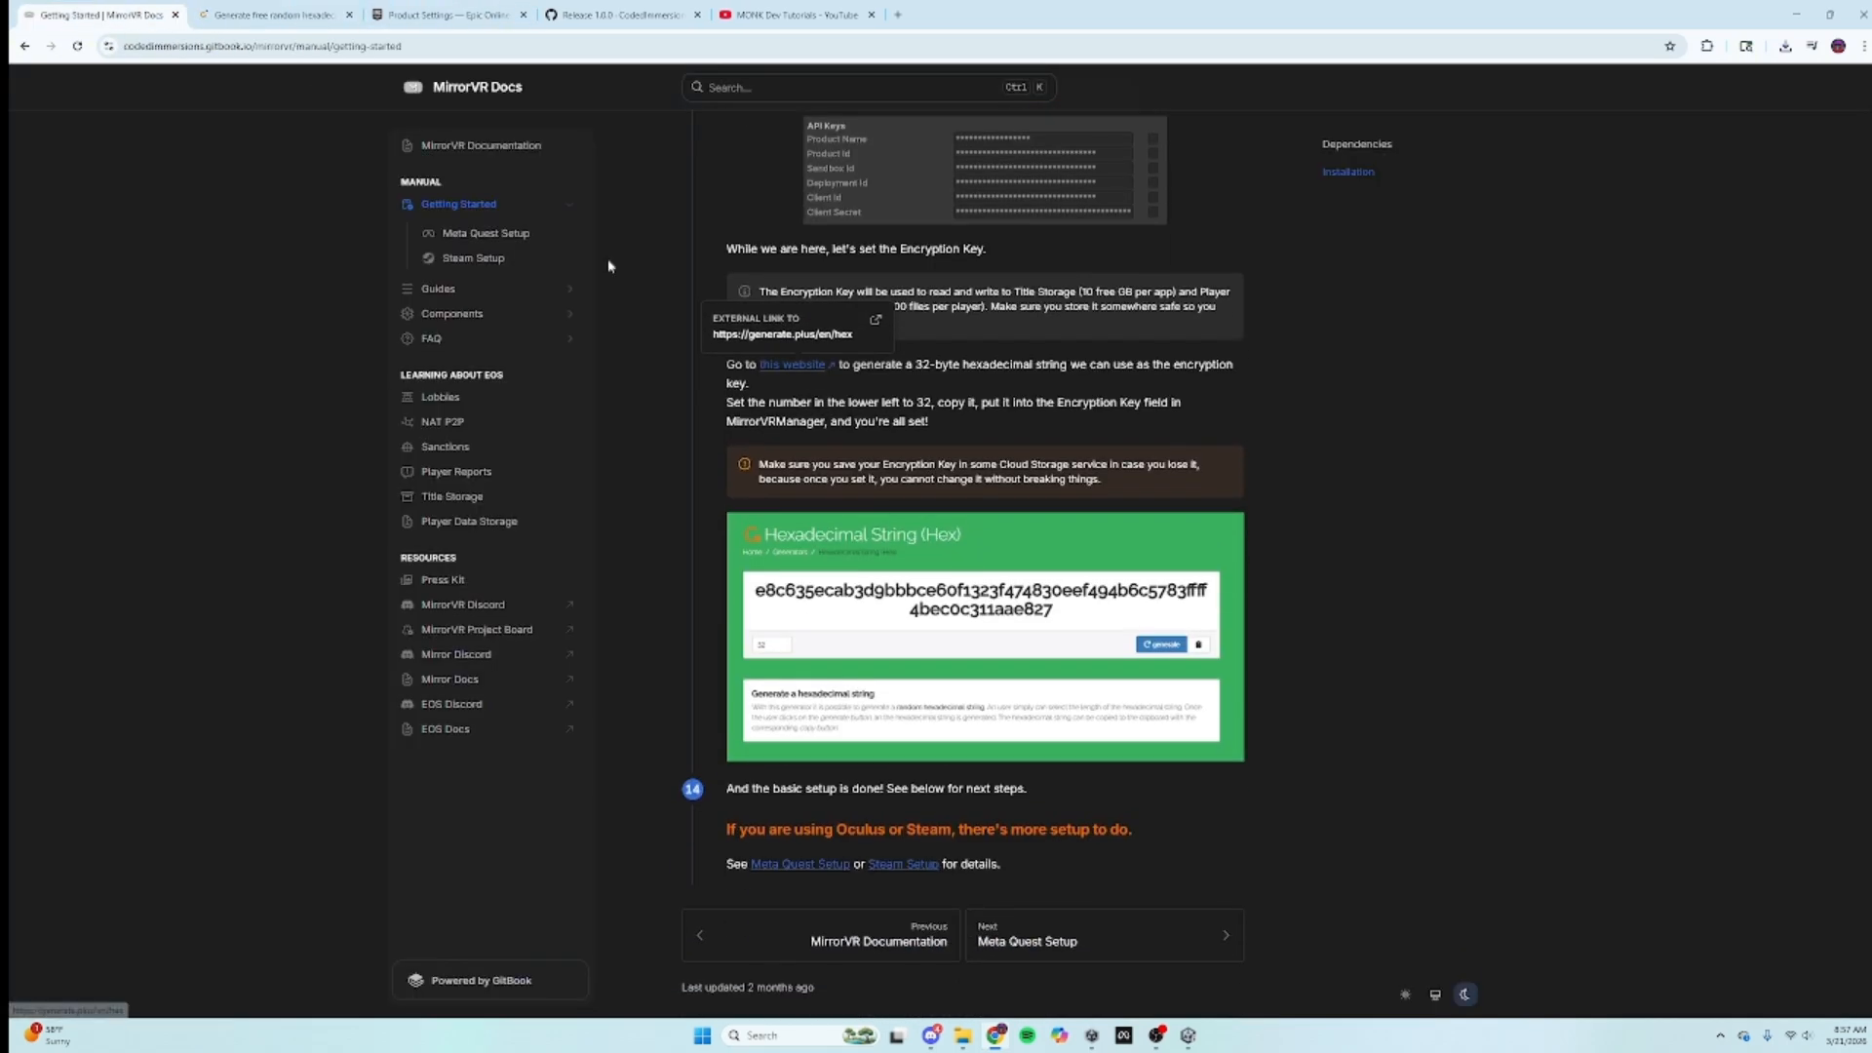
click(325, 8)
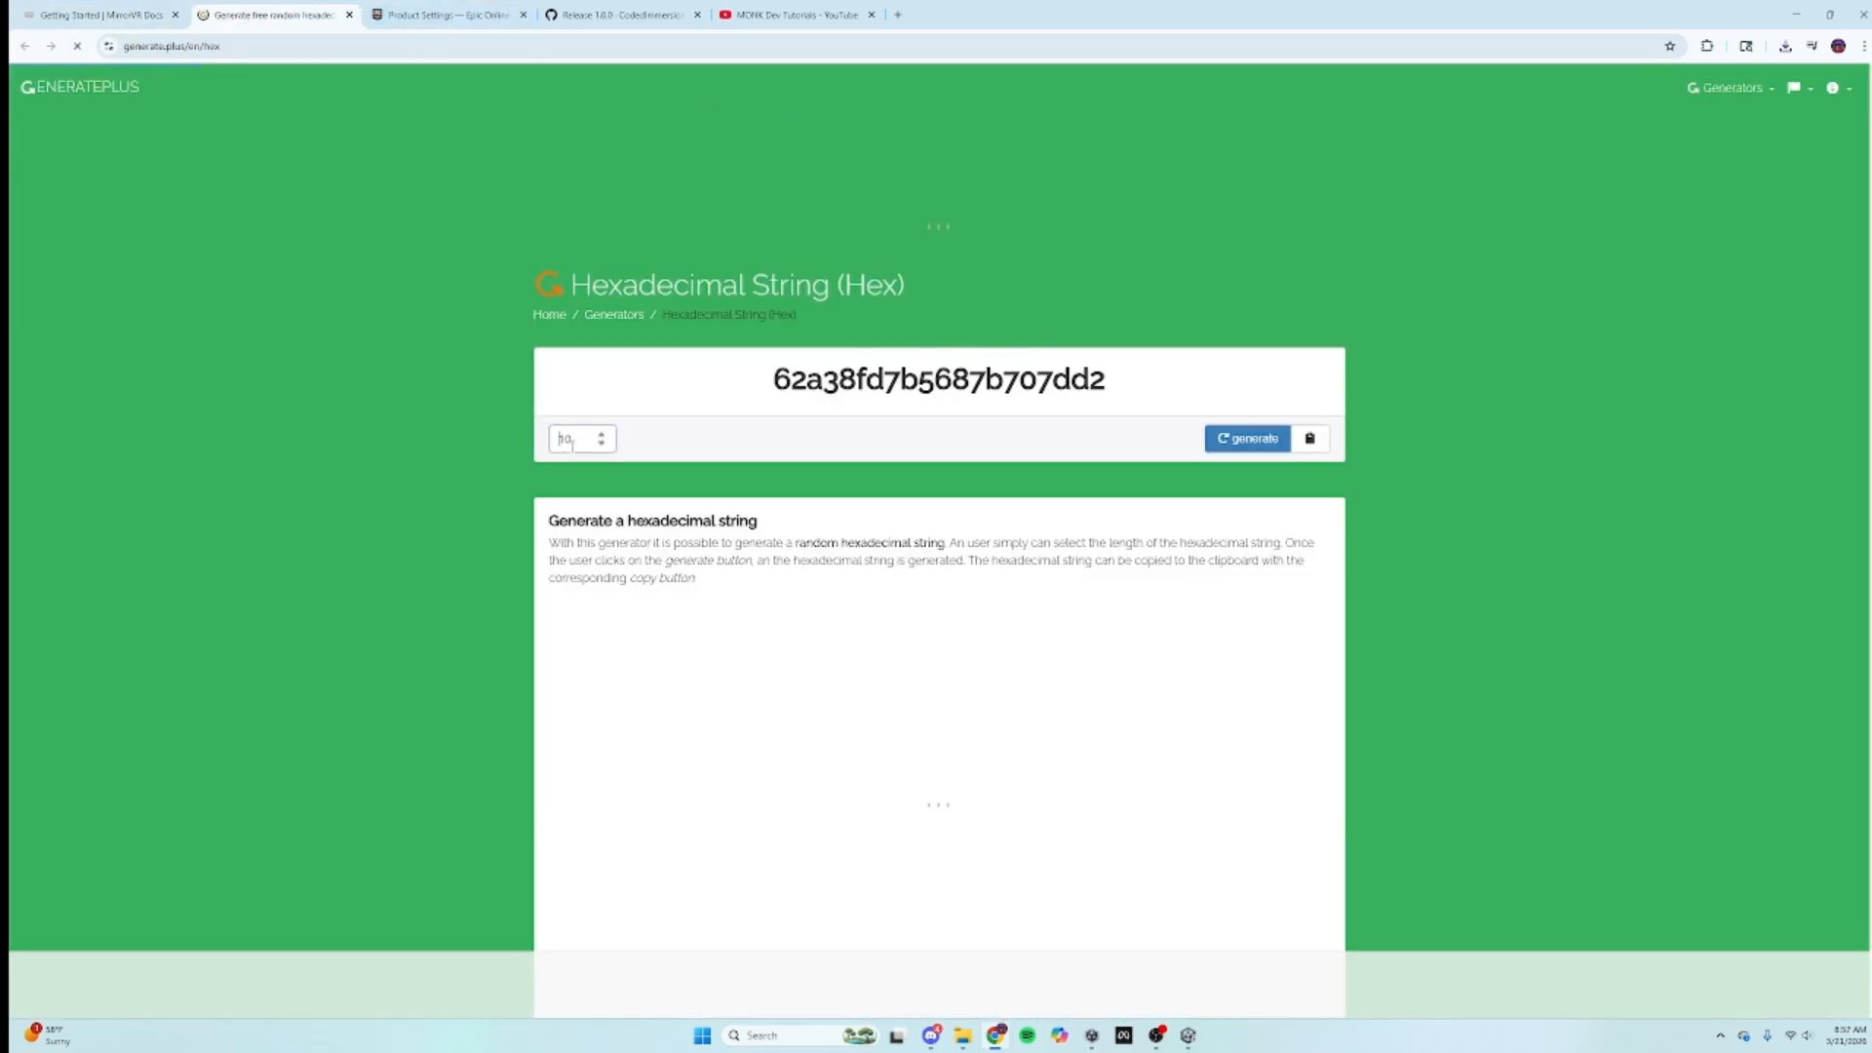
key(BackSpace)
key(BackSpace)
text(32)
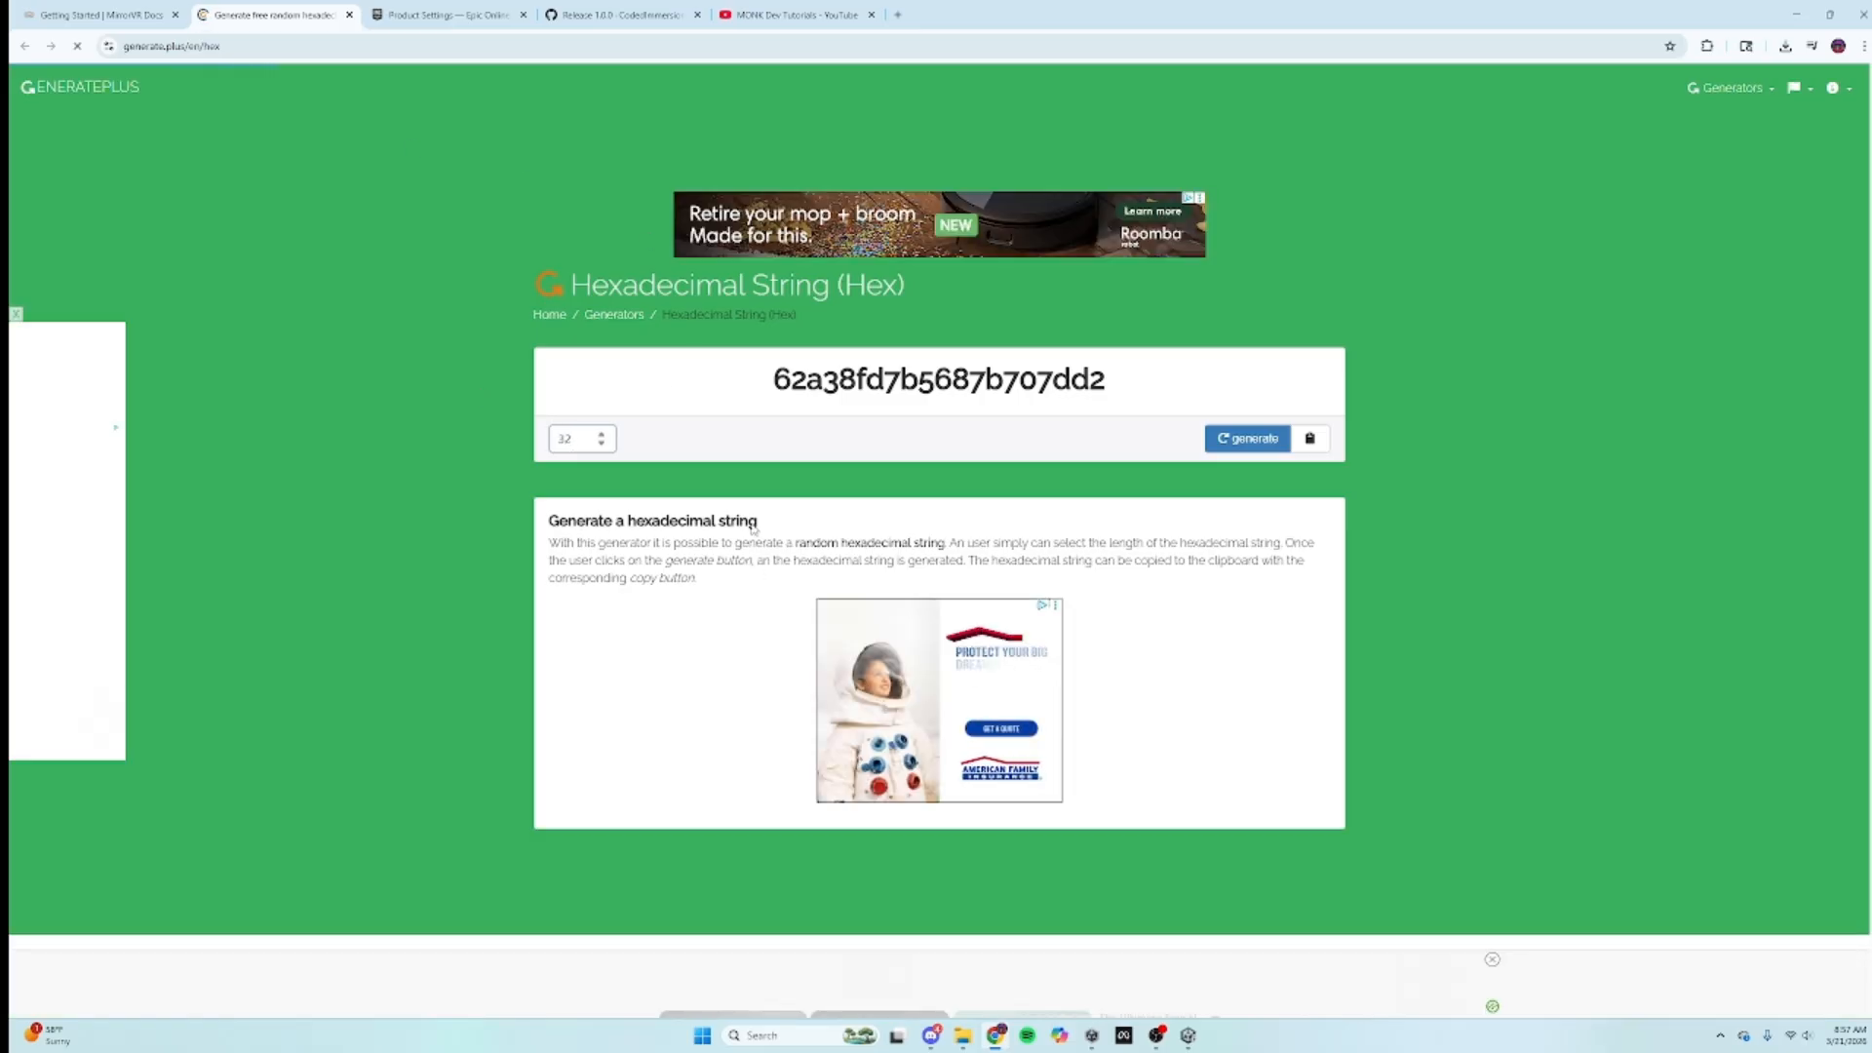
click(1248, 438)
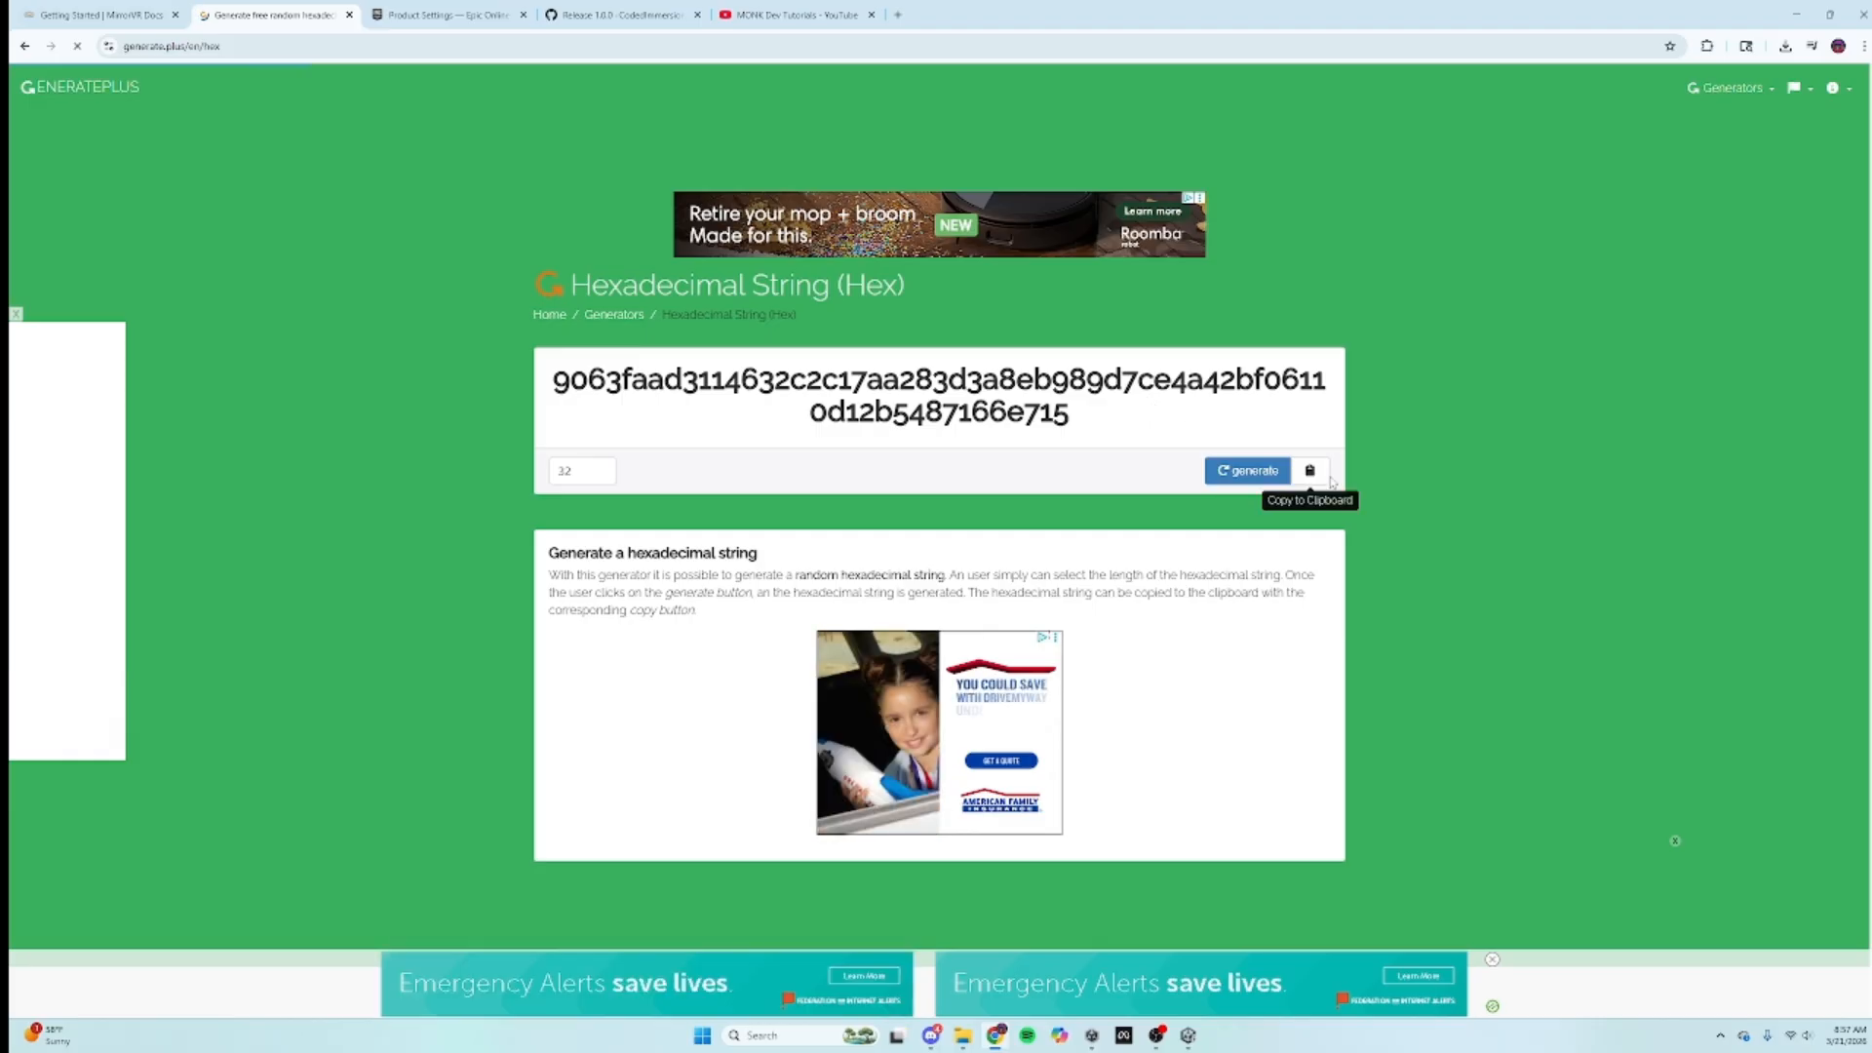
click(1310, 470)
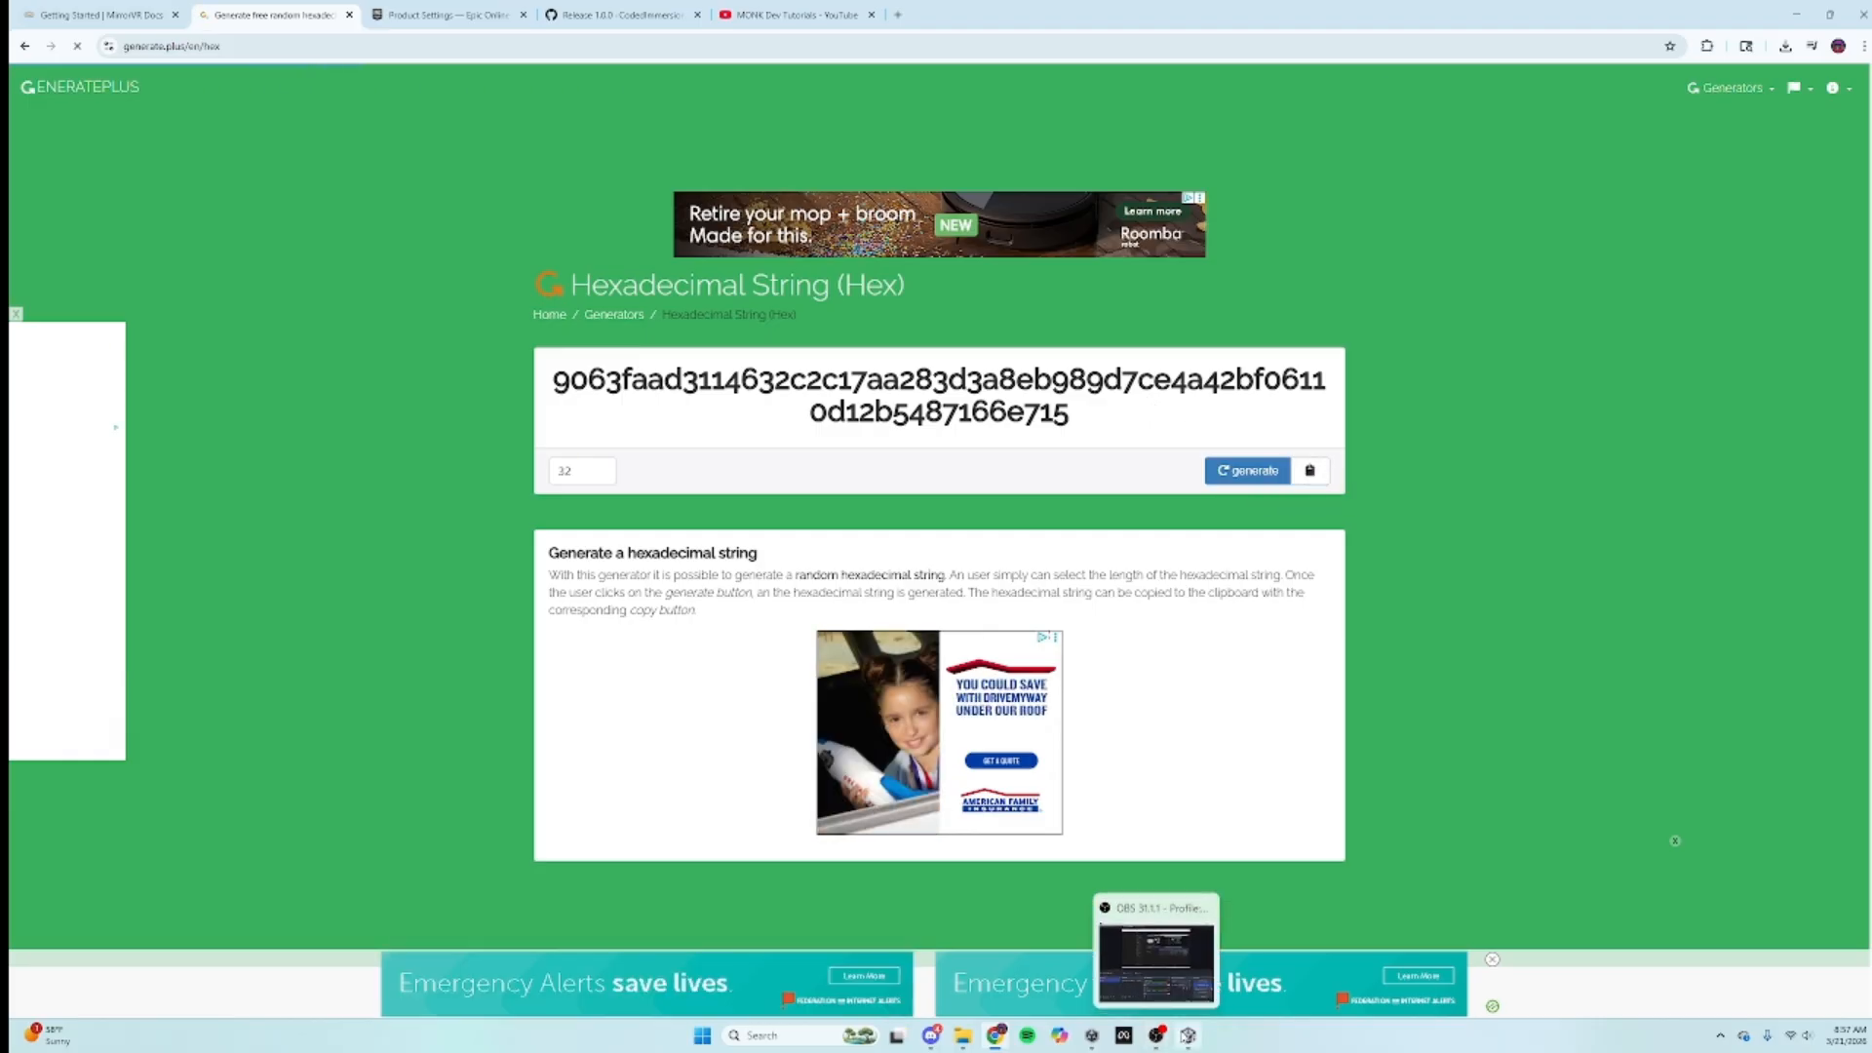
click(1187, 1036)
Step: Paste the copied hex string as the Mirror VR Manager's Encryption Key and return to the MirrorVR docs
right_click(1767, 561)
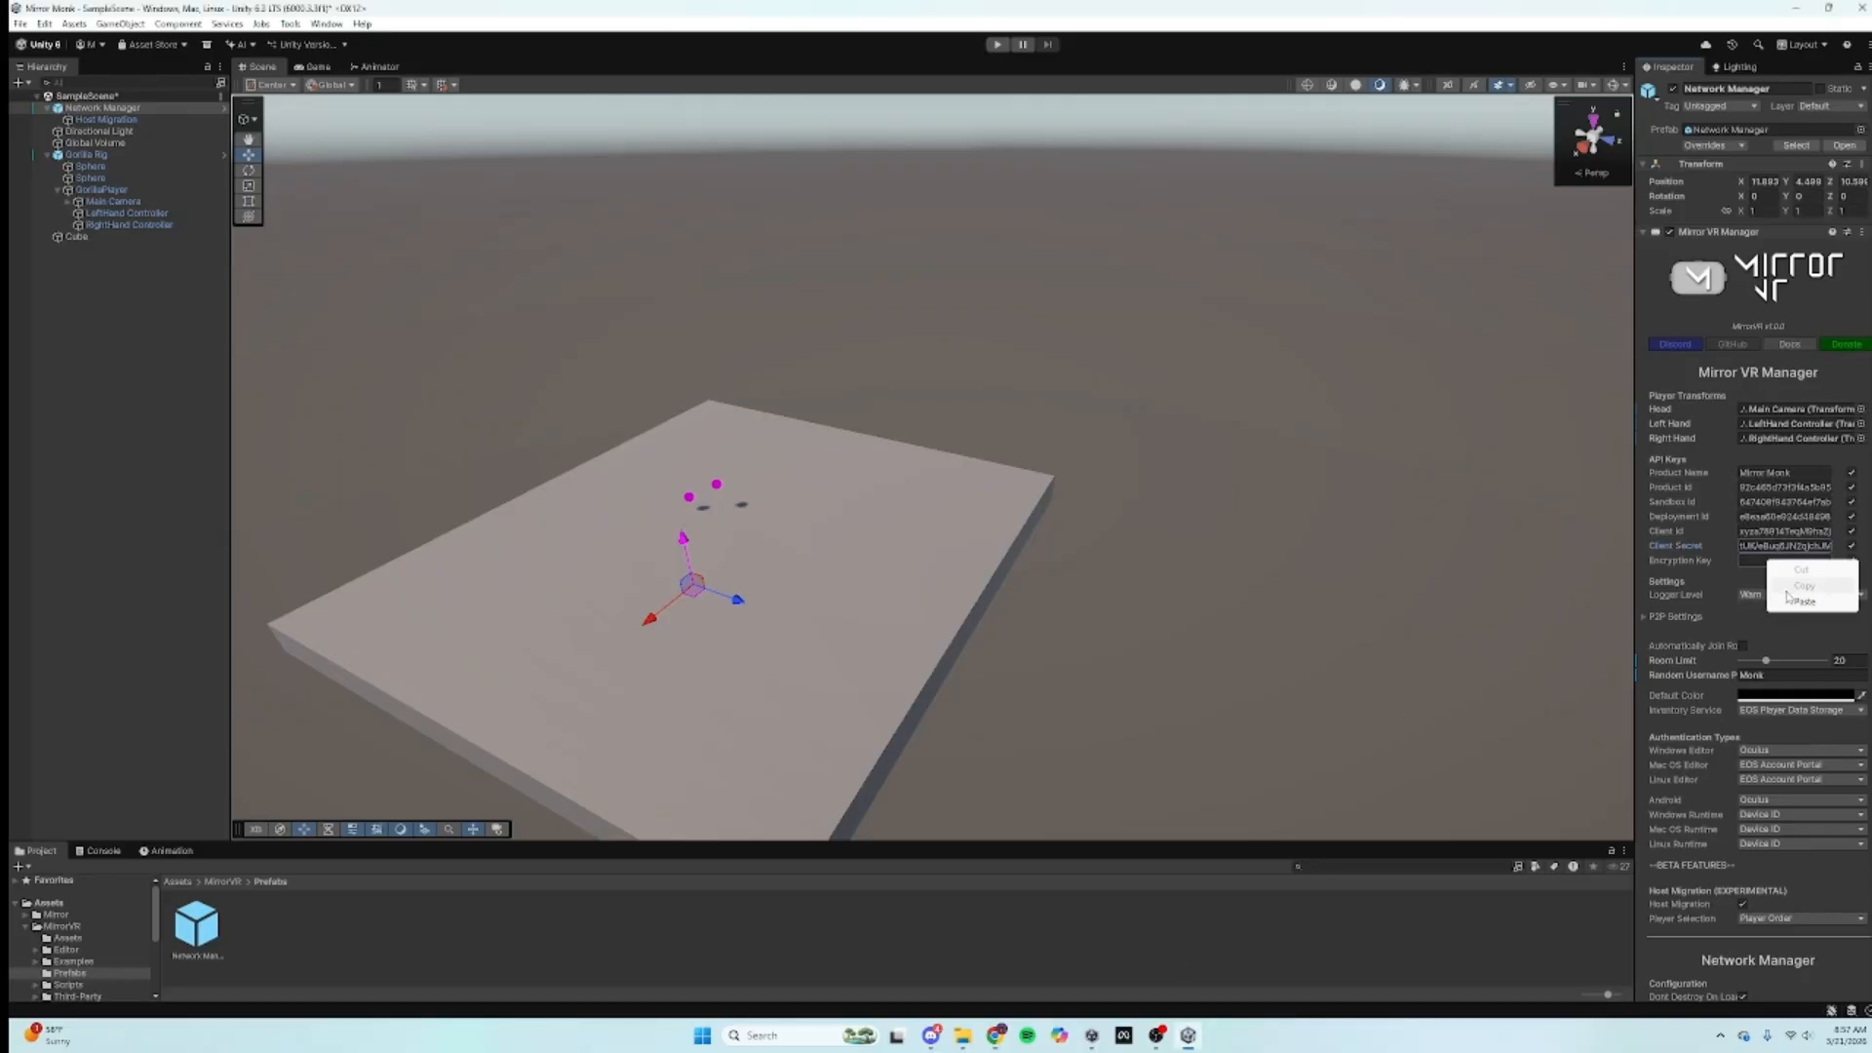
click(1793, 597)
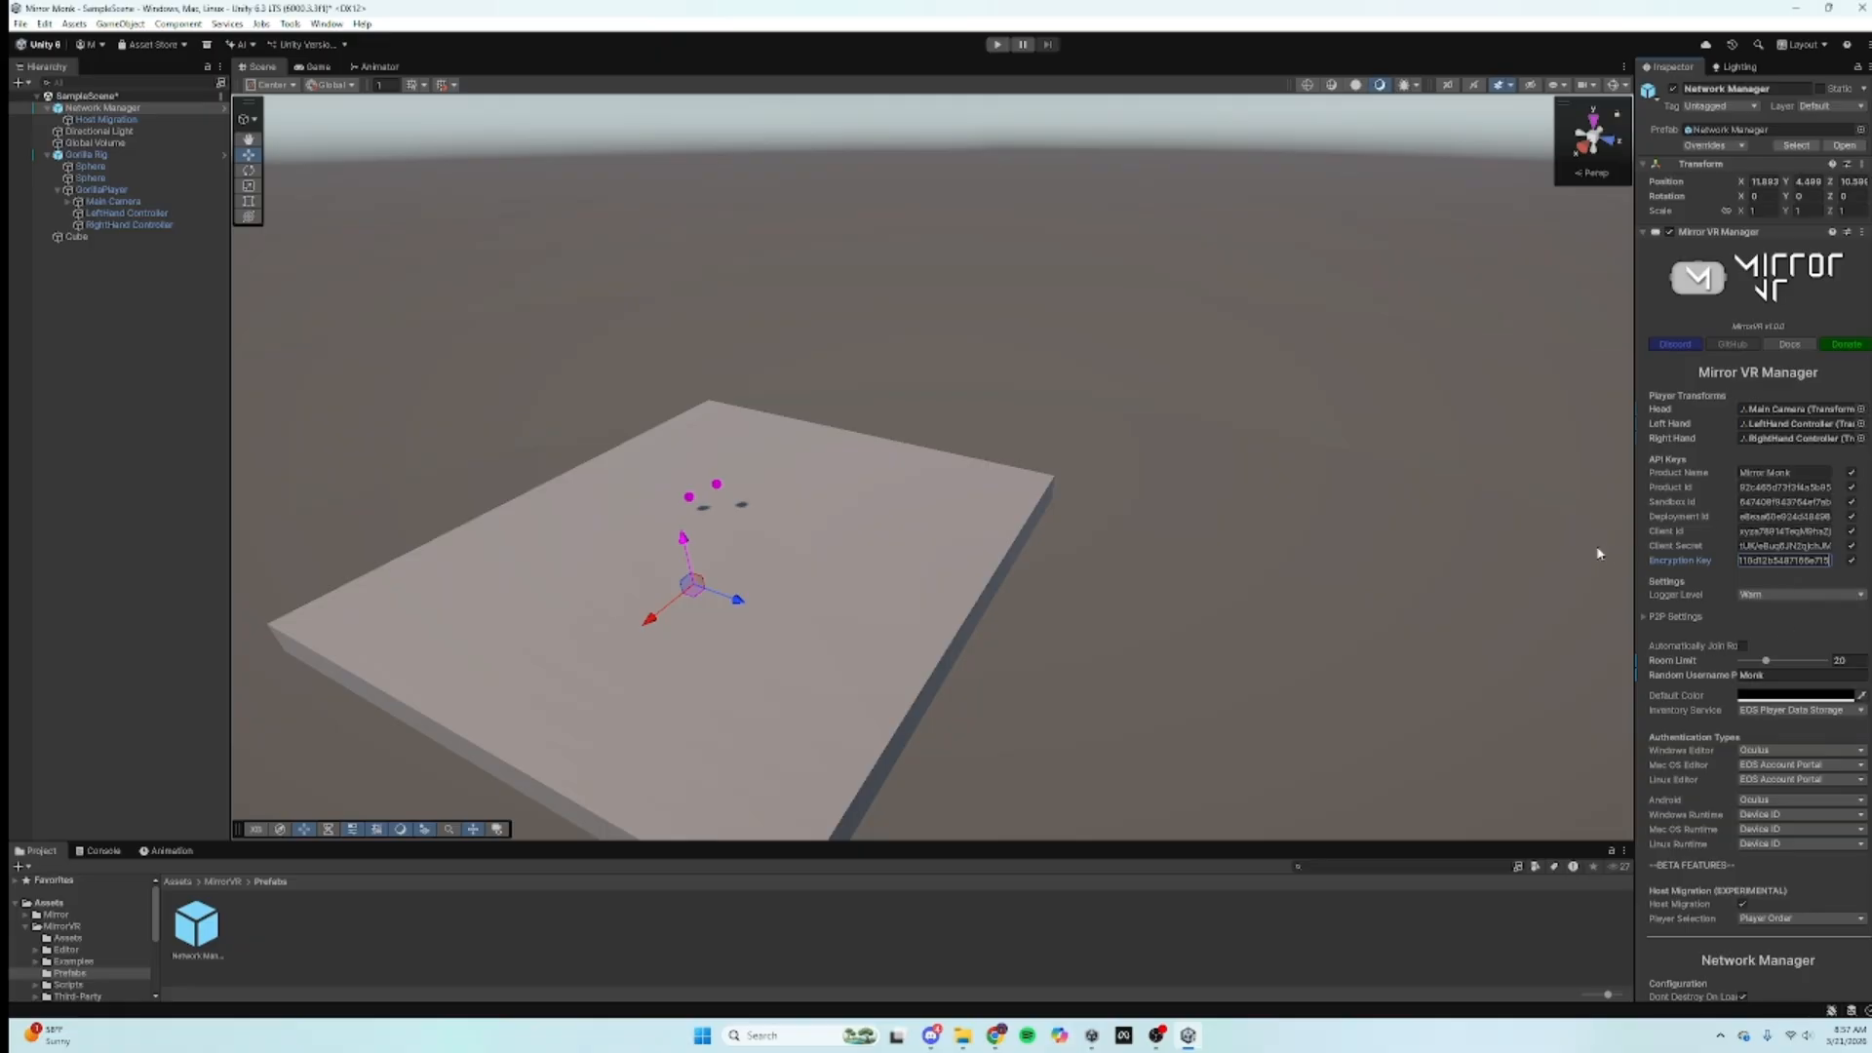
click(995, 1035)
scroll(465, 219, down, 2)
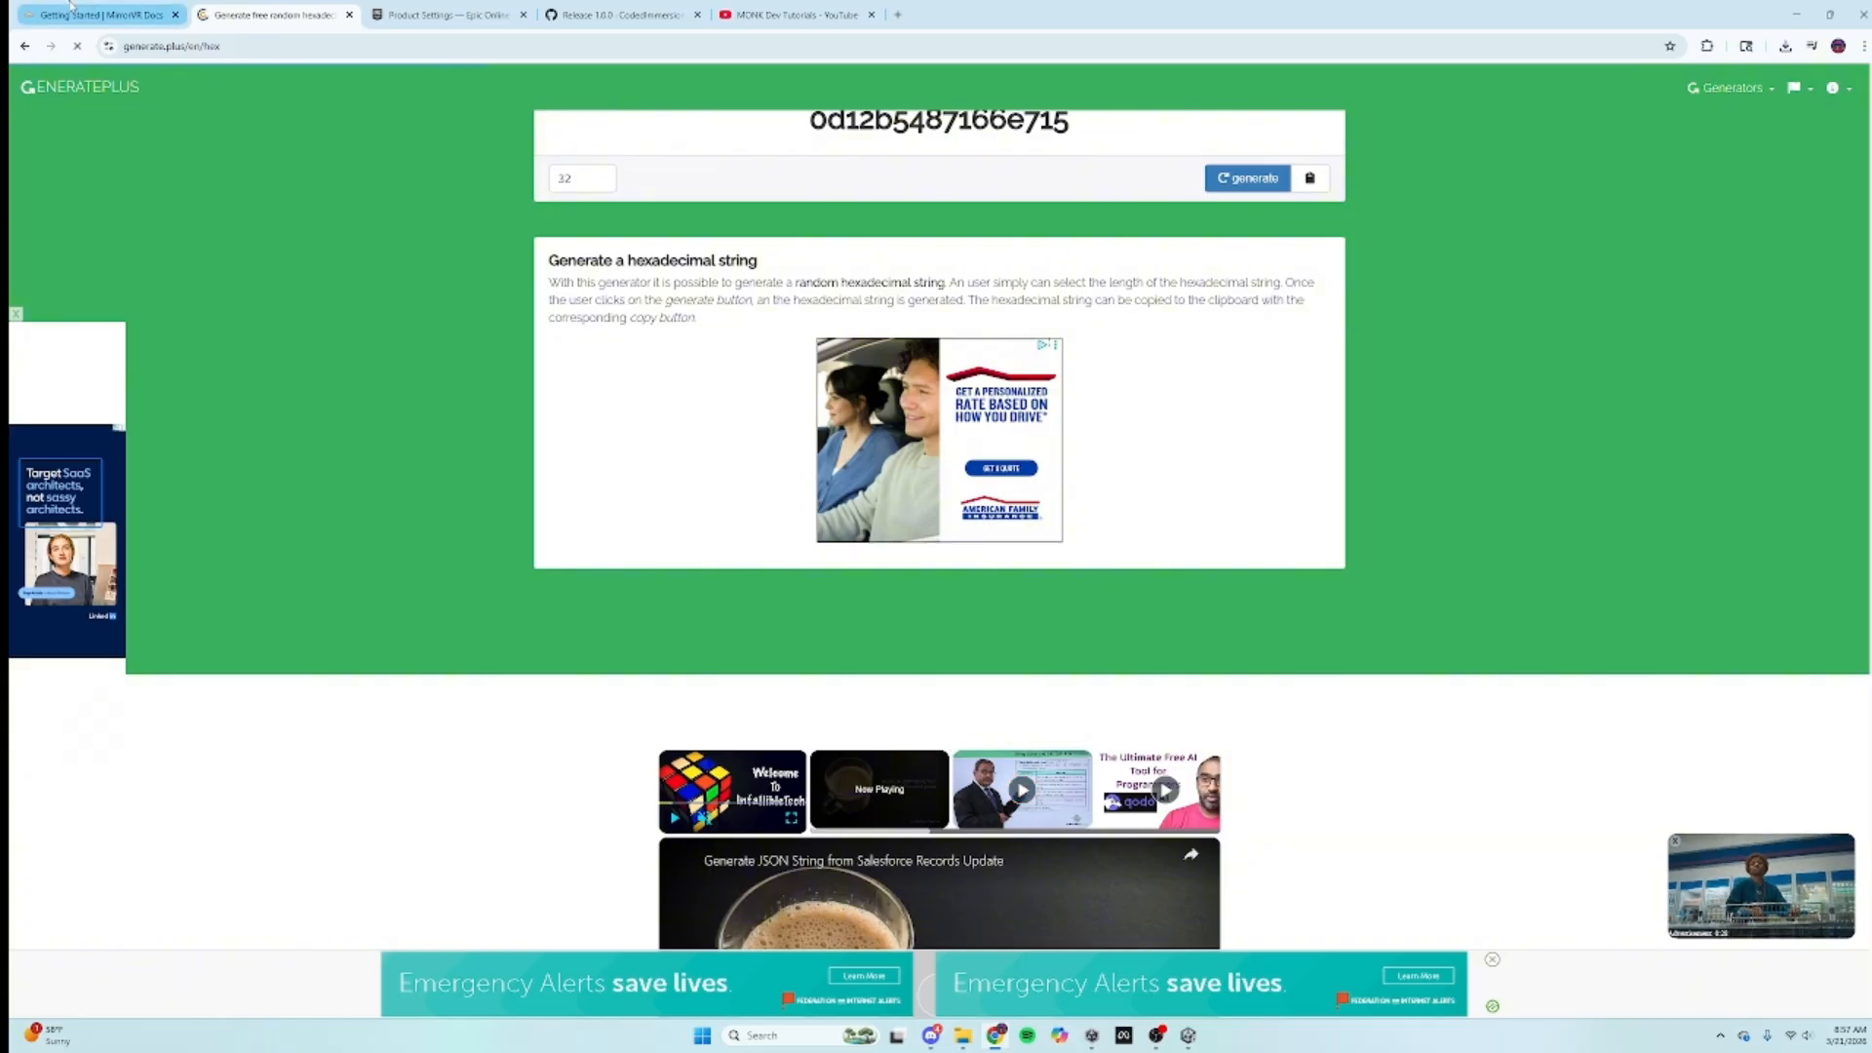
click(98, 15)
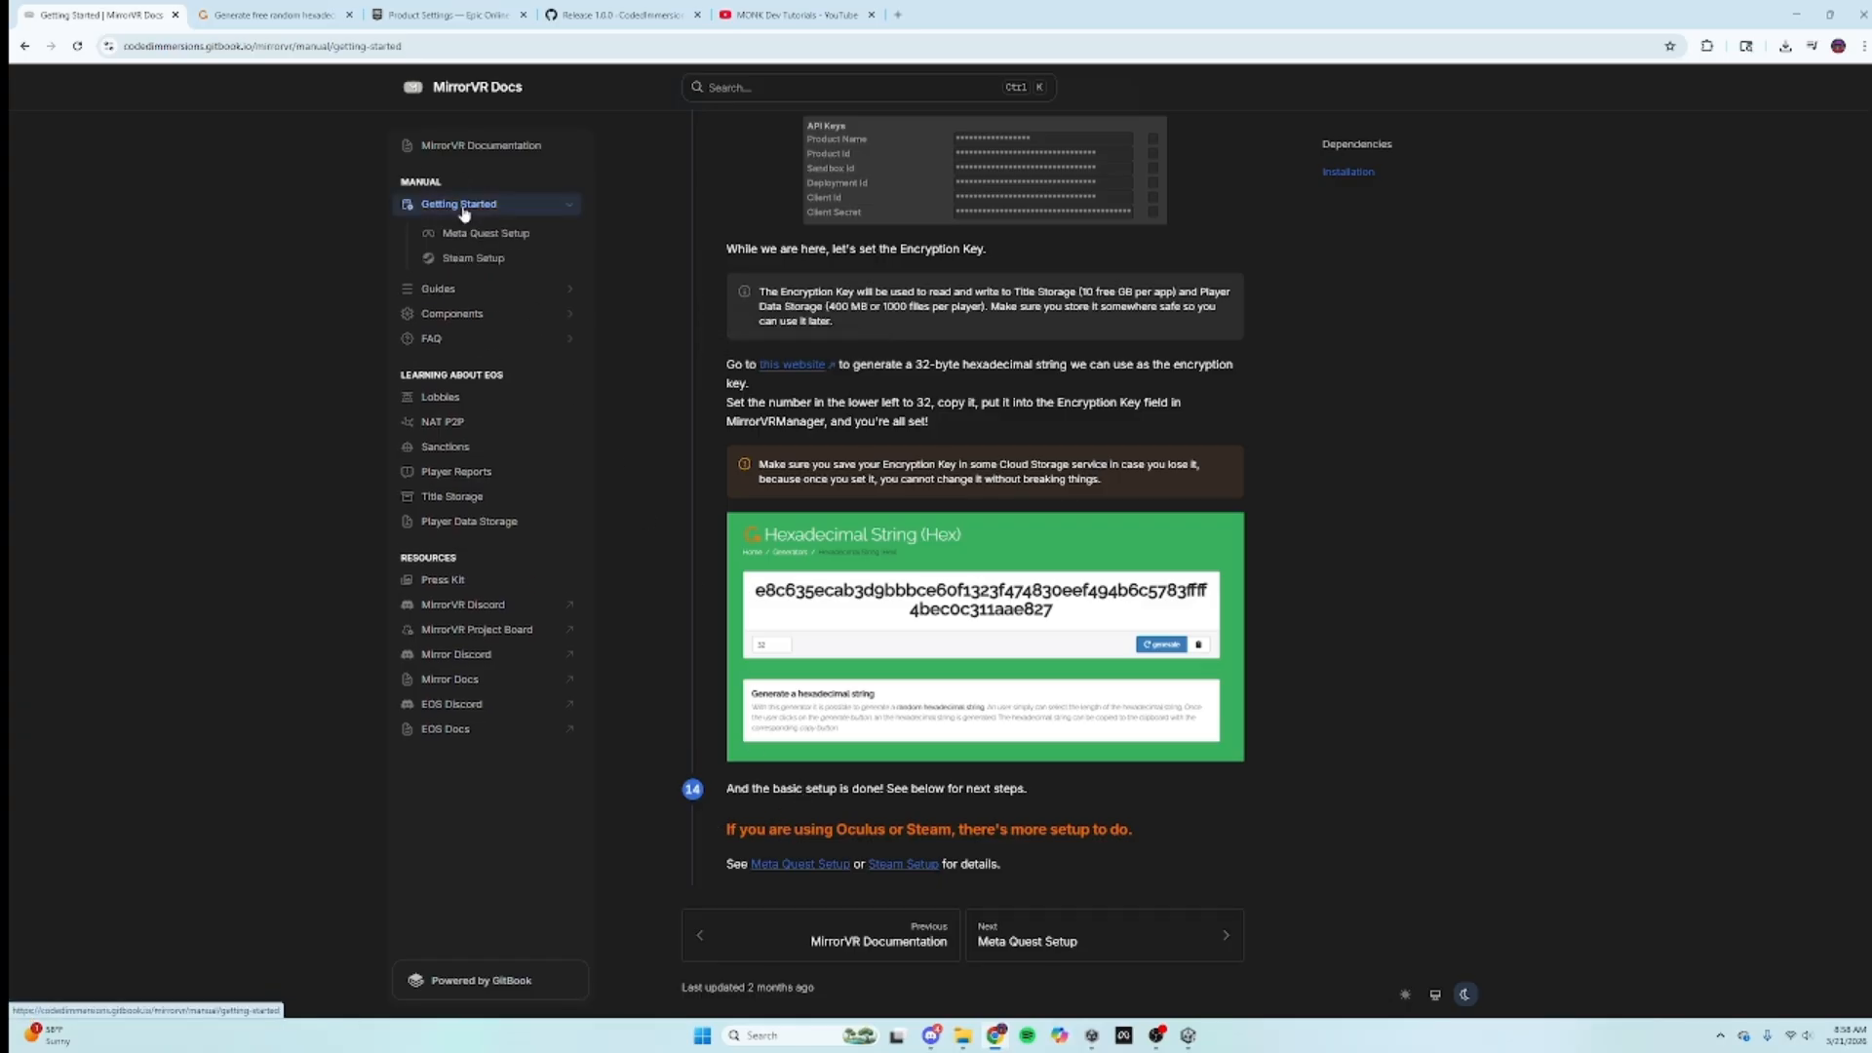
Step: Open the 'Meta Quest Setup' page from the MirrorVR Getting Started guide
click(796, 865)
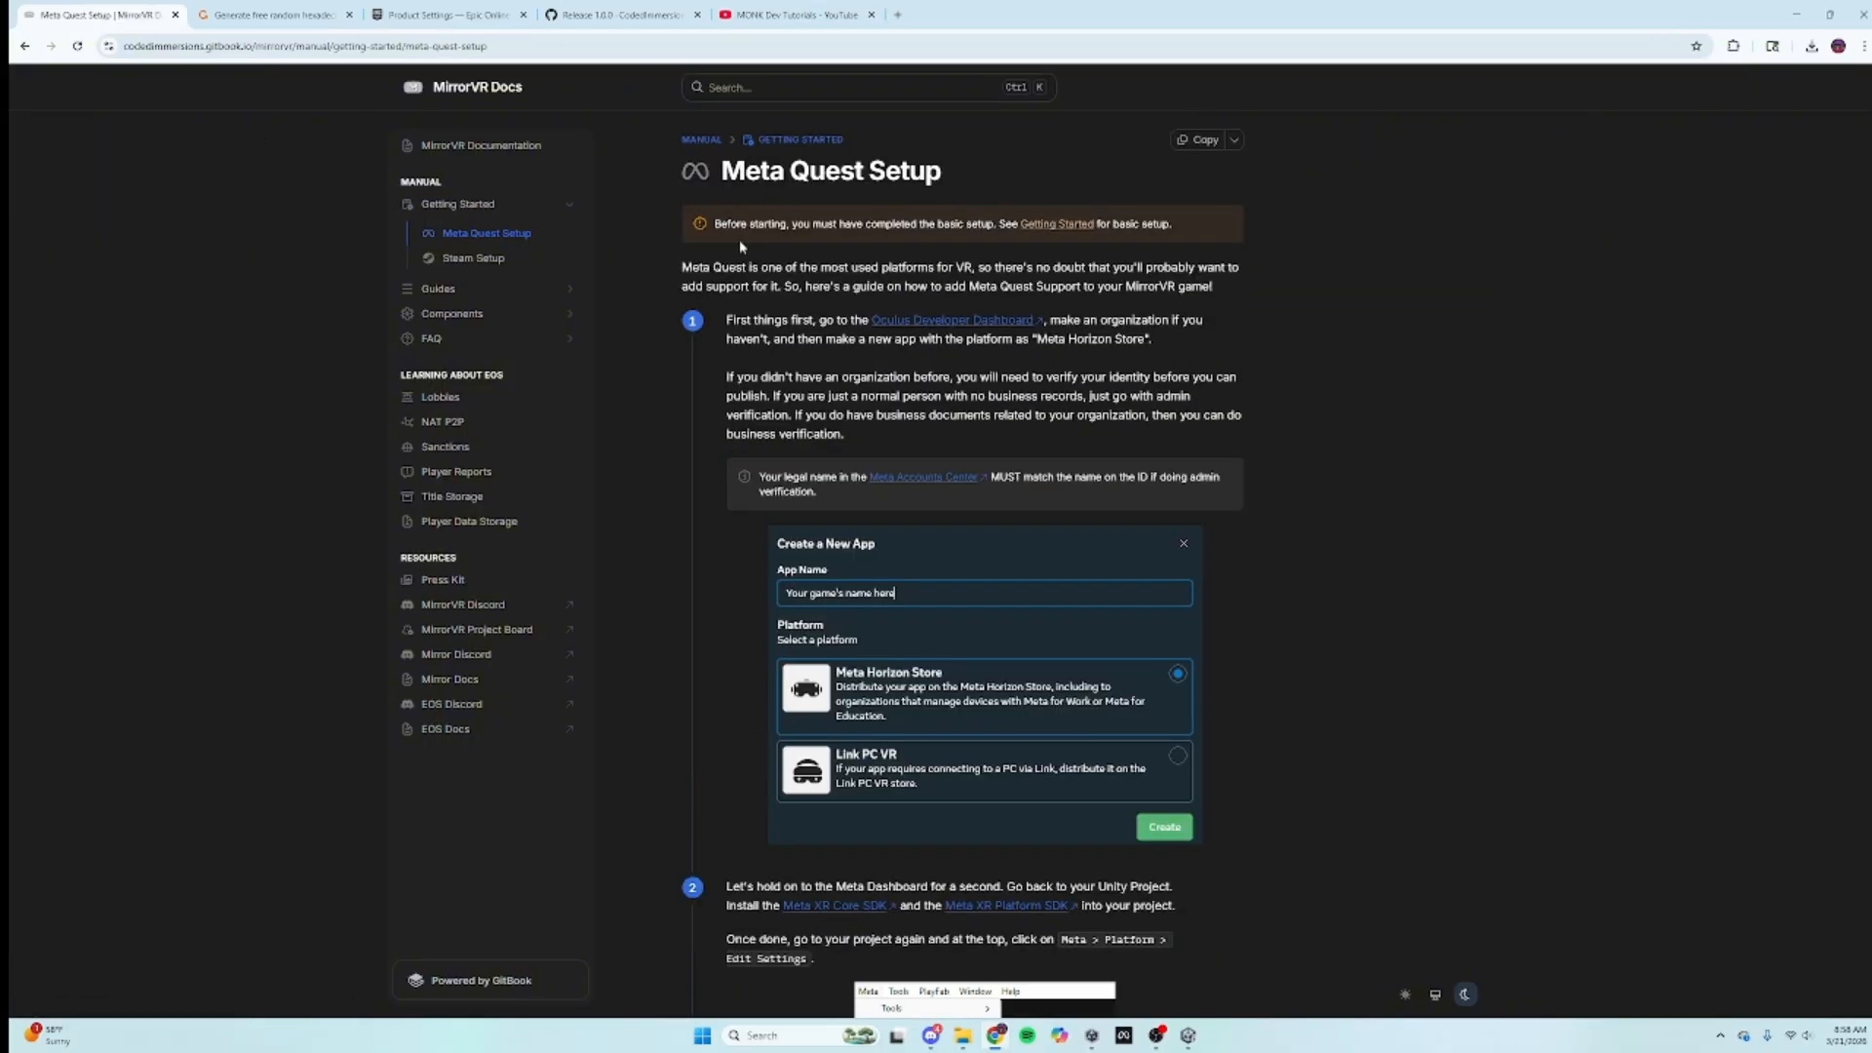
Step: Follow the Oculus Developer Dashboard link and log in to reach My apps
click(944, 321)
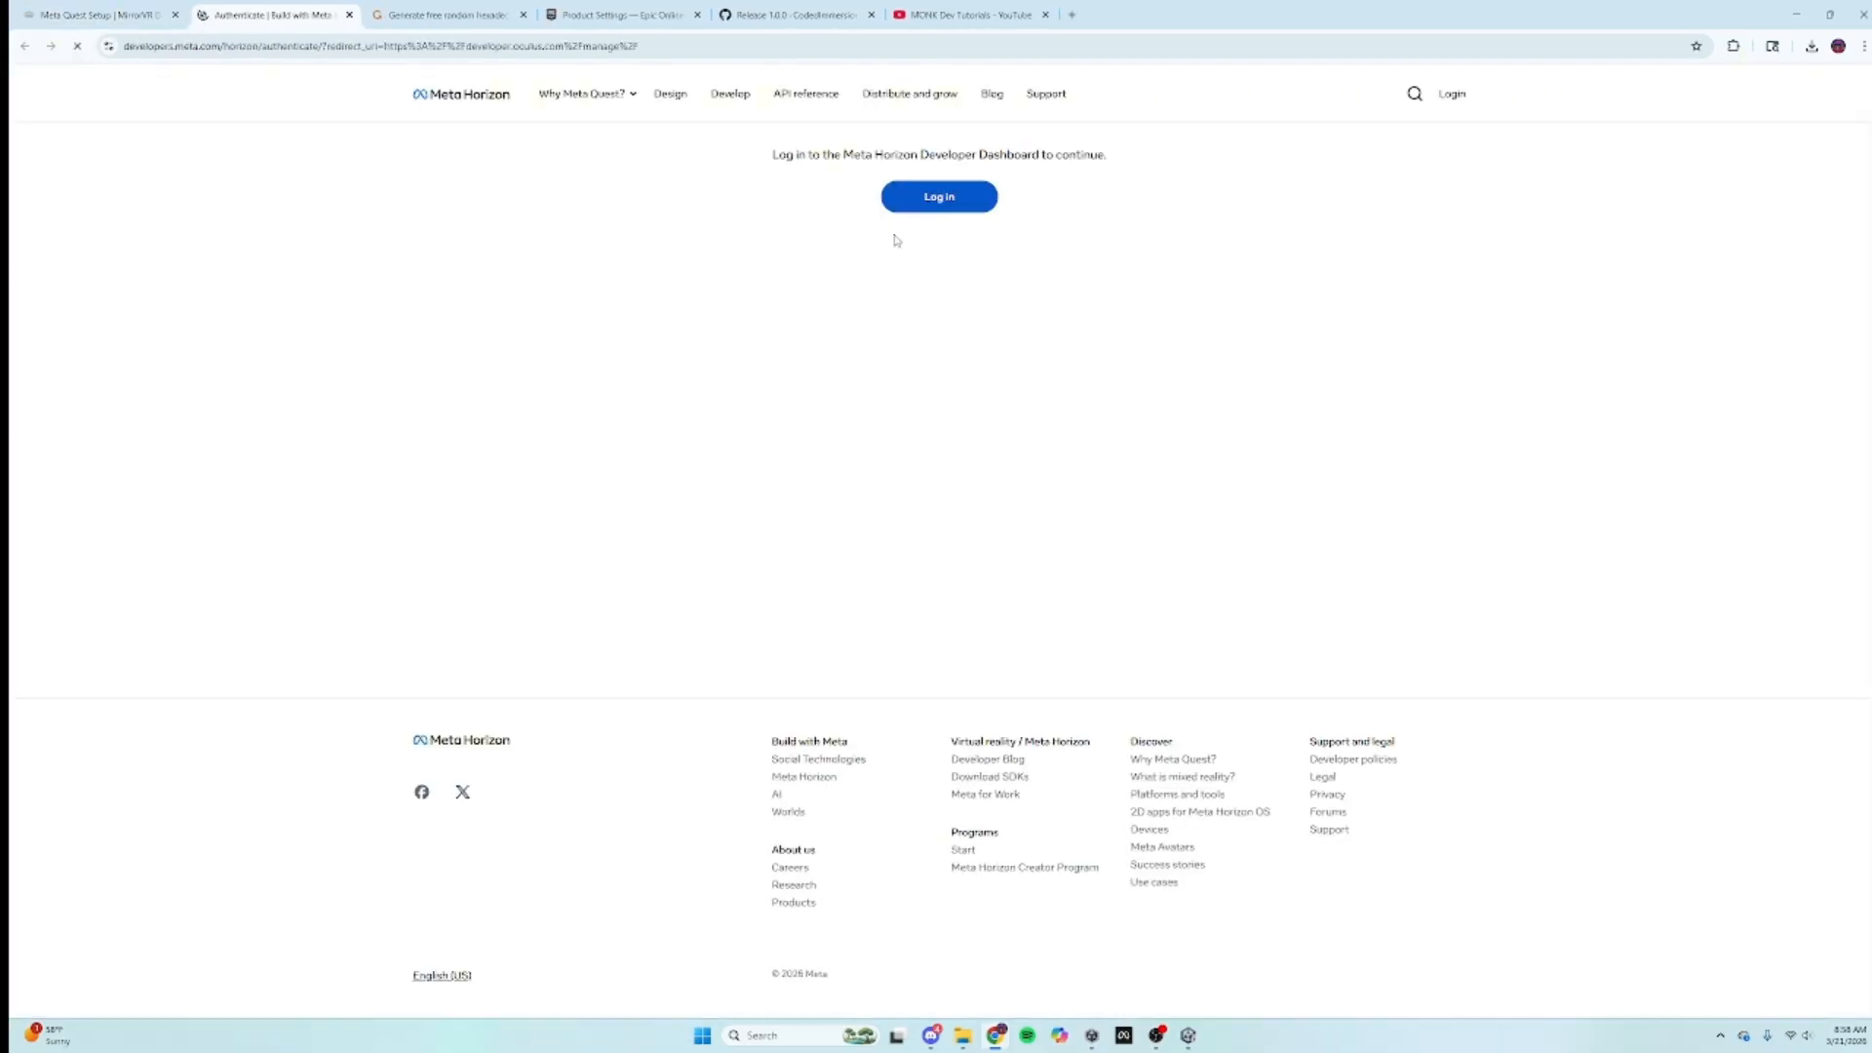
click(945, 209)
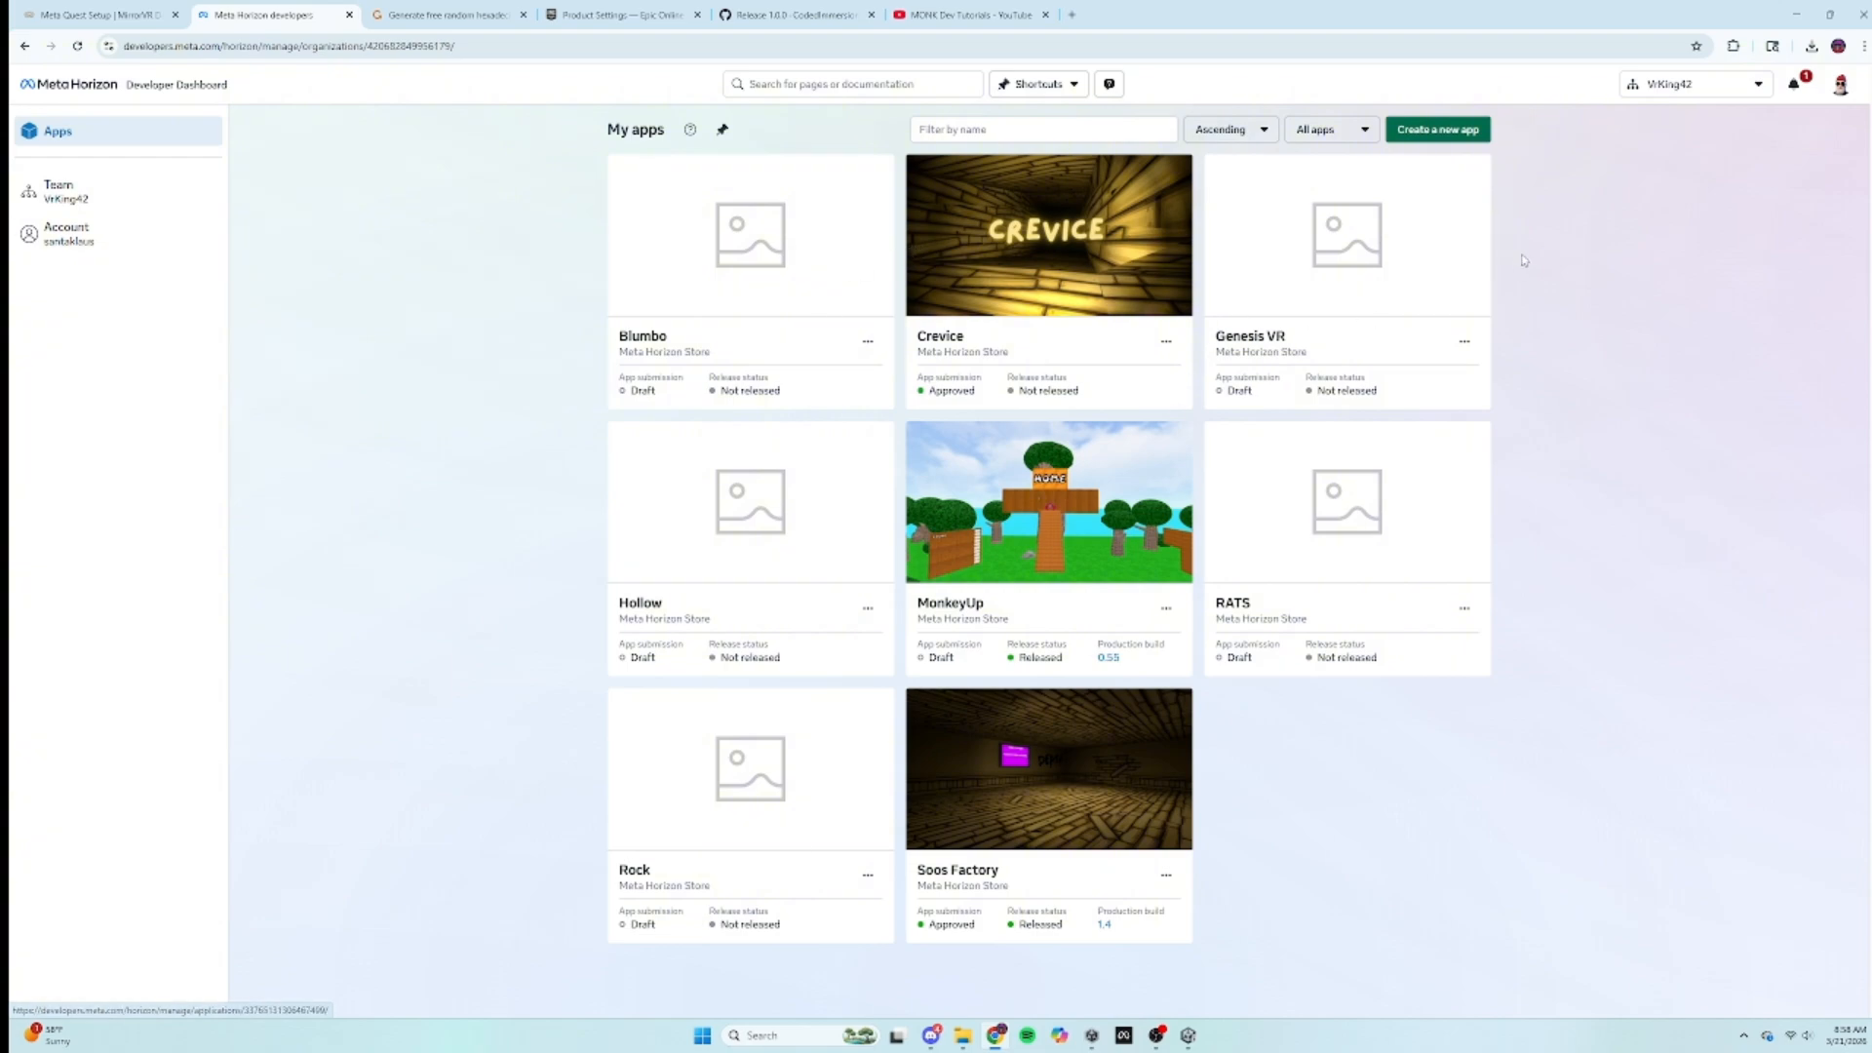
Step: Create a Meta Horizon Store app named 'Mirror Monk'
click(1792, 88)
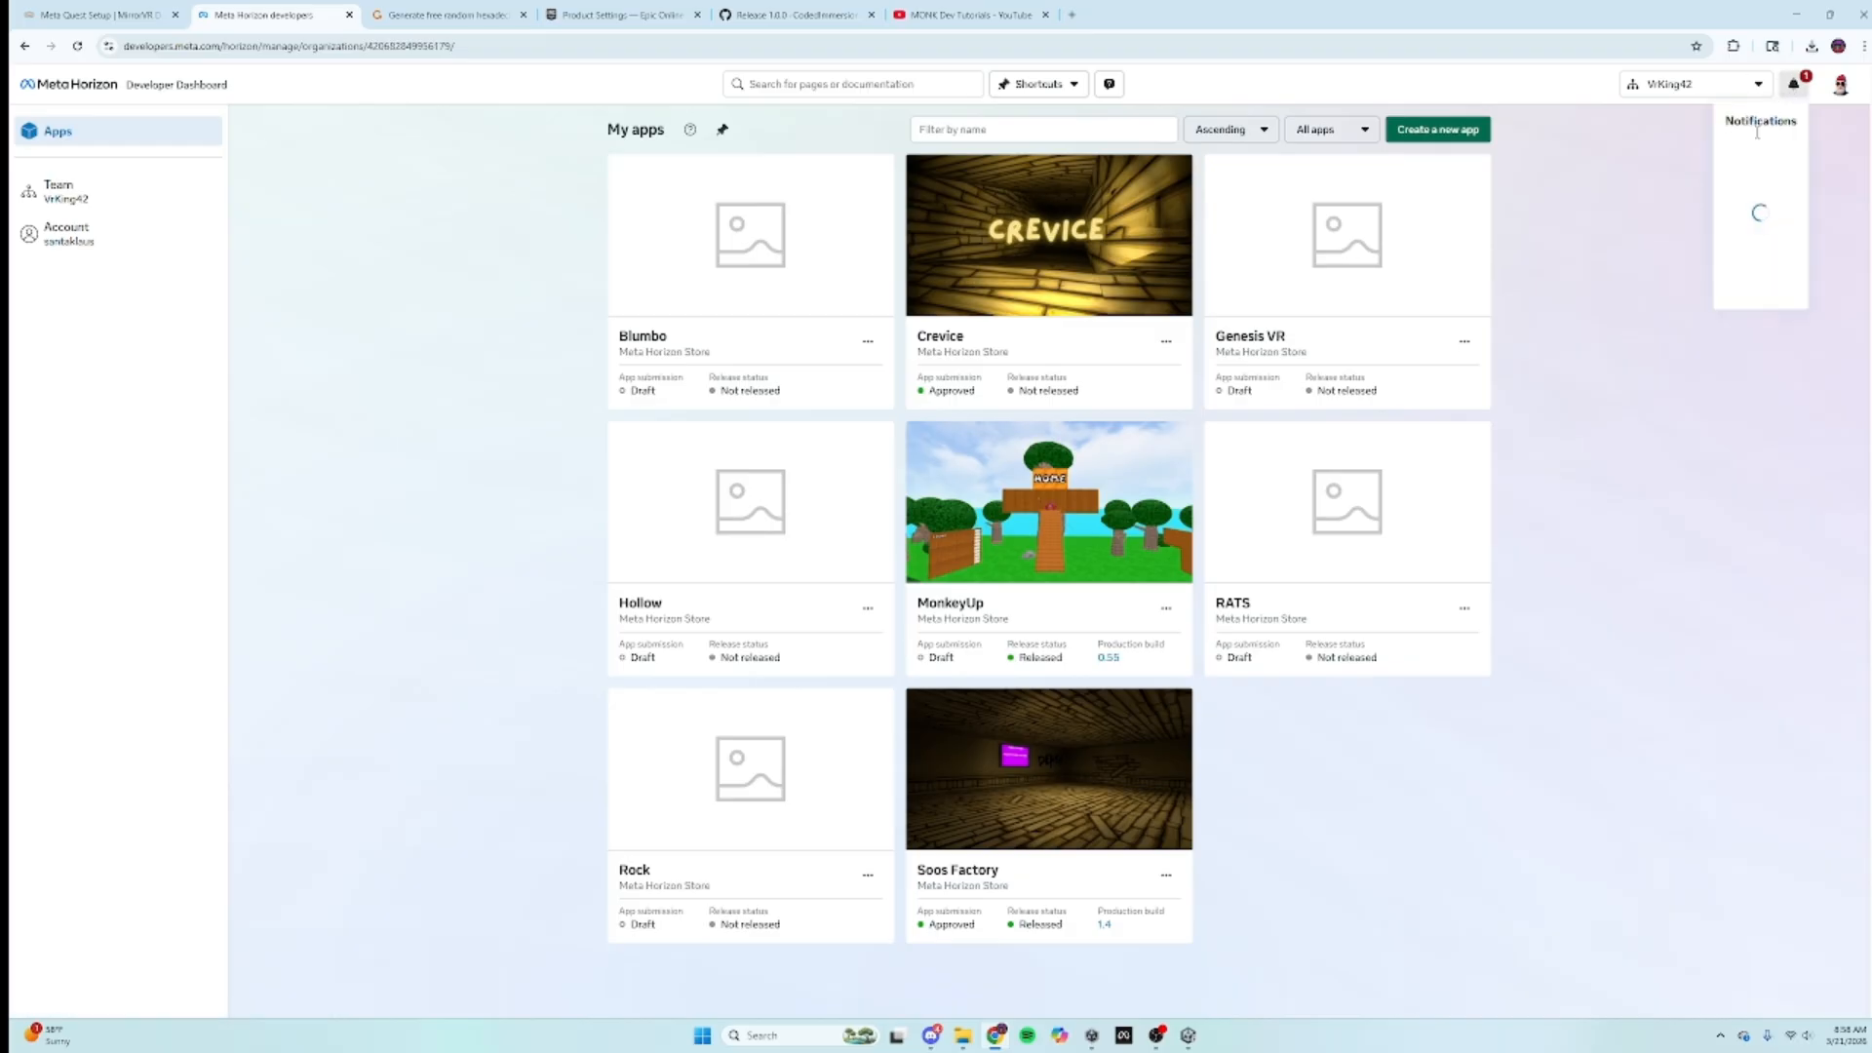
click(1362, 64)
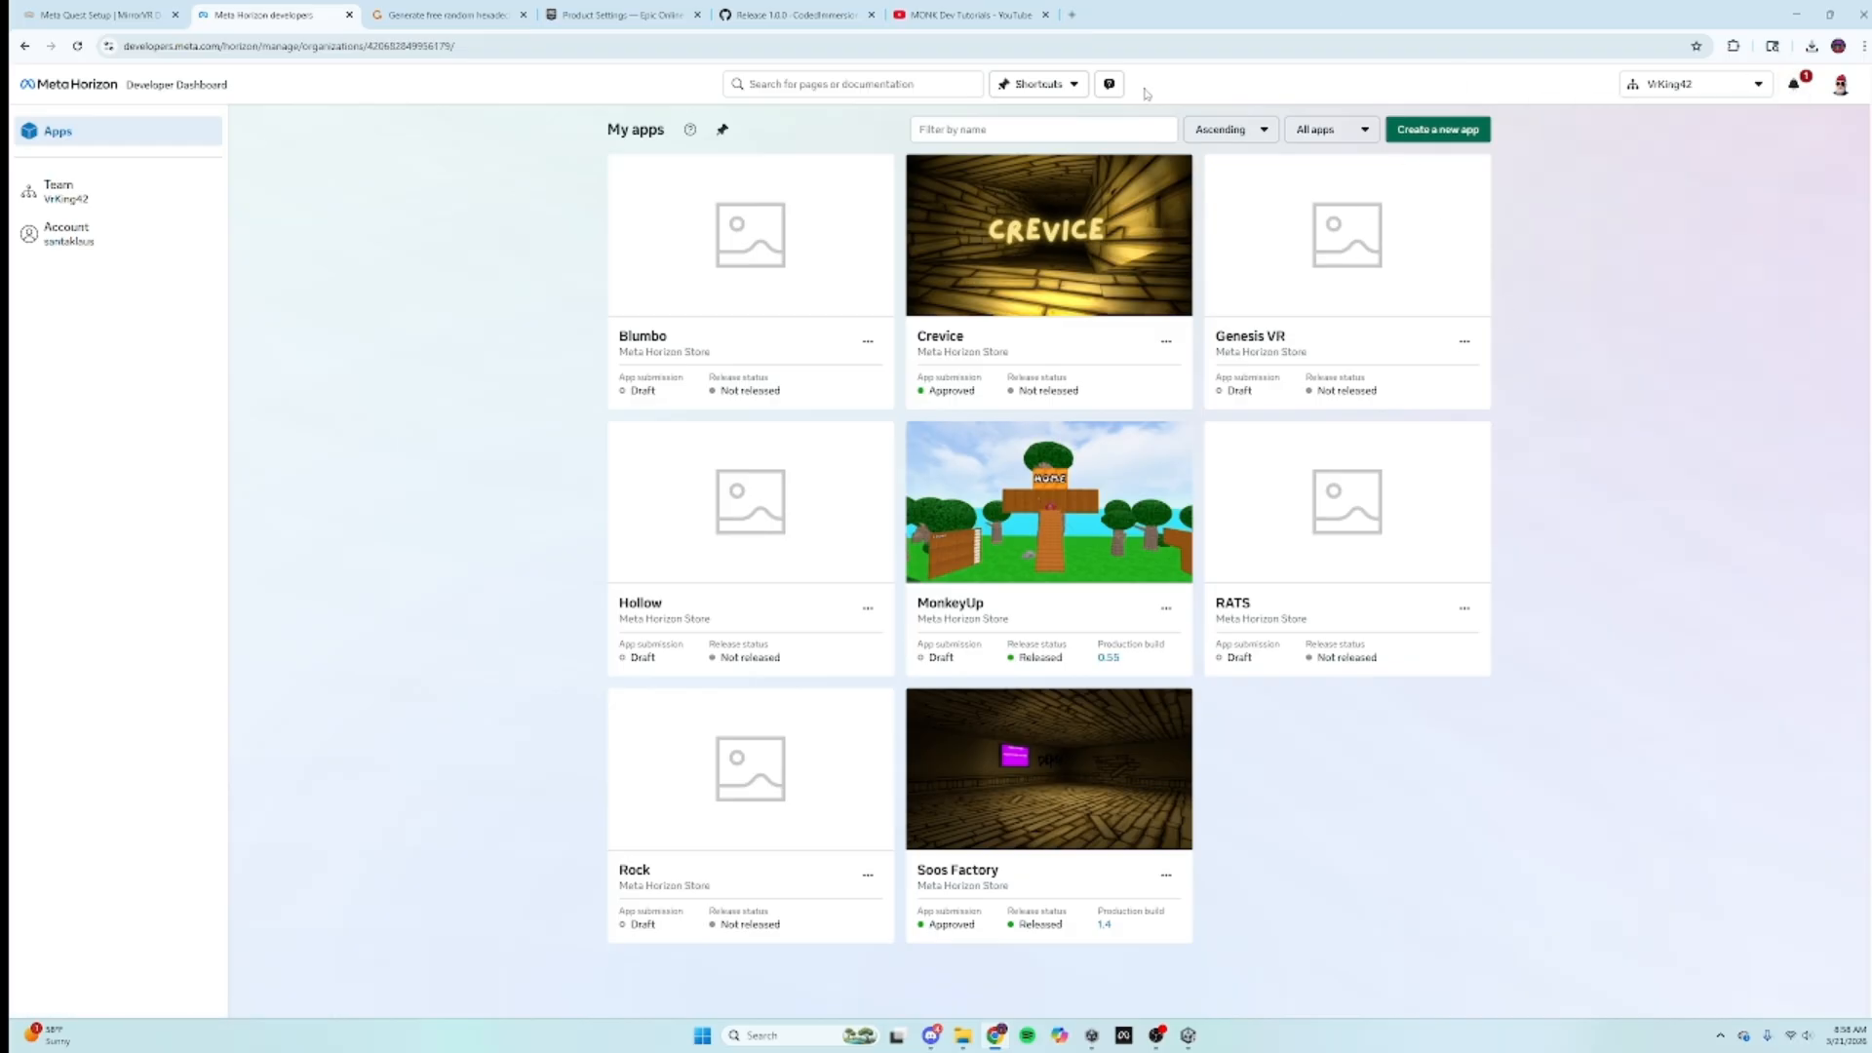
click(1456, 129)
click(806, 325)
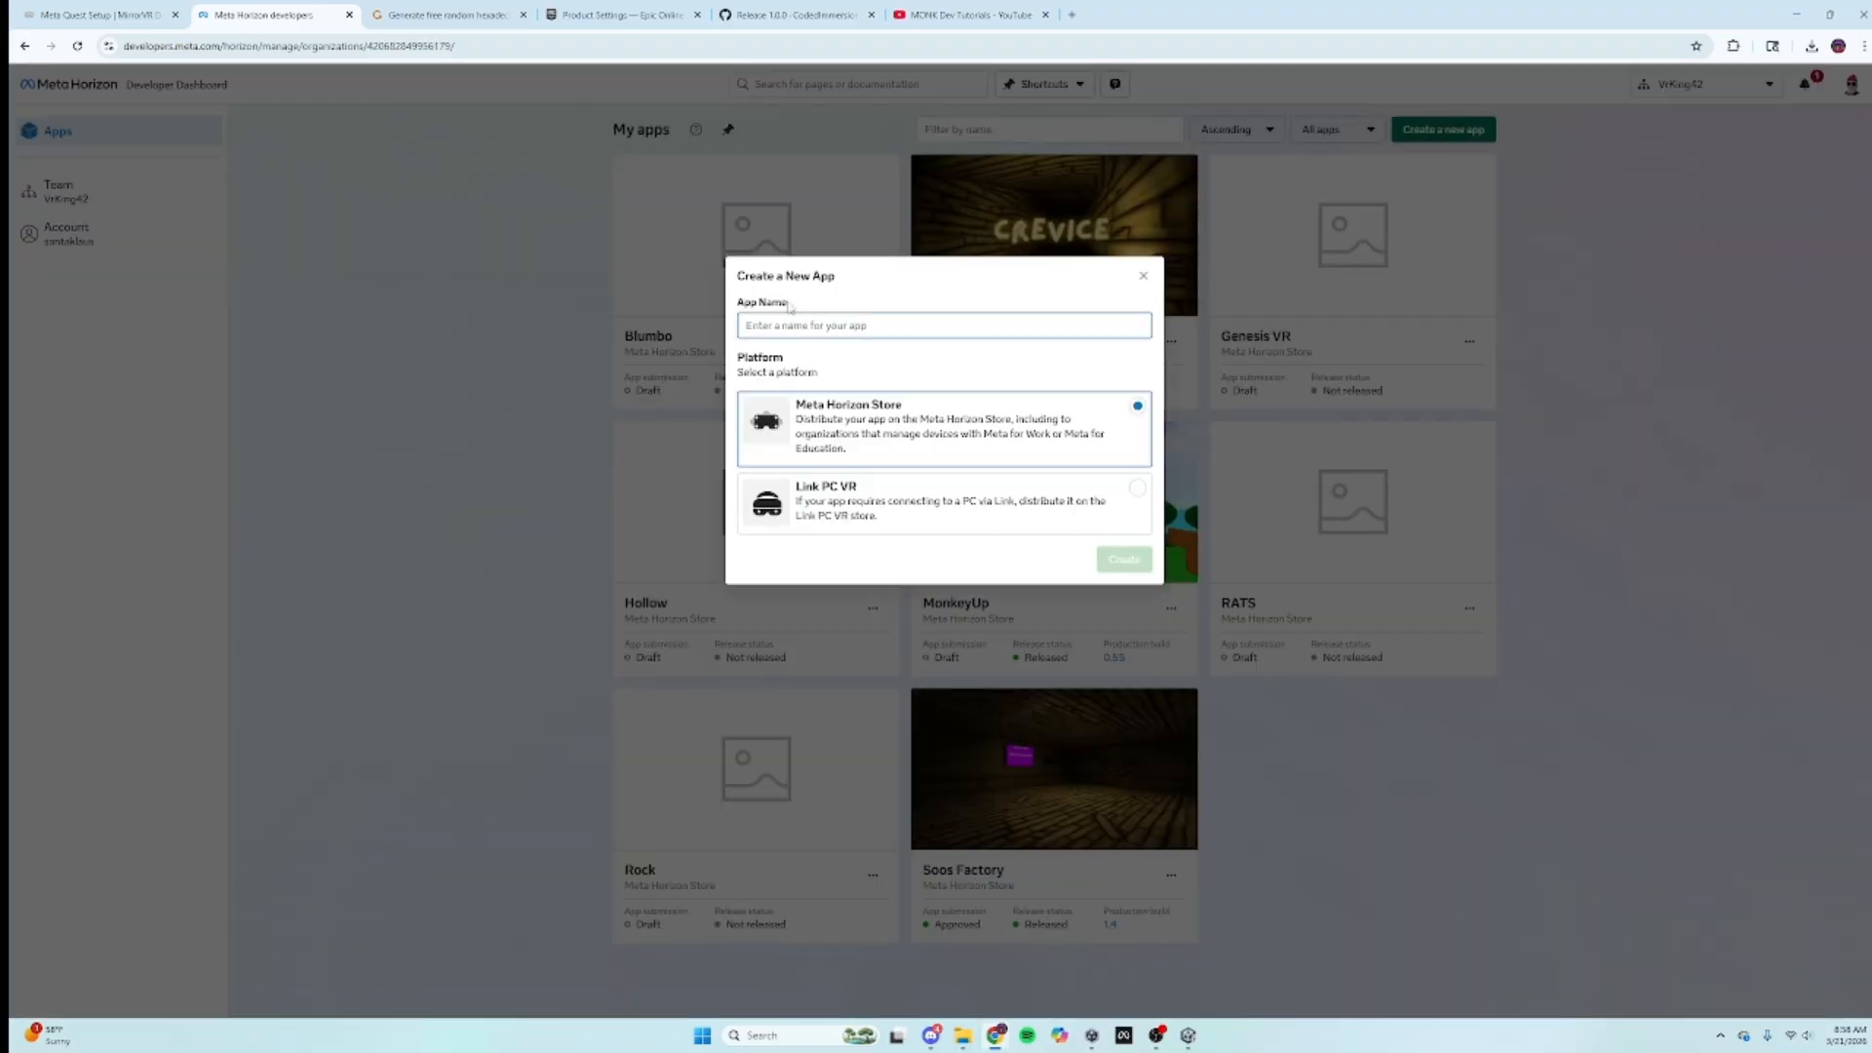
text(Mirror Monk)
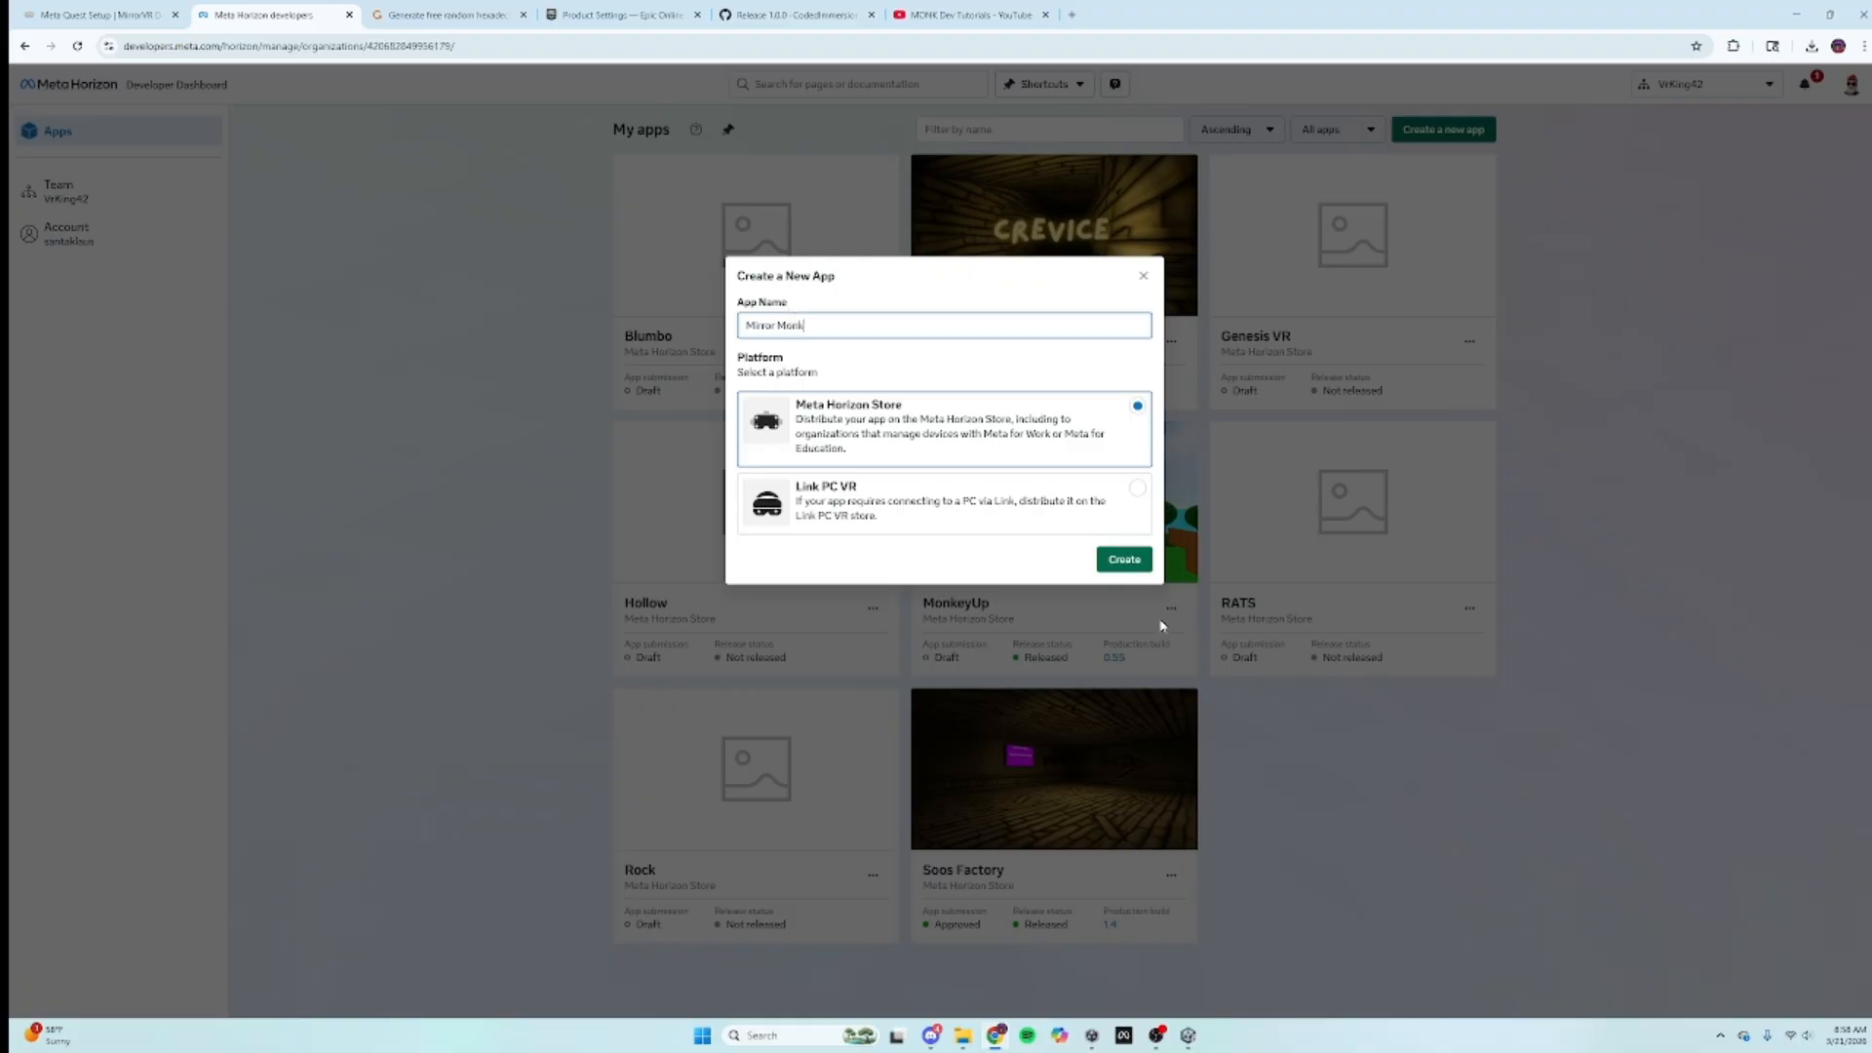
click(1119, 558)
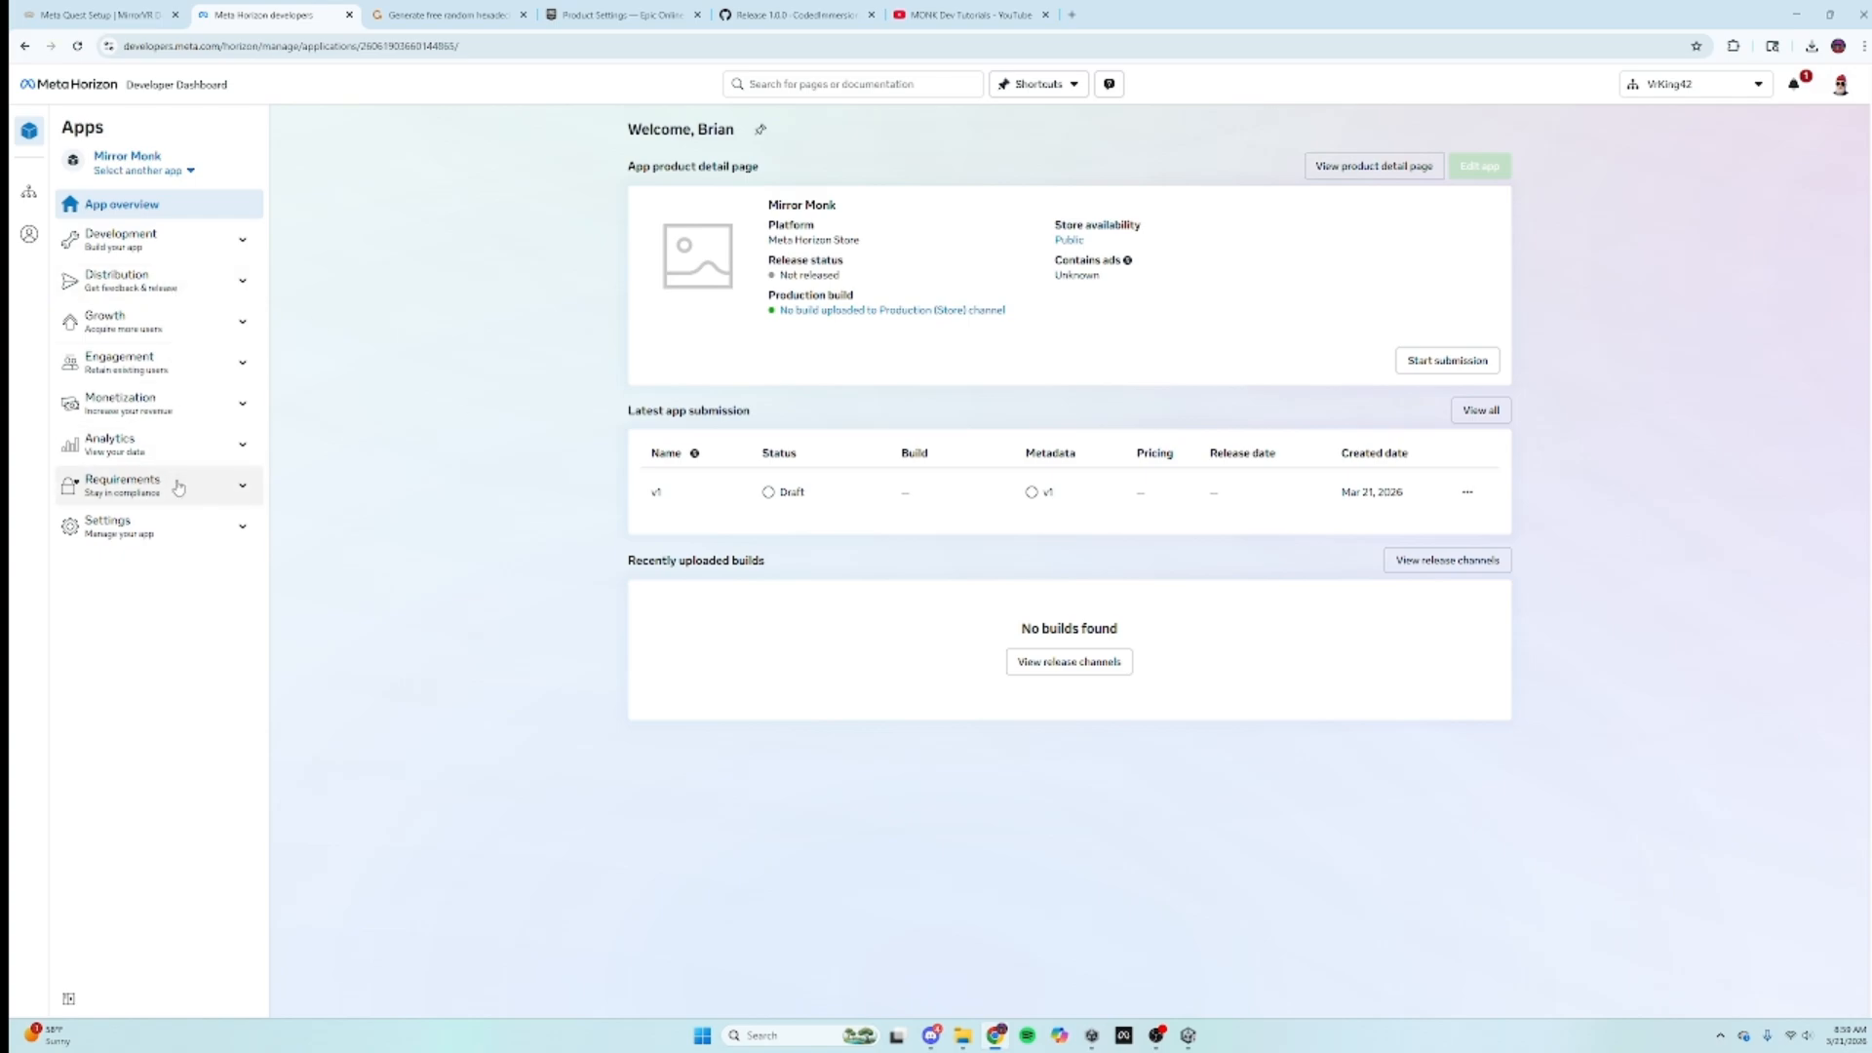
Step: Self-certify Mirror Monk for Teens and adults in the Data Use Checkup, then return to the MirrorVR docs
click(178, 488)
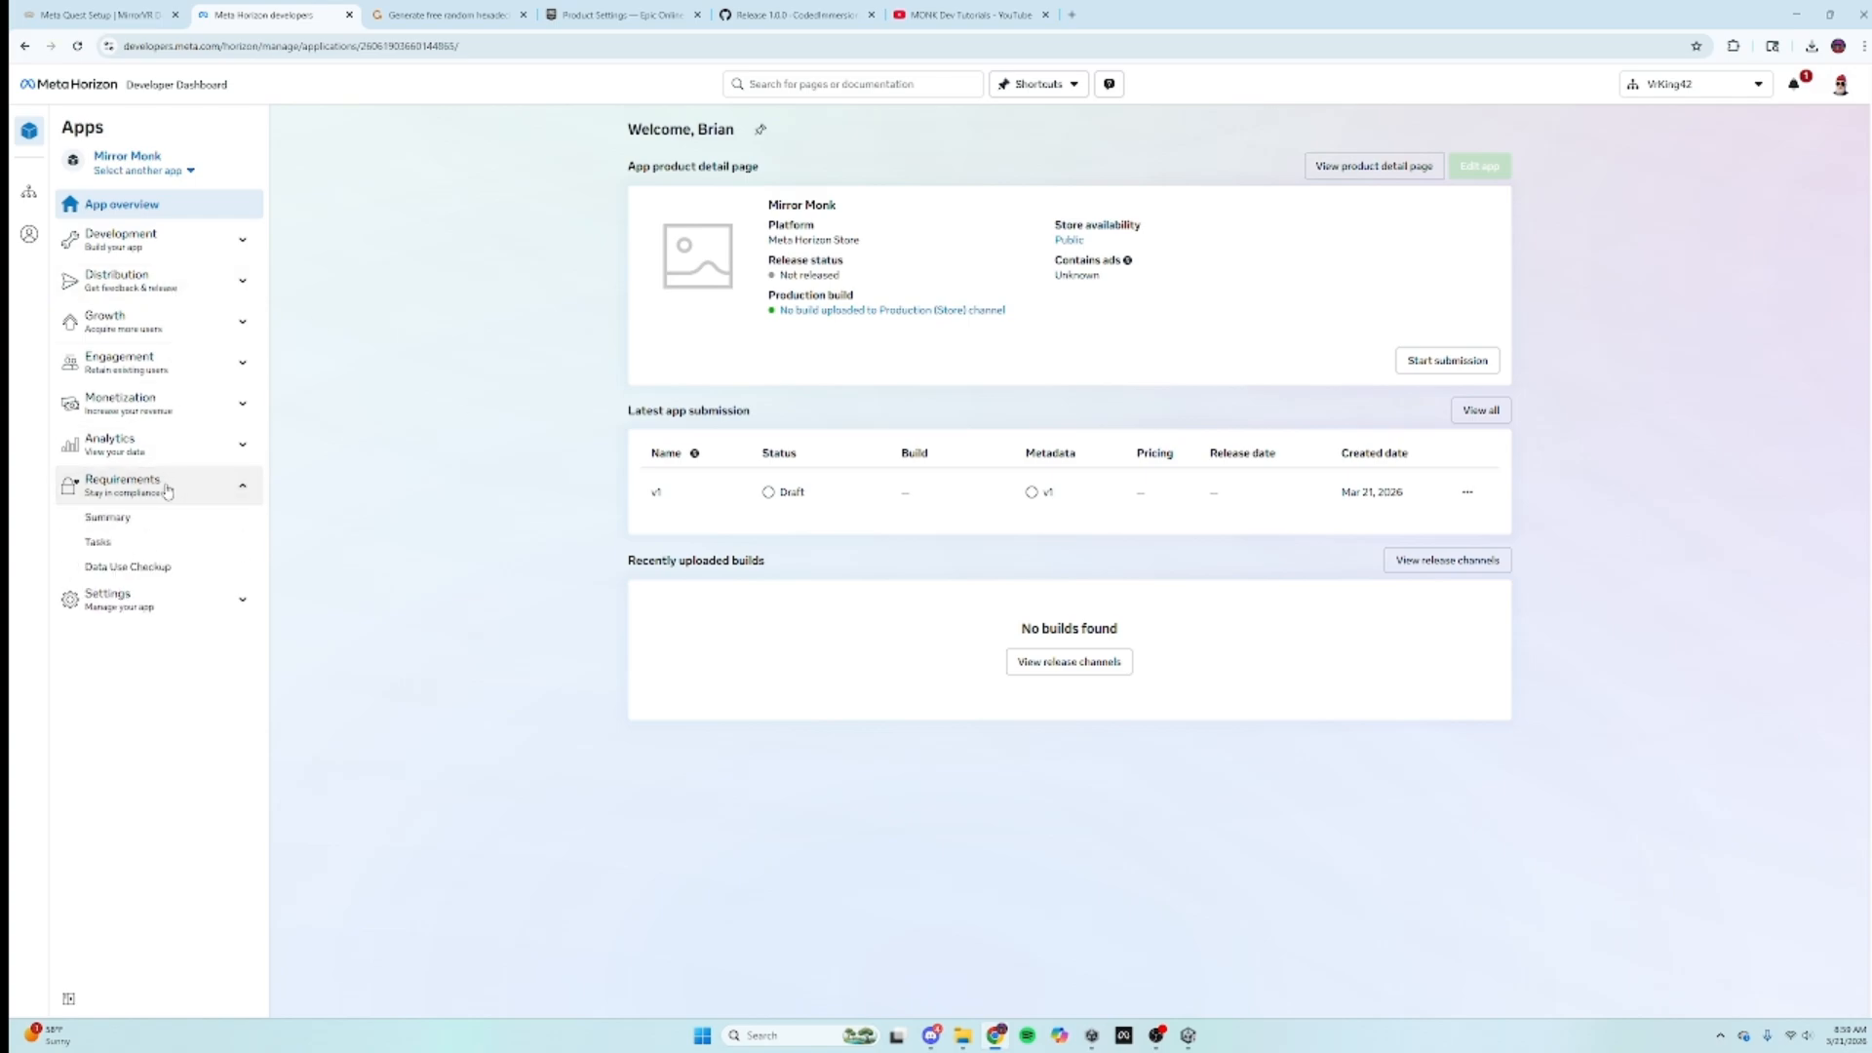
click(139, 570)
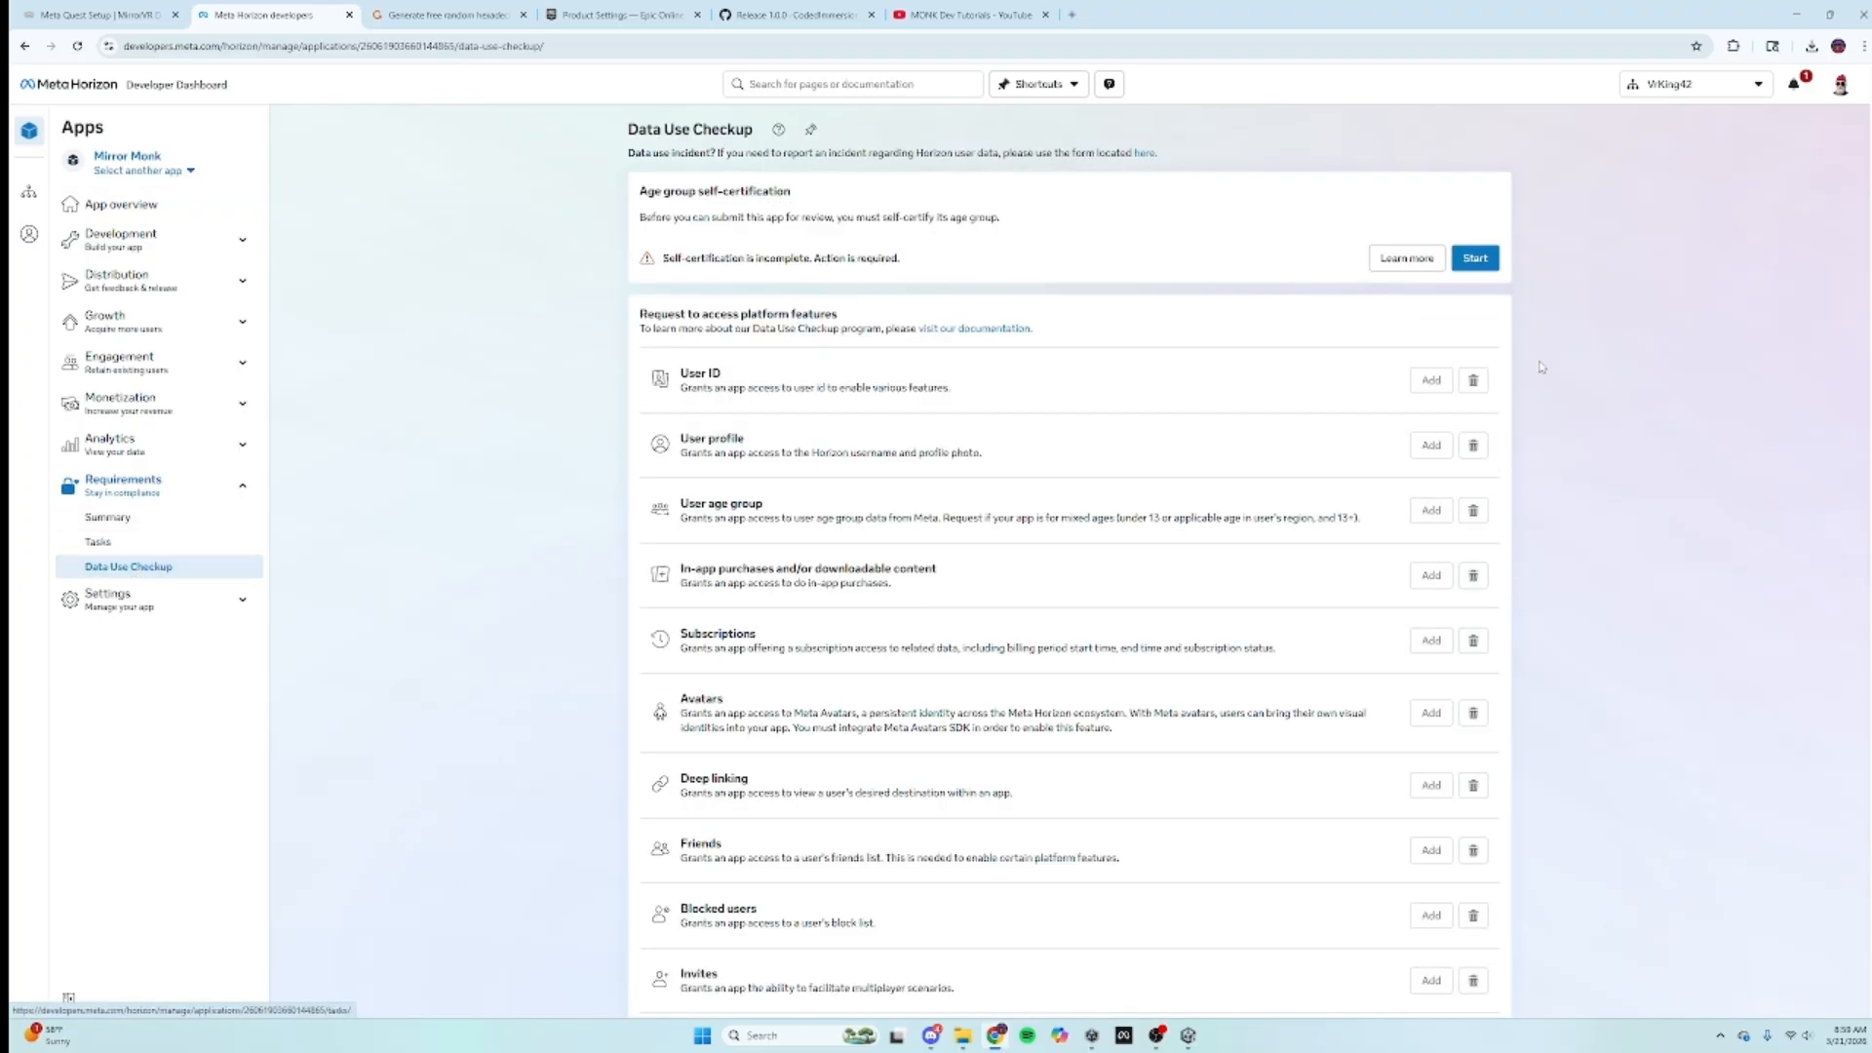
click(1475, 260)
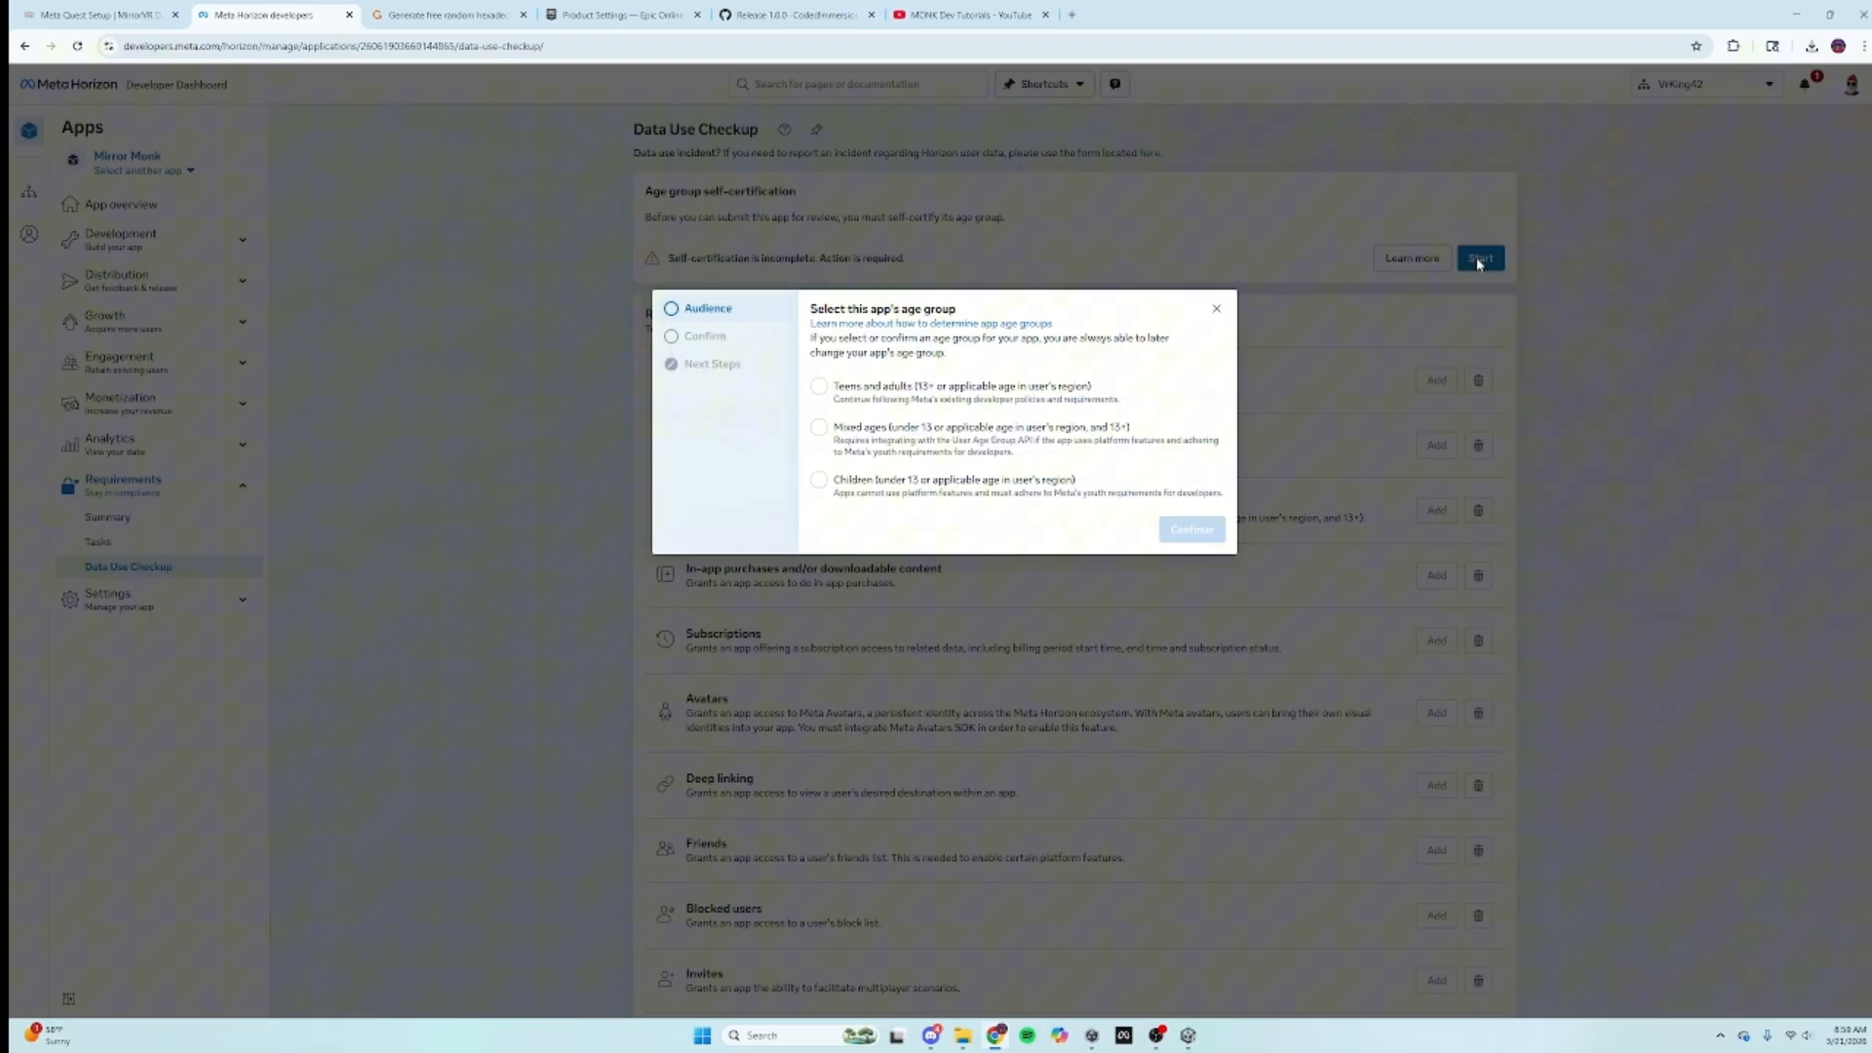
click(902, 398)
click(1191, 529)
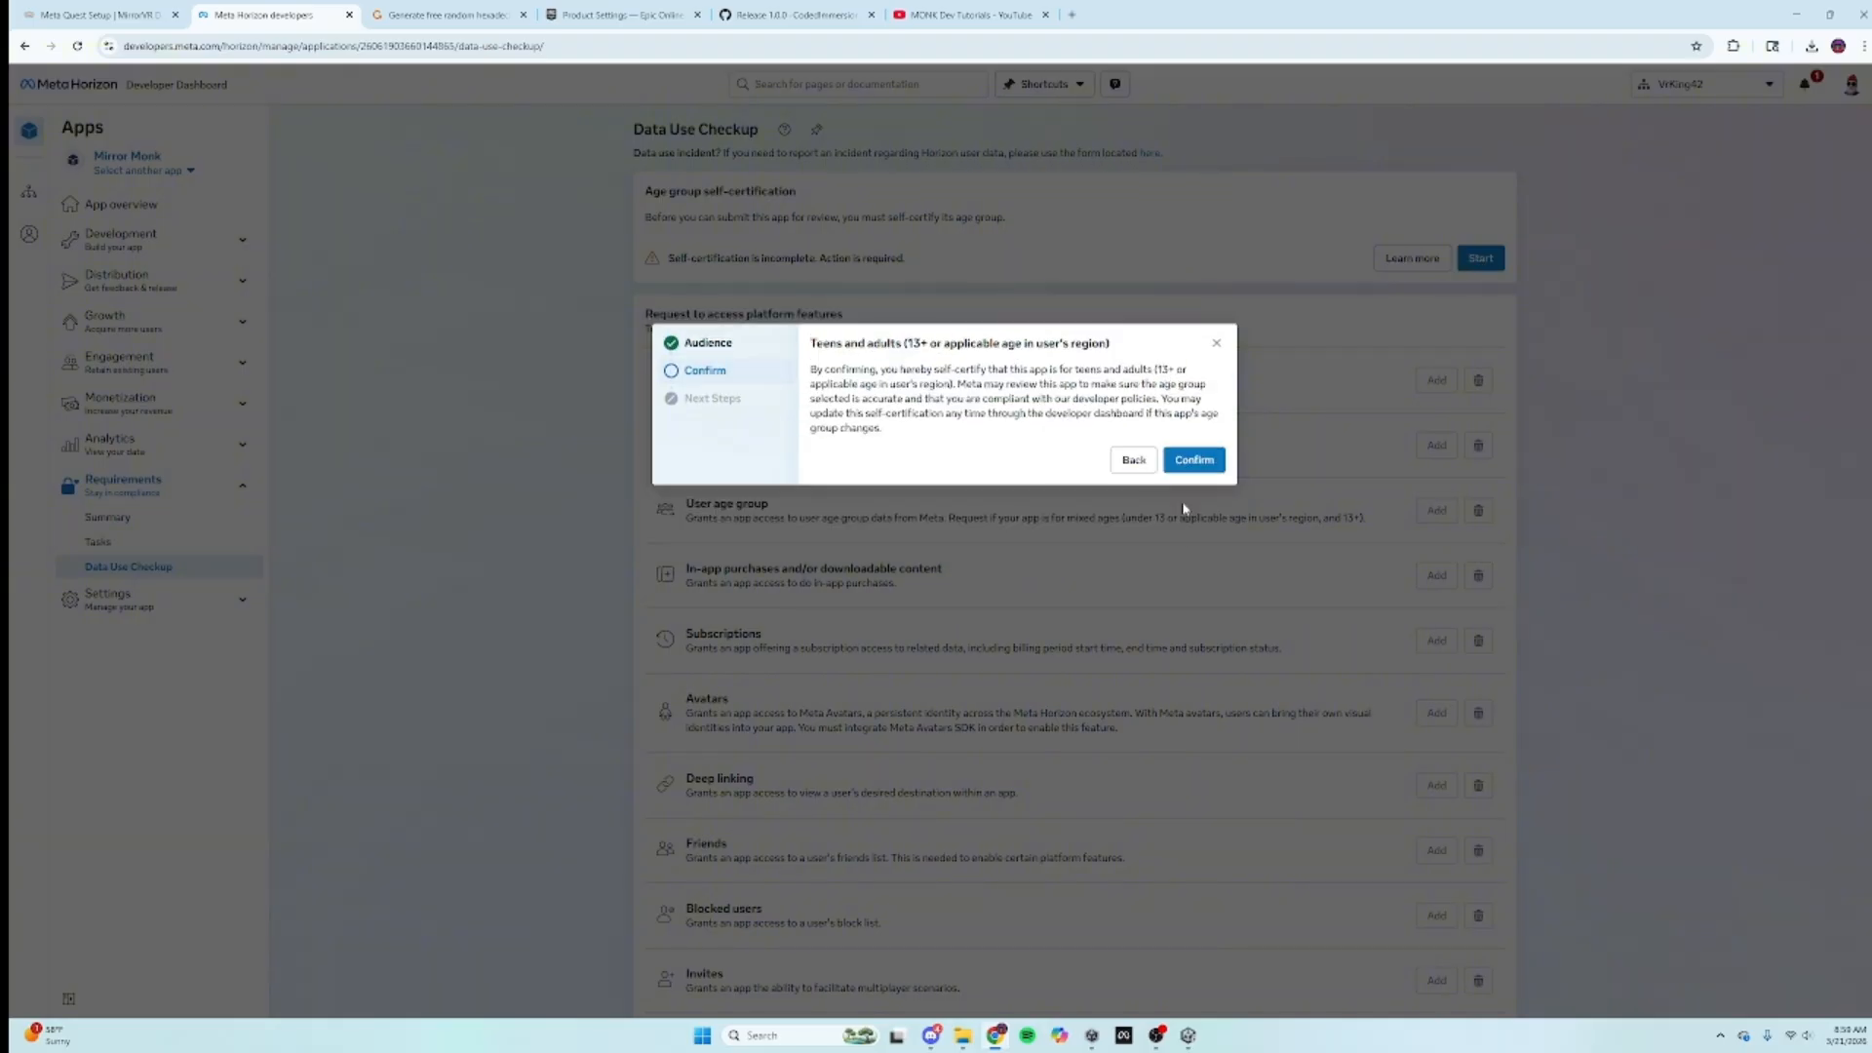
click(1193, 459)
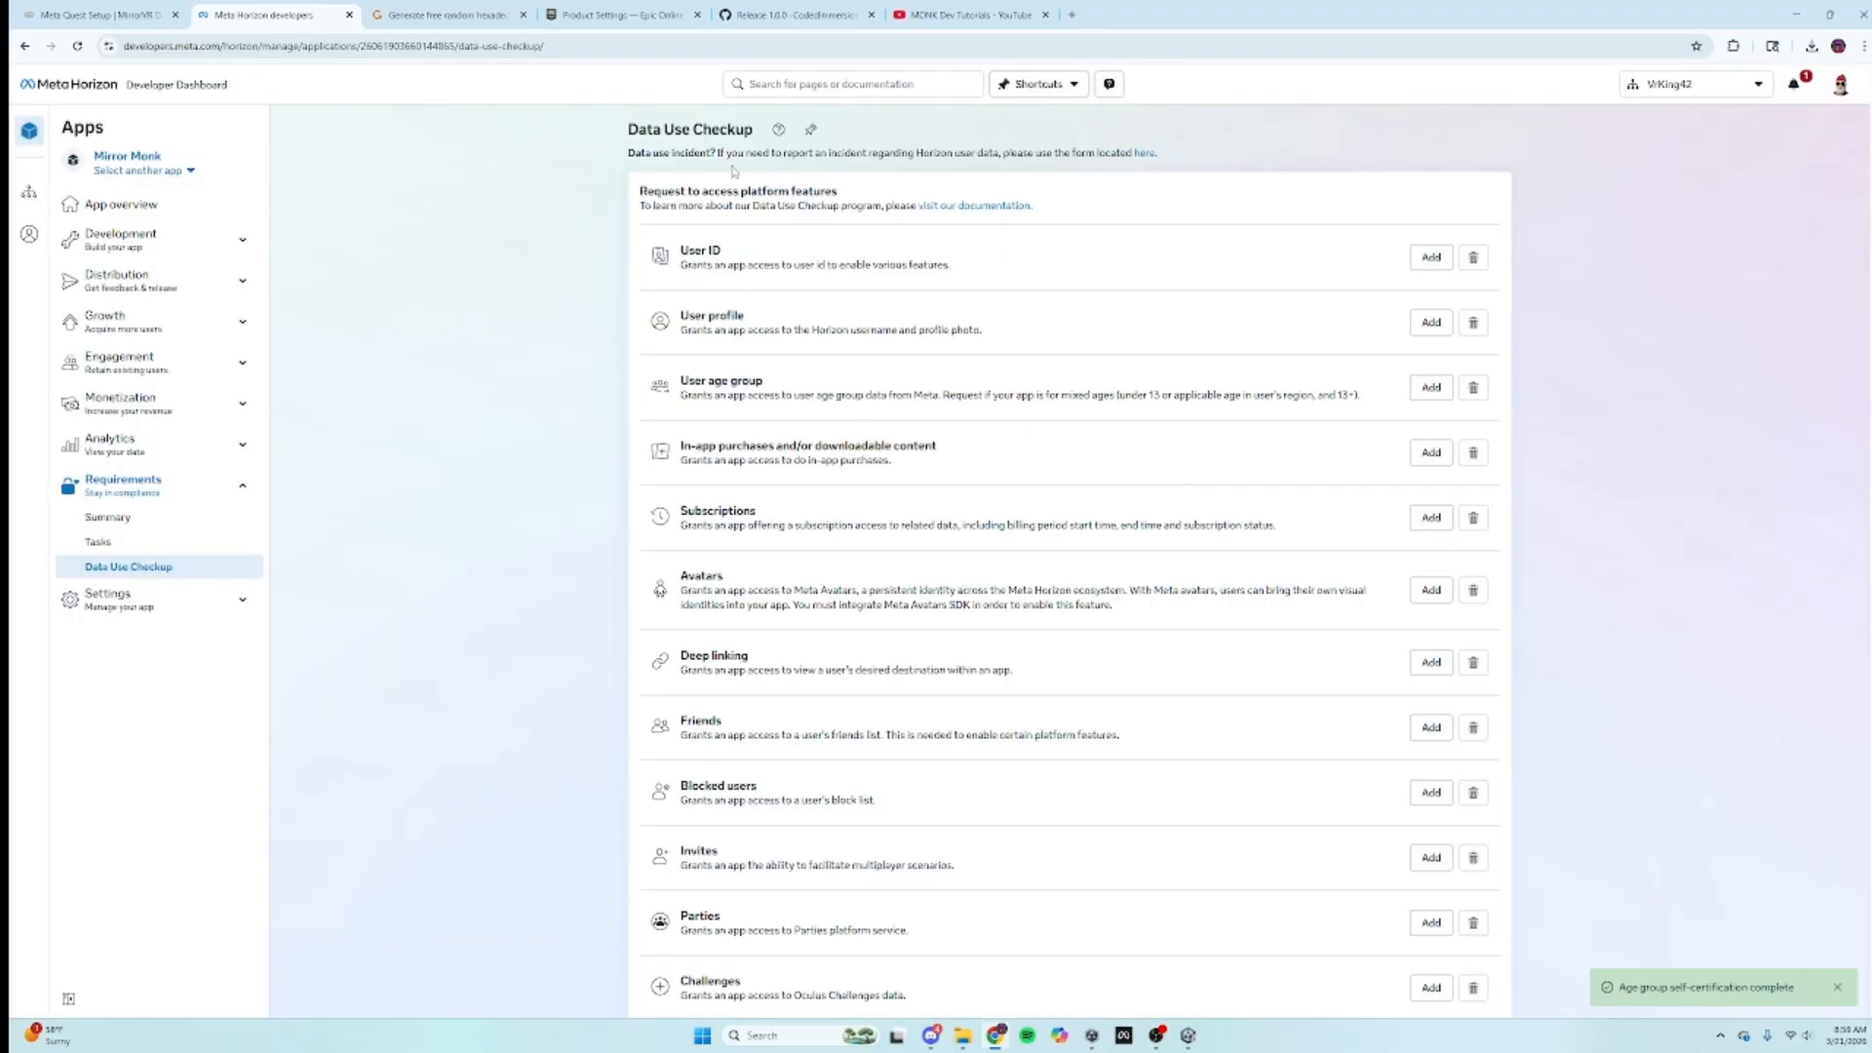
click(162, 6)
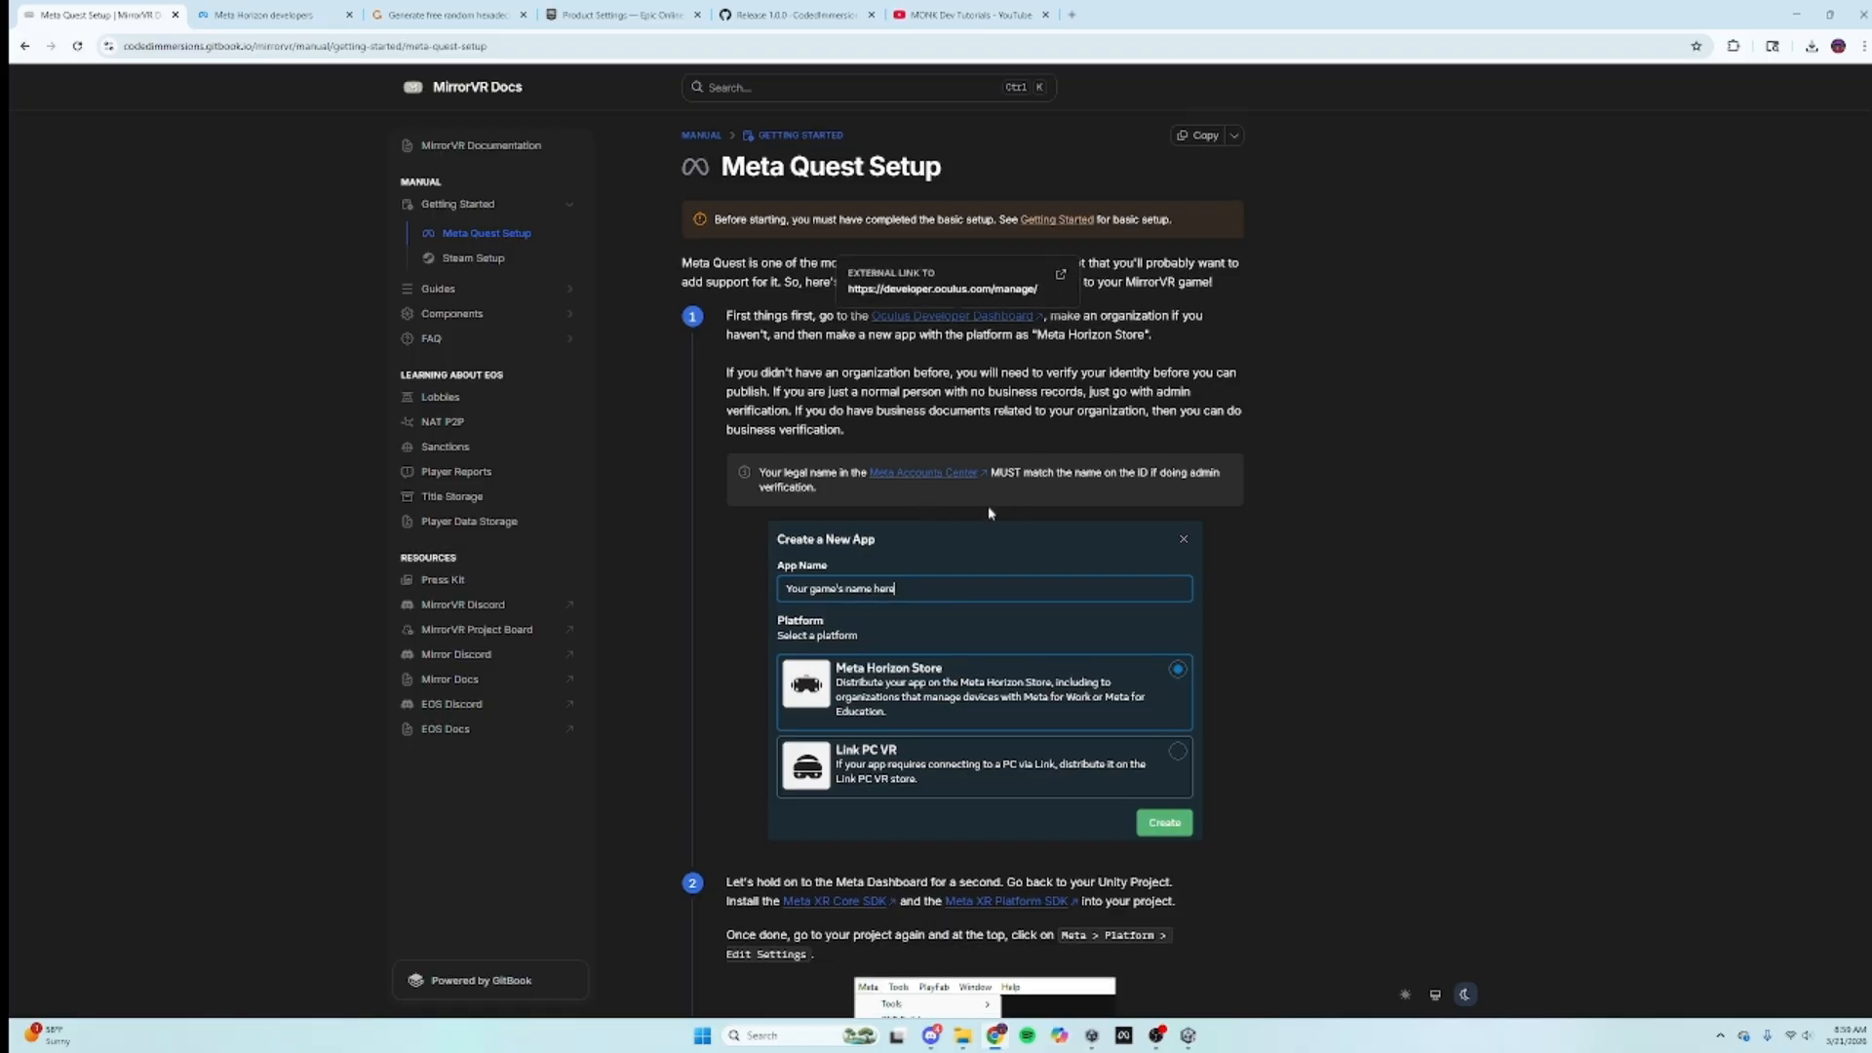
Step: Open the Meta XR Core SDK Asset Store page from the docs and add it to My Assets
scroll(926, 507, down, 5)
scroll(957, 498, up, 1)
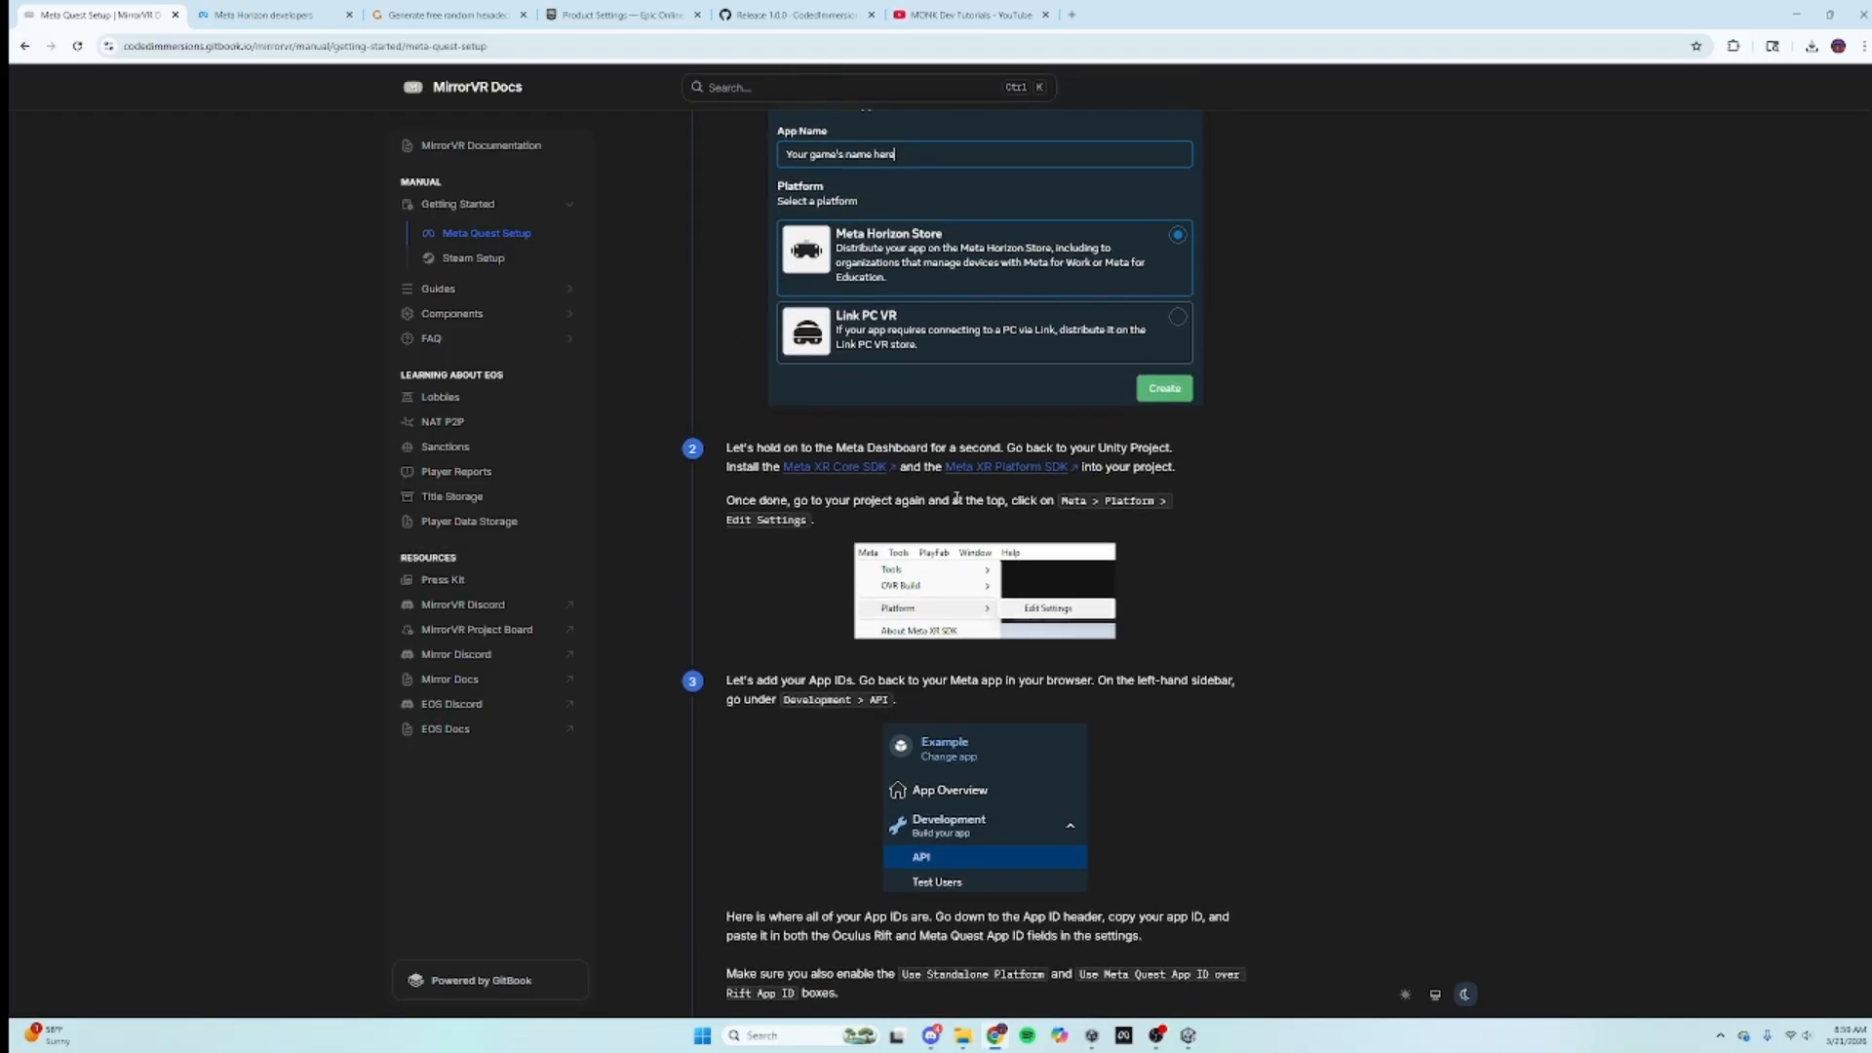
scroll(926, 468, up, 2)
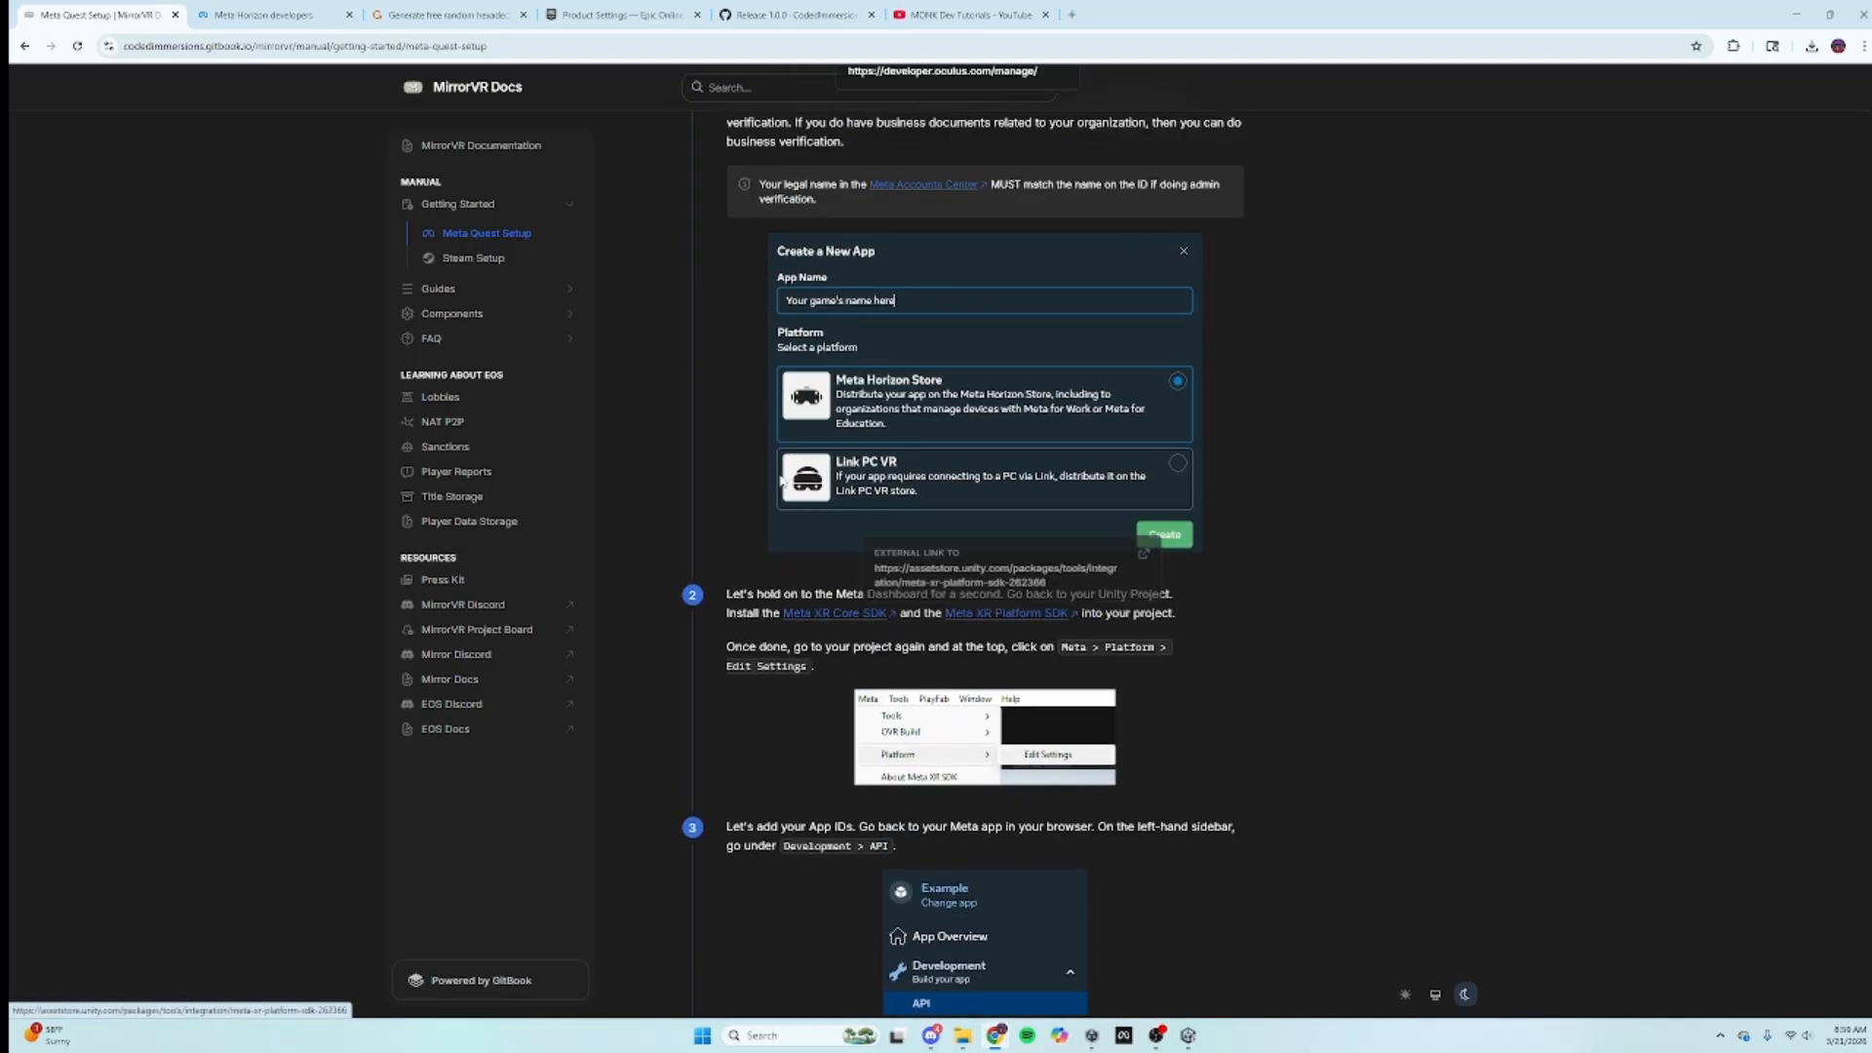
click(838, 613)
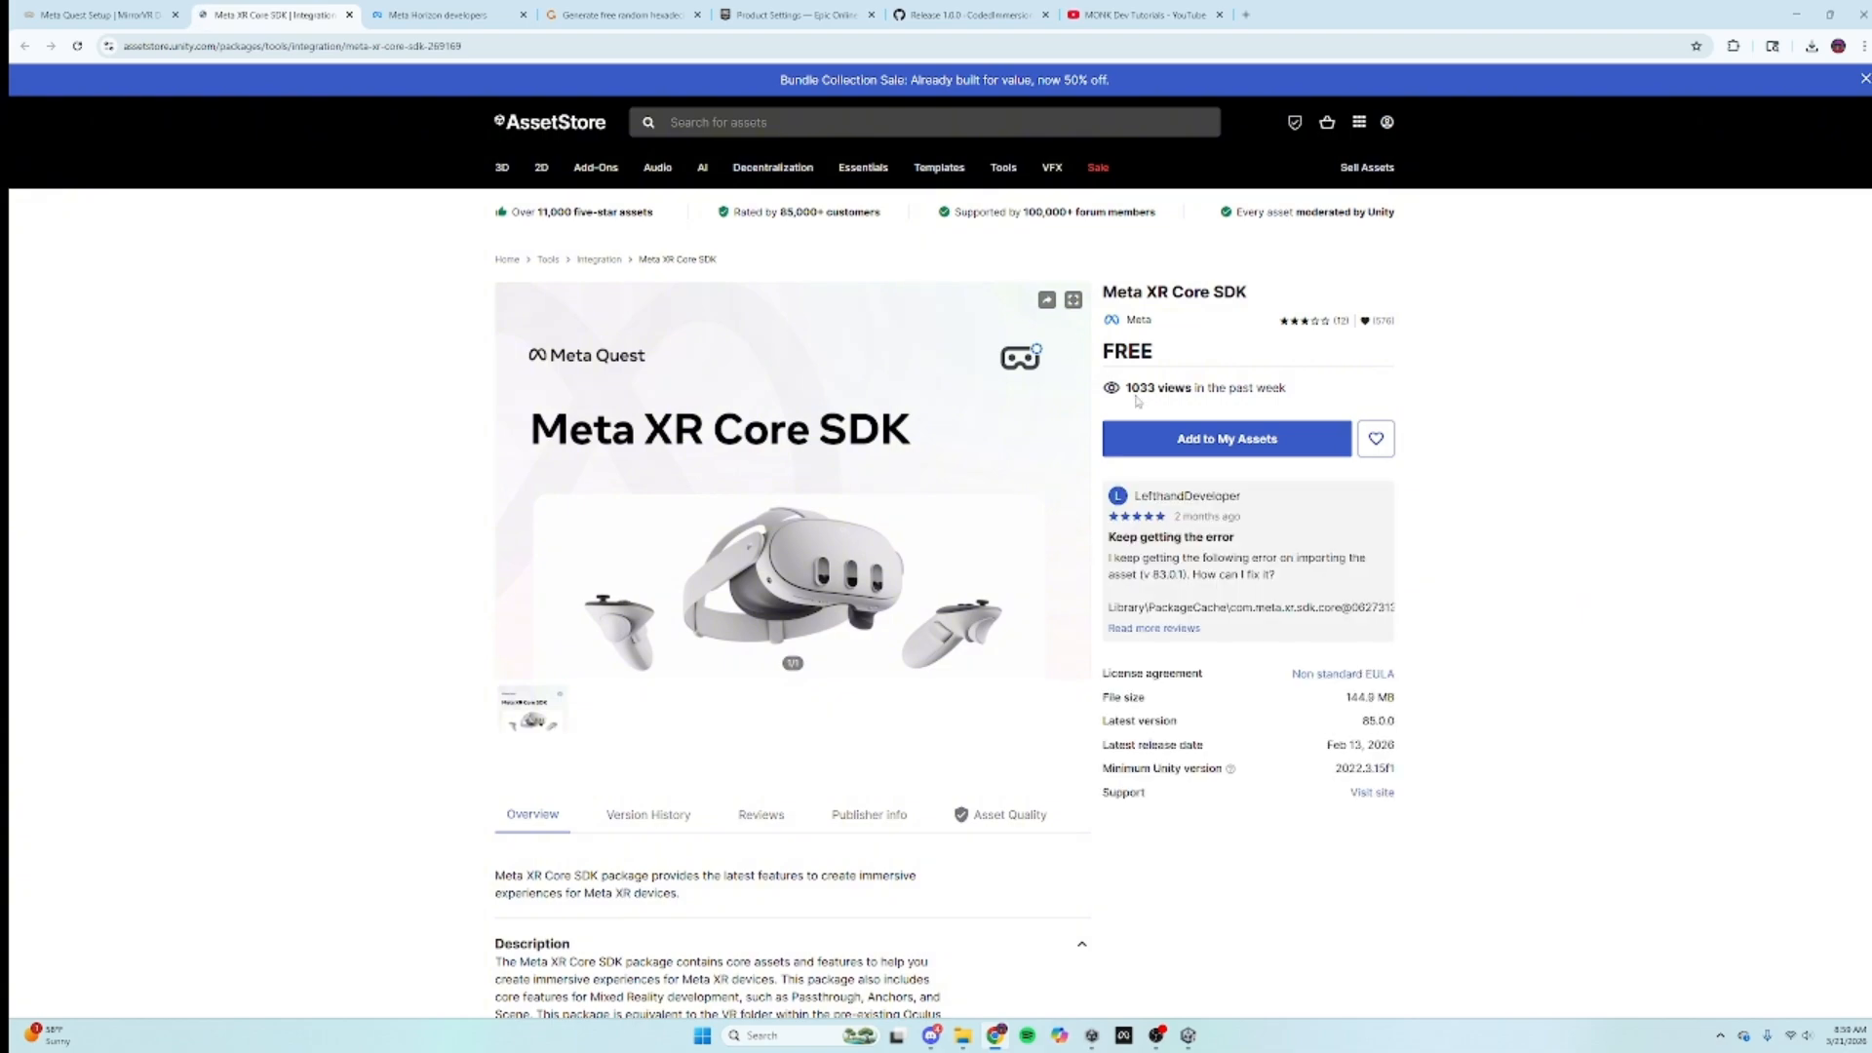
click(1212, 440)
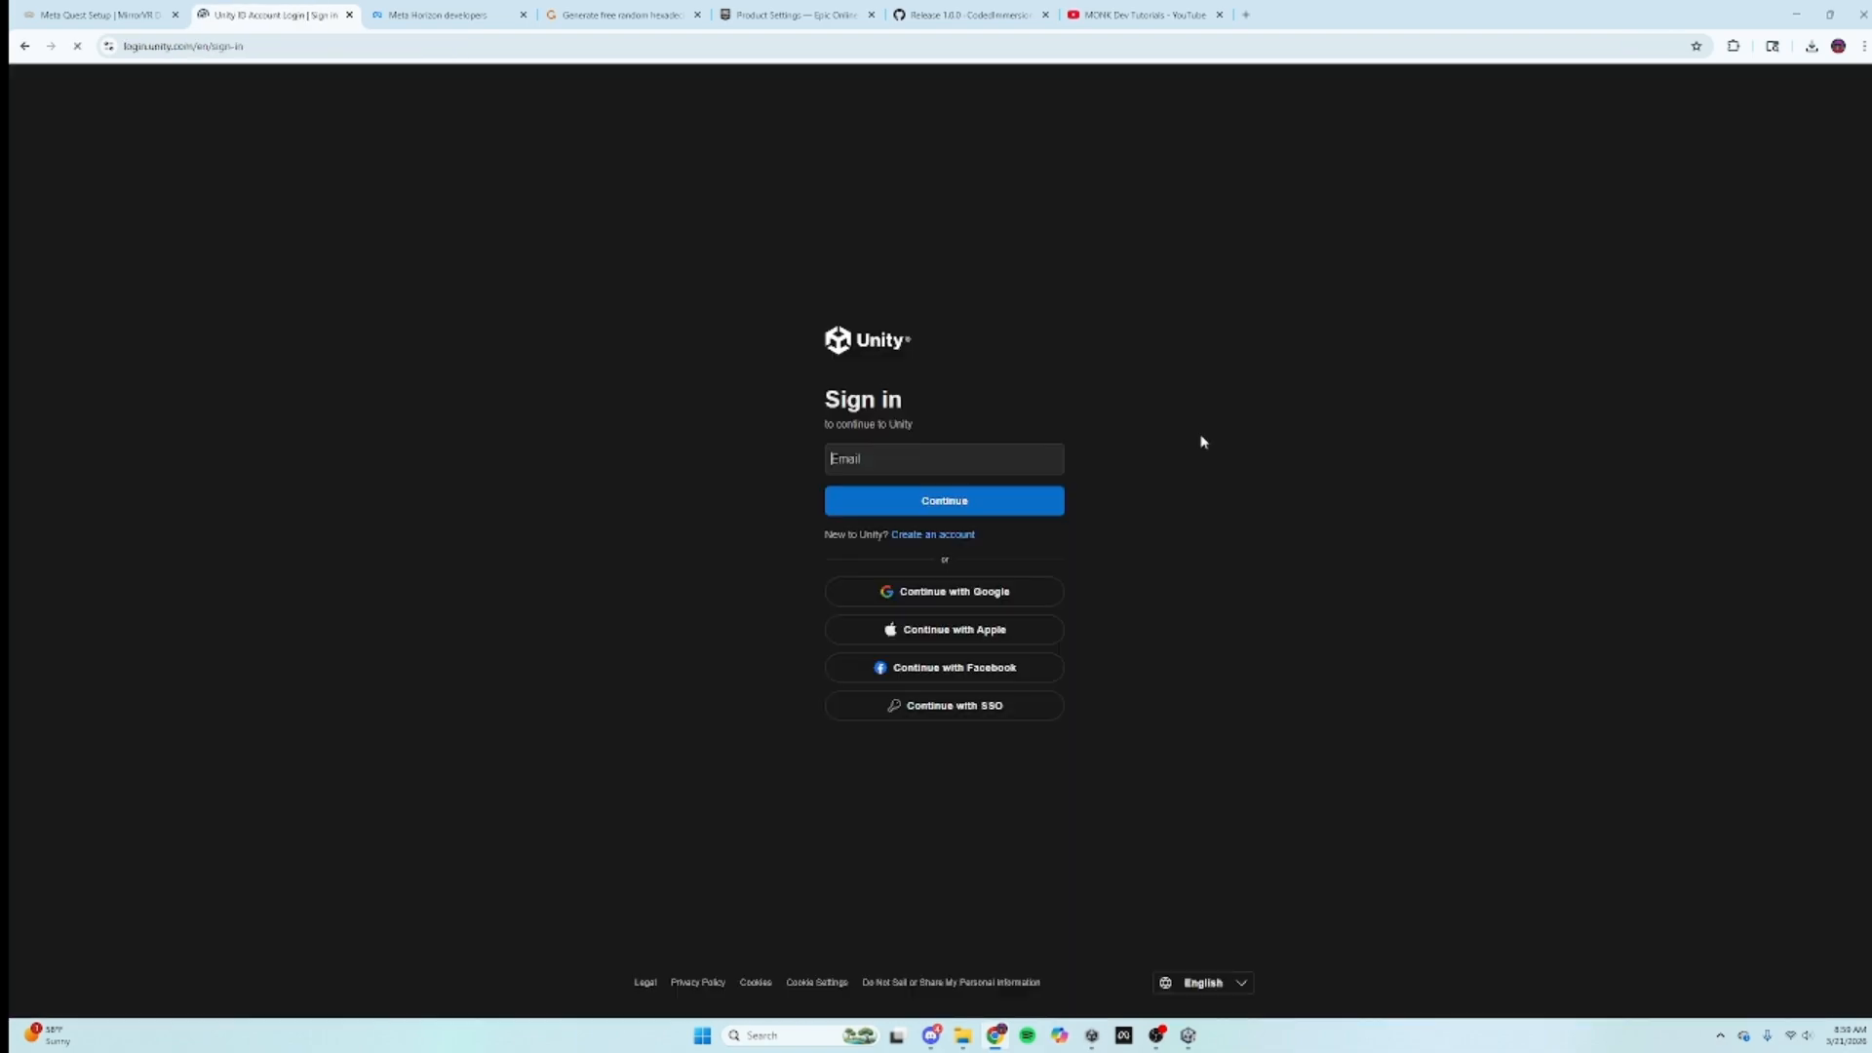
Step: Sign in to Unity with a Google account and open the SDK in the Unity Editor
click(990, 592)
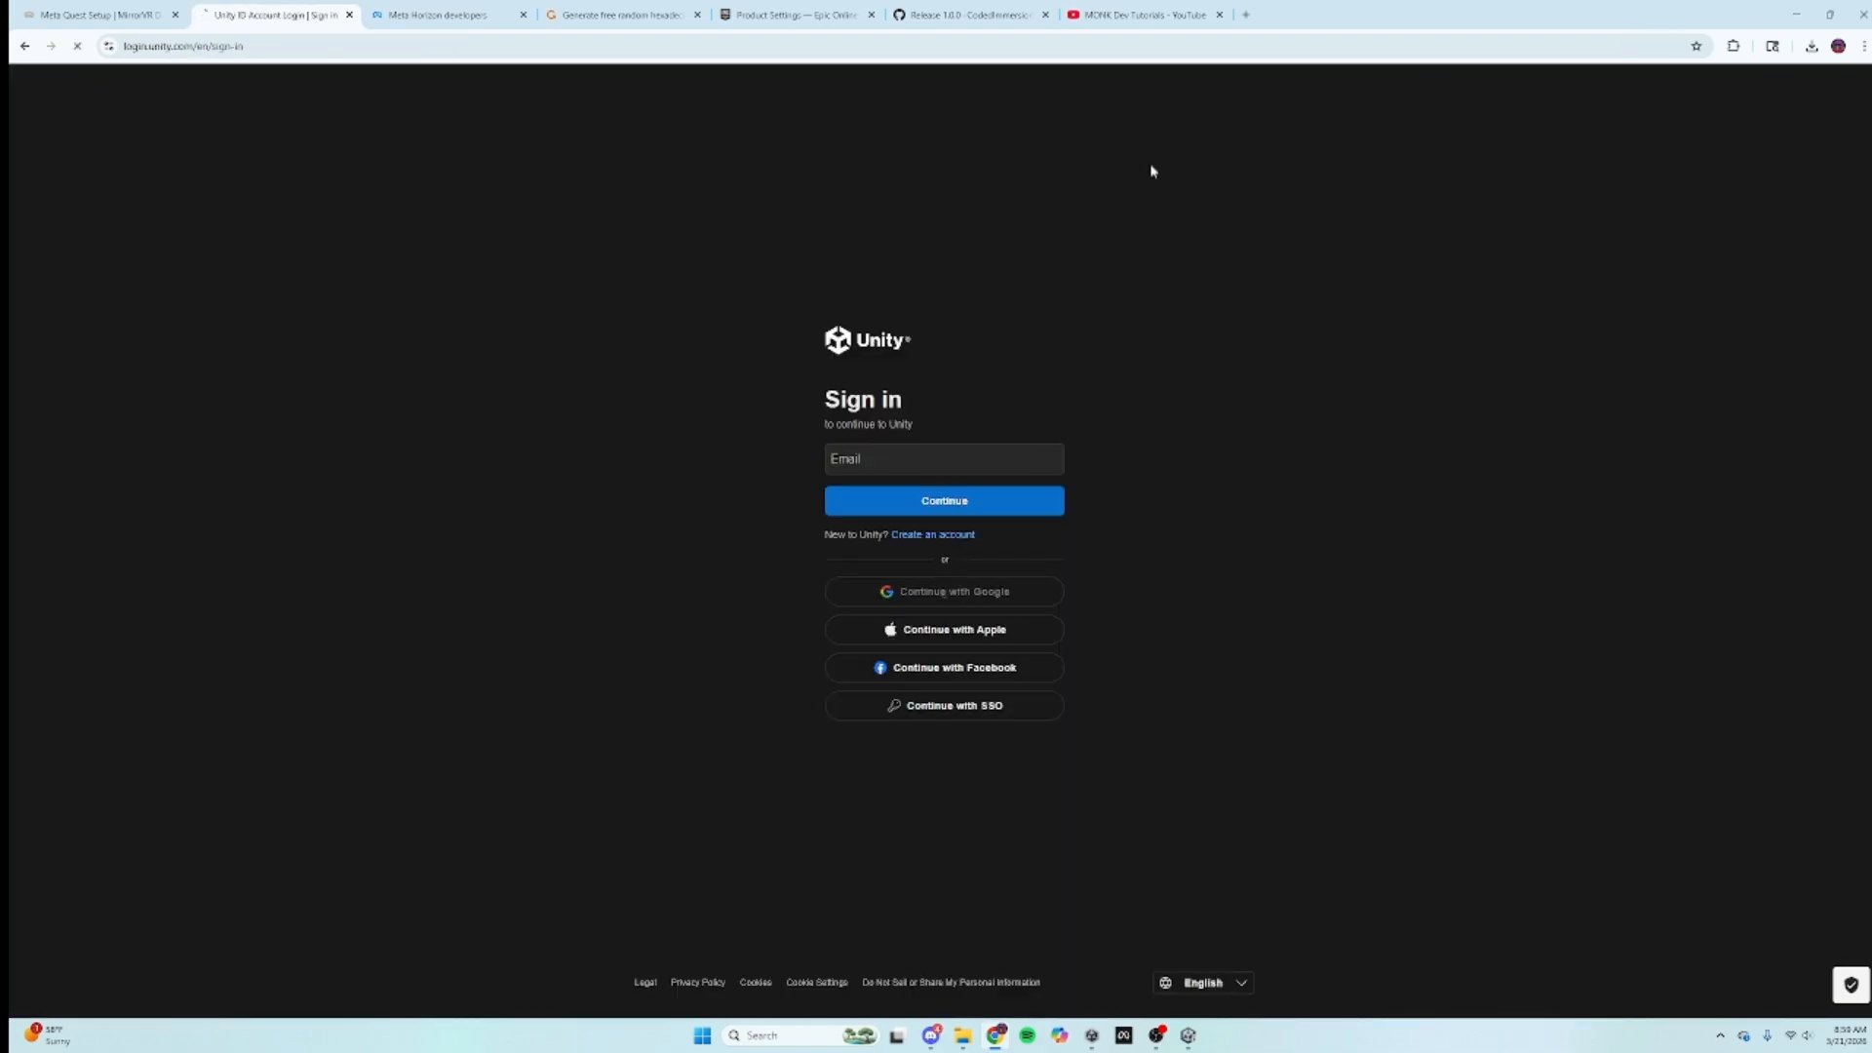
click(973, 476)
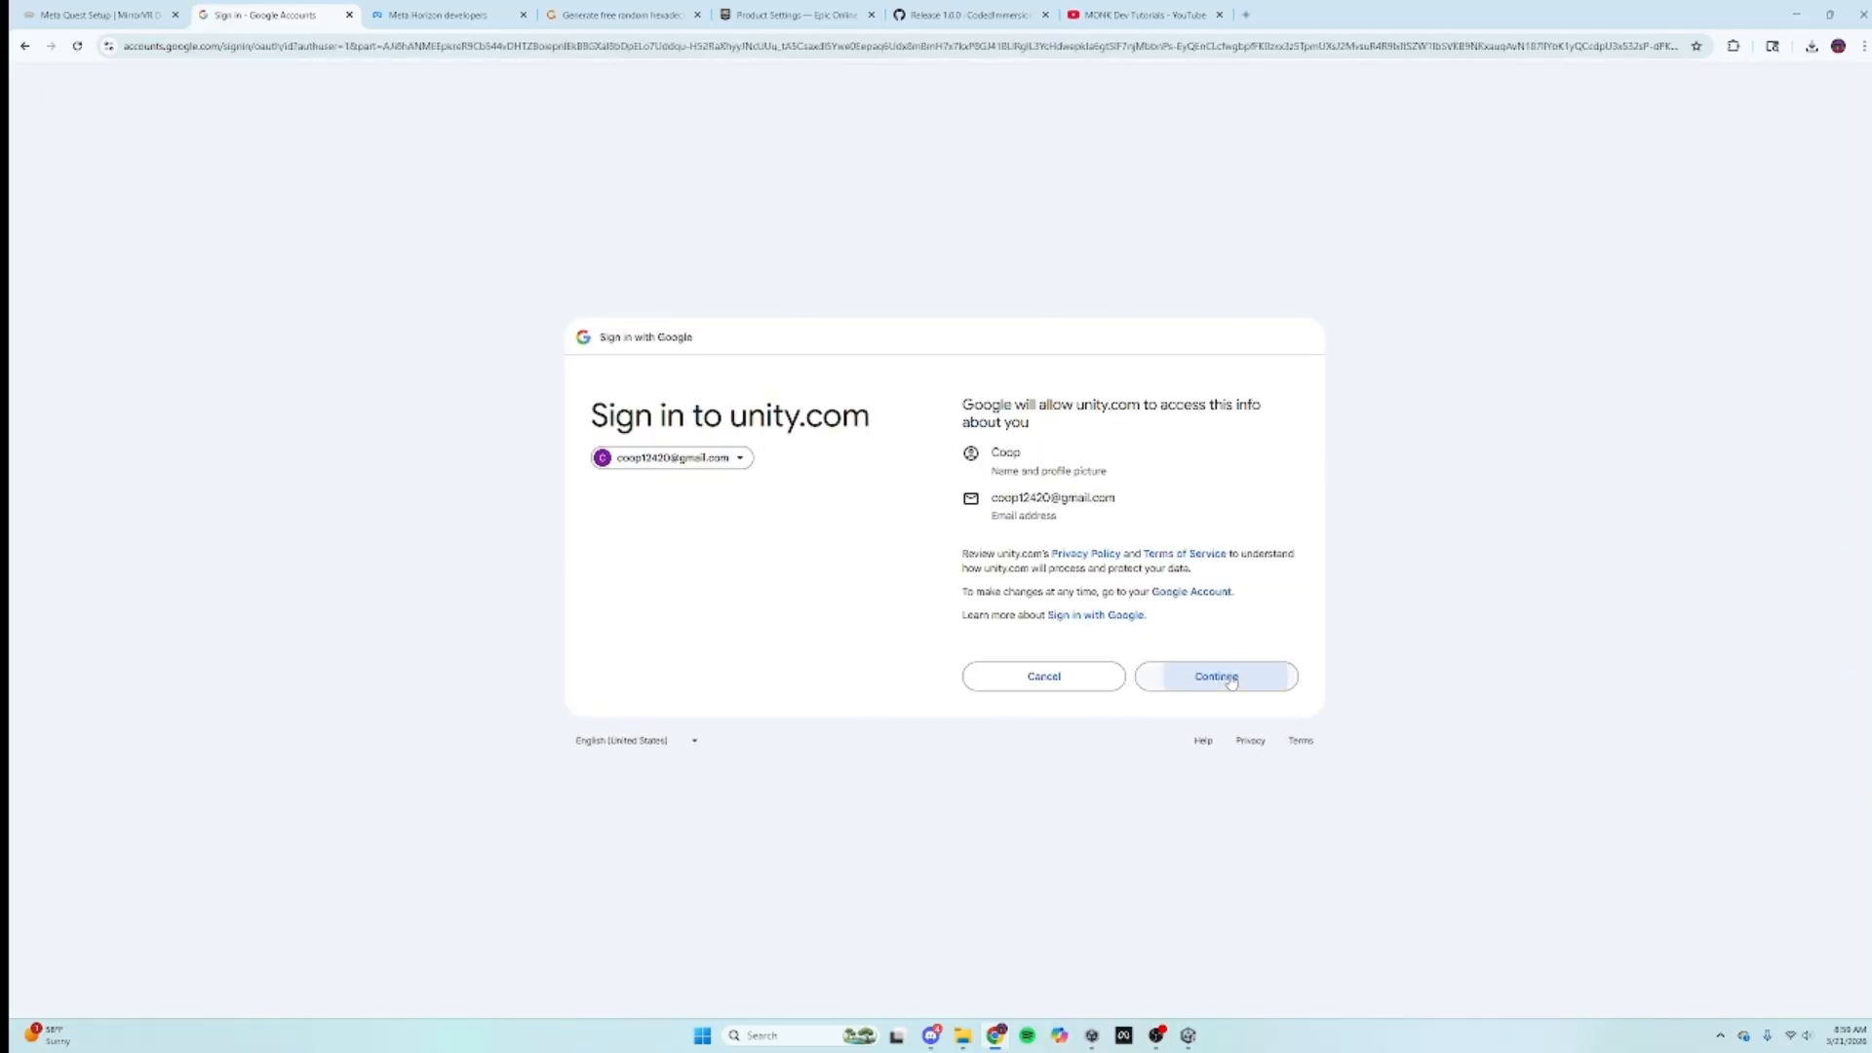
click(1219, 677)
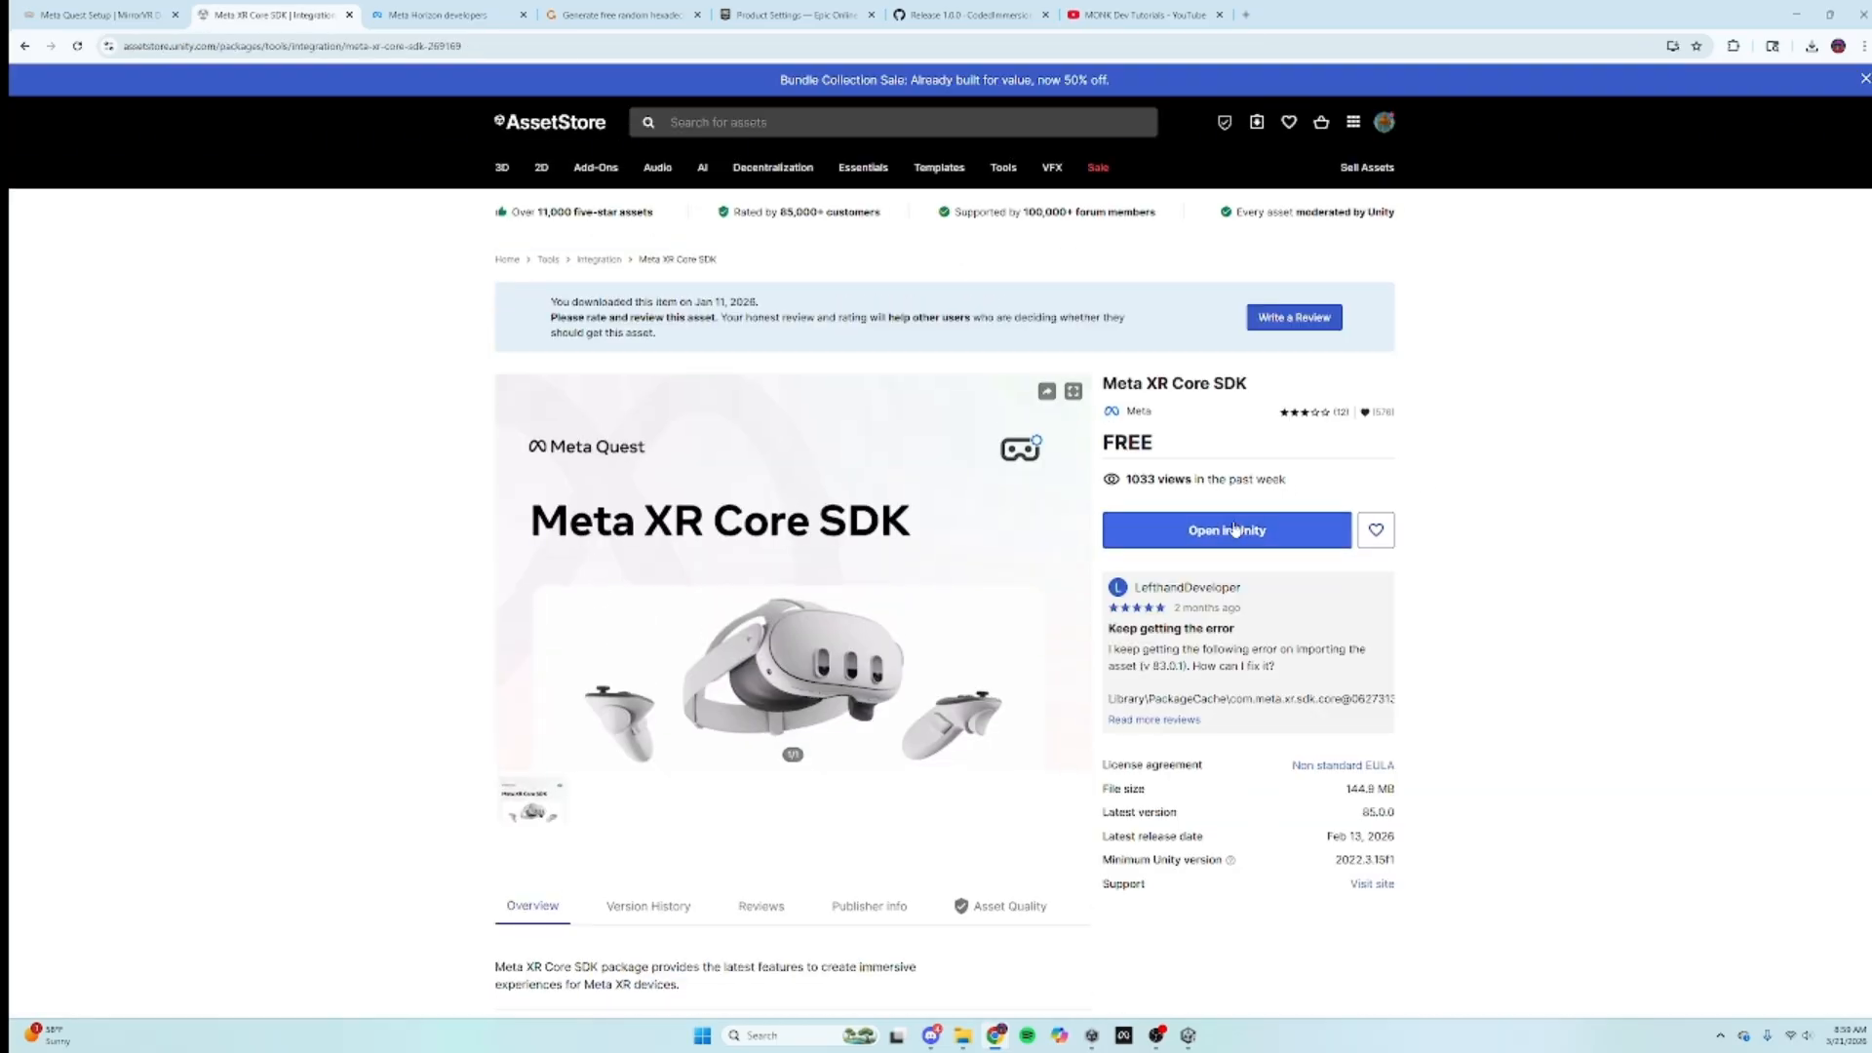
click(1234, 529)
click(1012, 181)
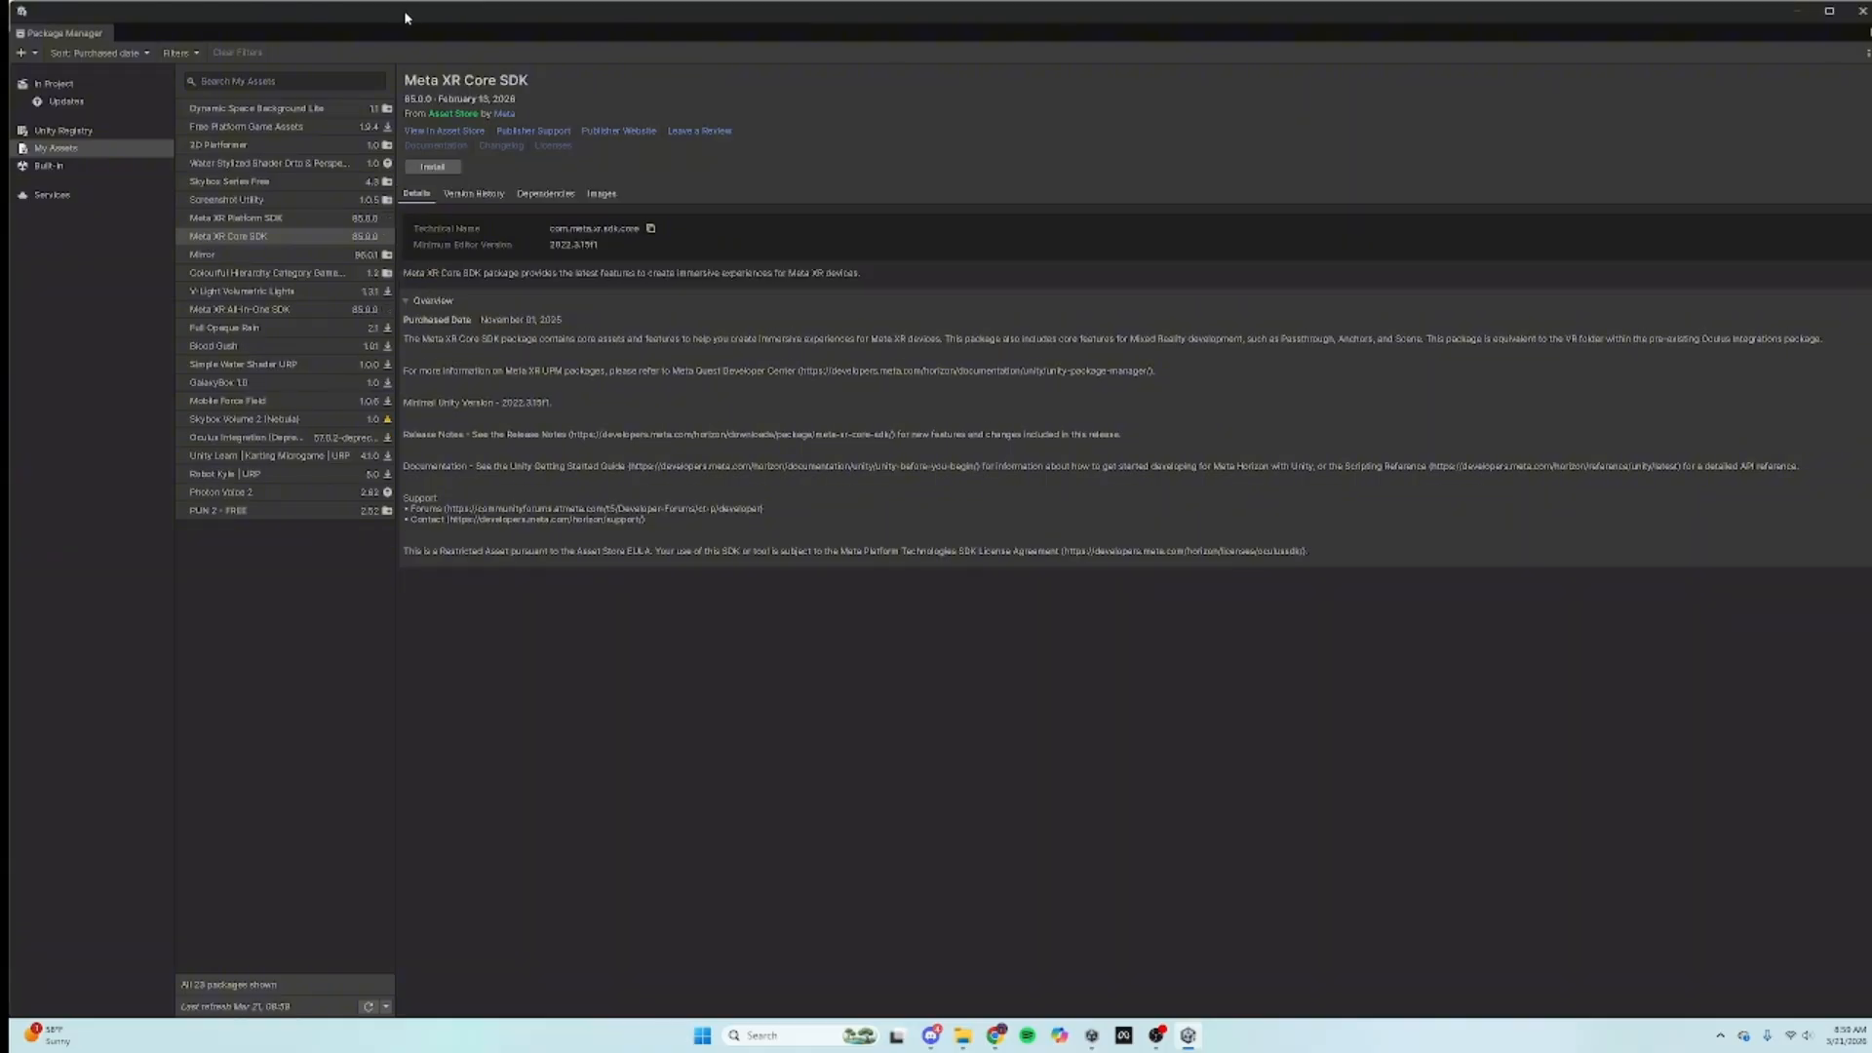
Step: Start installing Meta XR Core SDK and reposition the Package Manager window to uncover the Inspector
click(438, 165)
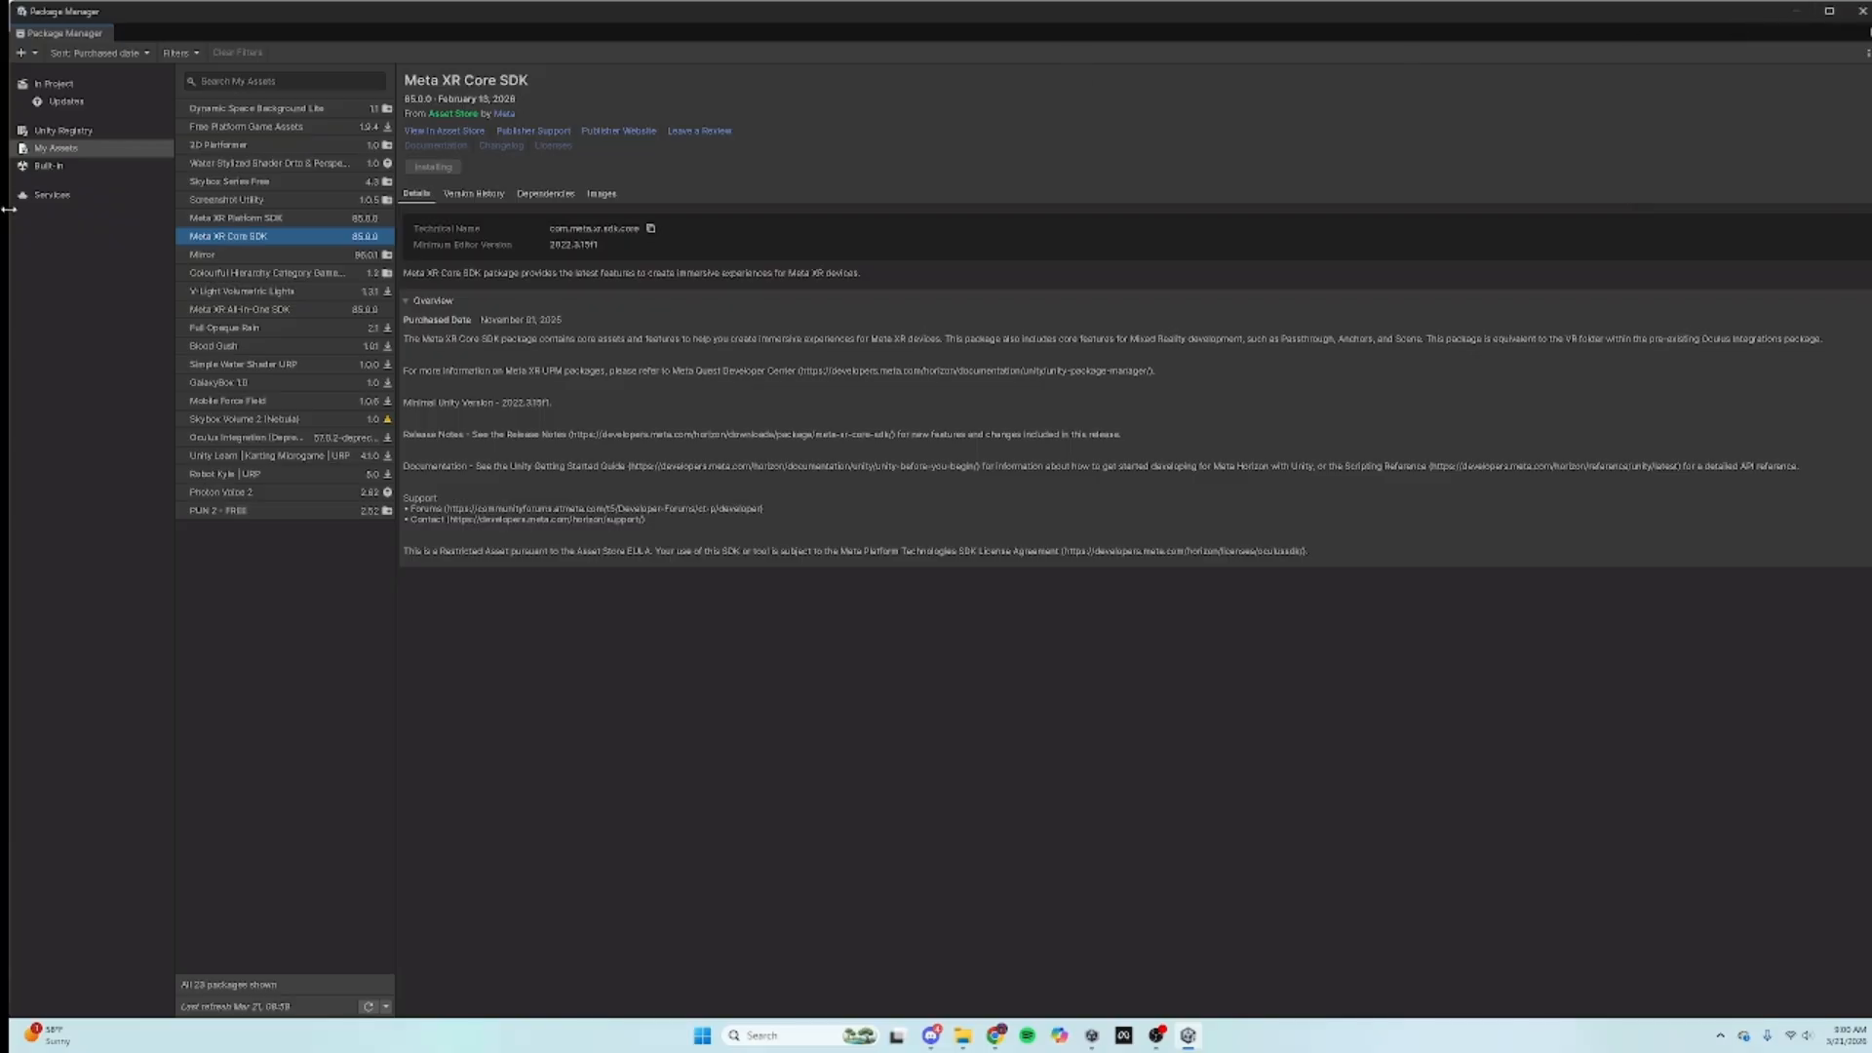
drag(10, 218, 1212, 312)
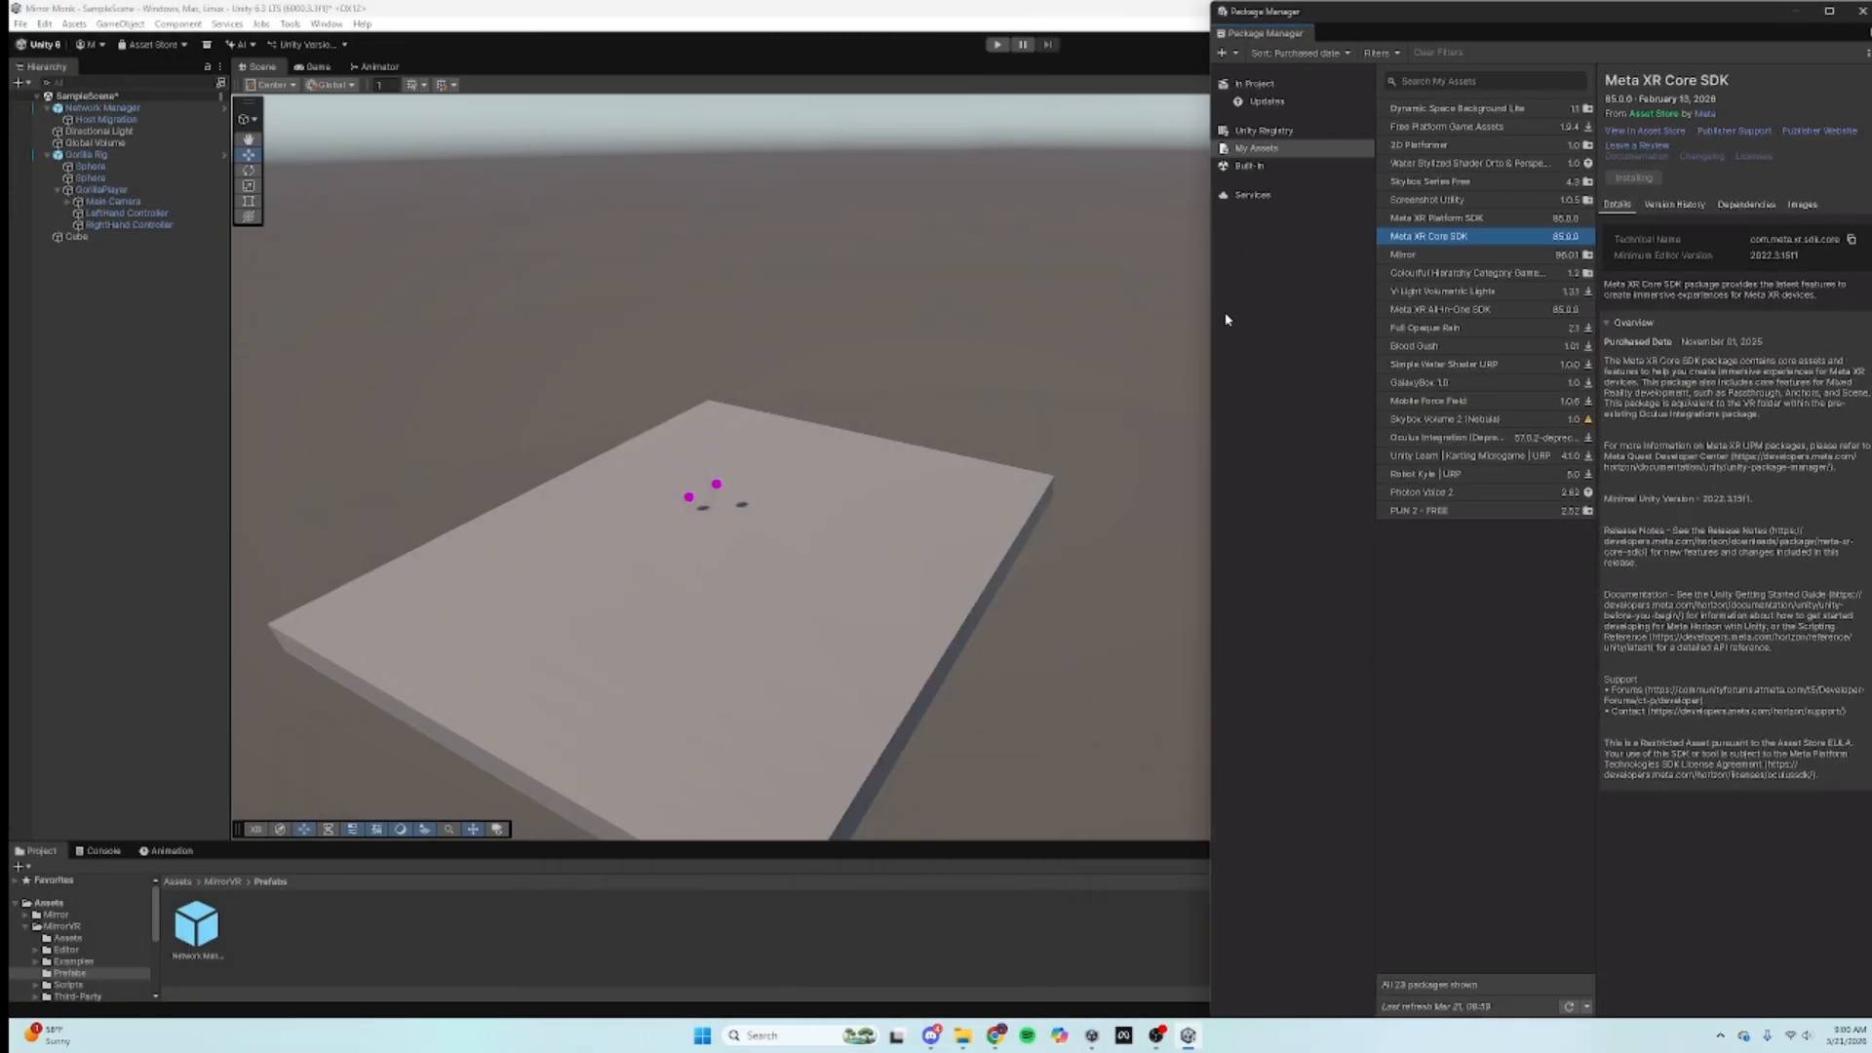
drag(1376, 19, 1393, 260)
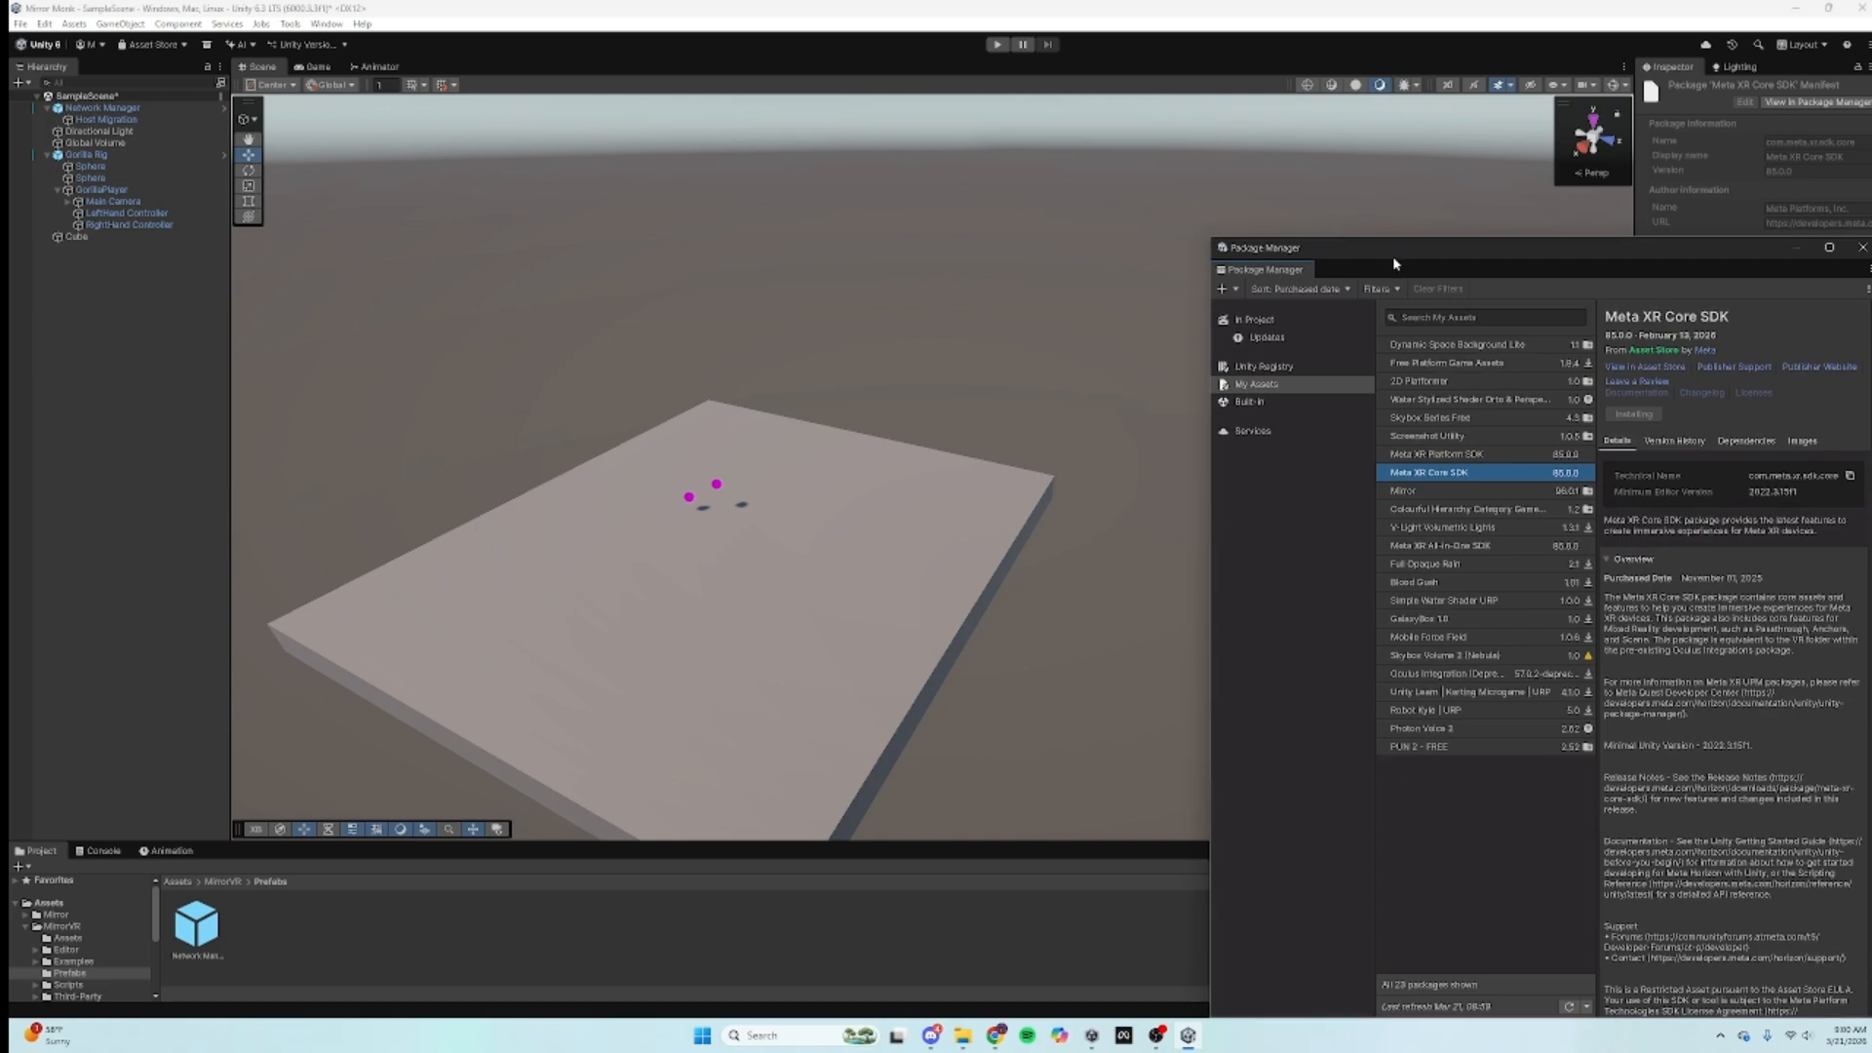
Step: Open the Meta XR Platform SDK Asset Store page from the docs and send it to Unity
click(993, 1037)
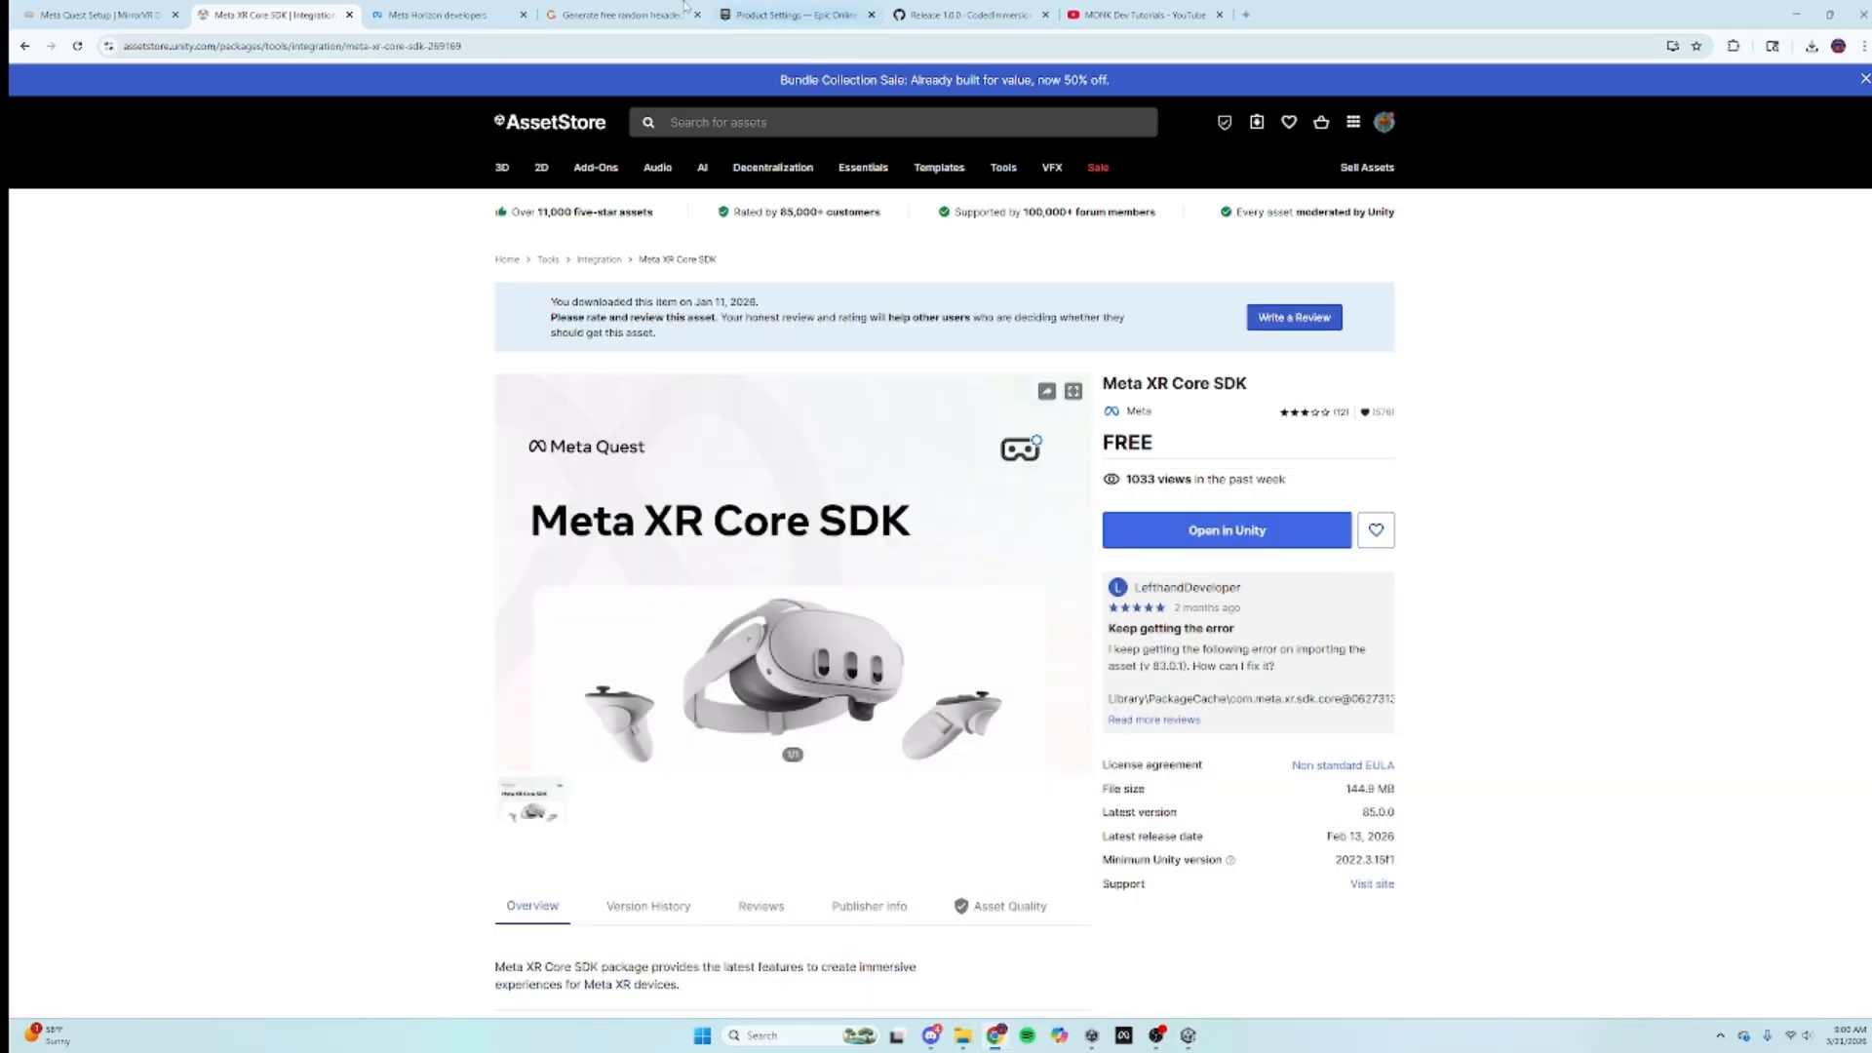
click(98, 15)
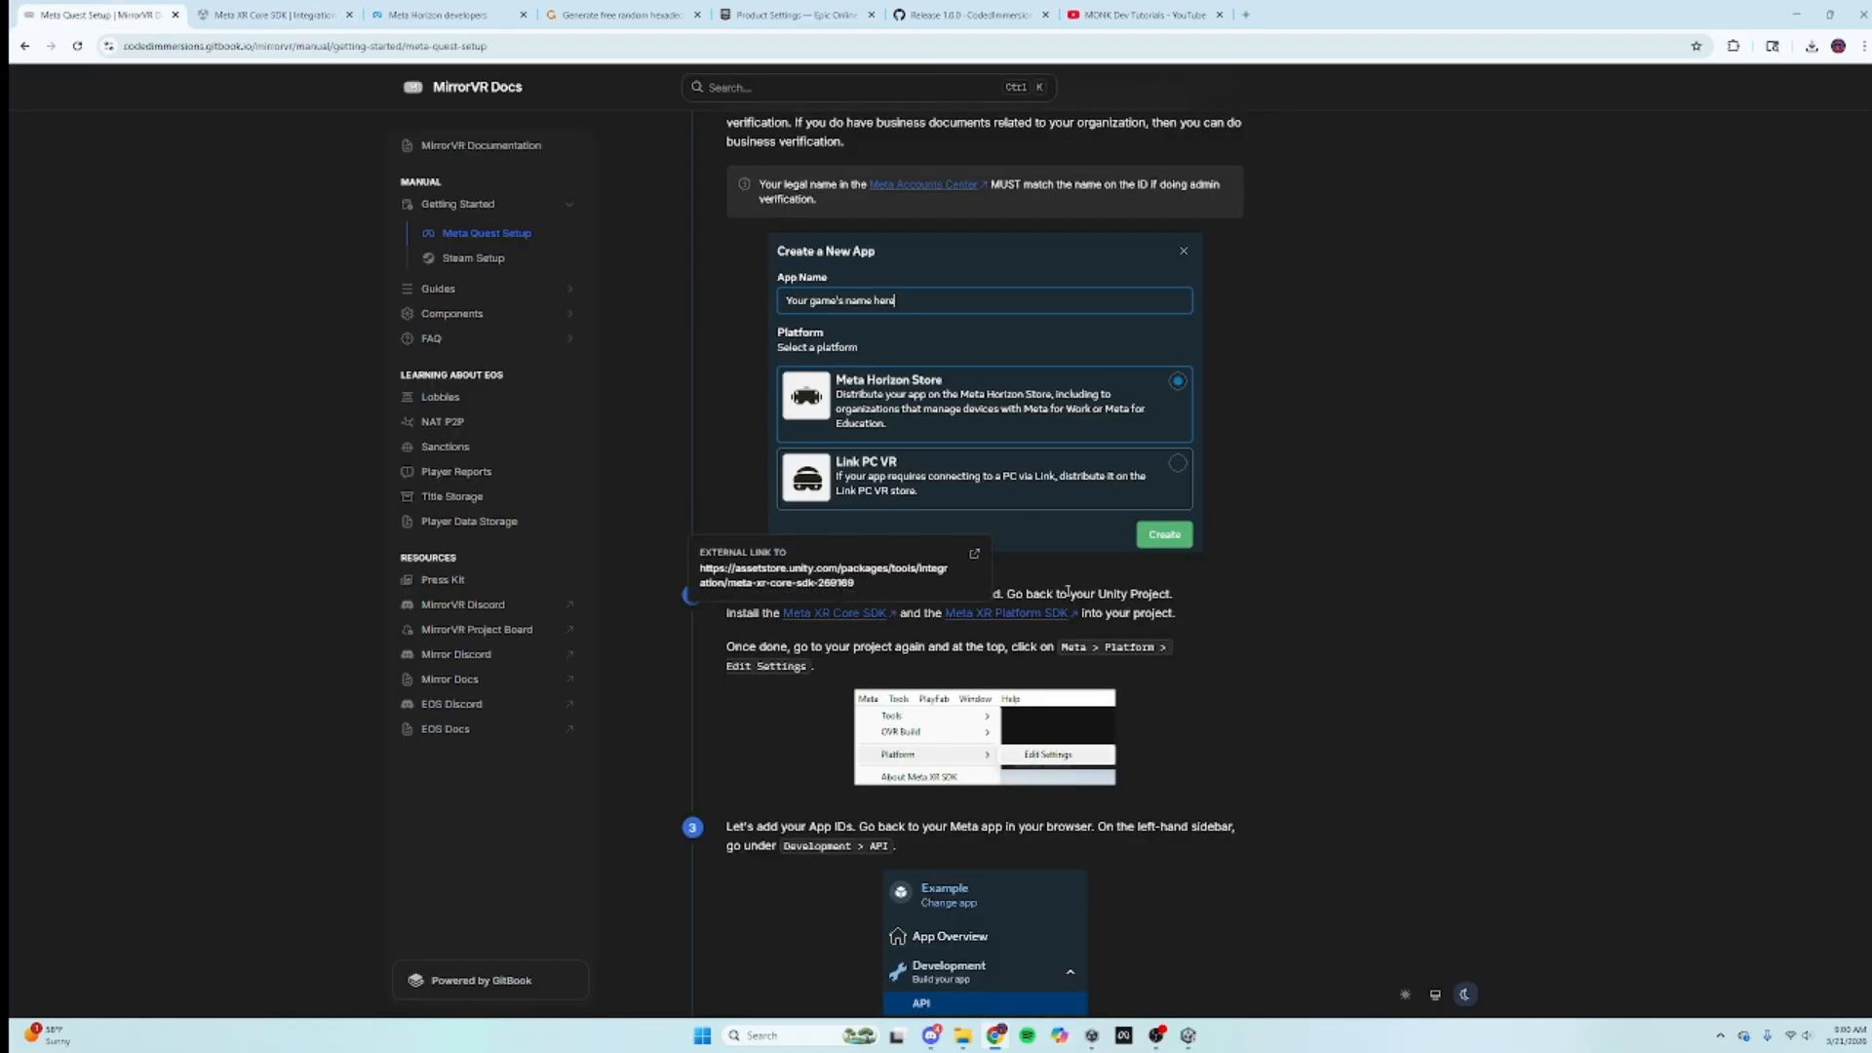
click(993, 616)
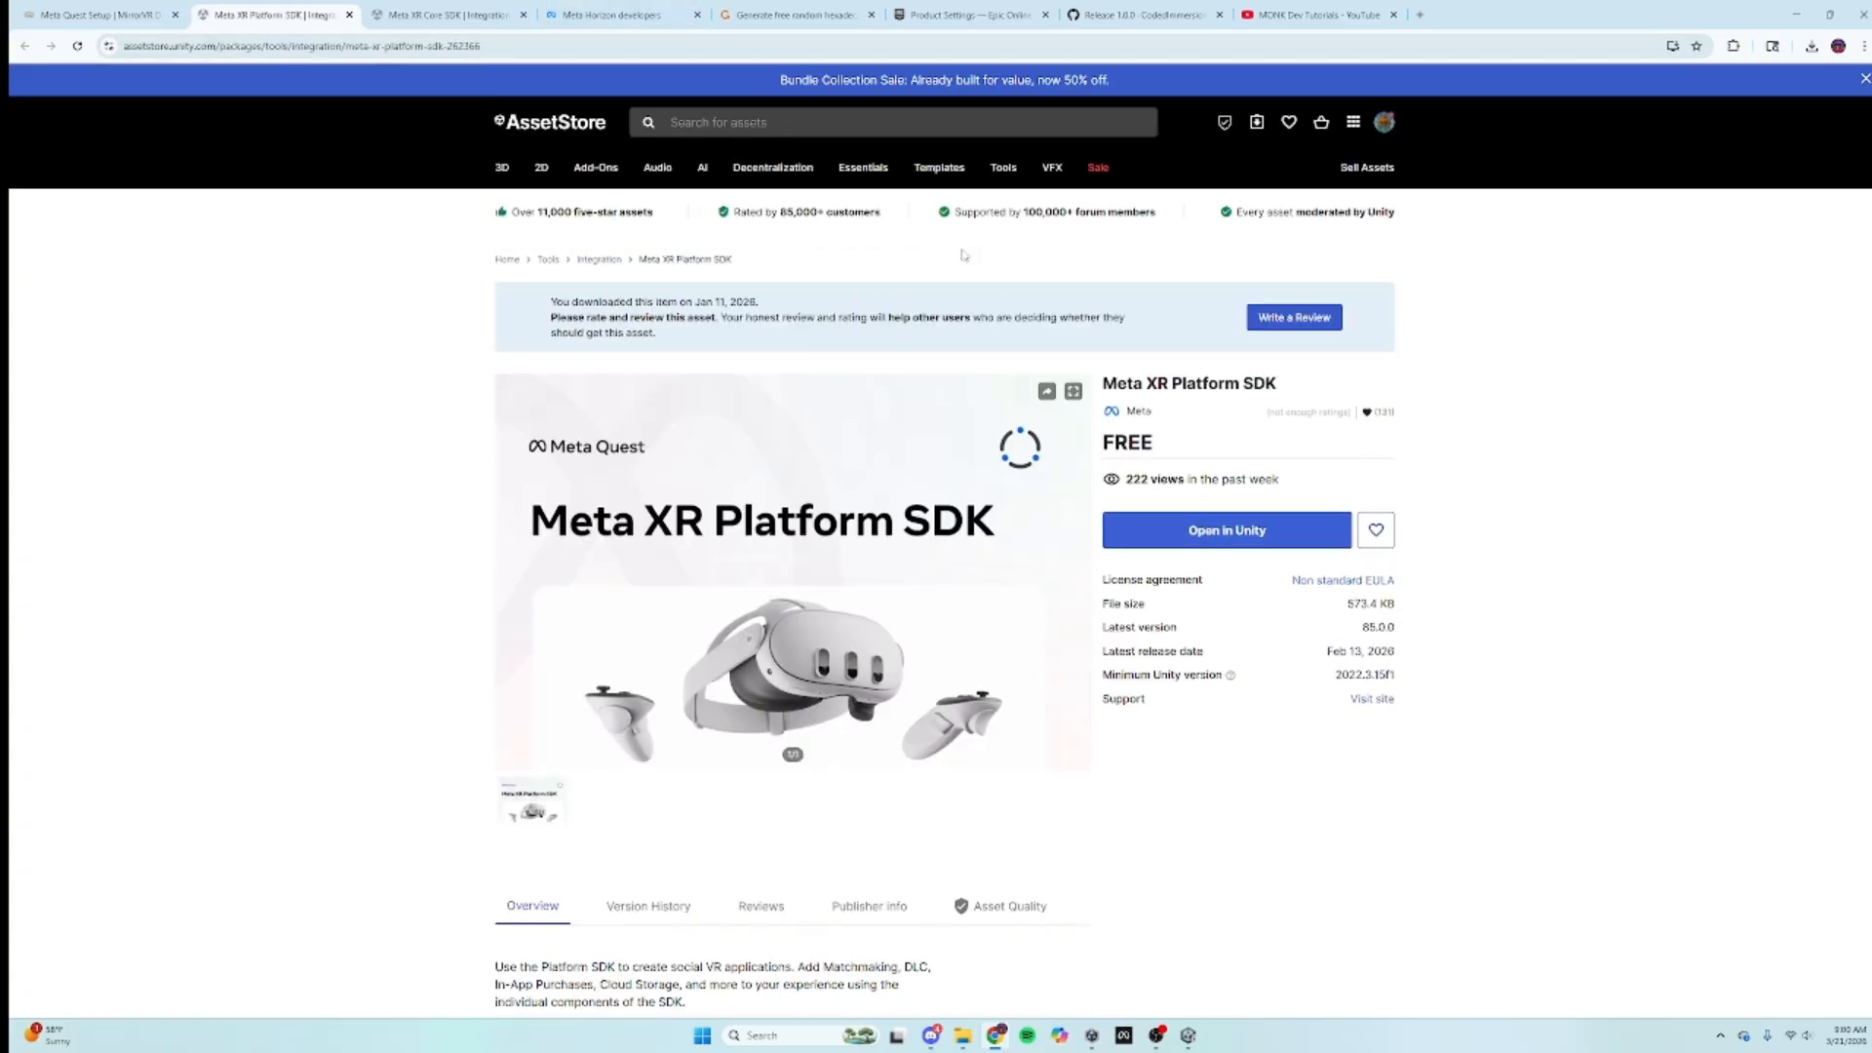
click(1188, 1036)
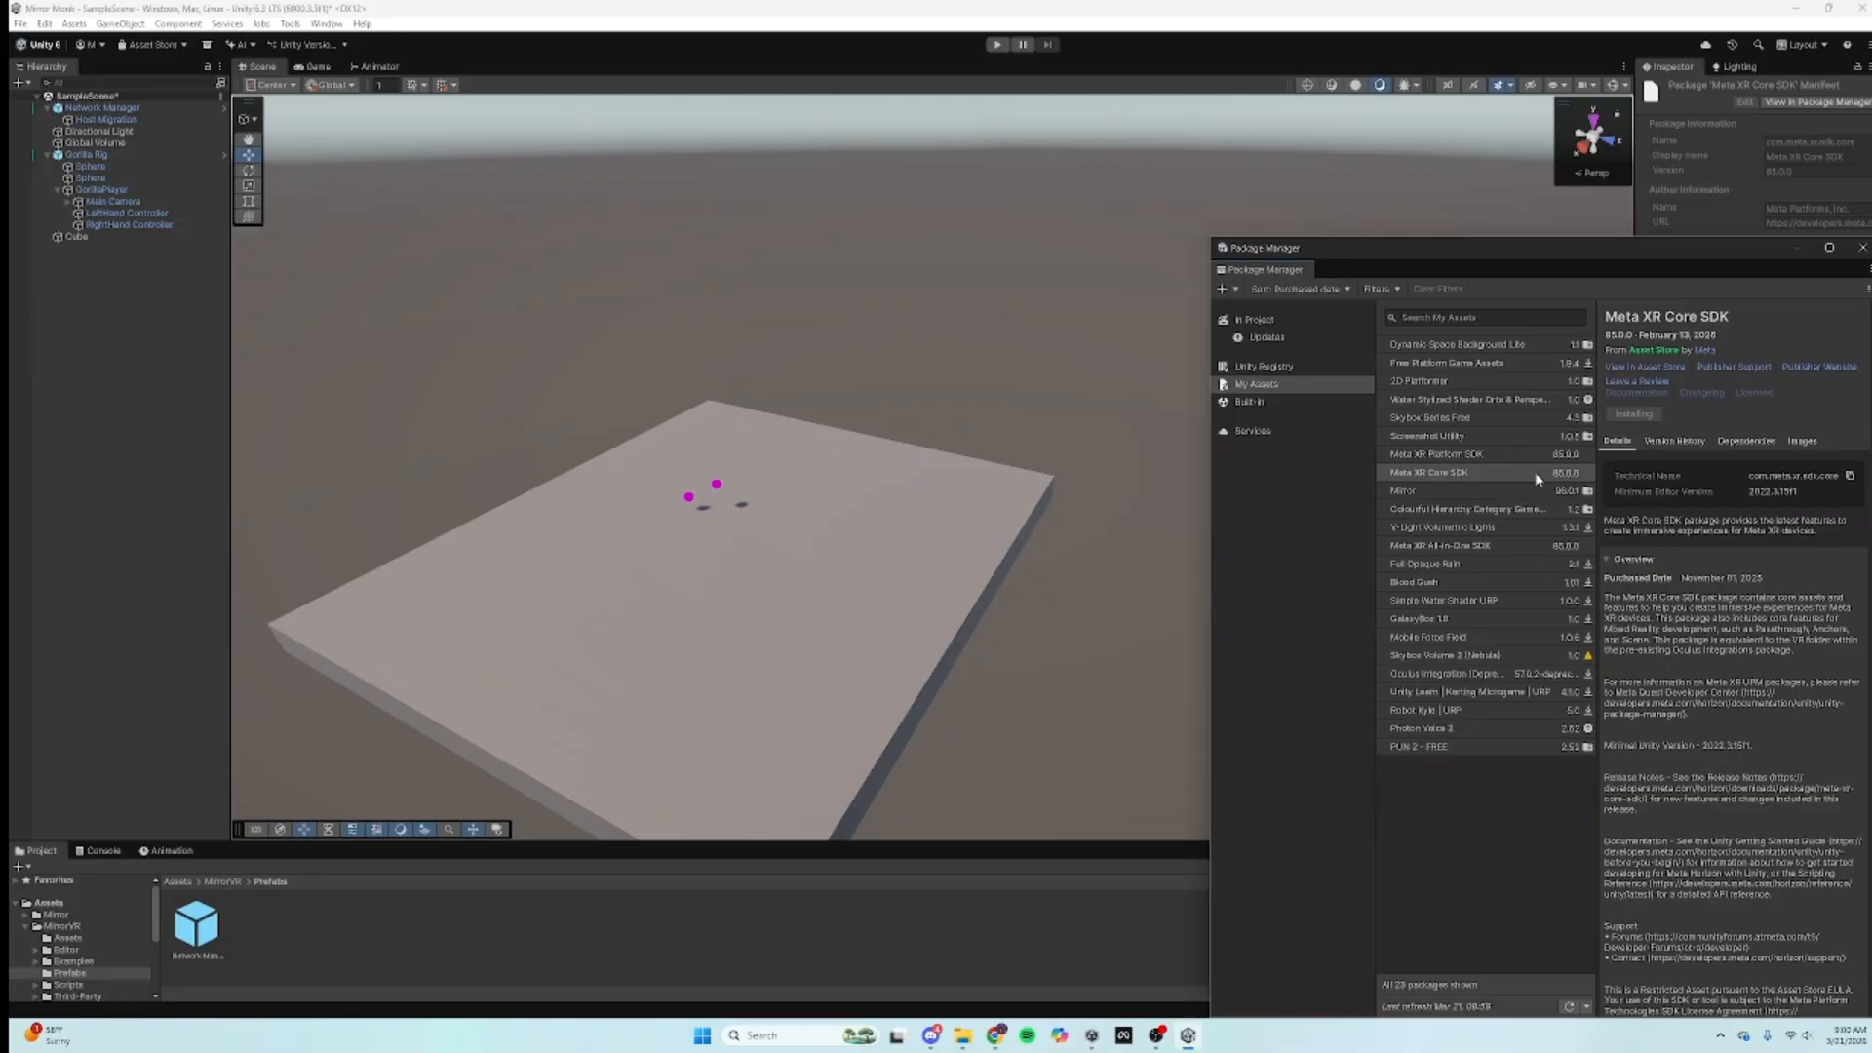
drag(1518, 242, 920, 201)
click(846, 434)
click(851, 416)
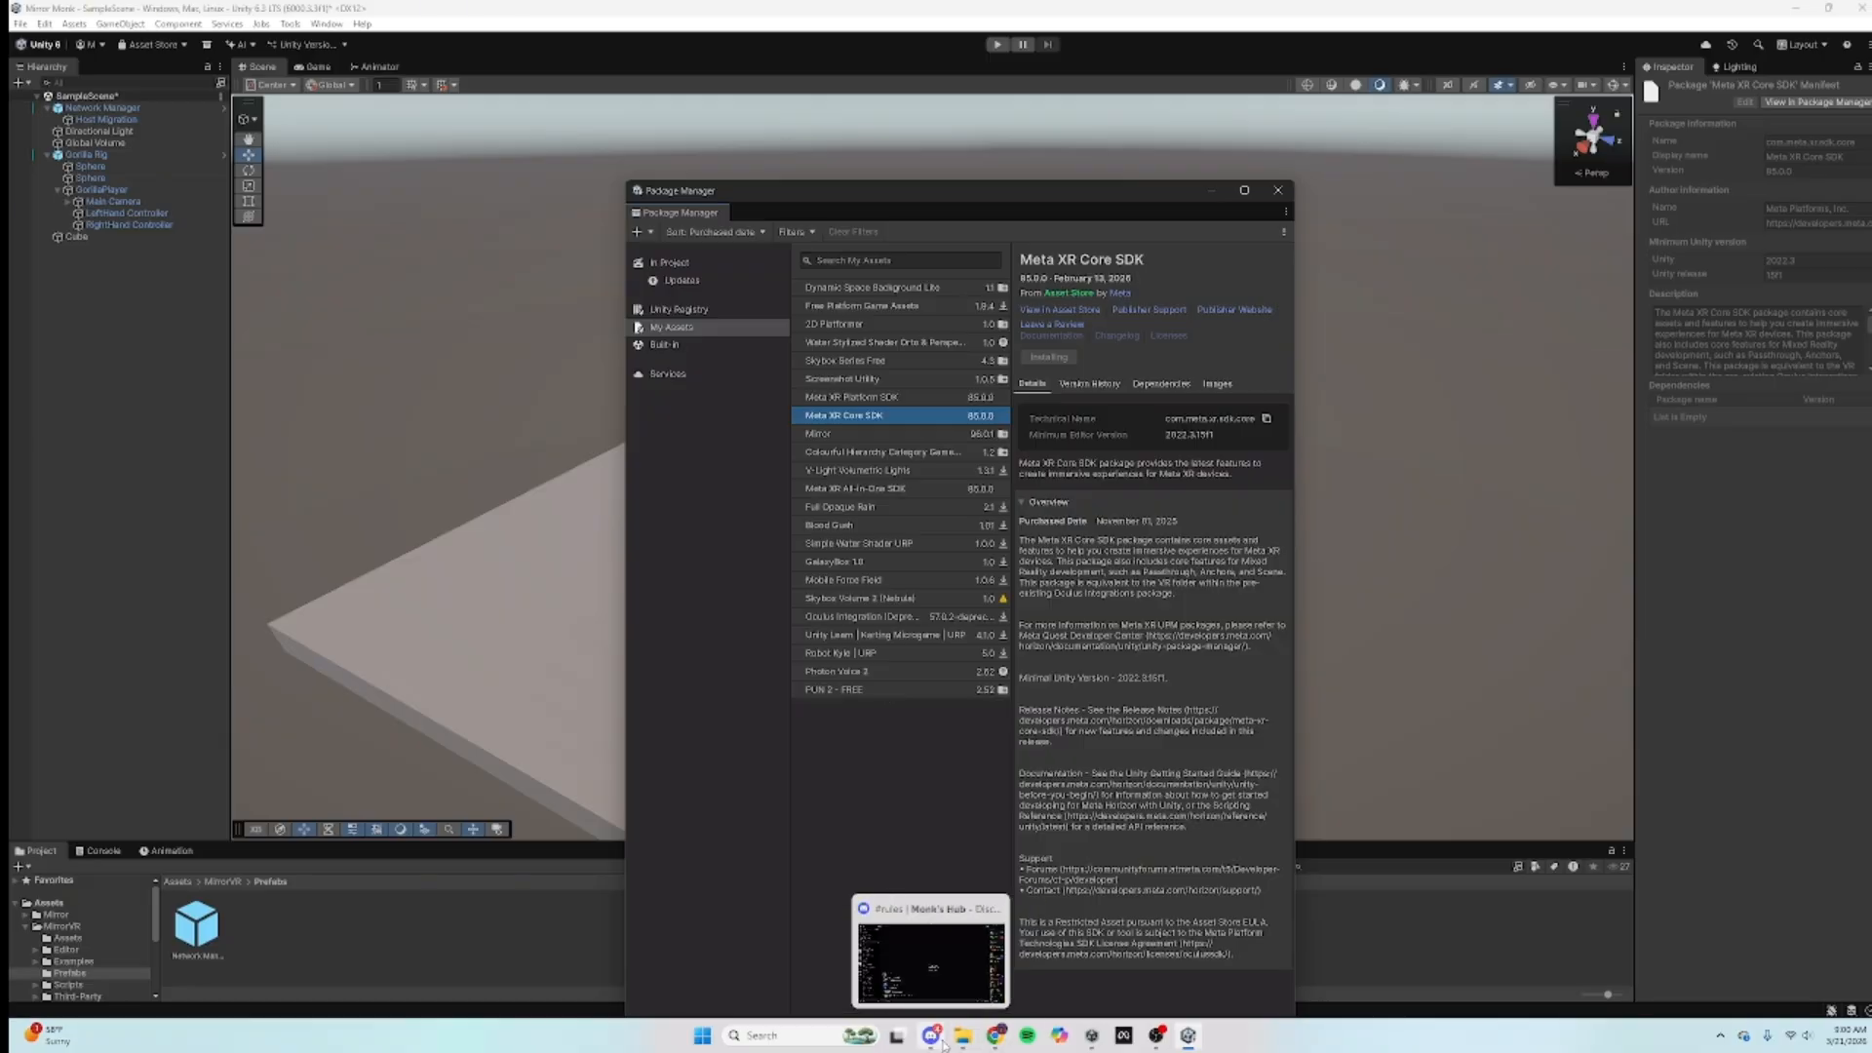
click(995, 1036)
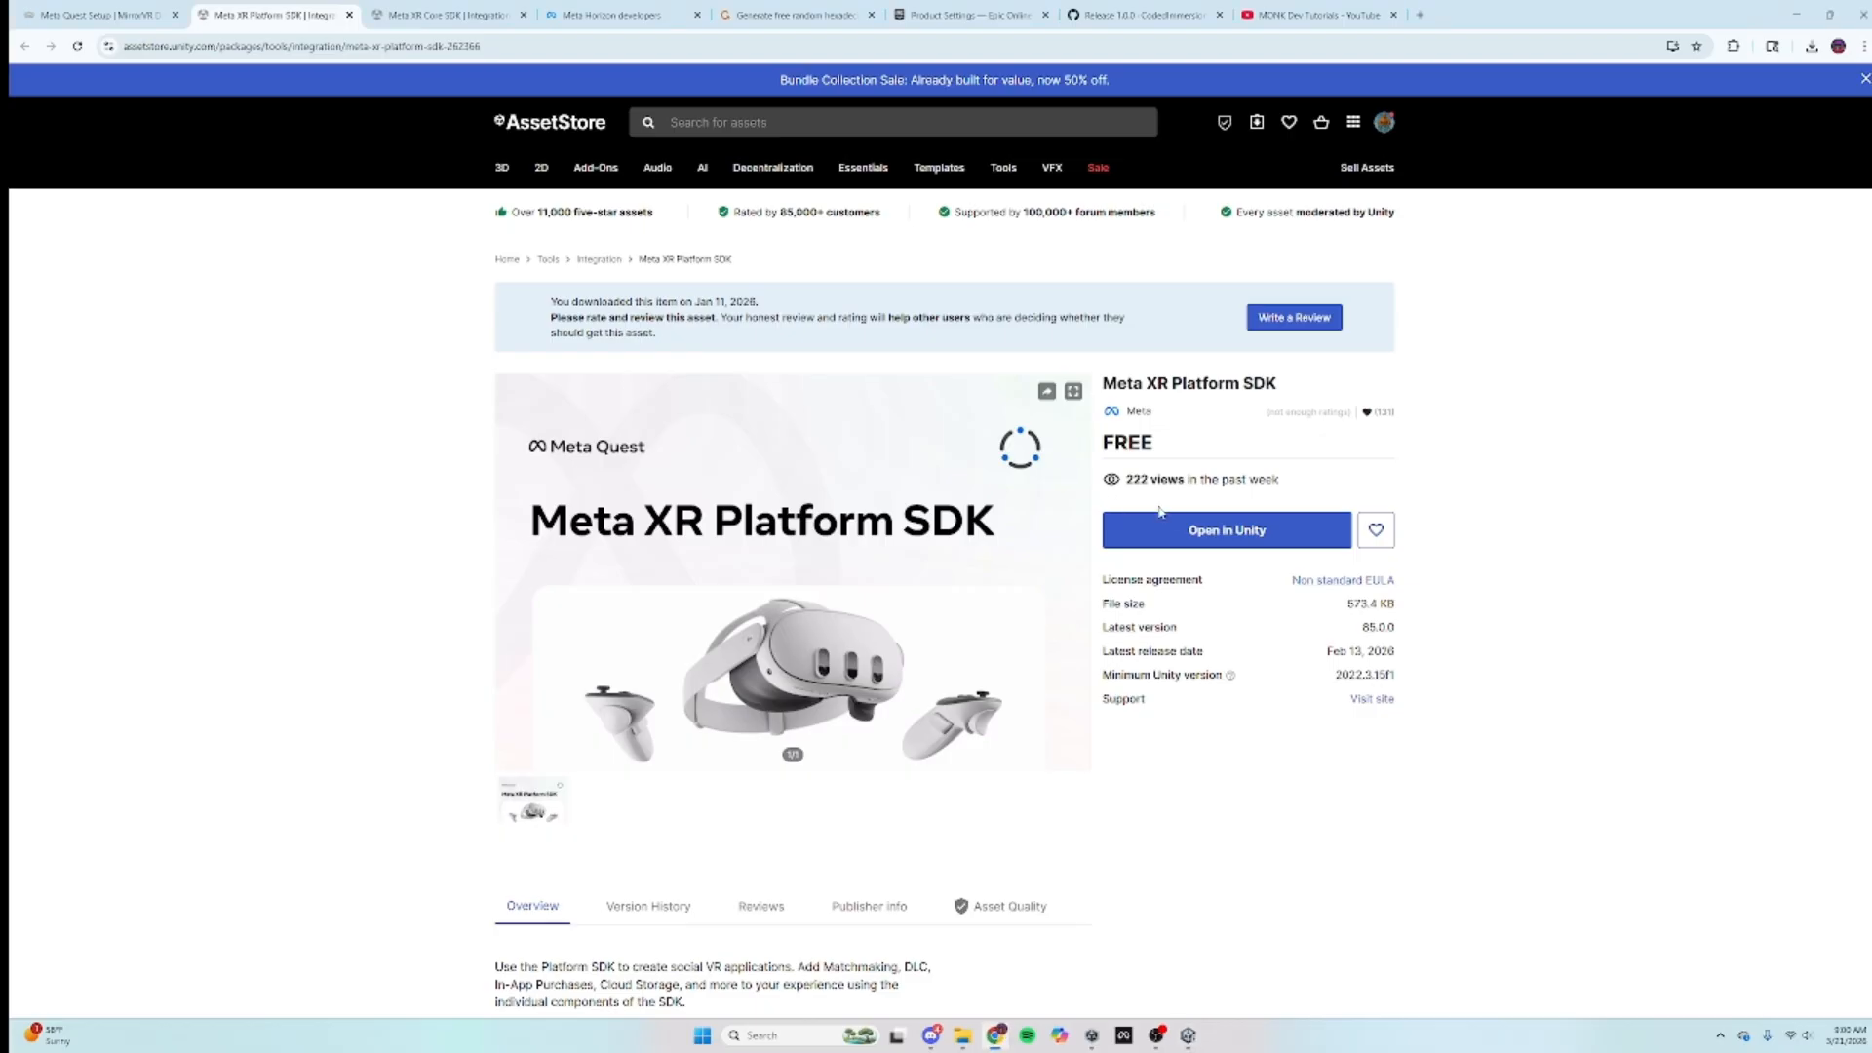
click(1240, 539)
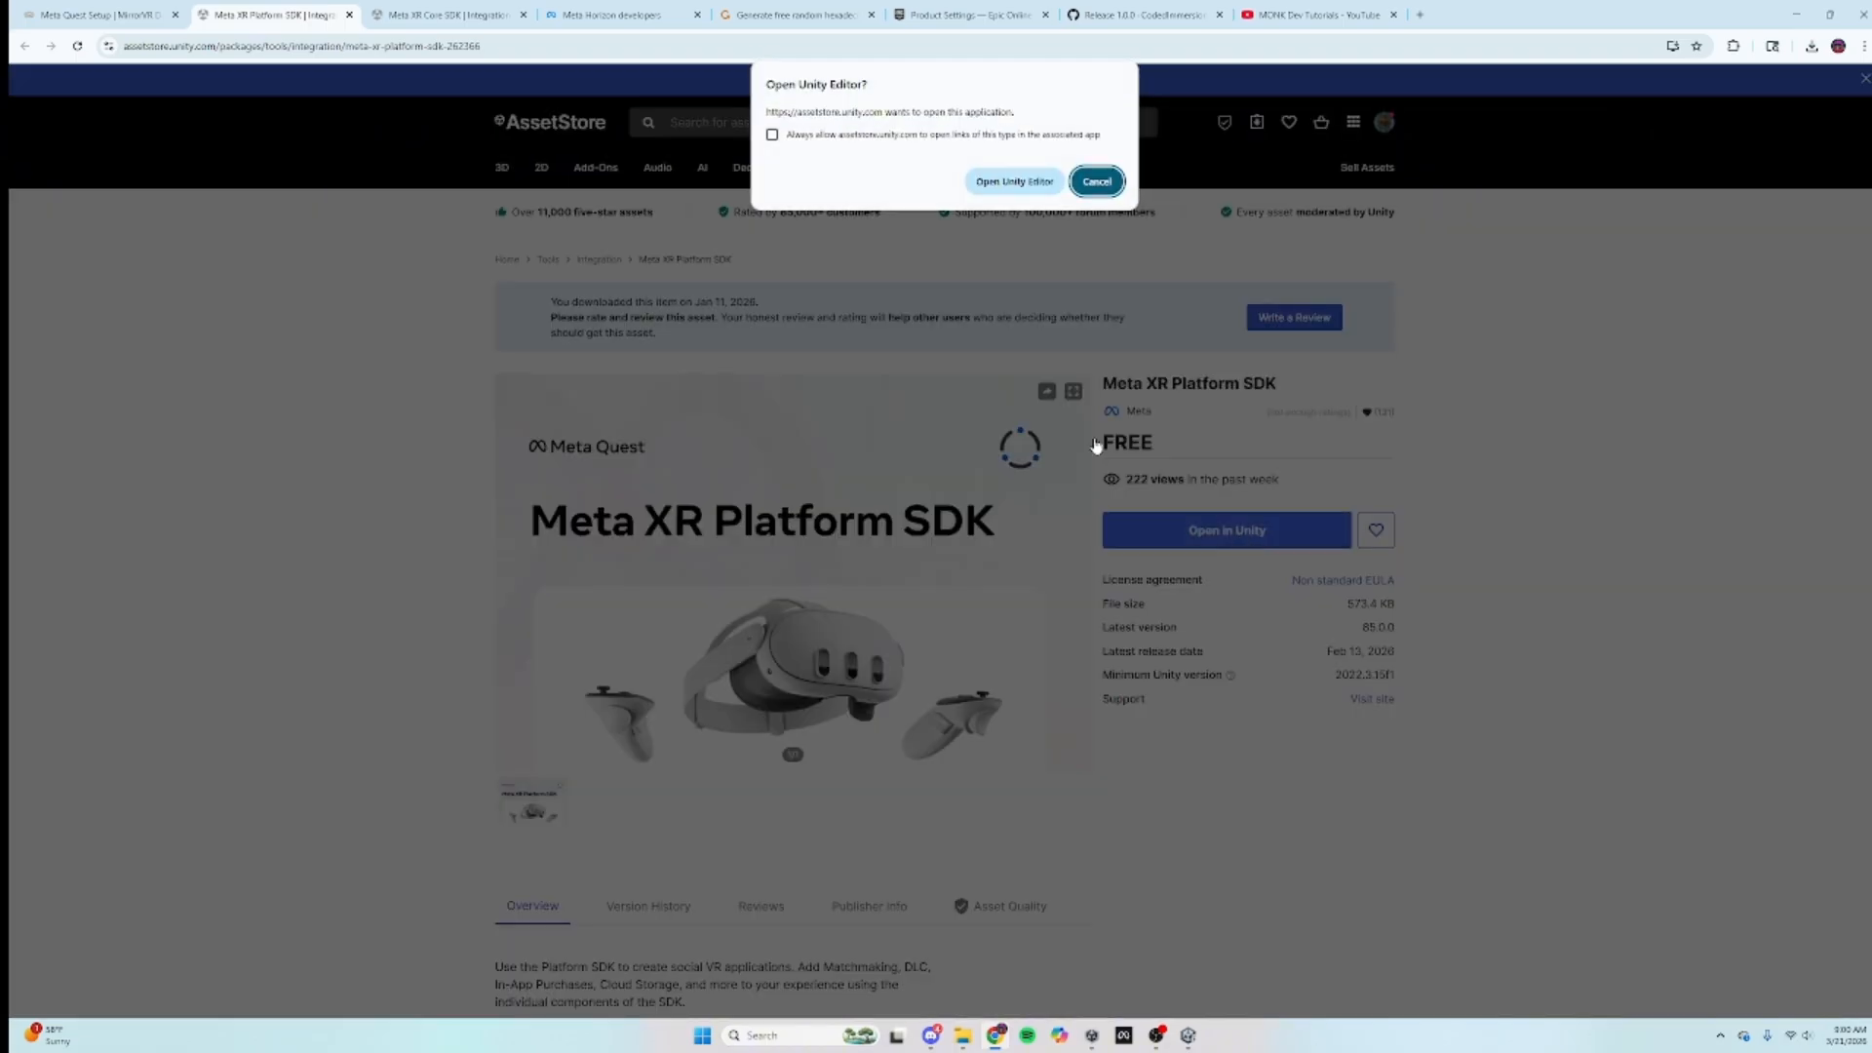
click(1012, 183)
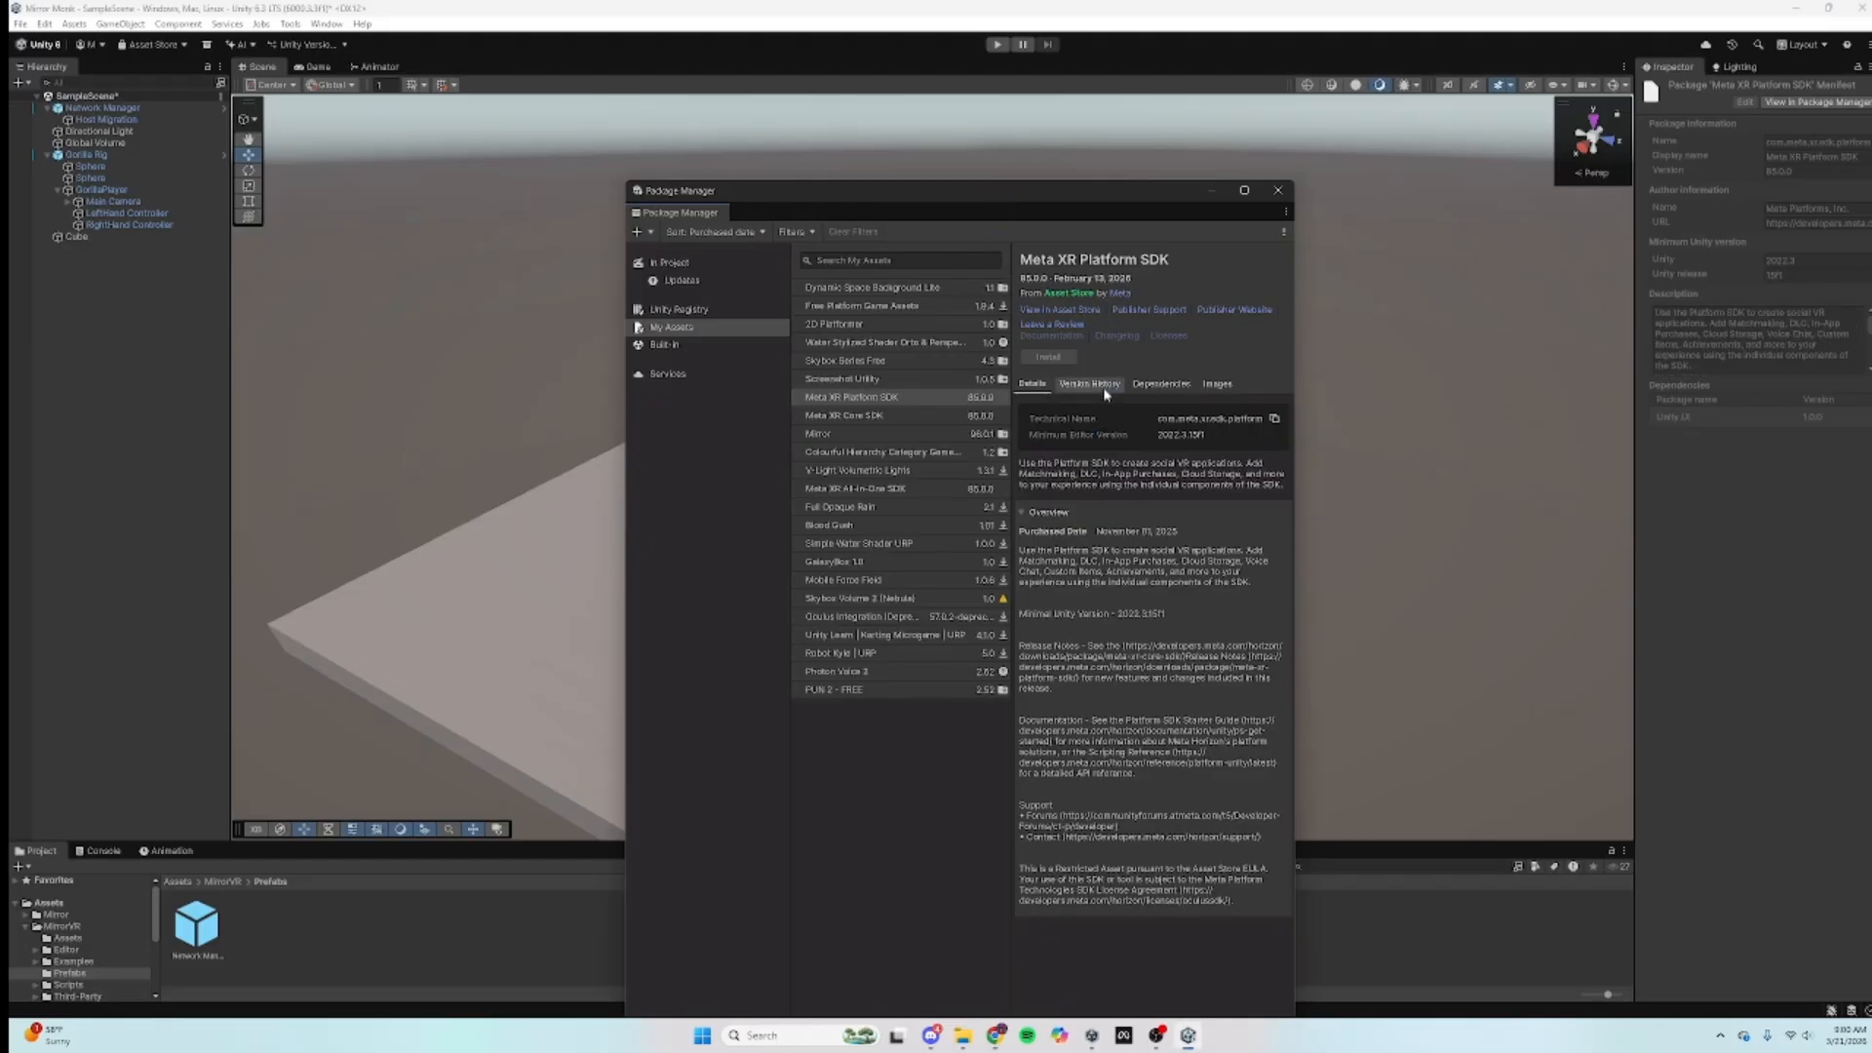
Step: Finish installing Meta XR Core SDK, answering Yes to enable the Meta XR feature set
click(867, 417)
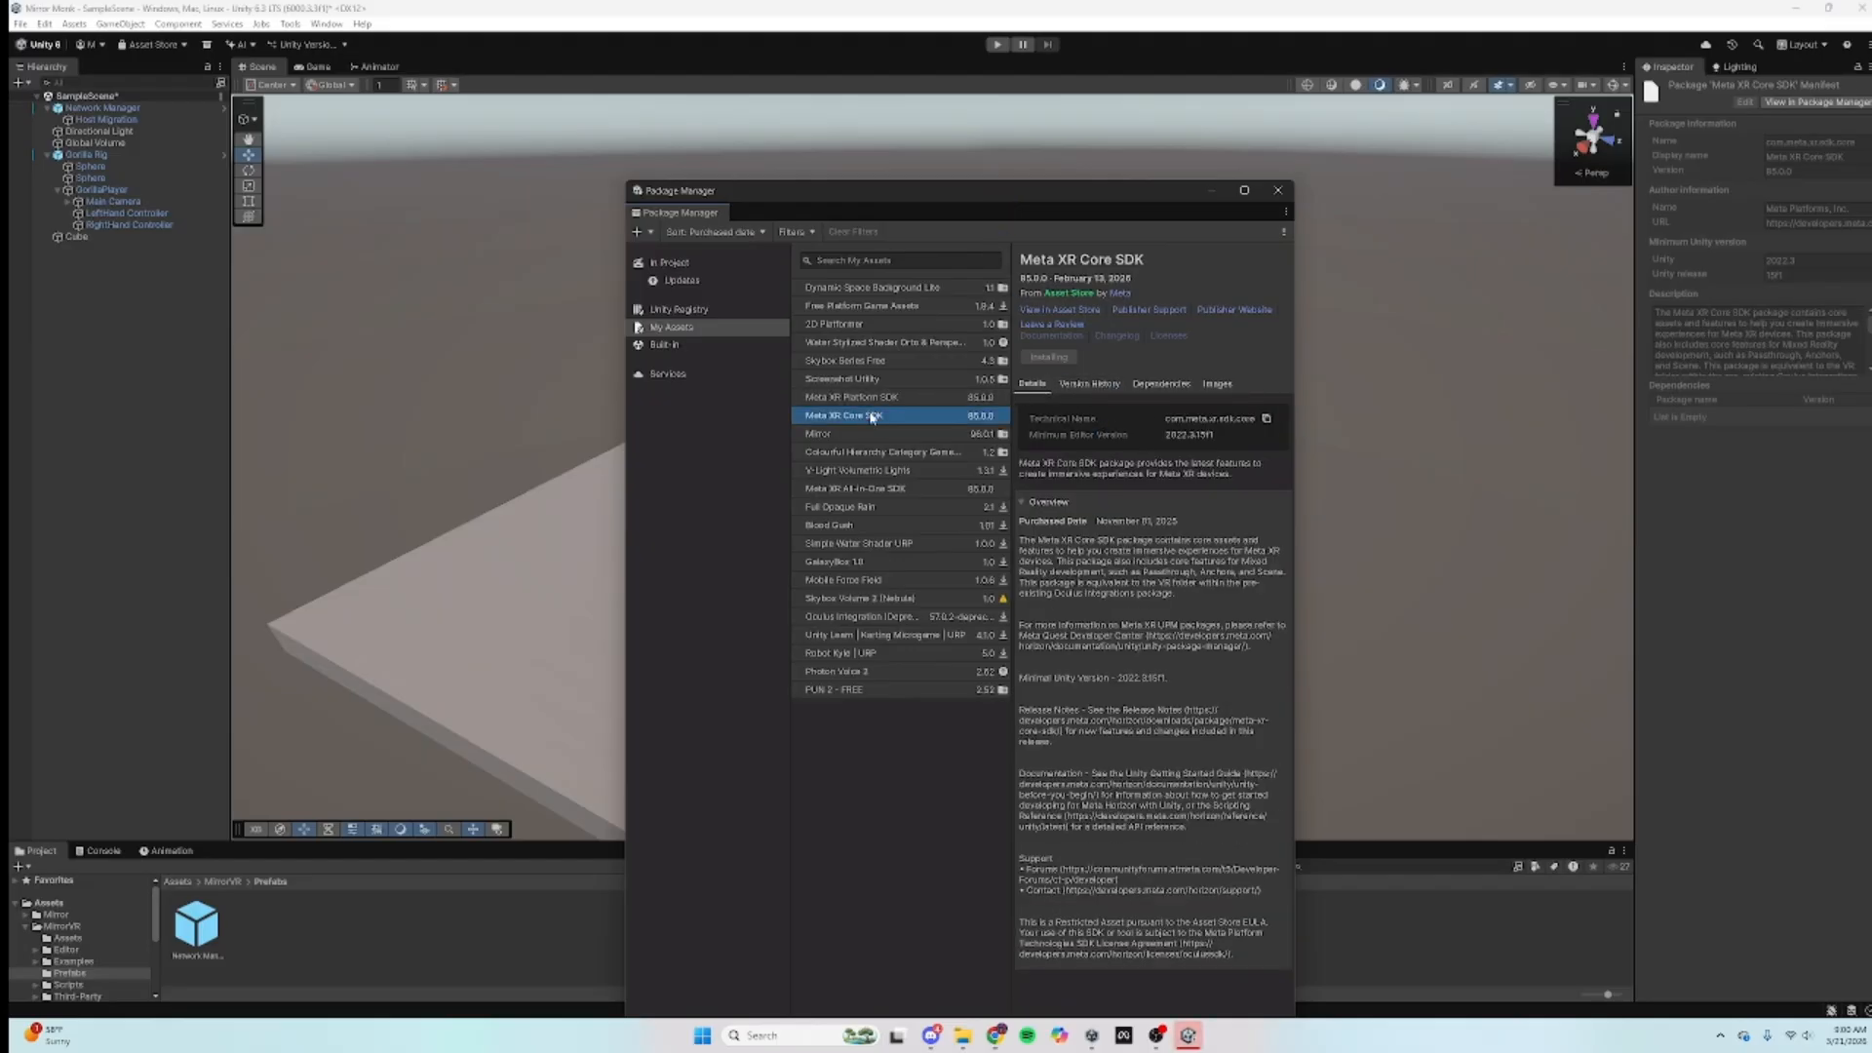
click(882, 400)
click(869, 418)
click(885, 399)
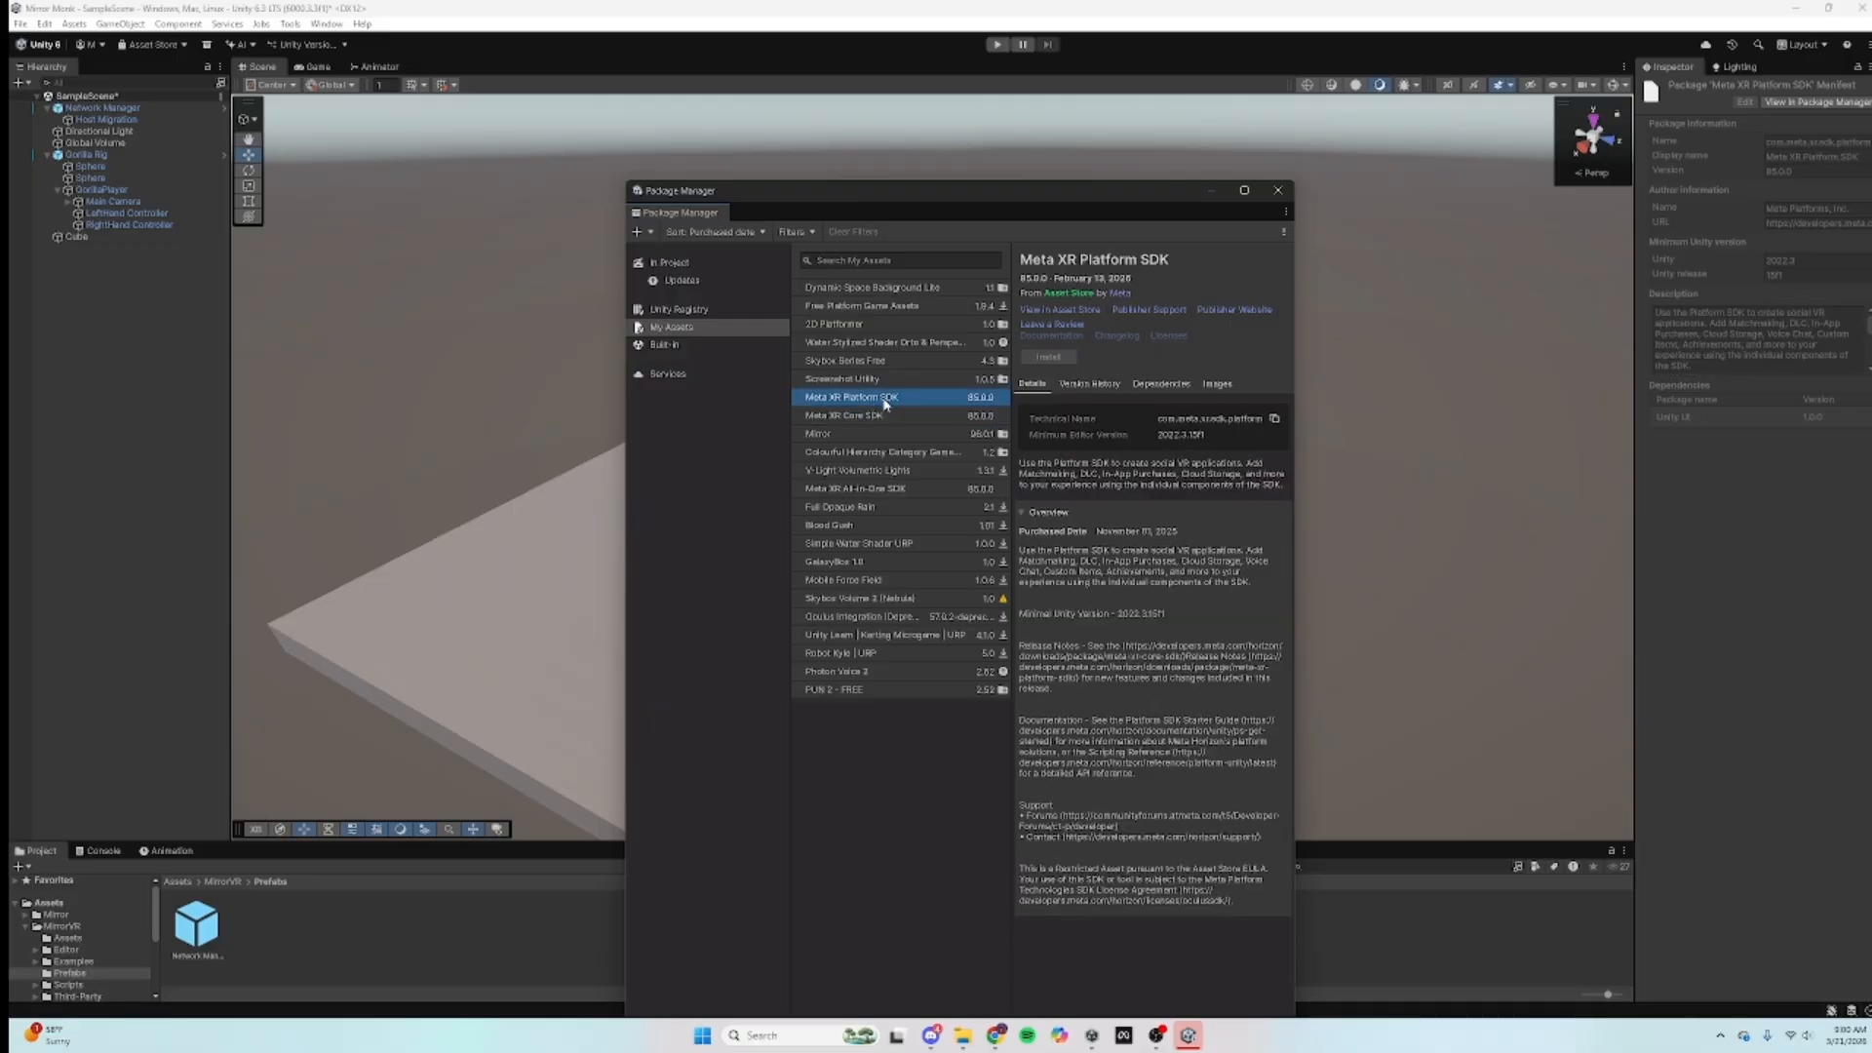
click(887, 416)
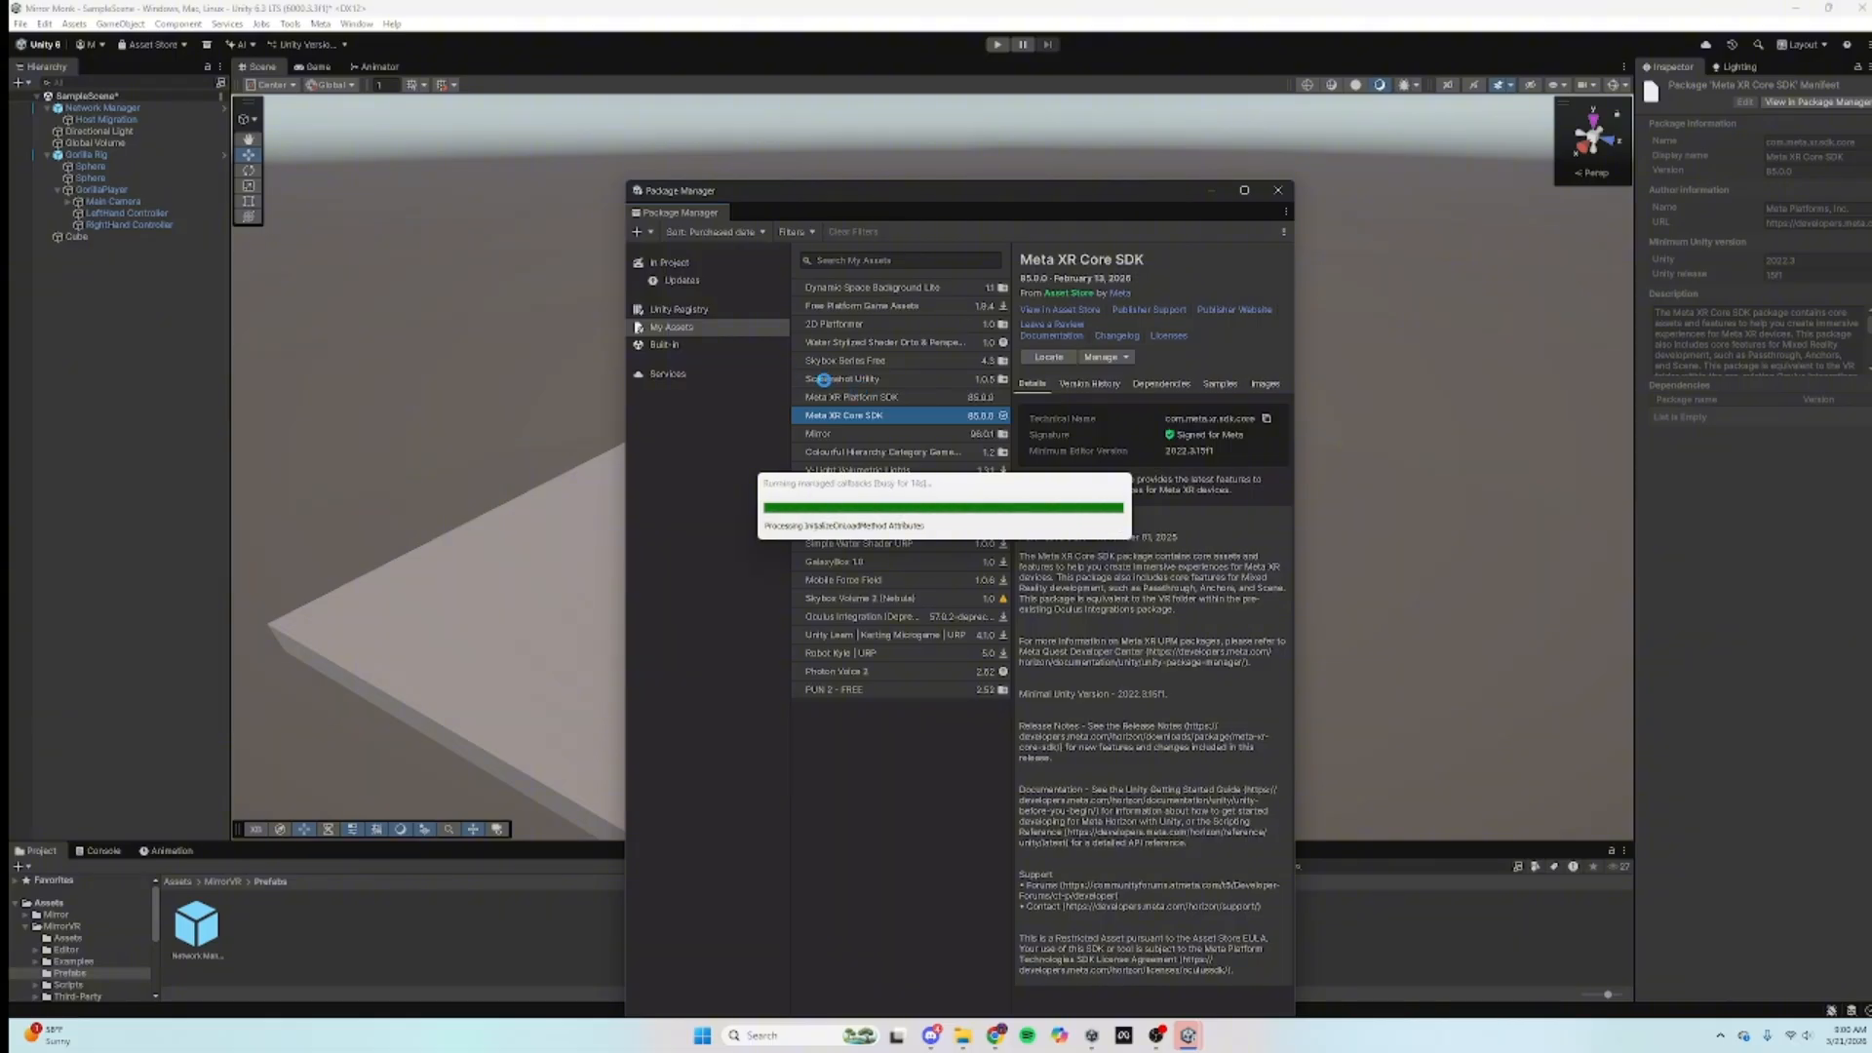
mouse_move(1008, 1039)
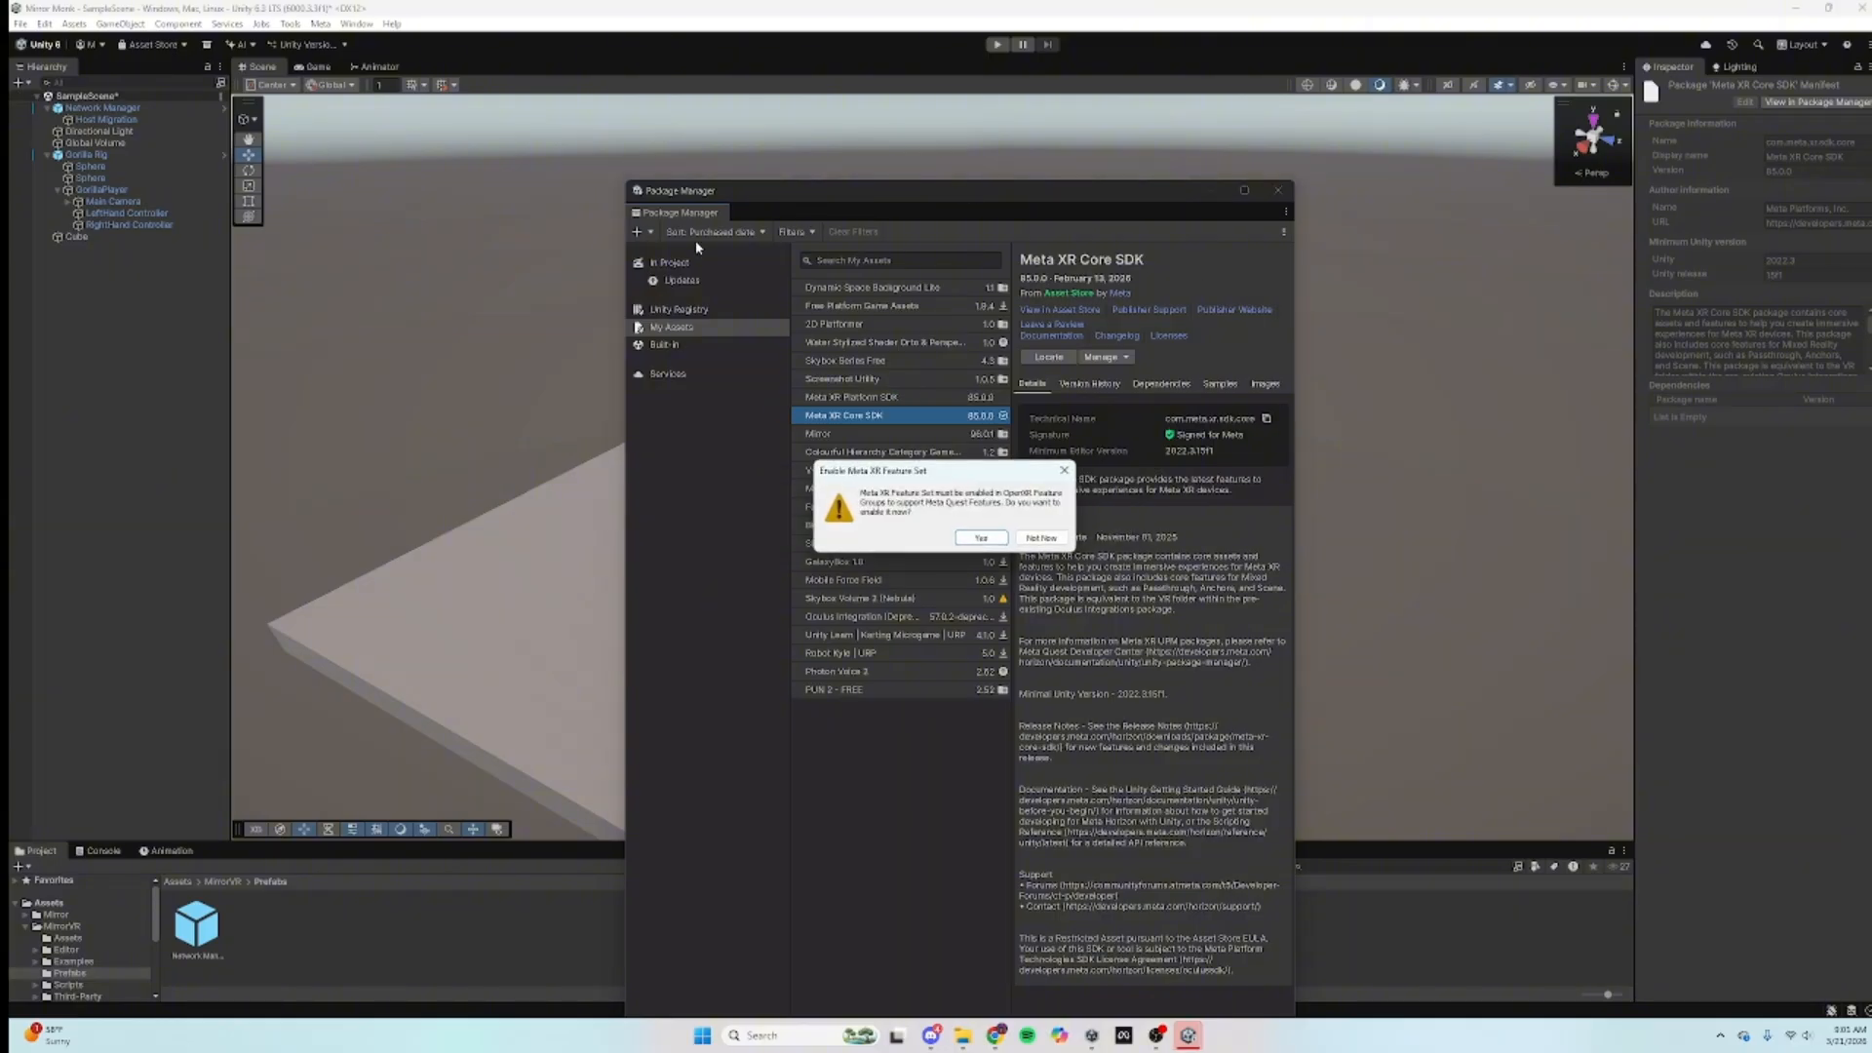
click(983, 542)
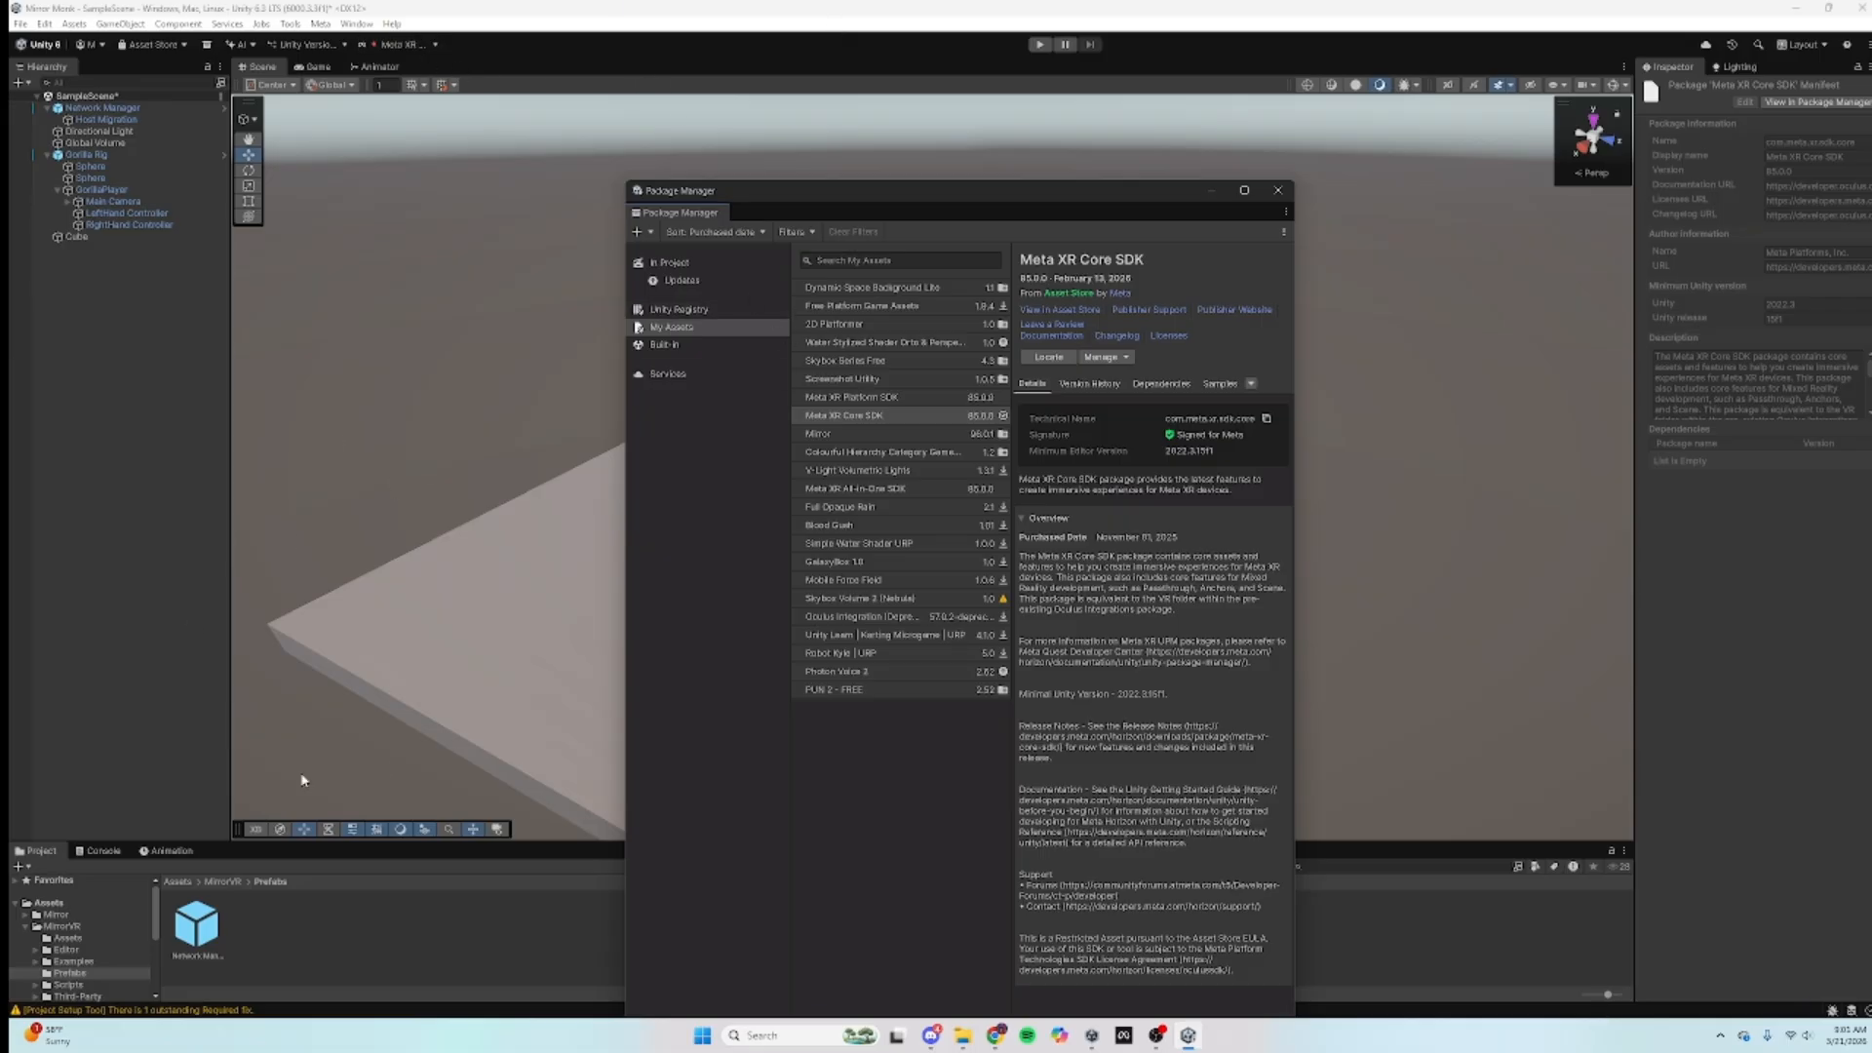
click(858, 398)
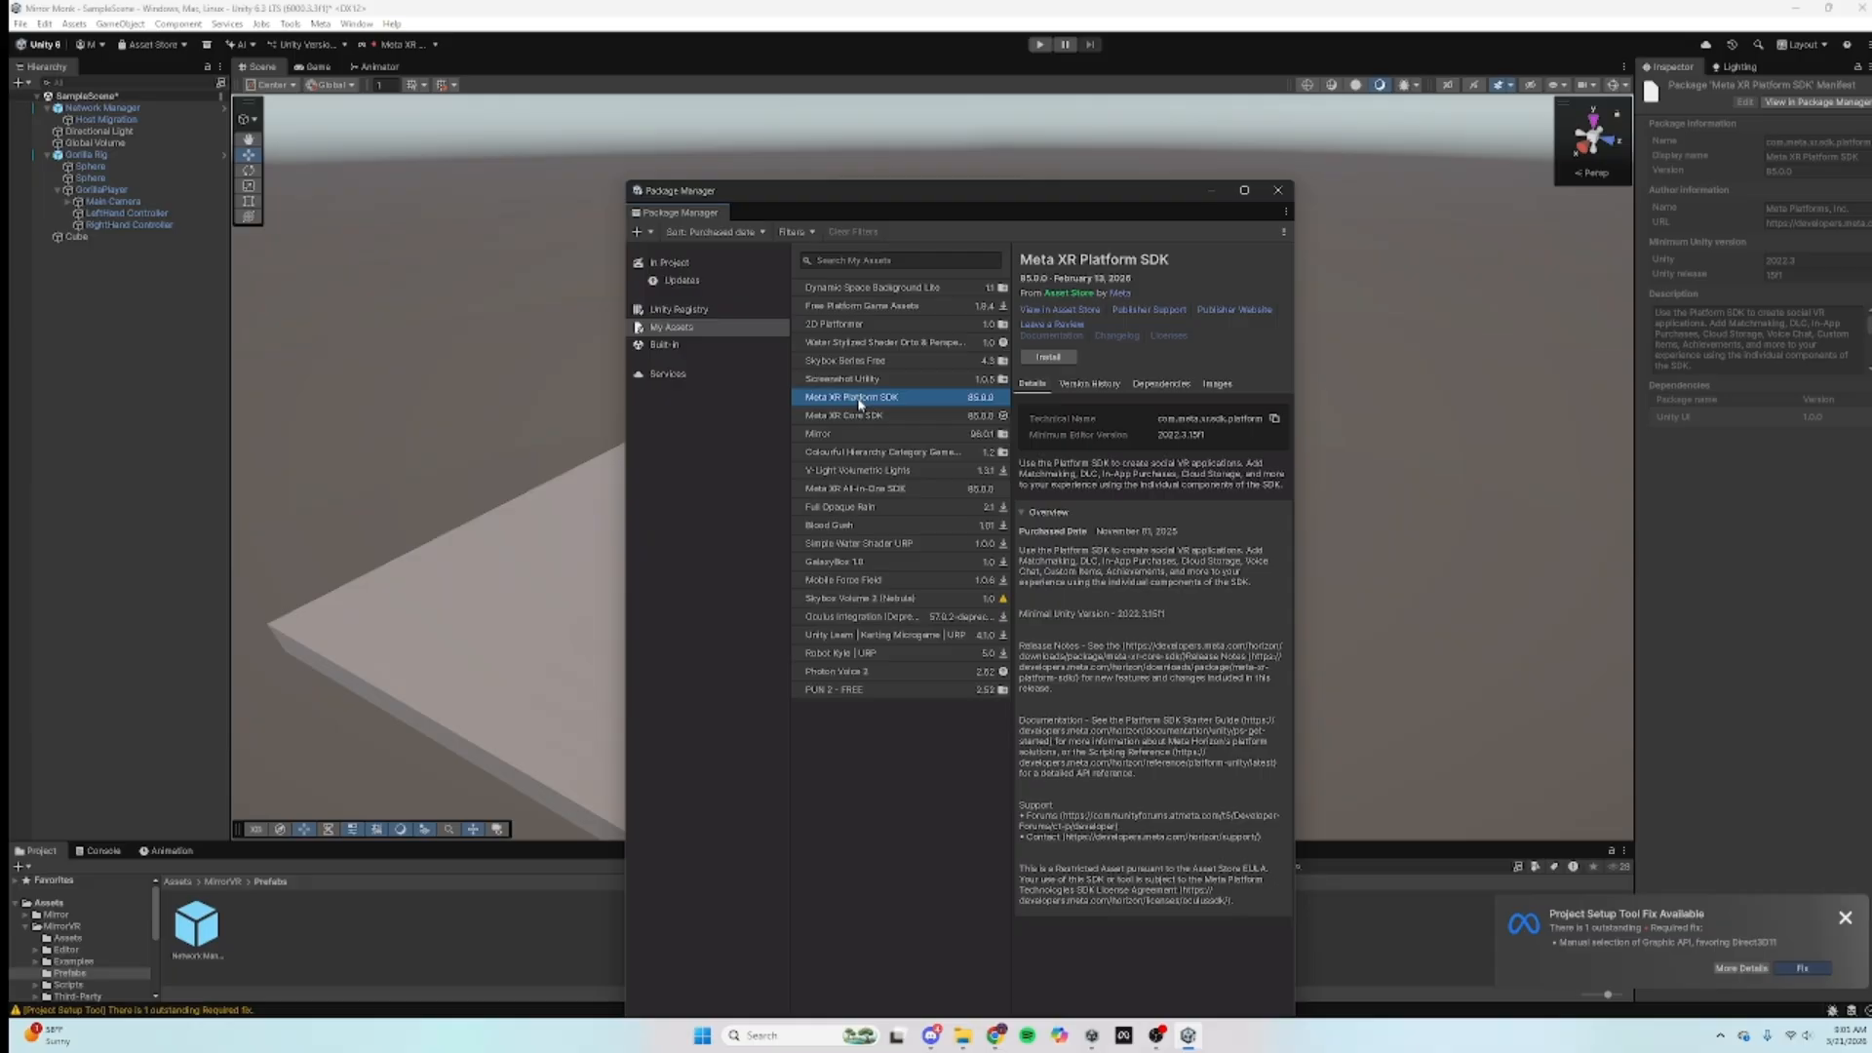
Step: Install the Meta XR Platform SDK, check the Meta Quest setup docs, then close Package Manager
click(1050, 358)
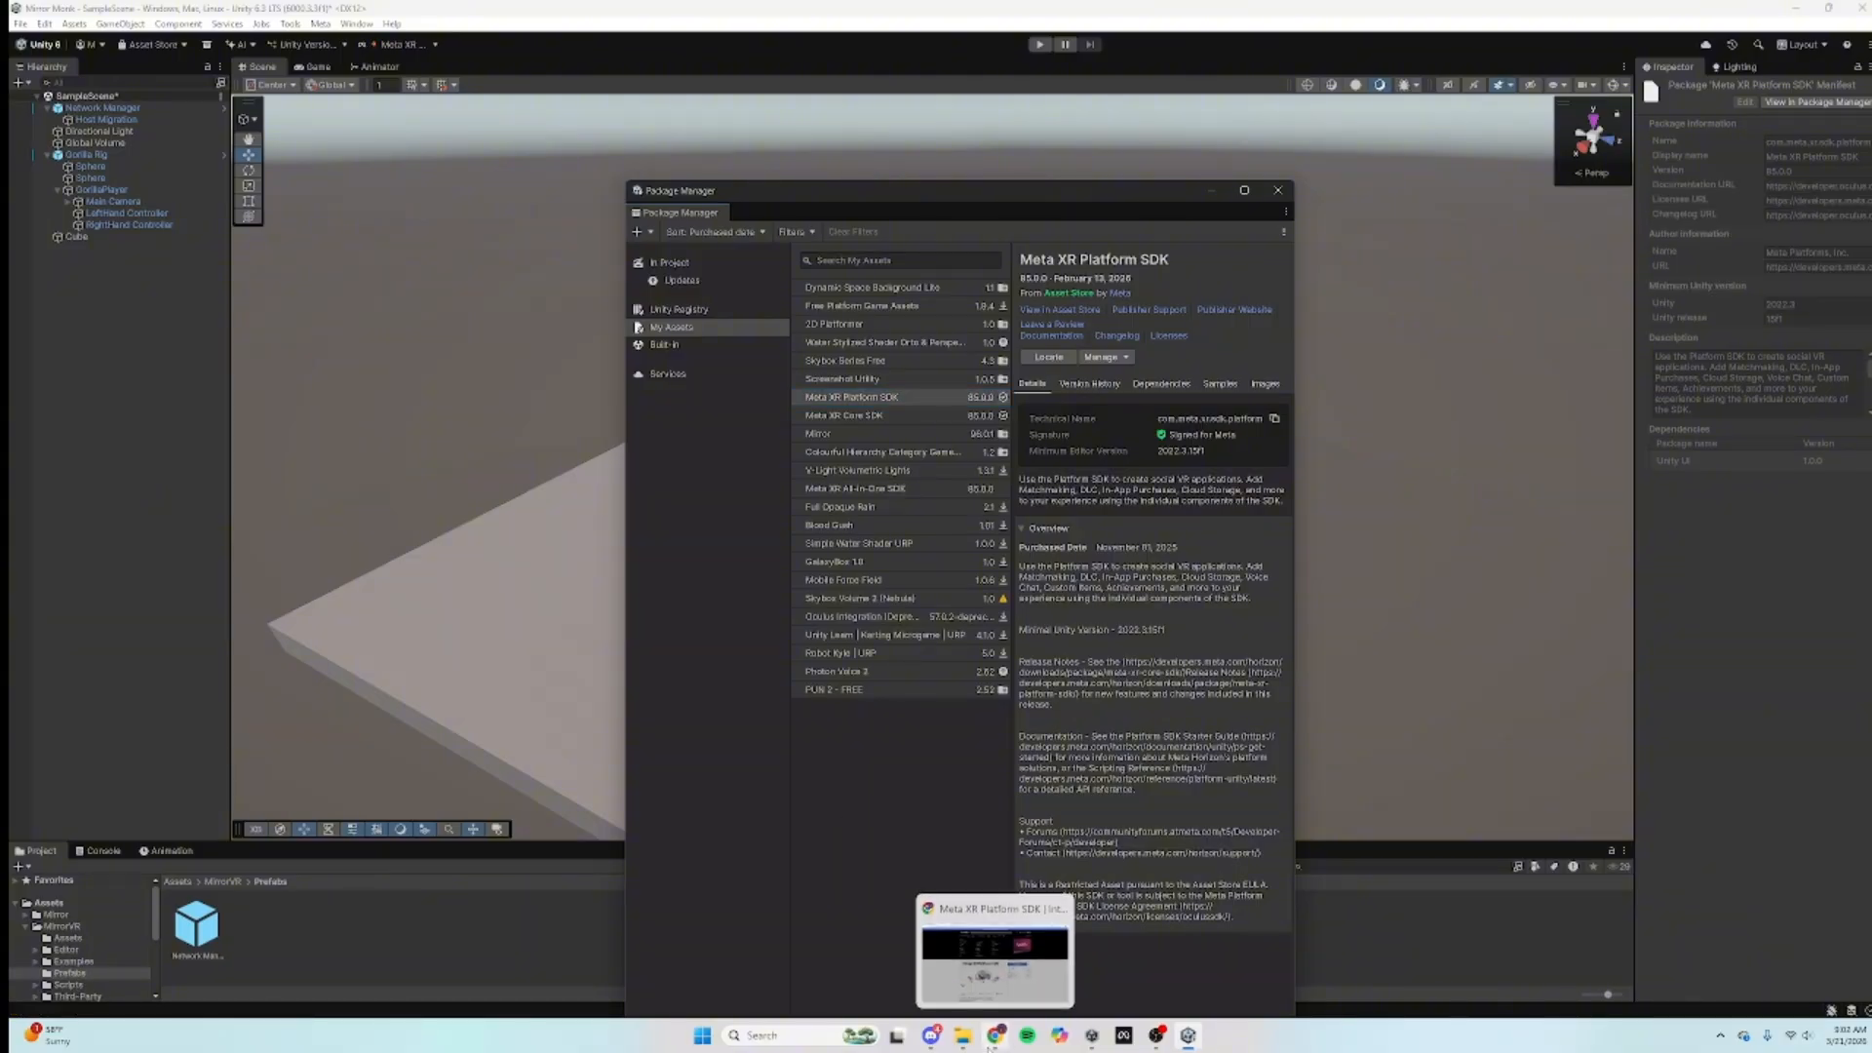
click(993, 1035)
click(98, 14)
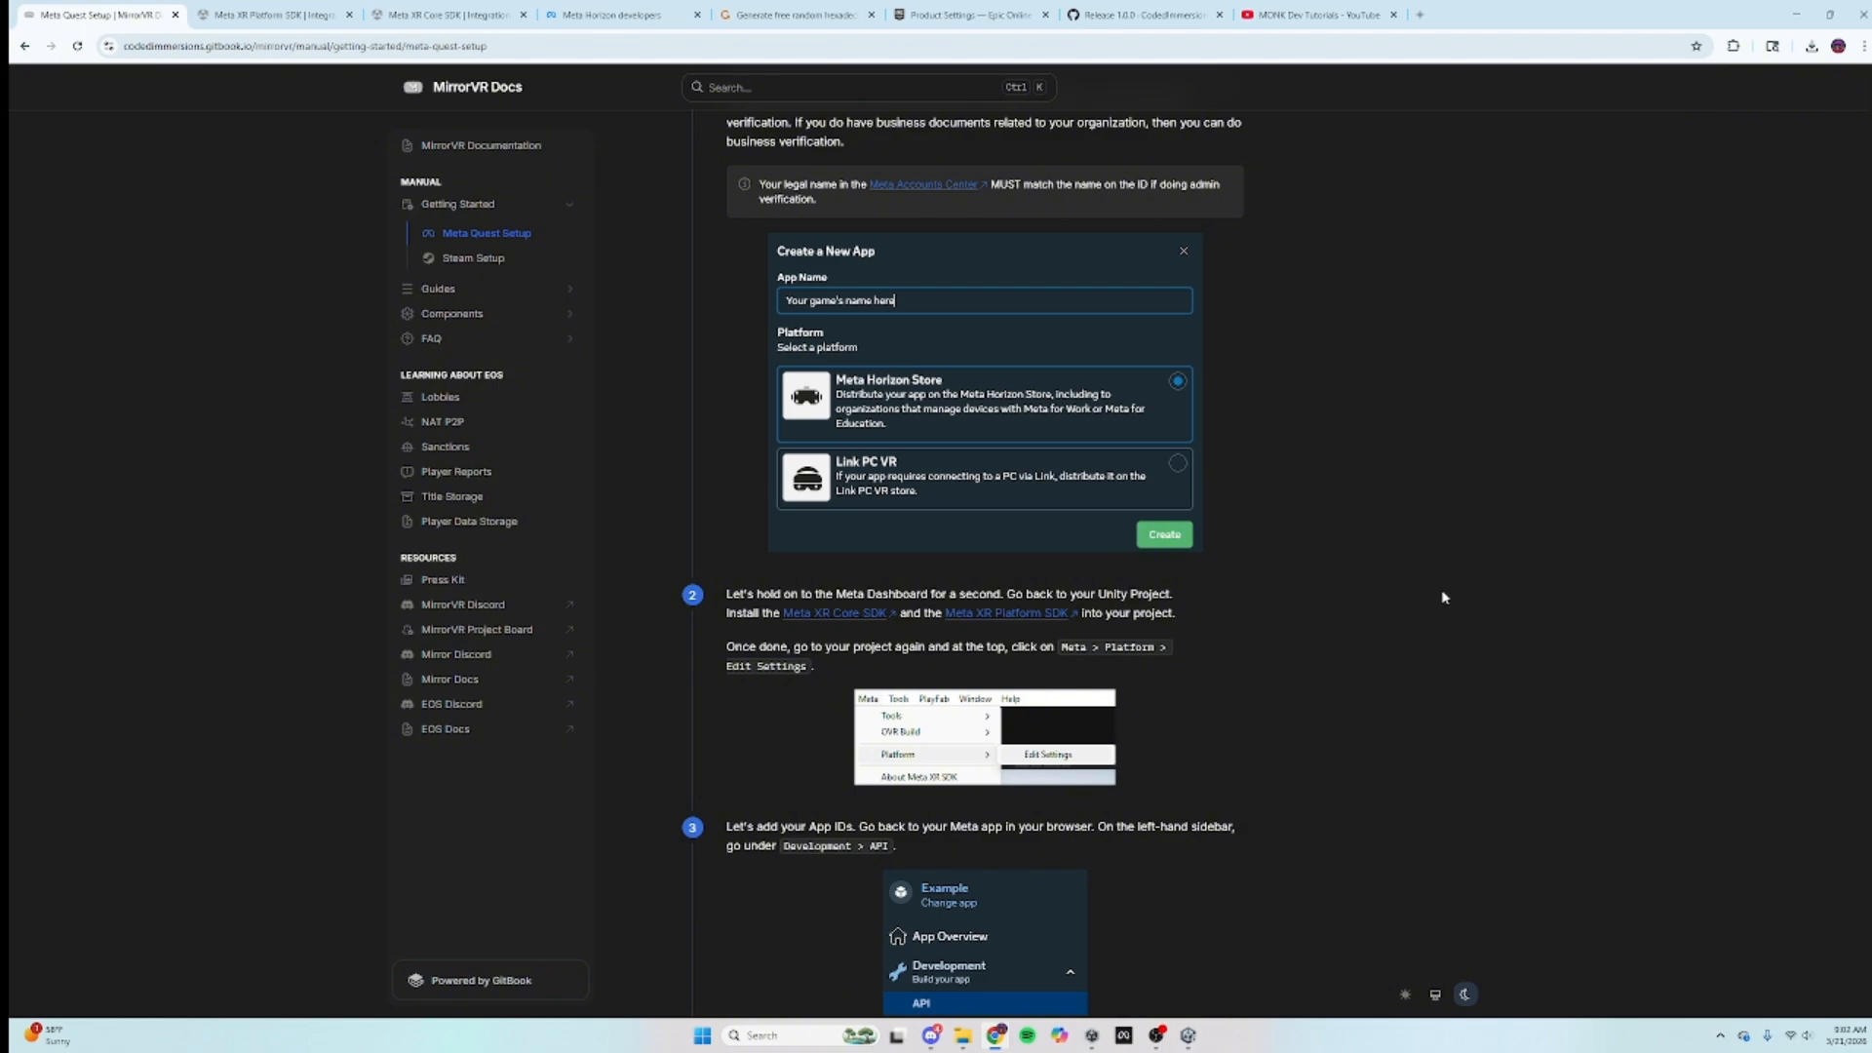
click(1189, 1035)
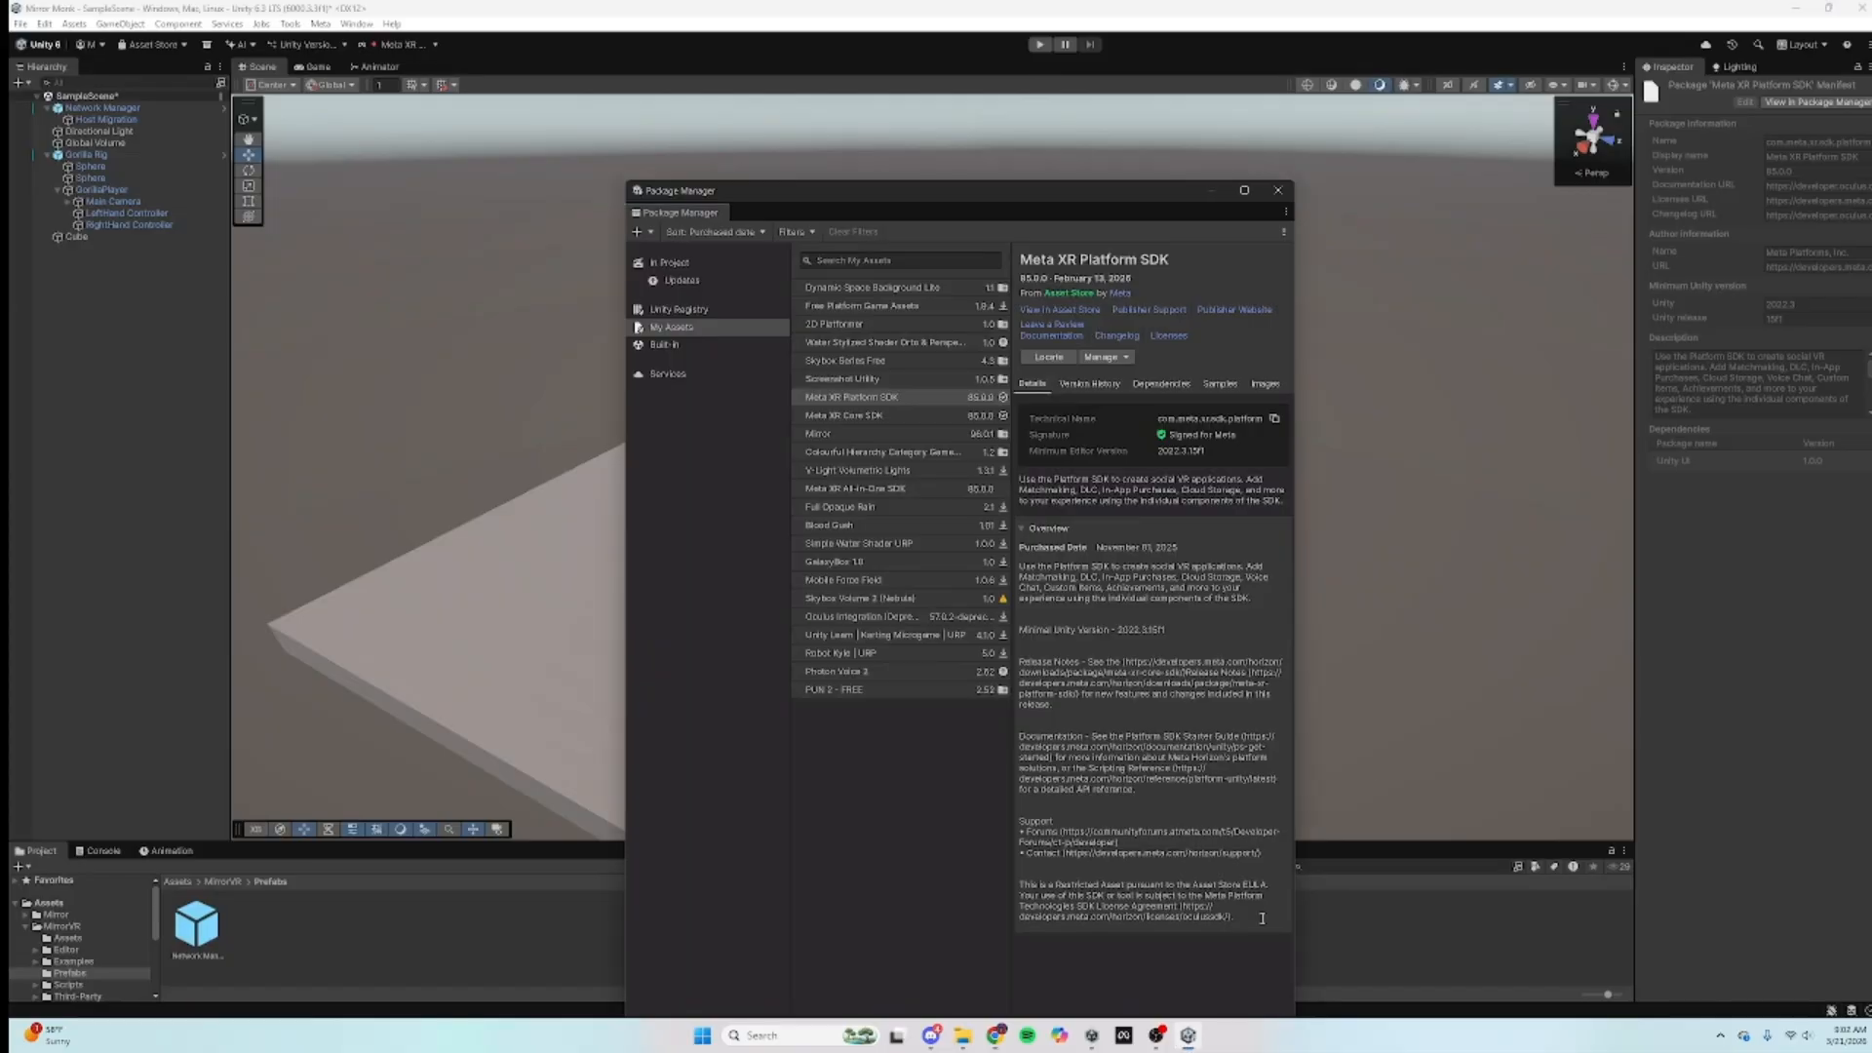
click(1278, 192)
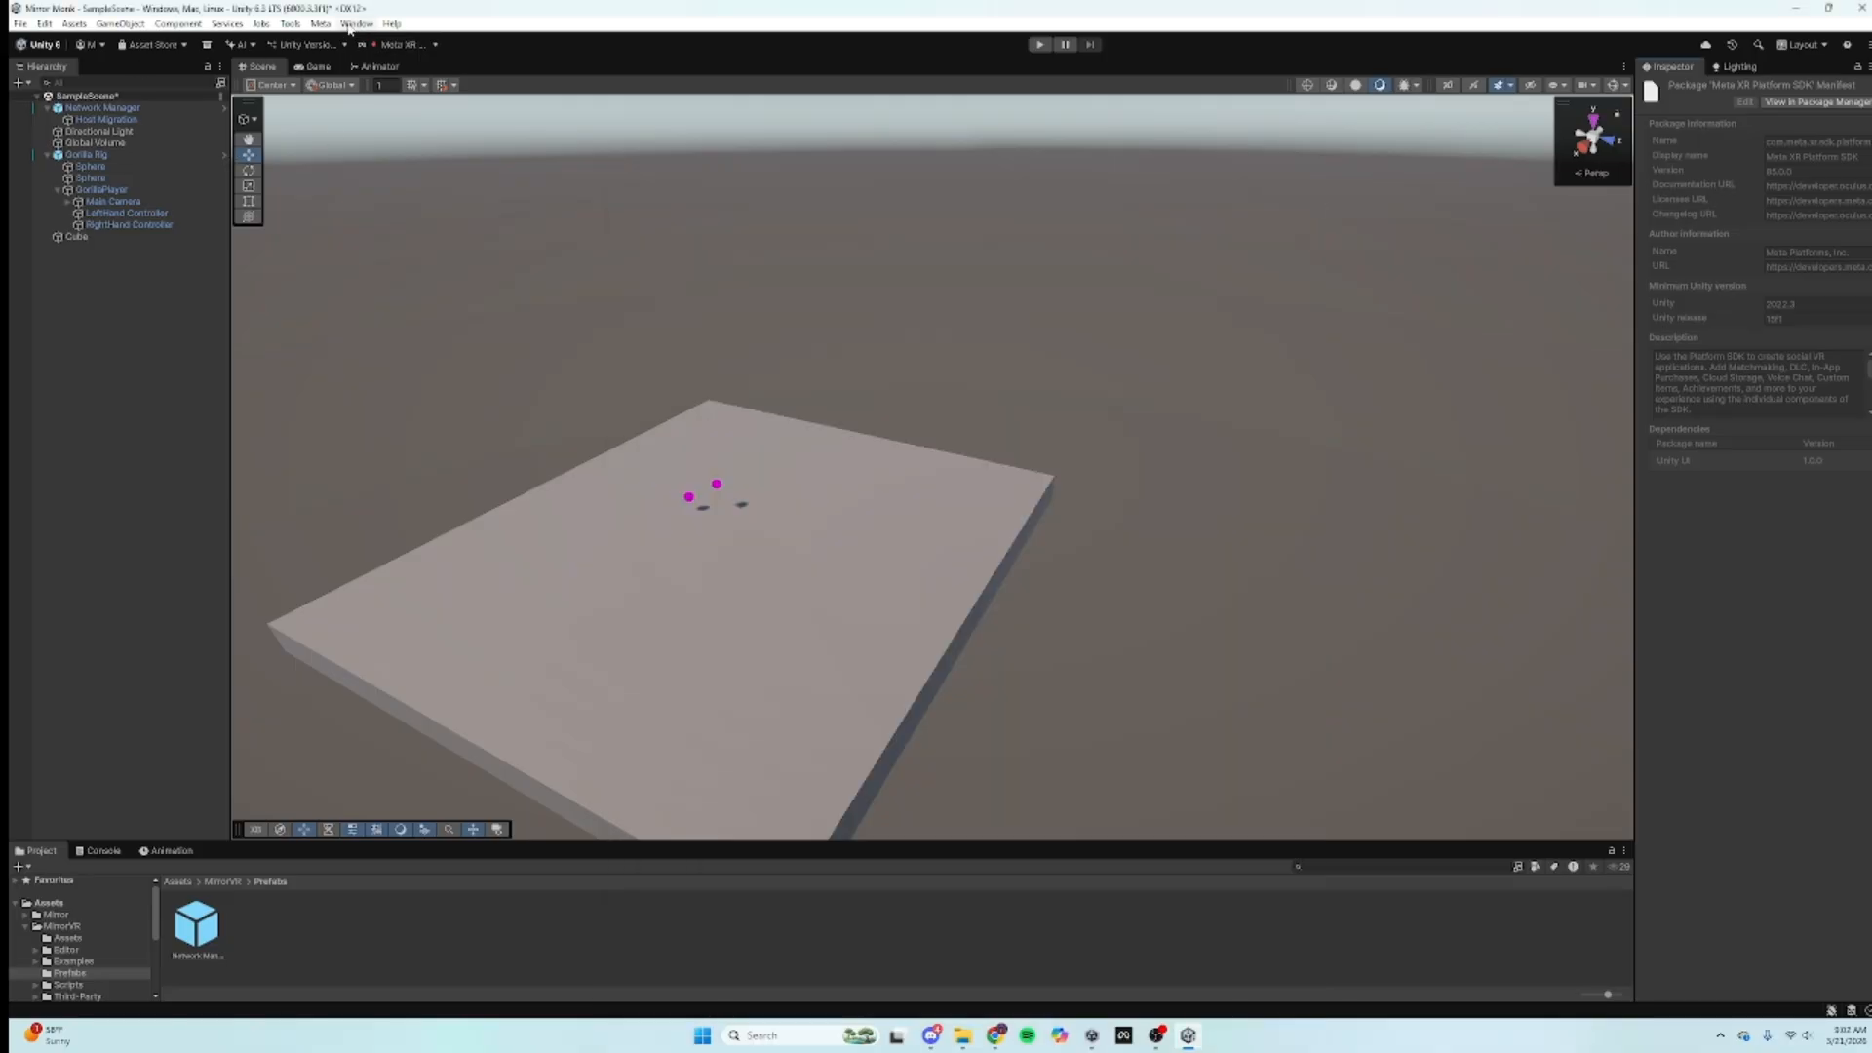
Step: Open the Oculus Platform Settings from the Meta > Platform menu
click(321, 24)
mouse_move(371, 111)
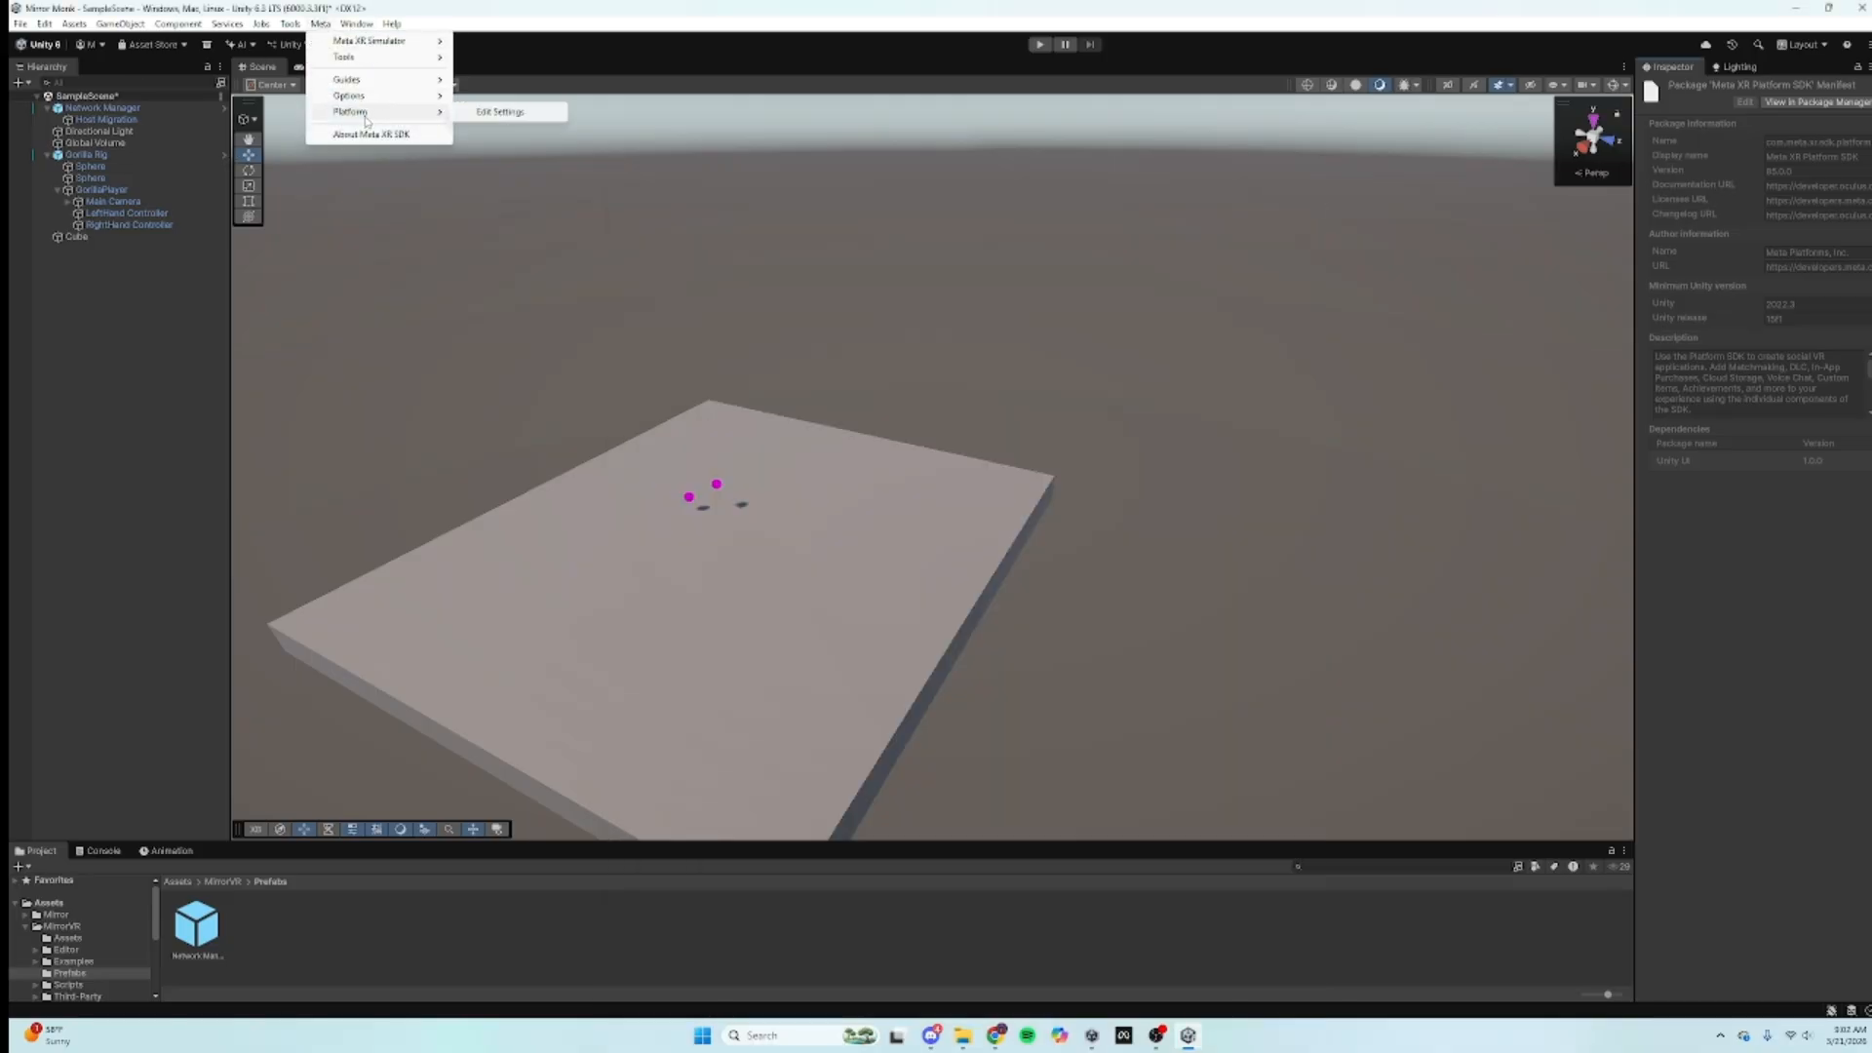
click(478, 118)
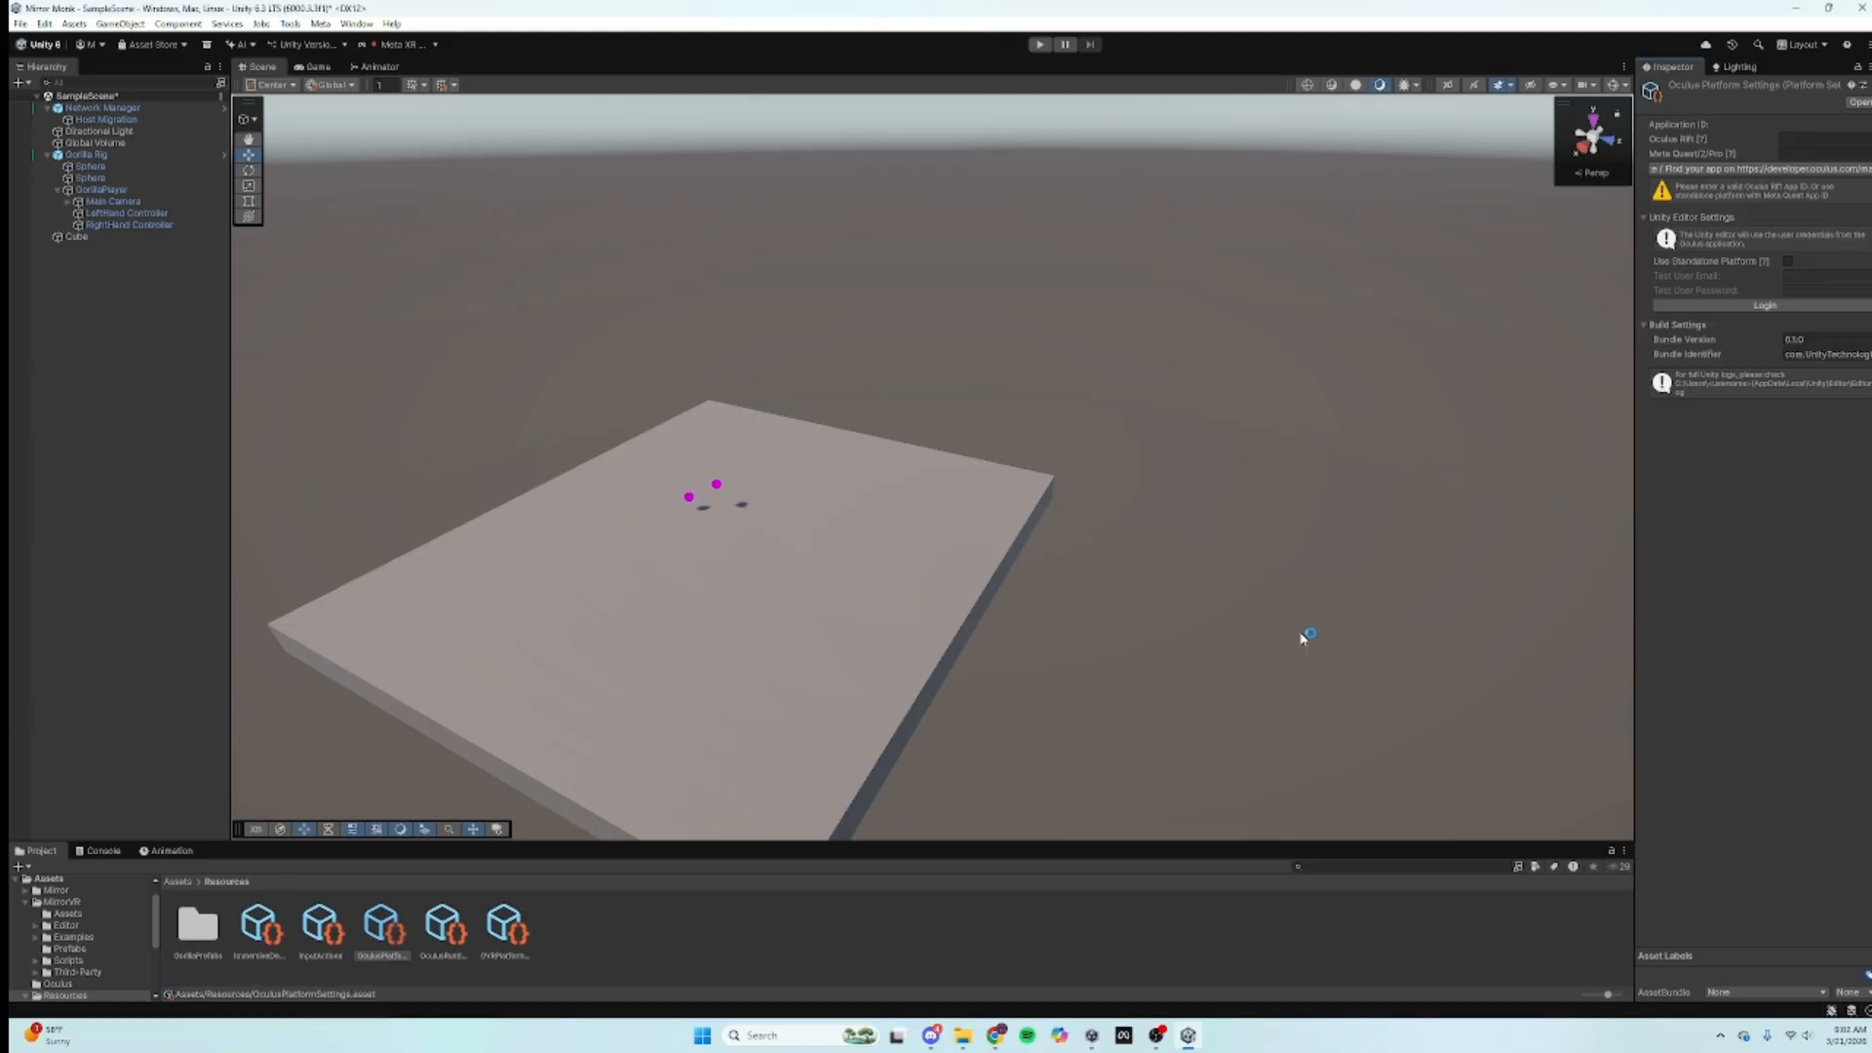
Step: In the Meta Horizon developer dashboard, go to the app's Development > API page
click(996, 1035)
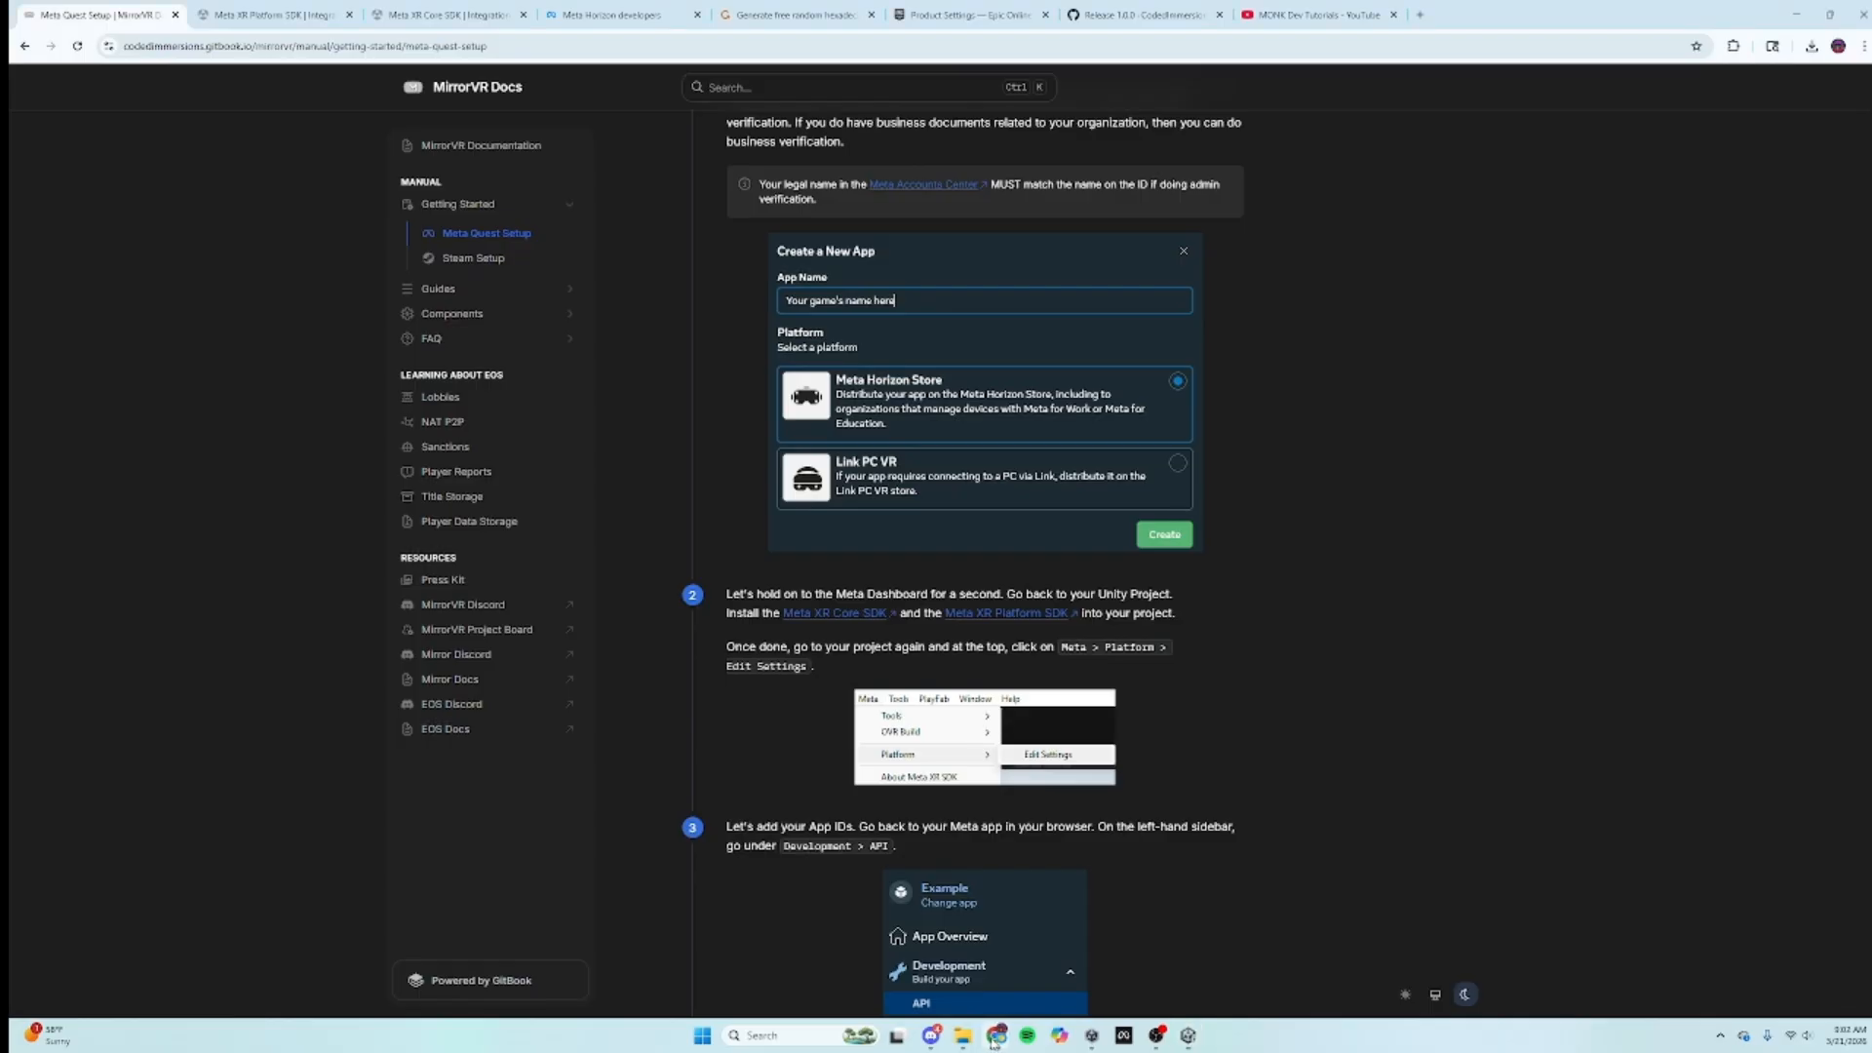
scroll(527, 517, down, 1)
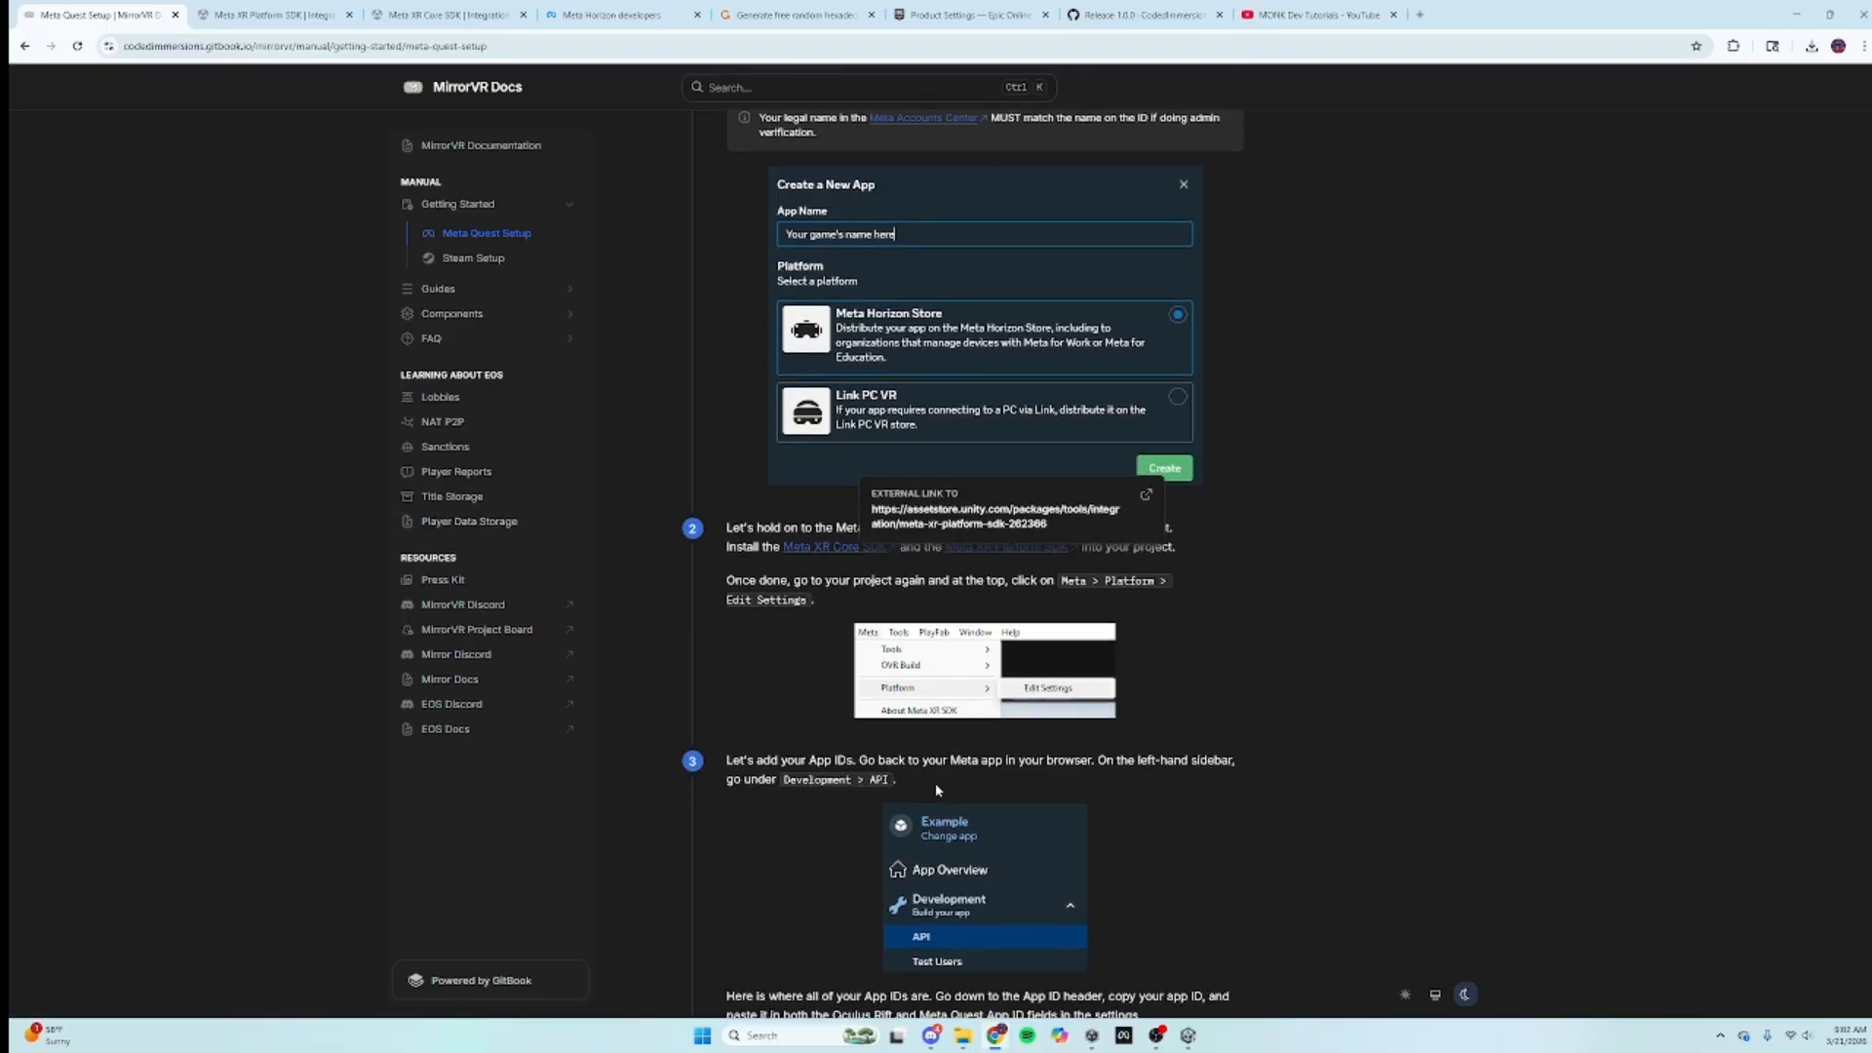
click(583, 12)
drag(583, 5, 255, 13)
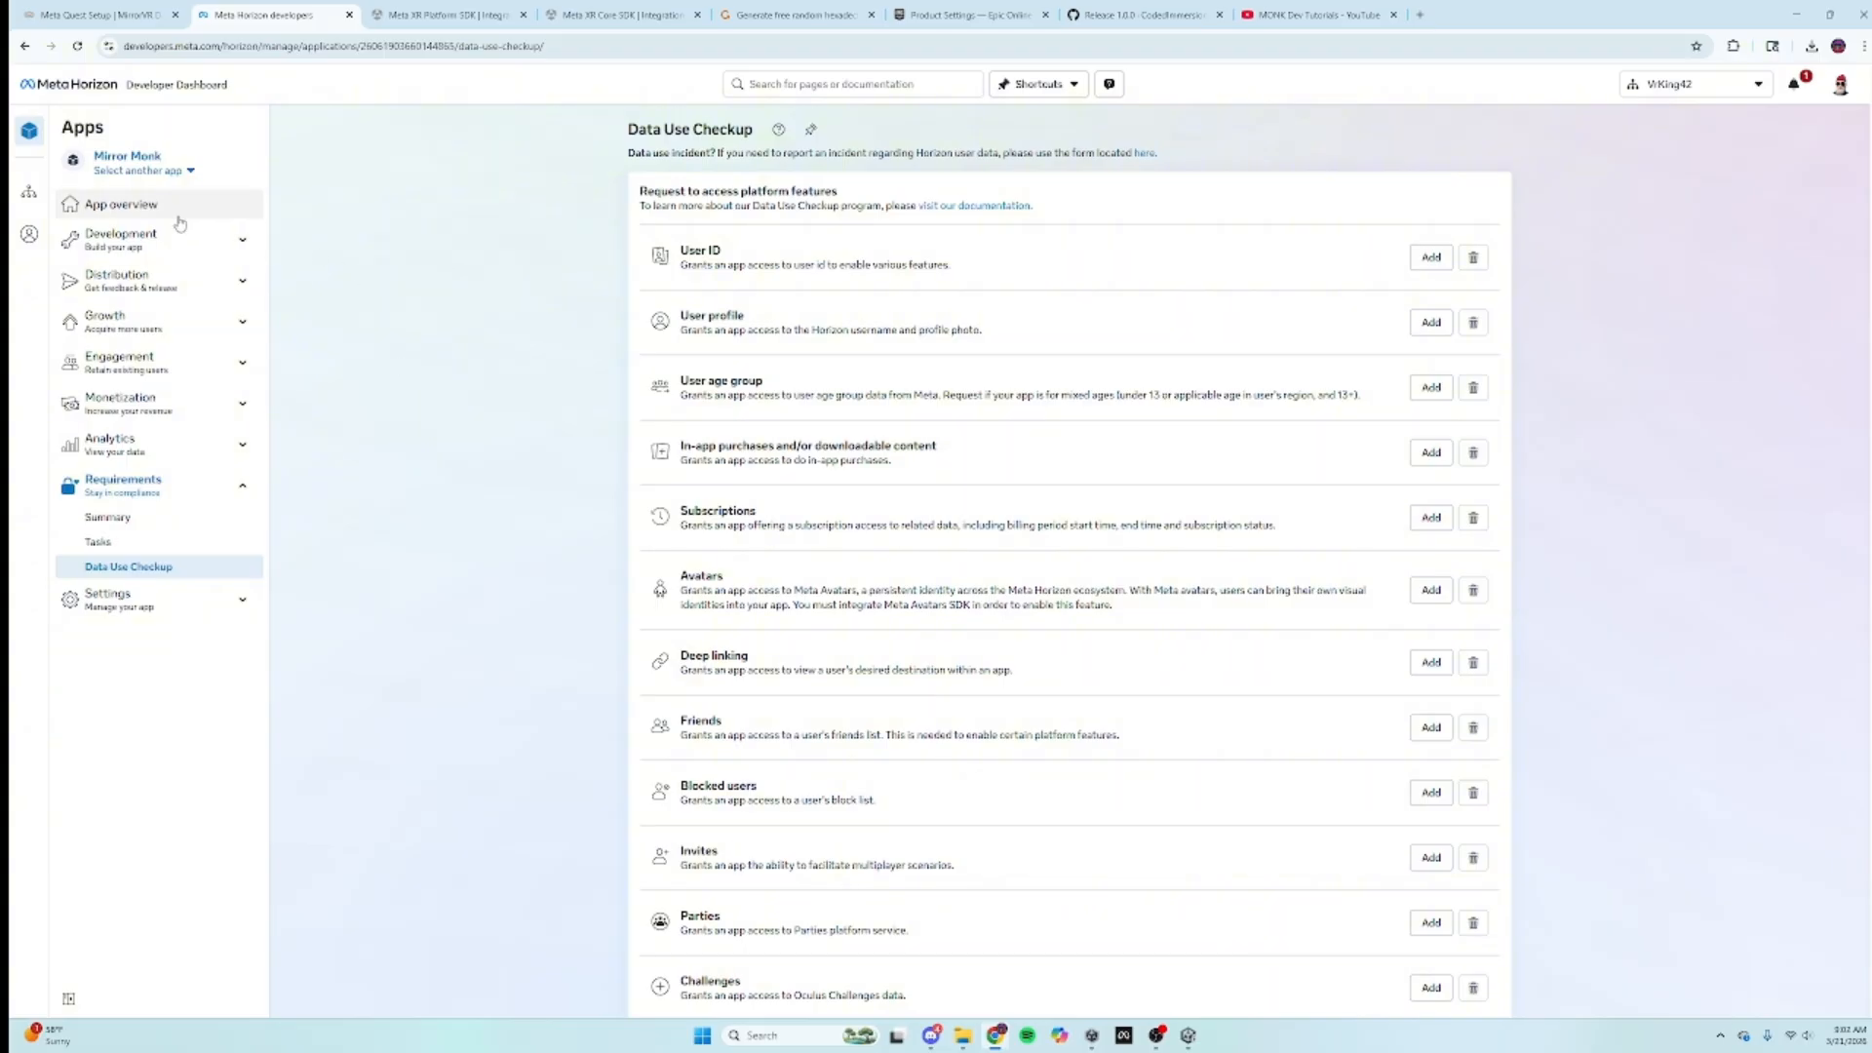
click(175, 219)
click(151, 238)
click(147, 271)
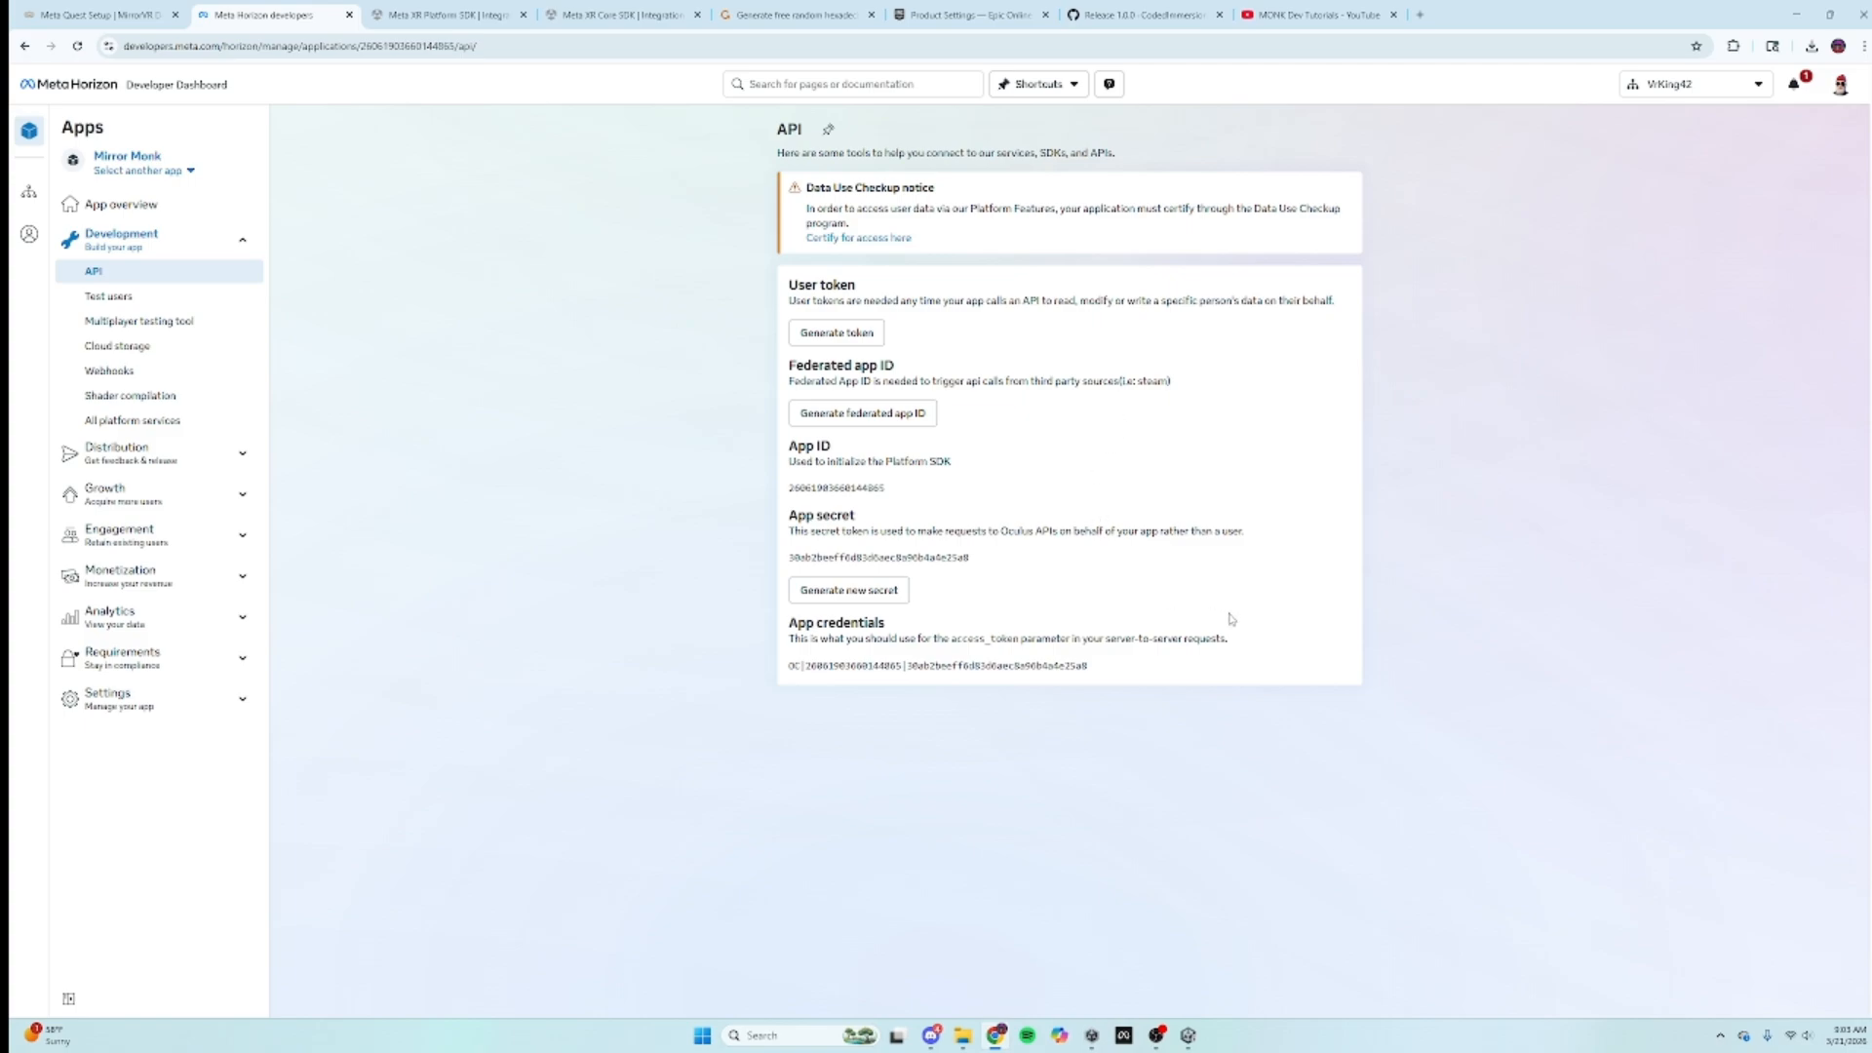
Step: Copy the App ID from the API page and return to Unity
drag(913, 489, 788, 492)
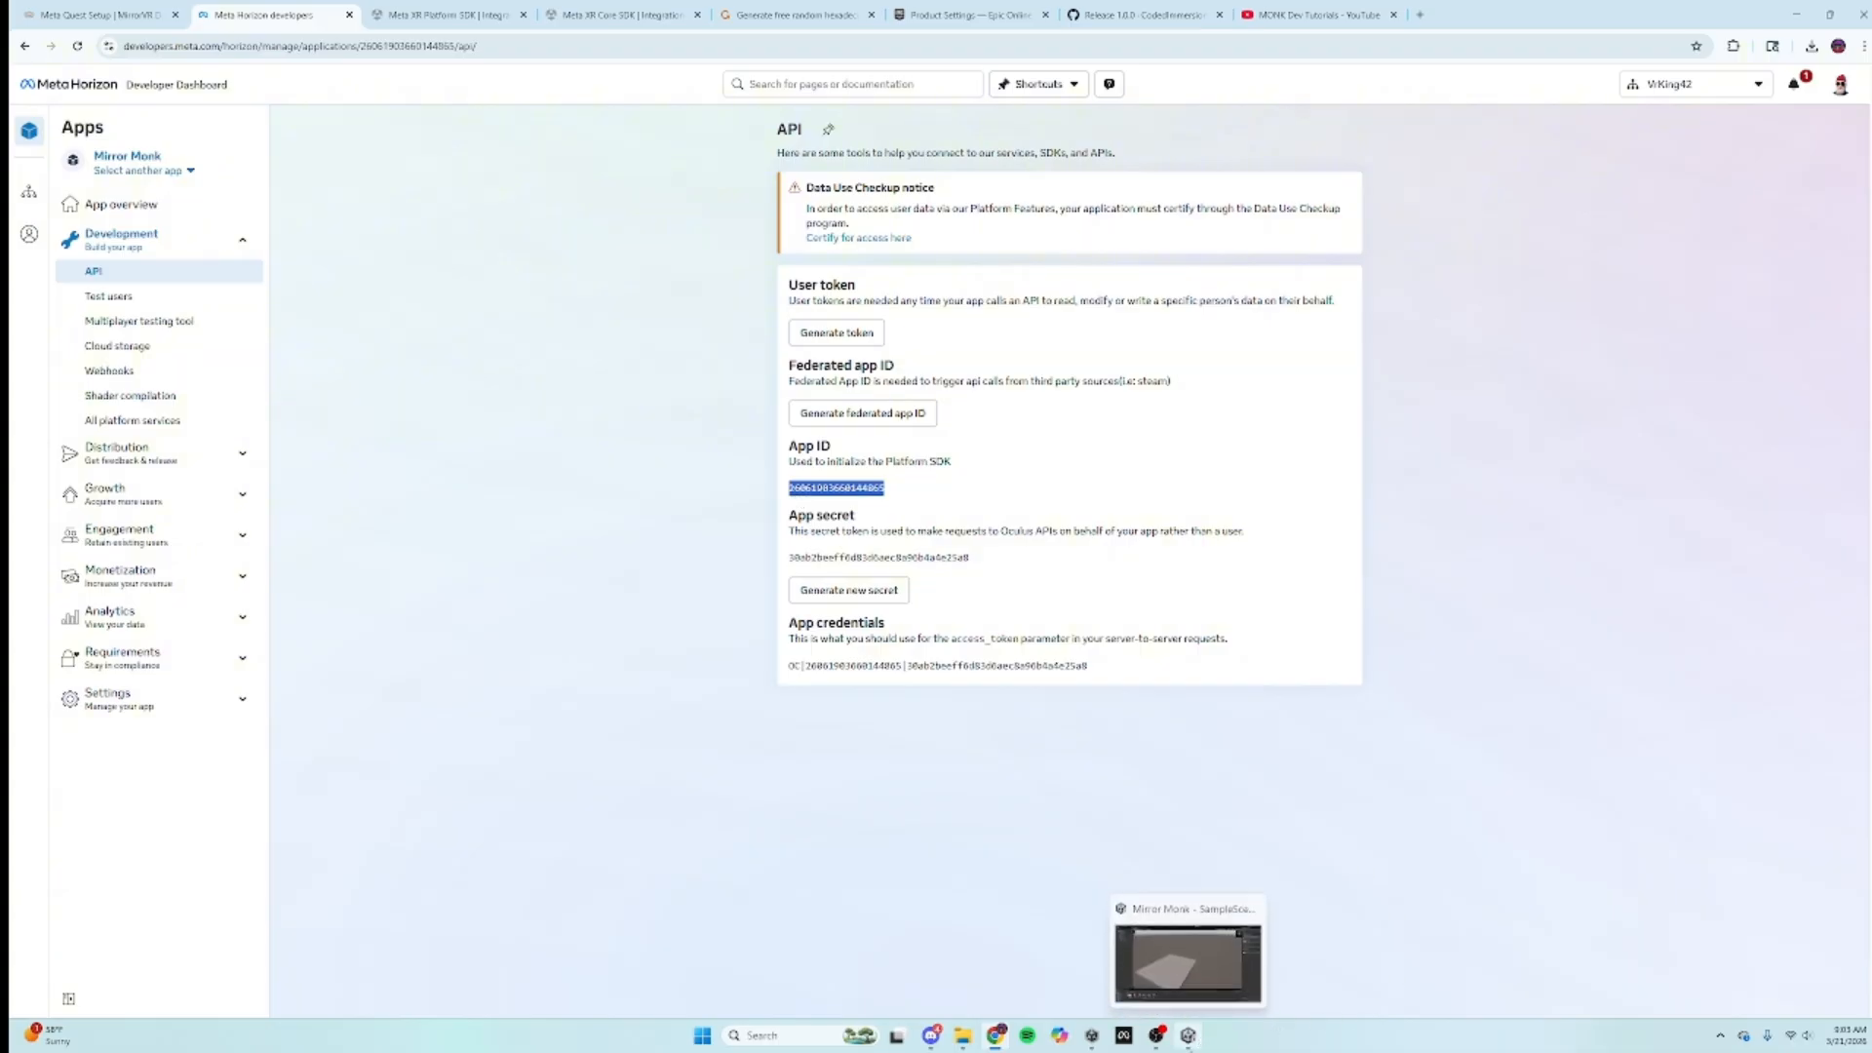
click(1188, 1038)
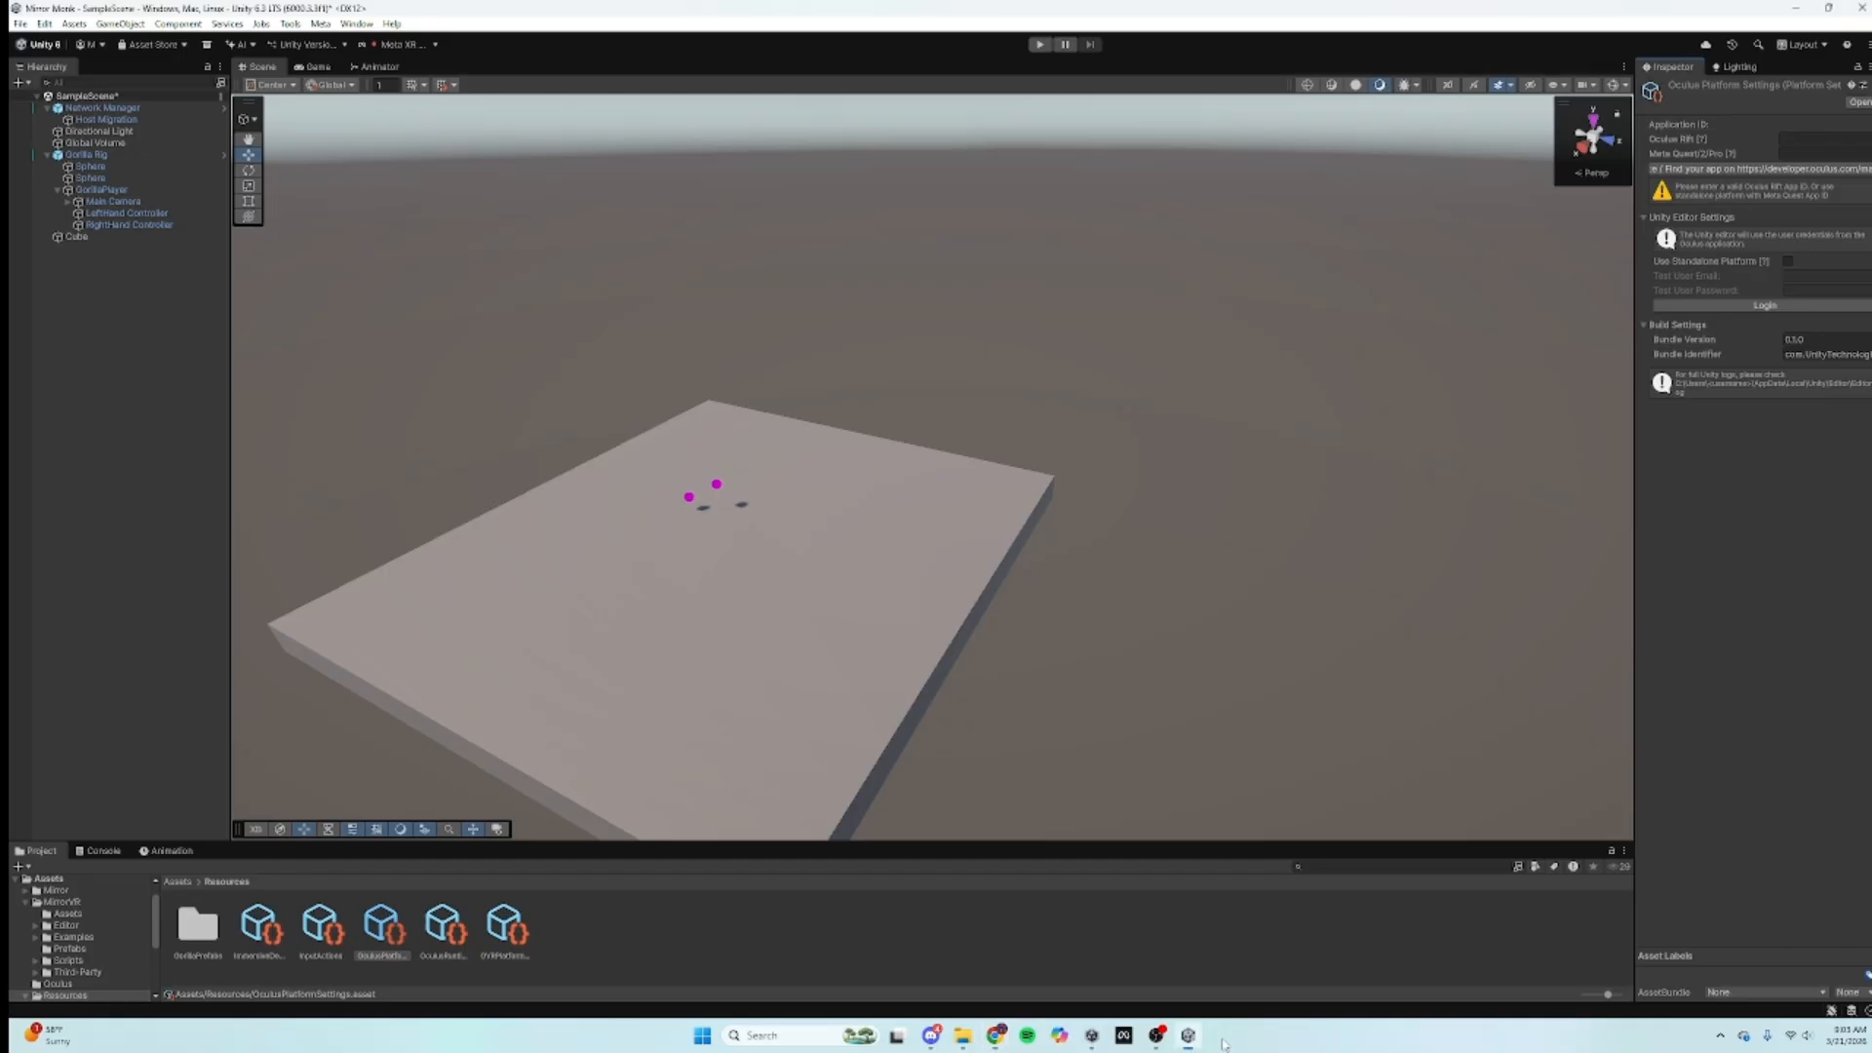
Step: Paste the App ID into the Oculus Rift and Meta Quest fields and enable Use Standalone Platform
key(ctrl+v)
click(1812, 153)
key(ctrl+v)
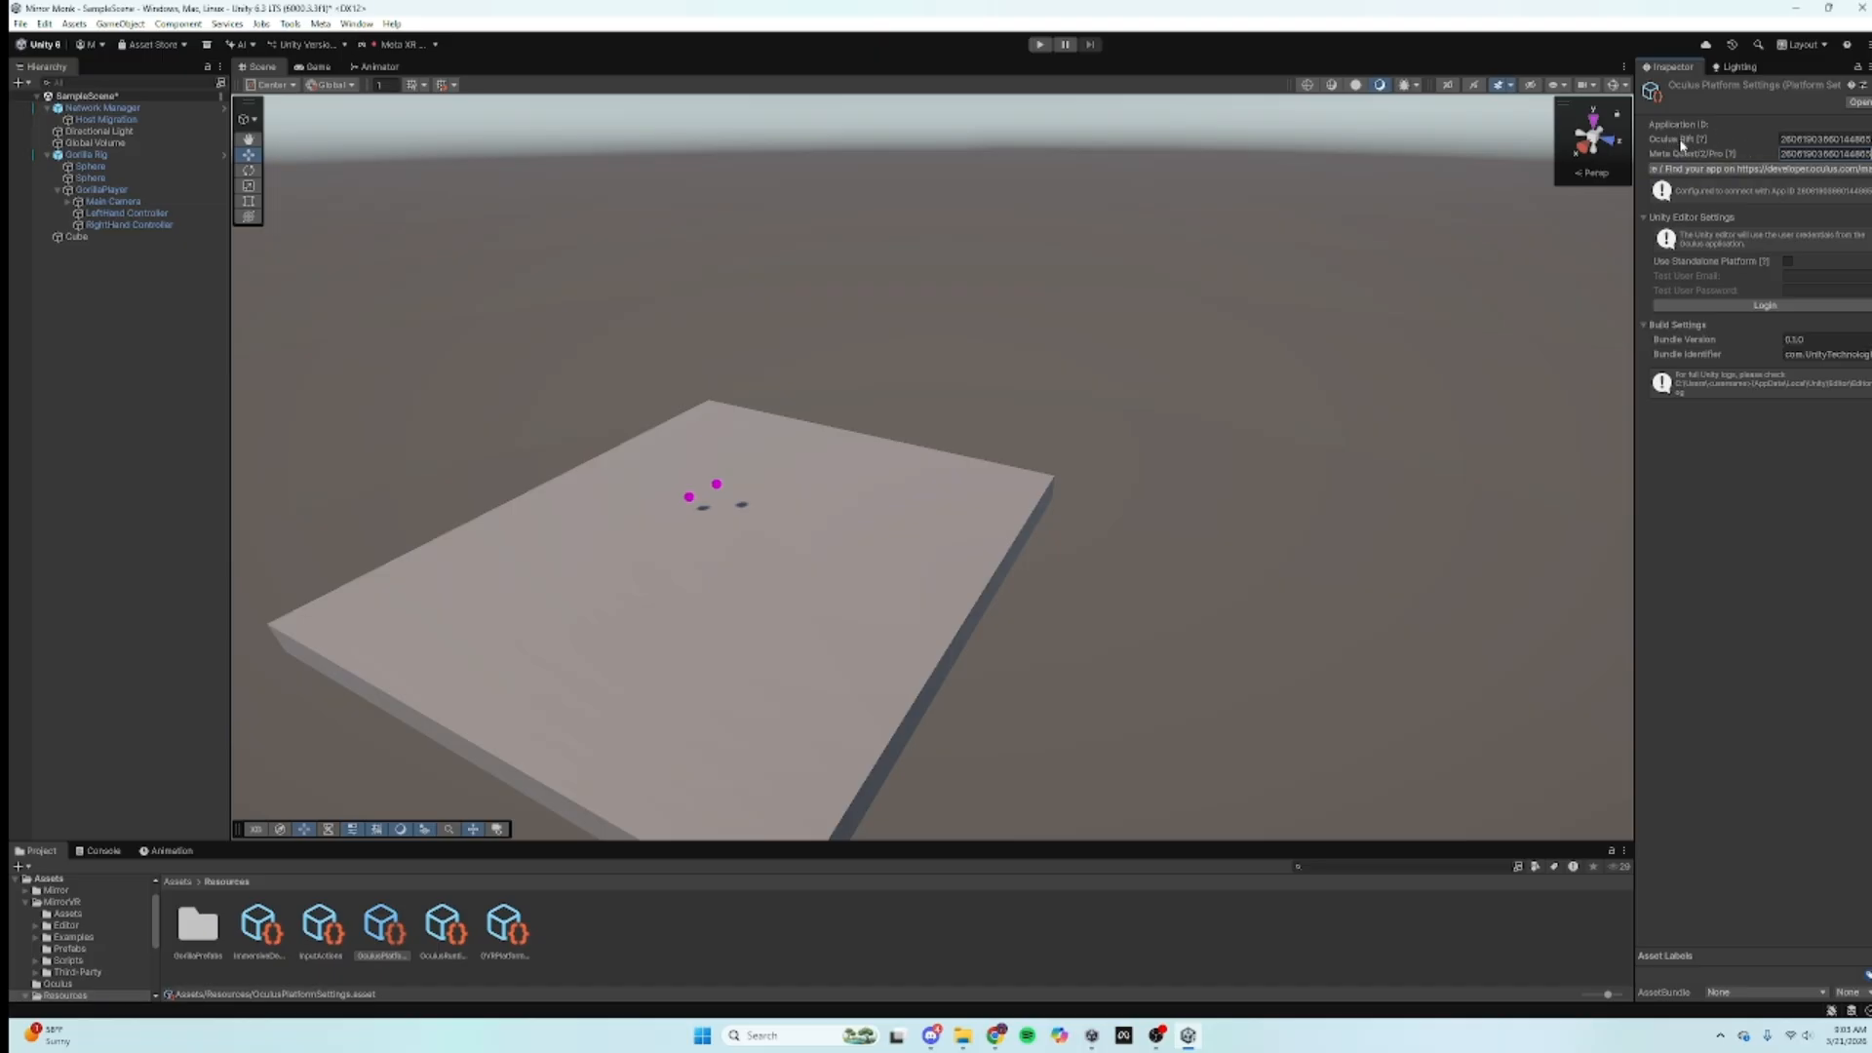
click(1788, 263)
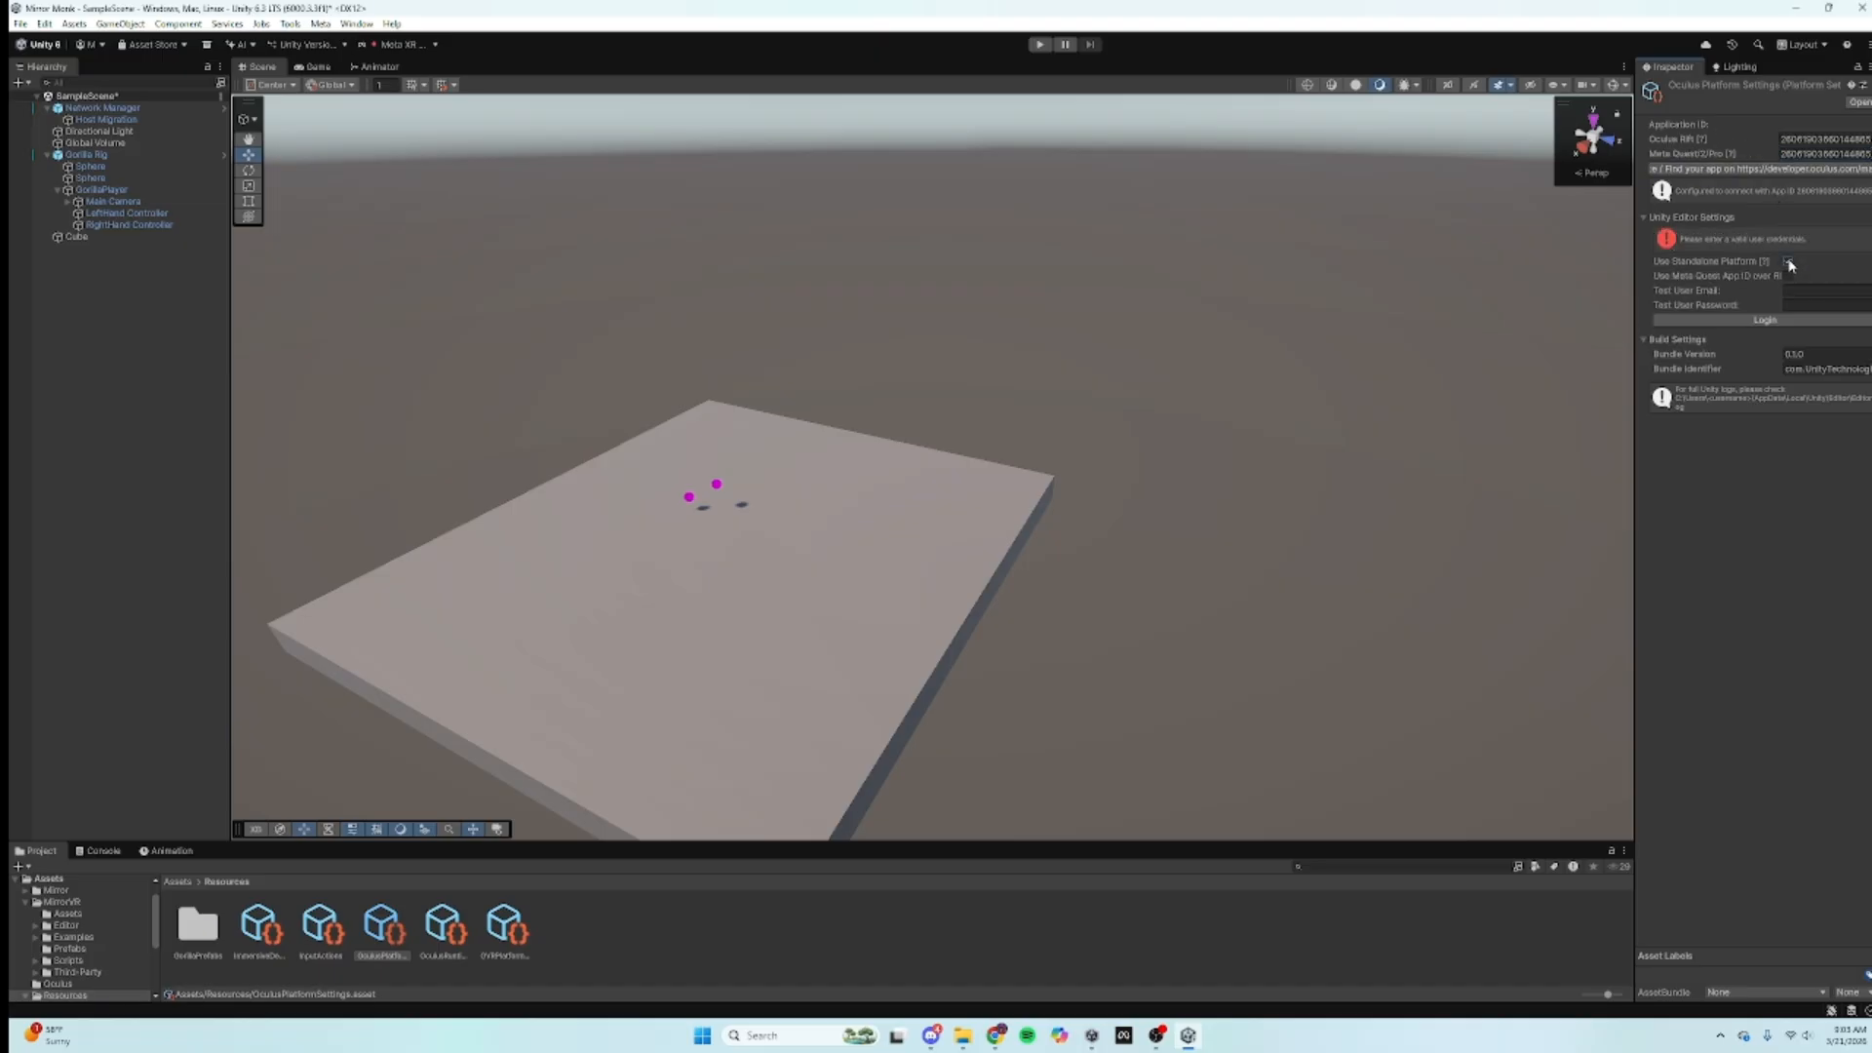
click(995, 1035)
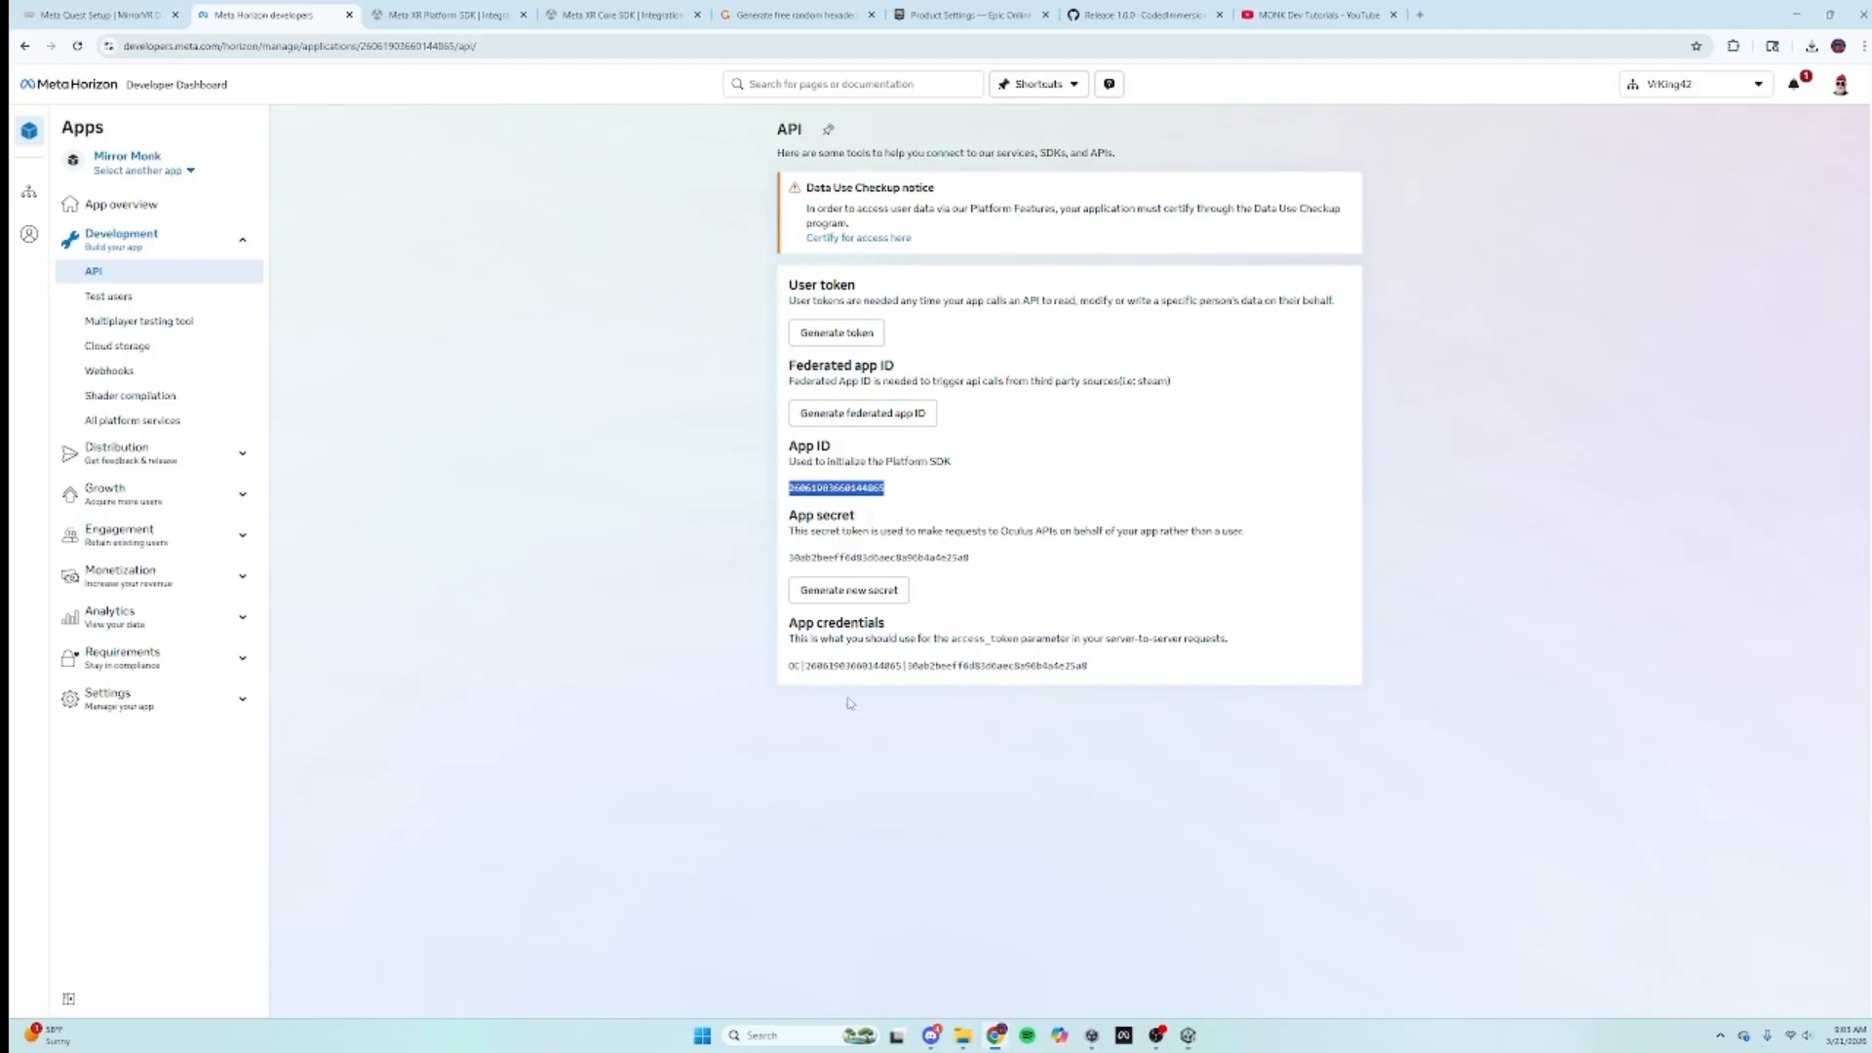
click(475, 19)
click(97, 14)
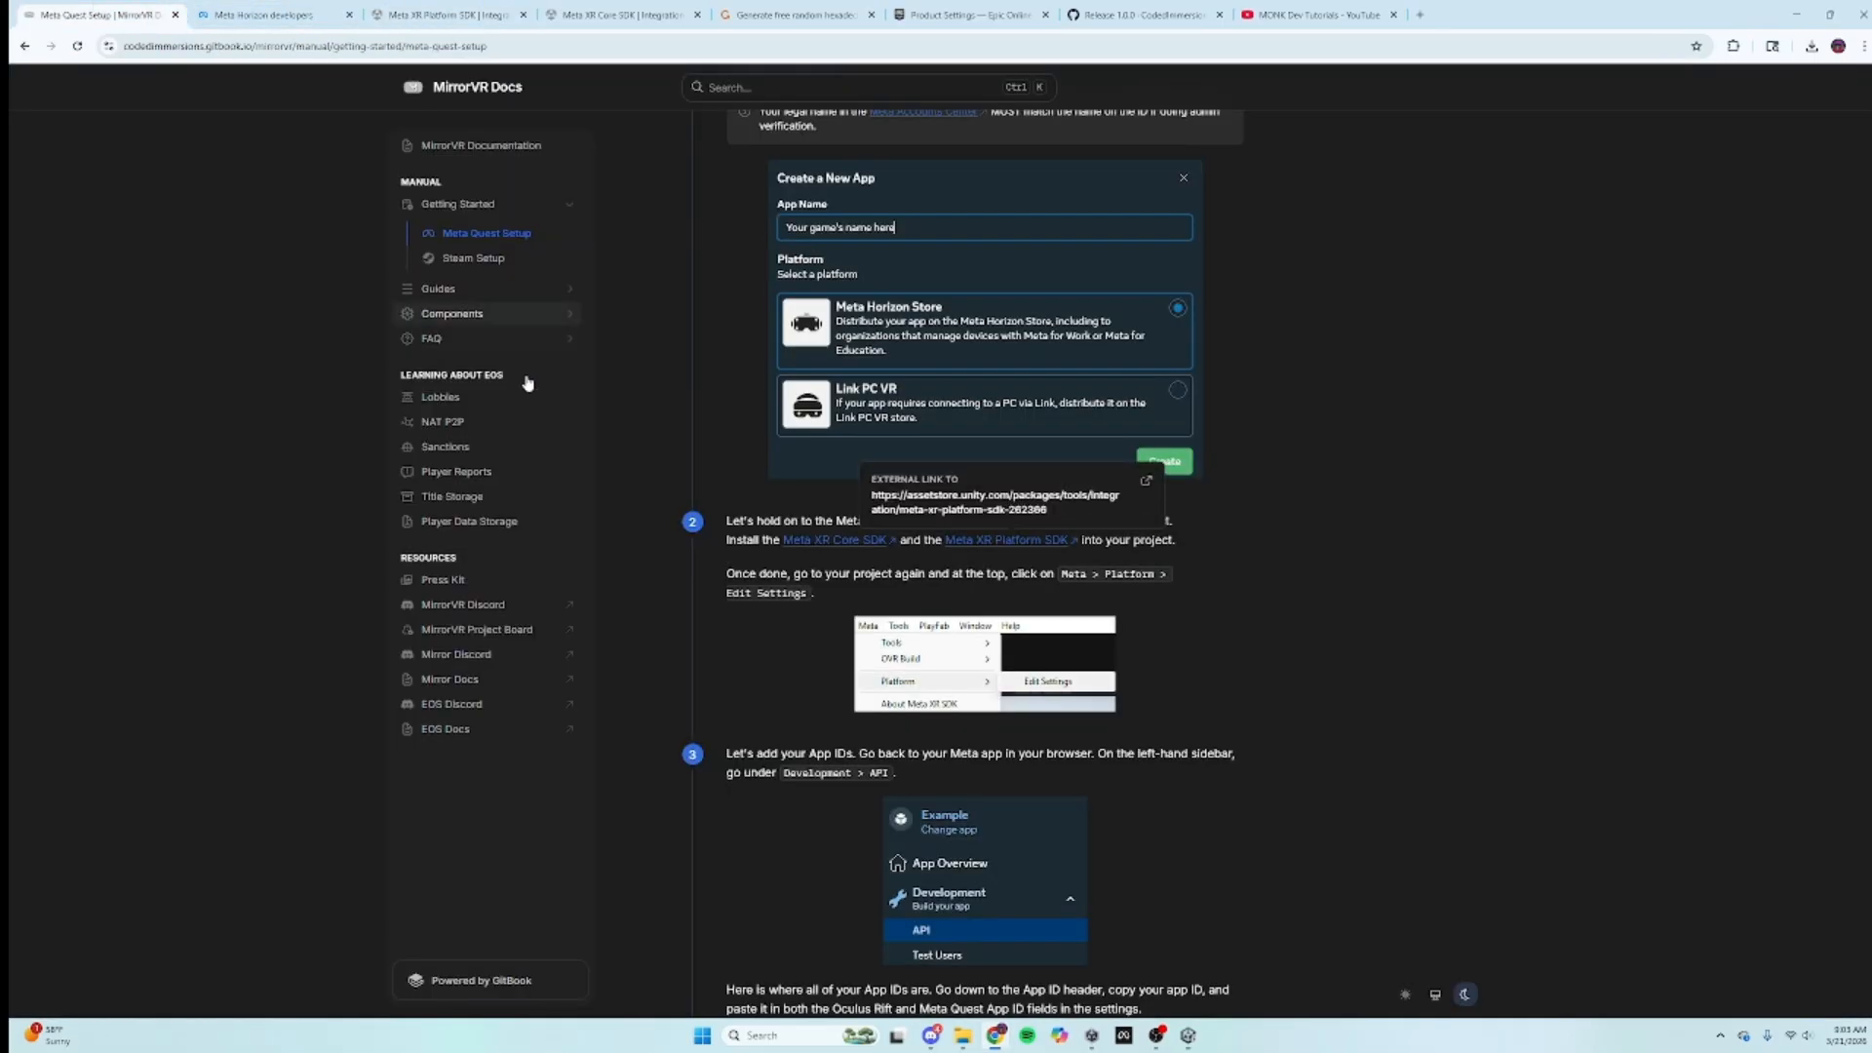
scroll(1209, 577, down, 2)
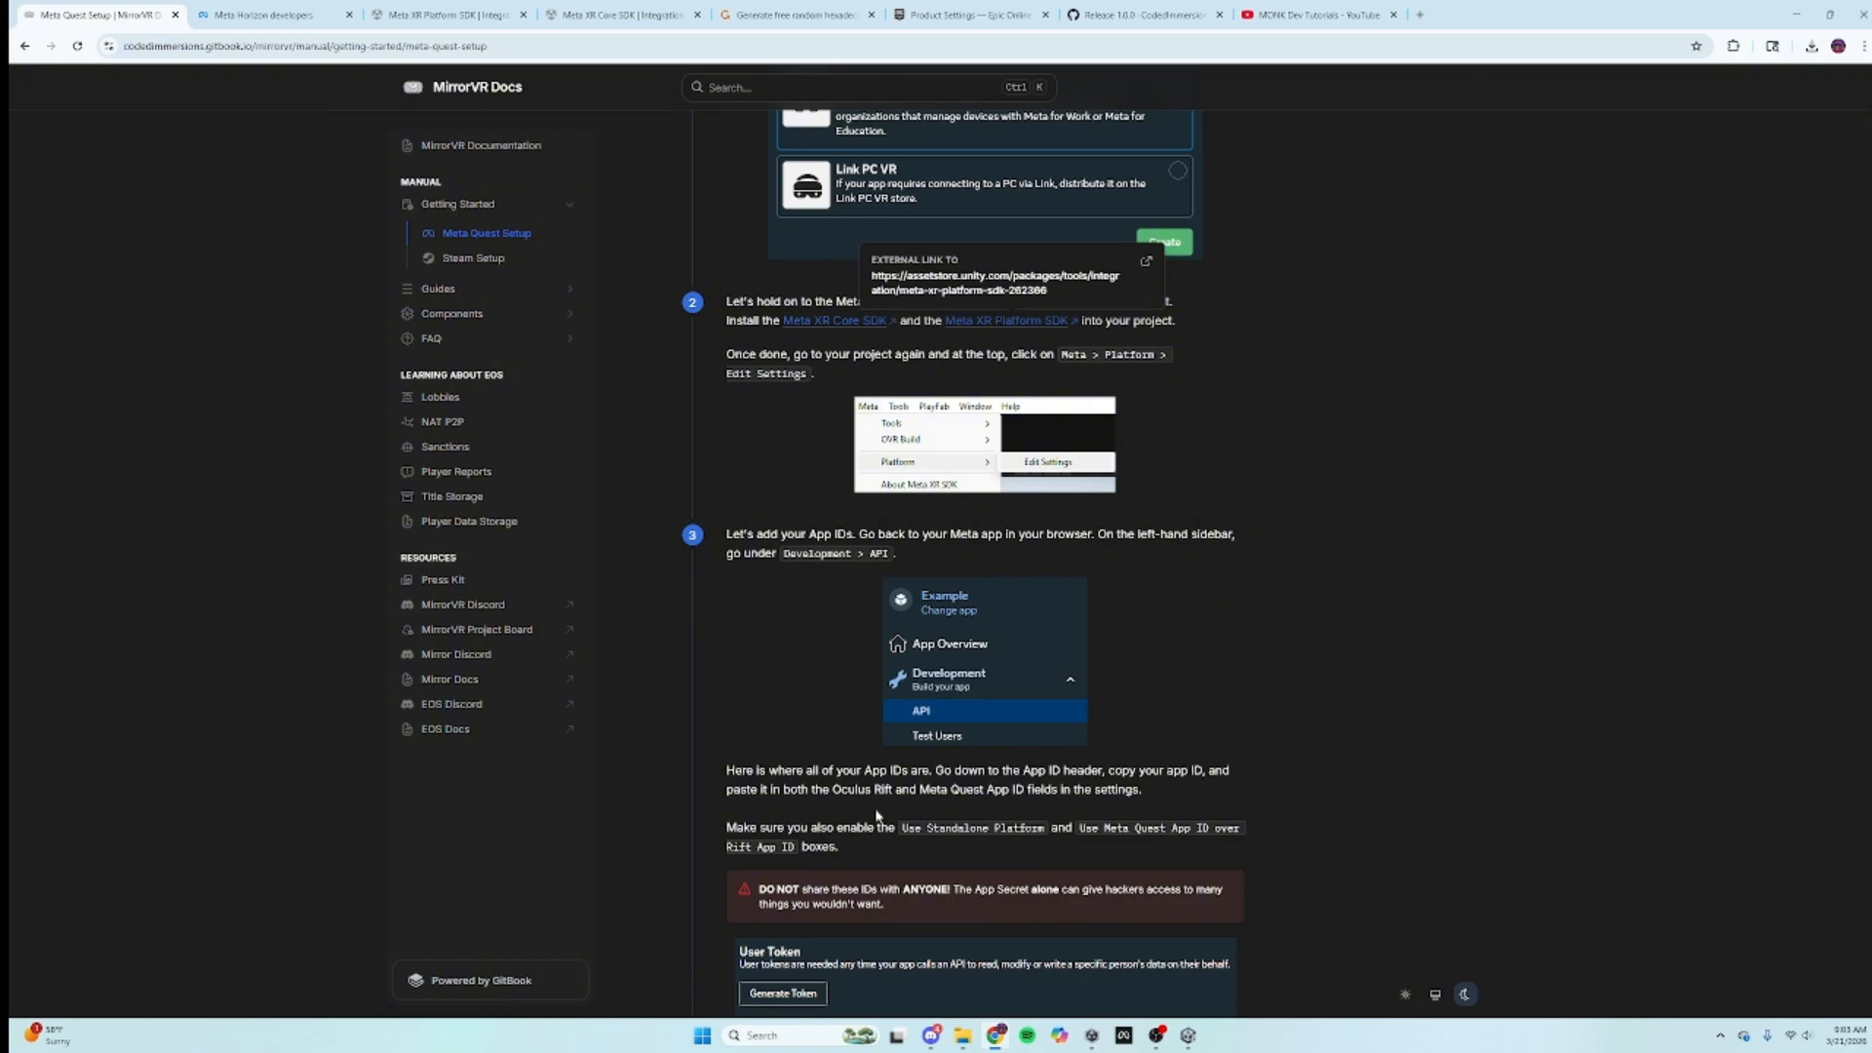
scroll(877, 815, down, 2)
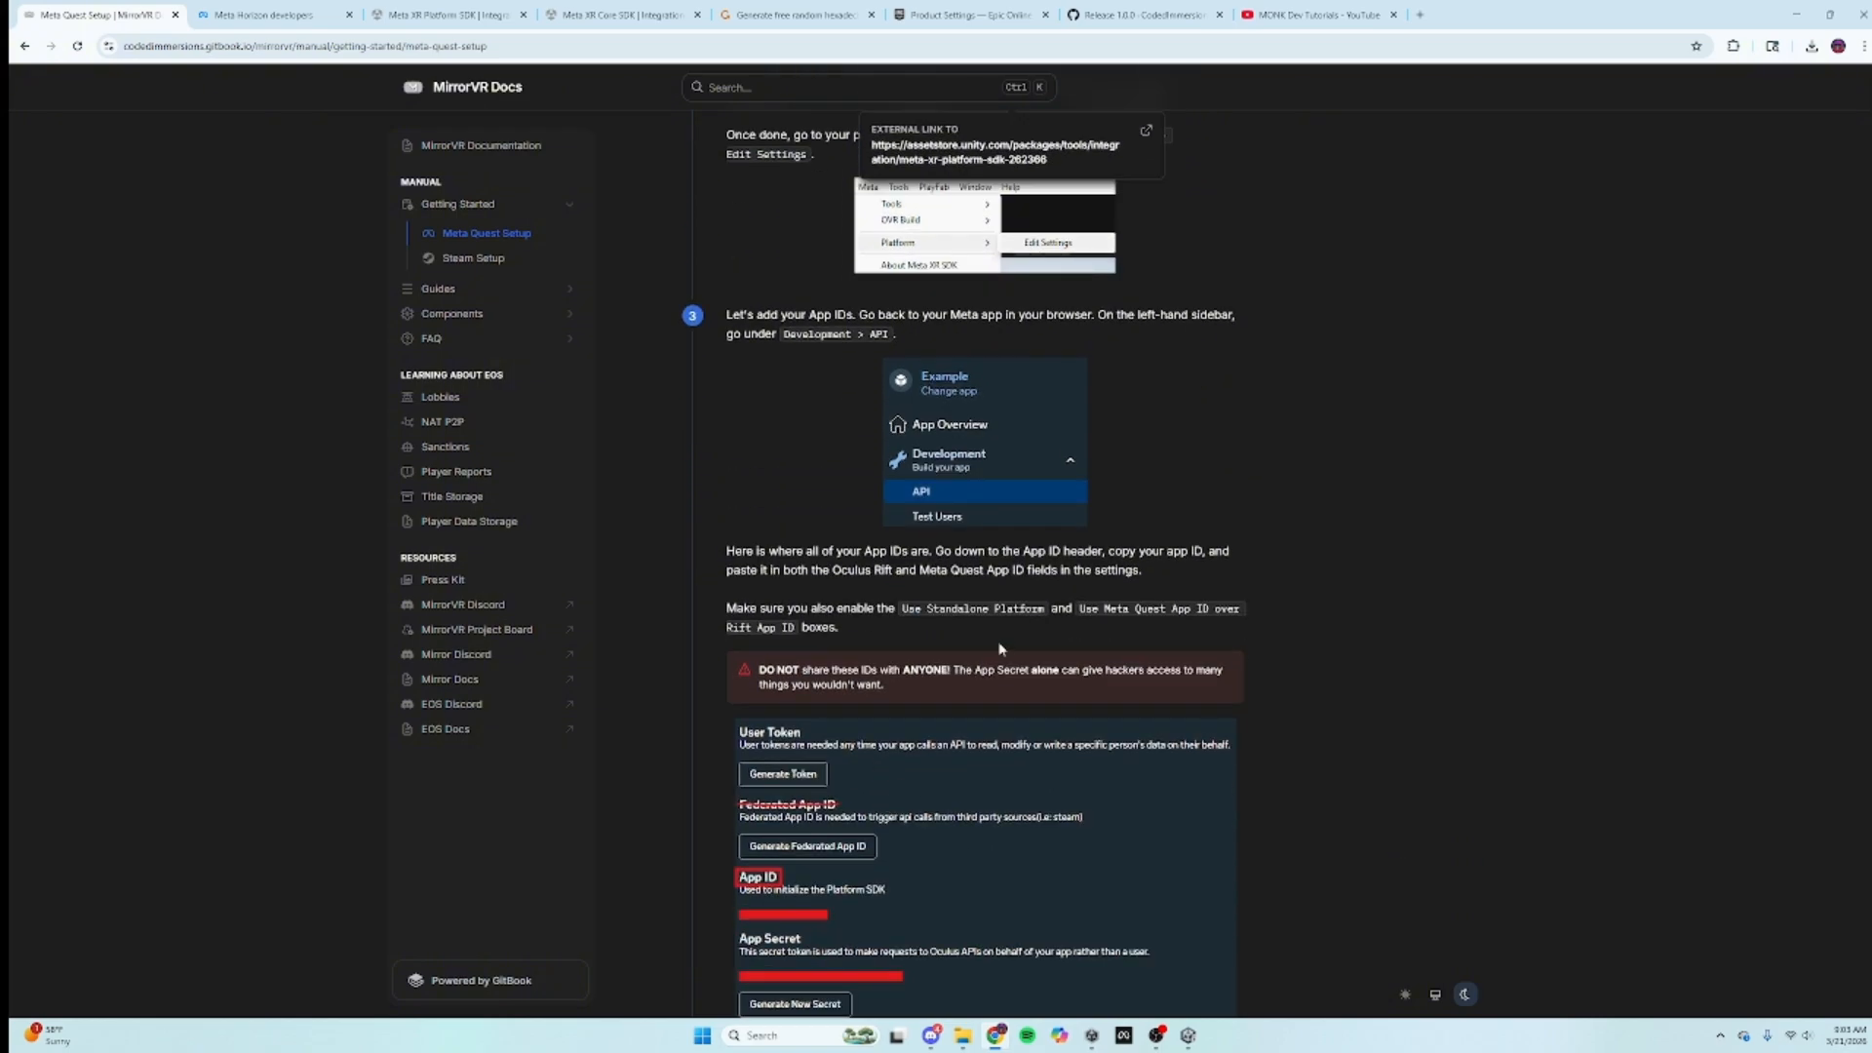
scroll(654, 668, down, 5)
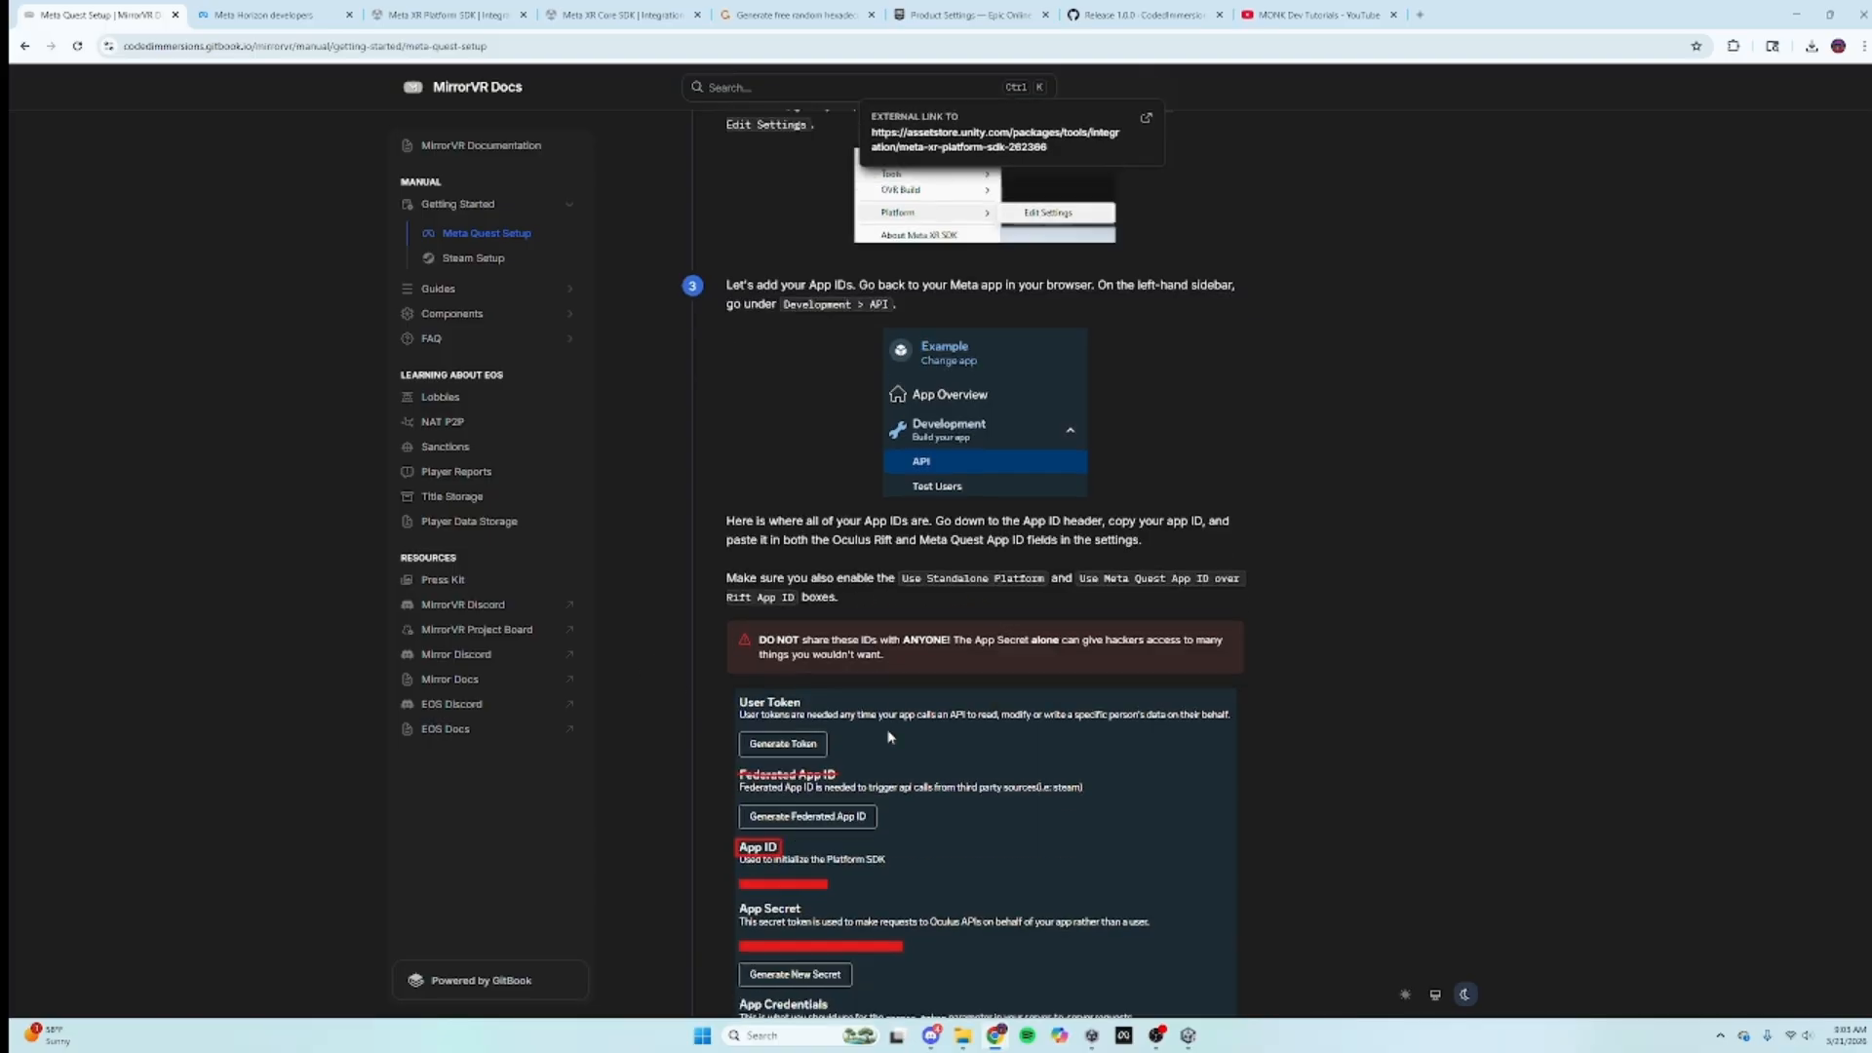
scroll(959, 672, down, 6)
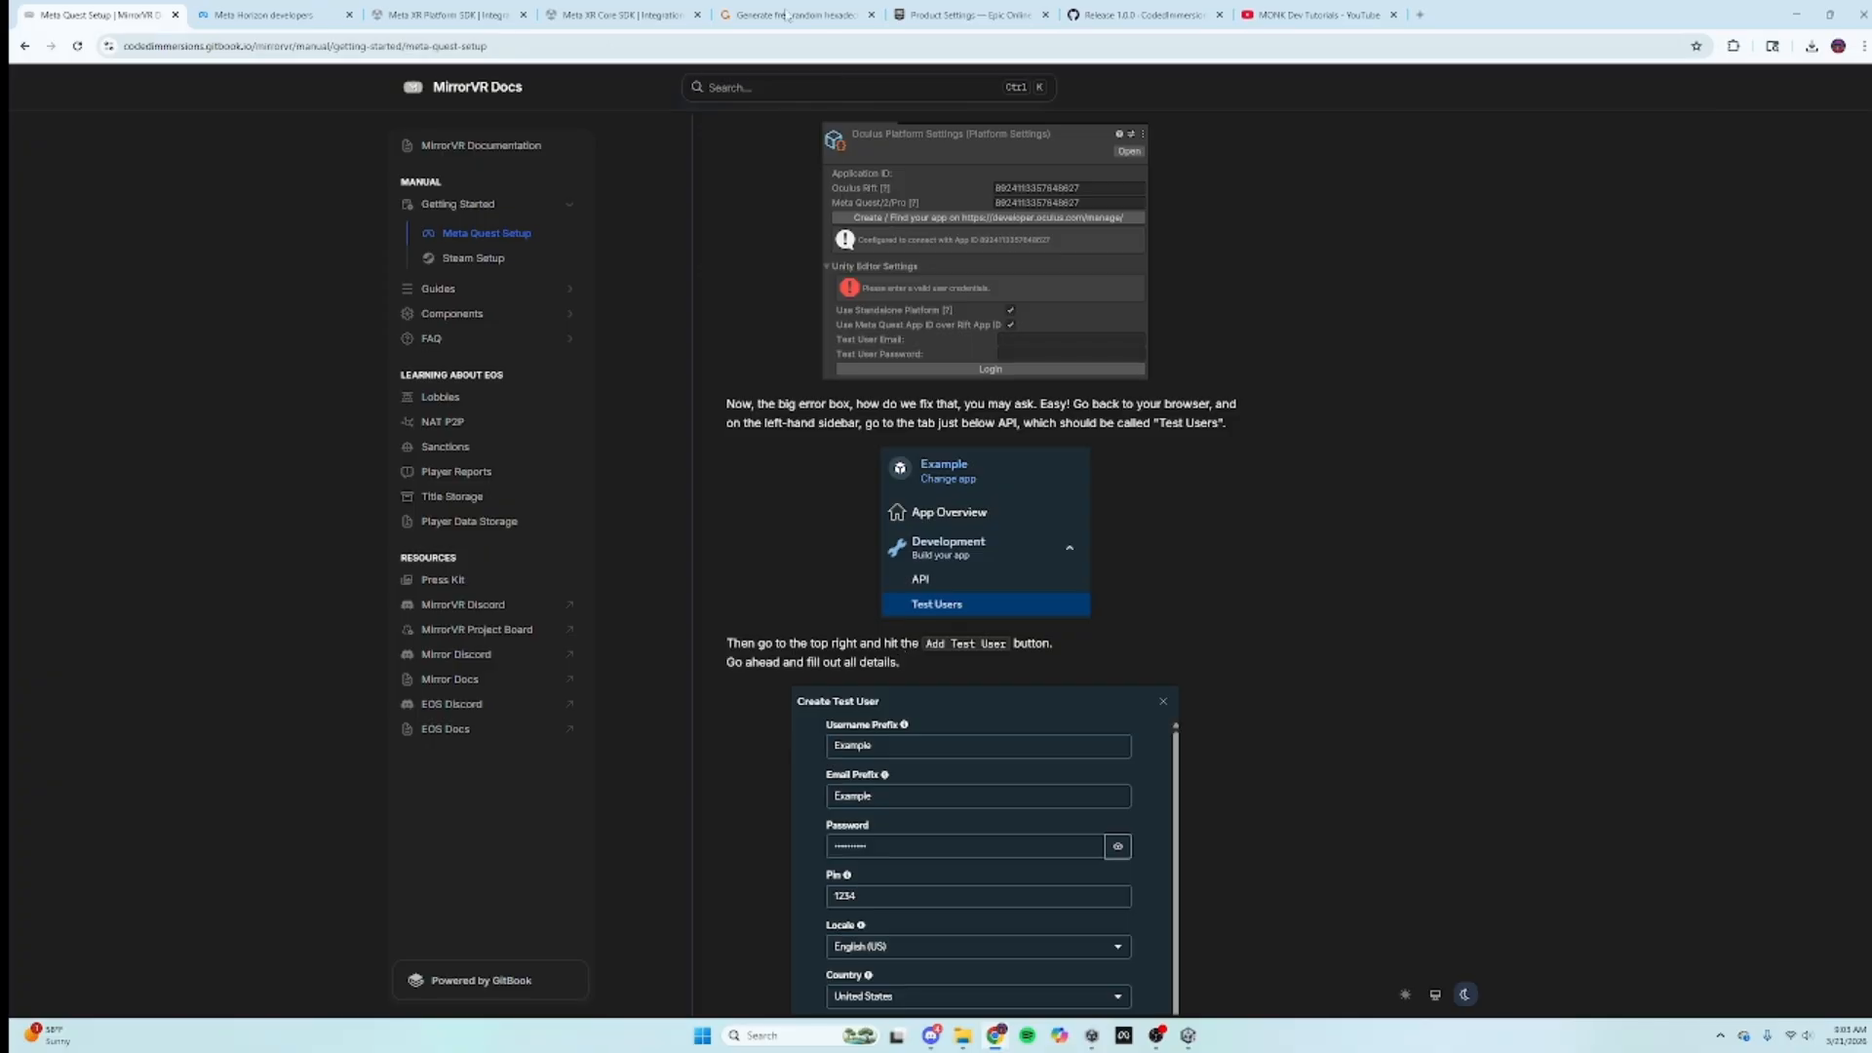
click(264, 15)
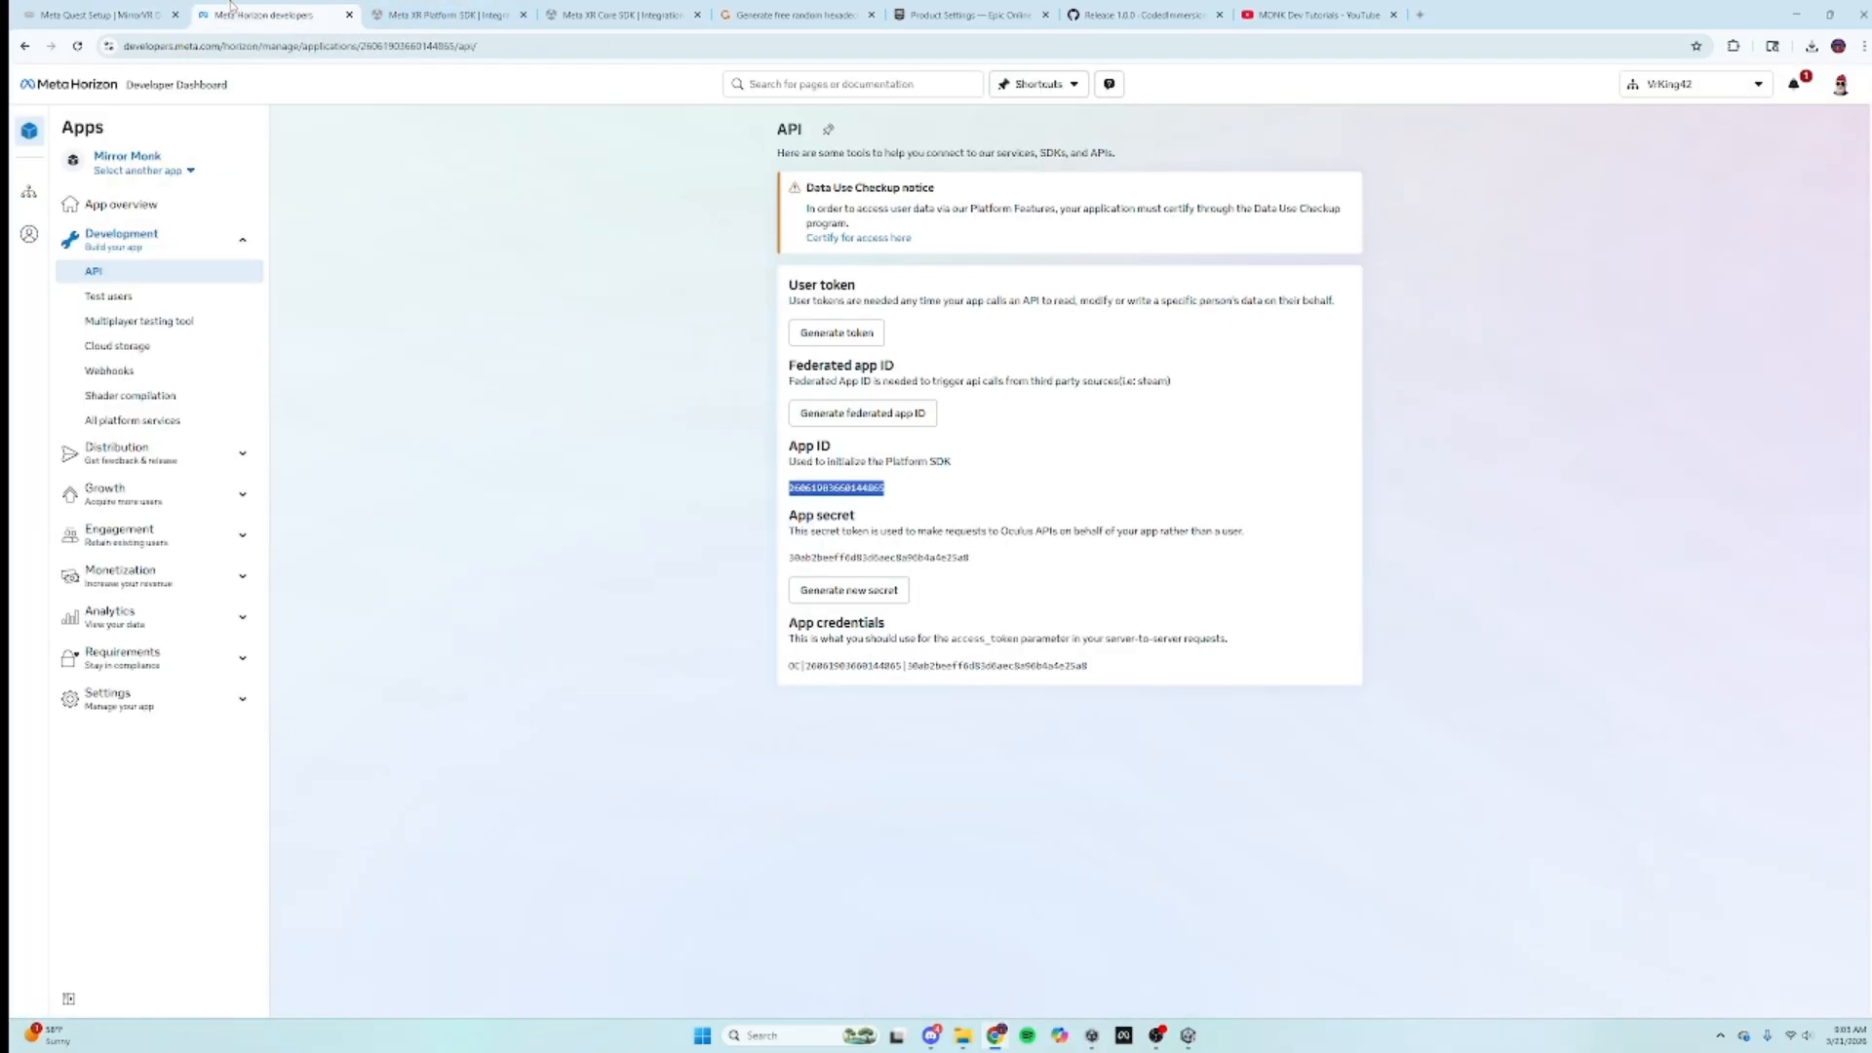
Step: Open Test users, start a new test user and enter username prefix 'monk'
click(106, 305)
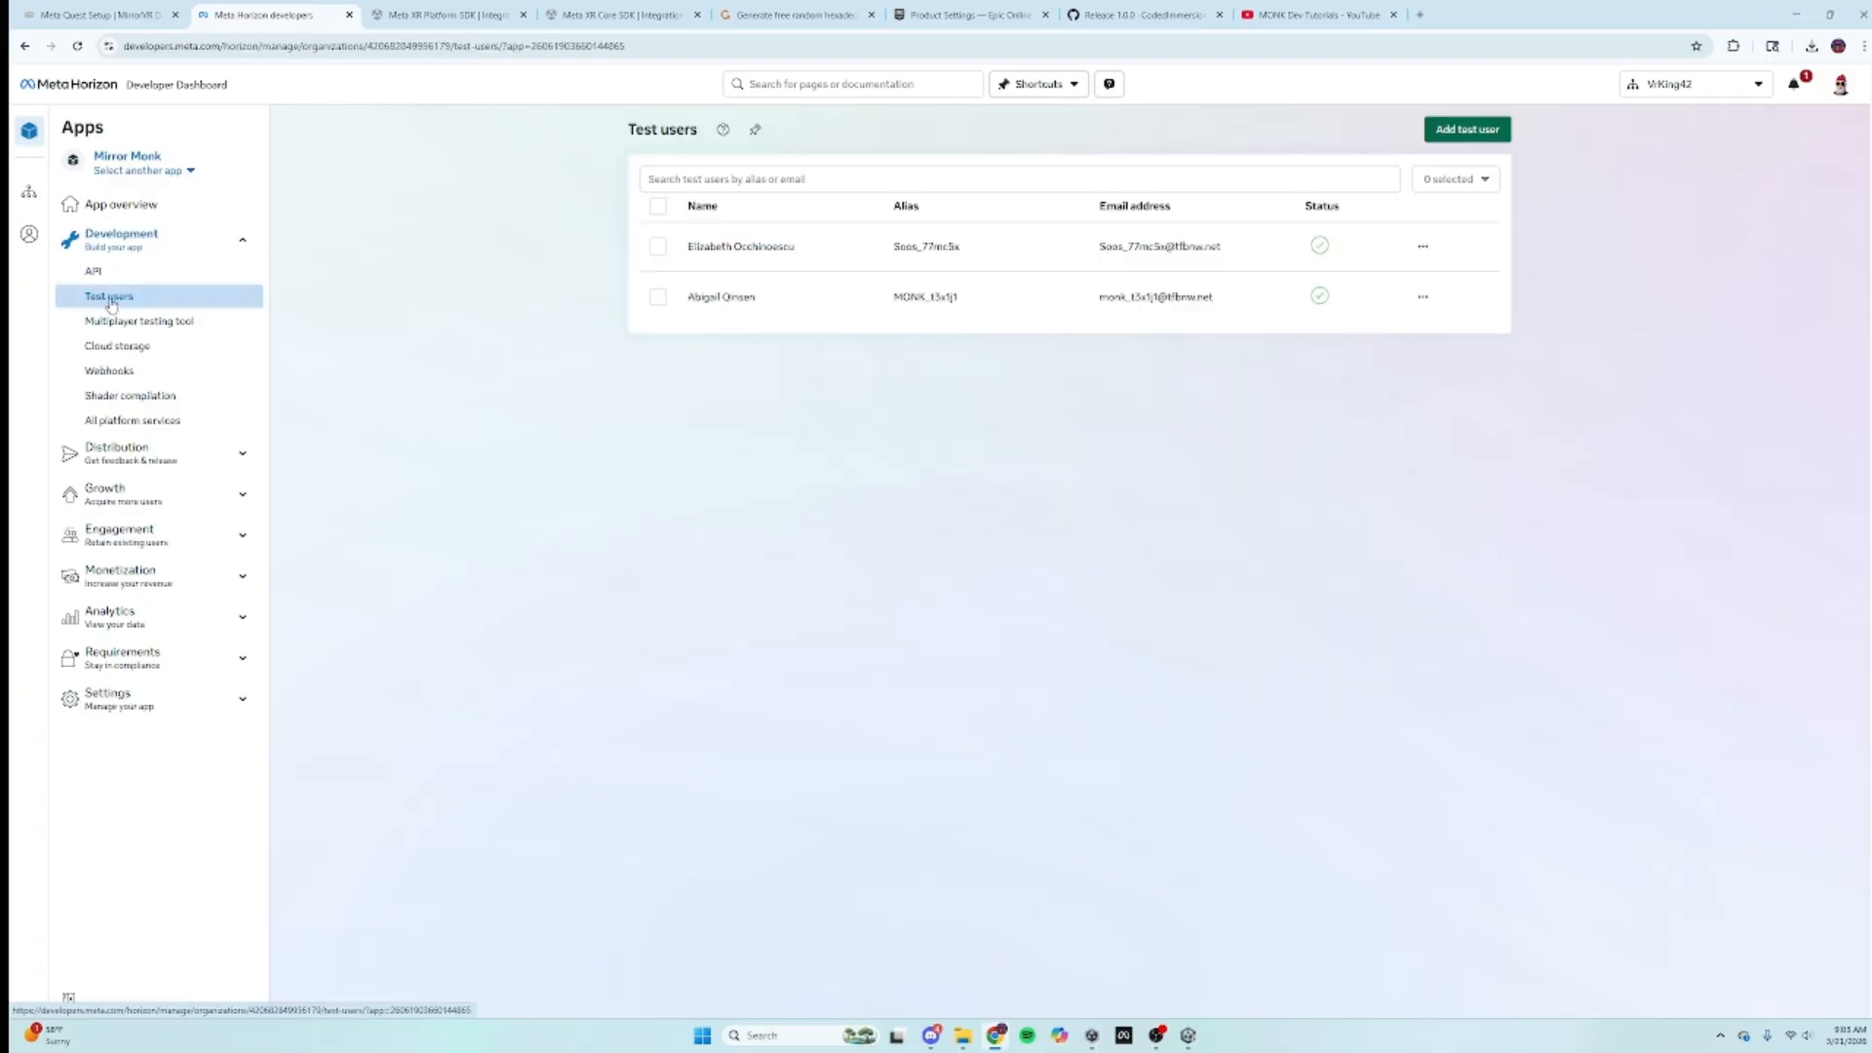
click(1468, 129)
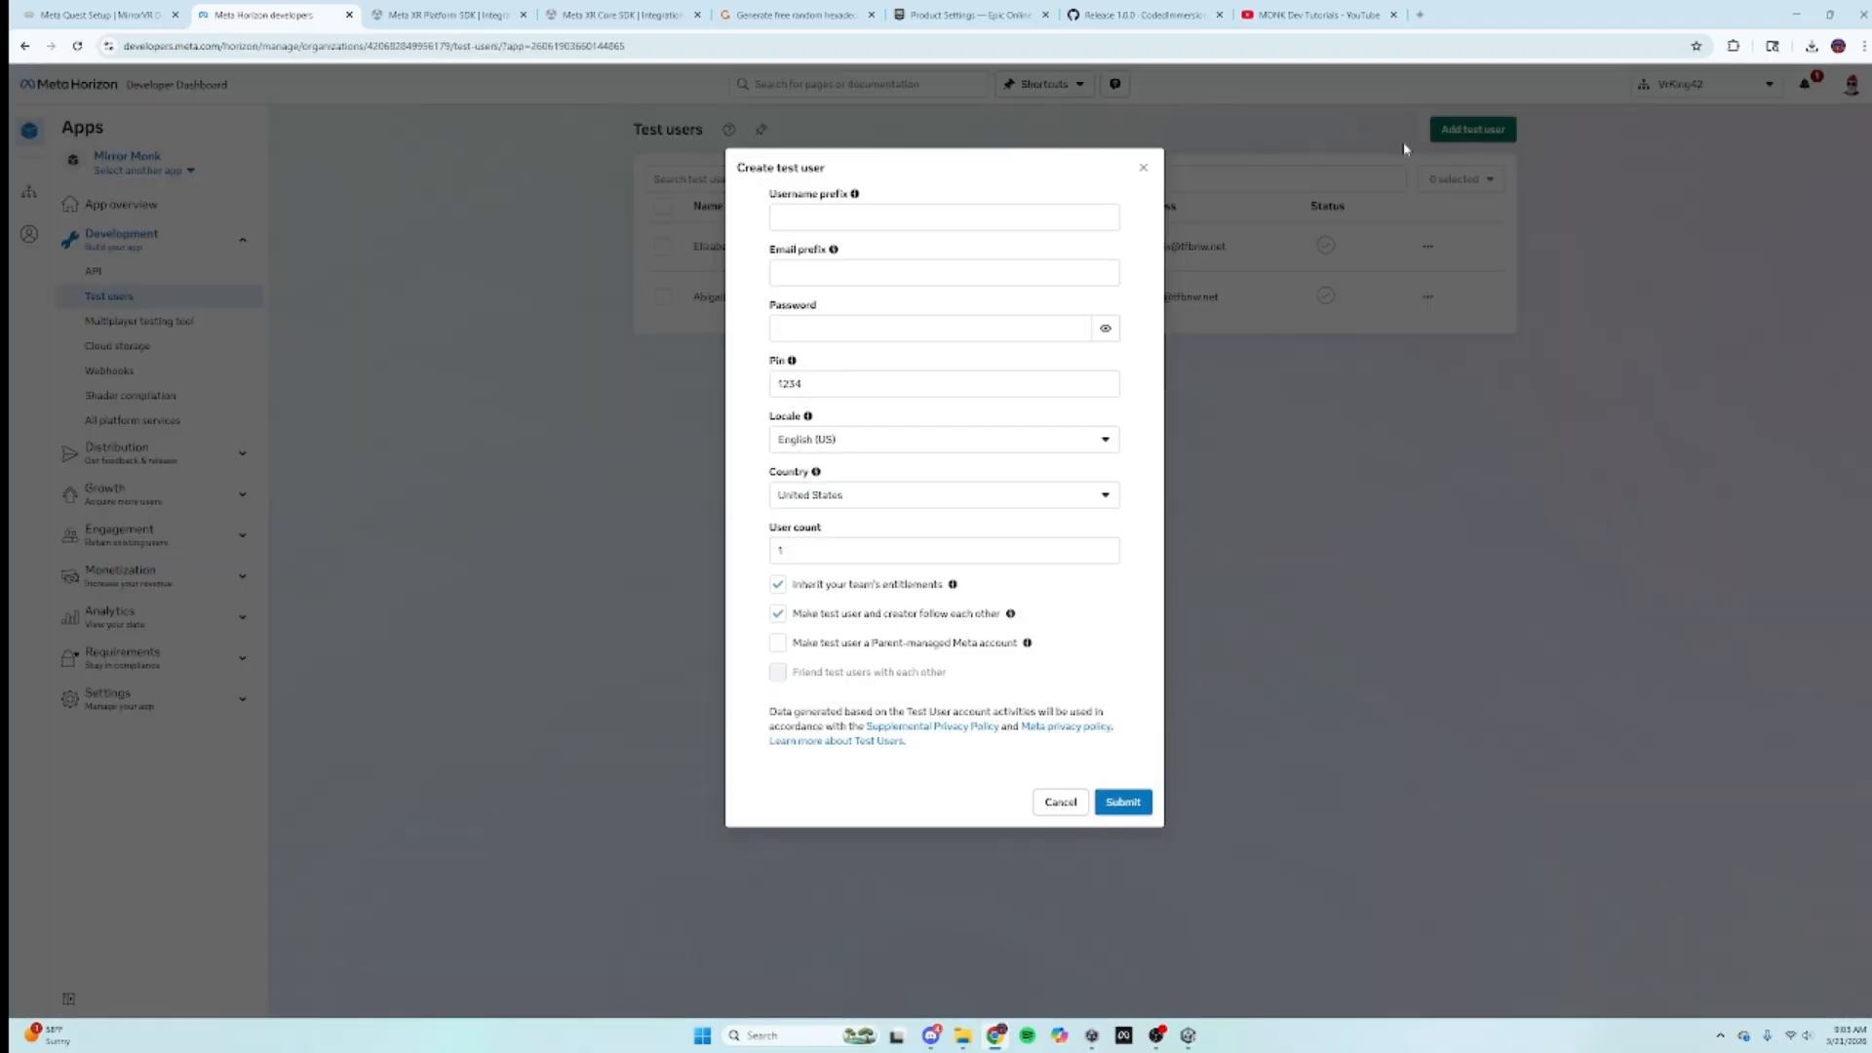
click(824, 220)
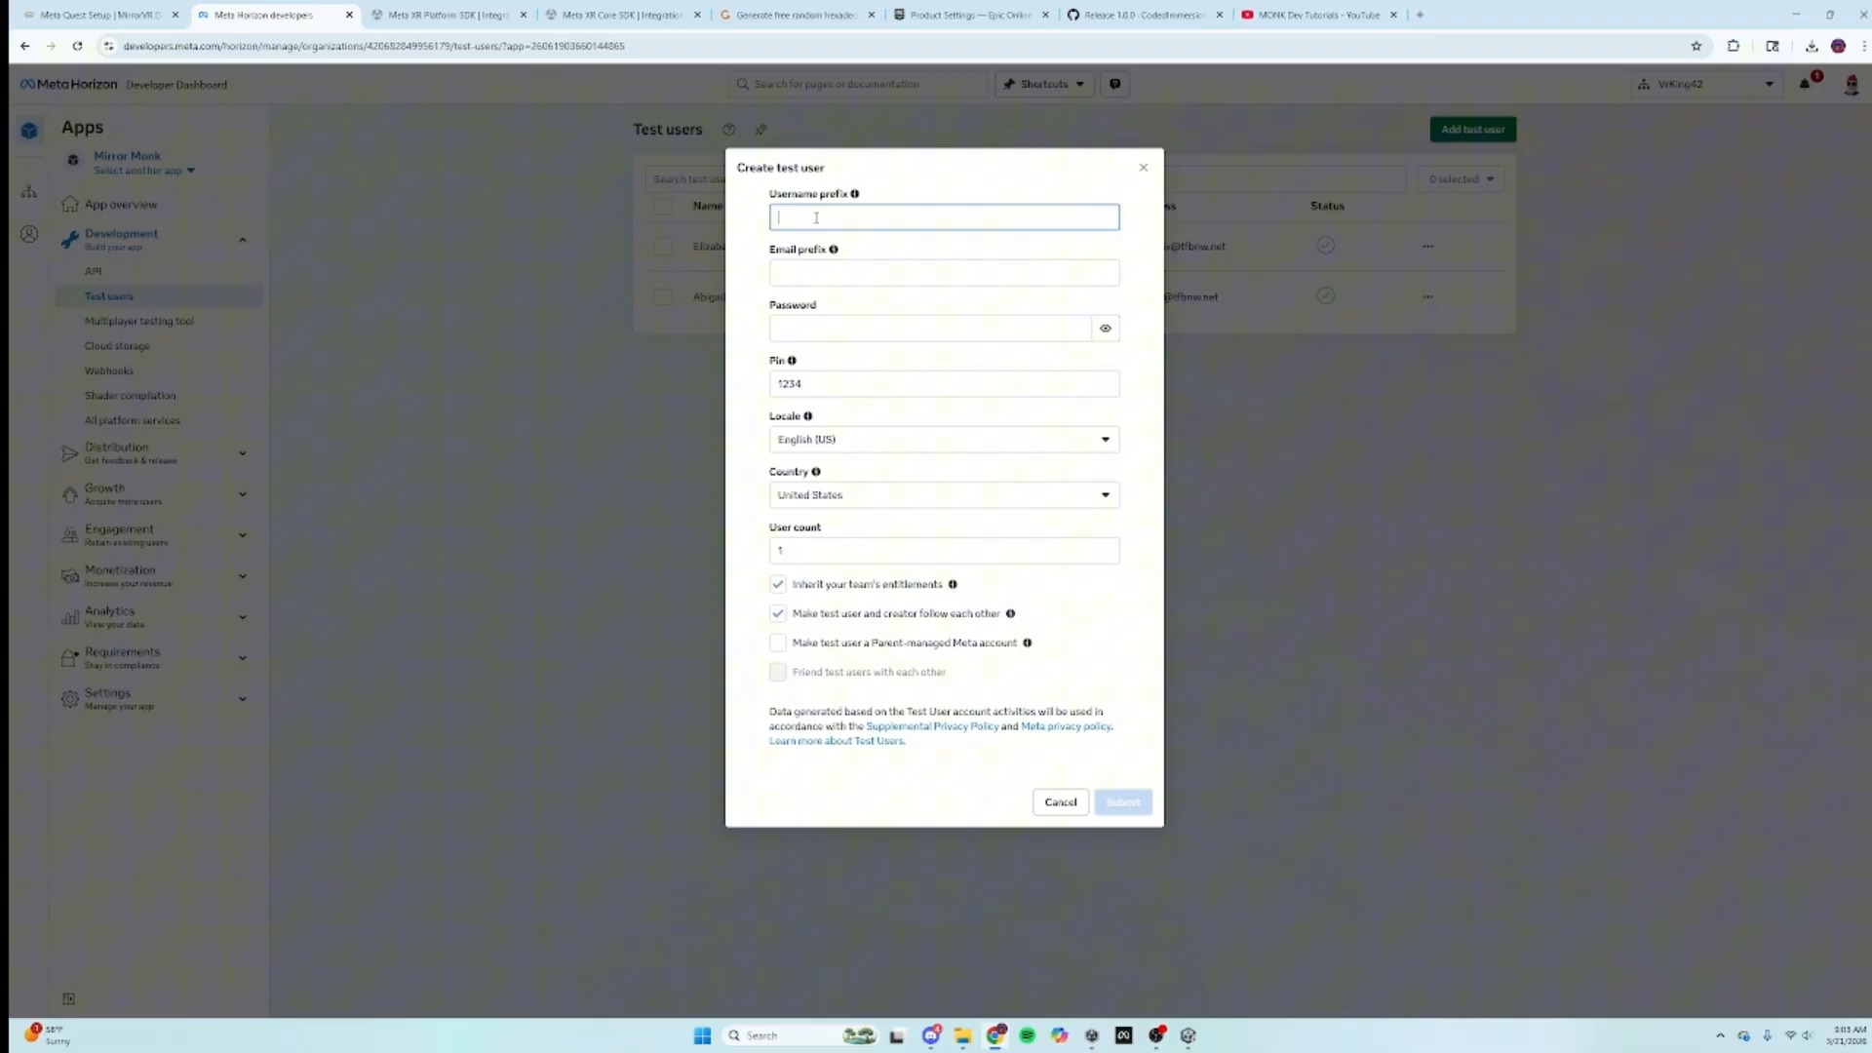
click(816, 271)
click(832, 219)
text(mon)
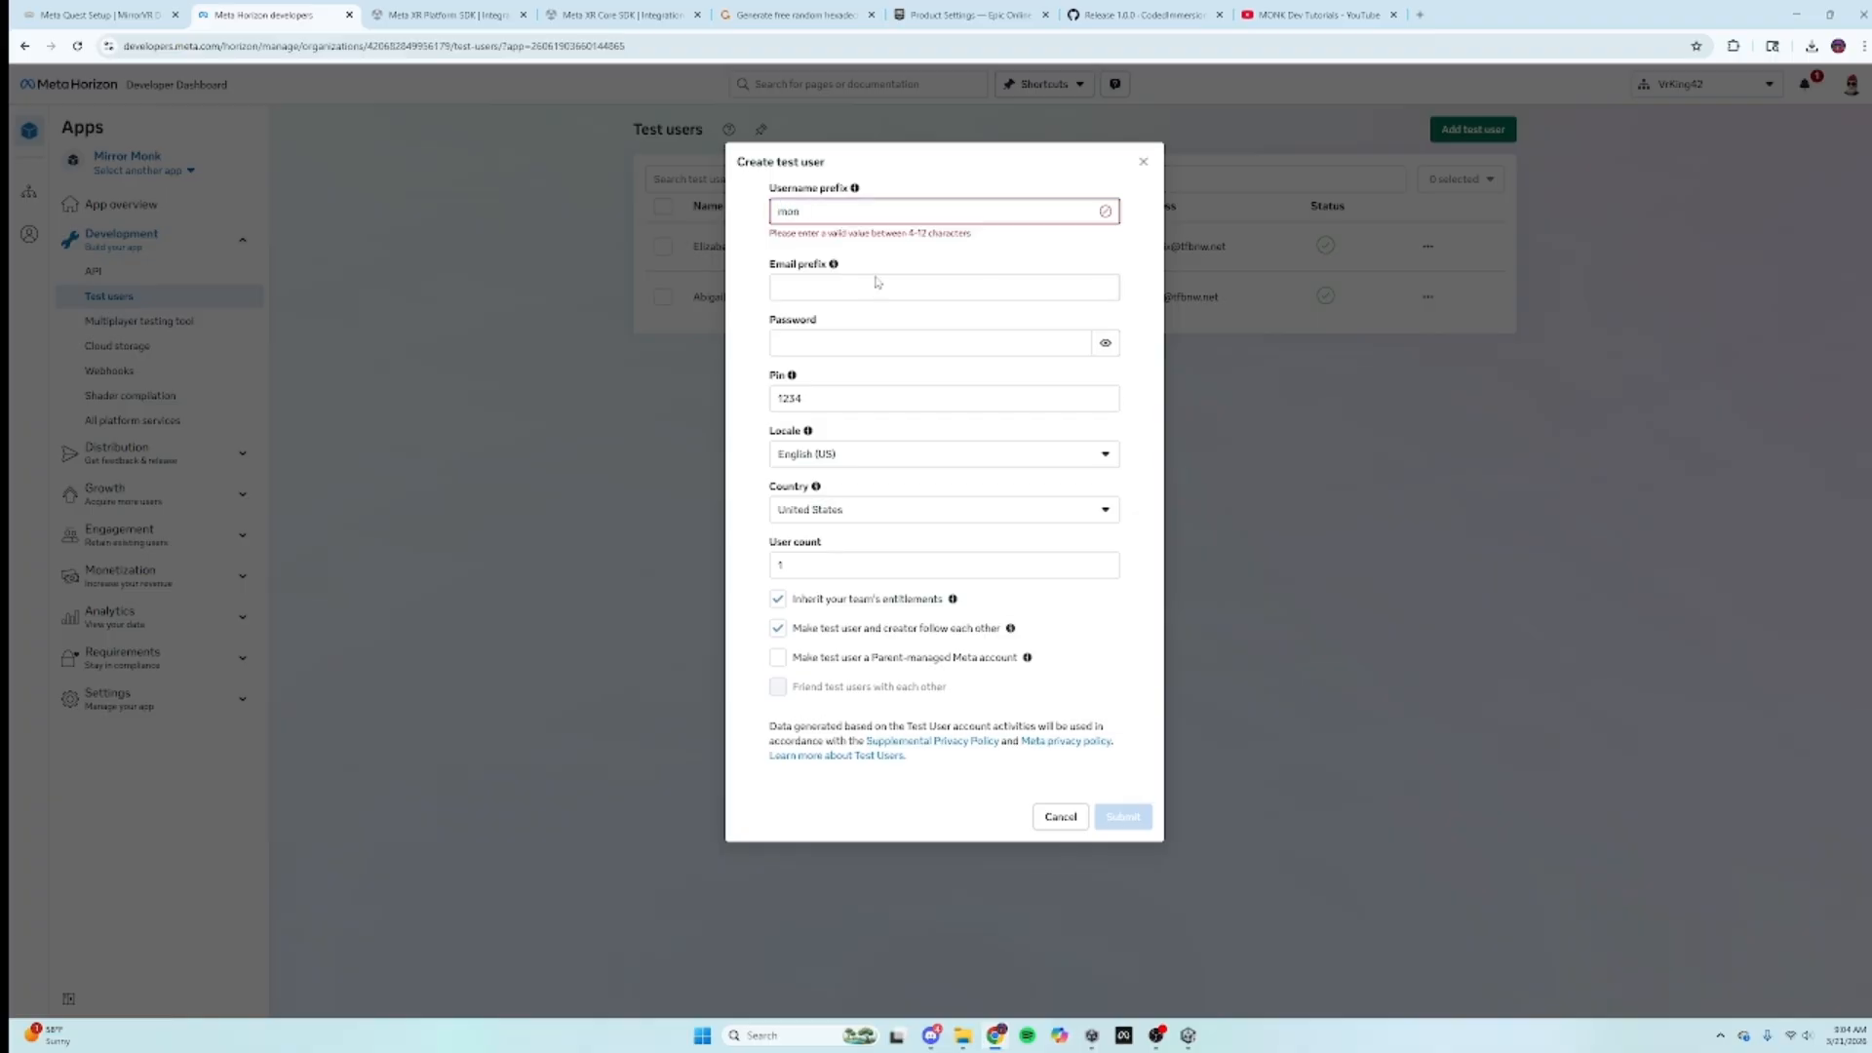
text(k)
Step: Enter email prefix 'monk' and a password, then cancel the form without creating the user
click(878, 278)
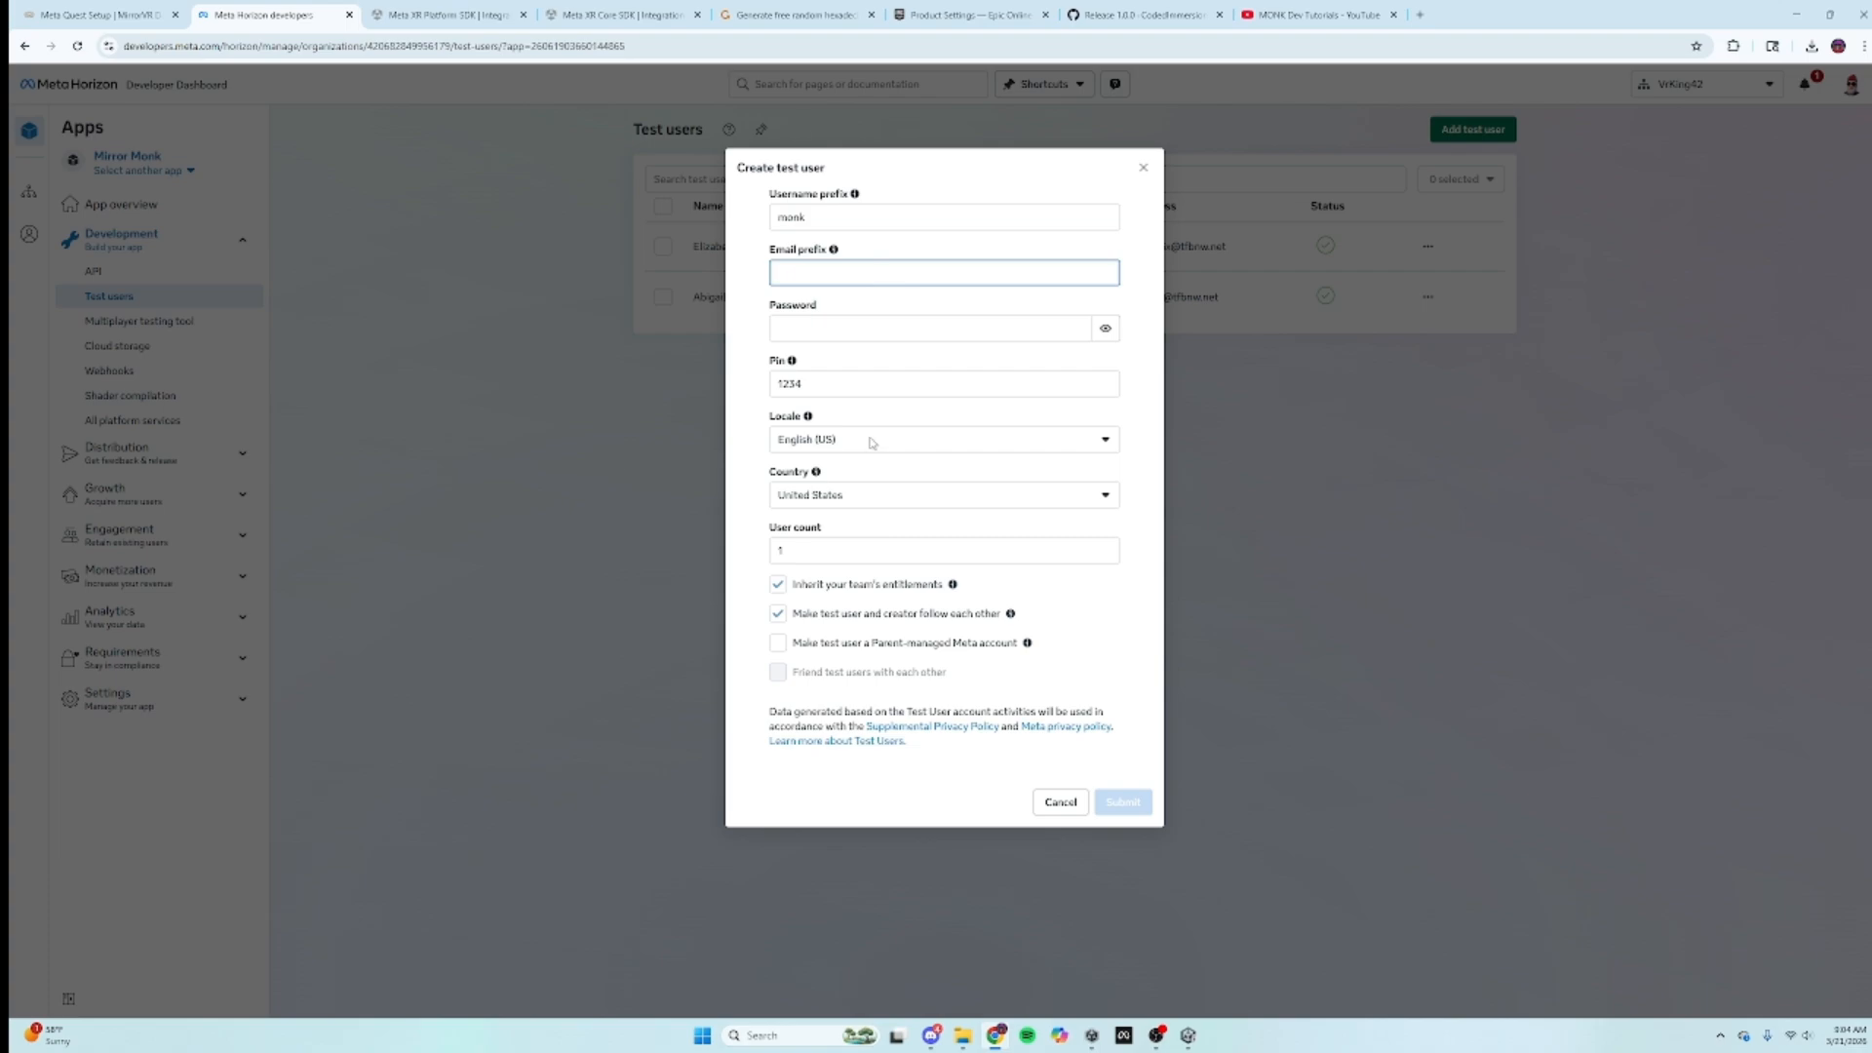
text(m)
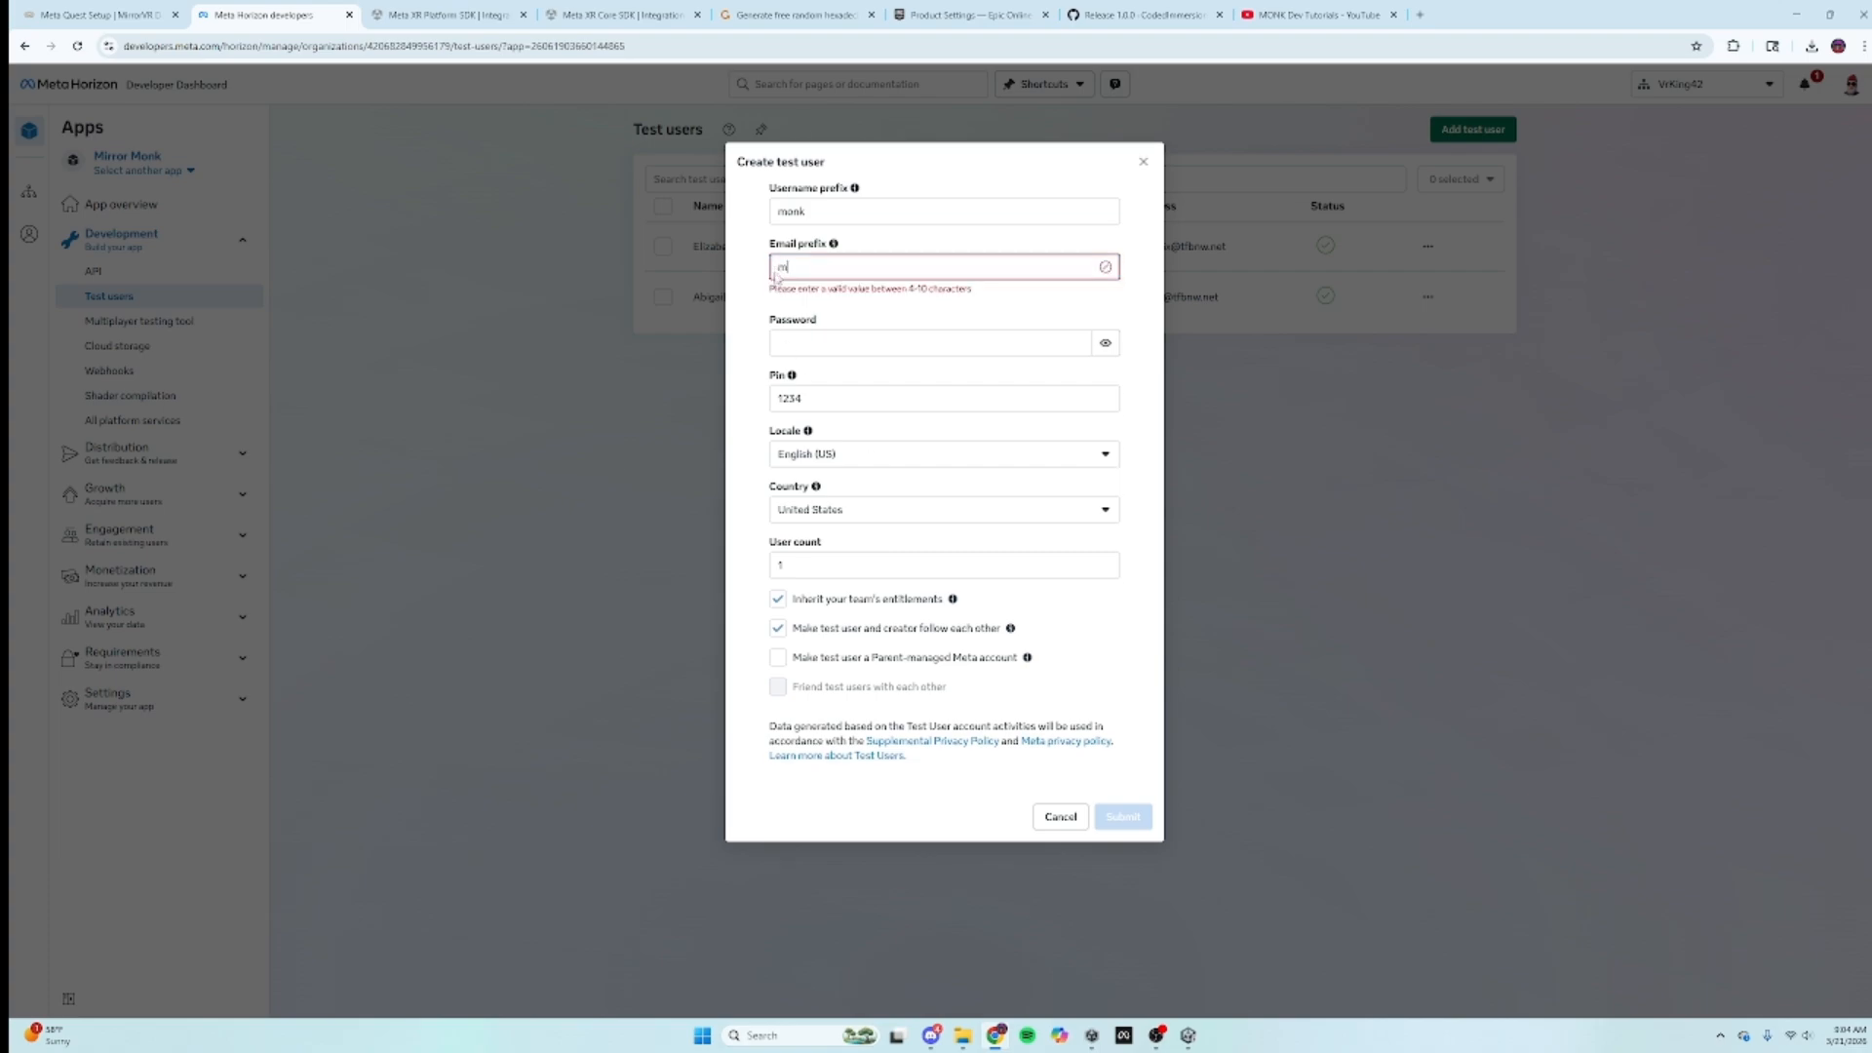
text(onk)
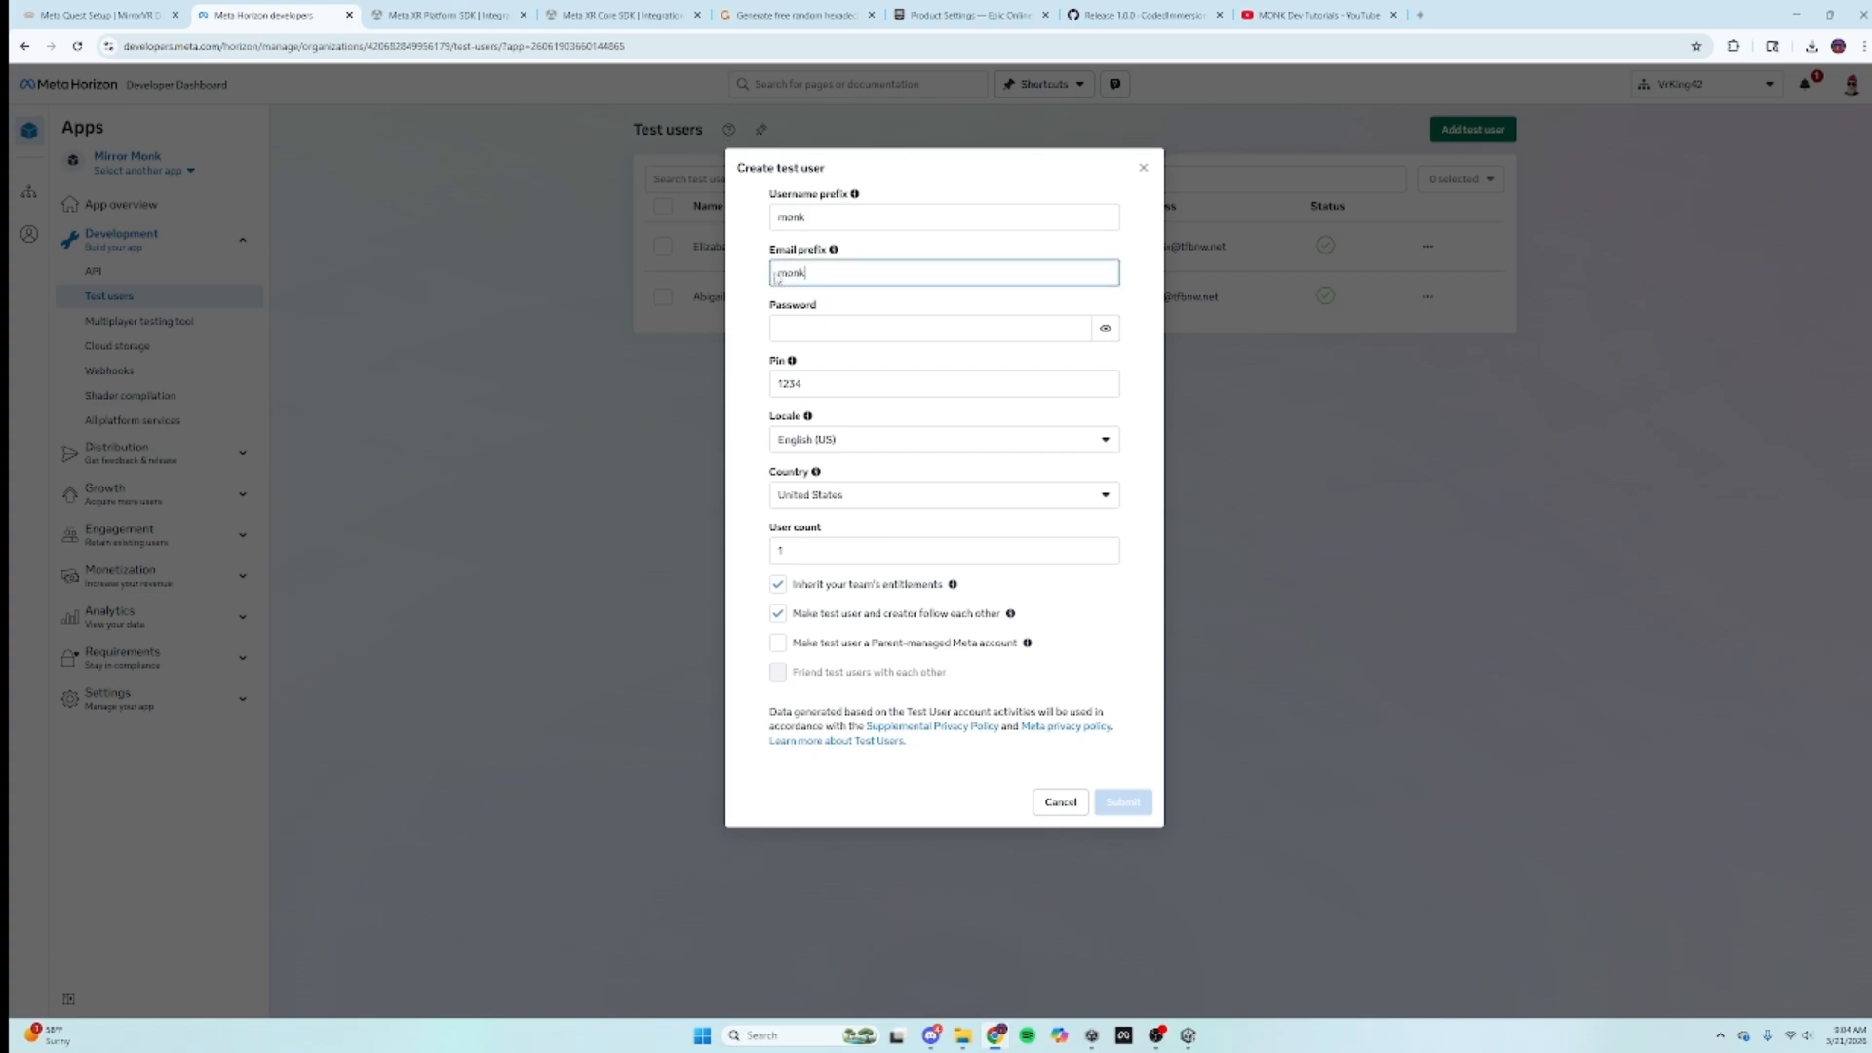
click(786, 326)
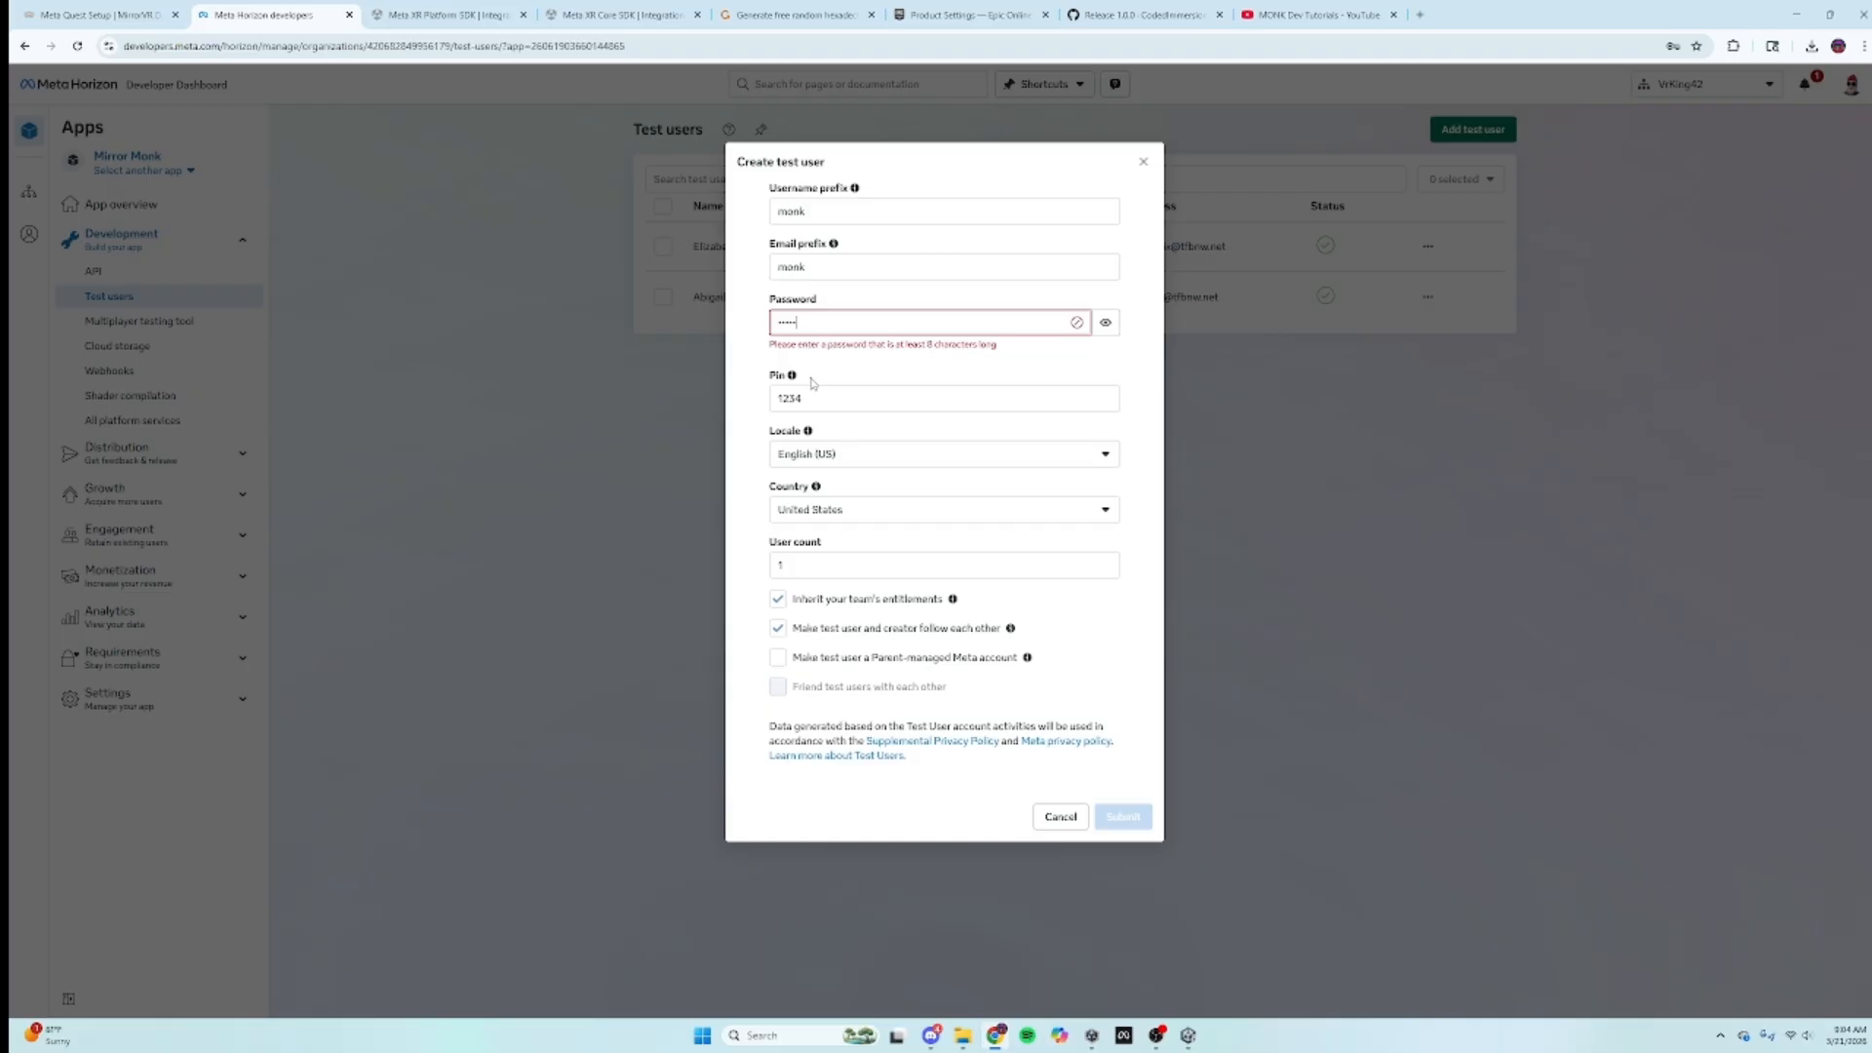
text(8)
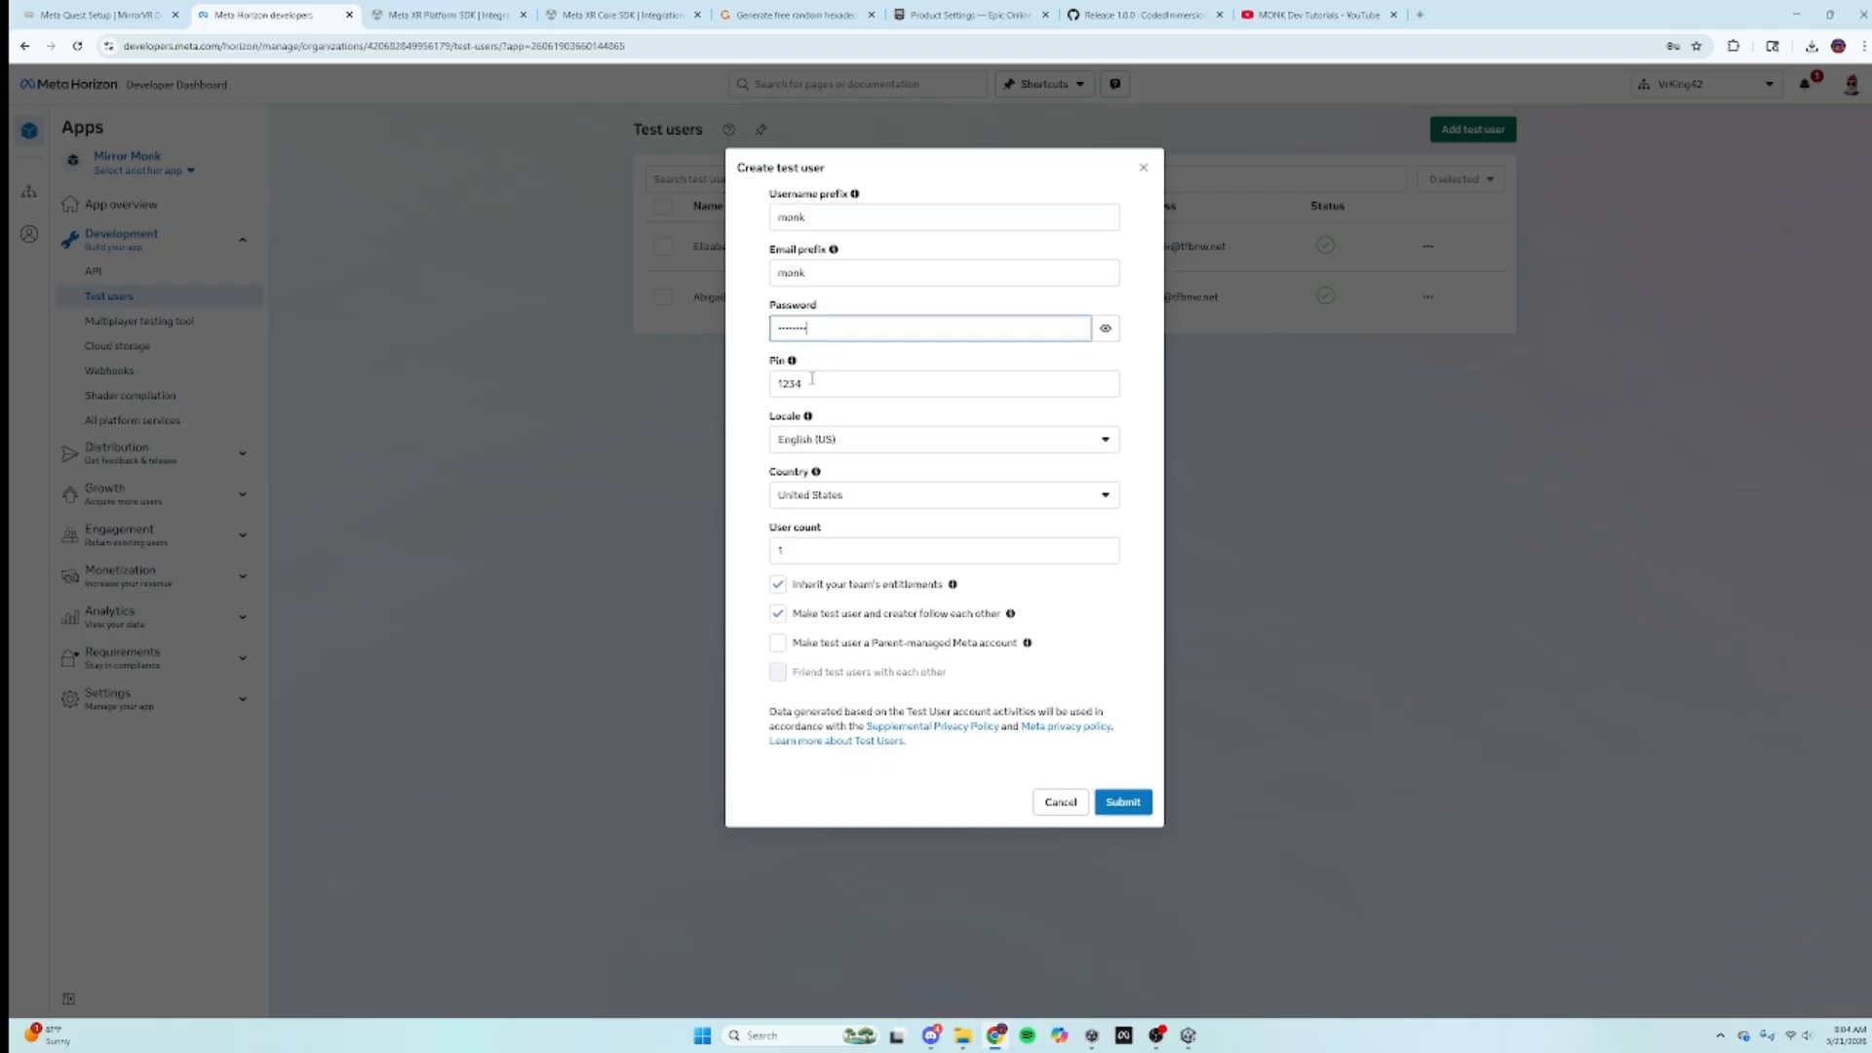
click(1105, 328)
click(1105, 328)
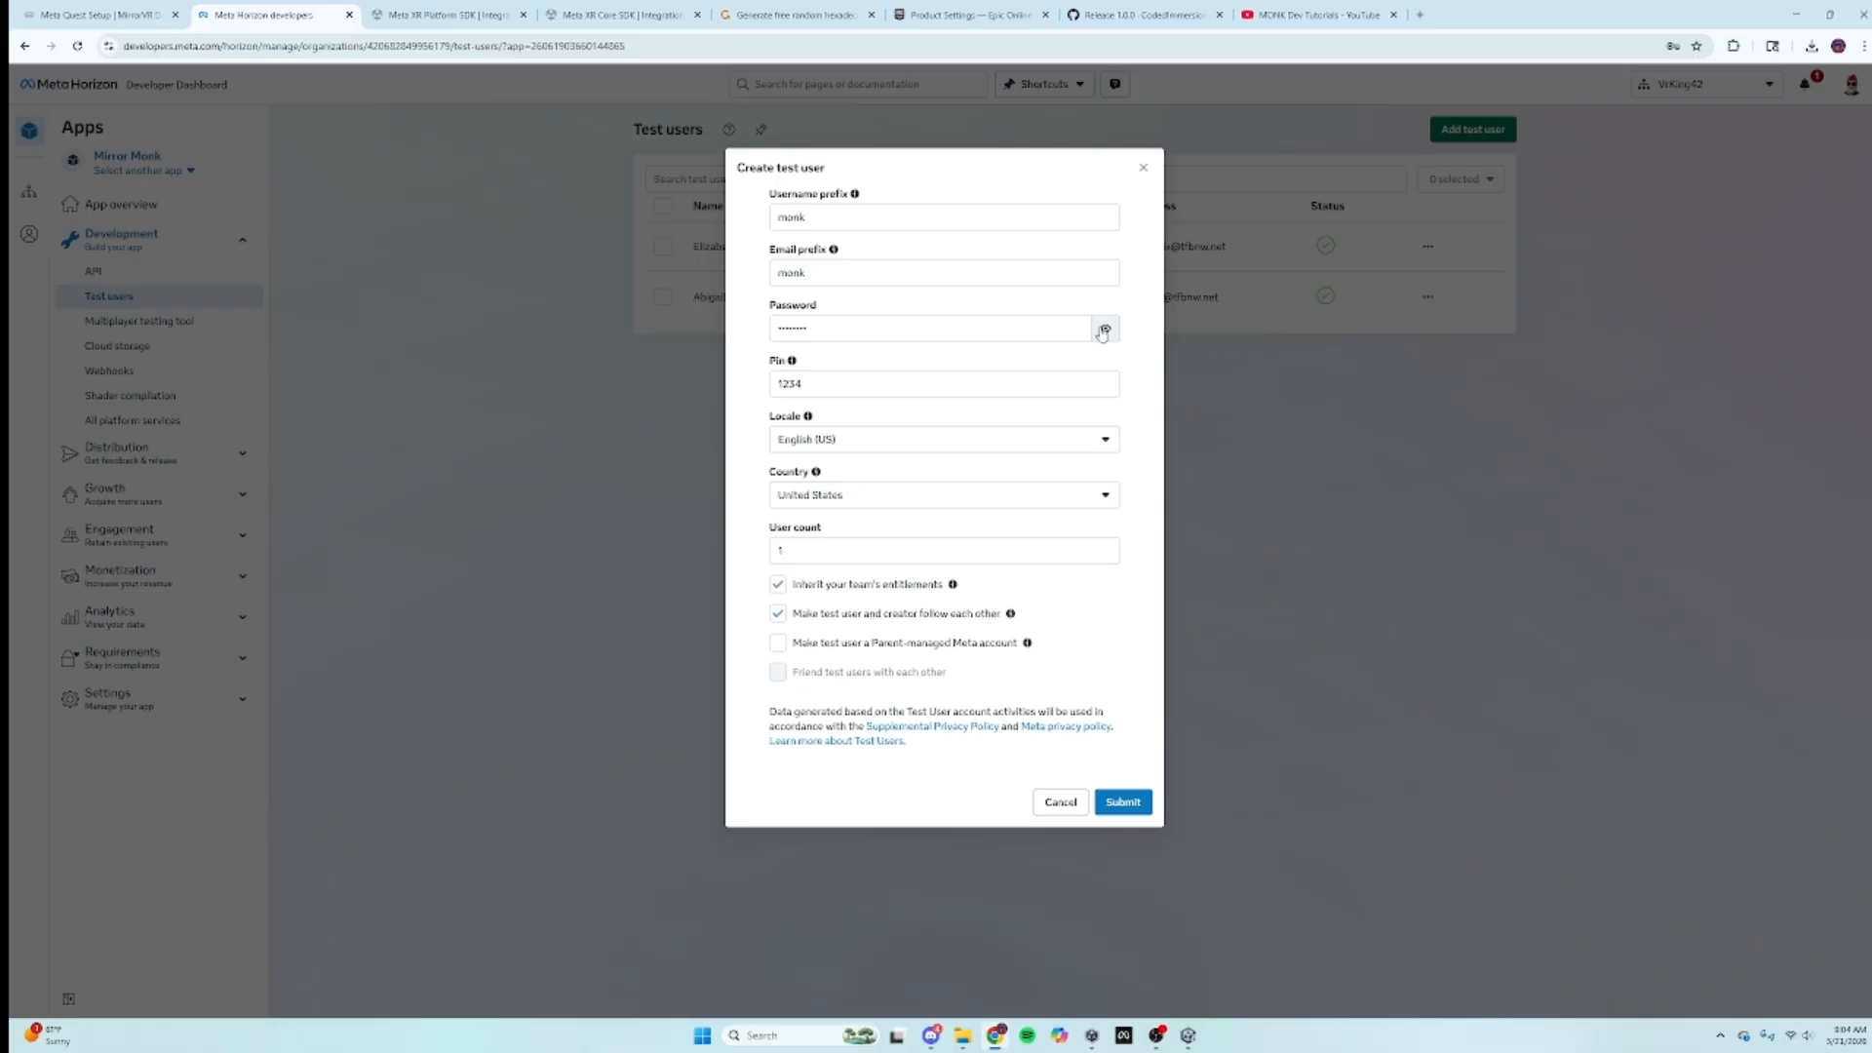
click(935, 388)
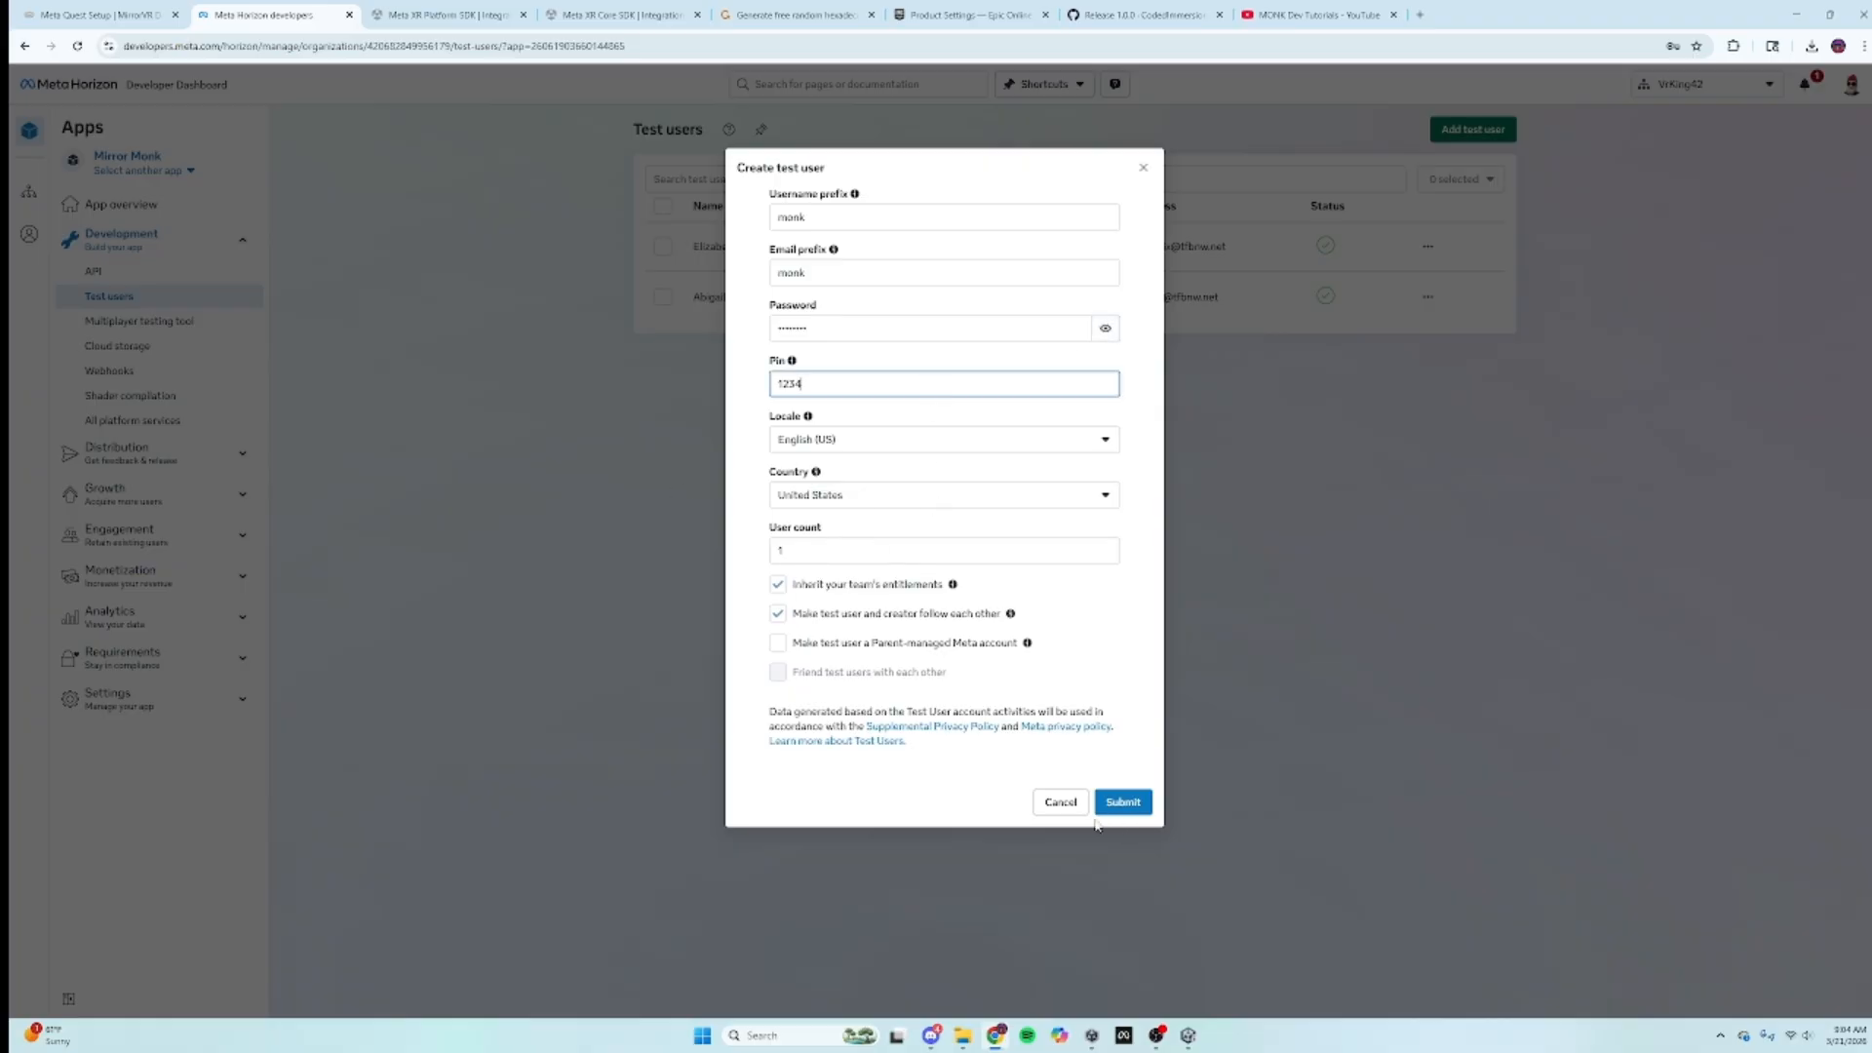
click(1061, 800)
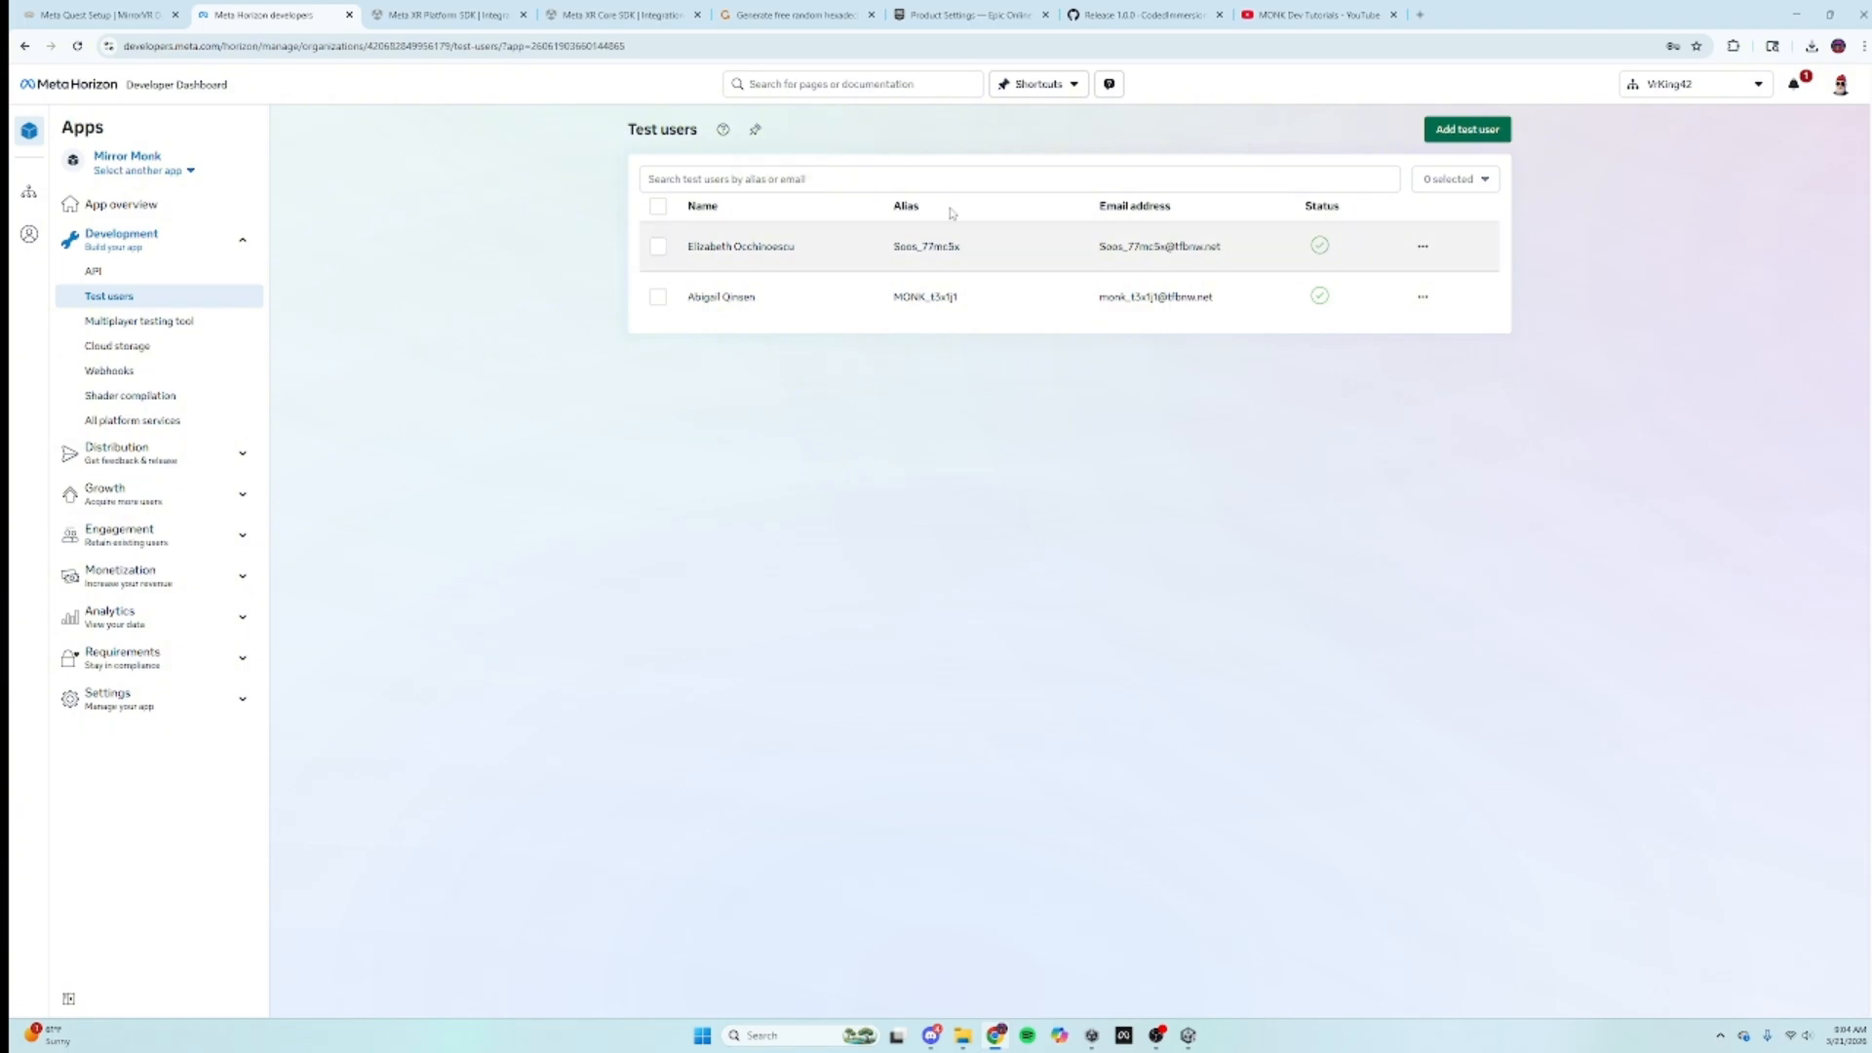
Step: Open the first test user's data and copy their email address
click(1423, 248)
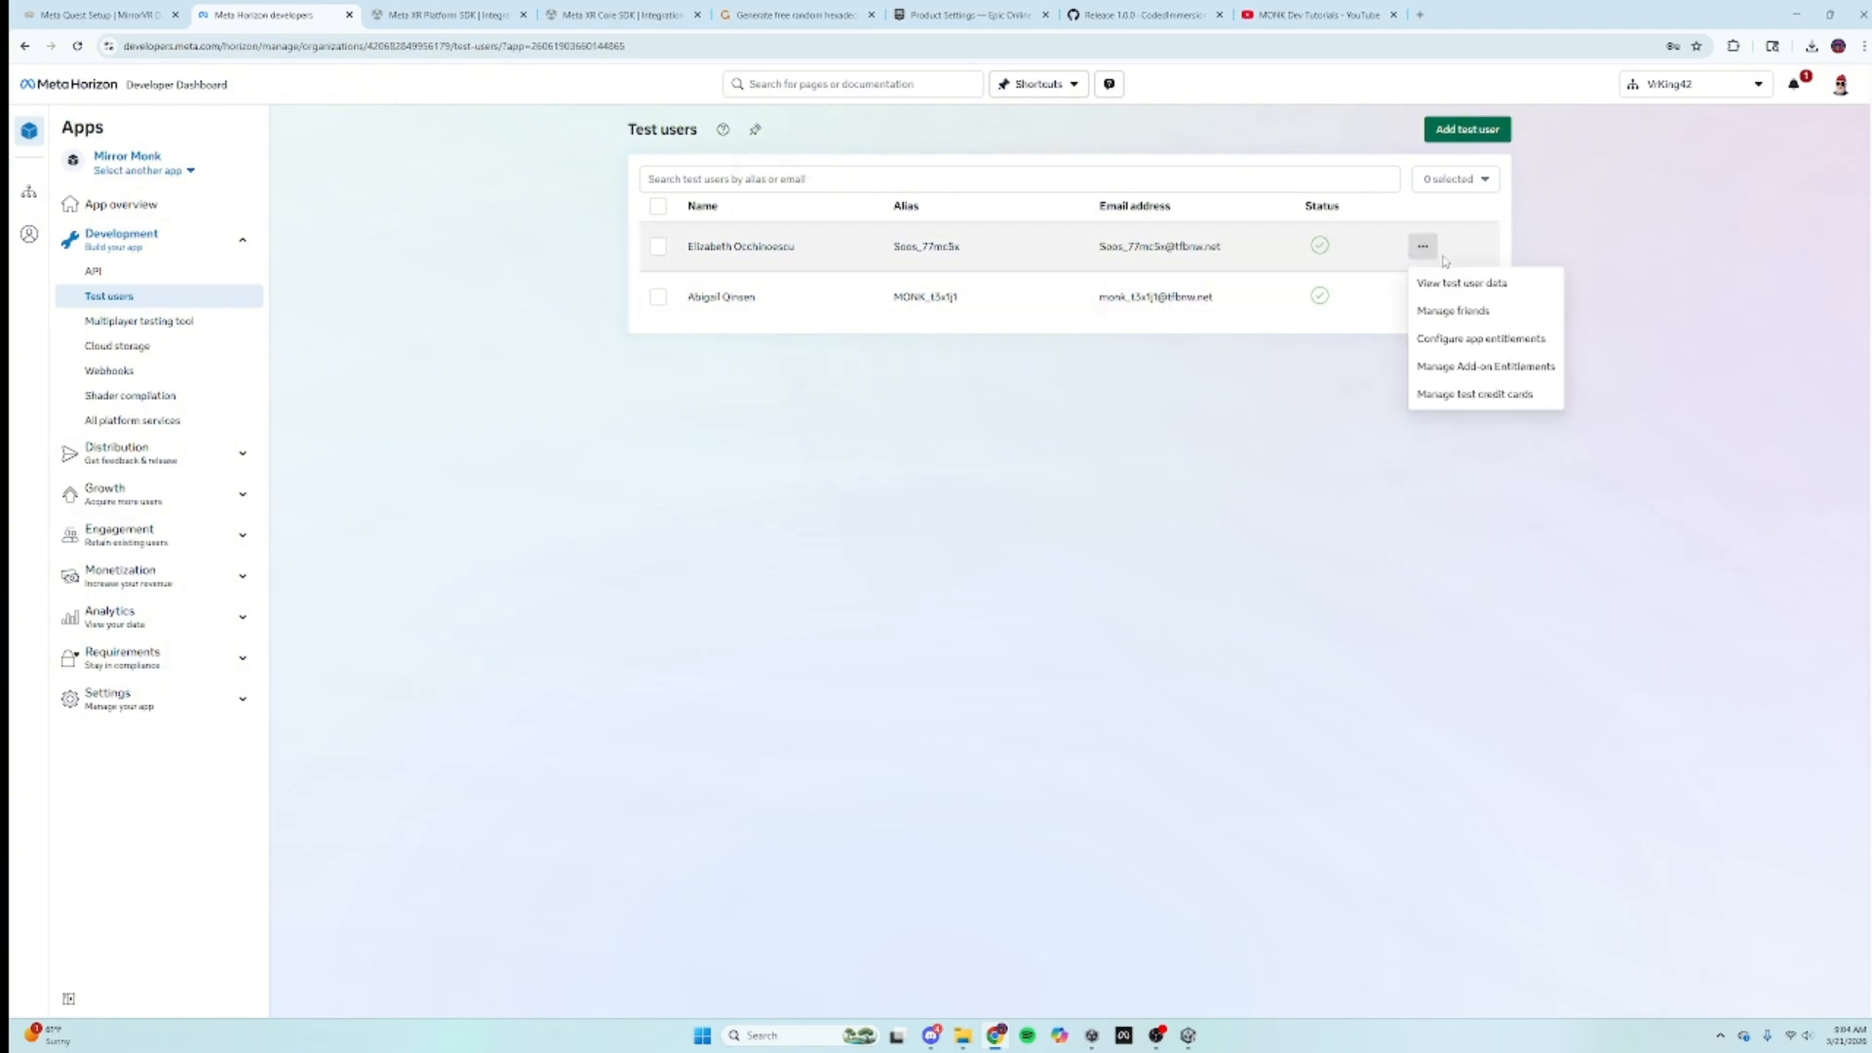
click(1444, 282)
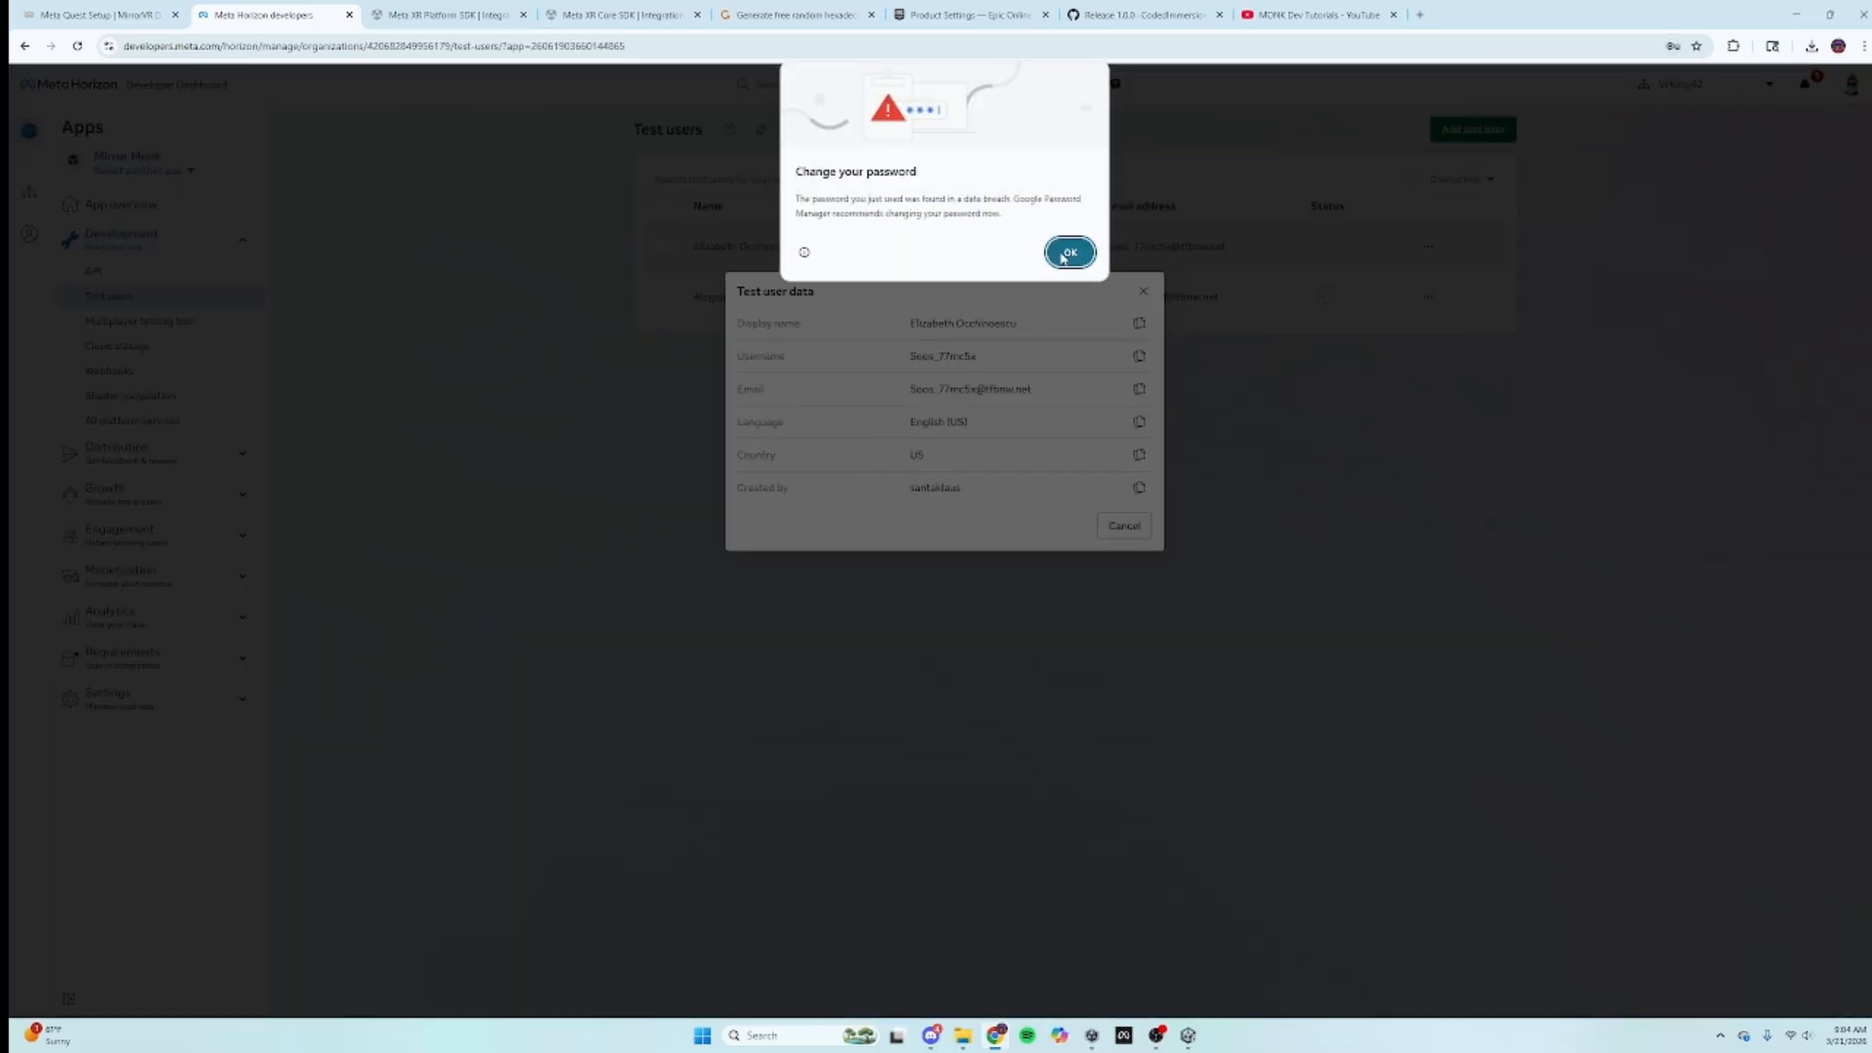
click(1068, 252)
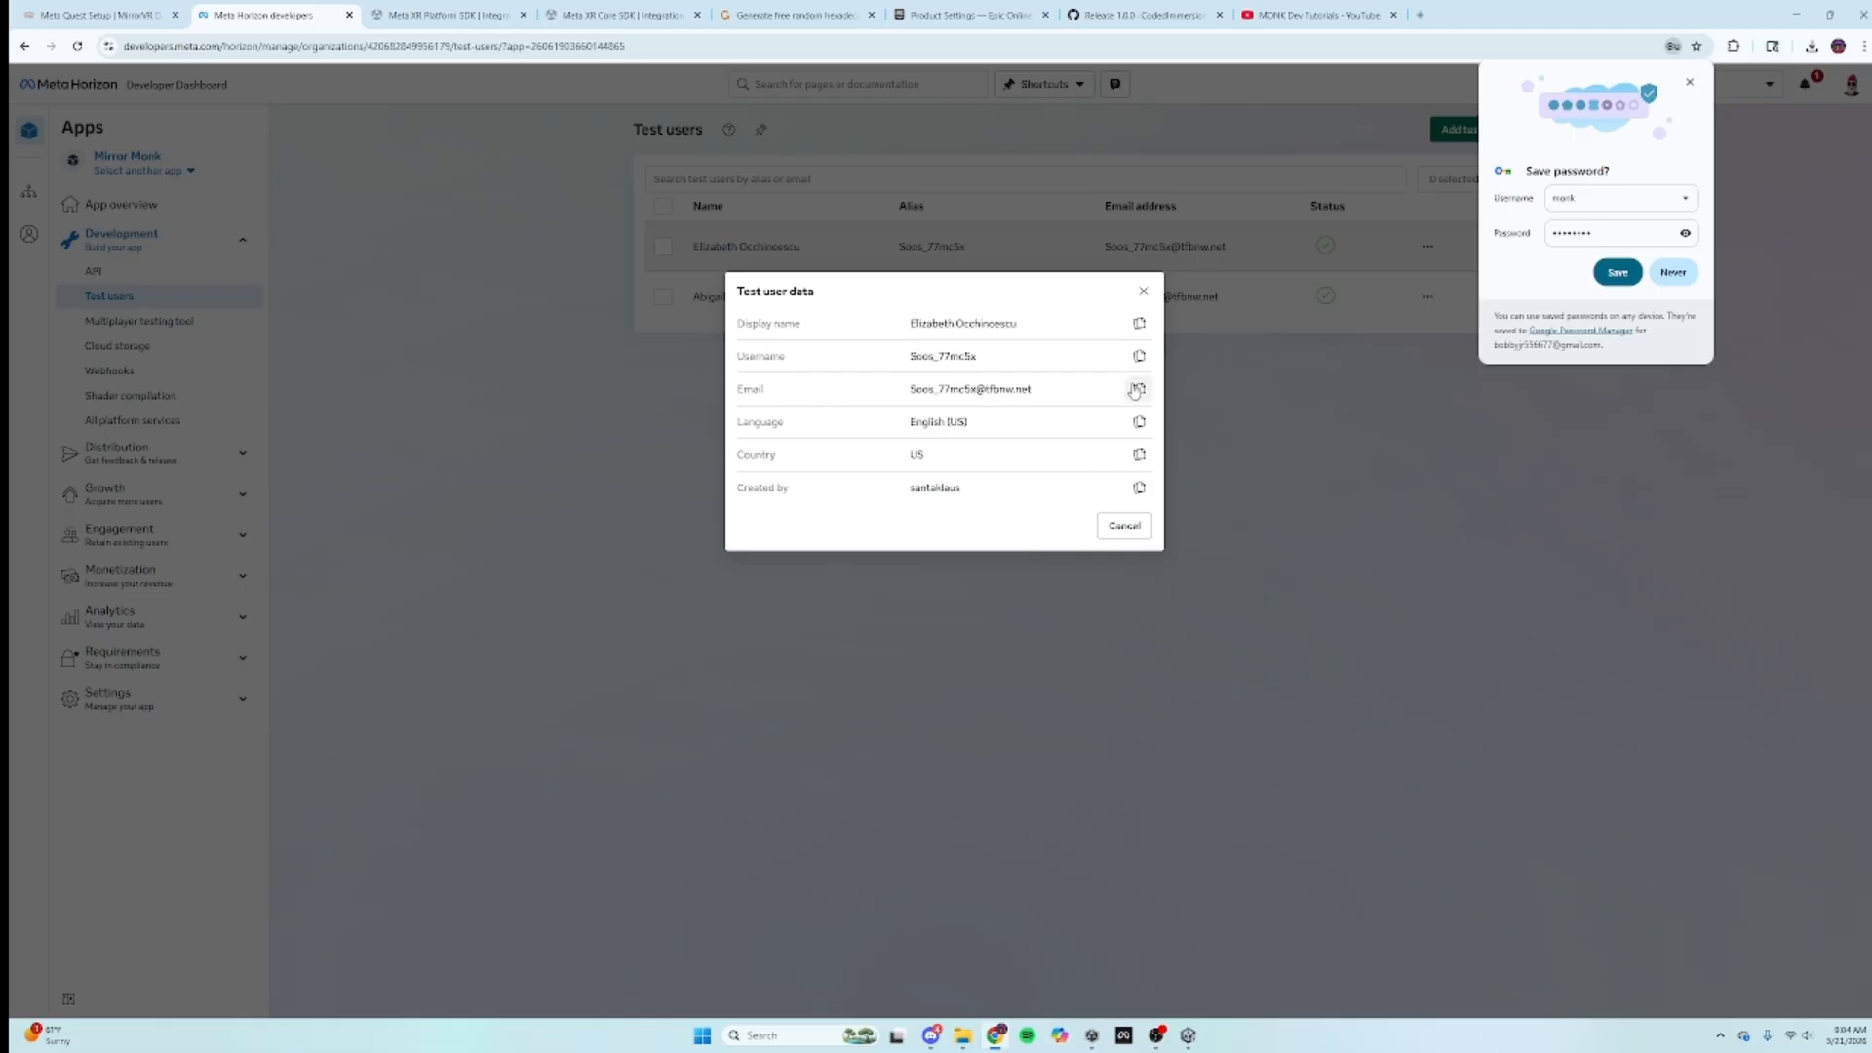
click(1138, 392)
click(1187, 1034)
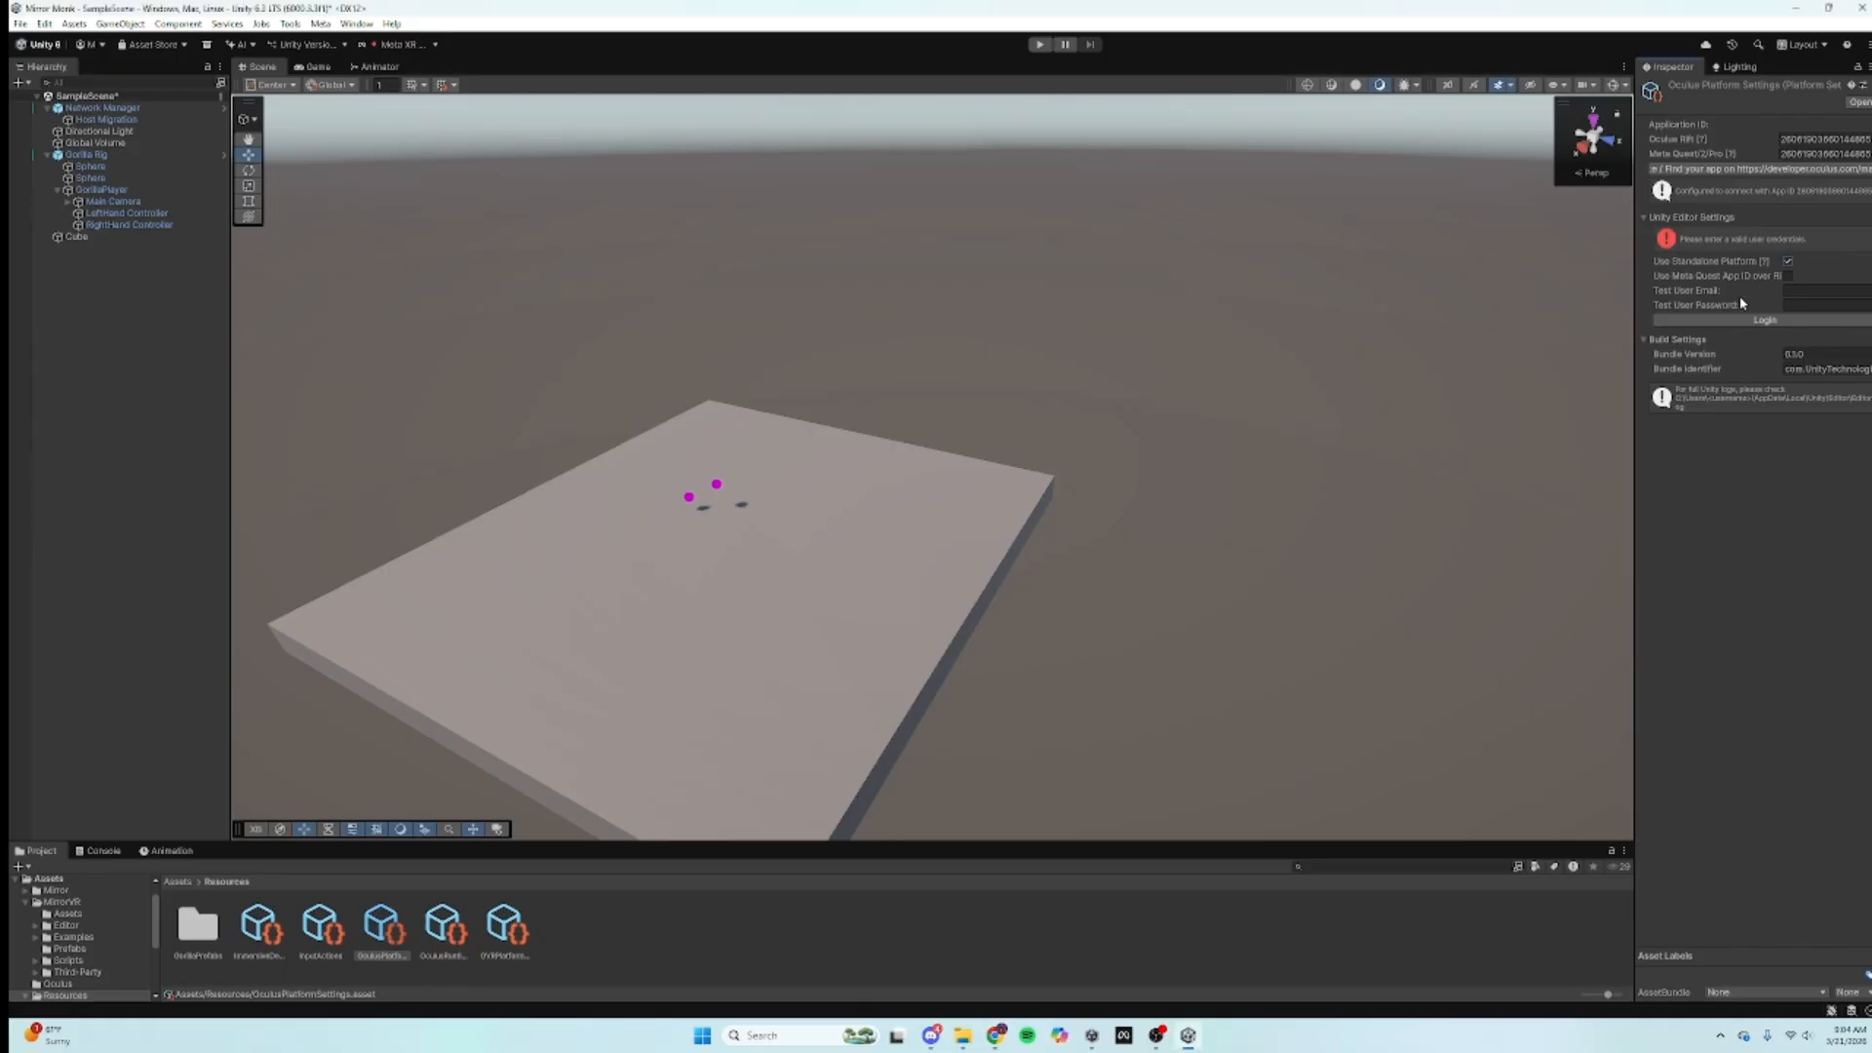
Step: Paste the test user's email and password into Oculus Platform Settings and log in
right_click(1792, 288)
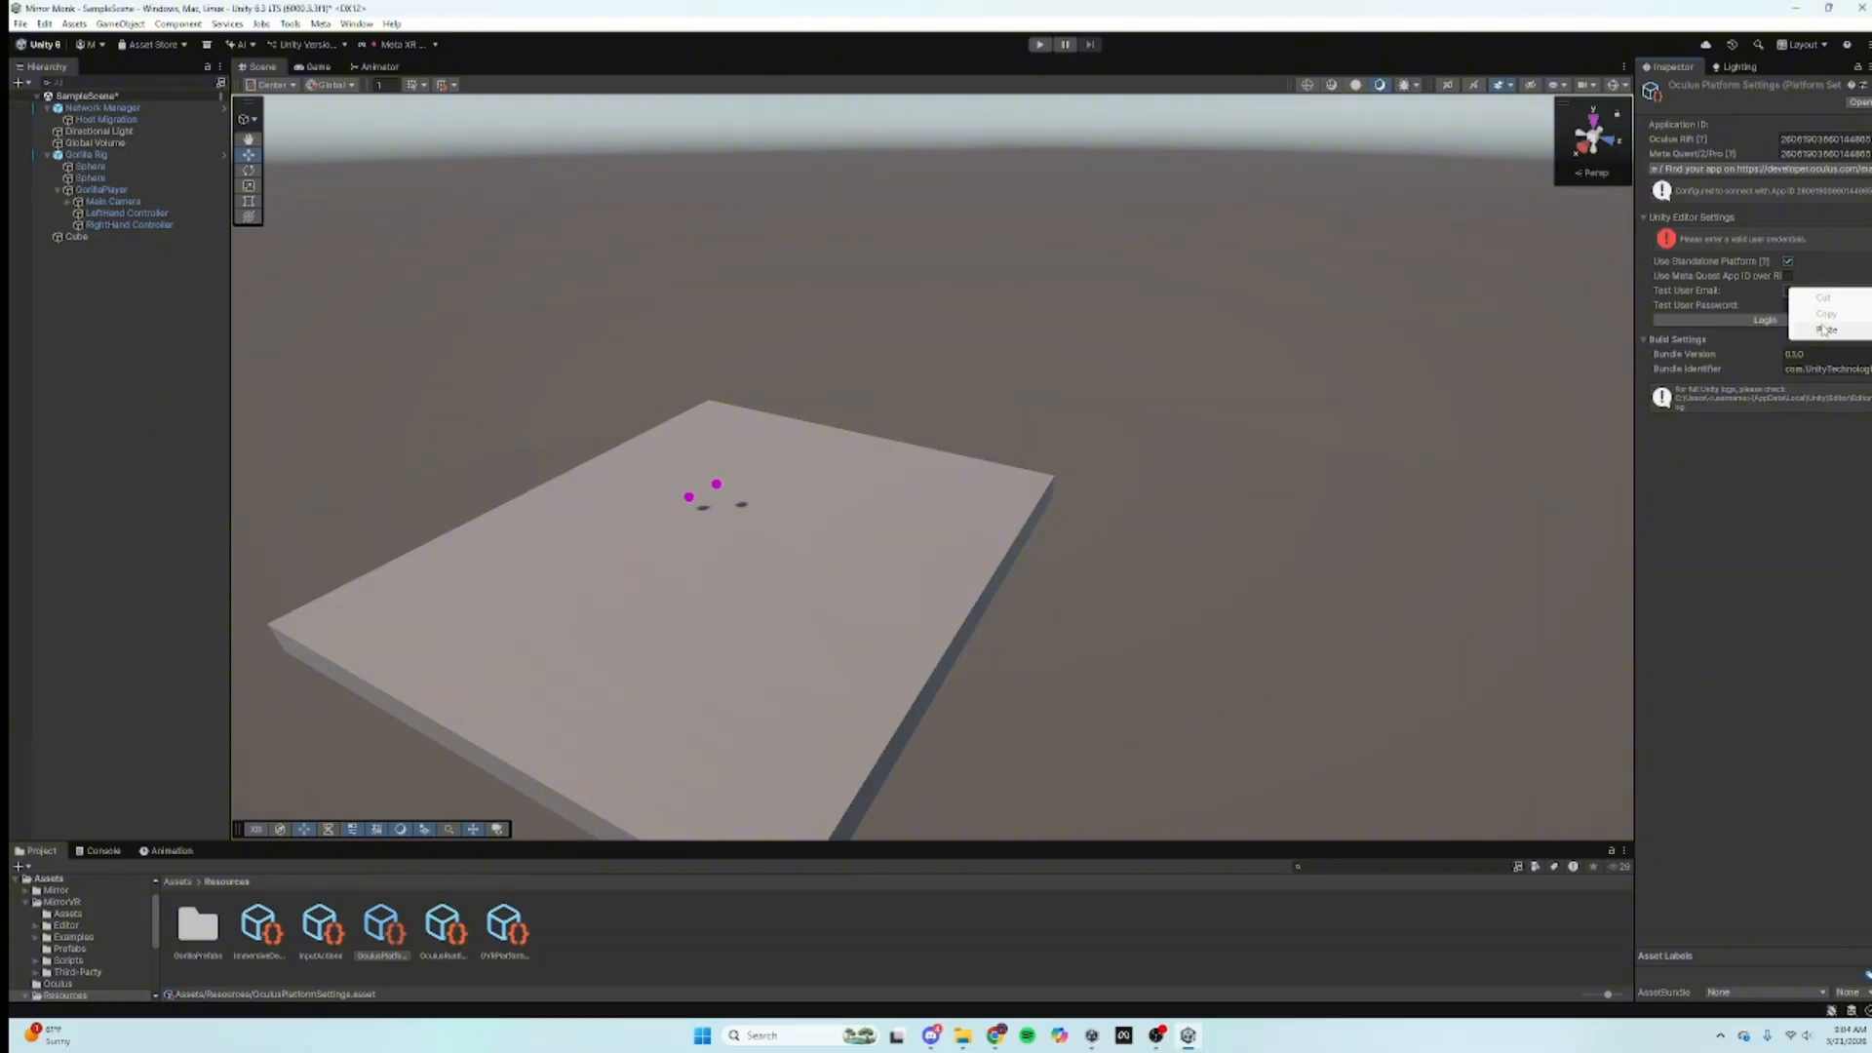
click(1814, 323)
click(1805, 306)
key(ctrl+v)
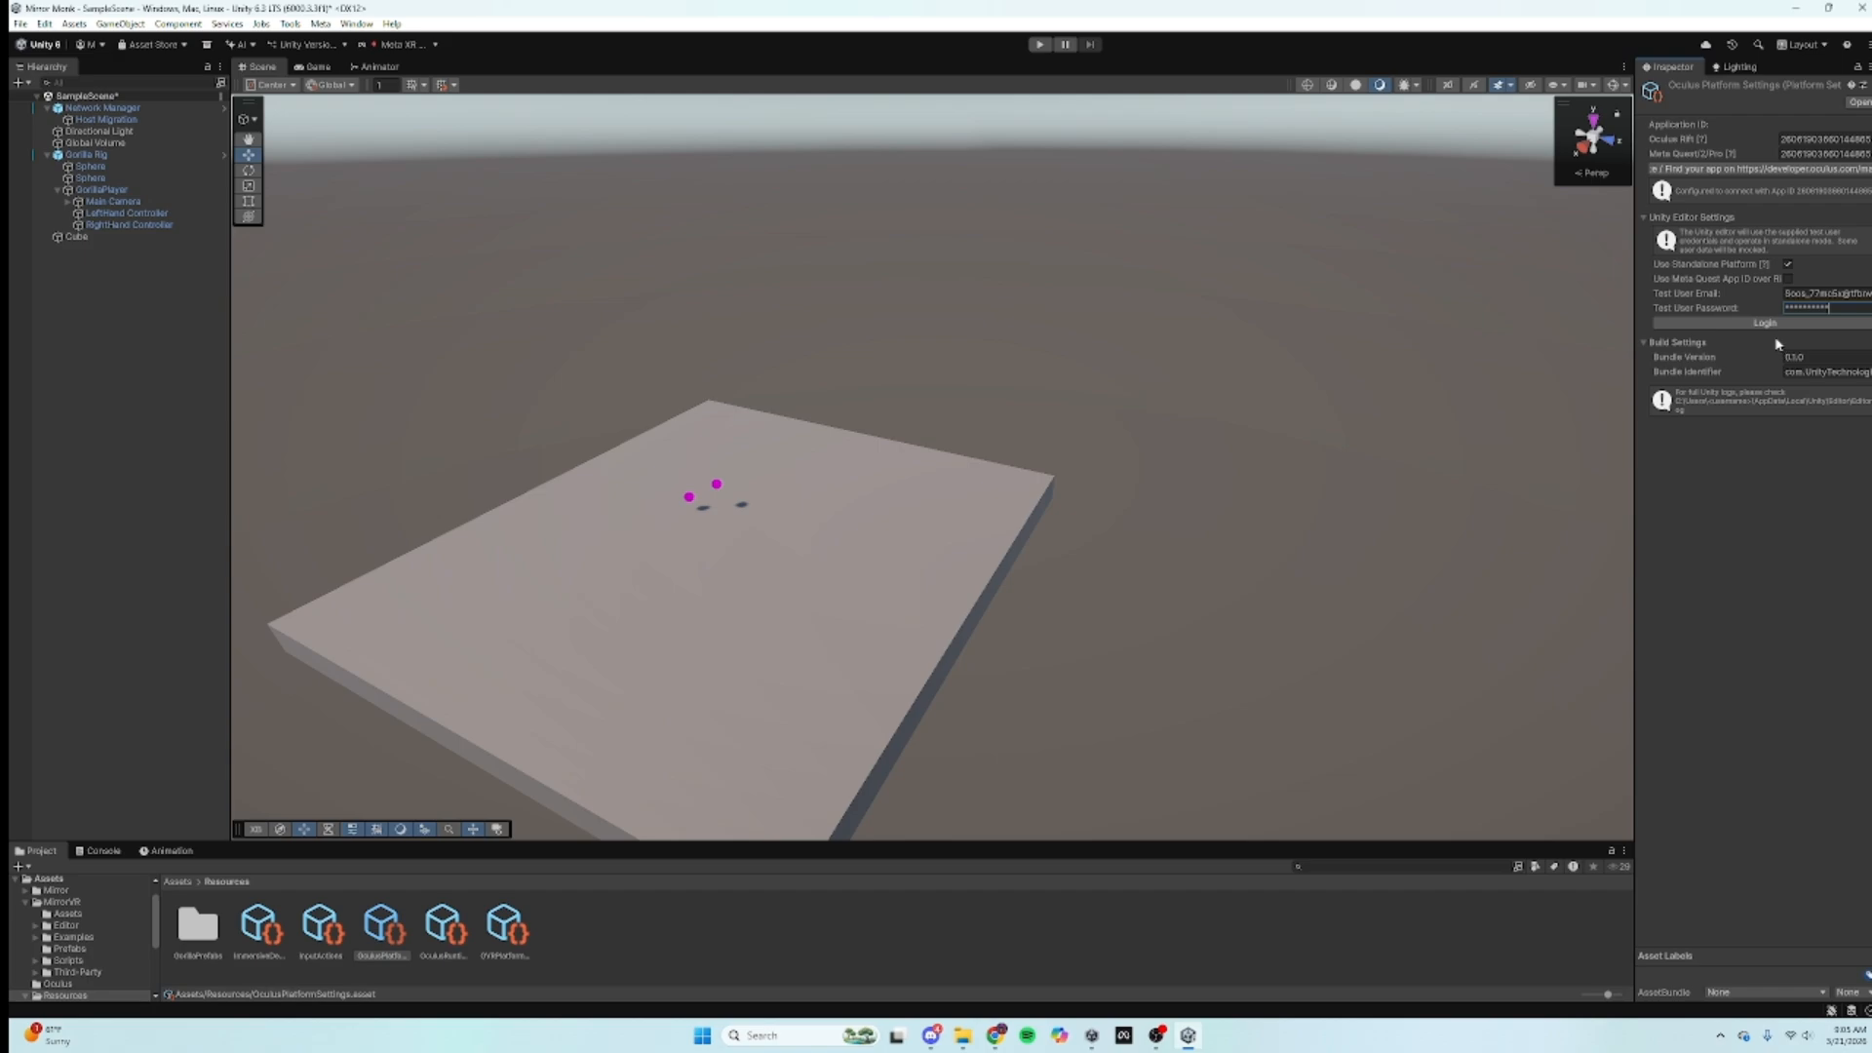
click(1763, 326)
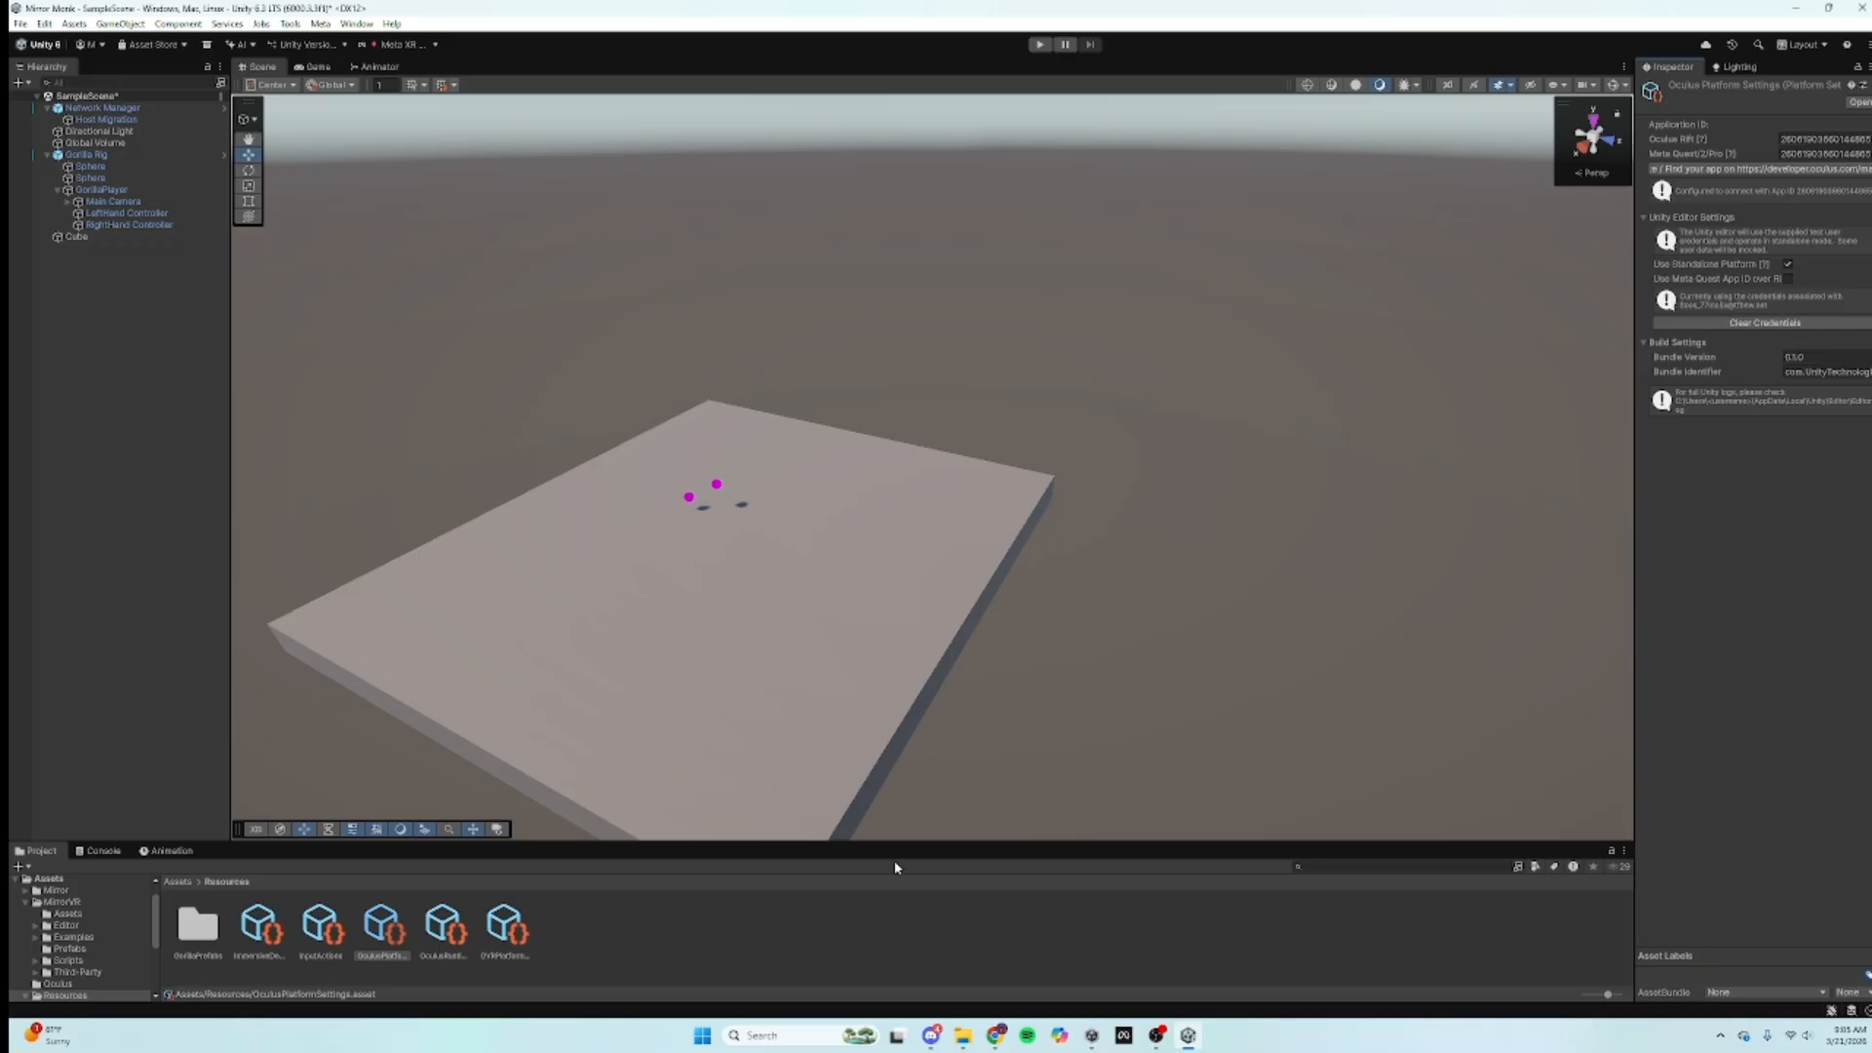
Step: Enable Use Meta Quest App ID over Rift, then read the MirrorVR guide to step 6, Data Use Checkup
mouse_move(938, 1041)
click(1788, 280)
click(995, 1036)
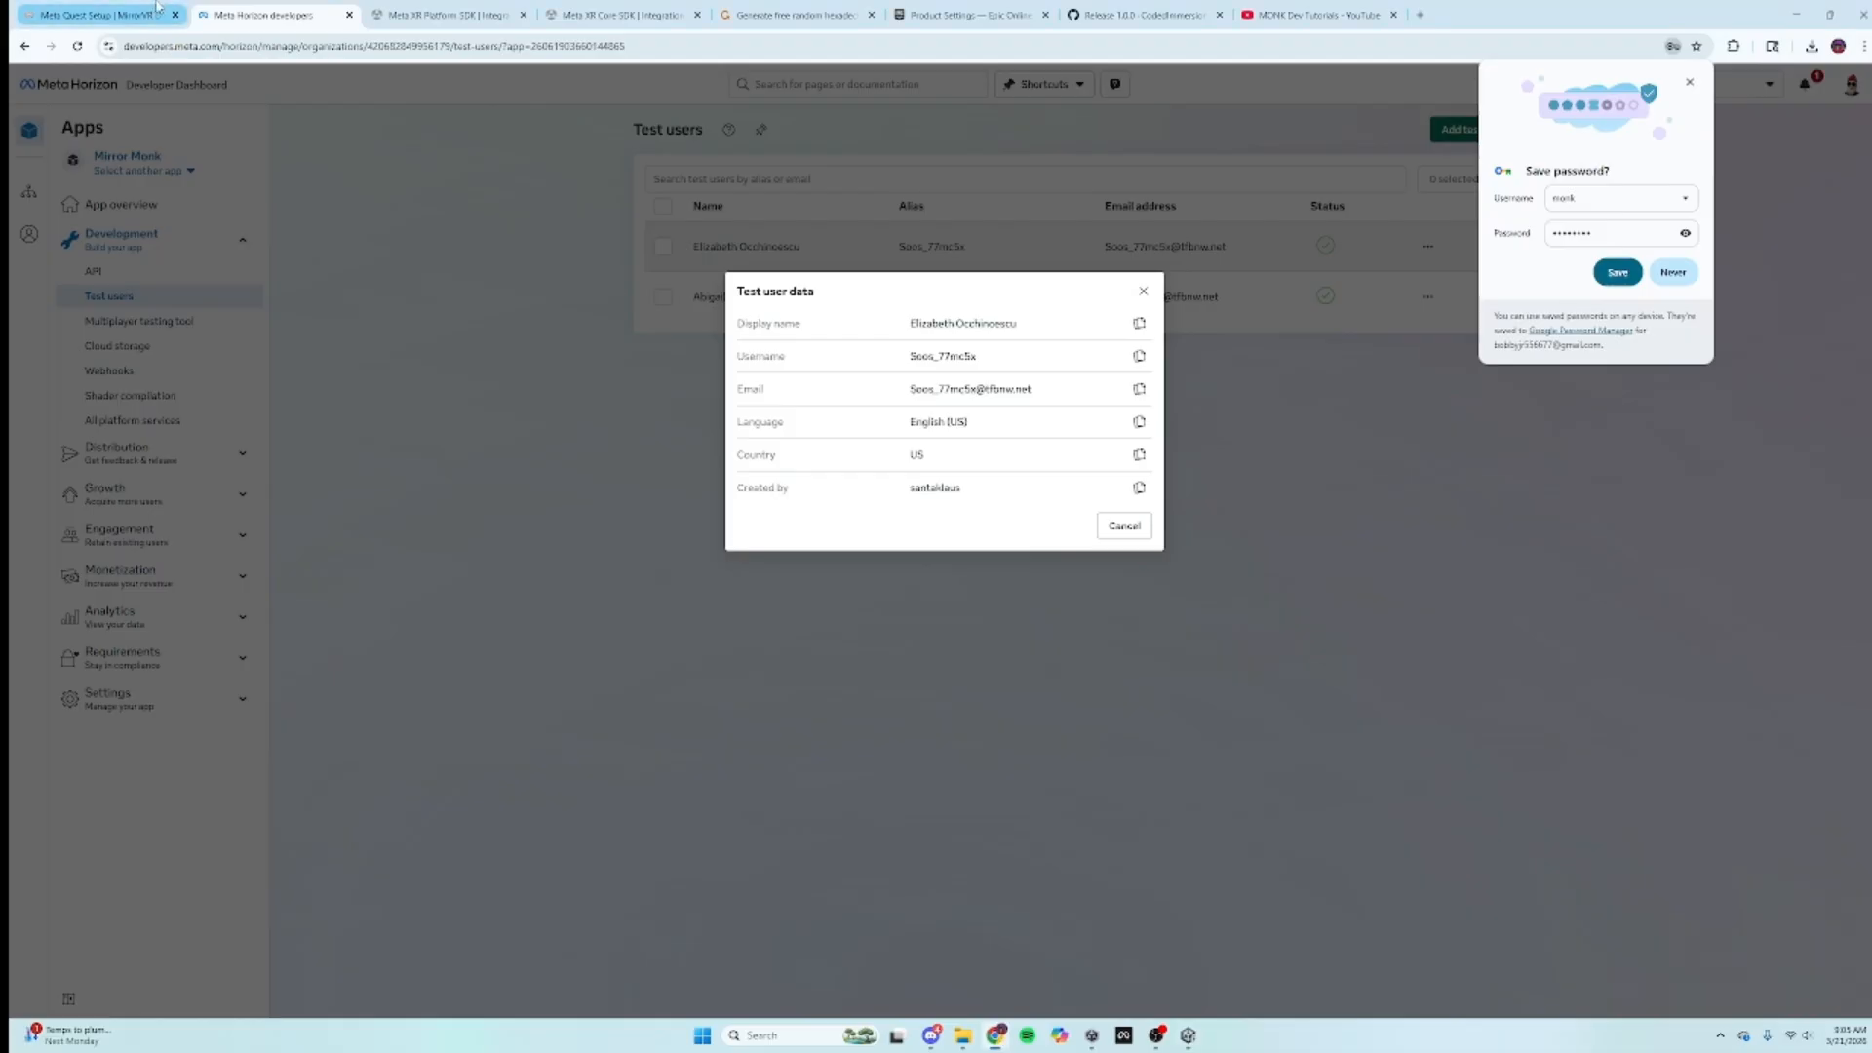
click(105, 14)
scroll(963, 552, down, 3)
scroll(963, 552, down, 4)
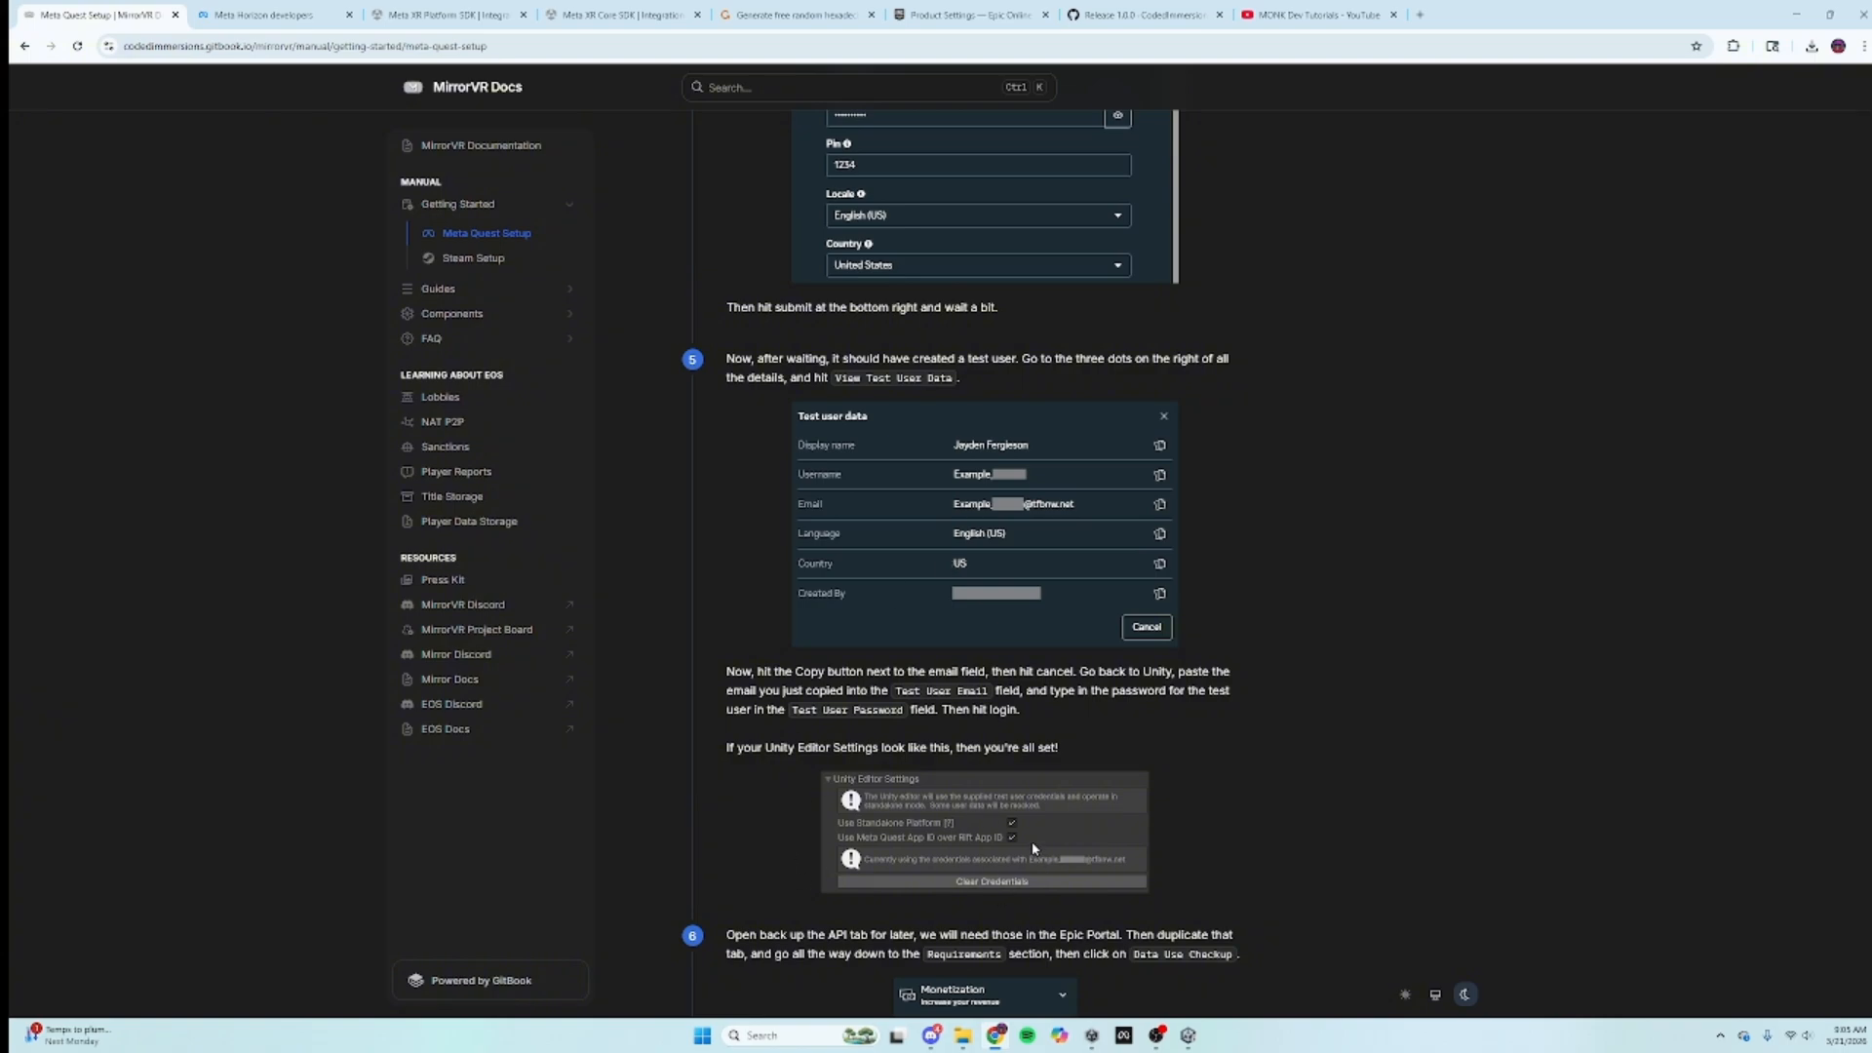
scroll(1037, 850, down, 3)
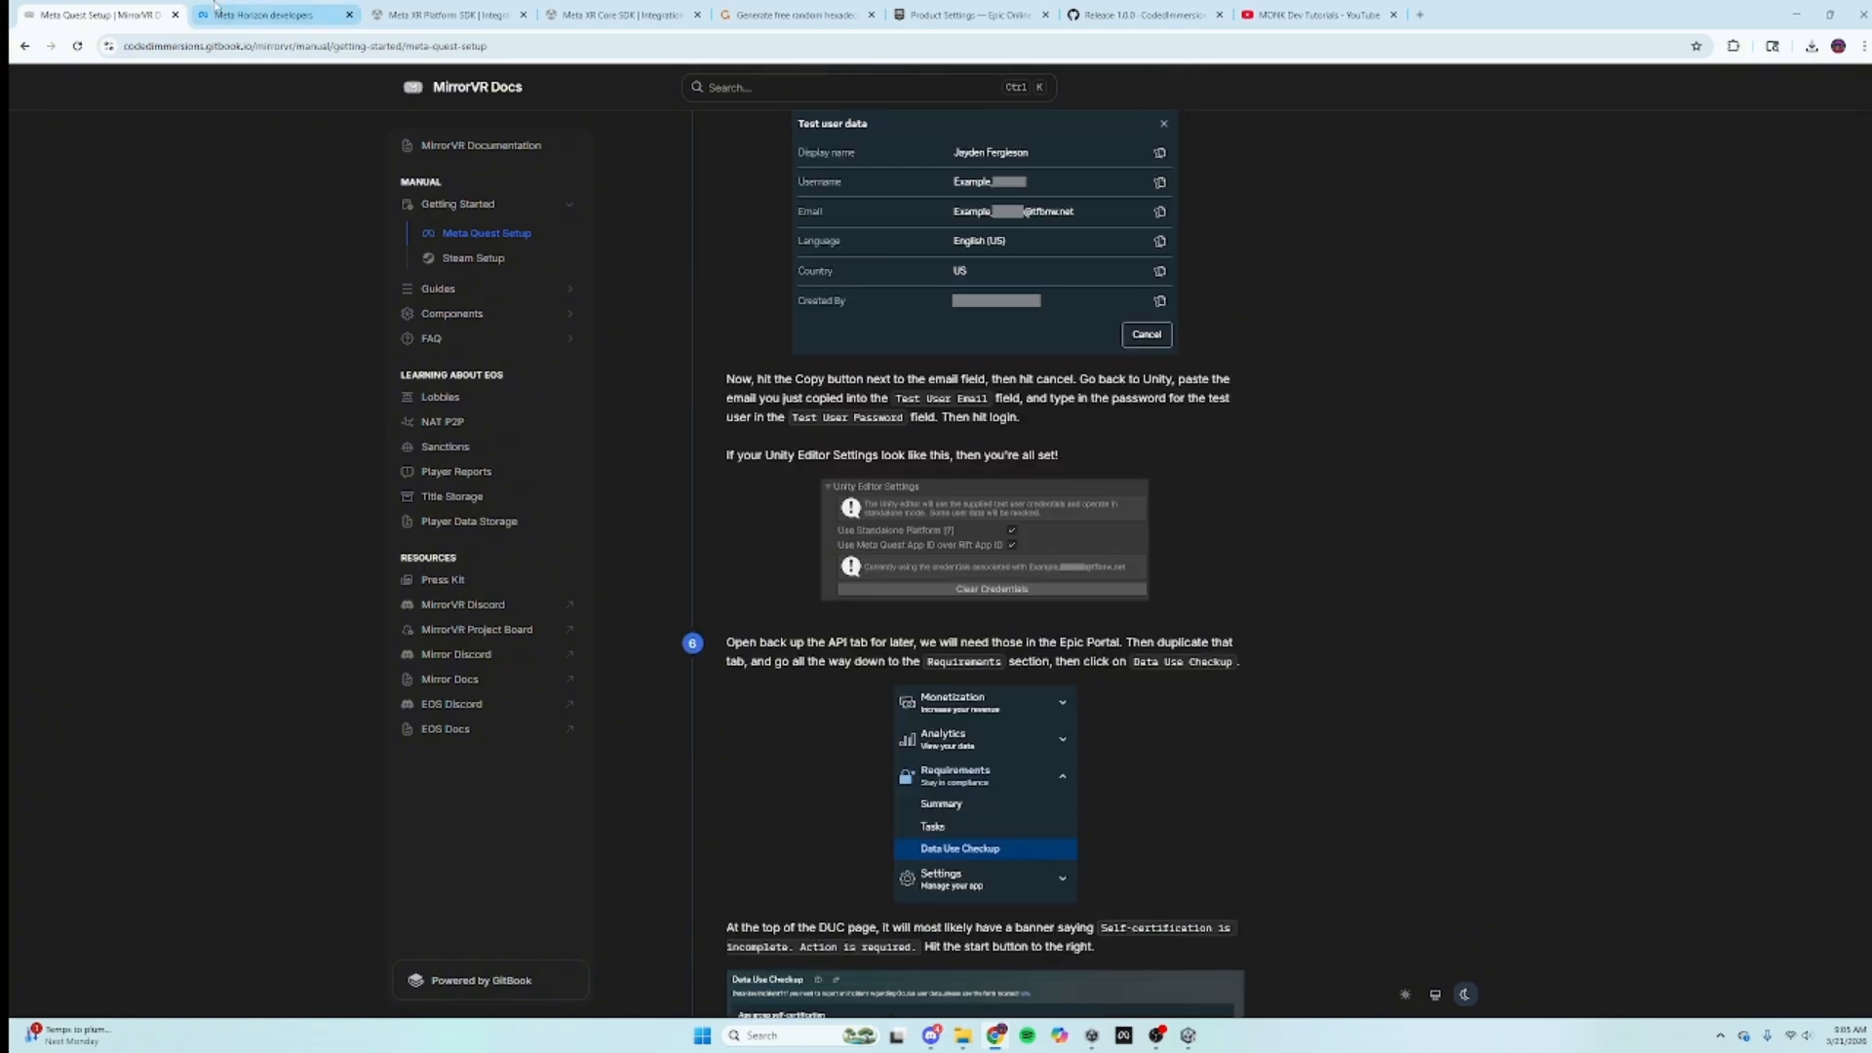
click(258, 10)
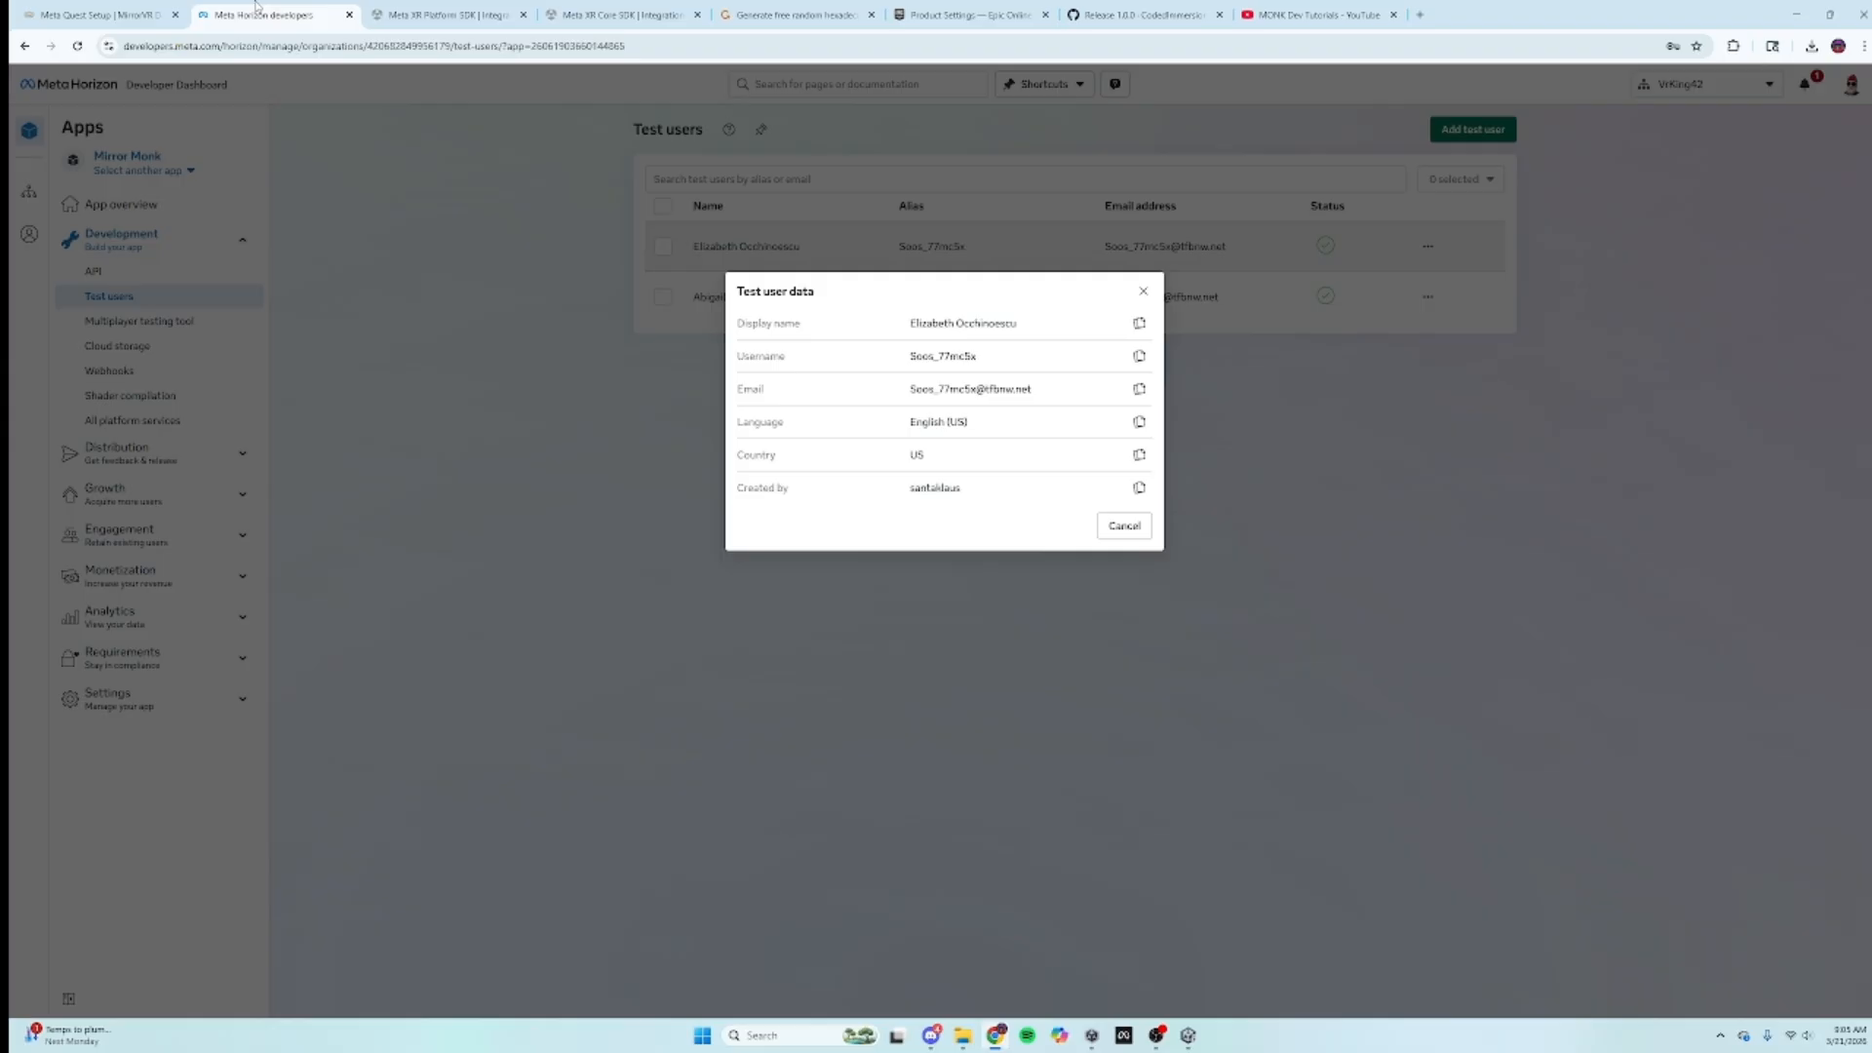
Step: Under Requirements > Data Use Checkup, add a User ID request with Use Peer-to-Peer (P2P) Networking usage
click(1107, 530)
click(131, 663)
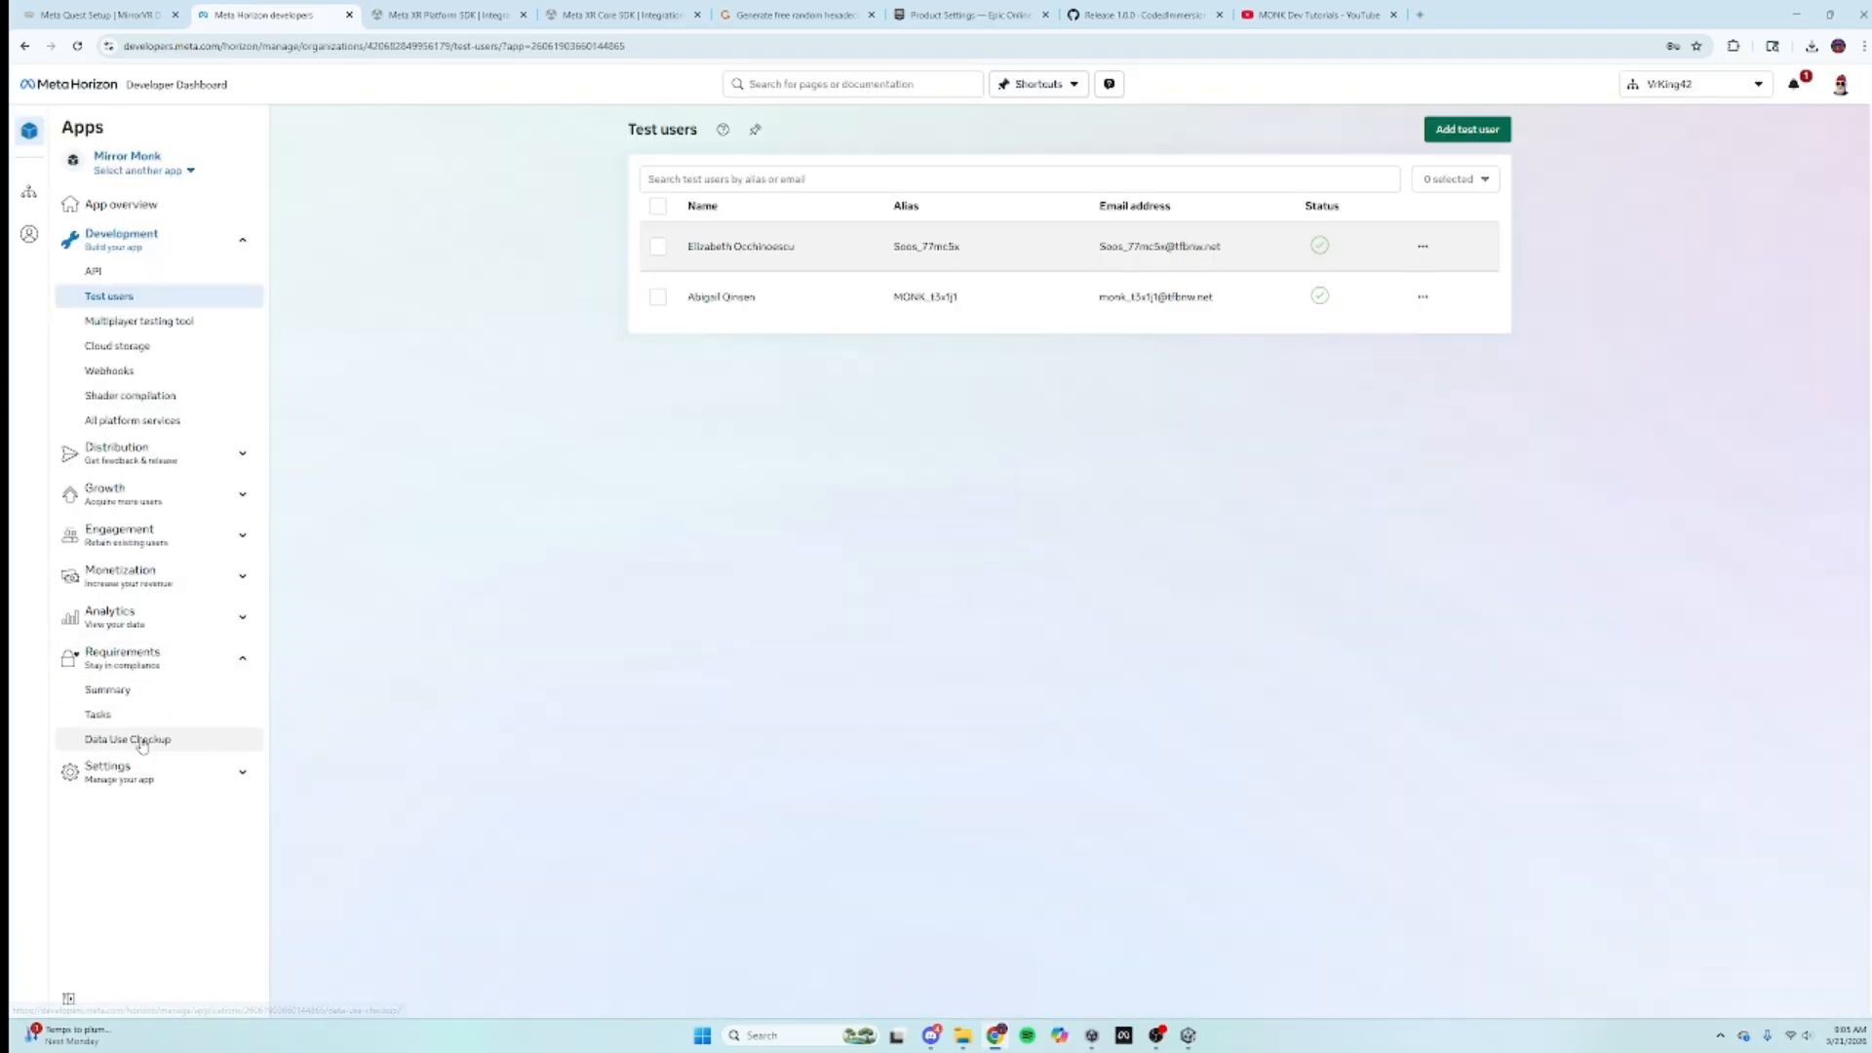
click(132, 740)
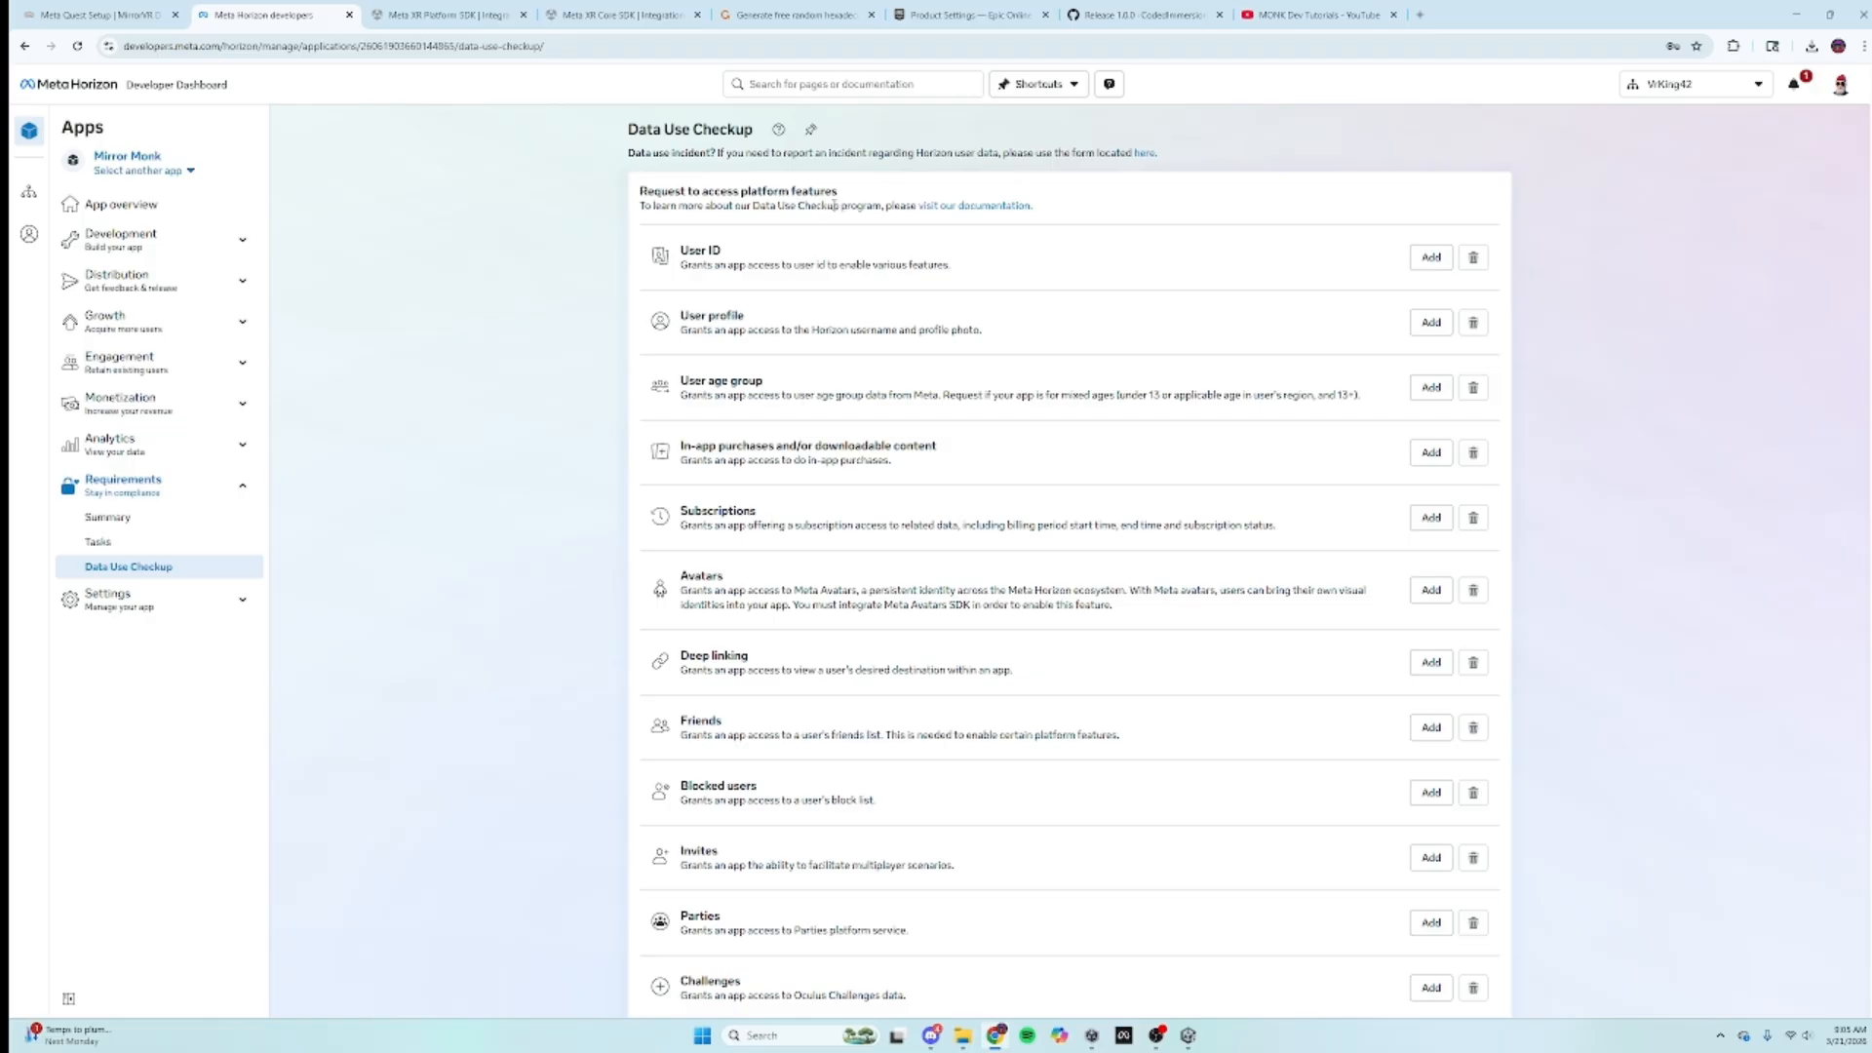
click(1428, 260)
click(793, 353)
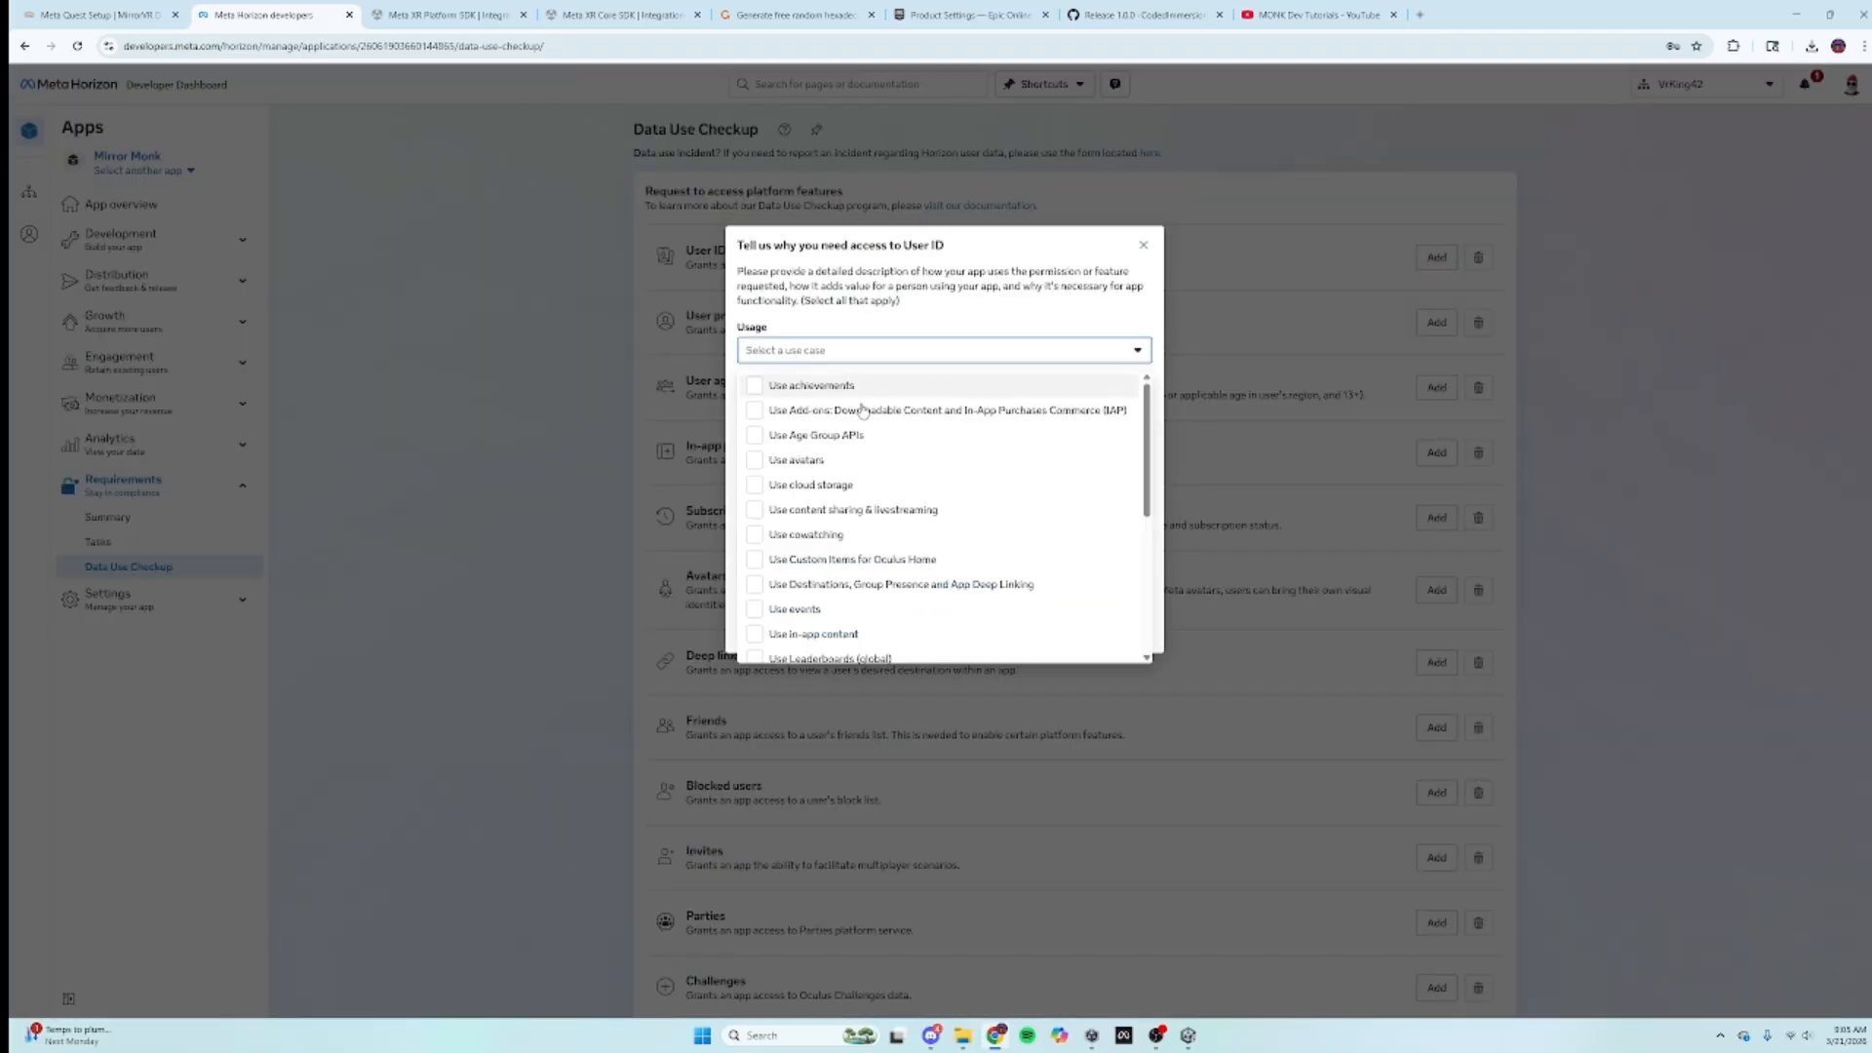
scroll(848, 546, down, 3)
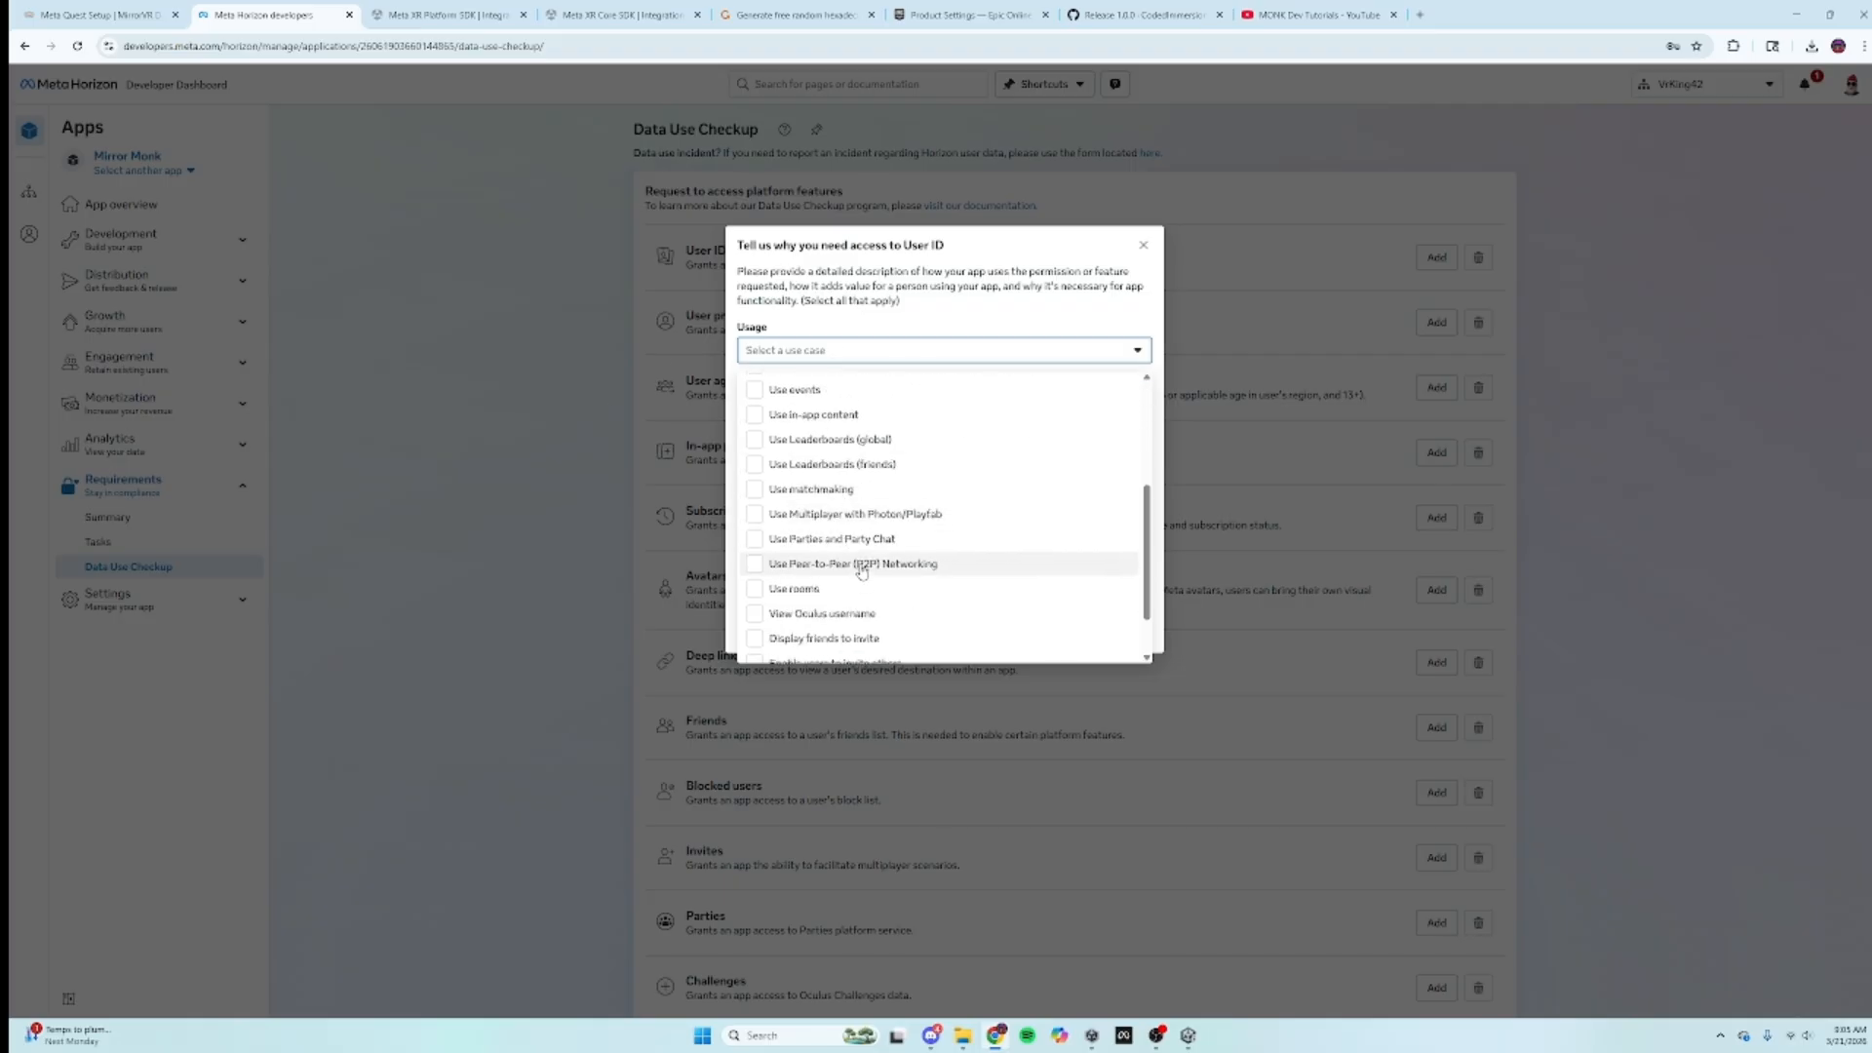
click(860, 565)
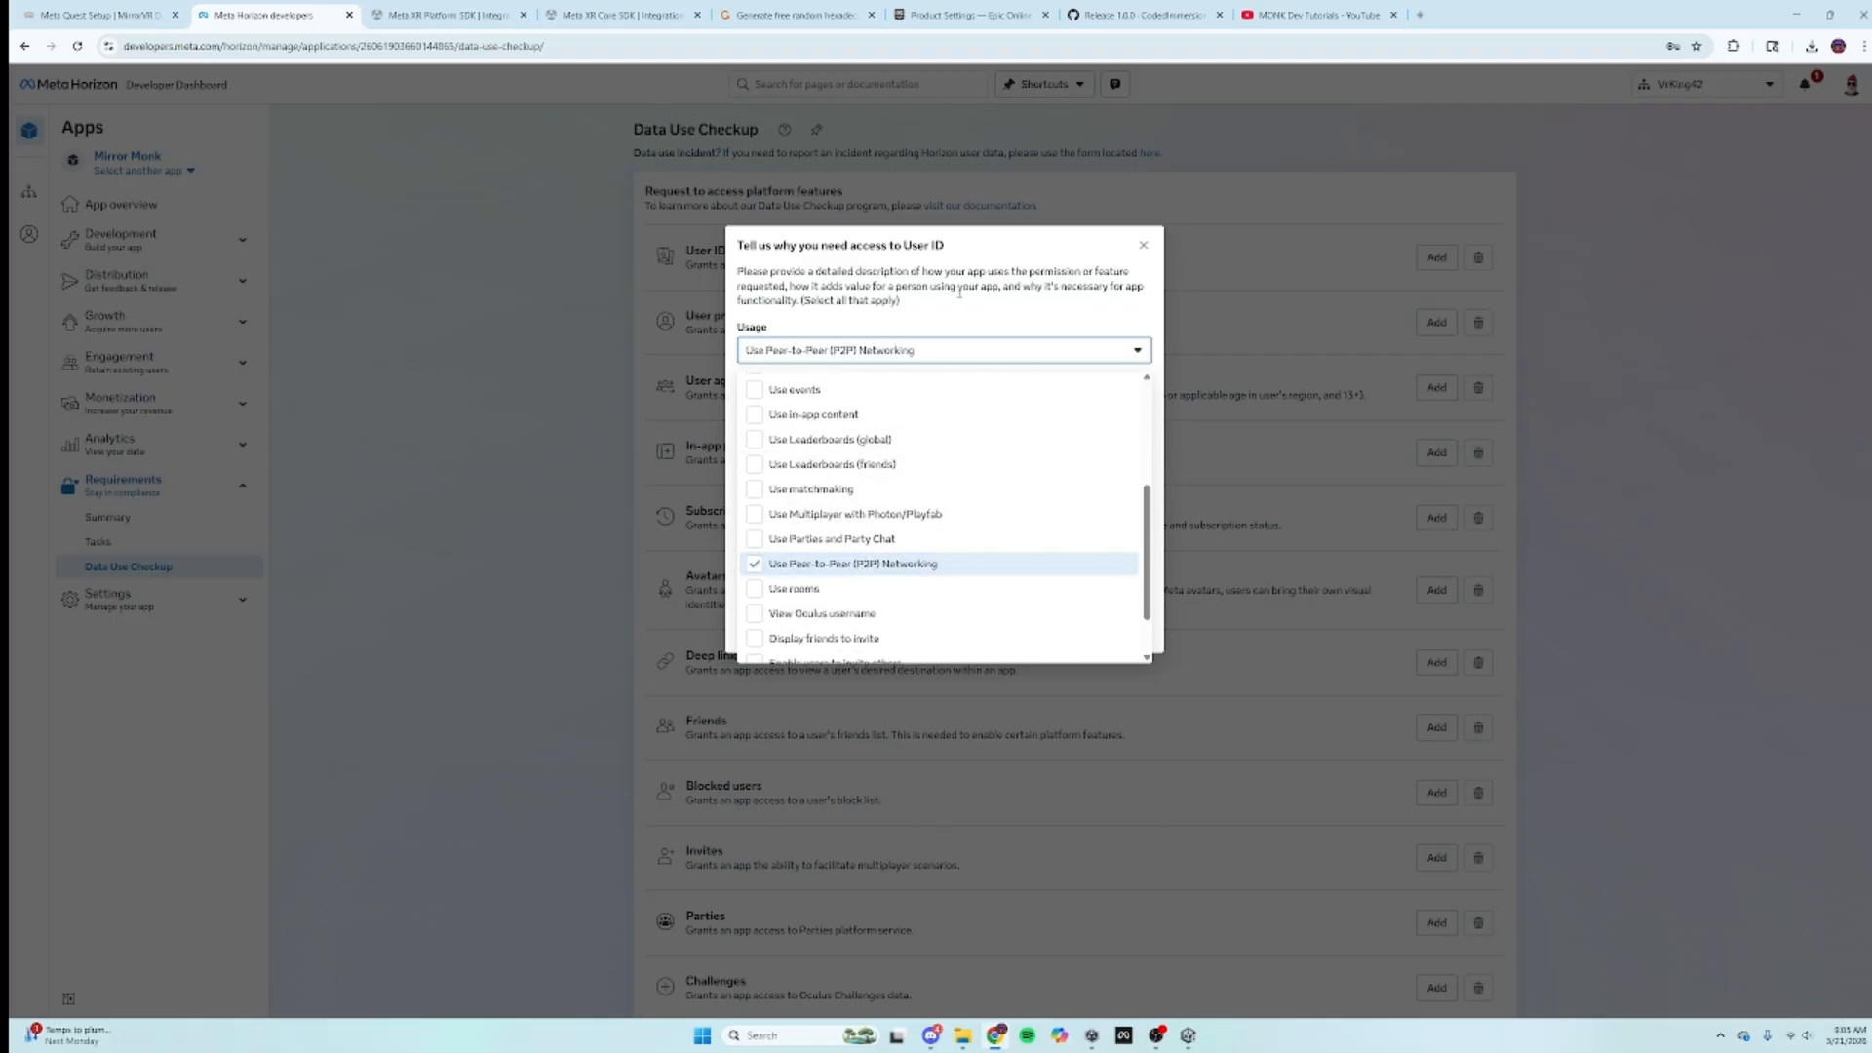
click(1012, 302)
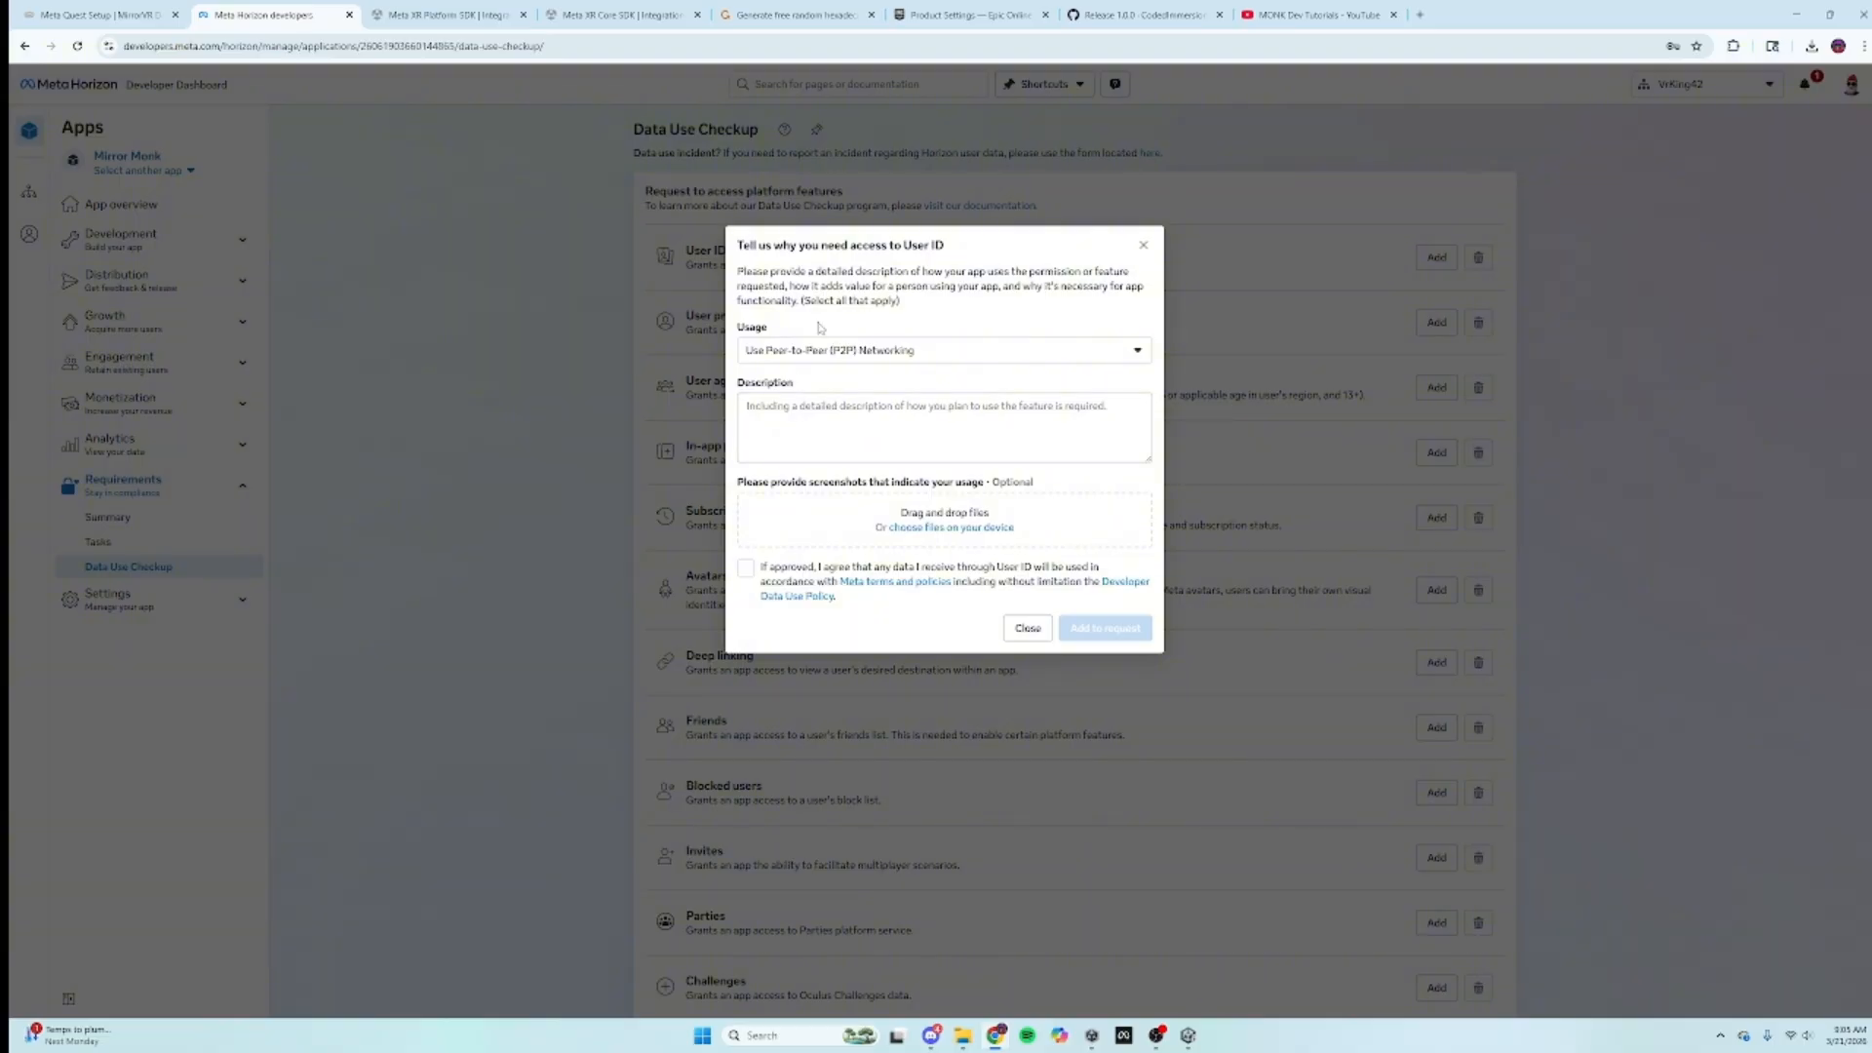
click(81, 12)
Step: Select and copy step 7's suggested User ID description about Epic Games authentication
scroll(1077, 609, down, 5)
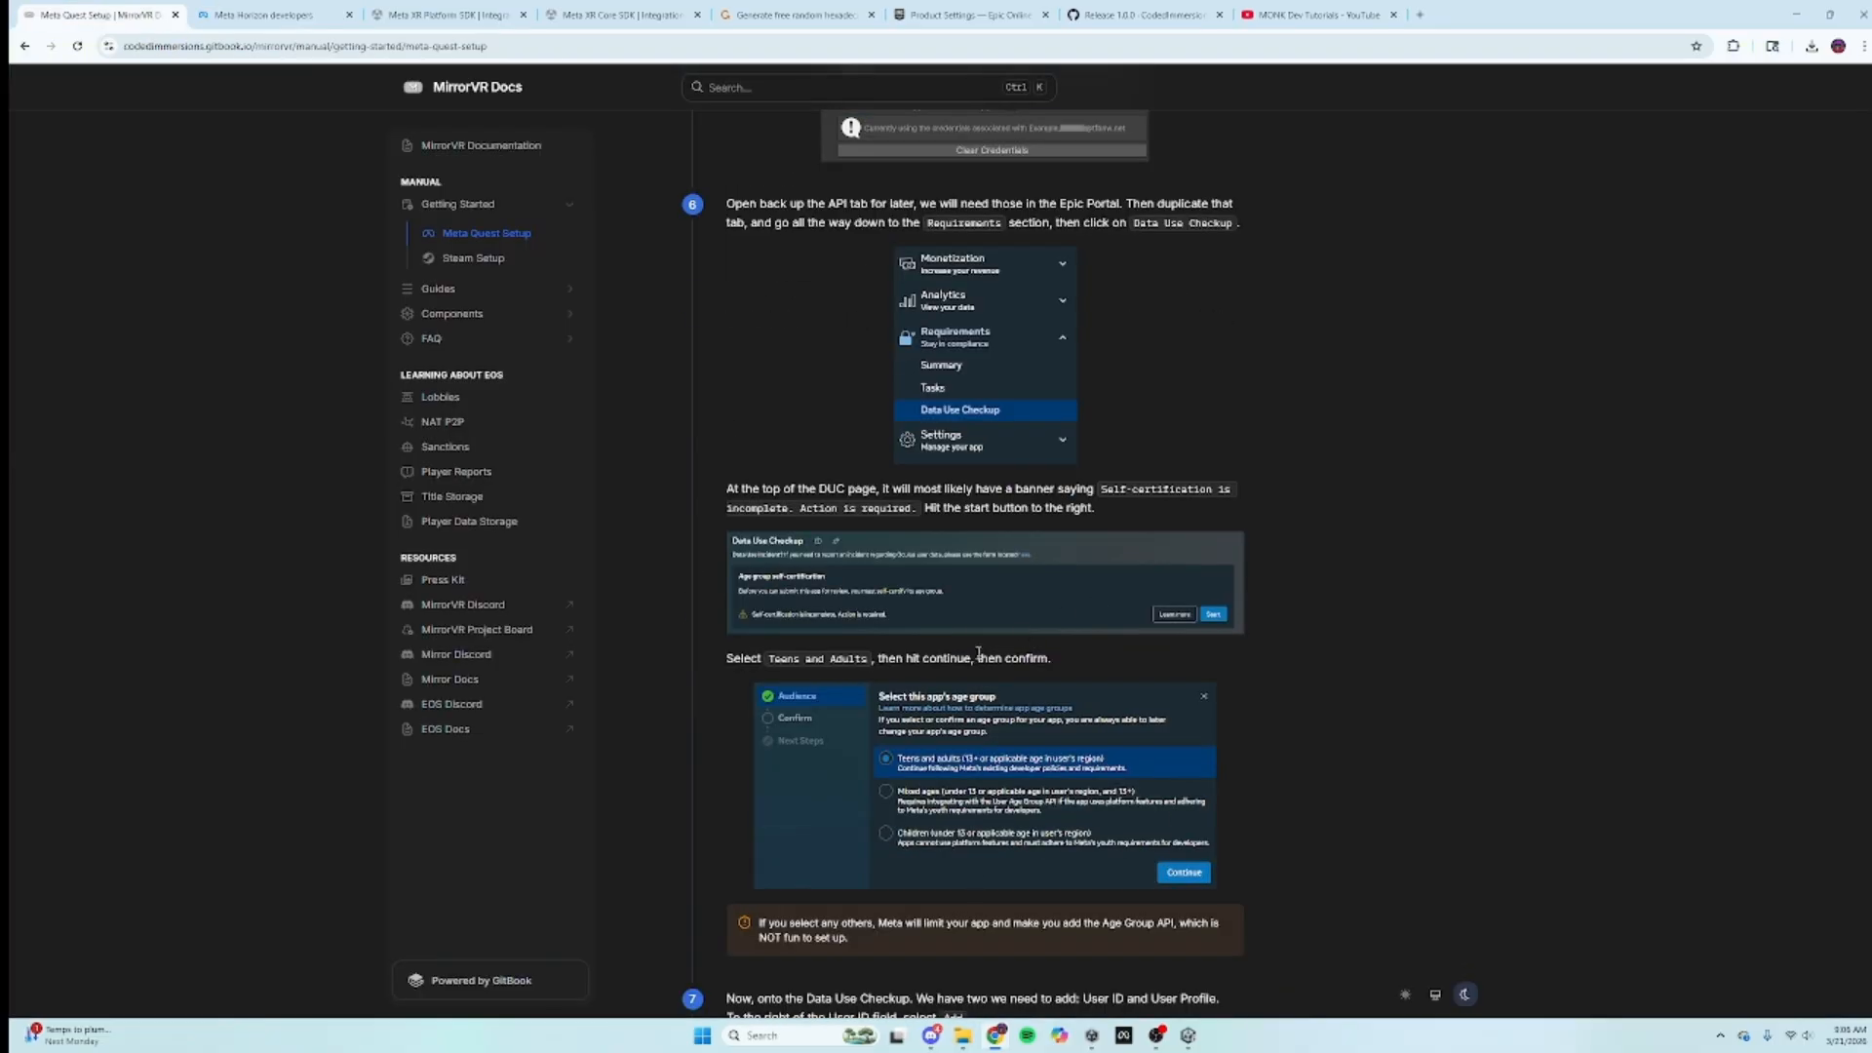
scroll(978, 653, down, 2)
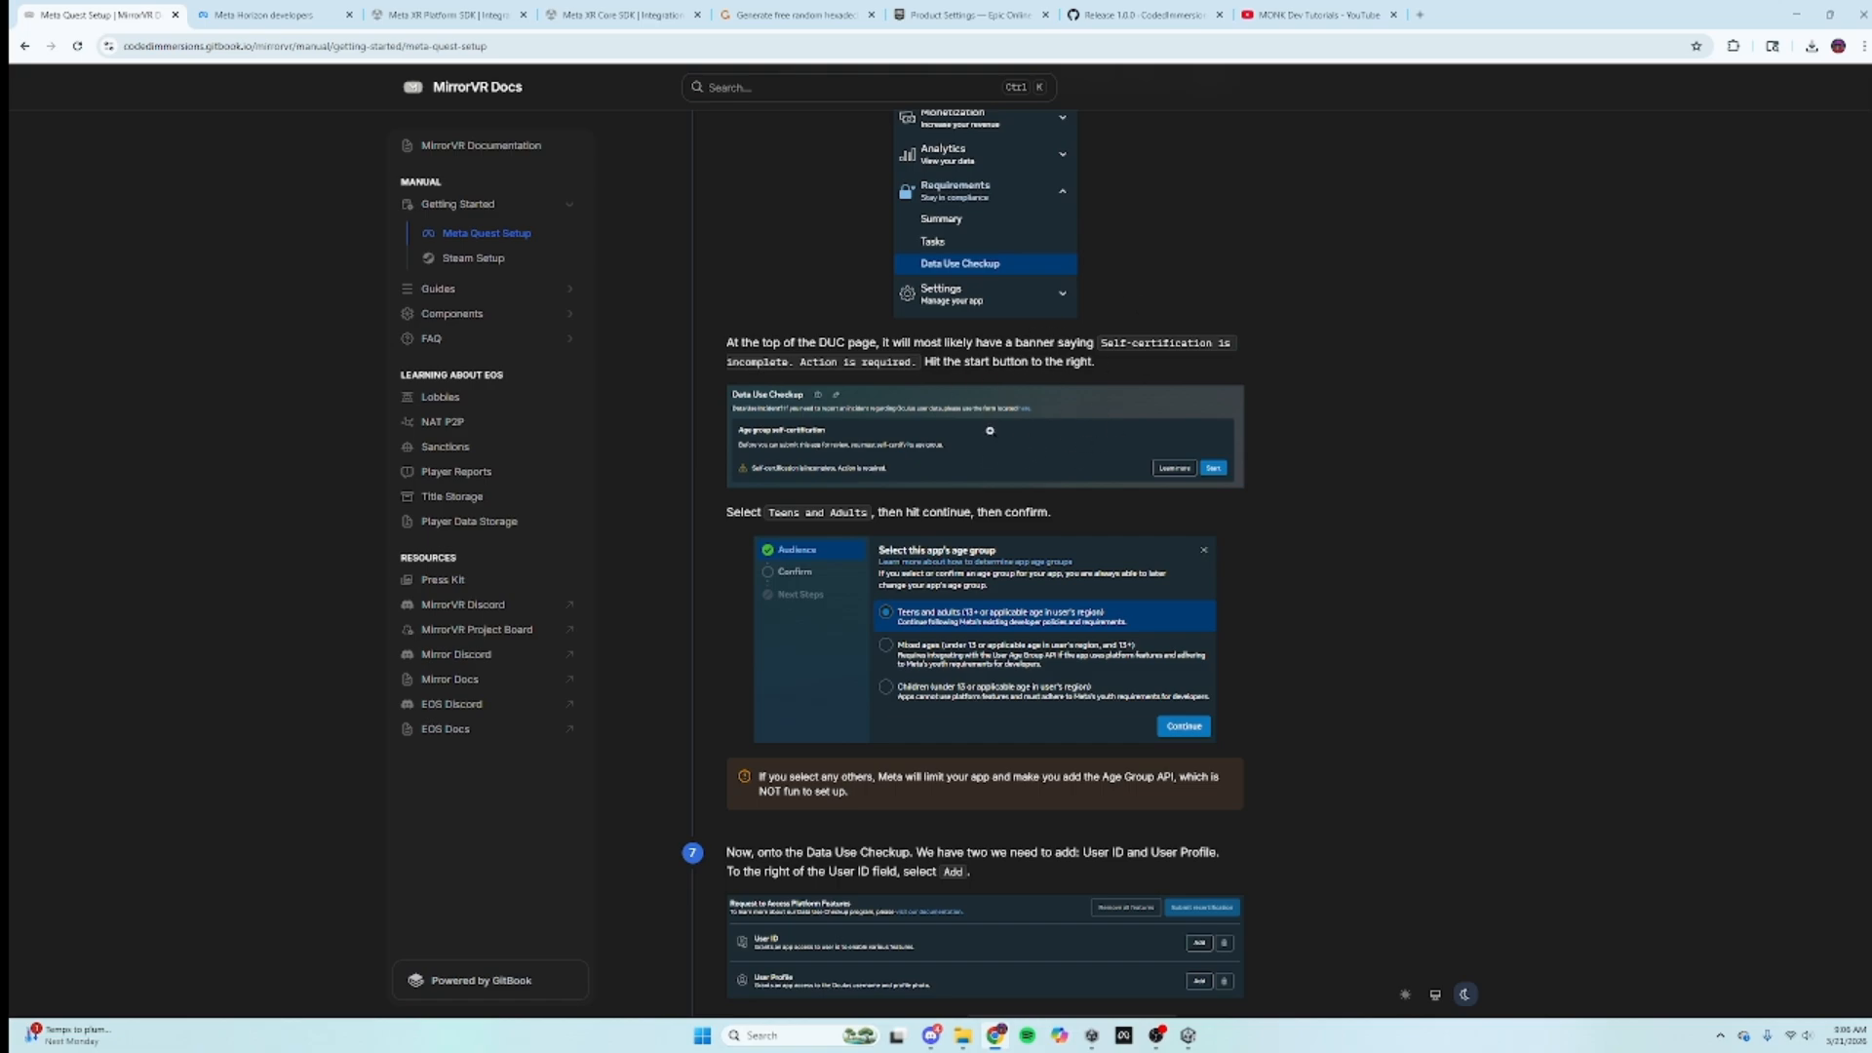
scroll(950, 564, down, 2)
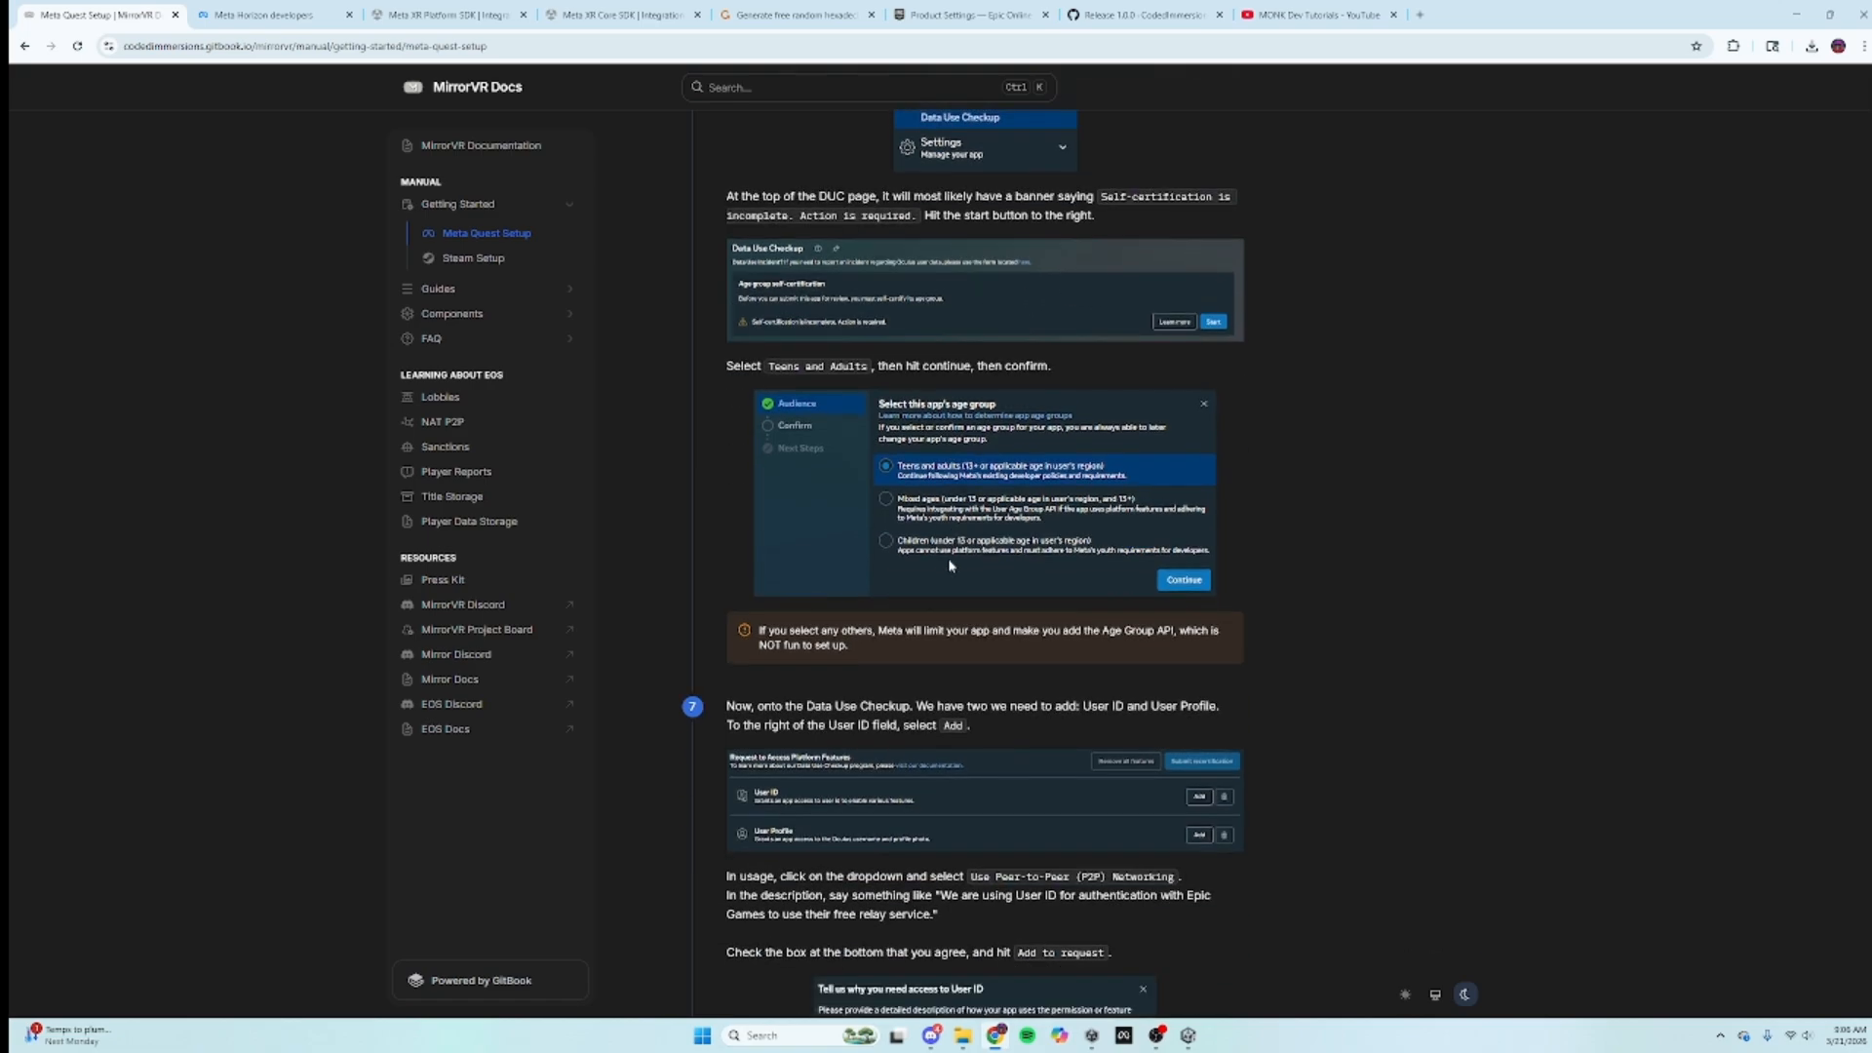
scroll(910, 840, down, 1)
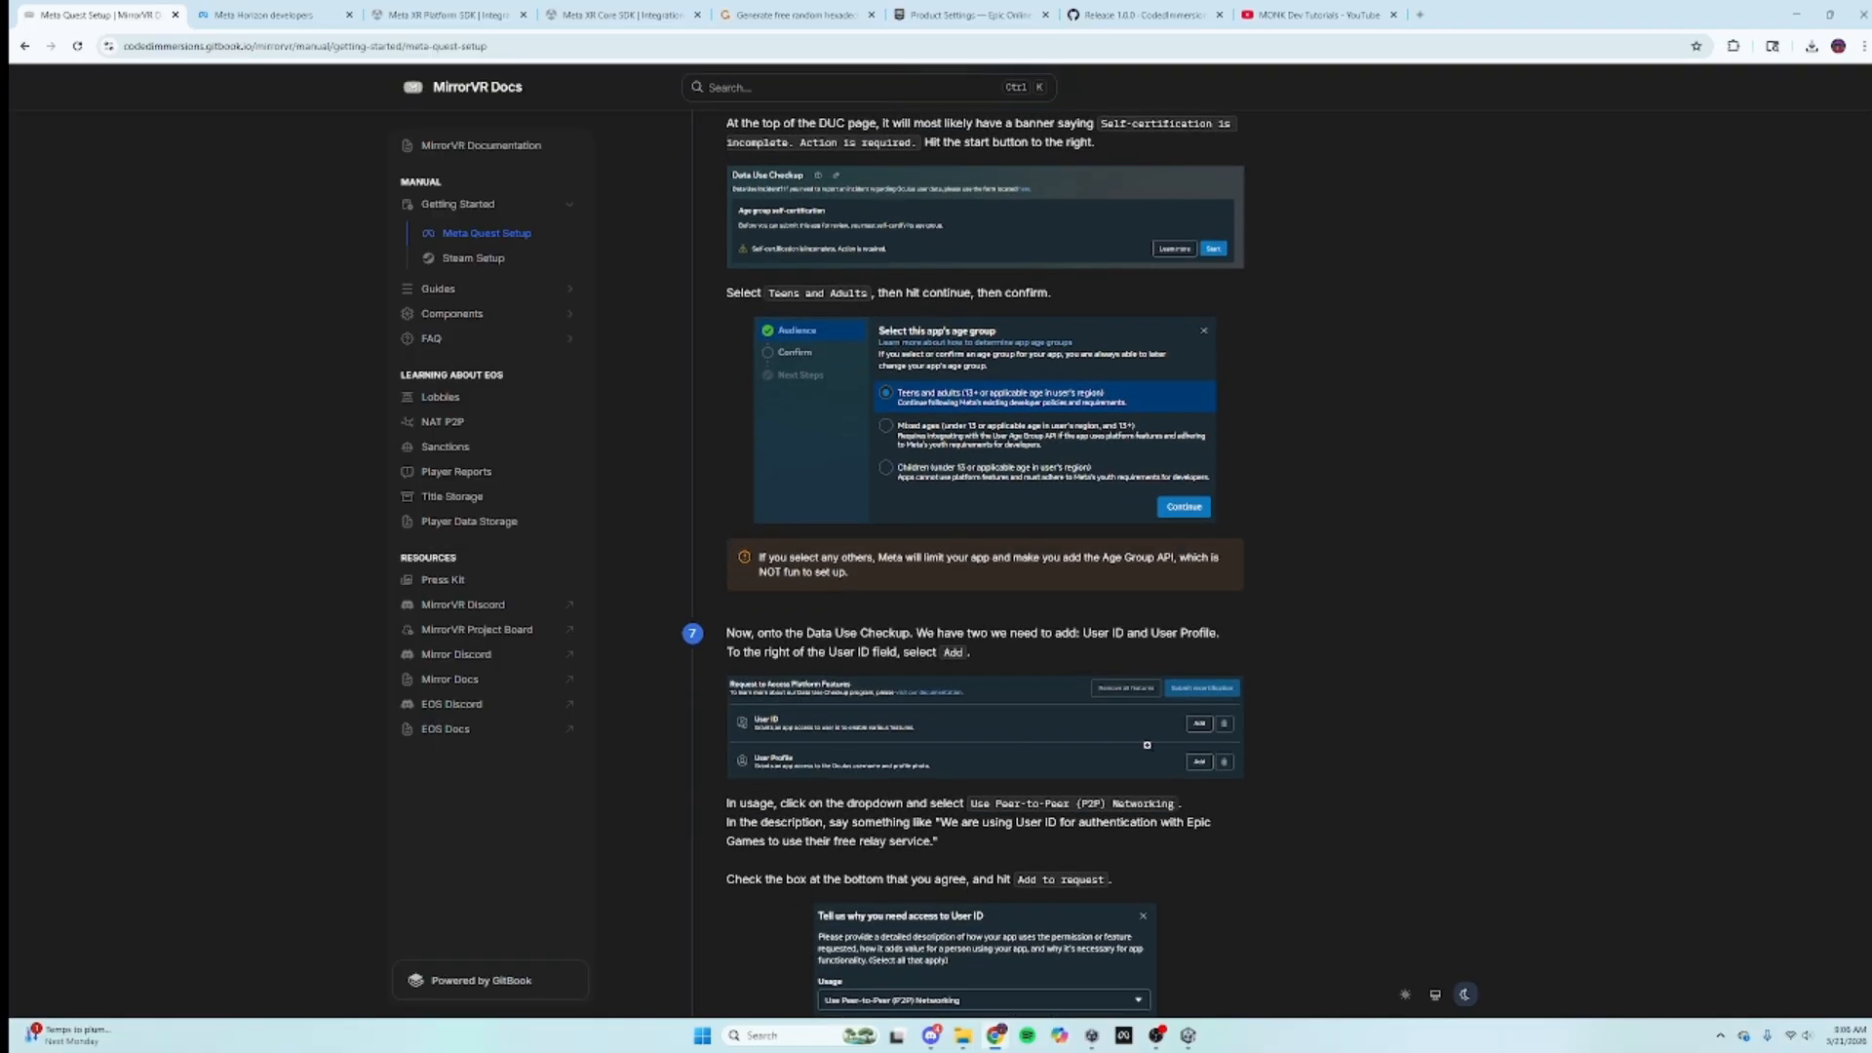
scroll(741, 785, down, 1)
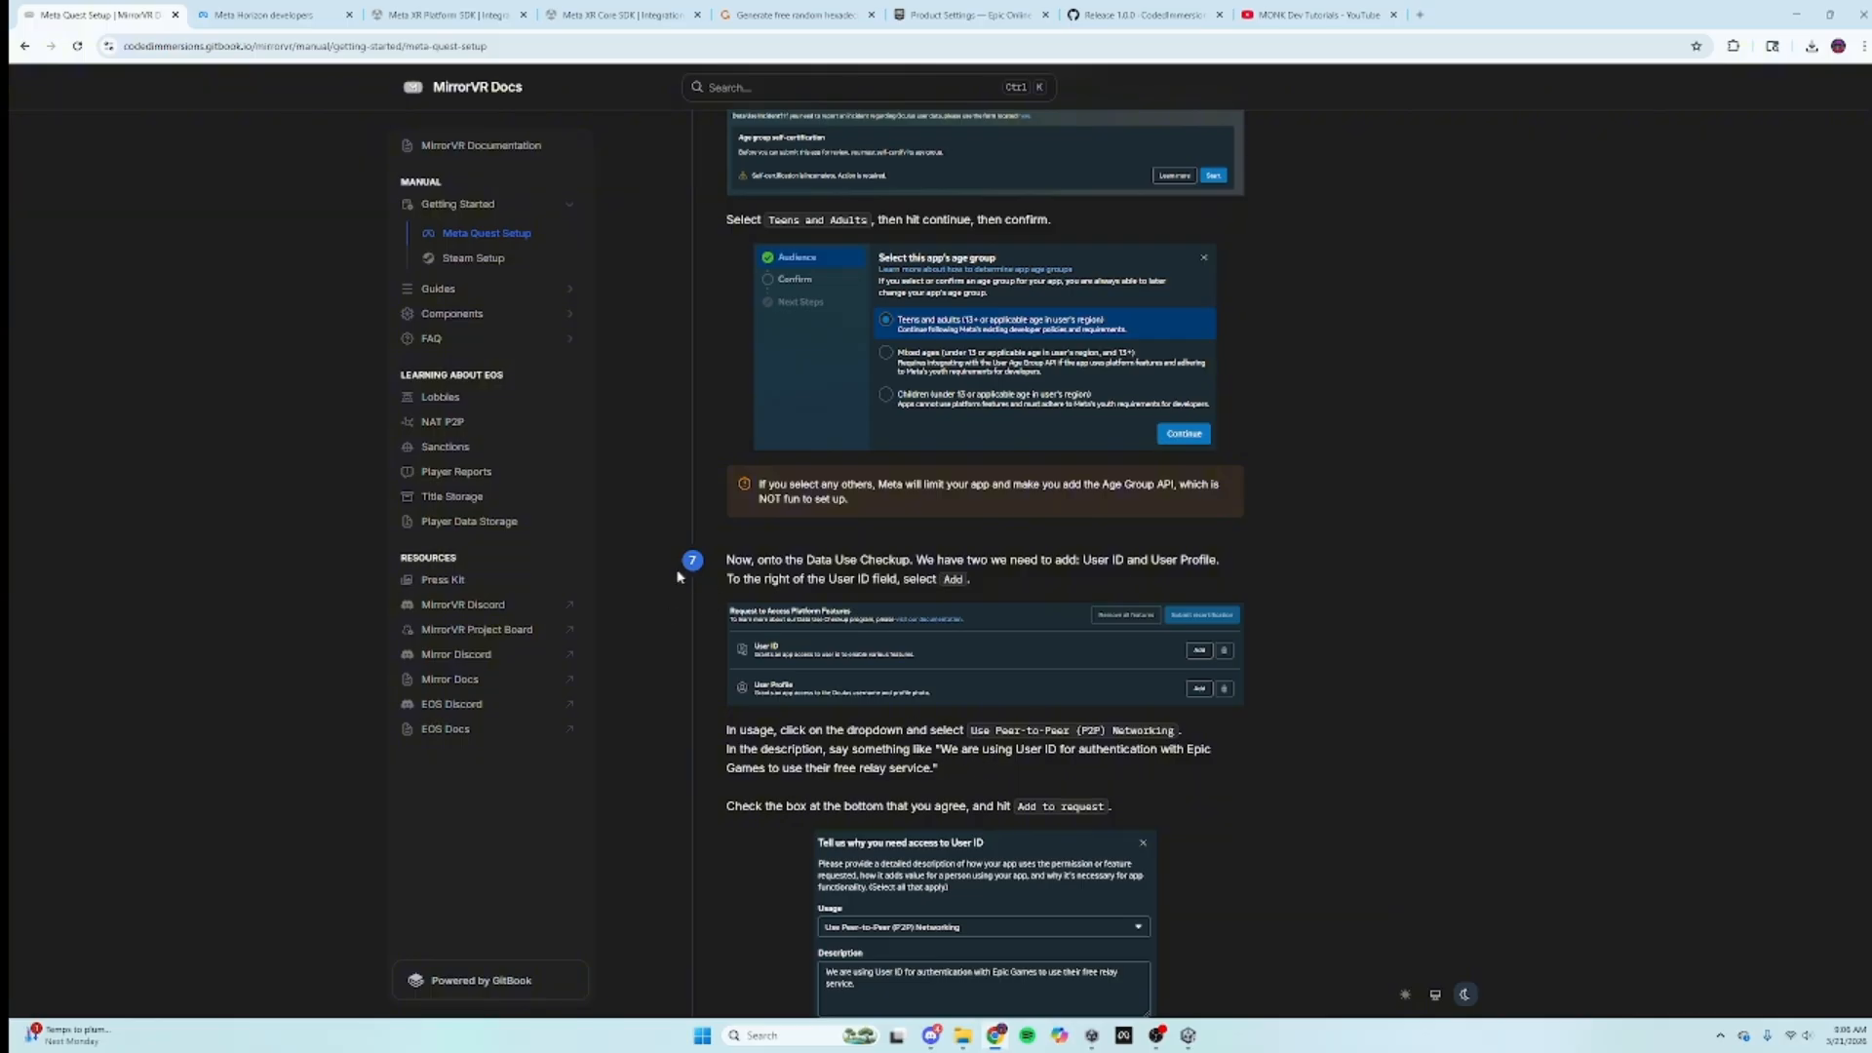
mouse_move(940, 746)
mouse_down()
mouse_move(1012, 767)
mouse_move(1214, 758)
mouse_move(904, 801)
mouse_move(938, 771)
mouse_up()
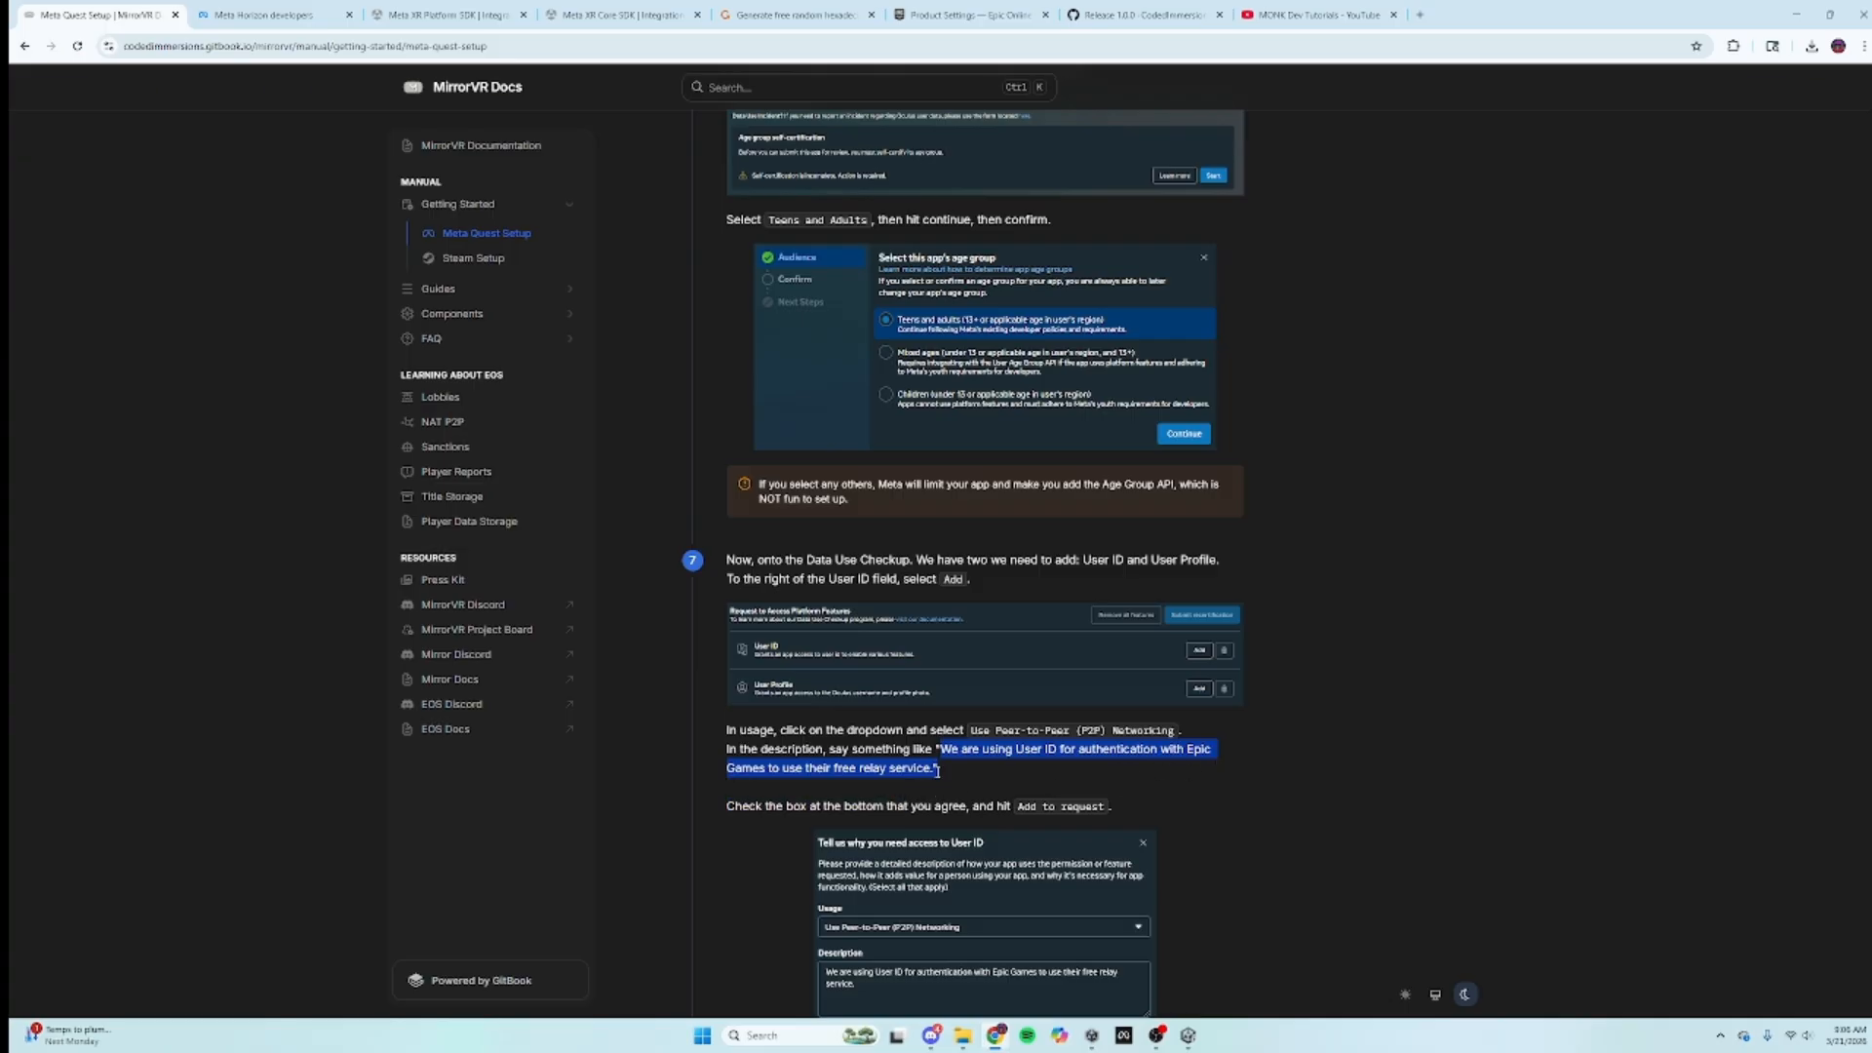
right_click(922, 768)
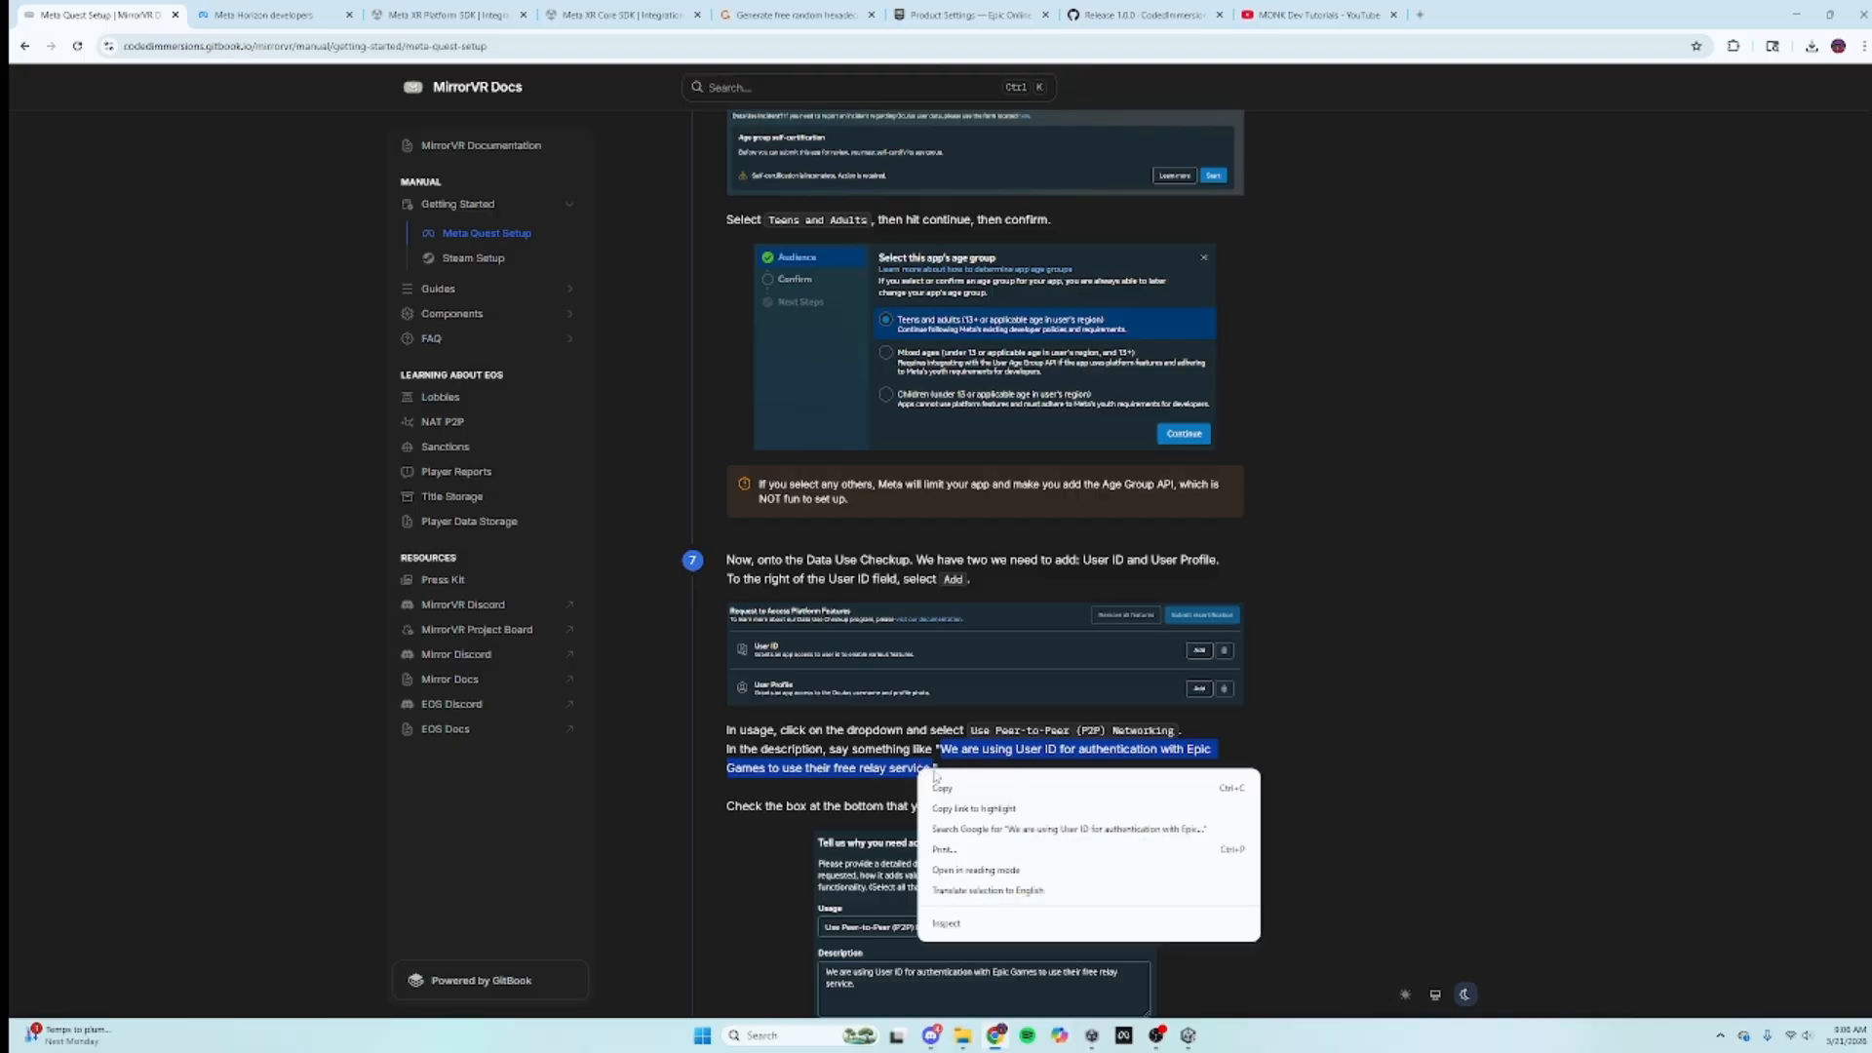
Step: Paste the copied Epic-relay description for User ID, accept the terms, and add it to the request
click(949, 782)
click(282, 13)
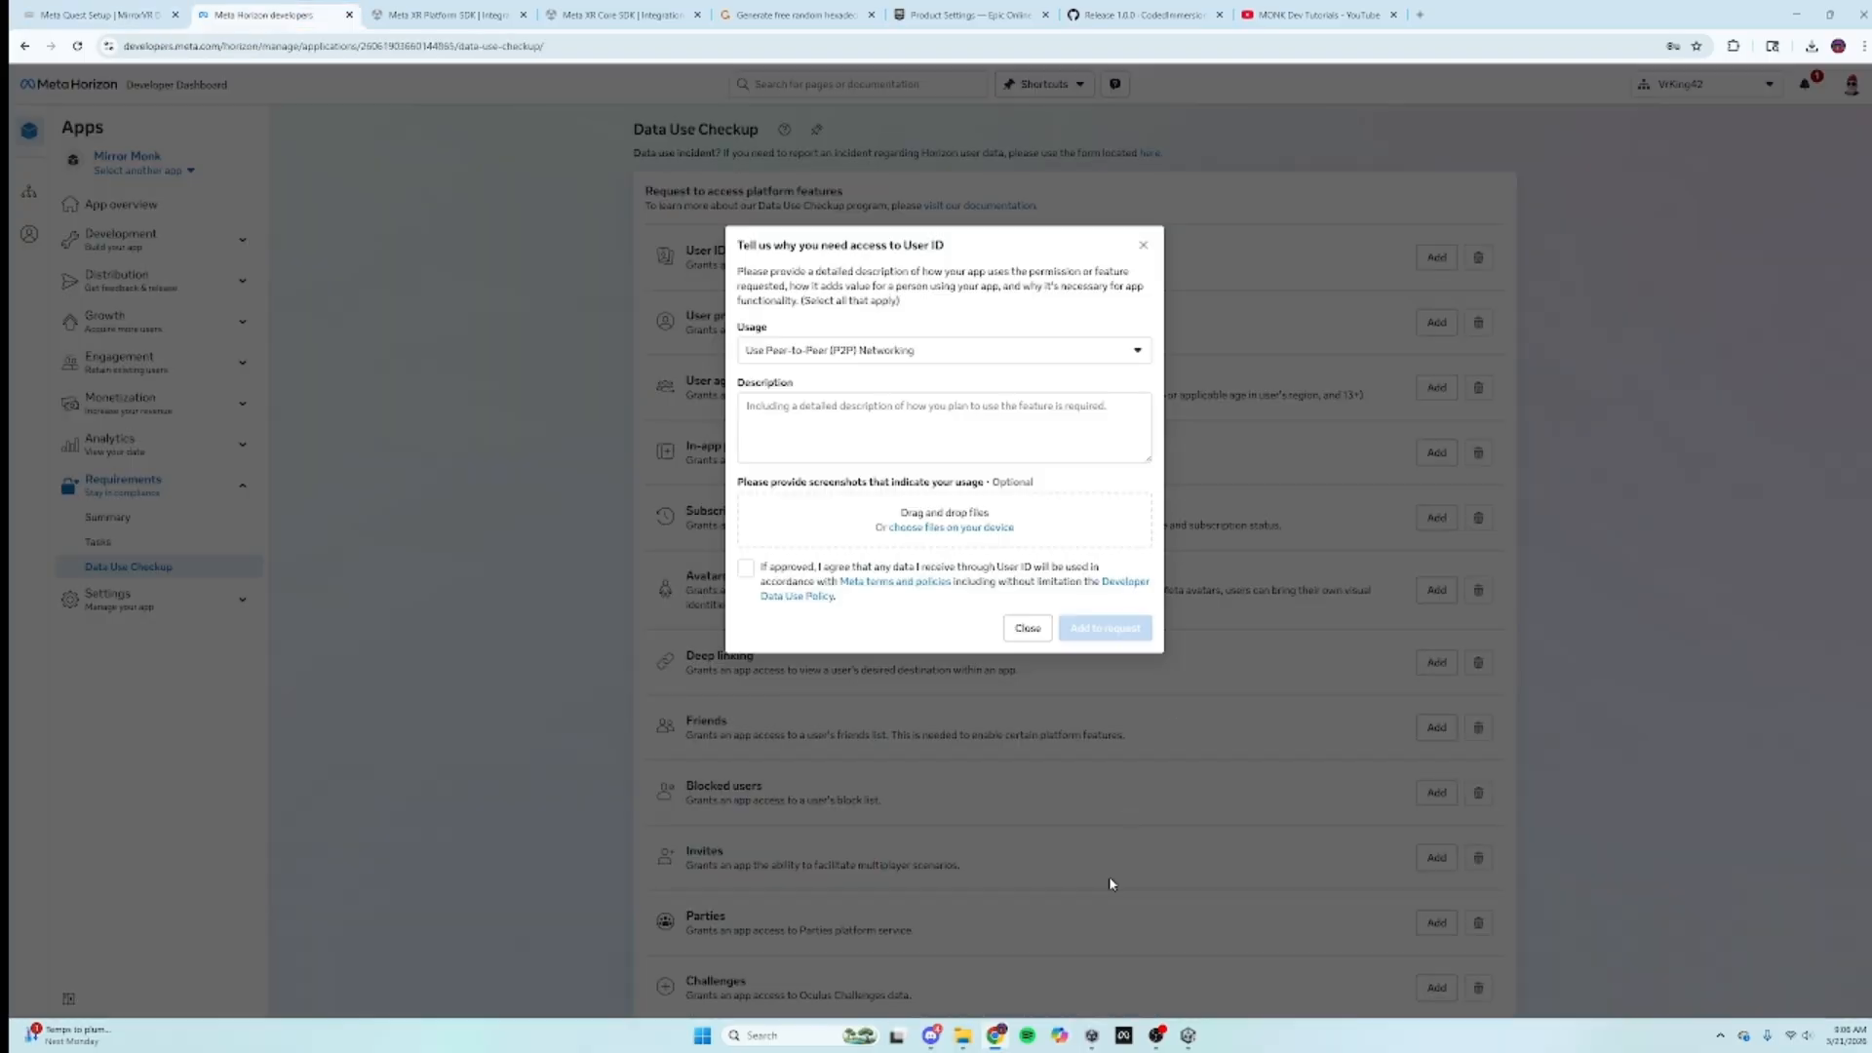
click(871, 414)
right_click(870, 415)
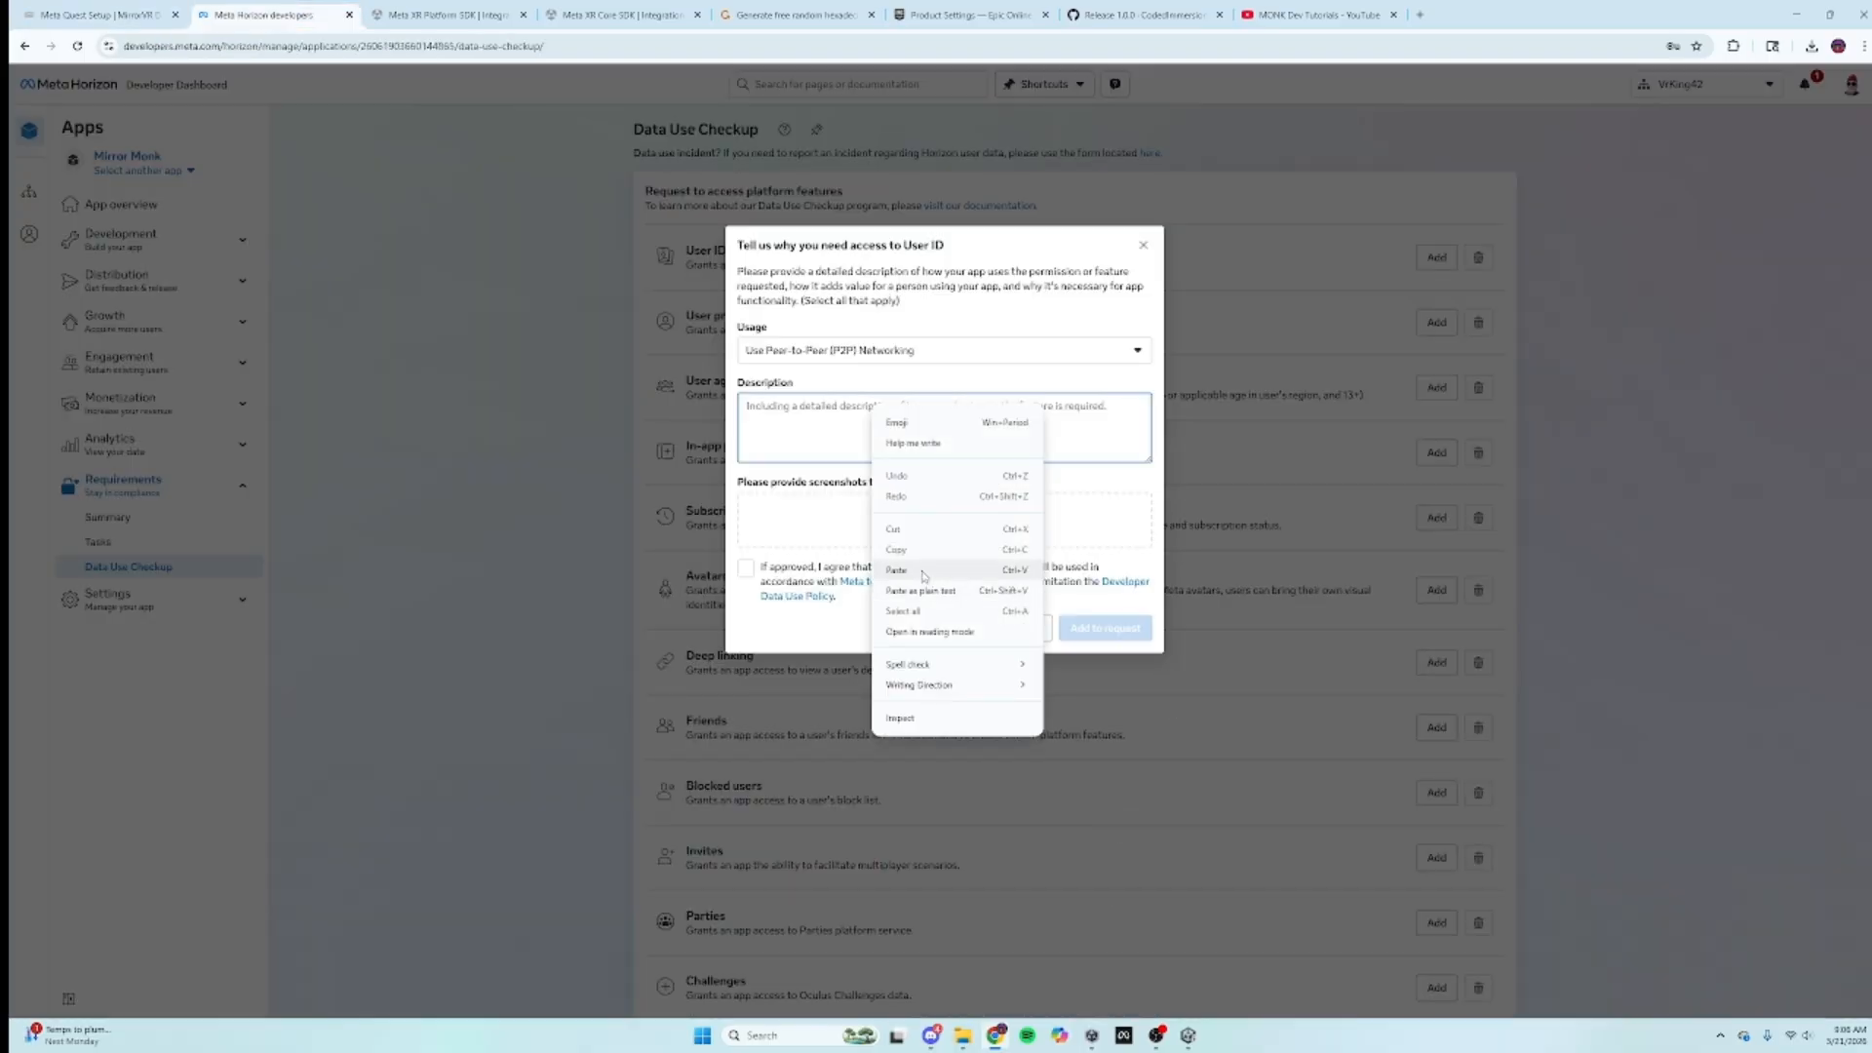
click(926, 569)
click(746, 569)
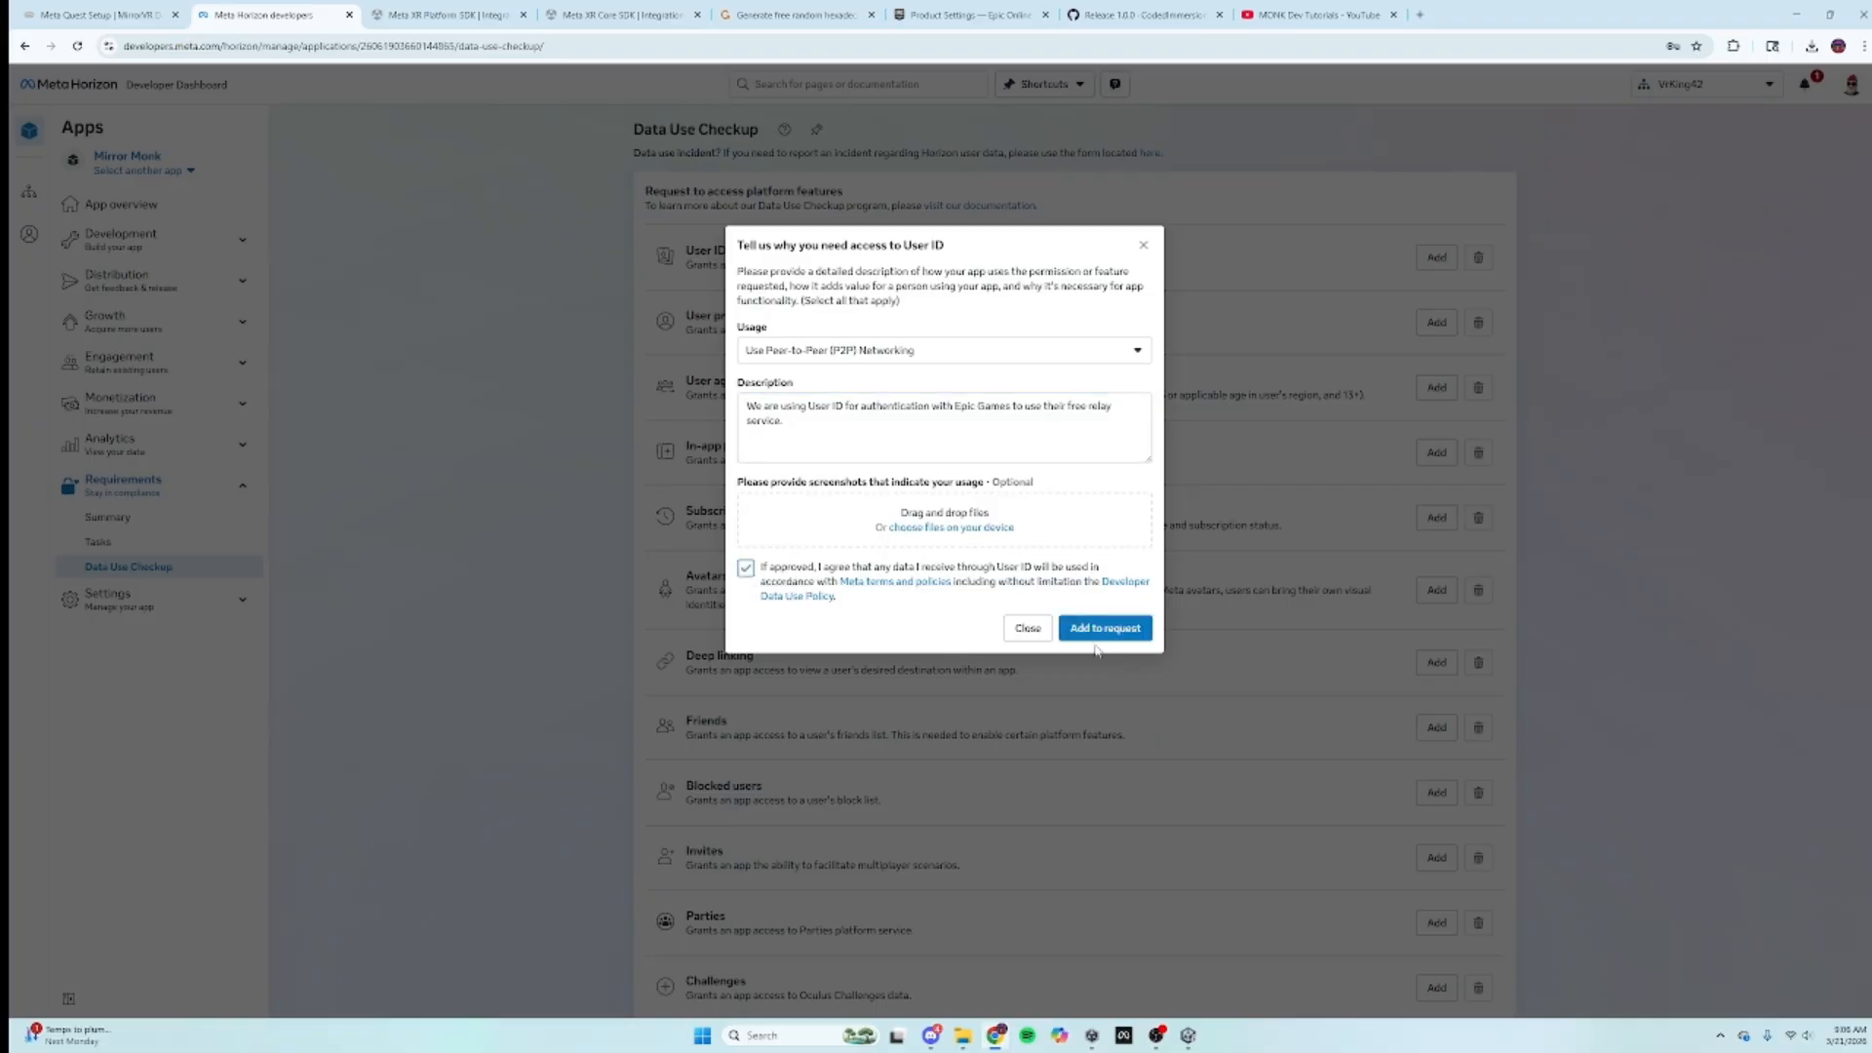
click(1100, 629)
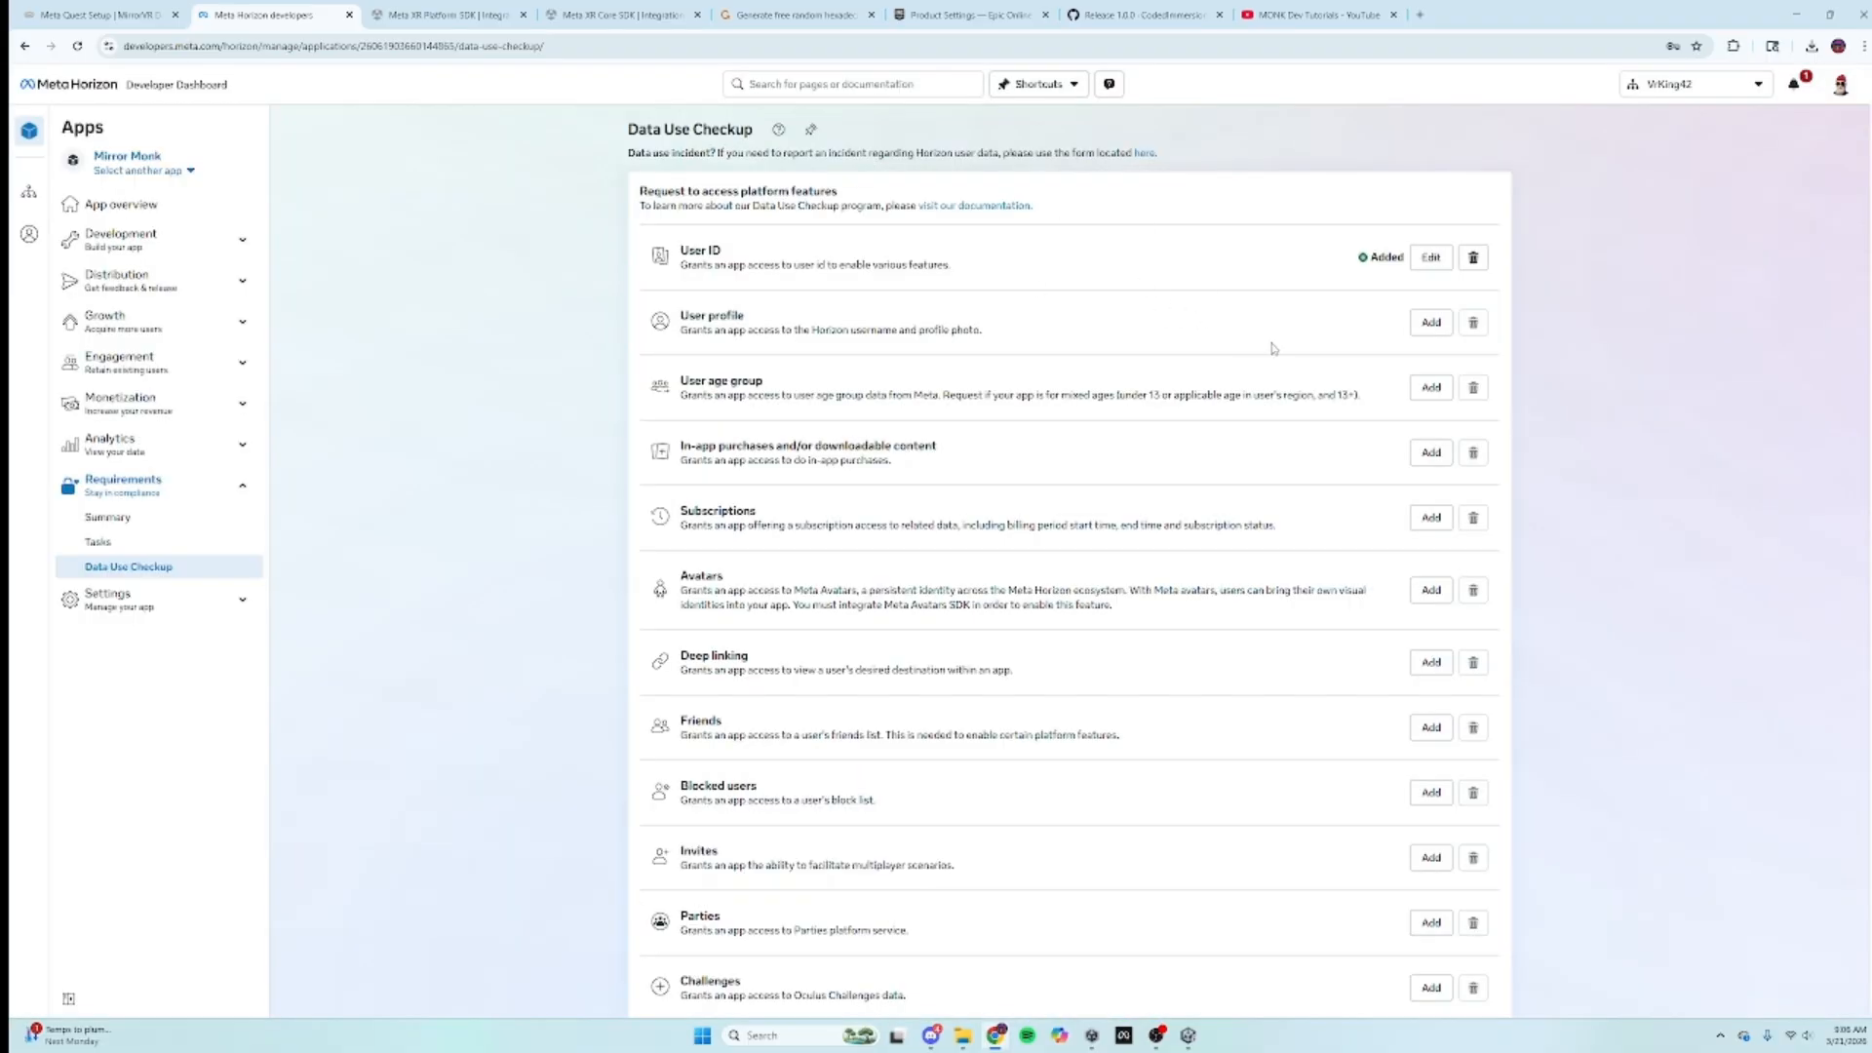
Step: Start a User profile request with Use Peer-to-Peer (P2P) Networking as its usage
click(1428, 325)
click(858, 362)
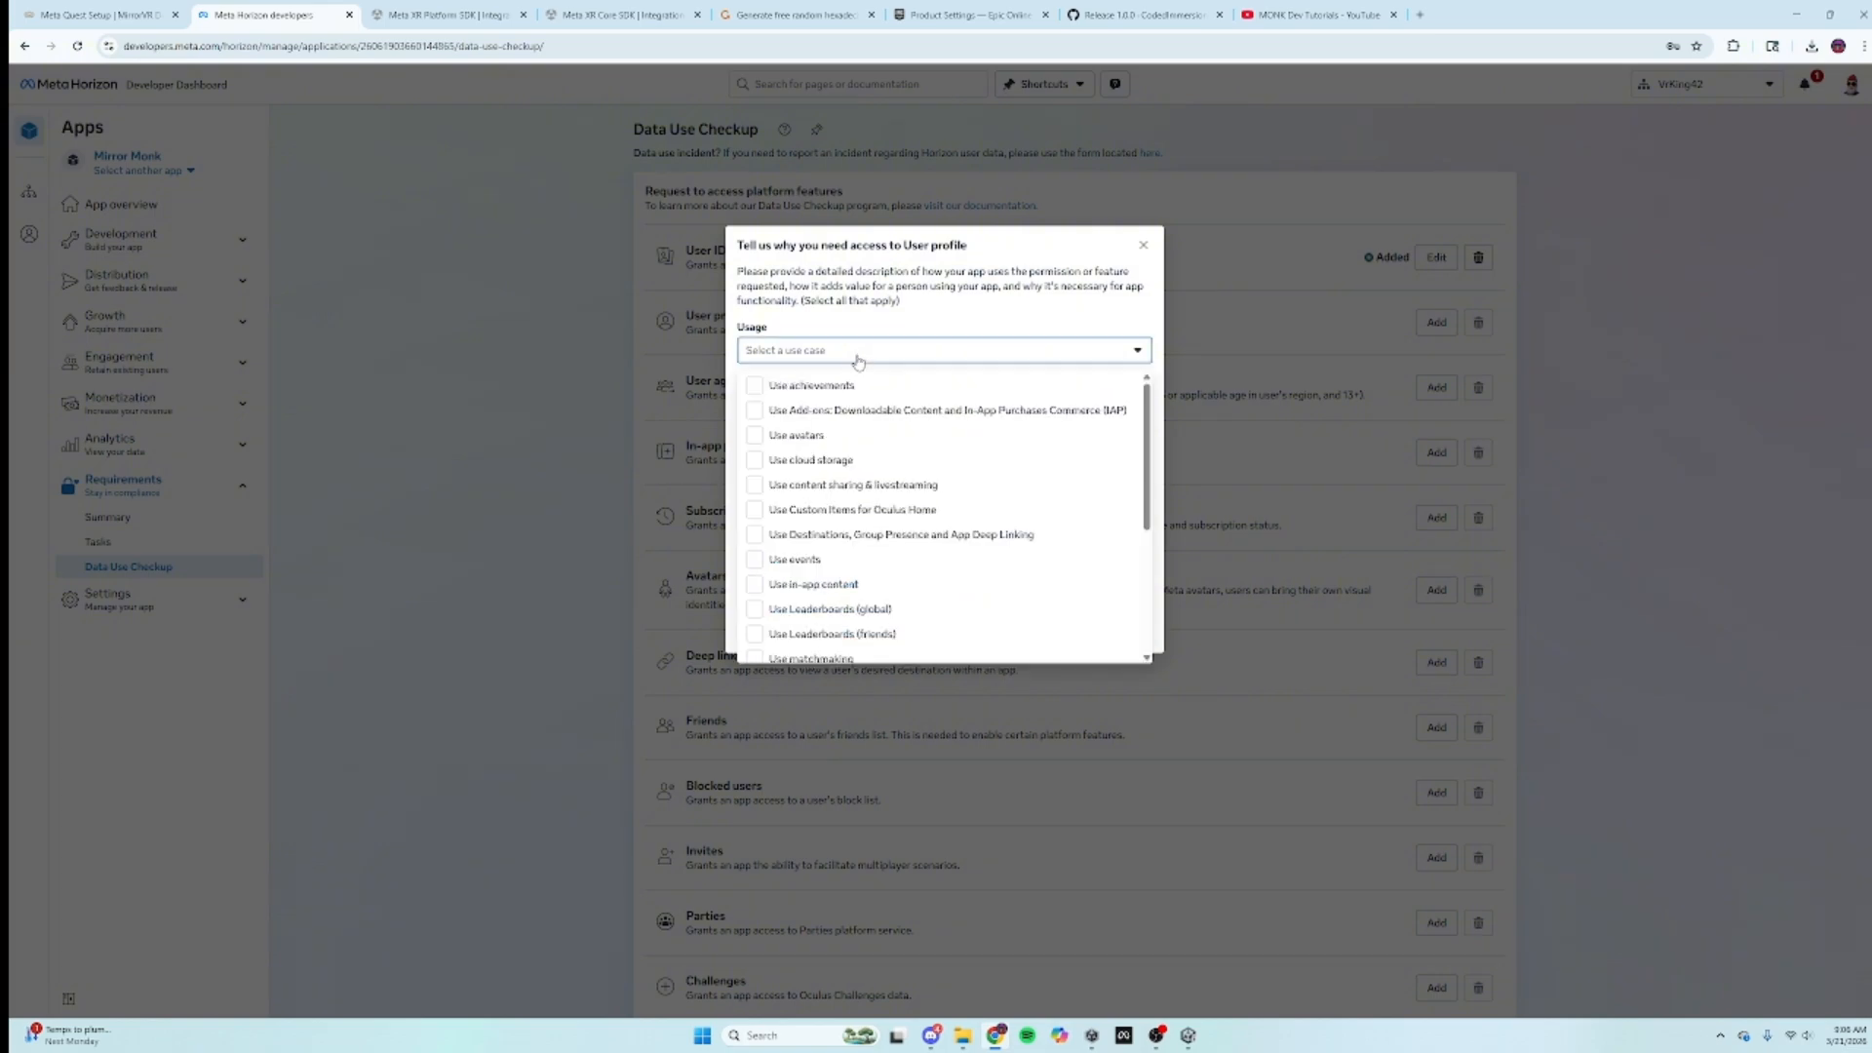
scroll(892, 491, down, 2)
scroll(892, 490, down, 2)
click(892, 585)
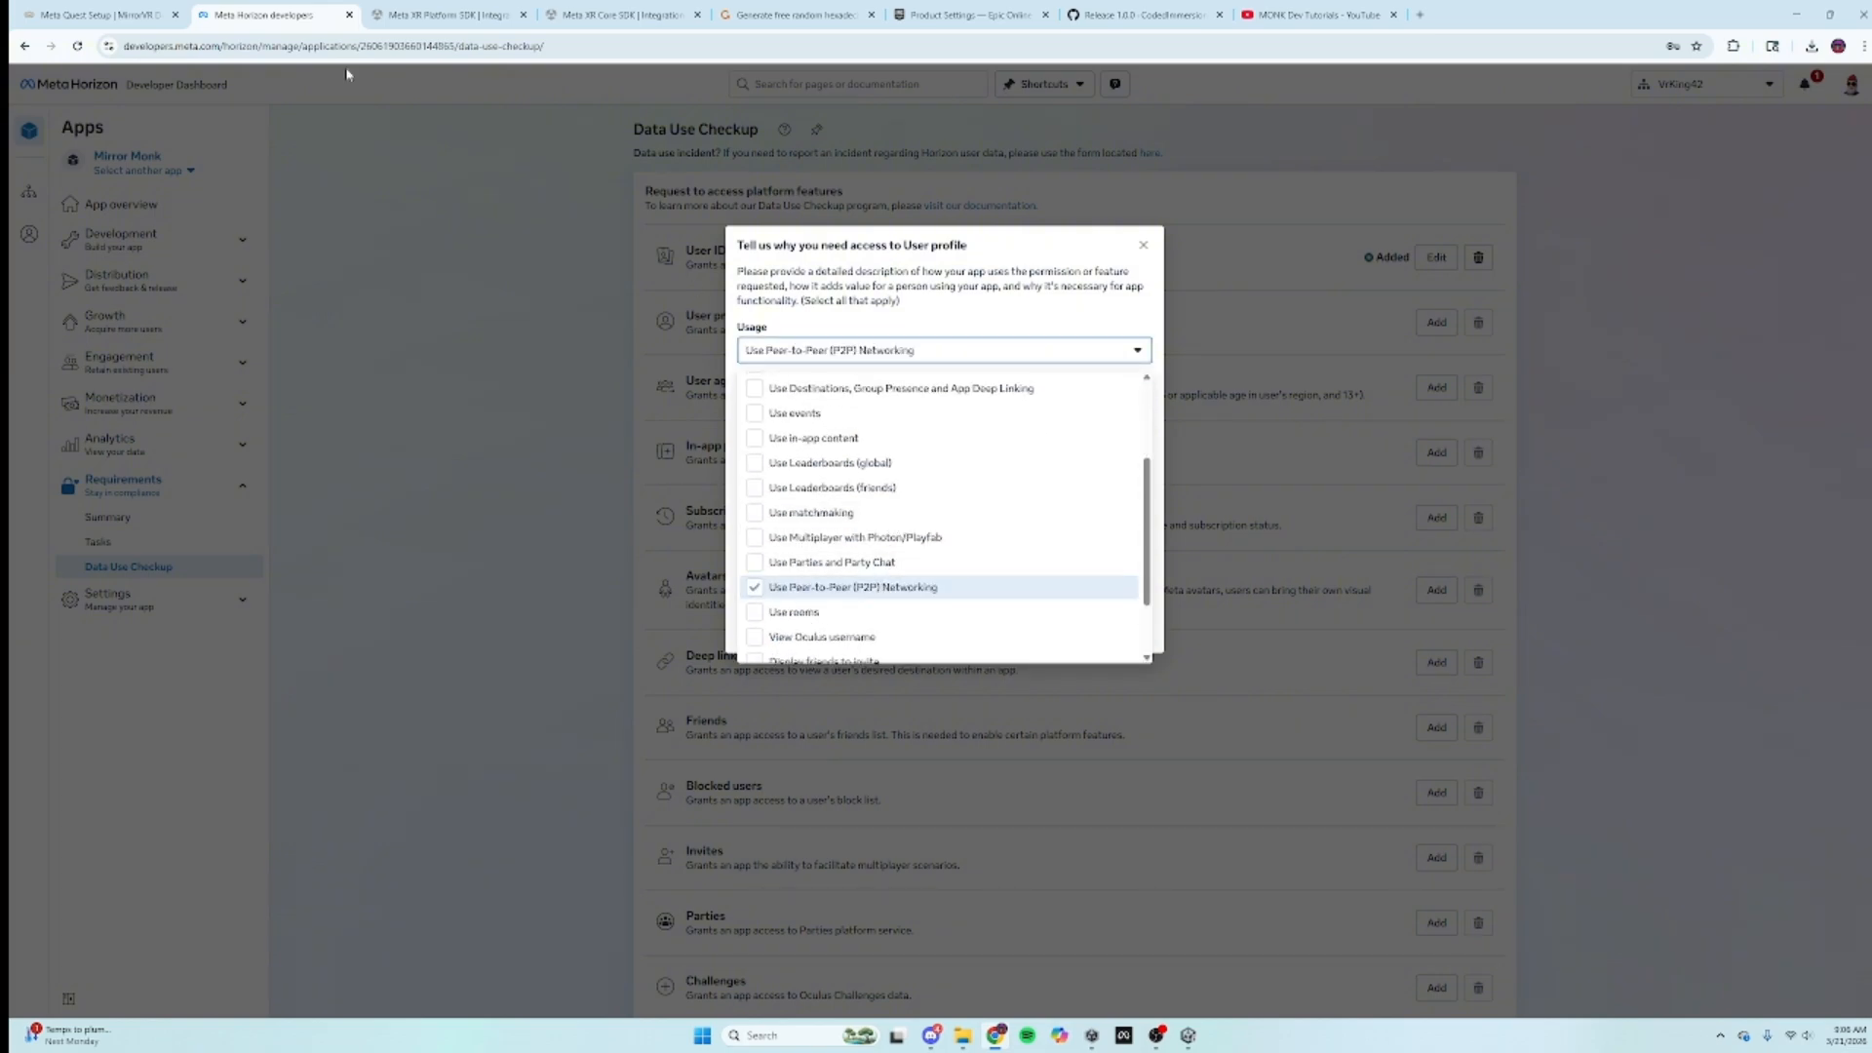
Step: Paste the guide's User Profile description sentence, accept the terms, and add User profile
click(94, 12)
scroll(962, 683, down, 4)
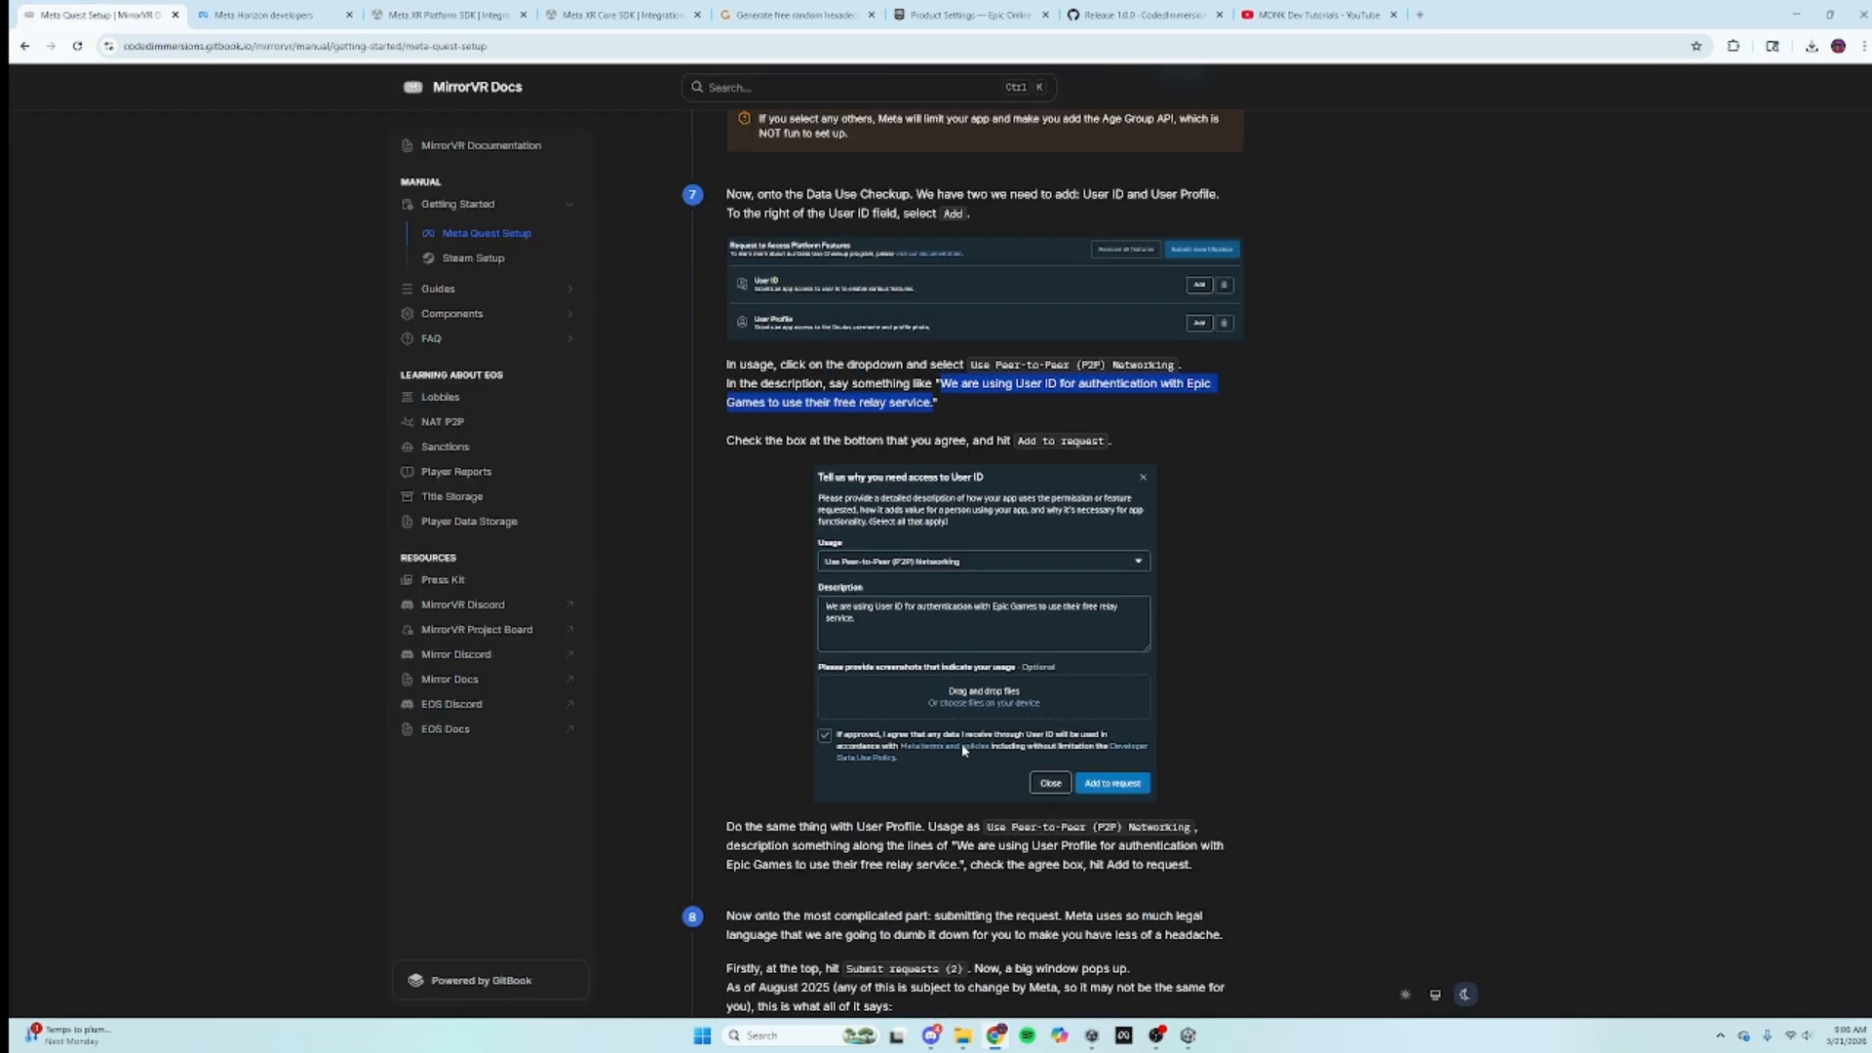
click(959, 848)
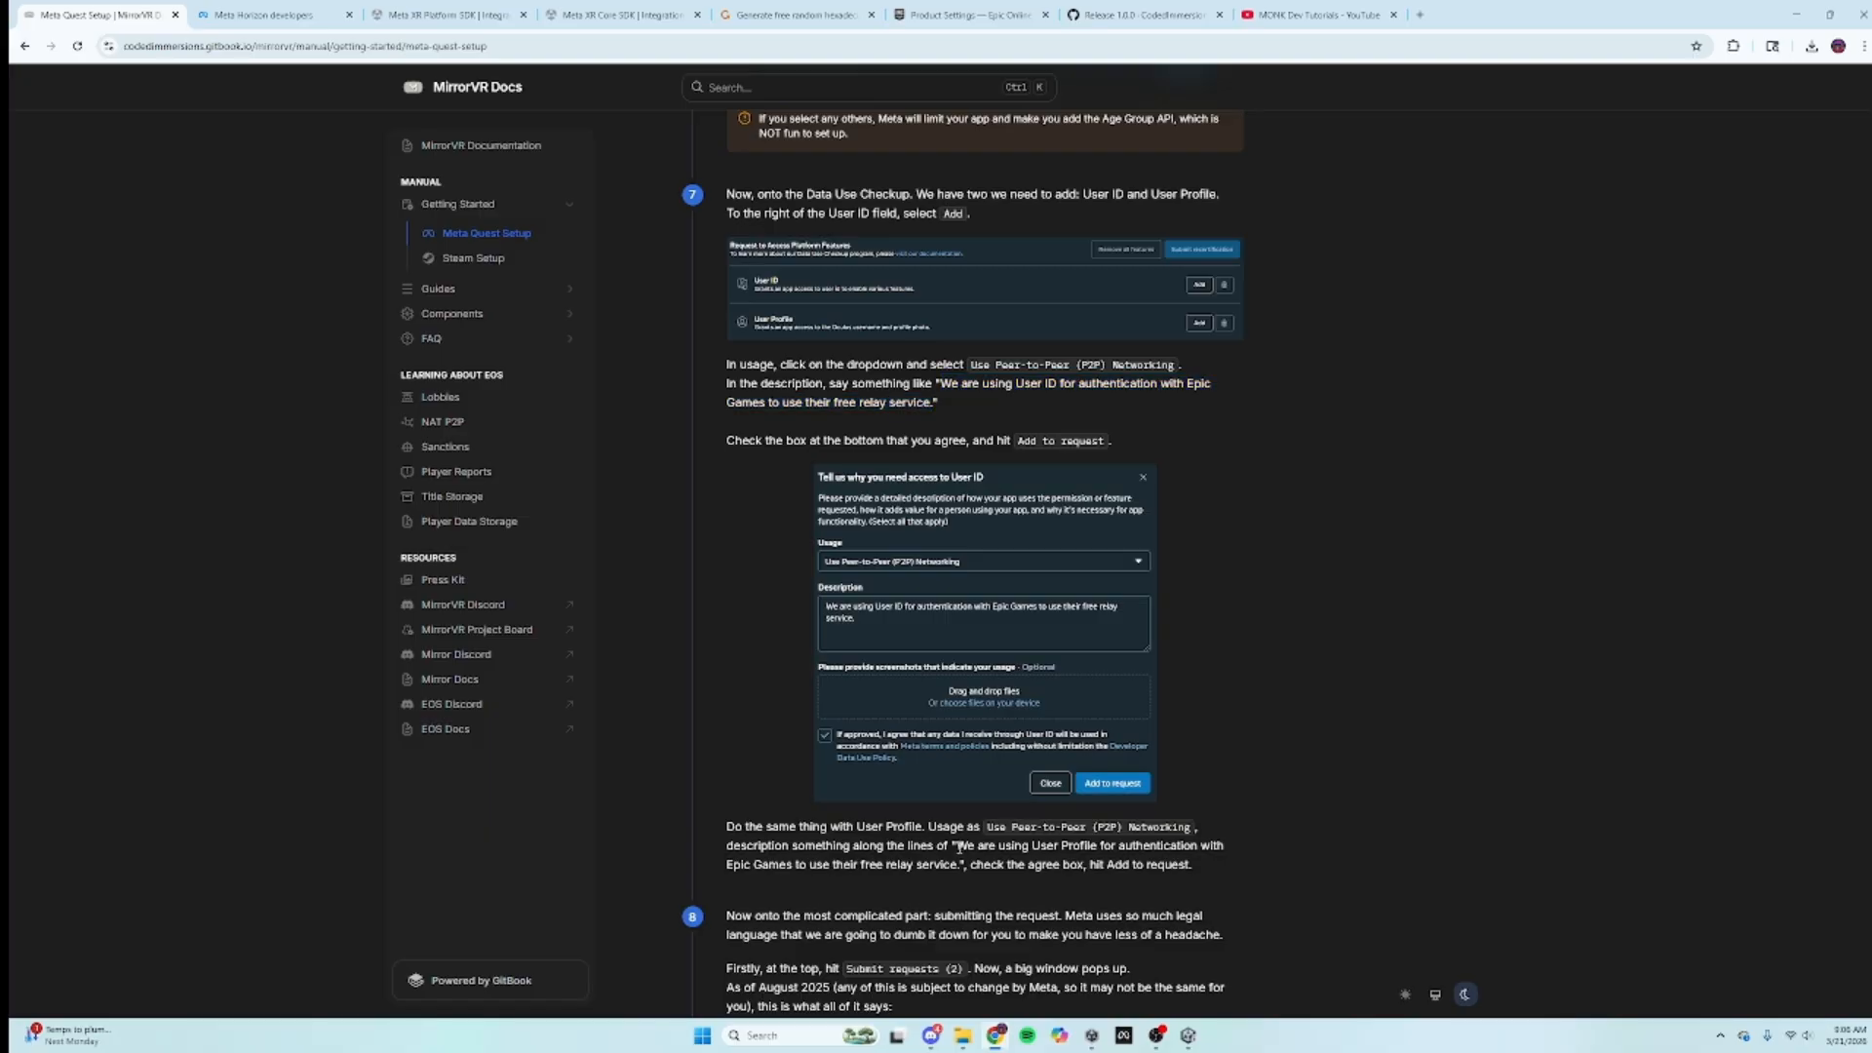
mouse_move(961, 847)
mouse_down()
mouse_move(1156, 865)
mouse_move(957, 872)
mouse_up()
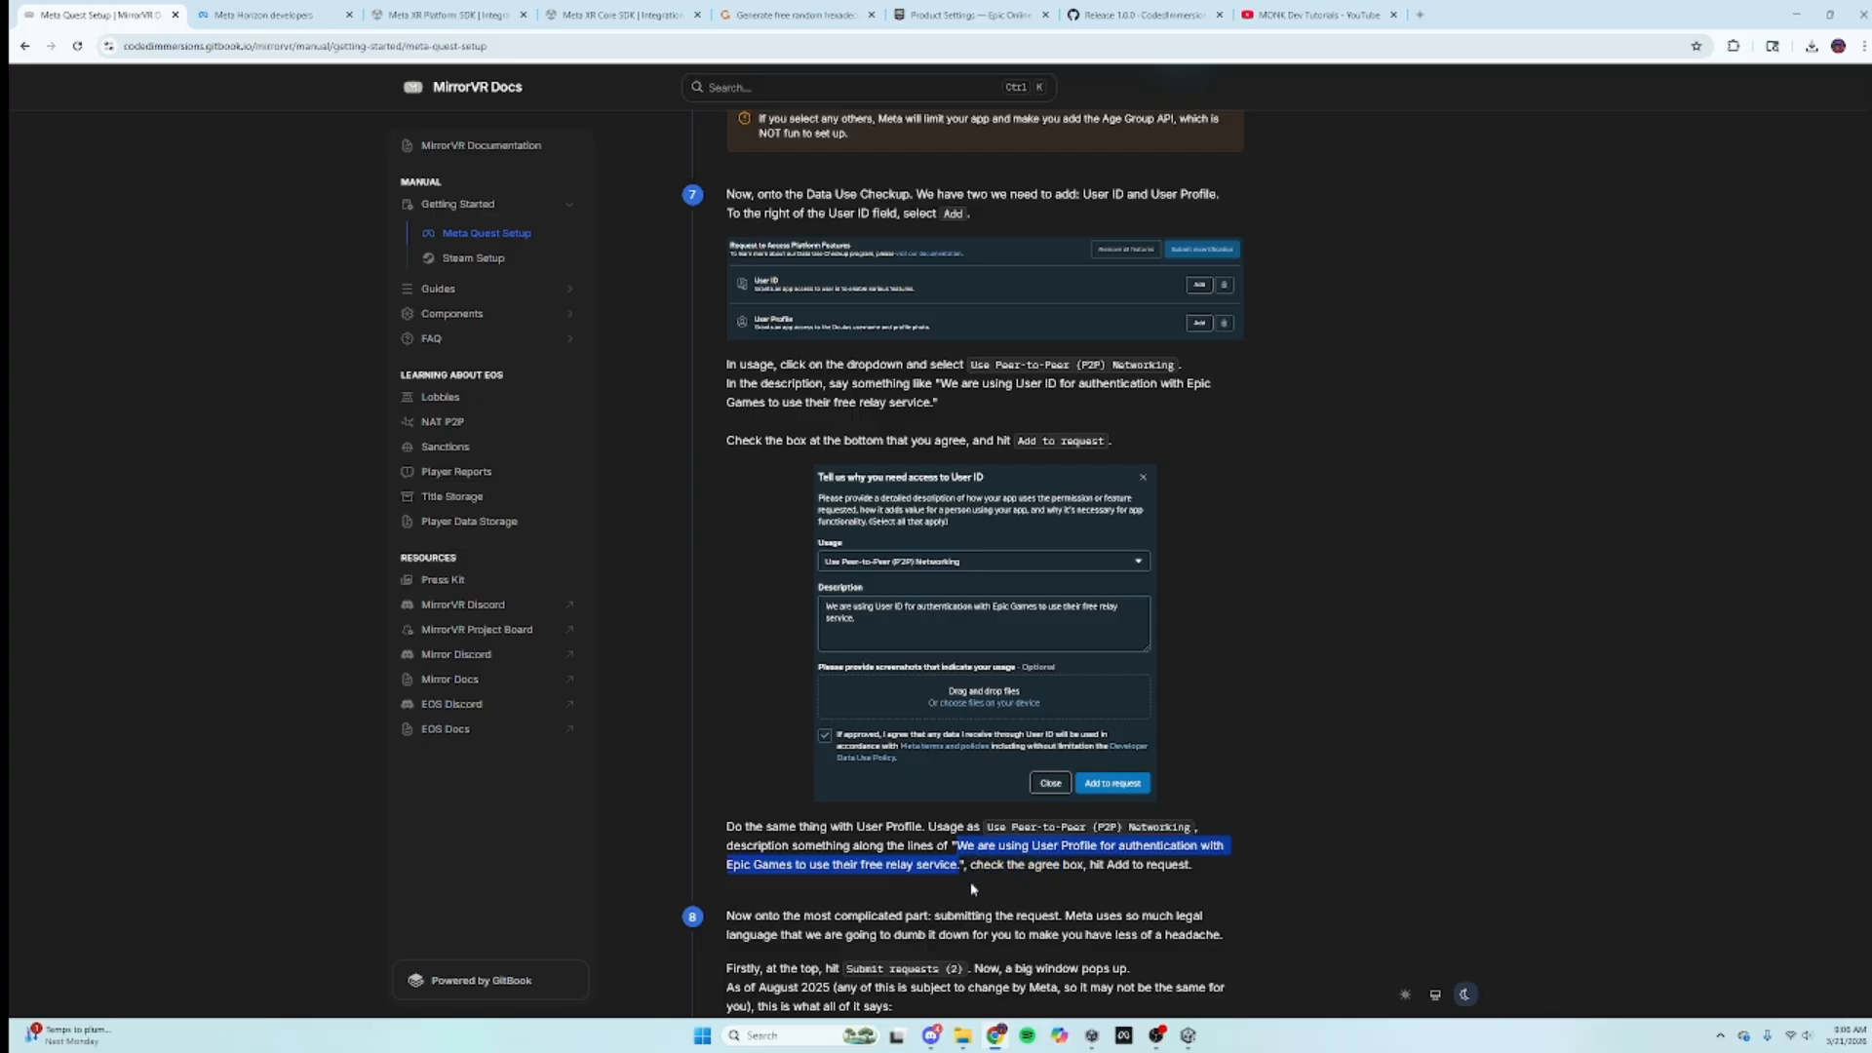
click(263, 14)
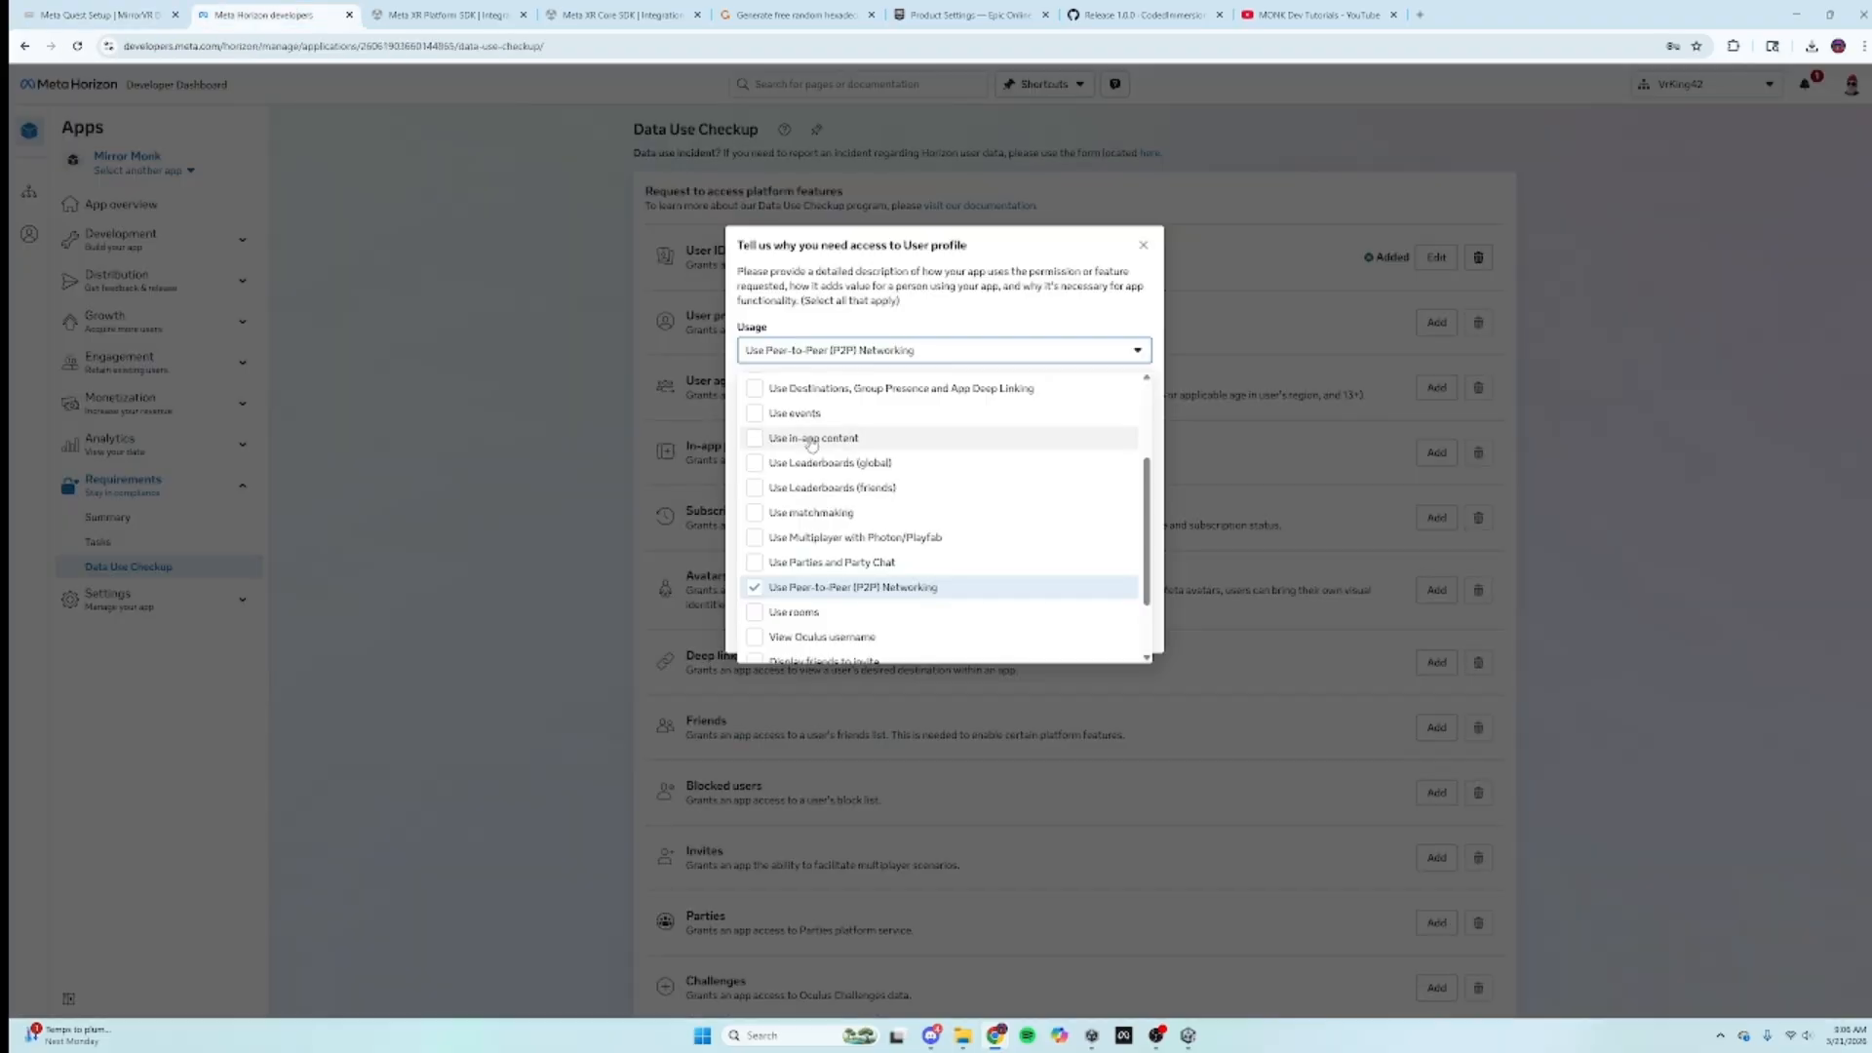
click(844, 351)
click(856, 421)
key(ctrl+v)
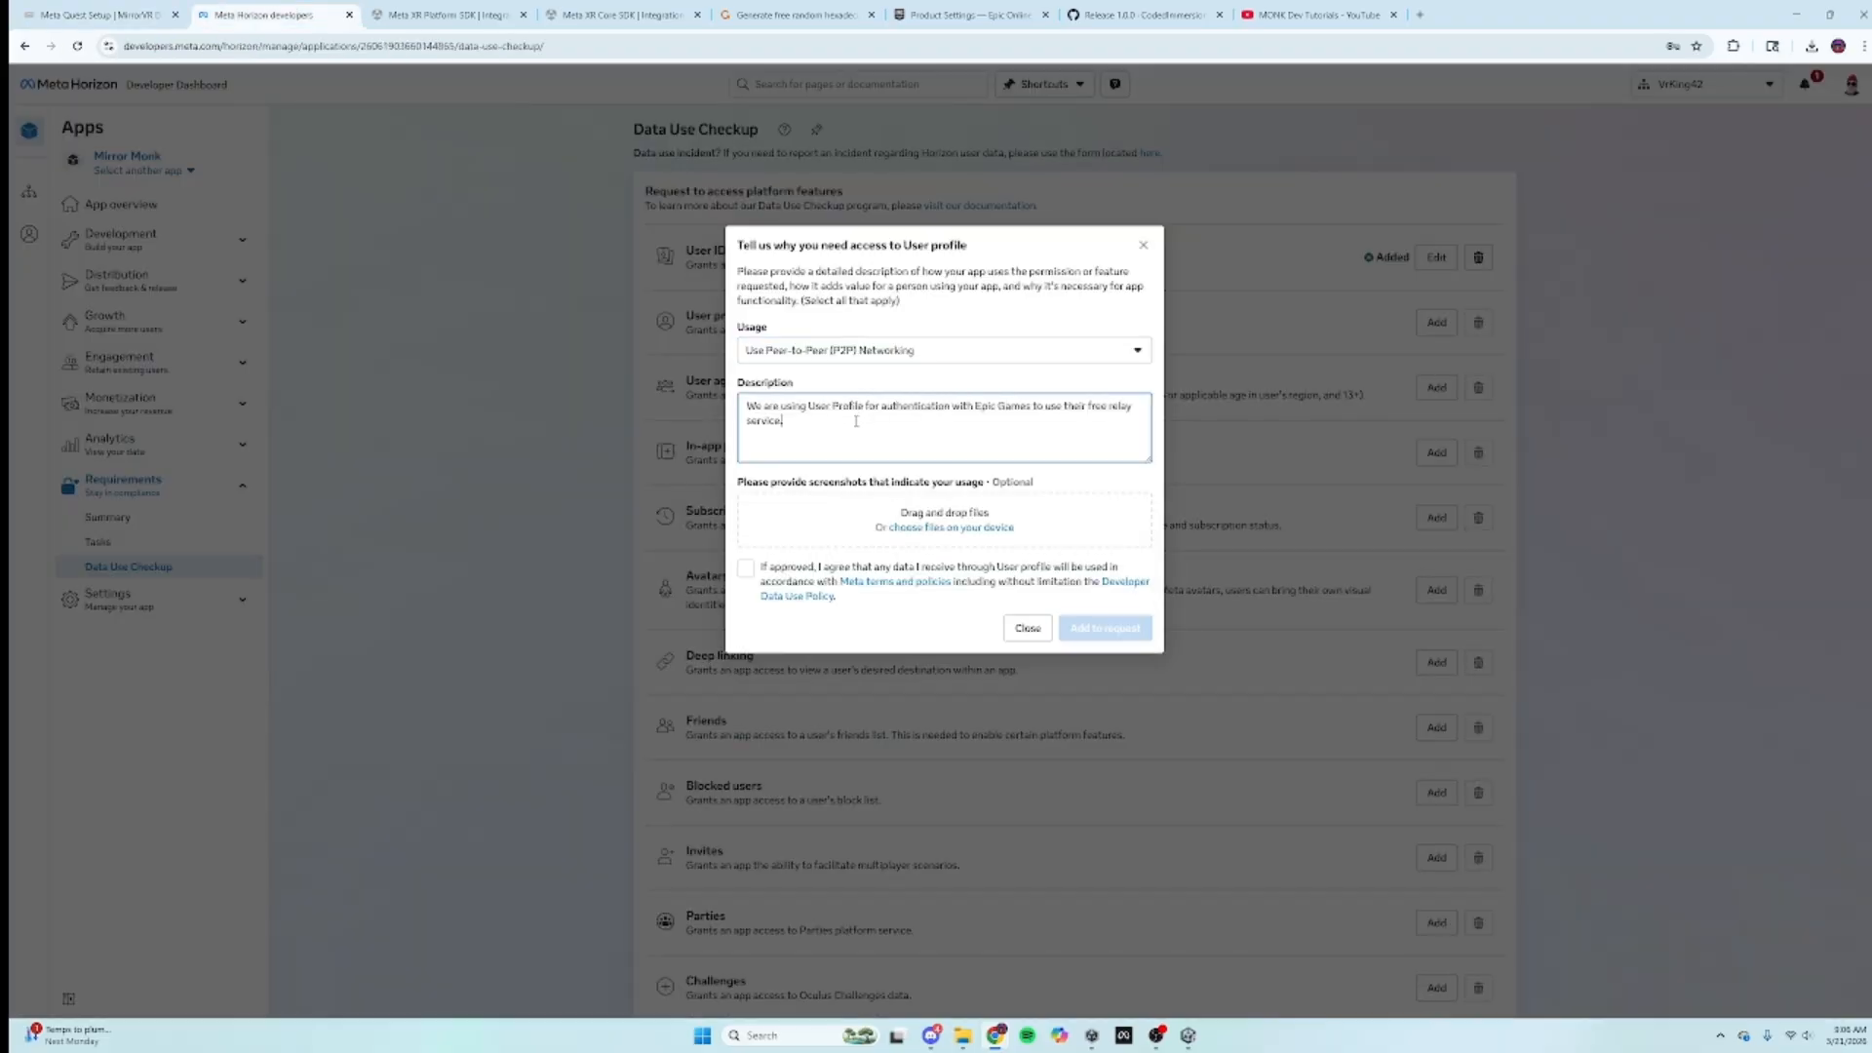
click(747, 568)
click(1108, 629)
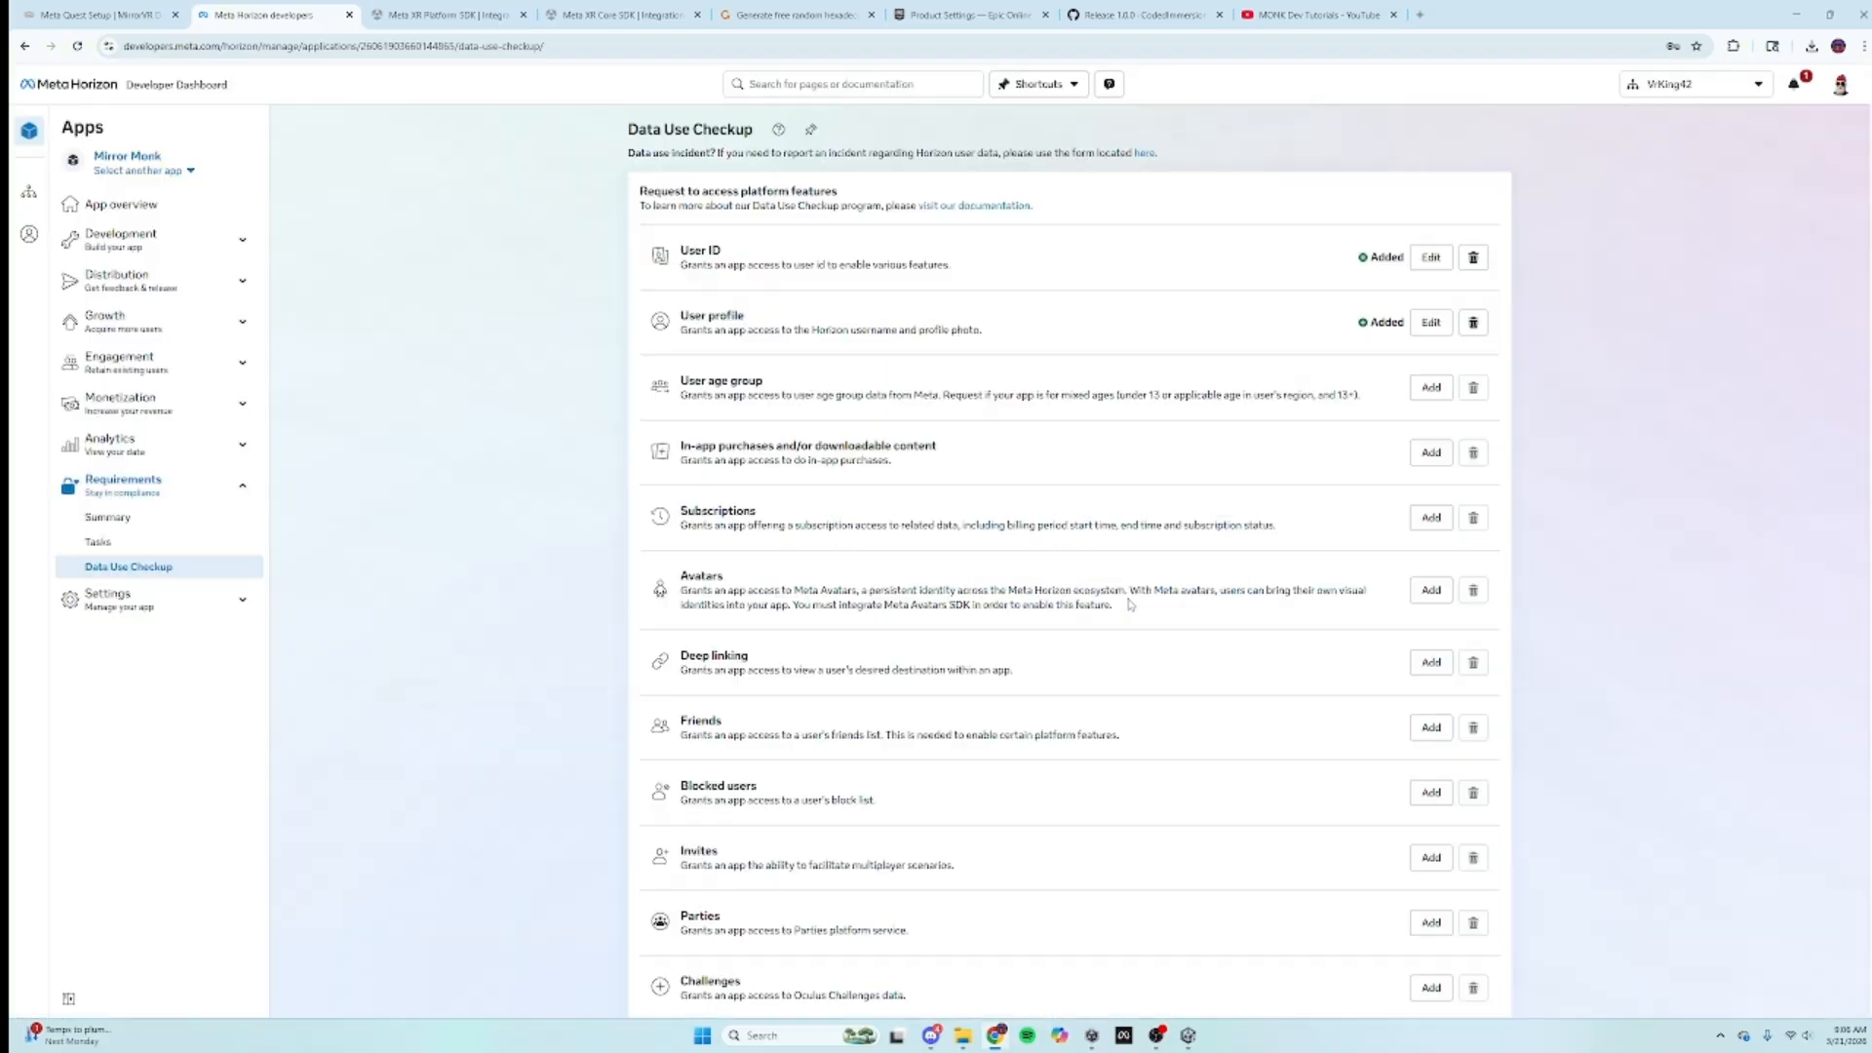
scroll(1134, 612, down, 2)
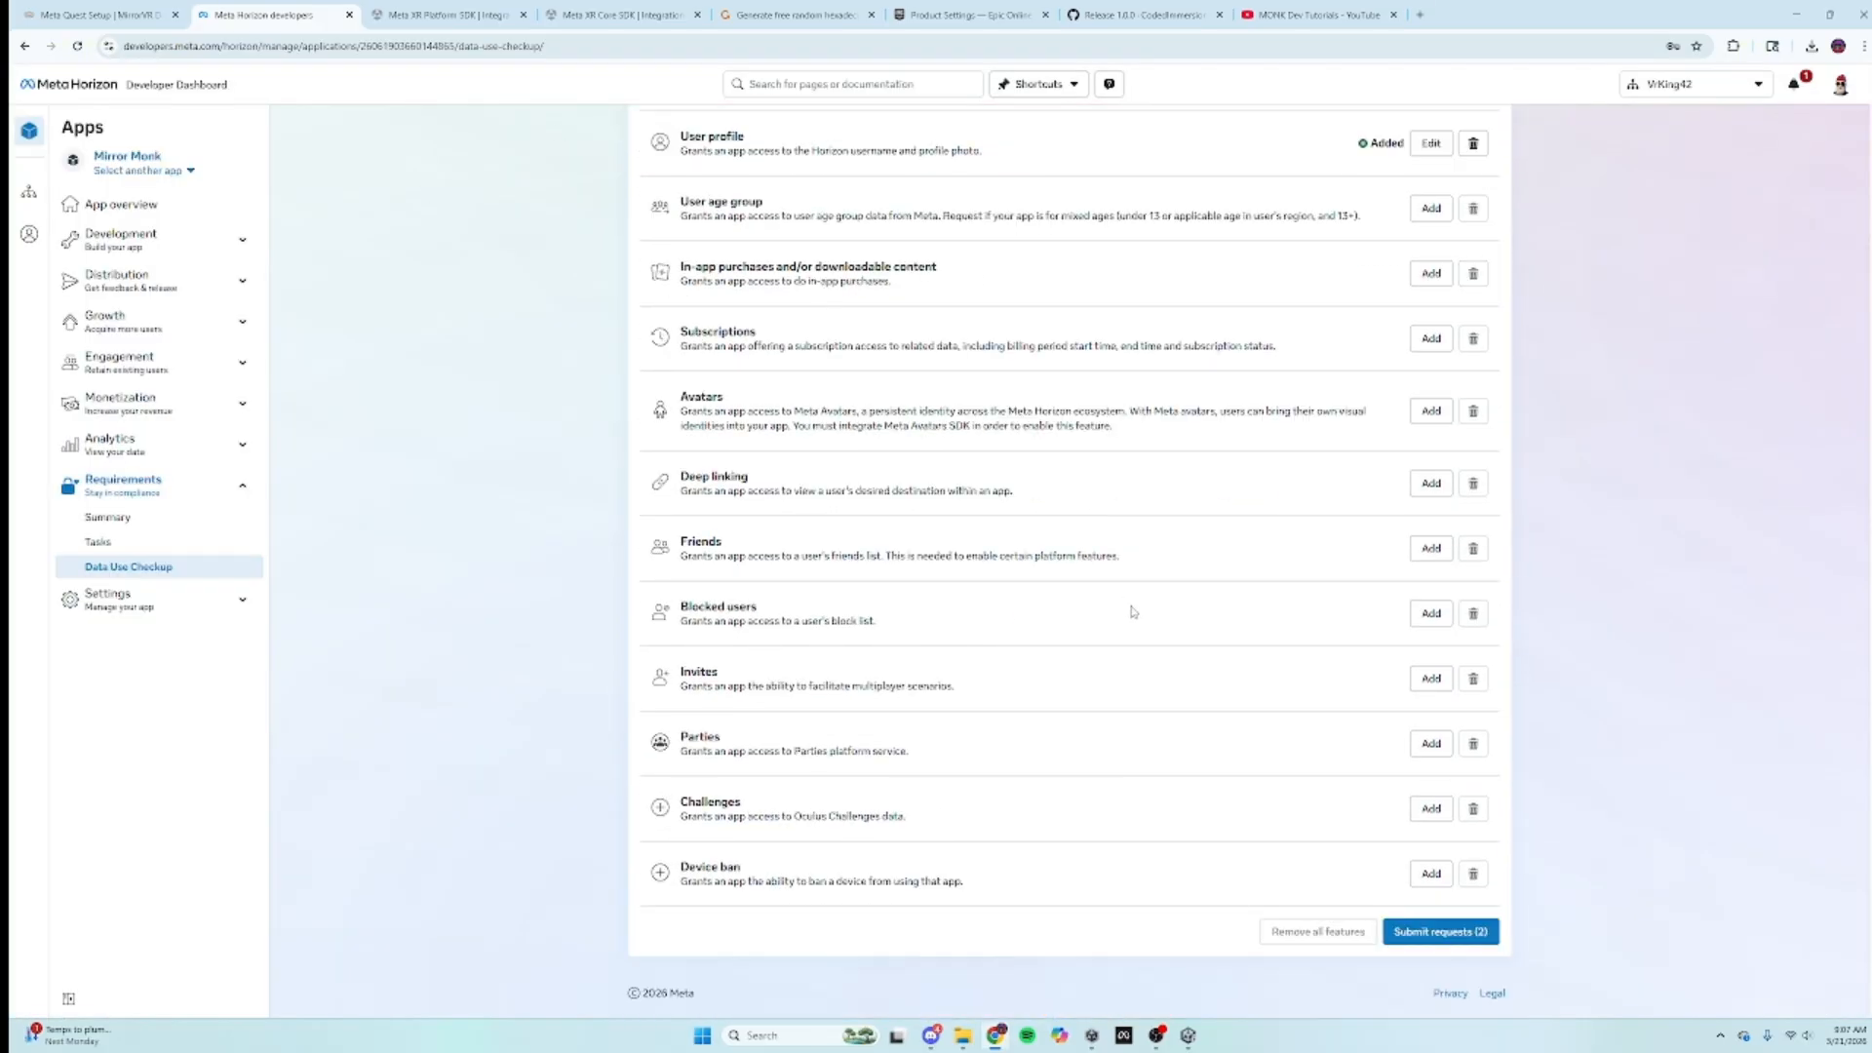
Step: Submit the two pending requests, answer yes to processors, and add processor 'Epic onlline Services'
click(1415, 938)
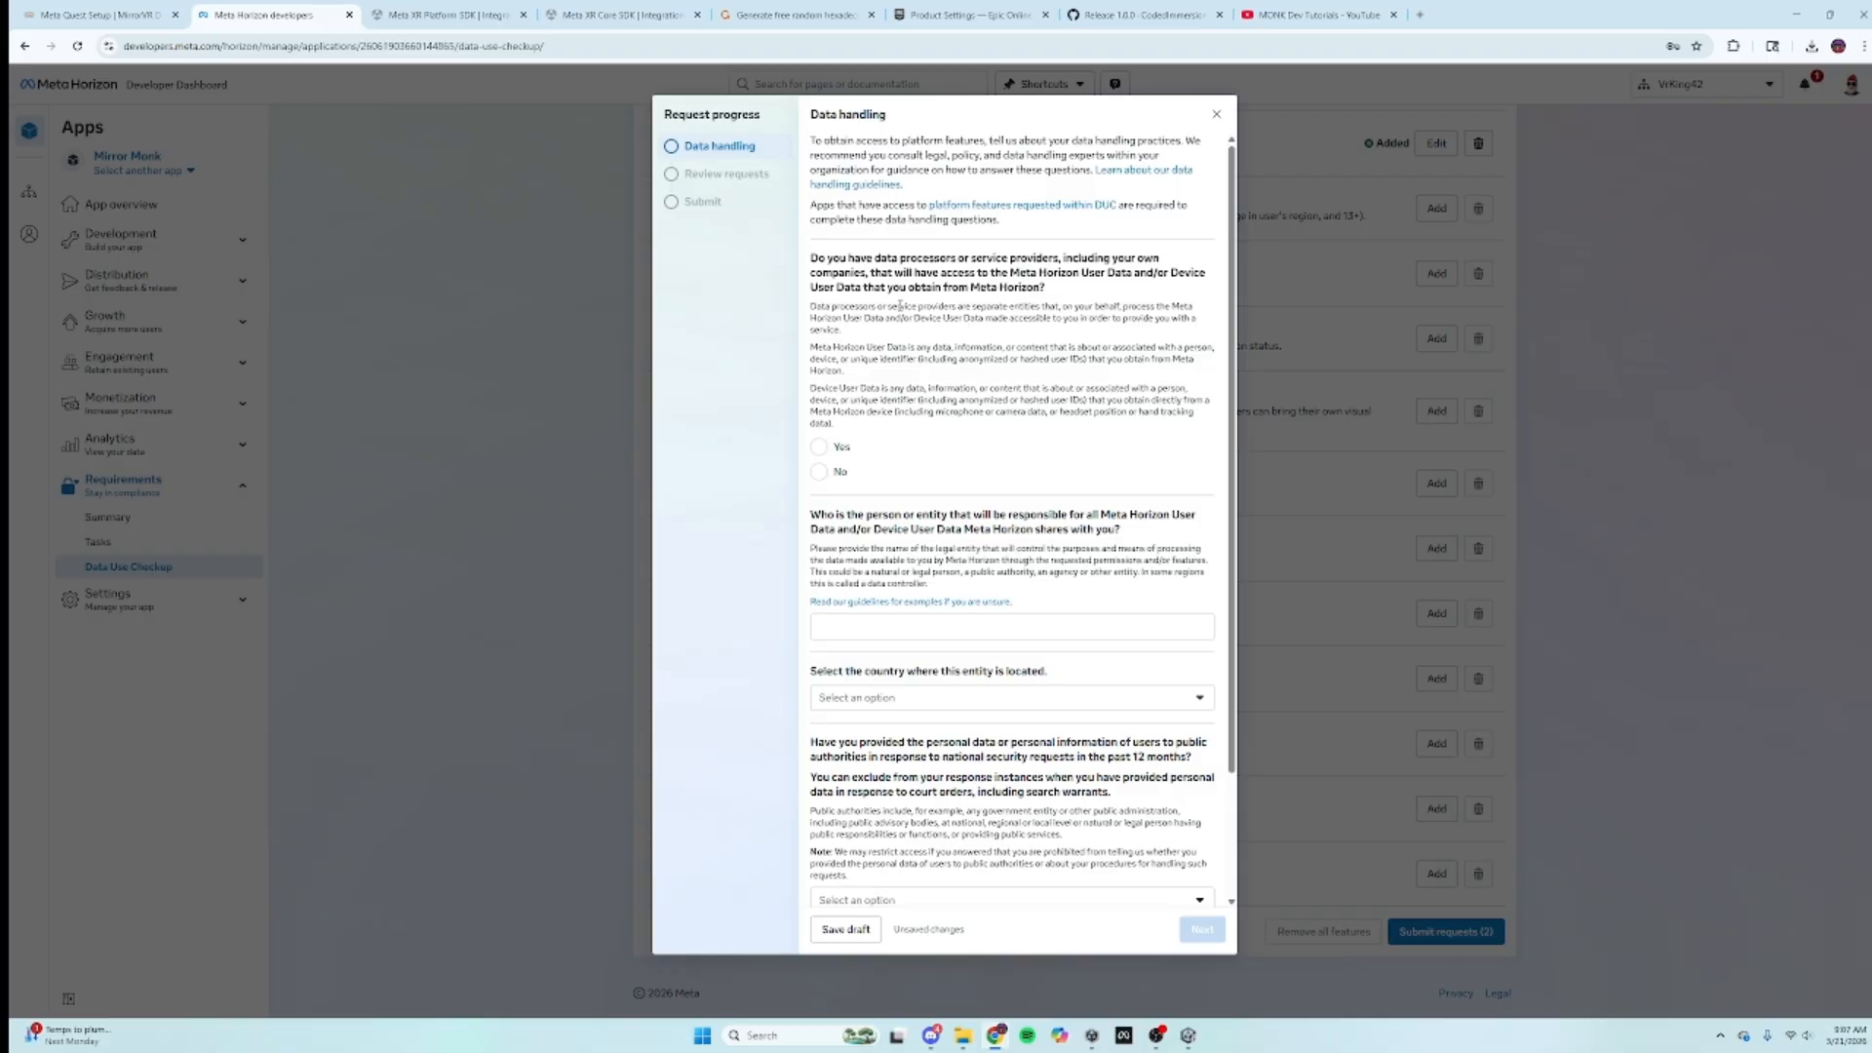
click(818, 446)
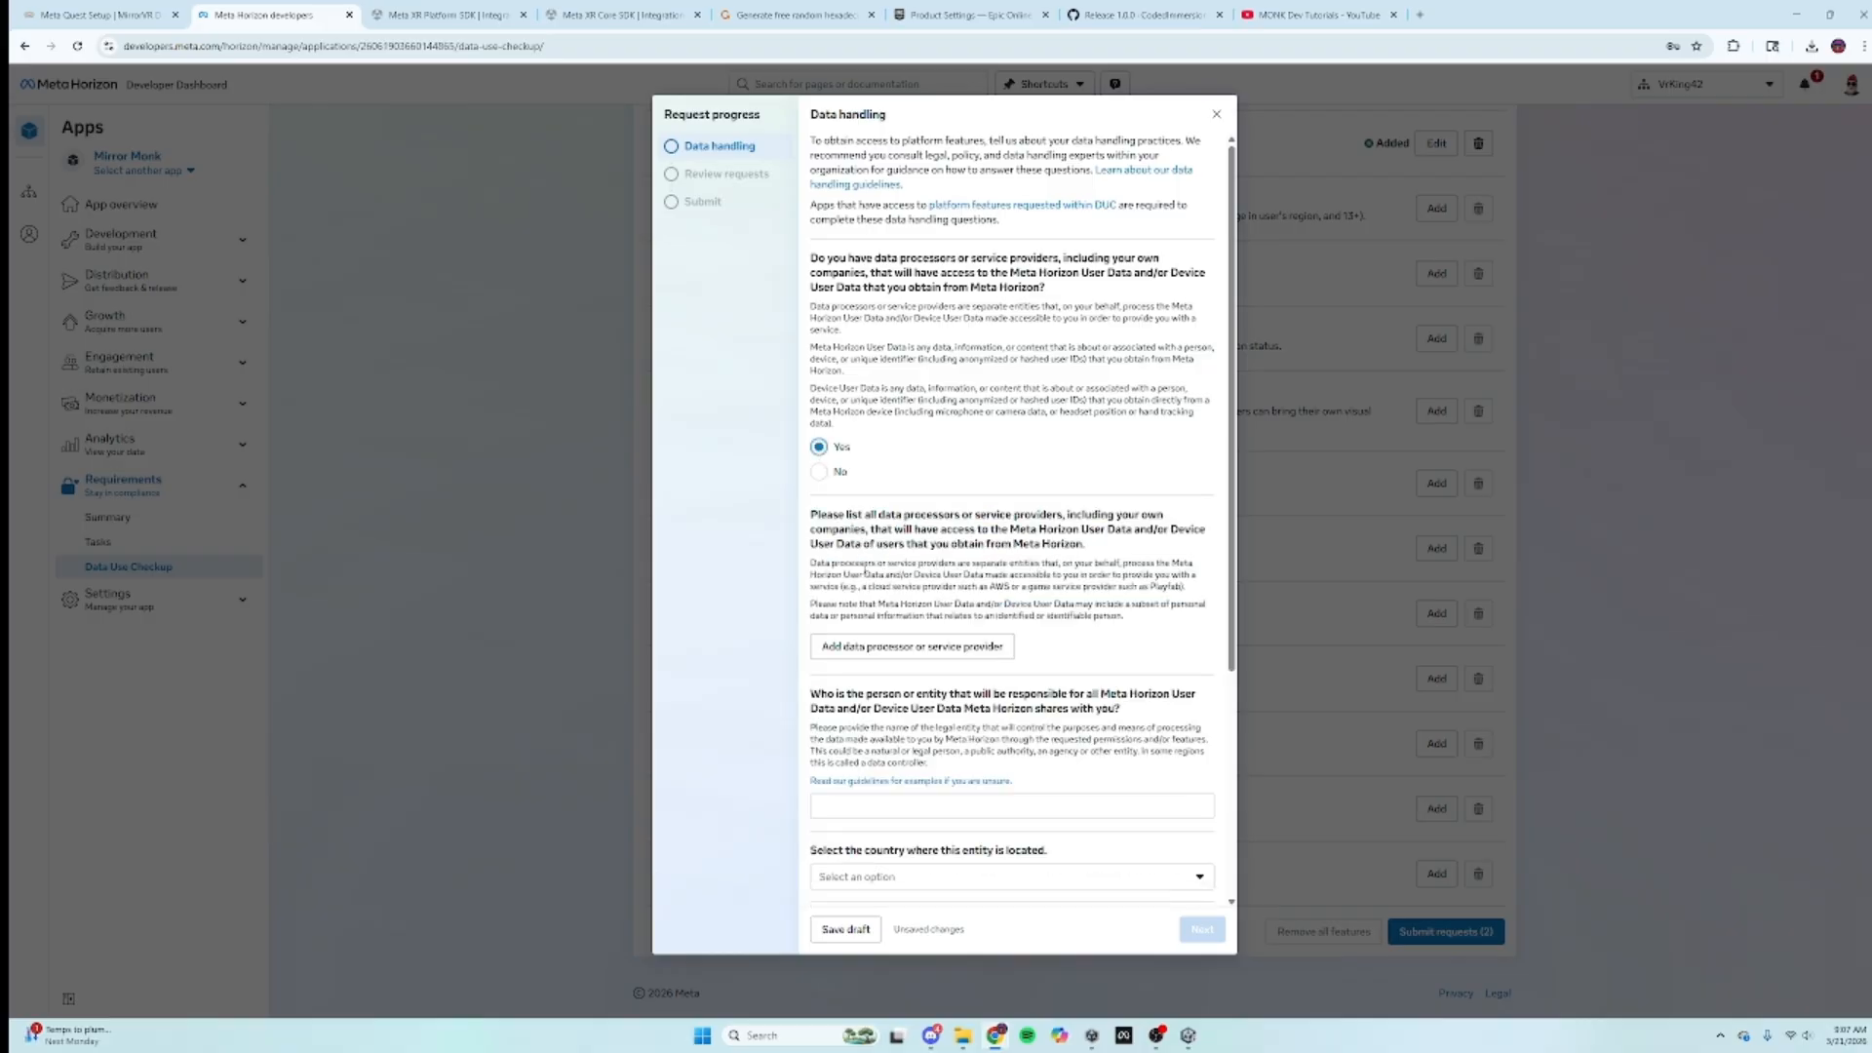
click(917, 648)
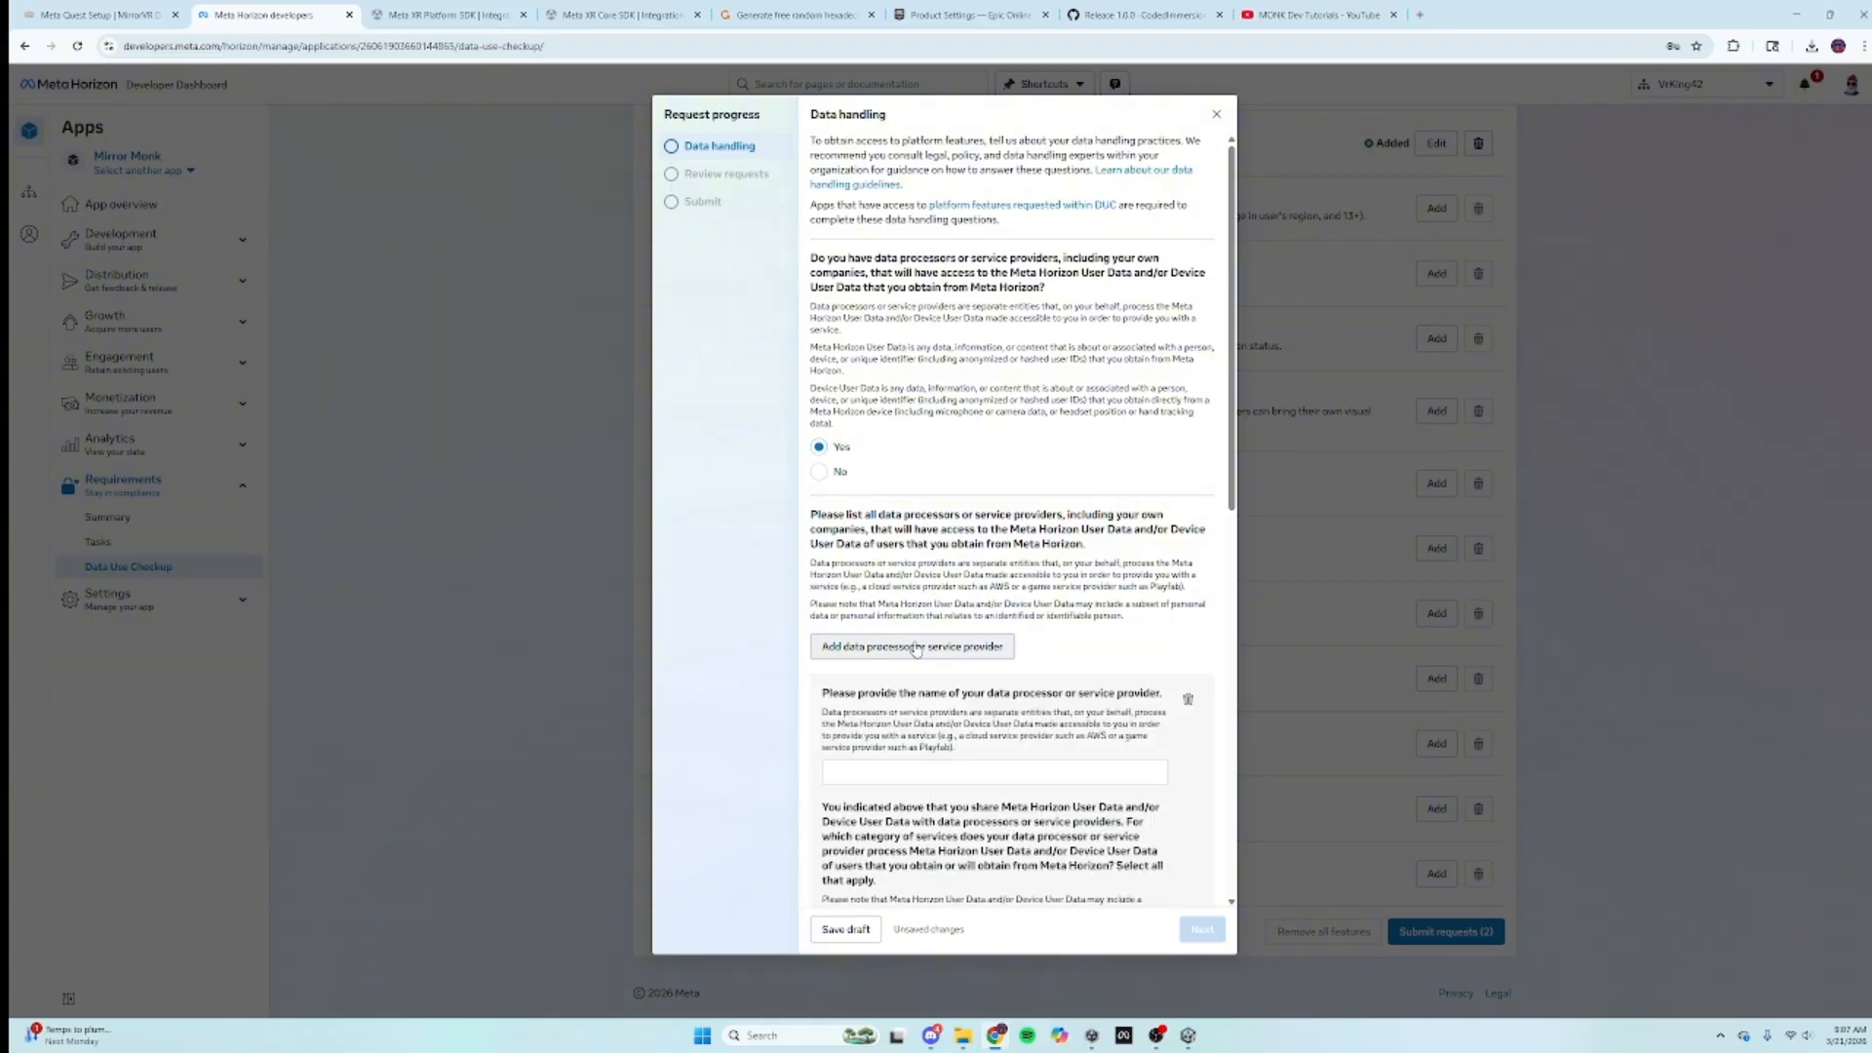
click(878, 777)
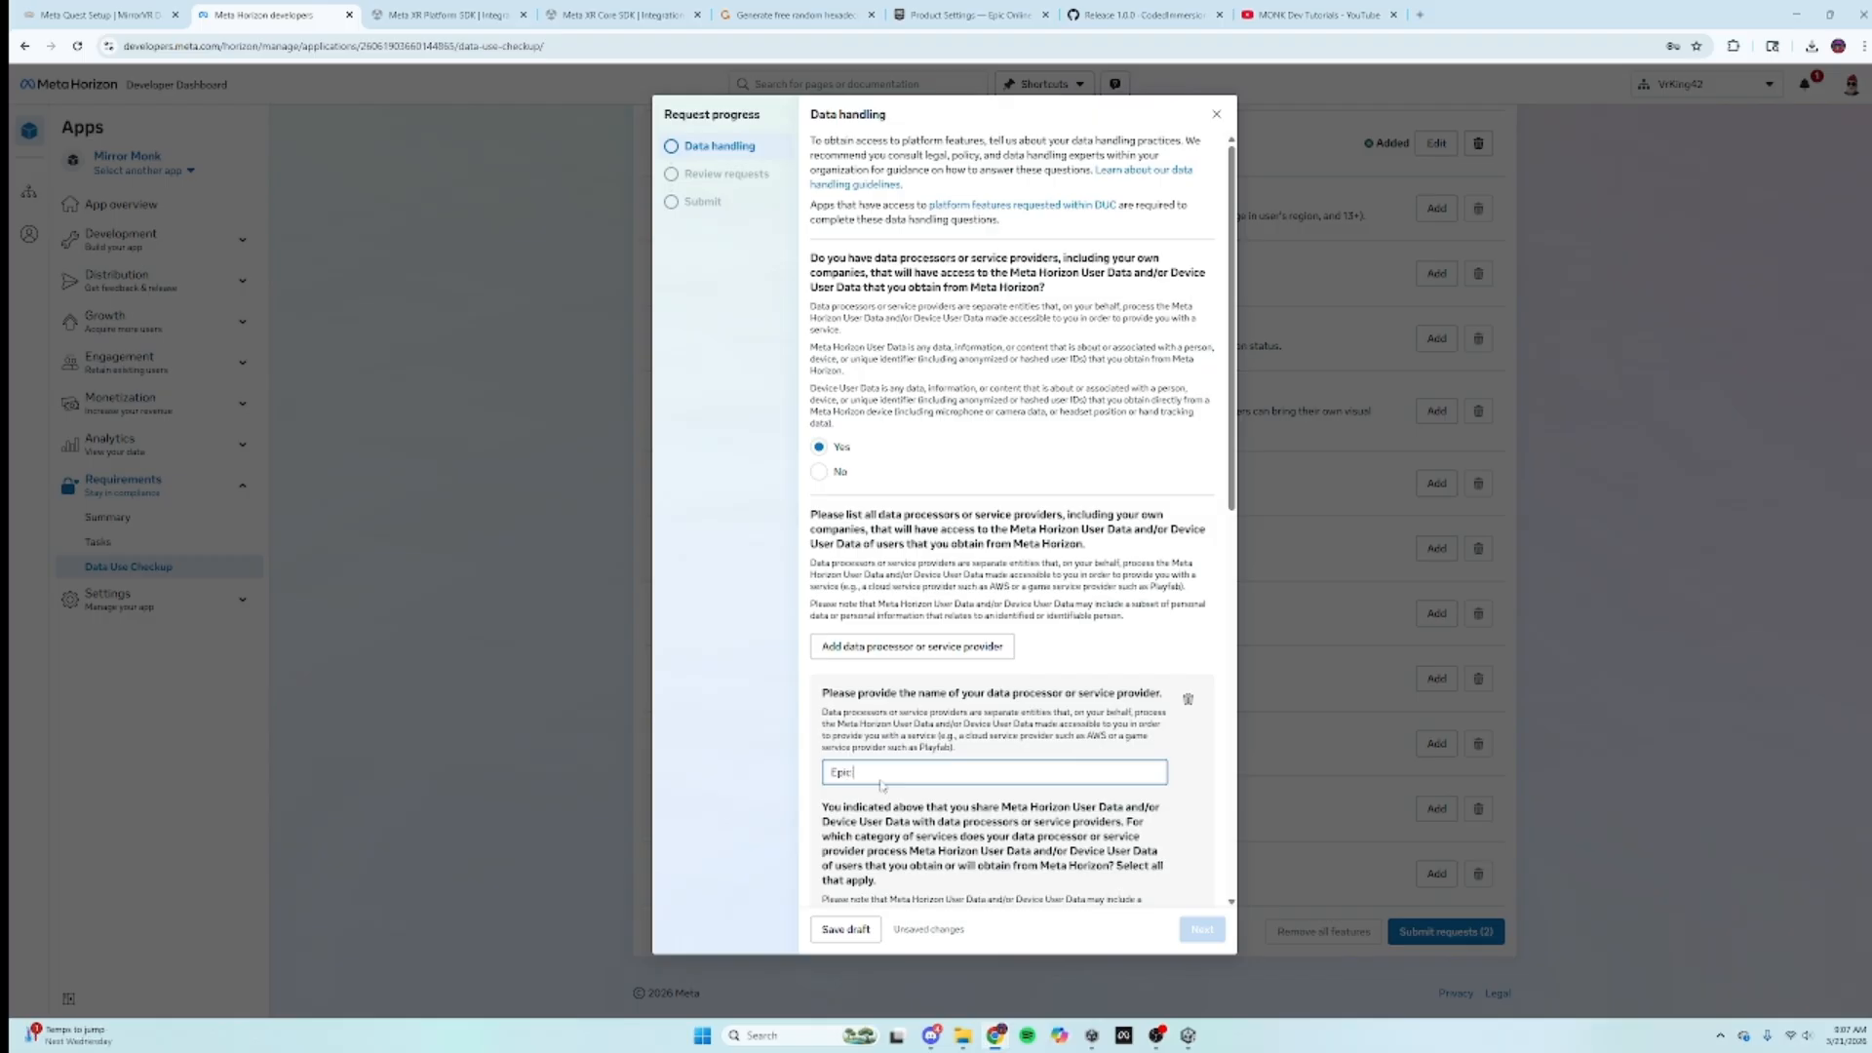
text(Epic onl)
text(line Se)
text(rvices)
Step: Set the processor's category to game services/IT solutions and country to United States of America
scroll(950, 721, down, 2)
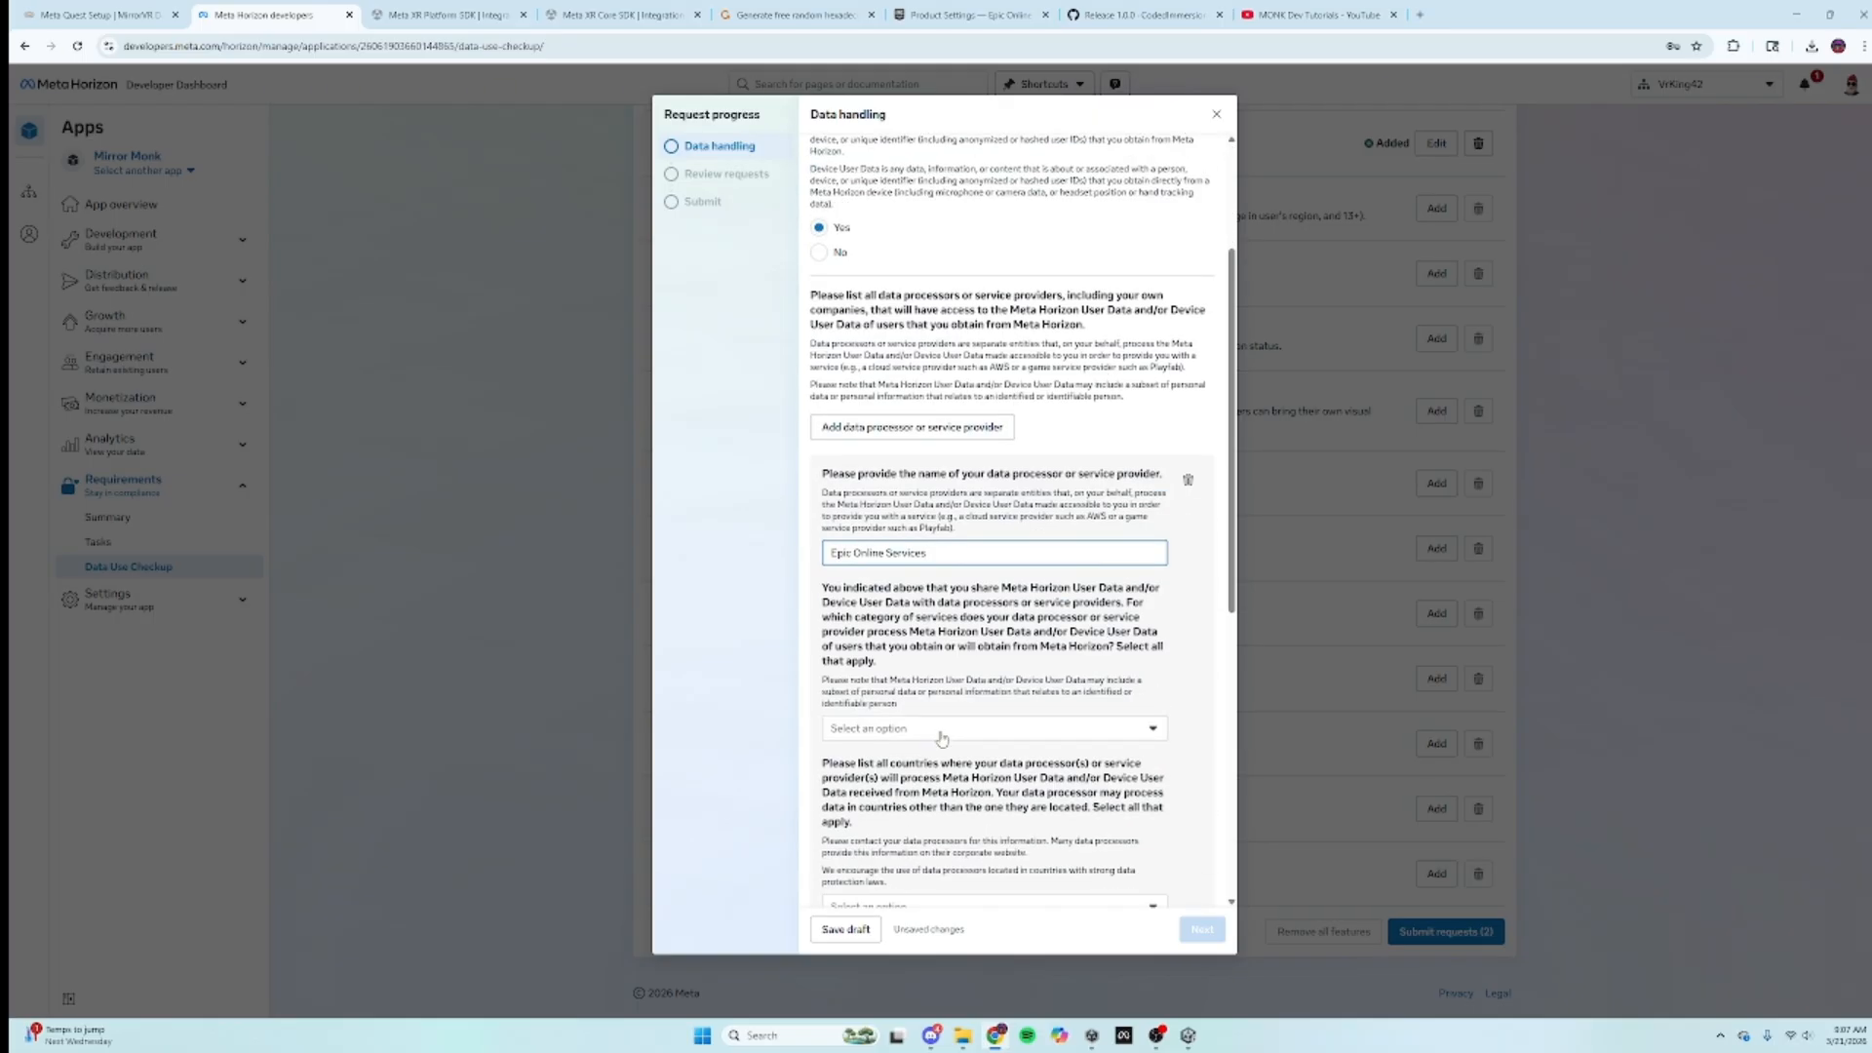
click(940, 731)
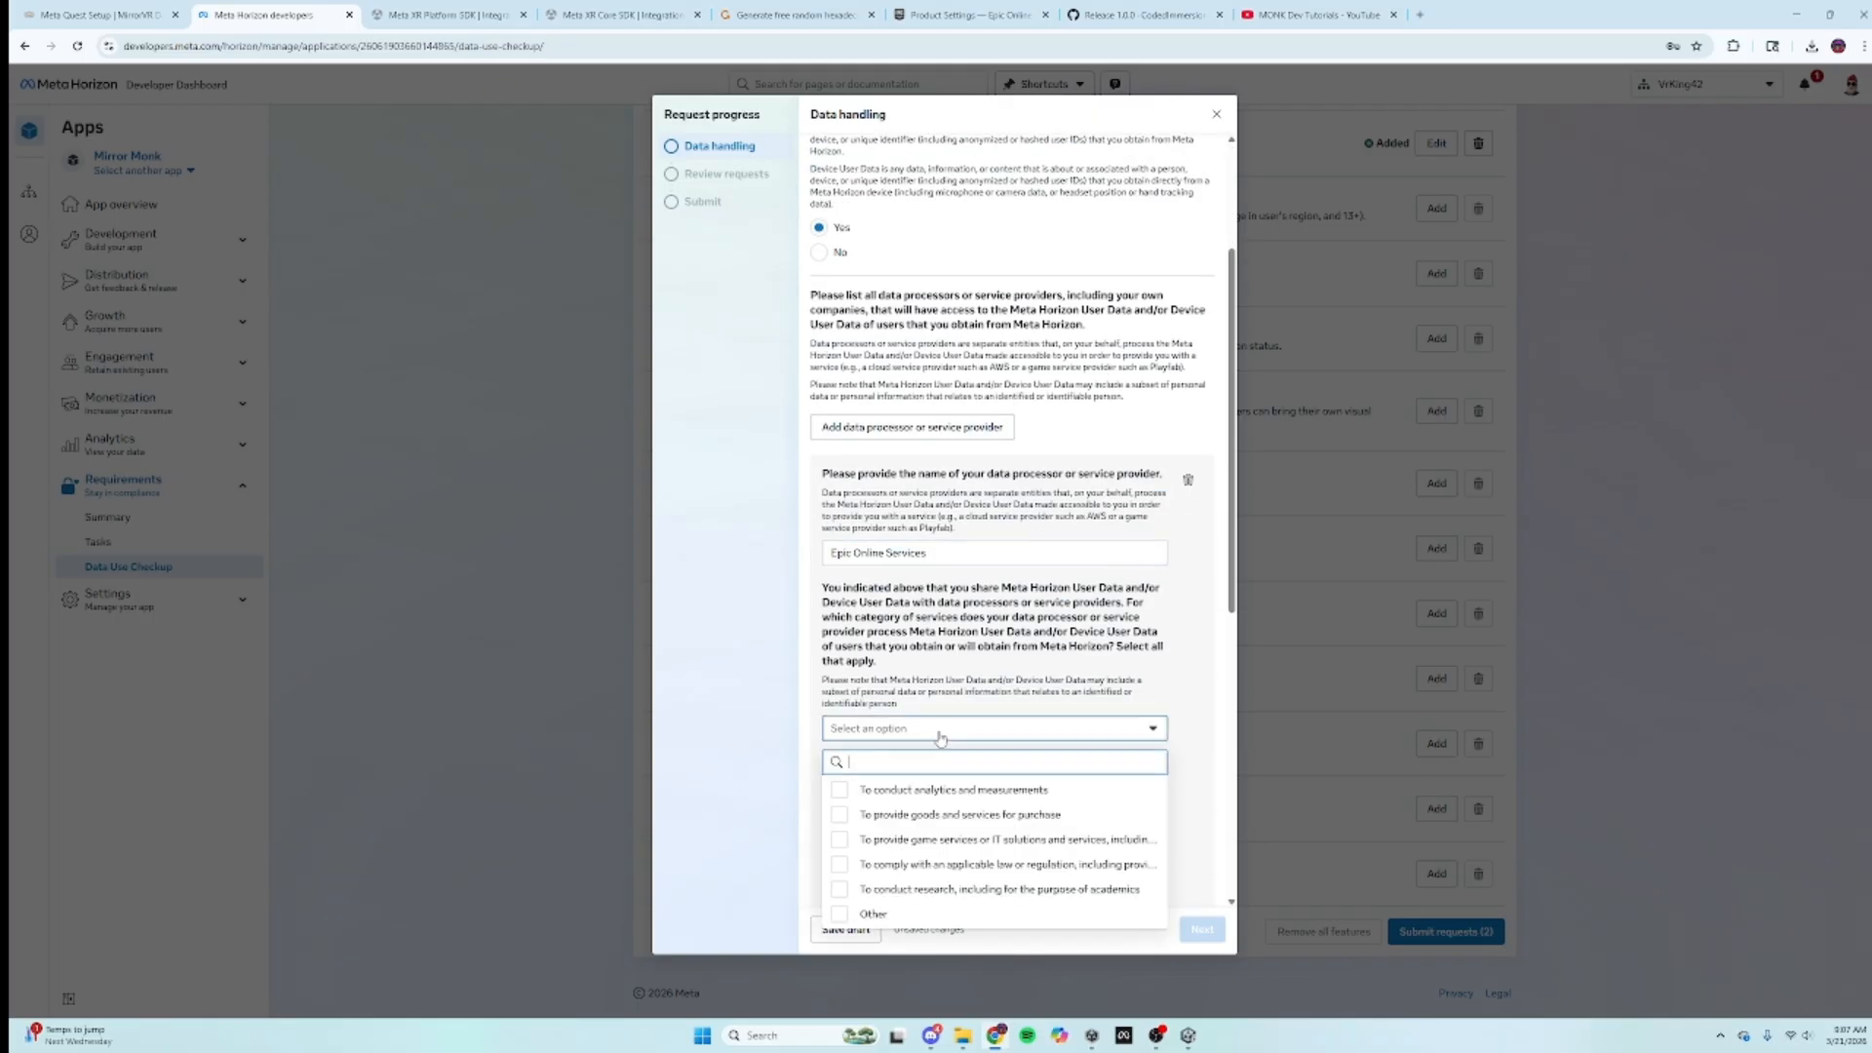
click(892, 841)
click(766, 693)
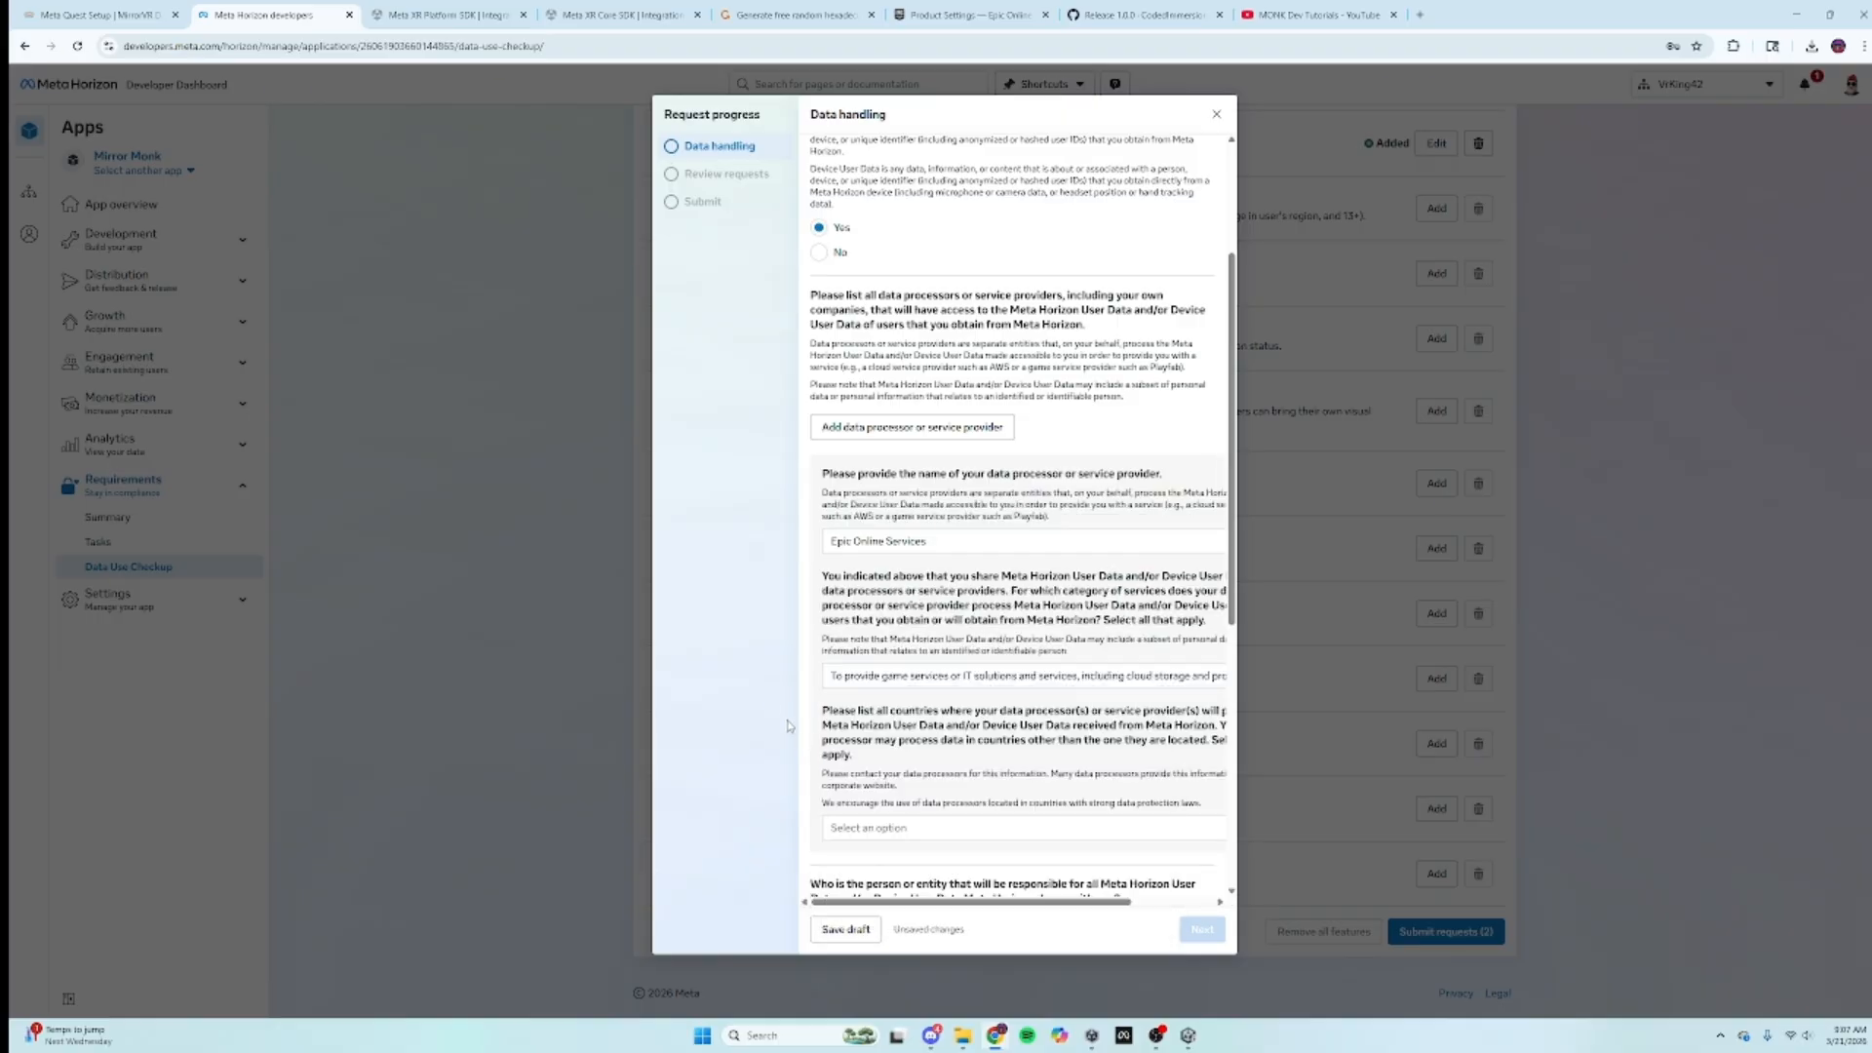
click(942, 828)
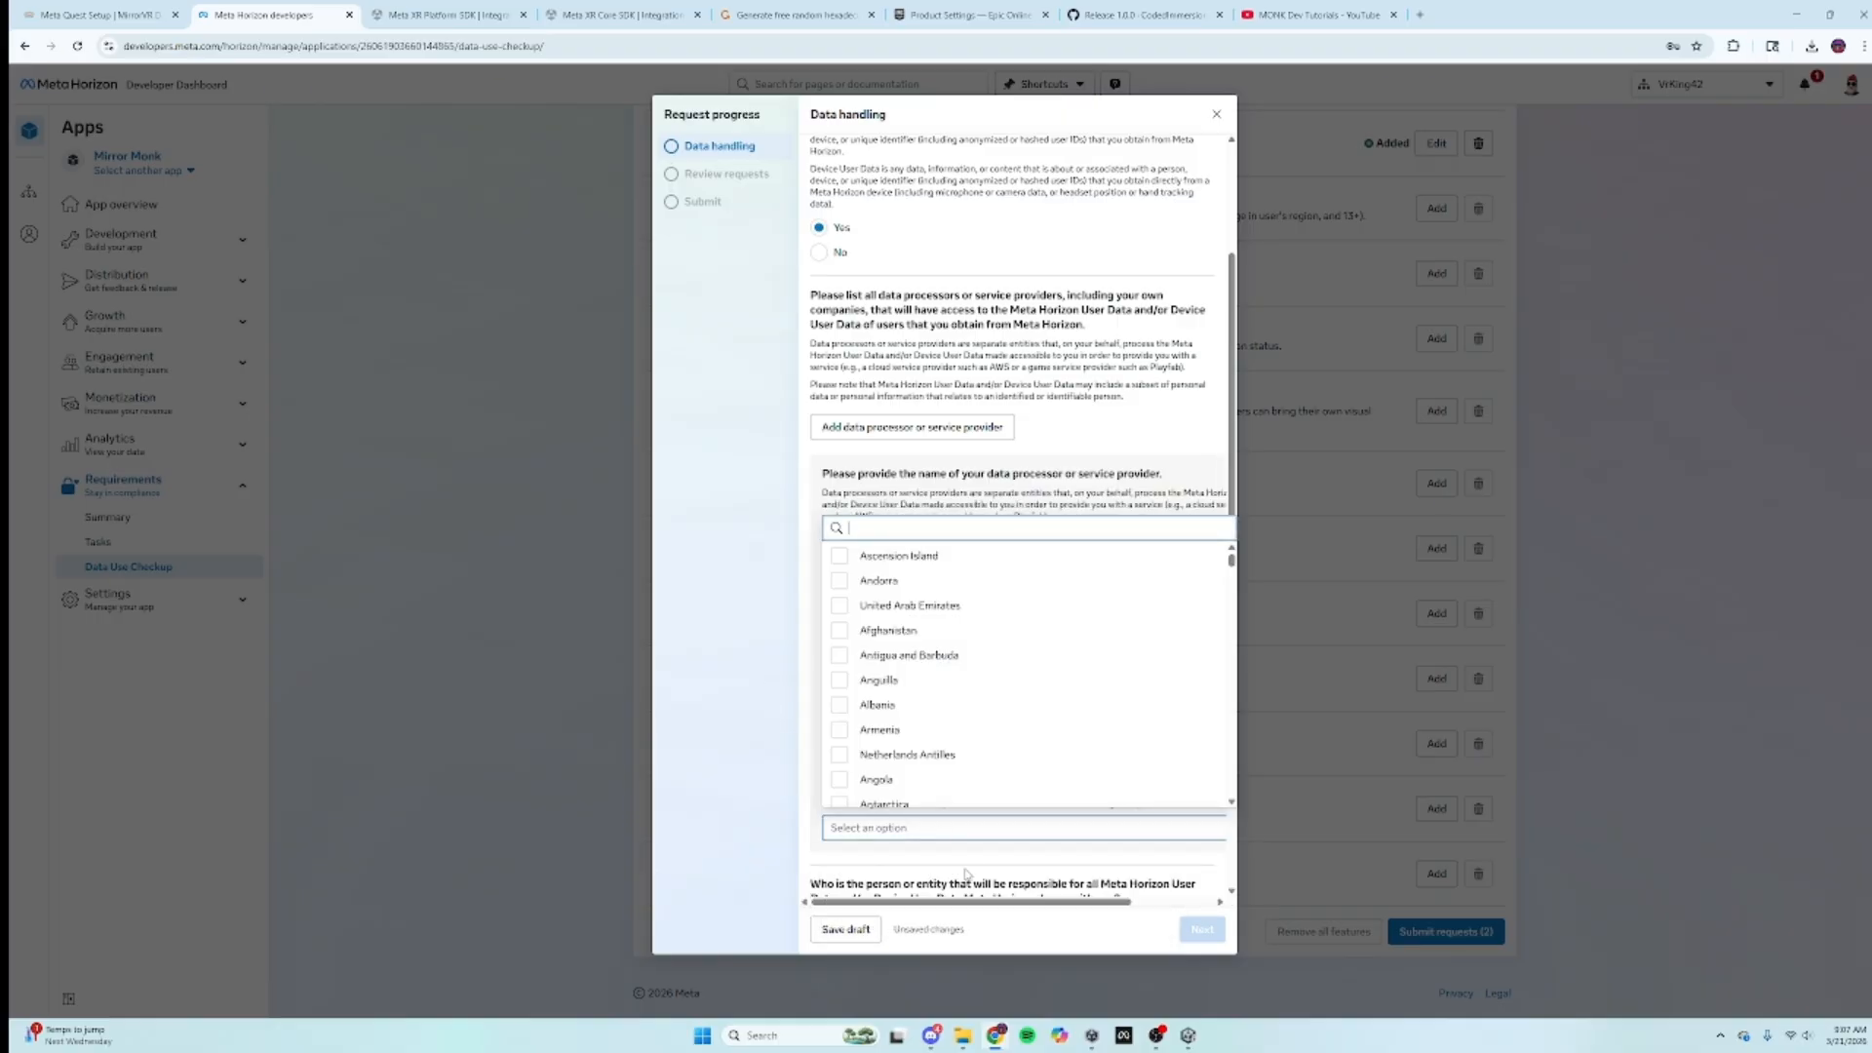
text(un)
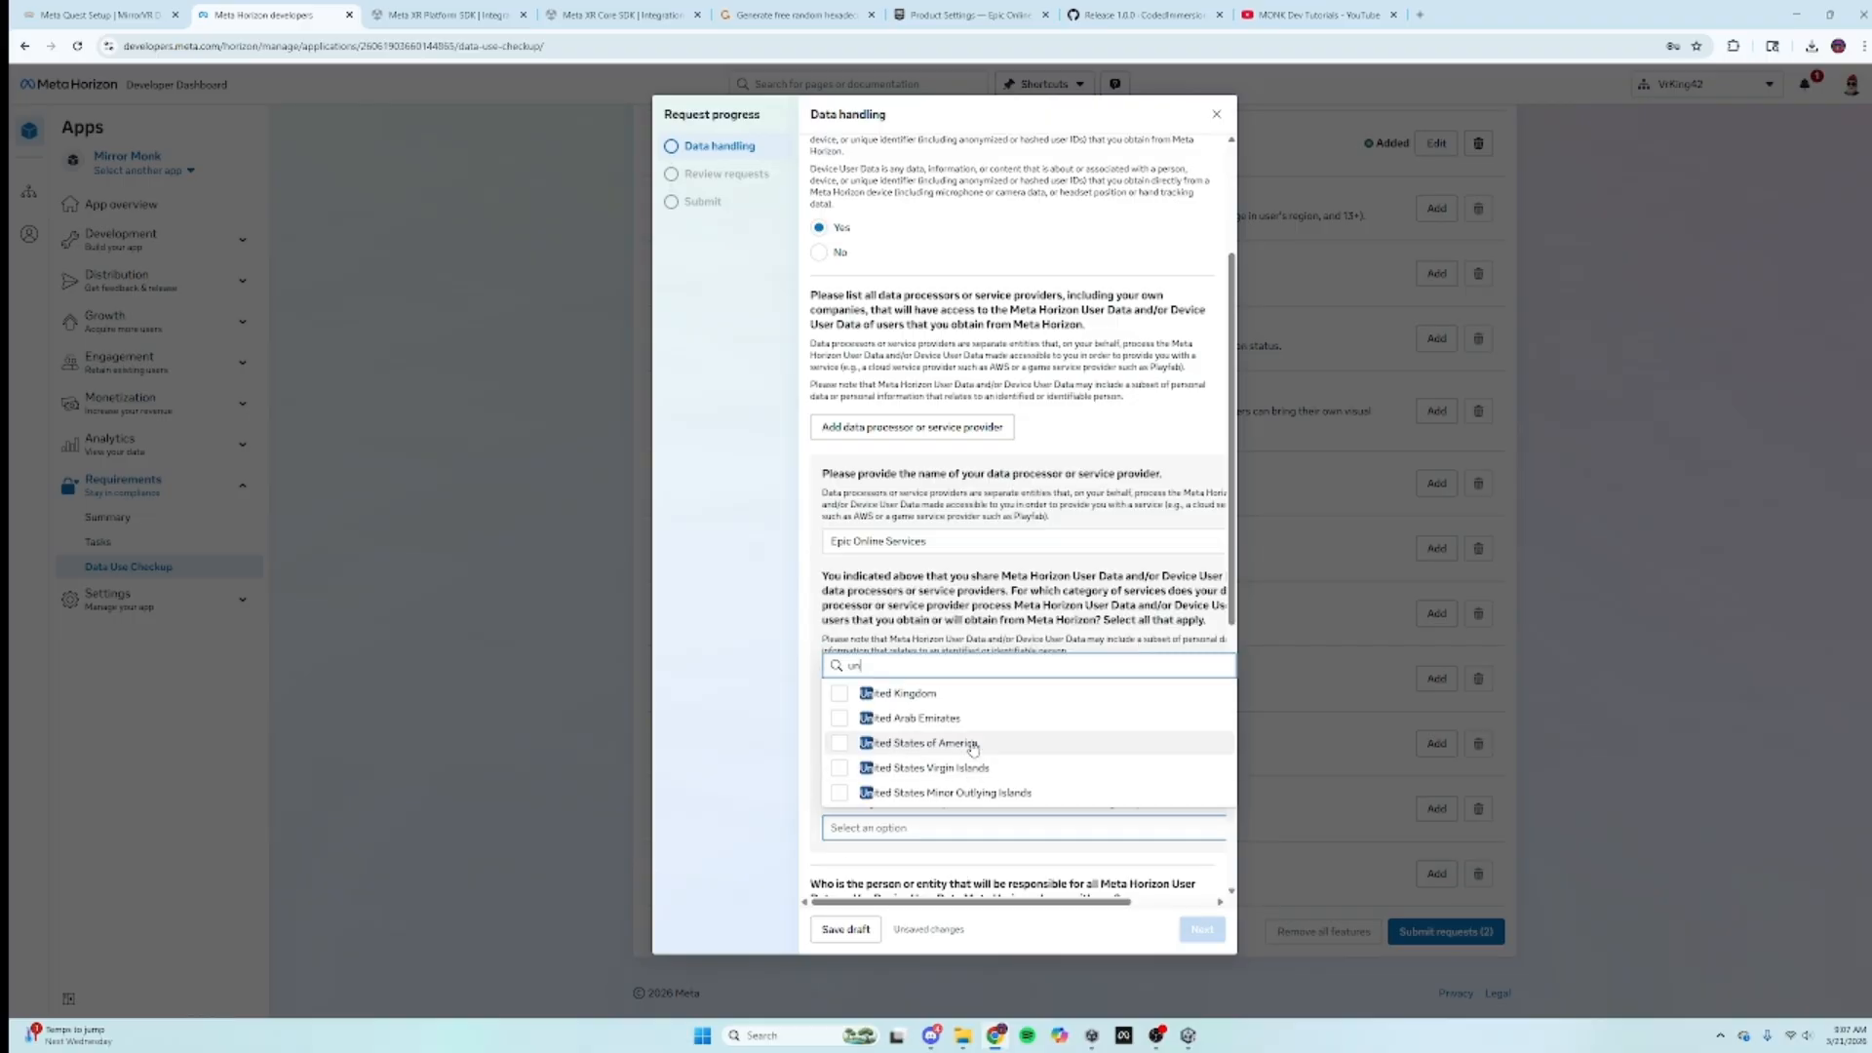
click(936, 742)
click(769, 583)
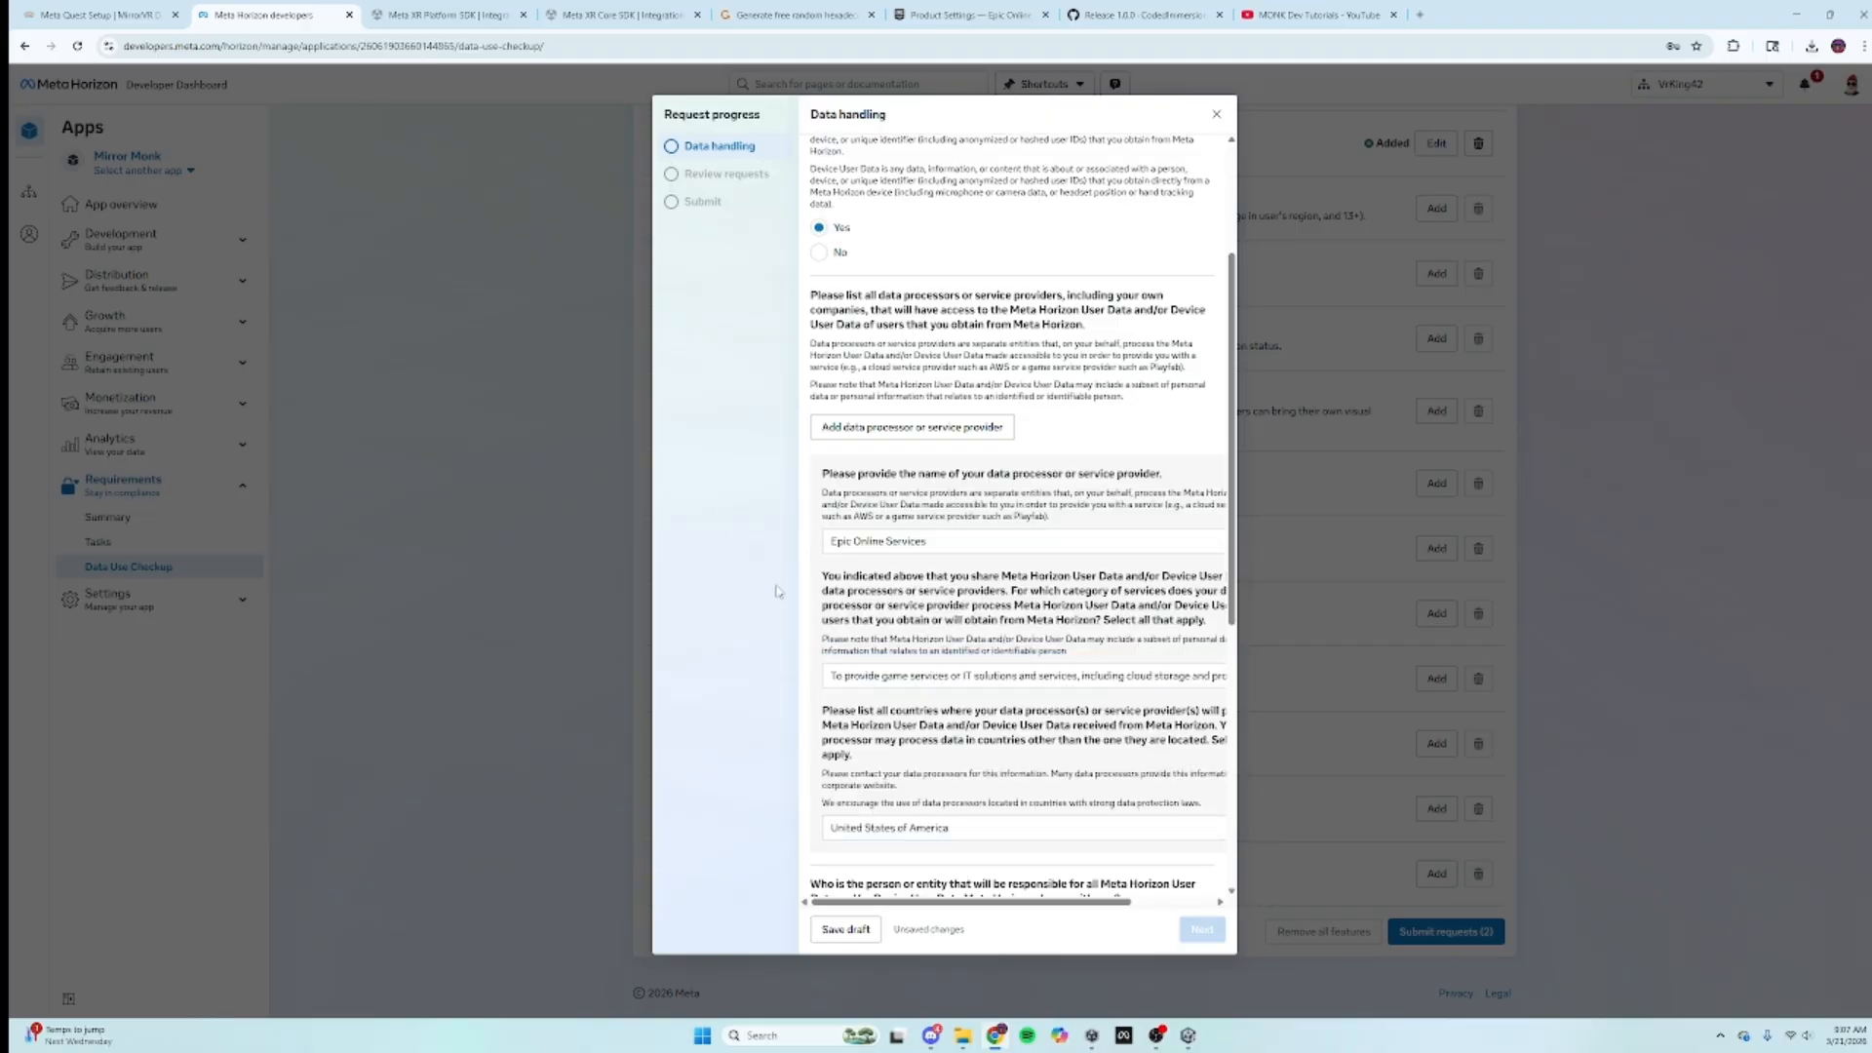
Step: Name Epic Online Services as responsible entity, located in the United States of America
scroll(1004, 682, down, 2)
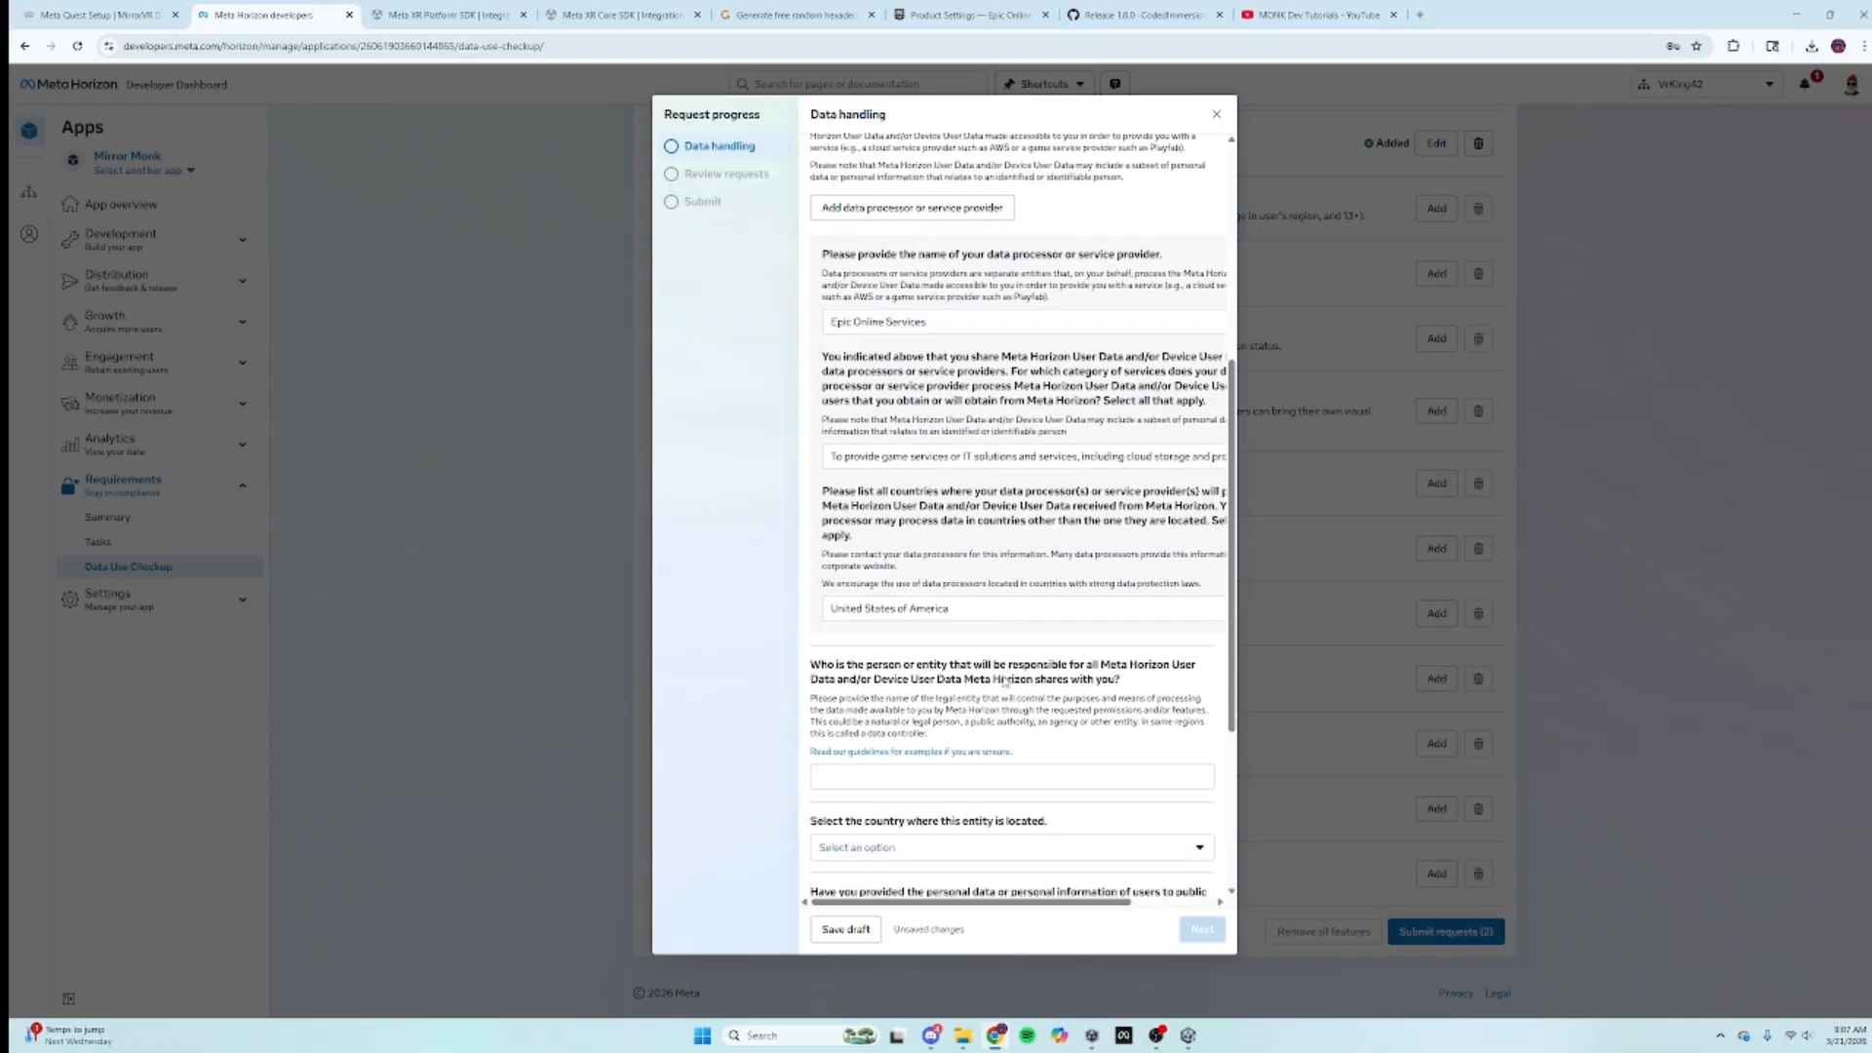
click(884, 780)
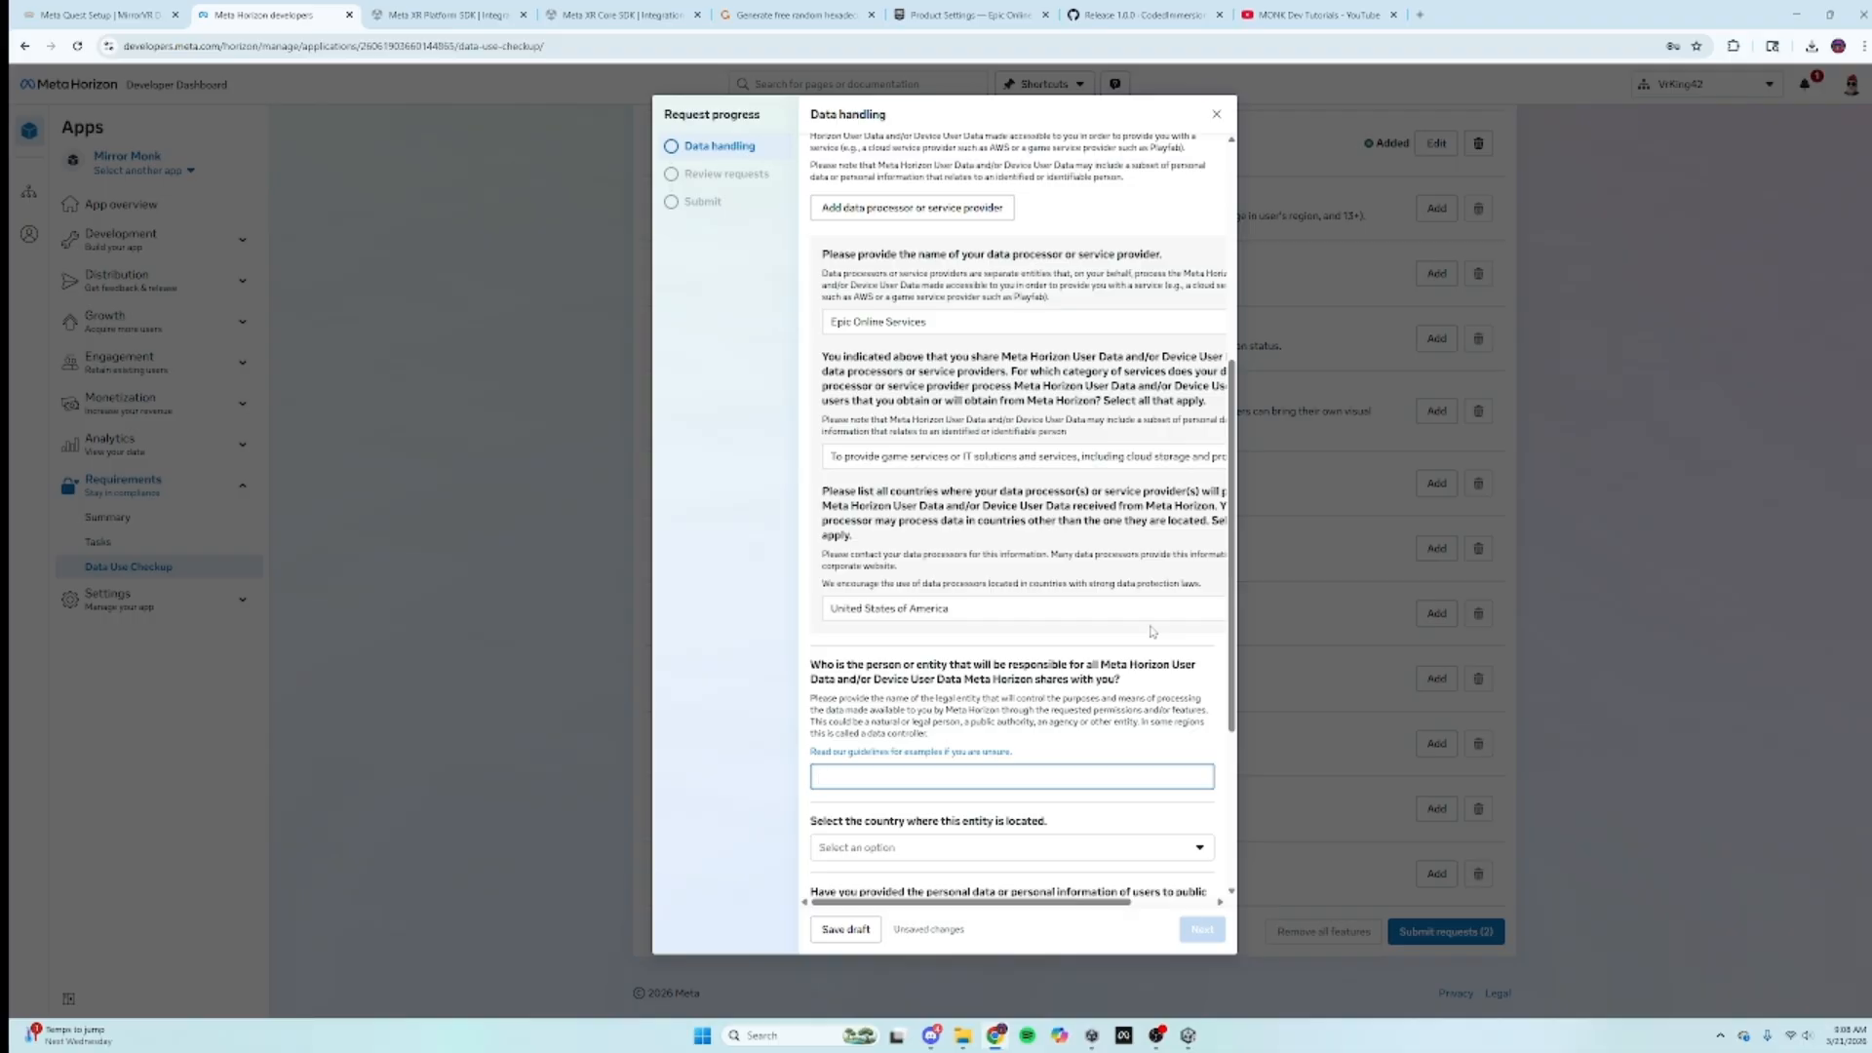
text(Epic Online Services)
scroll(1152, 627, down, 2)
click(866, 628)
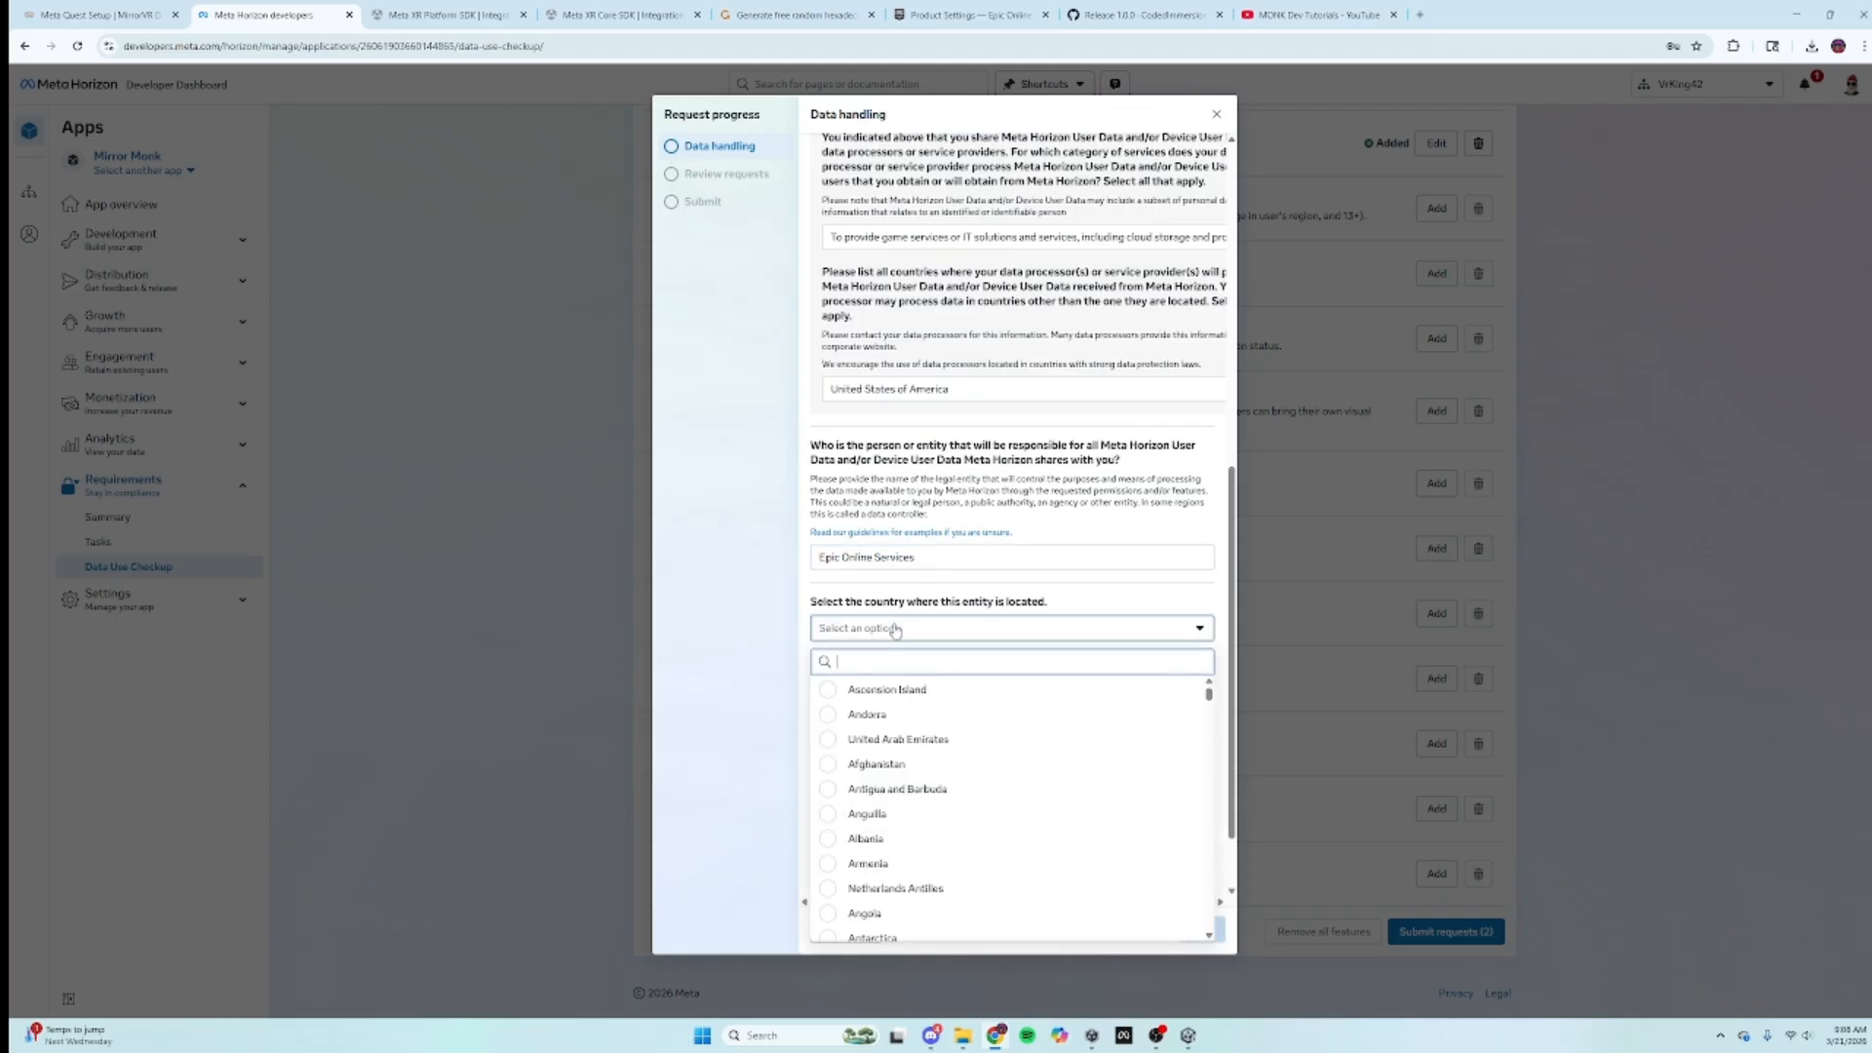
text(uni)
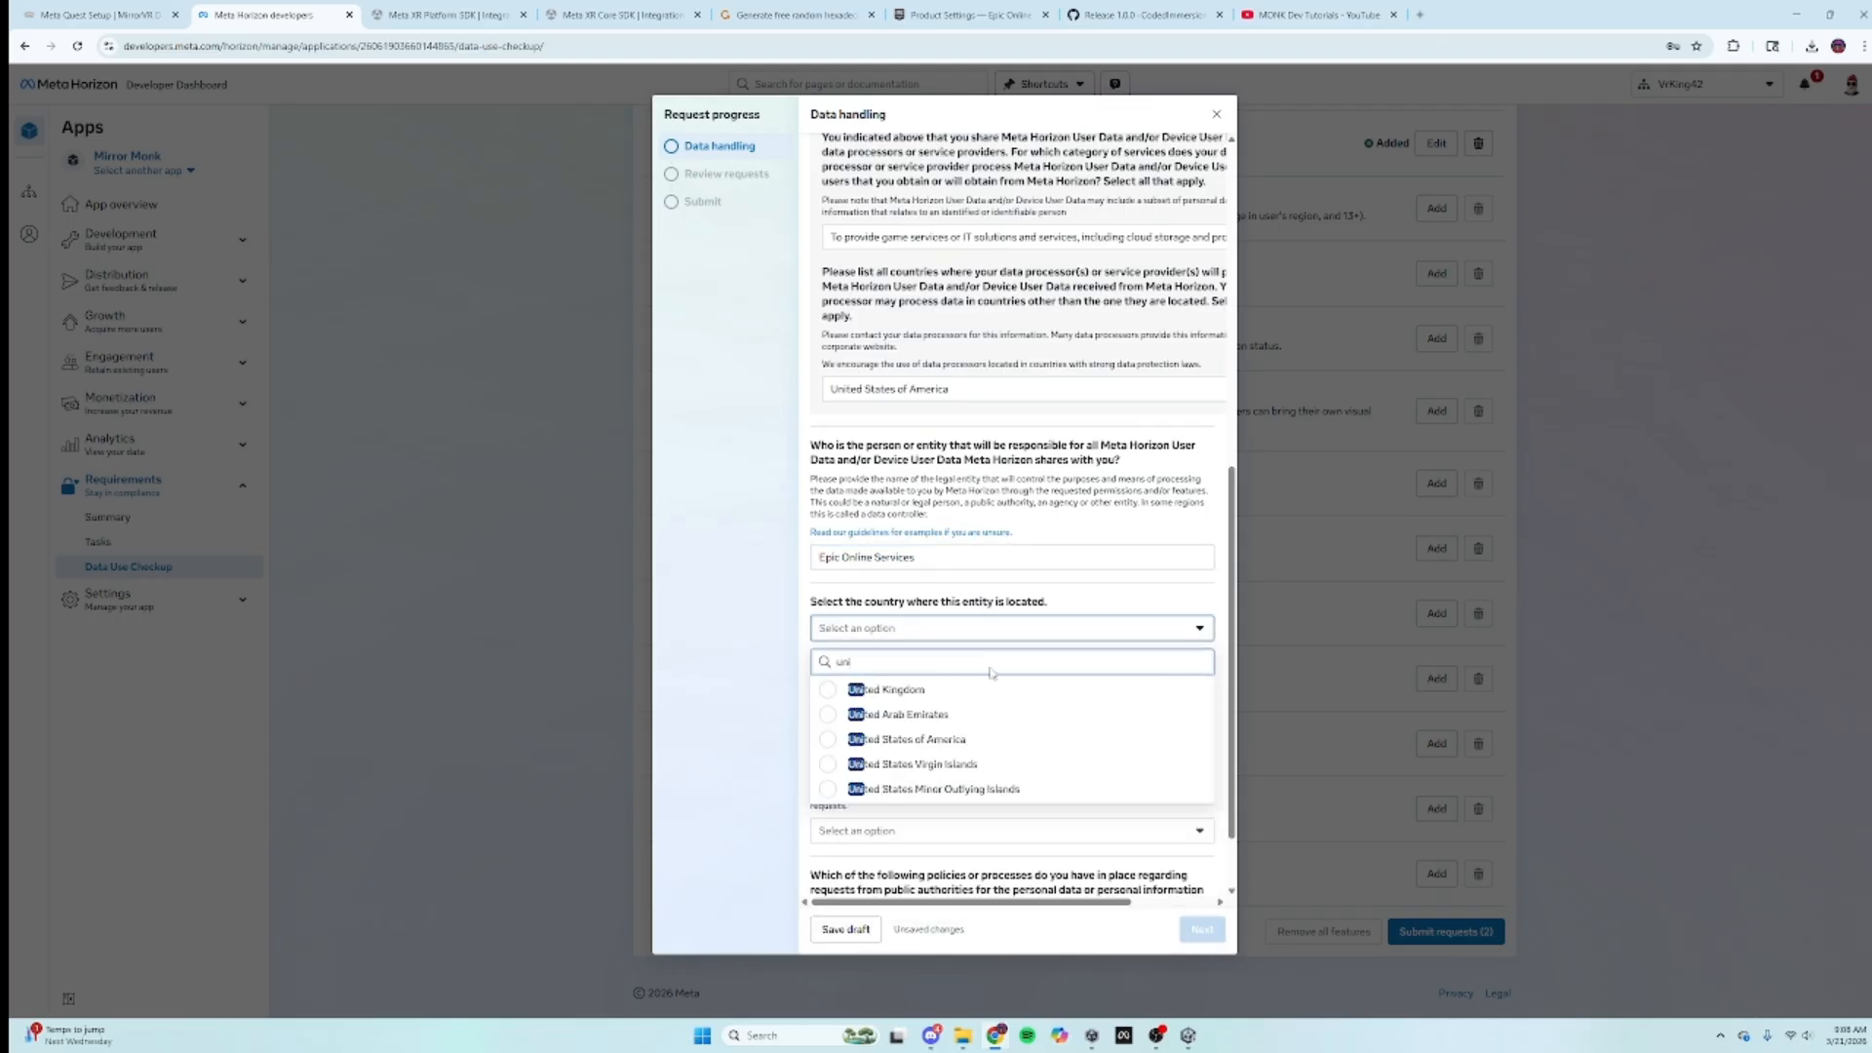
click(932, 739)
scroll(932, 736, down, 1)
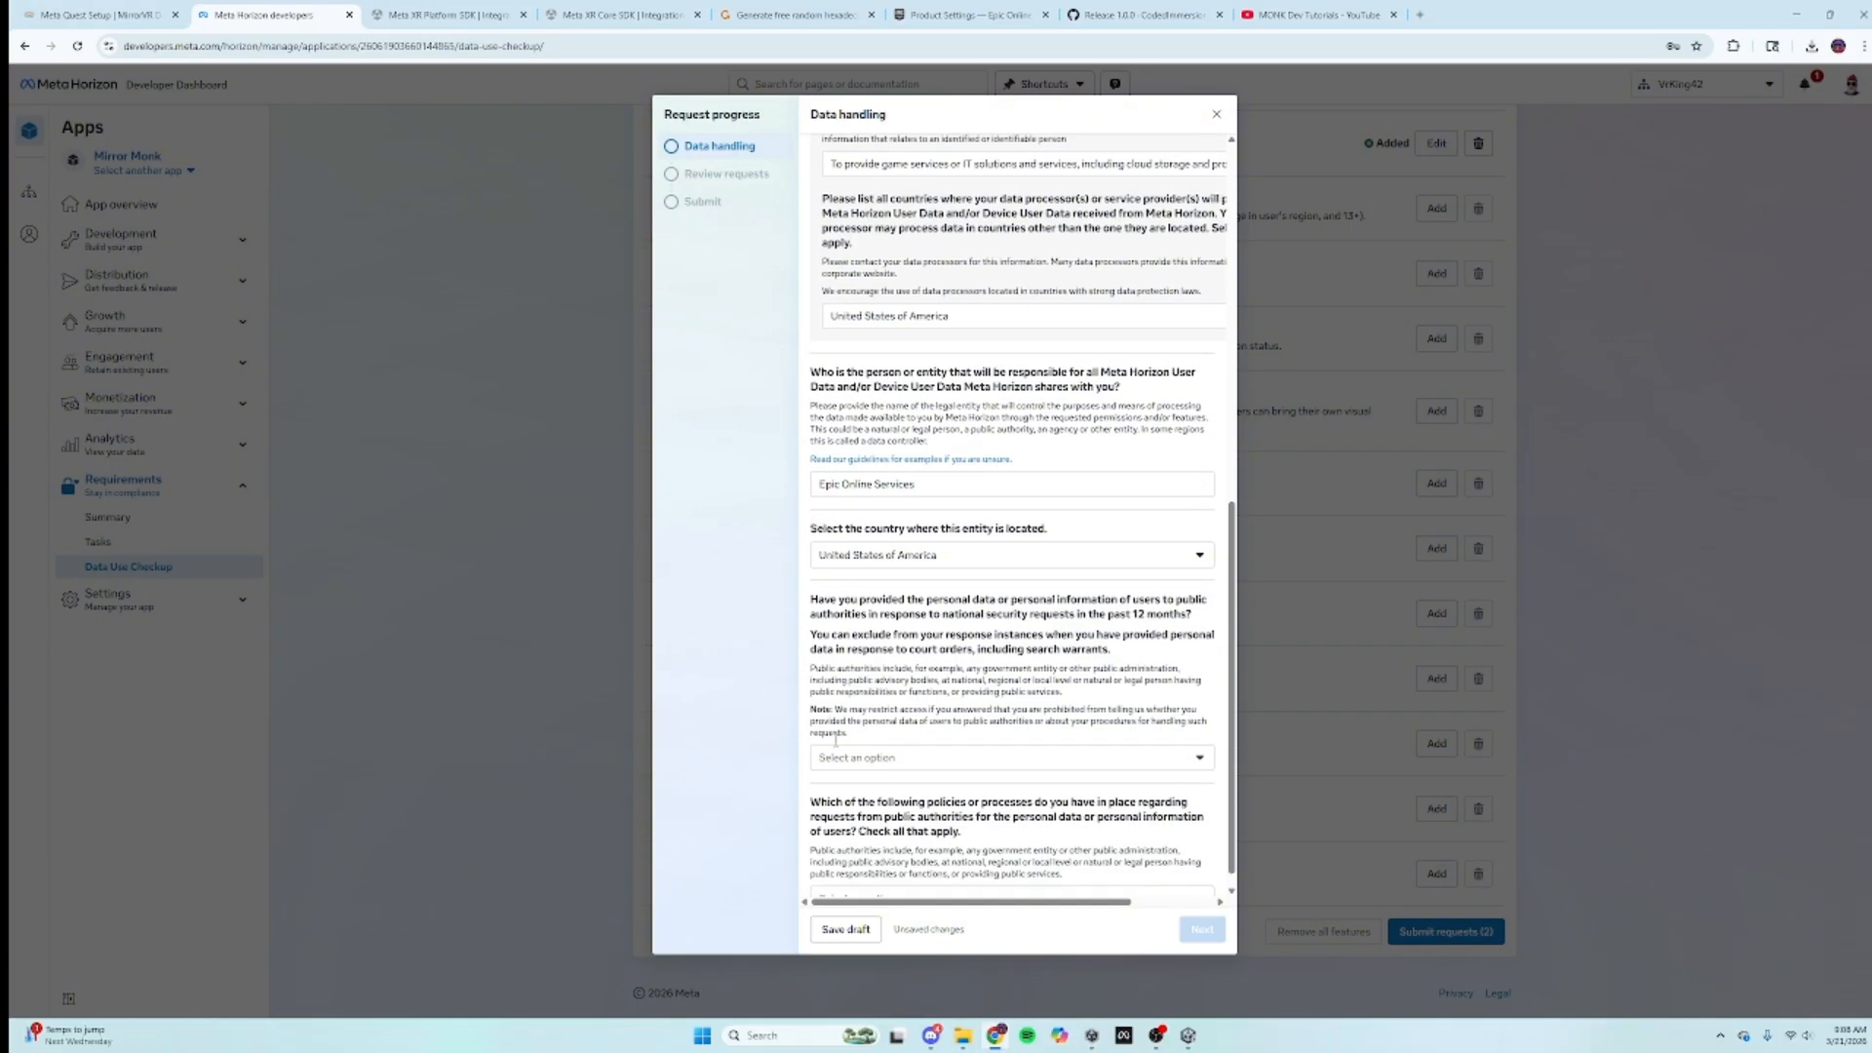
Step: Answer No. to public authorities and None of the above to policies, then continue
click(856, 761)
click(871, 820)
click(884, 883)
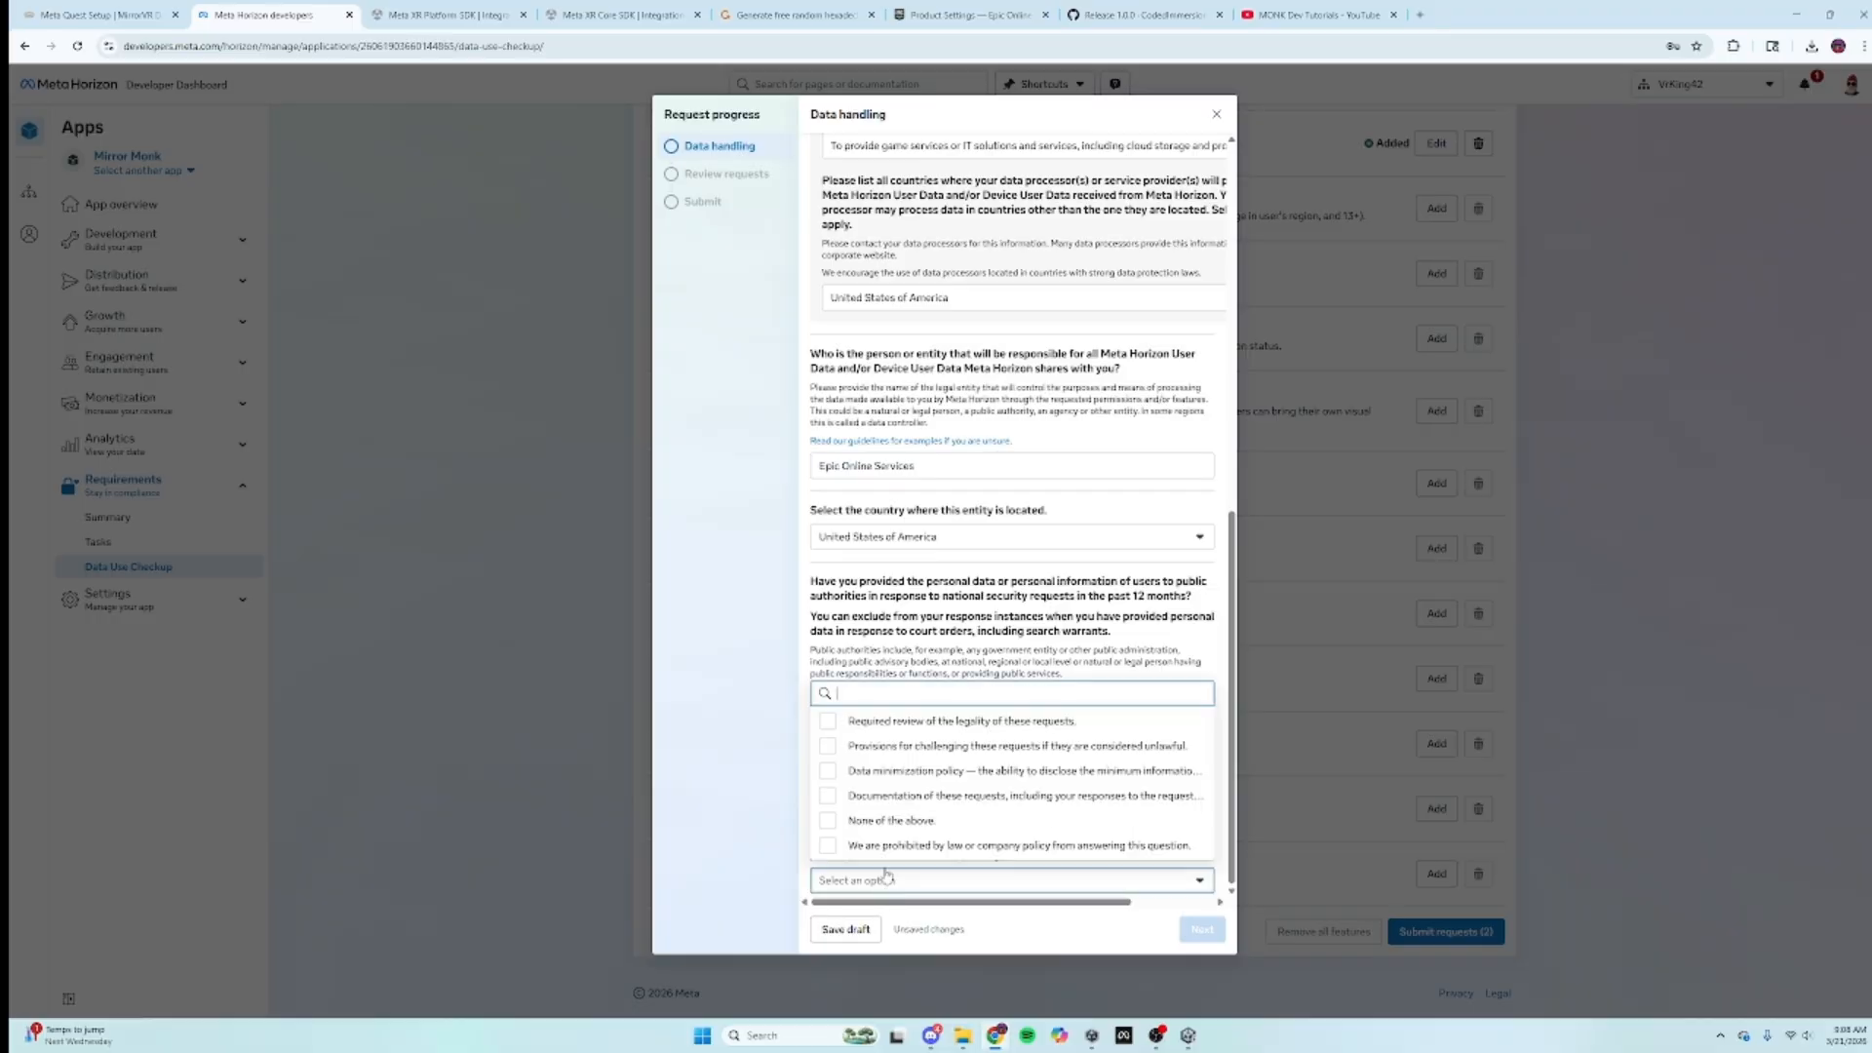
click(893, 822)
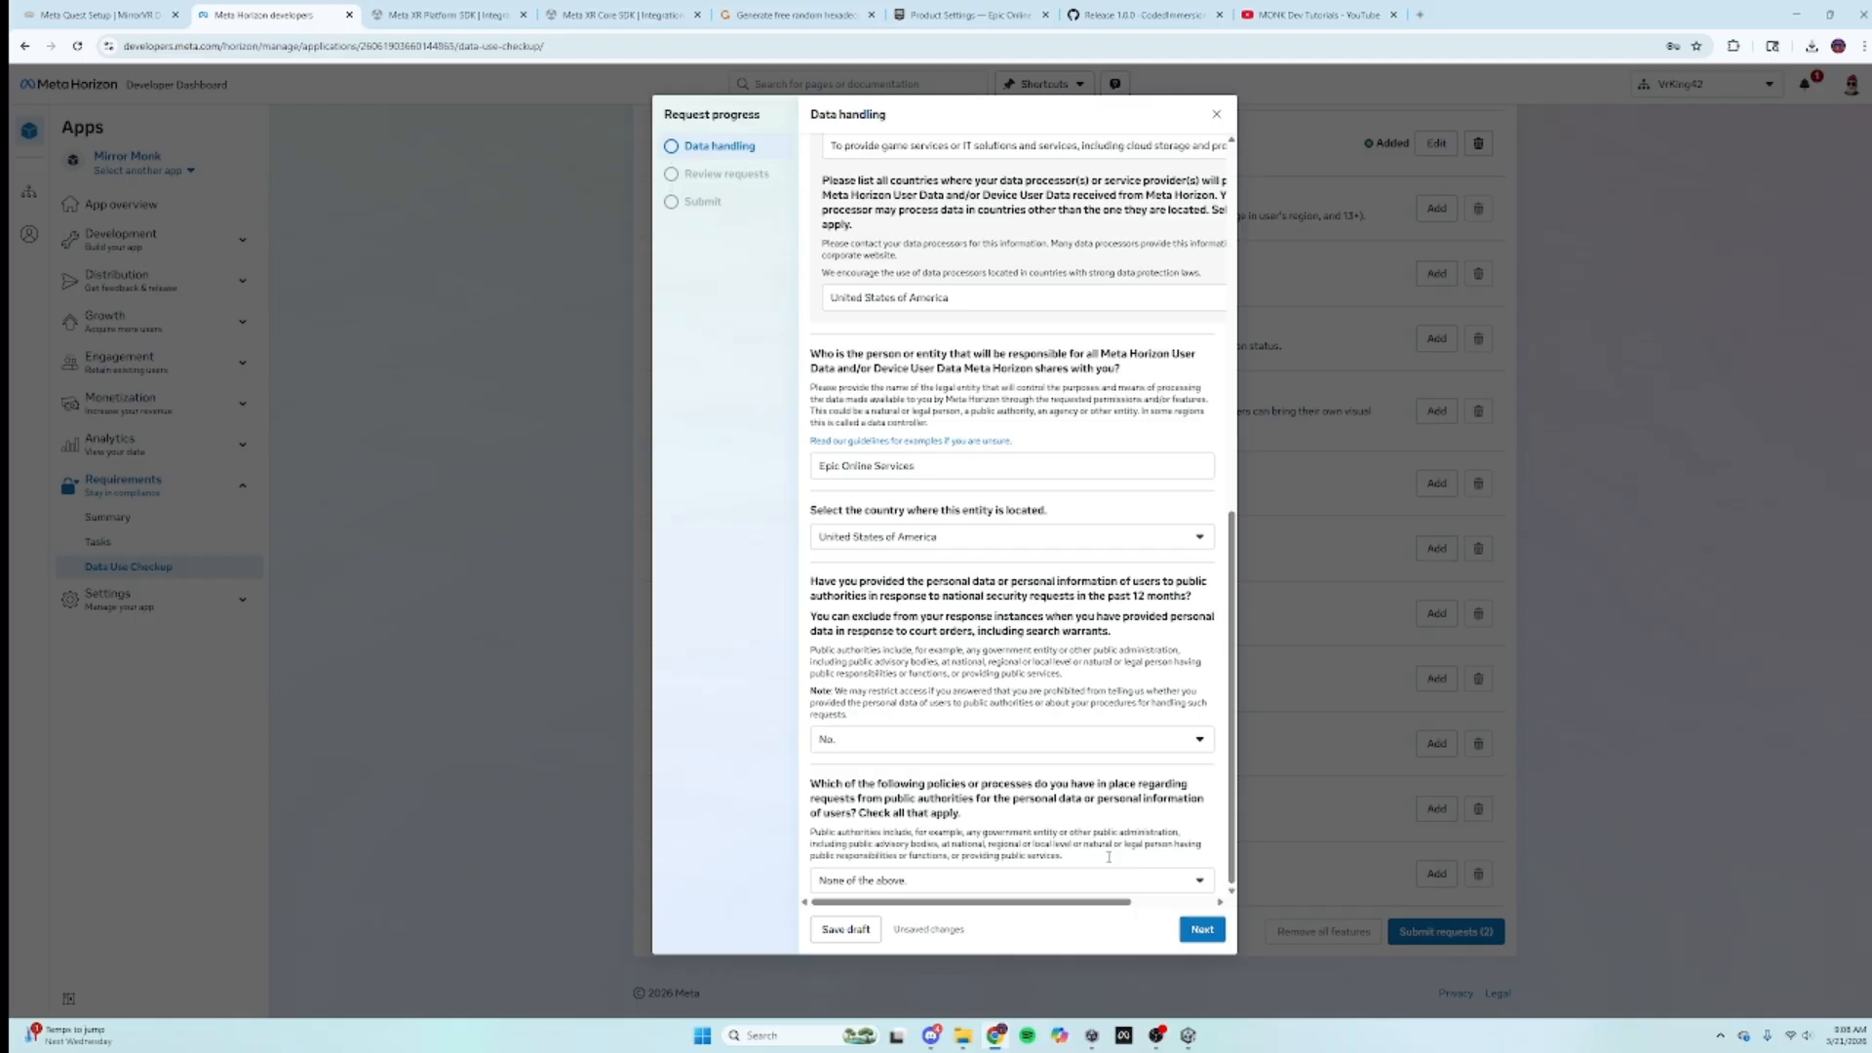
click(1208, 926)
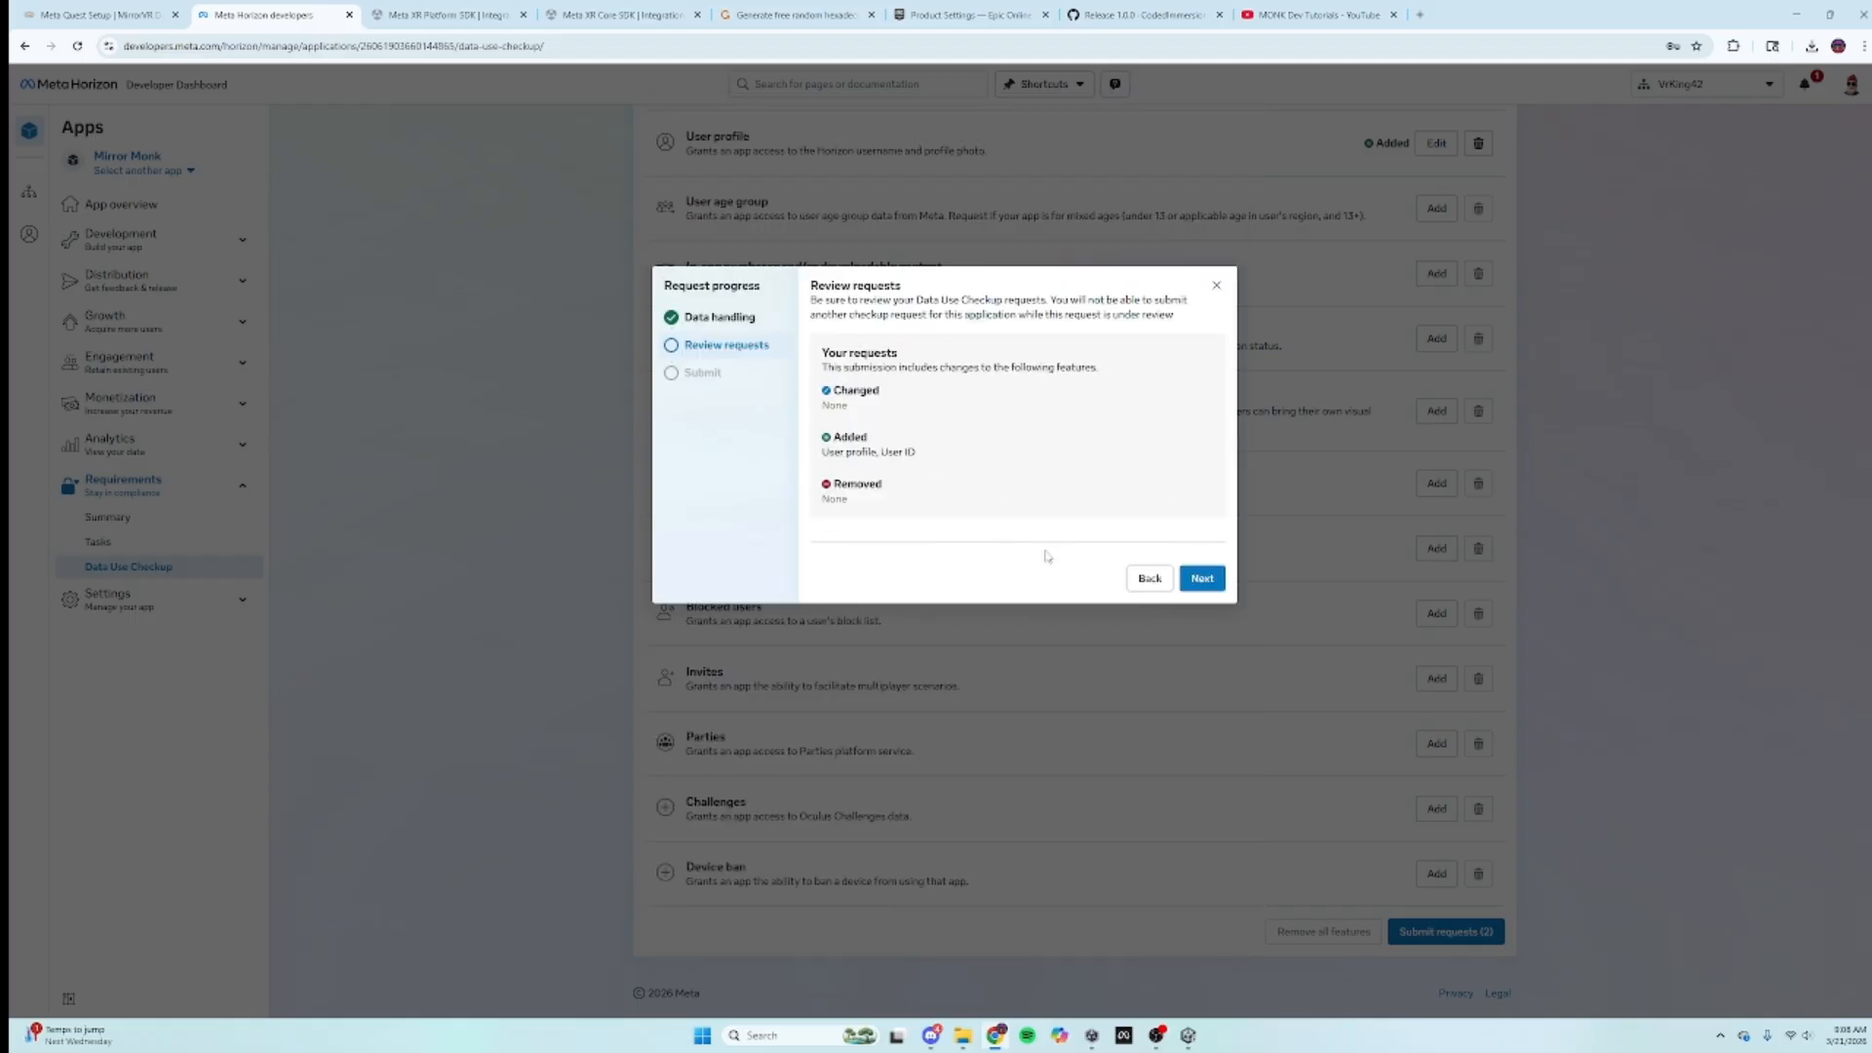
Step: Certify compliance and submit the User ID and User profile requests for review
click(1202, 578)
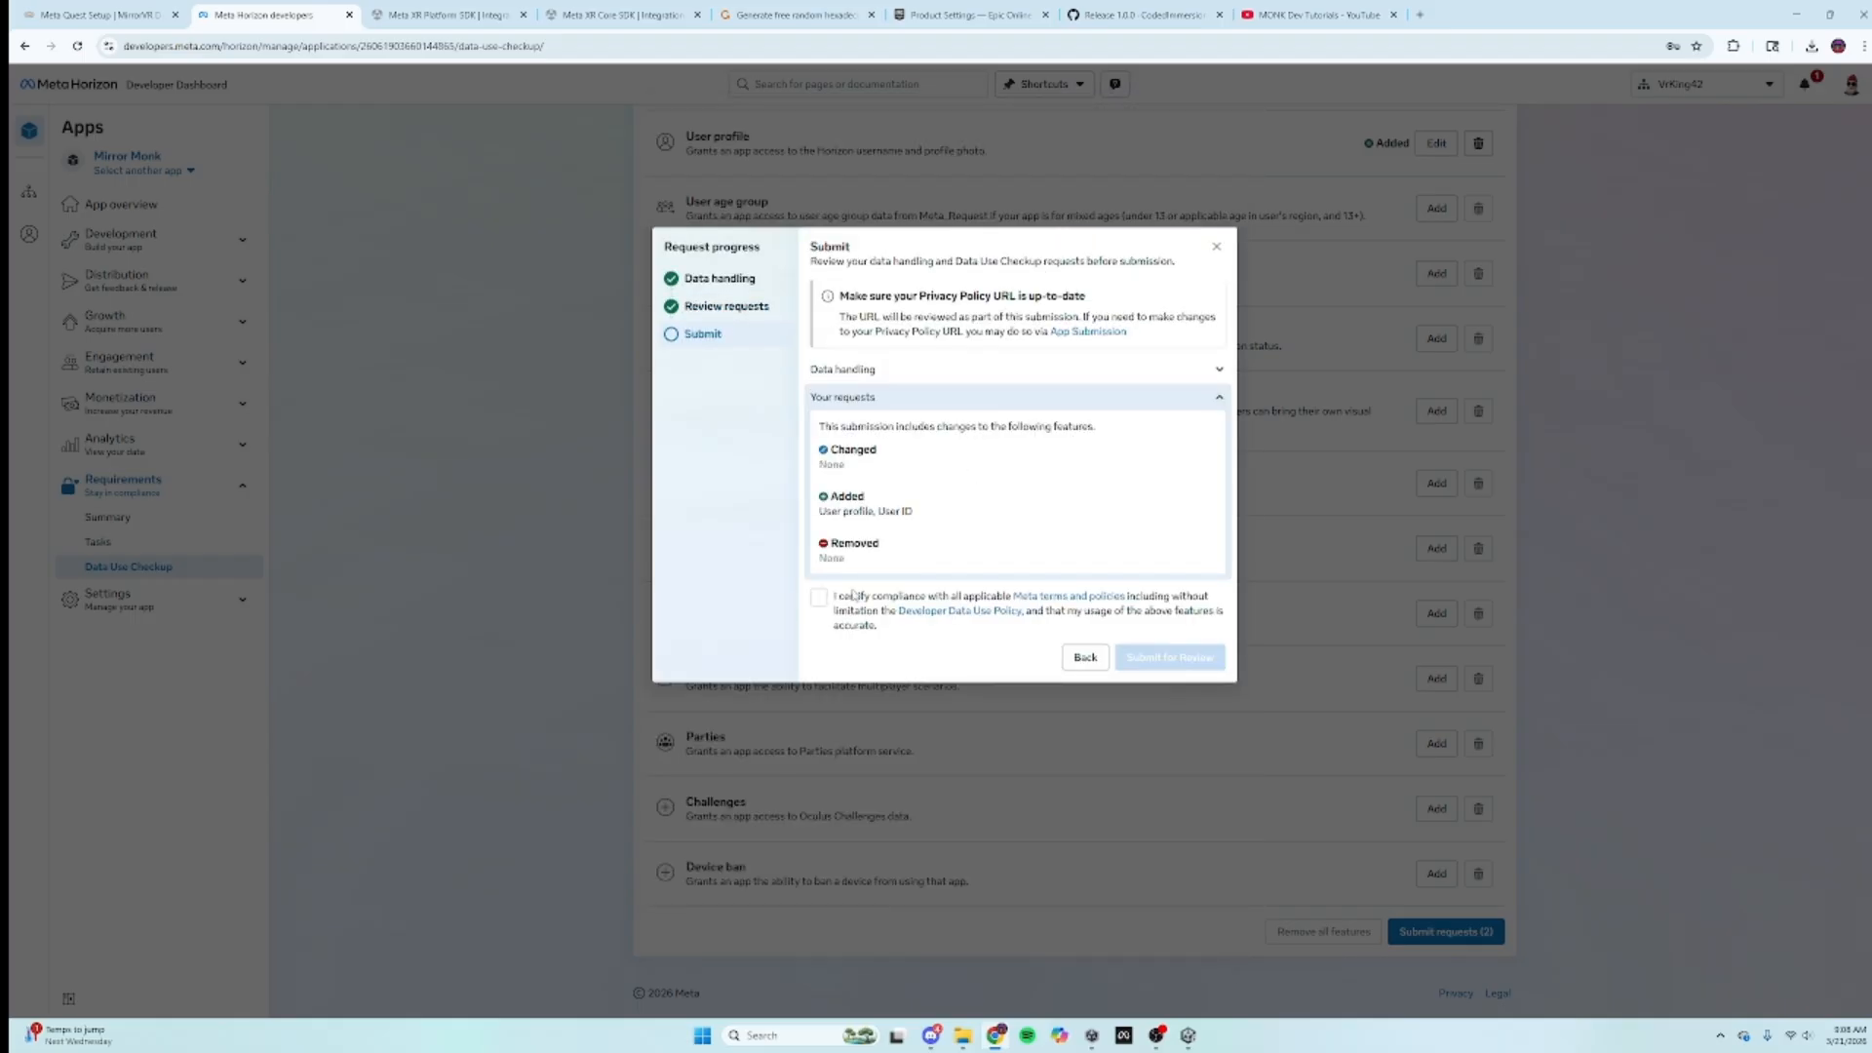
click(818, 597)
click(1175, 657)
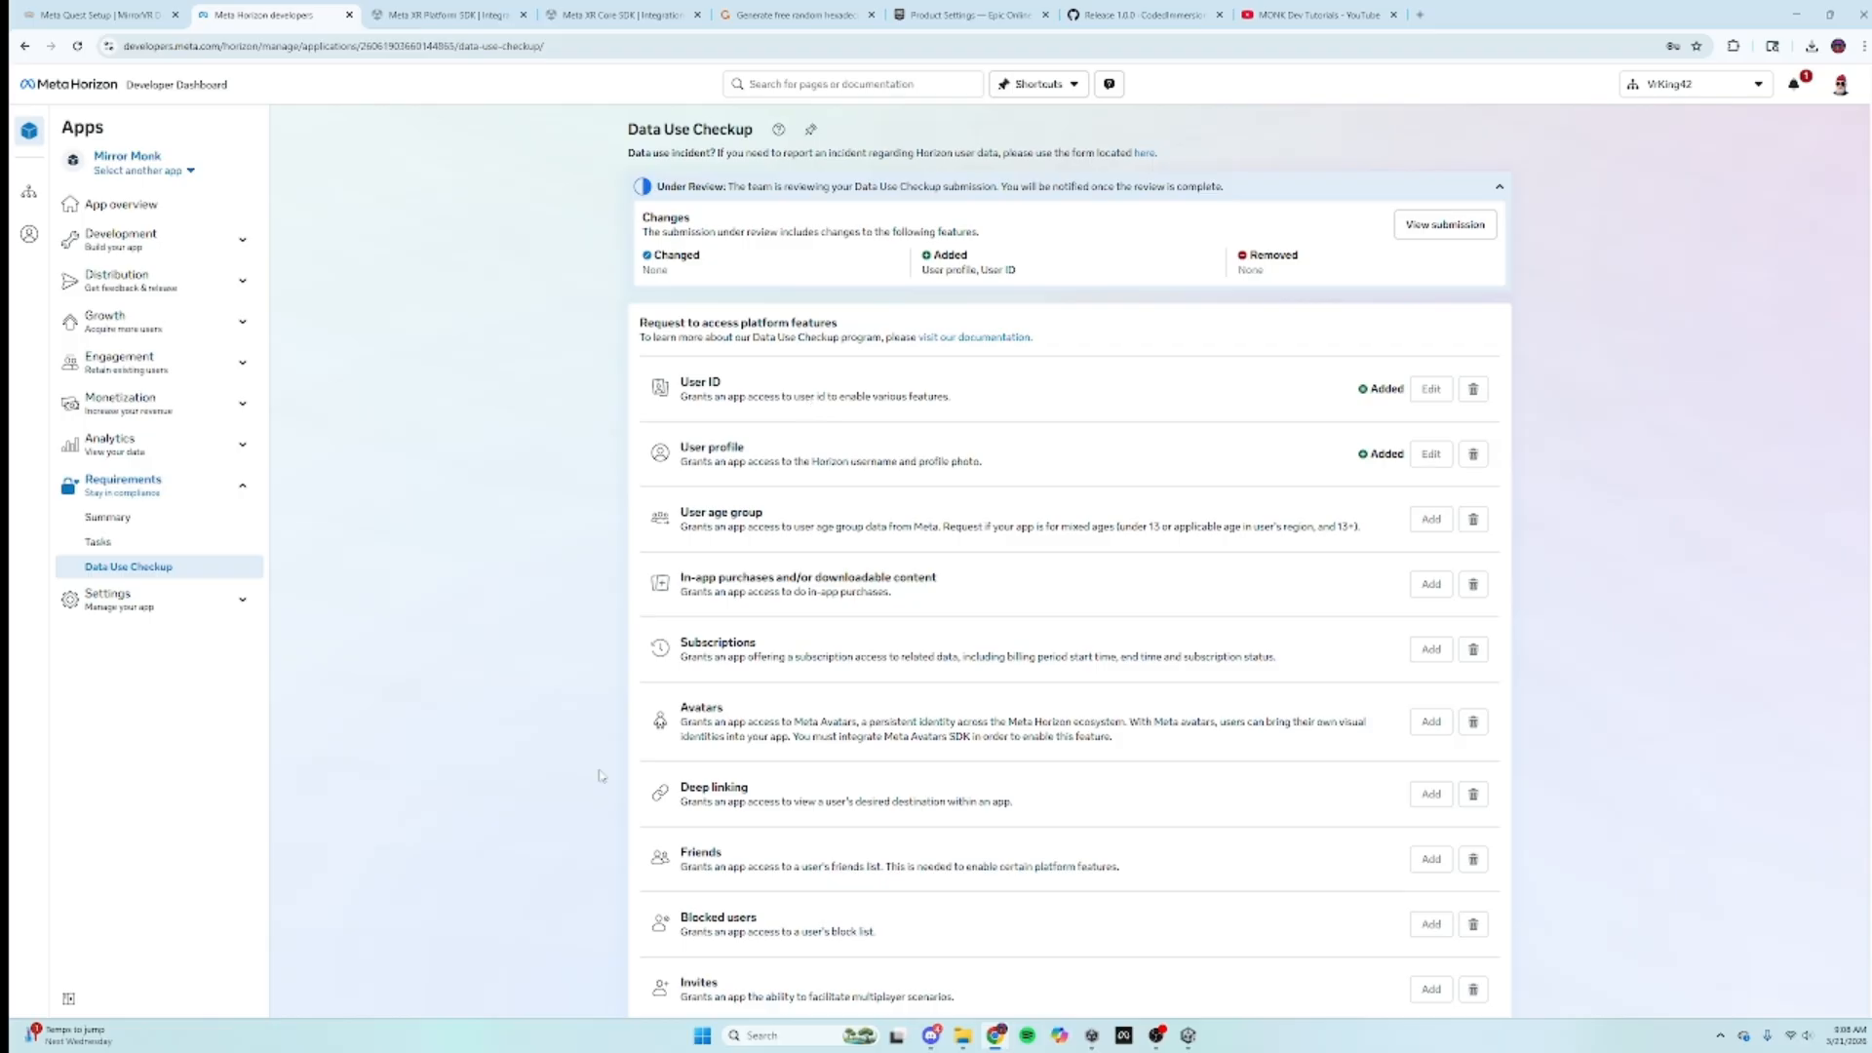
Step: Read further down the MirrorVR setup docs for the next step, then return to the Meta dashboard
click(148, 13)
scroll(916, 608, down, 4)
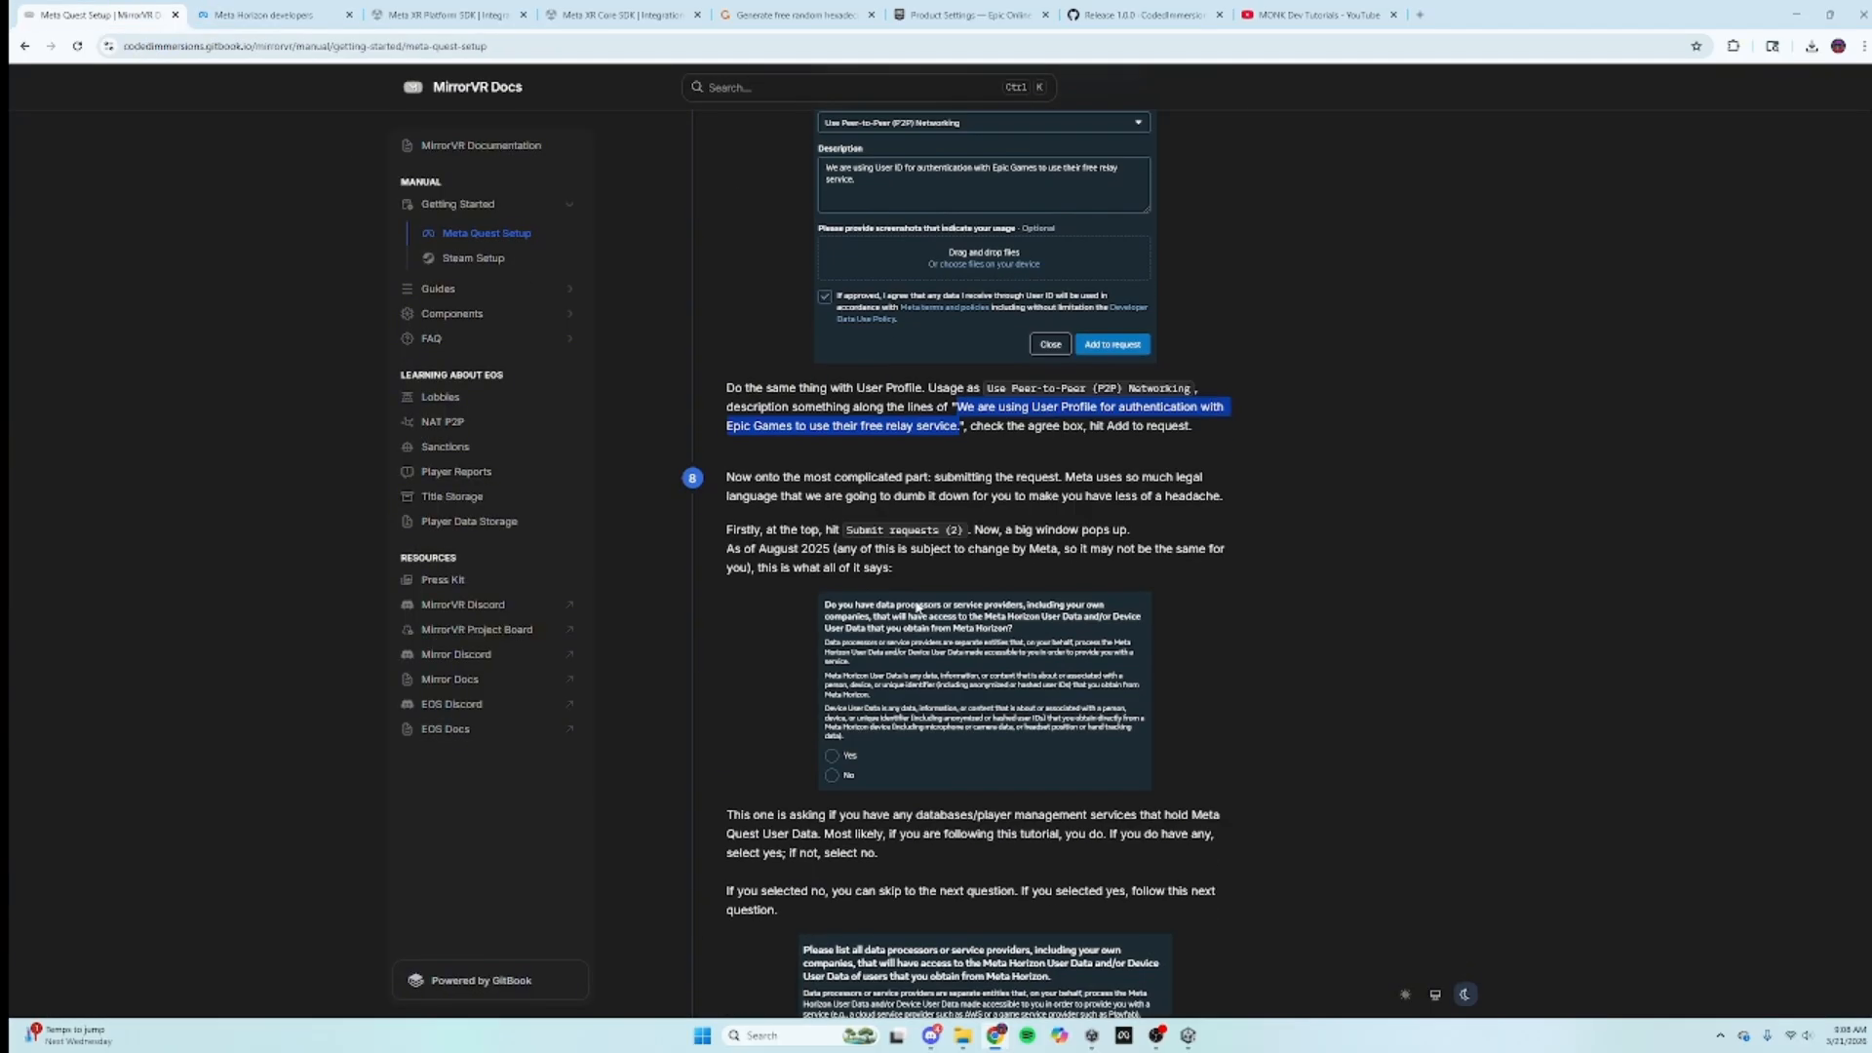
scroll(916, 608, down, 14)
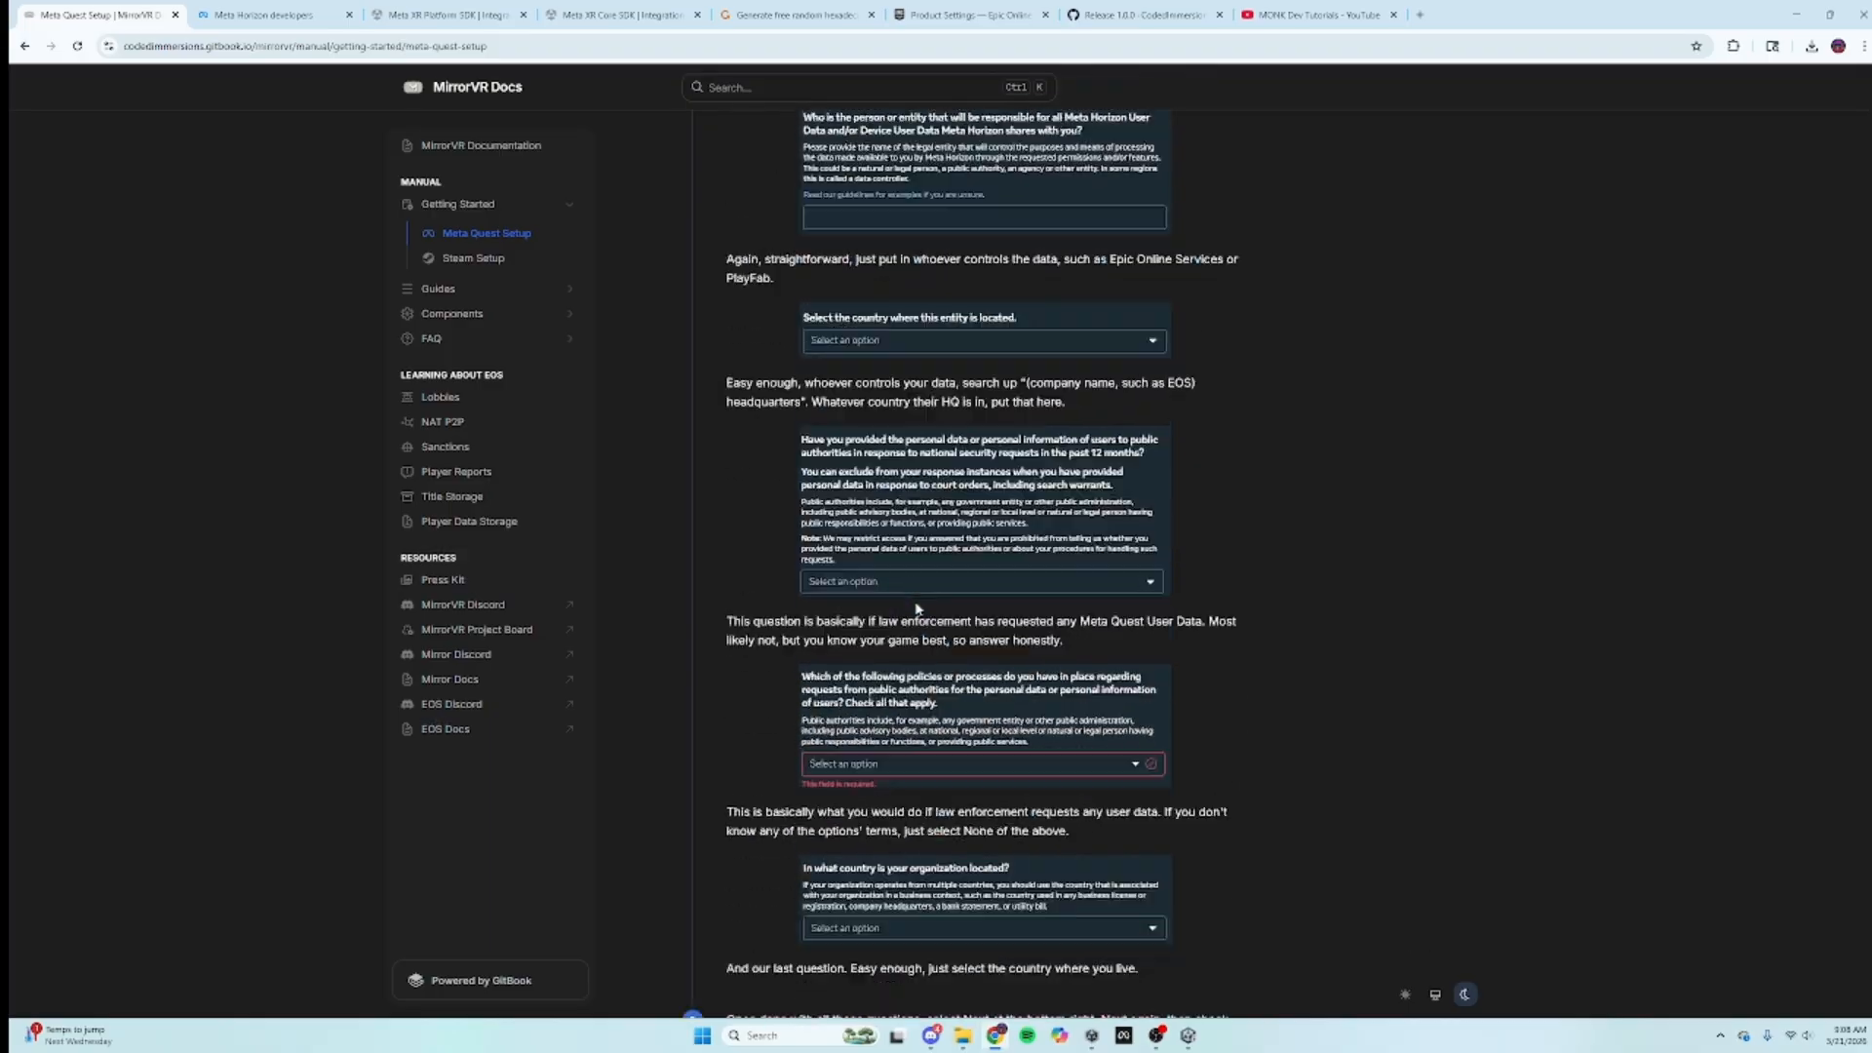
scroll(916, 603, down, 1)
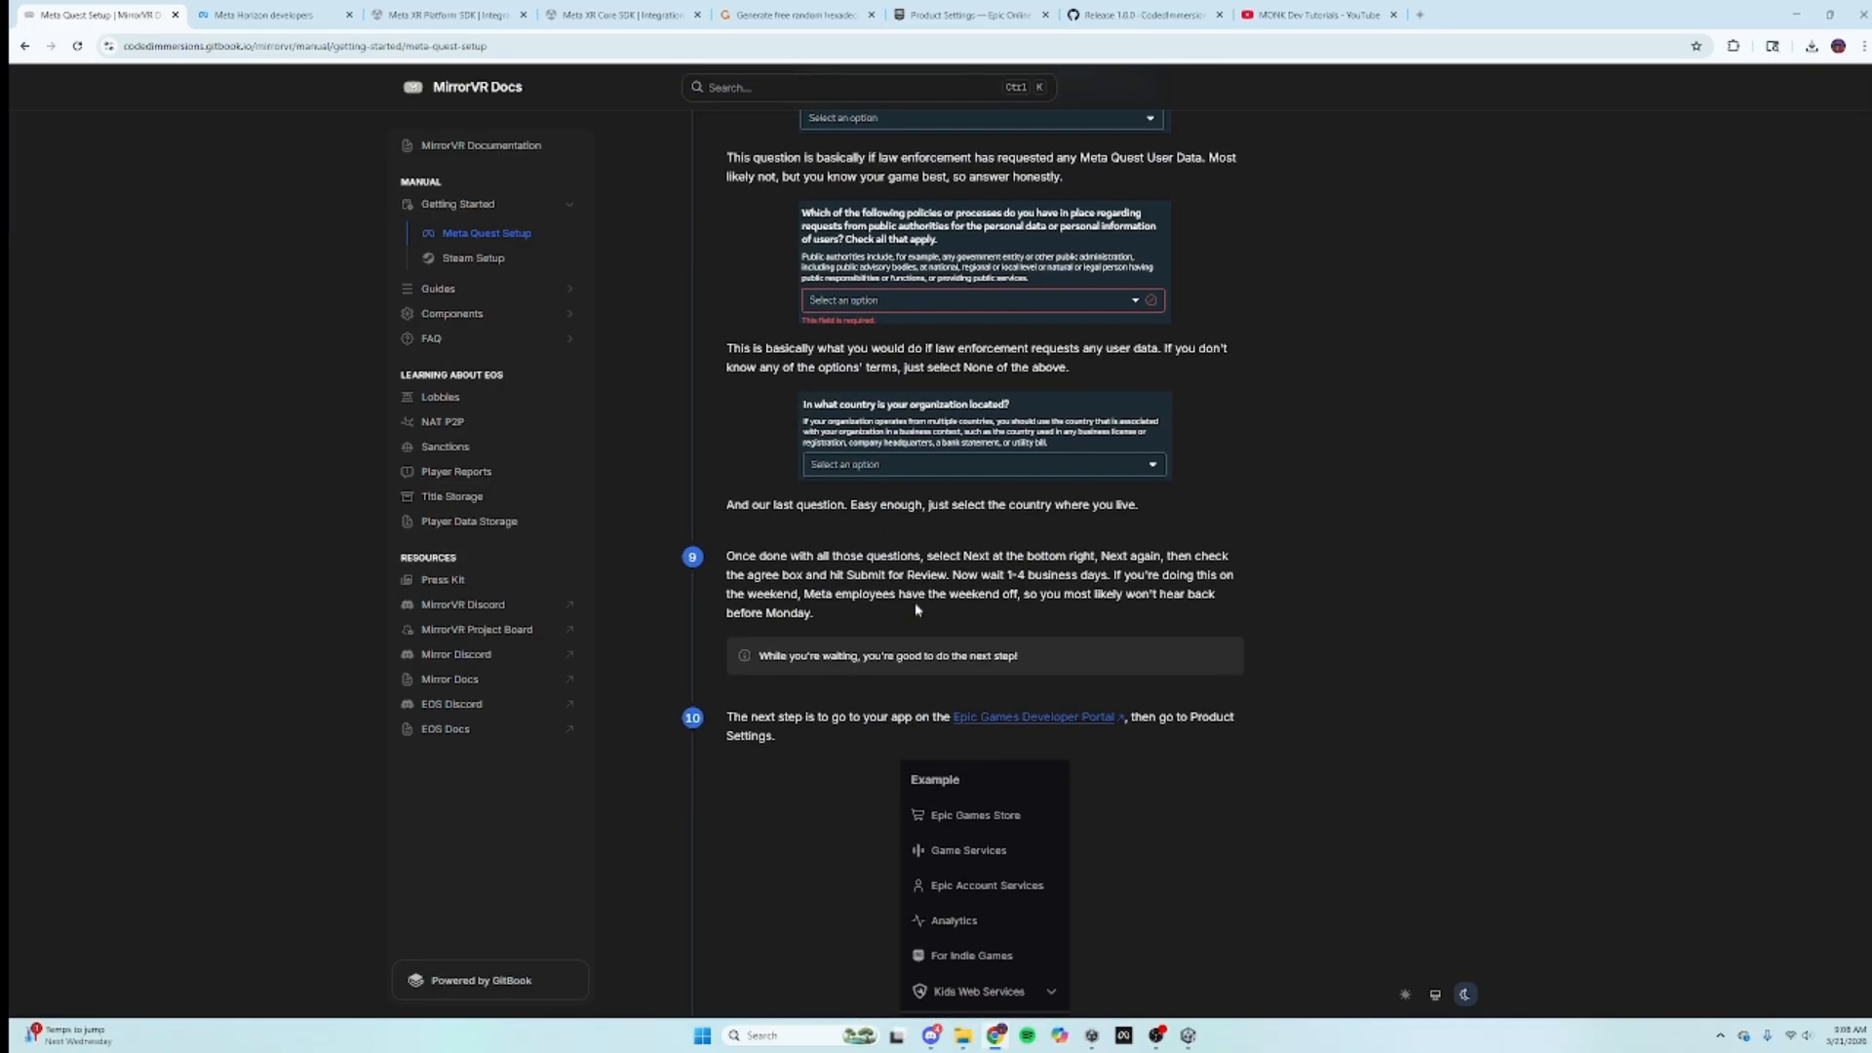
scroll(917, 608, down, 5)
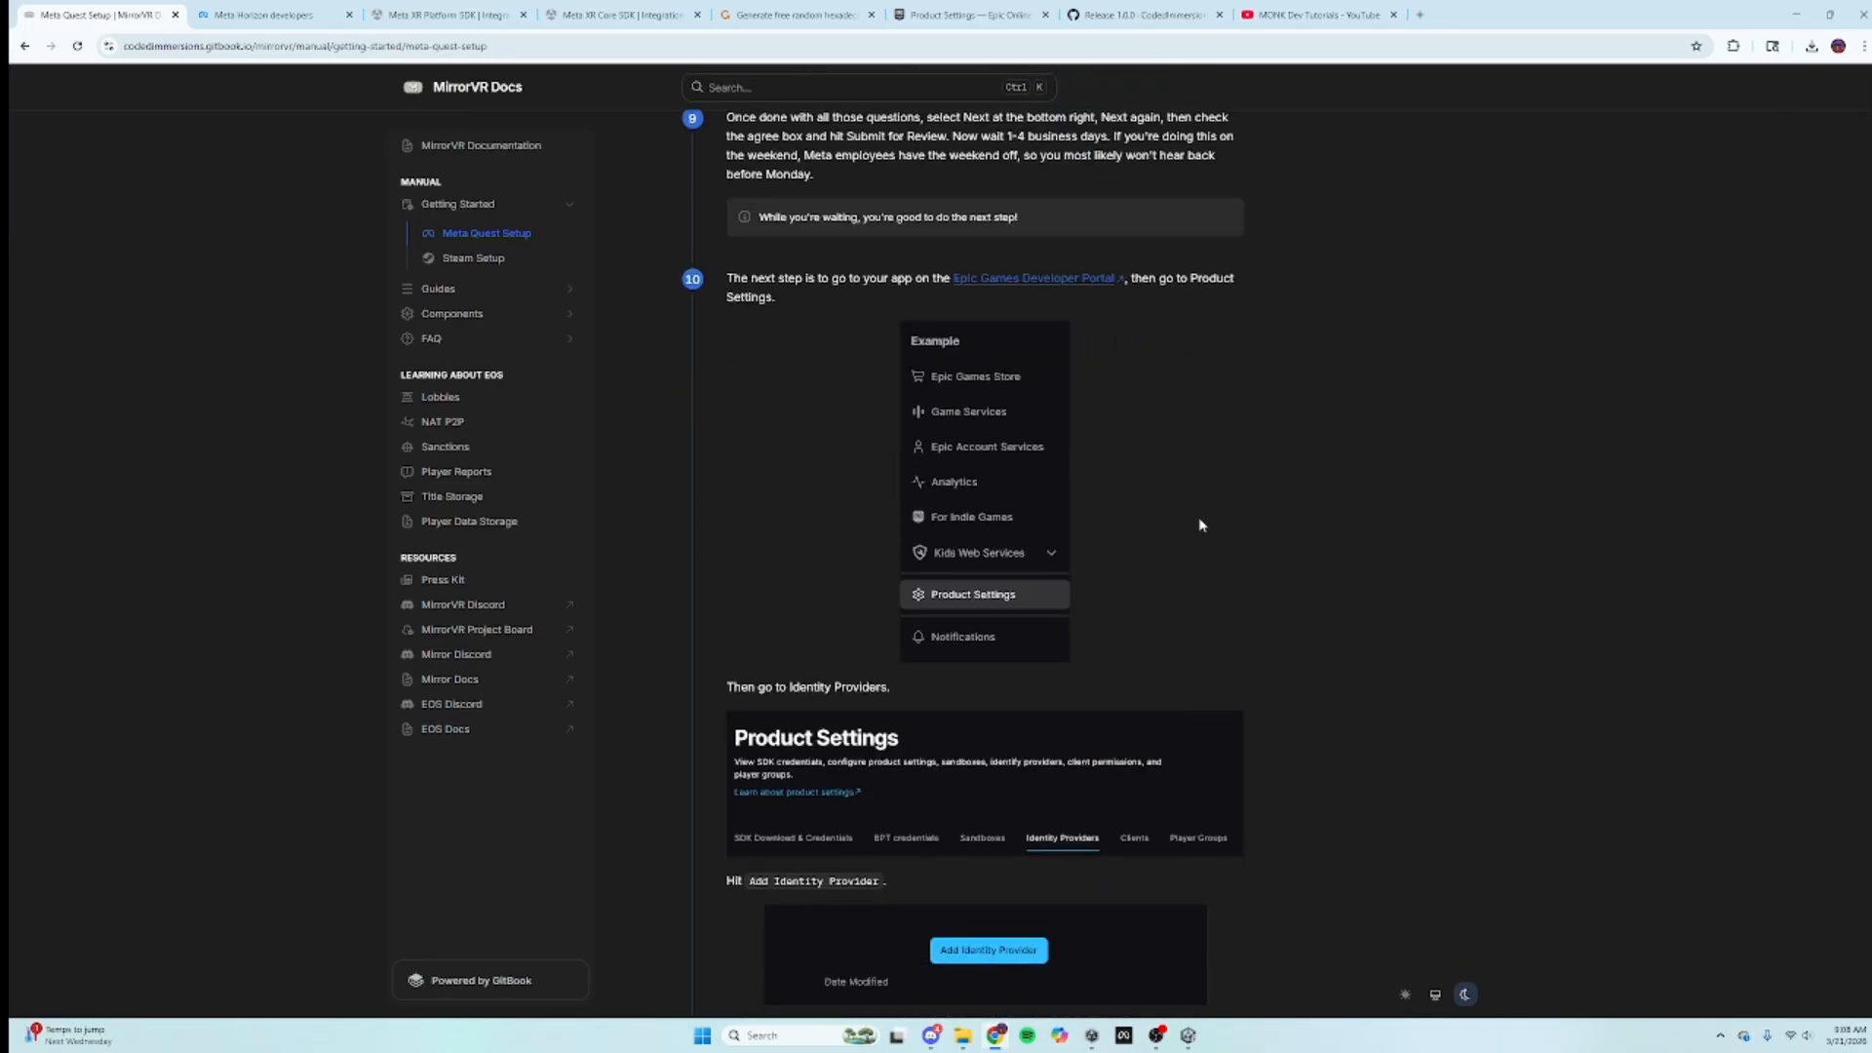
click(263, 14)
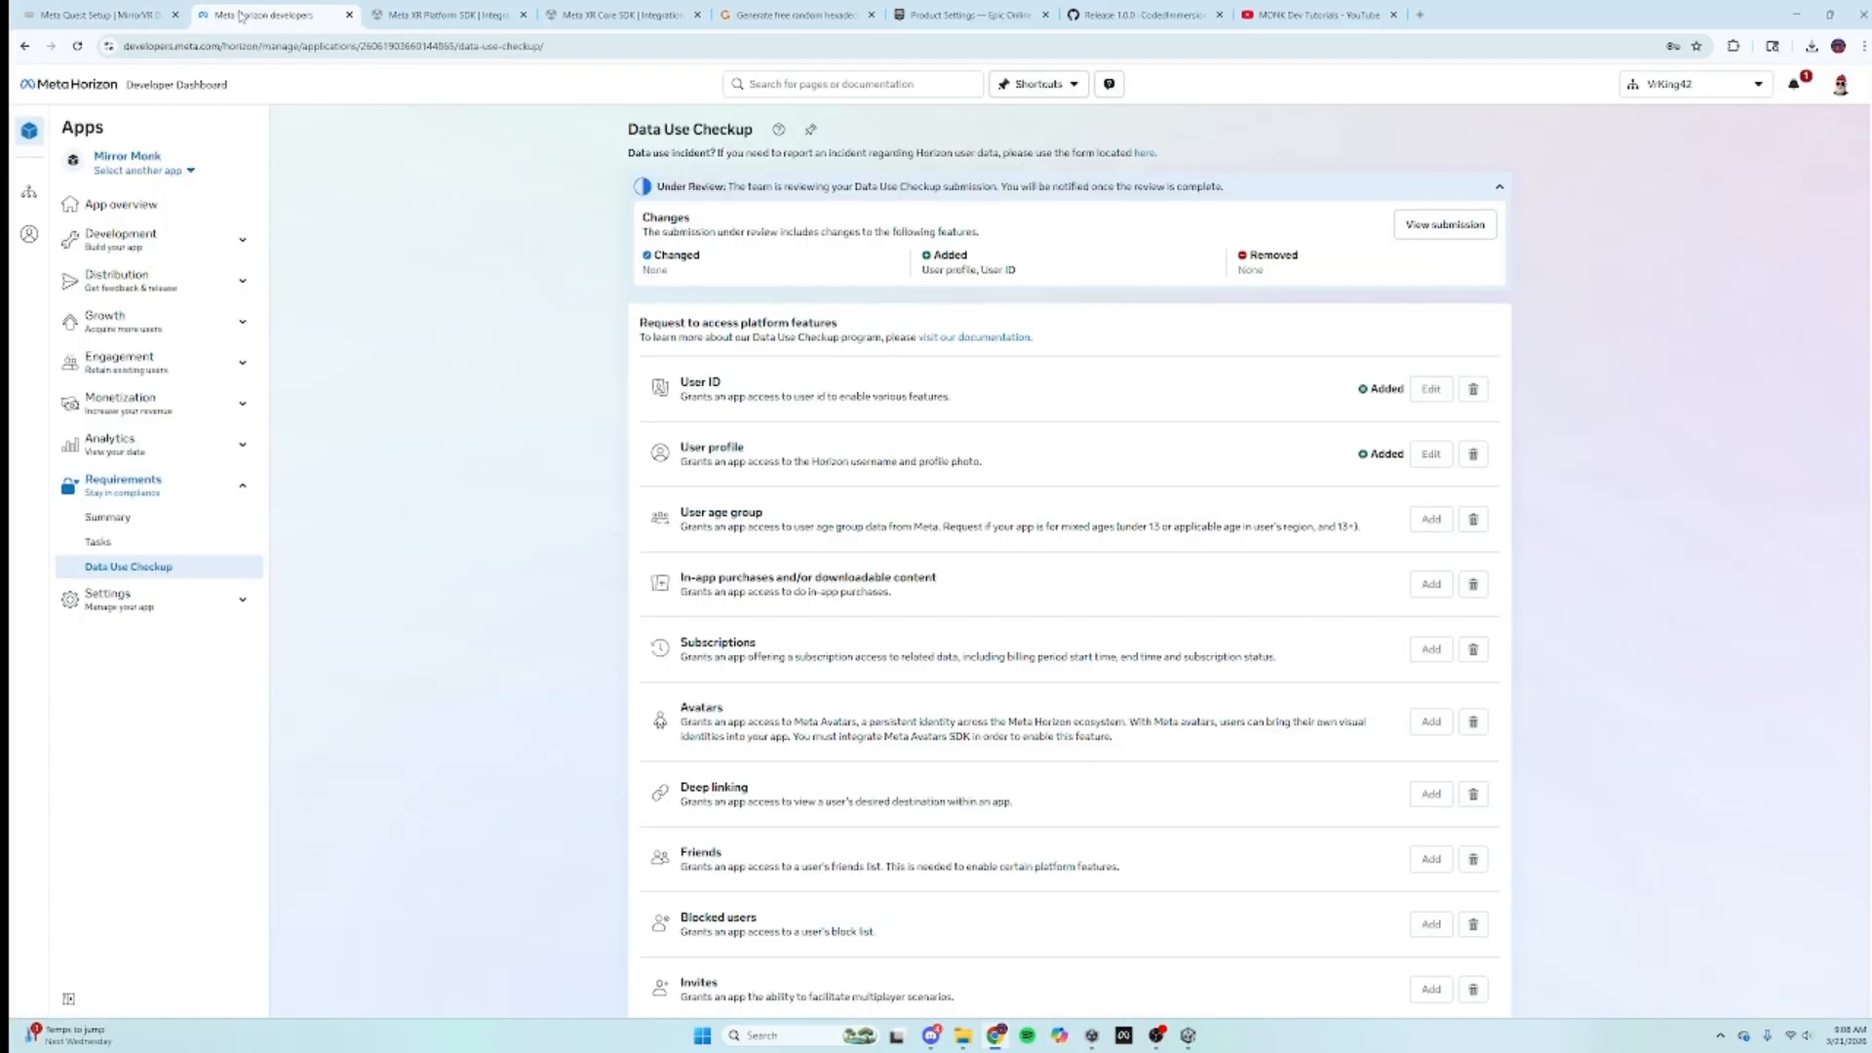
Step: In the Epic portal's Product Settings, open Identity Providers and start adding a new one
click(444, 15)
click(975, 12)
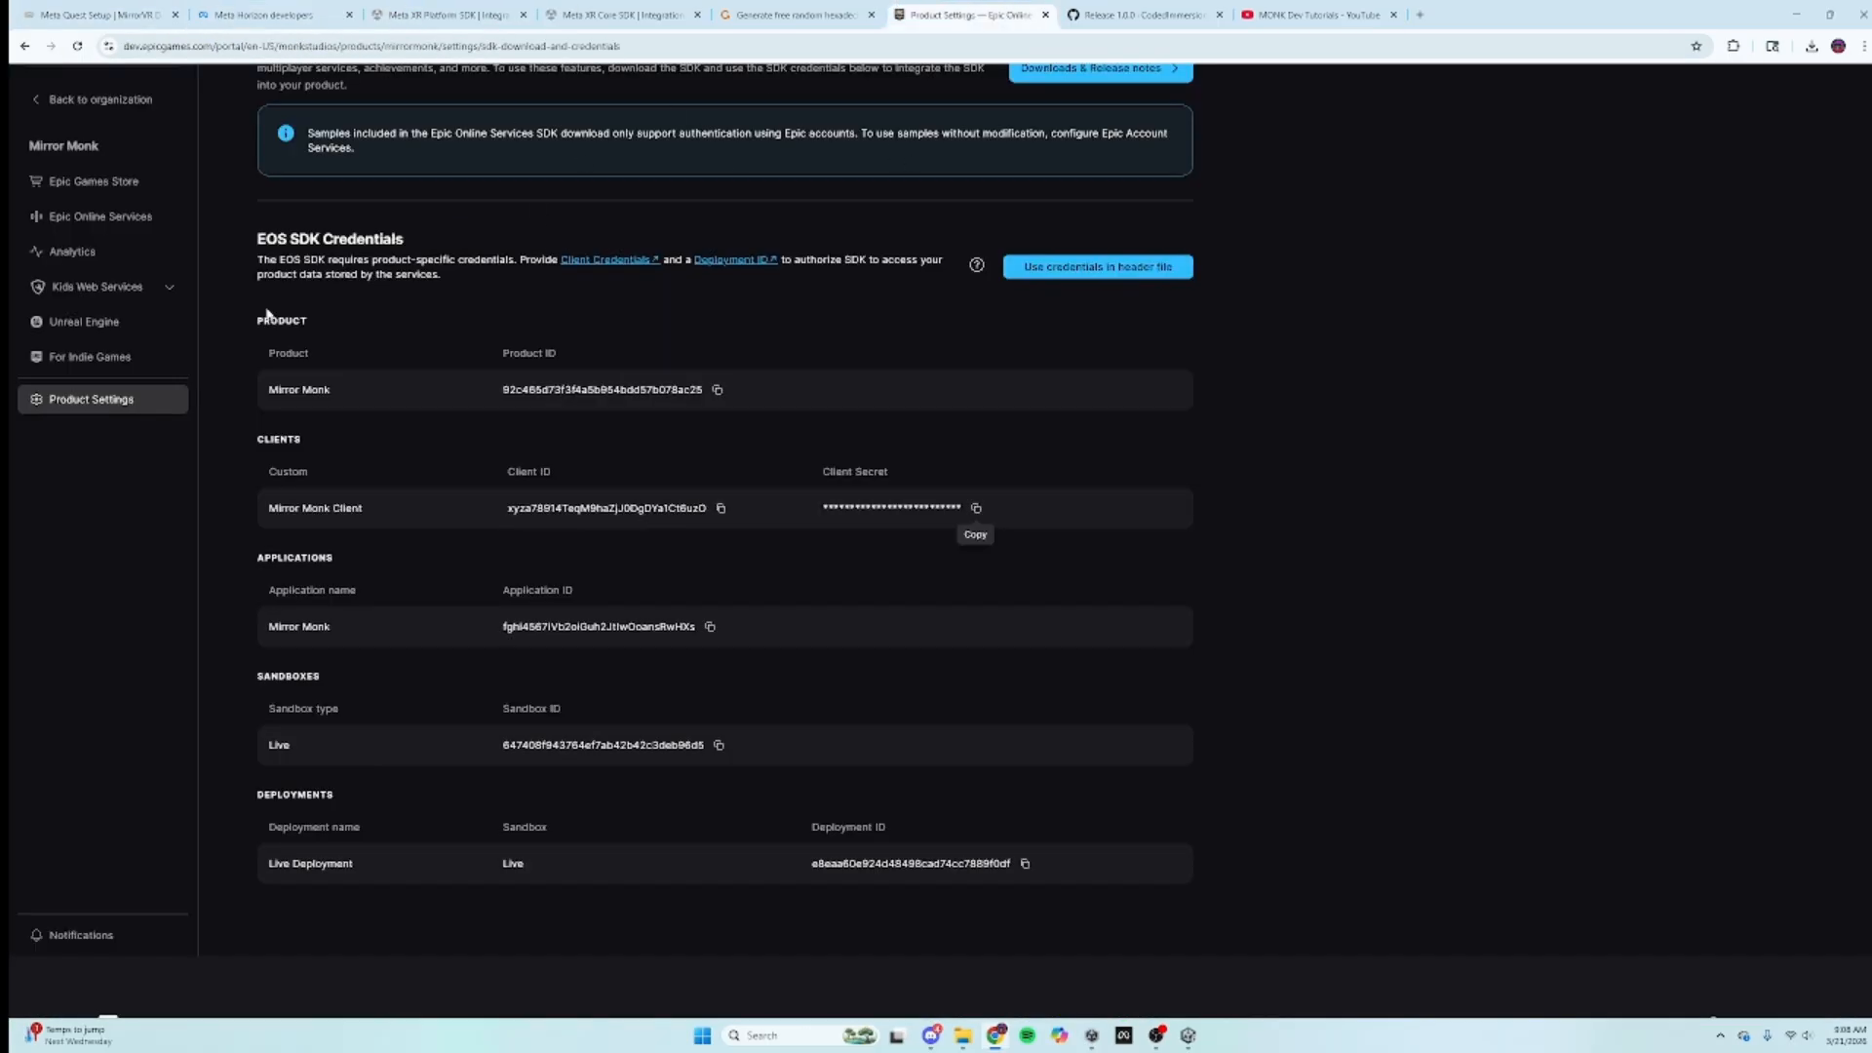
click(119, 399)
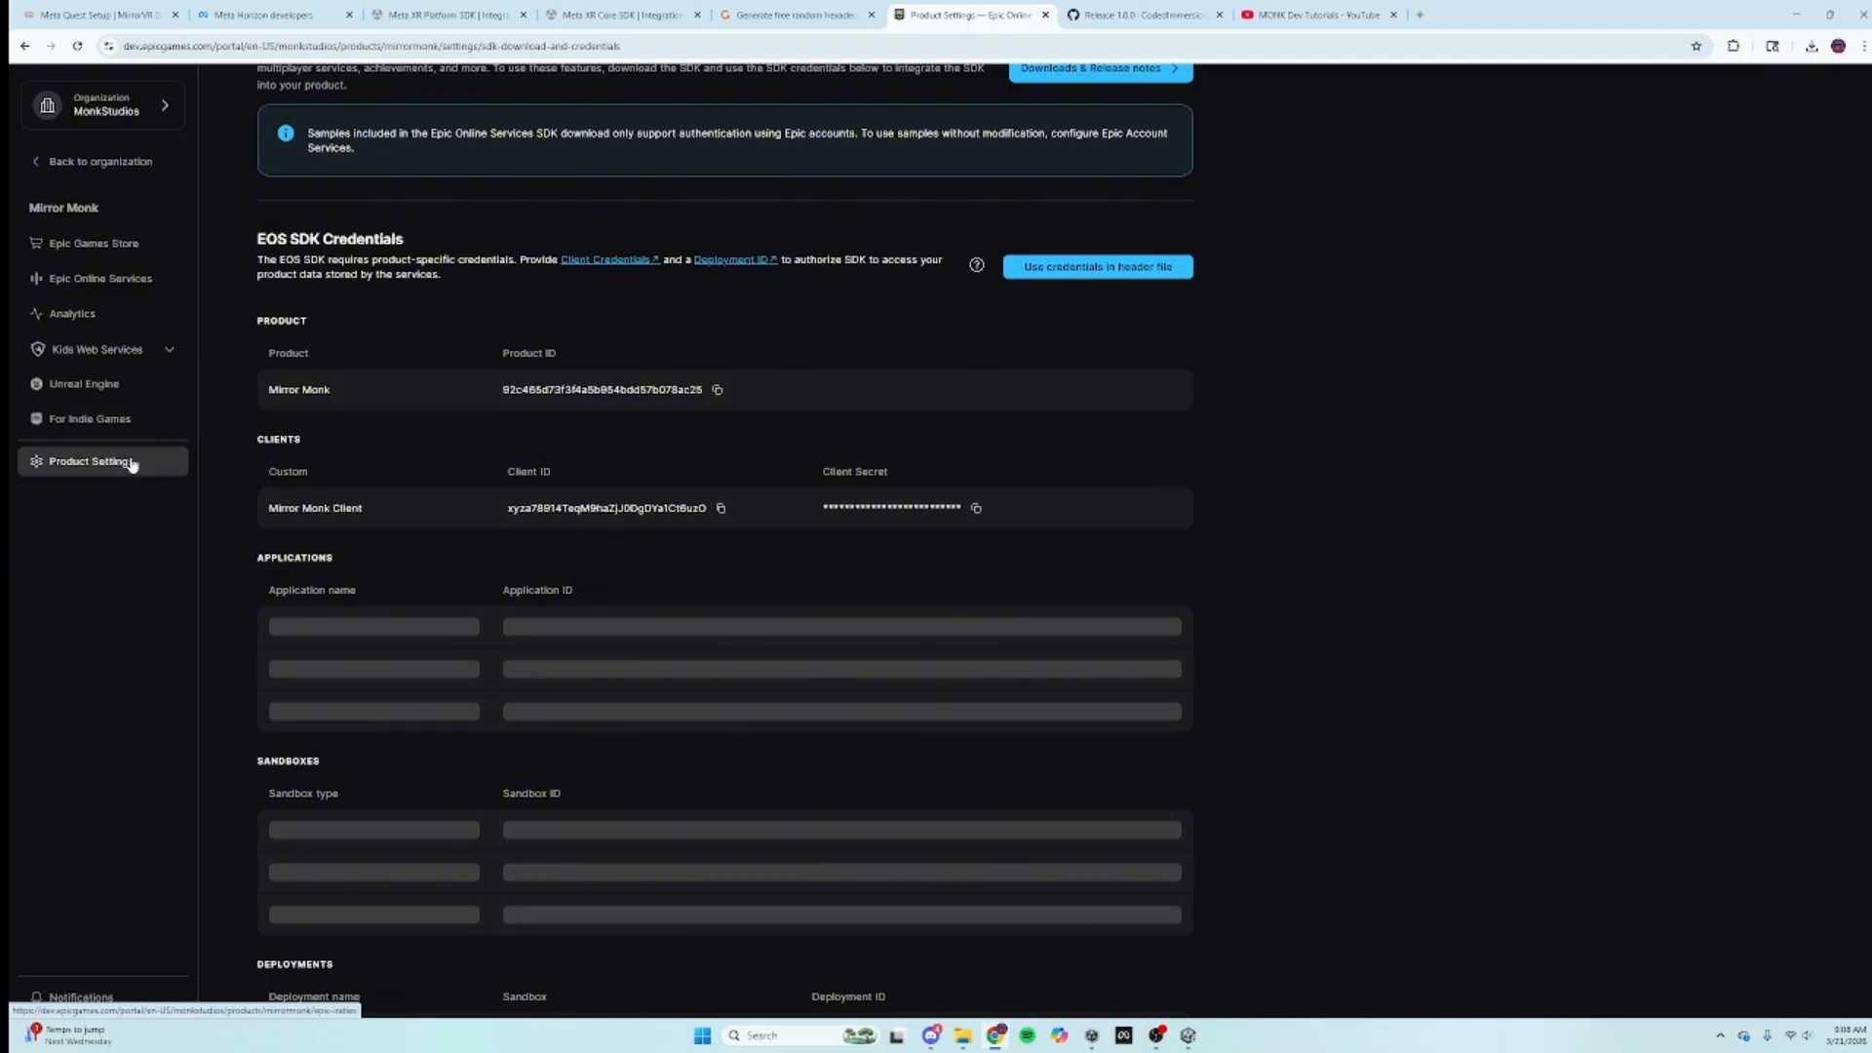
scroll(484, 487, up, 4)
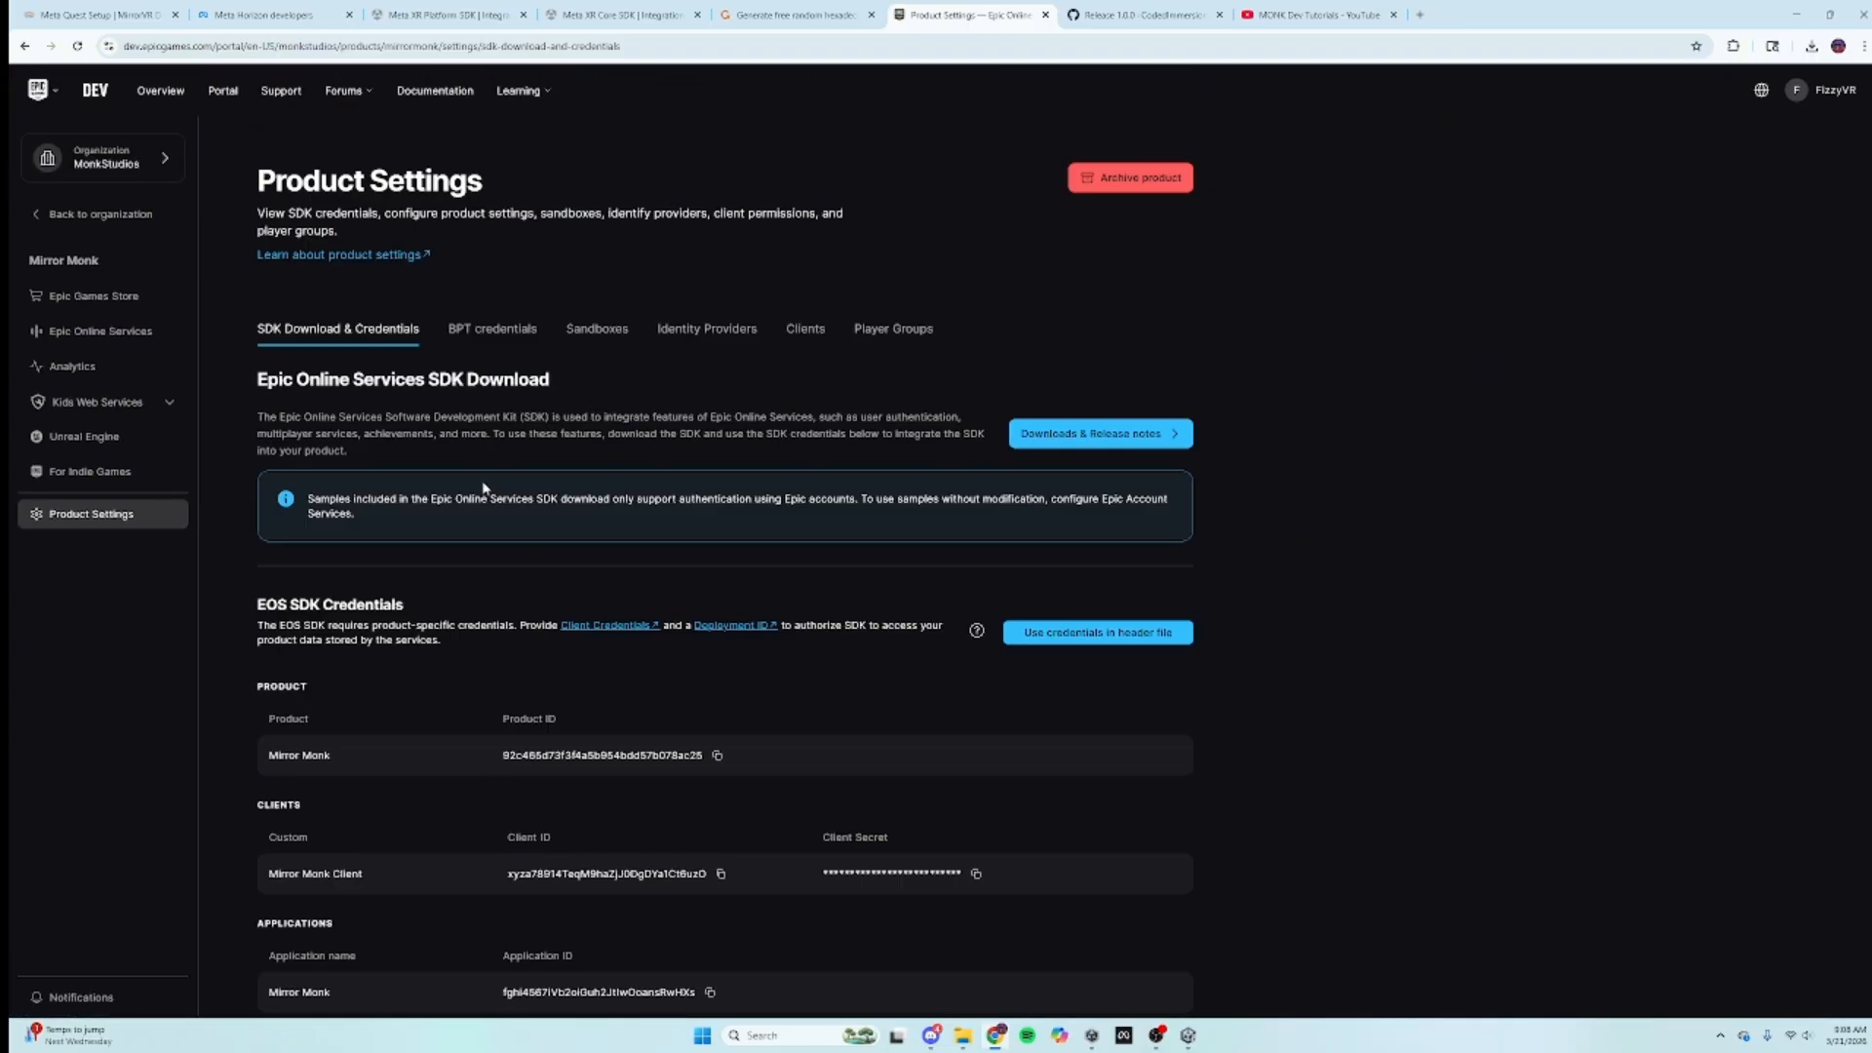
click(689, 332)
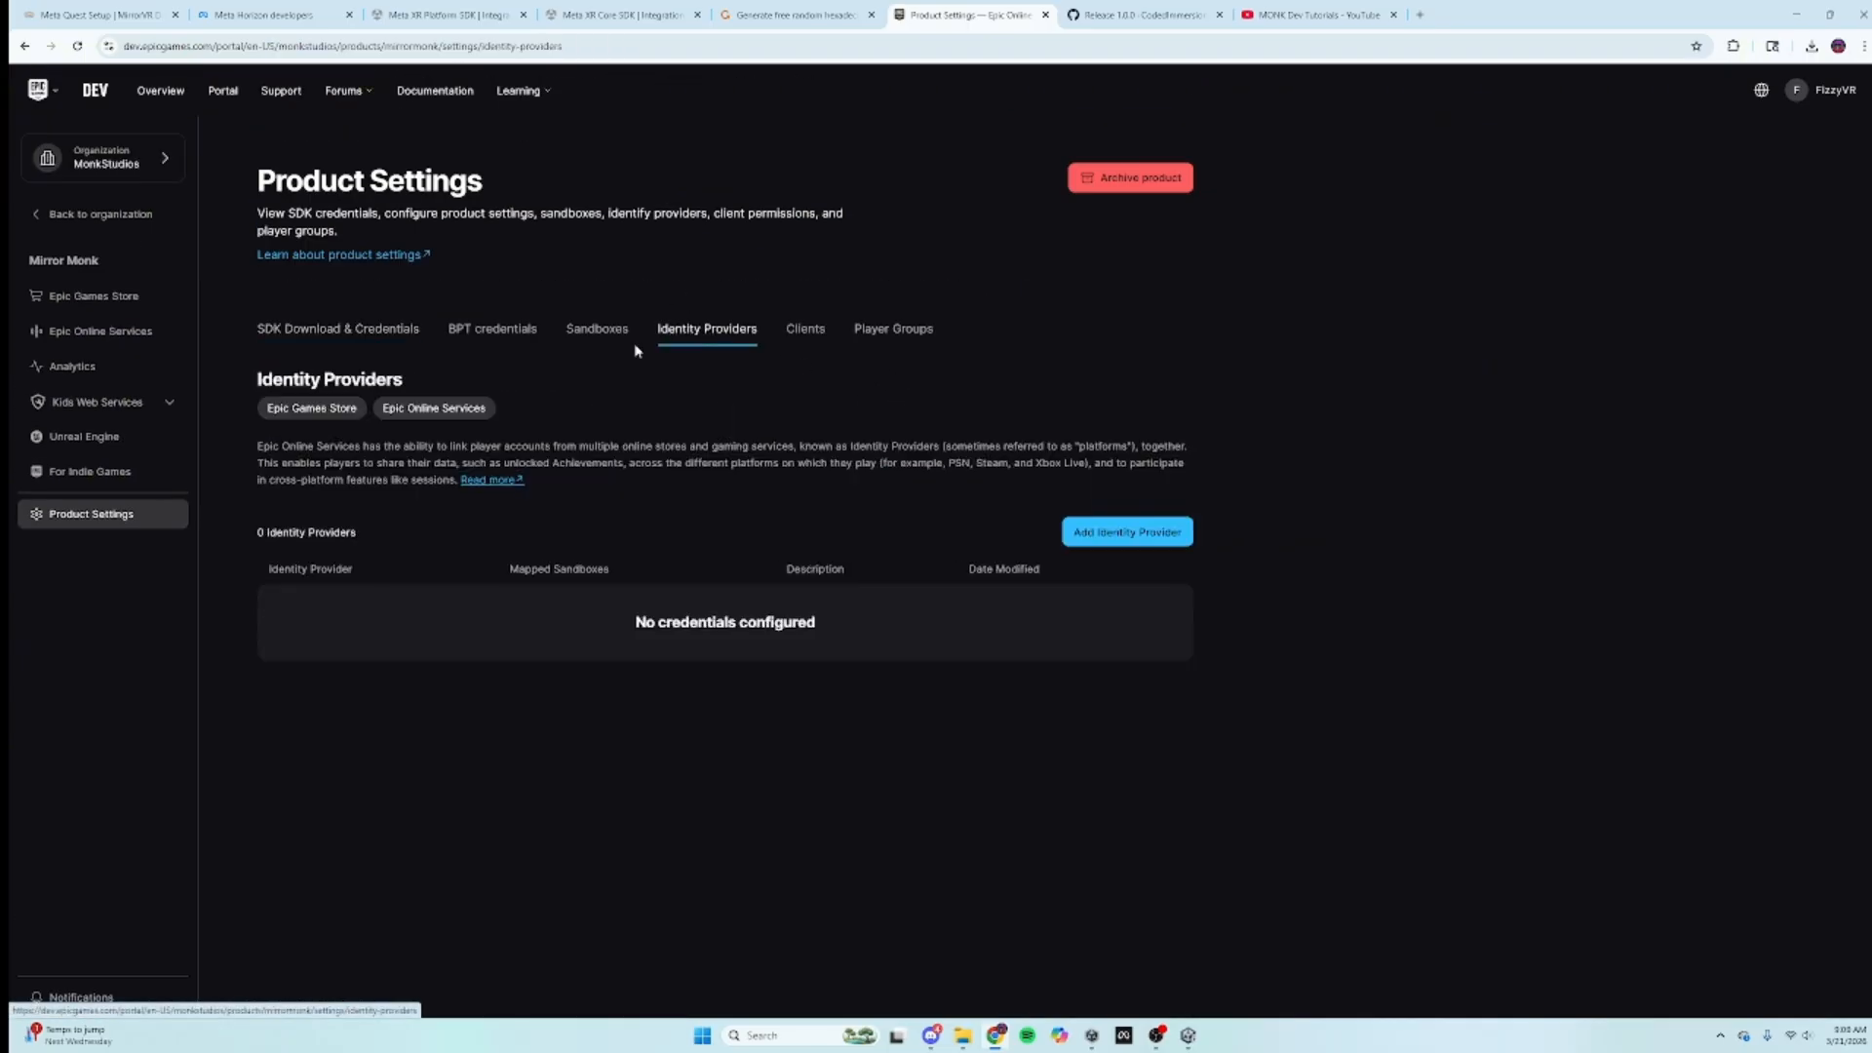
click(1108, 536)
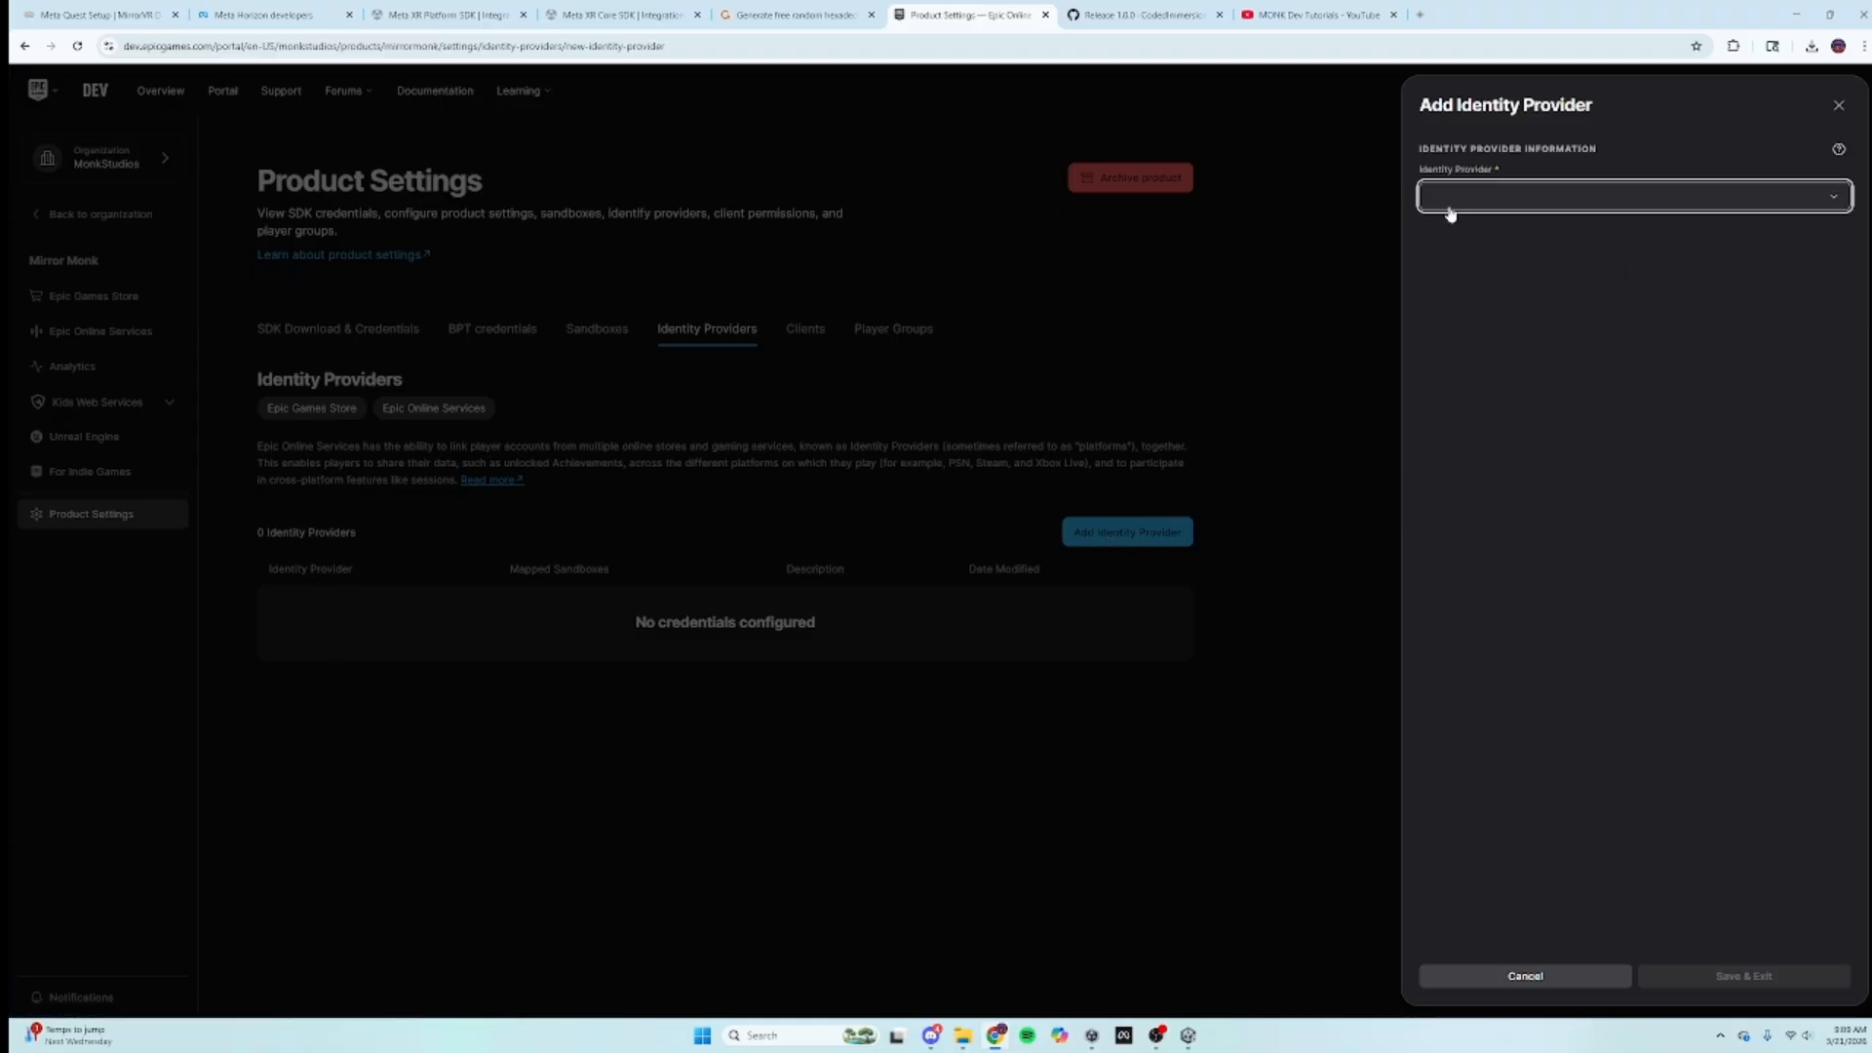
Step: Choose Oculus as the provider type, Quest as environment, and 'Mirror Monk' as description
click(1467, 198)
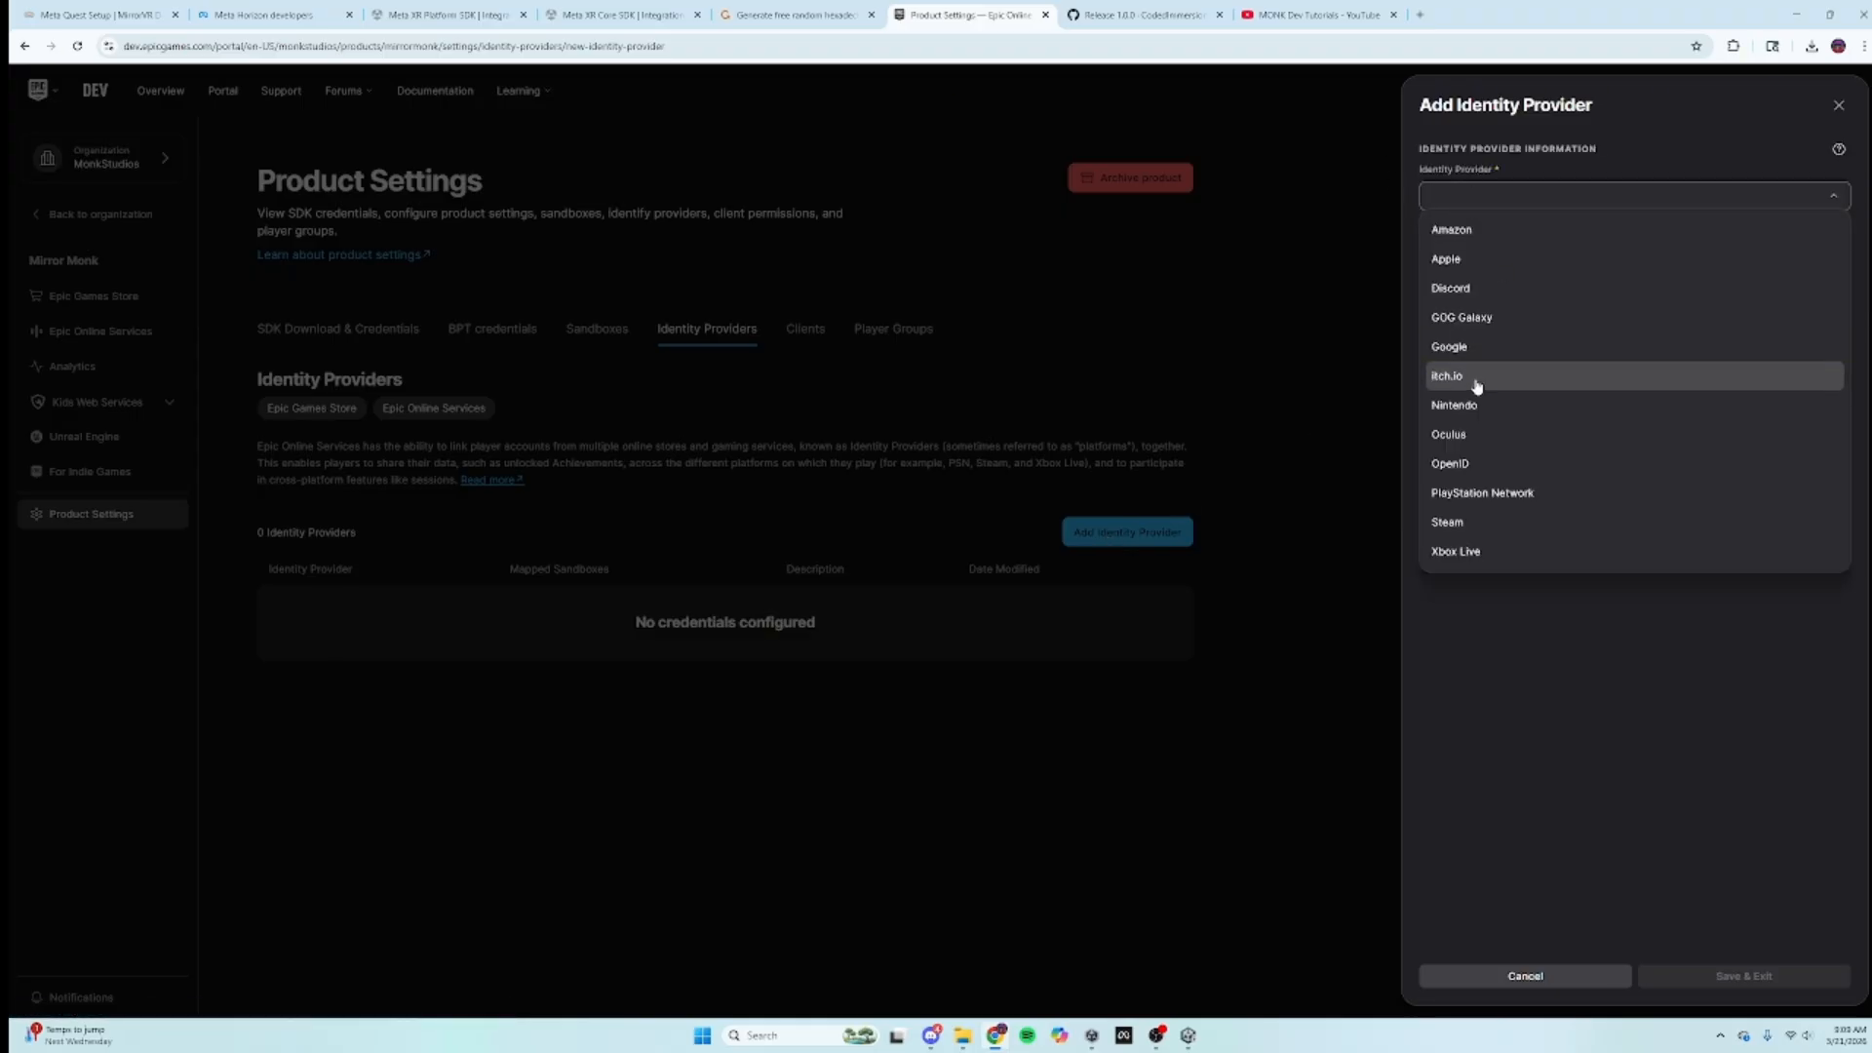
click(1467, 434)
click(1469, 255)
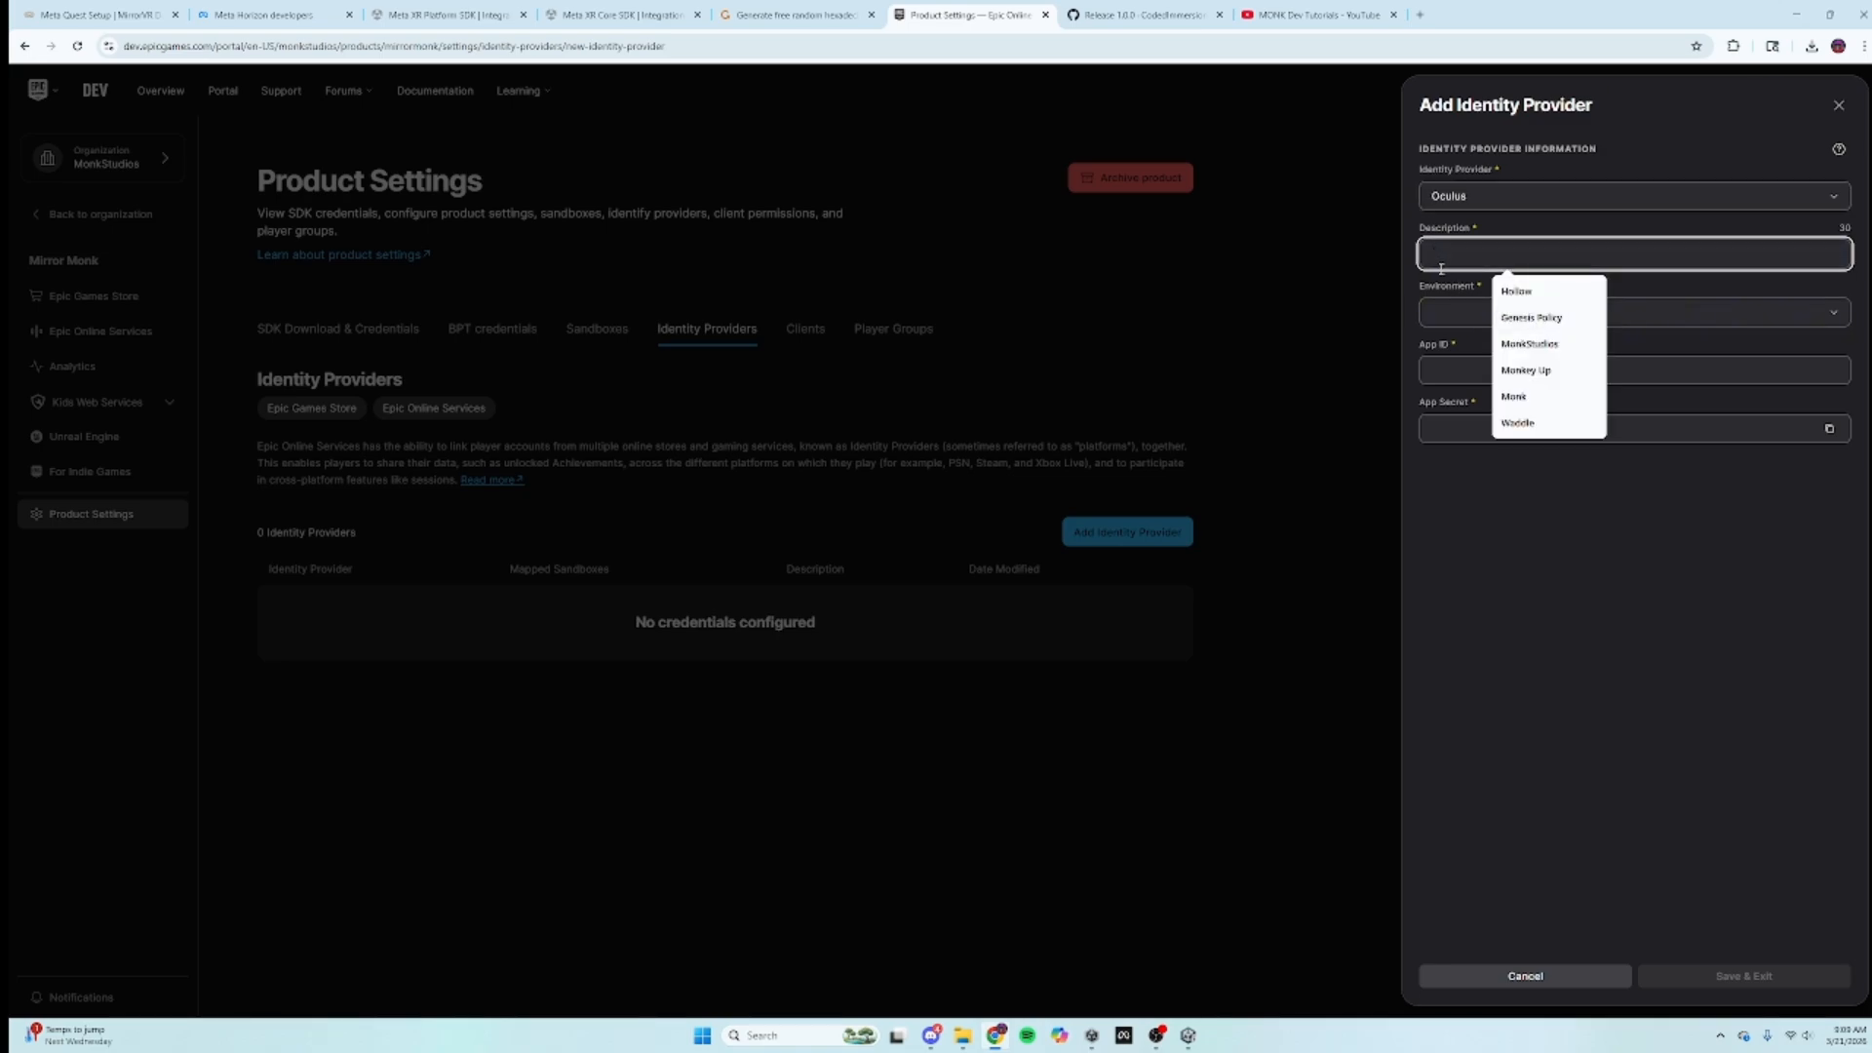
click(1463, 316)
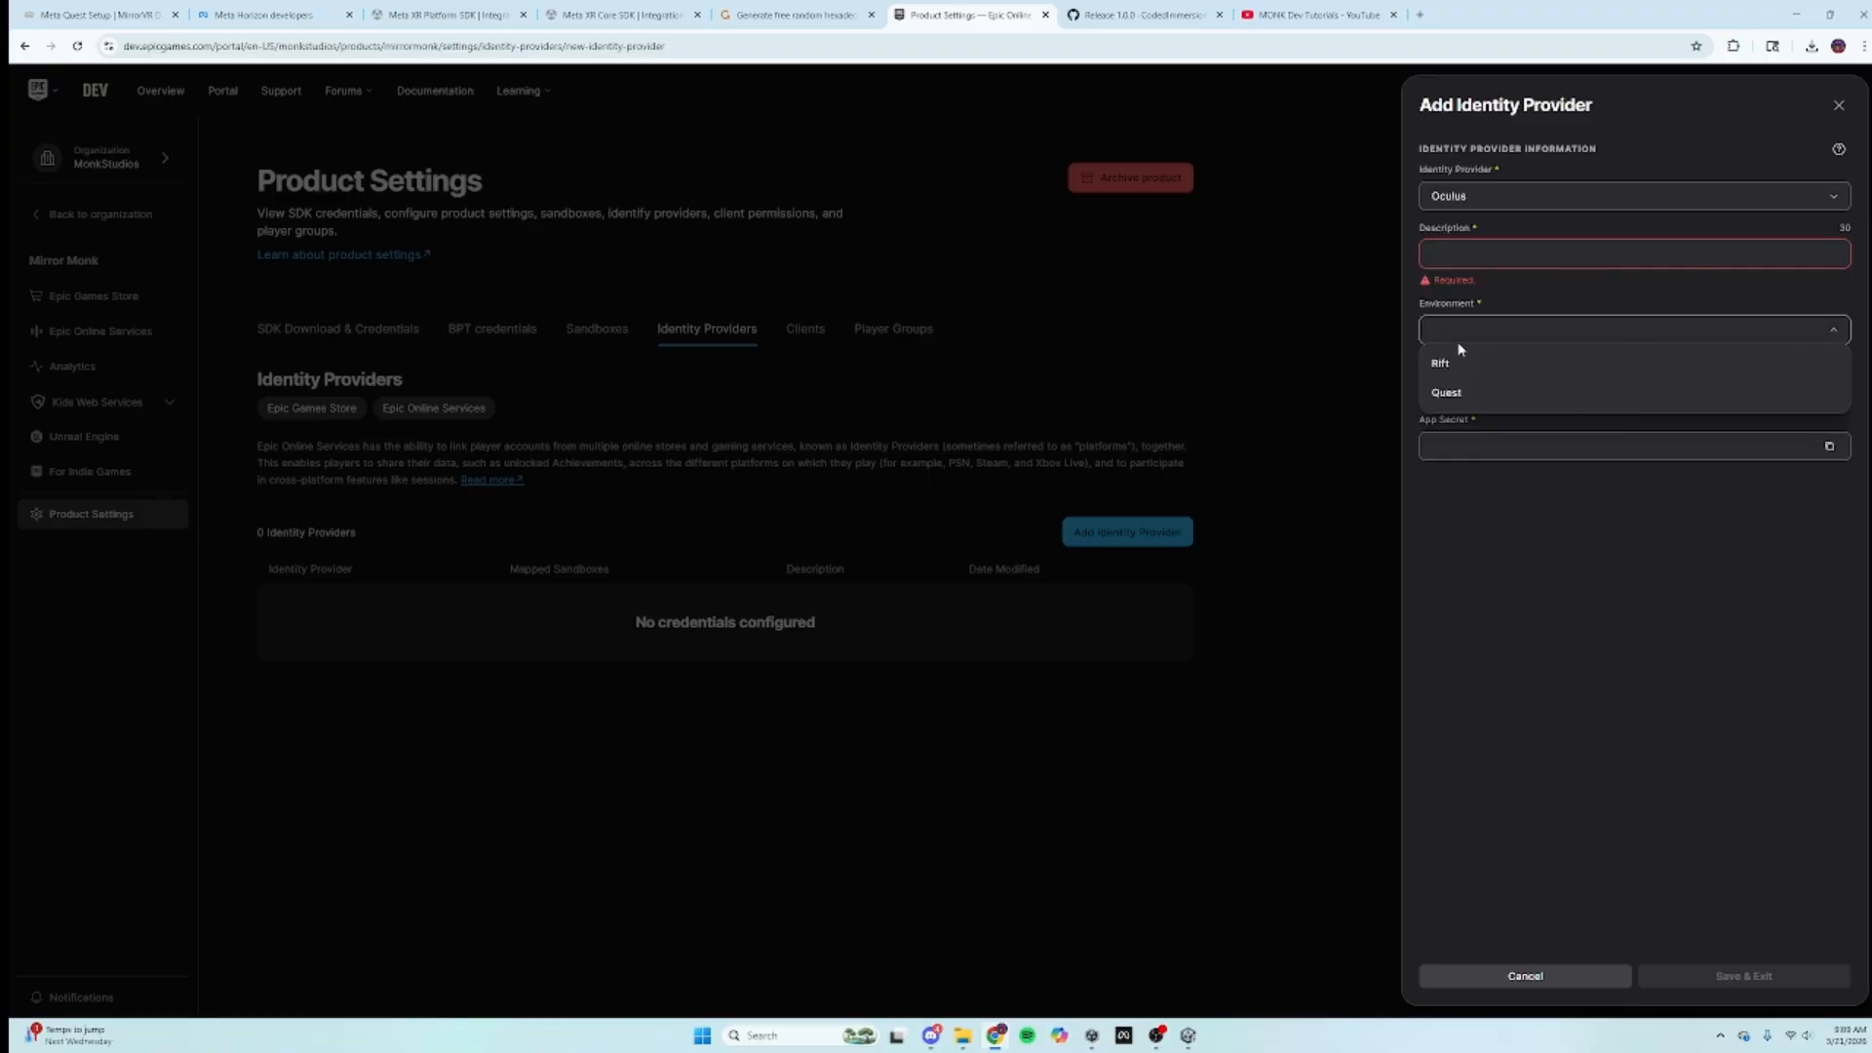
click(1458, 396)
click(1434, 255)
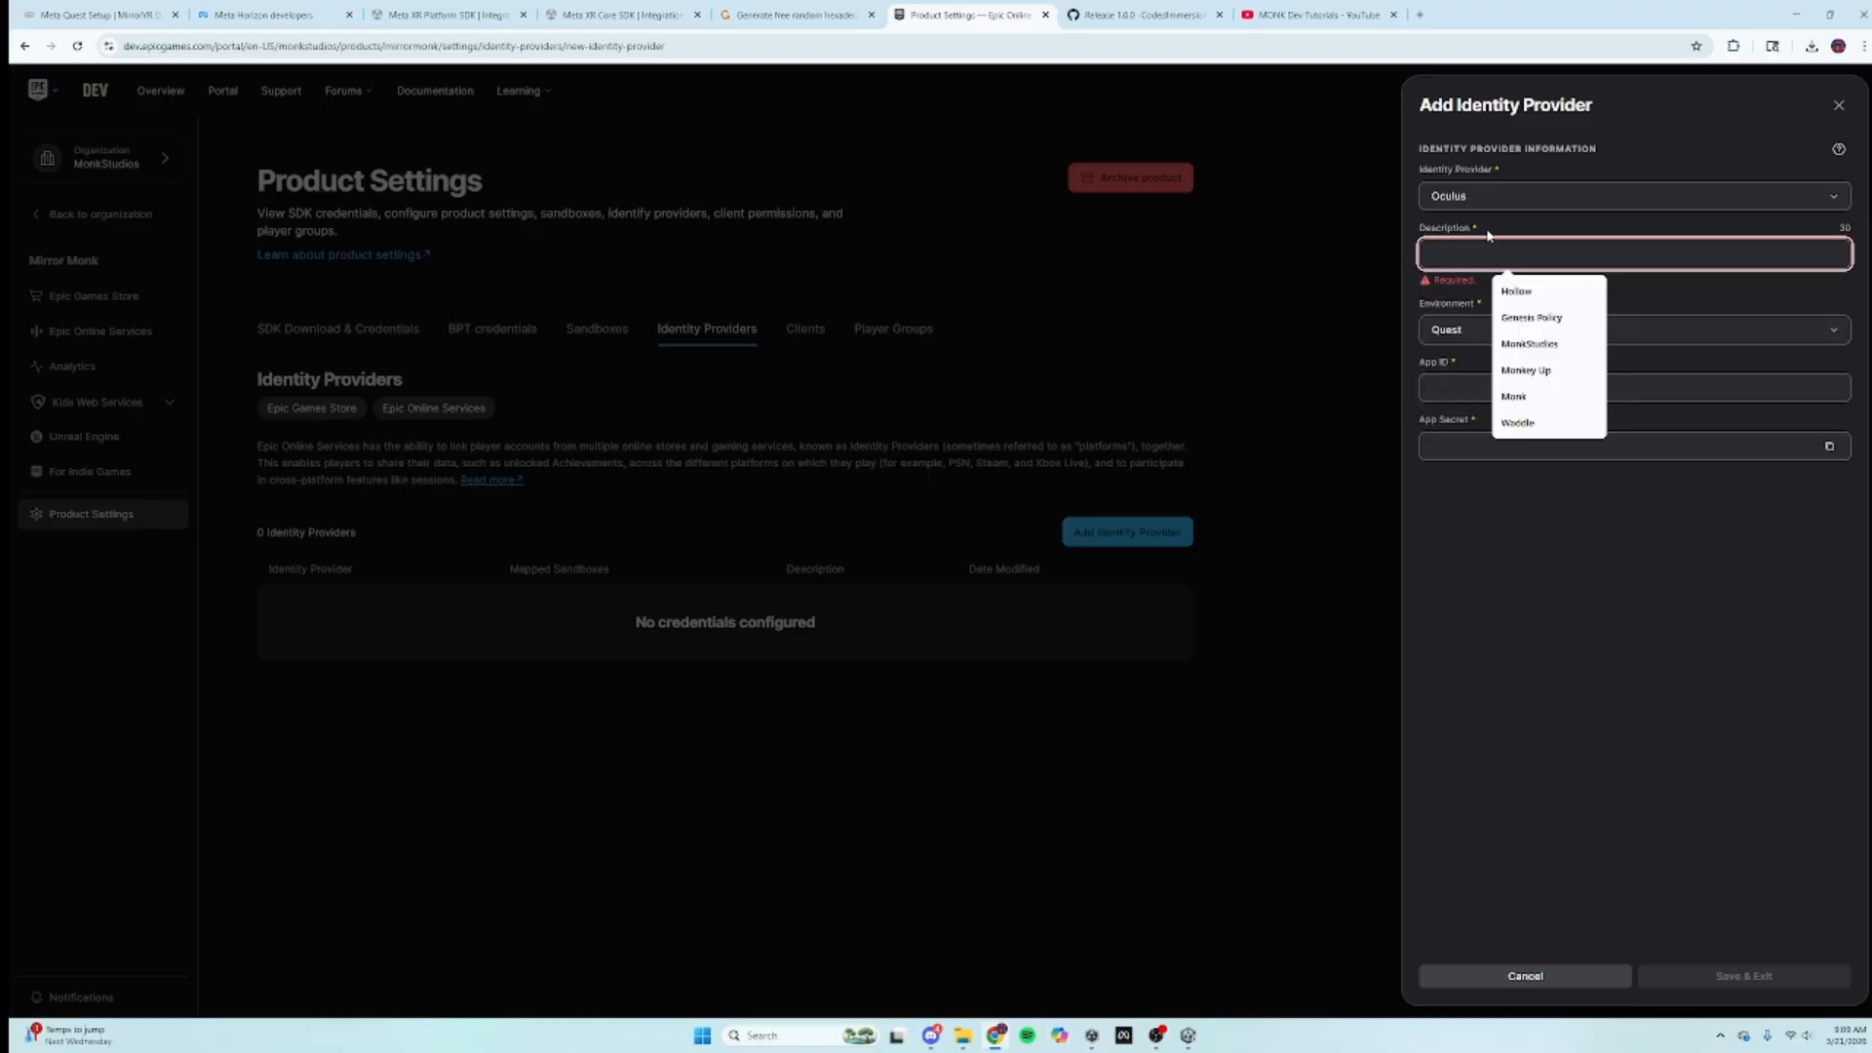
text(Mi)
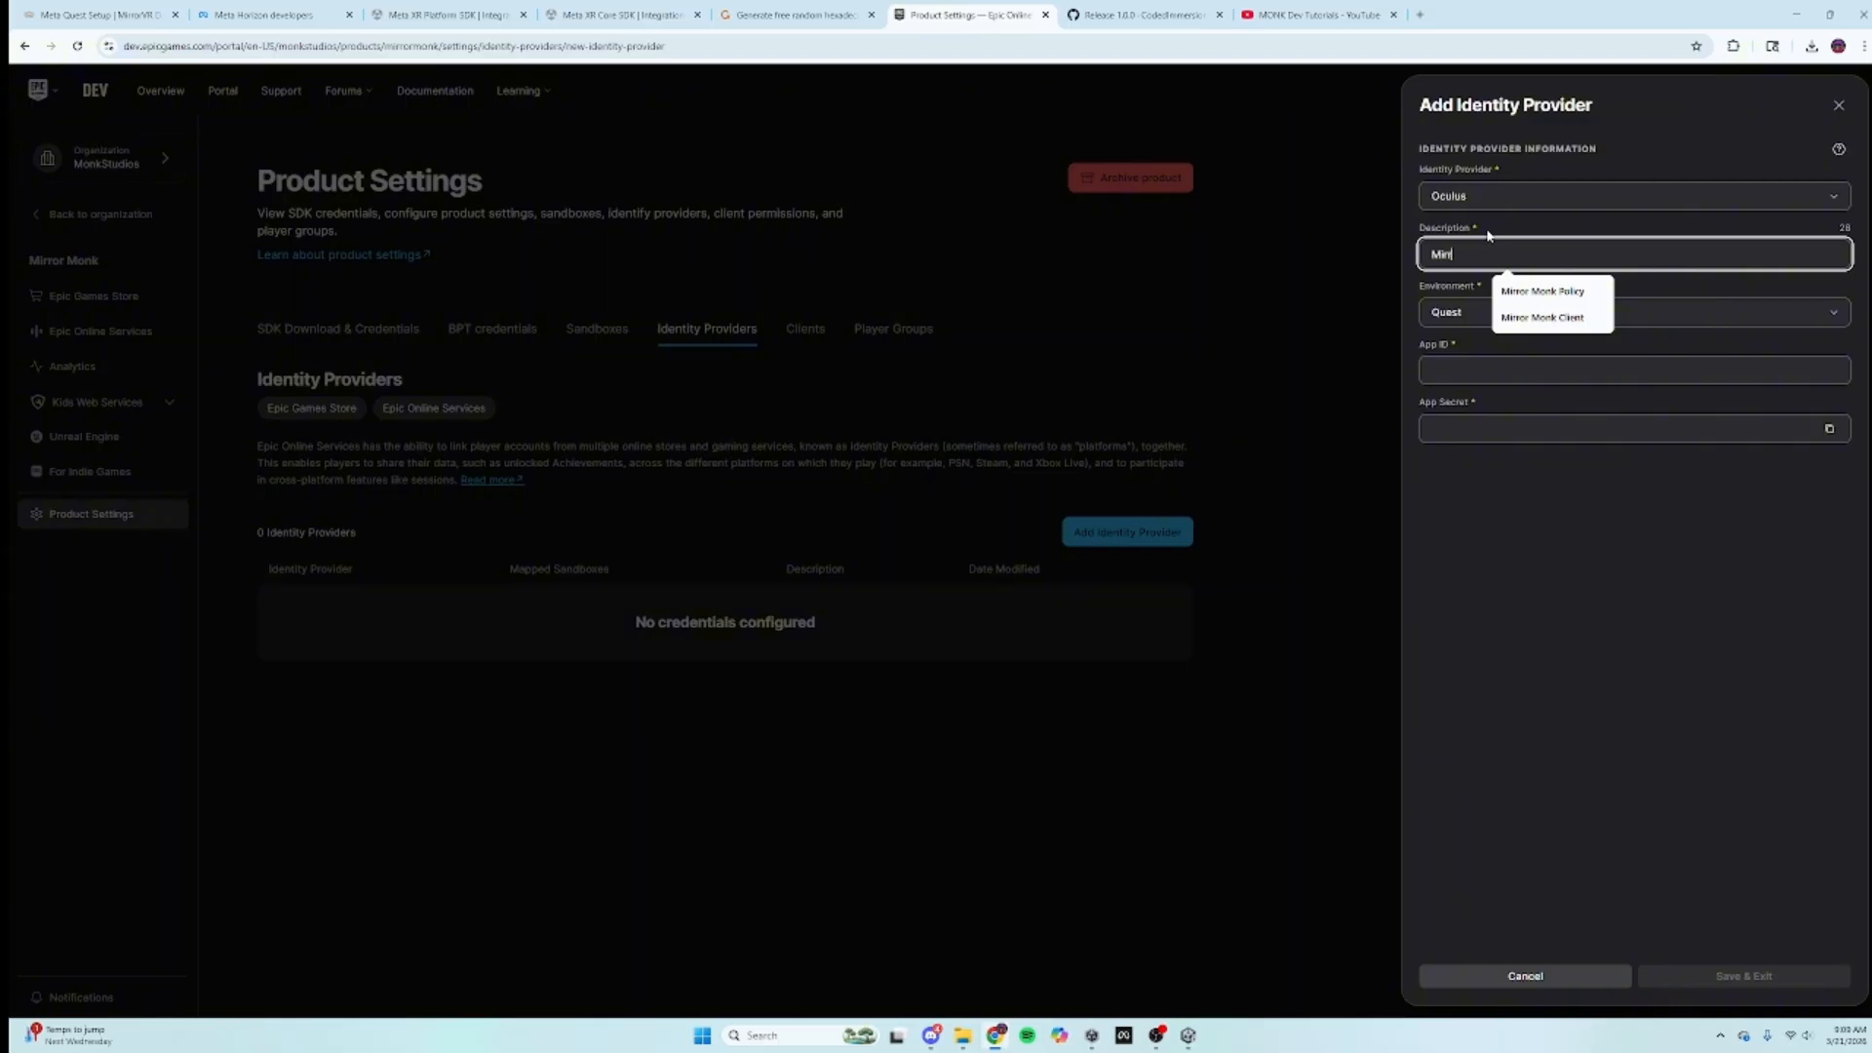
text(rror Monk Client)
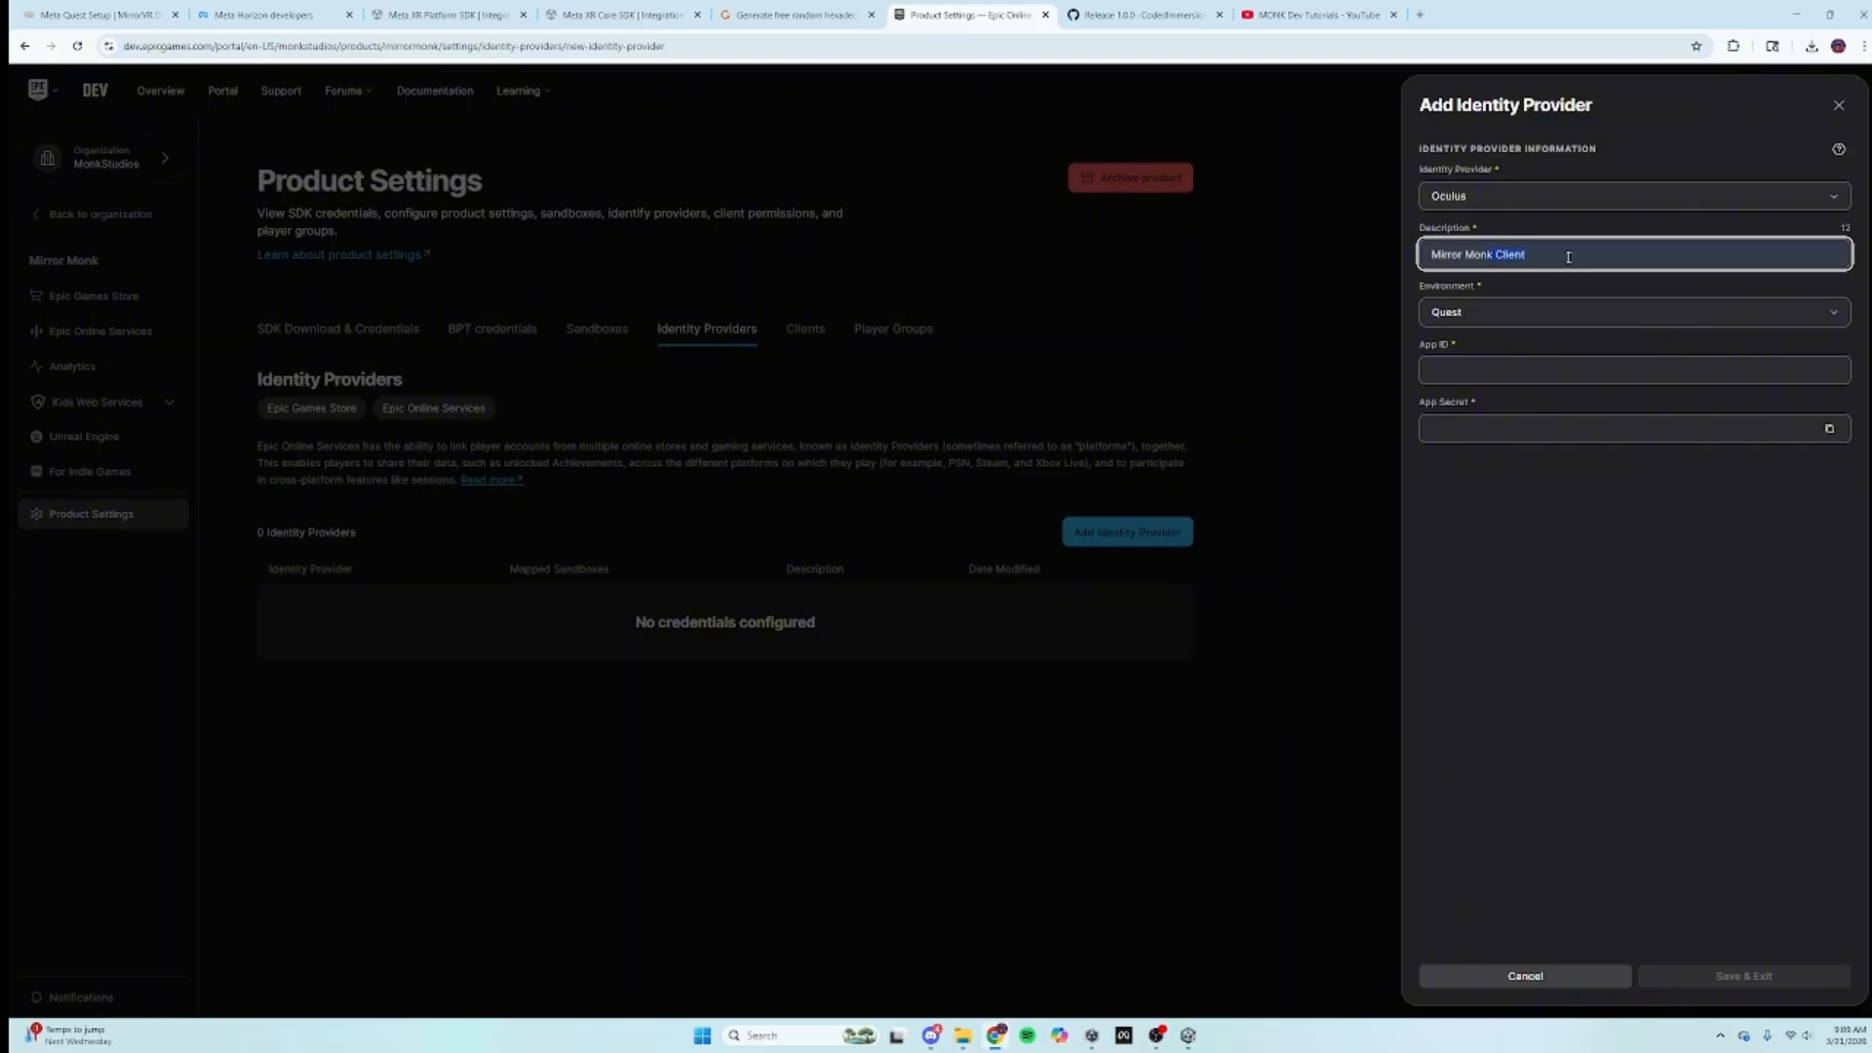
key(BackSpace)
key(BackSpace)
key(BackSpace)
key(BackSpace)
key(BackSpace)
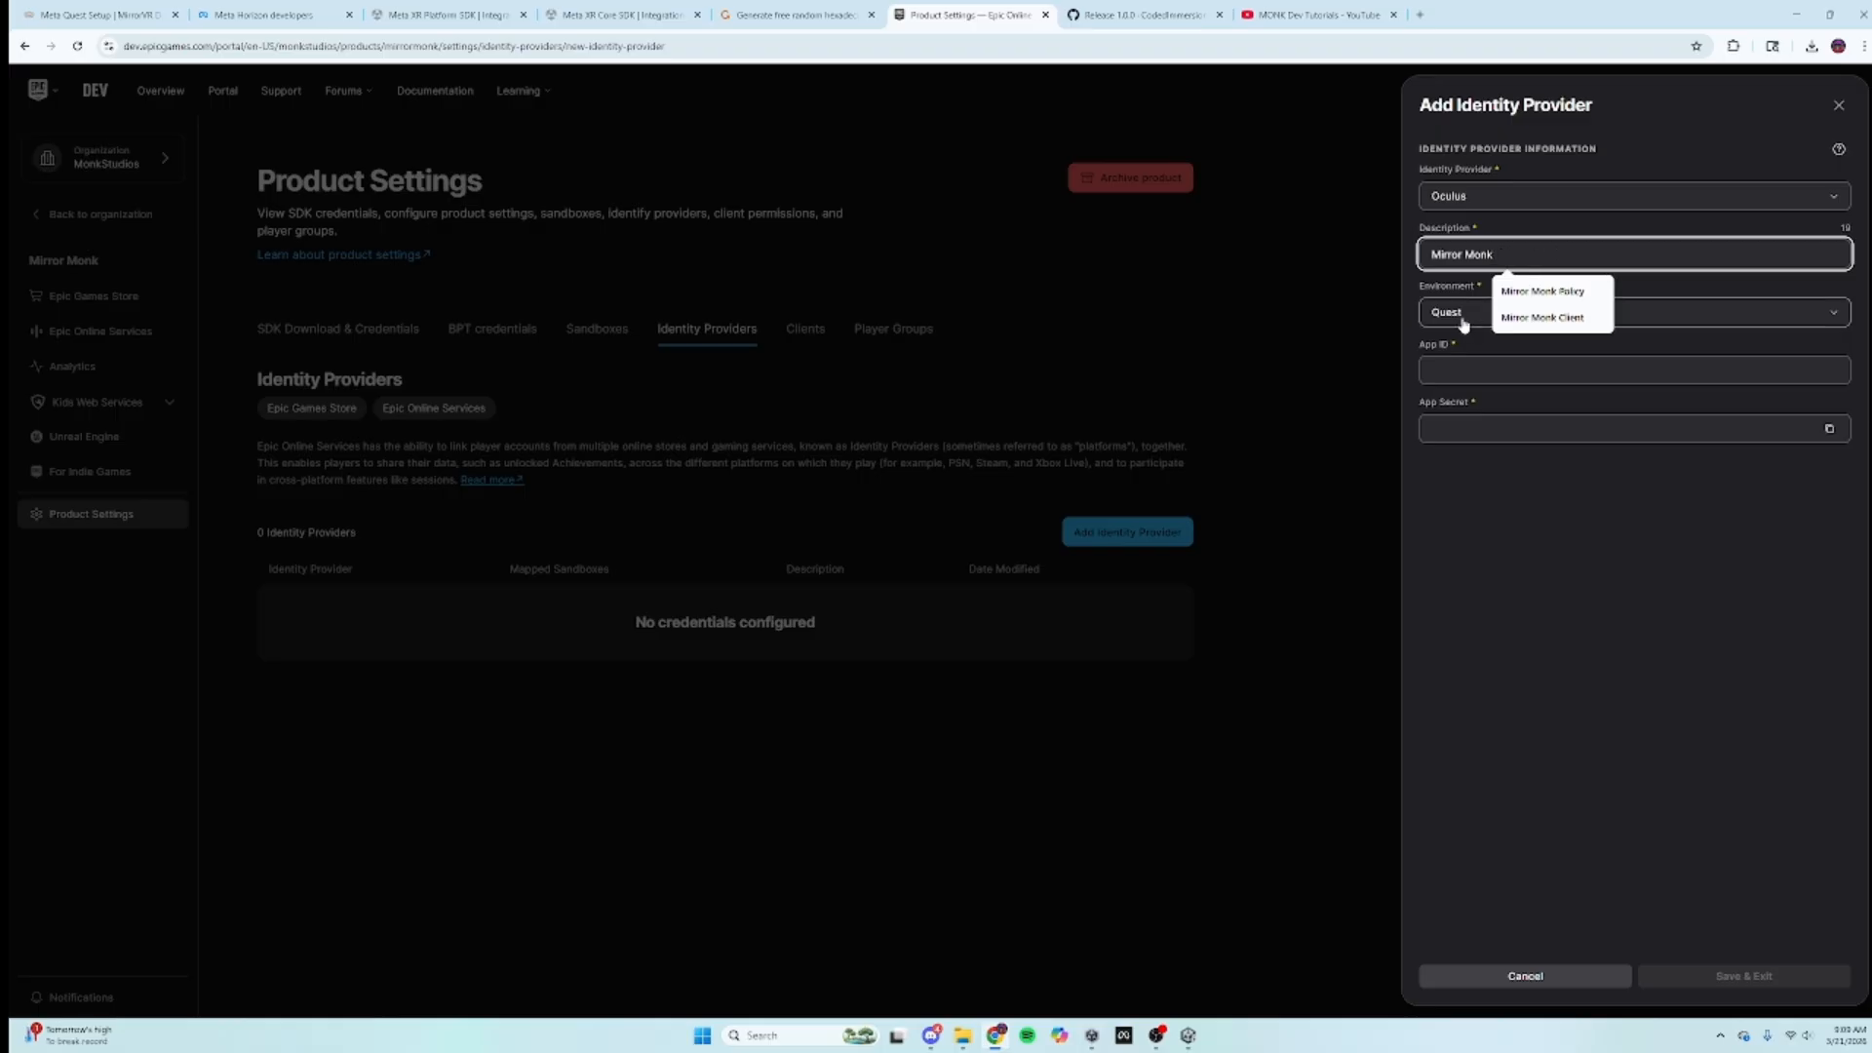
click(1477, 524)
click(1491, 370)
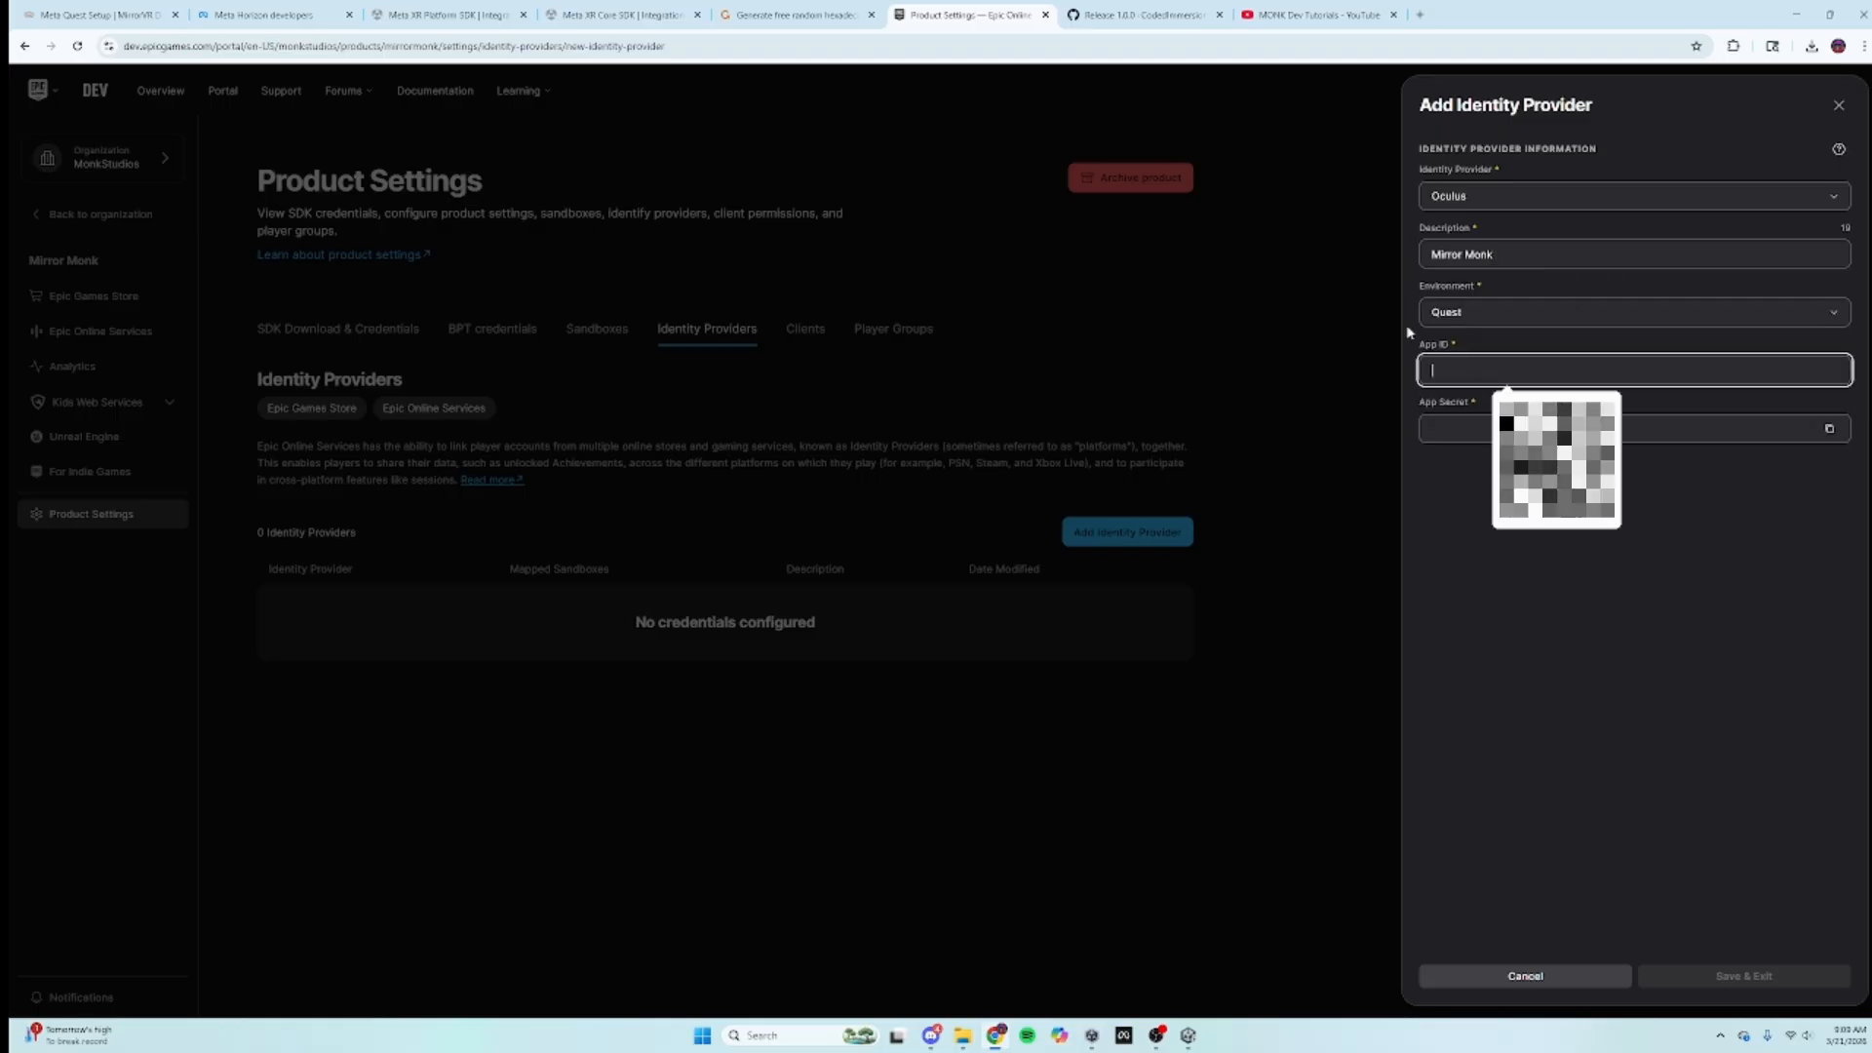
Step: Copy the App ID from the Meta app's API page into the Oculus provider form
click(55, 7)
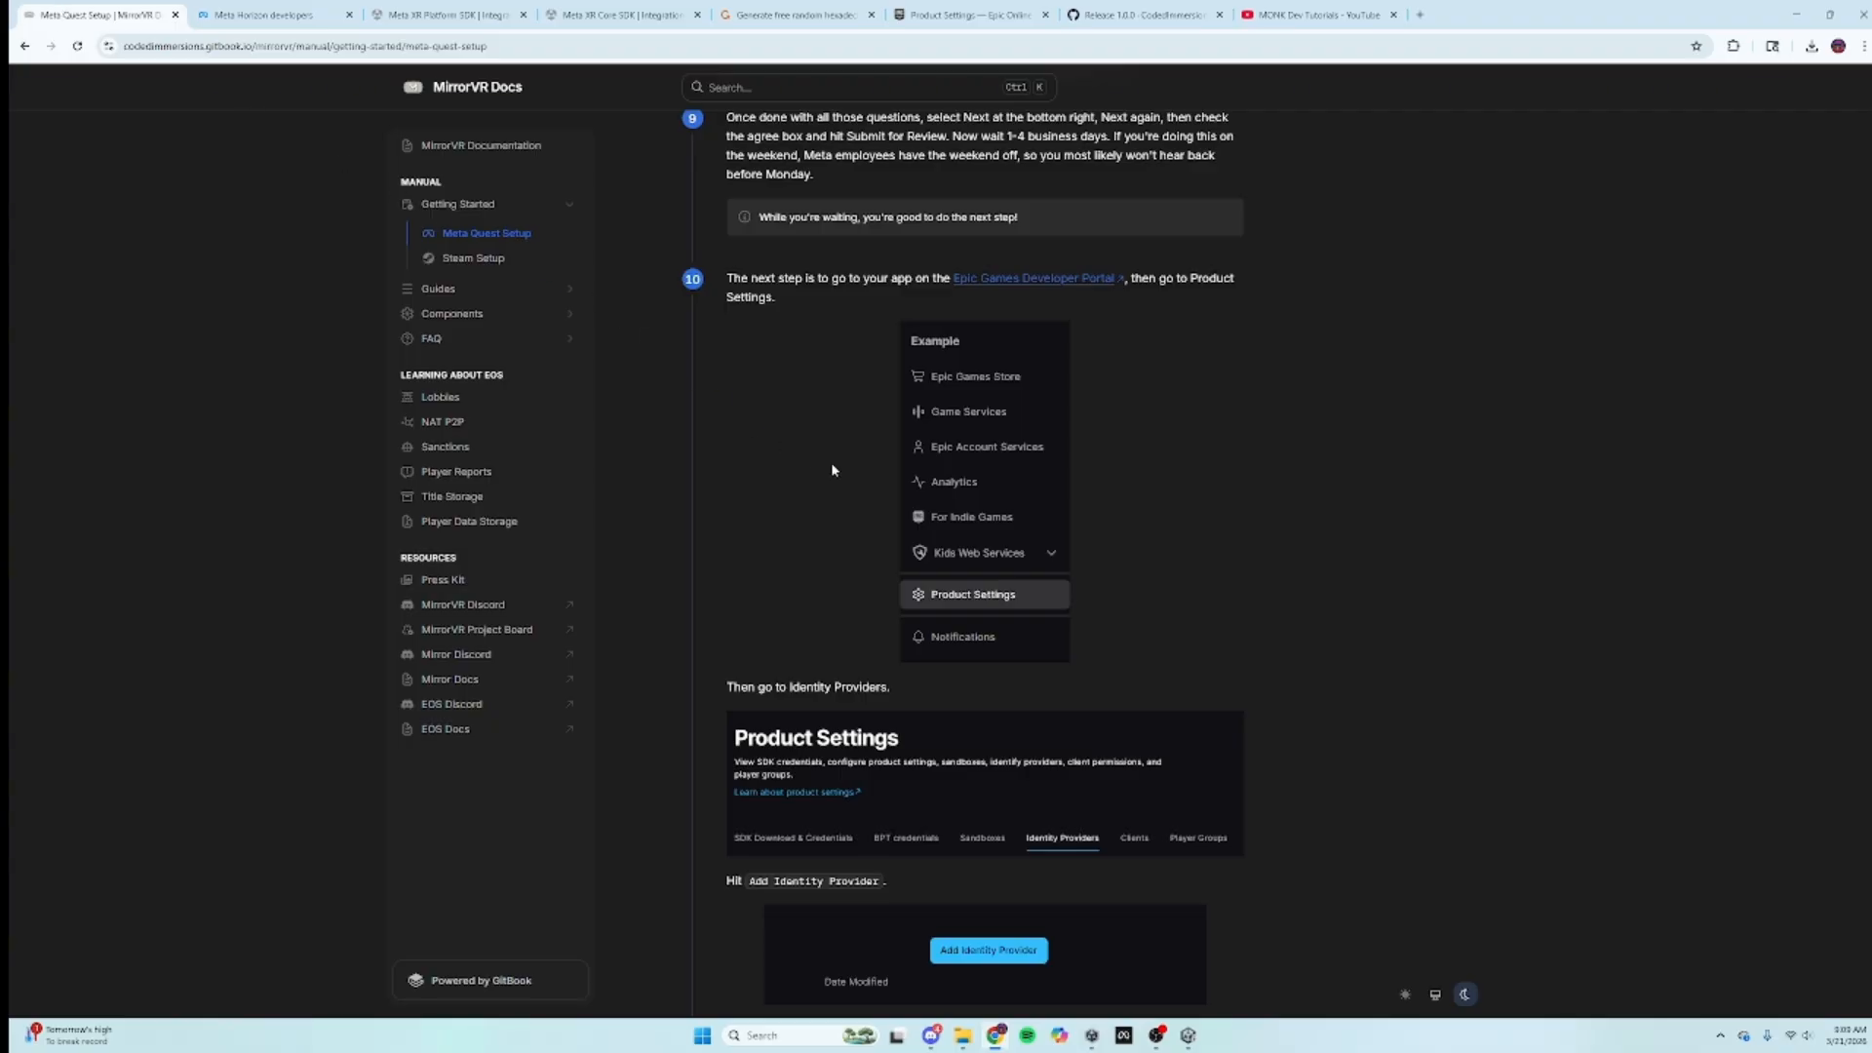
click(261, 14)
click(143, 234)
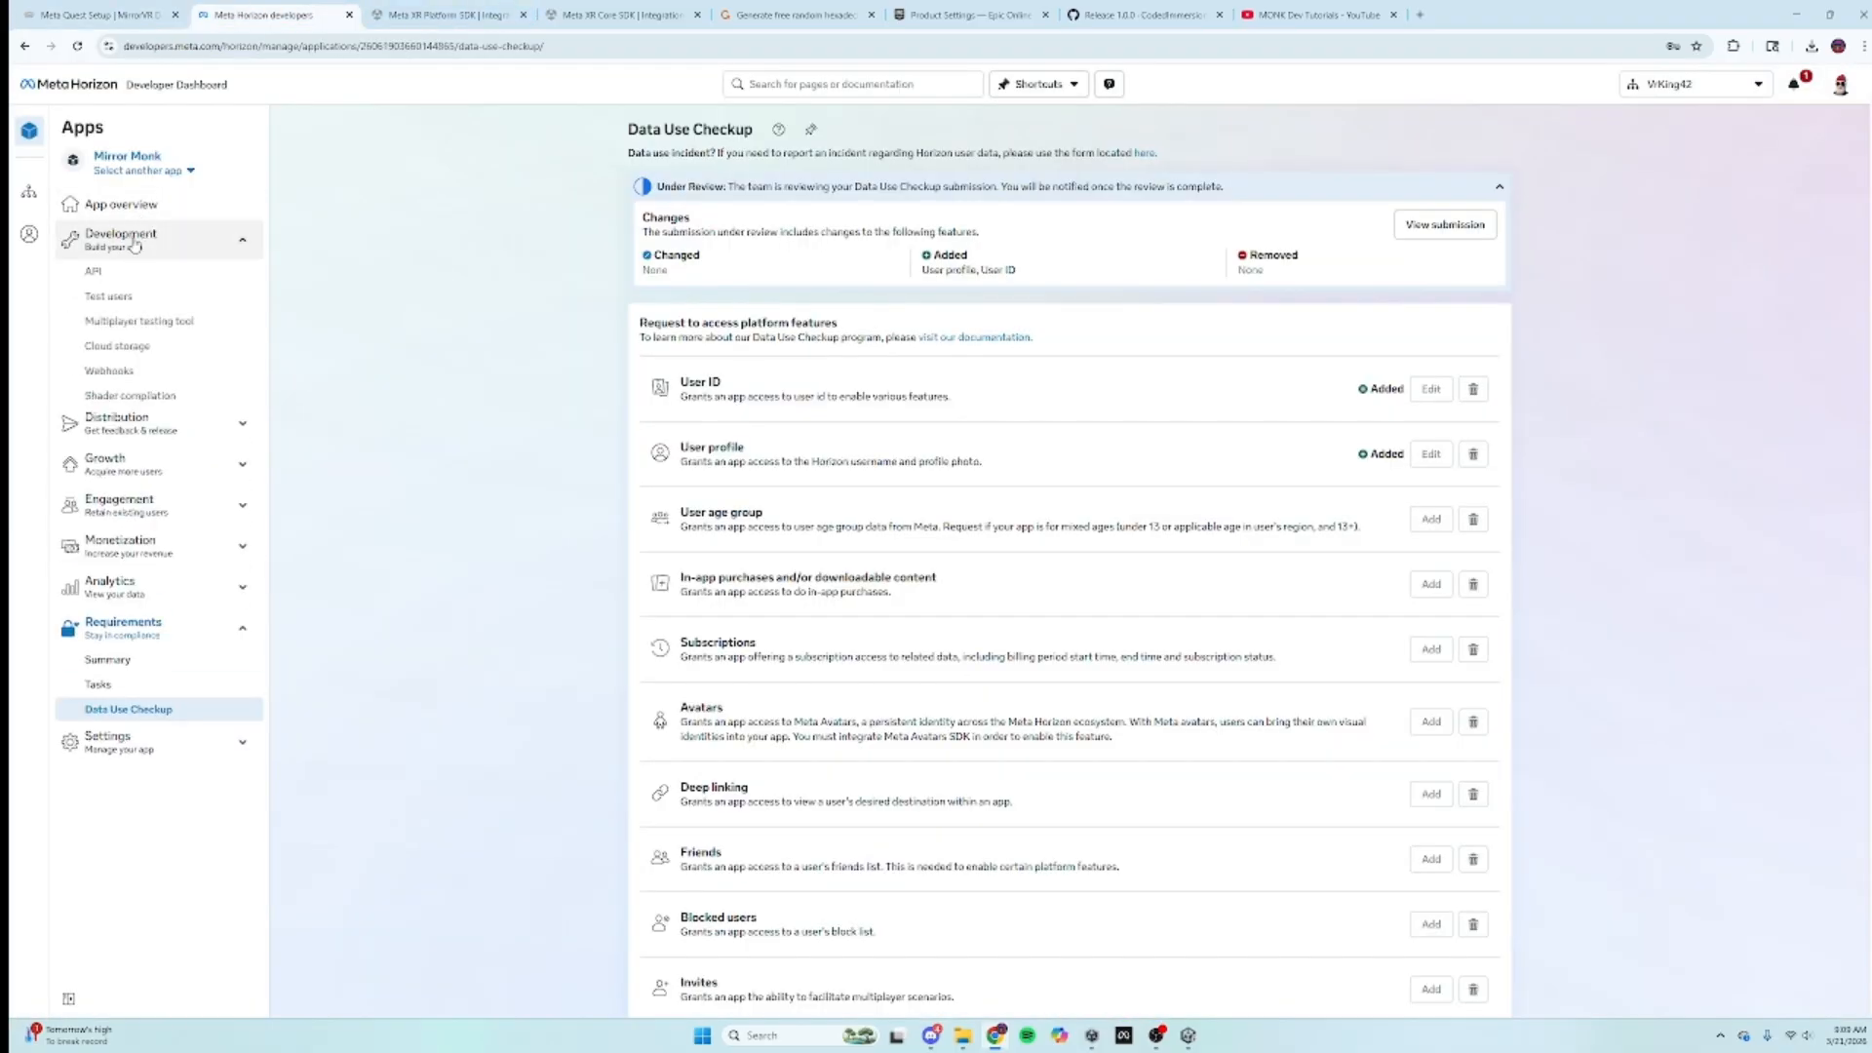
click(97, 271)
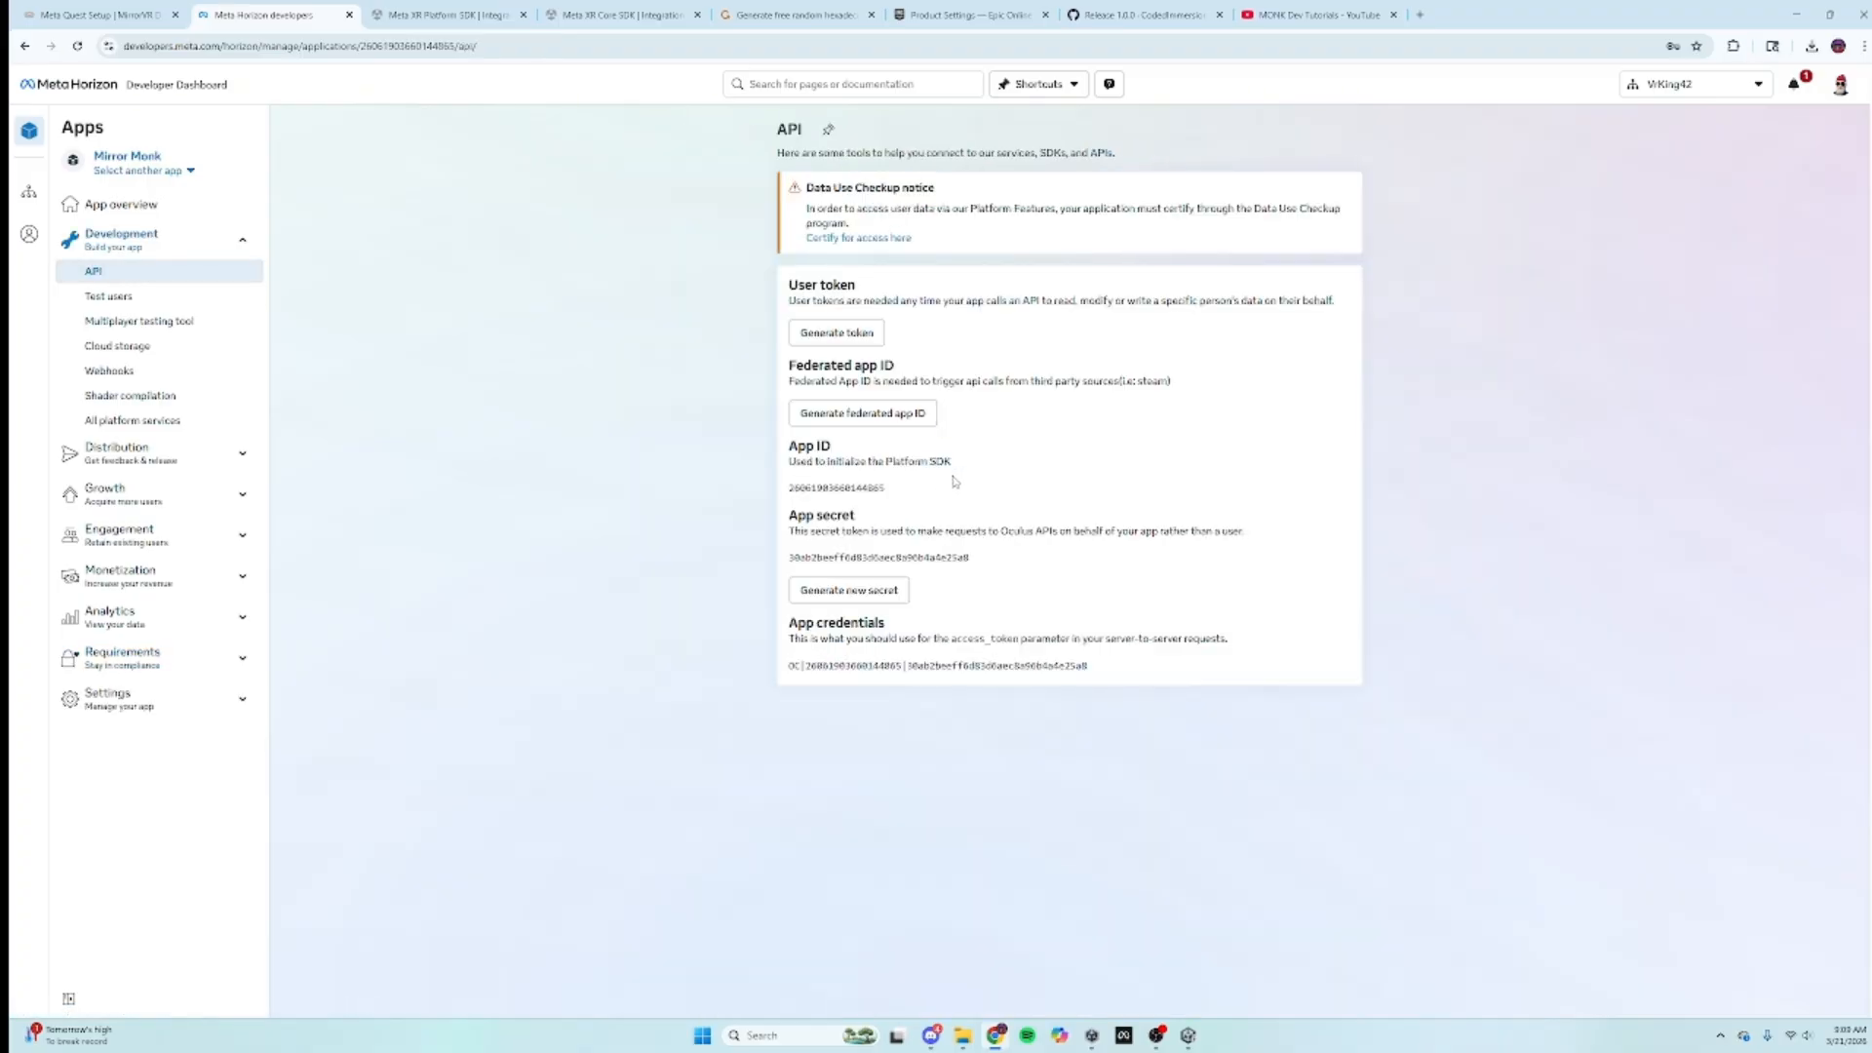
drag(889, 492, 779, 487)
key(ctrl+c)
click(449, 15)
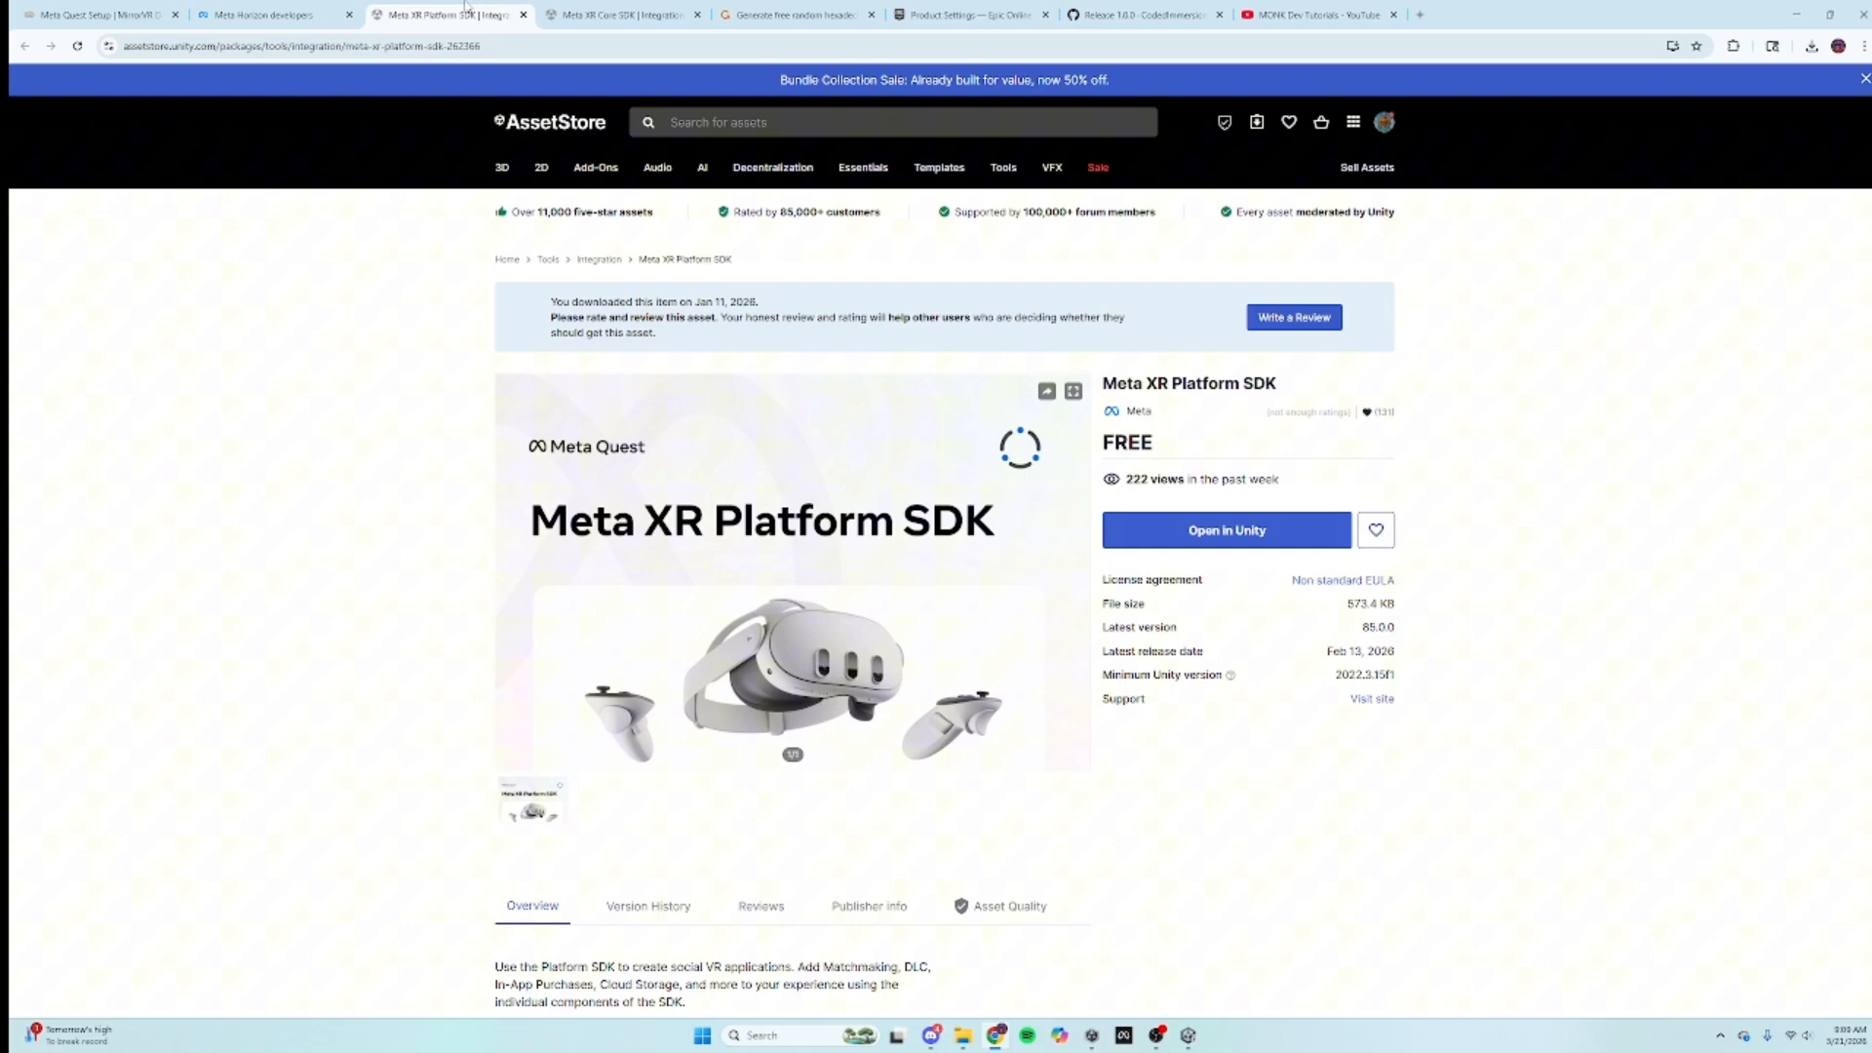
click(13, 10)
click(960, 9)
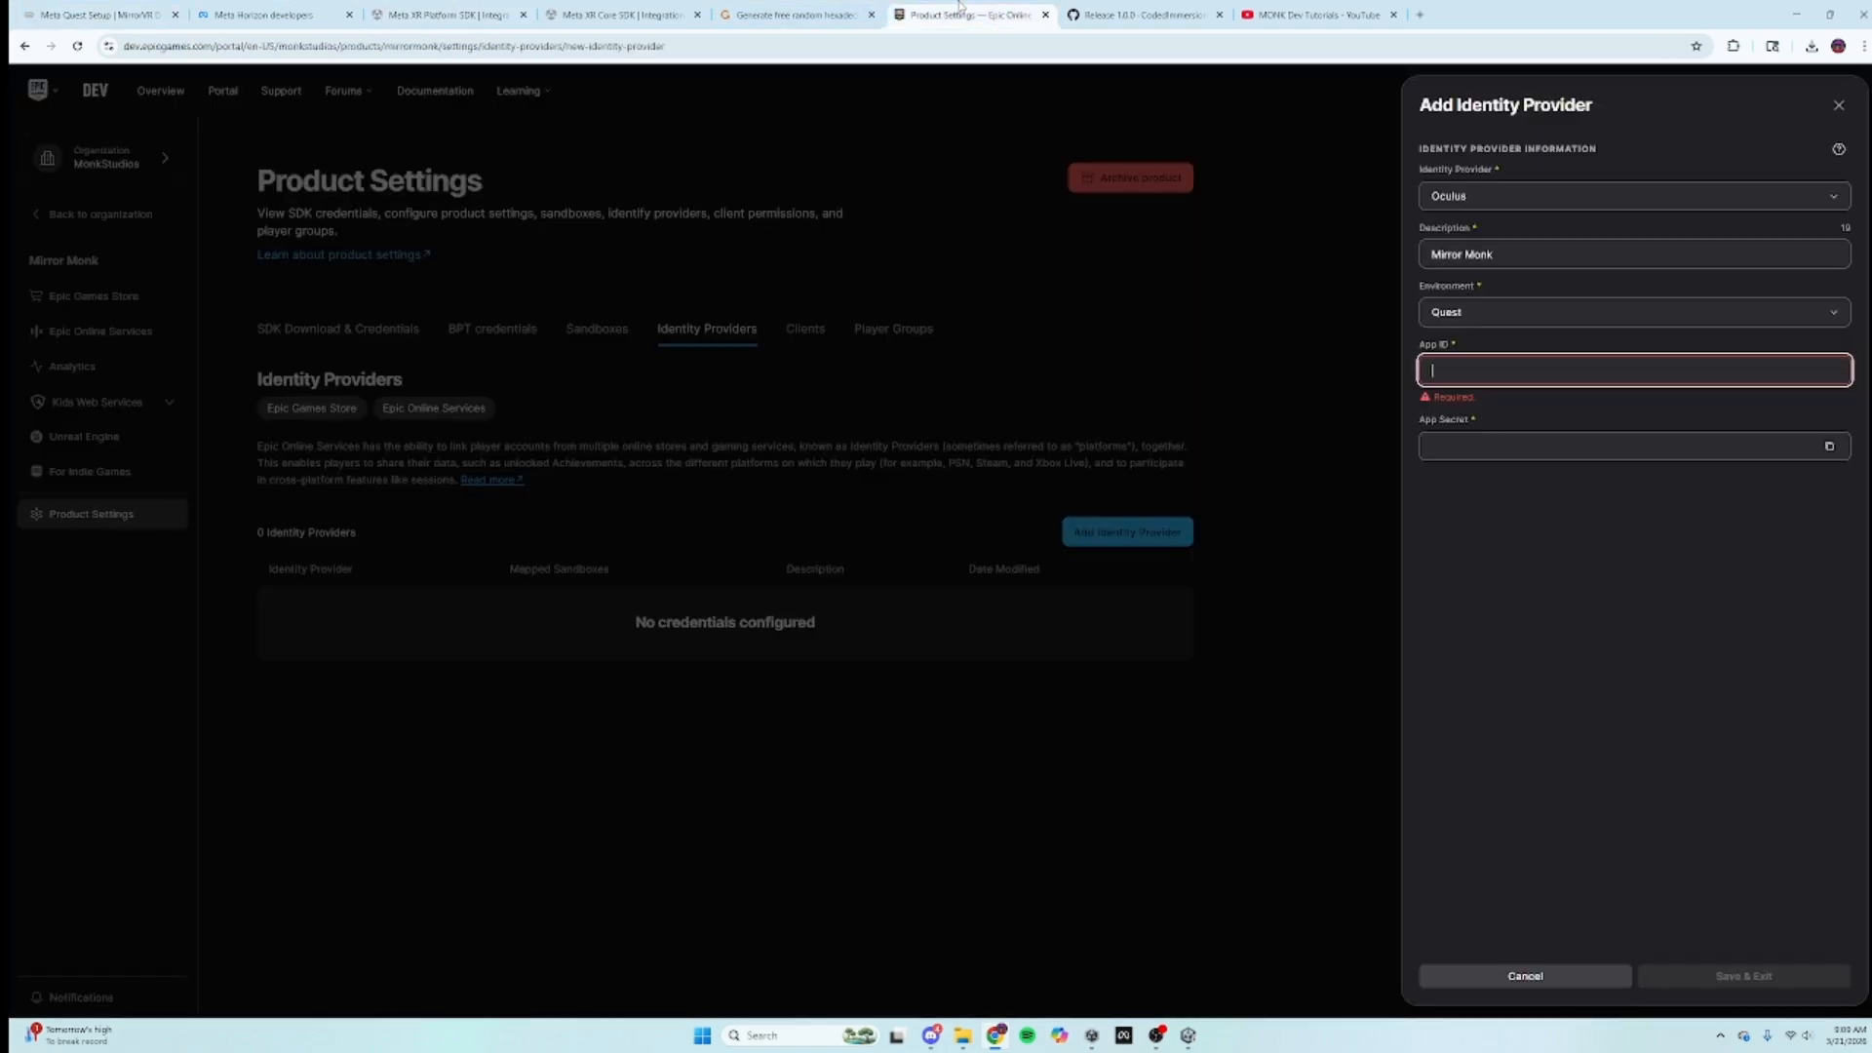
key(ctrl+v)
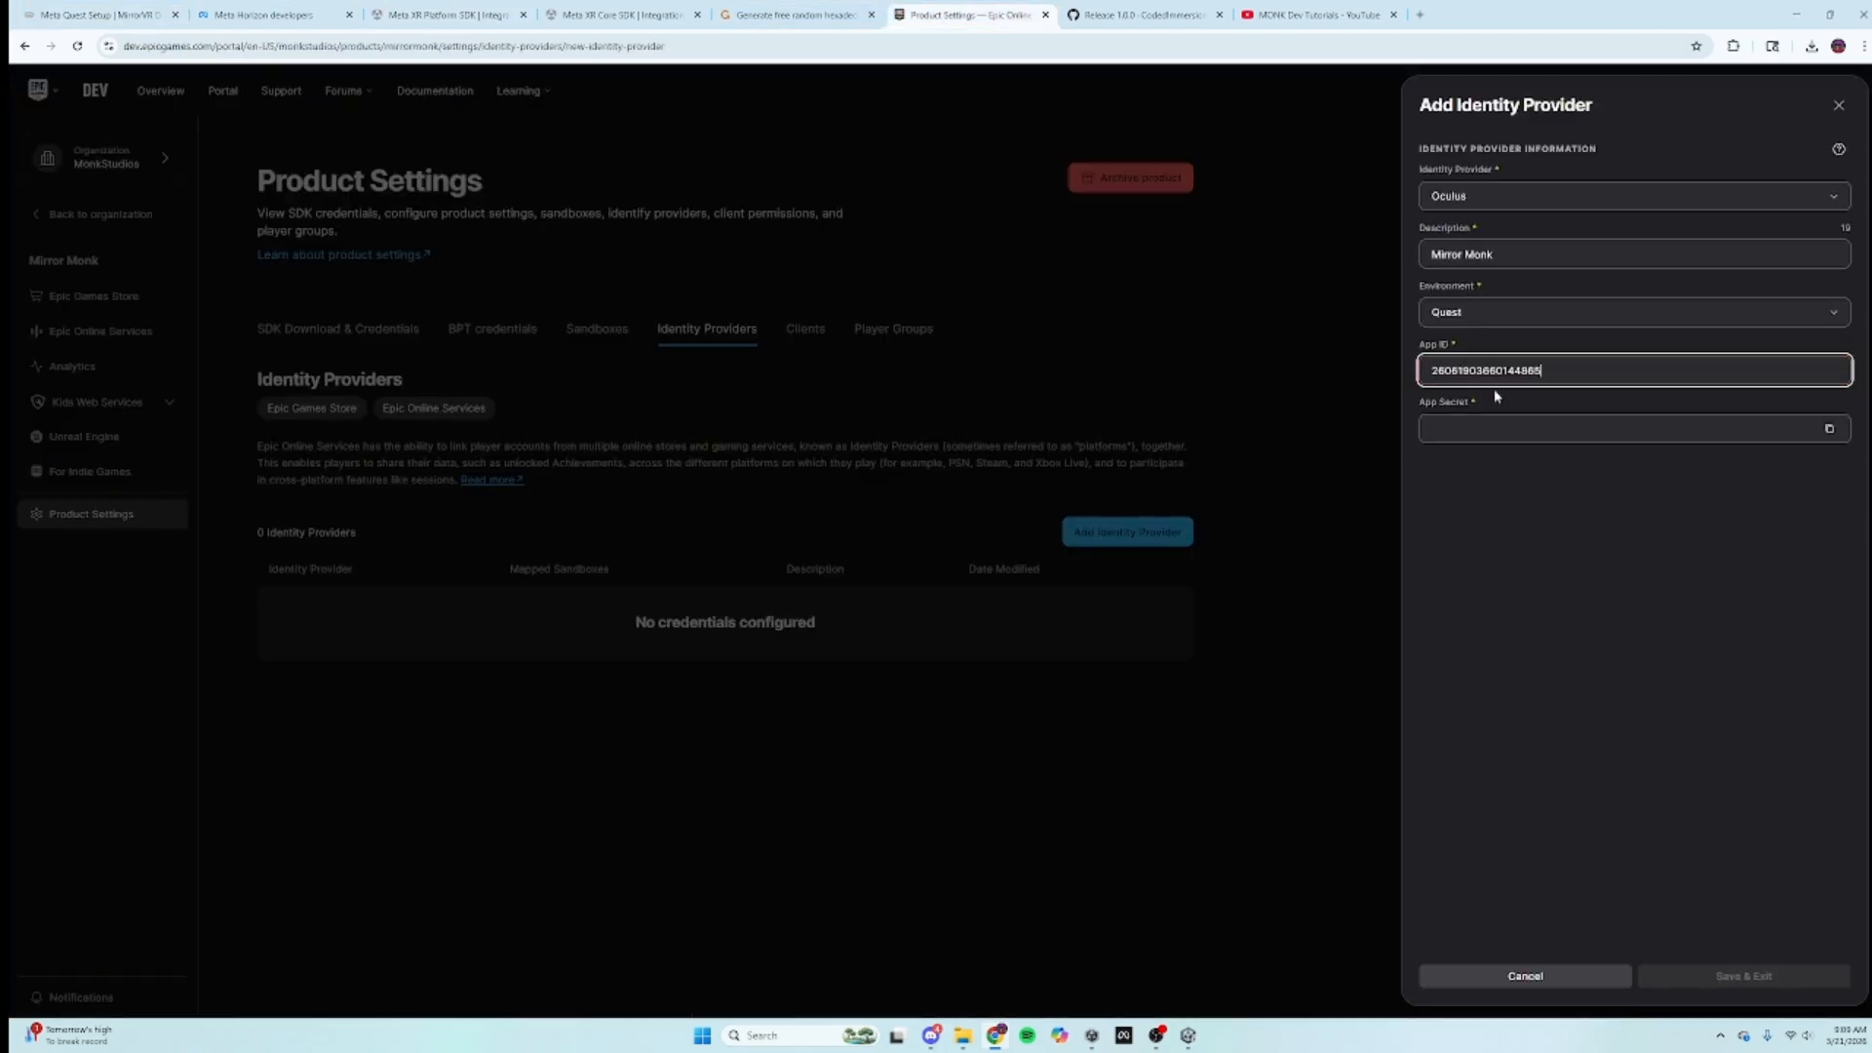
click(1498, 421)
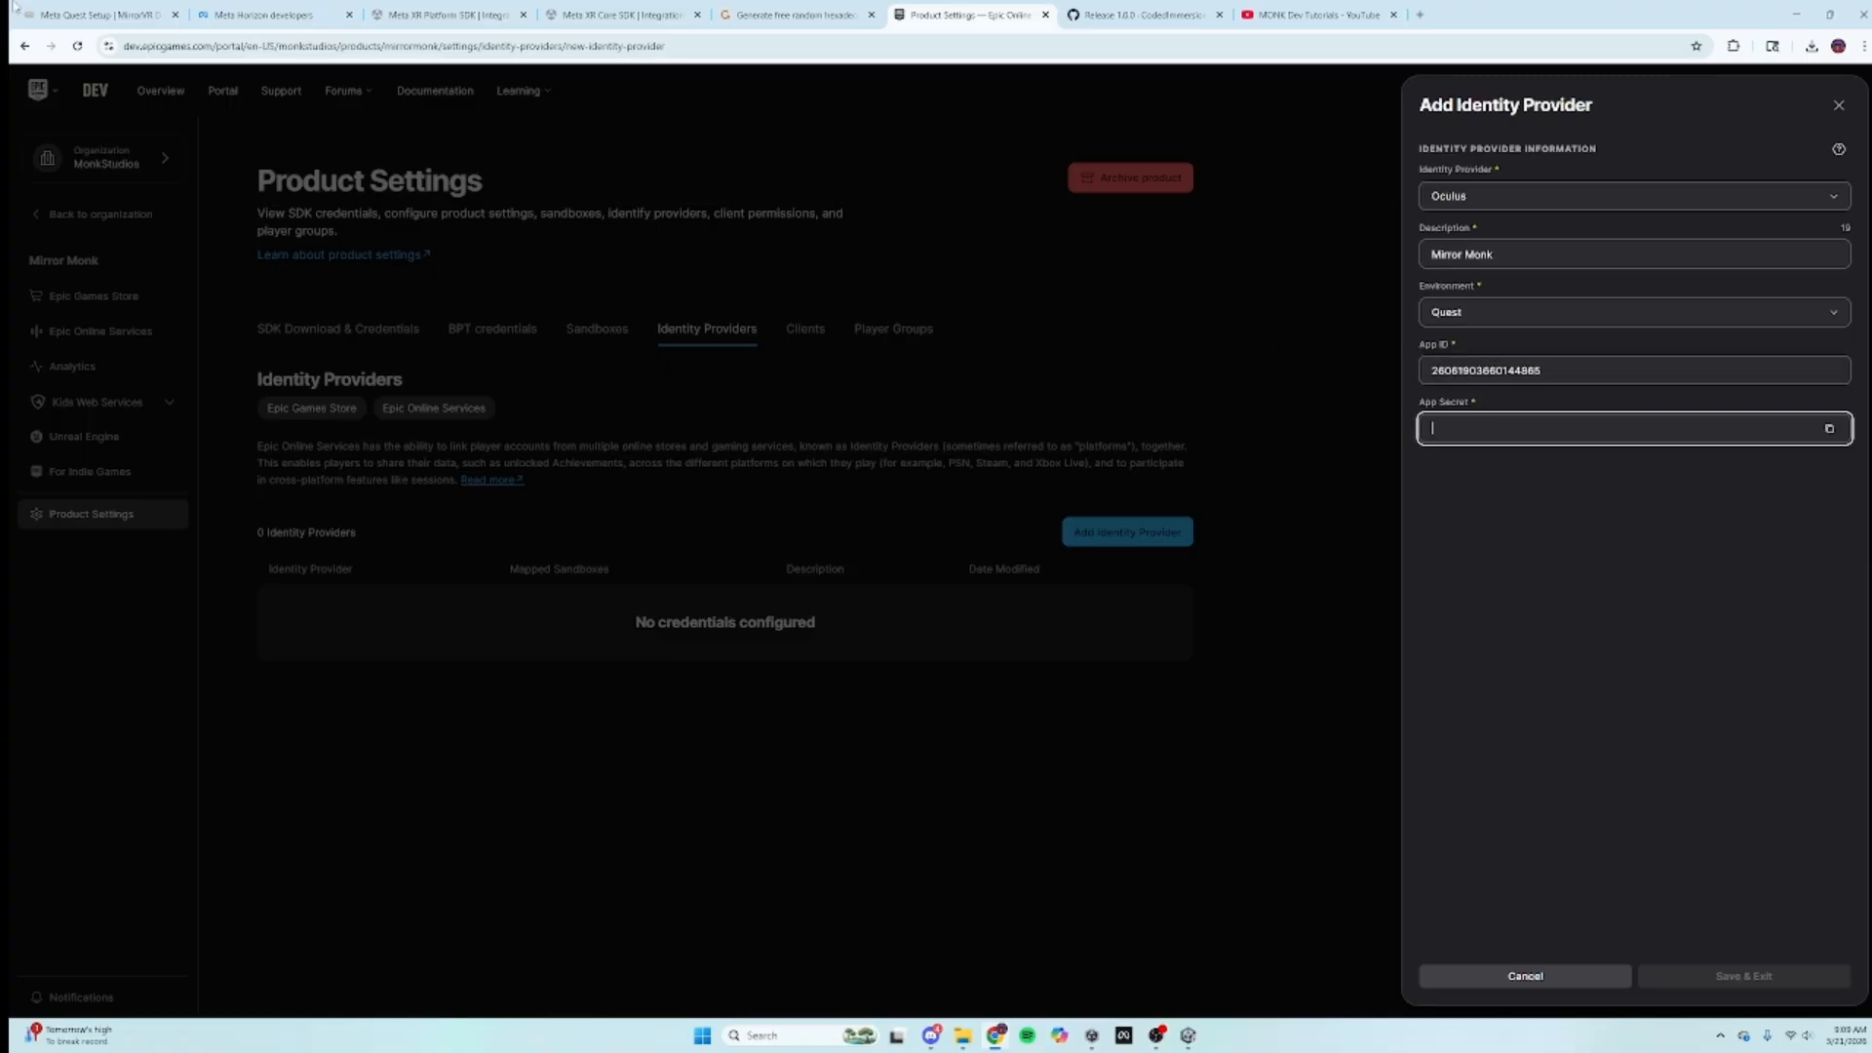
Step: Copy the app secret from the Meta API page into App Secret and save the provider
click(97, 14)
click(472, 12)
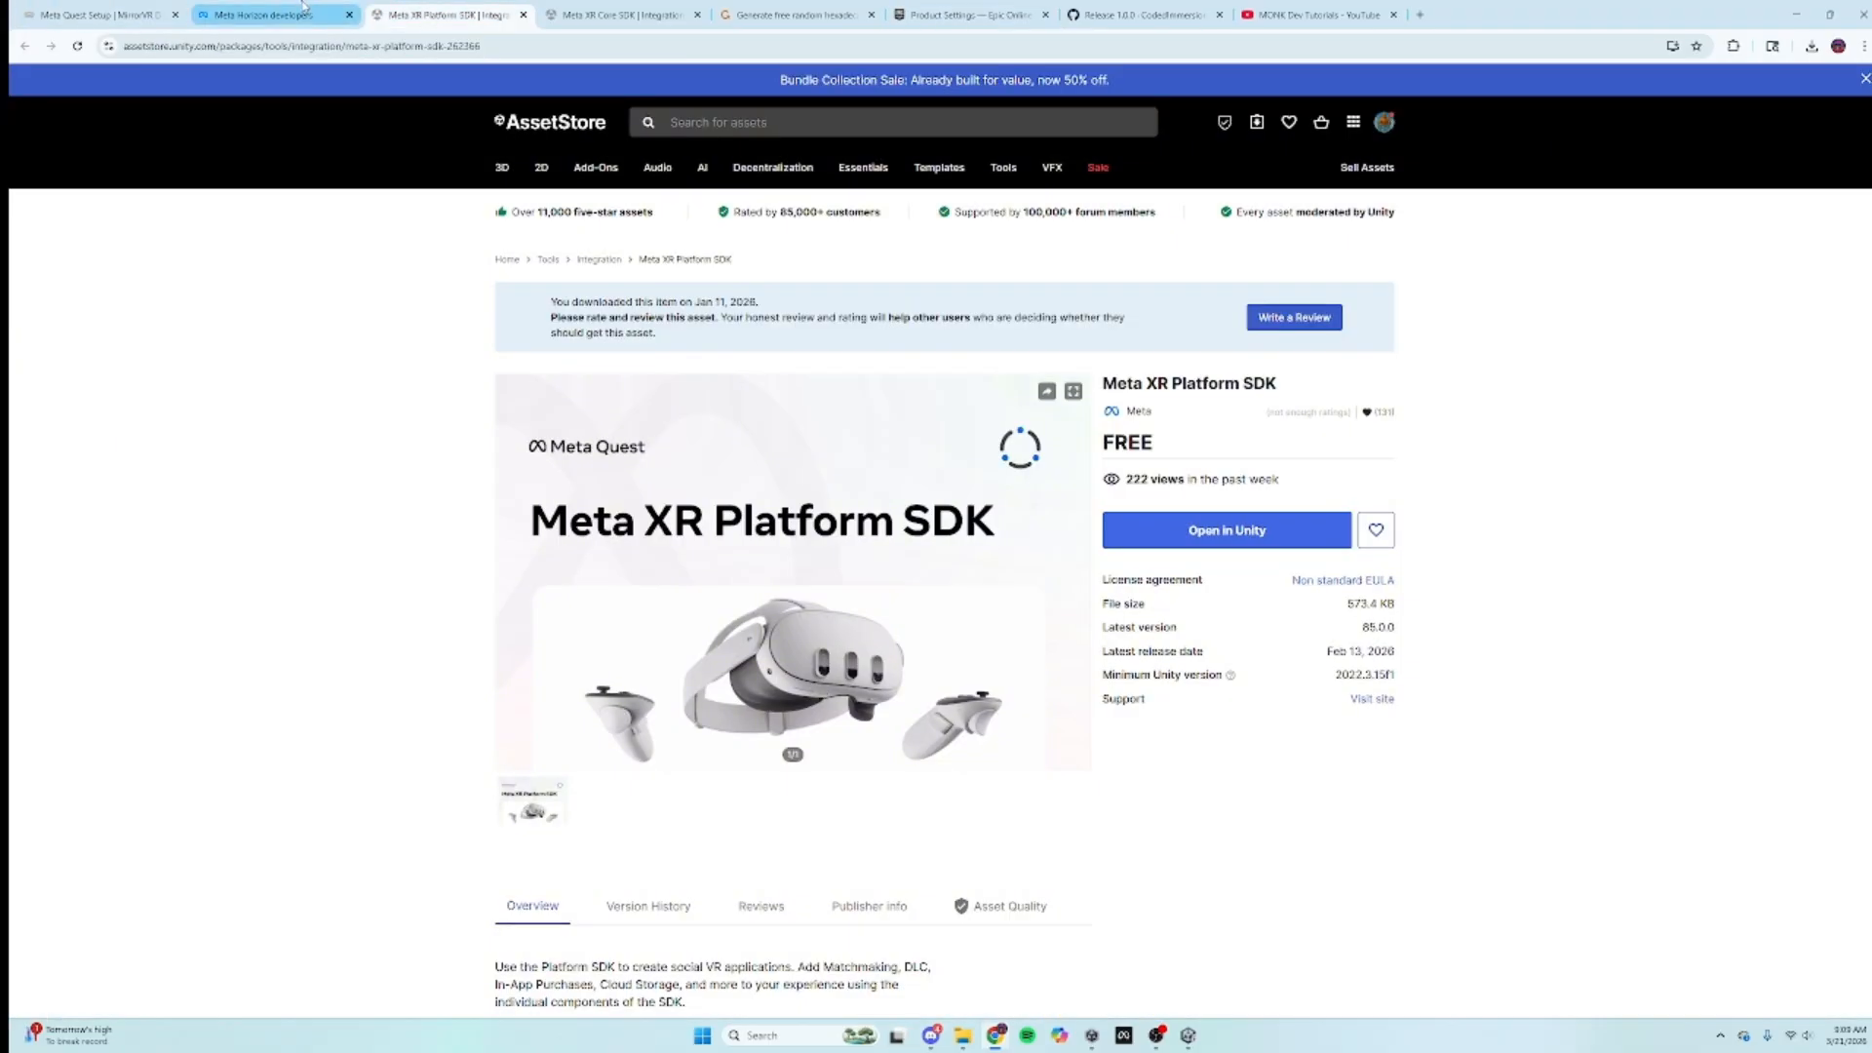
click(263, 14)
drag(979, 559, 785, 574)
click(446, 14)
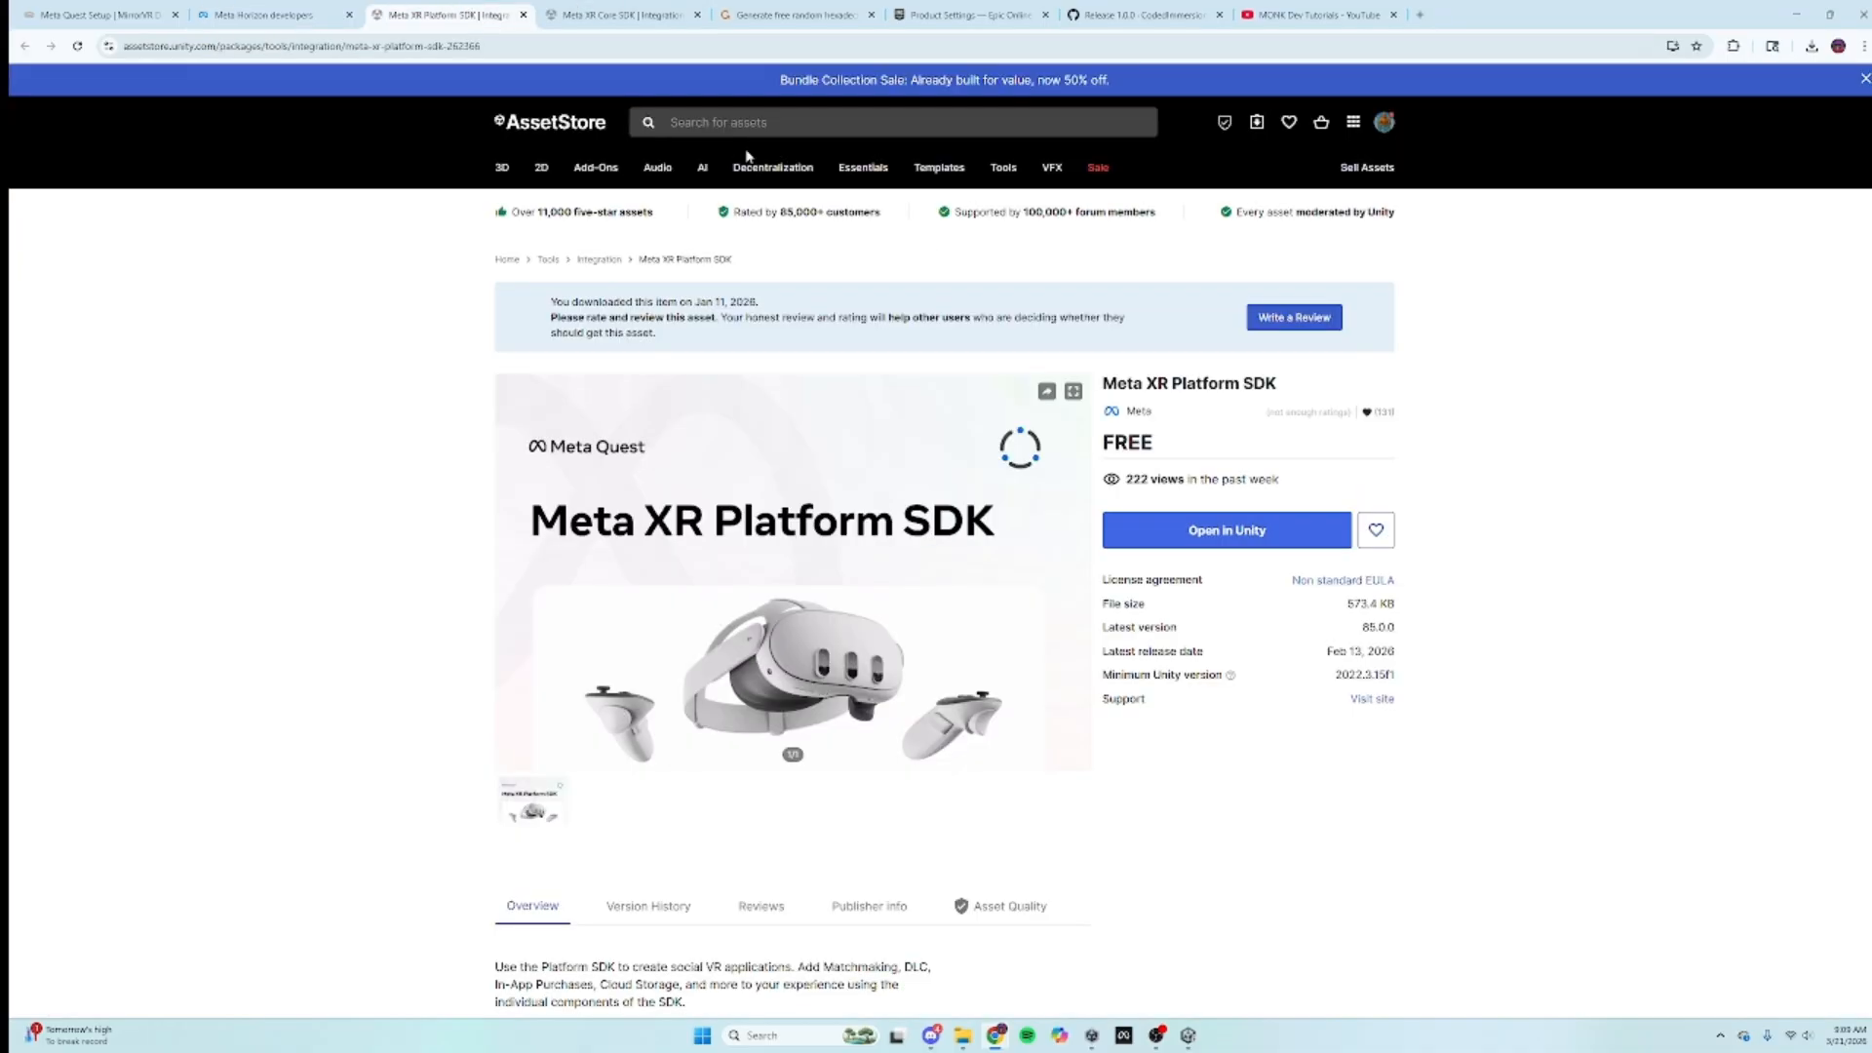
click(961, 12)
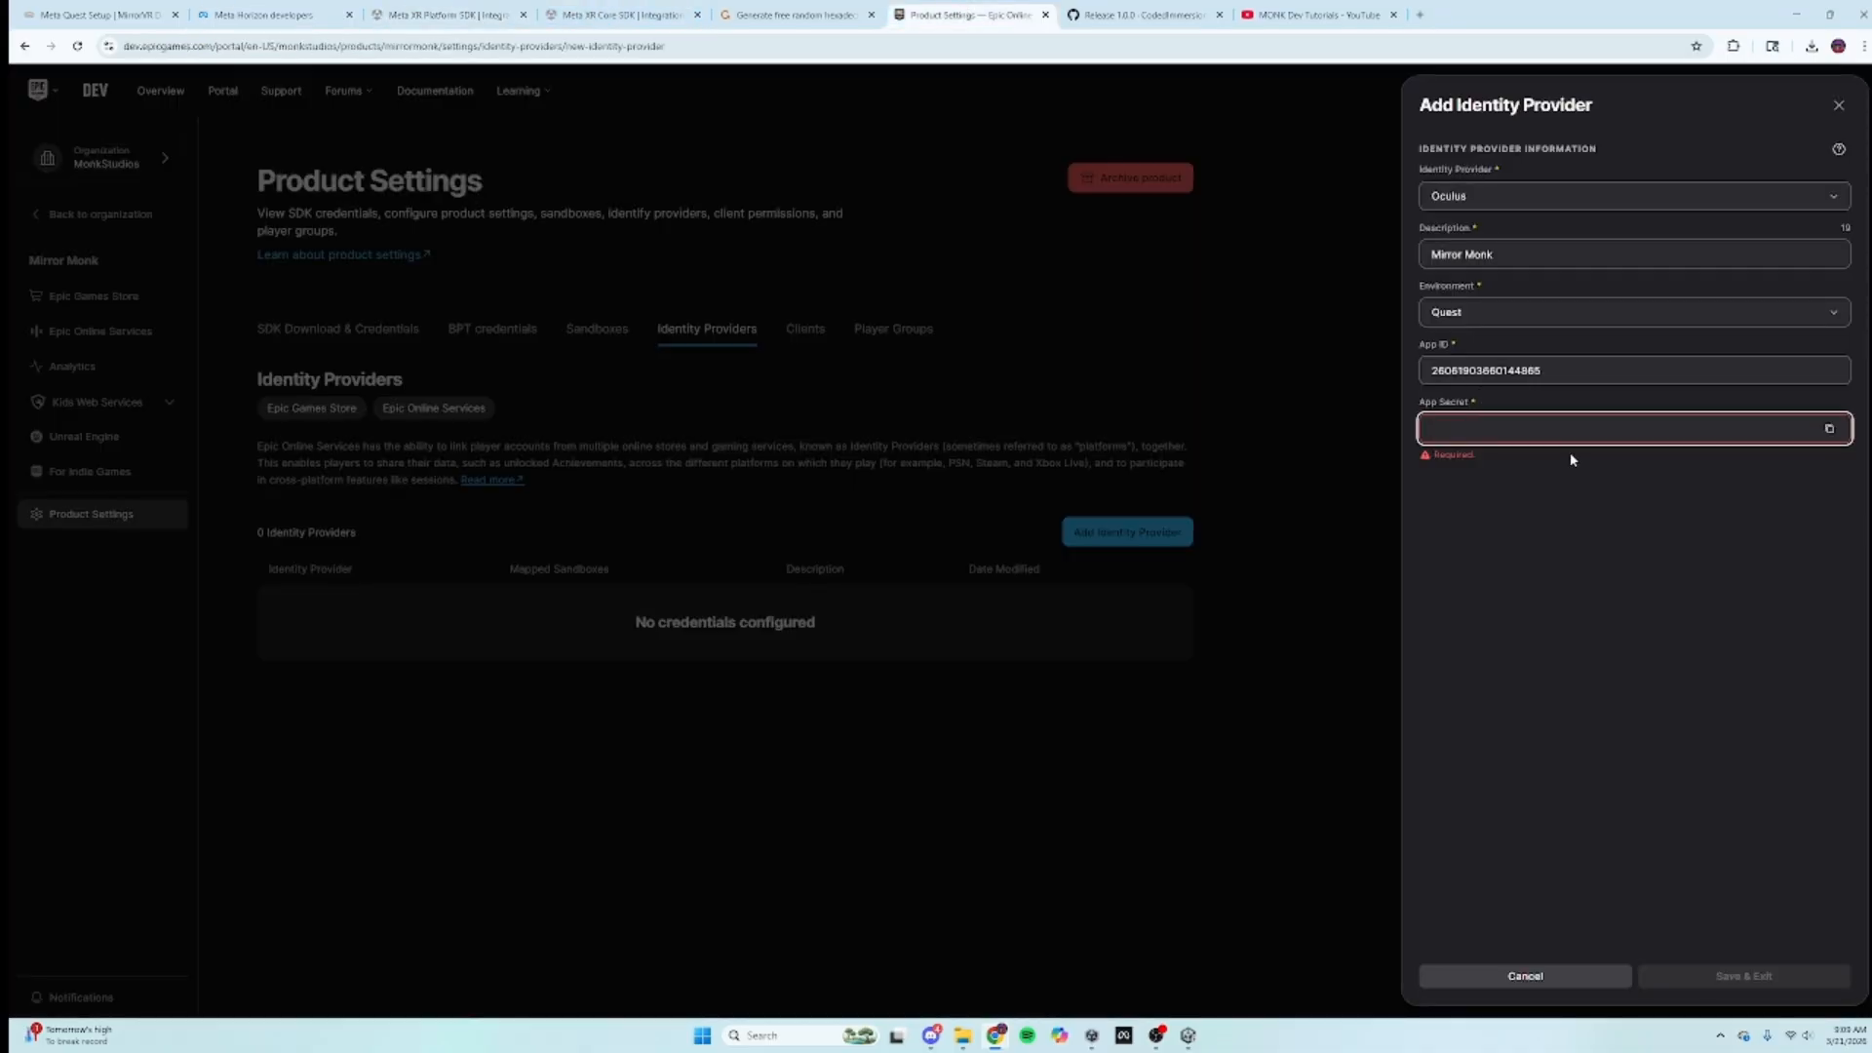
key(ctrl+v)
click(1743, 979)
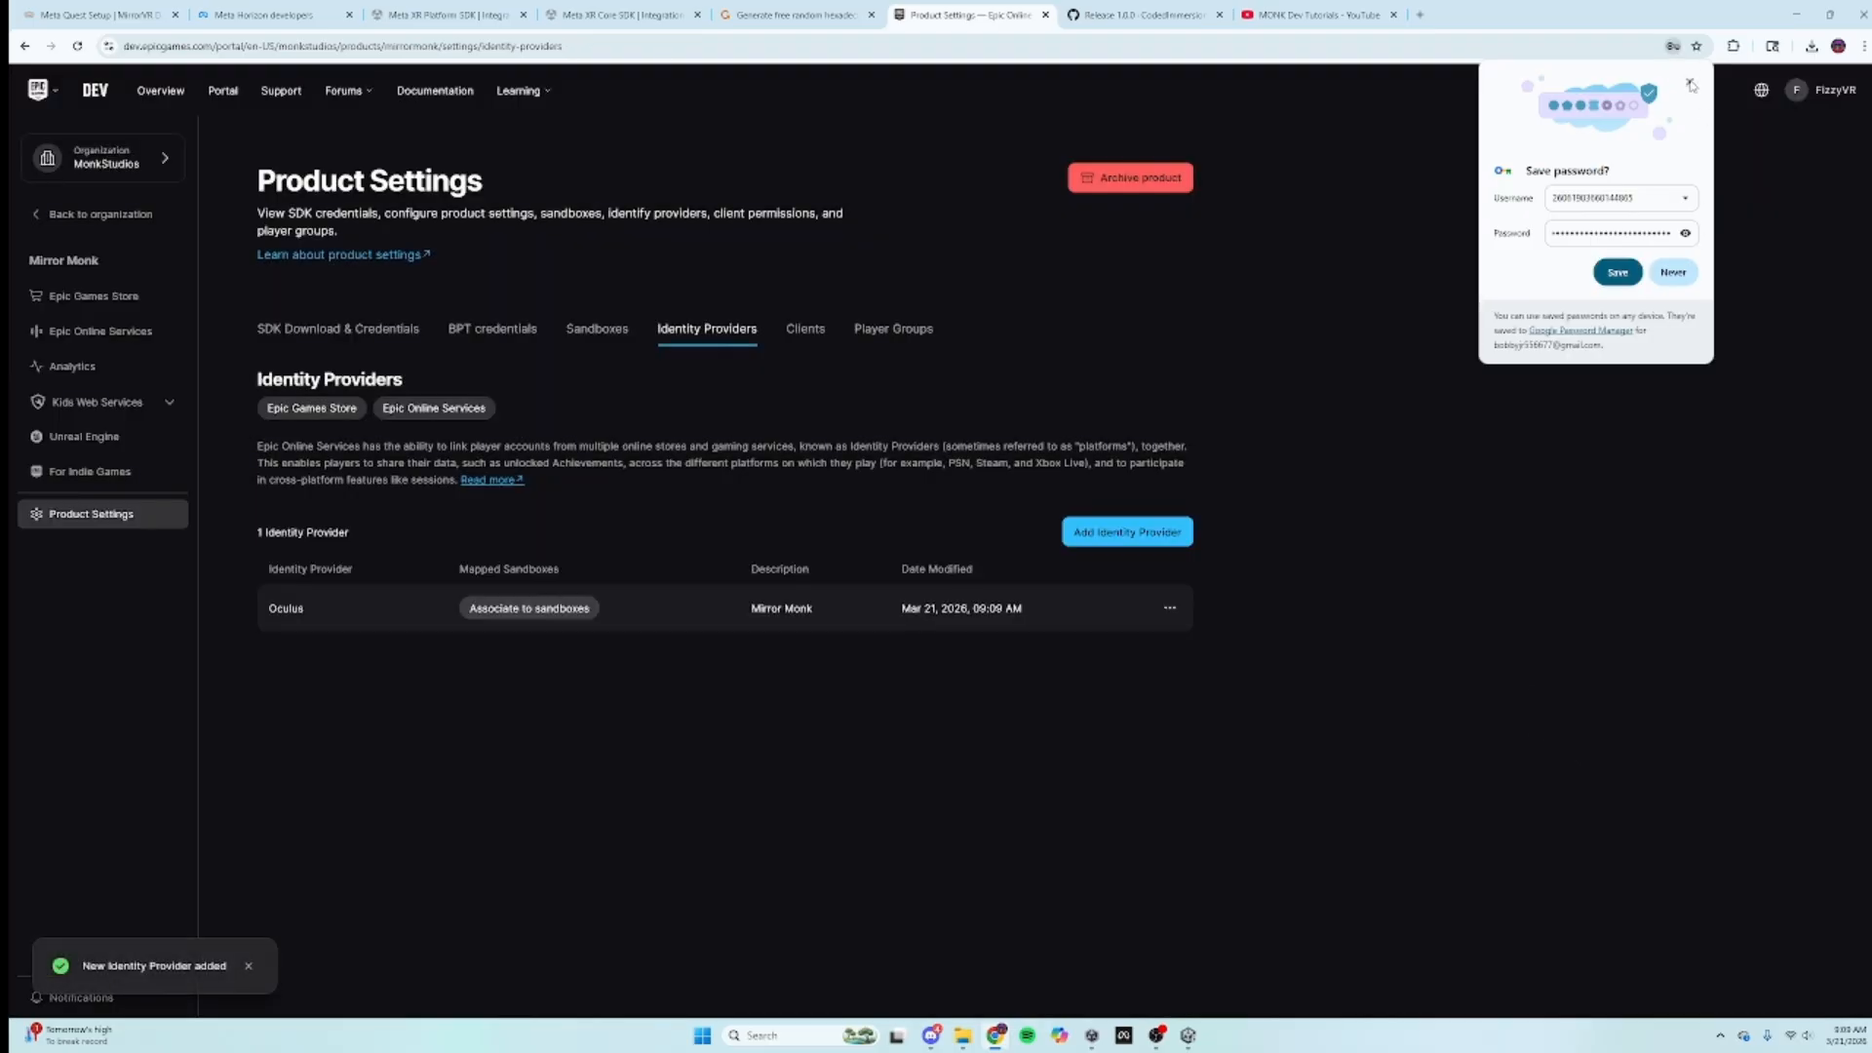
Step: Dismiss the save-password prompt and read the MirrorVR guide's sandbox linking step
click(1692, 86)
click(56, 10)
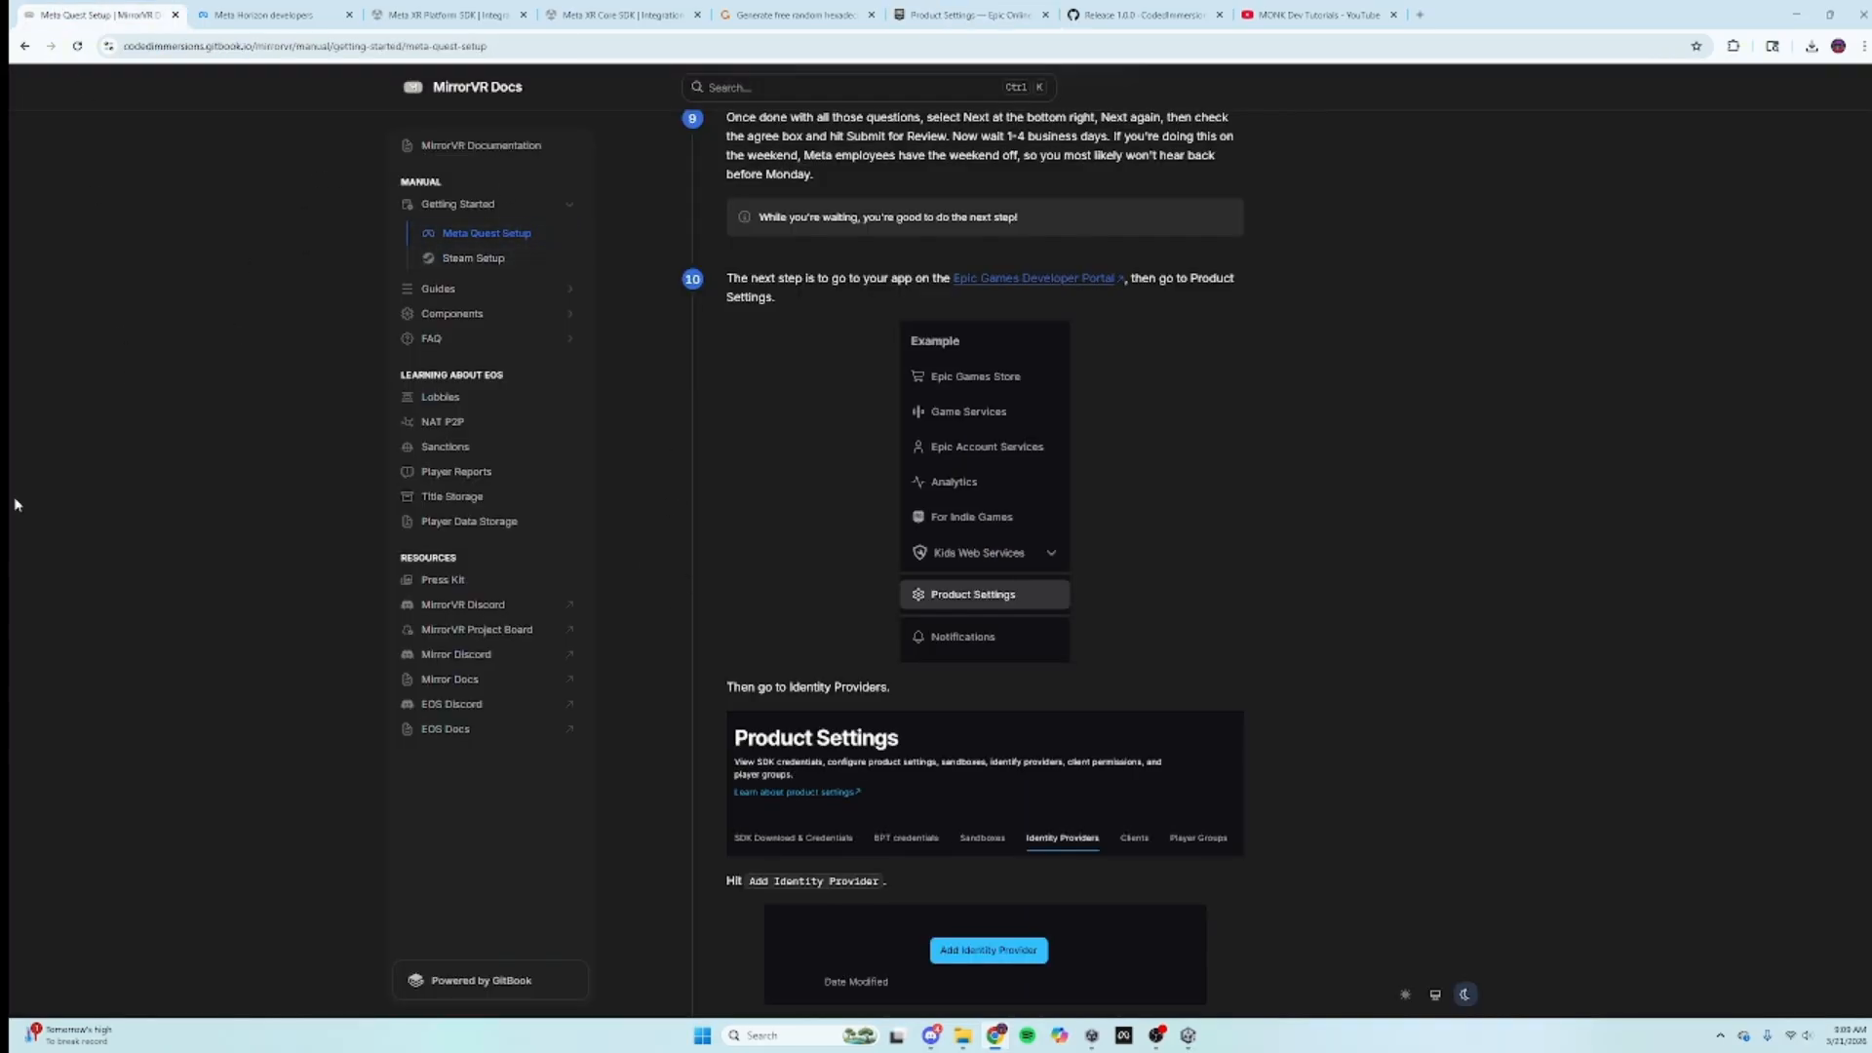
scroll(982, 790, down, 1)
scroll(982, 789, down, 5)
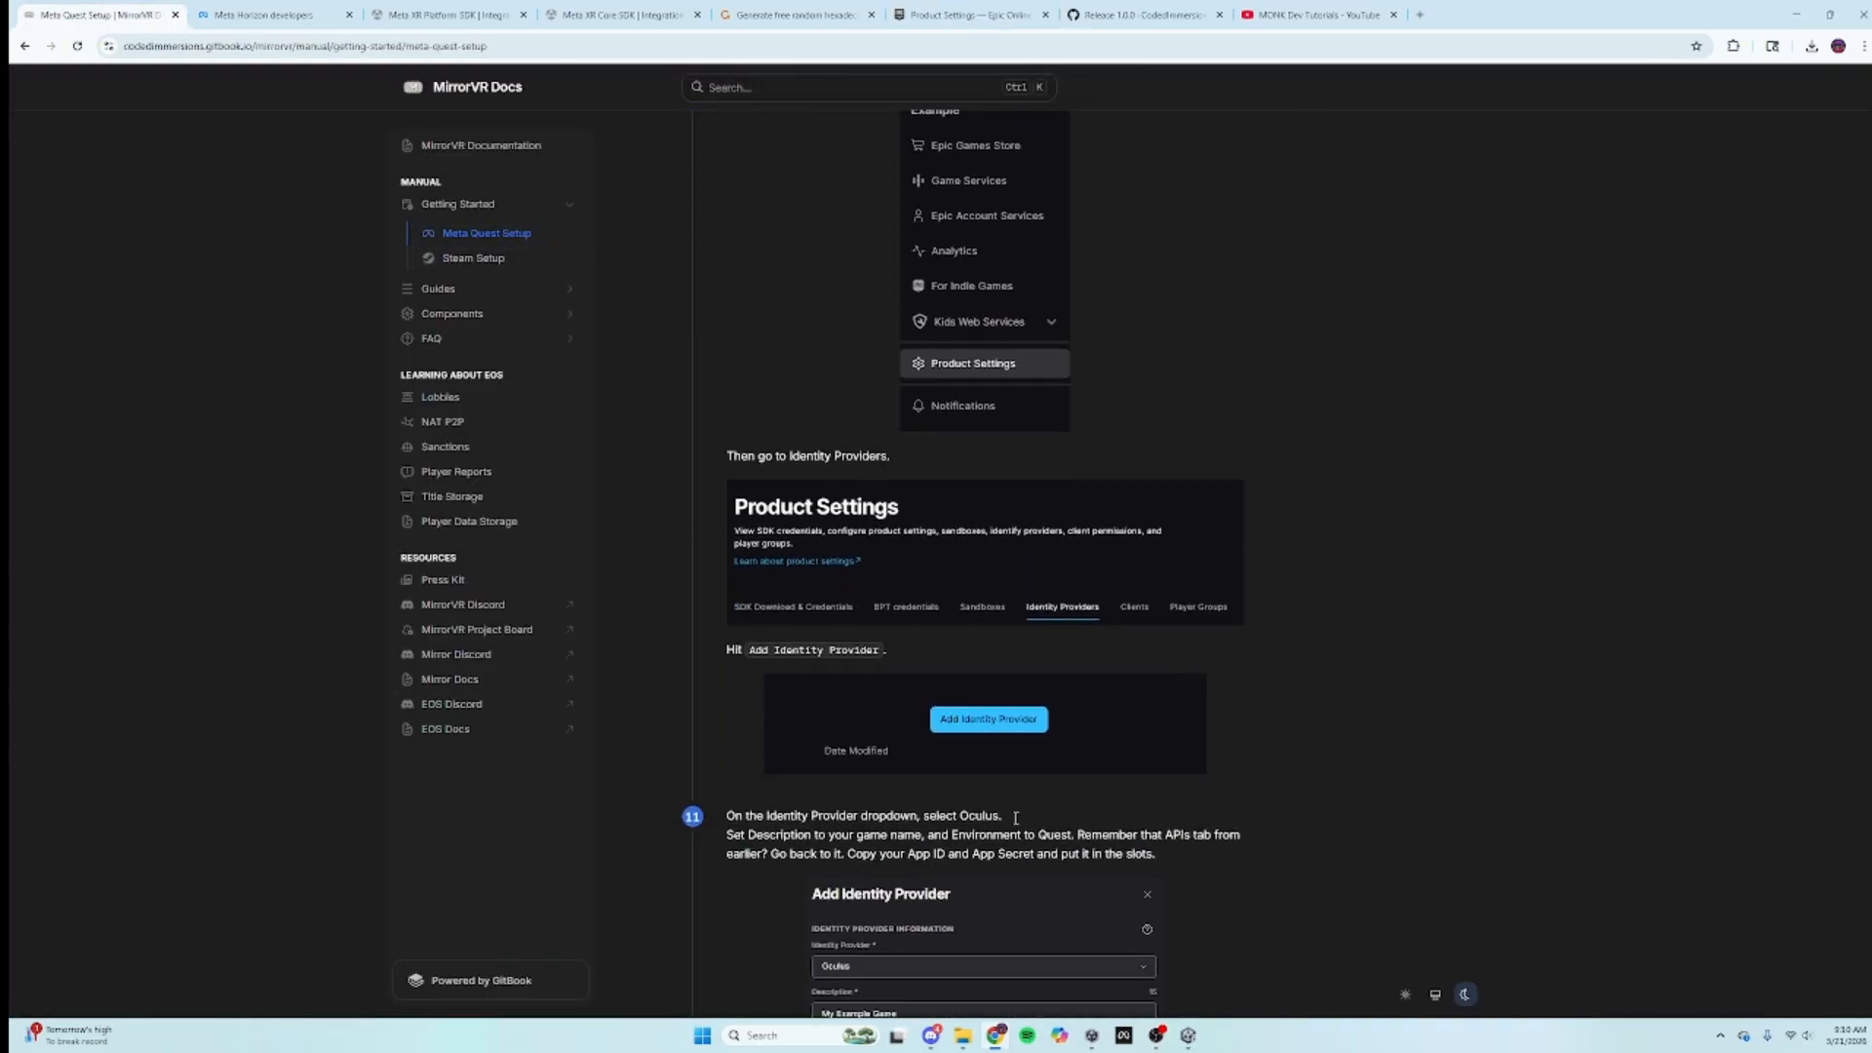
scroll(1033, 741, down, 3)
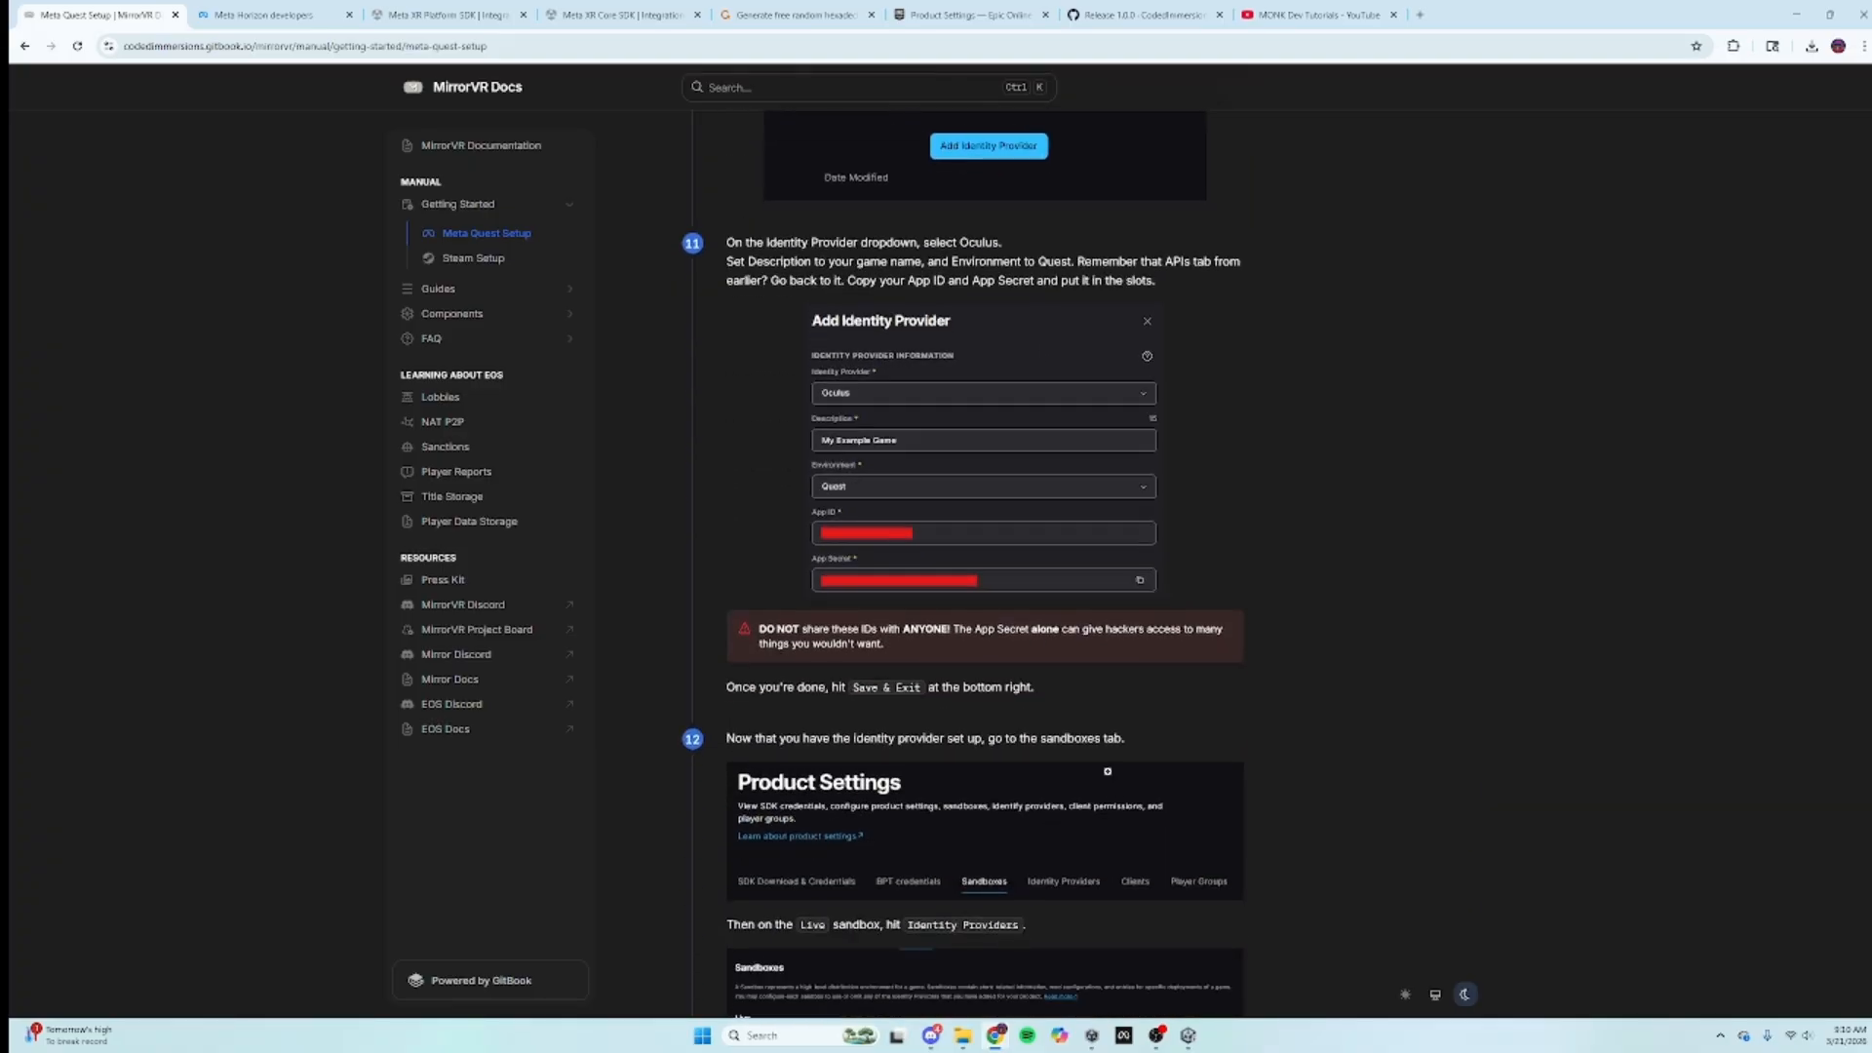
scroll(1084, 792, down, 2)
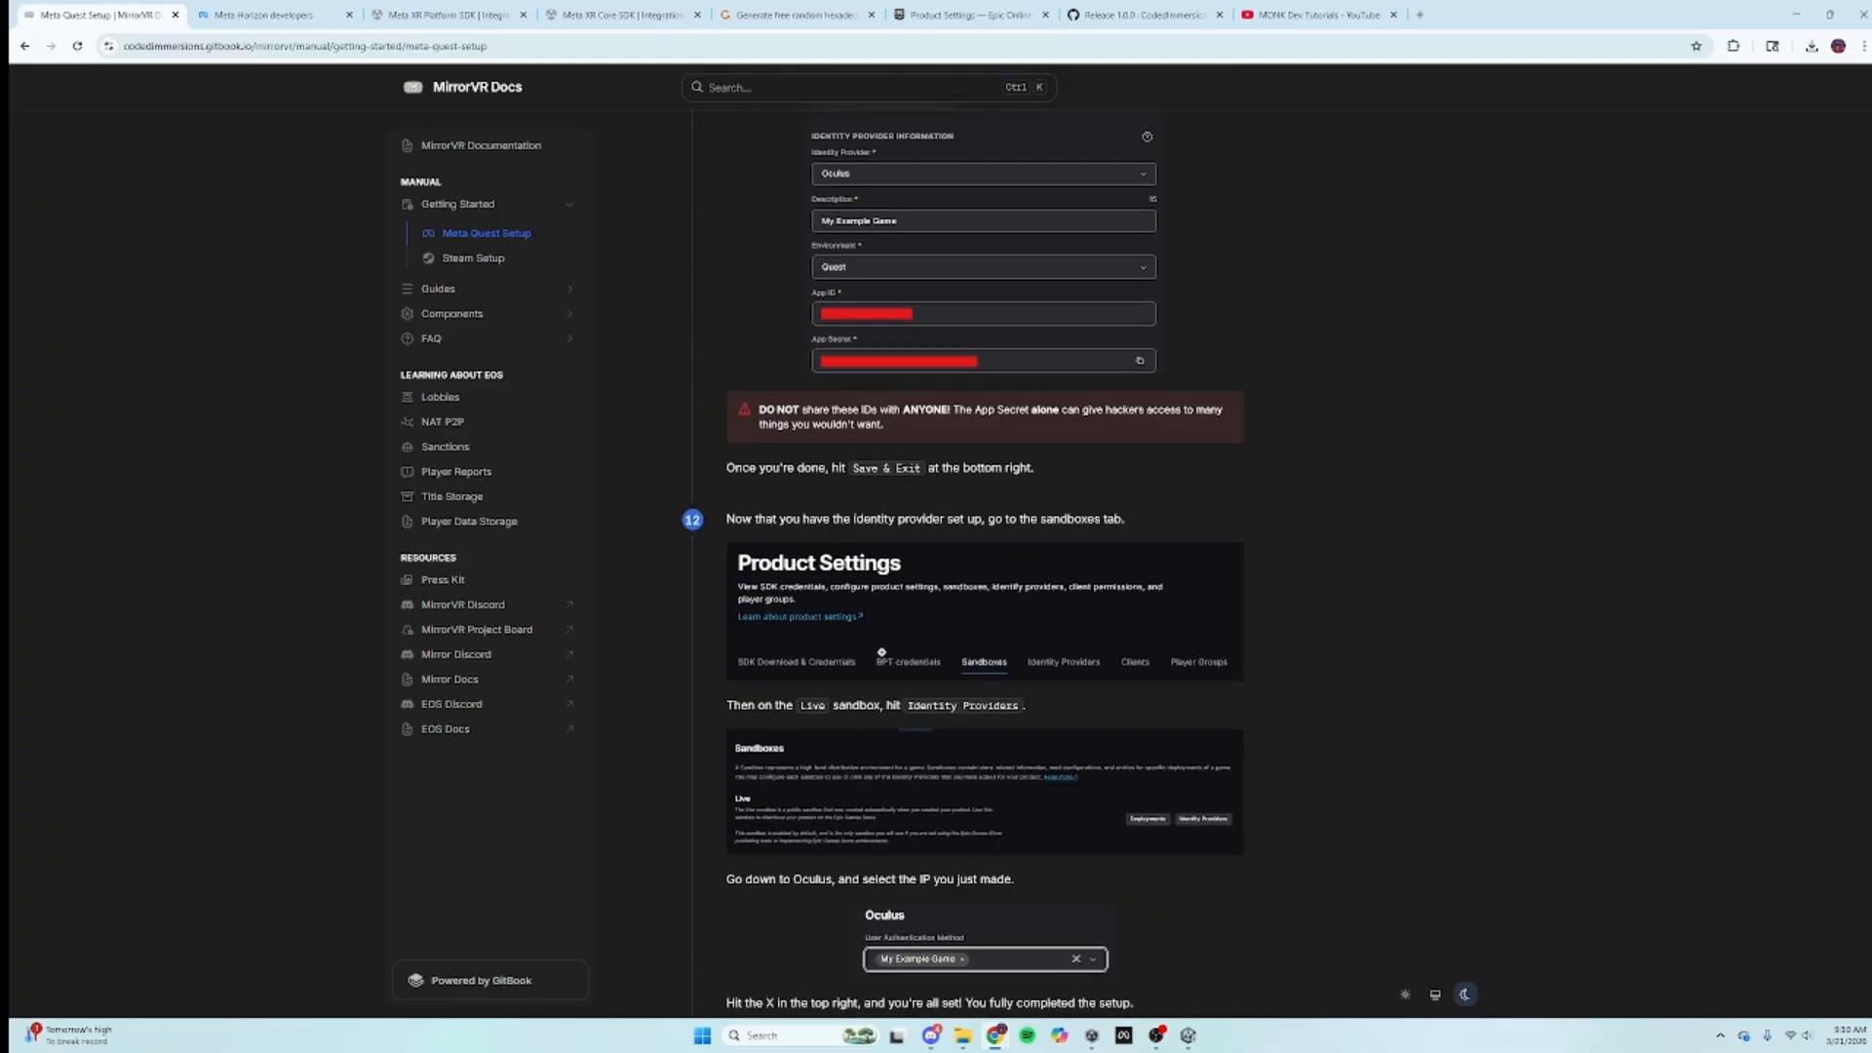
Step: In the Live sandbox's identity providers, set Oculus authentication to Mirror Monk
key(ctrl+Tab)
key(ctrl+Tab)
key(ctrl+Tab)
key(ctrl+Tab)
key(ctrl+Tab)
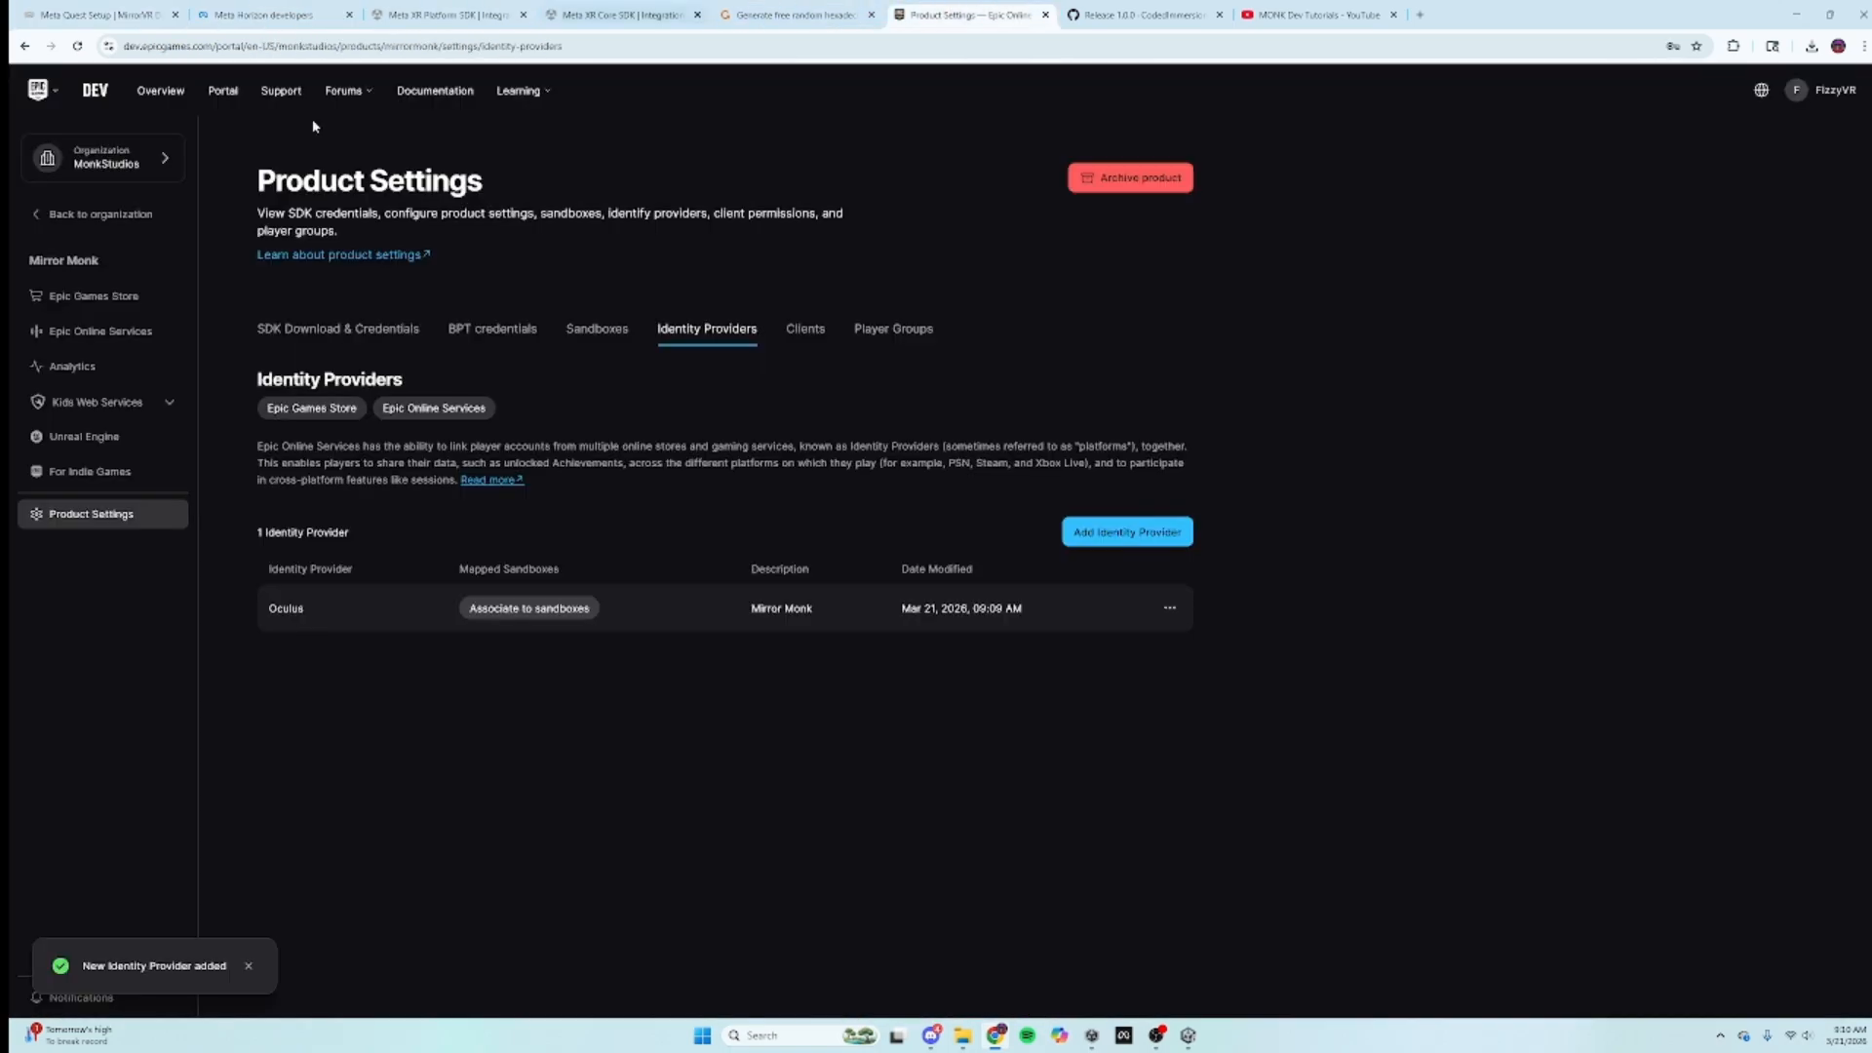
click(597, 330)
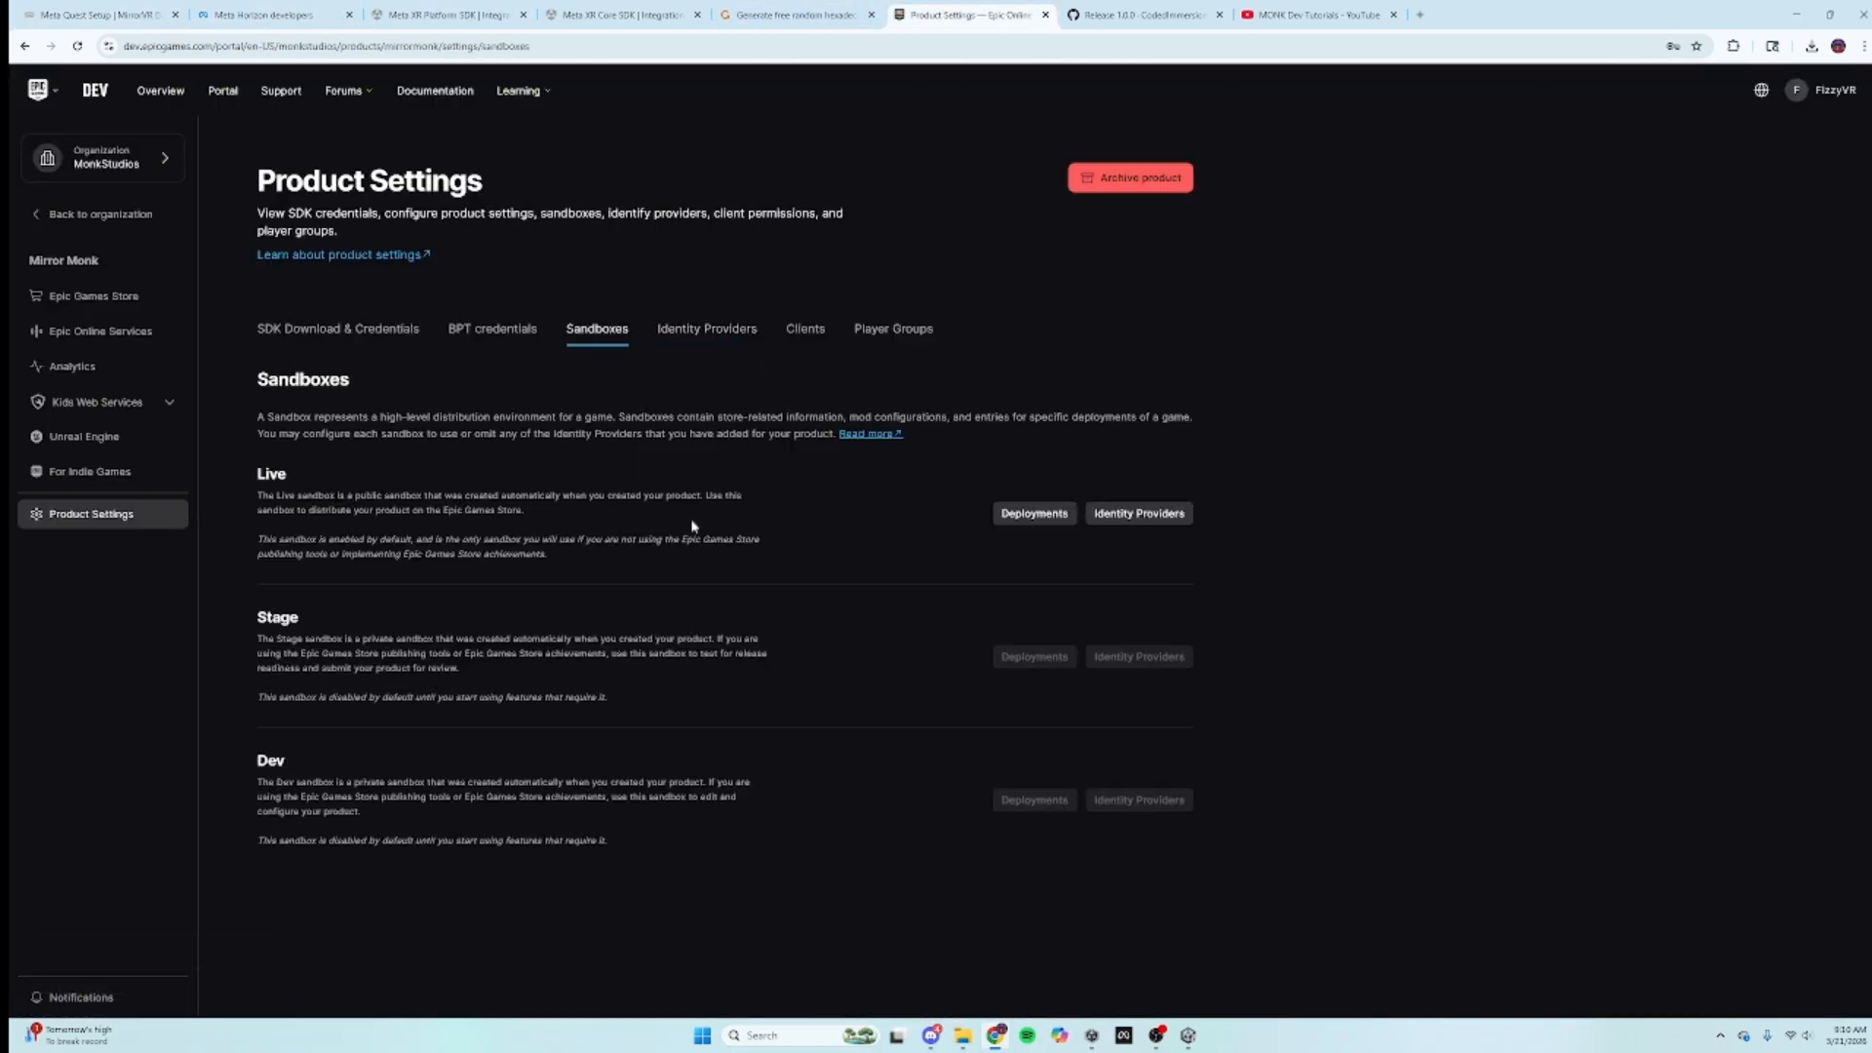
click(1147, 511)
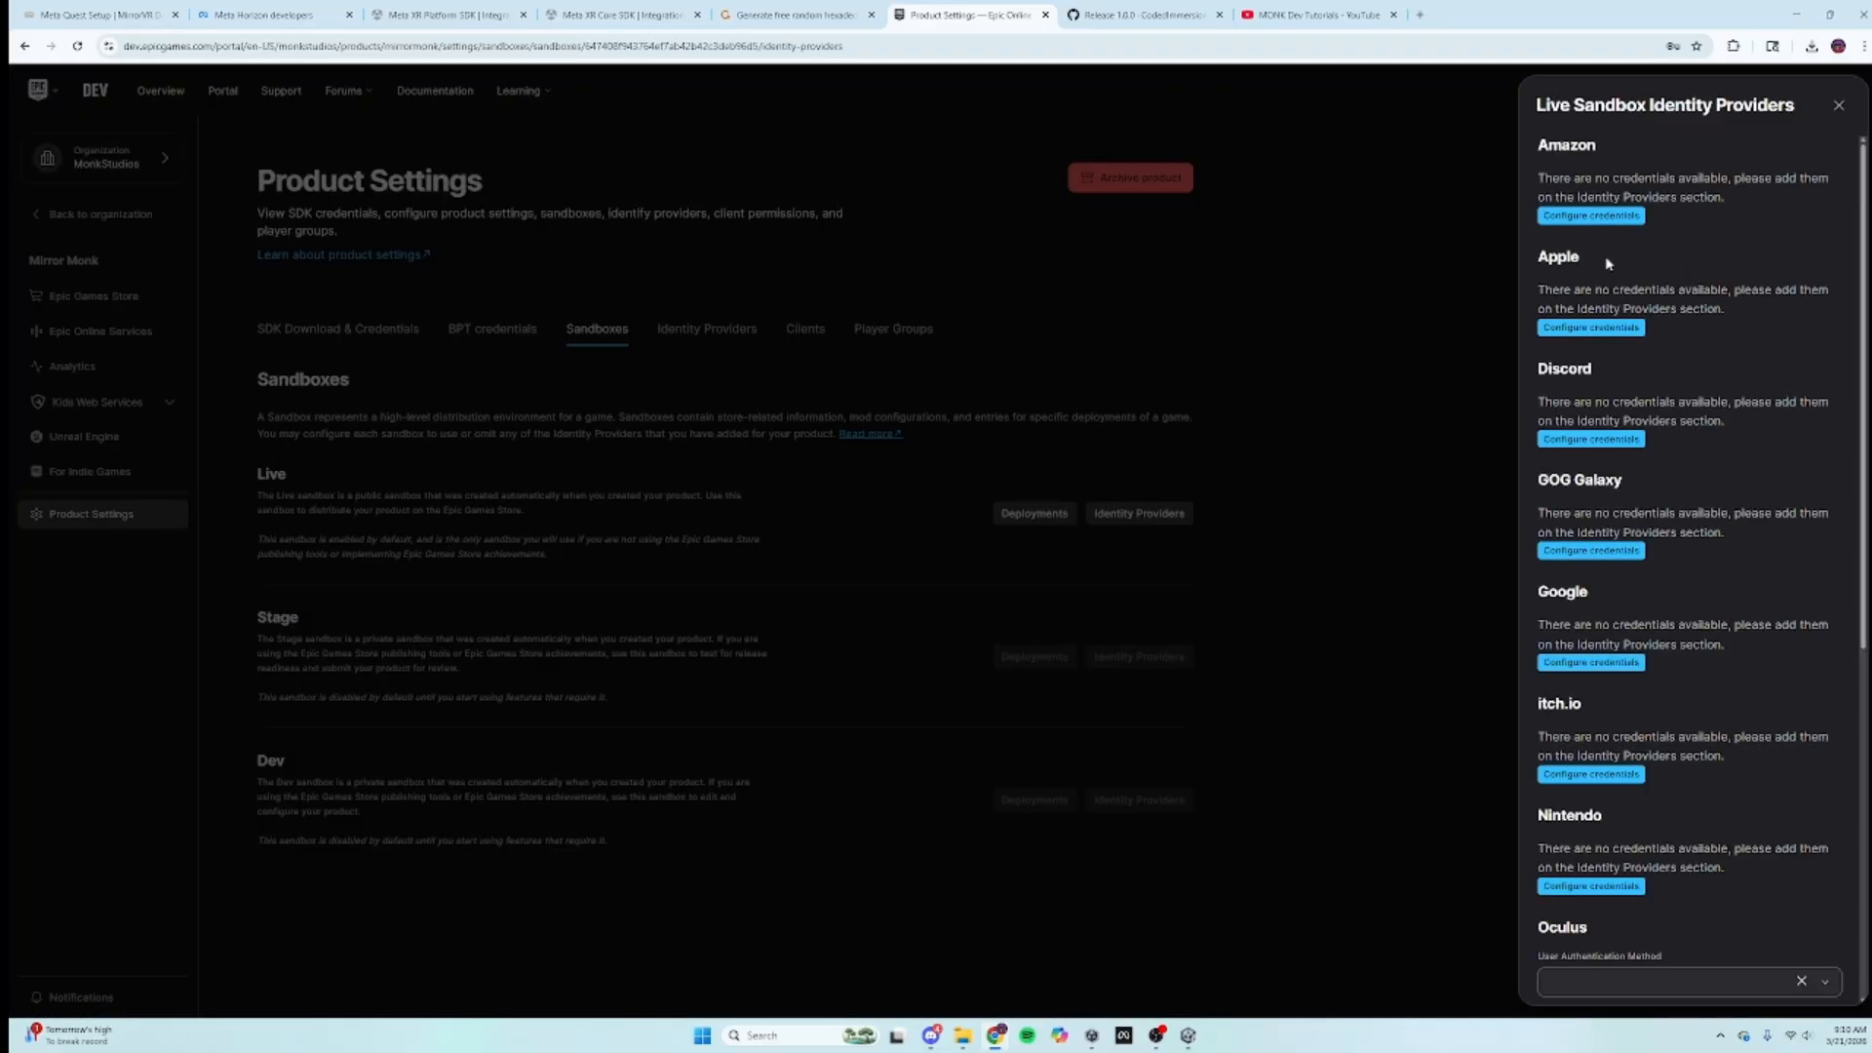
scroll(1627, 968, down, 3)
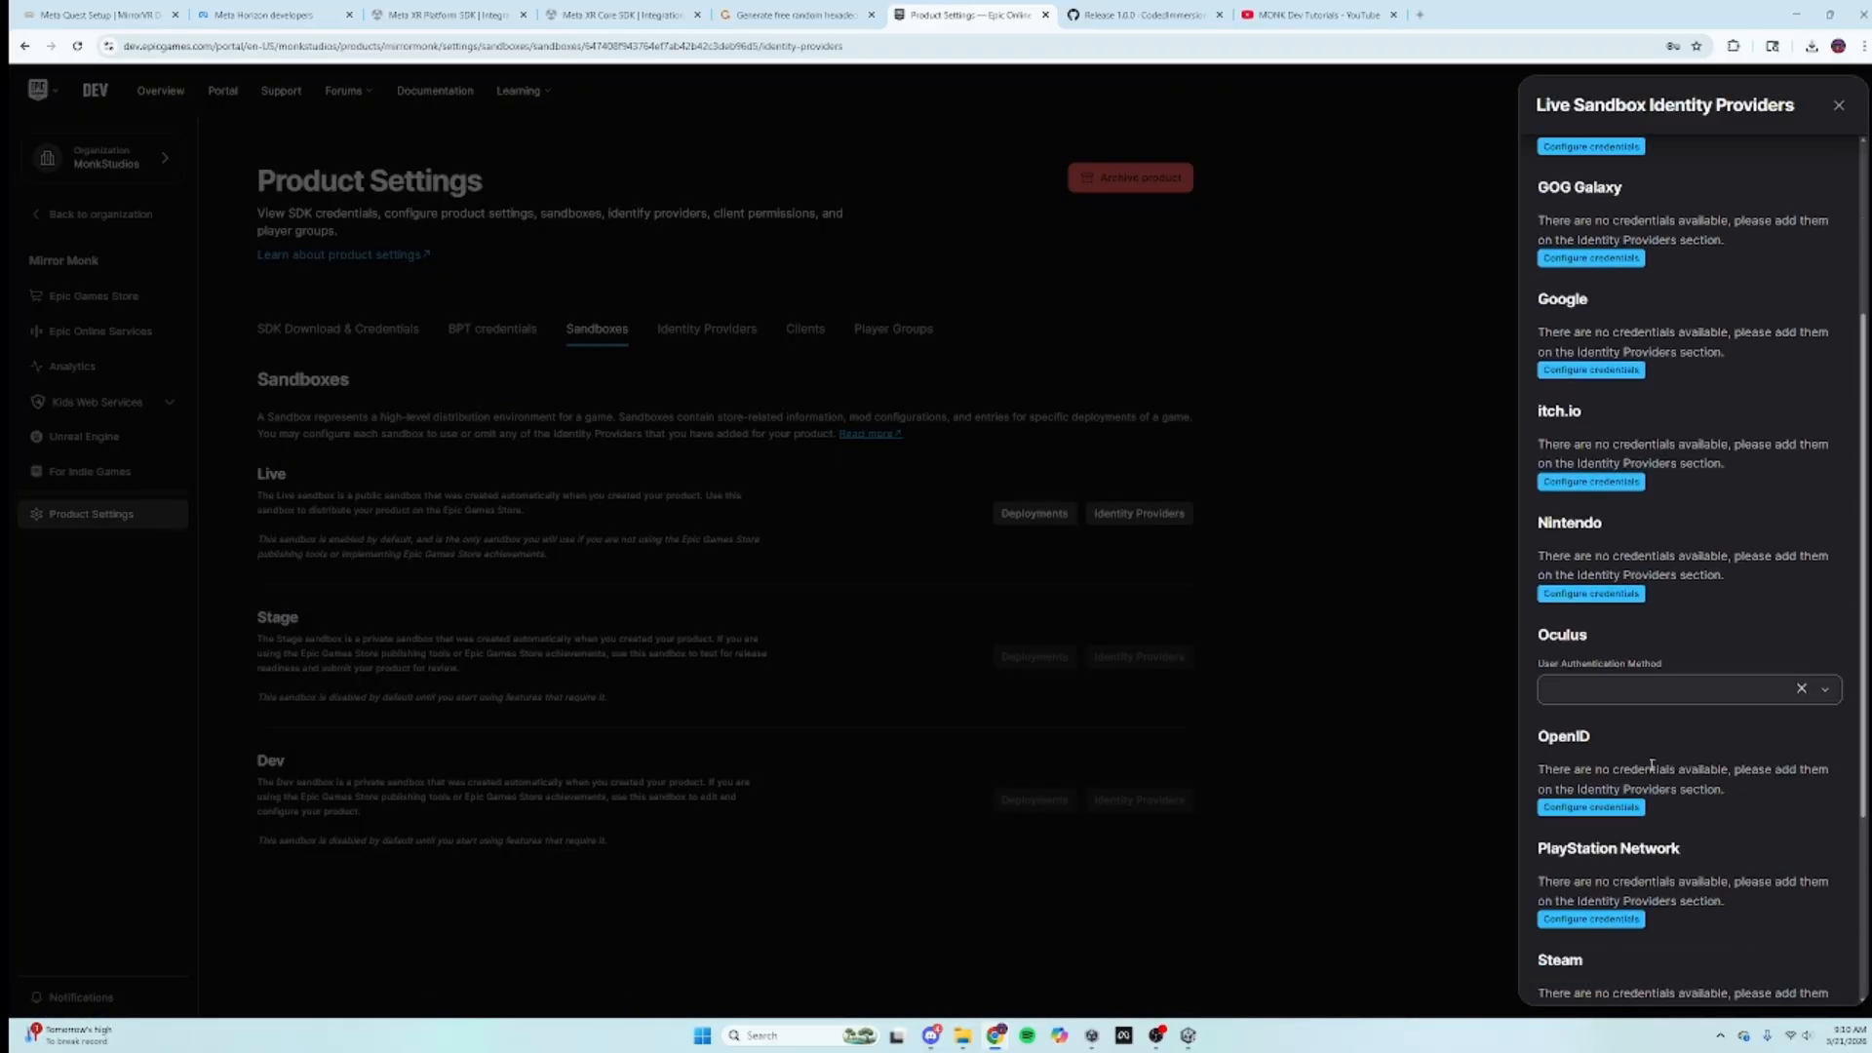
click(1615, 690)
click(1615, 727)
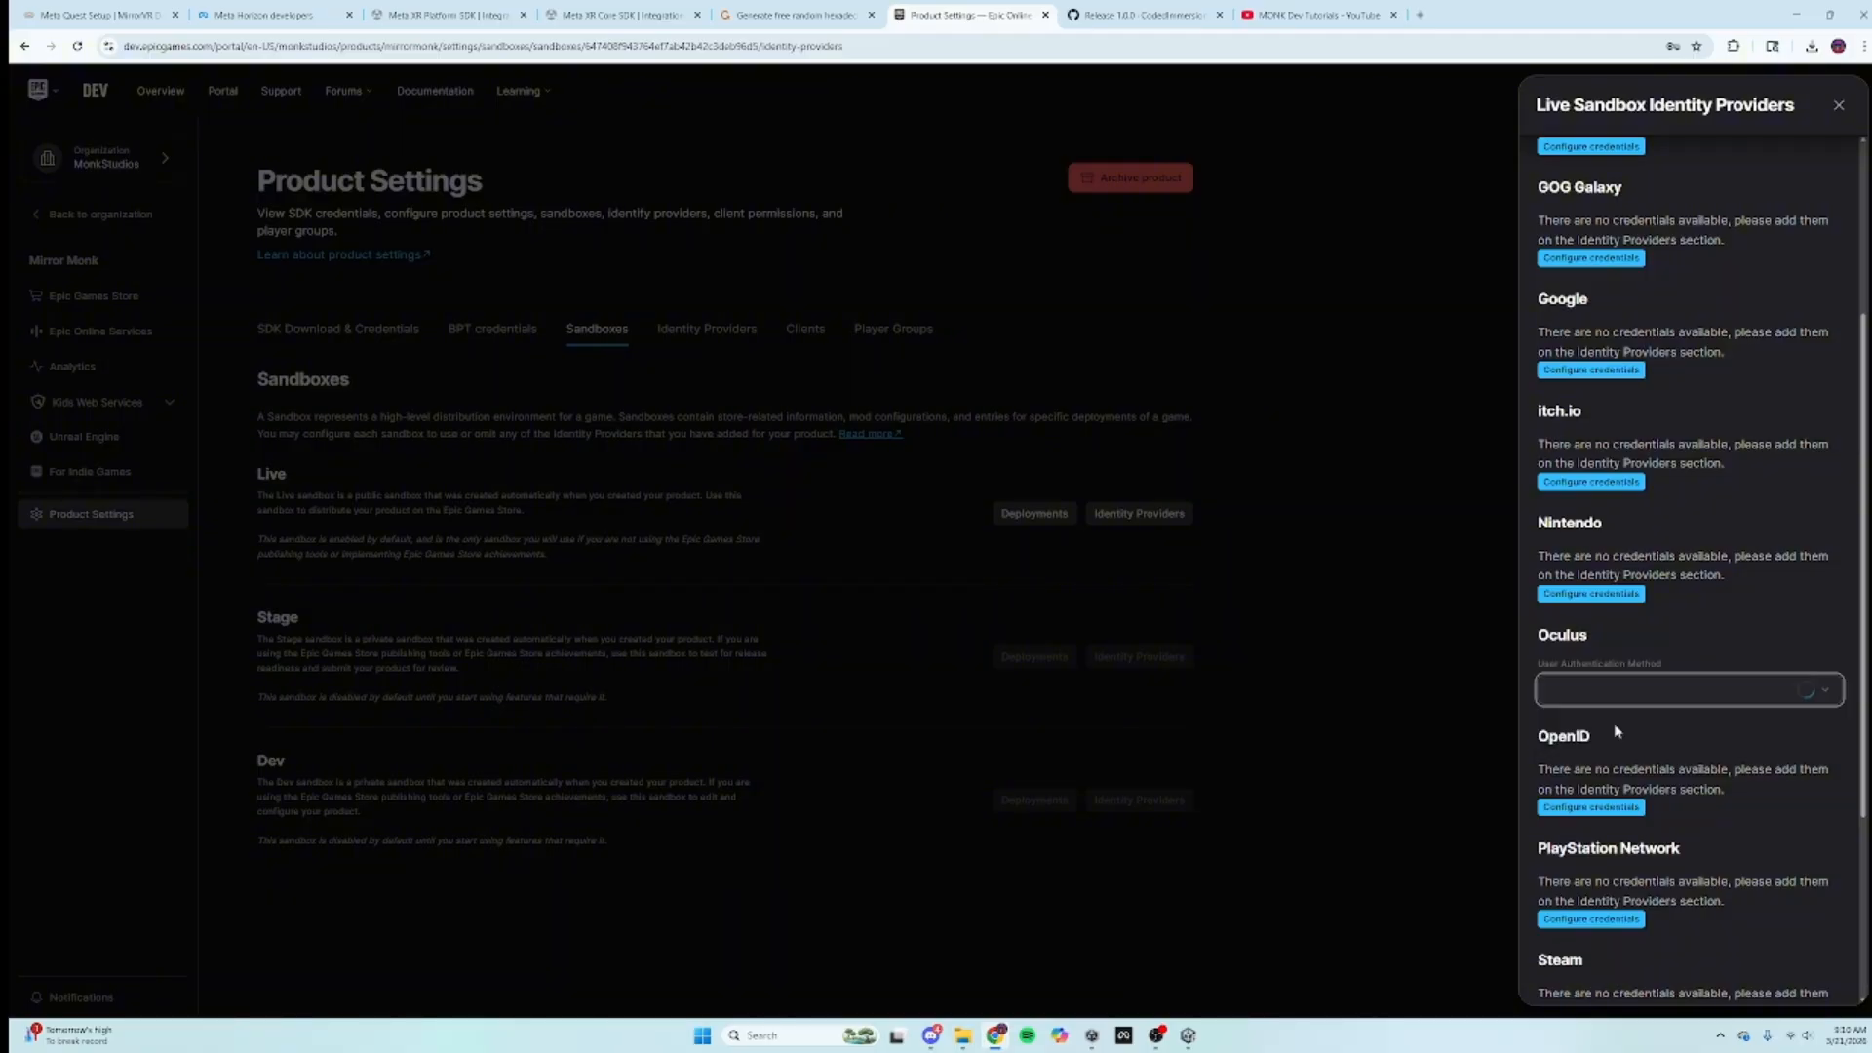
scroll(1659, 948, down, 3)
scroll(1677, 780, up, 3)
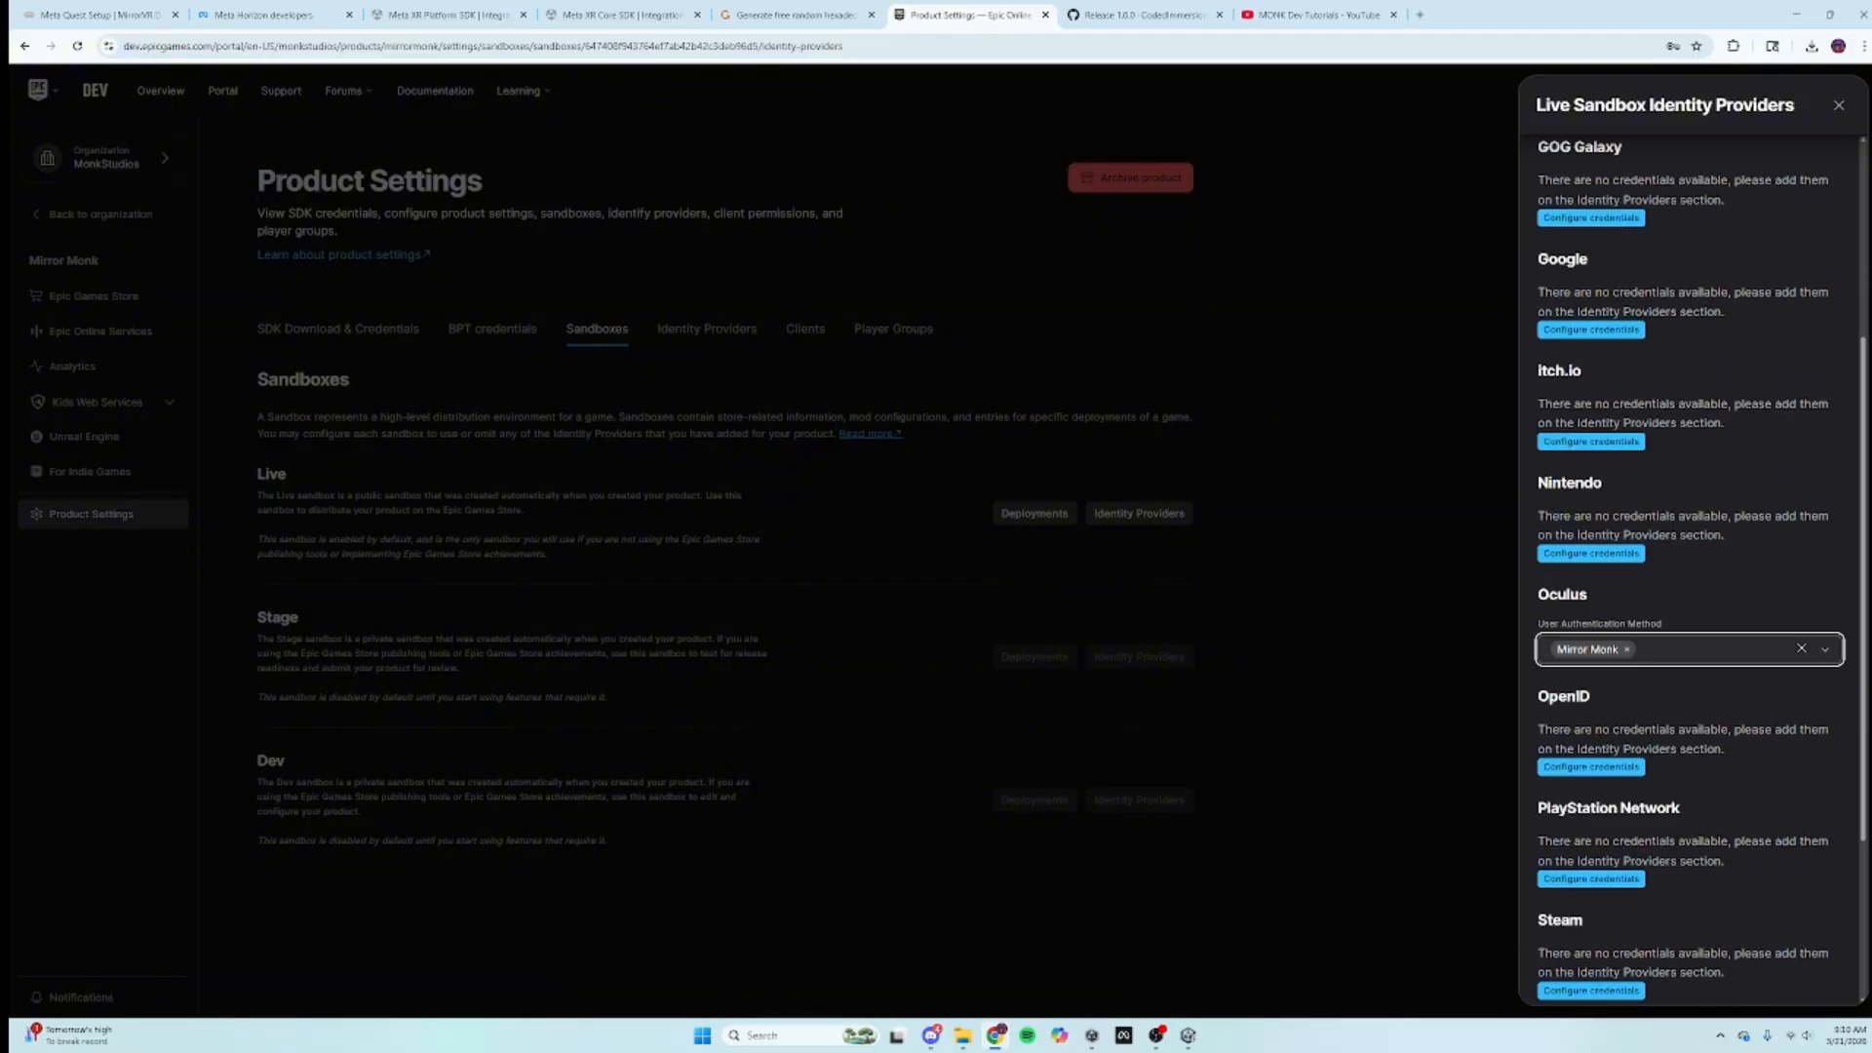
click(1839, 105)
Step: Read the end of the MirrorVR guide, check the Data Use Checkup review status, and return to Unity
click(103, 14)
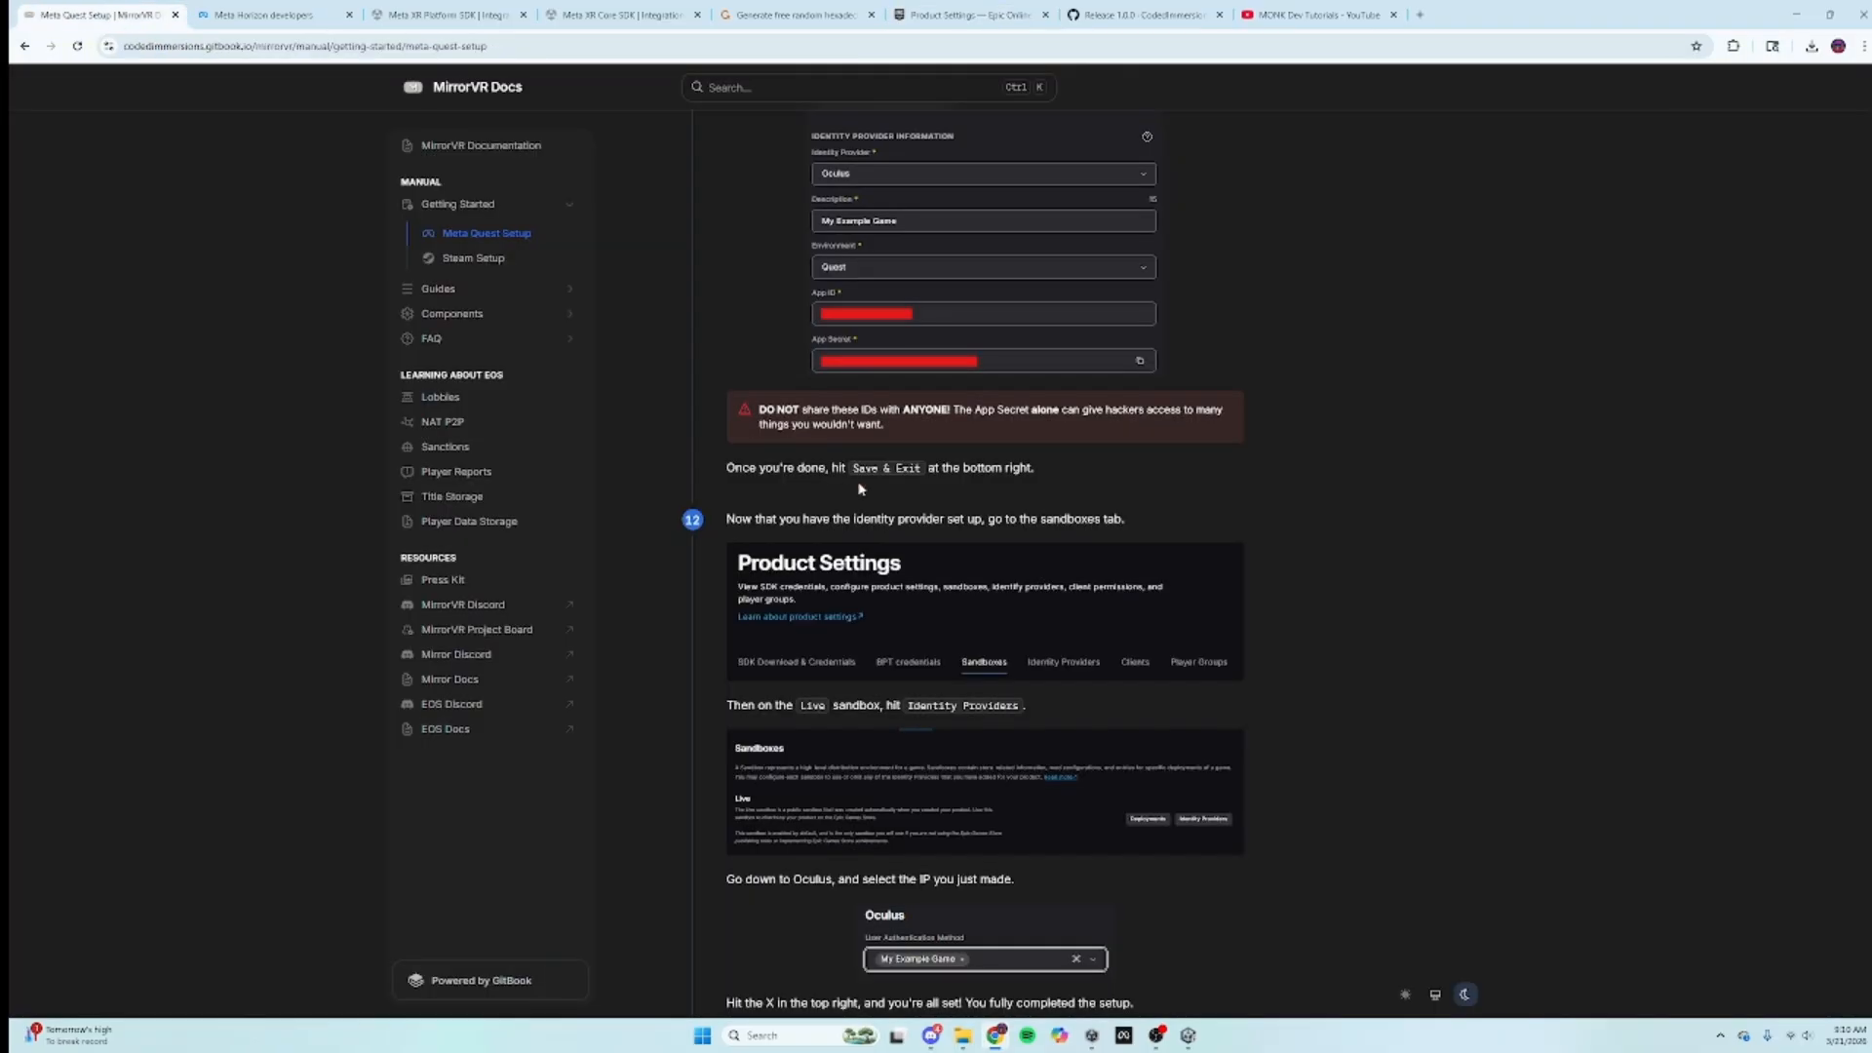
scroll(891, 500, down, 2)
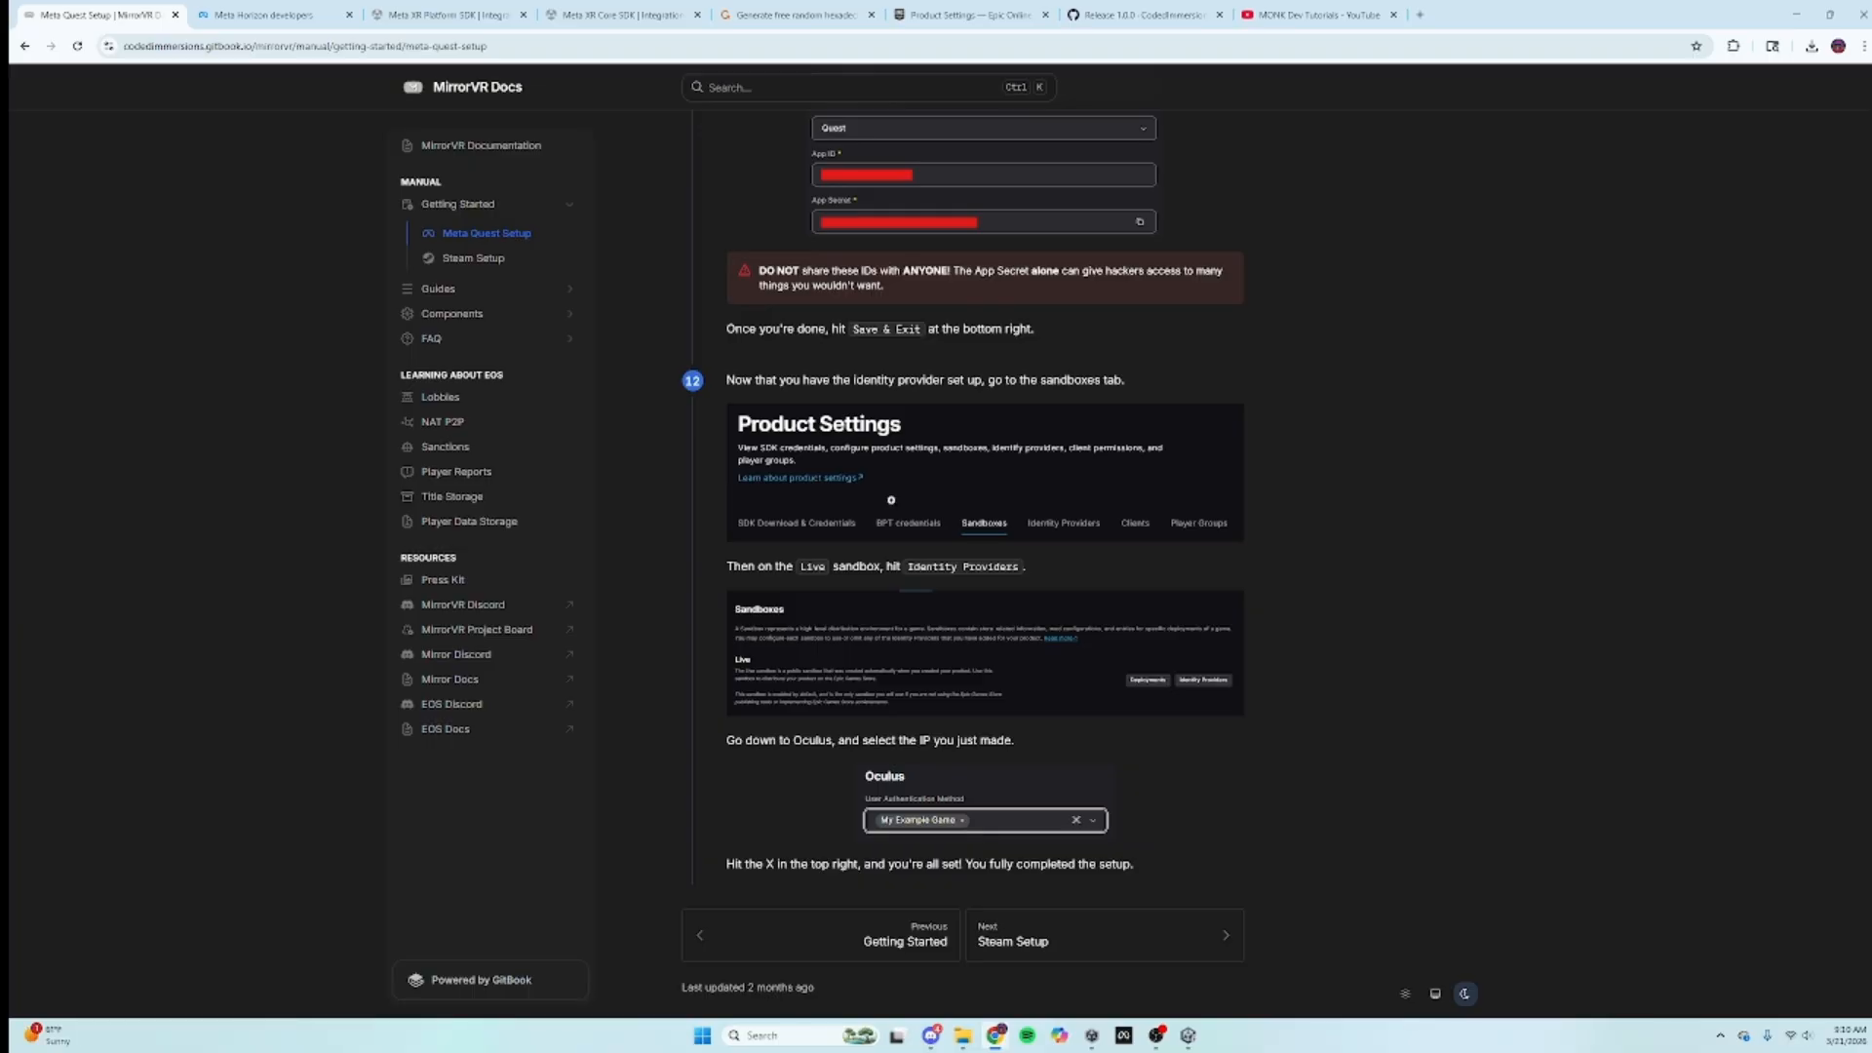
click(217, 11)
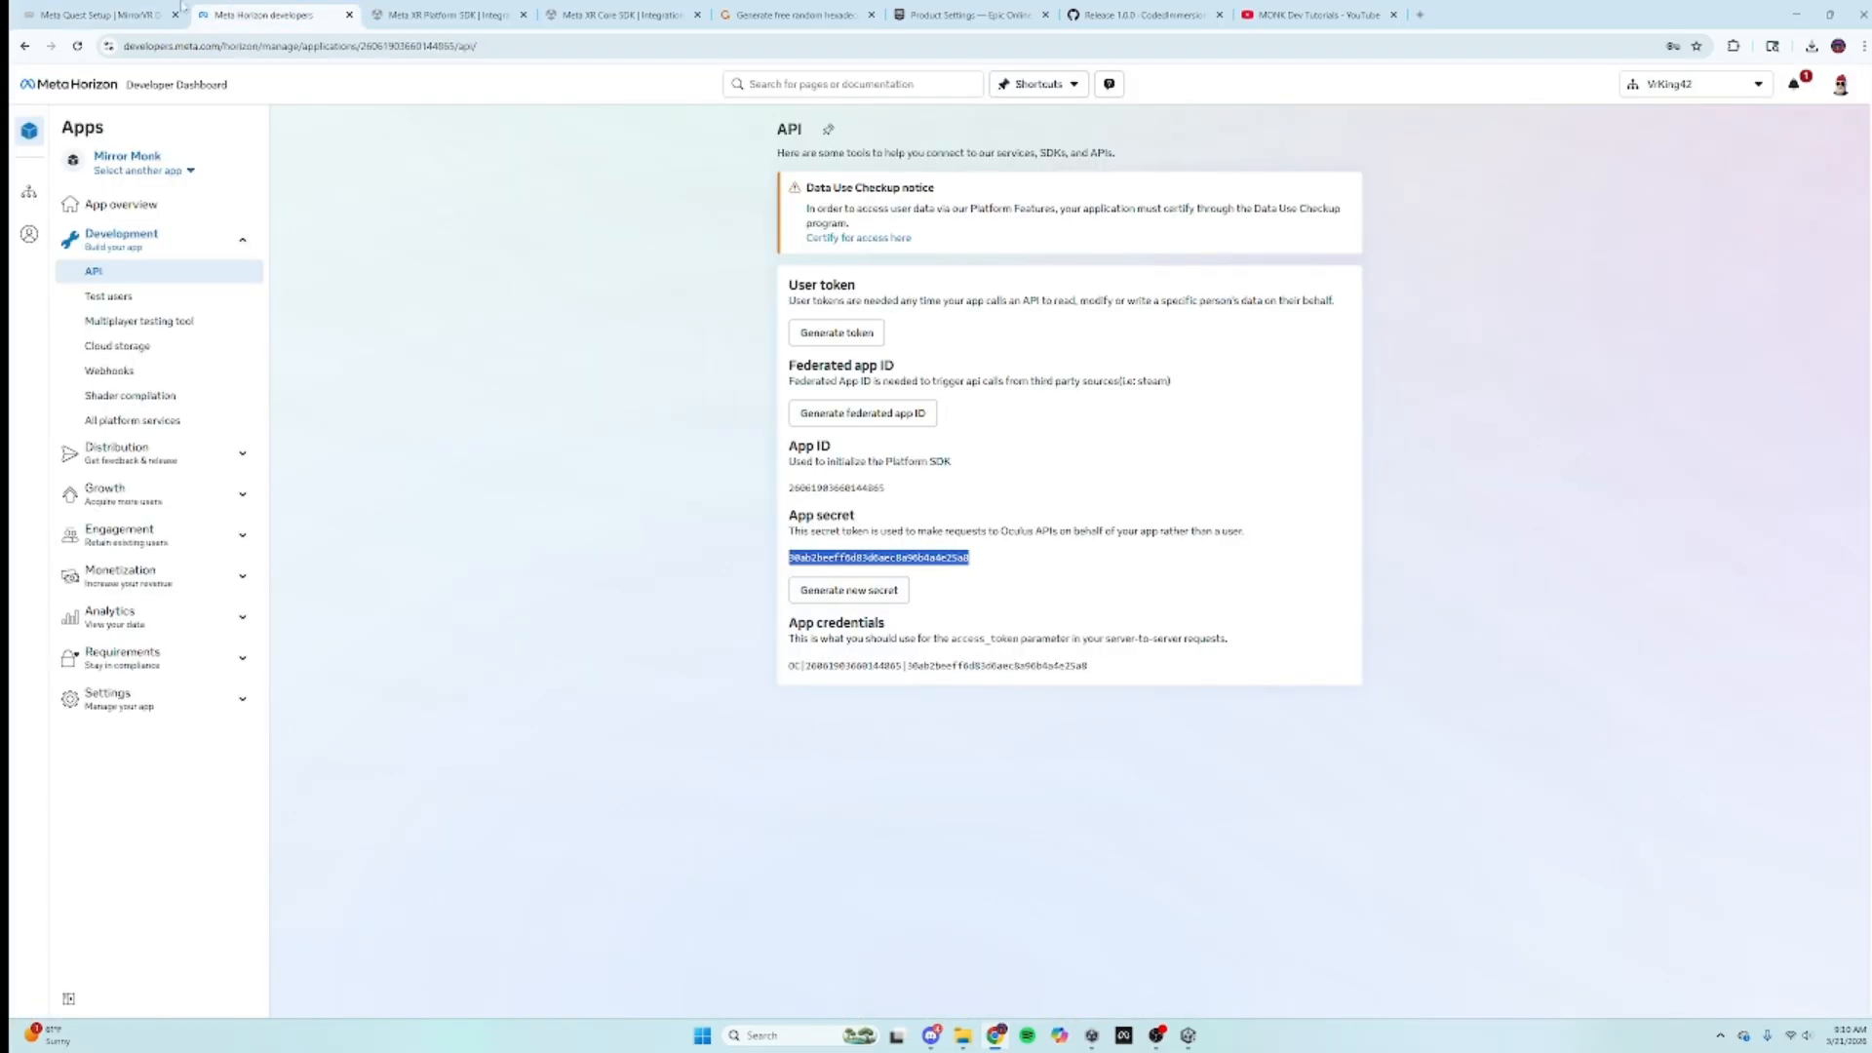
click(181, 8)
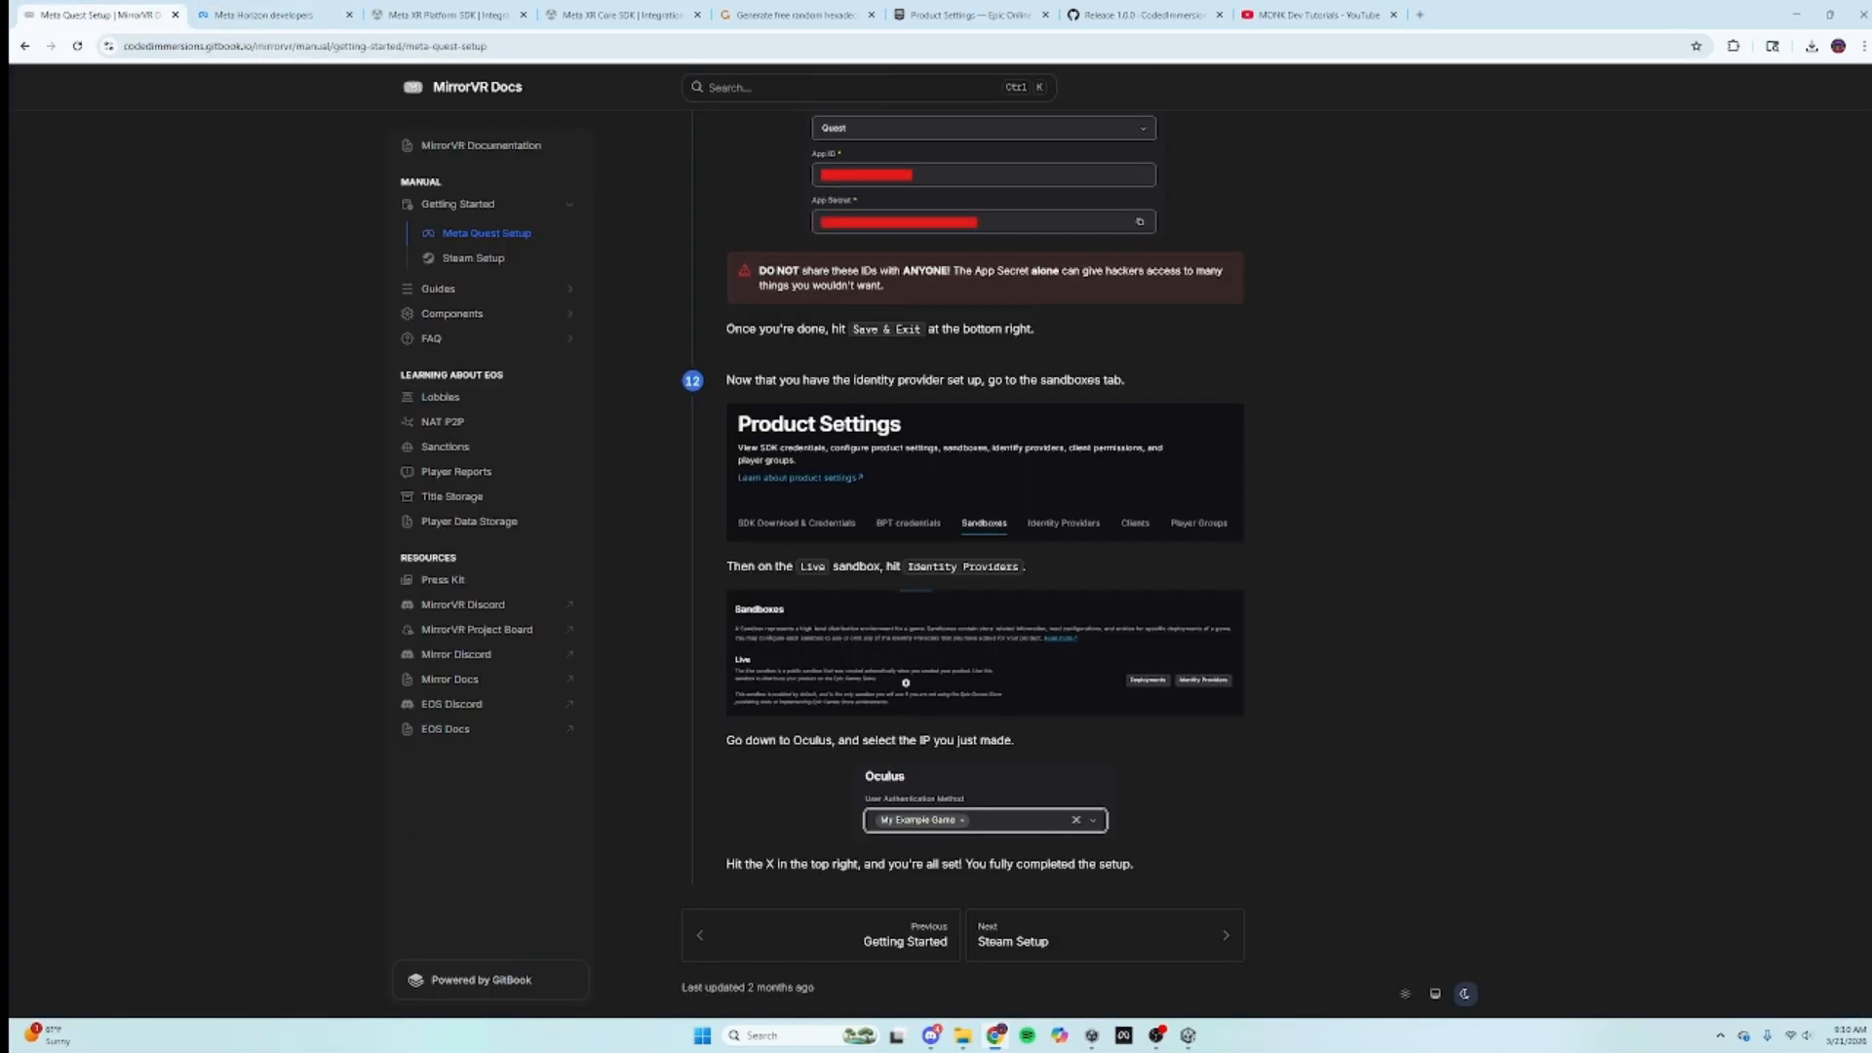
click(263, 14)
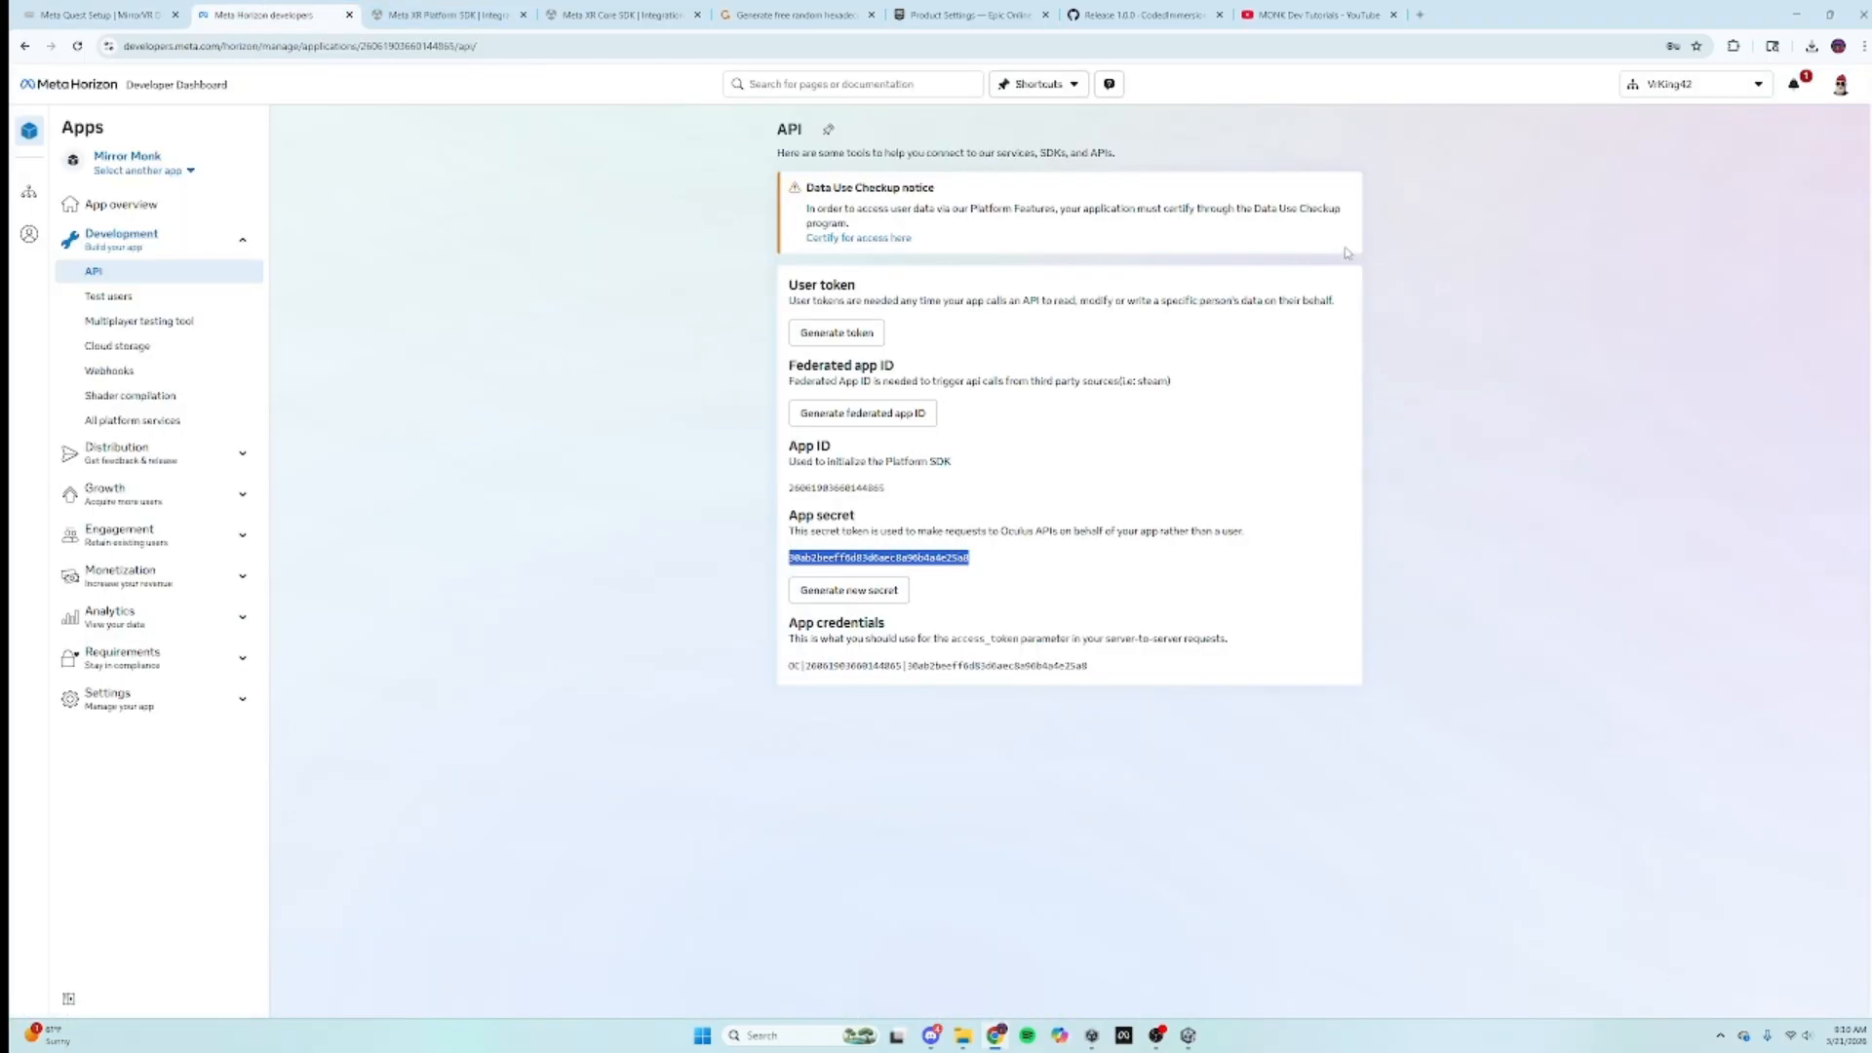
click(846, 240)
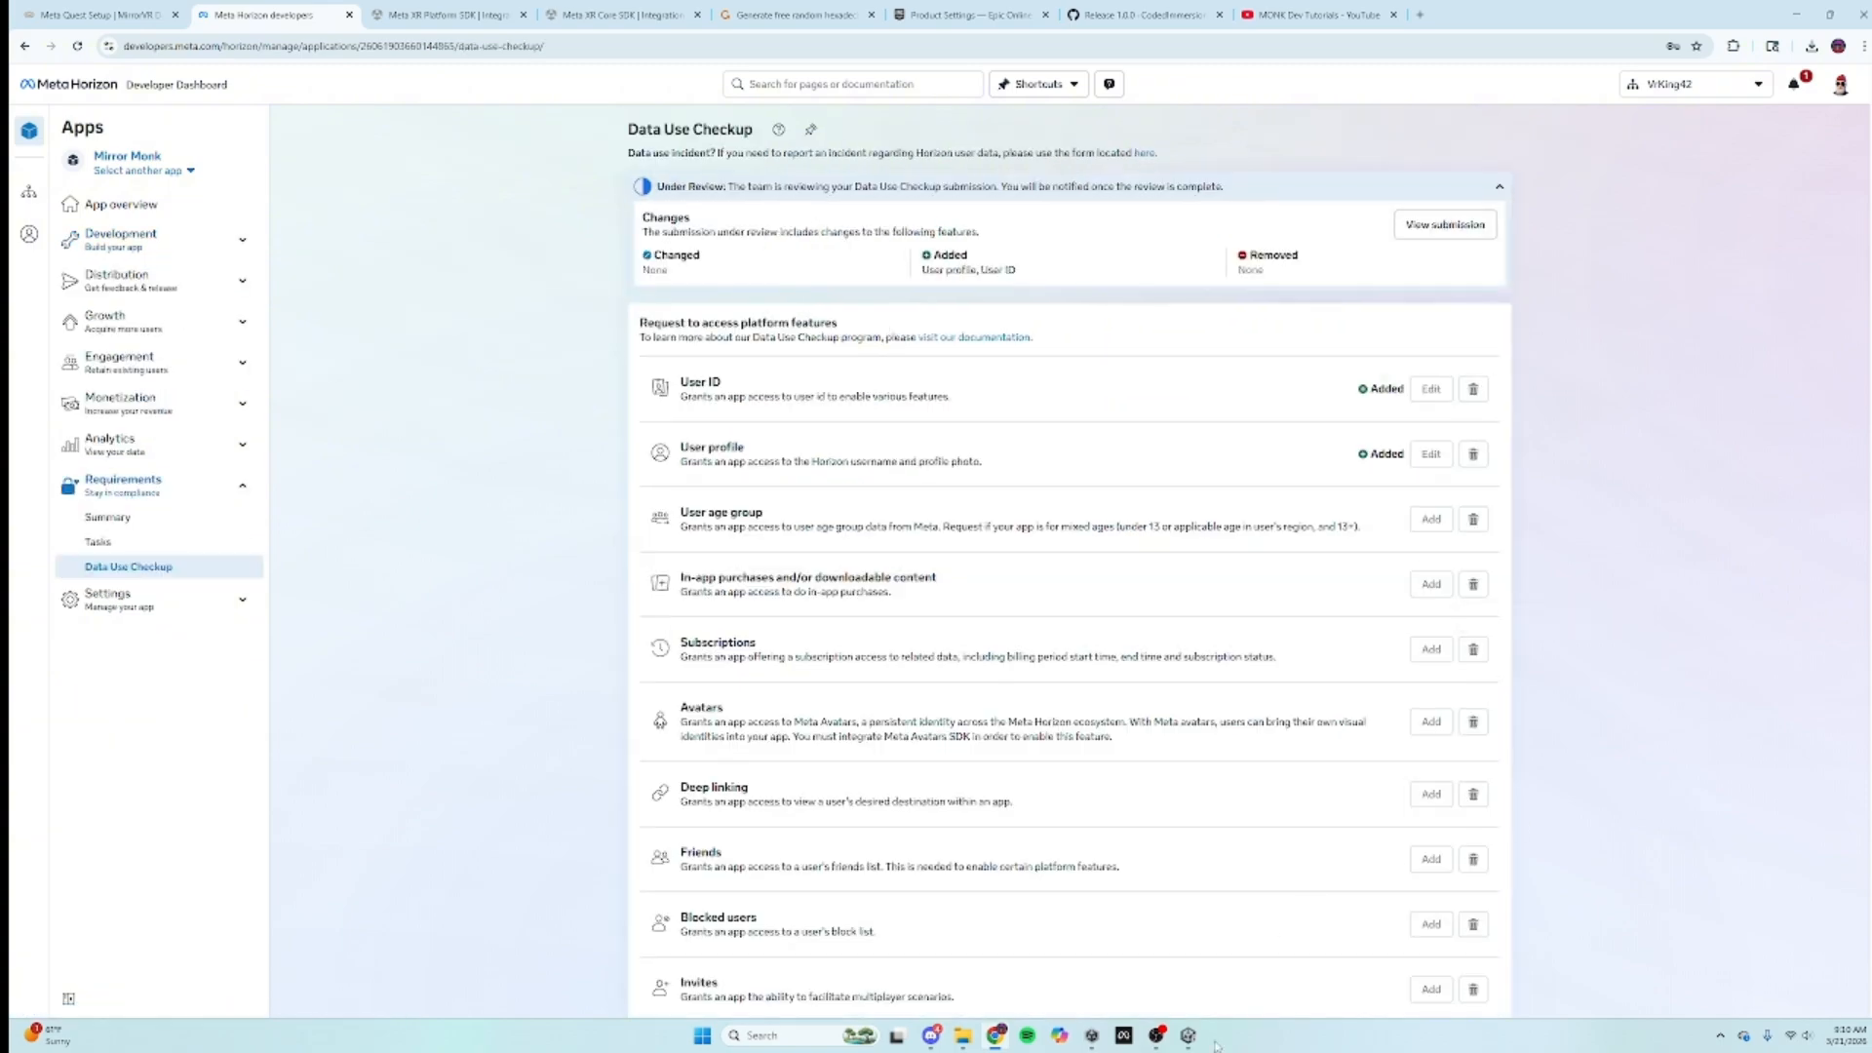
click(1187, 1035)
click(82, 596)
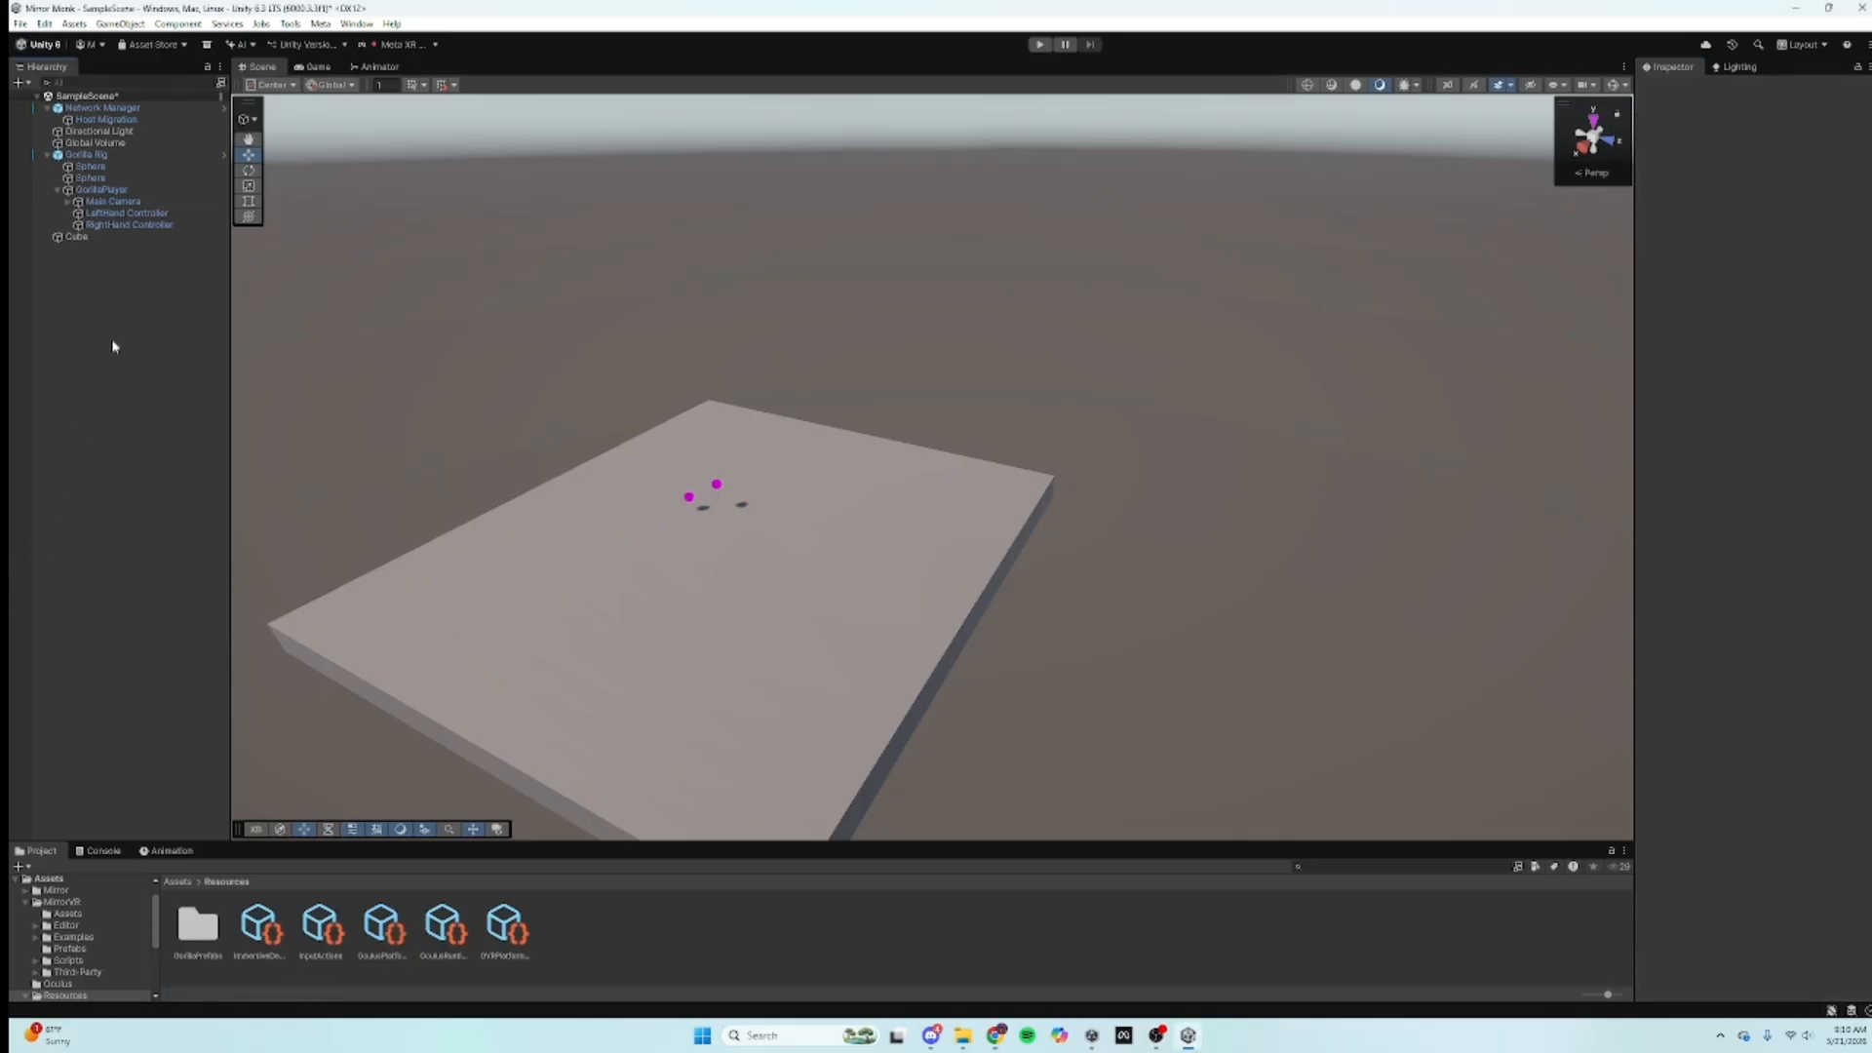
Step: Save SampleScene with File > Save and enter Play mode
click(19, 24)
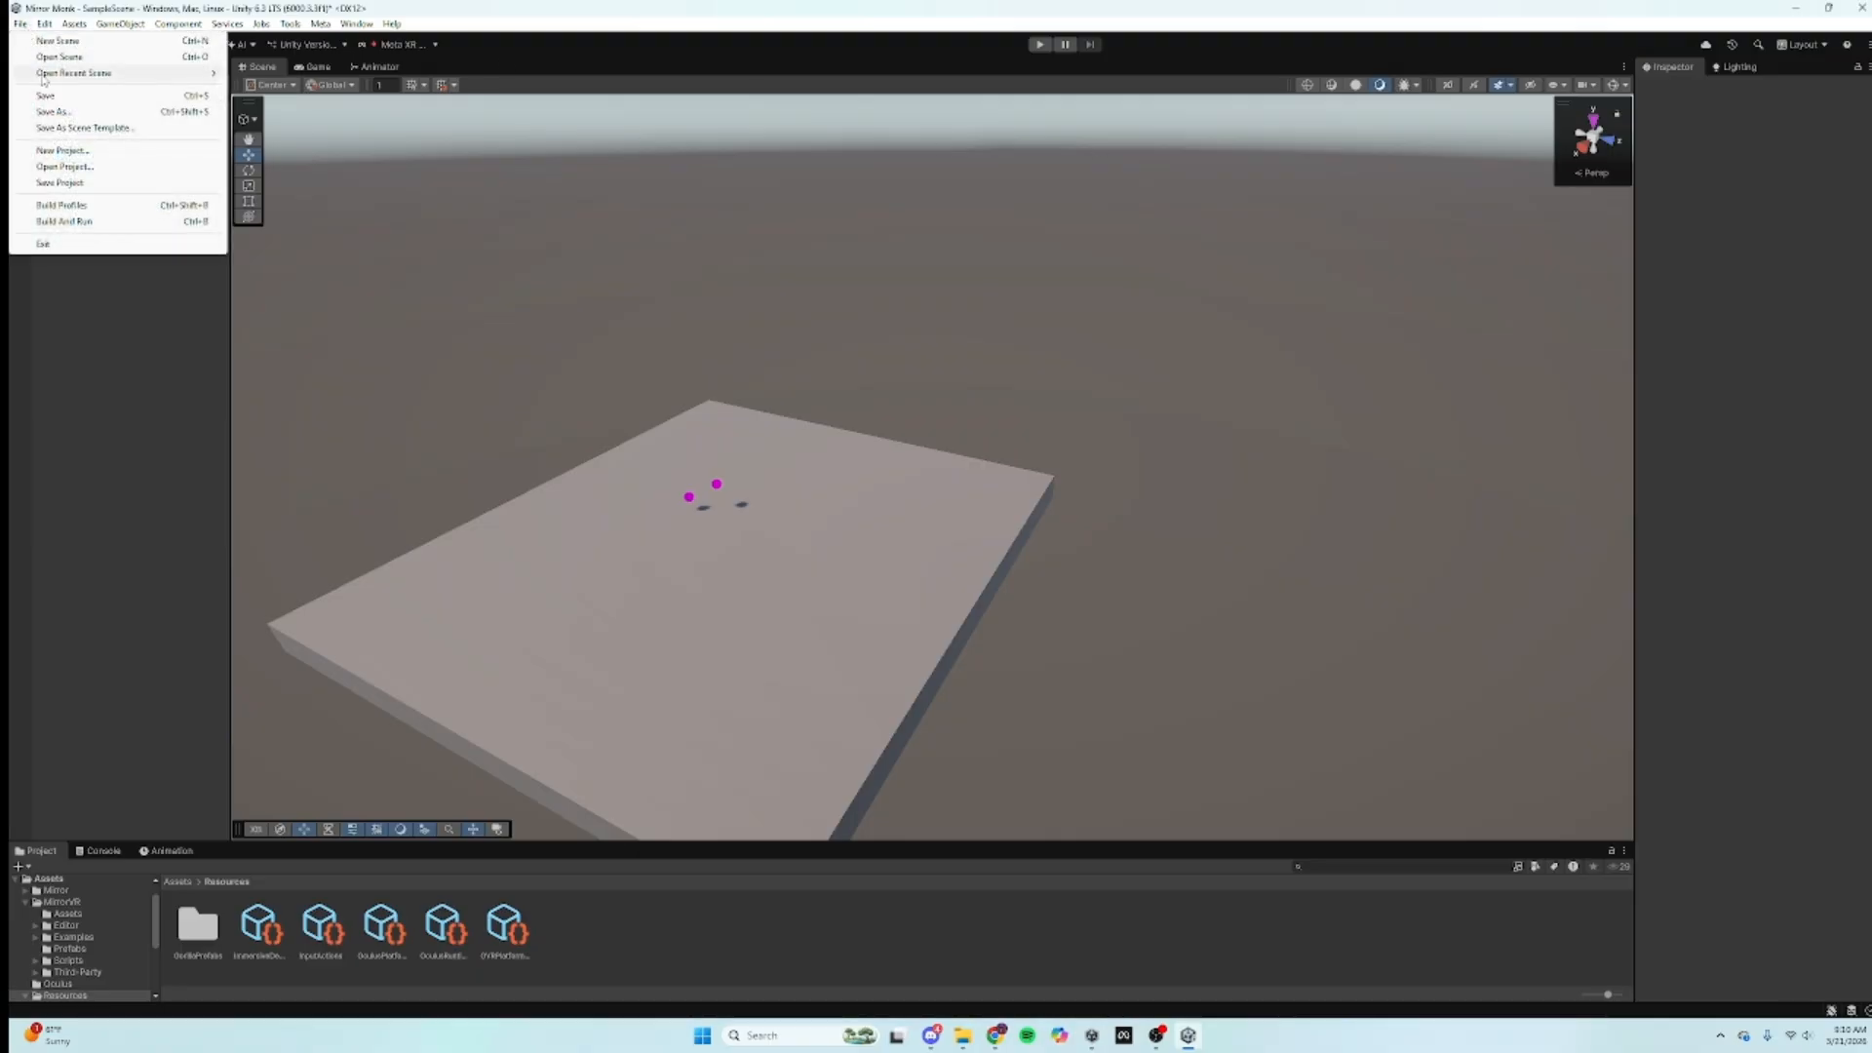
click(45, 96)
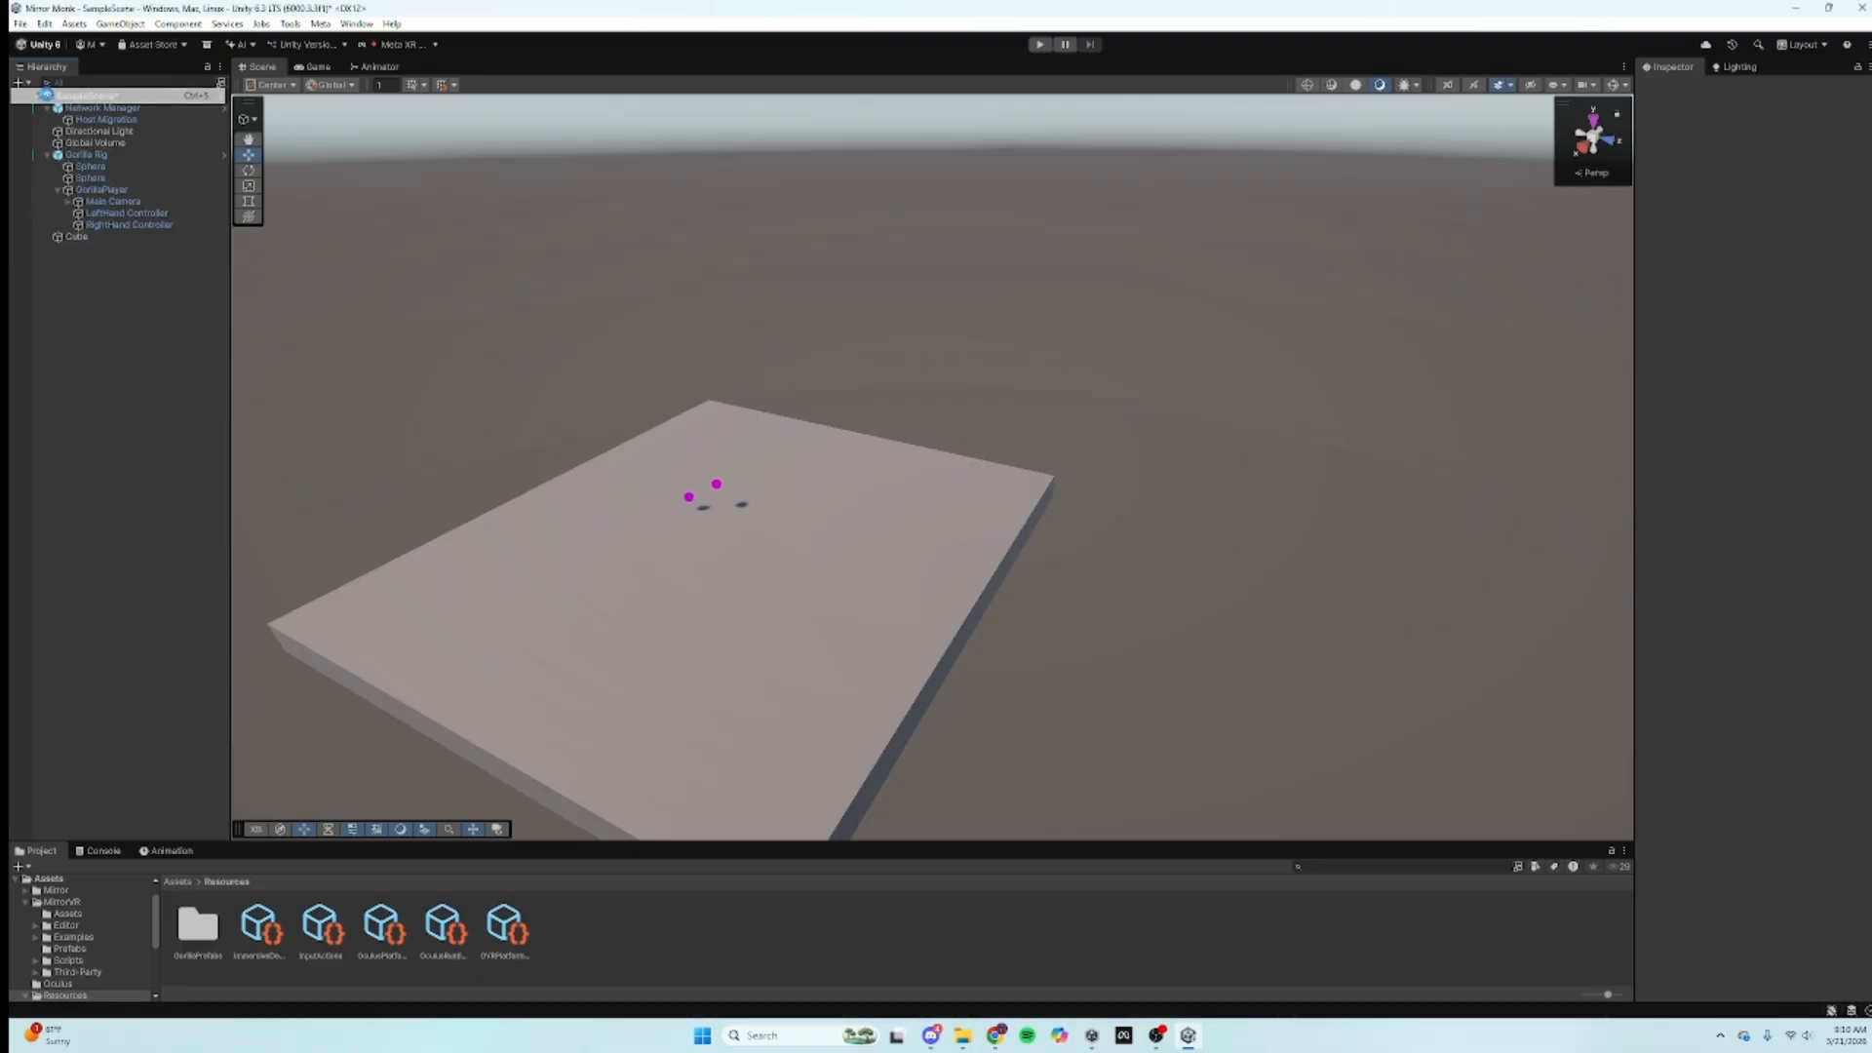
click(1044, 45)
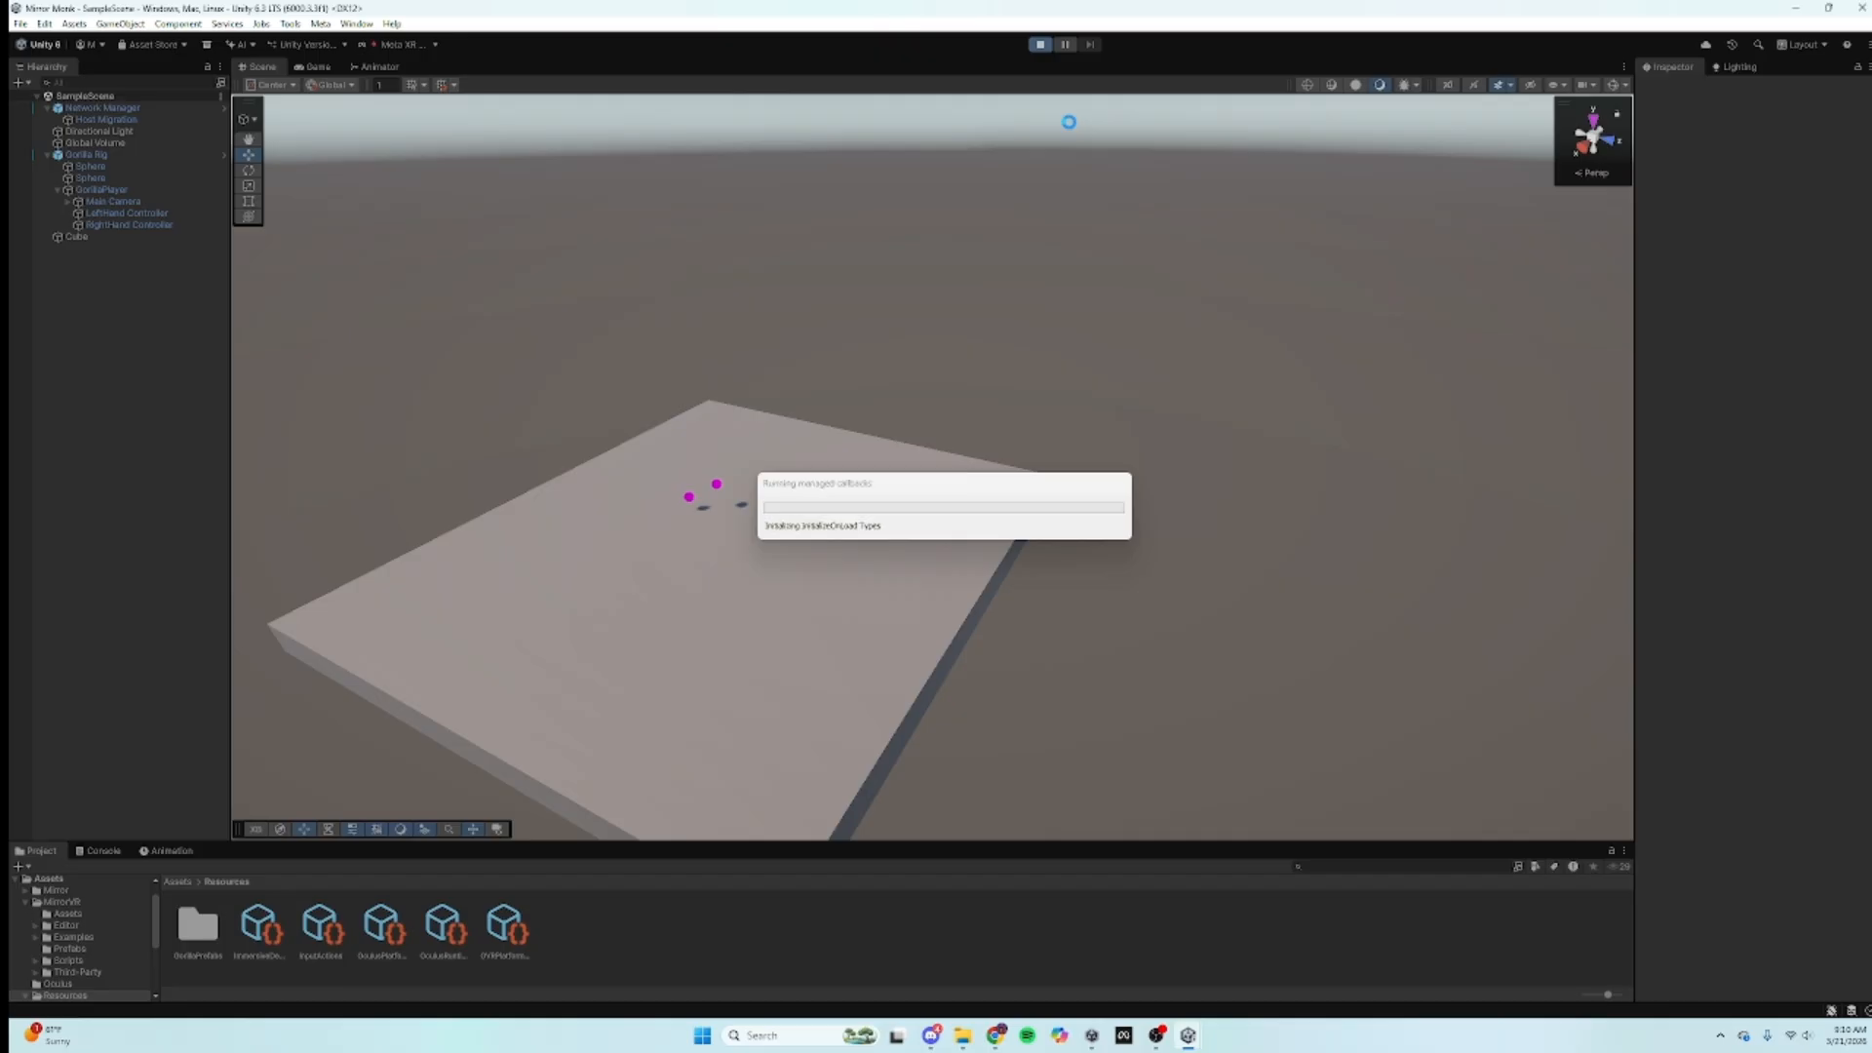
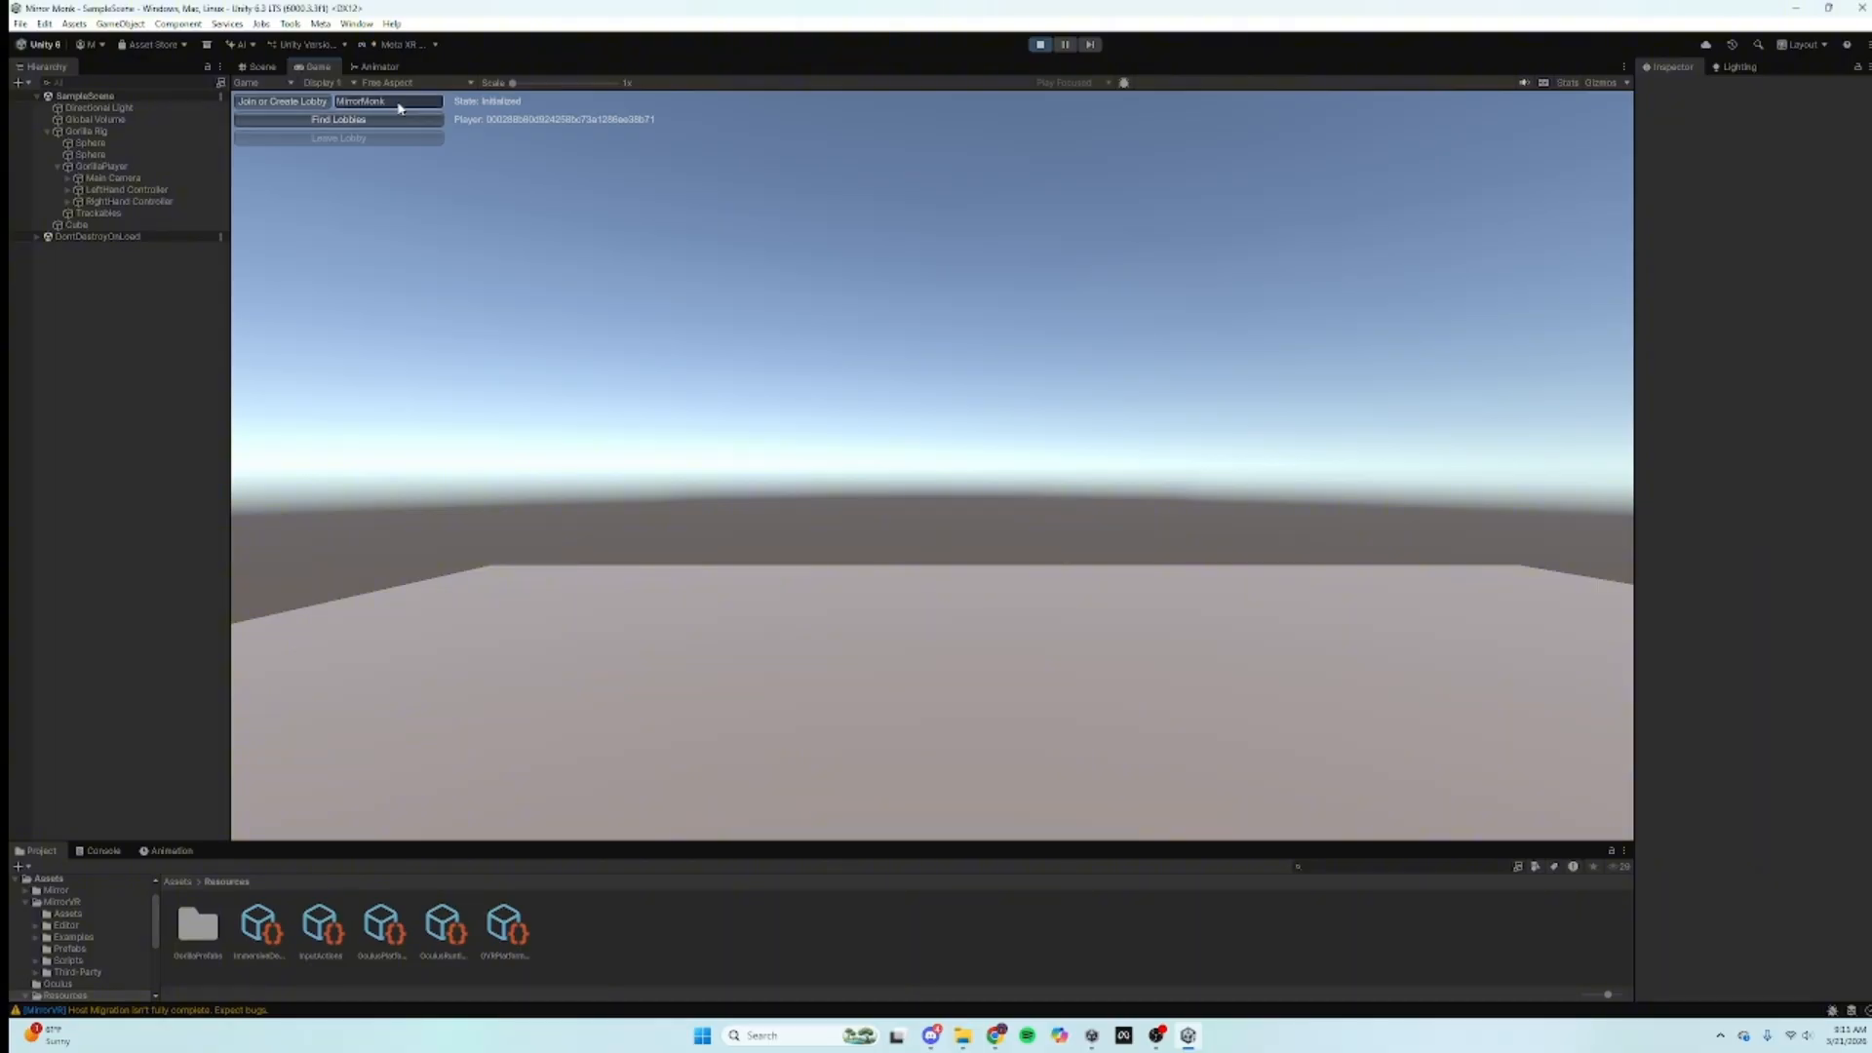
Step: Join the MirrorMonk lobby in the running game and view the spawned avatar in the Scene view
click(284, 101)
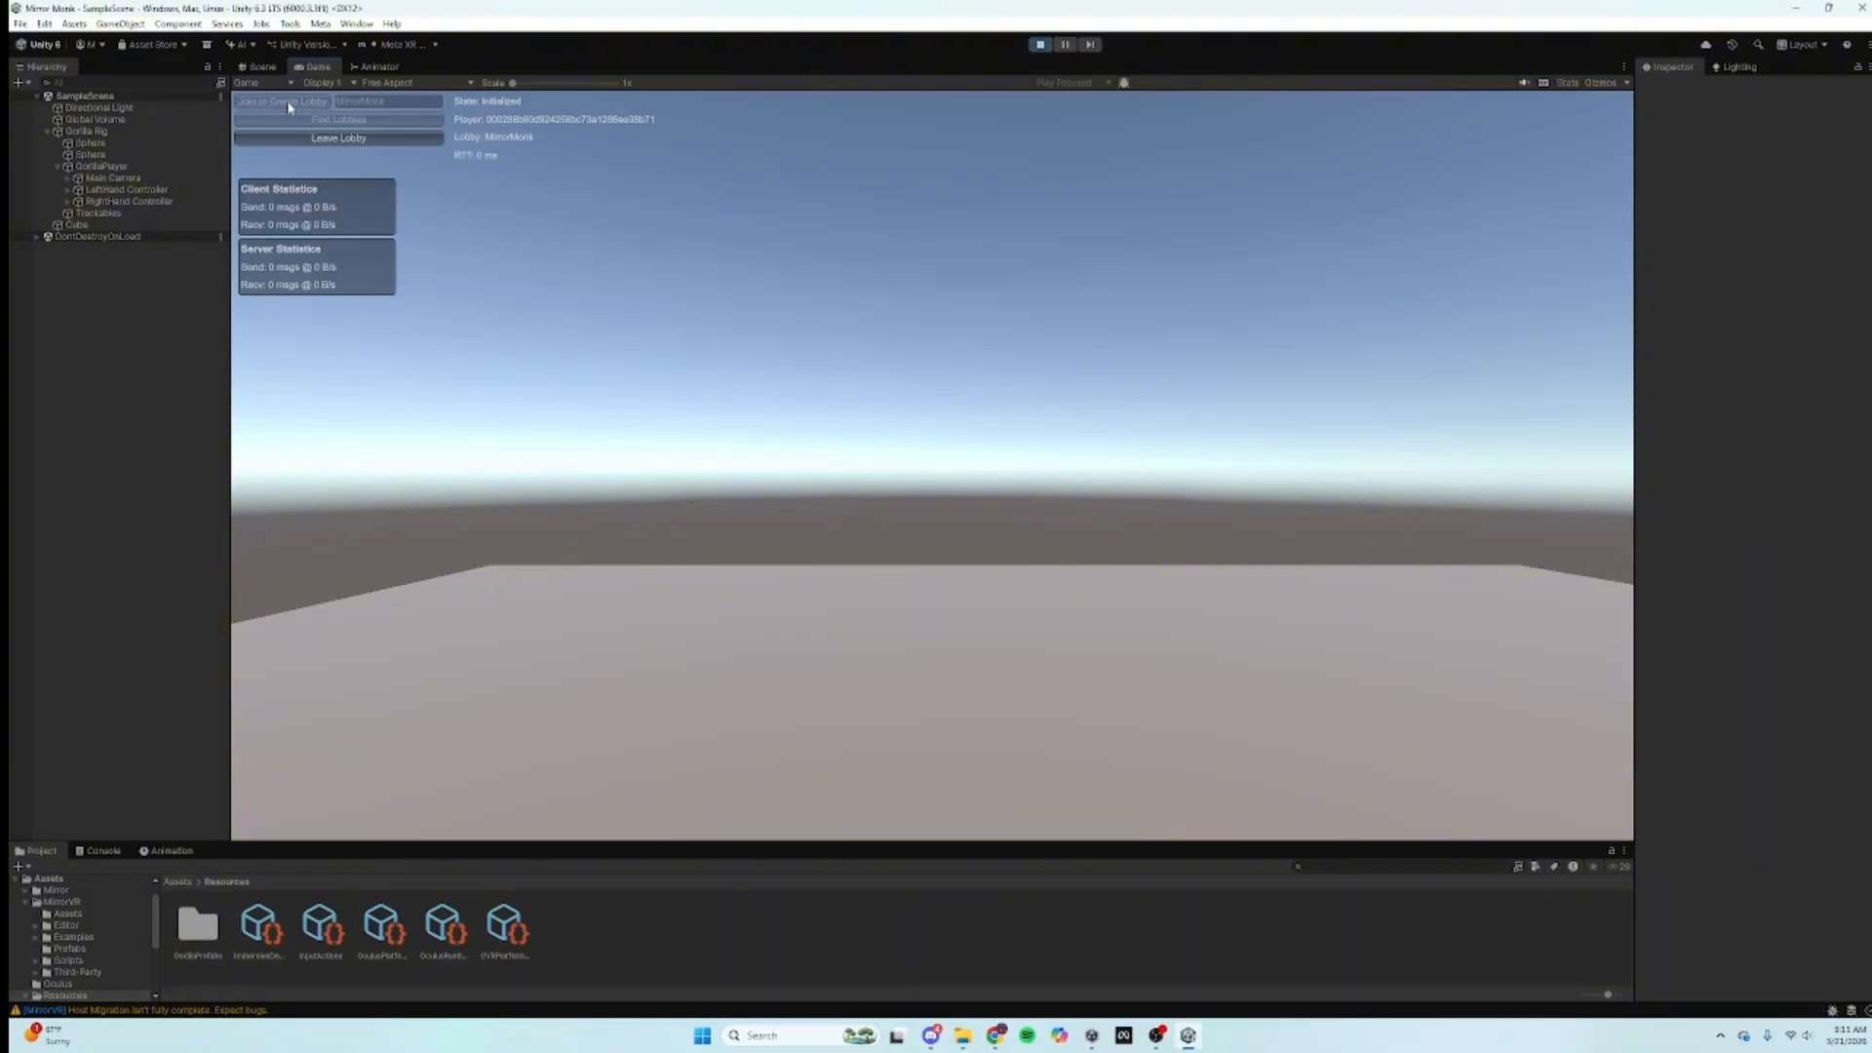
click(259, 66)
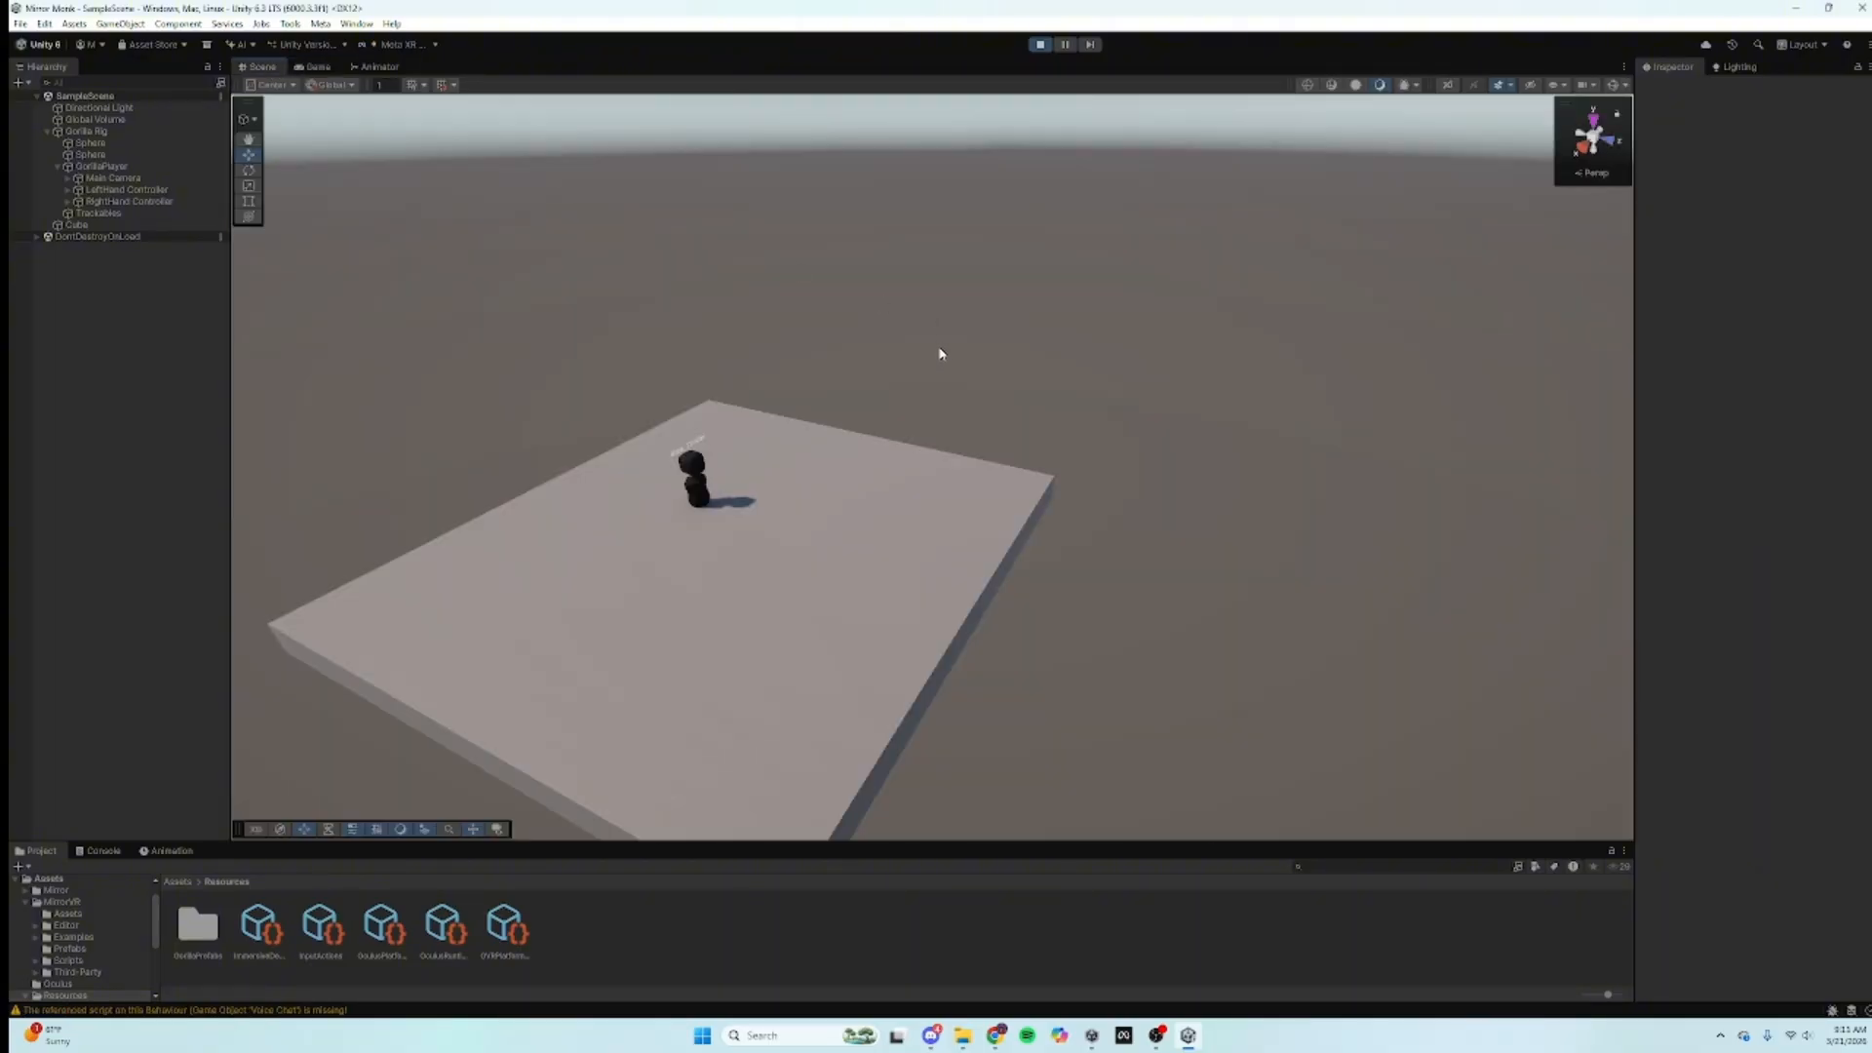
Step: Fly the scene camera close to the avatar and clear the console warnings
right_drag(941, 354, 687, 260)
key(w)
key(w)
key(s)
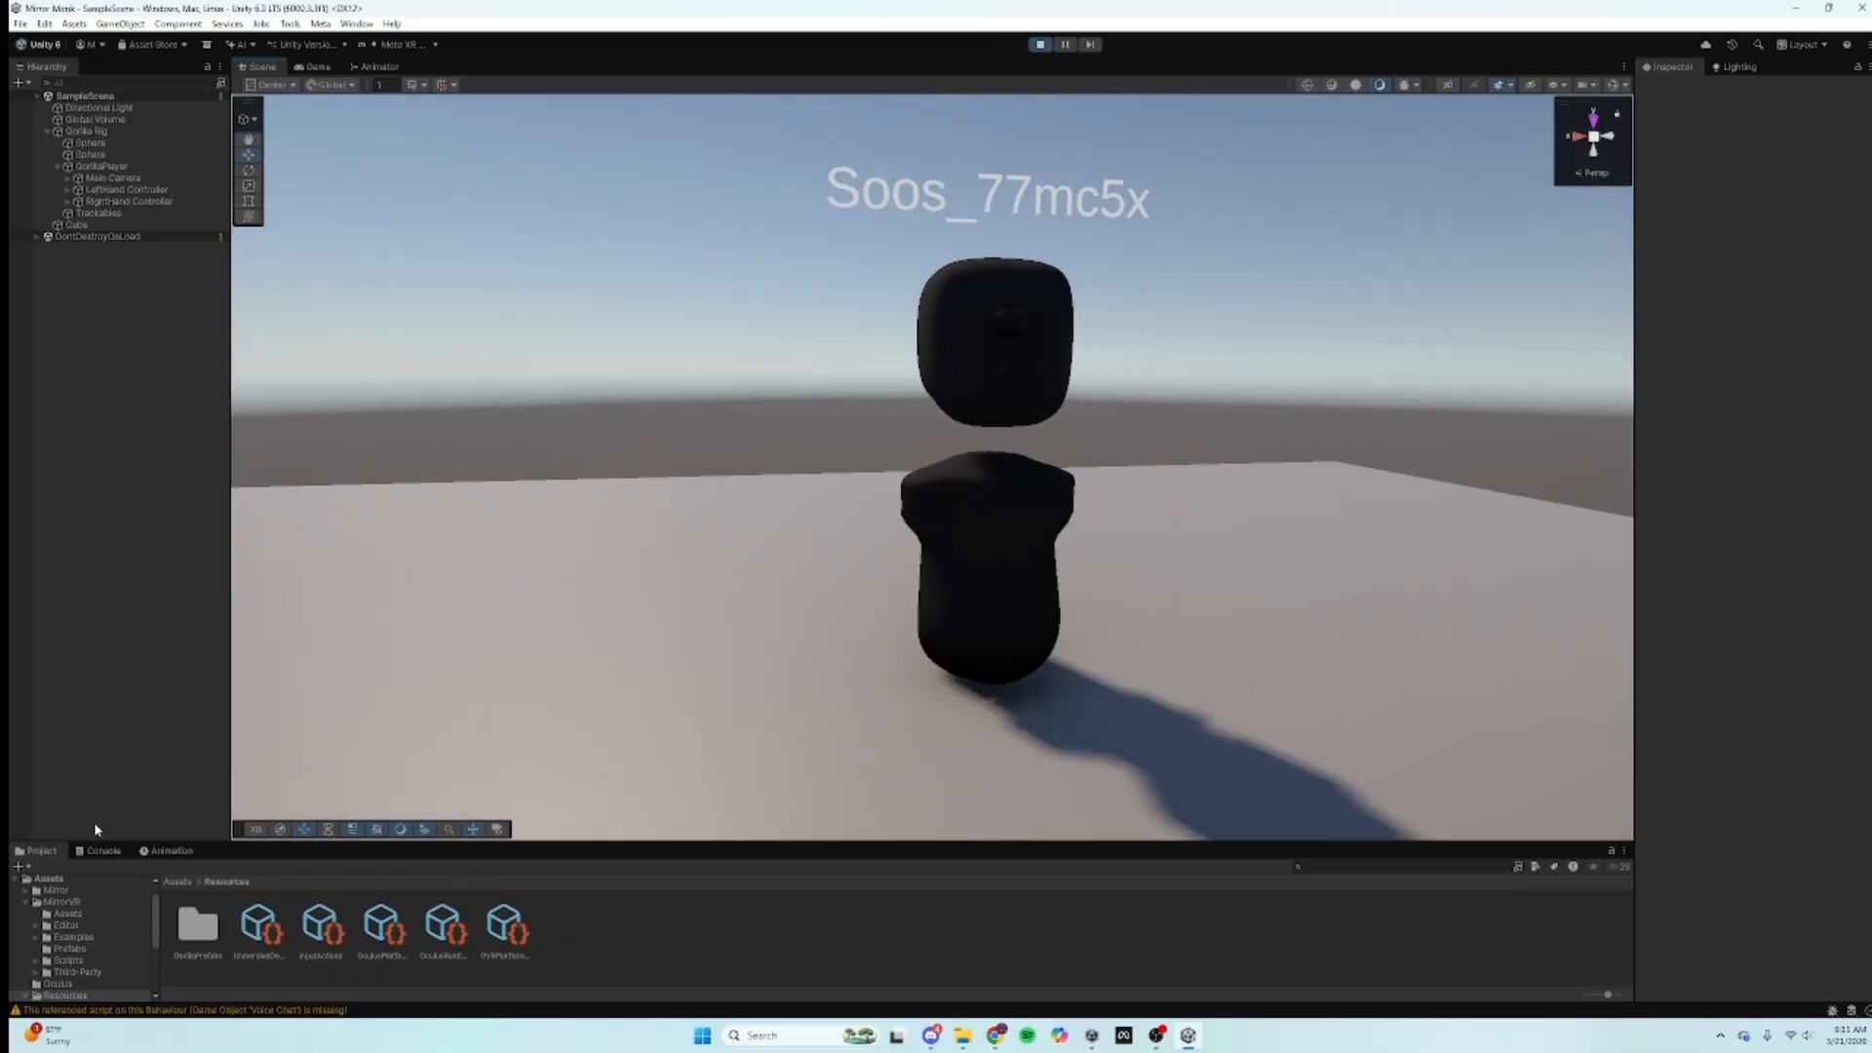
click(102, 851)
click(22, 866)
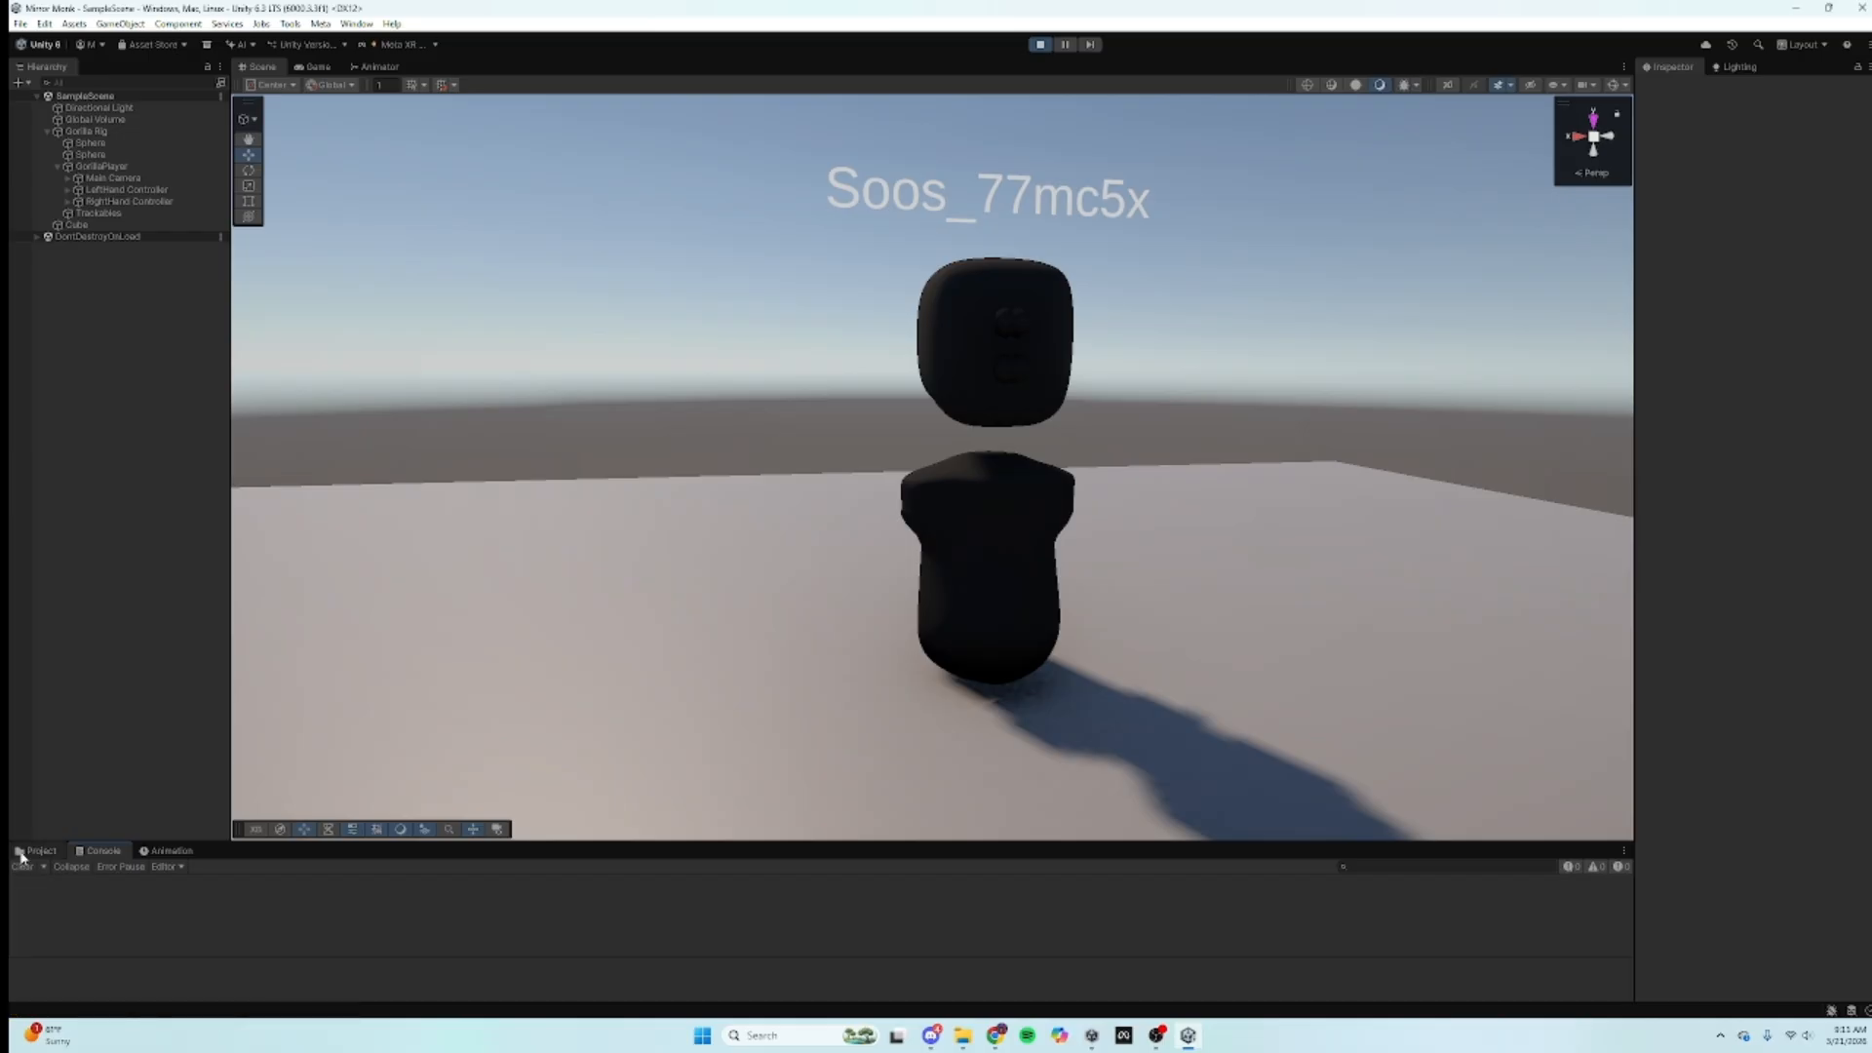
click(24, 852)
Step: Frame the LeftHand Controller and drag it down beside the avatar's body
double_click(107, 190)
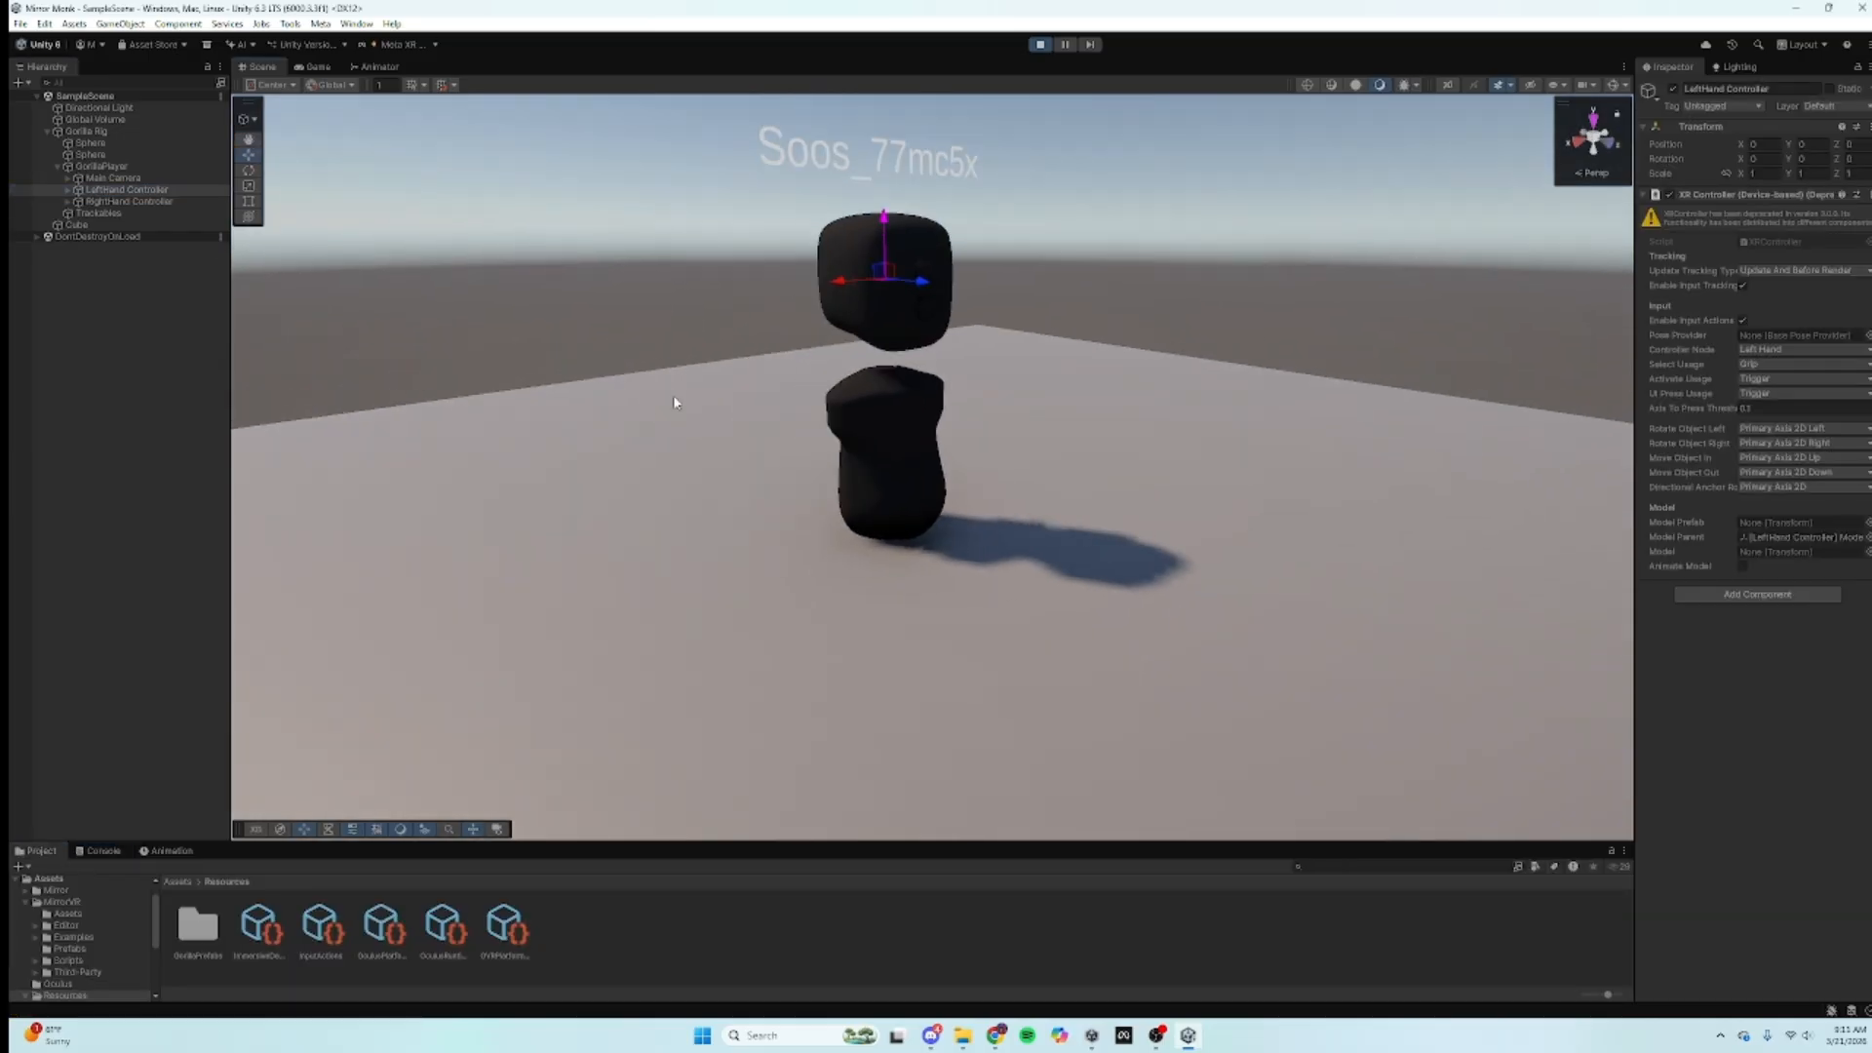
right_drag(982, 305, 1134, 563)
key(f)
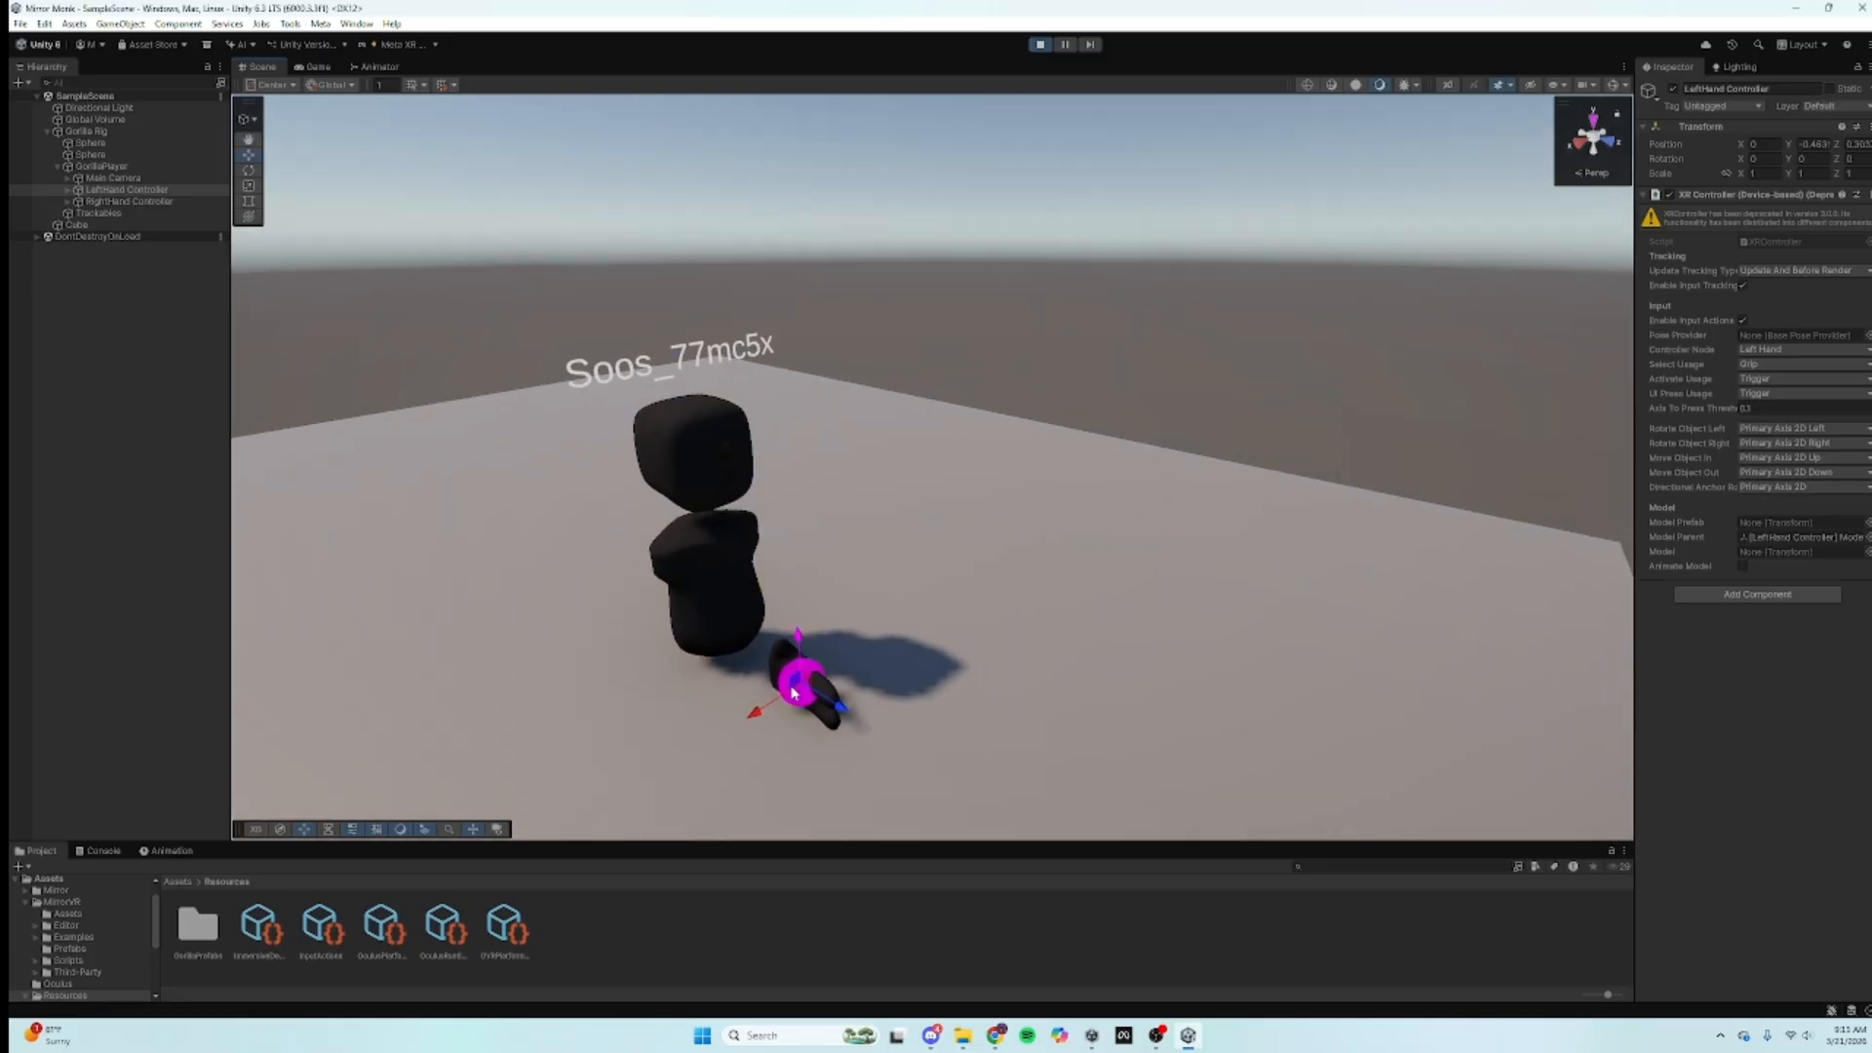
right_drag(846, 696, 1009, 651)
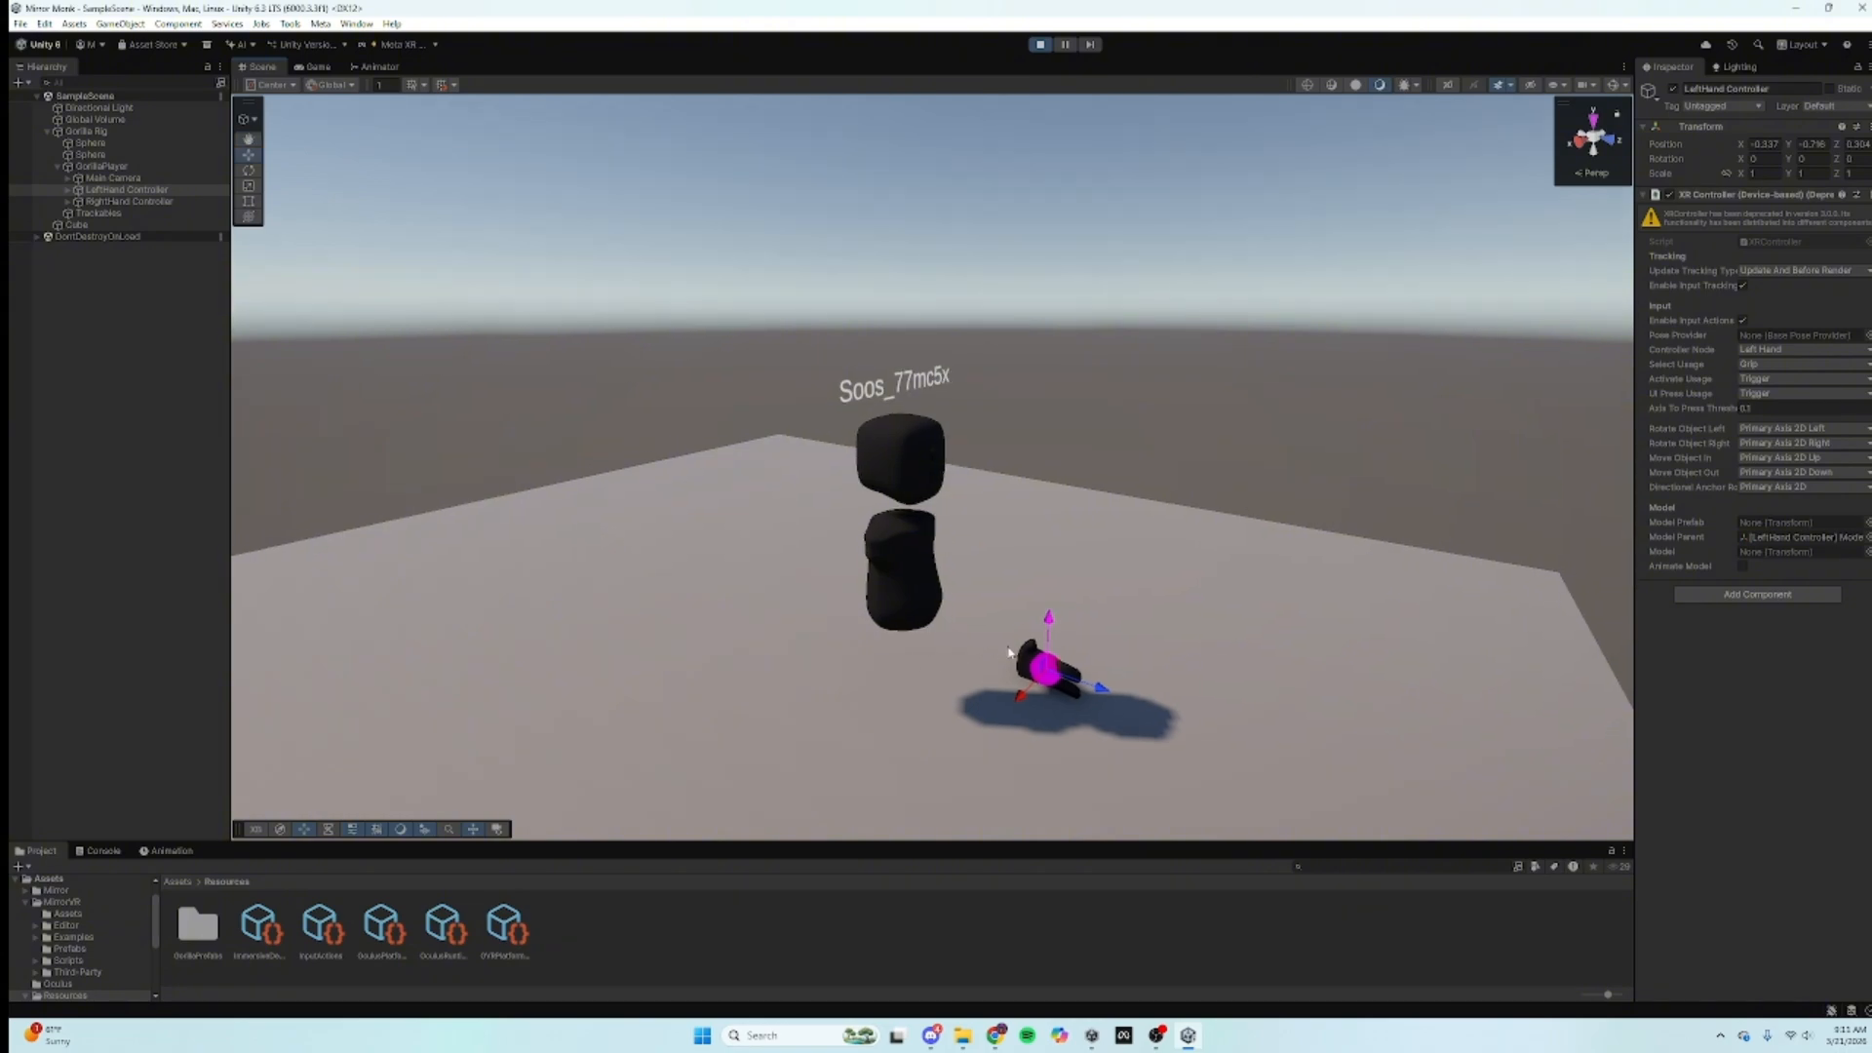
drag(1049, 664, 973, 677)
right_drag(960, 639, 823, 598)
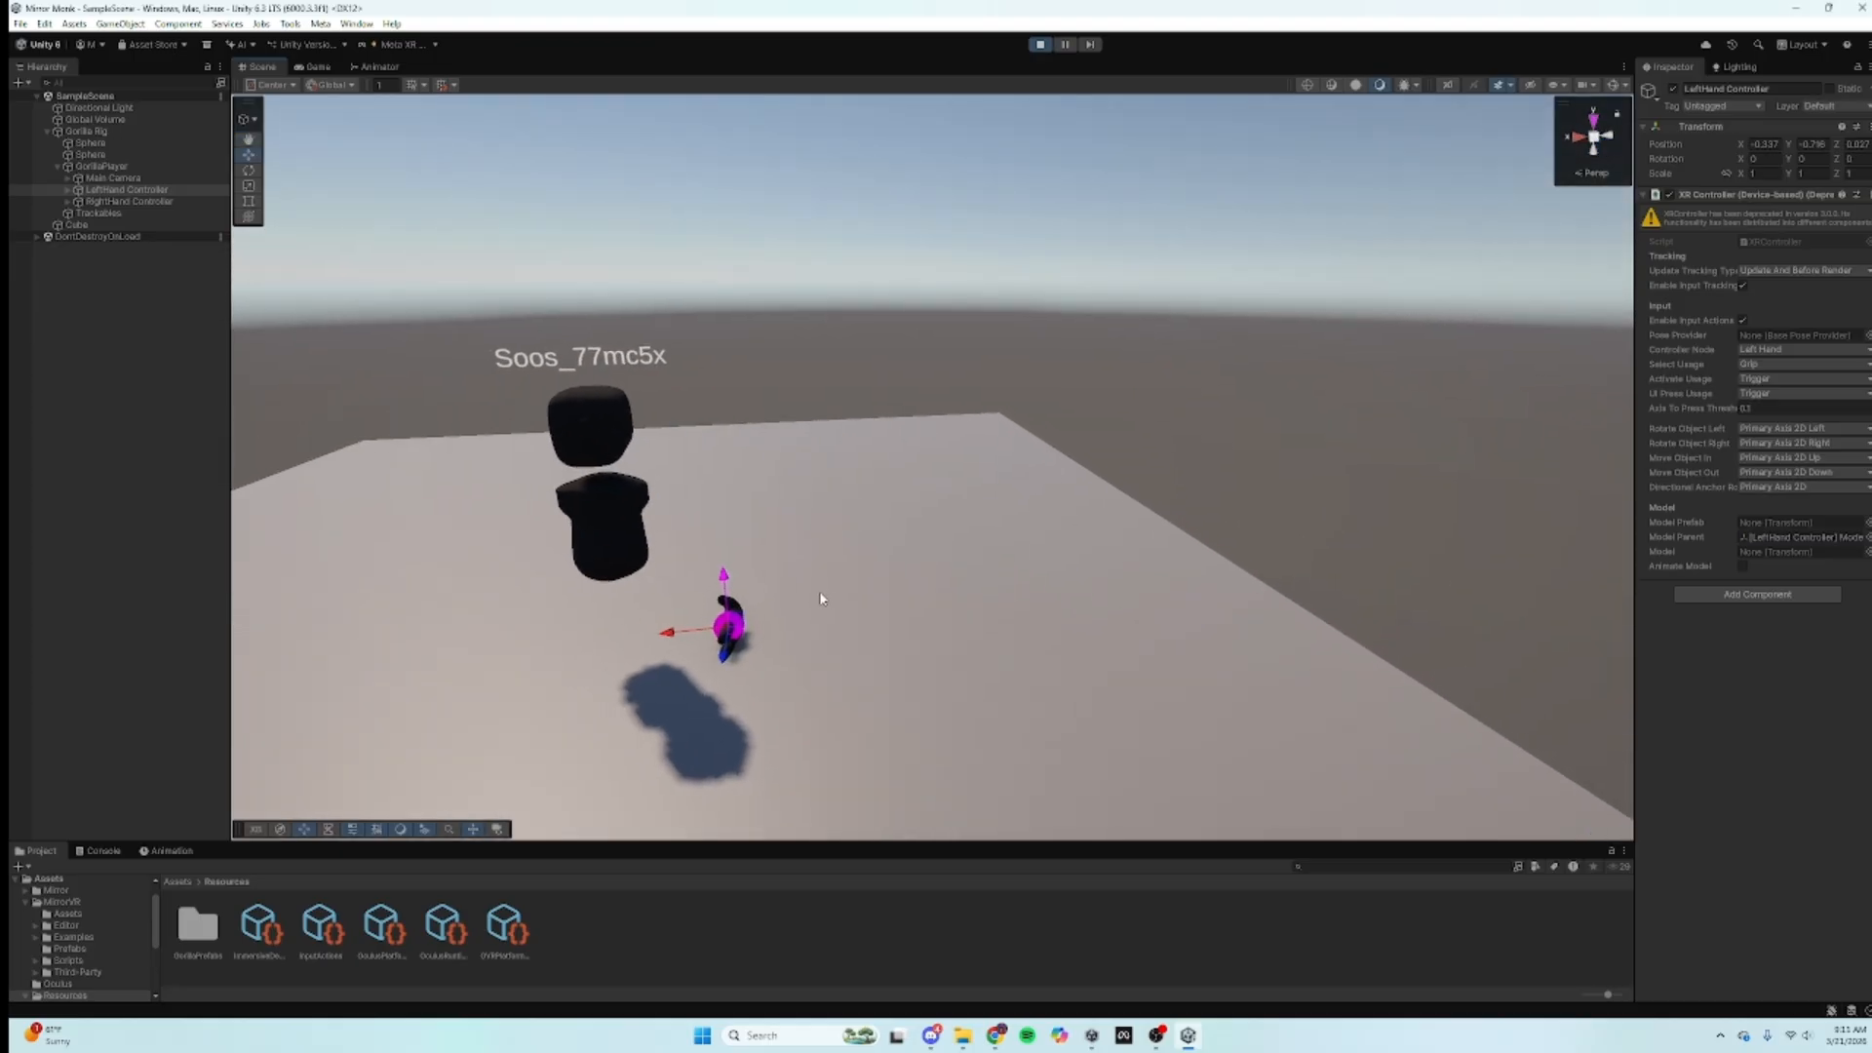
click(996, 1036)
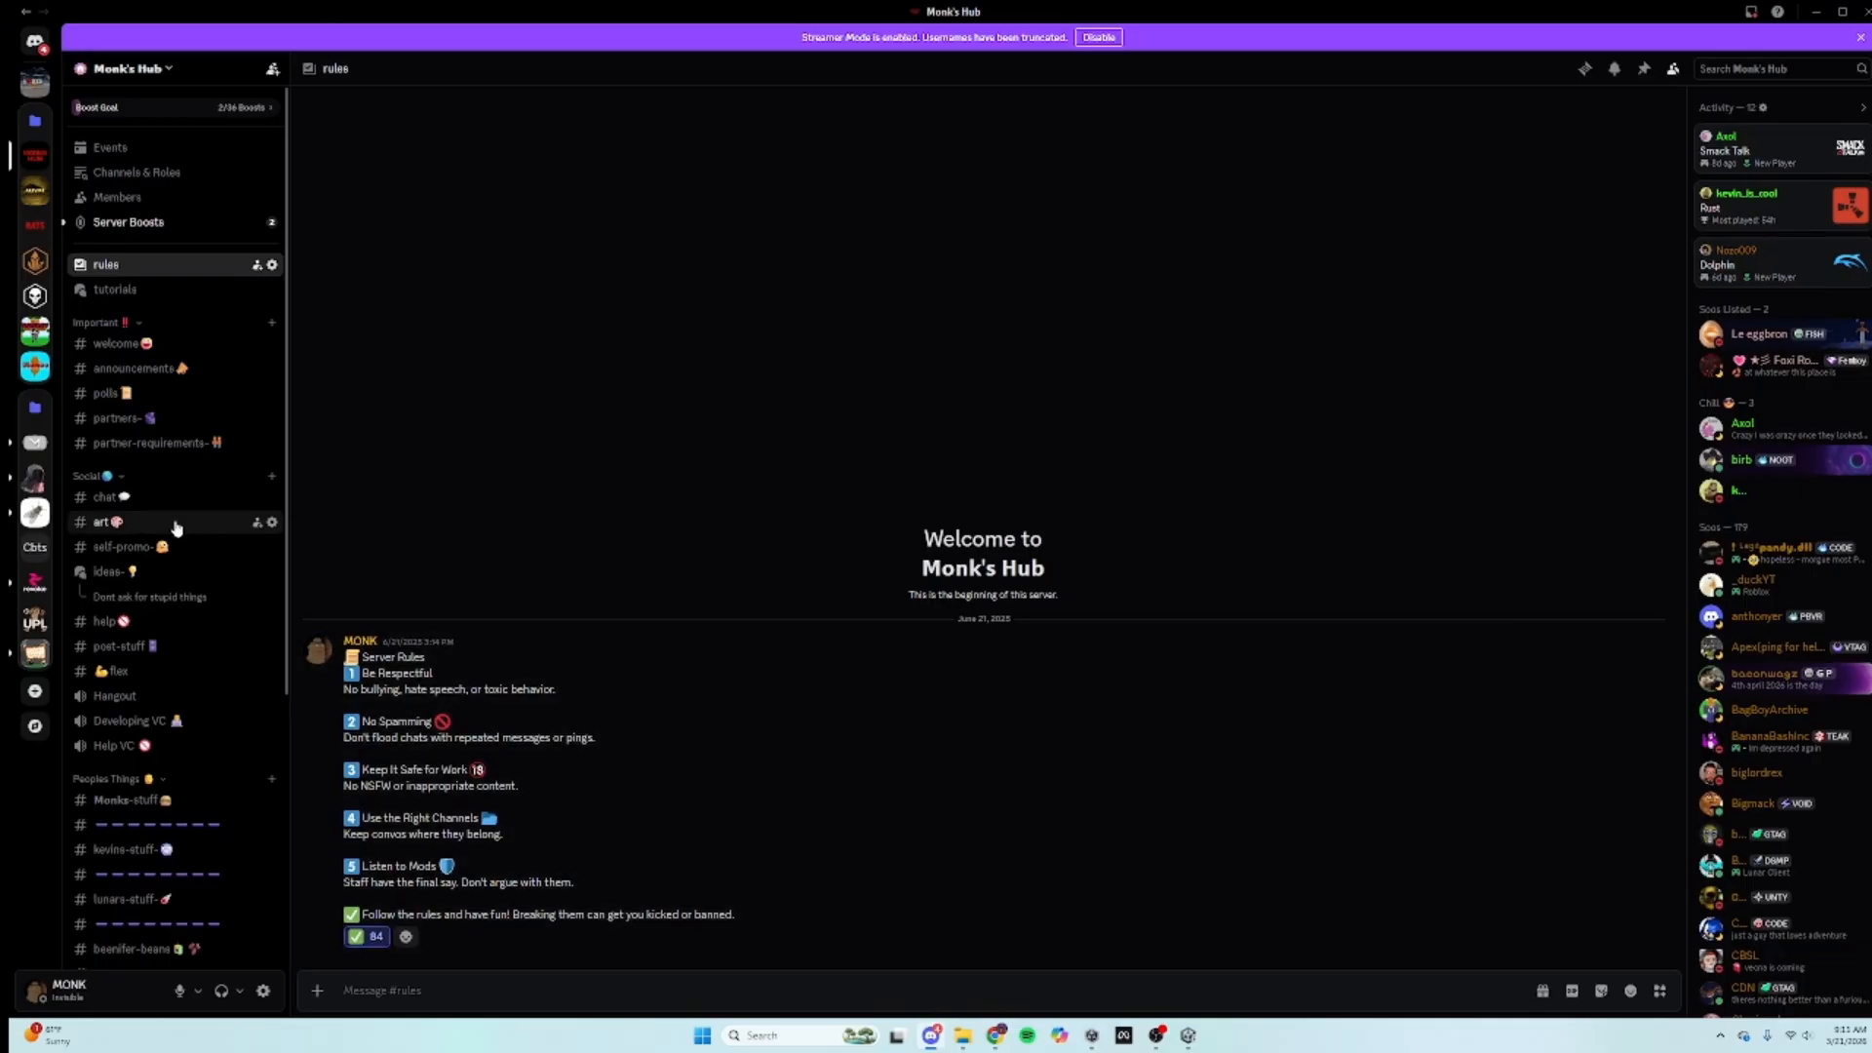
Step: Browse the monks-library posts: Mirror Player Colliders, Mirror Offline Rig and Online Player Tracker
scroll(146, 585, down, 5)
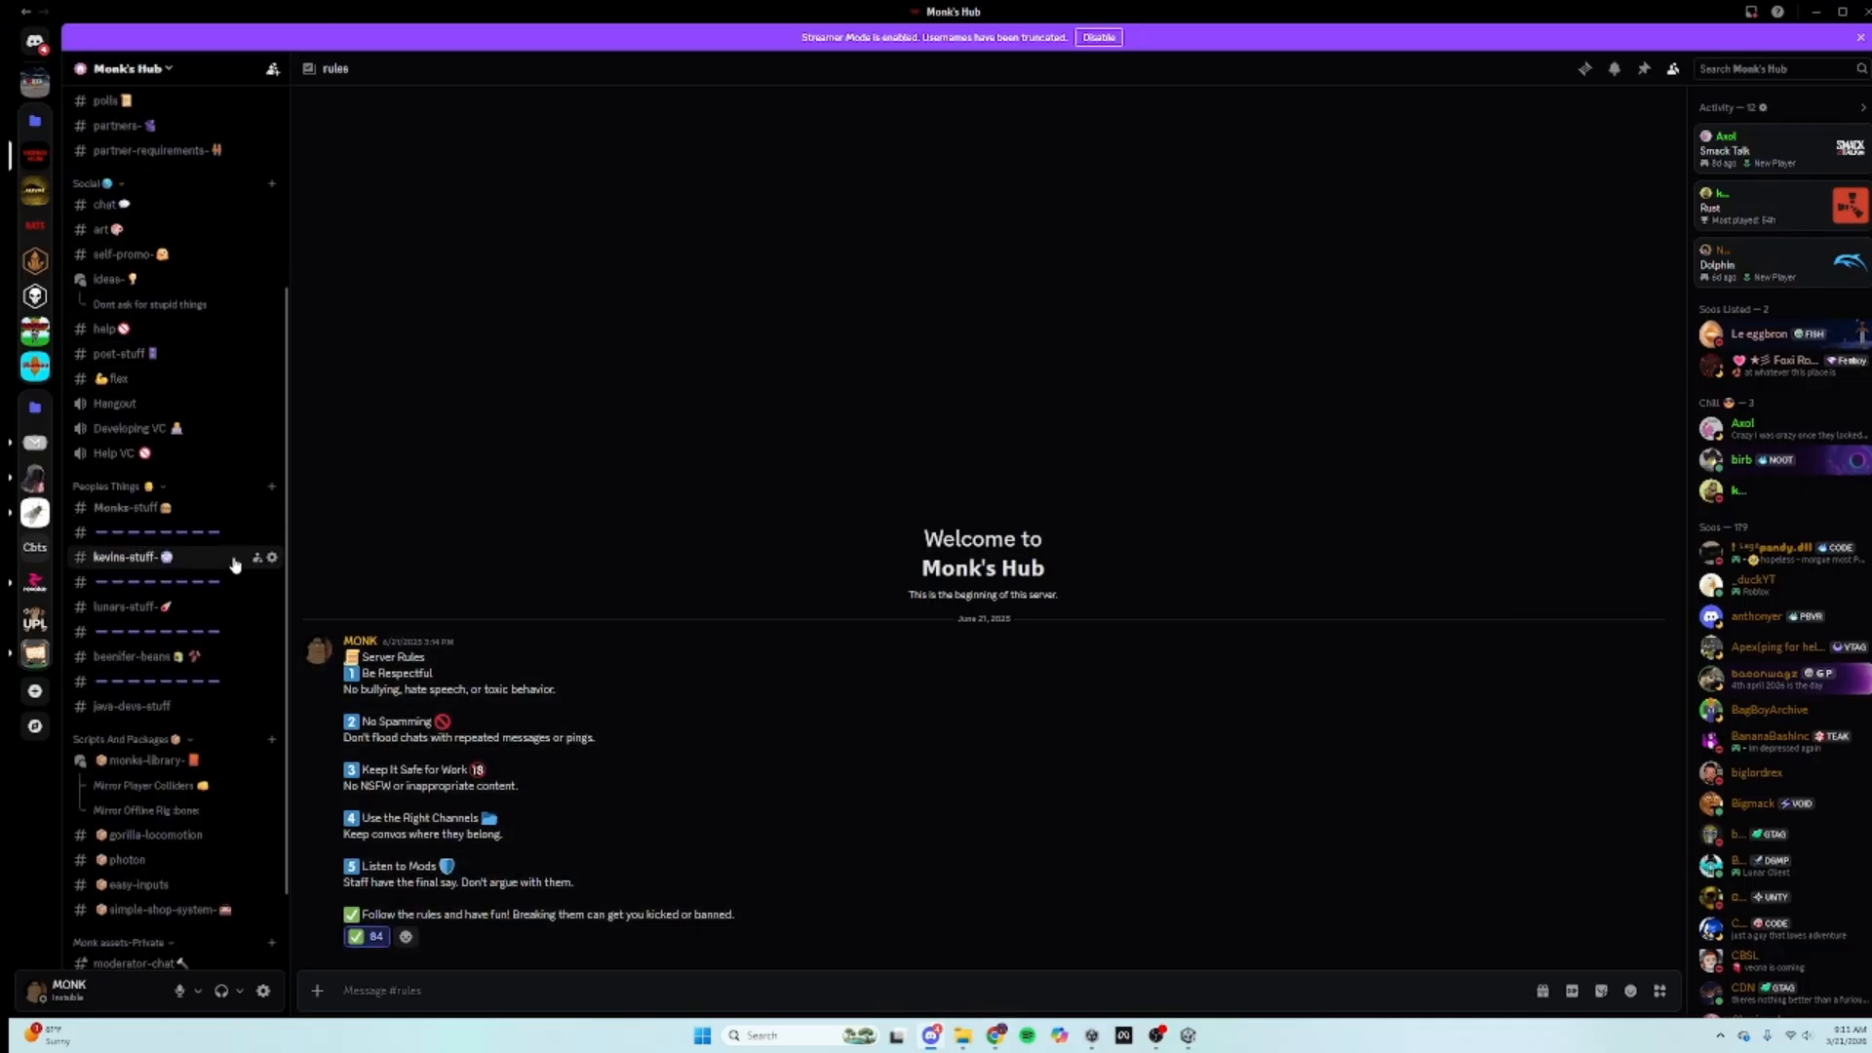
click(164, 784)
click(168, 767)
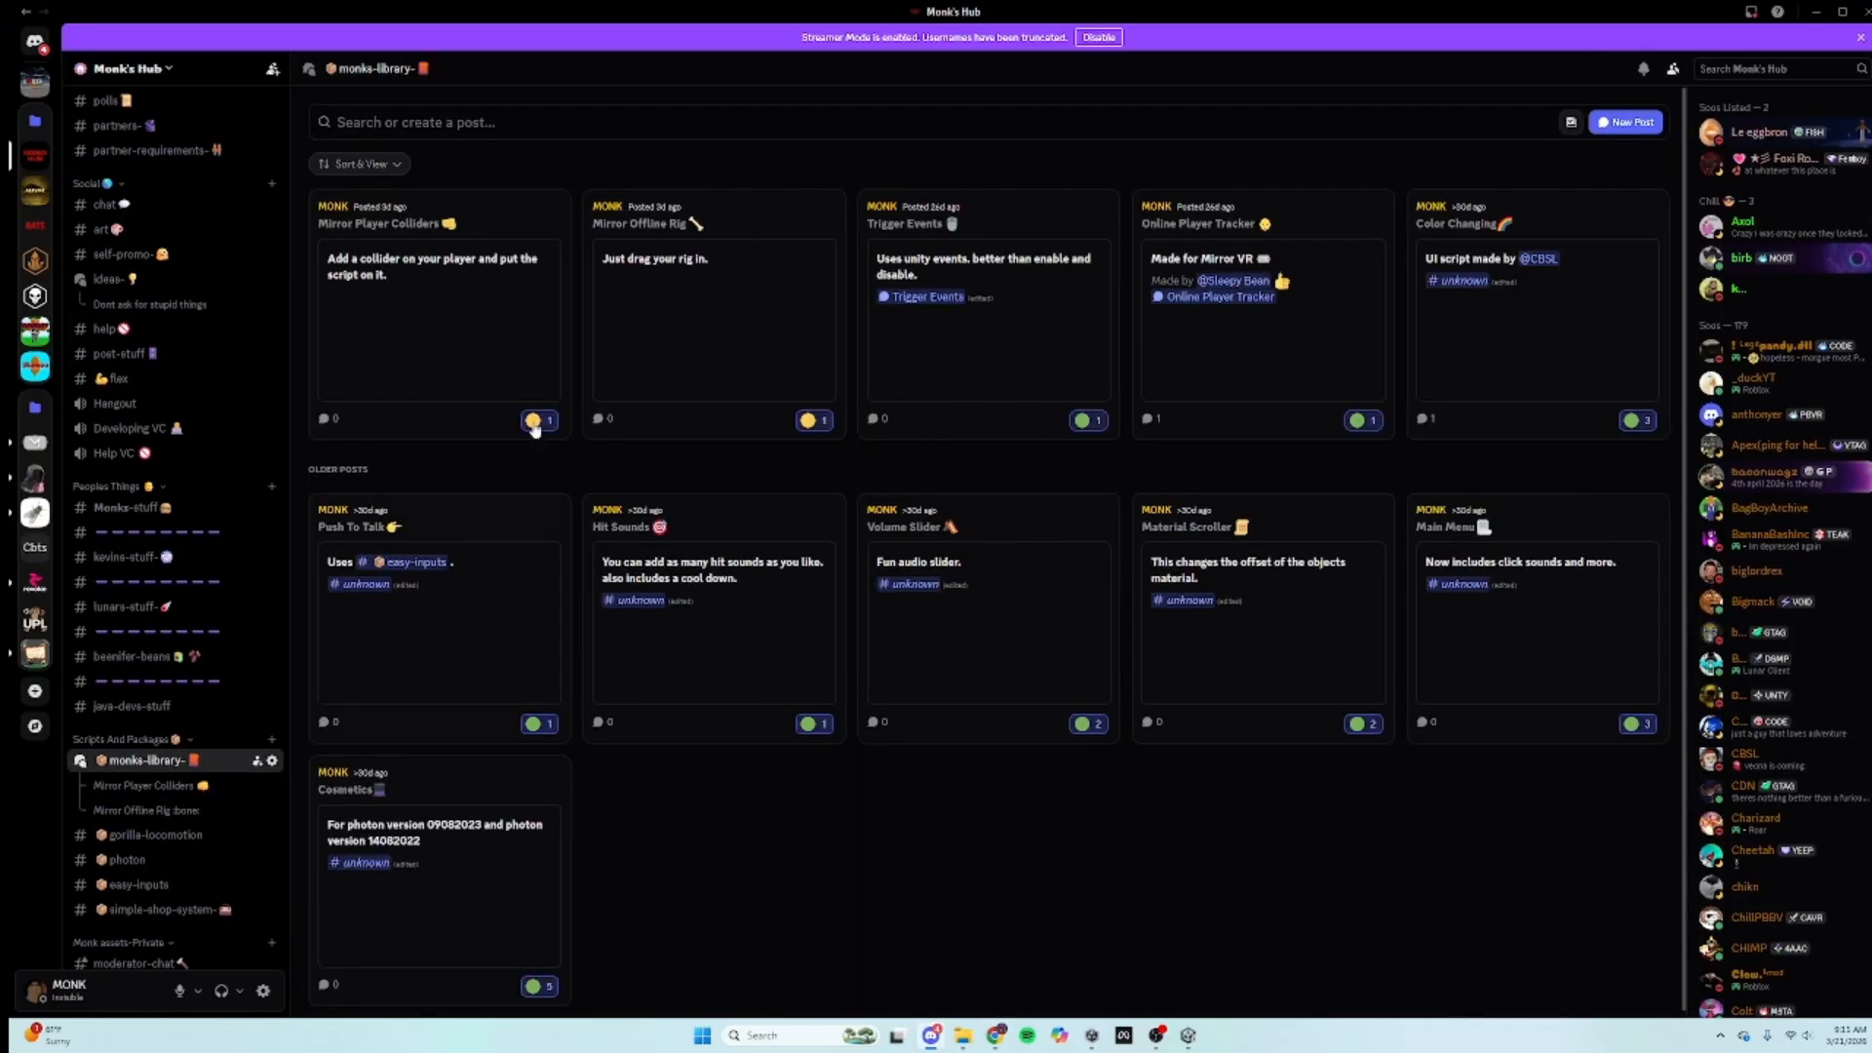
click(469, 259)
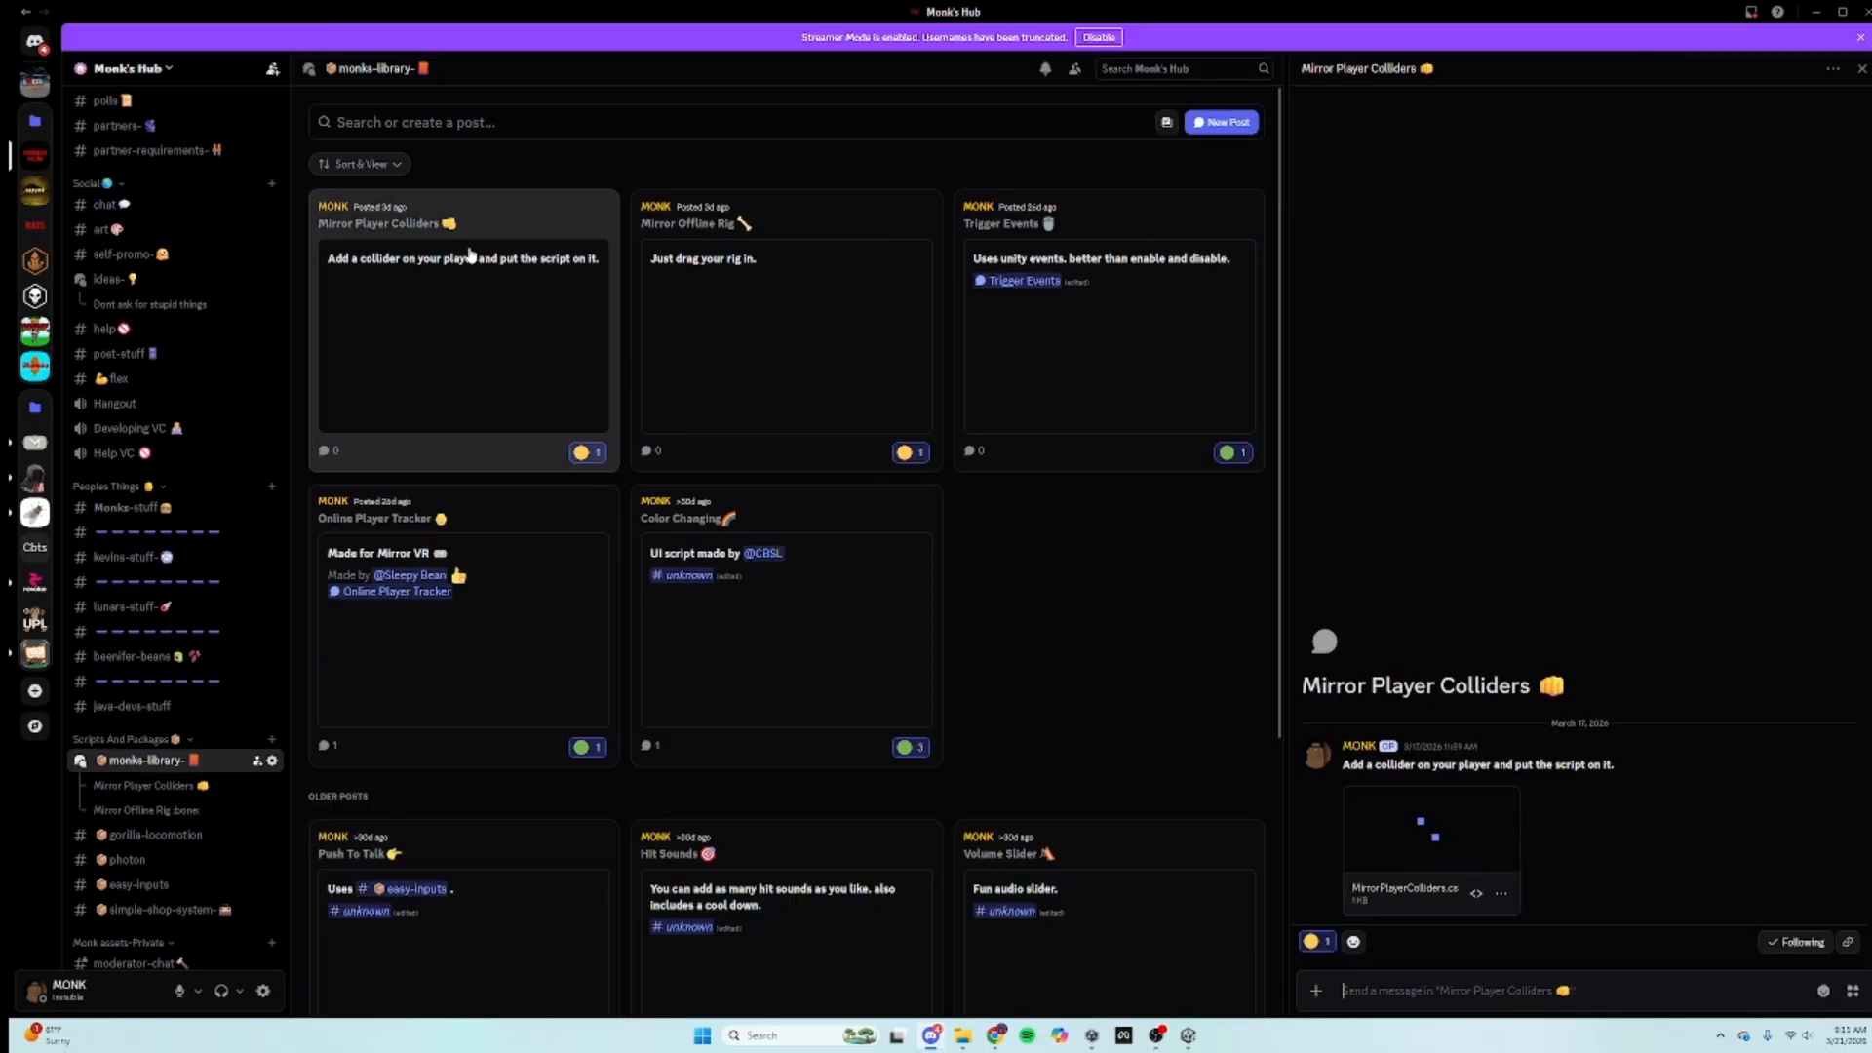
click(690, 275)
scroll(702, 556, down, 3)
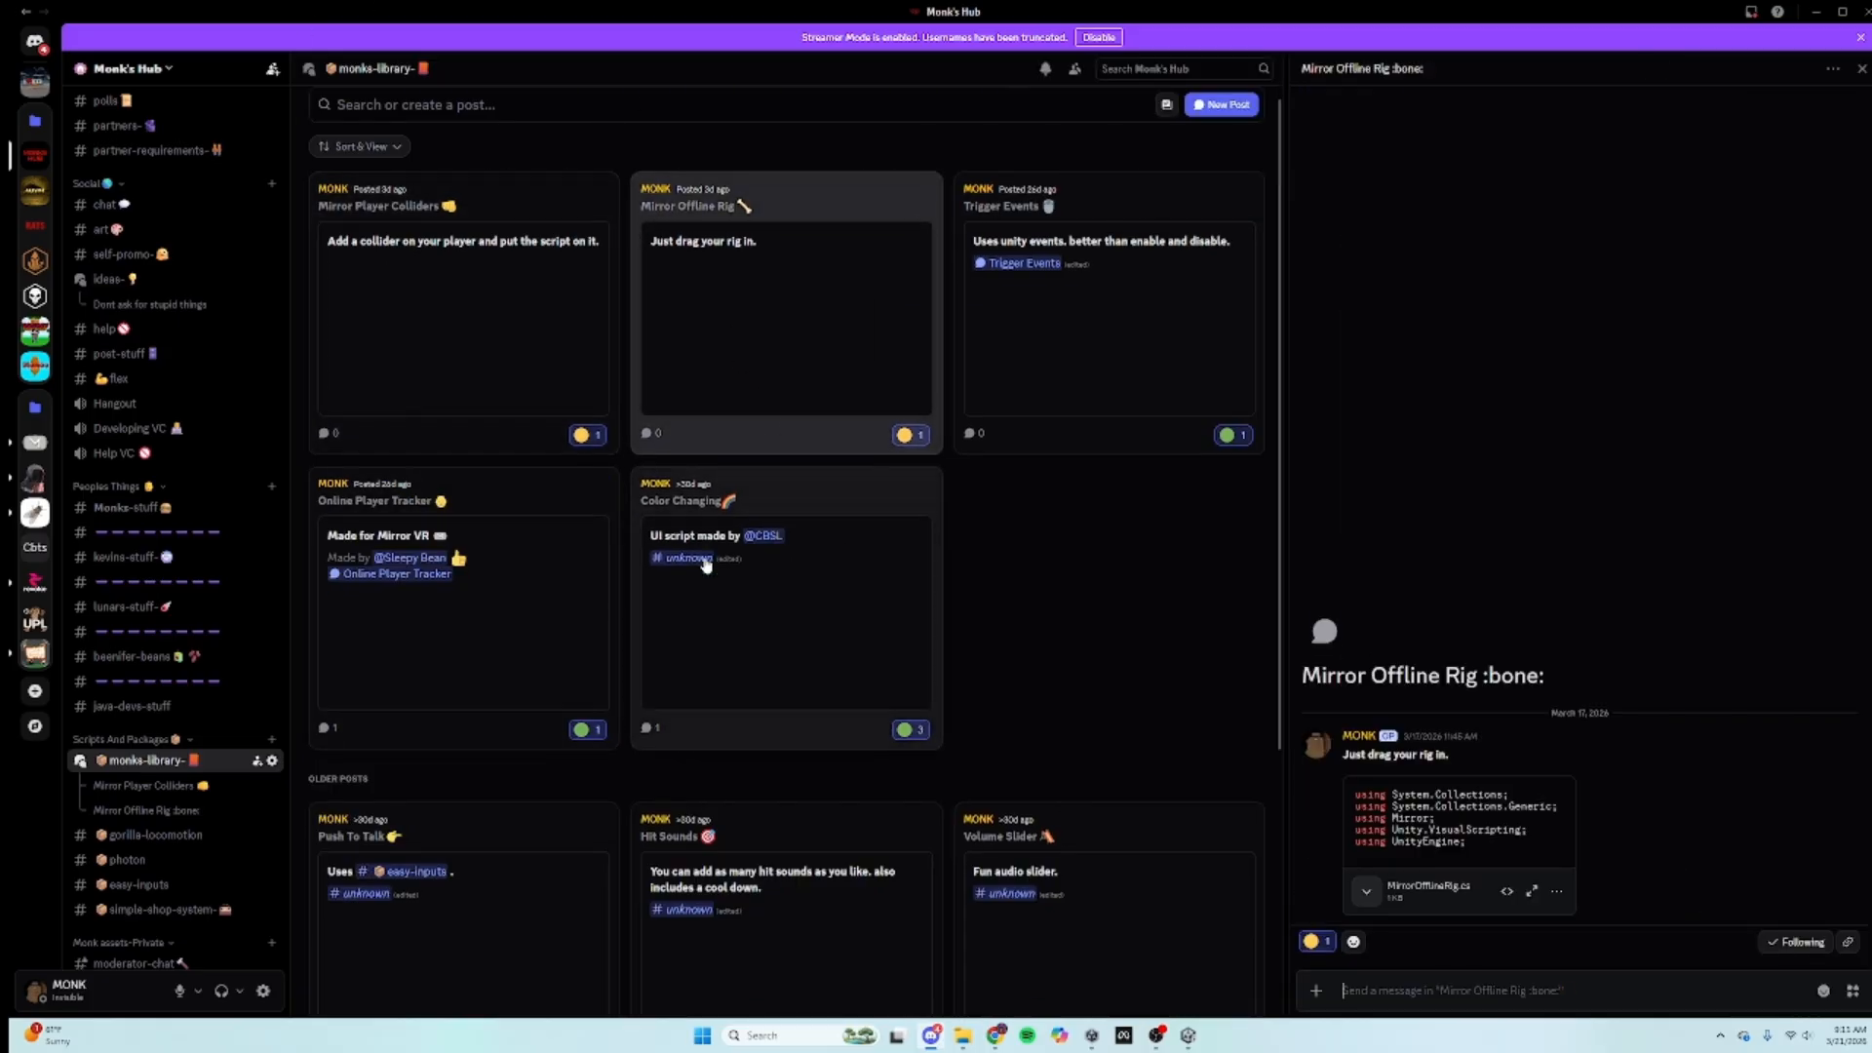
click(498, 410)
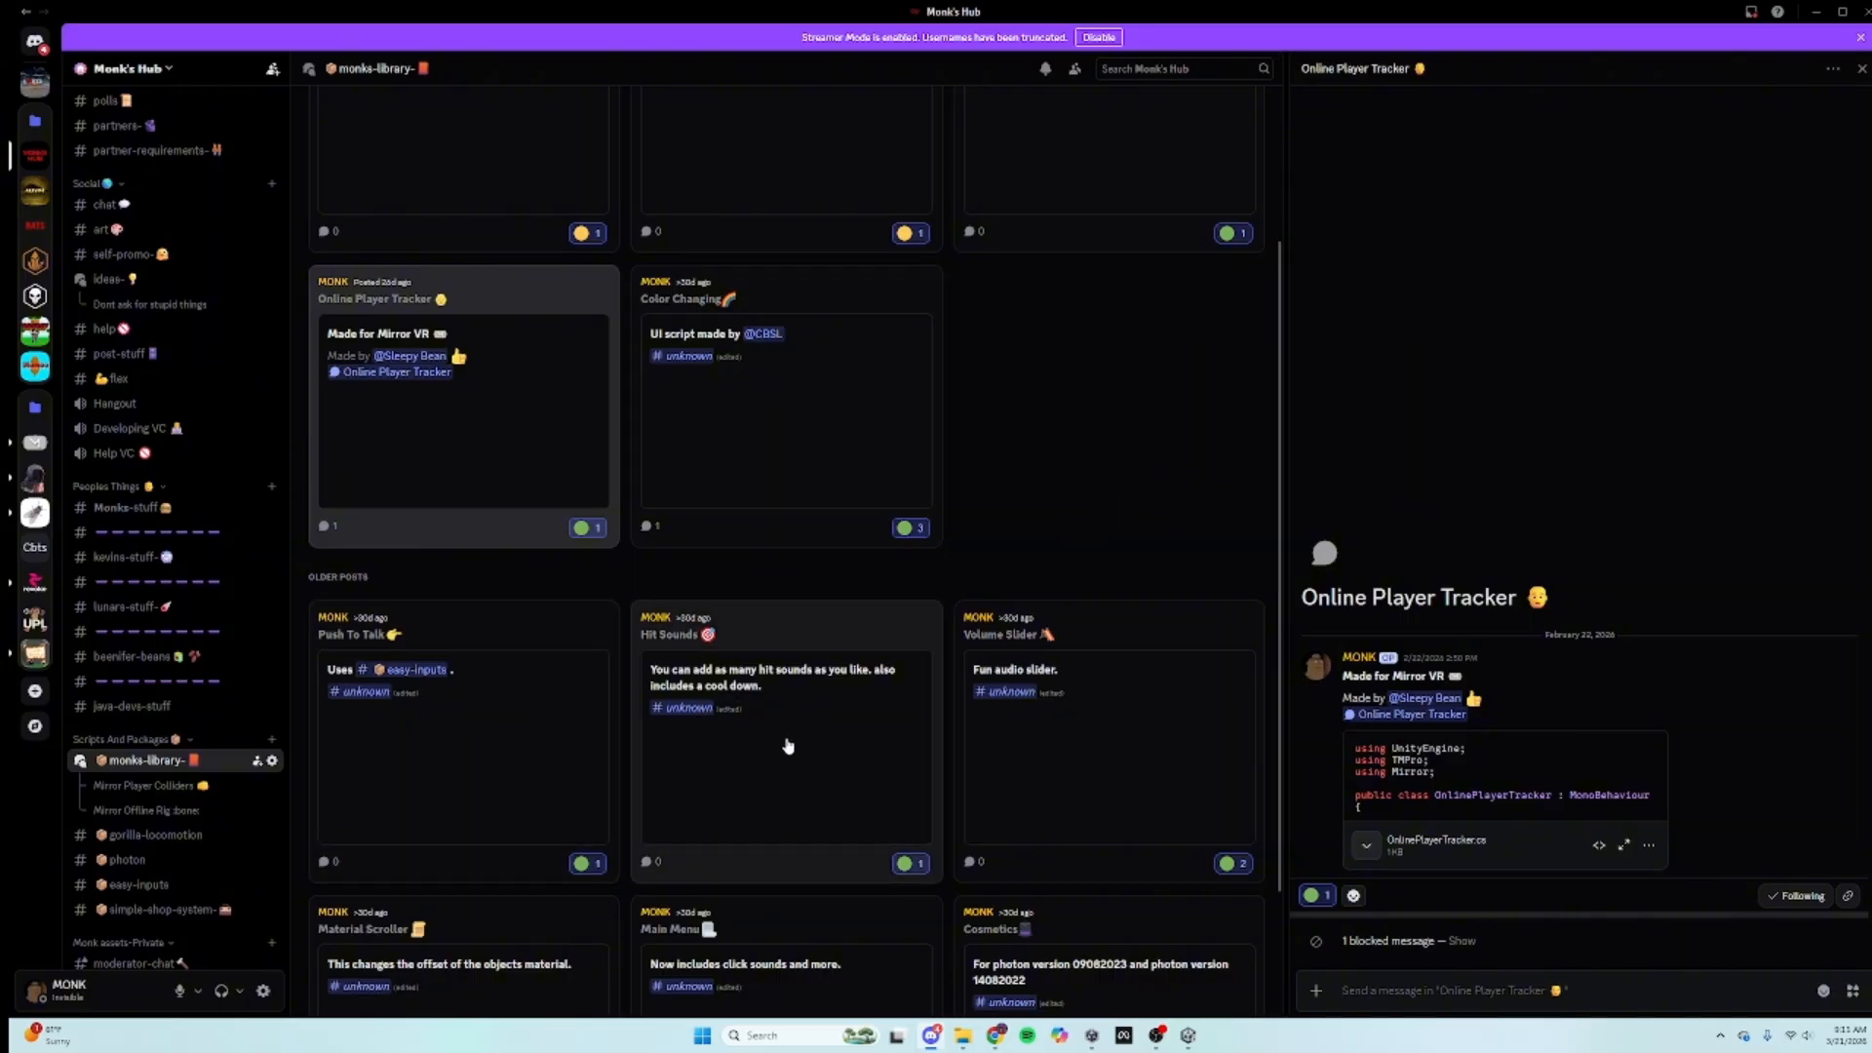
scroll(903, 786, down, 1)
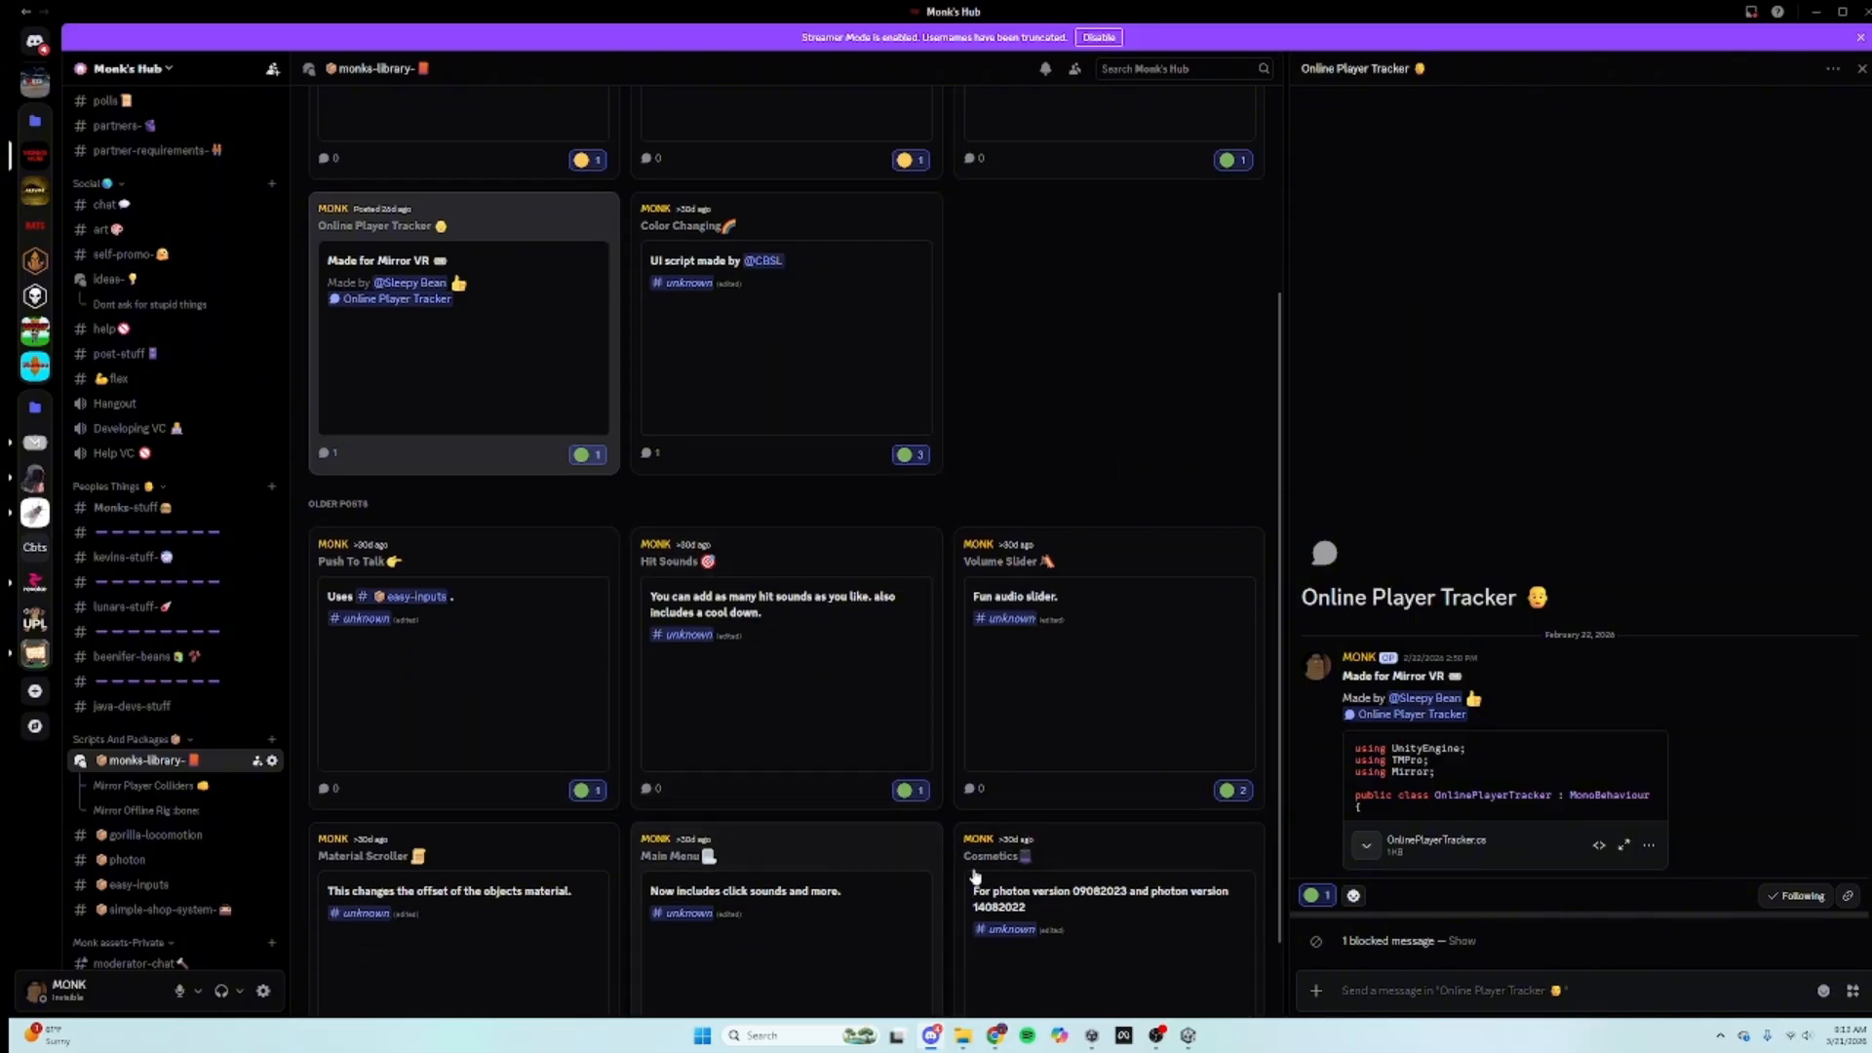
scroll(846, 815, down, 1)
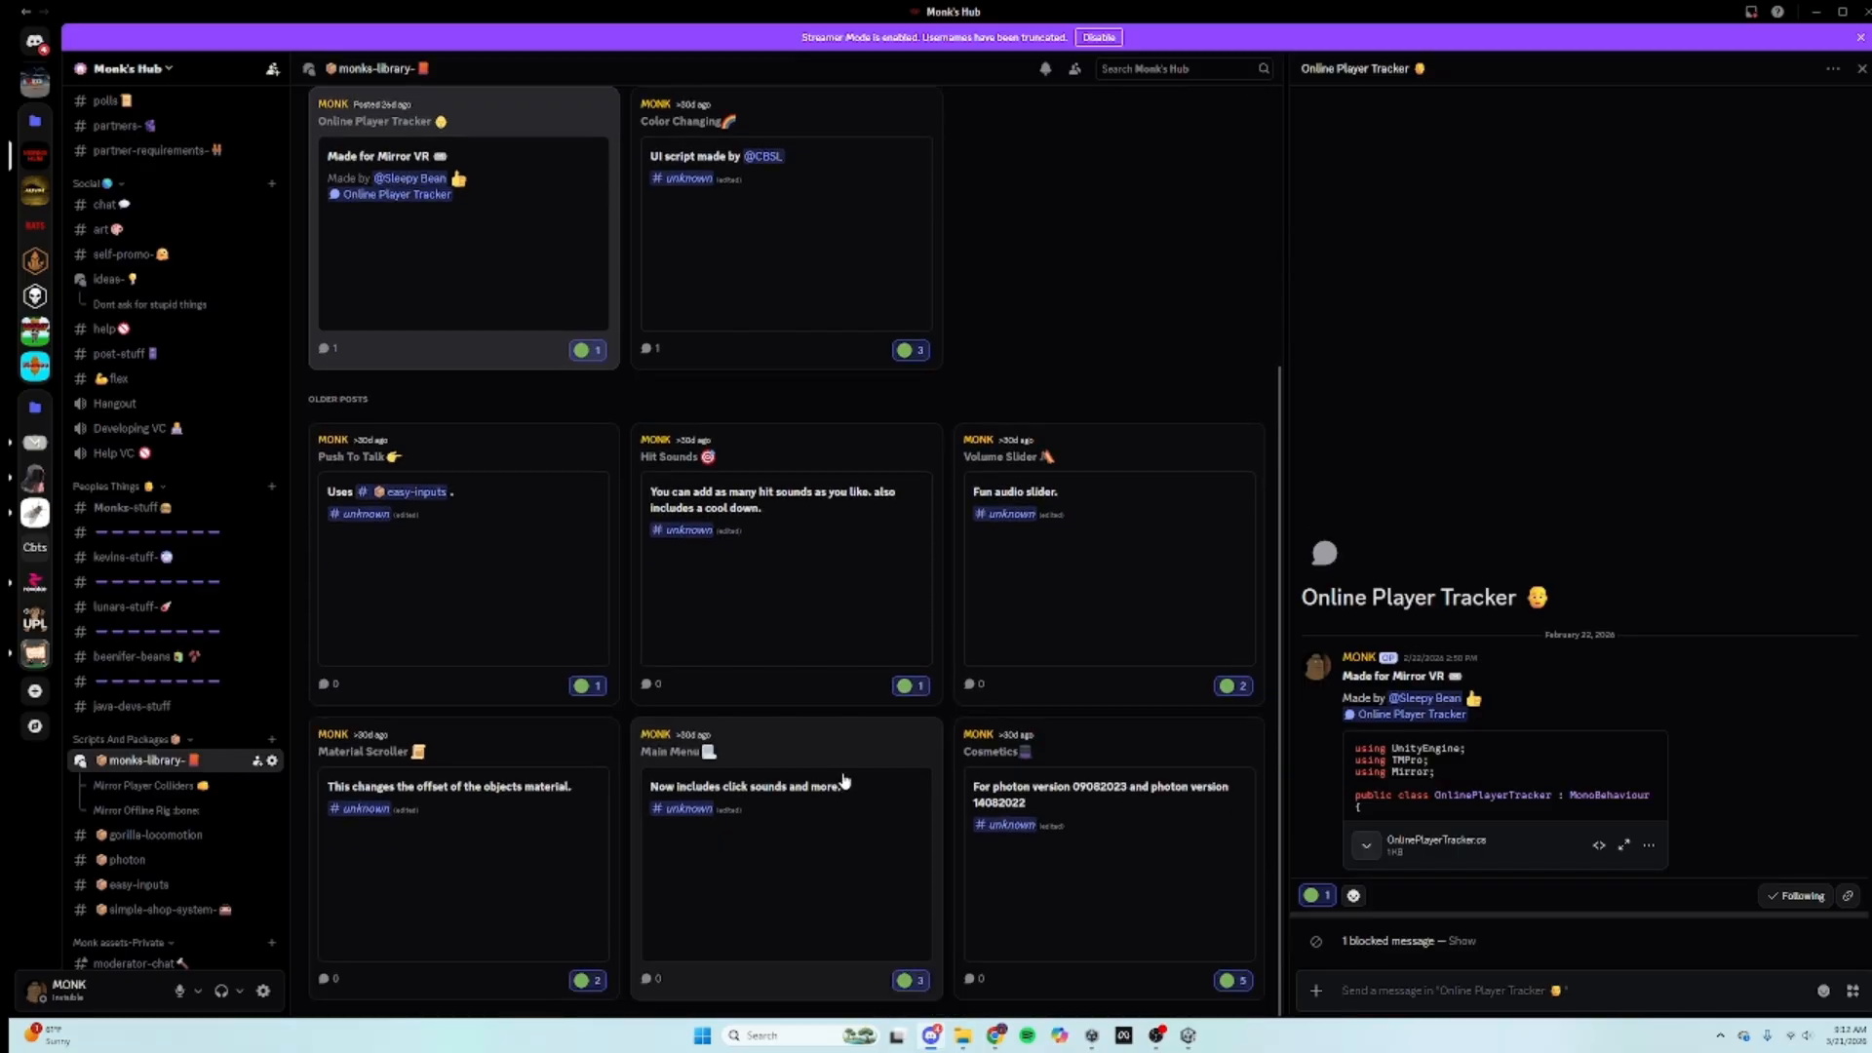
scroll(844, 773, up, 4)
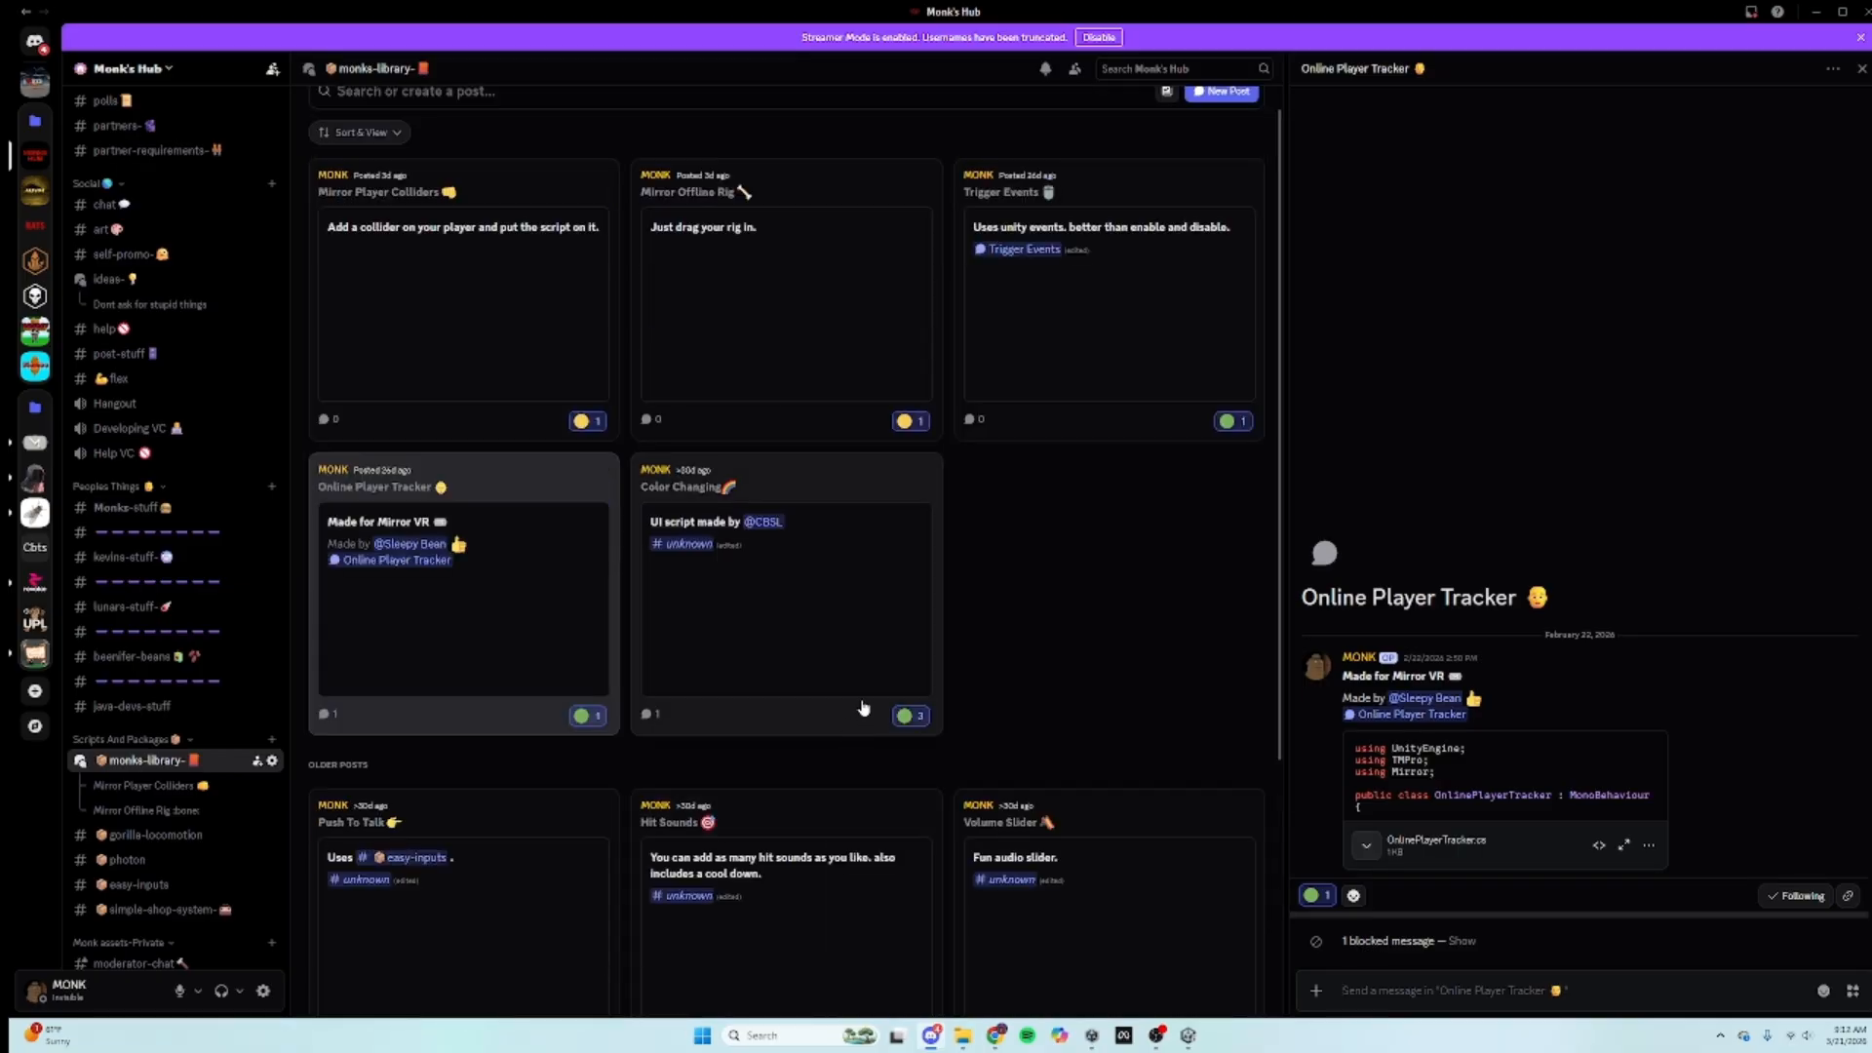
Step: Open the Color Changing post and expand then collapse its ColorChange.cs code preview
click(731, 656)
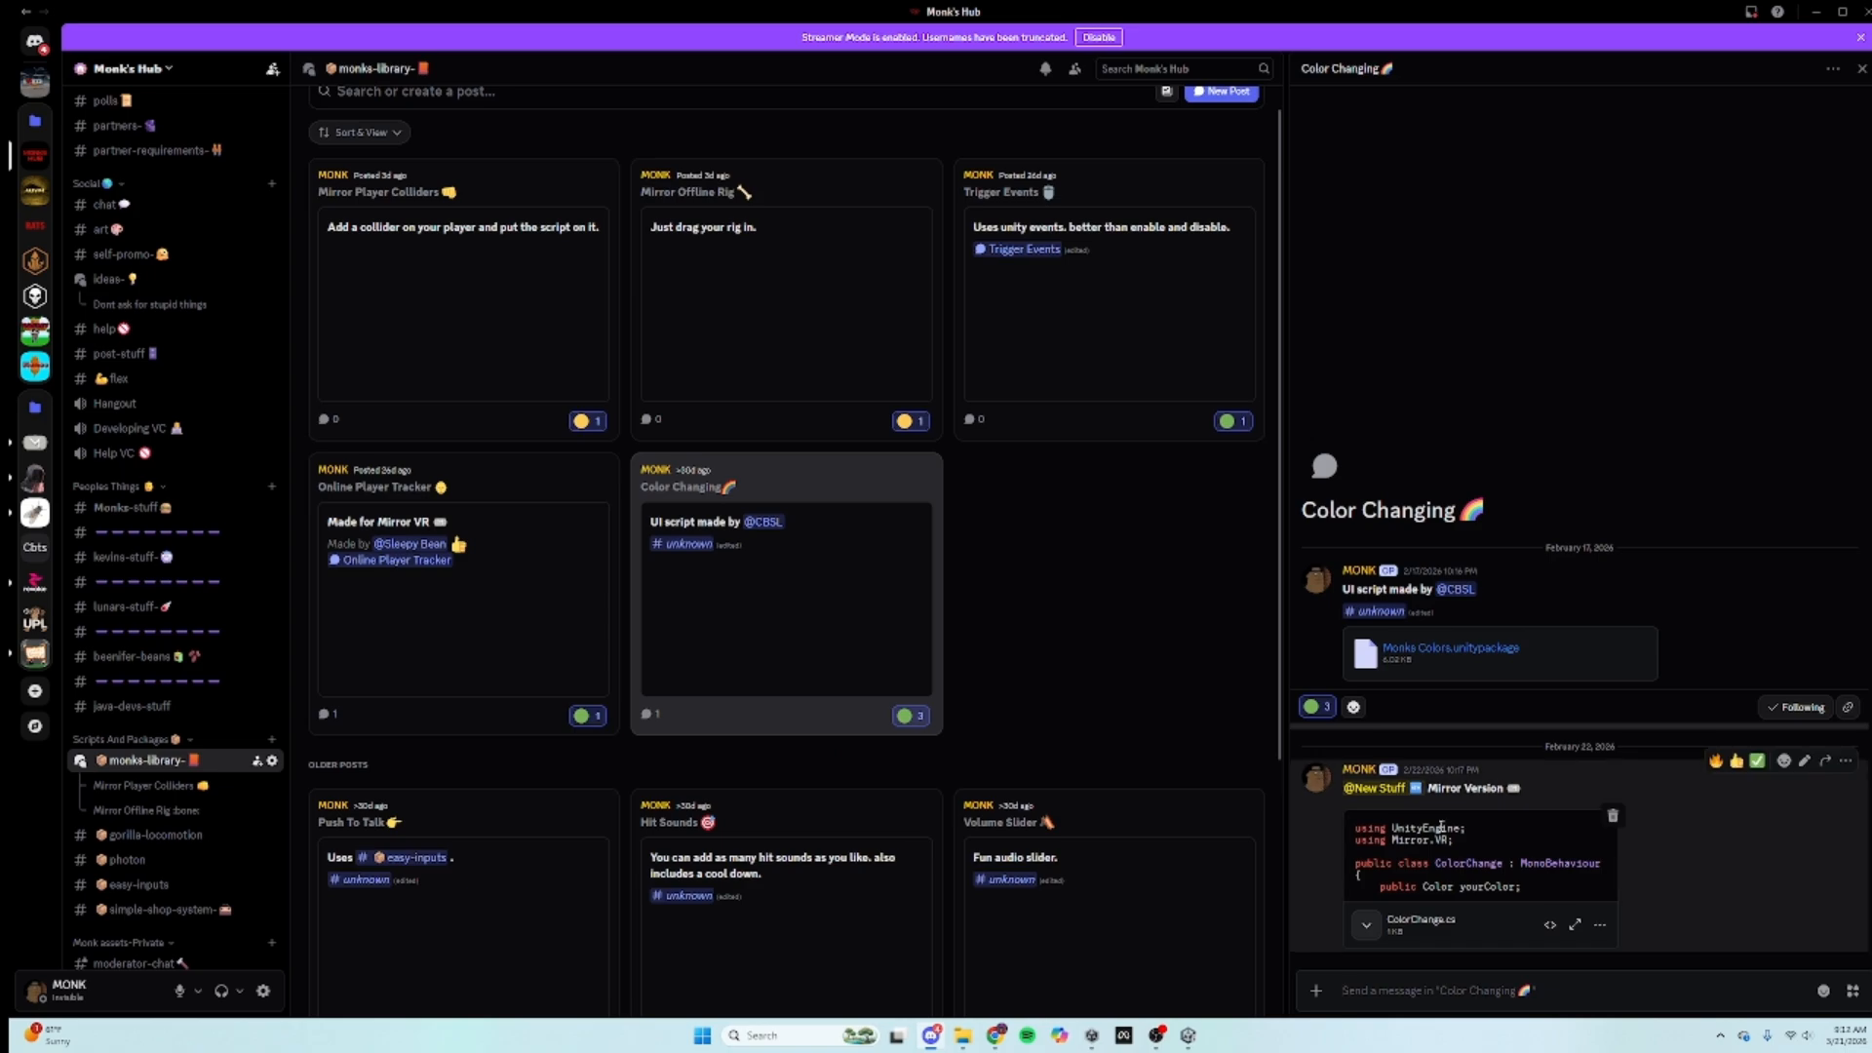
click(1370, 934)
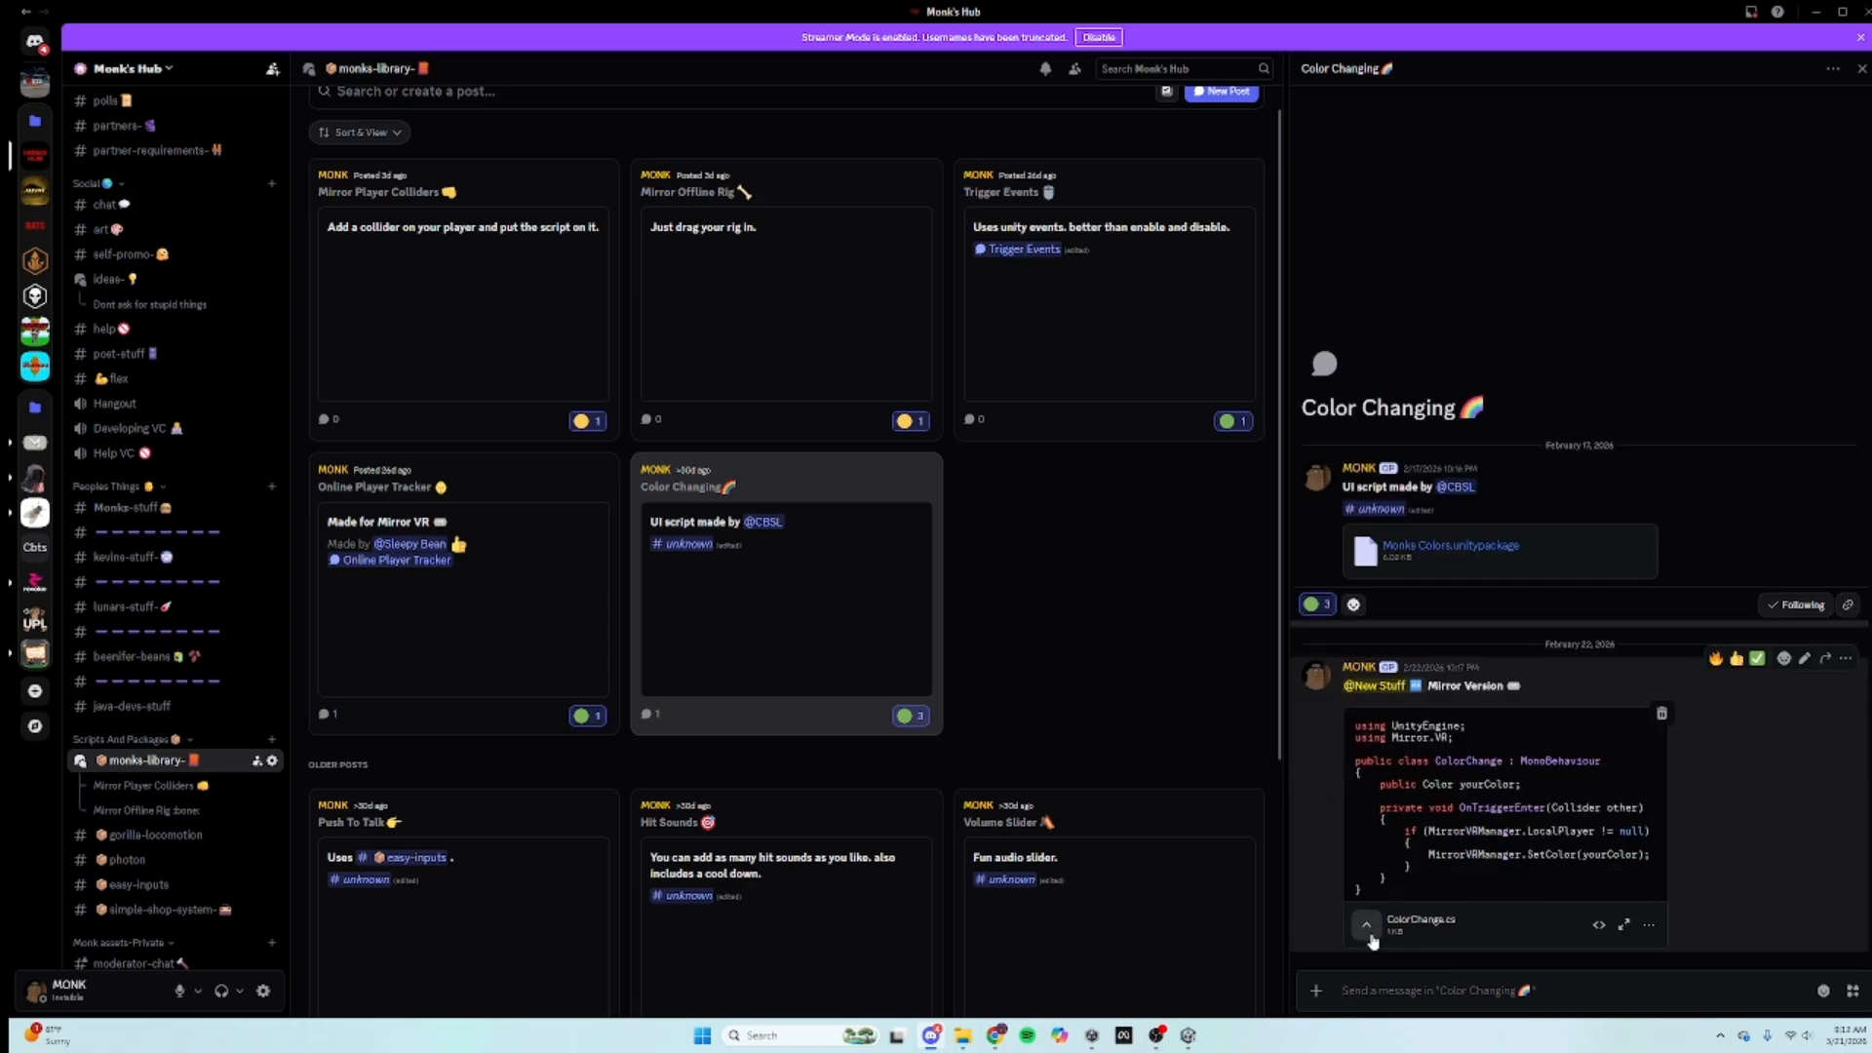
click(1371, 936)
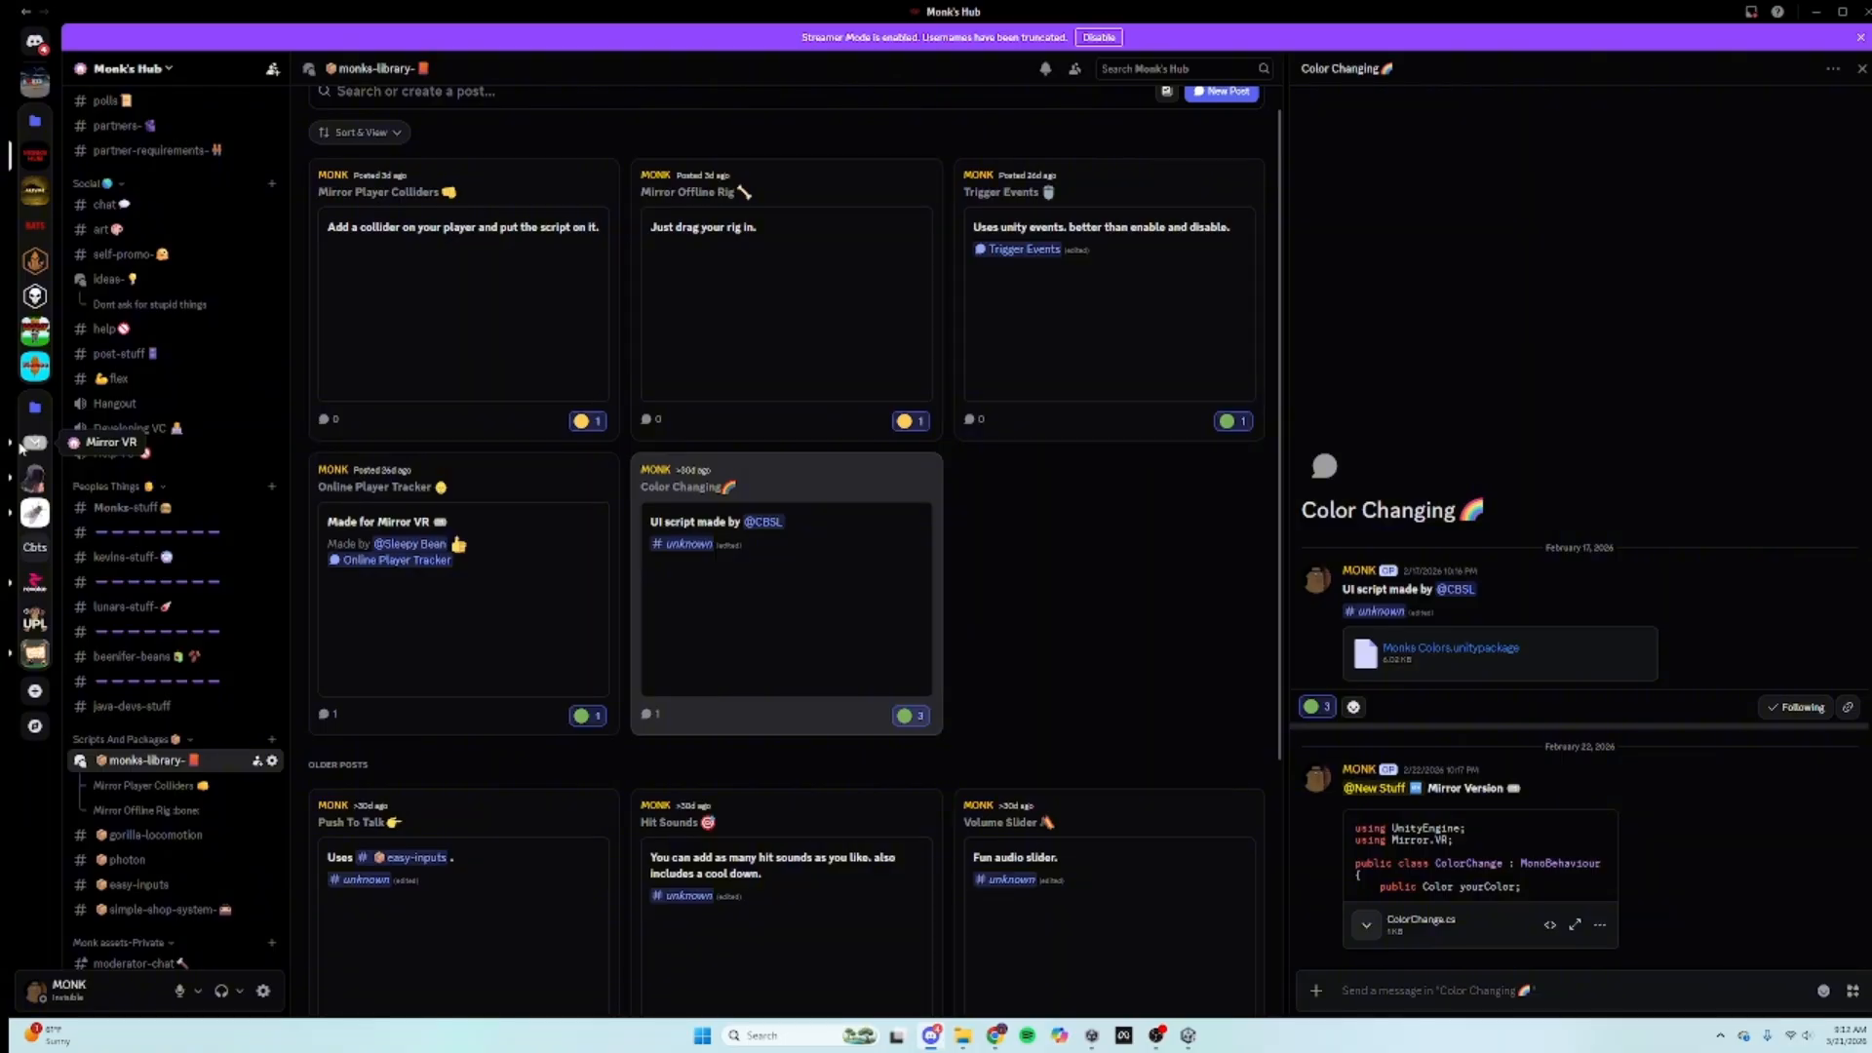
scroll(237, 343, up, 3)
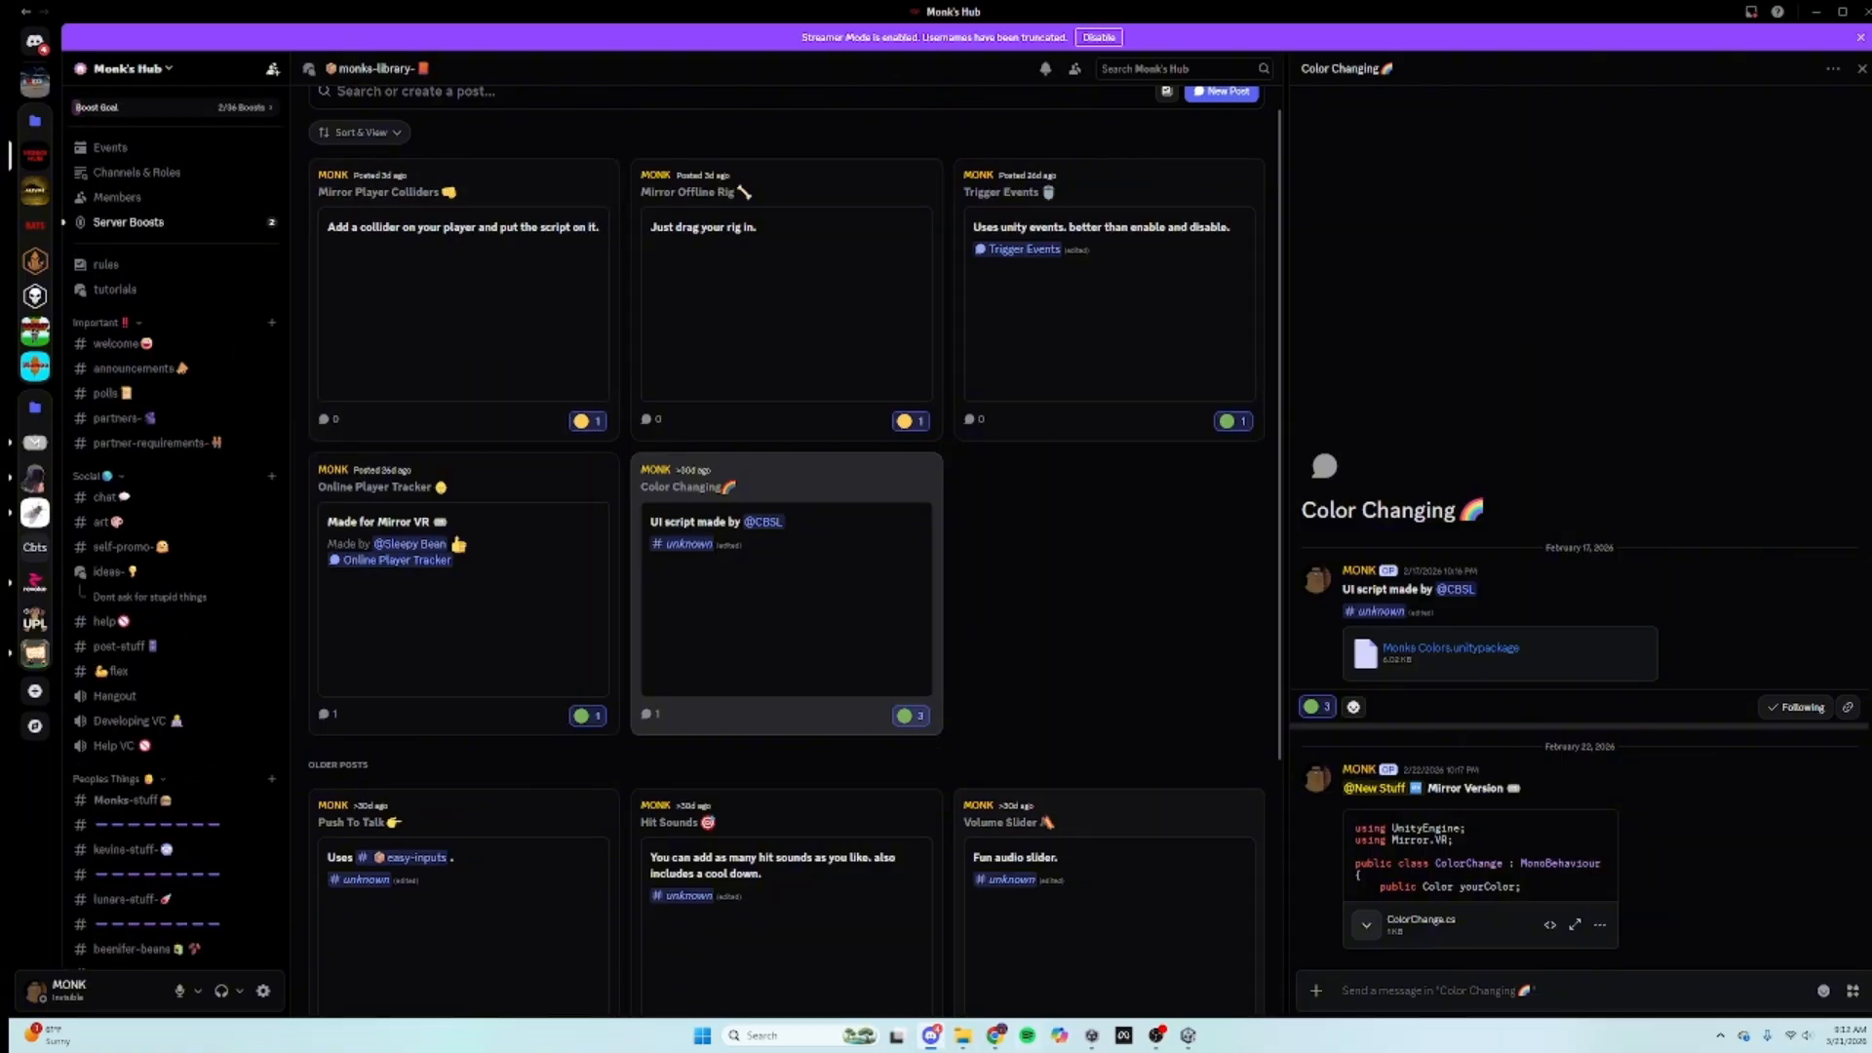
key(alt+Tab)
key(alt+Tab)
click(35, 444)
Step: Browse the help forum's lobby-connection and build-error posts, then read the Two Host migration thread
click(110, 439)
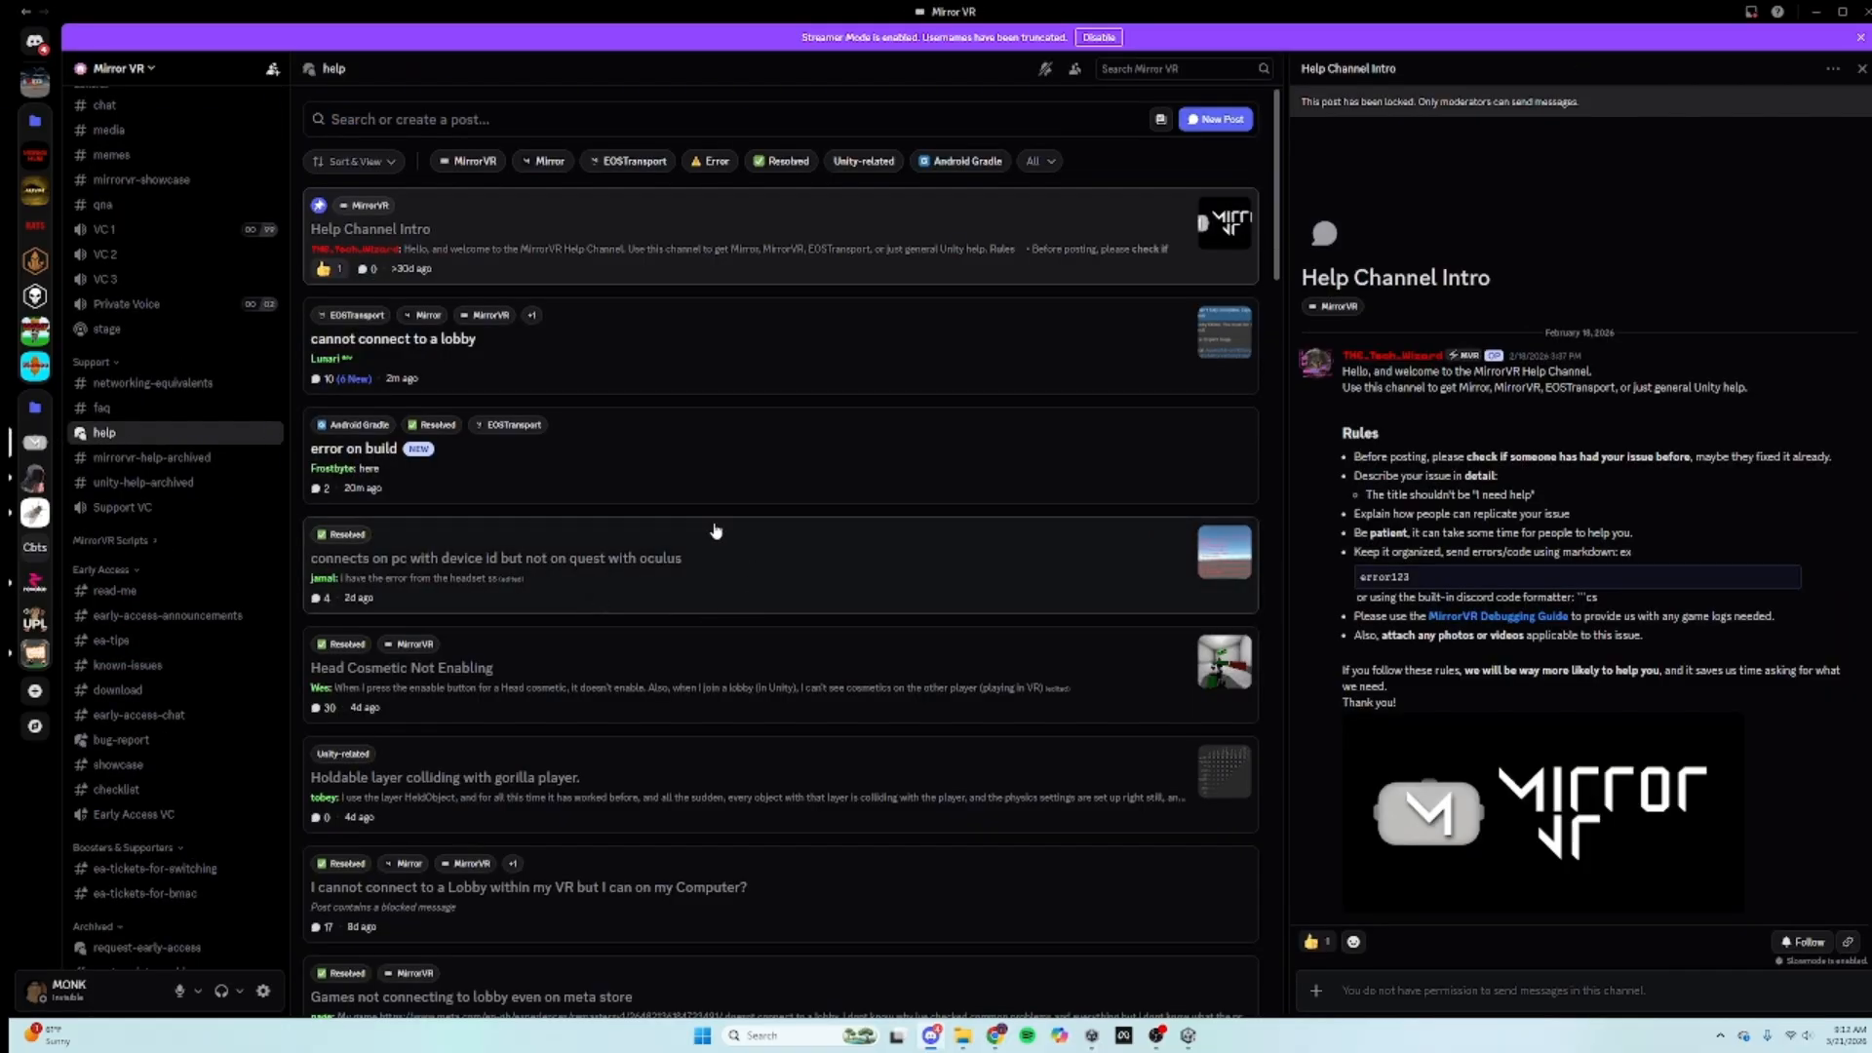
click(415, 344)
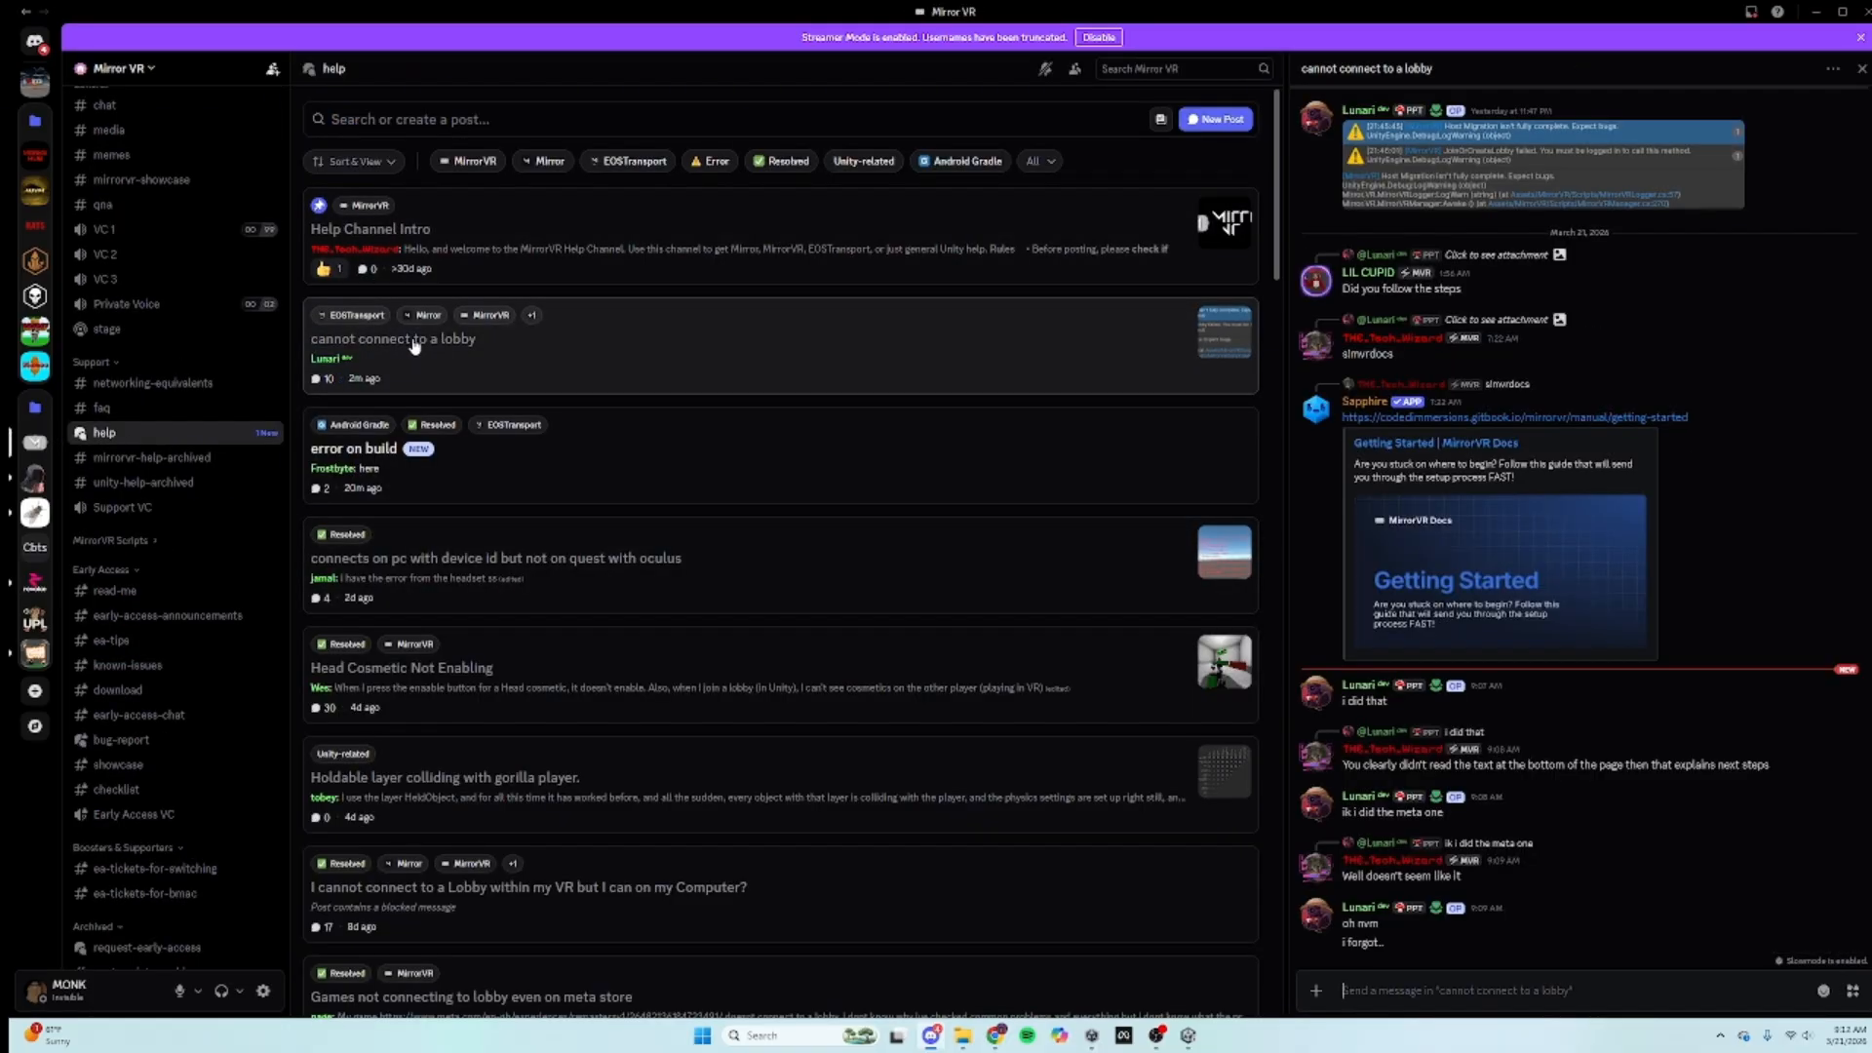
click(603, 459)
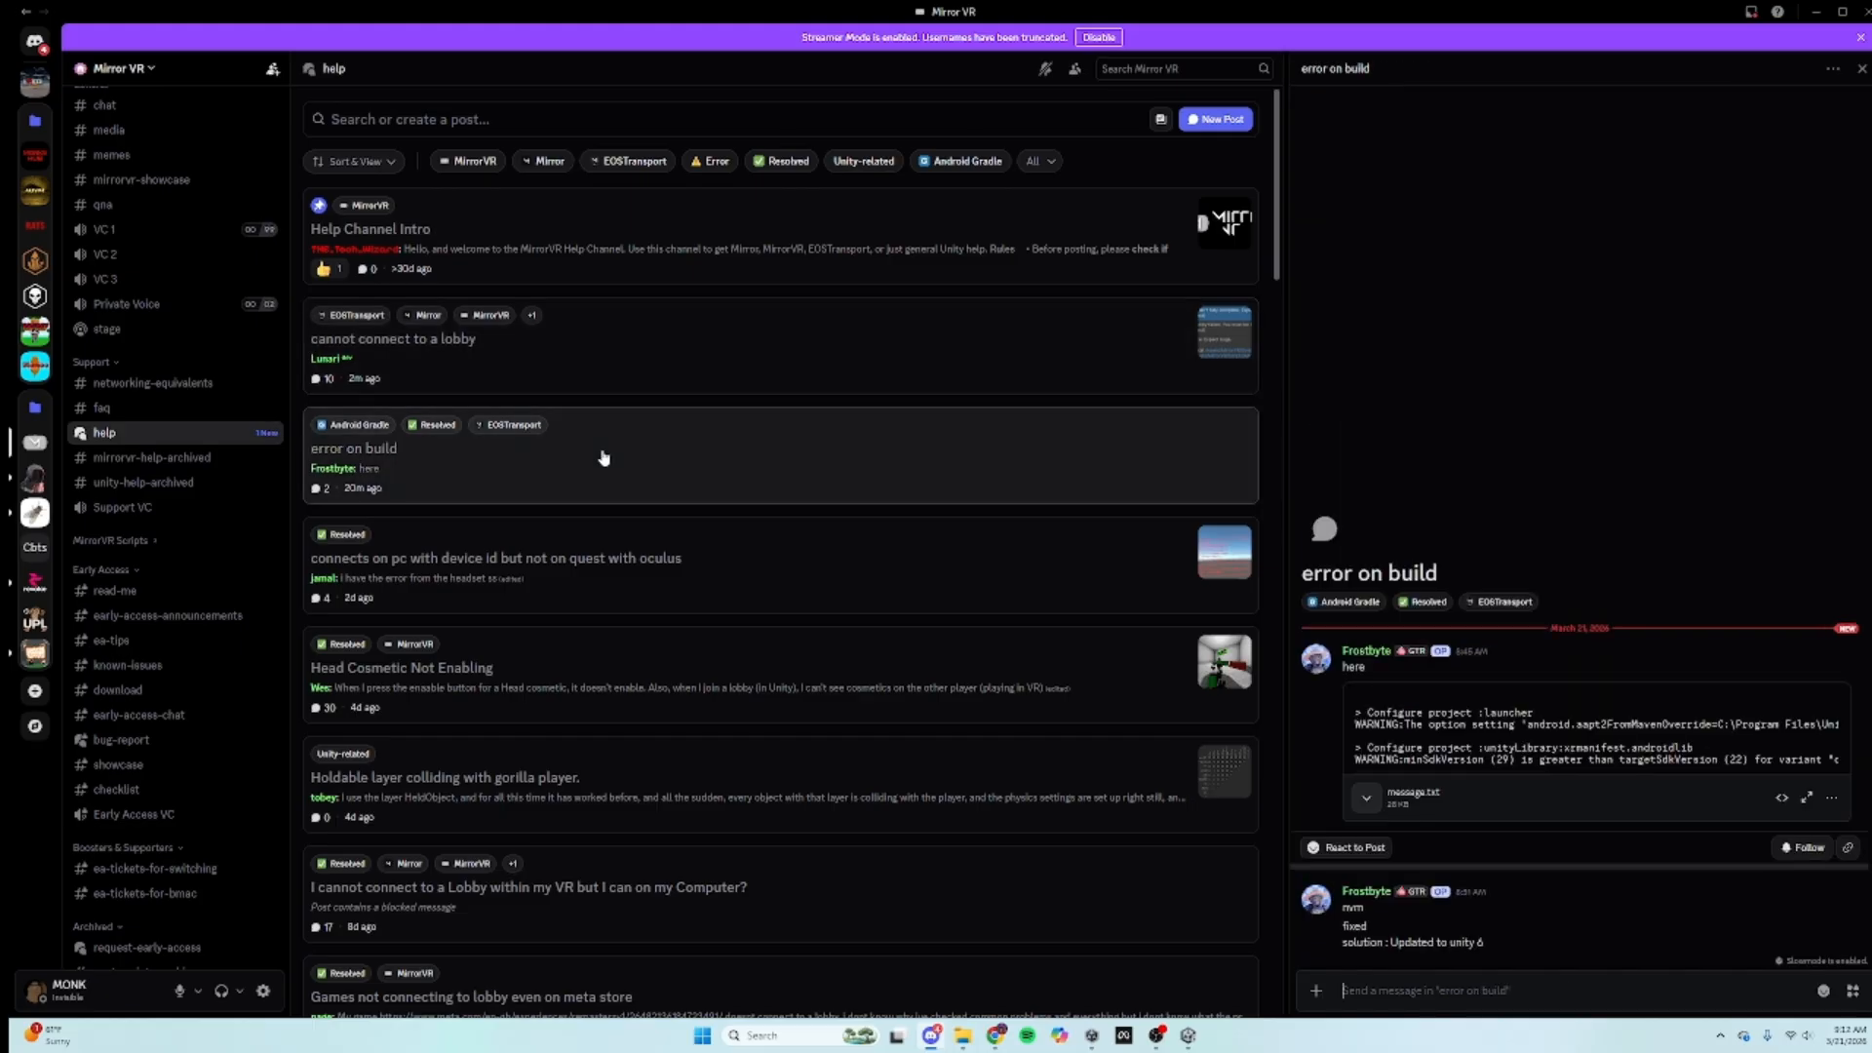
click(592, 360)
scroll(710, 523, down, 15)
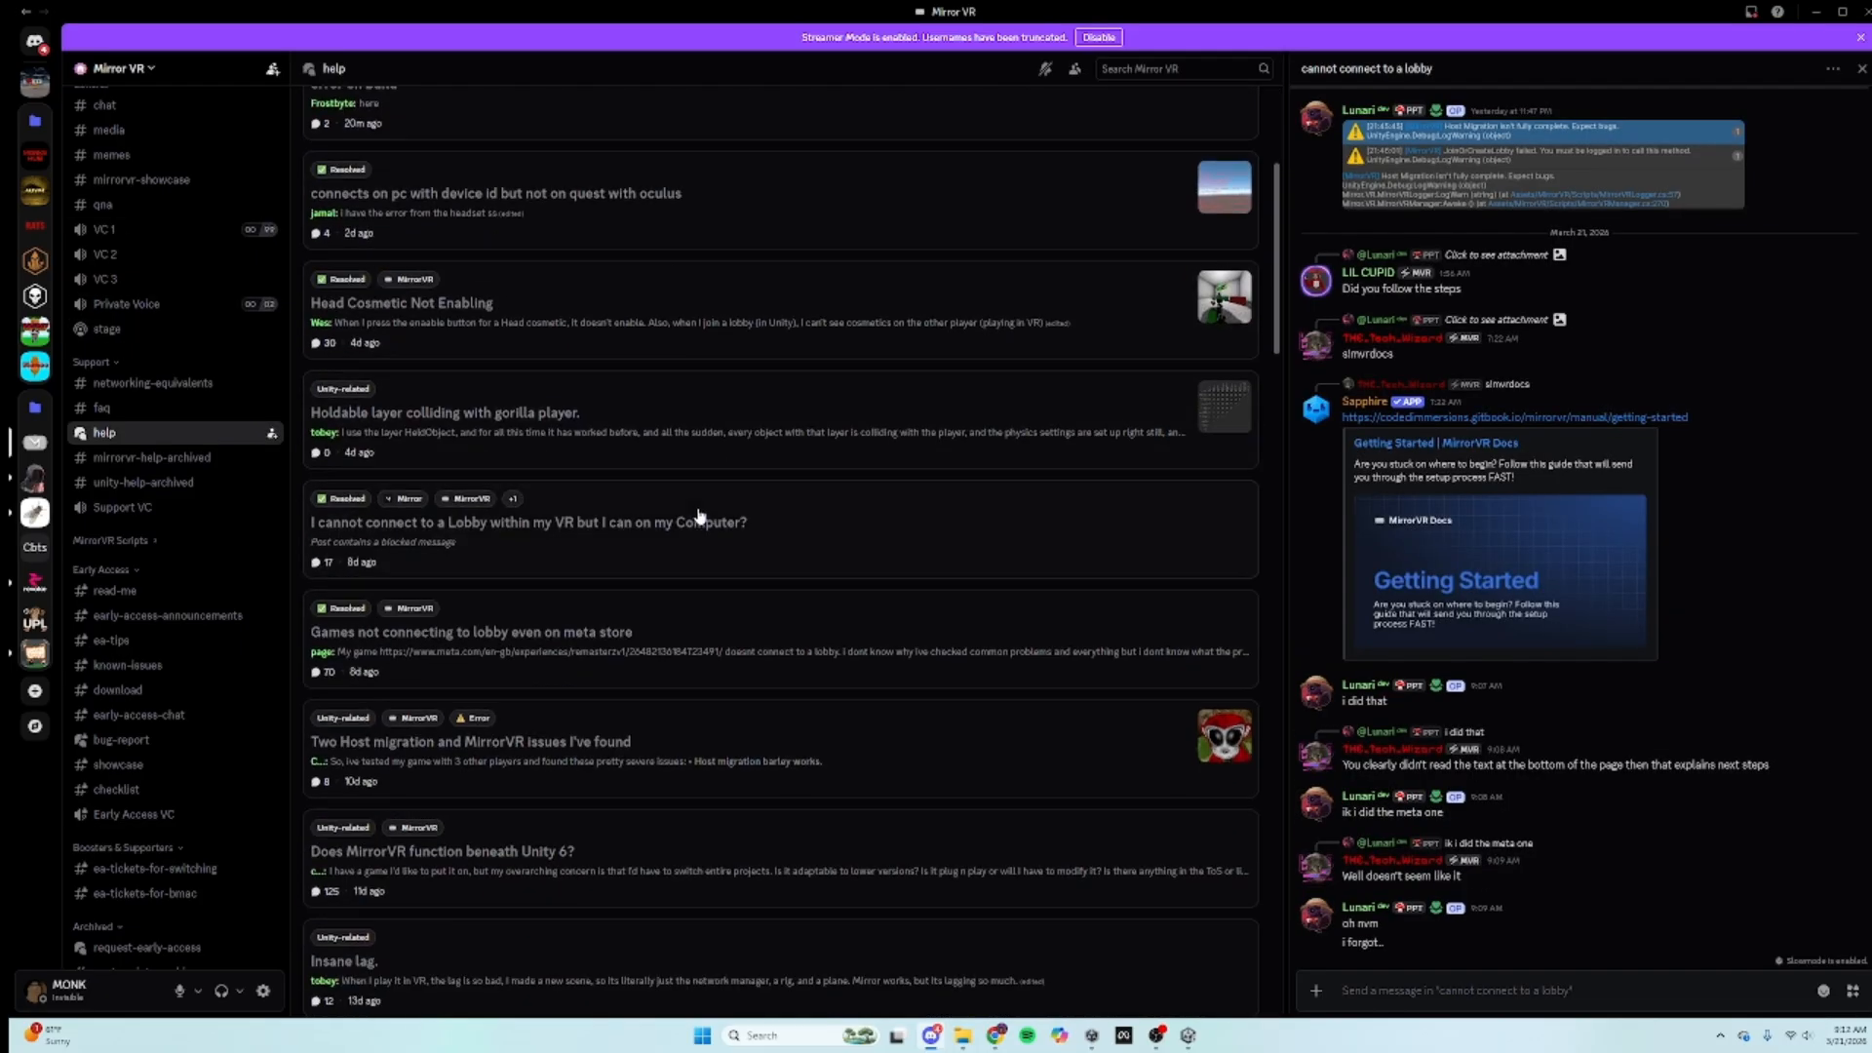
scroll(711, 628, down, 3)
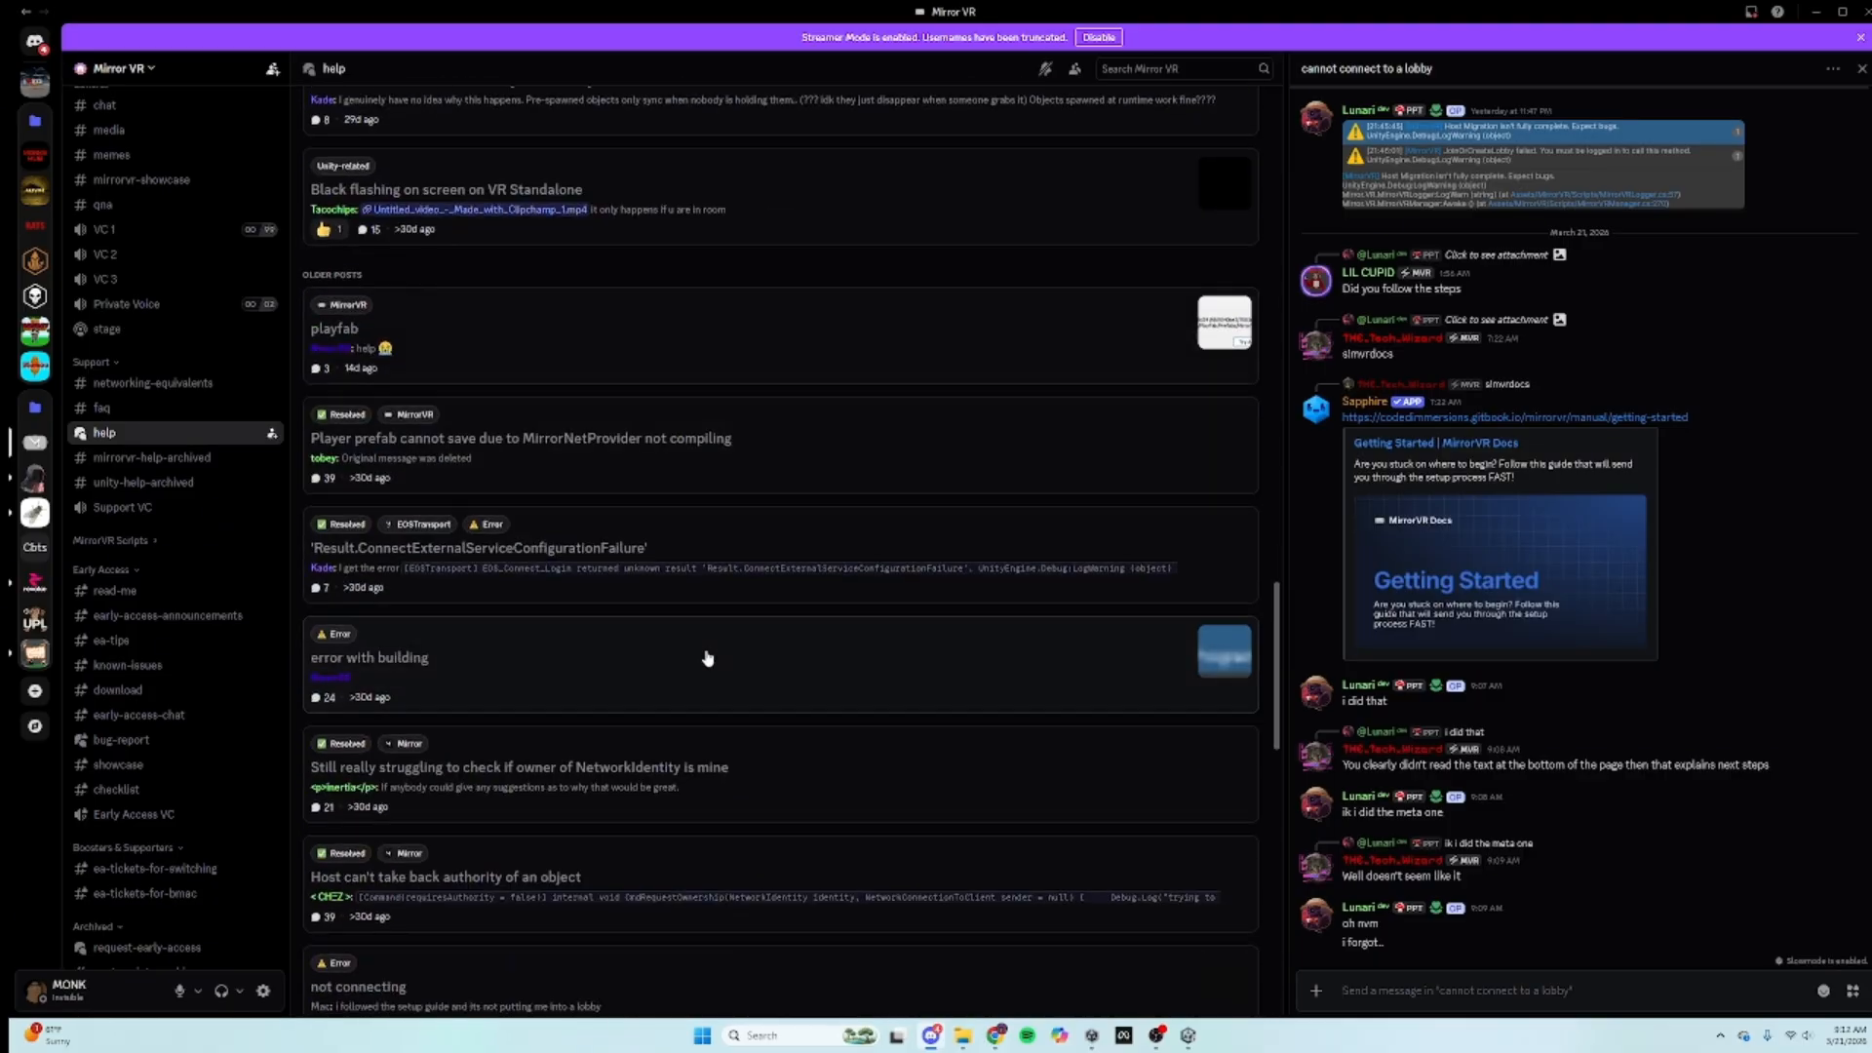
scroll(726, 659, up, 20)
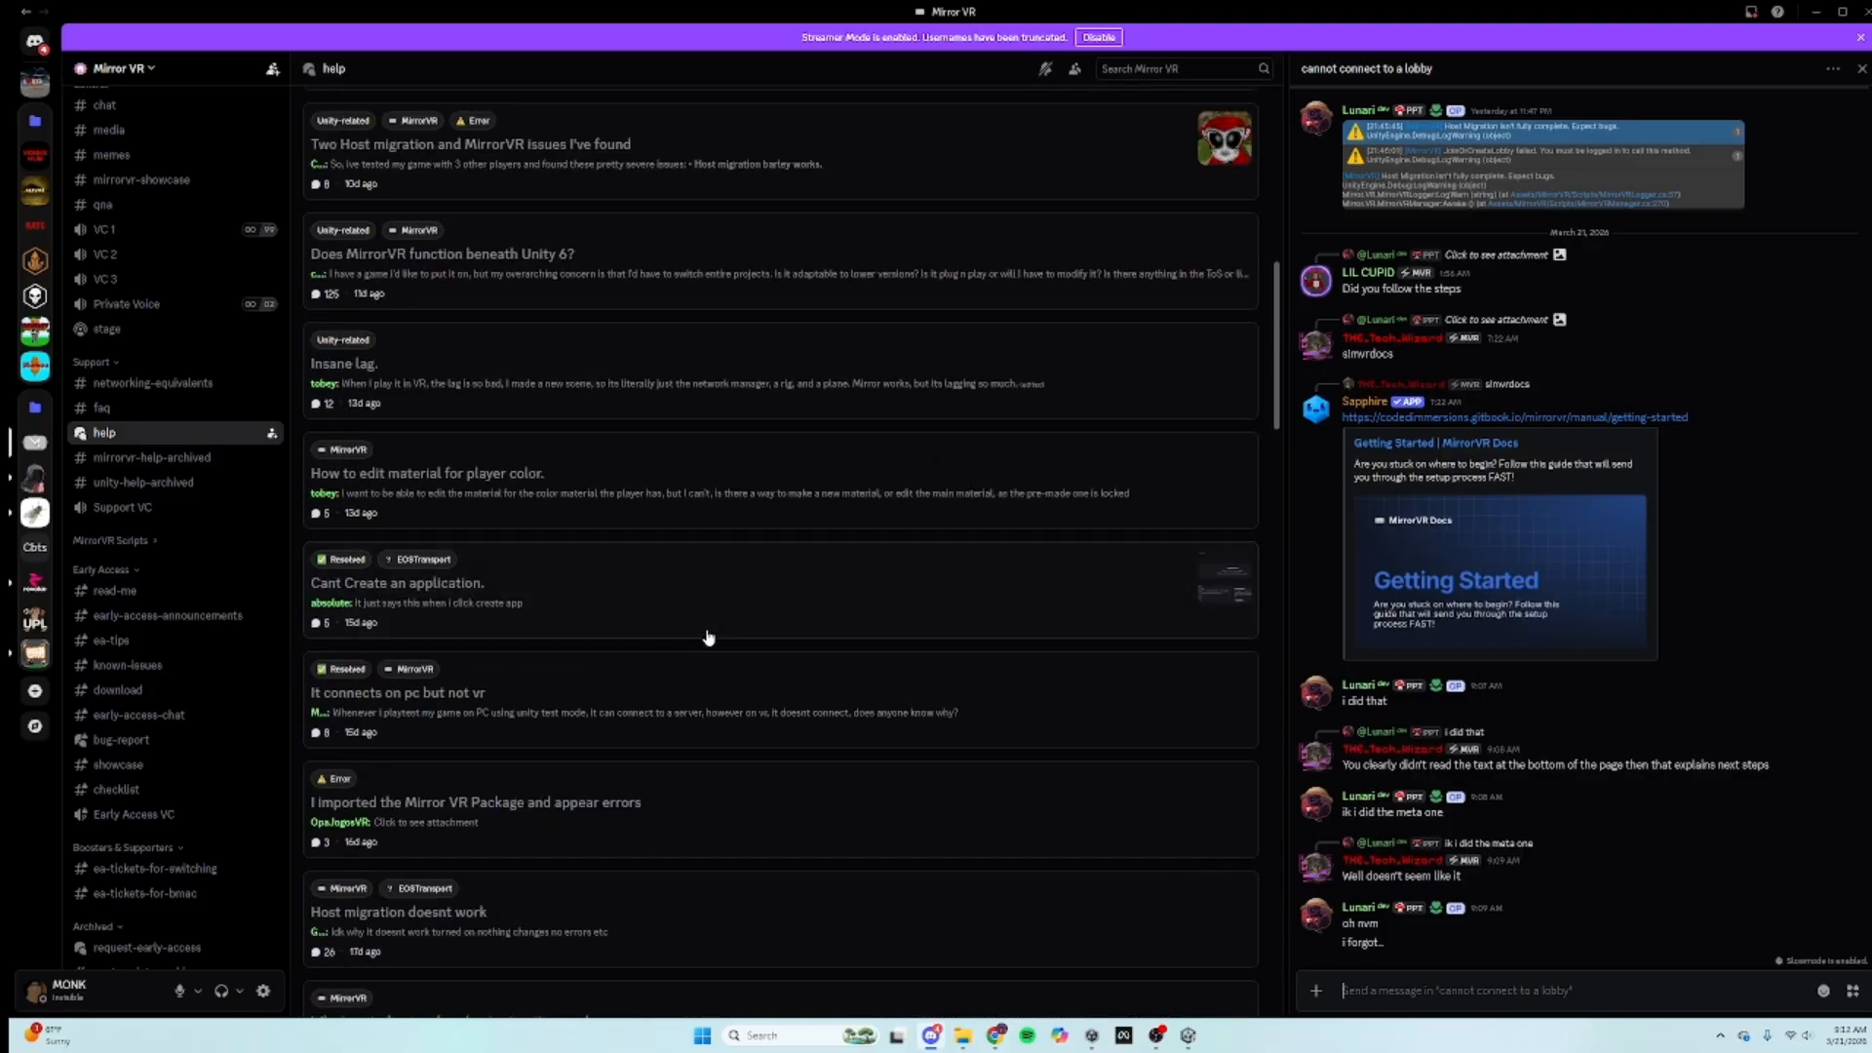
click(857, 560)
scroll(857, 560, up, 6)
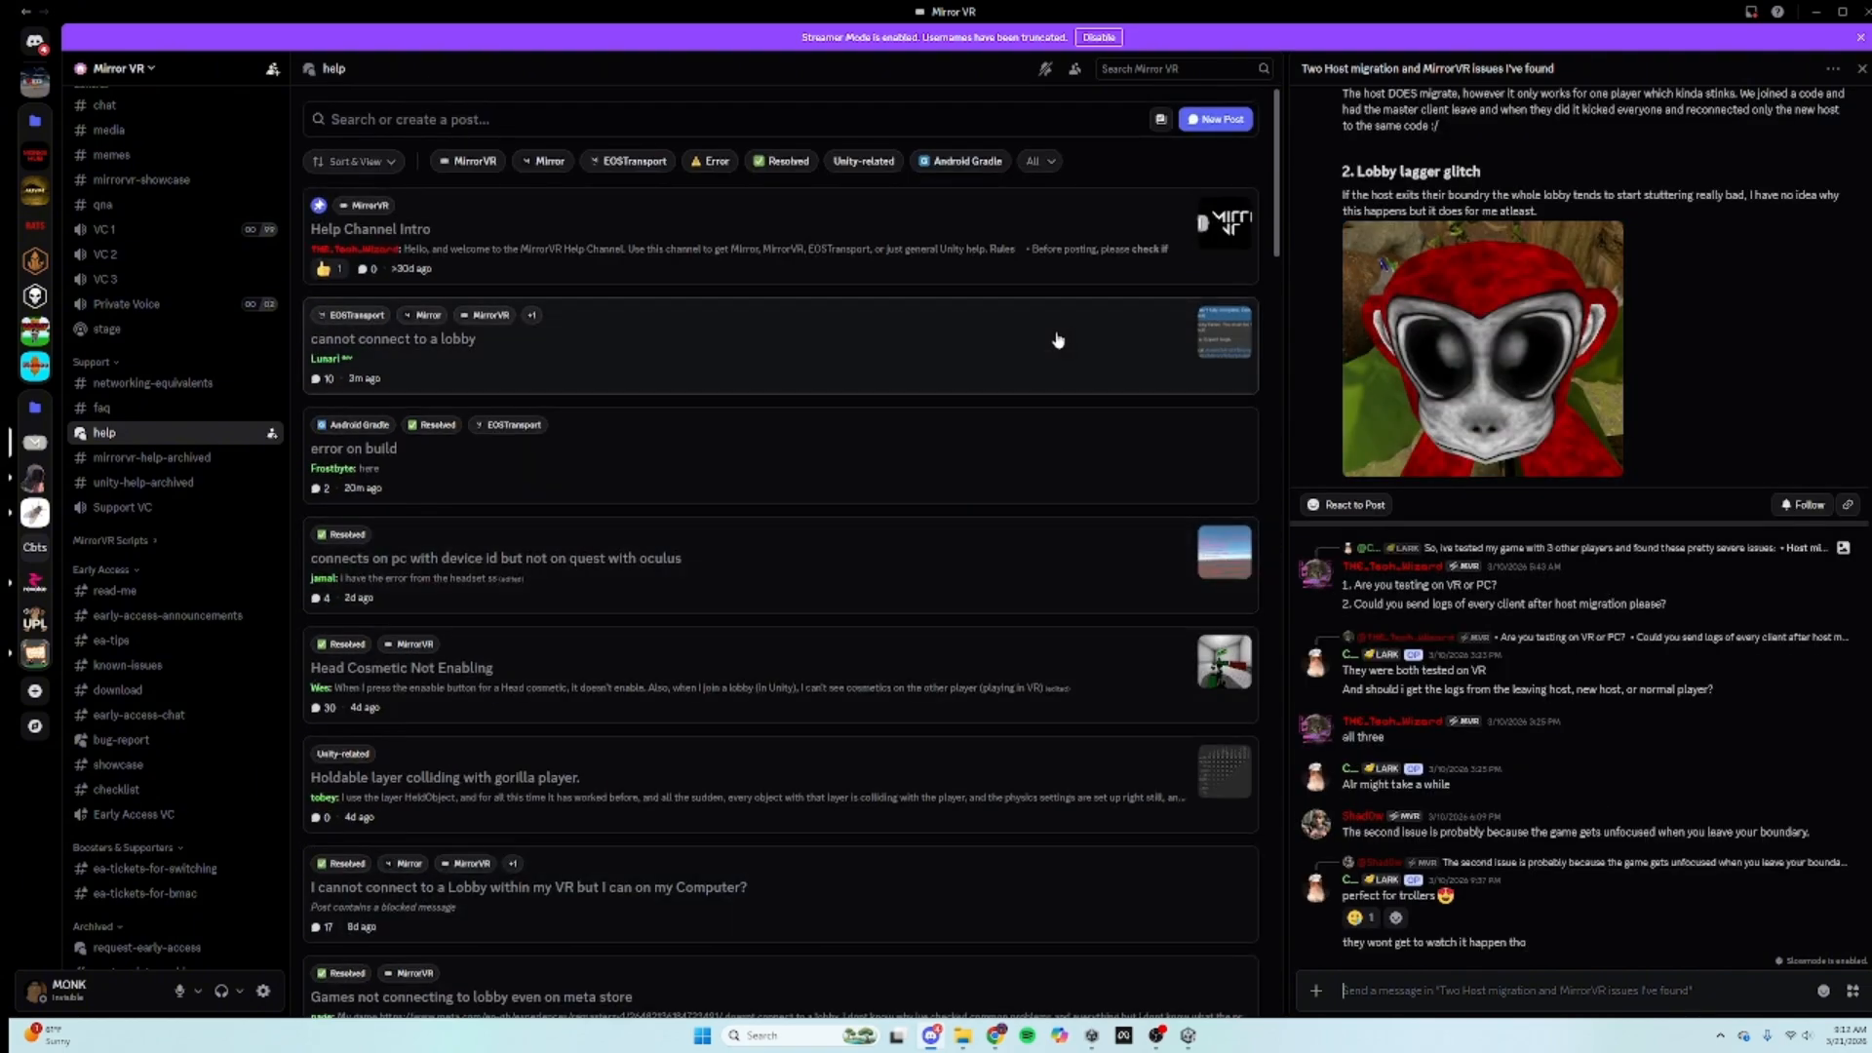
scroll(1443, 338, up, 3)
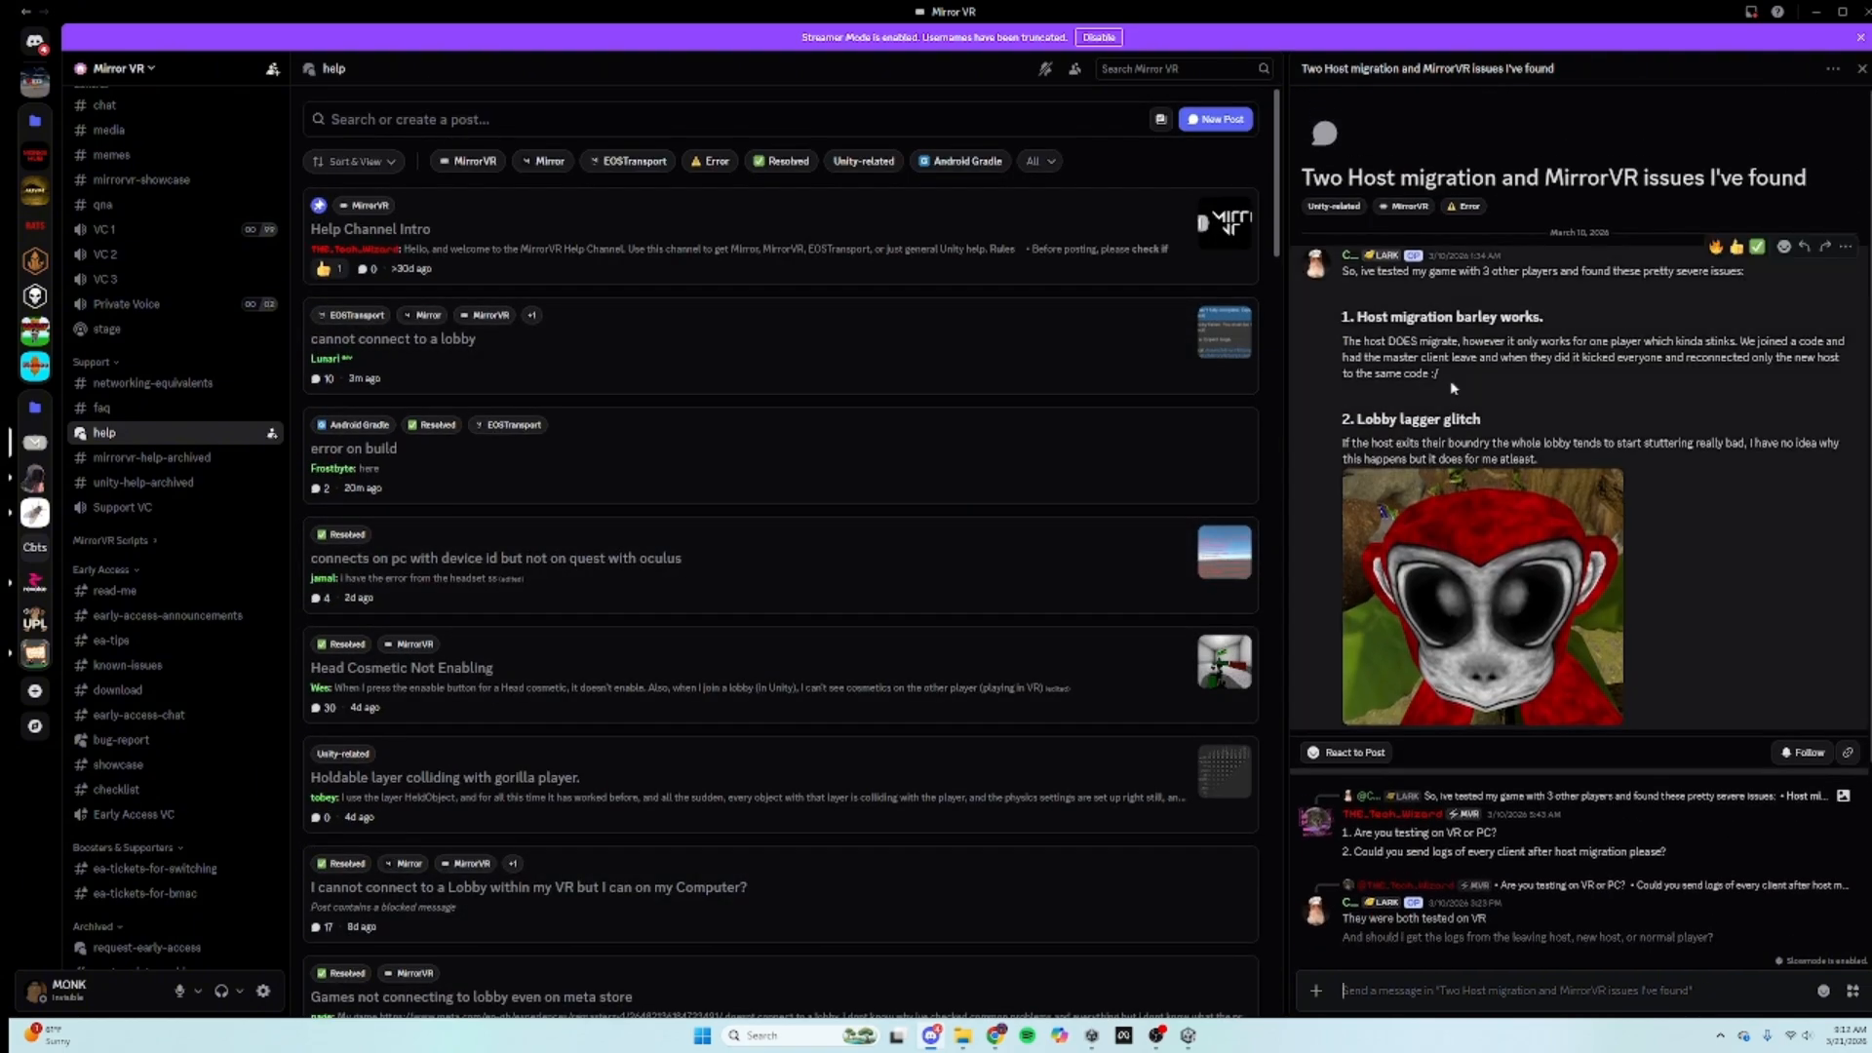
Step: Back in Unity, drag the Gorilla Rig's LeftHand Controller higher and forward in the Scene view
click(1814, 14)
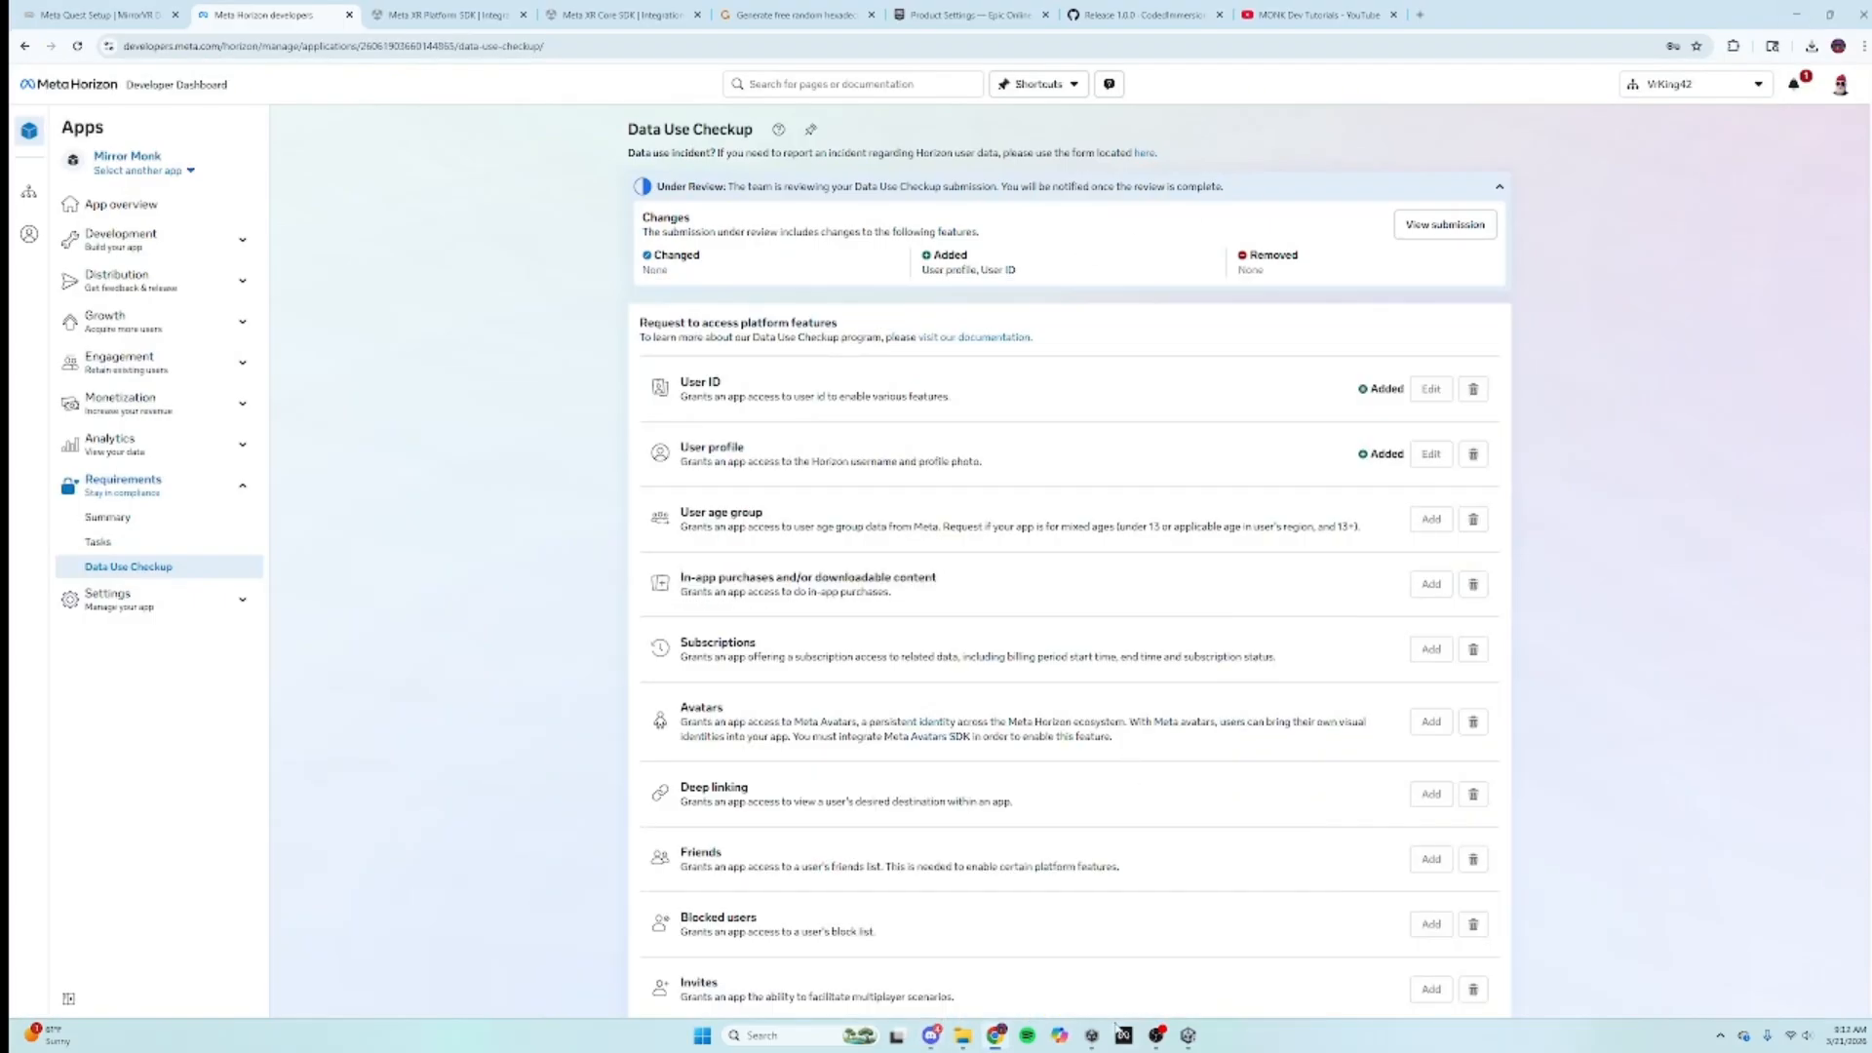
click(1183, 1043)
right_drag(930, 462, 928, 517)
drag(927, 522, 902, 419)
key(s)
alt+drag(902, 419, 1283, 348)
scroll(1242, 530, down, 10)
alt+drag(1135, 439, 1285, 534)
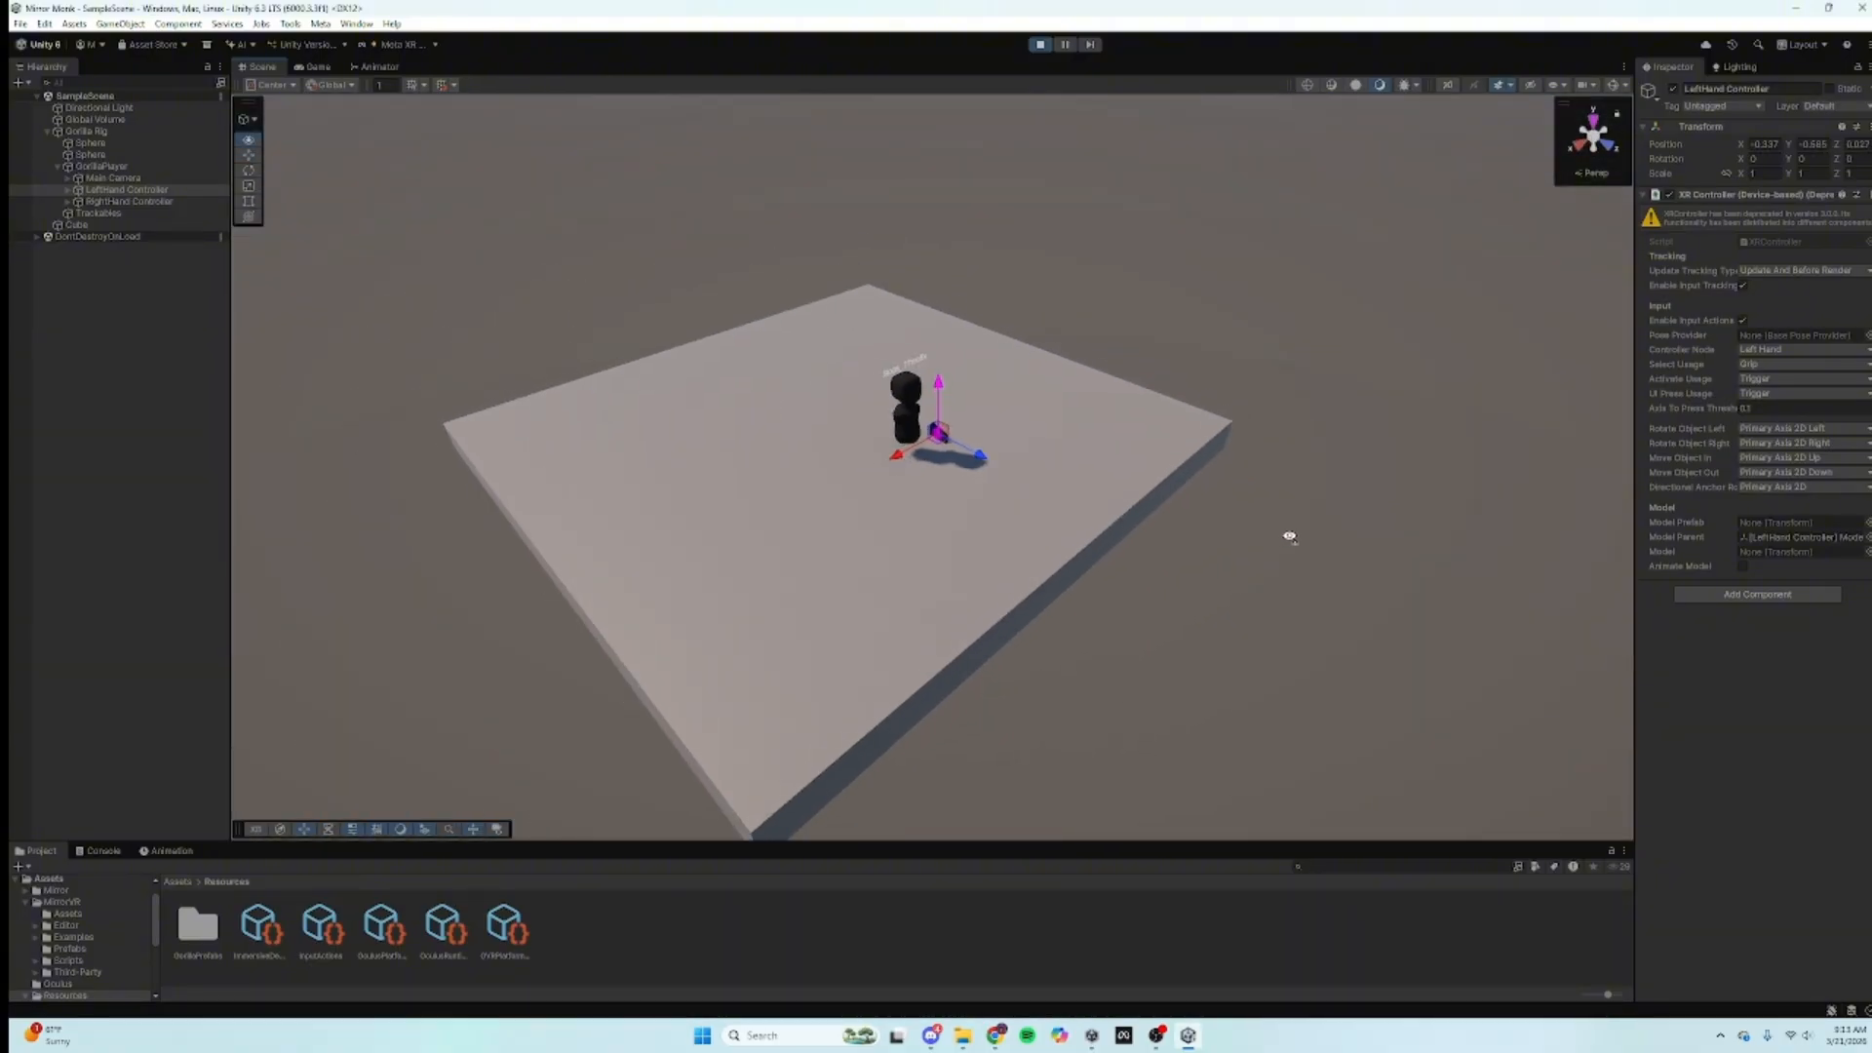